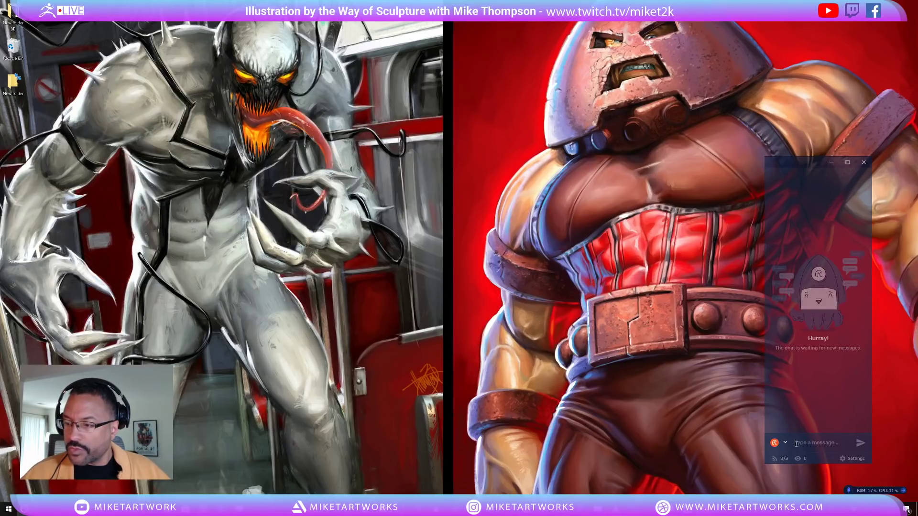
Post the greeting "Hey everyone" in the stream chat
{"action": "type", "text": "Hey everyone"}
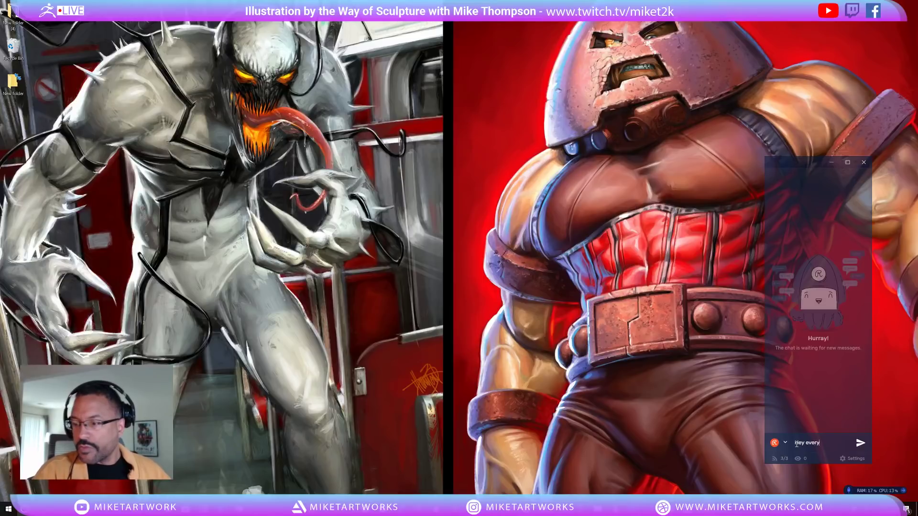
{"action": "key", "text": "Return"}
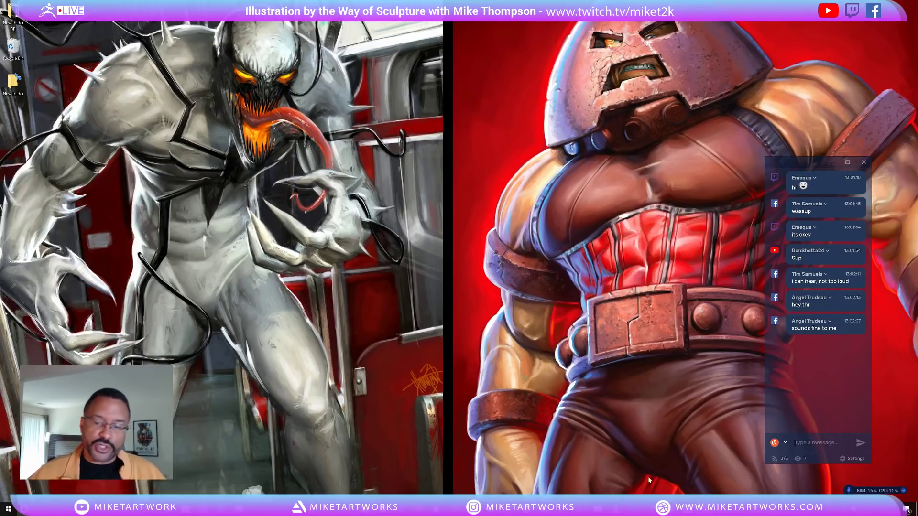
Switch to Photoshop and move the chat window so that it no longer covers the layer list
{"action": "mouse_move", "coordinate": [670, 508]}
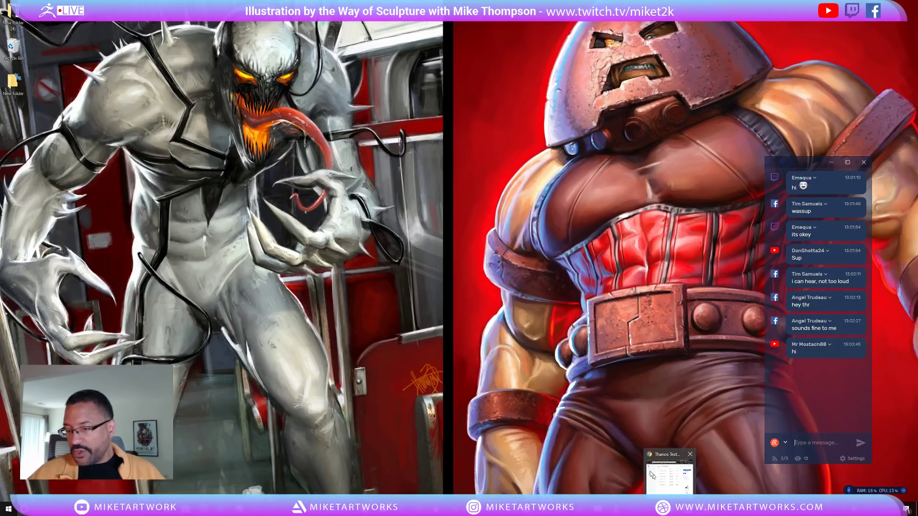
{"action": "mouse_move", "coordinate": [688, 457]}
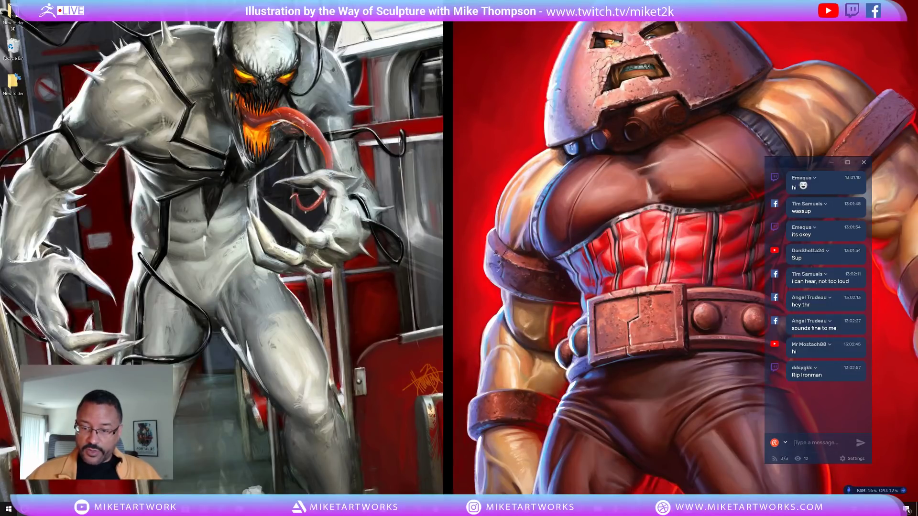
{"action": "mouse_move", "coordinate": [634, 510]}
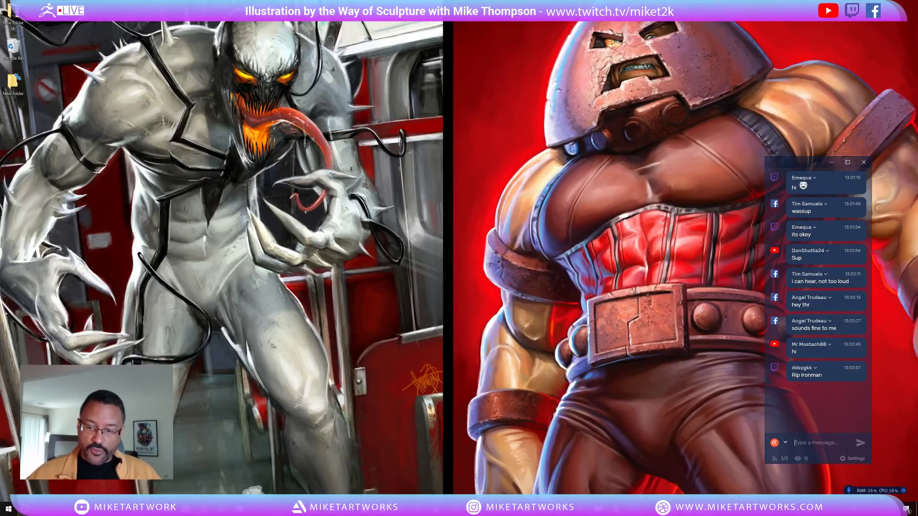
{"action": "left_click", "coordinate": [633, 510]}
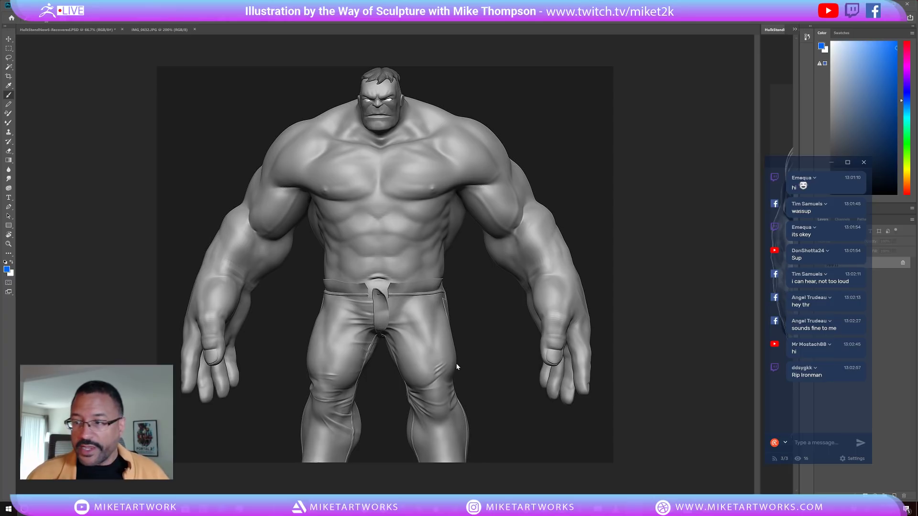
{"action": "left_click_drag", "start_coordinate": [820, 163], "coordinate": [742, 99]}
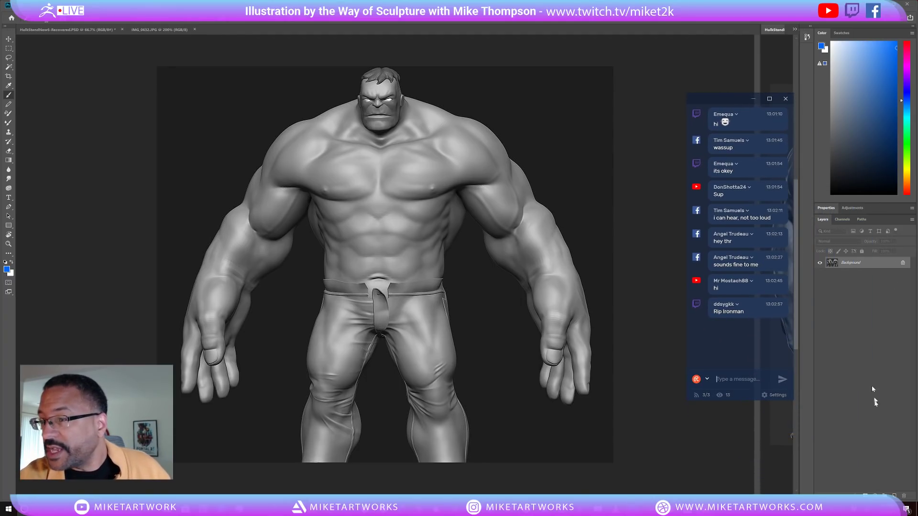
Add a layer to the Hulk render document and paint a blue cartoon face on the base figure's torso in IMG_0652.JPG
{"action": "left_click", "coordinate": [895, 496]}
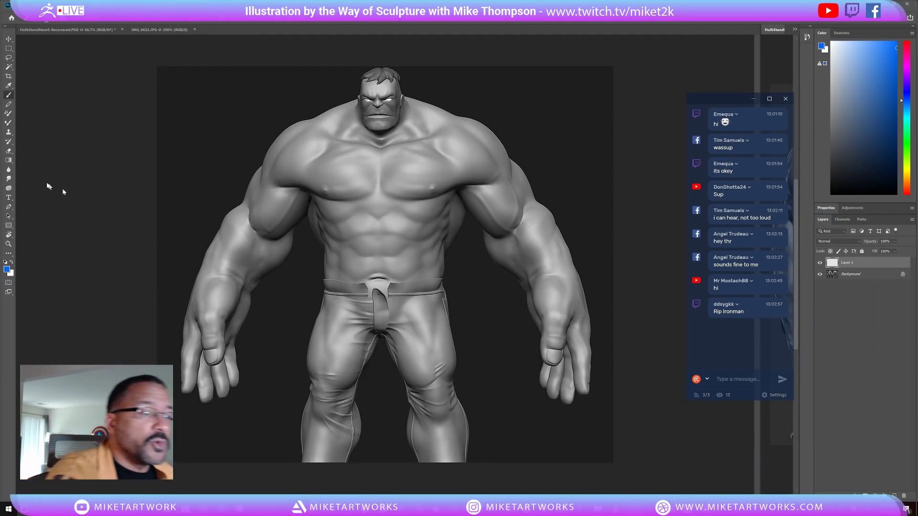
{"action": "left_click", "coordinate": [431, 218]}
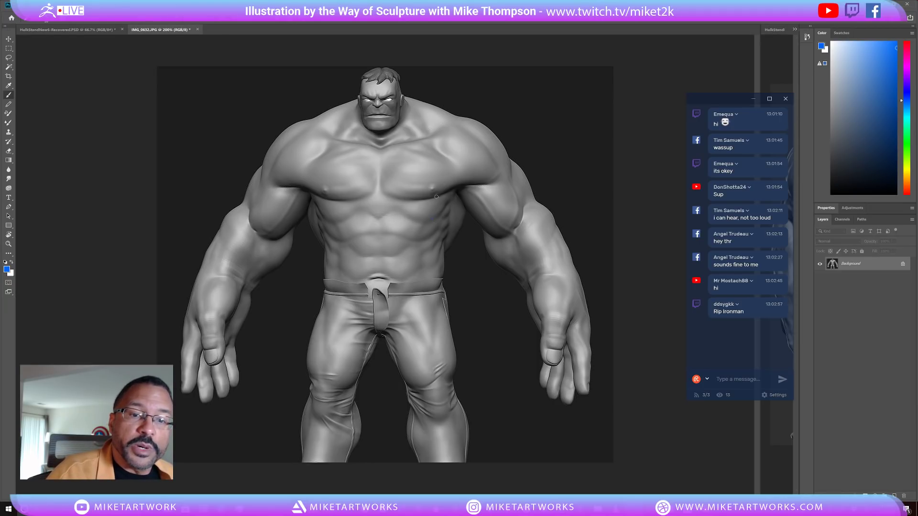
{"action": "left_click_drag", "start_coordinate": [315, 181], "coordinate": [317, 183]}
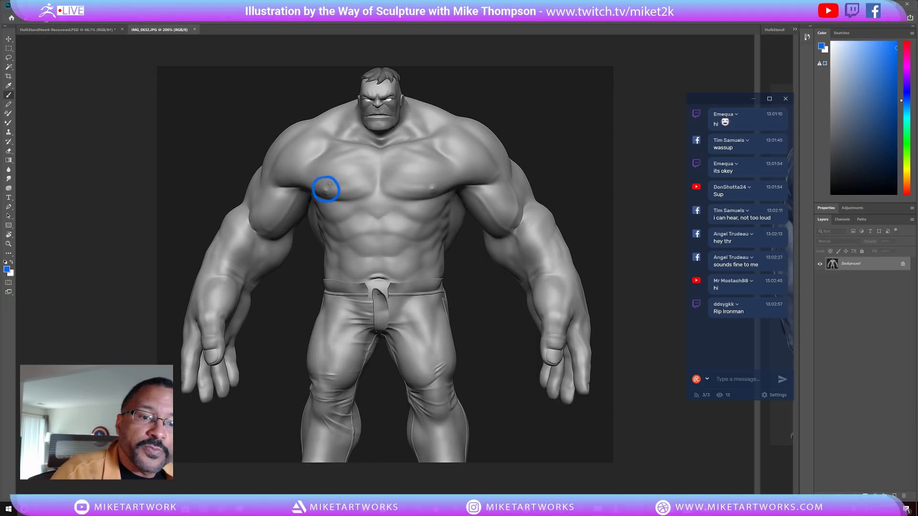
{"action": "left_click_drag", "start_coordinate": [429, 173], "coordinate": [435, 175]}
{"action": "mouse_move", "coordinate": [367, 209]}
{"action": "left_mouse_down"}
{"action": "mouse_move", "coordinate": [378, 217]}
{"action": "mouse_move", "coordinate": [393, 209]}
{"action": "left_mouse_up"}
{"action": "mouse_move", "coordinate": [336, 238]}
{"action": "left_mouse_down"}
{"action": "mouse_move", "coordinate": [421, 221]}
{"action": "mouse_move", "coordinate": [403, 233]}
{"action": "left_mouse_up"}
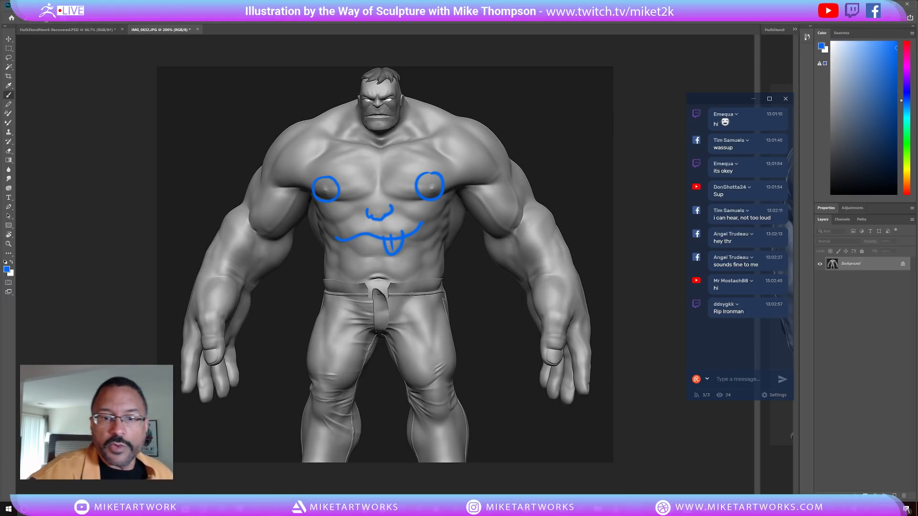
{"action": "left_click", "coordinate": [850, 164]}
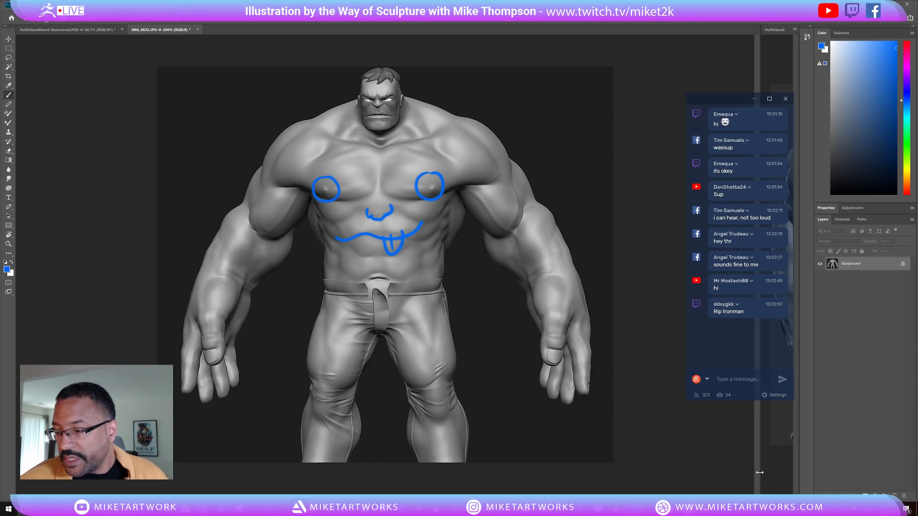
Widen the document pane with the detailed front and back Hulk renders until both figures fit
{"action": "left_click_drag", "start_coordinate": [760, 472], "coordinate": [180, 473]}
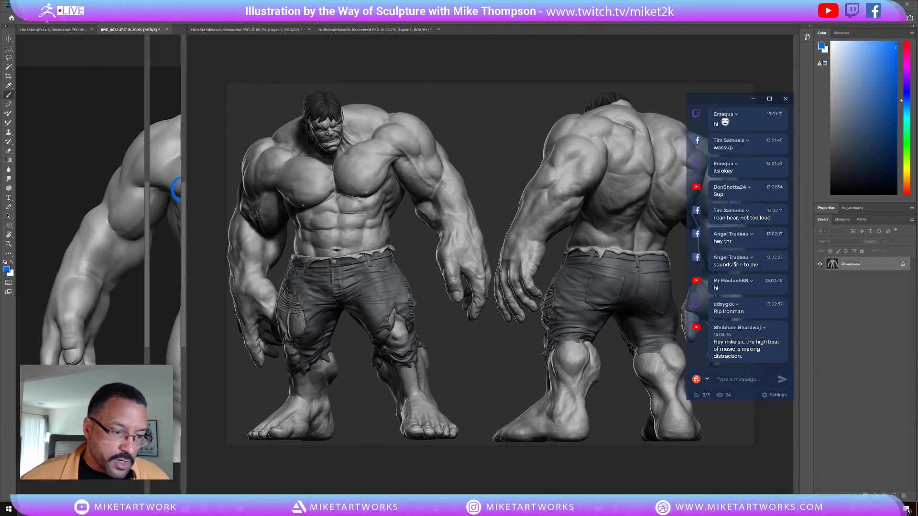
{"action": "left_click_drag", "start_coordinate": [186, 458], "coordinate": [106, 459]}
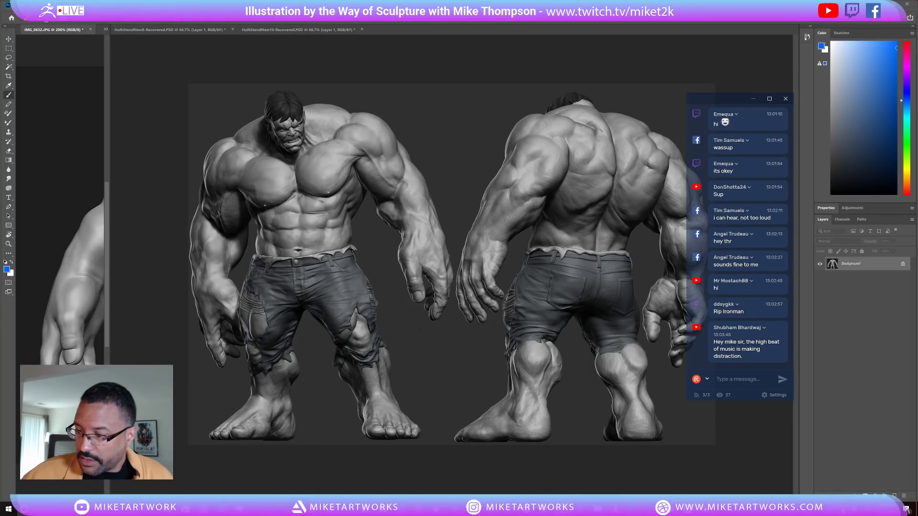
Lower the headphone volume to 61
{"action": "left_click", "coordinate": [882, 510]}
{"action": "left_click_drag", "start_coordinate": [885, 492], "coordinate": [879, 492]}
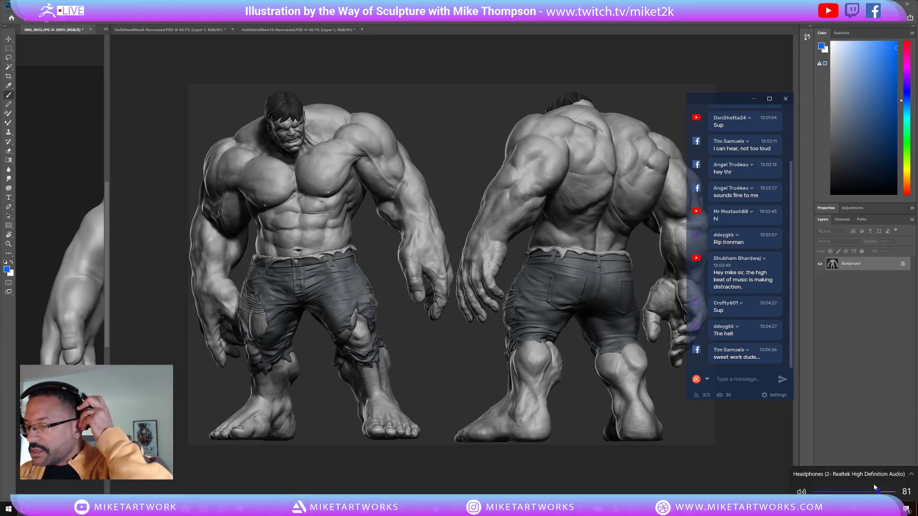
{"action": "left_click_drag", "start_coordinate": [879, 492], "coordinate": [863, 492]}
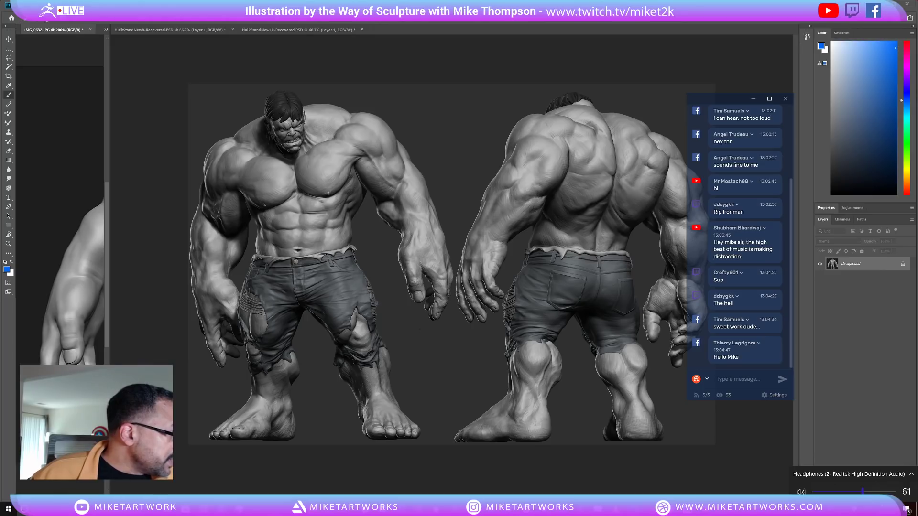
Bring the two anatomy reference boards over the Hulk renders
{"action": "right_click_drag", "start_coordinate": [1, 117], "coordinate": [332, 163]}
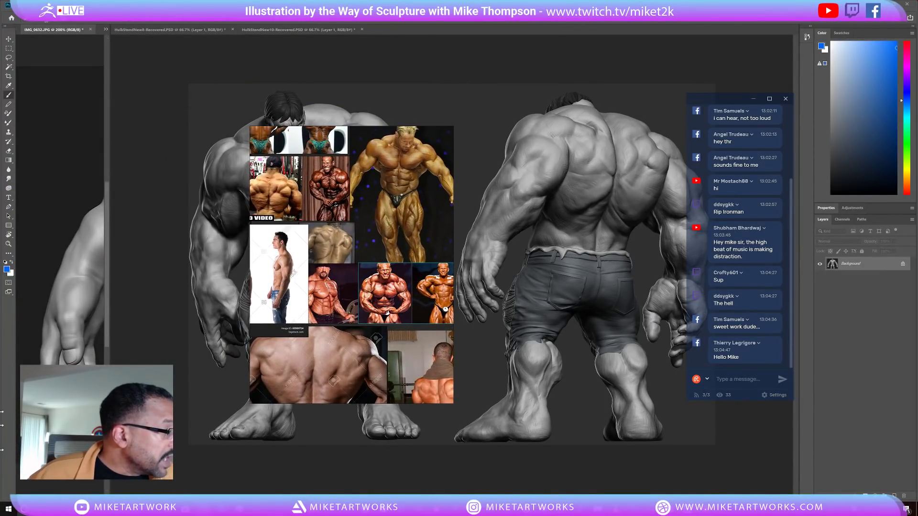
{"action": "right_click_drag", "start_coordinate": [1, 229], "coordinate": [197, 352]}
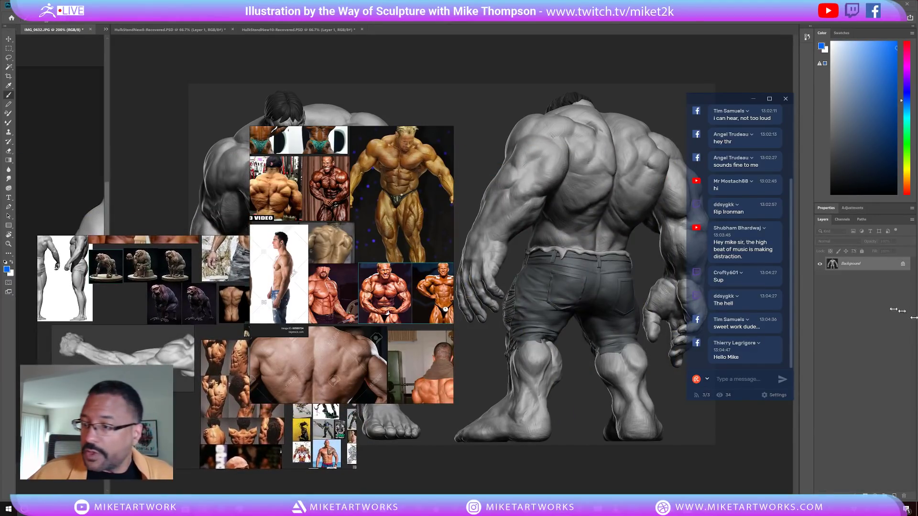
Send "Pur ref" as a message in the stream chat
{"action": "type", "text": "Pur re"}
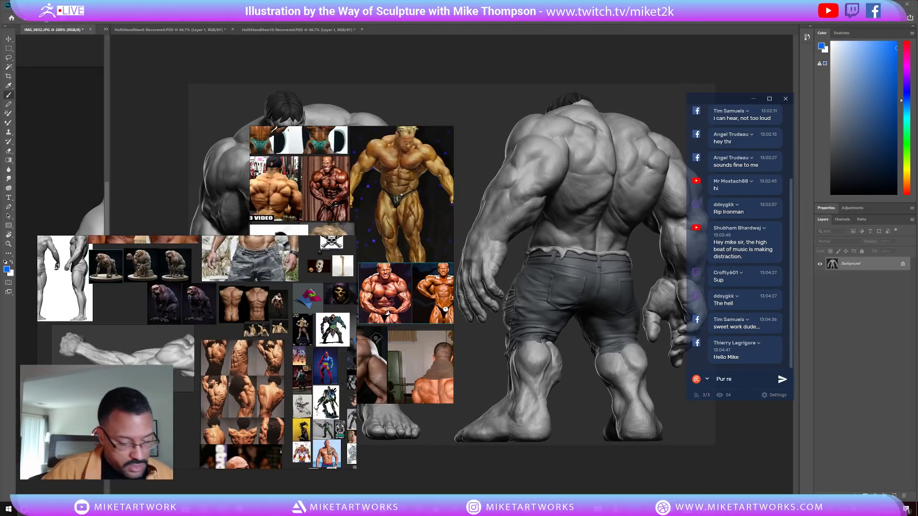
{"action": "type", "text": "f"}
{"action": "key", "text": "Return"}
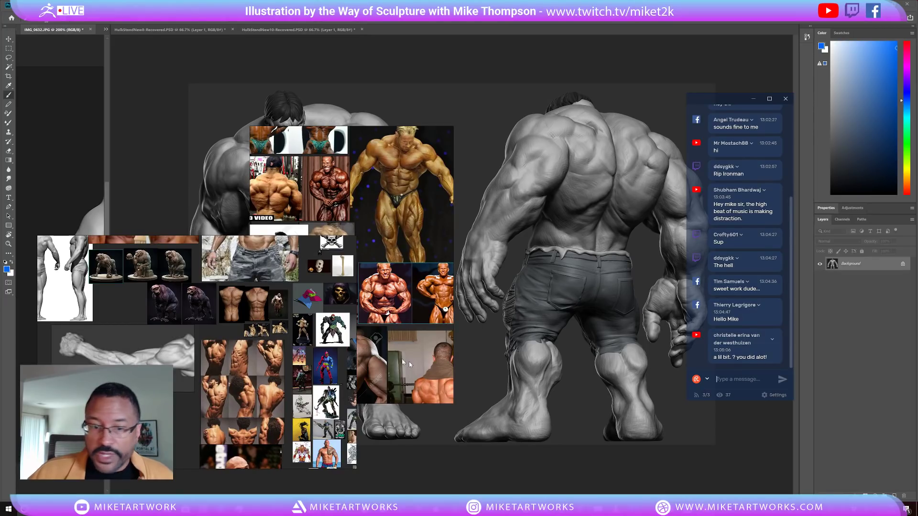
Move both anatomy reference boards down, clear of the Hulk renders
{"action": "mouse_move", "coordinate": [270, 321]}
{"action": "right_mouse_down"}
{"action": "mouse_move", "coordinate": [346, 350]}
{"action": "mouse_move", "coordinate": [276, 318]}
{"action": "right_mouse_up"}
{"action": "right_click_drag", "start_coordinate": [412, 250], "coordinate": [477, 223]}
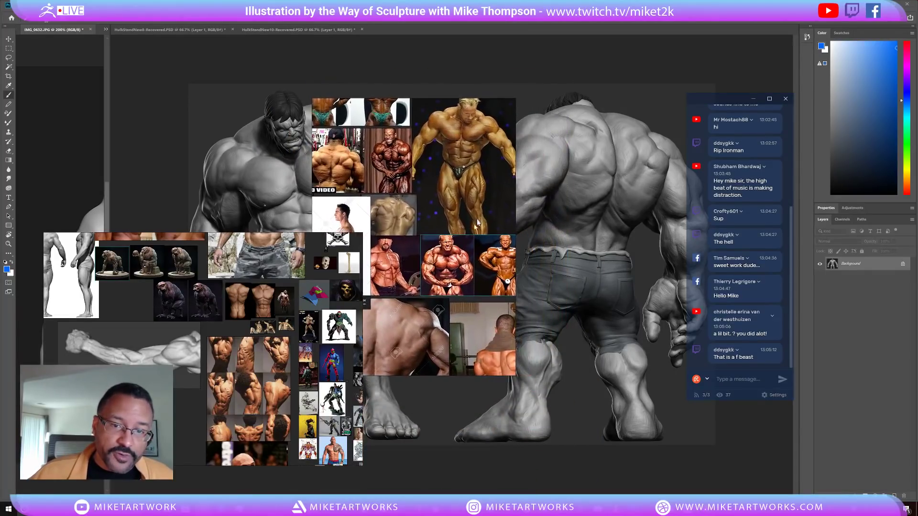
{"action": "right_click_drag", "start_coordinate": [347, 389], "coordinate": [299, 498]}
{"action": "right_click_drag", "start_coordinate": [436, 222], "coordinate": [234, 515]}
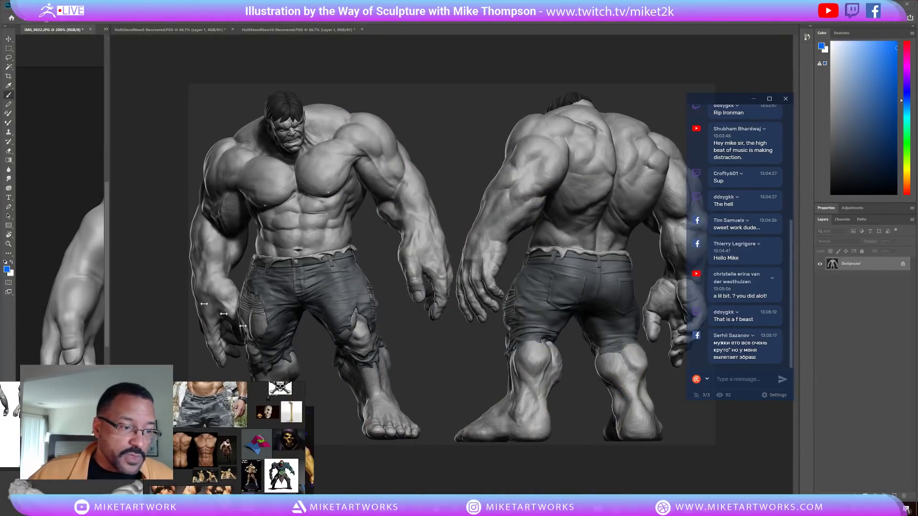
Resize the split document panes to compare the marked-up base figure with the detailed Hulk render side by side
{"action": "left_click", "coordinate": [112, 267]}
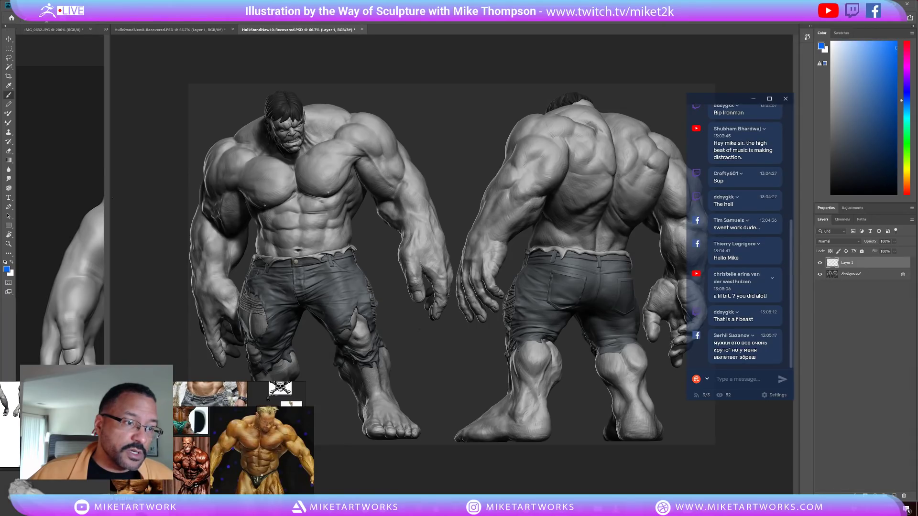
{"action": "mouse_move", "coordinate": [109, 200]}
{"action": "left_mouse_down"}
{"action": "mouse_move", "coordinate": [505, 211]}
{"action": "mouse_move", "coordinate": [474, 221]}
{"action": "mouse_move", "coordinate": [466, 233]}
{"action": "left_mouse_up"}
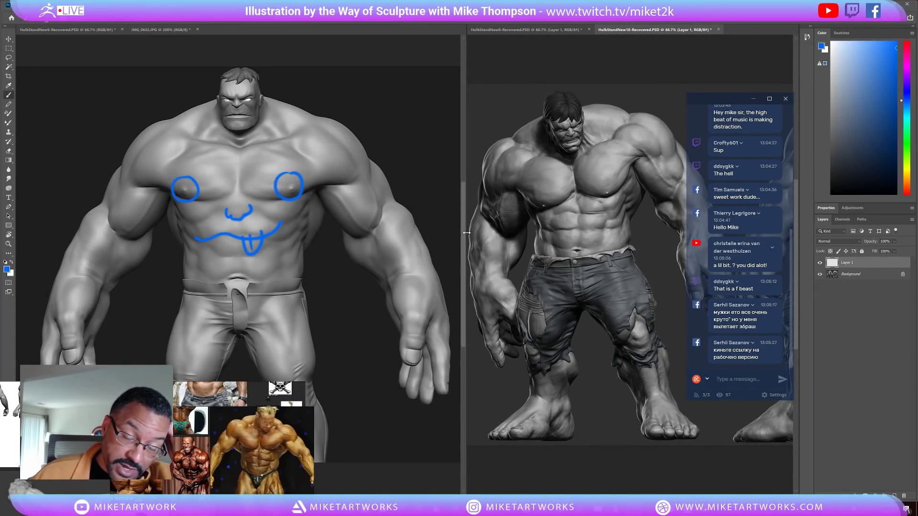
{"action": "left_click_drag", "start_coordinate": [467, 233], "coordinate": [316, 289]}
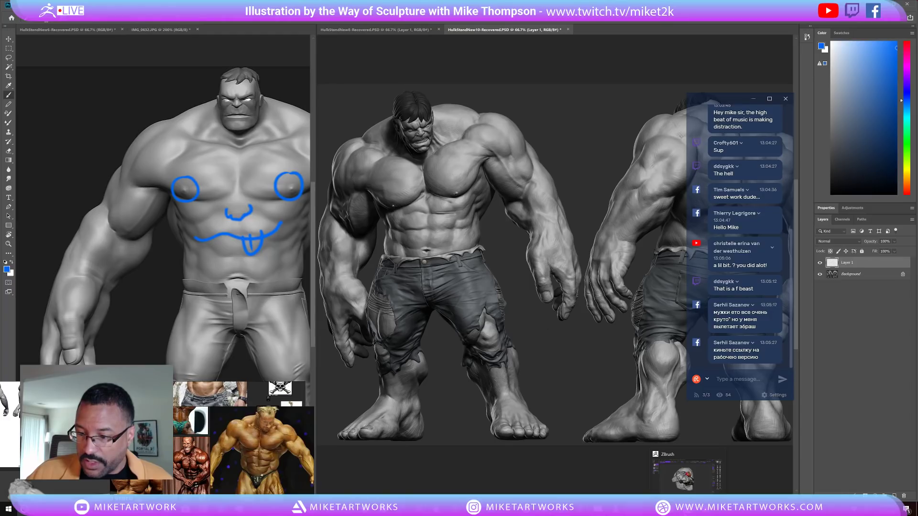
Switch to ZBrush, place the reference boards beside the sculpture and frame the whole Hulk statue from the front
{"action": "left_click", "coordinate": [687, 508]}
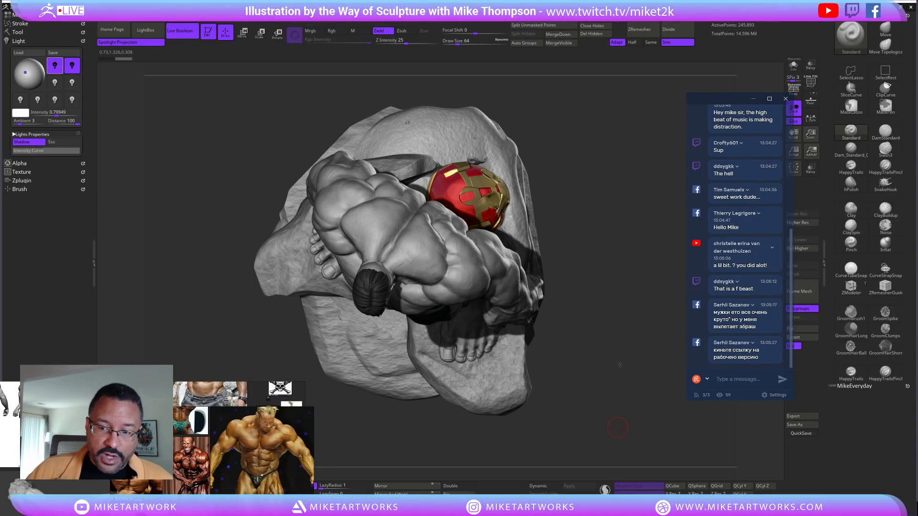
{"action": "left_click_drag", "start_coordinate": [619, 356], "coordinate": [626, 346]}
{"action": "right_click_drag", "start_coordinate": [275, 442], "coordinate": [173, 288]}
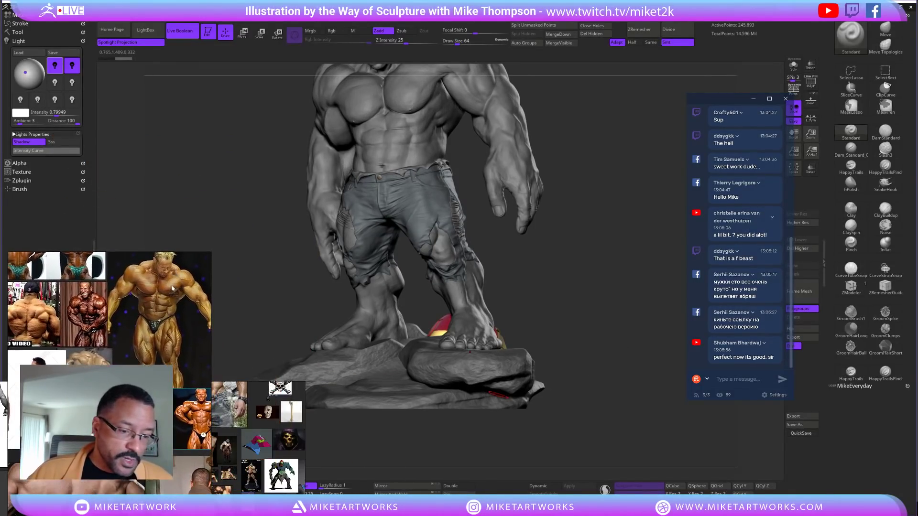
{"action": "right_click_drag", "start_coordinate": [287, 438], "coordinate": [242, 398]}
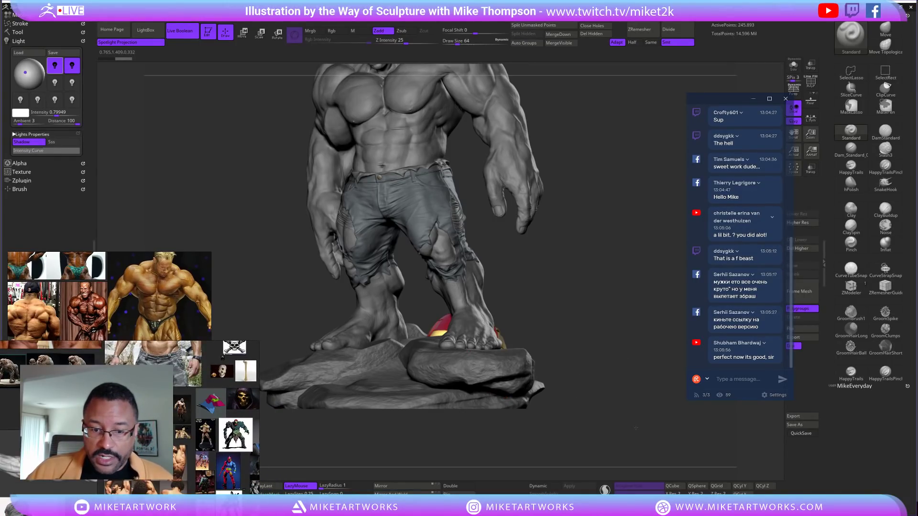
{"action": "mouse_move", "coordinate": [636, 428]}
{"action": "left_mouse_down"}
{"action": "mouse_move", "coordinate": [652, 358]}
{"action": "mouse_move", "coordinate": [625, 389]}
{"action": "mouse_move", "coordinate": [627, 410]}
{"action": "left_mouse_up"}
{"action": "mouse_move", "coordinate": [627, 144]}
{"action": "left_mouse_down"}
{"action": "mouse_move", "coordinate": [605, 239]}
{"action": "mouse_move", "coordinate": [607, 254]}
{"action": "mouse_move", "coordinate": [623, 244]}
{"action": "left_mouse_up"}
{"action": "mouse_move", "coordinate": [611, 381]}
{"action": "left_mouse_down"}
{"action": "mouse_move", "coordinate": [636, 330]}
{"action": "mouse_move", "coordinate": [588, 328]}
{"action": "mouse_move", "coordinate": [662, 325]}
{"action": "mouse_move", "coordinate": [621, 334]}
{"action": "mouse_move", "coordinate": [635, 360]}
{"action": "mouse_move", "coordinate": [614, 365]}
{"action": "left_mouse_up"}
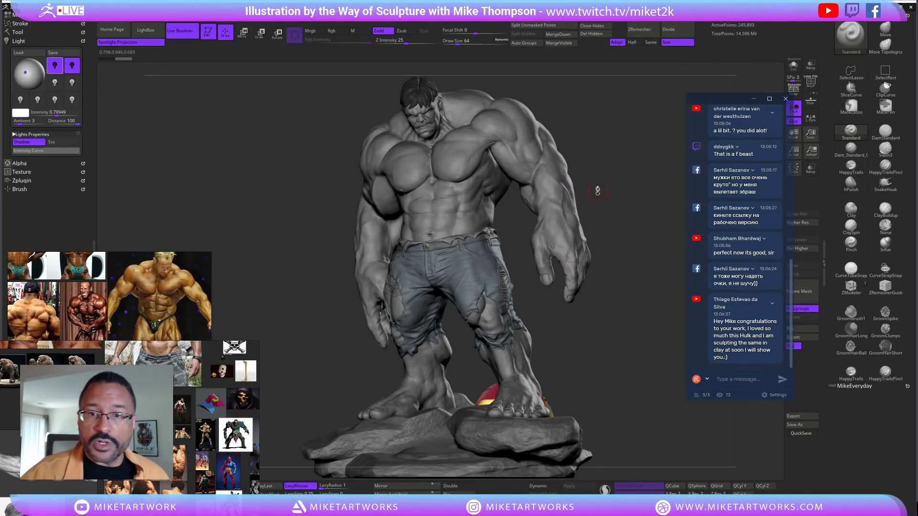
{"action": "mouse_move", "coordinate": [570, 109]}
{"action": "left_mouse_down", "text": "ctrl+shift"}
{"action": "mouse_move", "coordinate": [543, 205]}
{"action": "mouse_move", "coordinate": [593, 158]}
{"action": "left_mouse_up", "text": "ctrl+shift"}
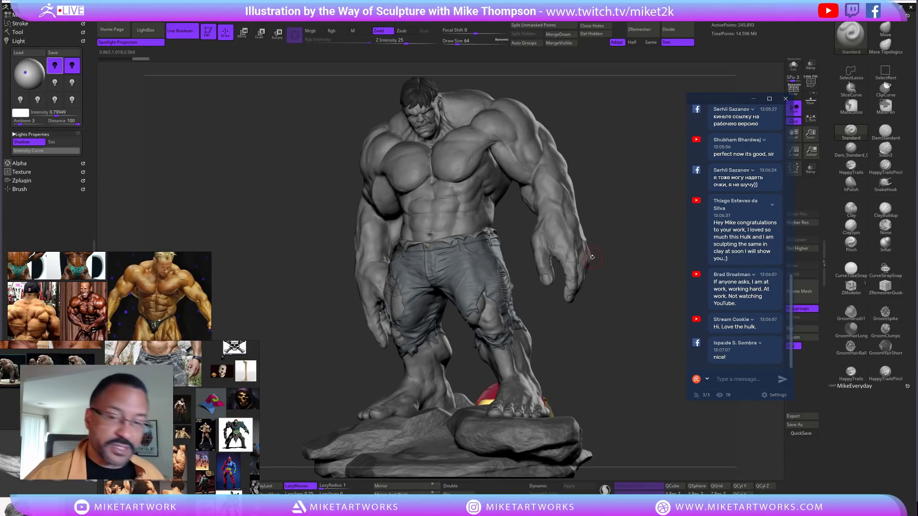
{"action": "left_click_drag", "start_coordinate": [627, 287], "coordinate": [640, 316]}
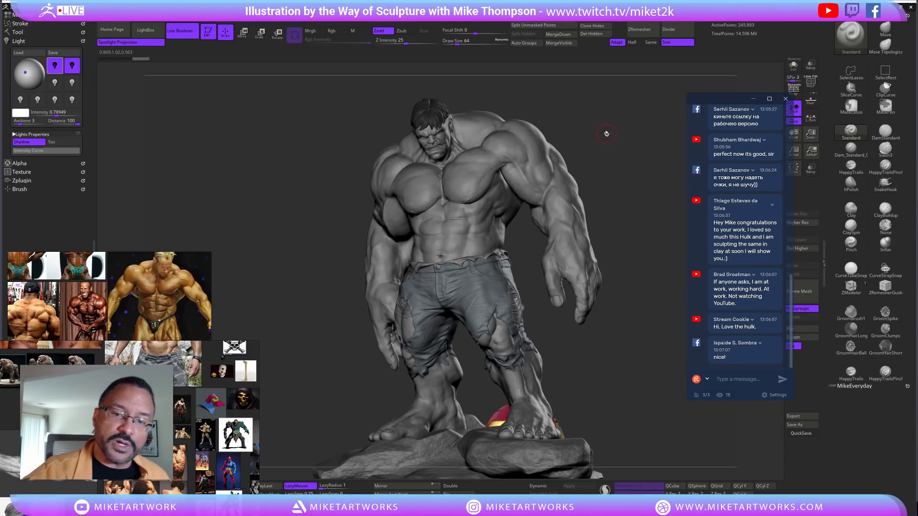
{"action": "mouse_move", "coordinate": [609, 134]}
{"action": "left_mouse_down", "text": "ctrl+shift"}
{"action": "mouse_move", "coordinate": [632, 311]}
{"action": "mouse_move", "coordinate": [588, 337]}
{"action": "mouse_move", "coordinate": [535, 295]}
{"action": "left_mouse_up", "text": "ctrl+shift"}
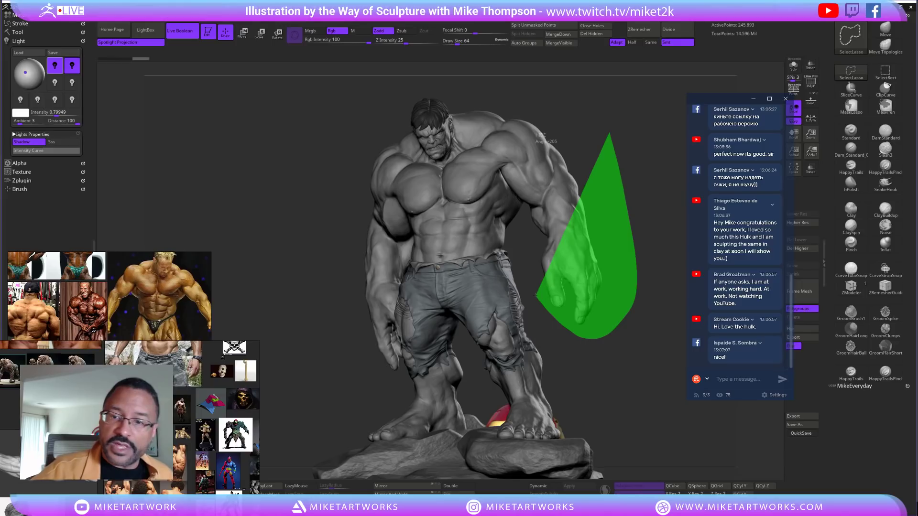
{"action": "mouse_move", "coordinate": [535, 292]}
{"action": "left_mouse_down", "text": "ctrl+shift"}
{"action": "mouse_move", "coordinate": [443, 177]}
{"action": "mouse_move", "coordinate": [483, 141]}
{"action": "mouse_move", "coordinate": [568, 96]}
{"action": "left_mouse_up", "text": "ctrl+shift"}
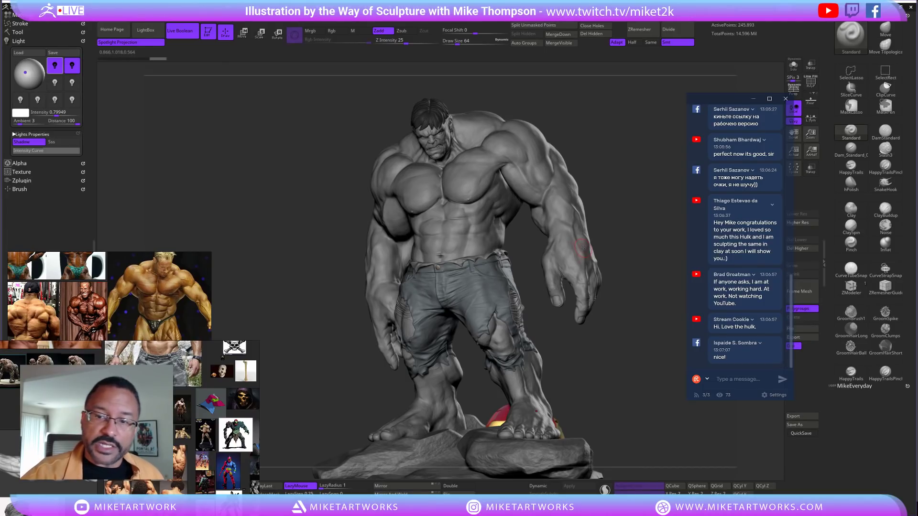
Isolate the left arm, shoulder and pectoral of the hulkBase subtool with a lasso selection and Solo mode
{"action": "mouse_move", "coordinate": [609, 115]}
{"action": "left_mouse_down", "text": "ctrl+shift"}
{"action": "mouse_move", "coordinate": [606, 346]}
{"action": "mouse_move", "coordinate": [447, 189]}
{"action": "mouse_move", "coordinate": [476, 141]}
{"action": "mouse_move", "coordinate": [550, 106]}
{"action": "left_mouse_up", "text": "ctrl+shift"}
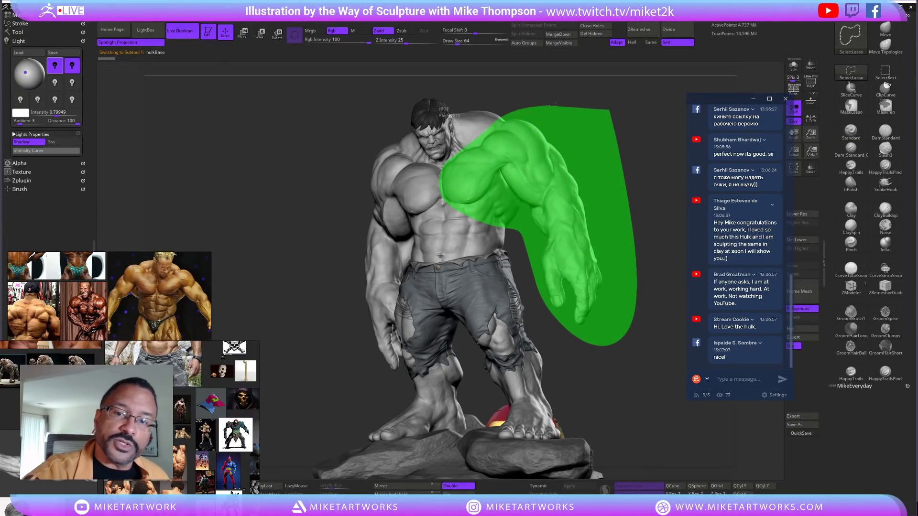
{"action": "mouse_move", "coordinate": [643, 261]}
{"action": "left_mouse_down", "text": "ctrl+shift"}
{"action": "mouse_move", "coordinate": [617, 325]}
{"action": "mouse_move", "coordinate": [575, 367]}
{"action": "mouse_move", "coordinate": [519, 299]}
{"action": "mouse_move", "coordinate": [619, 302]}
{"action": "mouse_move", "coordinate": [625, 287]}
{"action": "left_mouse_up", "text": "ctrl+shift"}
{"action": "left_click", "coordinate": [794, 65]}
{"action": "mouse_move", "coordinate": [585, 113]}
{"action": "left_mouse_down", "text": "ctrl+shift"}
{"action": "mouse_move", "coordinate": [471, 345]}
{"action": "mouse_move", "coordinate": [438, 162]}
{"action": "mouse_move", "coordinate": [391, 122]}
{"action": "mouse_move", "coordinate": [467, 67]}
{"action": "left_mouse_up", "text": "ctrl+shift"}
{"action": "mouse_move", "coordinate": [554, 380]}
{"action": "left_mouse_down"}
{"action": "mouse_move", "coordinate": [598, 335]}
{"action": "mouse_move", "coordinate": [626, 273]}
{"action": "mouse_move", "coordinate": [574, 293]}
{"action": "mouse_move", "coordinate": [598, 298]}
{"action": "mouse_move", "coordinate": [568, 257]}
{"action": "mouse_move", "coordinate": [588, 304]}
{"action": "mouse_move", "coordinate": [487, 352]}
{"action": "left_mouse_up"}
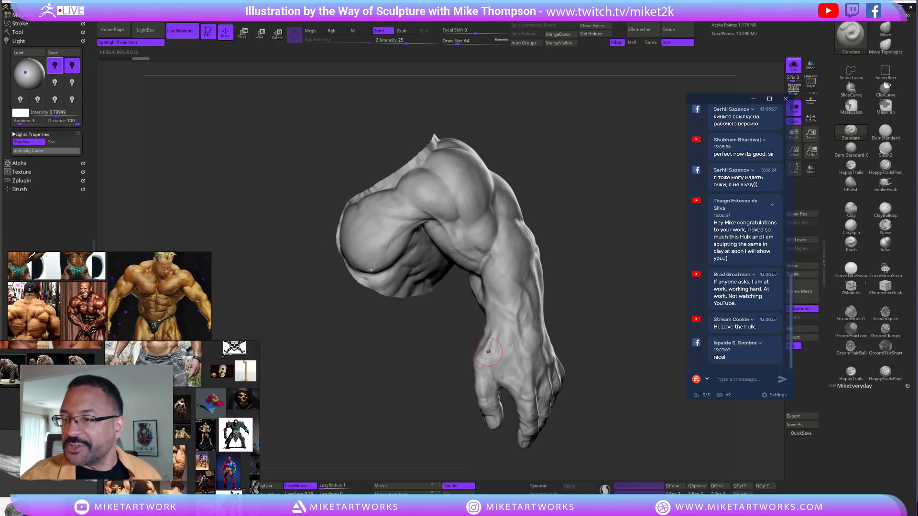
Turn off the second light for the isolated arm and move the anatomy reference boards over beside the chest
{"action": "left_click_drag", "start_coordinate": [579, 368], "coordinate": [609, 329]}
{"action": "left_click_drag", "start_coordinate": [548, 370], "coordinate": [626, 281]}
{"action": "left_click", "coordinate": [72, 66]}
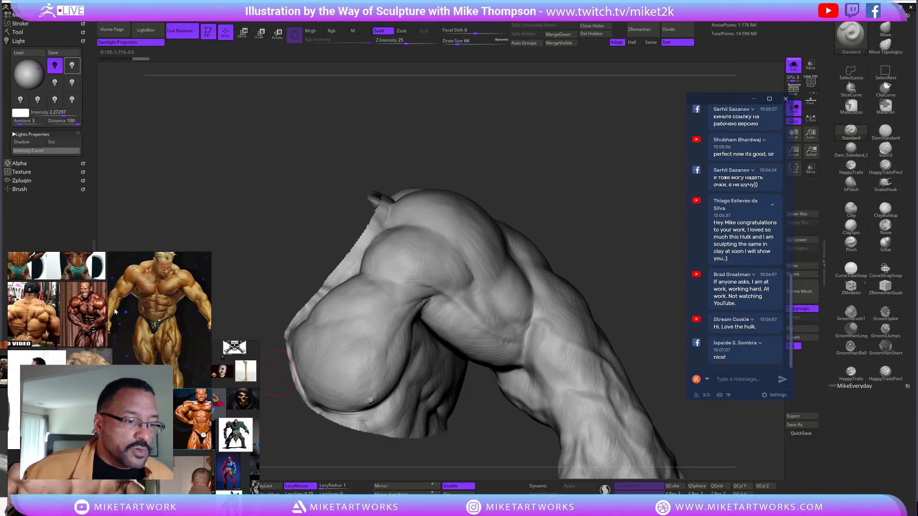
{"action": "left_click_drag", "start_coordinate": [114, 311], "coordinate": [422, 390]}
{"action": "left_click_drag", "start_coordinate": [186, 413], "coordinate": [401, 449]}
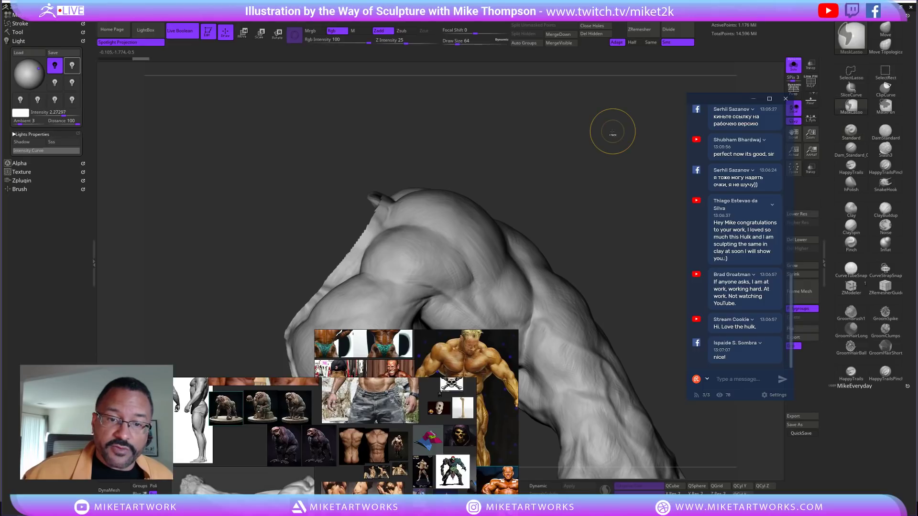
Clear the mask, unhide the rest of the Hulk body and frame the head, chest and arm
{"action": "left_click", "coordinate": [617, 148], "text": "ctrl"}
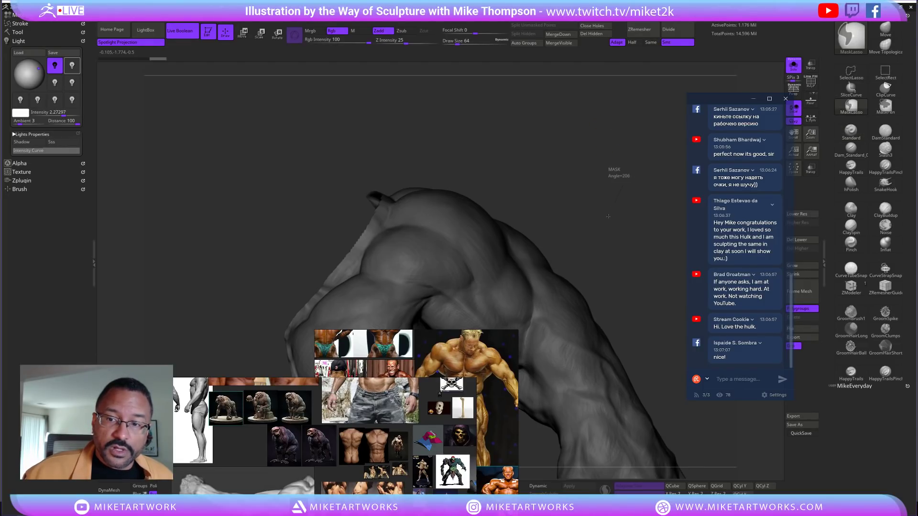
{"action": "left_click", "coordinate": [614, 218], "text": "ctrl"}
{"action": "left_click", "coordinate": [624, 212], "text": "ctrl+shift"}
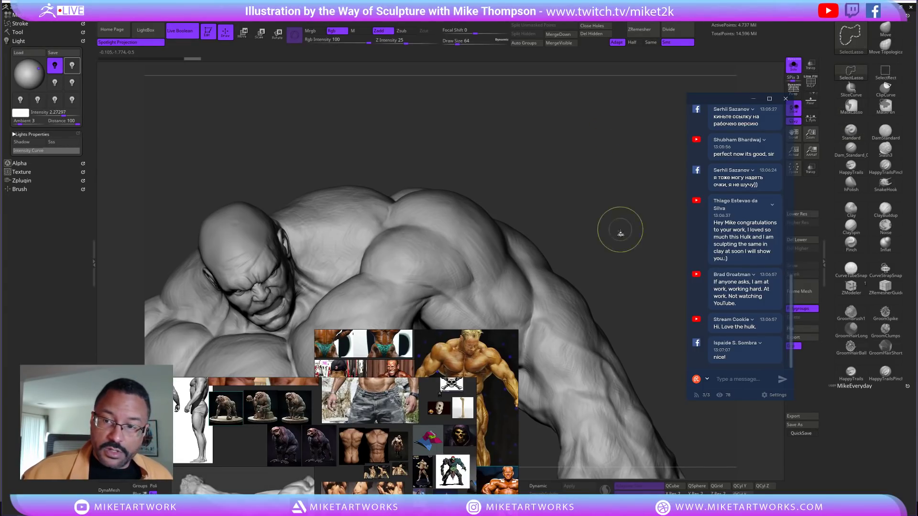
{"action": "left_click_drag", "start_coordinate": [629, 230], "coordinate": [382, 239]}
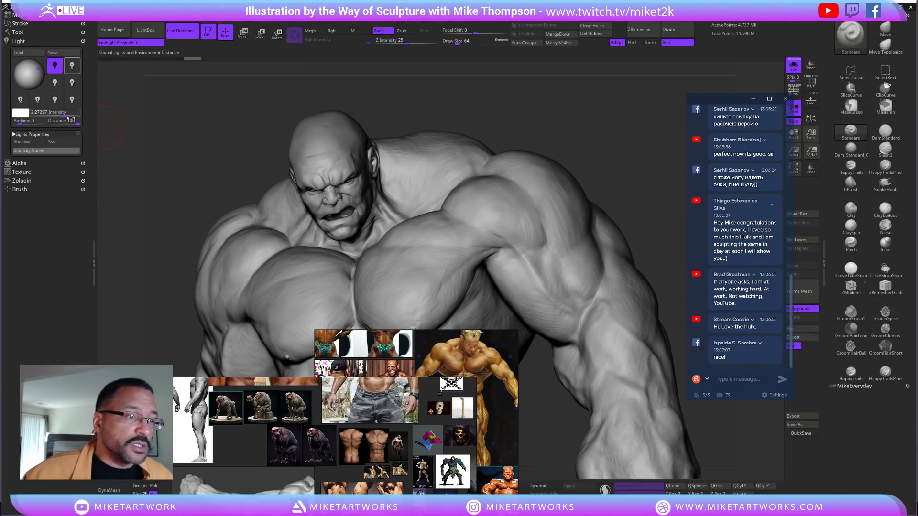
Review the Hulk's sculpt layers and move the bodybuilder reference board down, clear of the chest
{"action": "left_click", "coordinate": [18, 32]}
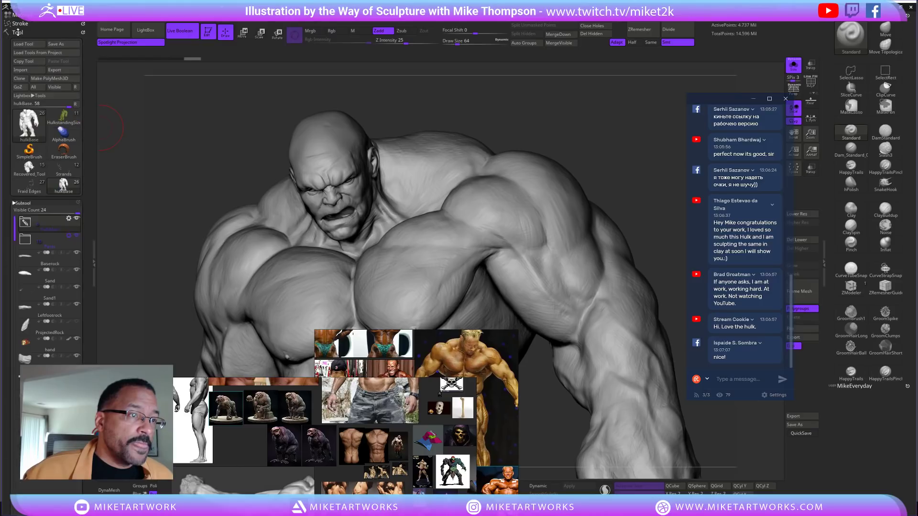
{"action": "left_click", "coordinate": [23, 203]}
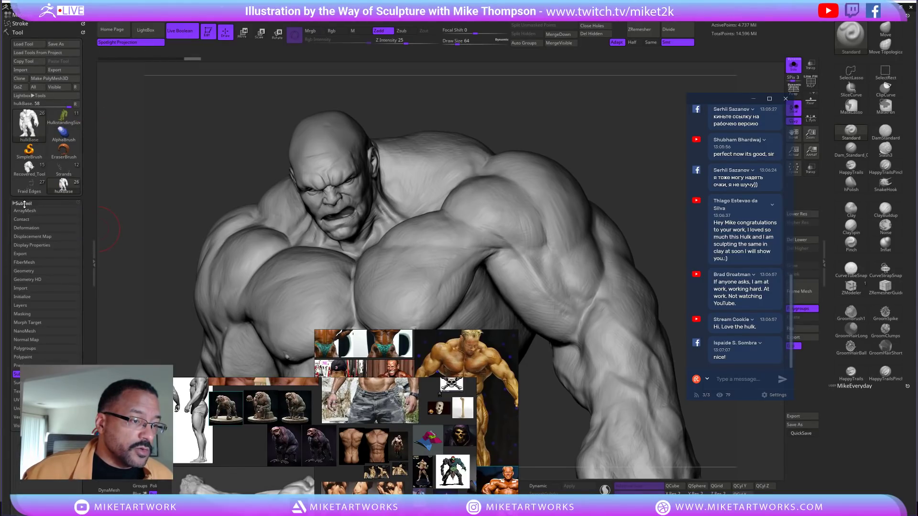
{"action": "left_click", "coordinate": [20, 306]}
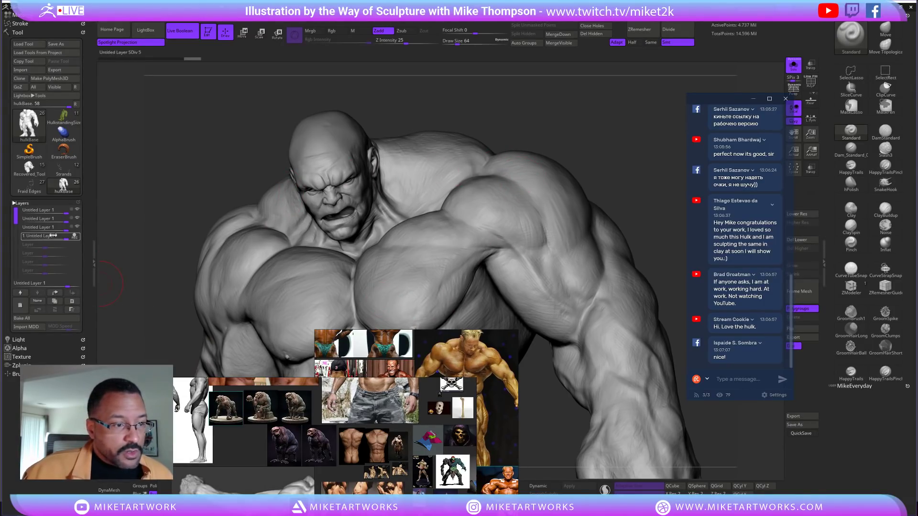
{"action": "right_click_drag", "start_coordinate": [458, 369], "coordinate": [461, 466]}
{"action": "left_click", "coordinate": [25, 205]}
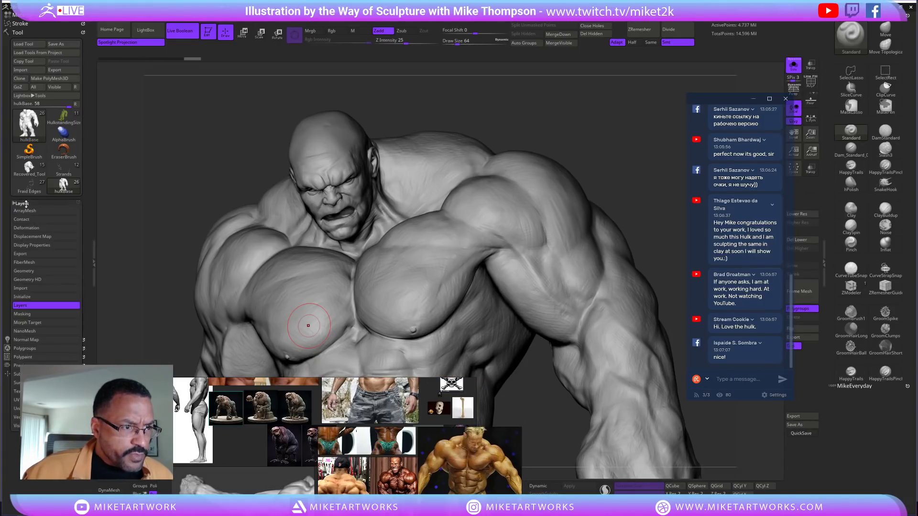
{"action": "left_click", "coordinate": [26, 204]}
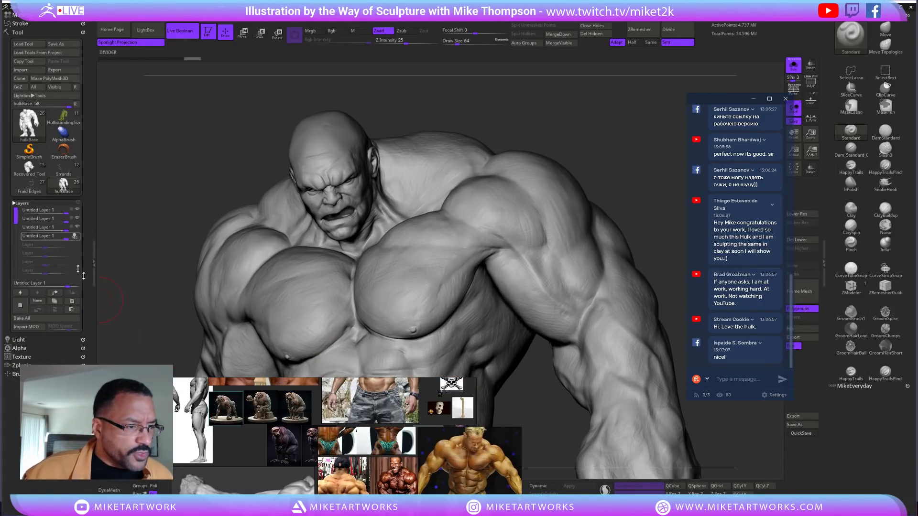
{"action": "left_click", "coordinate": [24, 204]}
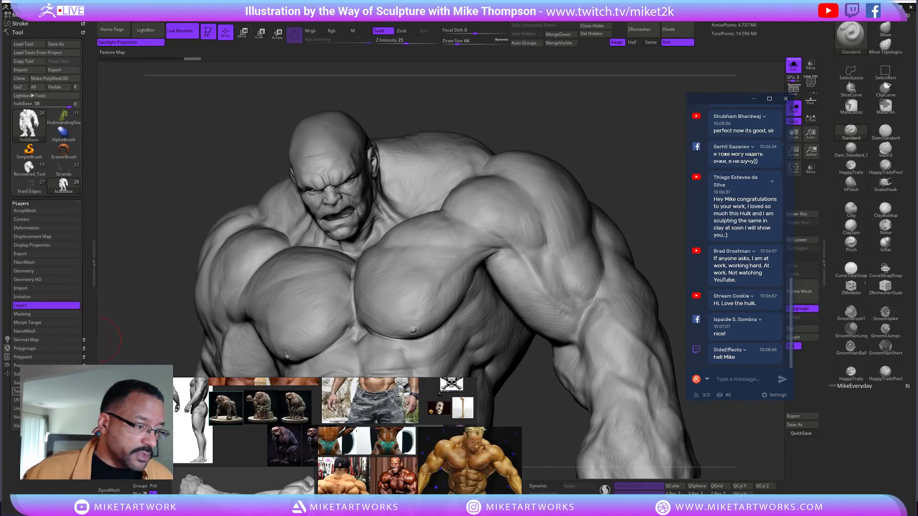
Open the morph target settings, frame the full figure and switch the geometry back and forth to compare both shapes
{"action": "left_click", "coordinate": [39, 314]}
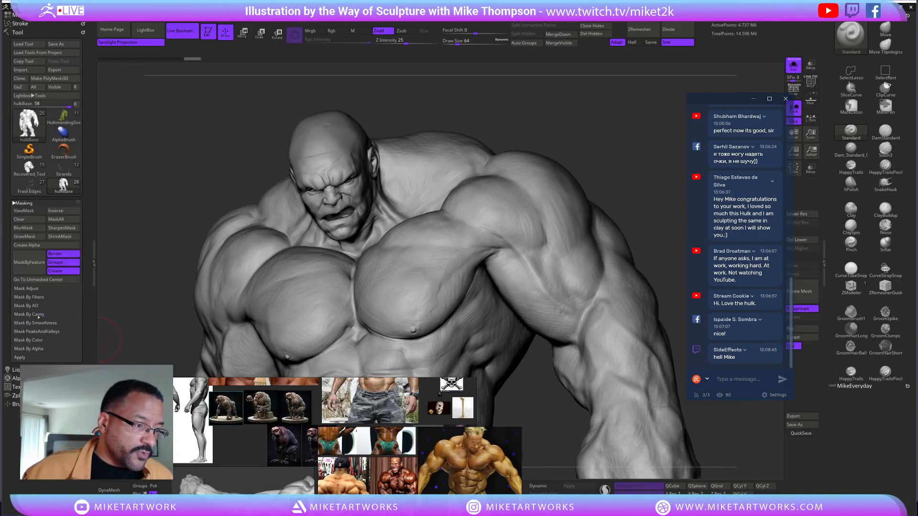
{"action": "left_click", "coordinate": [20, 204]}
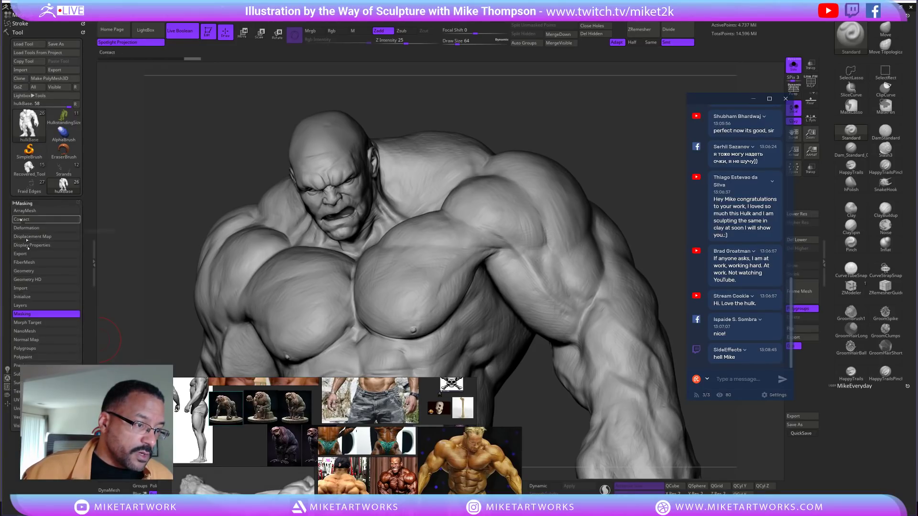
{"action": "left_click", "coordinate": [51, 316]}
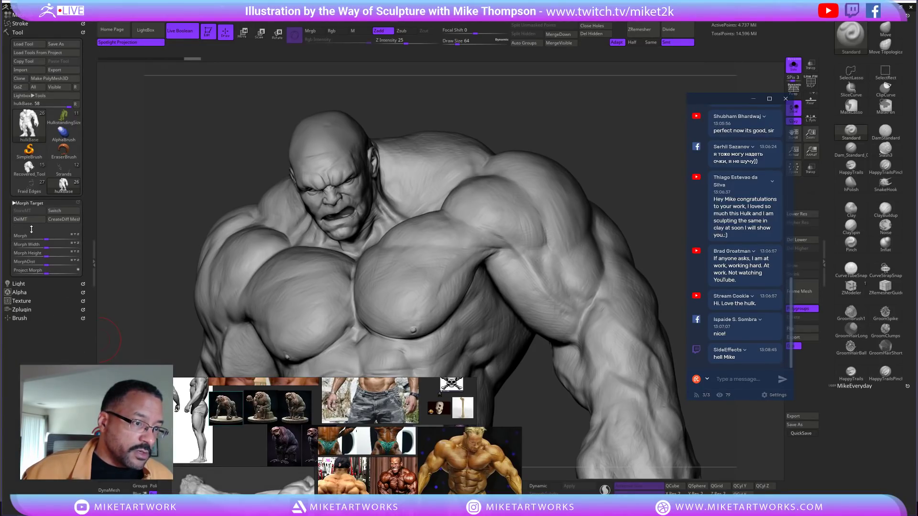
{"action": "left_click_drag", "start_coordinate": [140, 209], "coordinate": [227, 161], "text": "alt"}
{"action": "left_click_drag", "start_coordinate": [249, 193], "coordinate": [247, 132], "text": "alt"}
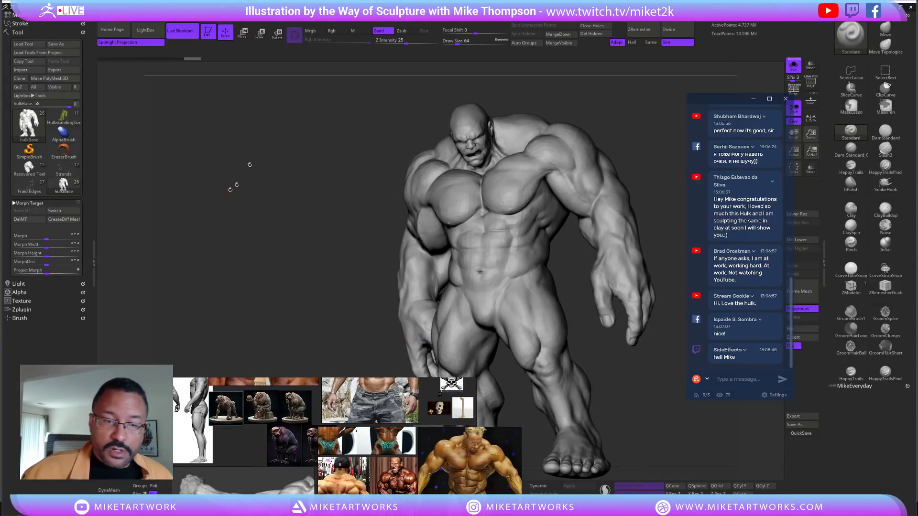
{"action": "left_click", "coordinate": [65, 211]}
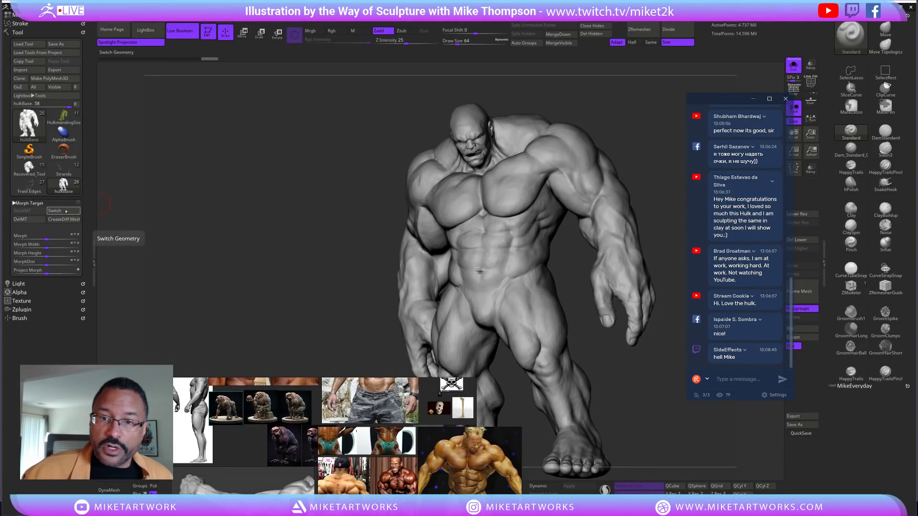
{"action": "left_click", "coordinate": [65, 212]}
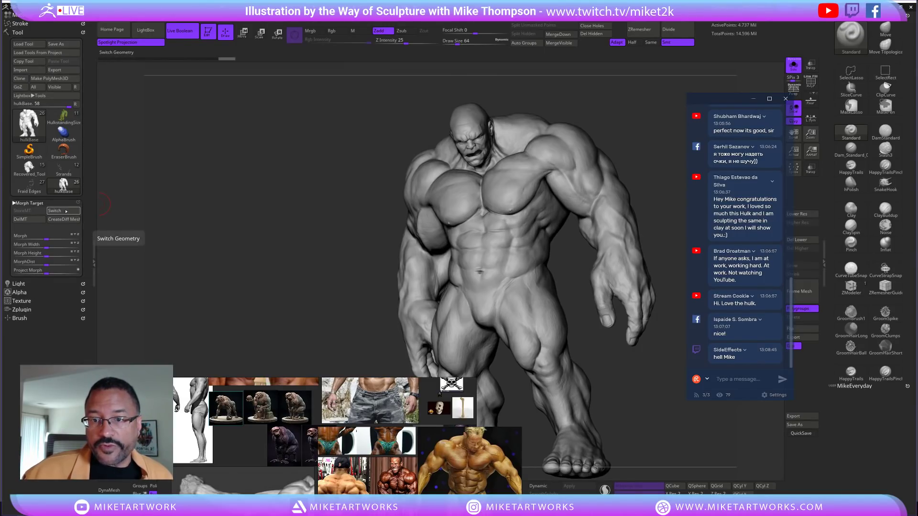
{"action": "left_click", "coordinate": [65, 211]}
{"action": "left_click", "coordinate": [65, 211]}
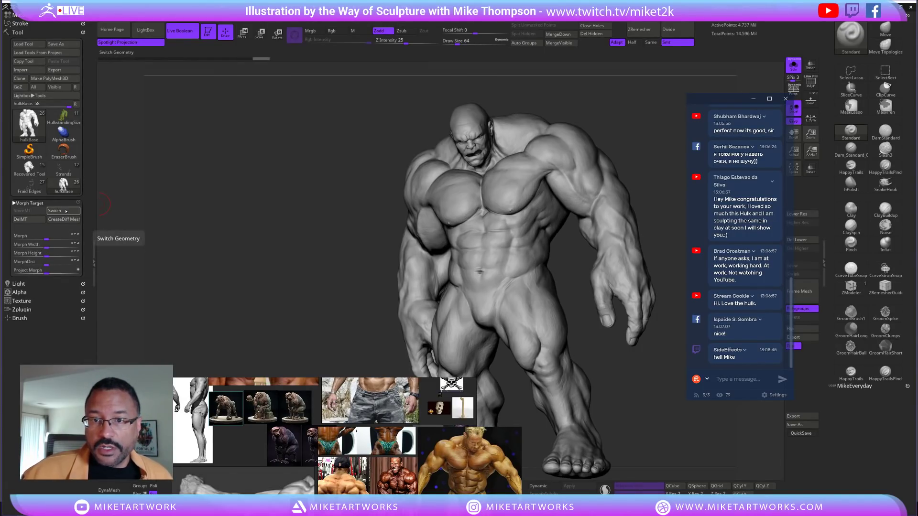
Compare the two morph target shapes repeatedly from the Hulk's other three-quarter side
{"action": "left_click_drag", "start_coordinate": [160, 233], "coordinate": [229, 236]}
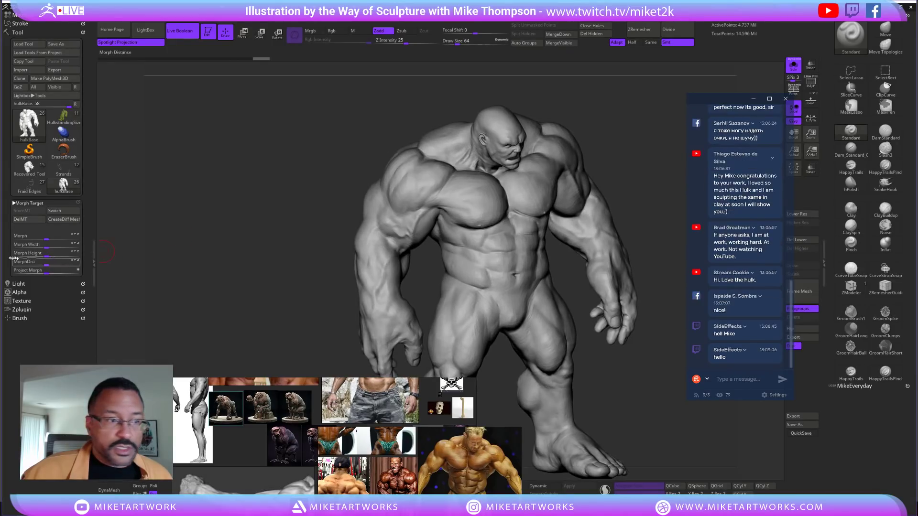
{"action": "left_click", "coordinate": [57, 211]}
{"action": "left_click", "coordinate": [56, 211]}
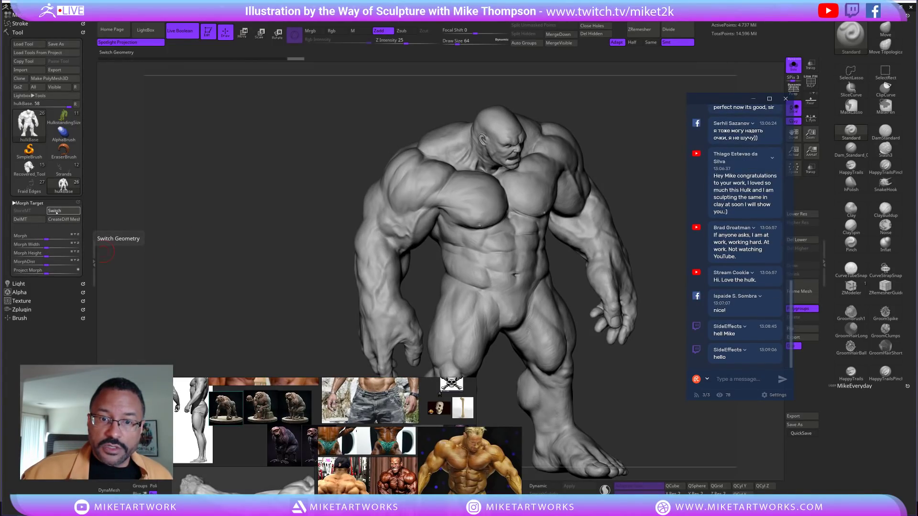
{"action": "left_click", "coordinate": [57, 212]}
{"action": "left_click", "coordinate": [56, 211]}
{"action": "left_click", "coordinate": [57, 212]}
{"action": "left_click", "coordinate": [56, 211]}
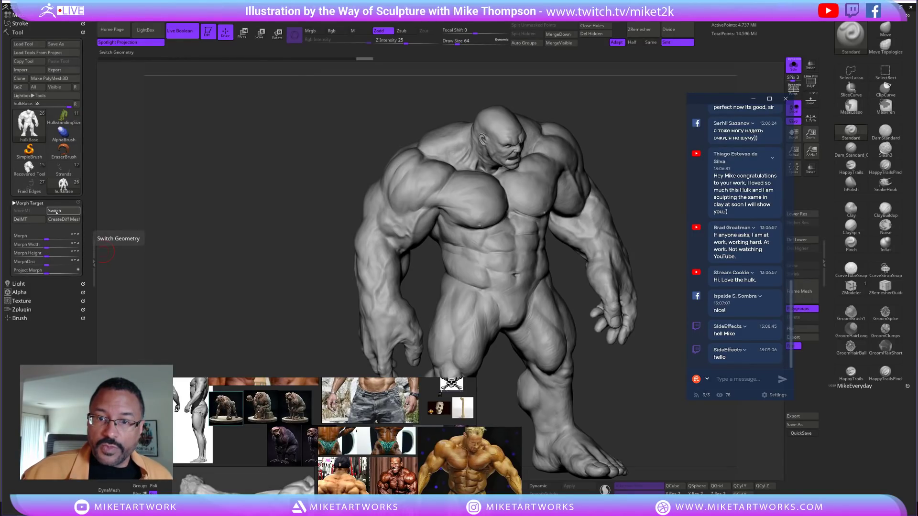
{"action": "left_click", "coordinate": [56, 211]}
{"action": "left_click", "coordinate": [57, 211]}
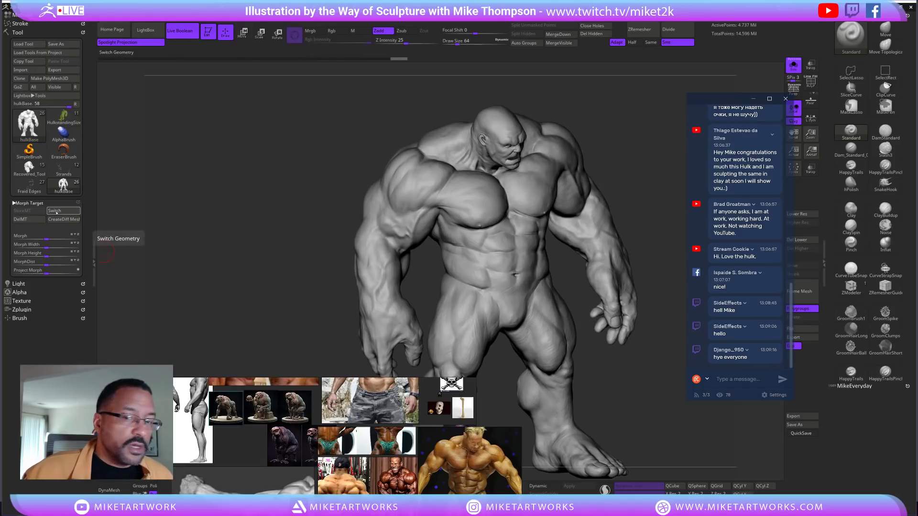
Switch the Hulk's morph target geometry once more, delete the stored target and store the current shape as the new one
{"action": "left_click_drag", "start_coordinate": [223, 227], "coordinate": [201, 222]}
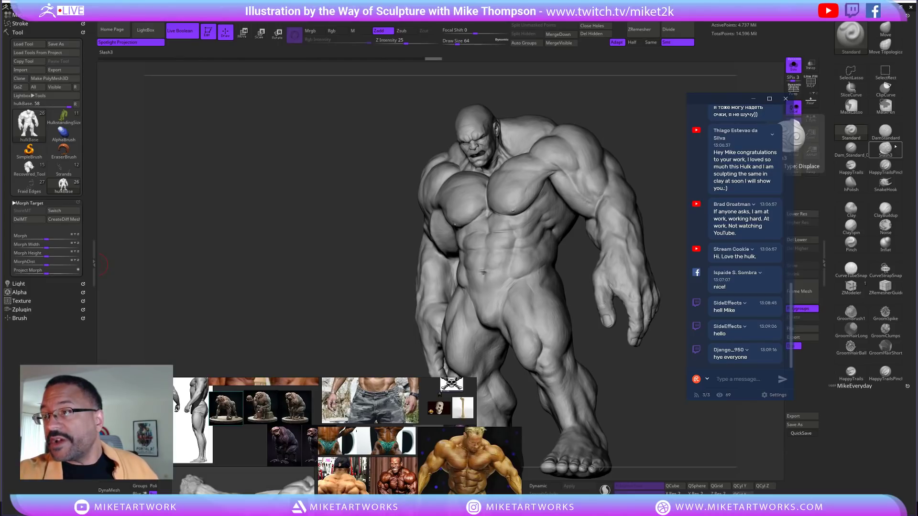
{"action": "key", "text": "b"}
{"action": "left_click", "coordinate": [549, 198]}
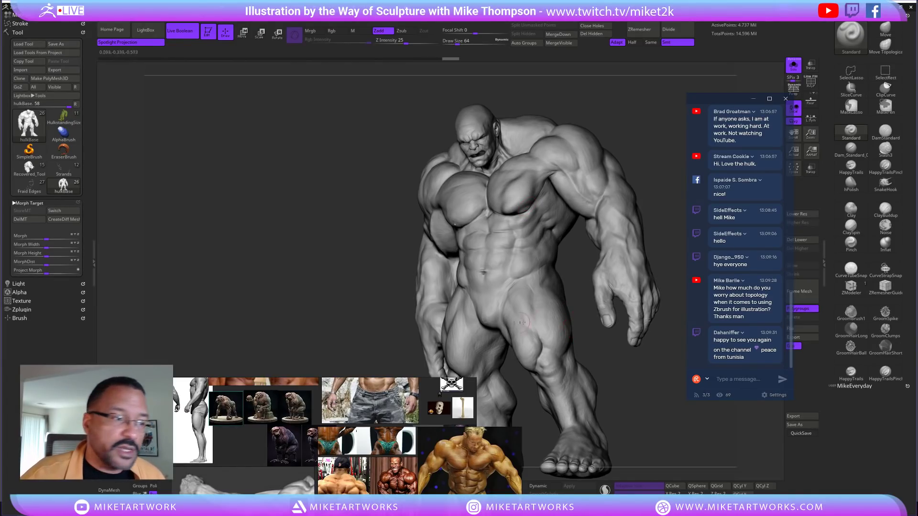
{"action": "left_click", "coordinate": [78, 214]}
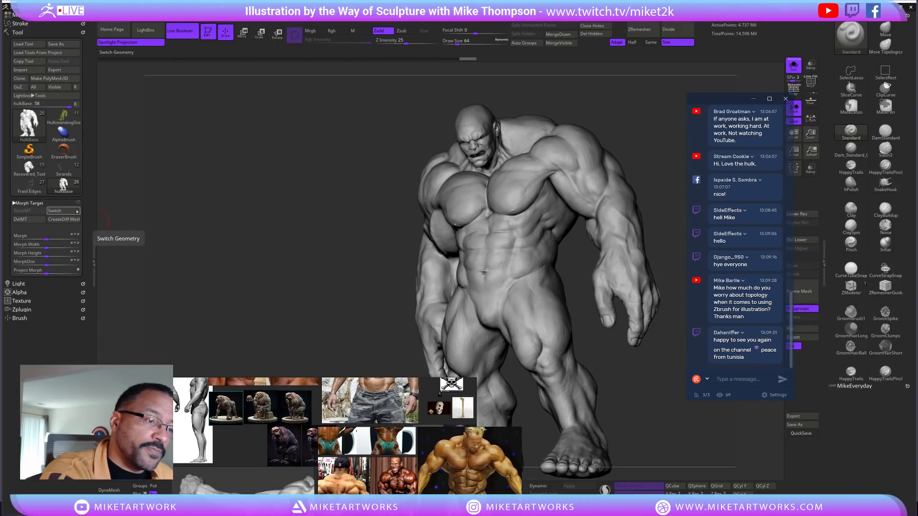
{"action": "left_click", "coordinate": [20, 219]}
{"action": "left_click", "coordinate": [39, 212]}
Stack the two anatomy reference boards beside the Hulk and reframe its head, torso and arms next to them
{"action": "mouse_move", "coordinate": [643, 344]}
{"action": "left_mouse_down"}
{"action": "mouse_move", "coordinate": [644, 388]}
{"action": "mouse_move", "coordinate": [665, 98]}
{"action": "mouse_move", "coordinate": [641, 258]}
{"action": "left_mouse_up"}
{"action": "left_click_drag", "start_coordinate": [376, 448], "coordinate": [180, 100]}
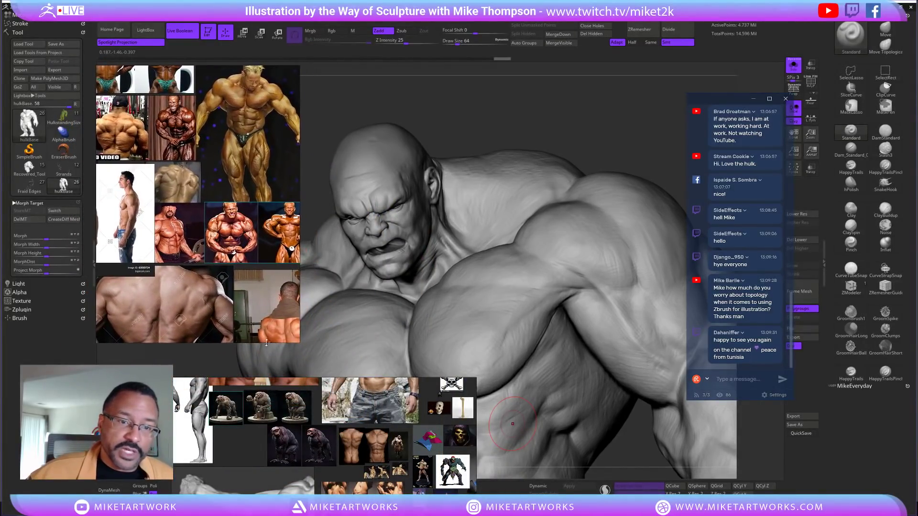
{"action": "right_click_drag", "start_coordinate": [423, 468], "coordinate": [303, 370]}
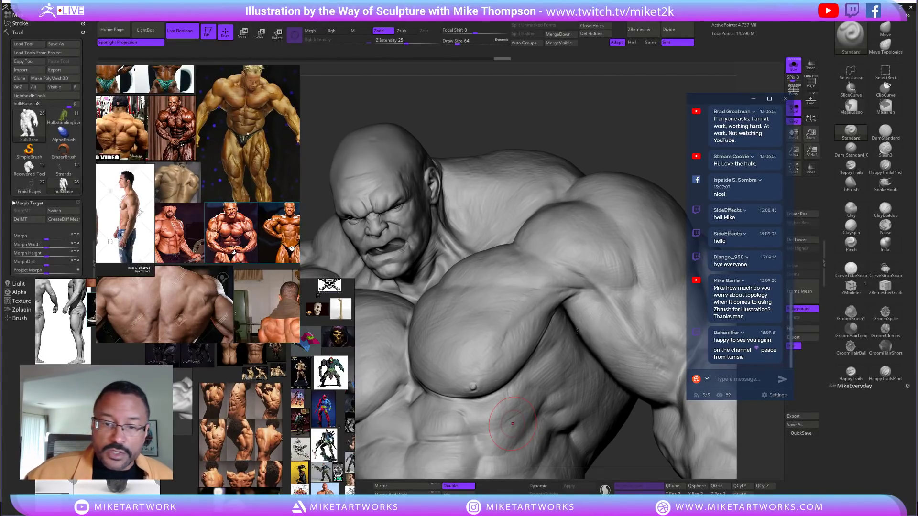
{"action": "mouse_move", "coordinate": [641, 445]}
{"action": "left_mouse_down"}
{"action": "mouse_move", "coordinate": [555, 437]}
{"action": "mouse_move", "coordinate": [646, 438]}
{"action": "left_mouse_up"}
{"action": "mouse_move", "coordinate": [651, 140]}
{"action": "left_mouse_down"}
{"action": "mouse_move", "coordinate": [641, 172]}
{"action": "mouse_move", "coordinate": [681, 87]}
{"action": "left_mouse_up"}
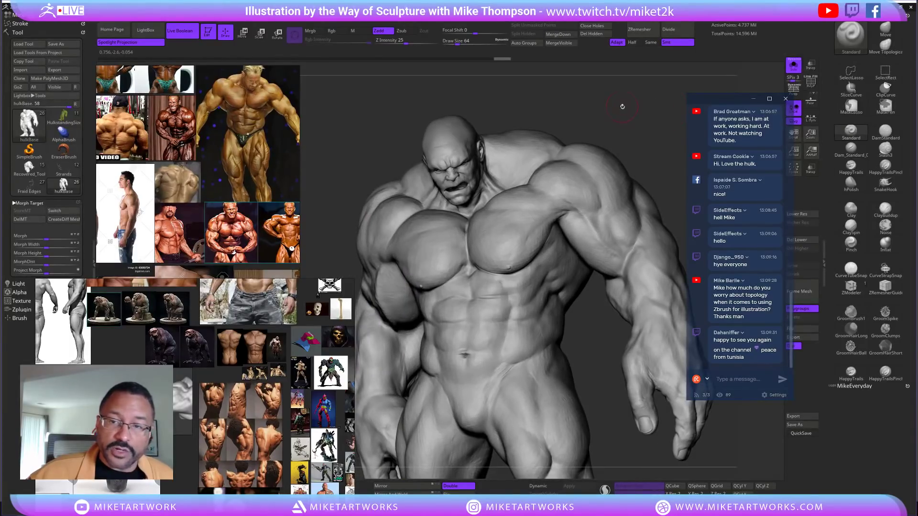
{"action": "left_click_drag", "start_coordinate": [636, 111], "coordinate": [657, 95], "text": "alt"}
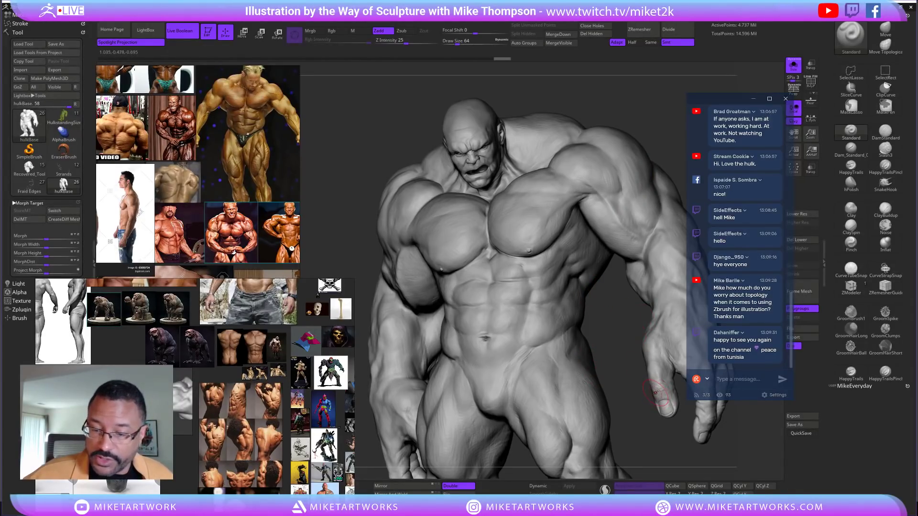
Lower the Hulk's subdivision level to the coarse mesh and turn on PolyFrame for the whole figure
{"action": "key", "text": "shift"}
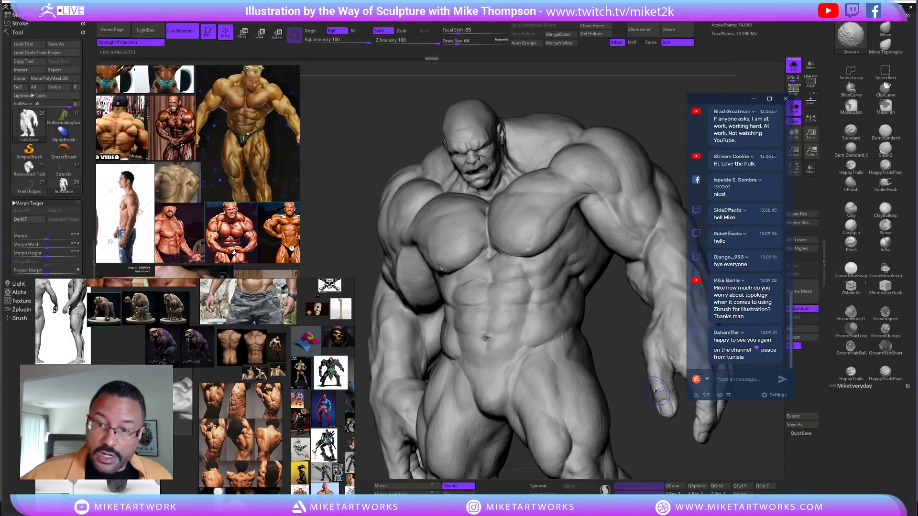
{"action": "key", "text": "shift+d"}
{"action": "key", "text": "space"}
{"action": "left_click", "coordinate": [621, 362]}
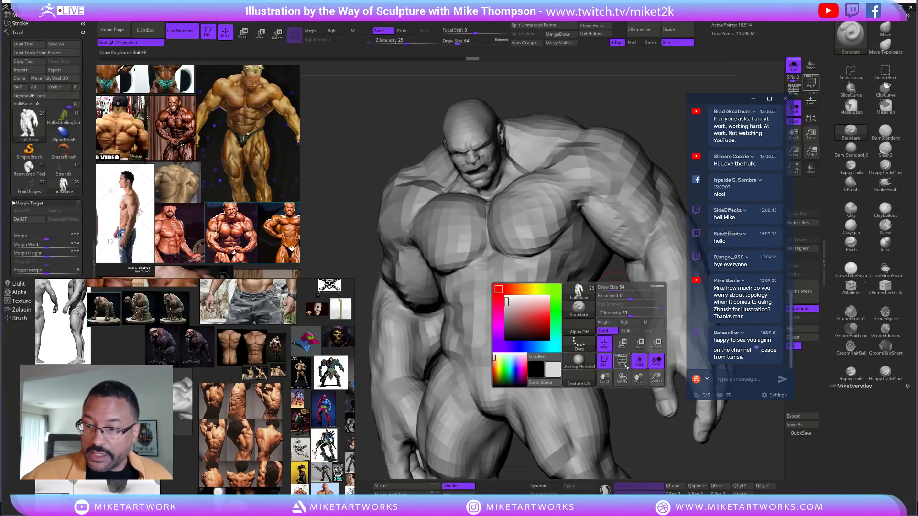
{"action": "left_click_drag", "start_coordinate": [611, 363], "coordinate": [552, 300], "text": "alt"}
{"action": "left_click_drag", "start_coordinate": [557, 260], "coordinate": [550, 266]}
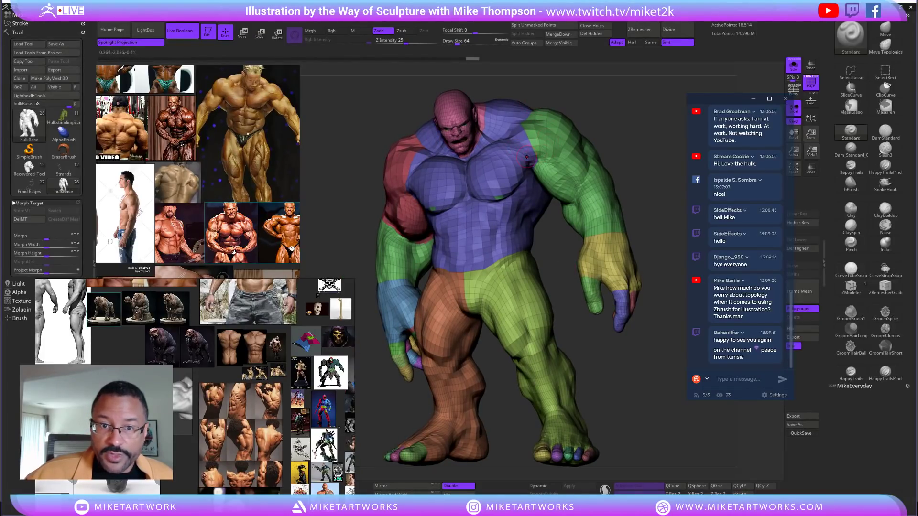
Turn off PolyFrame on the Hulk and raise the mesh four subdivision levels for the detailed surface
{"action": "left_click_drag", "start_coordinate": [560, 258], "coordinate": [646, 205]}
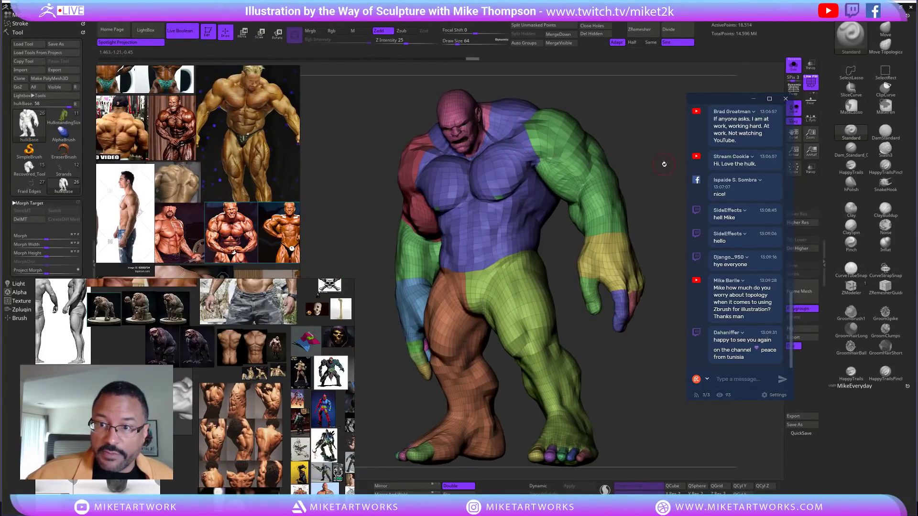
{"action": "left_click_drag", "start_coordinate": [668, 170], "coordinate": [631, 370]}
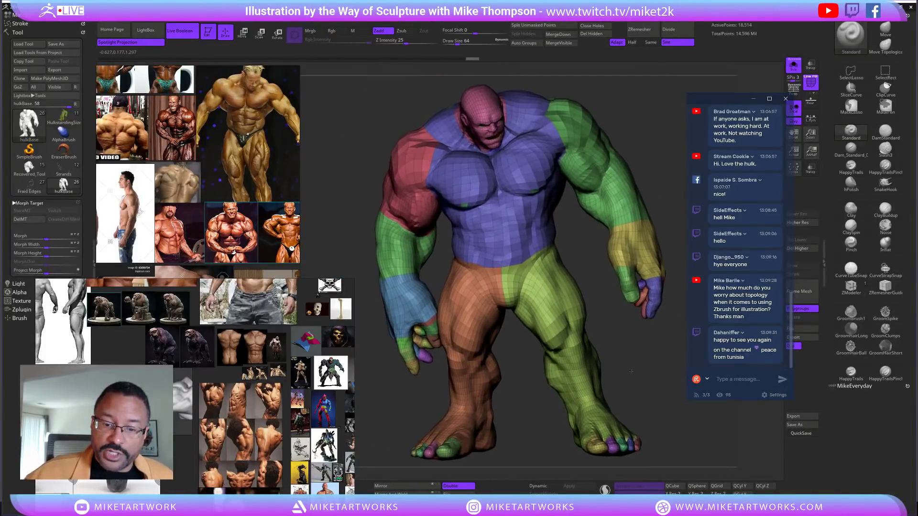
{"action": "key", "text": "space"}
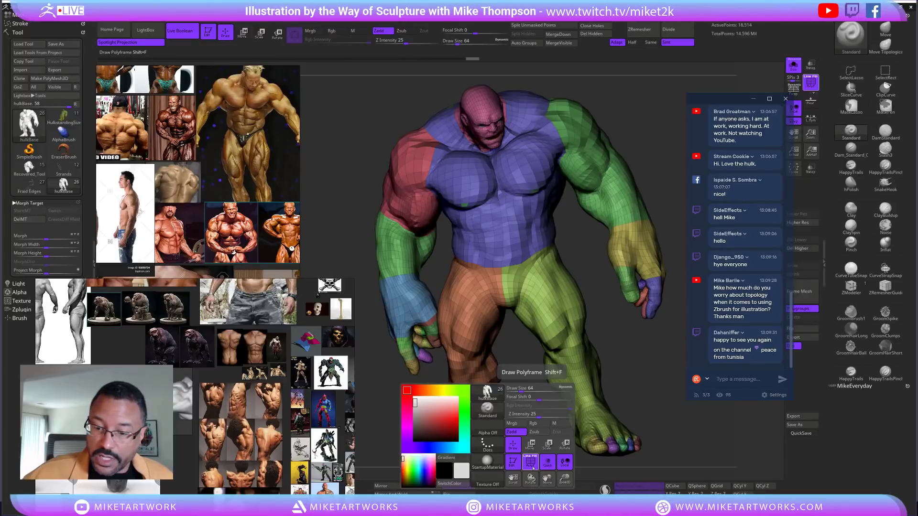
{"action": "left_click", "coordinate": [530, 462]}
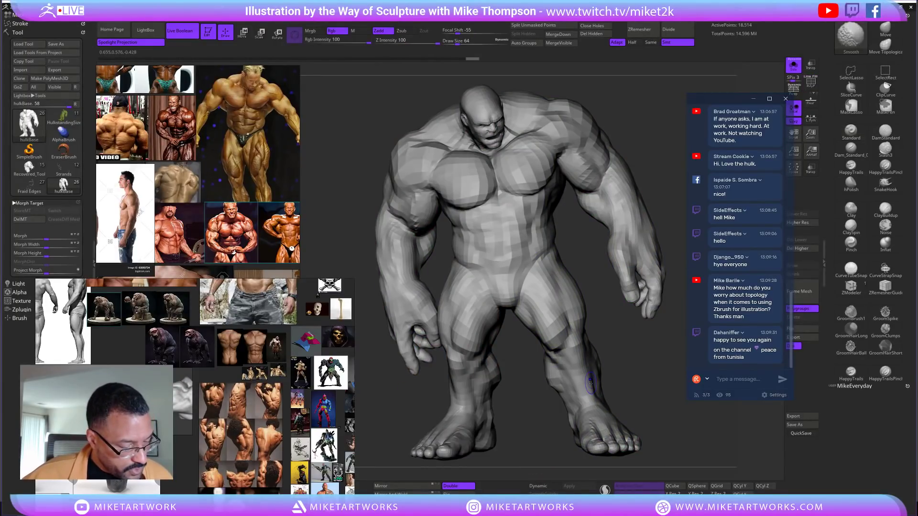
{"action": "key", "text": "d"}
{"action": "key", "text": "d"}
{"action": "key", "text": "d"}
{"action": "key", "text": "d"}
{"action": "left_click_drag", "start_coordinate": [653, 362], "coordinate": [650, 399]}
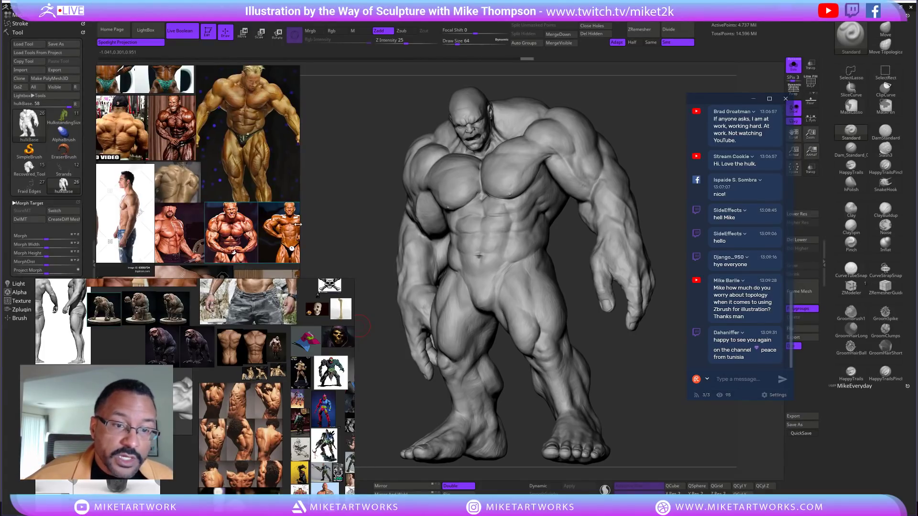
Enlarge the blond bodybuilder photo on the reference board and widen its window to show his chest and extended arm
{"action": "double_click", "coordinate": [256, 118]}
{"action": "scroll", "coordinate": [235, 183], "scroll_direction": "up", "scroll_amount": 4}
{"action": "middle_click_drag", "start_coordinate": [277, 138], "coordinate": [310, 221]}
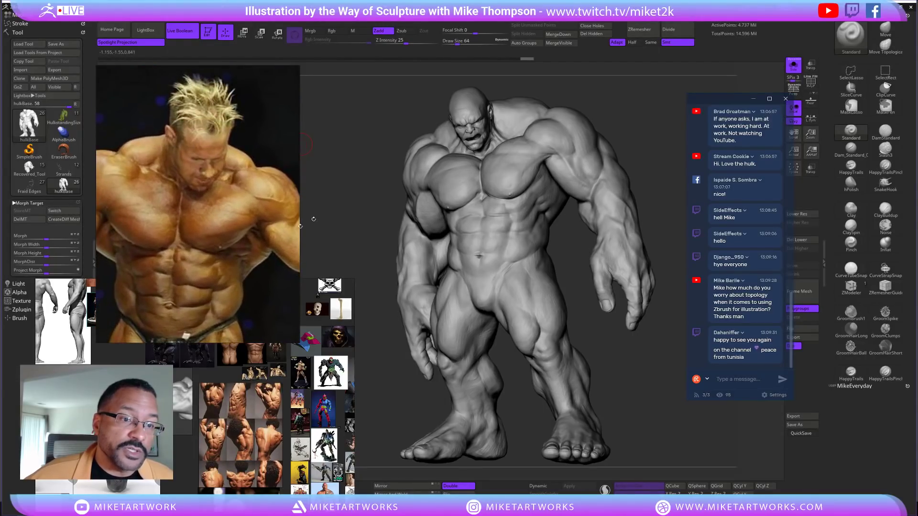
{"action": "left_click_drag", "start_coordinate": [299, 229], "coordinate": [362, 234]}
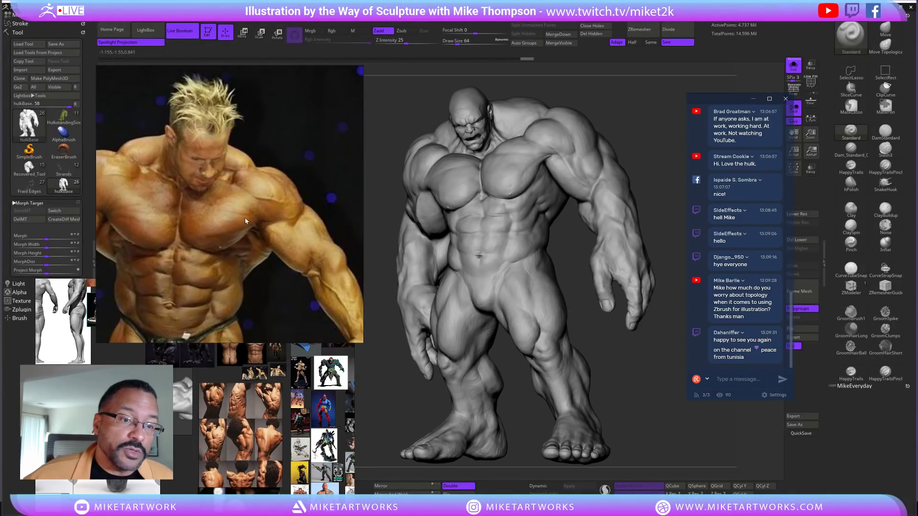
{"action": "scroll", "coordinate": [275, 231], "scroll_direction": "up", "scroll_amount": 2}
Isolate the Hulk's head, torso and upper arms with a lasso selection, hiding the rest of the body
{"action": "mouse_move", "coordinate": [632, 132]}
{"action": "left_mouse_down"}
{"action": "mouse_move", "coordinate": [657, 209]}
{"action": "mouse_move", "coordinate": [580, 329]}
{"action": "mouse_move", "coordinate": [469, 328]}
{"action": "mouse_move", "coordinate": [418, 189]}
{"action": "mouse_move", "coordinate": [625, 142]}
{"action": "left_mouse_up"}
{"action": "mouse_move", "coordinate": [680, 265]}
{"action": "left_mouse_down", "text": "ctrl+shift"}
{"action": "mouse_move", "coordinate": [662, 278]}
{"action": "mouse_move", "coordinate": [653, 344]}
{"action": "mouse_move", "coordinate": [615, 380]}
{"action": "mouse_move", "coordinate": [633, 379]}
{"action": "mouse_move", "coordinate": [597, 301]}
{"action": "left_mouse_up", "text": "ctrl+shift"}
{"action": "mouse_move", "coordinate": [506, 246]}
{"action": "left_mouse_down", "text": "ctrl+alt+shift"}
{"action": "mouse_move", "coordinate": [436, 240]}
{"action": "mouse_move", "coordinate": [509, 182]}
{"action": "left_mouse_up", "text": "ctrl+alt+shift"}
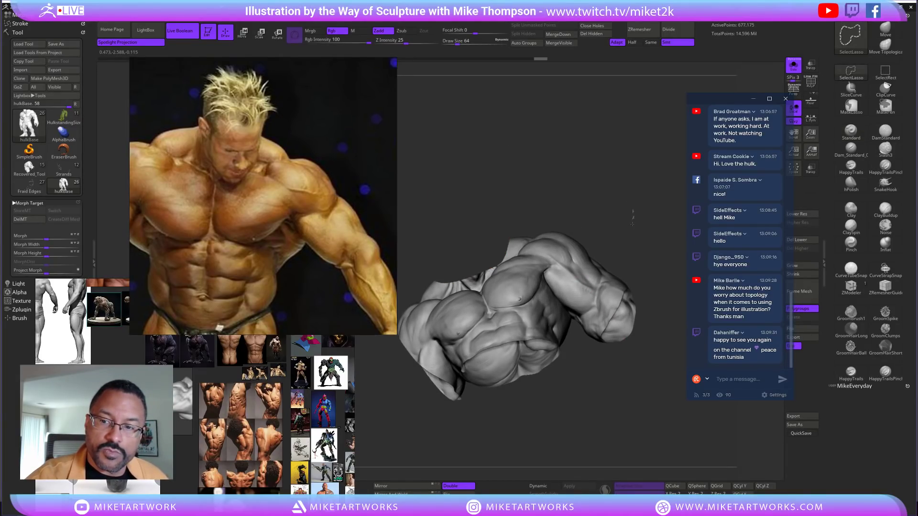
{"action": "left_click", "coordinate": [656, 216], "text": "ctrl+shift"}
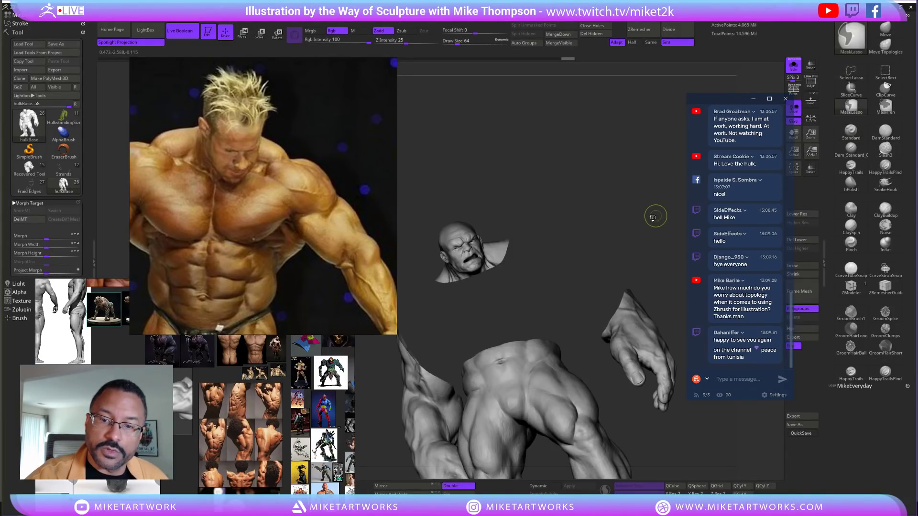
{"action": "left_click_drag", "start_coordinate": [650, 220], "coordinate": [572, 405], "text": "ctrl+shift"}
{"action": "left_click", "coordinate": [606, 386], "text": "ctrl+shift"}
{"action": "left_click_drag", "start_coordinate": [655, 199], "coordinate": [671, 181]}
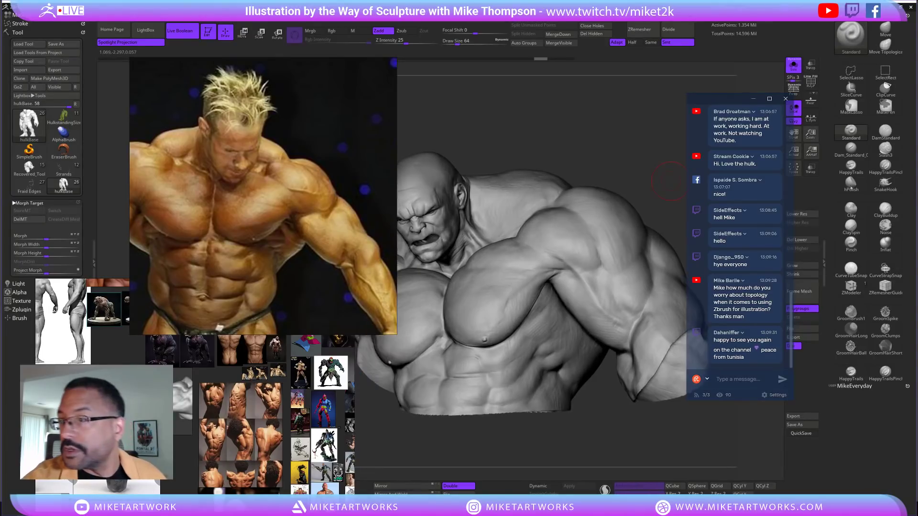
Choose the ClayBuildup brush at draw size 57 and build up muscle fibres on the Hulk's left pectoral near the armpit
{"action": "left_click", "coordinate": [893, 207]}
{"action": "key", "text": "s"}
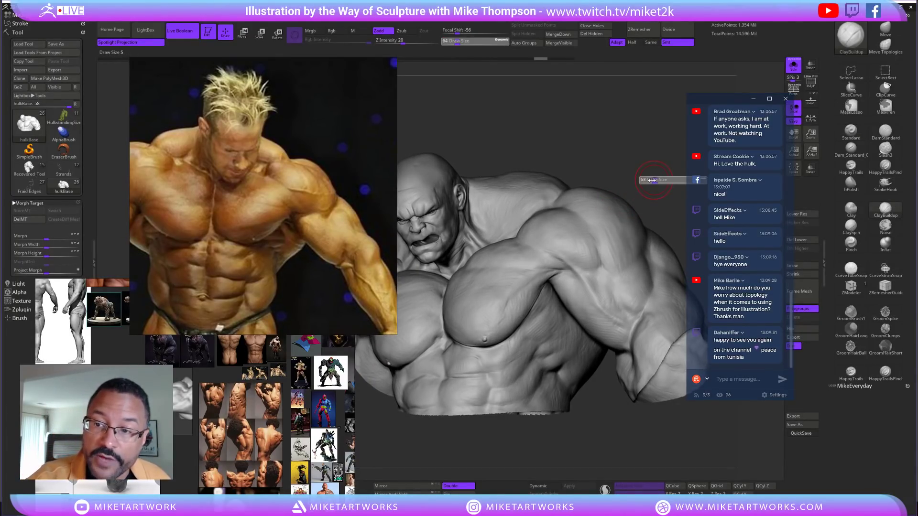
{"action": "mouse_move", "coordinate": [637, 182]}
{"action": "left_mouse_down"}
{"action": "mouse_move", "coordinate": [667, 185]}
{"action": "mouse_move", "coordinate": [669, 206]}
{"action": "left_mouse_up"}
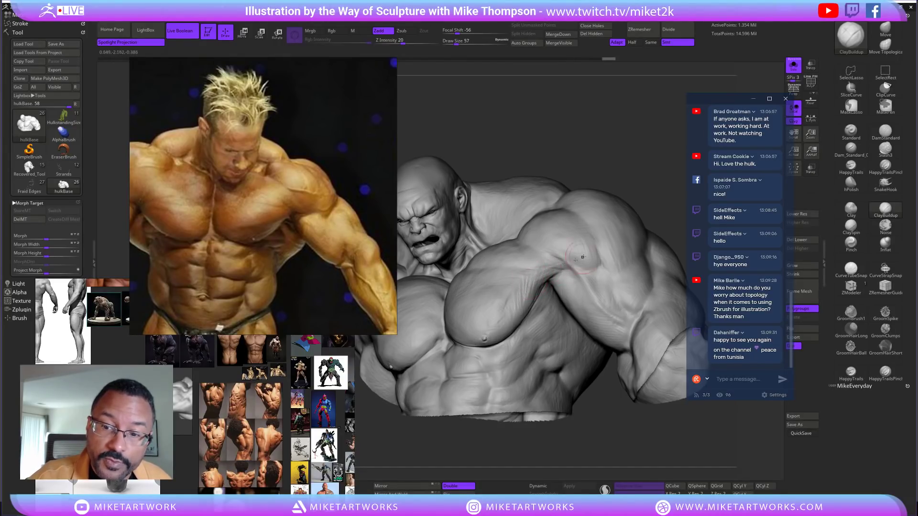
{"action": "left_click_drag", "start_coordinate": [657, 193], "coordinate": [656, 211]}
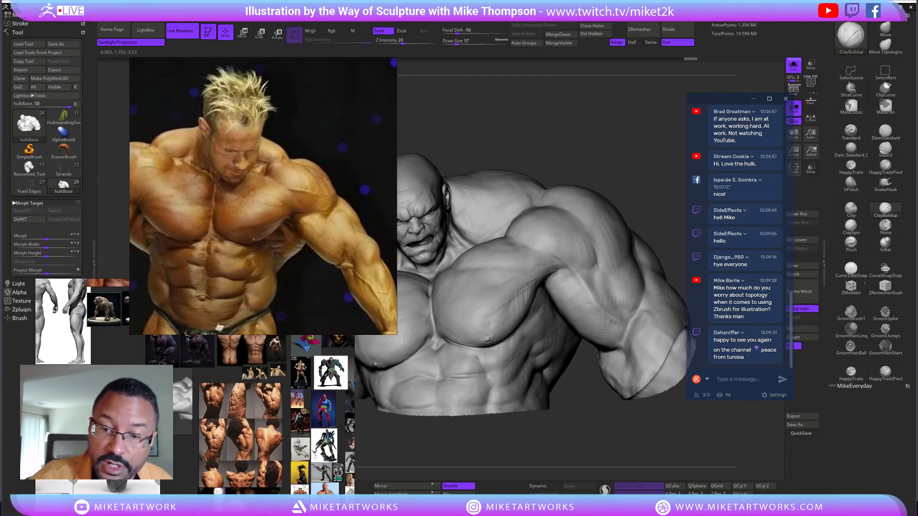
{"action": "left_click_drag", "start_coordinate": [653, 204], "coordinate": [537, 305]}
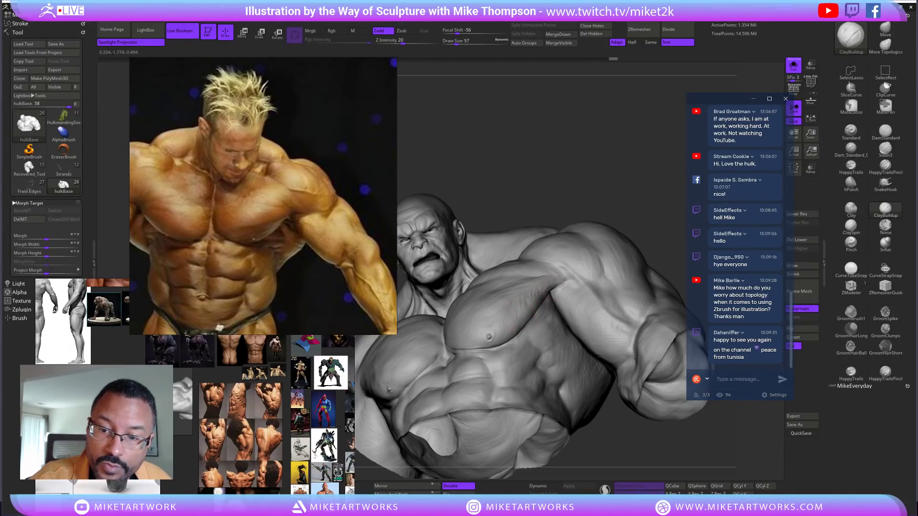
Refine the outer edge of the left pectoral where it tucks under the shoulder, working from several angles
{"action": "left_click_drag", "start_coordinate": [650, 218], "coordinate": [526, 297]}
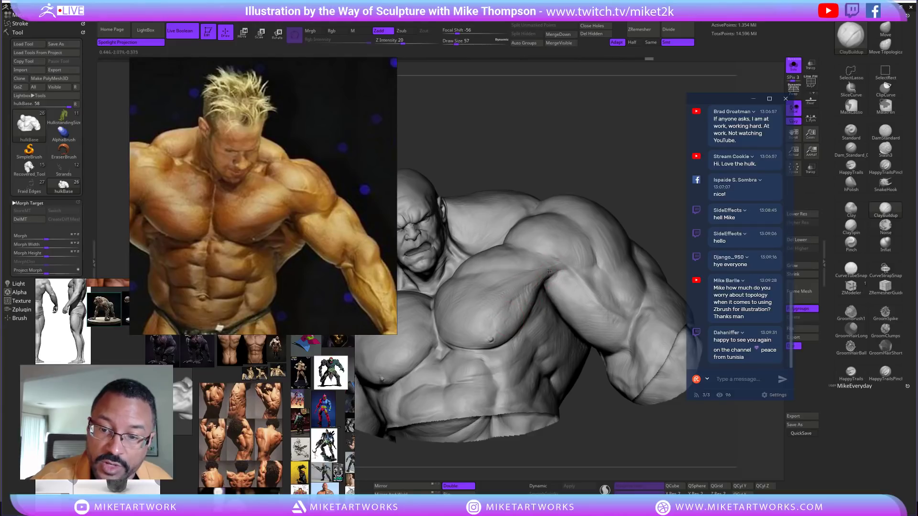
{"action": "left_click_drag", "start_coordinate": [617, 204], "coordinate": [538, 298]}
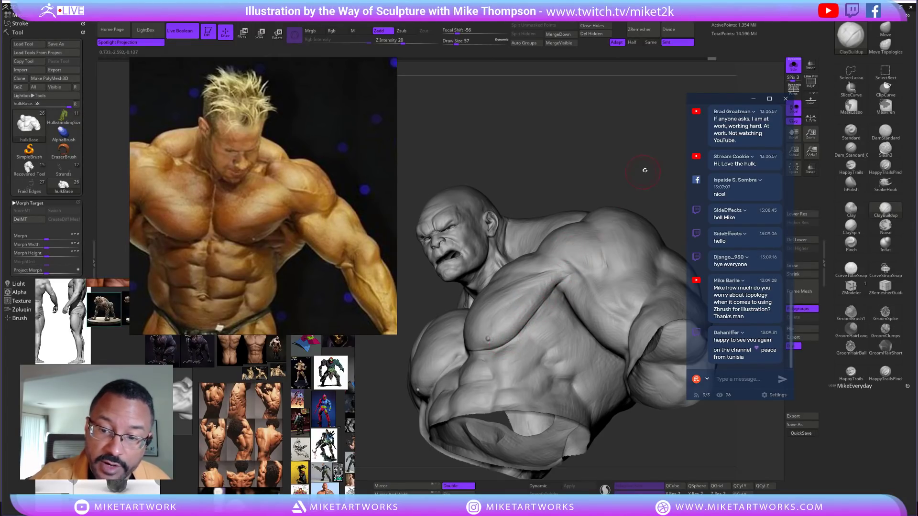
{"action": "left_click_drag", "start_coordinate": [644, 172], "coordinate": [552, 302]}
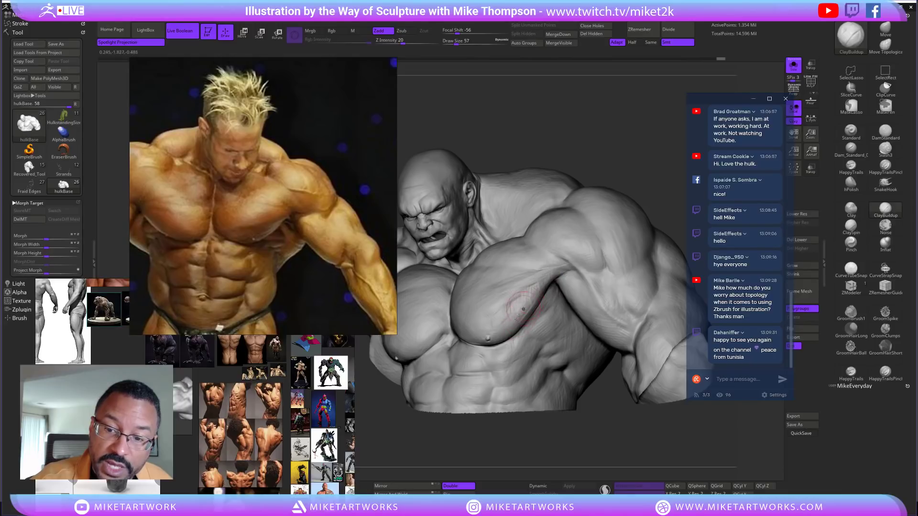
{"action": "left_click_drag", "start_coordinate": [530, 309], "coordinate": [537, 292]}
{"action": "left_click_drag", "start_coordinate": [658, 187], "coordinate": [670, 201]}
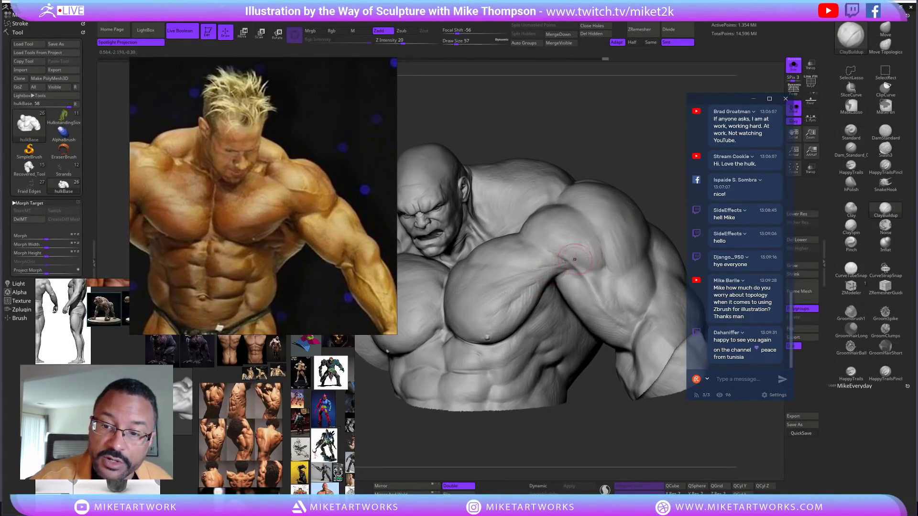
Sculpt strokes across the junction of the left pectoral and deltoid, and undo the last unwanted stroke
{"action": "left_click_drag", "start_coordinate": [546, 260], "coordinate": [613, 244]}
{"action": "left_click_drag", "start_coordinate": [534, 264], "coordinate": [564, 261]}
{"action": "left_click_drag", "start_coordinate": [514, 295], "coordinate": [545, 278]}
{"action": "key", "text": "ctrl+z"}
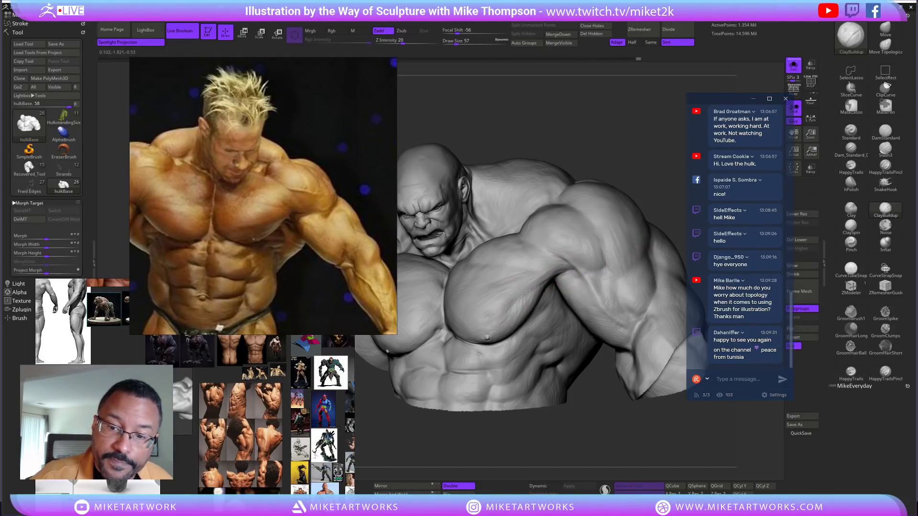
{"action": "right_click_drag", "start_coordinate": [579, 253], "coordinate": [495, 319]}
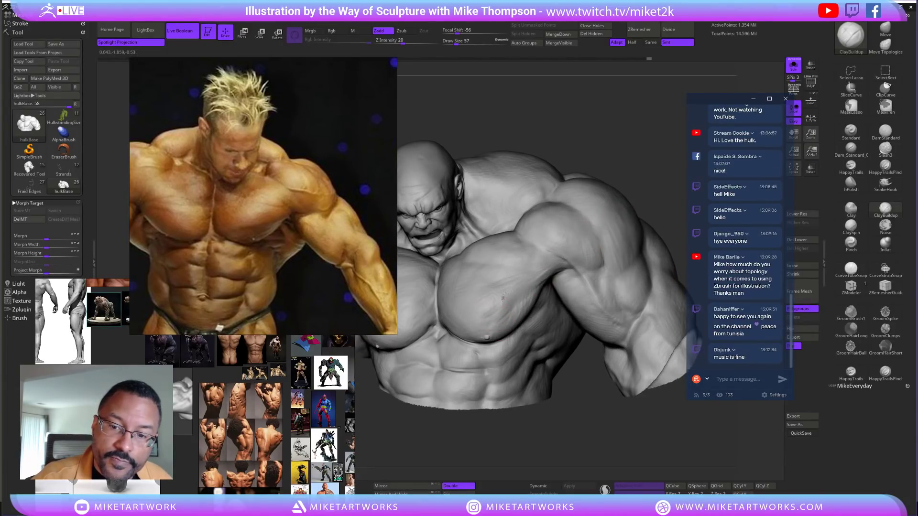
{"action": "mouse_move", "coordinate": [547, 276]}
{"action": "right_mouse_down"}
{"action": "mouse_move", "coordinate": [670, 161]}
{"action": "mouse_move", "coordinate": [607, 211]}
{"action": "mouse_move", "coordinate": [526, 310]}
{"action": "right_mouse_up"}
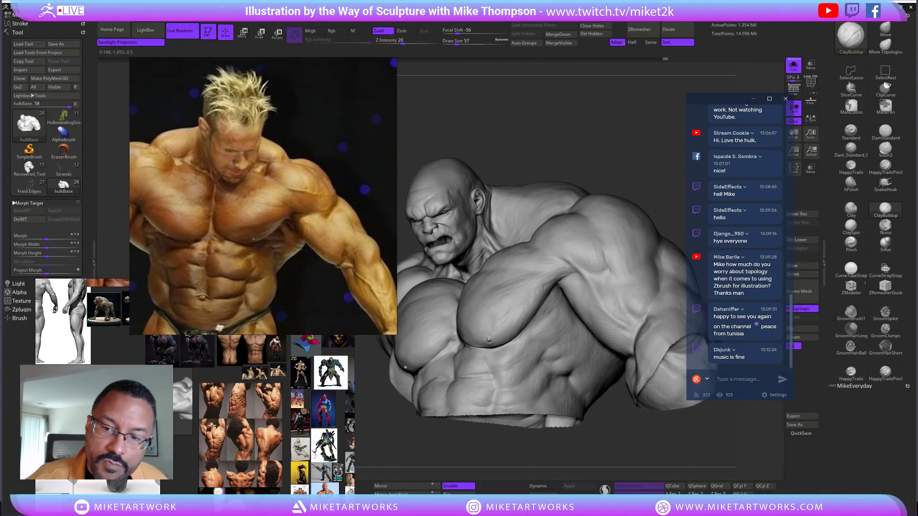
{"action": "mouse_move", "coordinate": [540, 299]}
{"action": "right_mouse_down"}
{"action": "mouse_move", "coordinate": [651, 180]}
{"action": "mouse_move", "coordinate": [635, 160]}
{"action": "mouse_move", "coordinate": [654, 156]}
{"action": "right_mouse_up"}
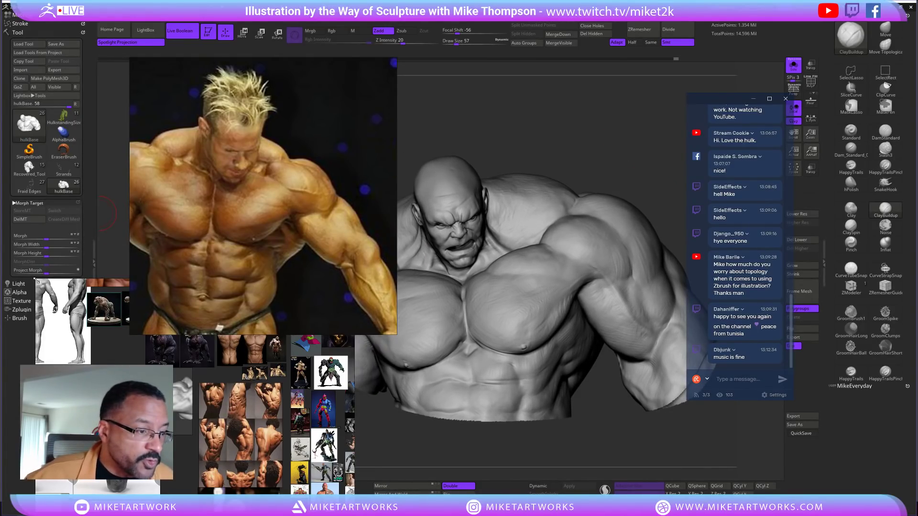
Reposition the main light slightly higher on the light placement sphere
{"action": "left_click", "coordinate": [20, 284]}
{"action": "left_click", "coordinate": [54, 66]}
{"action": "left_click_drag", "start_coordinate": [25, 71], "coordinate": [26, 68]}
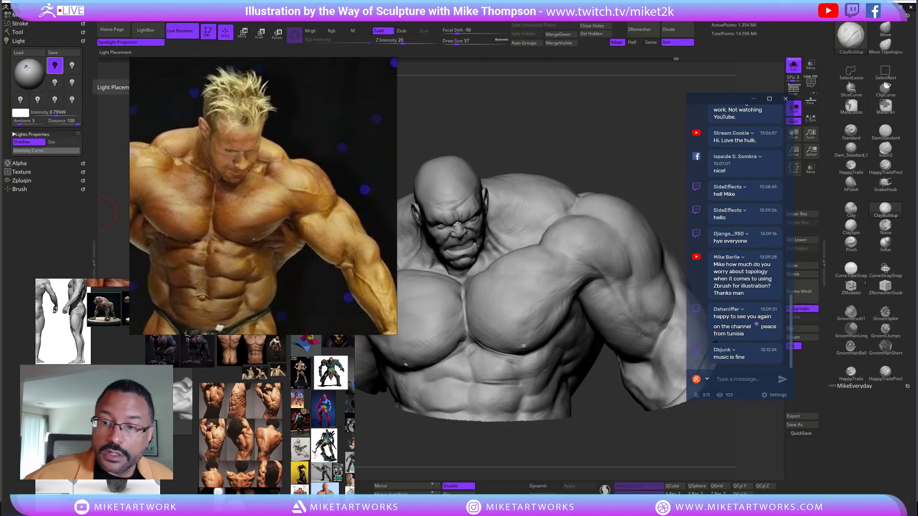
Add clay strokes to the outer left pectoral and toward the armpit under the adjusted light
{"action": "mouse_move", "coordinate": [646, 159]}
{"action": "left_mouse_down"}
{"action": "mouse_move", "coordinate": [568, 442]}
{"action": "mouse_move", "coordinate": [589, 447]}
{"action": "mouse_move", "coordinate": [606, 433]}
{"action": "left_mouse_up"}
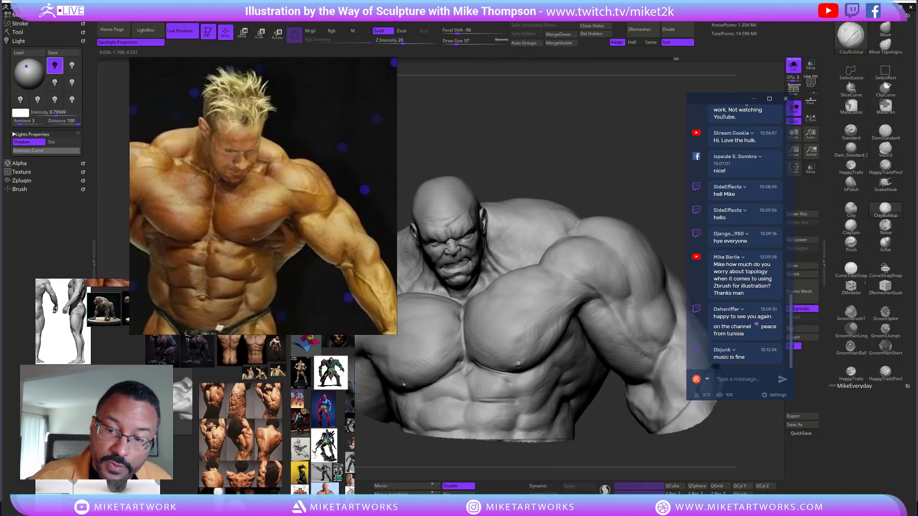
{"action": "left_click_drag", "start_coordinate": [539, 328], "coordinate": [532, 324]}
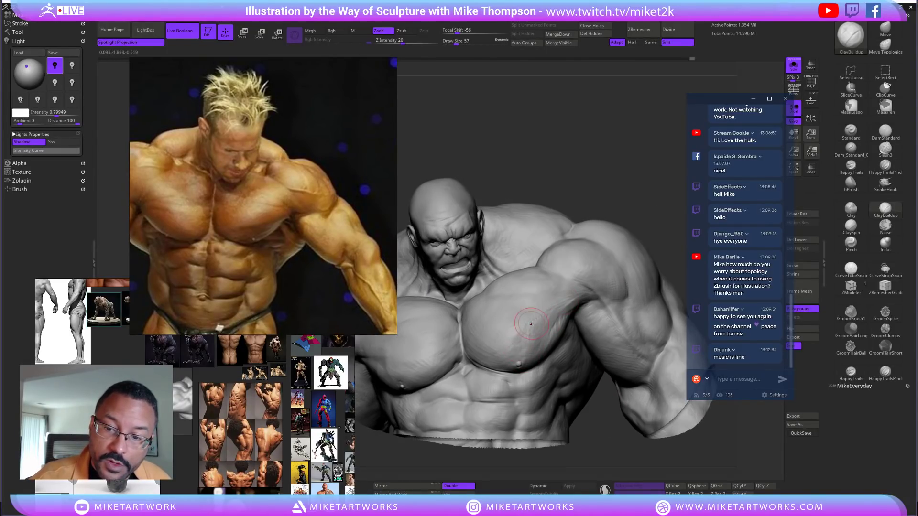
{"action": "left_click_drag", "start_coordinate": [655, 235], "coordinate": [663, 219]}
{"action": "left_click_drag", "start_coordinate": [620, 276], "coordinate": [586, 303]}
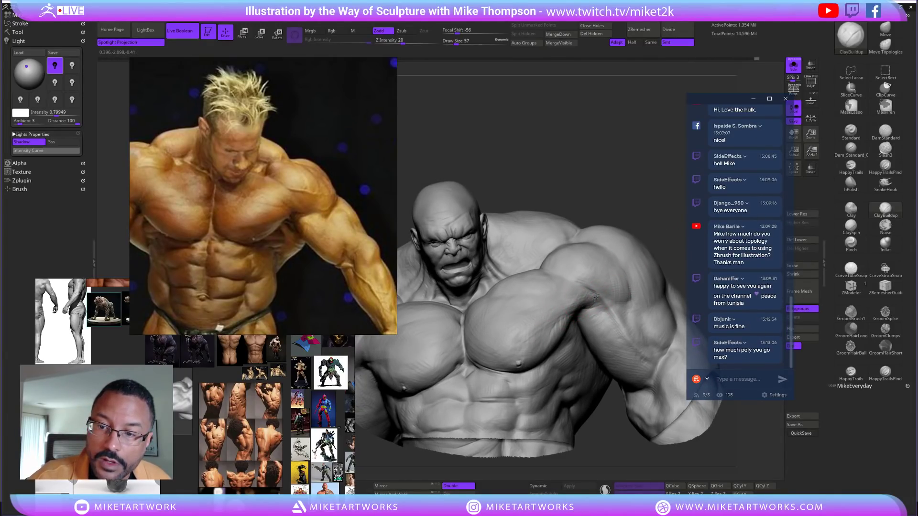
Define the crease where the left pectoral meets the upper arm with short ClayBuildup strokes
{"action": "left_click_drag", "start_coordinate": [583, 295], "coordinate": [591, 308]}
{"action": "right_click_drag", "start_coordinate": [603, 330], "coordinate": [595, 310]}
{"action": "left_click_drag", "start_coordinate": [588, 306], "coordinate": [581, 297]}
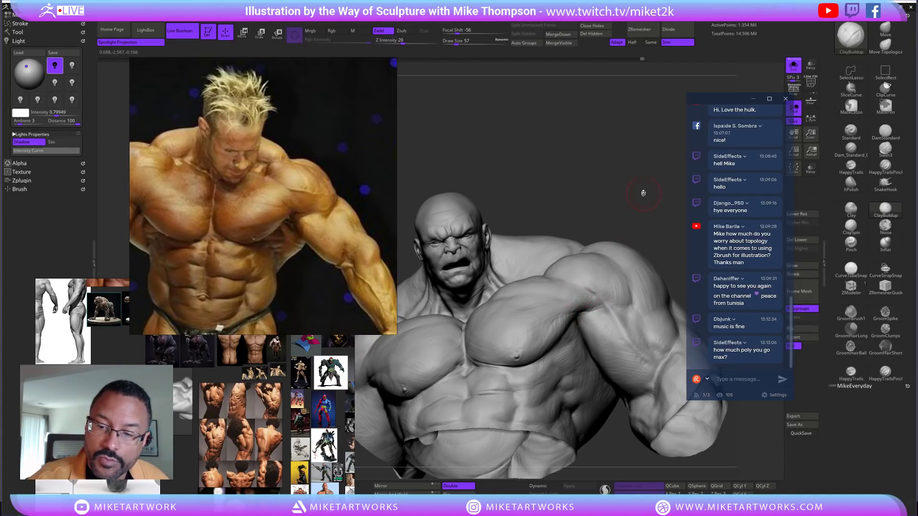
{"action": "right_click_drag", "start_coordinate": [581, 296], "coordinate": [585, 305]}
{"action": "left_click_drag", "start_coordinate": [576, 298], "coordinate": [586, 307]}
{"action": "left_click_drag", "start_coordinate": [653, 186], "coordinate": [651, 160]}
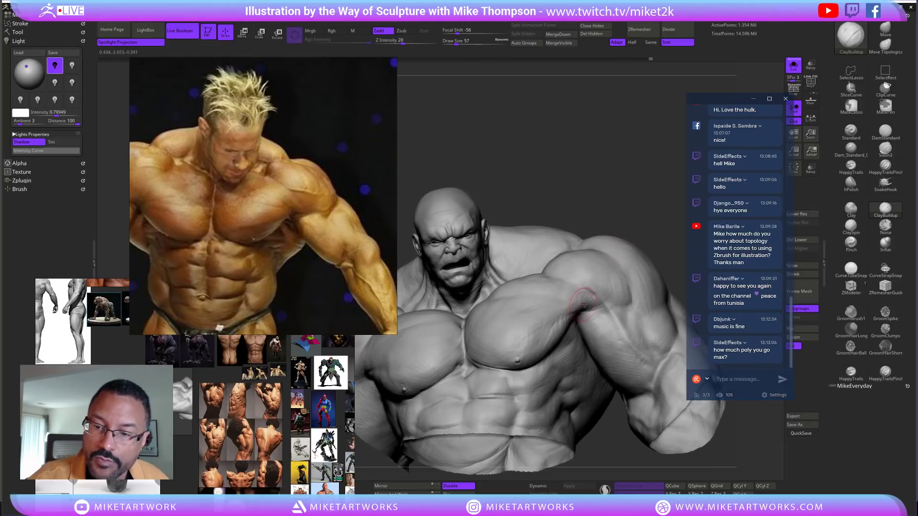
Deepen the left armpit fold beneath the deltoid, working from a low angle and from the front
{"action": "left_click_drag", "start_coordinate": [578, 304], "coordinate": [592, 309]}
{"action": "left_click_drag", "start_coordinate": [663, 209], "coordinate": [646, 184]}
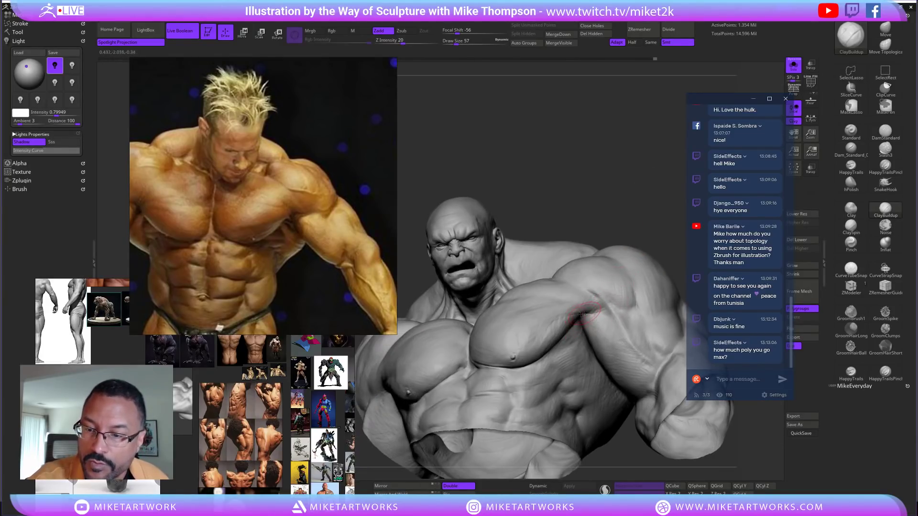
{"action": "left_click_drag", "start_coordinate": [609, 305], "coordinate": [594, 307]}
{"action": "left_click_drag", "start_coordinate": [634, 202], "coordinate": [646, 235]}
{"action": "left_click_drag", "start_coordinate": [589, 306], "coordinate": [579, 302]}
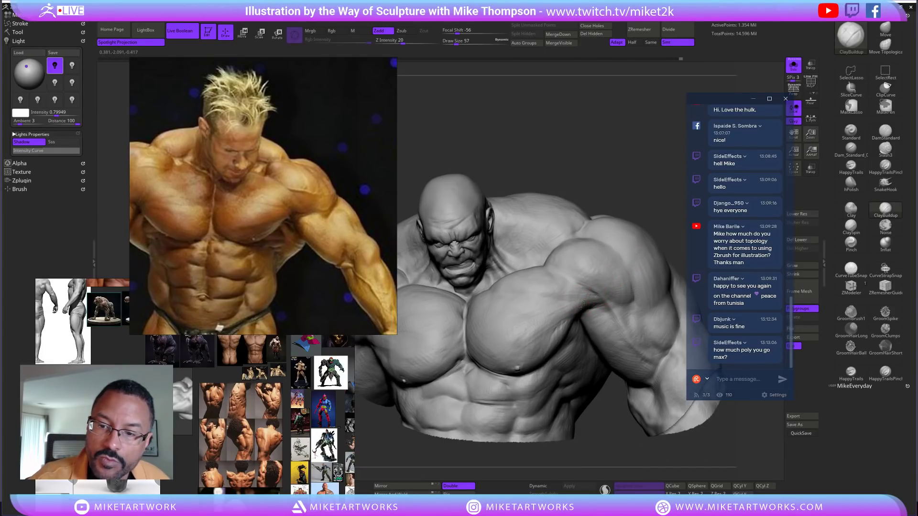
Shape the lower outer contour of the left pectoral below the armpit from the side and front views
{"action": "mouse_move", "coordinate": [622, 415]}
{"action": "left_mouse_down", "text": "alt"}
{"action": "mouse_move", "coordinate": [603, 431]}
{"action": "mouse_move", "coordinate": [605, 446]}
{"action": "mouse_move", "coordinate": [585, 441]}
{"action": "left_mouse_up", "text": "alt"}
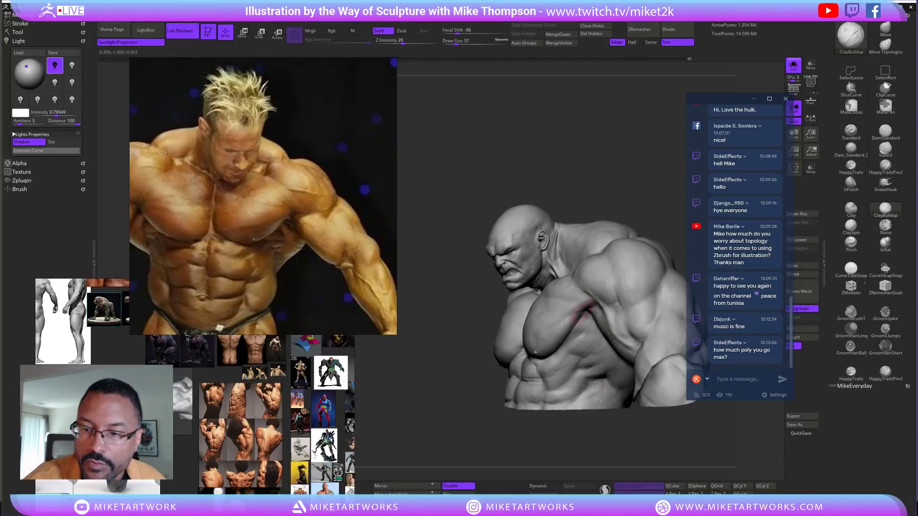
{"action": "left_click_drag", "start_coordinate": [603, 195], "coordinate": [646, 196]}
{"action": "left_click_drag", "start_coordinate": [581, 302], "coordinate": [565, 313]}
{"action": "left_click_drag", "start_coordinate": [641, 228], "coordinate": [640, 217]}
{"action": "left_click_drag", "start_coordinate": [569, 320], "coordinate": [551, 334]}
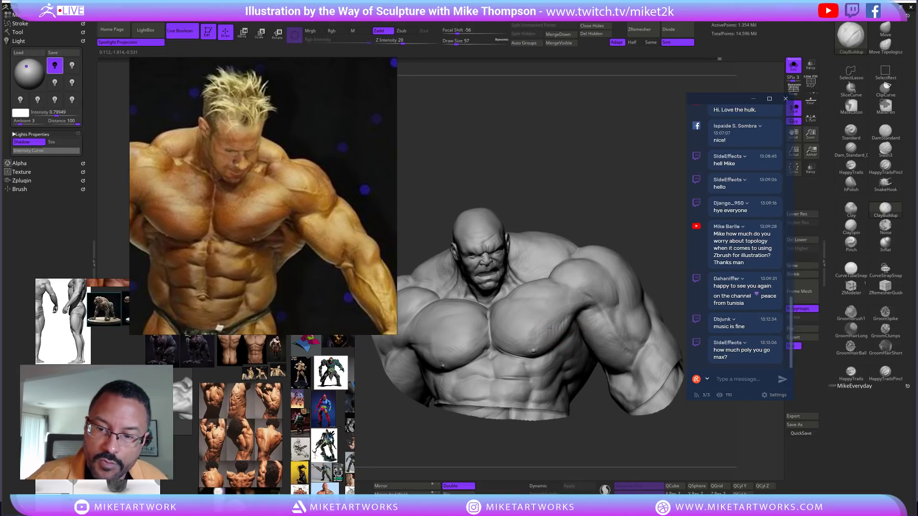
{"action": "left_click_drag", "start_coordinate": [560, 321], "coordinate": [531, 339]}
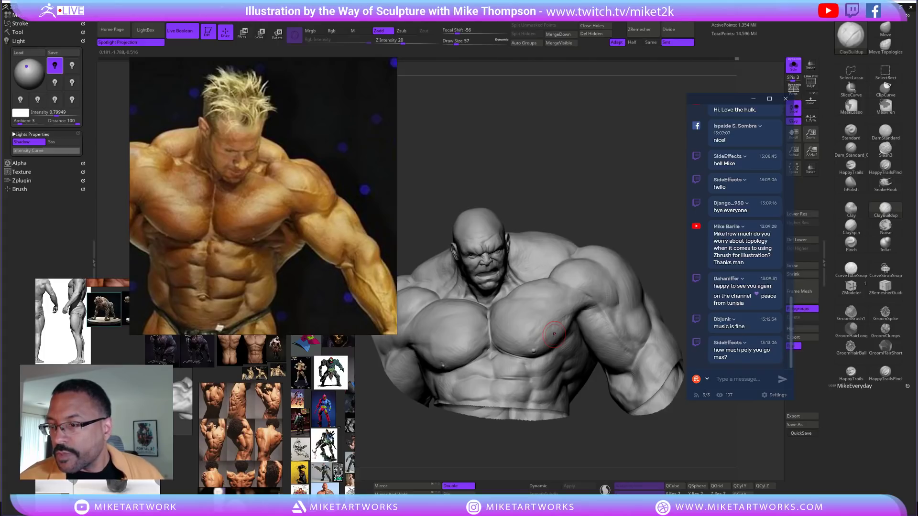
{"action": "mouse_move", "coordinate": [614, 182]}
{"action": "left_mouse_down", "text": "alt"}
{"action": "mouse_move", "coordinate": [589, 182]}
{"action": "mouse_move", "coordinate": [574, 197]}
{"action": "mouse_move", "coordinate": [570, 178]}
{"action": "left_mouse_up", "text": "alt"}
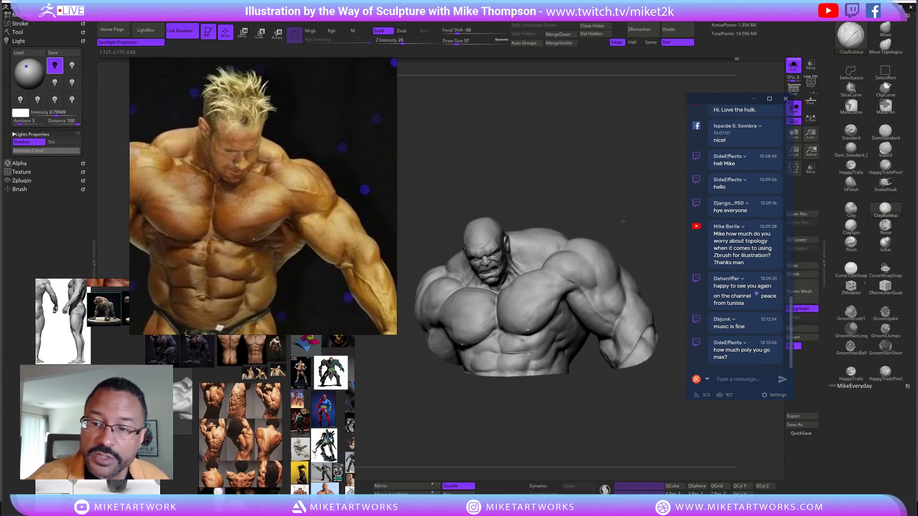
{"action": "left_click_drag", "start_coordinate": [622, 222], "coordinate": [631, 223]}
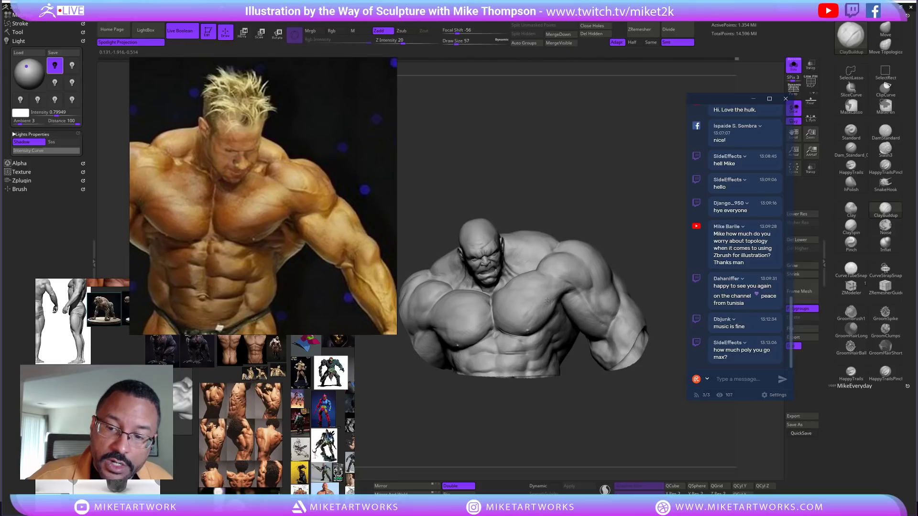
Add a ClayBuildup stroke below the left armpit and unhide the rest of the Hulk figure
{"action": "left_click_drag", "start_coordinate": [554, 299], "coordinate": [538, 307]}
{"action": "mouse_move", "coordinate": [637, 232]}
{"action": "left_mouse_down"}
{"action": "mouse_move", "coordinate": [622, 238]}
{"action": "mouse_move", "coordinate": [657, 228]}
{"action": "left_mouse_up"}
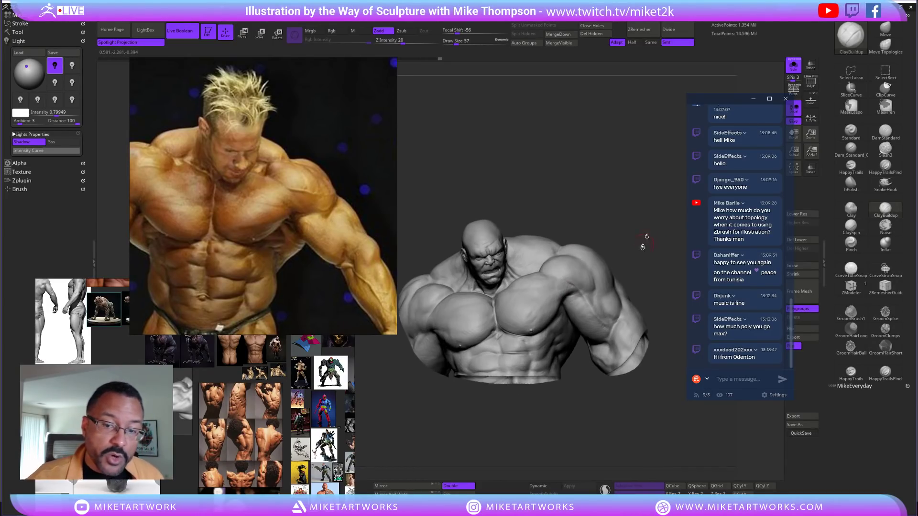
{"action": "key", "text": "ctrl+shift"}
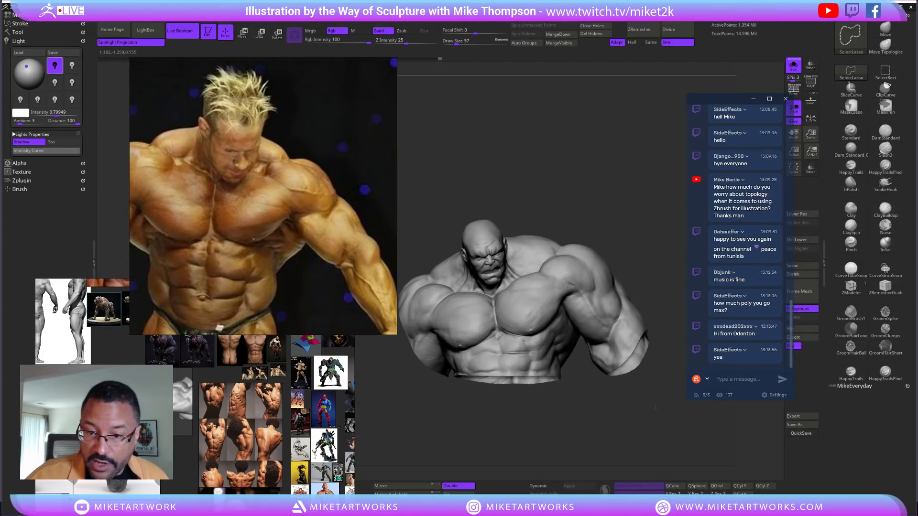
{"action": "left_click", "coordinate": [656, 406], "text": "ctrl+shift"}
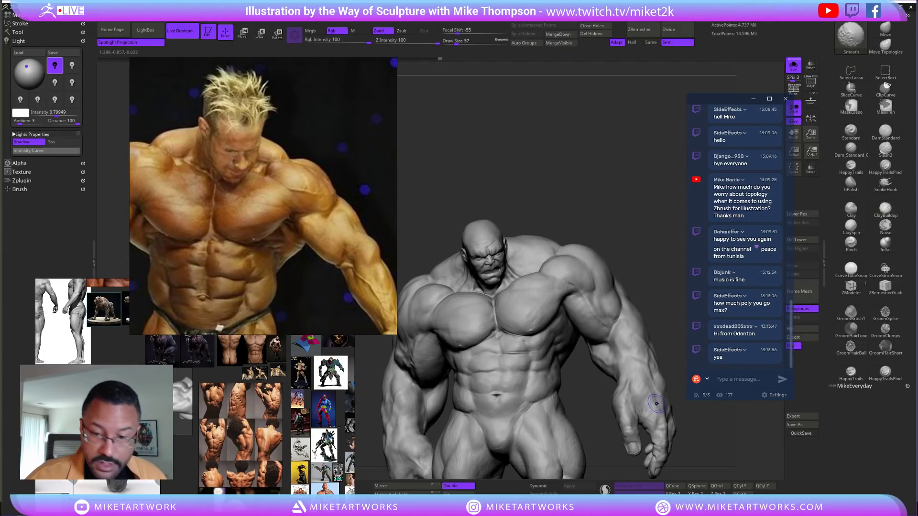
Drop the figure to a low subdivision level to examine its full-body forms, and return to the highest level
{"action": "key", "text": "shift+d"}
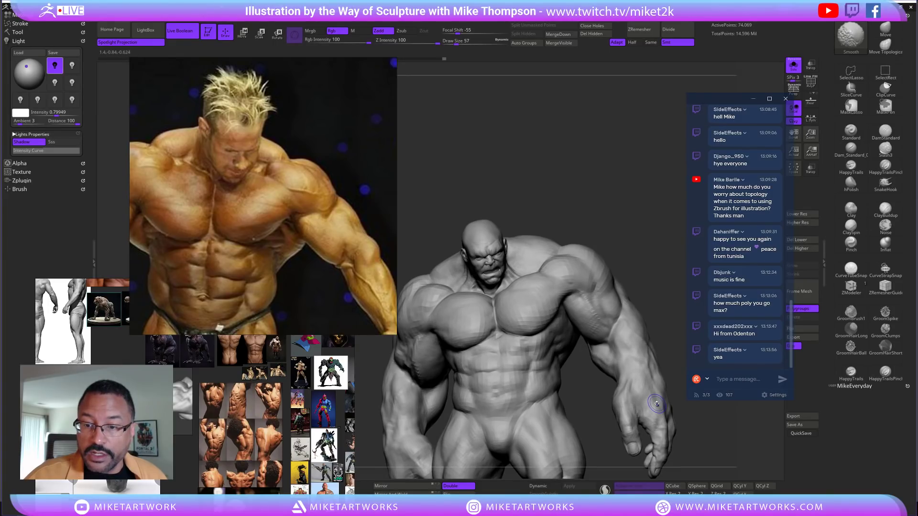
{"action": "mouse_move", "coordinate": [653, 249]}
{"action": "left_mouse_down", "text": "alt"}
{"action": "mouse_move", "coordinate": [641, 260]}
{"action": "mouse_move", "coordinate": [629, 201]}
{"action": "left_mouse_up", "text": "alt"}
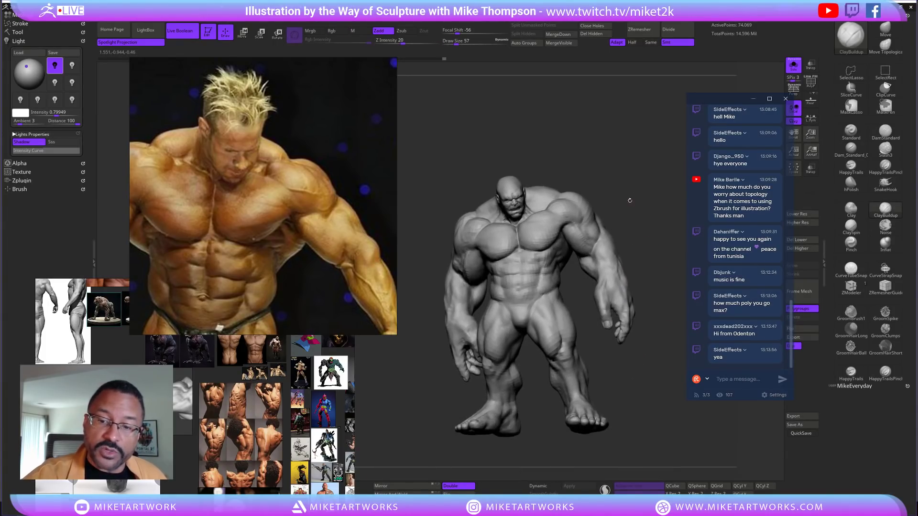
{"action": "left_click_drag", "start_coordinate": [640, 403], "coordinate": [653, 403]}
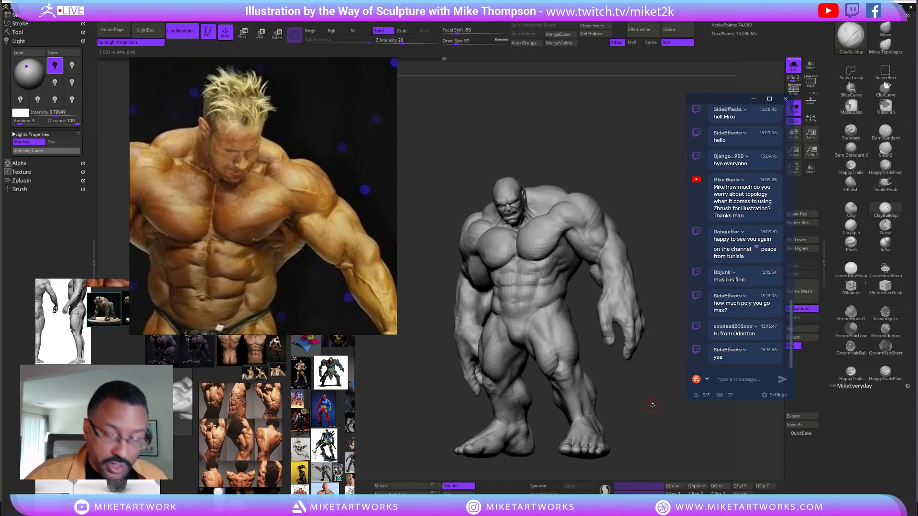
{"action": "key", "text": "d"}
{"action": "mouse_move", "coordinate": [653, 405]}
{"action": "left_mouse_down"}
{"action": "mouse_move", "coordinate": [650, 266]}
{"action": "mouse_move", "coordinate": [550, 297]}
{"action": "left_mouse_up"}
{"action": "key", "text": "d"}
{"action": "key", "text": "d"}
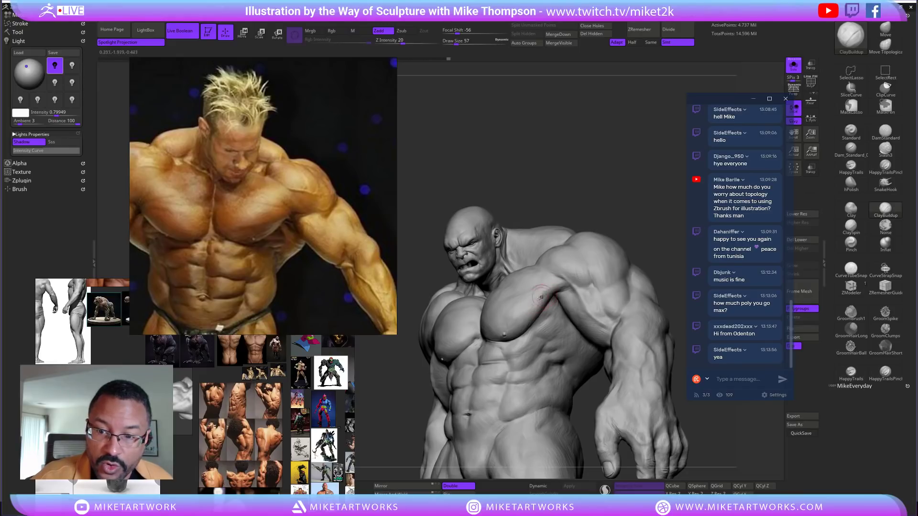
Refine the outer left pectoral and its overlap with the front deltoid using ClayBuildup strokes, checking from the side and front
{"action": "left_click_drag", "start_coordinate": [658, 225], "coordinate": [526, 288]}
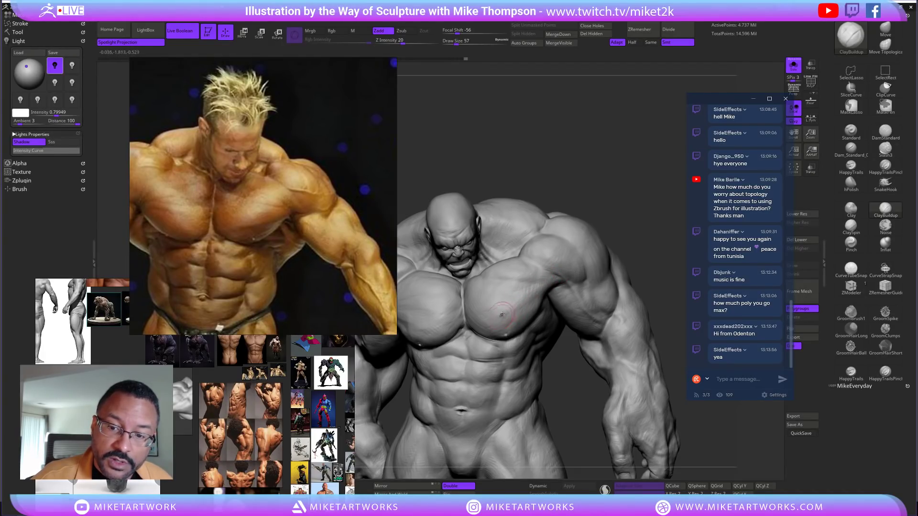
{"action": "mouse_move", "coordinate": [635, 207]}
{"action": "left_mouse_down"}
{"action": "mouse_move", "coordinate": [671, 243]}
{"action": "mouse_move", "coordinate": [656, 232]}
{"action": "mouse_move", "coordinate": [554, 295]}
{"action": "left_mouse_up"}
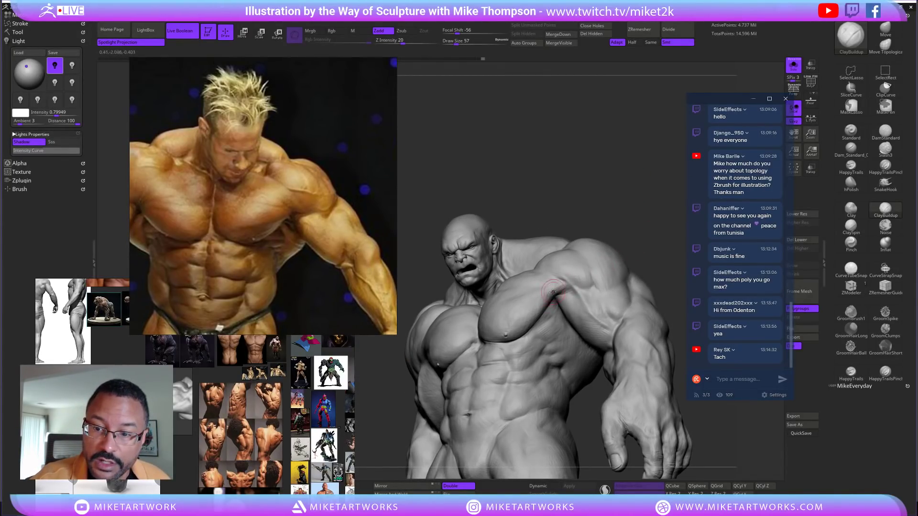
{"action": "left_click_drag", "start_coordinate": [611, 218], "coordinate": [643, 231]}
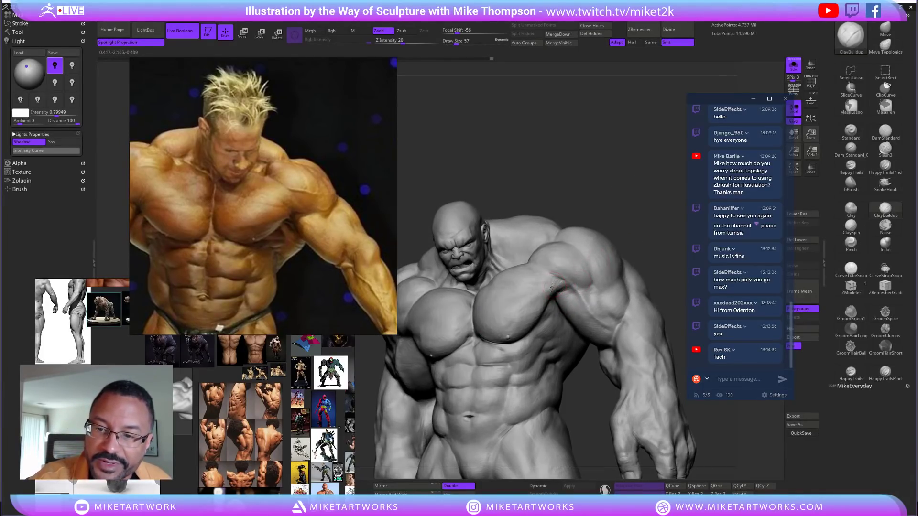
{"action": "left_click_drag", "start_coordinate": [629, 229], "coordinate": [561, 289]}
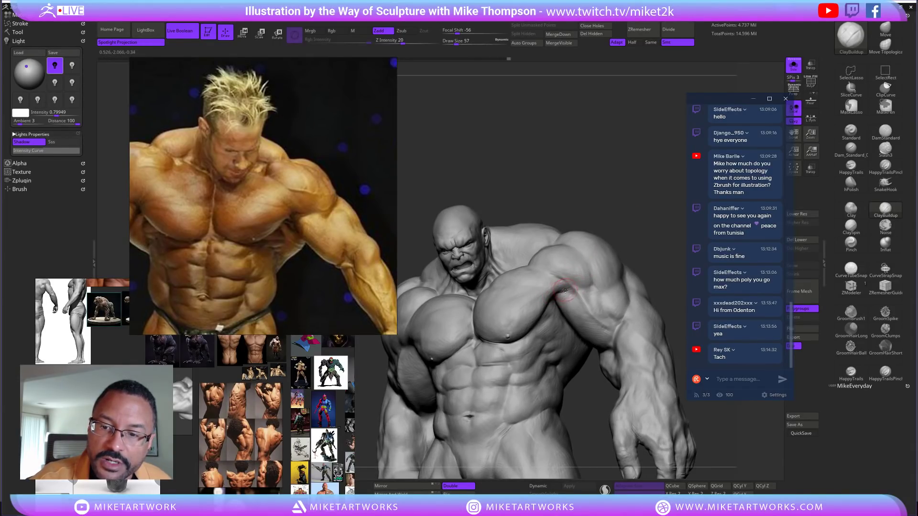
{"action": "left_click_drag", "start_coordinate": [628, 242], "coordinate": [564, 290]}
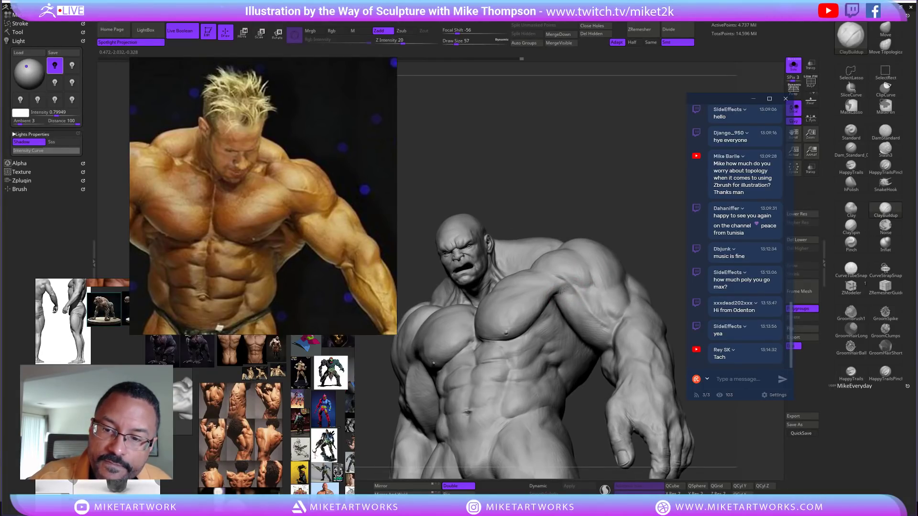
{"action": "left_click_drag", "start_coordinate": [632, 240], "coordinate": [593, 261]}
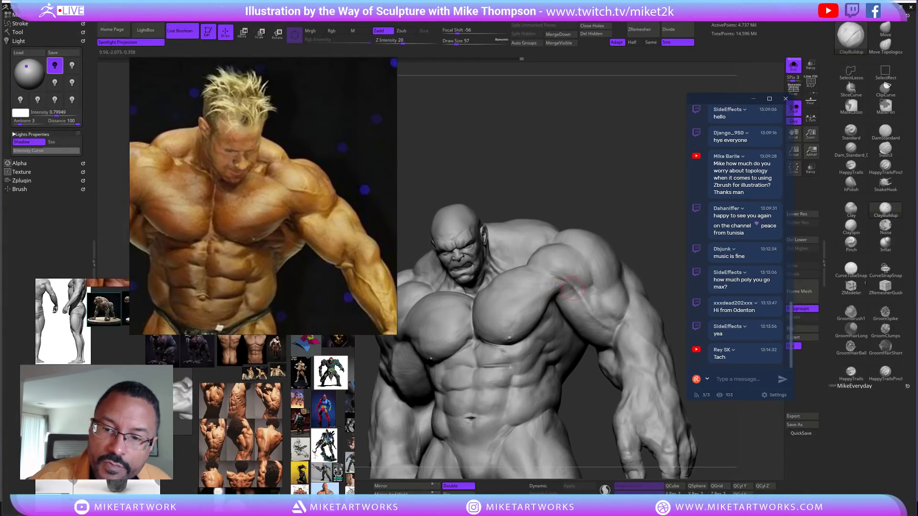
{"action": "left_click_drag", "start_coordinate": [629, 225], "coordinate": [630, 225]}
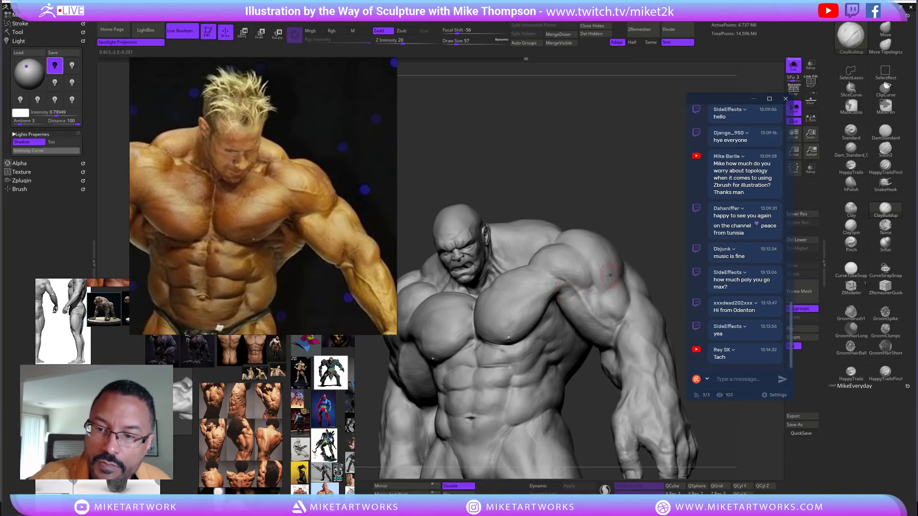
Turn the figure to its back and build up the muscles around the left shoulder blade with ClayBuildup
{"action": "mouse_move", "coordinate": [641, 214]}
{"action": "left_mouse_down"}
{"action": "mouse_move", "coordinate": [633, 220]}
{"action": "mouse_move", "coordinate": [648, 216]}
{"action": "mouse_move", "coordinate": [643, 242]}
{"action": "left_mouse_up"}
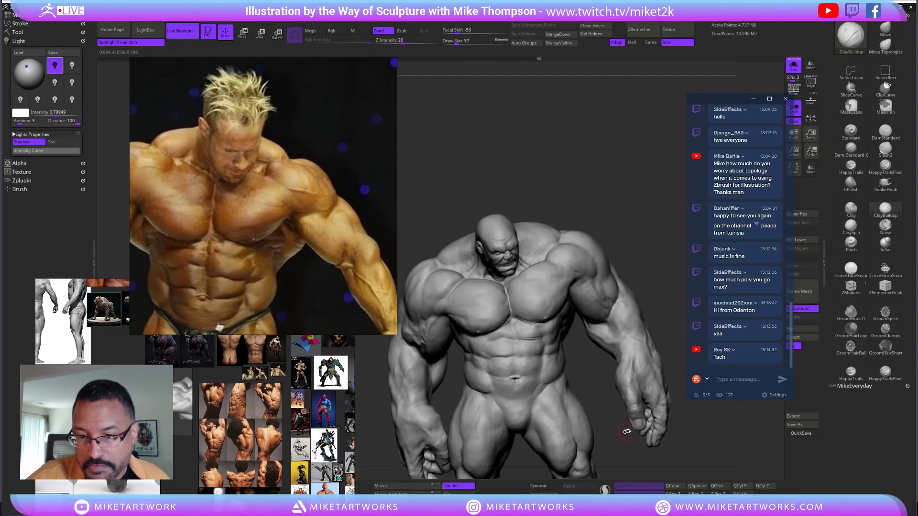
{"action": "mouse_move", "coordinate": [654, 451]}
{"action": "left_mouse_down"}
{"action": "mouse_move", "coordinate": [465, 368]}
{"action": "mouse_move", "coordinate": [622, 248]}
{"action": "mouse_move", "coordinate": [654, 211]}
{"action": "mouse_move", "coordinate": [629, 213]}
{"action": "left_mouse_up"}
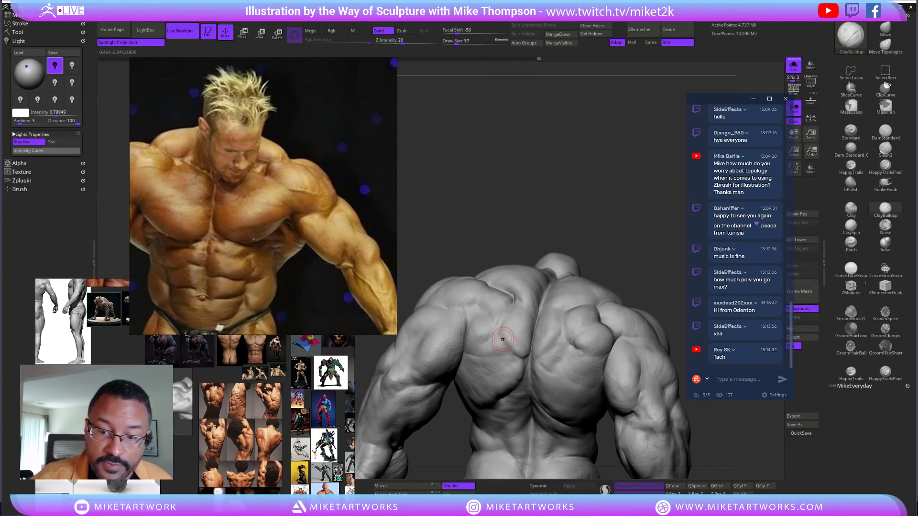
{"action": "left_click_drag", "start_coordinate": [627, 232], "coordinate": [626, 263]}
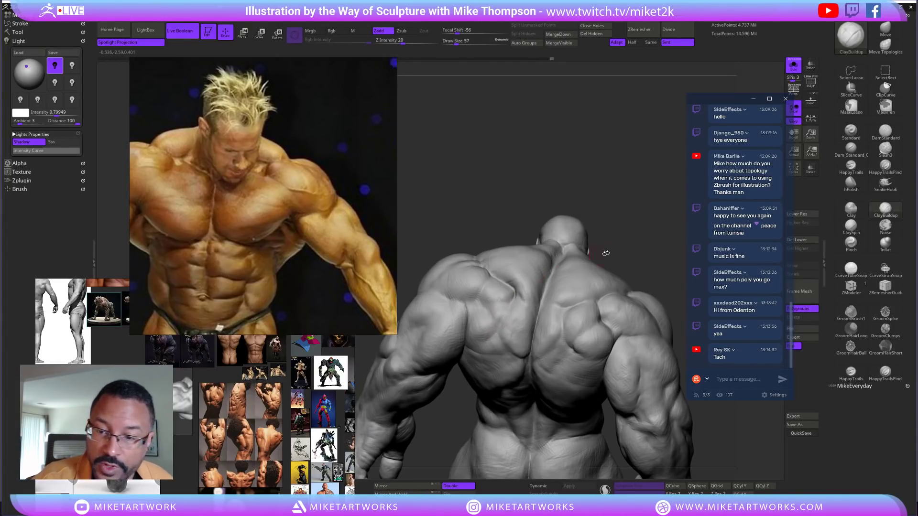
{"action": "left_click_drag", "start_coordinate": [650, 234], "coordinate": [500, 280]}
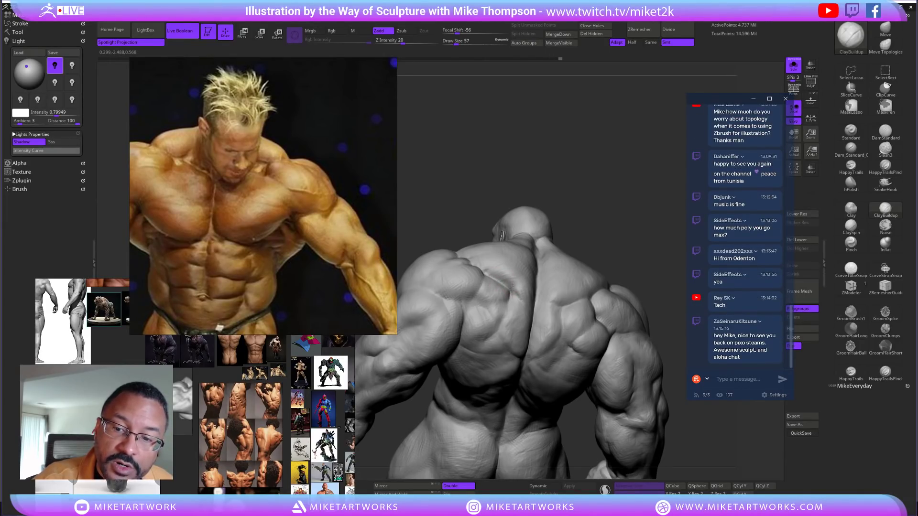
Define the muscle forms between the left shoulder blade and the spine, down to the lower edge of the trapezius
{"action": "left_click_drag", "start_coordinate": [522, 277], "coordinate": [492, 266]}
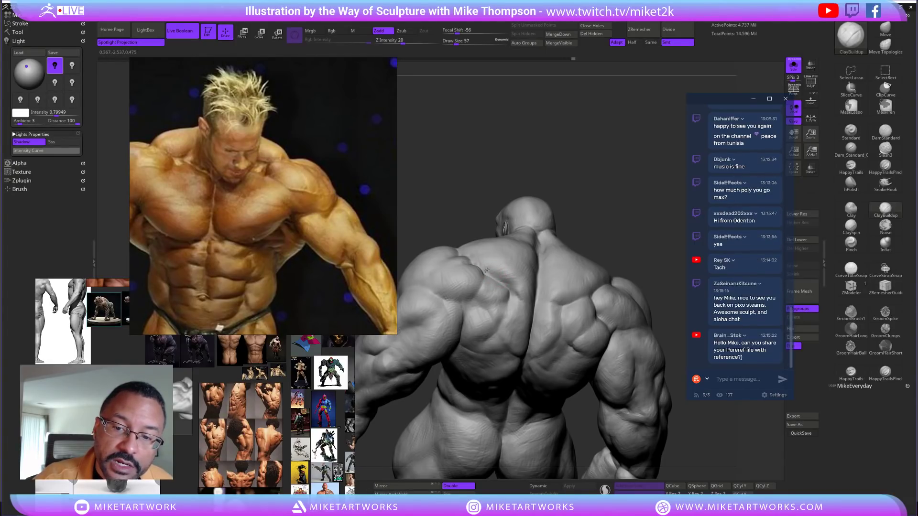
{"action": "left_click_drag", "start_coordinate": [621, 214], "coordinate": [514, 280]}
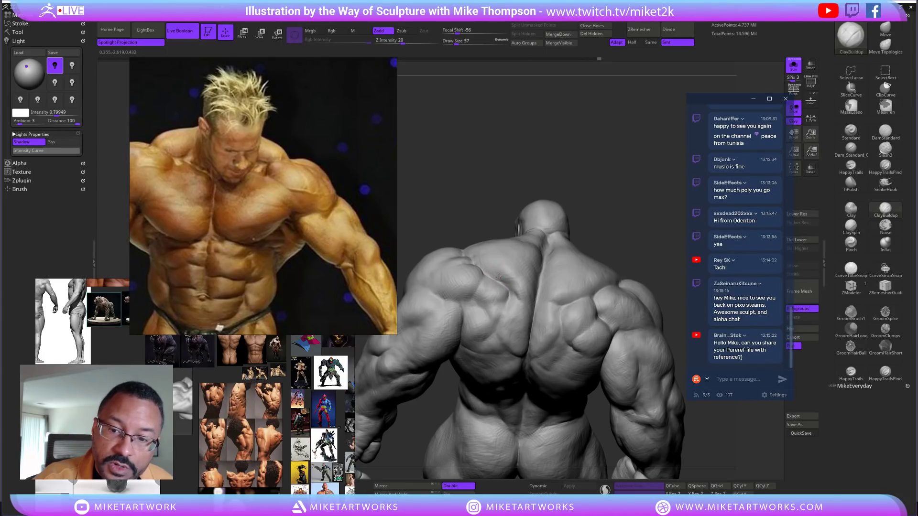
{"action": "mouse_move", "coordinate": [643, 218]}
{"action": "left_mouse_down"}
{"action": "mouse_move", "coordinate": [631, 215]}
{"action": "mouse_move", "coordinate": [648, 212]}
{"action": "mouse_move", "coordinate": [520, 282]}
{"action": "left_mouse_up"}
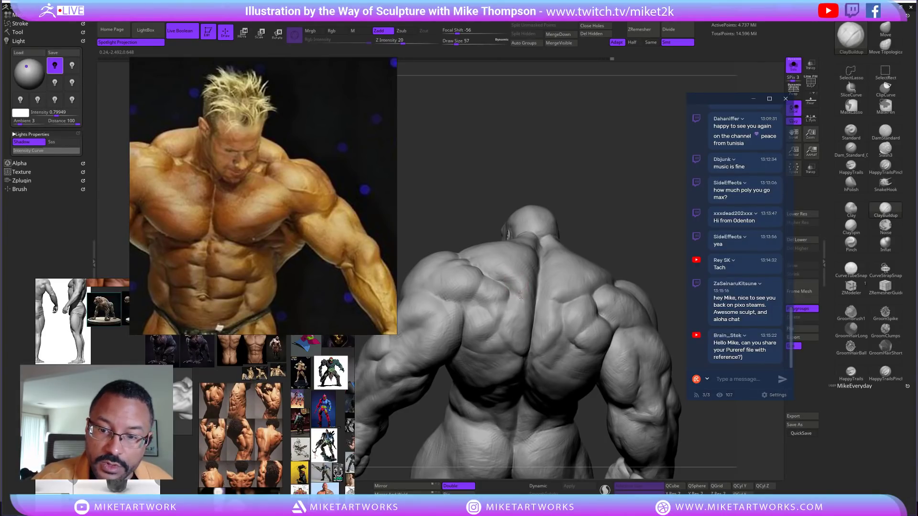
{"action": "left_click_drag", "start_coordinate": [519, 295], "coordinate": [504, 348]}
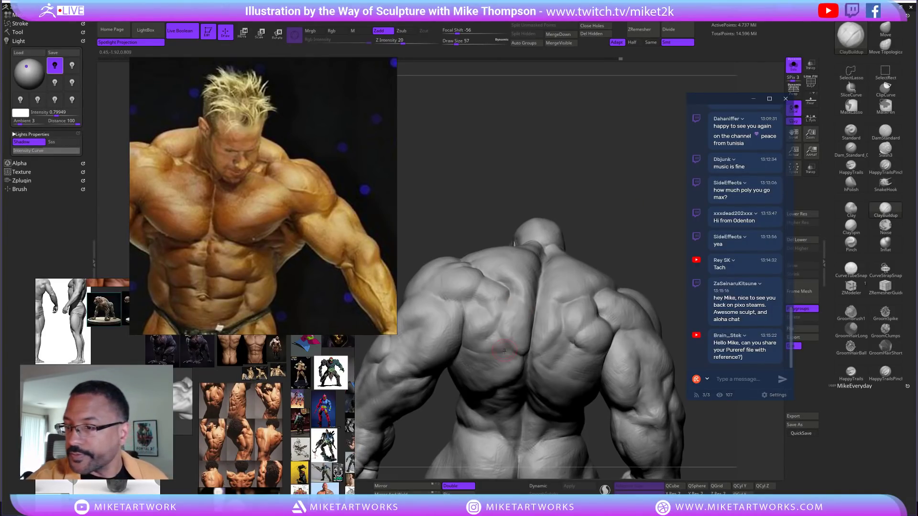
{"action": "mouse_move", "coordinate": [728, 433]}
{"action": "left_mouse_down"}
{"action": "mouse_move", "coordinate": [710, 410]}
{"action": "mouse_move", "coordinate": [721, 424]}
{"action": "mouse_move", "coordinate": [712, 426]}
{"action": "left_mouse_up"}
{"action": "left_click_drag", "start_coordinate": [625, 230], "coordinate": [627, 232]}
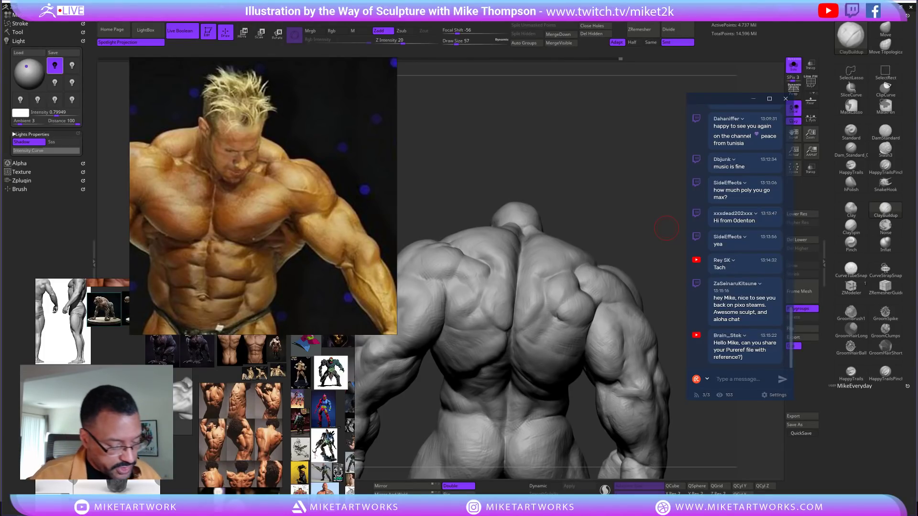
{"action": "type", "text": "Pinteres"}
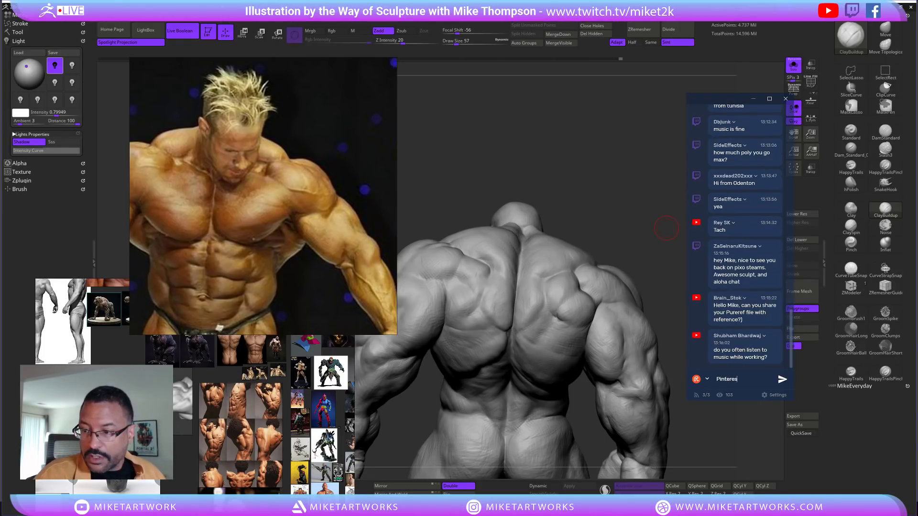
{"action": "type", "text": "t @"}
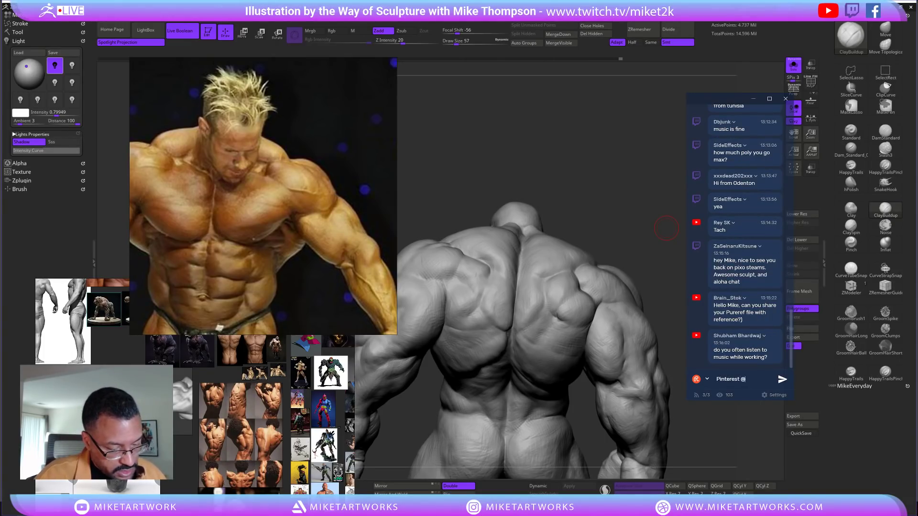
{"action": "type", "text": "miketartworks.com"}
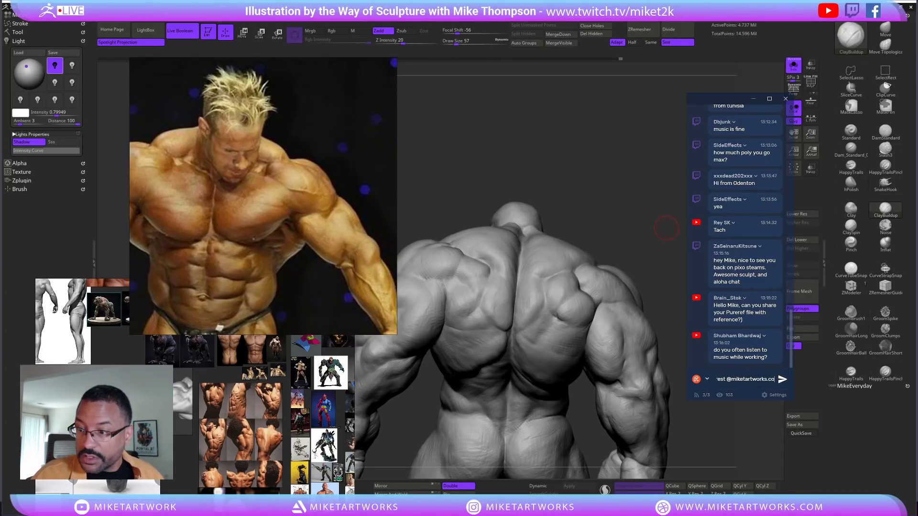
{"action": "key", "text": "BackSpace"}
{"action": "key", "text": "BackSpace"}
{"action": "key", "text": "BackSpace"}
{"action": "key", "text": "BackSpace"}
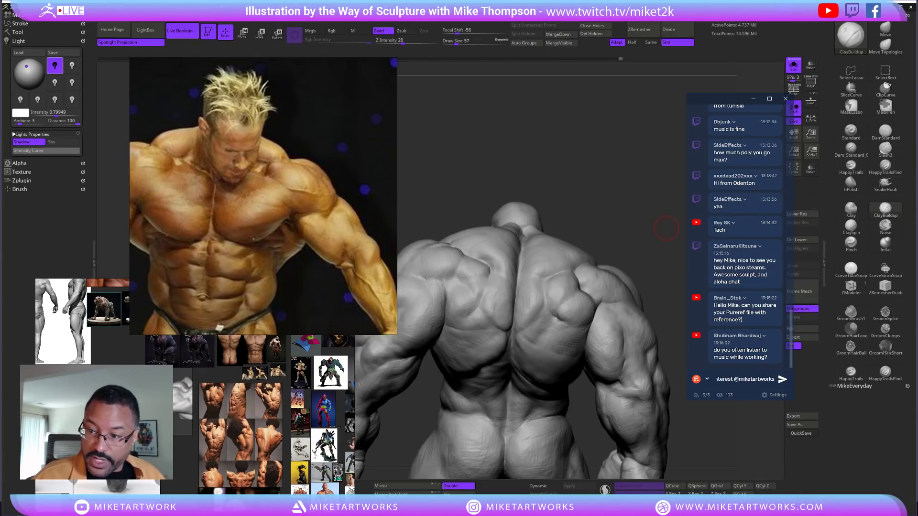
{"action": "key", "text": "Return"}
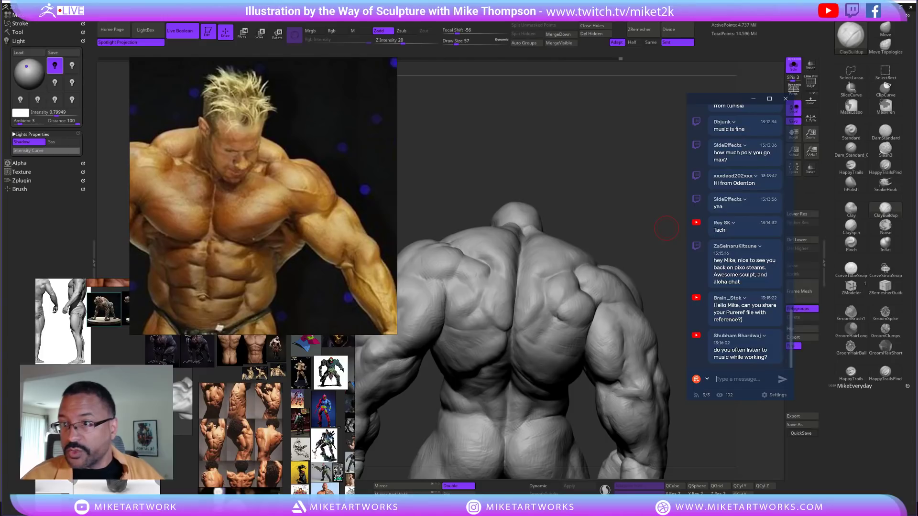
Lengthen the chat window to show more messages, and look through its settings options and recent conversation
{"action": "left_click_drag", "start_coordinate": [744, 400], "coordinate": [742, 452]}
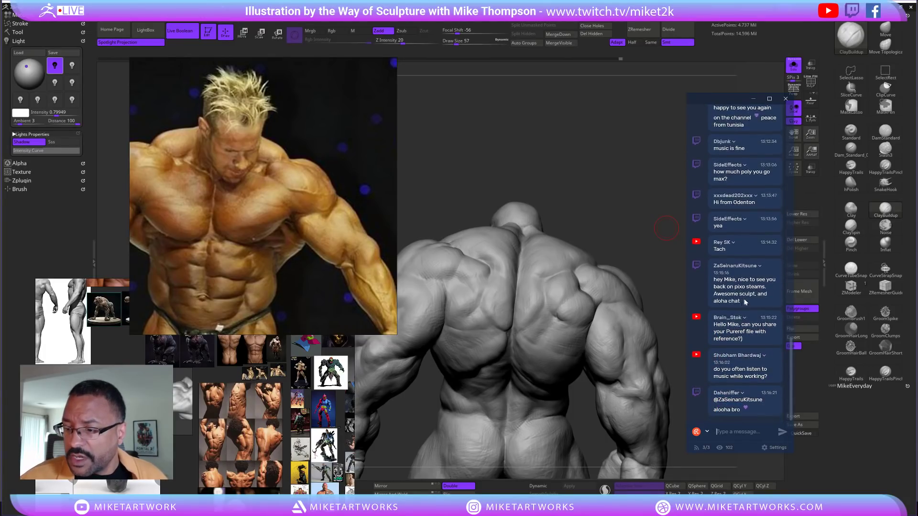
{"action": "left_click", "coordinate": [766, 448]}
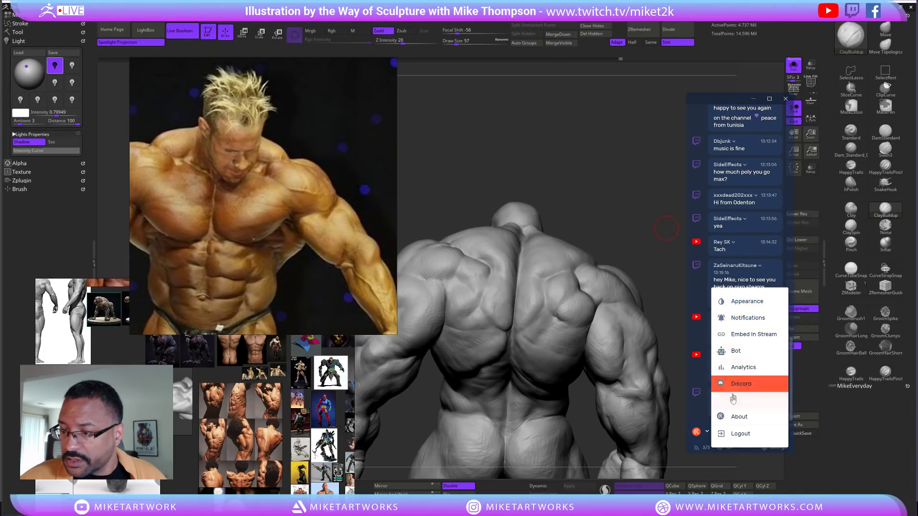
{"action": "left_click", "coordinate": [693, 451]}
{"action": "scroll", "coordinate": [743, 329], "scroll_direction": "up", "scroll_amount": 2}
{"action": "scroll", "coordinate": [743, 328], "scroll_direction": "down", "scroll_amount": 2}
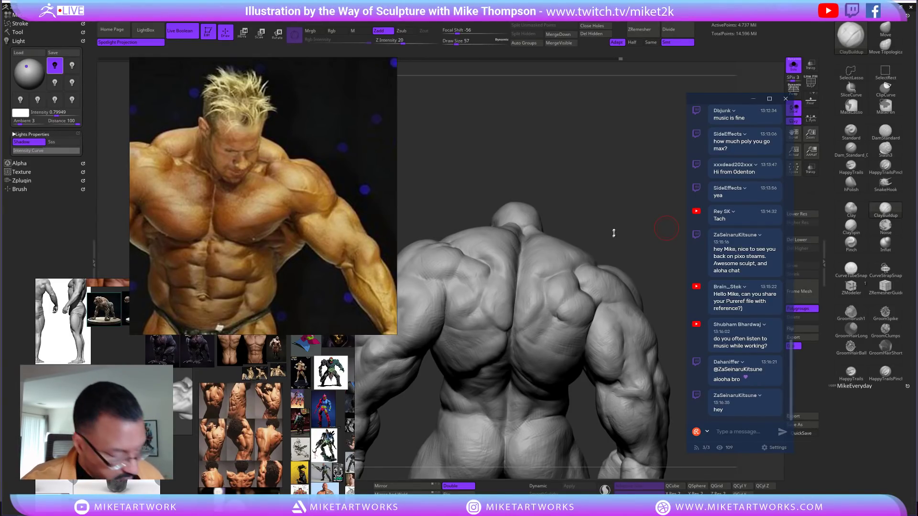
Sculpt the left mid-back beside the spine and below the shoulder blade with ClayBuildup strokes from several rear angles
{"action": "mouse_move", "coordinate": [625, 229]}
{"action": "left_mouse_down"}
{"action": "mouse_move", "coordinate": [609, 220]}
{"action": "mouse_move", "coordinate": [625, 219]}
{"action": "mouse_move", "coordinate": [627, 231]}
{"action": "mouse_move", "coordinate": [632, 203]}
{"action": "mouse_move", "coordinate": [607, 189]}
{"action": "left_mouse_up"}
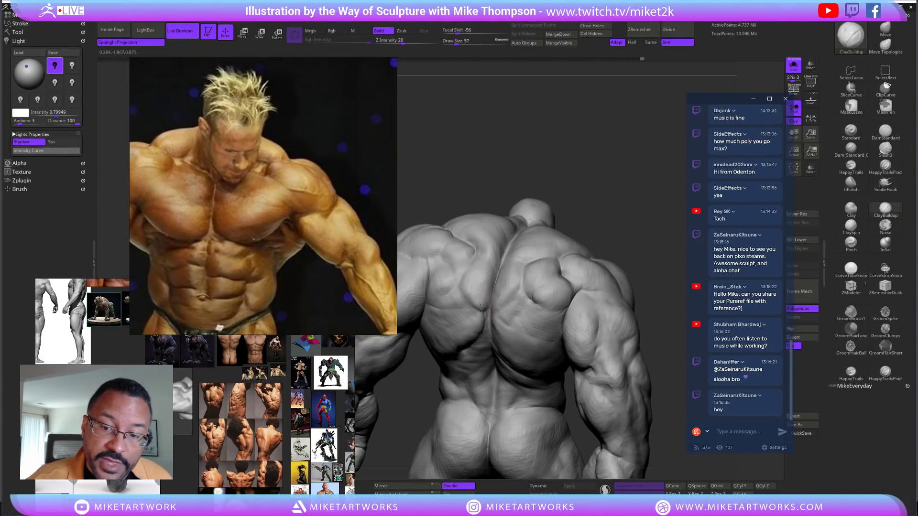
{"action": "mouse_move", "coordinate": [630, 204]}
{"action": "left_mouse_down"}
{"action": "mouse_move", "coordinate": [621, 197]}
{"action": "mouse_move", "coordinate": [633, 199]}
{"action": "left_mouse_up"}
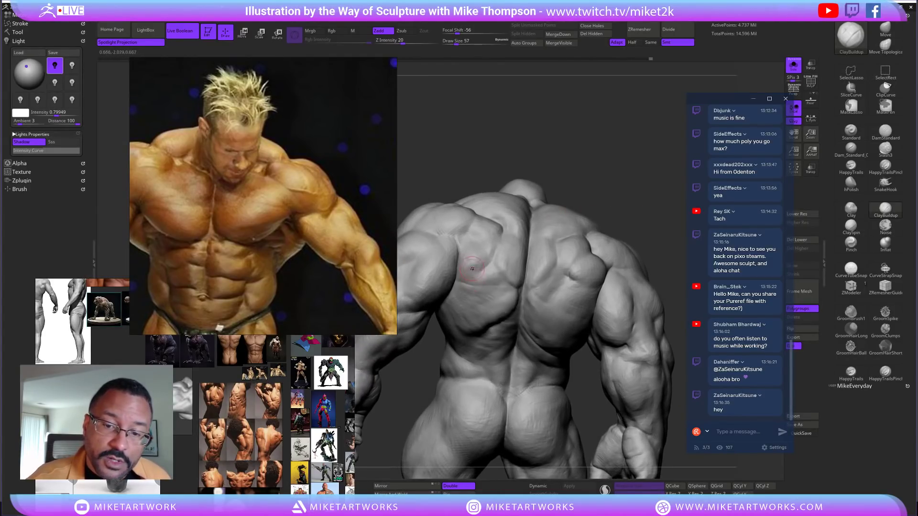
{"action": "left_click_drag", "start_coordinate": [482, 262], "coordinate": [470, 270]}
{"action": "mouse_move", "coordinate": [635, 169]}
{"action": "left_mouse_down"}
{"action": "mouse_move", "coordinate": [641, 184]}
{"action": "mouse_move", "coordinate": [632, 167]}
{"action": "mouse_move", "coordinate": [628, 192]}
{"action": "left_mouse_up"}
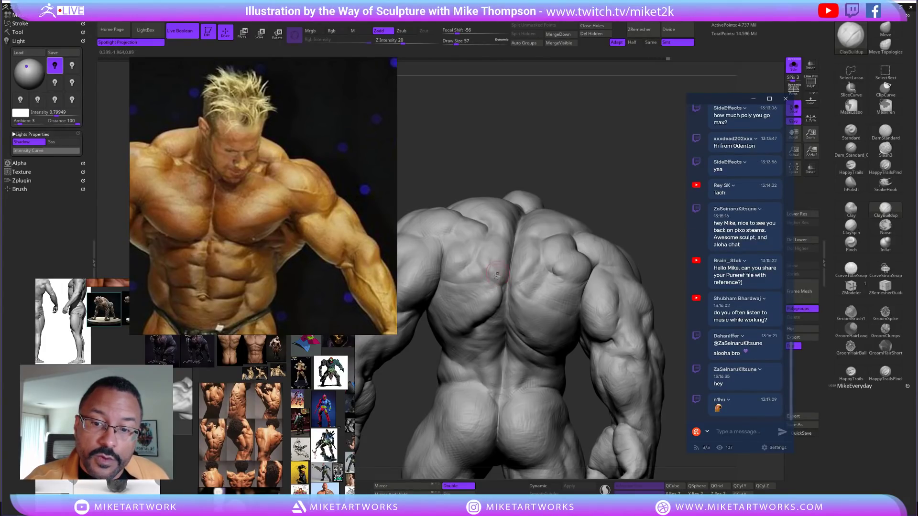
{"action": "left_click_drag", "start_coordinate": [629, 190], "coordinate": [631, 195]}
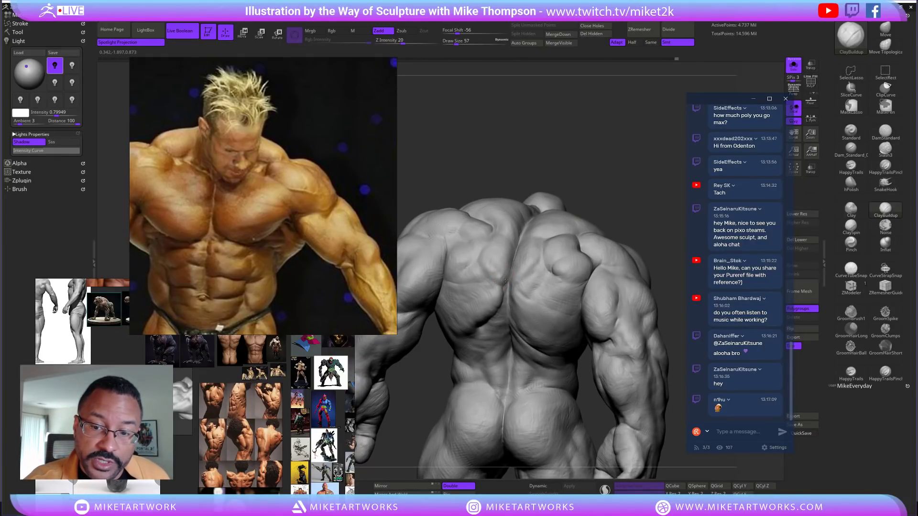
Refine the outer edge of the Hulk's right chest muscle where it meets the armpit with ClayBuildup strokes
{"action": "left_click_drag", "start_coordinate": [627, 181], "coordinate": [644, 241]}
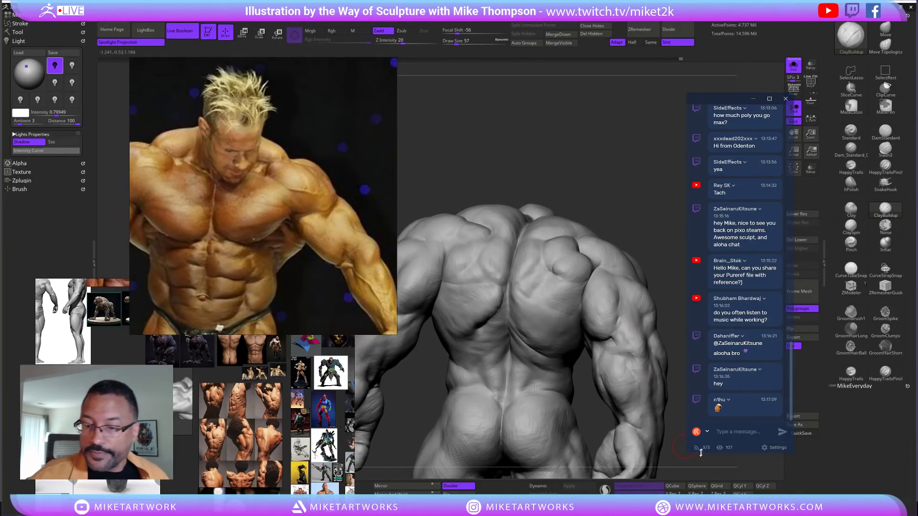
{"action": "mouse_move", "coordinate": [677, 455]}
{"action": "left_mouse_down"}
{"action": "mouse_move", "coordinate": [677, 258]}
{"action": "mouse_move", "coordinate": [657, 253]}
{"action": "mouse_move", "coordinate": [639, 161]}
{"action": "left_mouse_up"}
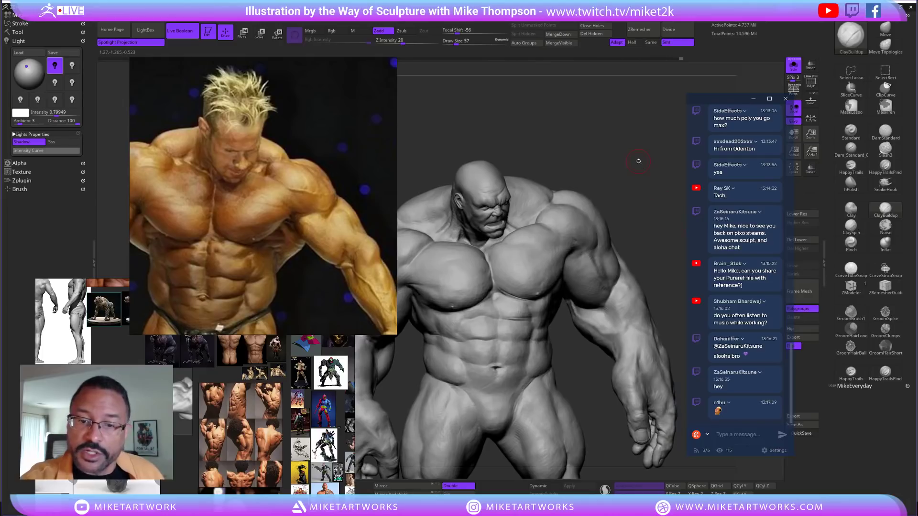
{"action": "left_click_drag", "start_coordinate": [635, 196], "coordinate": [503, 260]}
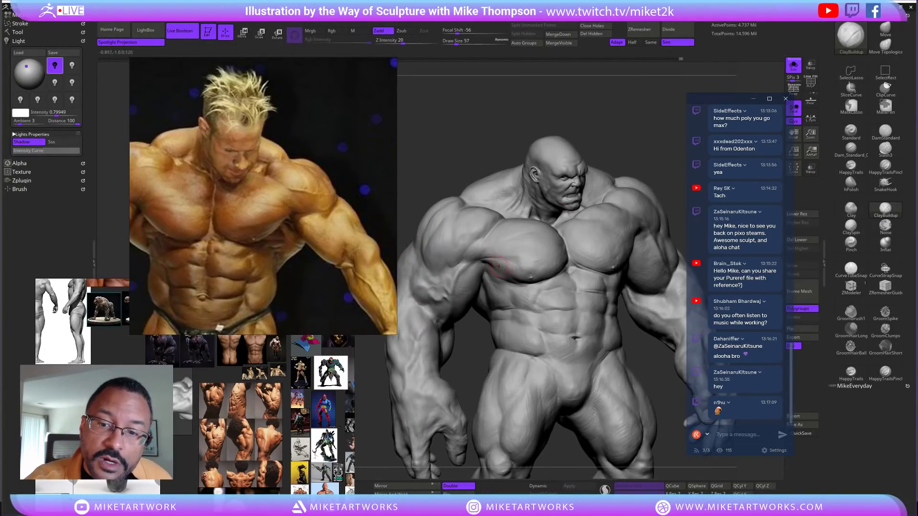
{"action": "left_click_drag", "start_coordinate": [636, 135], "coordinate": [519, 258]}
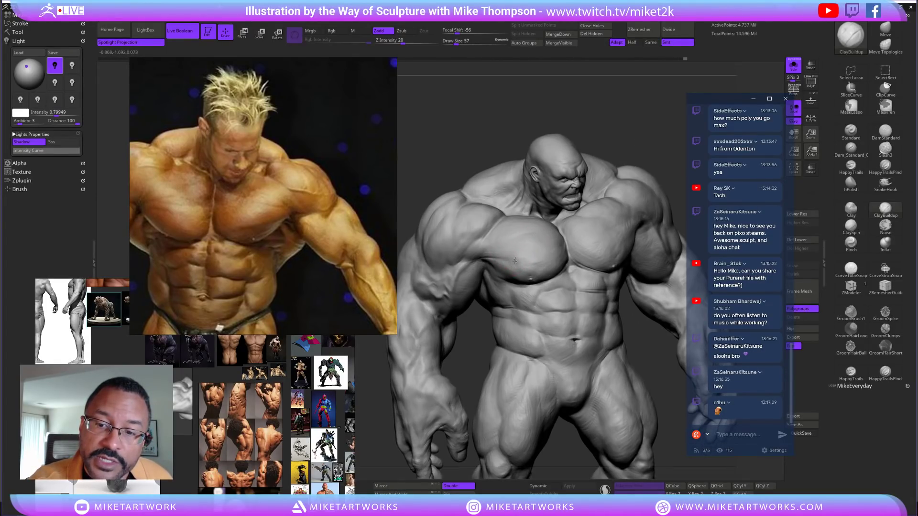
{"action": "left_click_drag", "start_coordinate": [511, 247], "coordinate": [496, 265]}
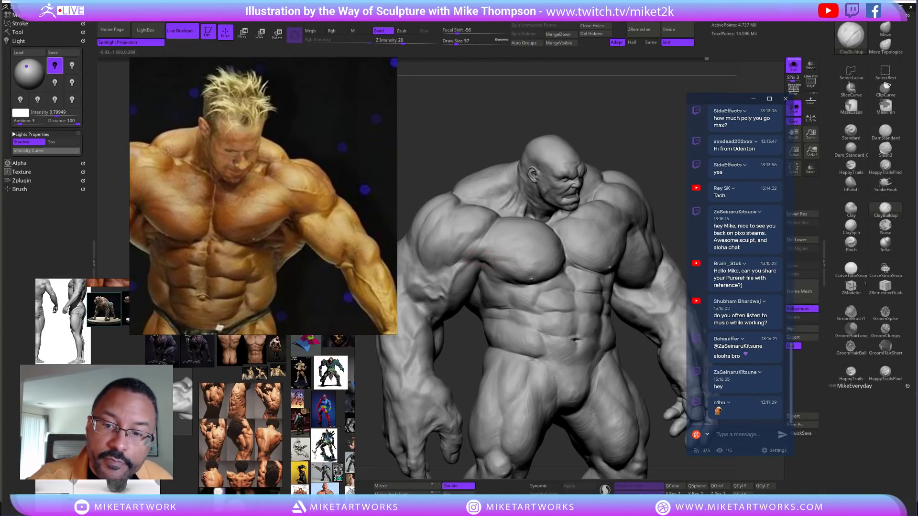
Turn off solo mode to show the complete Hulk figure with hair and torn jeans, framed from the front
{"action": "left_click_drag", "start_coordinate": [649, 125], "coordinate": [653, 325]}
{"action": "mouse_move", "coordinate": [655, 372]}
{"action": "left_mouse_down"}
{"action": "mouse_move", "coordinate": [638, 330]}
{"action": "mouse_move", "coordinate": [646, 352]}
{"action": "left_mouse_up"}
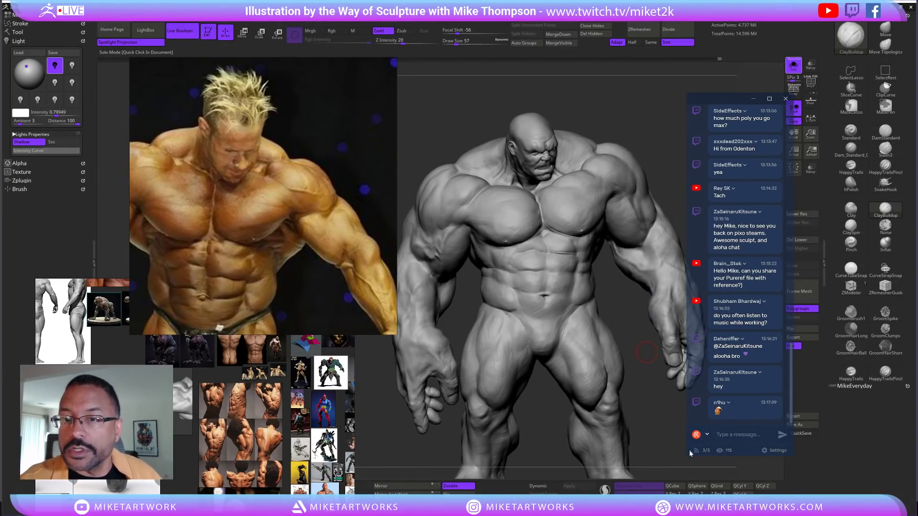
{"action": "left_click", "coordinate": [669, 440]}
{"action": "left_click_drag", "start_coordinate": [669, 439], "coordinate": [645, 416], "text": "alt"}
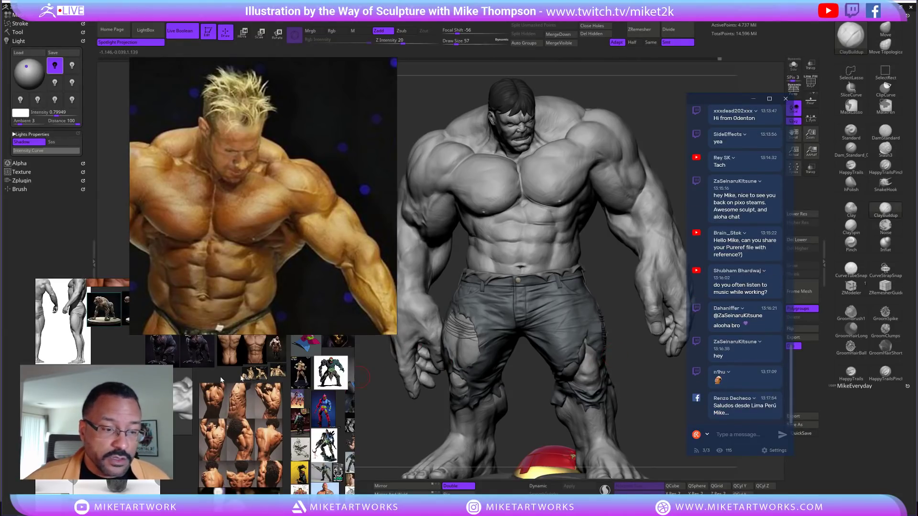
Enlarge the lower reference board's window and inspect the side-view image of the Lobo sculpture
{"action": "scroll", "coordinate": [294, 443], "scroll_direction": "down", "scroll_amount": 3}
{"action": "middle_click_drag", "start_coordinate": [302, 438], "coordinate": [191, 387]}
{"action": "middle_click_drag", "start_coordinate": [335, 449], "coordinate": [111, 314]}
{"action": "mouse_move", "coordinate": [295, 398]}
{"action": "middle_mouse_down"}
{"action": "mouse_move", "coordinate": [409, 383]}
{"action": "mouse_move", "coordinate": [224, 362]}
{"action": "mouse_move", "coordinate": [268, 454]}
{"action": "mouse_move", "coordinate": [237, 458]}
{"action": "mouse_move", "coordinate": [268, 356]}
{"action": "mouse_move", "coordinate": [287, 335]}
{"action": "mouse_move", "coordinate": [335, 392]}
{"action": "mouse_move", "coordinate": [312, 405]}
{"action": "mouse_move", "coordinate": [231, 379]}
{"action": "mouse_move", "coordinate": [240, 378]}
{"action": "mouse_move", "coordinate": [216, 386]}
{"action": "mouse_move", "coordinate": [195, 434]}
{"action": "mouse_move", "coordinate": [287, 373]}
{"action": "middle_mouse_up"}
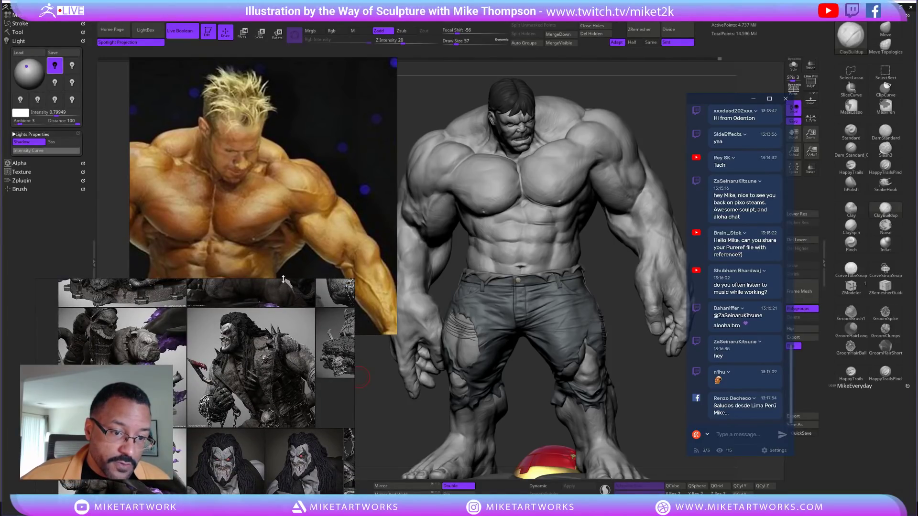
{"action": "left_click_drag", "start_coordinate": [283, 278], "coordinate": [283, 115]}
{"action": "middle_click_drag", "start_coordinate": [224, 349], "coordinate": [253, 373]}
{"action": "scroll", "coordinate": [254, 373], "scroll_direction": "up", "scroll_amount": 3}
{"action": "scroll", "coordinate": [254, 337], "scroll_direction": "down", "scroll_amount": 2}
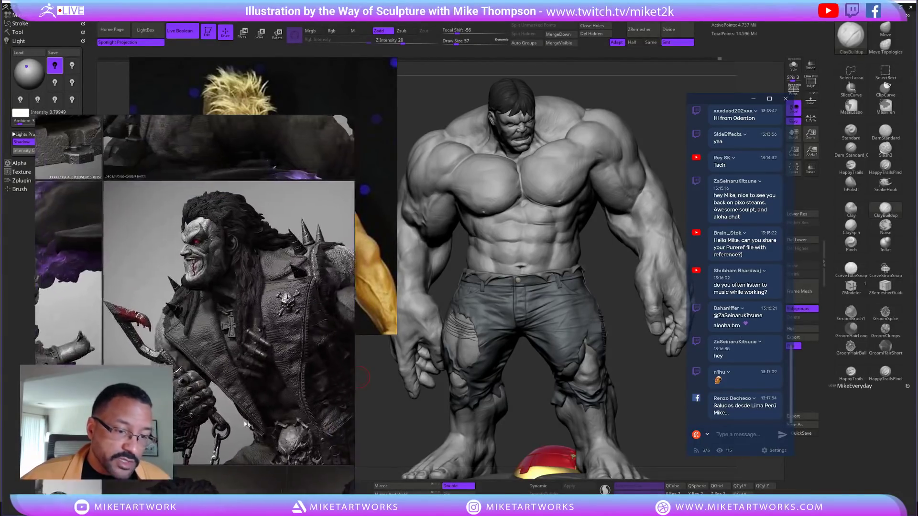
Examine the face, spiked vest and chained arm in the front-view image of the Lobo sculpture
{"action": "middle_click_drag", "start_coordinate": [298, 177], "coordinate": [268, 353]}
{"action": "middle_click_drag", "start_coordinate": [301, 253], "coordinate": [200, 394]}
{"action": "middle_click_drag", "start_coordinate": [200, 340], "coordinate": [88, 311]}
{"action": "scroll", "coordinate": [241, 372], "scroll_direction": "up", "scroll_amount": 4}
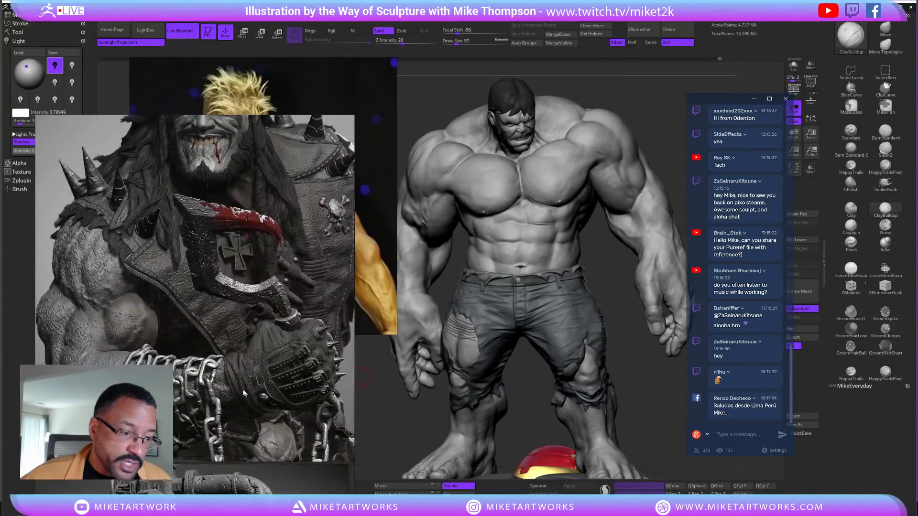
{"action": "scroll", "coordinate": [239, 429], "scroll_direction": "down", "scroll_amount": 2}
{"action": "middle_click_drag", "start_coordinate": [238, 428], "coordinate": [239, 361]}
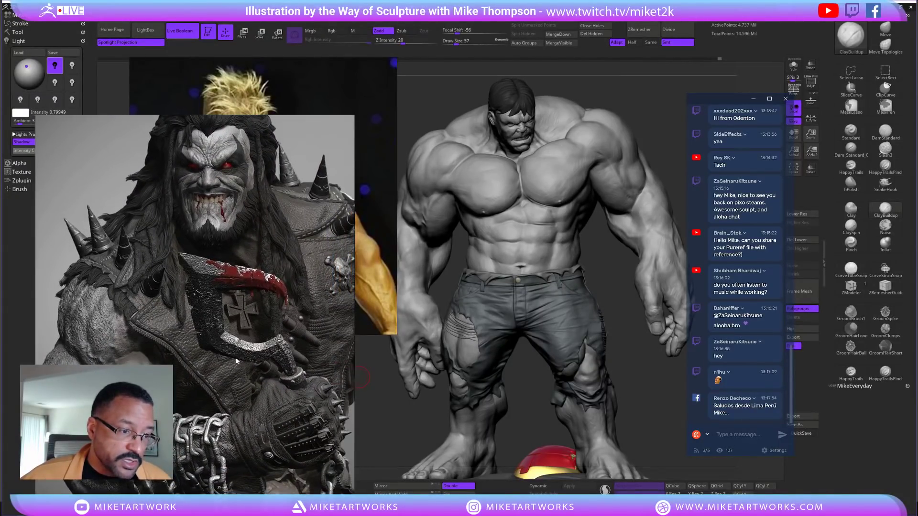
Survey the anatomy, face and hand photos on the lower reference board, and shrink its window again
{"action": "scroll", "coordinate": [249, 363], "scroll_direction": "down", "scroll_amount": 6}
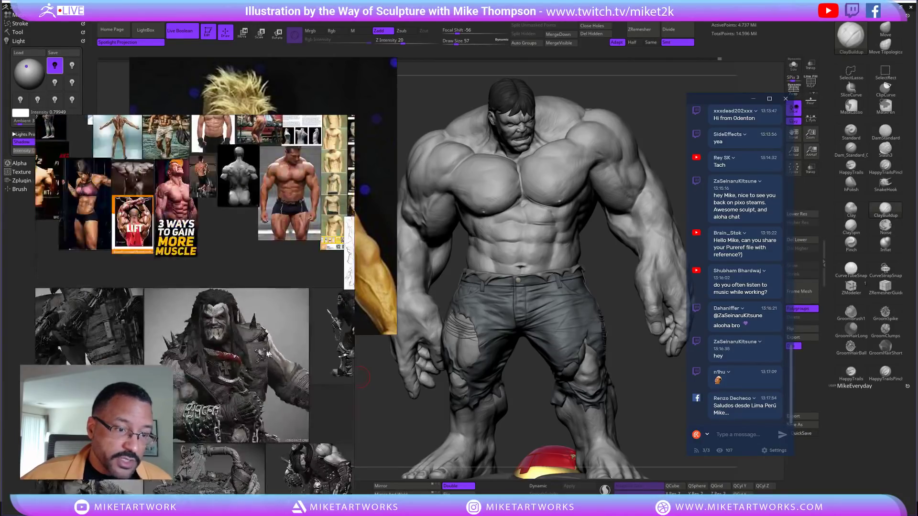
{"action": "middle_click_drag", "start_coordinate": [268, 356], "coordinate": [199, 514]}
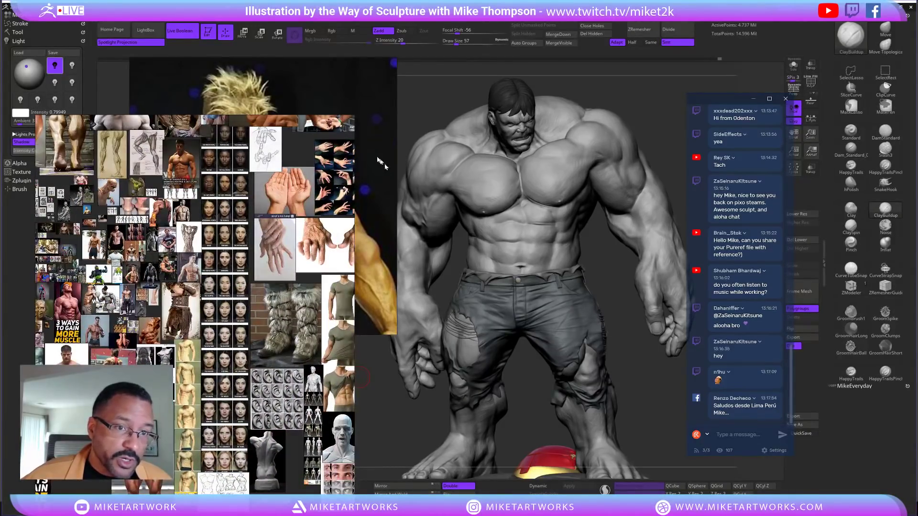
{"action": "left_click_drag", "start_coordinate": [321, 116], "coordinate": [322, 362]}
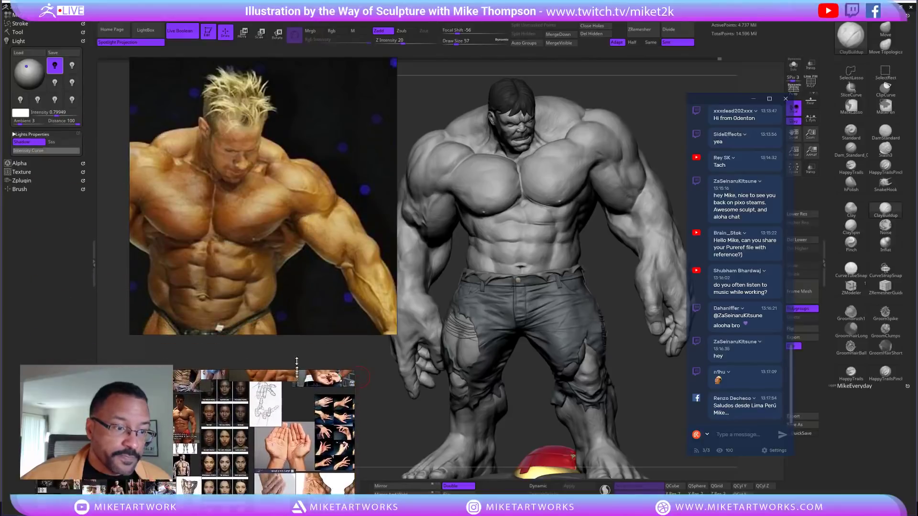
Look through the bodybuilder, Hulk and Lobo image groups on the upper reference board
{"action": "scroll", "coordinate": [271, 199], "scroll_direction": "down", "scroll_amount": 3}
{"action": "scroll", "coordinate": [288, 239], "scroll_direction": "down", "scroll_amount": 6}
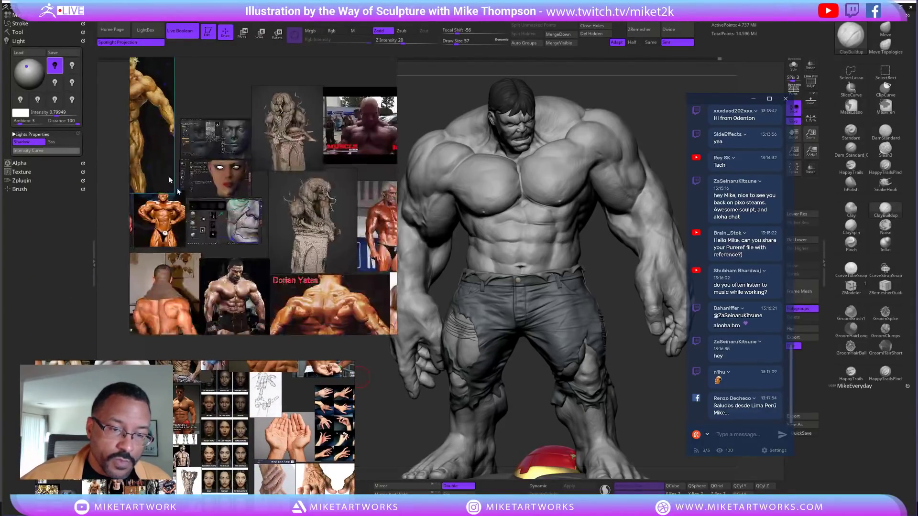
{"action": "scroll", "coordinate": [270, 213], "scroll_direction": "up", "scroll_amount": 5}
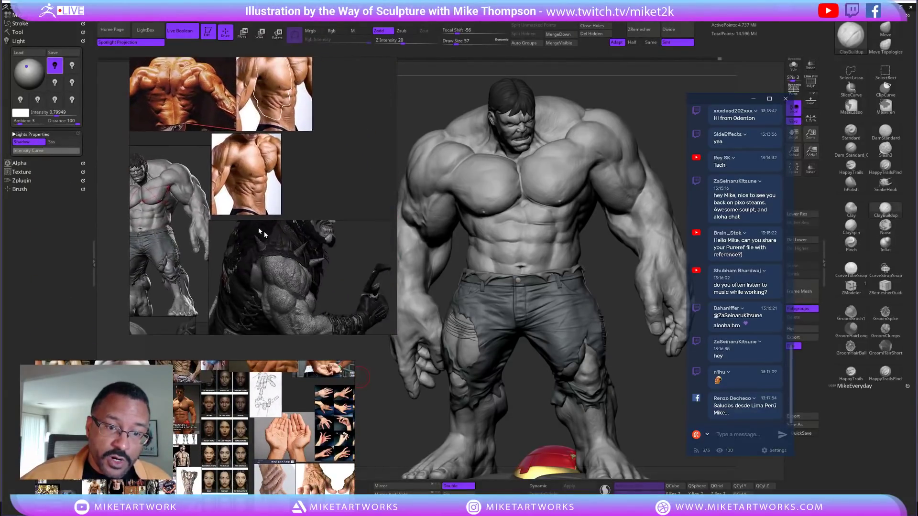
{"action": "scroll", "coordinate": [258, 258], "scroll_direction": "up", "scroll_amount": 10}
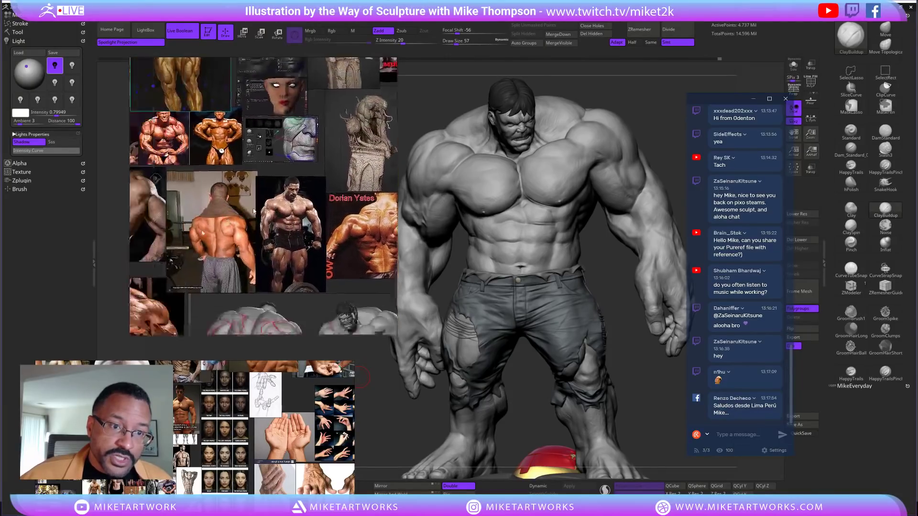
{"action": "scroll", "coordinate": [306, 220], "scroll_direction": "down", "scroll_amount": 10}
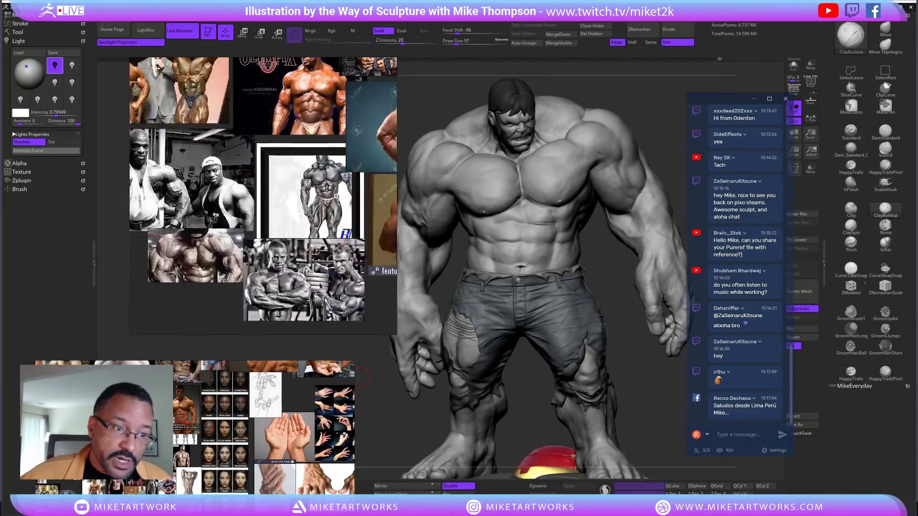
{"action": "middle_click_drag", "start_coordinate": [312, 253], "coordinate": [311, 273]}
{"action": "scroll", "coordinate": [315, 268], "scroll_direction": "down", "scroll_amount": 6}
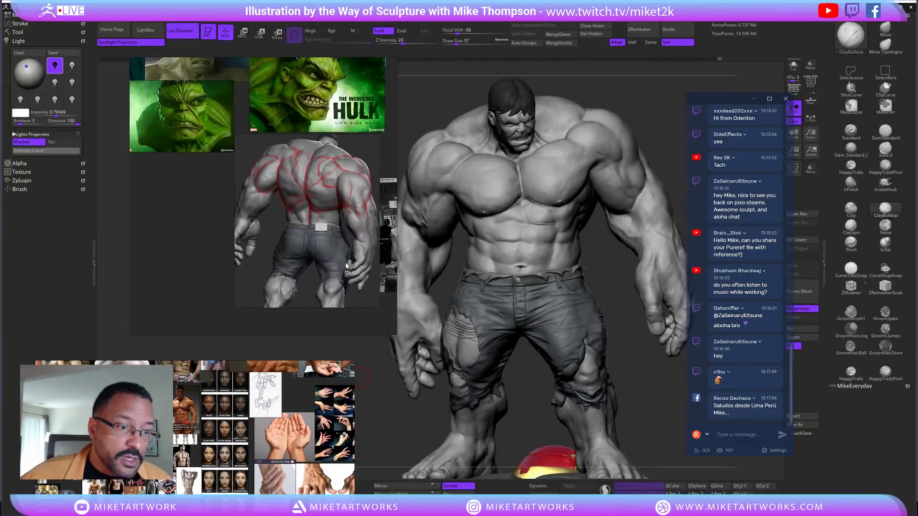
{"action": "scroll", "coordinate": [333, 261], "scroll_direction": "down", "scroll_amount": 8}
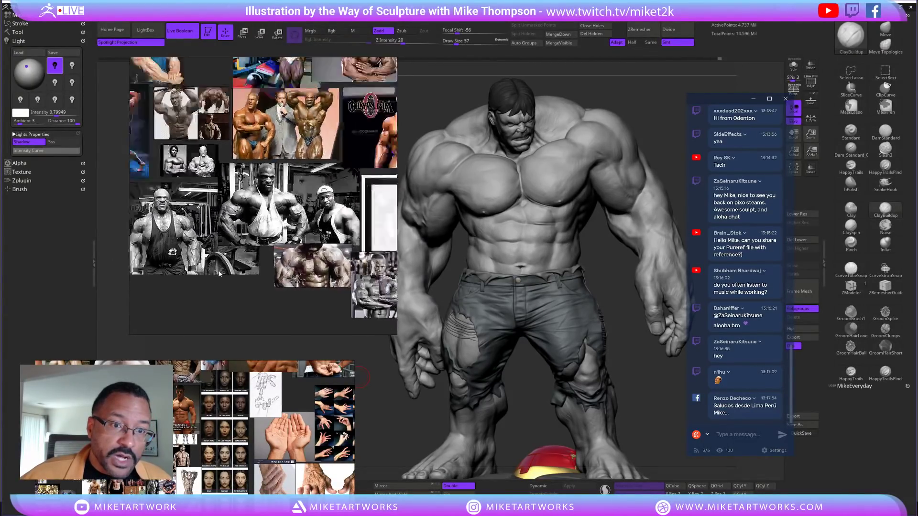
{"action": "scroll", "coordinate": [364, 238], "scroll_direction": "down", "scroll_amount": 5}
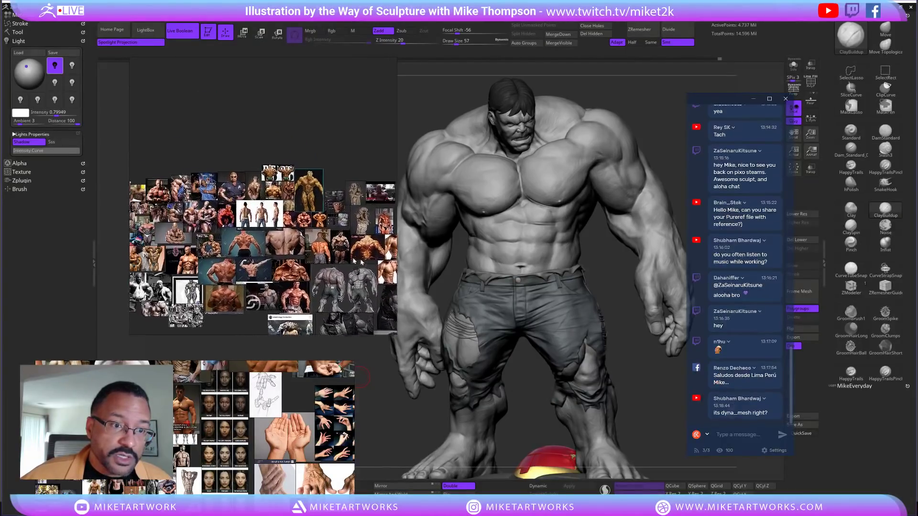
{"action": "scroll", "coordinate": [365, 238], "scroll_direction": "up", "scroll_amount": 5}
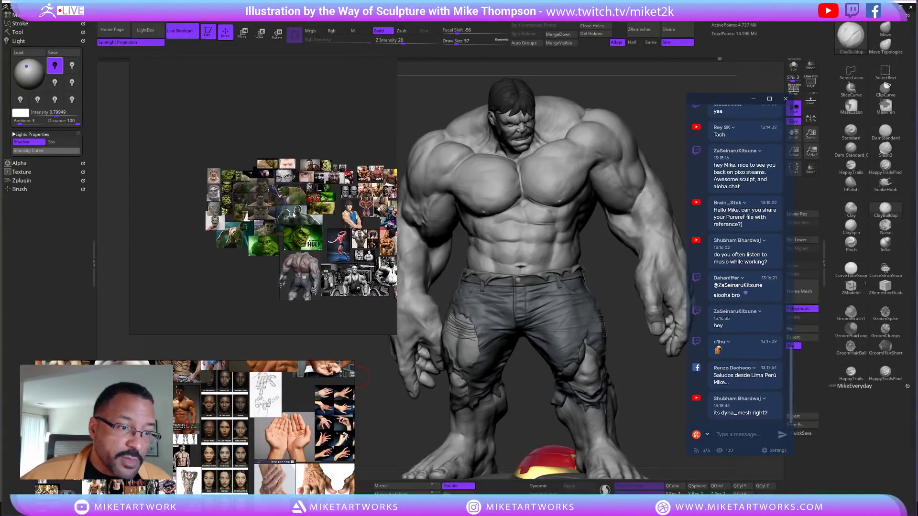
{"action": "scroll", "coordinate": [319, 272], "scroll_direction": "down", "scroll_amount": 3}
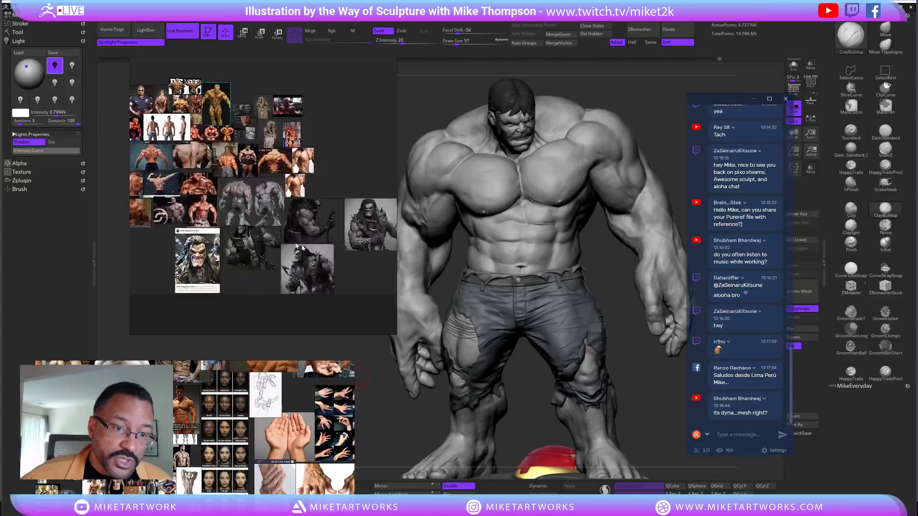
{"action": "scroll", "coordinate": [309, 264], "scroll_direction": "up", "scroll_amount": 5}
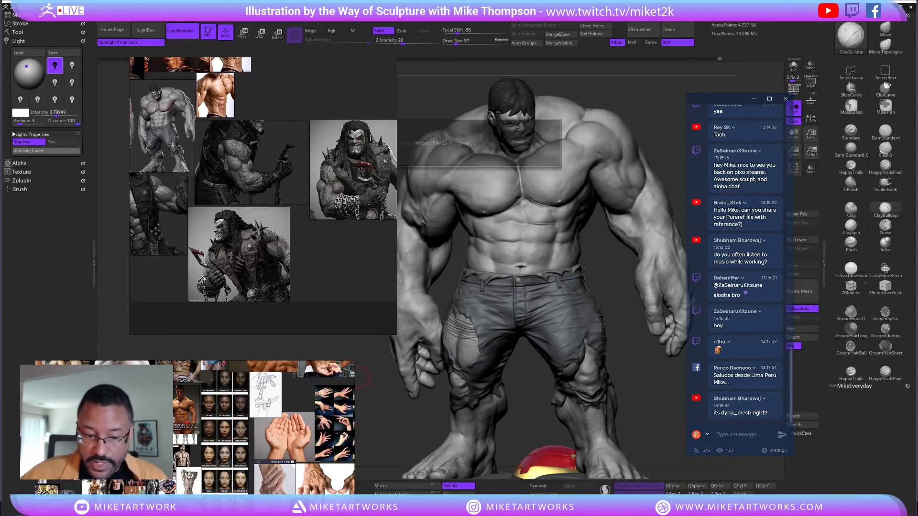
Switch to the web browser and search Google for "blue jeans mens" in a new tab
{"action": "key", "text": "super"}
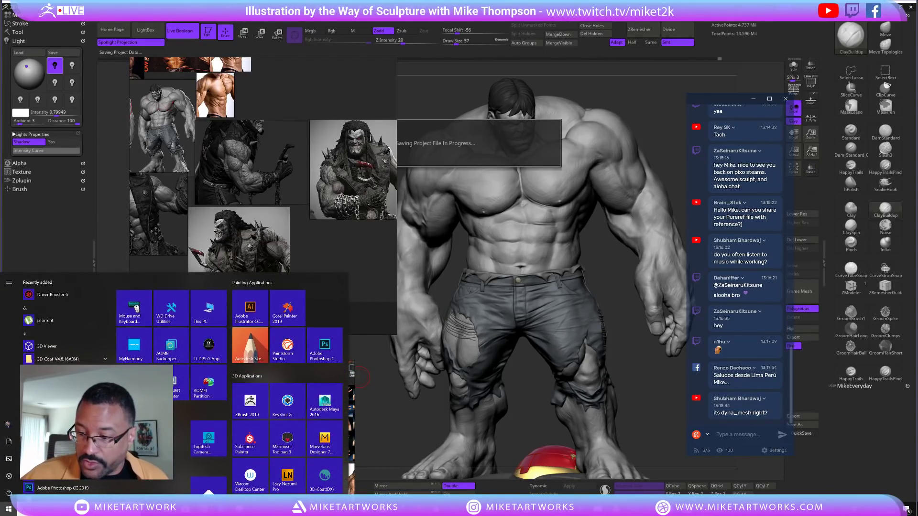
{"action": "left_click", "coordinate": [670, 507]}
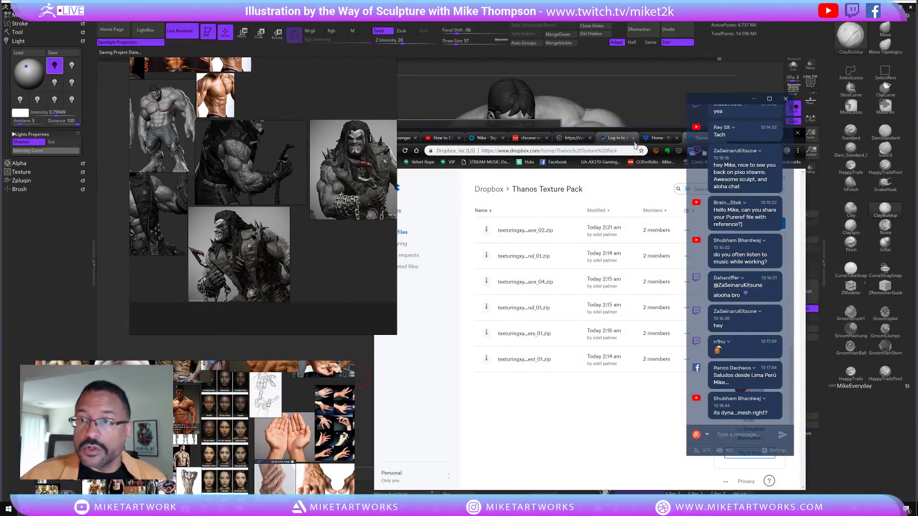
{"action": "mouse_move", "coordinate": [641, 130]}
{"action": "left_mouse_down"}
{"action": "mouse_move", "coordinate": [586, 146]}
{"action": "mouse_move", "coordinate": [493, 247]}
{"action": "left_mouse_up"}
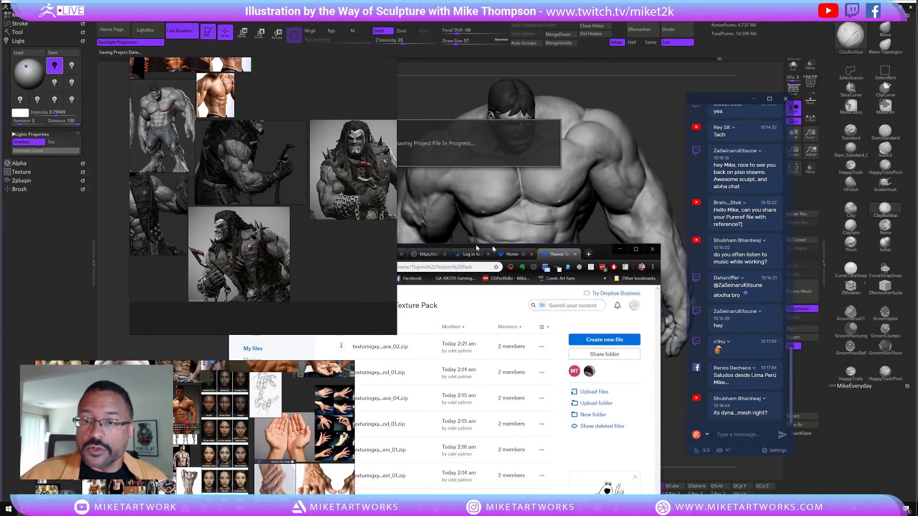
{"action": "left_click", "coordinate": [591, 255]}
{"action": "left_click_drag", "start_coordinate": [631, 260], "coordinate": [664, 215]}
{"action": "left_click", "coordinate": [540, 351]}
{"action": "type", "text": "pure"}
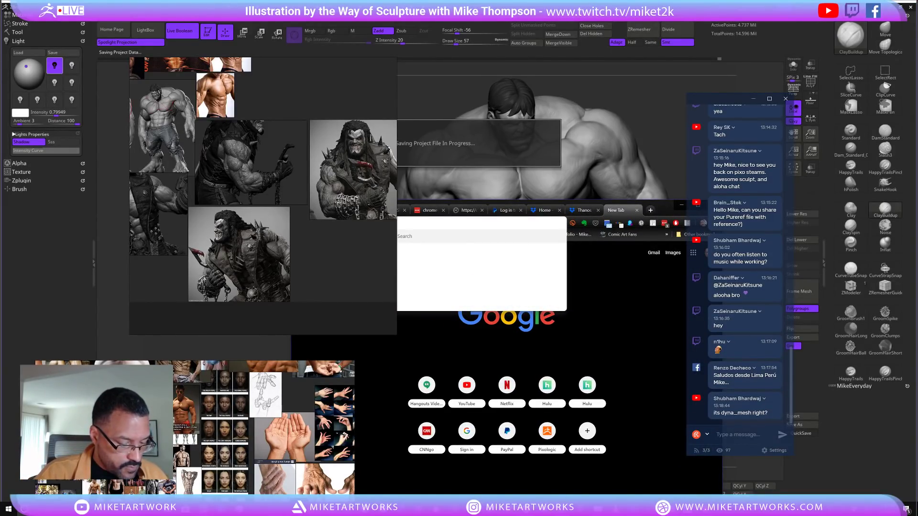
{"action": "key", "text": "Return"}
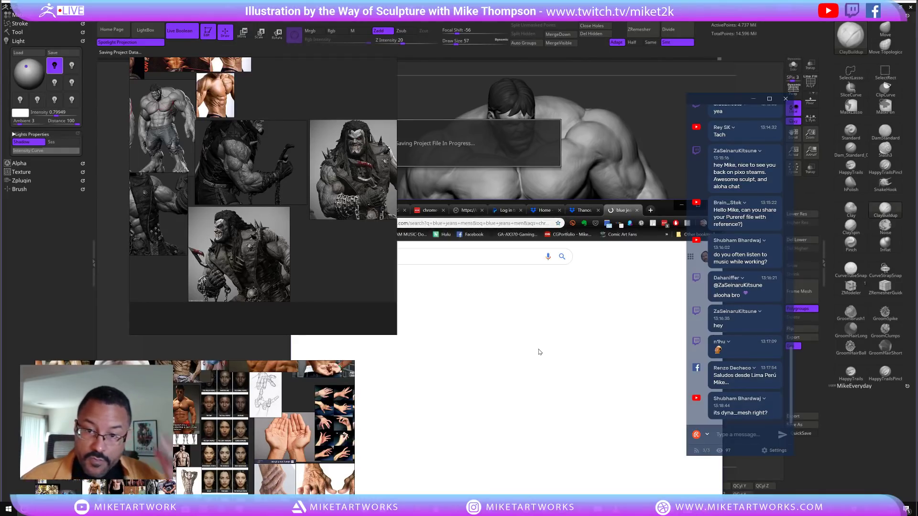
Clear the reference boards out of the way, place the browser beside the Hulk model and show the image results for the jeans search
{"action": "left_click_drag", "start_coordinate": [321, 147], "coordinate": [279, 451]}
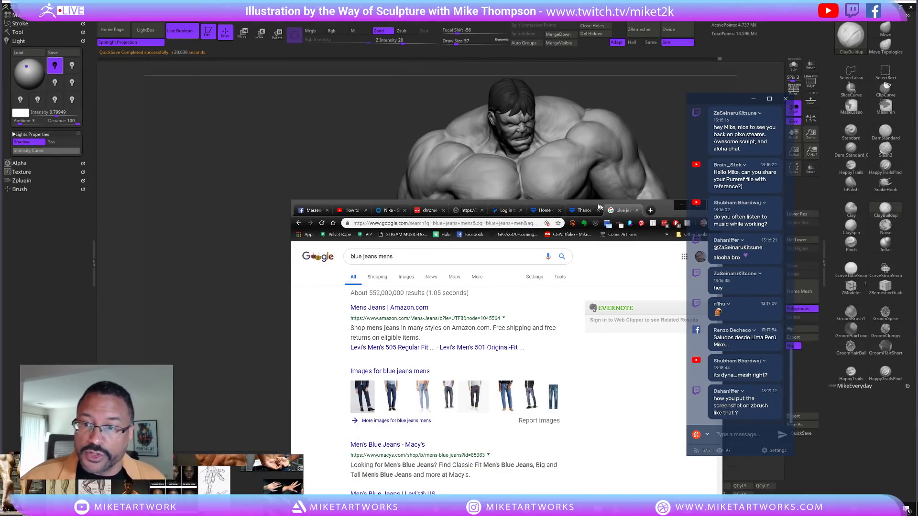
{"action": "left_click_drag", "start_coordinate": [642, 205], "coordinate": [414, 93]}
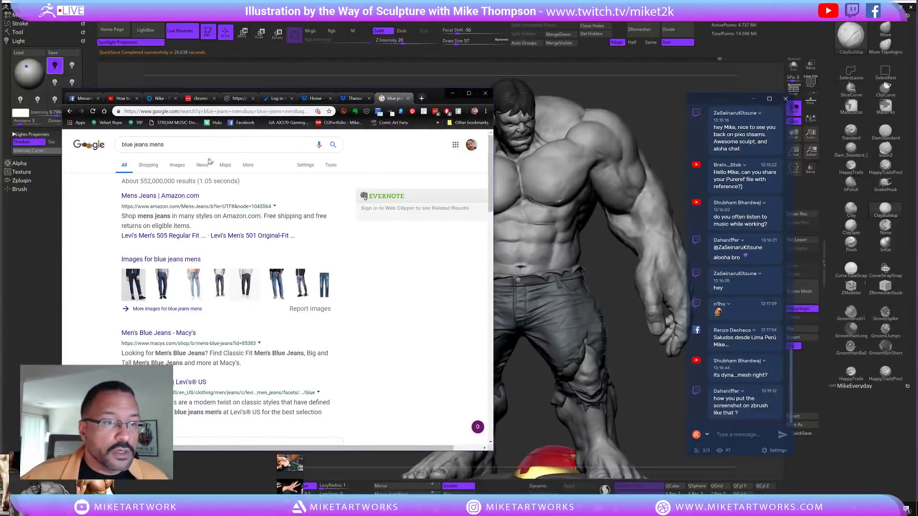
{"action": "left_click", "coordinate": [177, 165]}
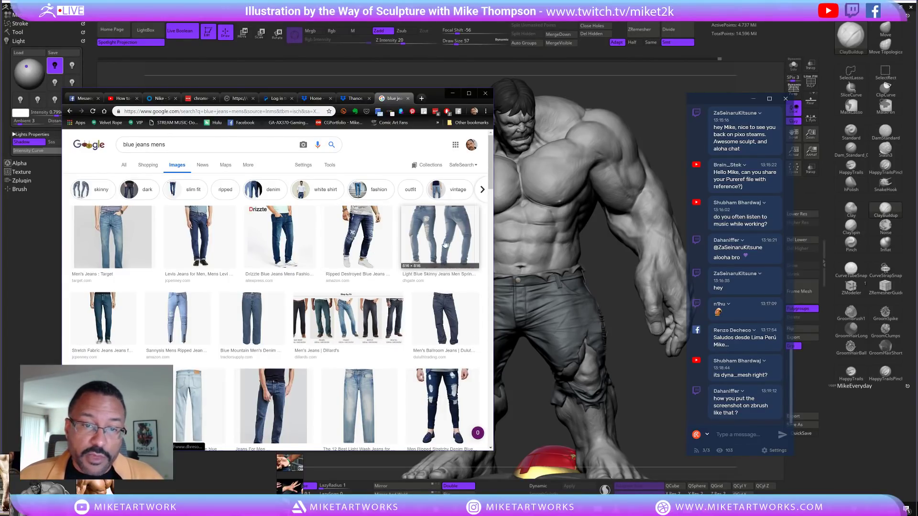
Show the image search filter options and open the preview of the Dillard's men's jeans fit chart
{"action": "left_click", "coordinate": [329, 166]}
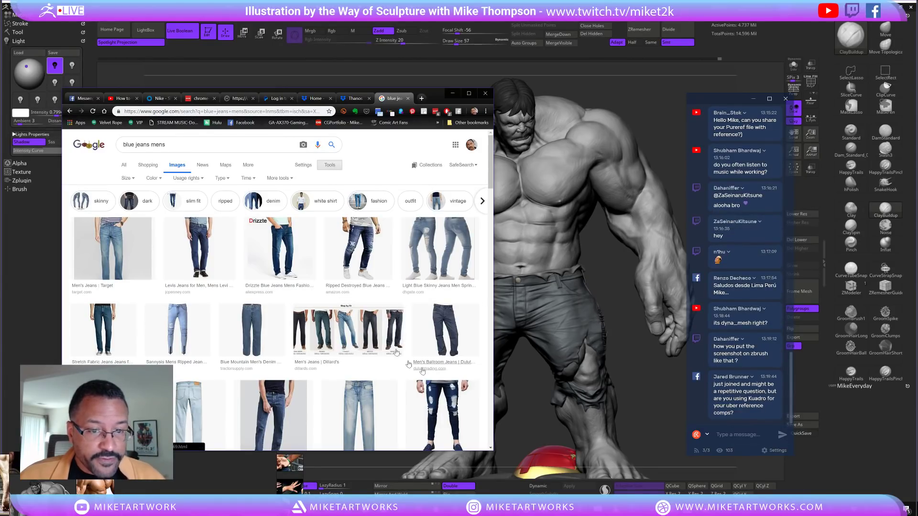
{"action": "scroll", "coordinate": [406, 334], "scroll_direction": "down", "scroll_amount": 1}
{"action": "middle_click", "coordinate": [400, 306]}
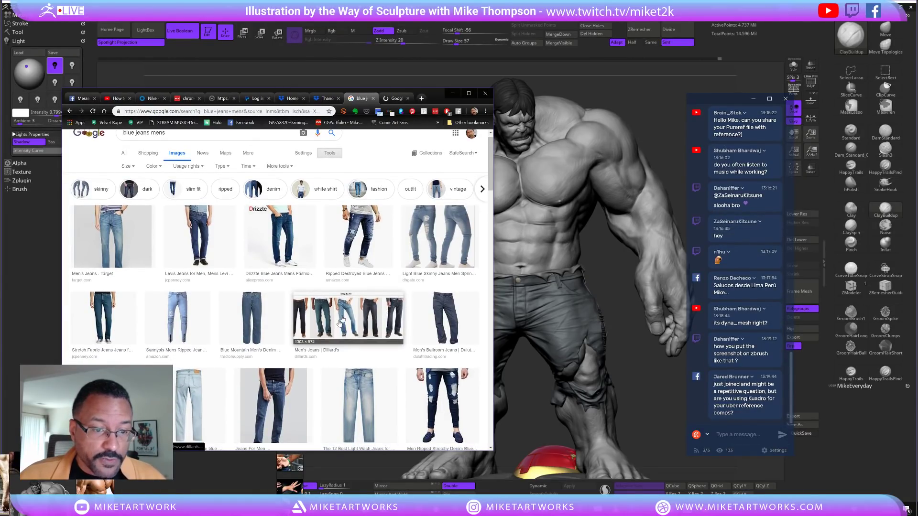
{"action": "left_click", "coordinate": [337, 324]}
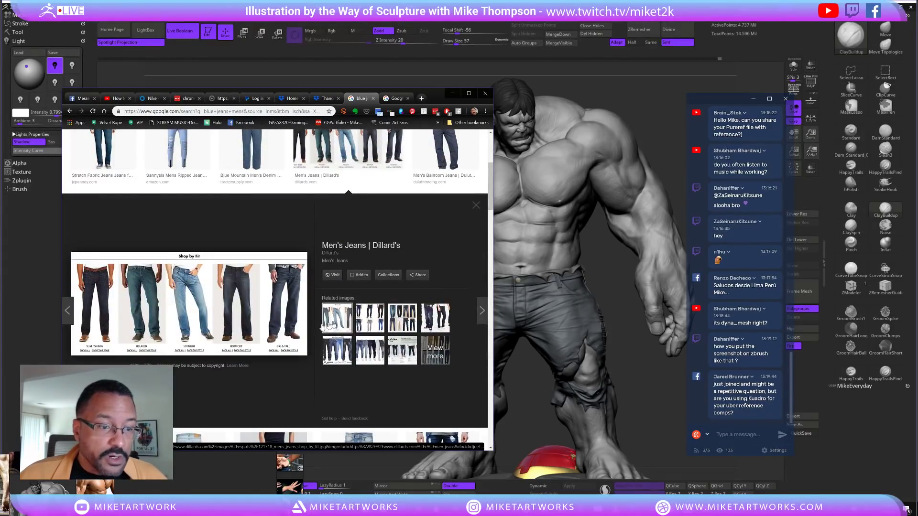
Visit the Dillard's men's jeans page, look at its straight-fit jeans and close the page
{"action": "left_click", "coordinate": [205, 302]}
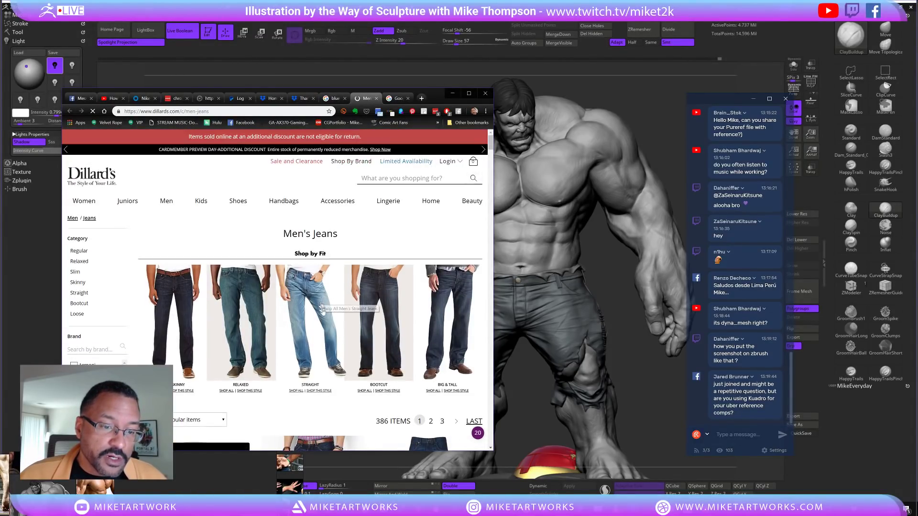
{"action": "left_click", "coordinate": [328, 325]}
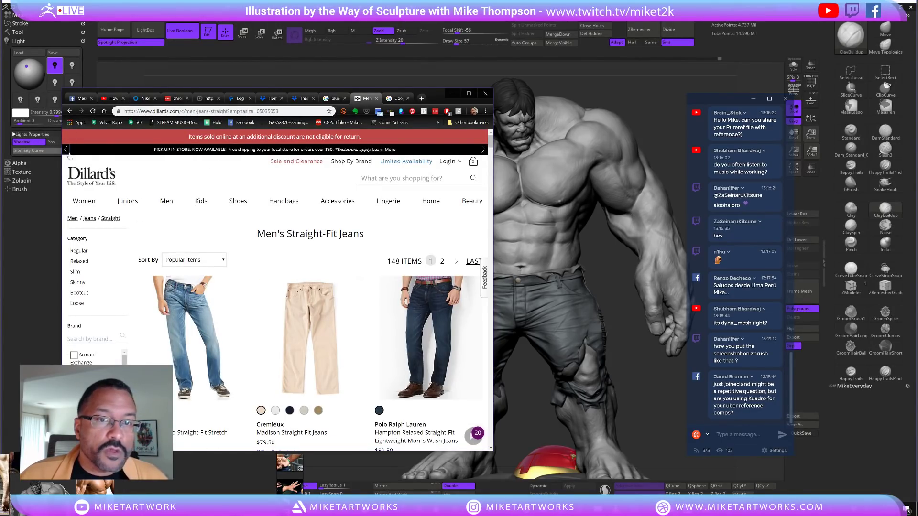
{"action": "left_click", "coordinate": [377, 99]}
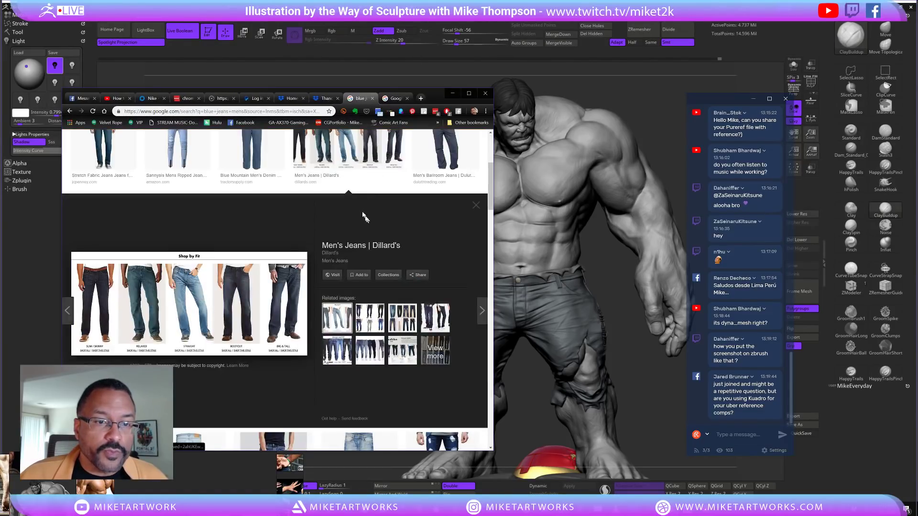
Filter the "blue jeans mens" image results to large images
{"action": "scroll", "coordinate": [368, 249], "scroll_direction": "up", "scroll_amount": 5}
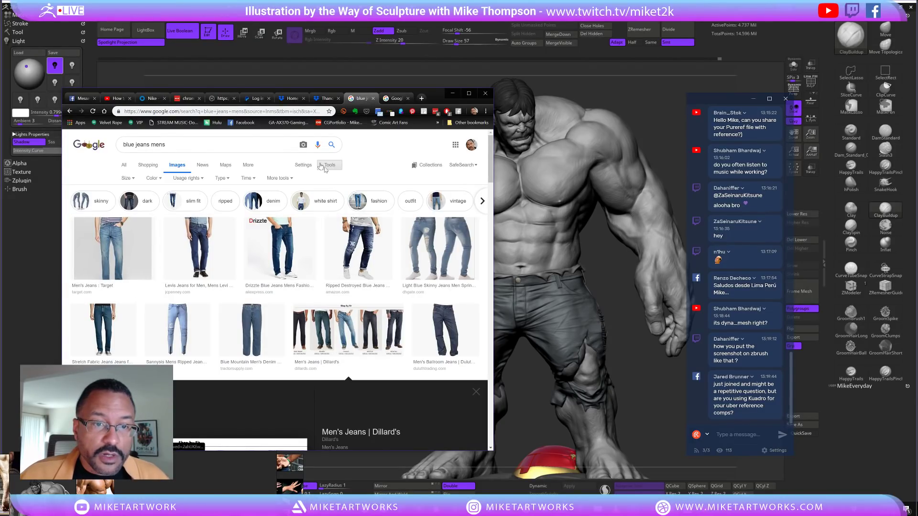
{"action": "left_click", "coordinate": [282, 178]}
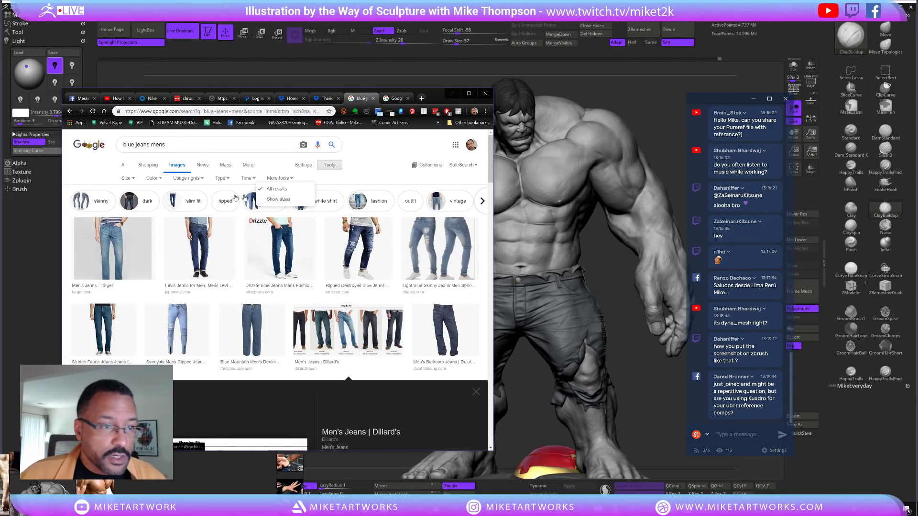
{"action": "left_click", "coordinate": [283, 179]}
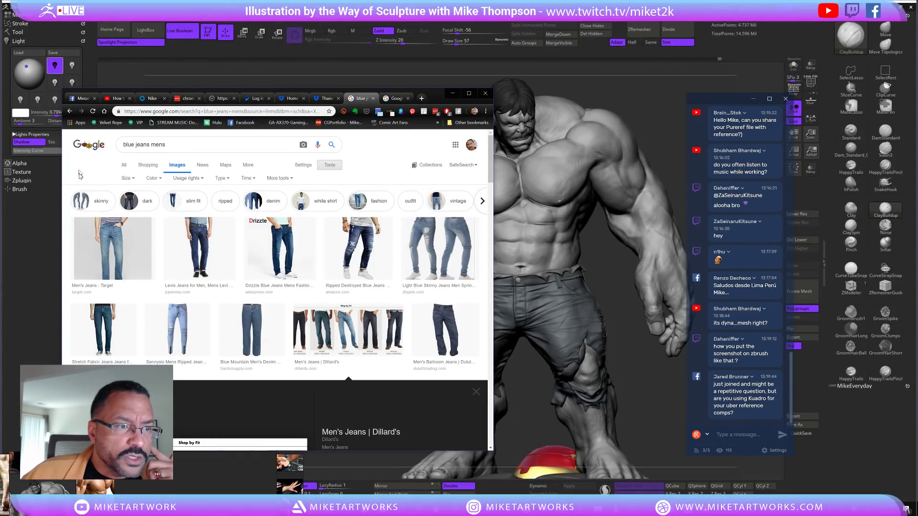
{"action": "left_click", "coordinate": [127, 179]}
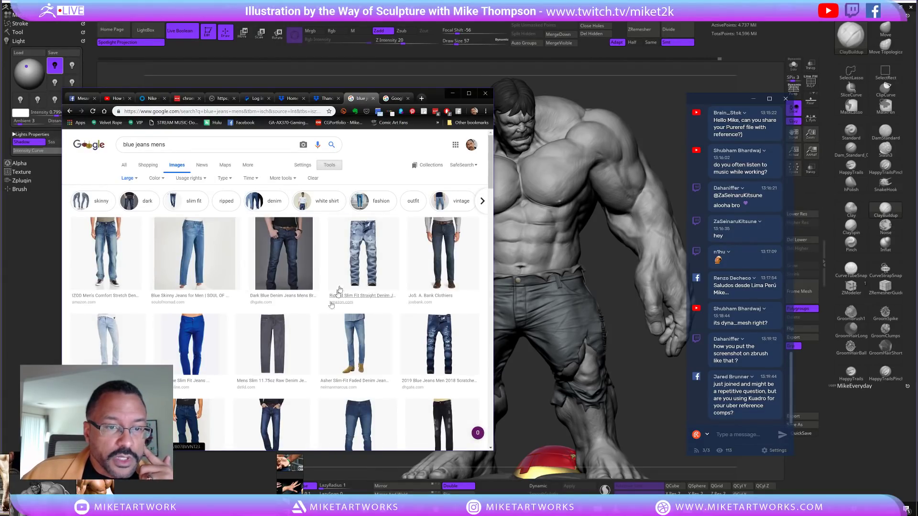
Browse the large jeans images and open the preview of the ripped slim fit straight denim jeans
{"action": "scroll", "coordinate": [282, 332], "scroll_direction": "down", "scroll_amount": 1}
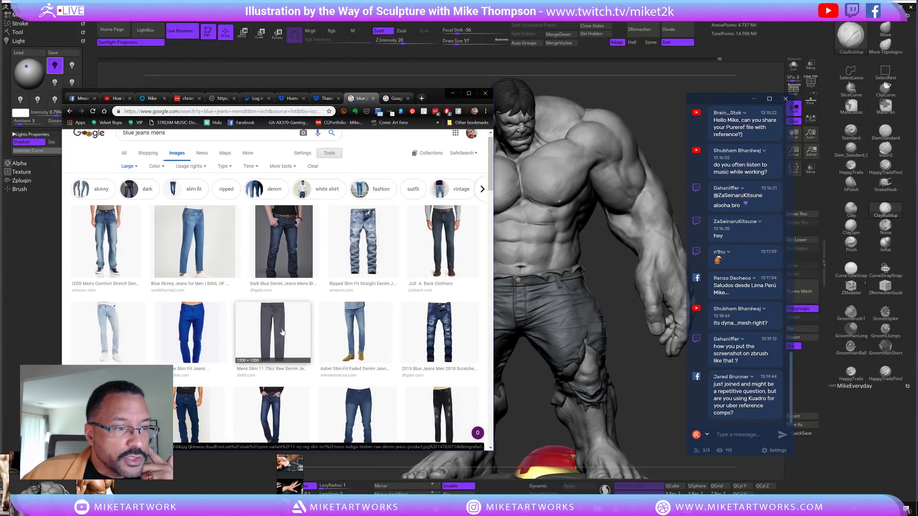
{"action": "scroll", "coordinate": [282, 332], "scroll_direction": "down", "scroll_amount": 3}
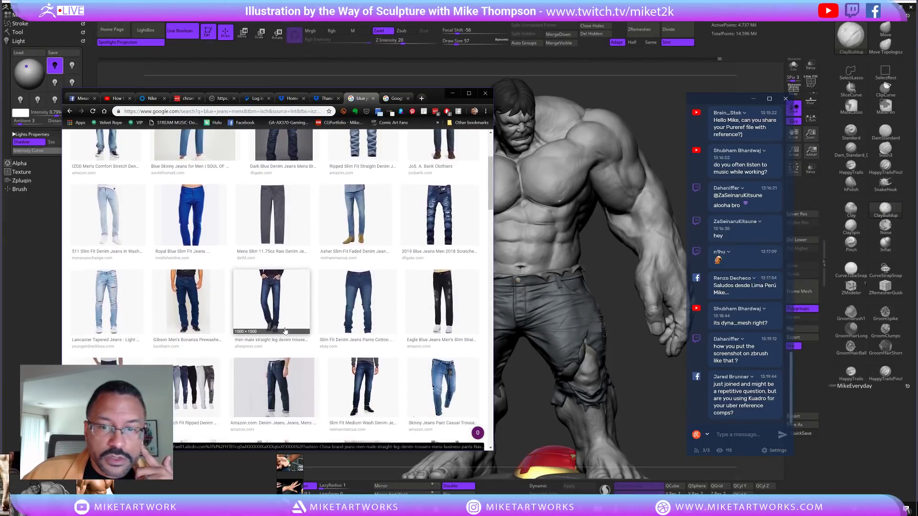
{"action": "scroll", "coordinate": [285, 331], "scroll_direction": "up", "scroll_amount": 1}
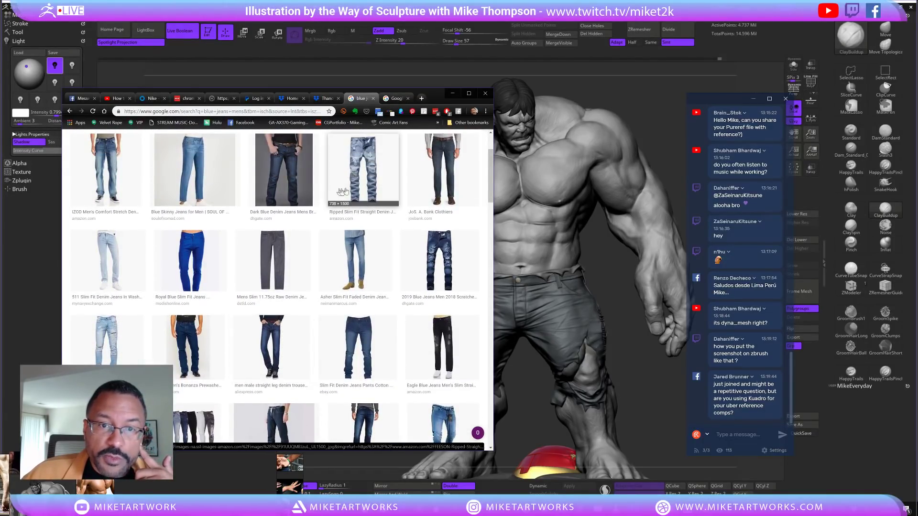
{"action": "left_click", "coordinate": [351, 188]}
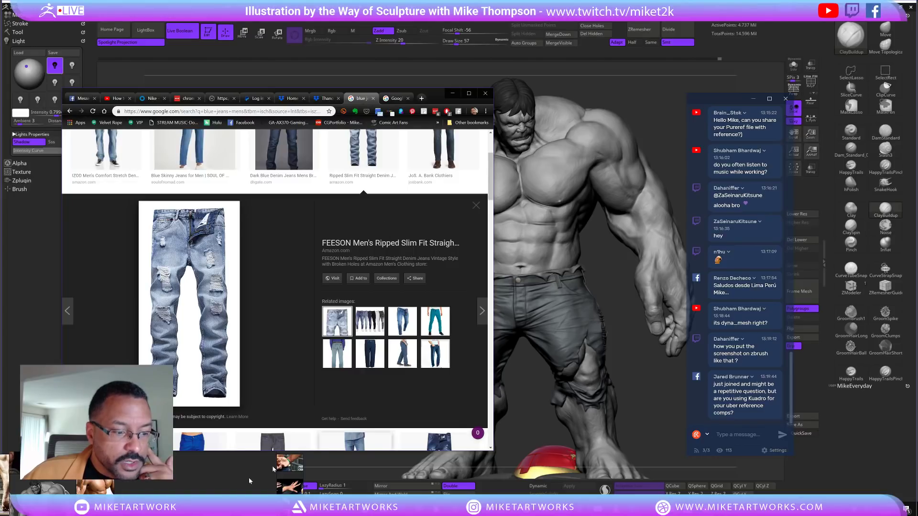
Place the reference board beside the browser and bring an empty area below the bodybuilder images into view
{"action": "right_click_drag", "start_coordinate": [170, 493], "coordinate": [703, 310]}
{"action": "scroll", "coordinate": [641, 387], "scroll_direction": "down", "scroll_amount": 6}
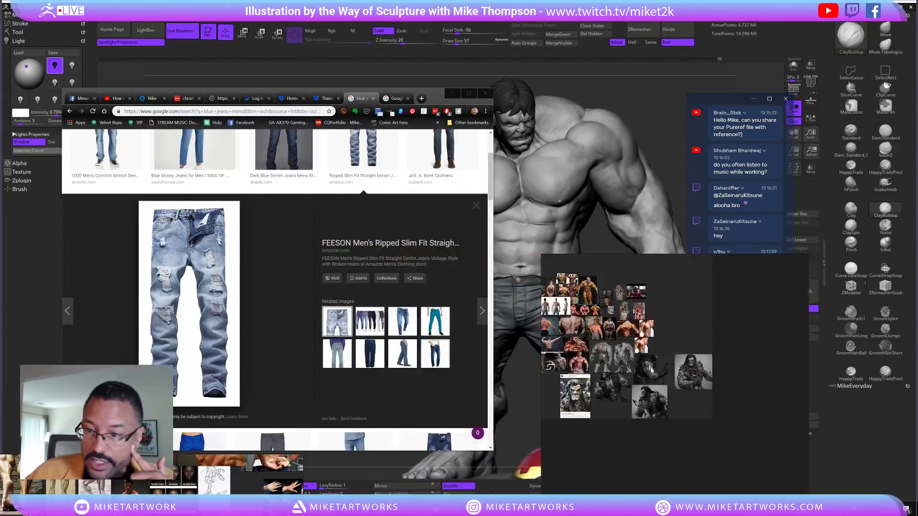
{"action": "middle_click_drag", "start_coordinate": [656, 458], "coordinate": [729, 430]}
{"action": "middle_click_drag", "start_coordinate": [699, 404], "coordinate": [679, 371]}
{"action": "scroll", "coordinate": [678, 372], "scroll_direction": "up", "scroll_amount": 4}
{"action": "middle_click_drag", "start_coordinate": [562, 424], "coordinate": [756, 361]}
{"action": "scroll", "coordinate": [726, 379], "scroll_direction": "up", "scroll_amount": 3}
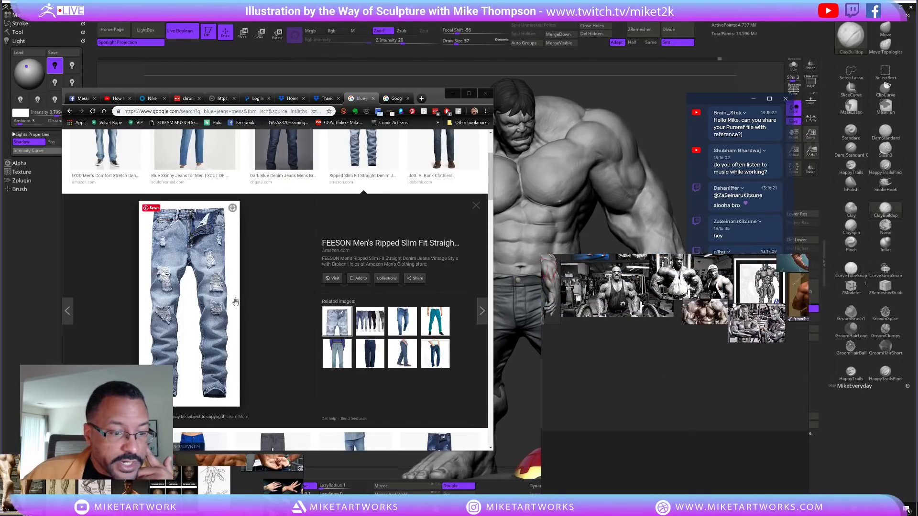
Open the ripped jeans image in its own tab and add it to the reference board below the bodybuilder photos
{"action": "right_click", "coordinate": [208, 301]}
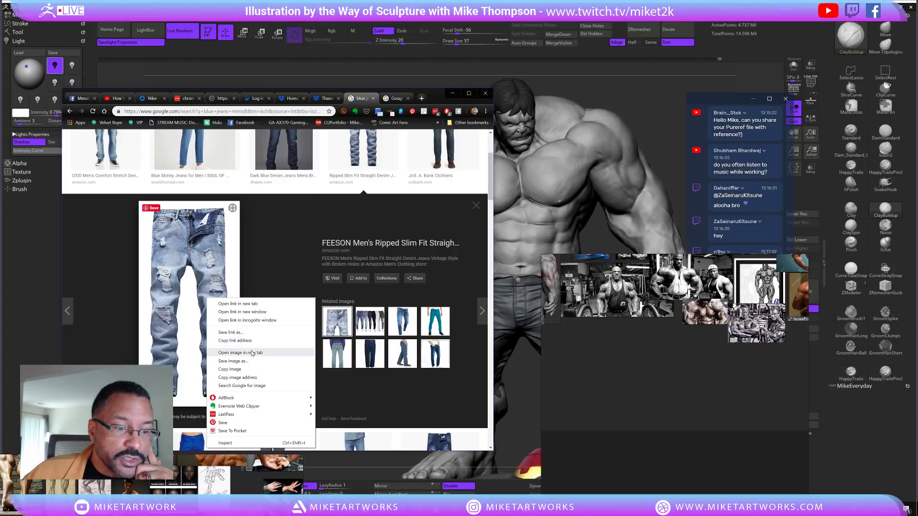
{"action": "left_click", "coordinate": [252, 353]}
{"action": "left_click", "coordinate": [366, 98]}
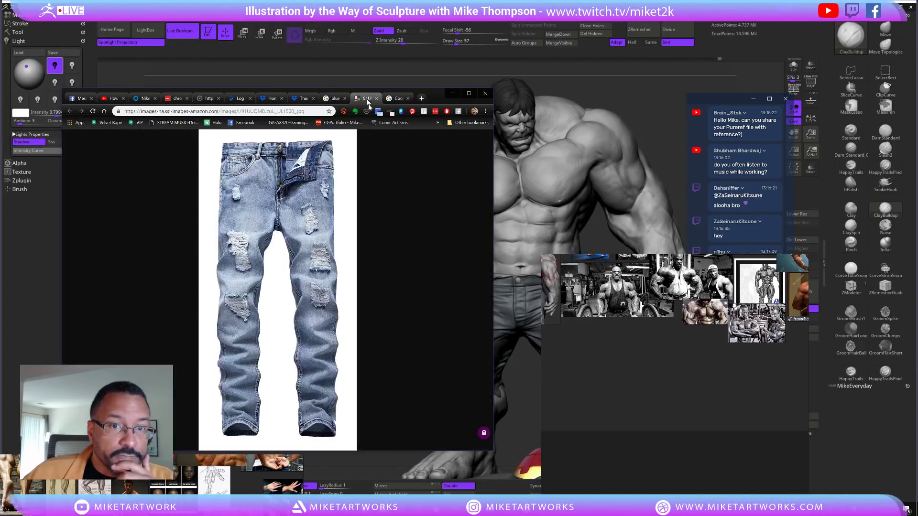
{"action": "left_click_drag", "start_coordinate": [270, 342], "coordinate": [625, 321]}
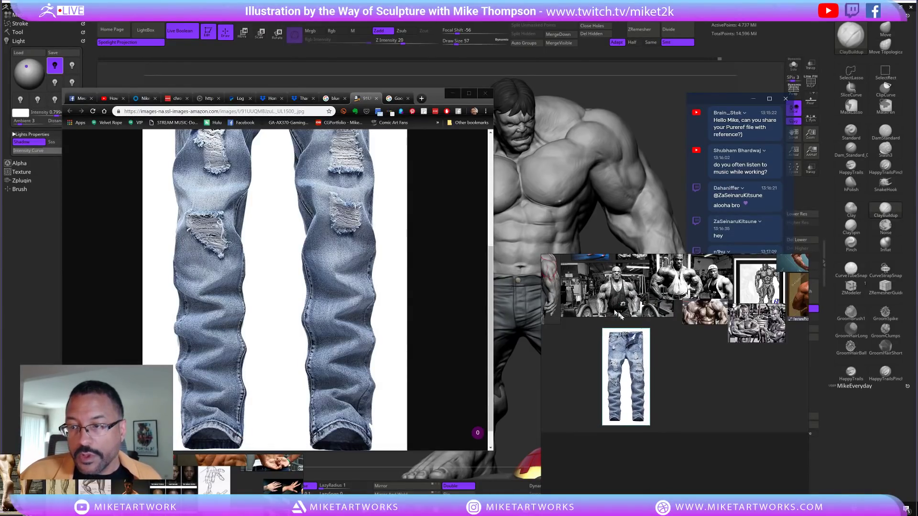
Shift the reference board window clear of the stream chat and close the full-size ripped jeans image
{"action": "left_click_drag", "start_coordinate": [731, 383], "coordinate": [612, 376]}
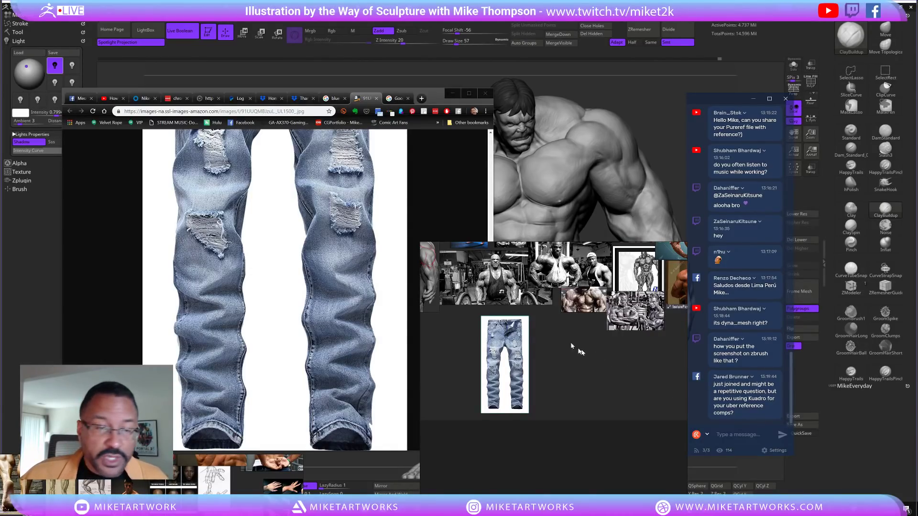
{"action": "scroll", "coordinate": [248, 290], "scroll_direction": "up", "scroll_amount": 3}
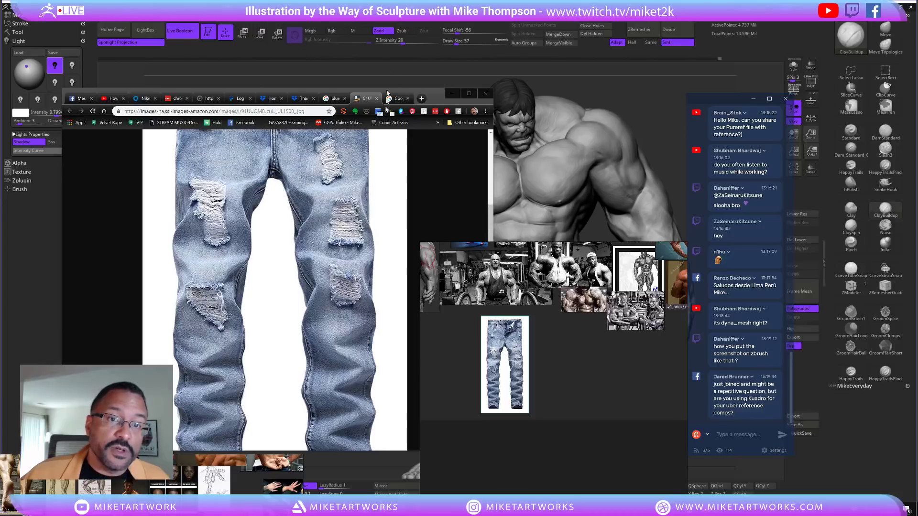
{"action": "left_click", "coordinate": [375, 99]}
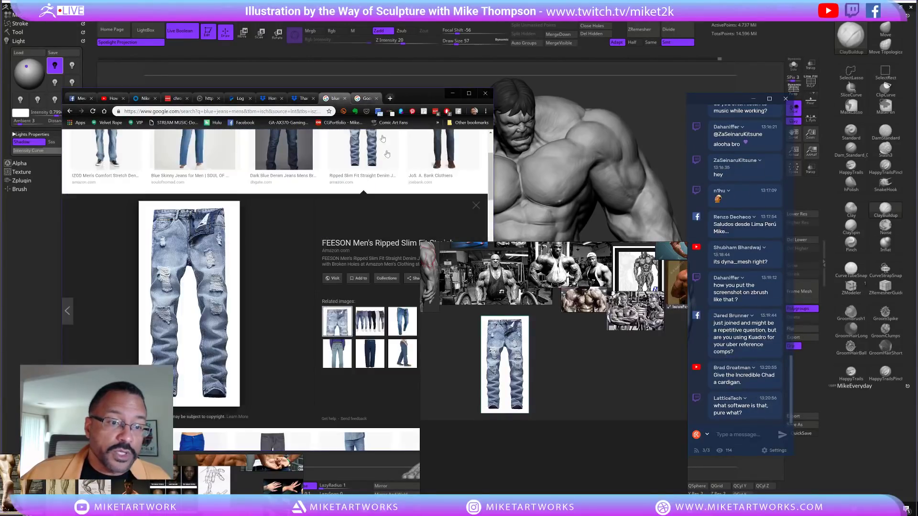
Add the IZOD men's comfort stretch jeans image to the reference board beside the ripped jeans
{"action": "scroll", "coordinate": [313, 303], "scroll_direction": "up", "scroll_amount": 3}
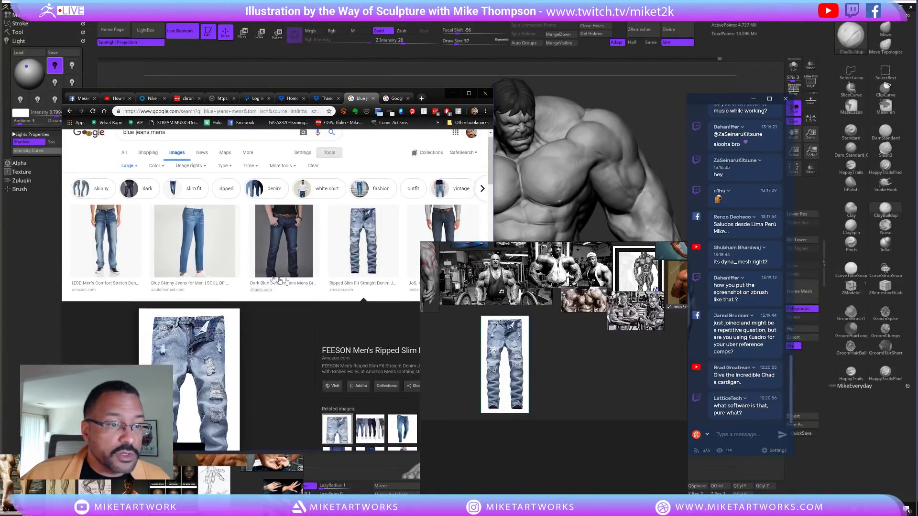
{"action": "left_click", "coordinate": [120, 234]}
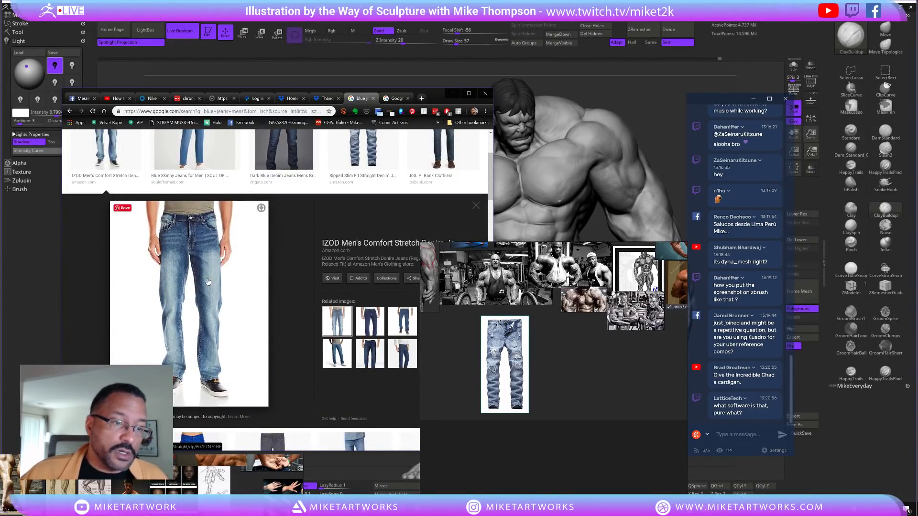
{"action": "left_click_drag", "start_coordinate": [208, 282], "coordinate": [564, 370]}
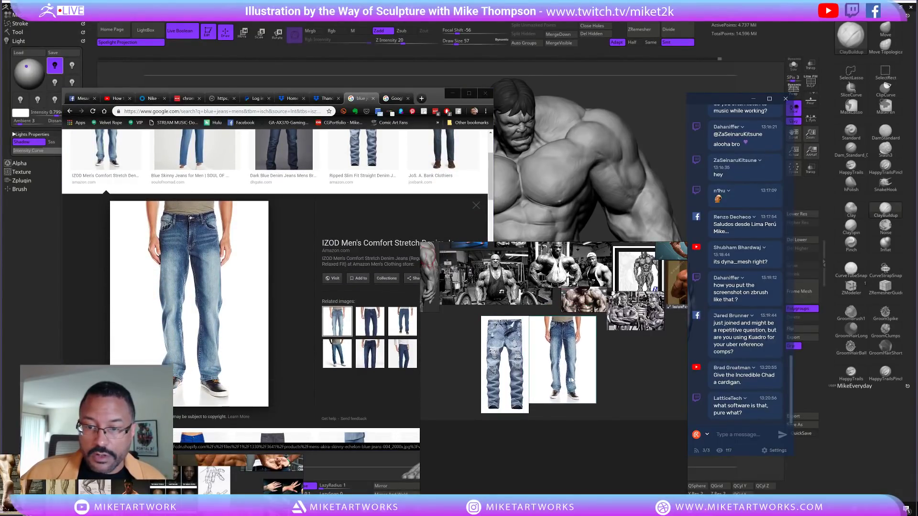
{"action": "scroll", "coordinate": [234, 330], "scroll_direction": "down", "scroll_amount": 1}
Add the DHgate men's dark blue denim jeans image to the reference board beside the IZOD jeans
{"action": "scroll", "coordinate": [234, 330], "scroll_direction": "up", "scroll_amount": 3}
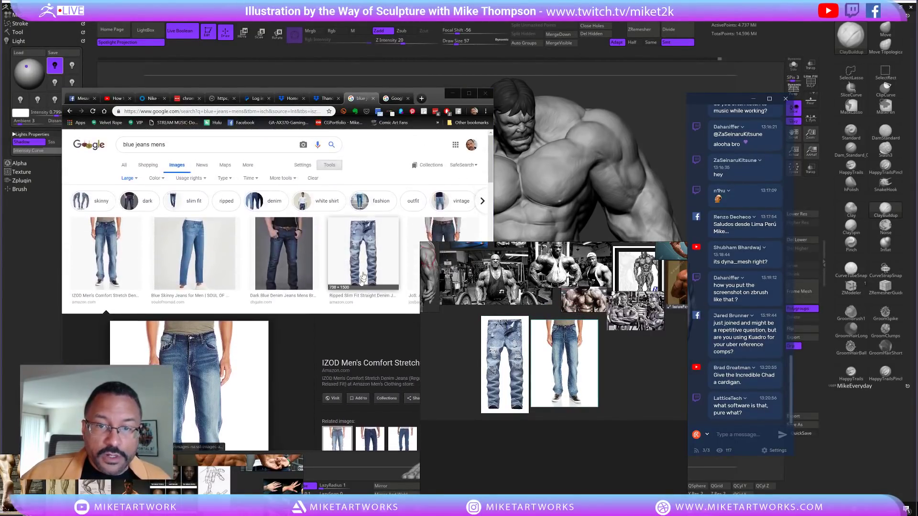
{"action": "left_click", "coordinate": [292, 254]}
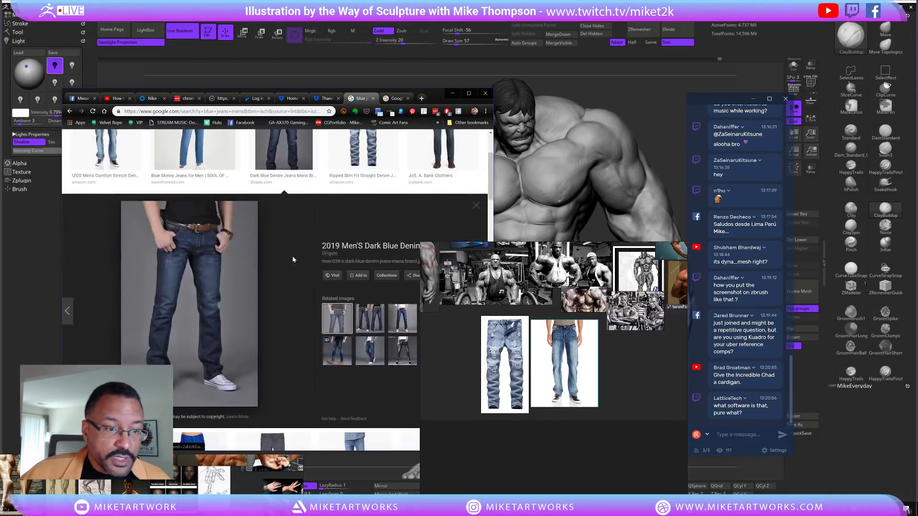
{"action": "left_click_drag", "start_coordinate": [204, 282], "coordinate": [626, 379]}
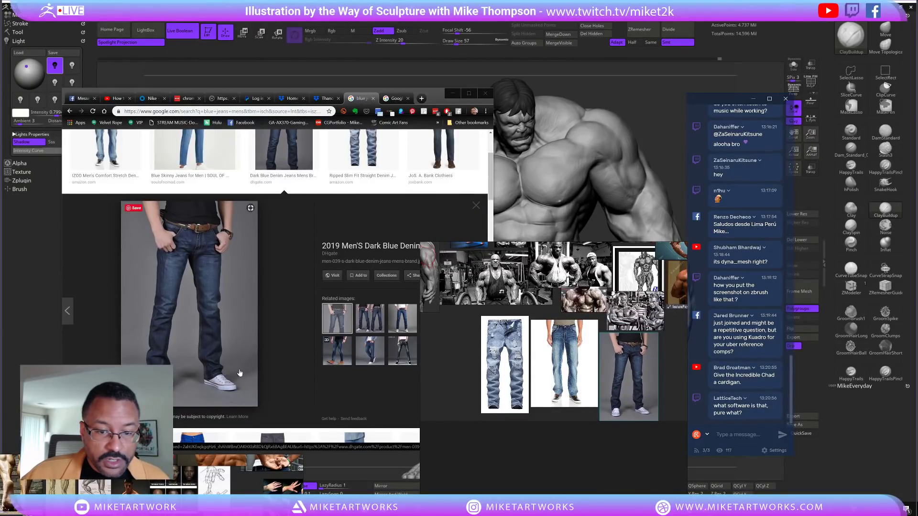
Look through the related images and open the one showing dark blue jeans from front and back
{"action": "left_click", "coordinate": [344, 357]}
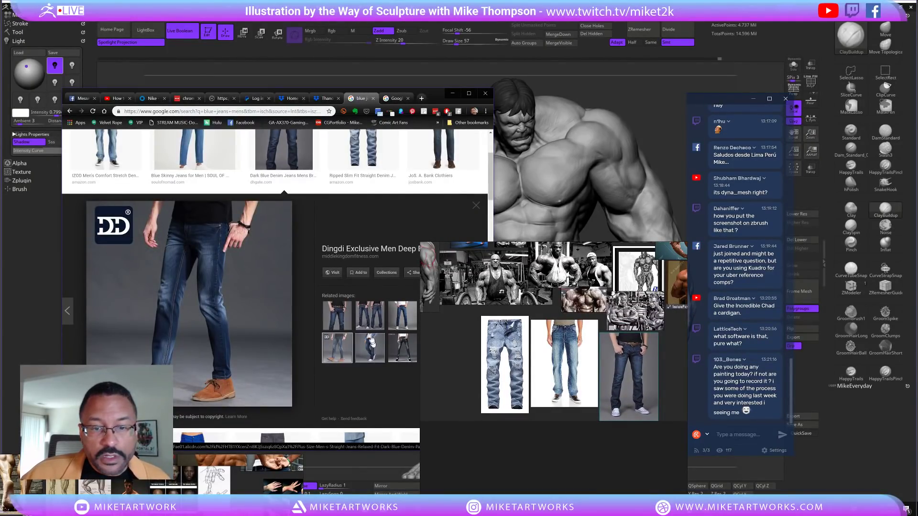
{"action": "left_click", "coordinate": [367, 324]}
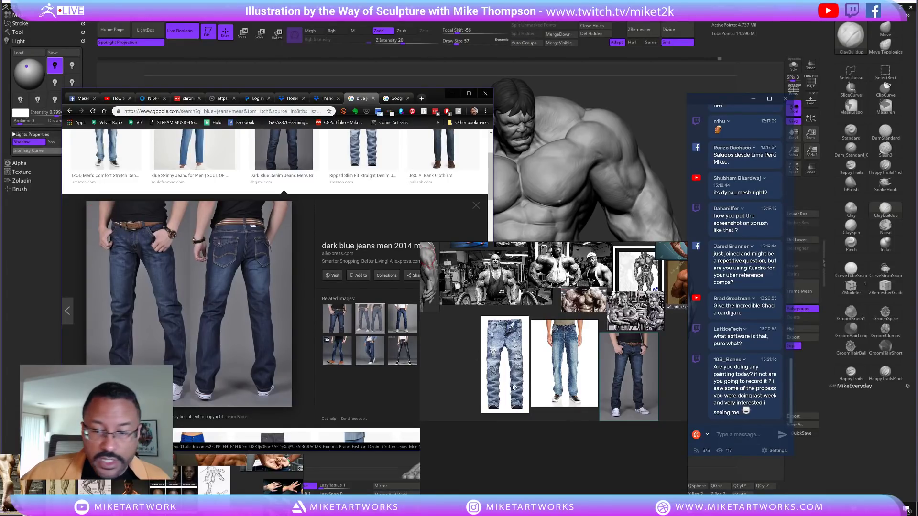
{"action": "left_click_drag", "start_coordinate": [228, 310], "coordinate": [308, 391]}
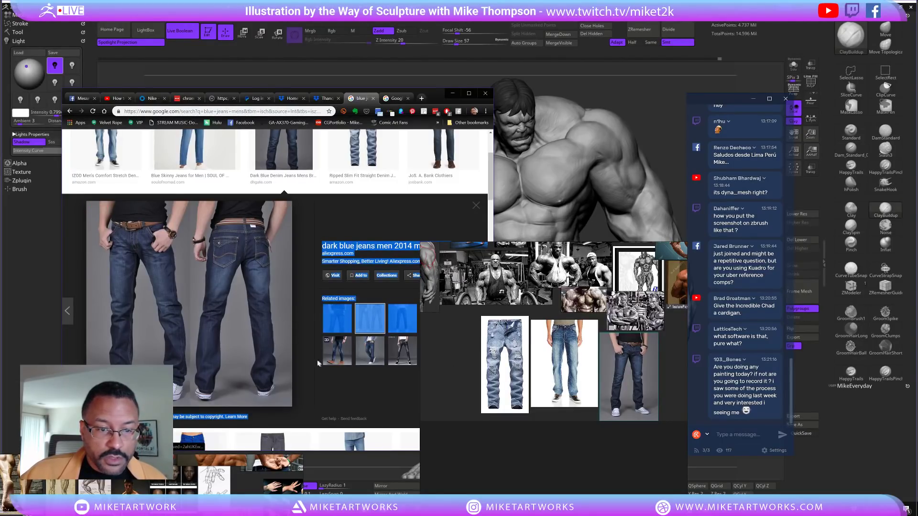
{"action": "left_click", "coordinate": [300, 237]}
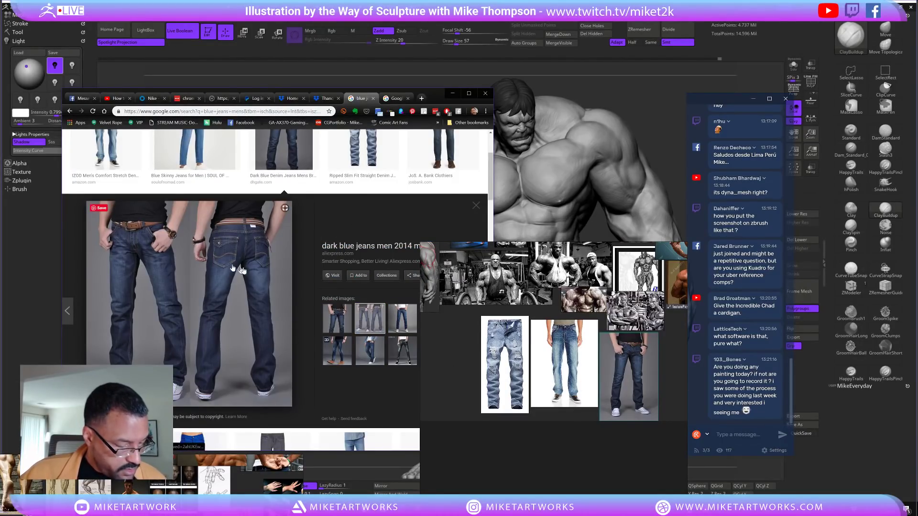
{"action": "mouse_move", "coordinate": [301, 373]}
{"action": "left_mouse_down"}
{"action": "mouse_move", "coordinate": [344, 373]}
{"action": "mouse_move", "coordinate": [317, 249]}
{"action": "mouse_move", "coordinate": [295, 366]}
{"action": "mouse_move", "coordinate": [316, 371]}
{"action": "mouse_move", "coordinate": [298, 376]}
{"action": "left_mouse_up"}
{"action": "left_click", "coordinate": [291, 375]}
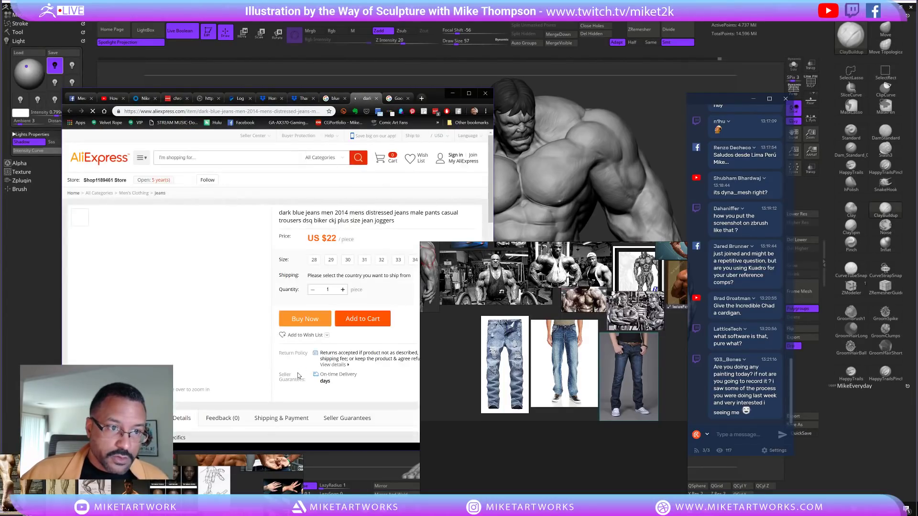
{"action": "left_click", "coordinate": [375, 98]}
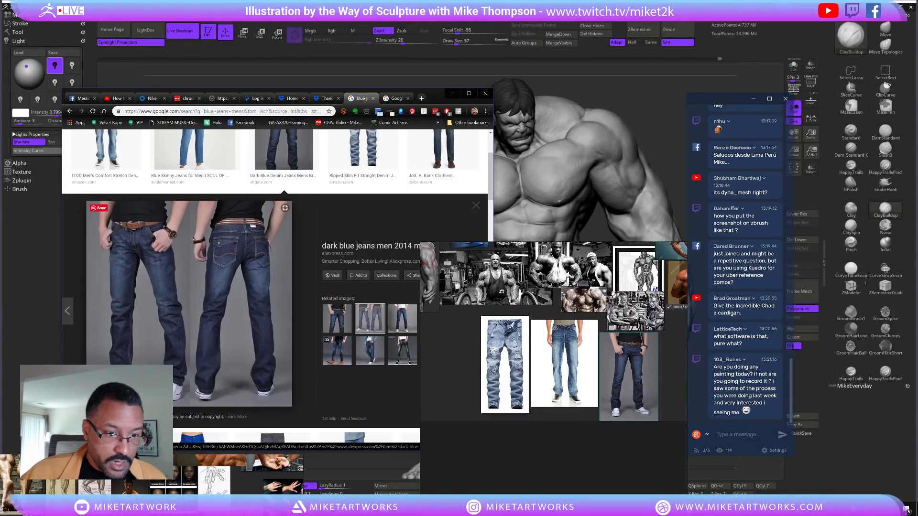
Add the front-and-back dark blue jeans image to the reference board beside the ripped jeans
{"action": "left_click_drag", "start_coordinate": [212, 307], "coordinate": [448, 355]}
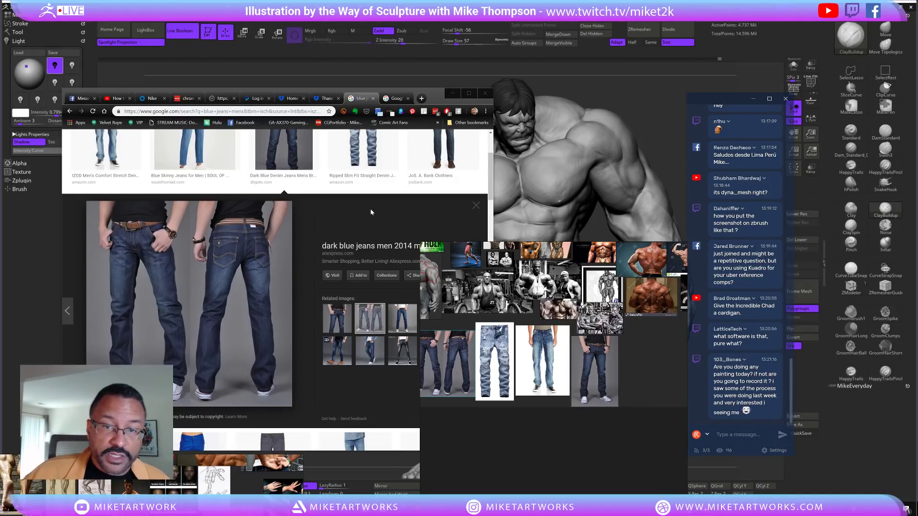
Find the acid washed hole denim jeans further down the image results and open their preview
{"action": "scroll", "coordinate": [383, 210], "scroll_direction": "up", "scroll_amount": 2}
{"action": "scroll", "coordinate": [435, 192], "scroll_direction": "down", "scroll_amount": 5}
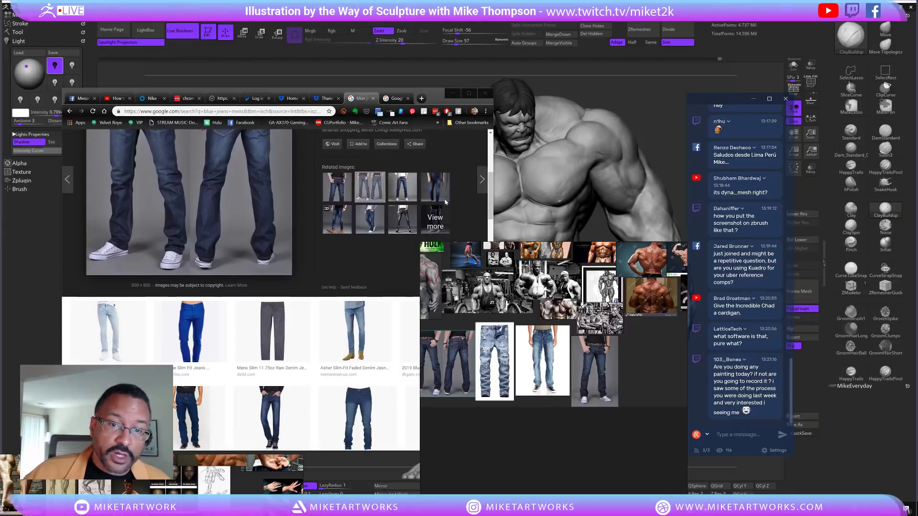
{"action": "scroll", "coordinate": [348, 318], "scroll_direction": "down", "scroll_amount": 2}
{"action": "scroll", "coordinate": [347, 318], "scroll_direction": "down", "scroll_amount": 3}
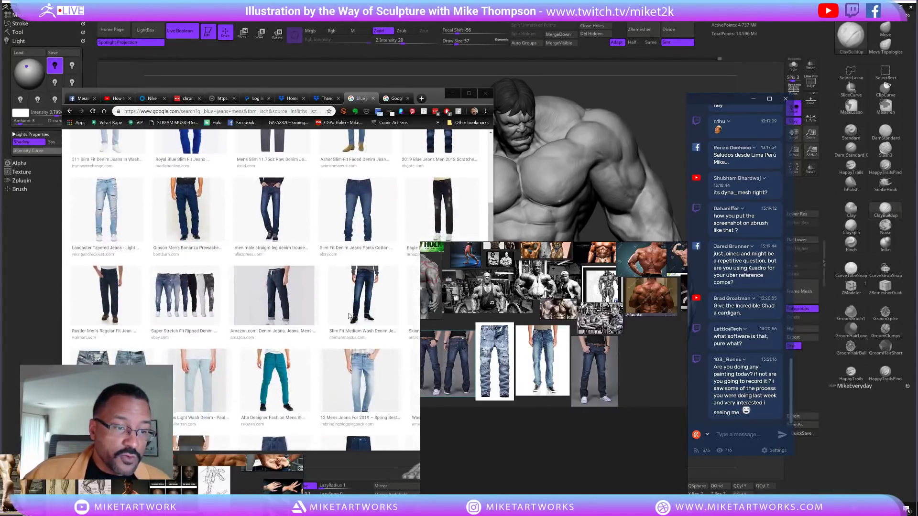
{"action": "left_click", "coordinate": [112, 313]}
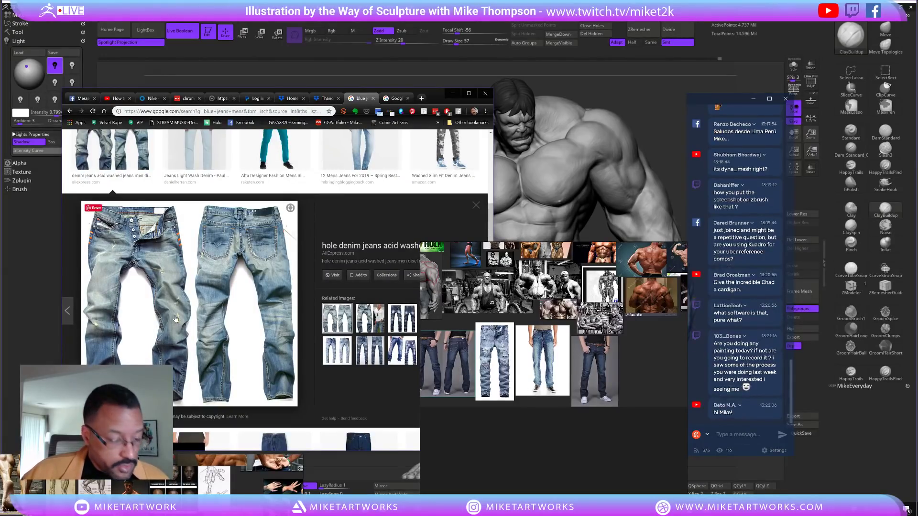
Add the acid washed hole denim jeans image to the reference board beside the front-and-back dark blue jeans
{"action": "left_click_drag", "start_coordinate": [186, 313], "coordinate": [401, 351]}
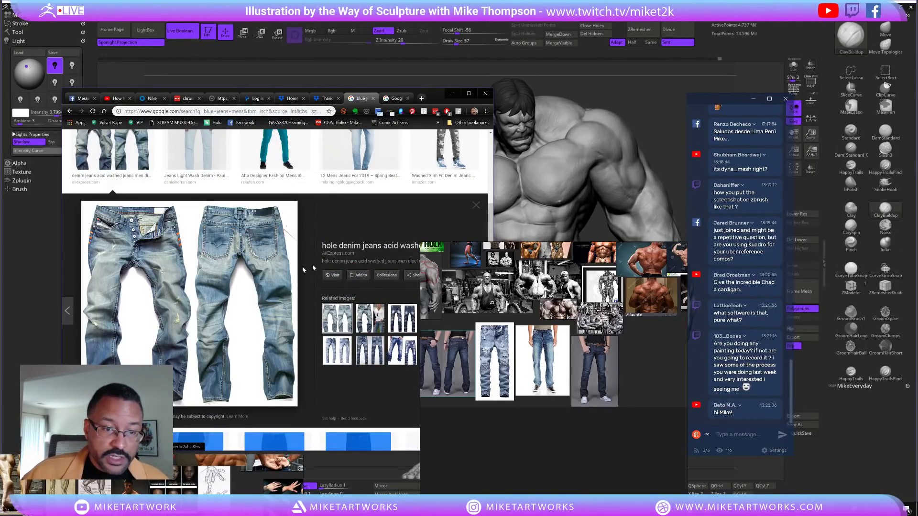
{"action": "left_click", "coordinate": [332, 216]}
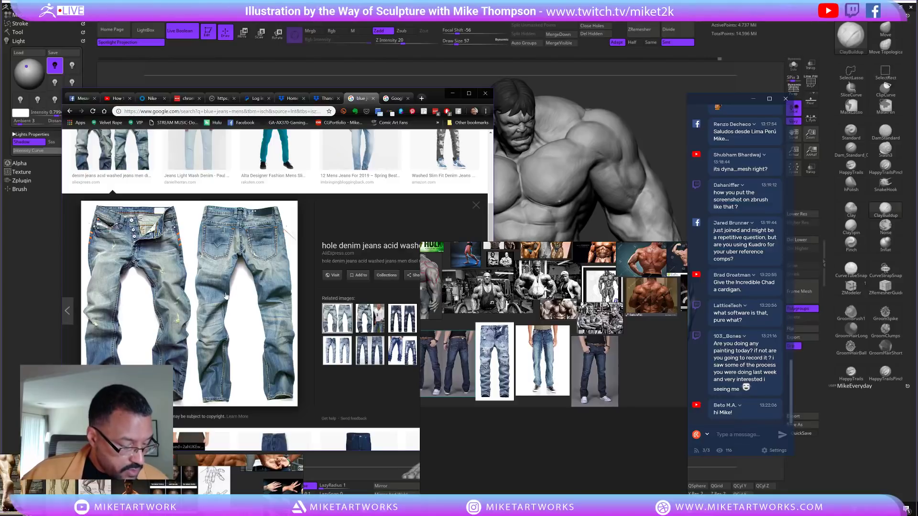
{"action": "left_click_drag", "start_coordinate": [219, 291], "coordinate": [645, 347]}
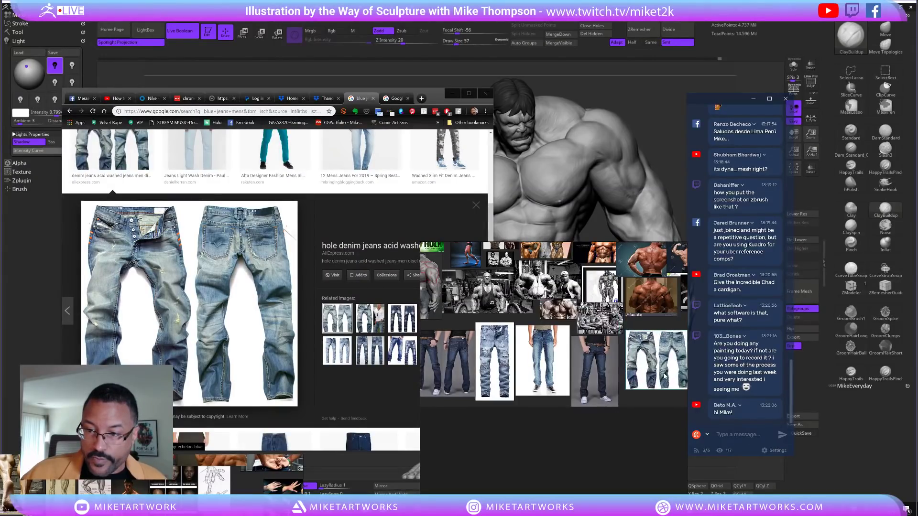
Find the Wrangler side-view jeans further down the image results and open the related Just Cavalli side stripe jeans
{"action": "scroll", "coordinate": [209, 304], "scroll_direction": "down", "scroll_amount": 1}
{"action": "scroll", "coordinate": [210, 304], "scroll_direction": "down", "scroll_amount": 10}
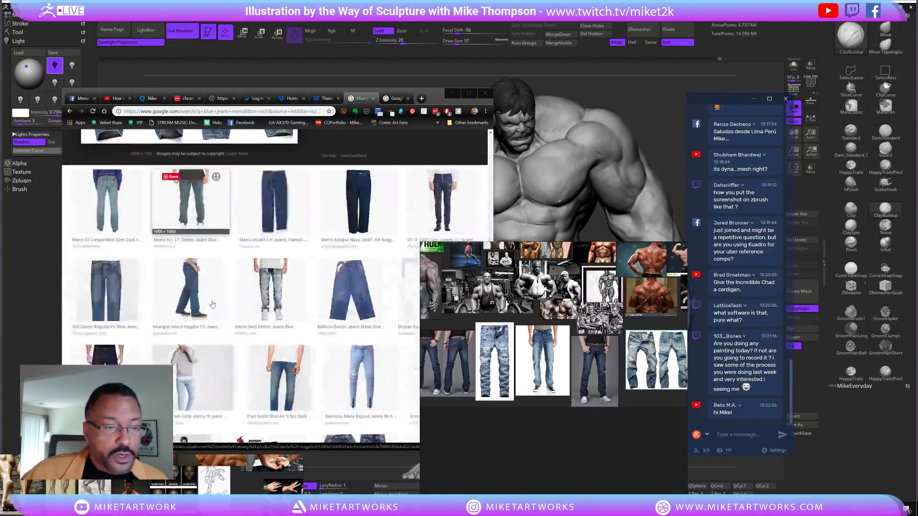
{"action": "left_click", "coordinate": [195, 236]}
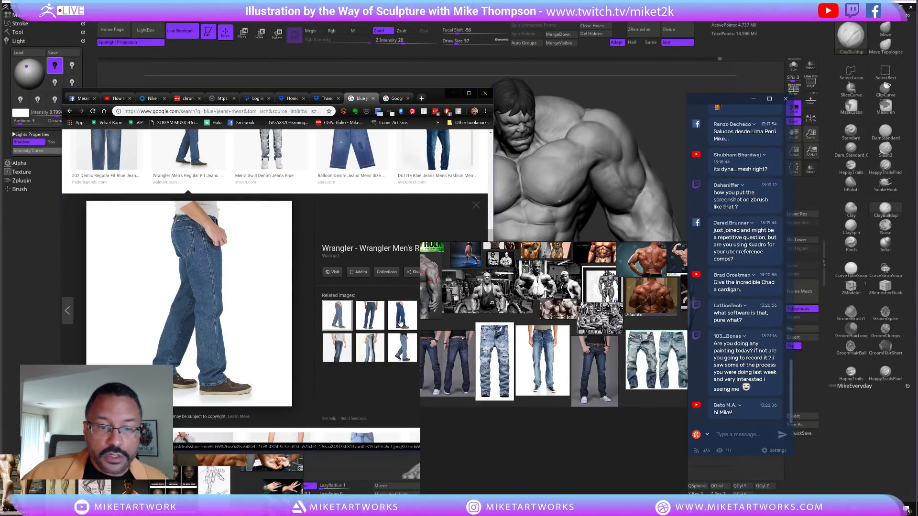
{"action": "left_click", "coordinate": [374, 354]}
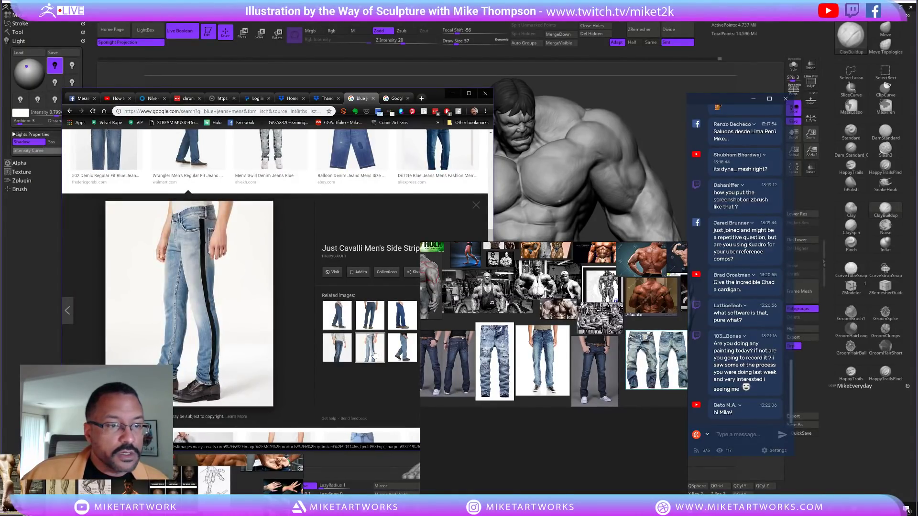
Make room on the reference board and add the Just Cavalli side stripe jeans image beside the IZOD jeans
{"action": "scroll", "coordinate": [278, 294], "scroll_direction": "up", "scroll_amount": 2}
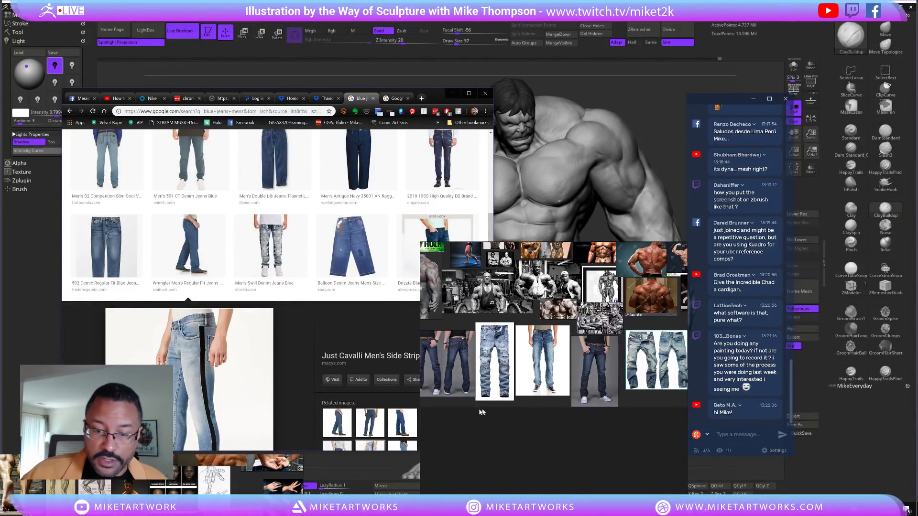
{"action": "middle_click_drag", "start_coordinate": [468, 391], "coordinate": [588, 388]}
{"action": "left_click_drag", "start_coordinate": [191, 372], "coordinate": [526, 362]}
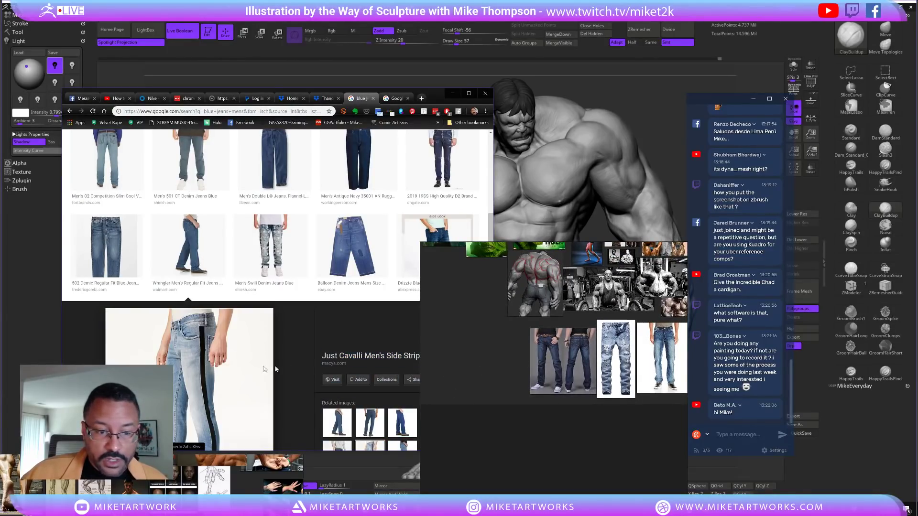
{"action": "left_click", "coordinate": [269, 384]}
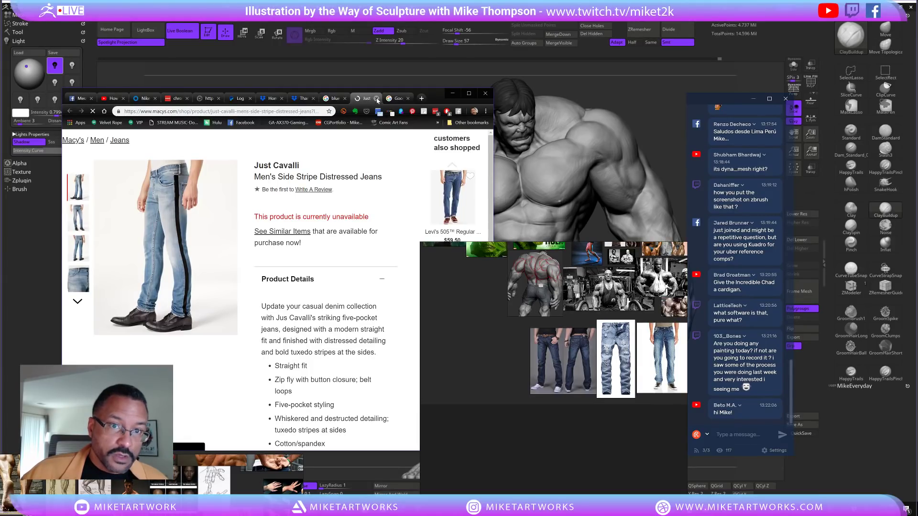
{"action": "left_click", "coordinate": [377, 99]}
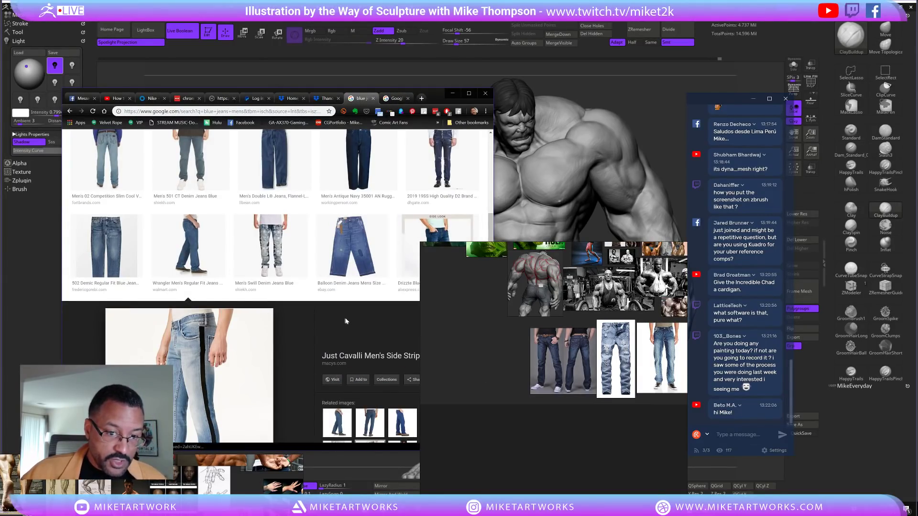
{"action": "left_click_drag", "start_coordinate": [192, 351], "coordinate": [498, 337]}
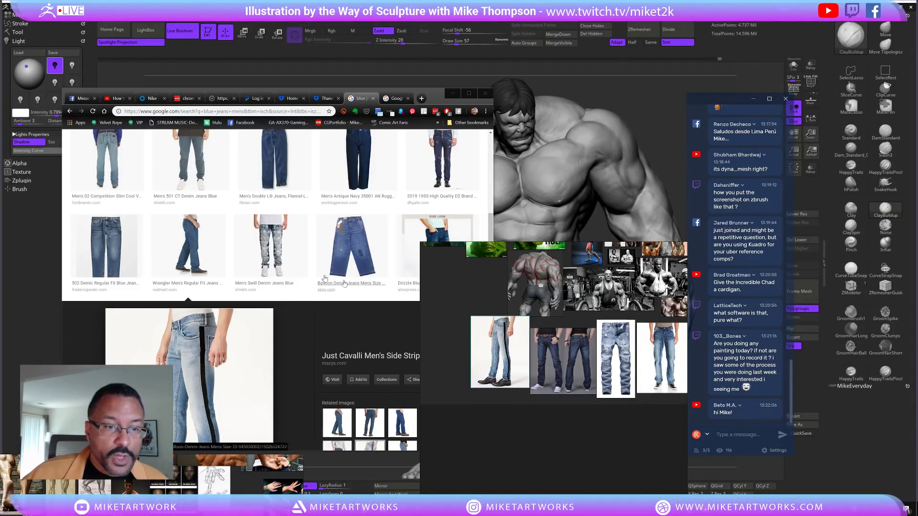
Look further down the image results and open the preview of the River Island skinny fit mid wash jeans
{"action": "scroll", "coordinate": [293, 266], "scroll_direction": "down", "scroll_amount": 3}
{"action": "scroll", "coordinate": [293, 266], "scroll_direction": "down", "scroll_amount": 10}
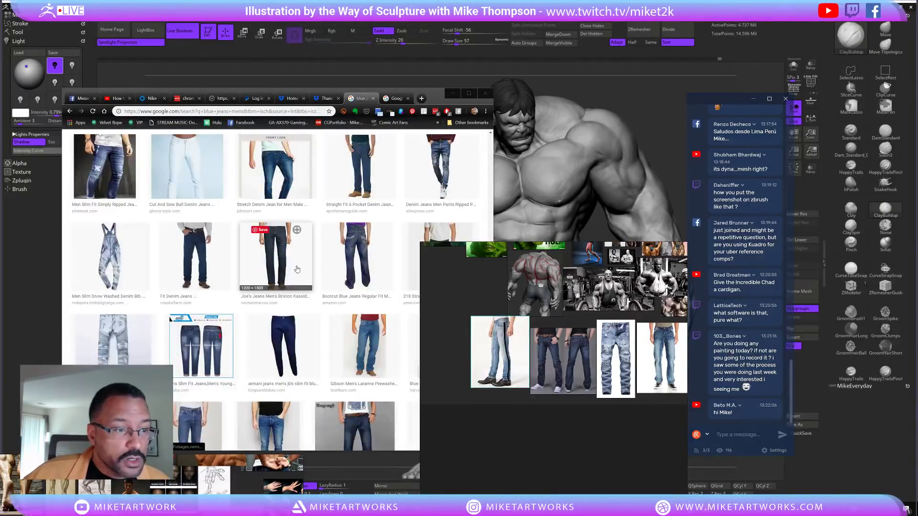
{"action": "scroll", "coordinate": [296, 267], "scroll_direction": "down", "scroll_amount": 3}
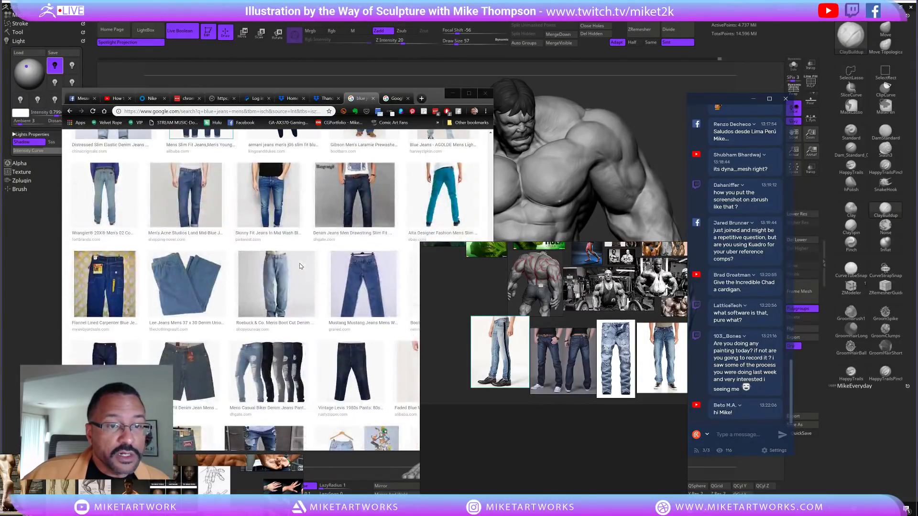
{"action": "left_click", "coordinate": [281, 210]}
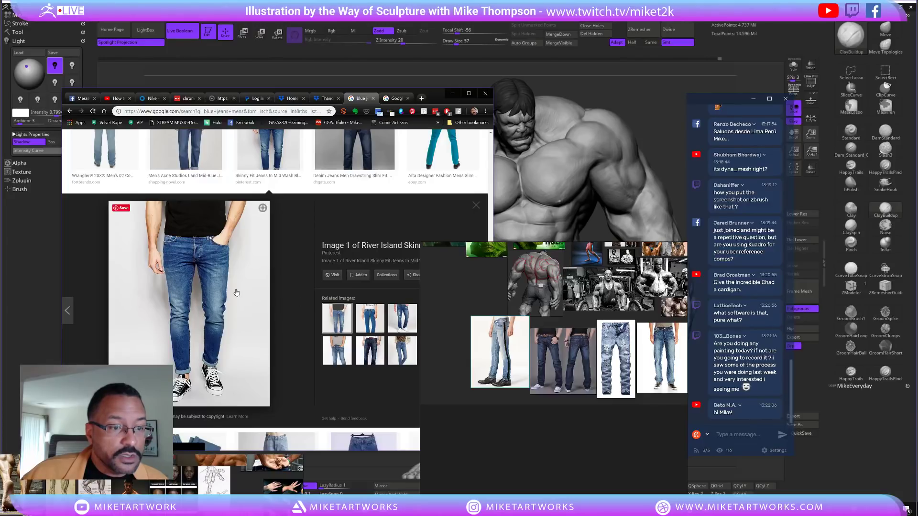
Browse more of the jeans results and open the preview of the destroyed frayed slim fit jeans
{"action": "scroll", "coordinate": [107, 343], "scroll_direction": "up", "scroll_amount": 5}
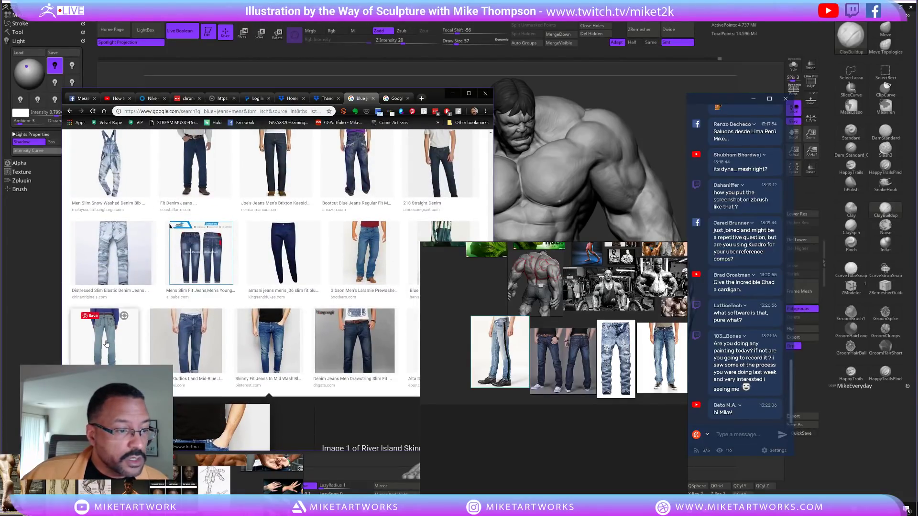
{"action": "scroll", "coordinate": [107, 343], "scroll_direction": "down", "scroll_amount": 10}
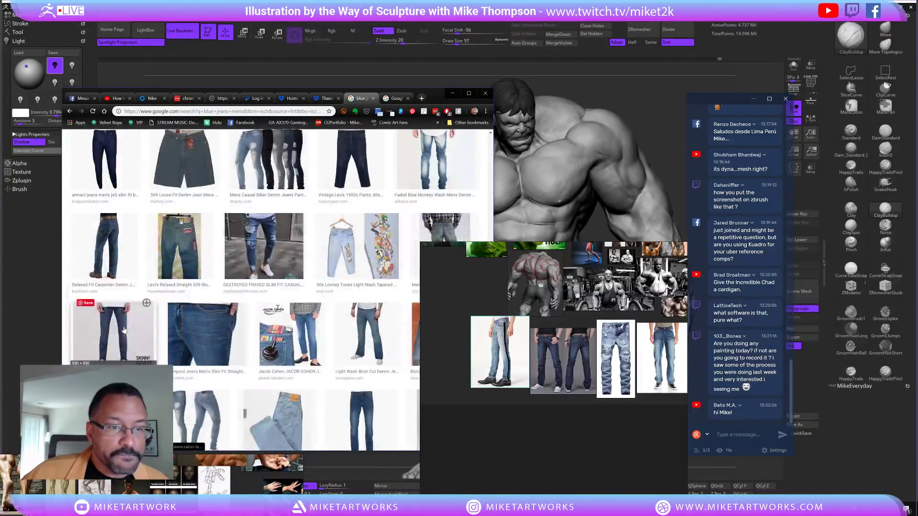
{"action": "scroll", "coordinate": [124, 330], "scroll_direction": "down", "scroll_amount": 3}
{"action": "scroll", "coordinate": [239, 196], "scroll_direction": "up", "scroll_amount": 2}
{"action": "left_click", "coordinate": [256, 180]}
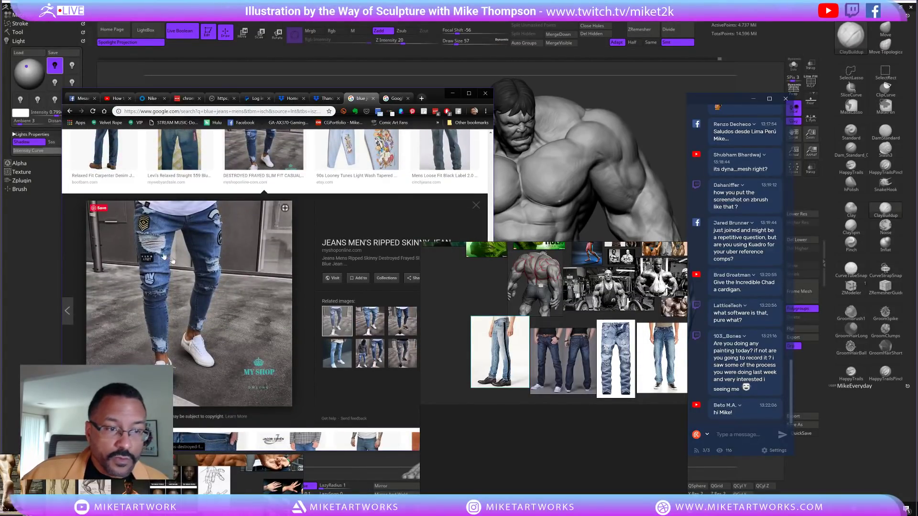
Add the men's ripped skinny jeans image to the reference board above the side stripe jeans
{"action": "left_click_drag", "start_coordinate": [184, 283], "coordinate": [282, 241]}
{"action": "left_click", "coordinate": [283, 241]}
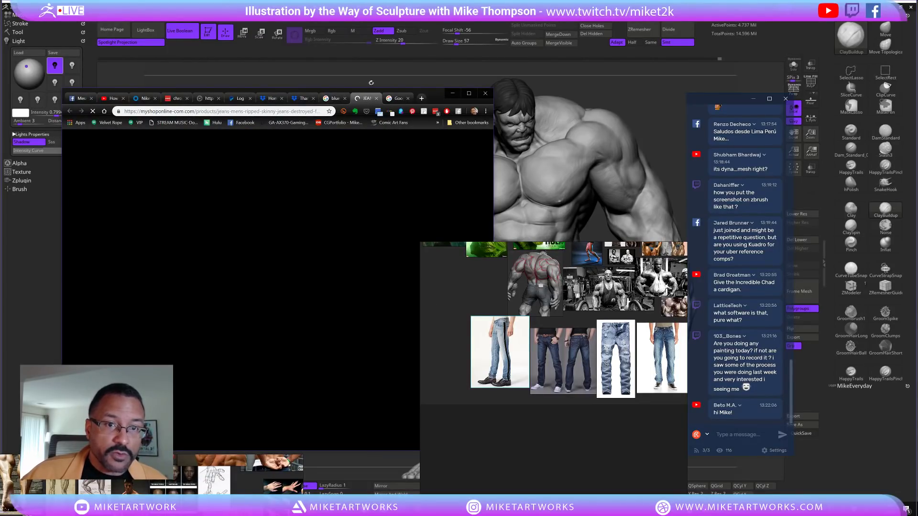
{"action": "left_click", "coordinate": [377, 99]}
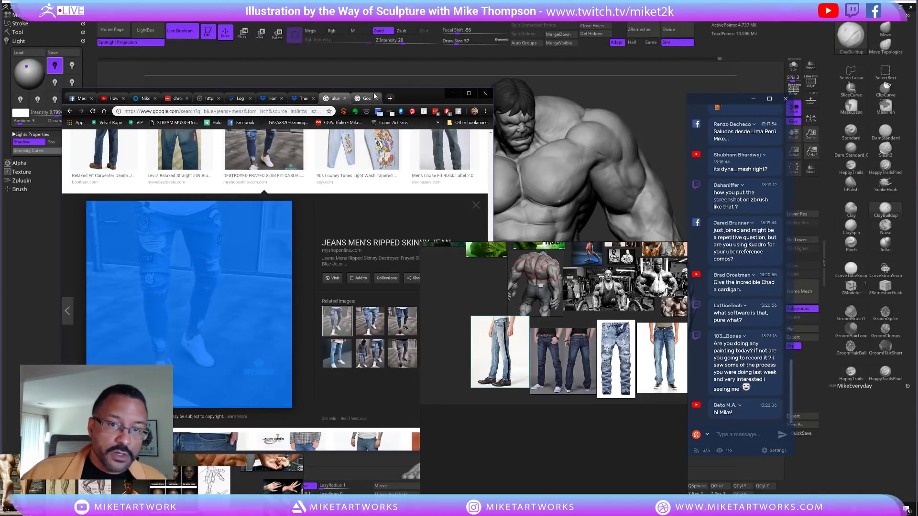
{"action": "left_click", "coordinate": [328, 233]}
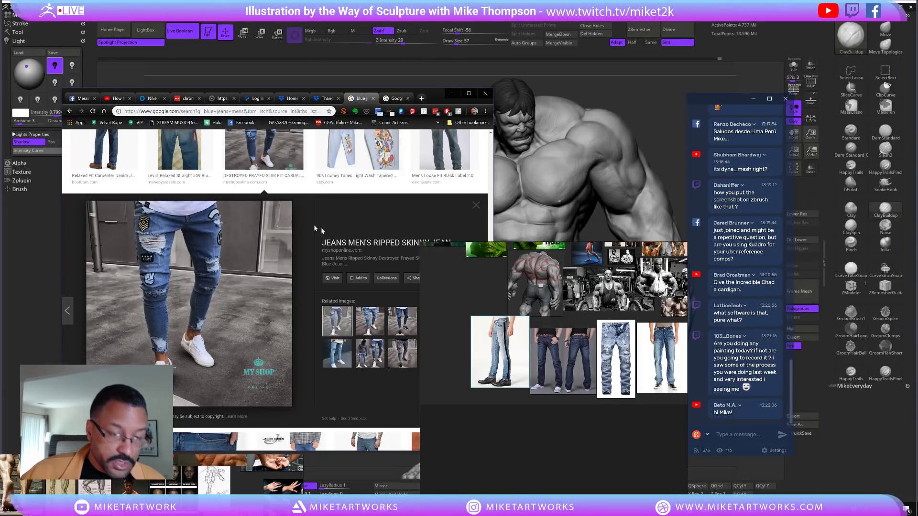
{"action": "left_click_drag", "start_coordinate": [210, 247], "coordinate": [486, 315]}
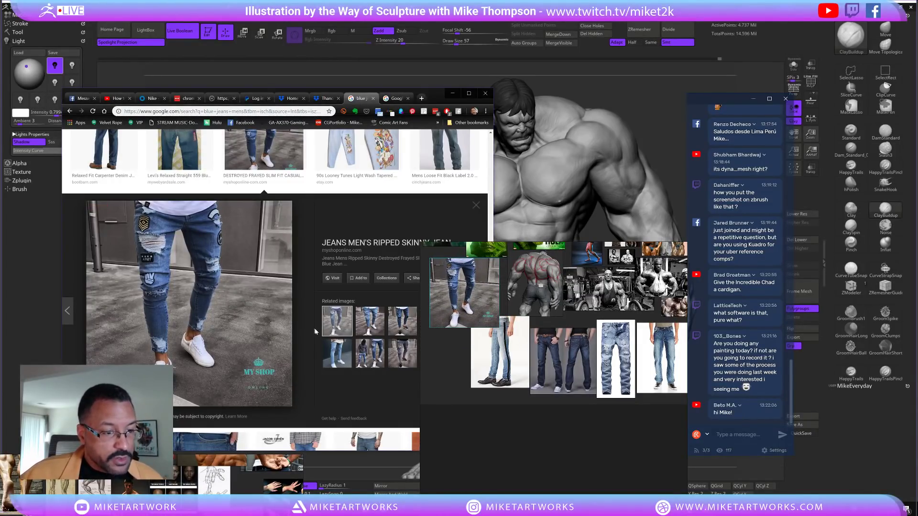
Minimize the browser window to get back to the Hulk sculpture in ZBrush
{"action": "right_click", "coordinate": [314, 329]}
{"action": "left_click", "coordinate": [444, 93]}
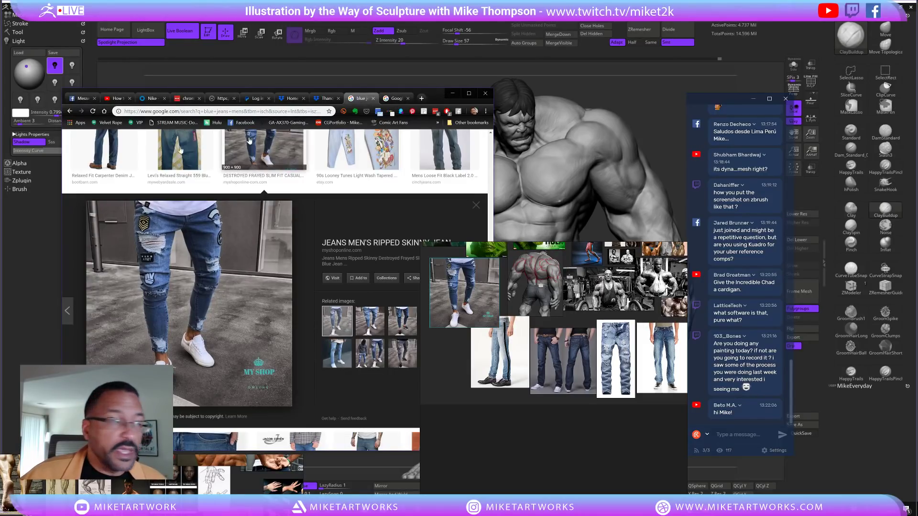
{"action": "right_click", "coordinate": [358, 140]}
{"action": "left_click", "coordinate": [439, 89]}
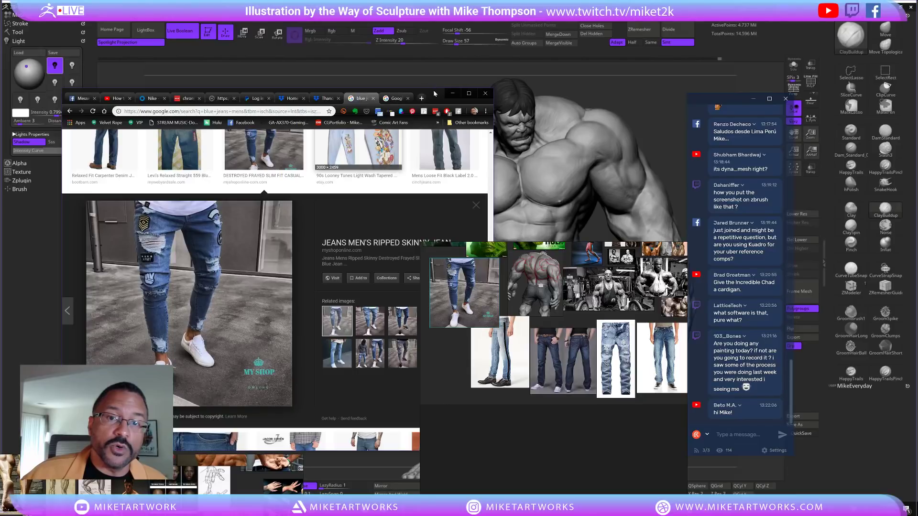
{"action": "left_click", "coordinate": [452, 93]}
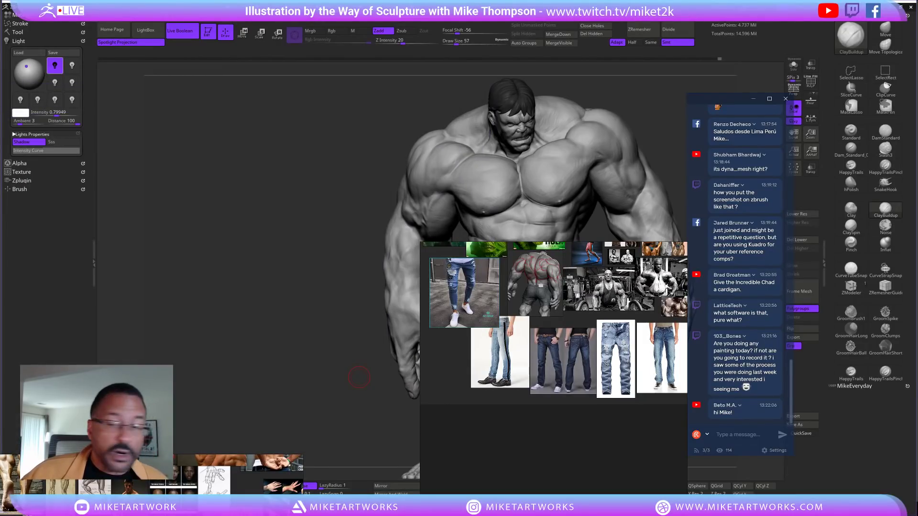
Place the reference board beside the full Hulk model and enlarge the dark blue jeans with the brown belt
{"action": "right_click", "coordinate": [458, 347]}
{"action": "mouse_move", "coordinate": [476, 451]}
{"action": "left_click", "coordinate": [536, 450]}
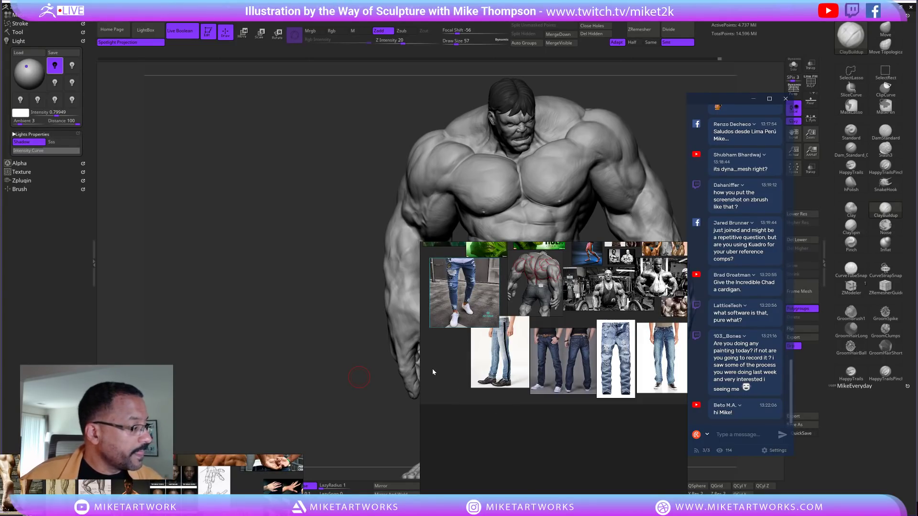
{"action": "mouse_move", "coordinate": [593, 343]}
{"action": "left_mouse_down"}
{"action": "mouse_move", "coordinate": [264, 282]}
{"action": "mouse_move", "coordinate": [265, 223]}
{"action": "left_mouse_up"}
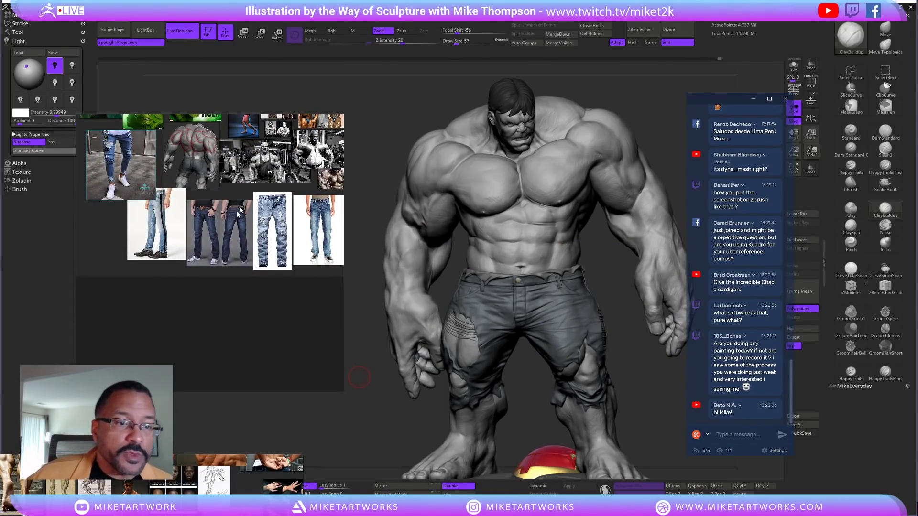
{"action": "scroll", "coordinate": [223, 237], "scroll_direction": "up", "scroll_amount": 8}
{"action": "middle_click_drag", "start_coordinate": [294, 314], "coordinate": [318, 342]}
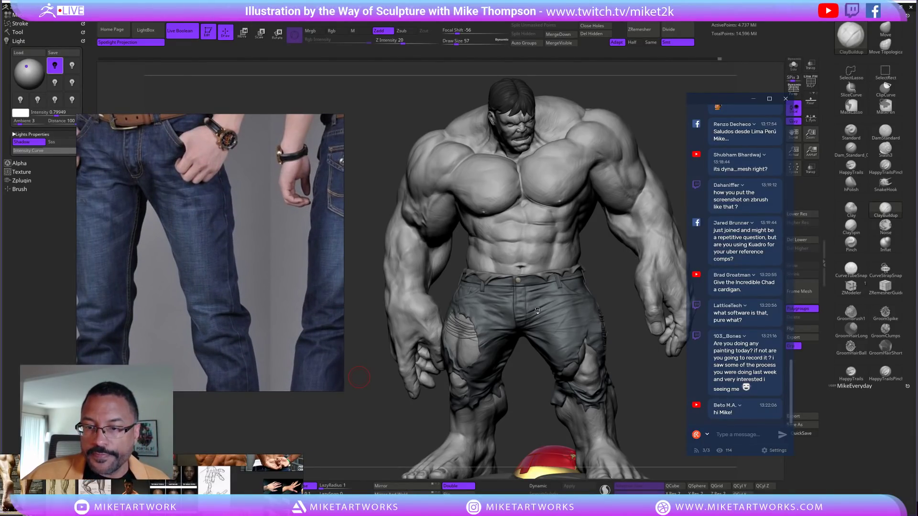
Isolate the Hulk's body to examine it from the side without the jeans, and bring the other subtools back
{"action": "mouse_move", "coordinate": [359, 377]}
{"action": "left_mouse_down"}
{"action": "mouse_move", "coordinate": [787, 67]}
{"action": "mouse_move", "coordinate": [744, 142]}
{"action": "left_mouse_up"}
{"action": "mouse_move", "coordinate": [589, 286]}
{"action": "left_mouse_down"}
{"action": "mouse_move", "coordinate": [580, 293]}
{"action": "mouse_move", "coordinate": [660, 375]}
{"action": "left_mouse_up"}
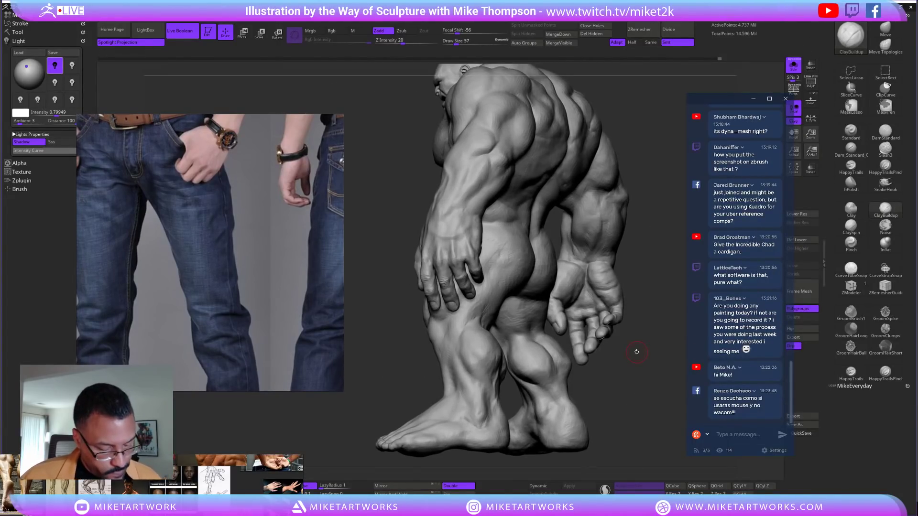
{"action": "key", "text": "n"}
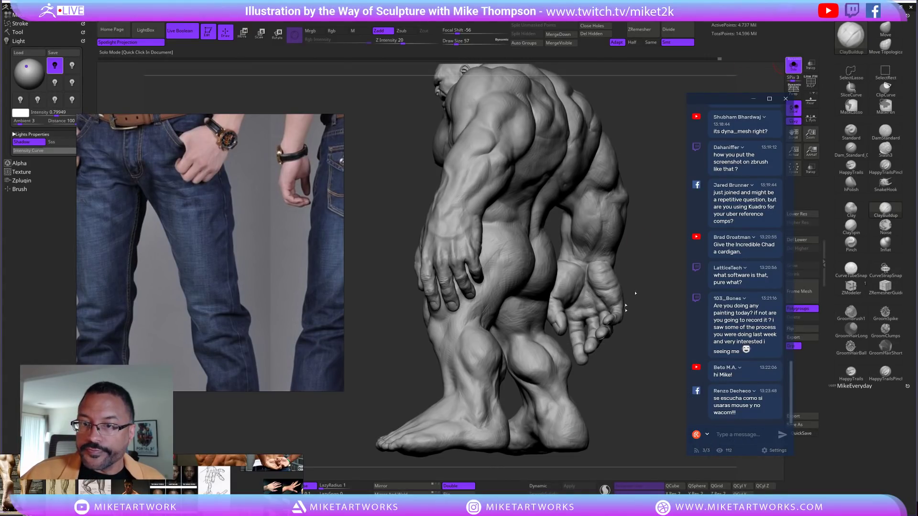
{"action": "left_click", "coordinate": [641, 386]}
Select the Jeans_2 subtool from behind, inspect it in Solo mode, and show the whole model again
{"action": "left_click_drag", "start_coordinate": [615, 389], "coordinate": [468, 284]}
{"action": "left_click", "coordinate": [491, 278], "text": "alt"}
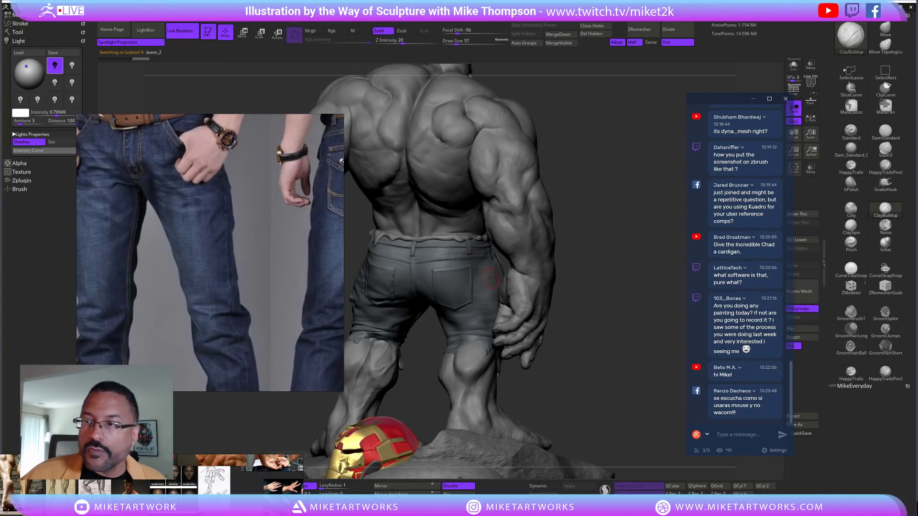
{"action": "key", "text": "alt+s"}
{"action": "mouse_move", "coordinate": [604, 277]}
{"action": "left_mouse_down", "text": "alt"}
{"action": "mouse_move", "coordinate": [629, 312]}
{"action": "mouse_move", "coordinate": [605, 272]}
{"action": "left_mouse_up", "text": "alt"}
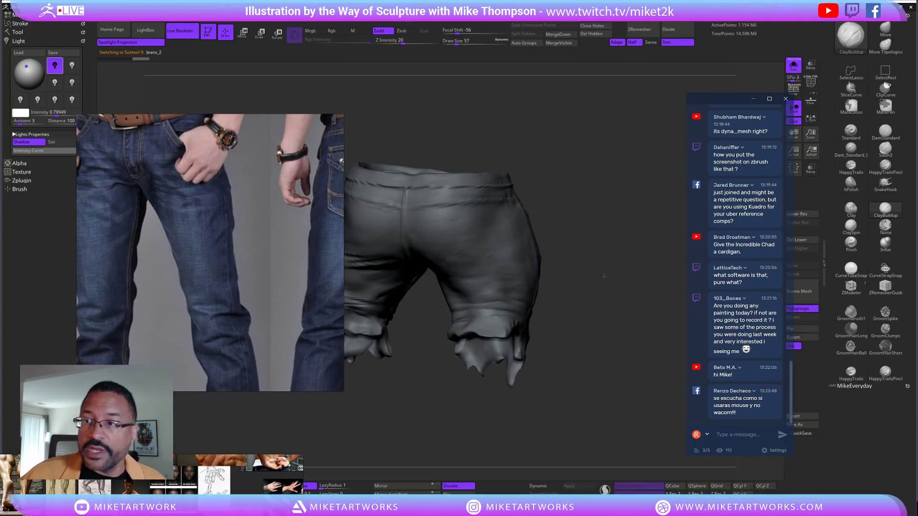
{"action": "left_click", "coordinate": [793, 65]}
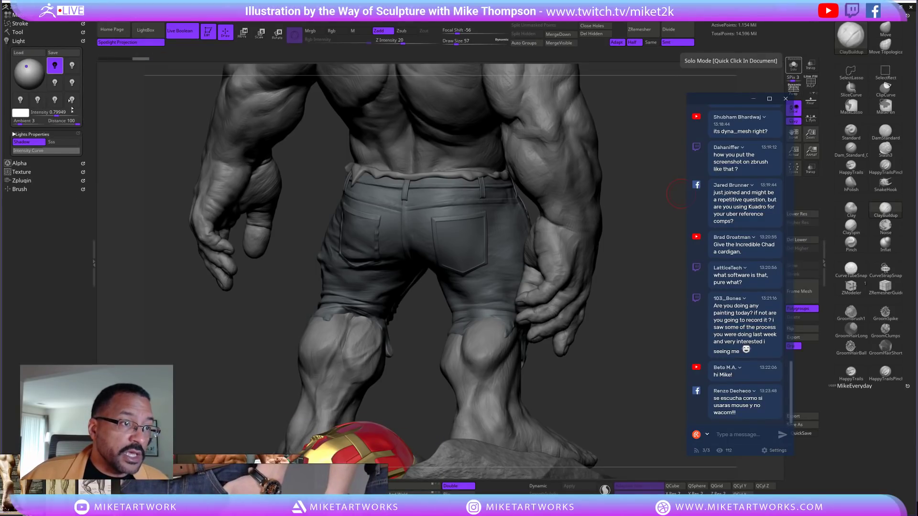
Expand the folder containing Jeans_2 in the subtool list and view the torn jeans standing beside the Hulk
{"action": "left_click", "coordinate": [18, 32]}
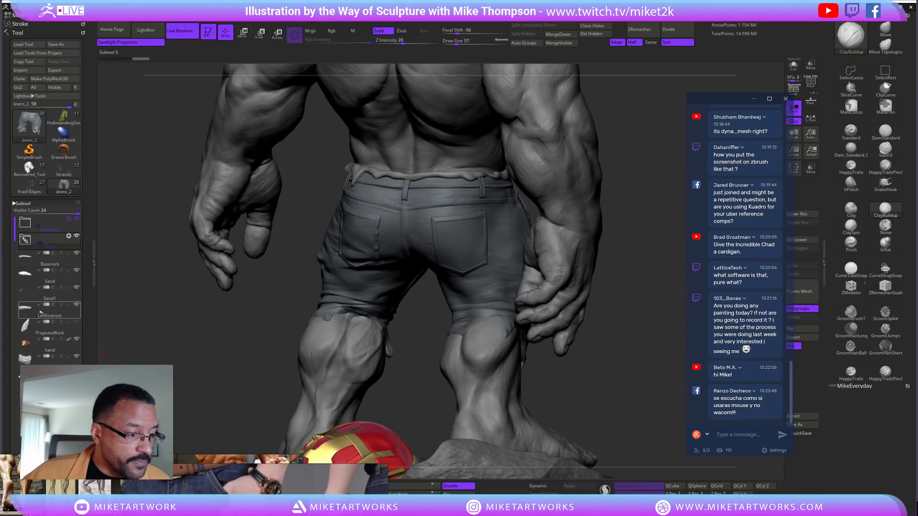
{"action": "left_click", "coordinate": [23, 240]}
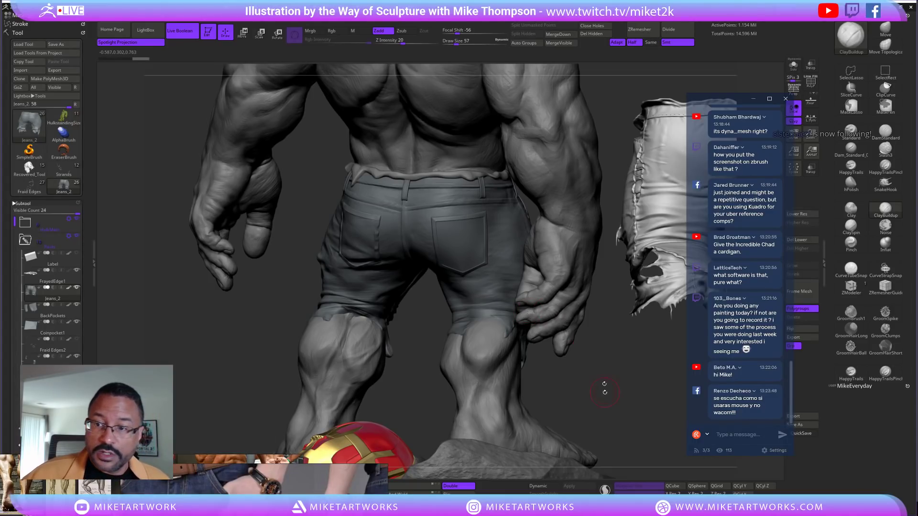
{"action": "mouse_move", "coordinate": [605, 359]}
{"action": "left_mouse_down", "text": "alt"}
{"action": "mouse_move", "coordinate": [638, 366]}
{"action": "mouse_move", "coordinate": [466, 375]}
{"action": "left_mouse_up", "text": "alt"}
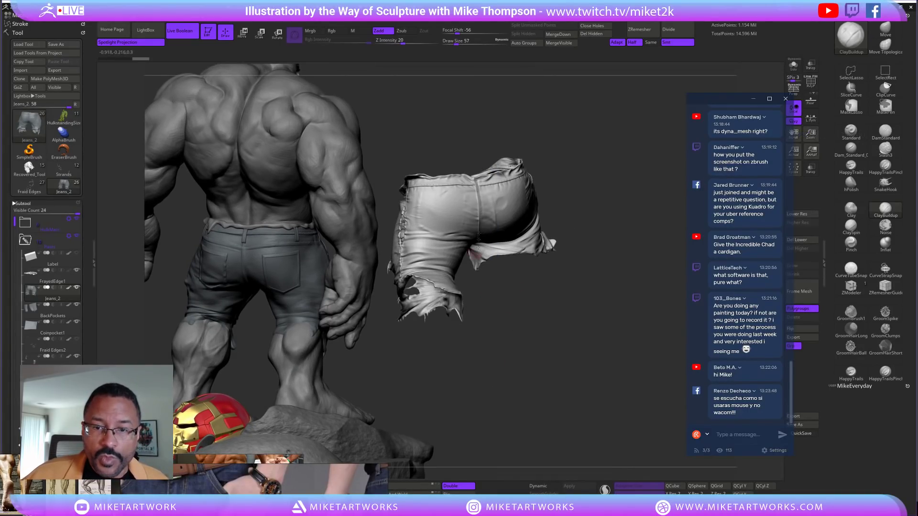
Select the PantsRef subtool, inspect it from front and back in Solo mode, and show the whole model again
{"action": "left_click", "coordinate": [481, 202], "text": "alt"}
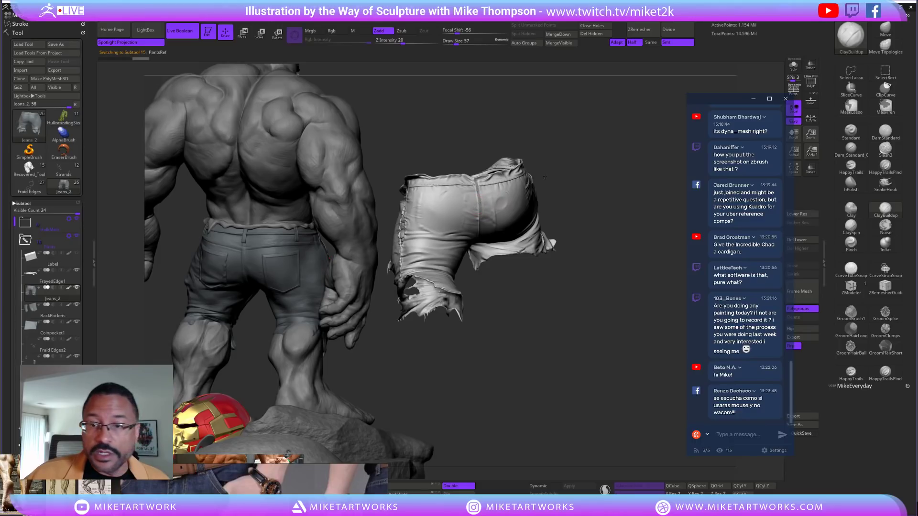
{"action": "left_click", "coordinate": [793, 65]}
{"action": "mouse_move", "coordinate": [606, 349]}
{"action": "left_mouse_down"}
{"action": "mouse_move", "coordinate": [471, 365]}
{"action": "mouse_move", "coordinate": [497, 334]}
{"action": "mouse_move", "coordinate": [550, 308]}
{"action": "mouse_move", "coordinate": [545, 247]}
{"action": "mouse_move", "coordinate": [626, 229]}
{"action": "mouse_move", "coordinate": [616, 302]}
{"action": "left_mouse_up"}
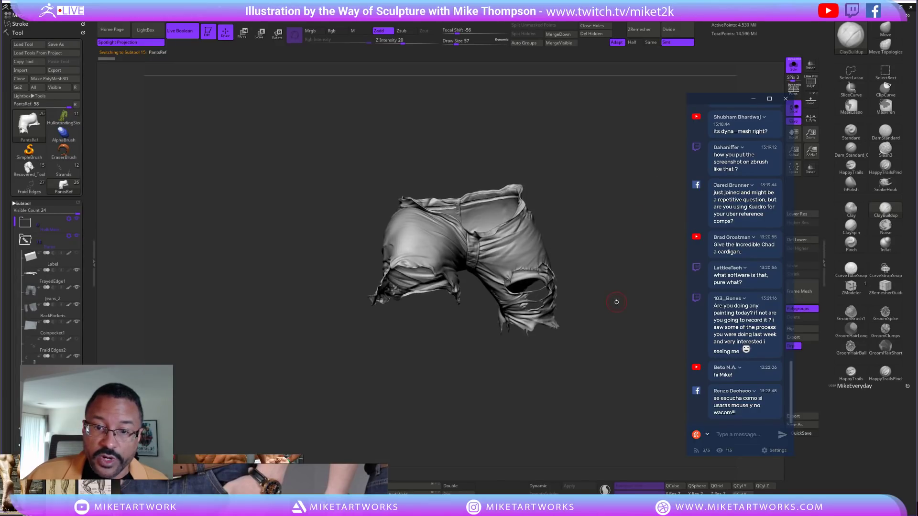
{"action": "left_click_drag", "start_coordinate": [512, 389], "coordinate": [660, 368]}
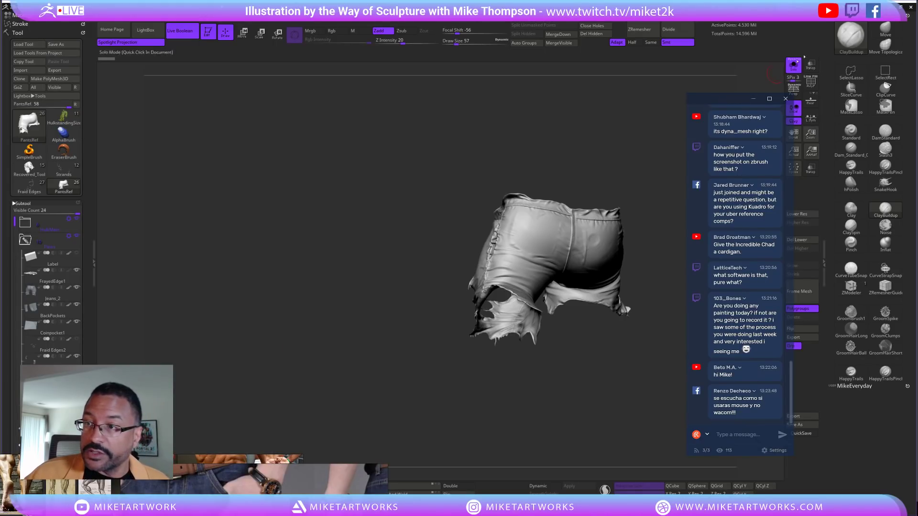
{"action": "left_click", "coordinate": [794, 65]}
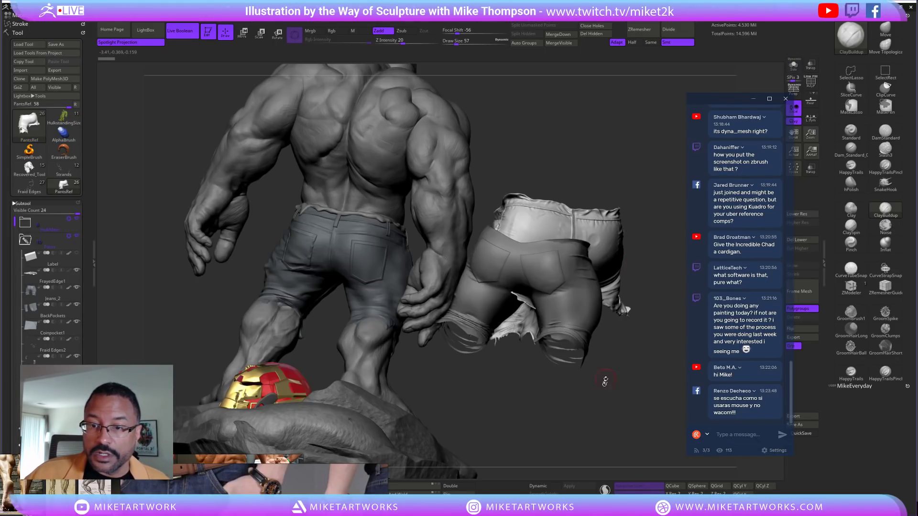
Select the MDPants subtool beside the Hulk and examine it up close from behind
{"action": "left_click_drag", "start_coordinate": [606, 396], "coordinate": [577, 394]}
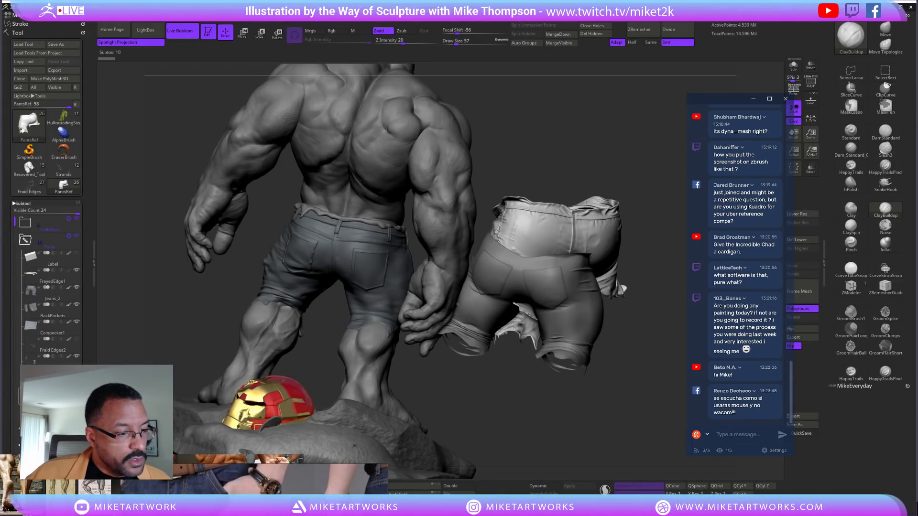
{"action": "left_click", "coordinate": [566, 306], "text": "alt"}
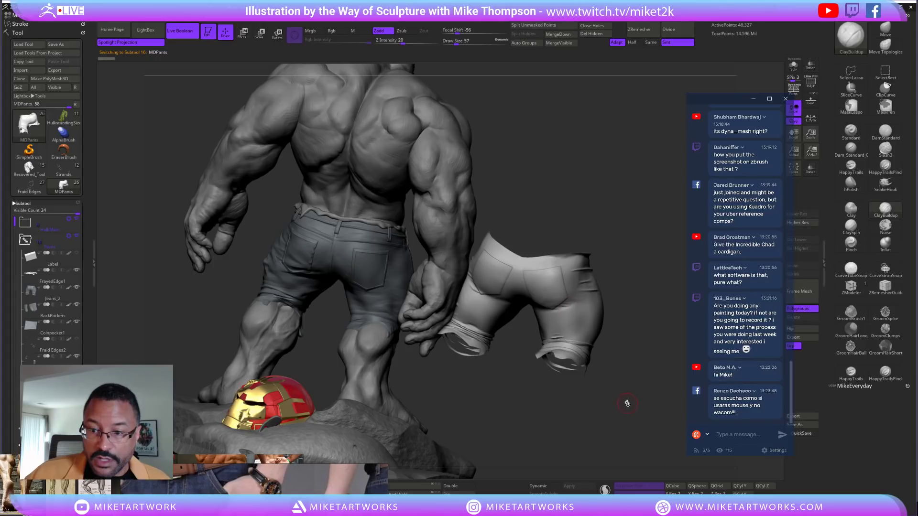
{"action": "mouse_move", "coordinate": [630, 409]}
{"action": "left_mouse_down"}
{"action": "mouse_move", "coordinate": [633, 429]}
{"action": "mouse_move", "coordinate": [628, 424]}
{"action": "left_mouse_up"}
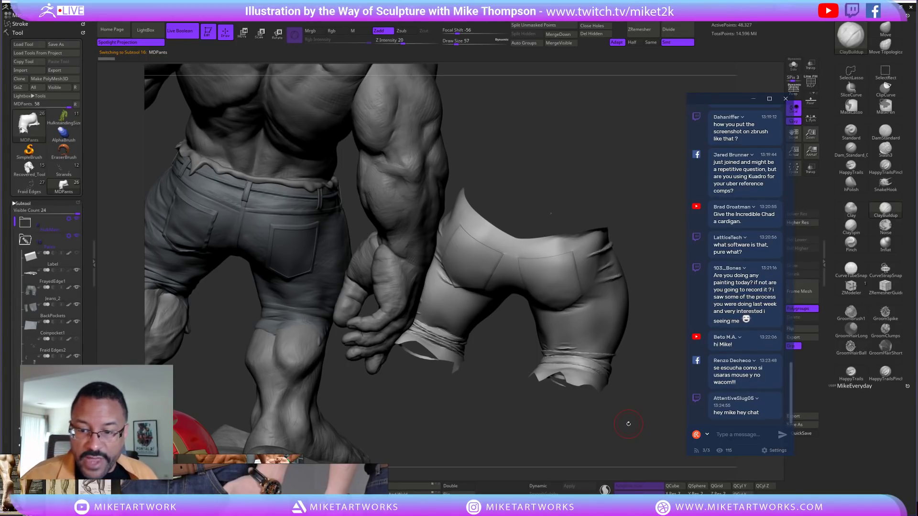
{"action": "left_click_drag", "start_coordinate": [630, 392], "coordinate": [628, 392]}
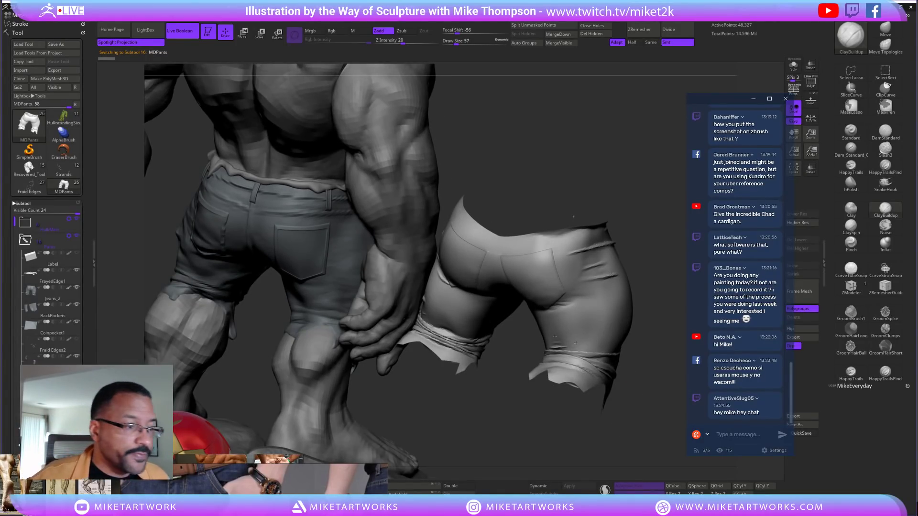
Hide the Hulk's body folder and view the torn jeans and MDPants side by side from behind
{"action": "left_click_drag", "start_coordinate": [78, 284], "coordinate": [81, 270]}
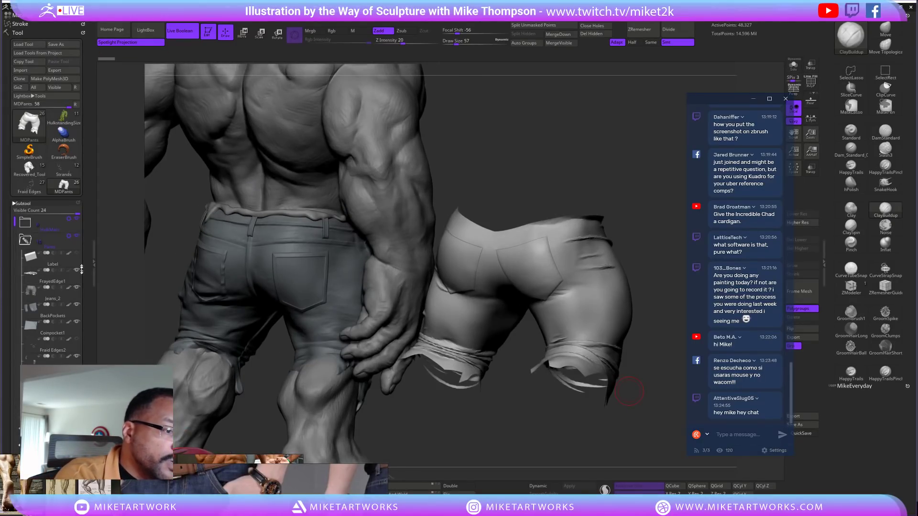
{"action": "left_click", "coordinate": [77, 220]}
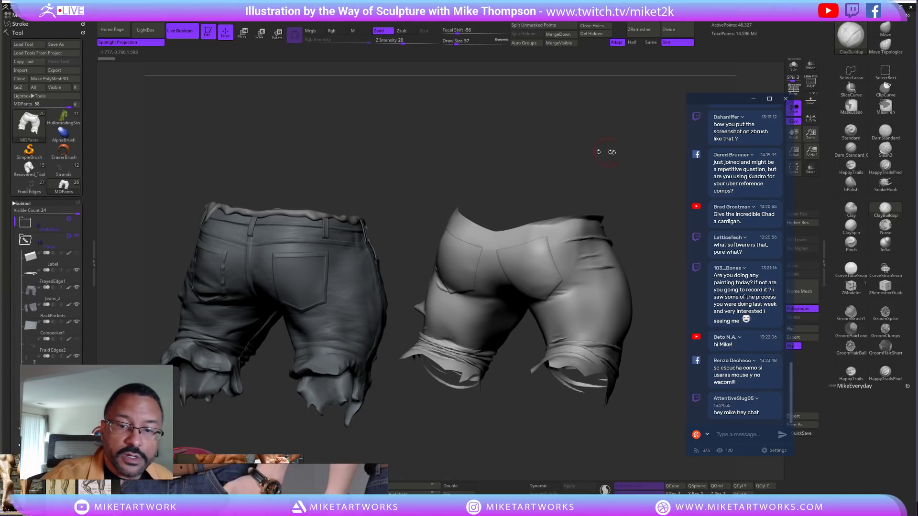
{"action": "left_click_drag", "start_coordinate": [603, 363], "coordinate": [550, 418]}
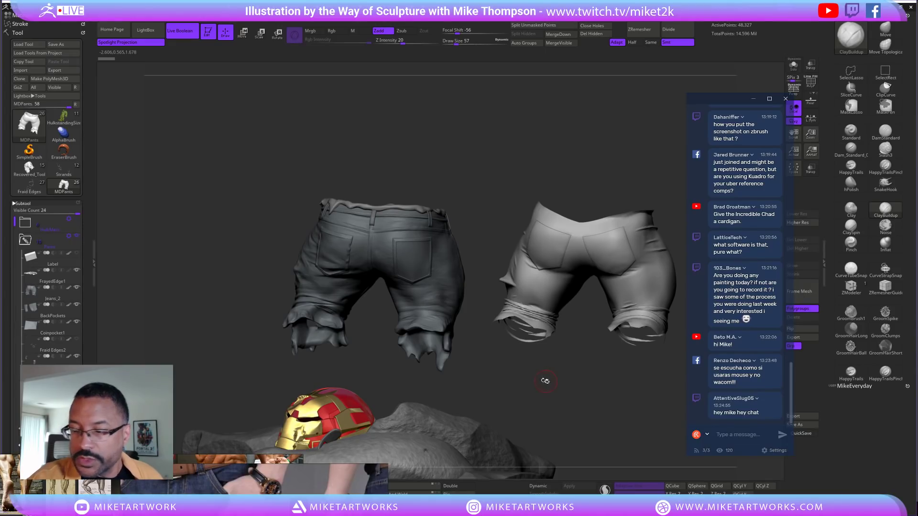
{"action": "left_click_drag", "start_coordinate": [549, 390], "coordinate": [562, 369]}
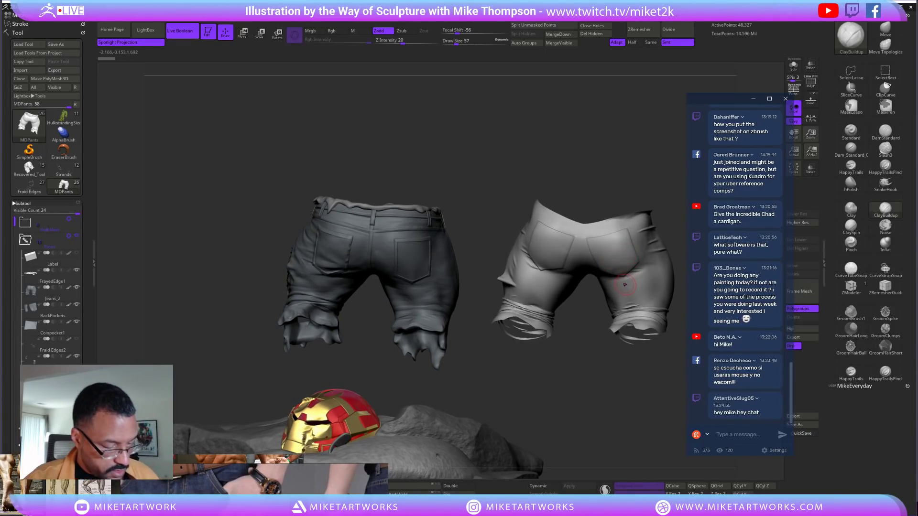
Move MDPants to the opposite side of the torn jeans with the Transpose gizmo and frame both pairs
{"action": "key", "text": "w"}
{"action": "left_click", "coordinate": [379, 237]}
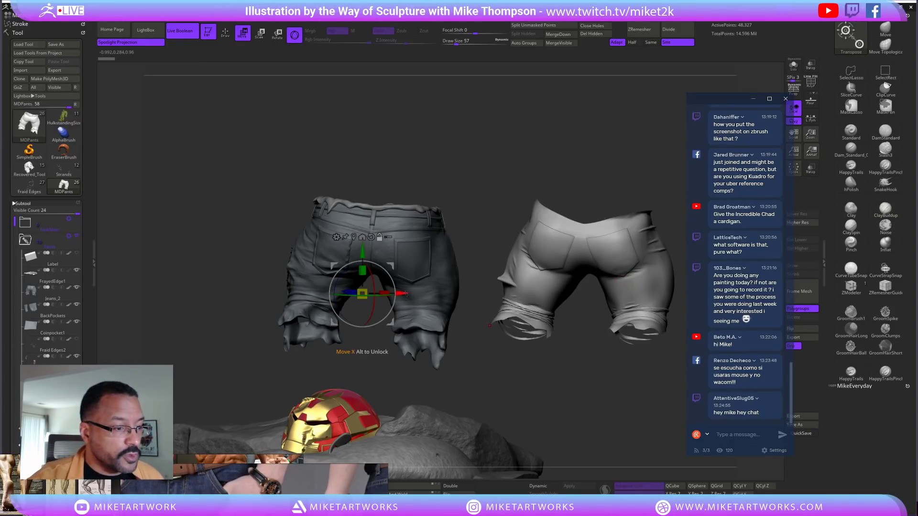
{"action": "left_click", "coordinate": [354, 237]}
{"action": "left_click_drag", "start_coordinate": [574, 291], "coordinate": [146, 298]}
{"action": "key", "text": "space"}
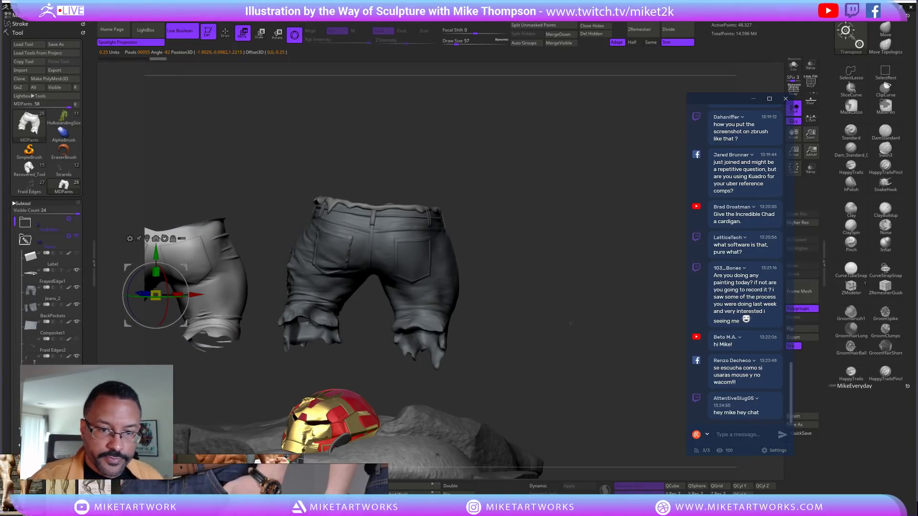
{"action": "left_click_drag", "start_coordinate": [638, 306], "coordinate": [674, 297], "text": "alt"}
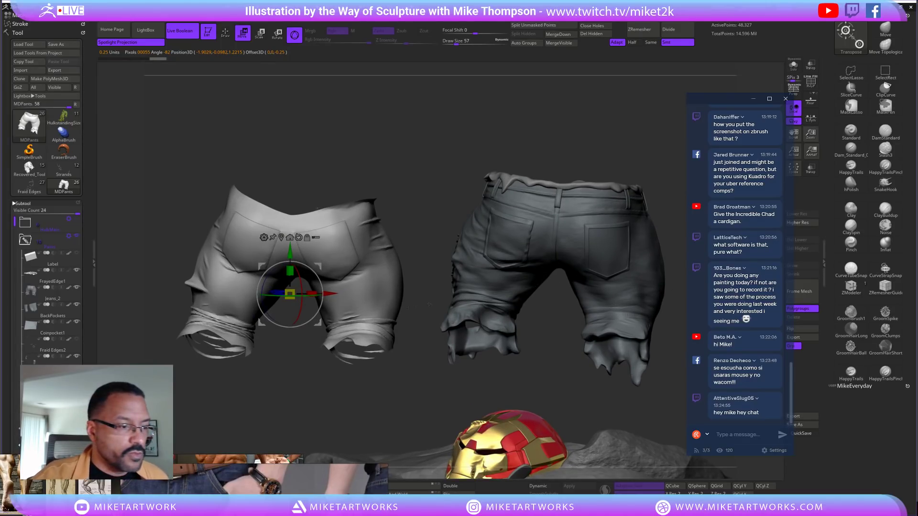
Collapse the jeans folder and gather Baserock and the other base subtools in a new folder, moving Sand1 further down the list
{"action": "left_click", "coordinate": [32, 240]}
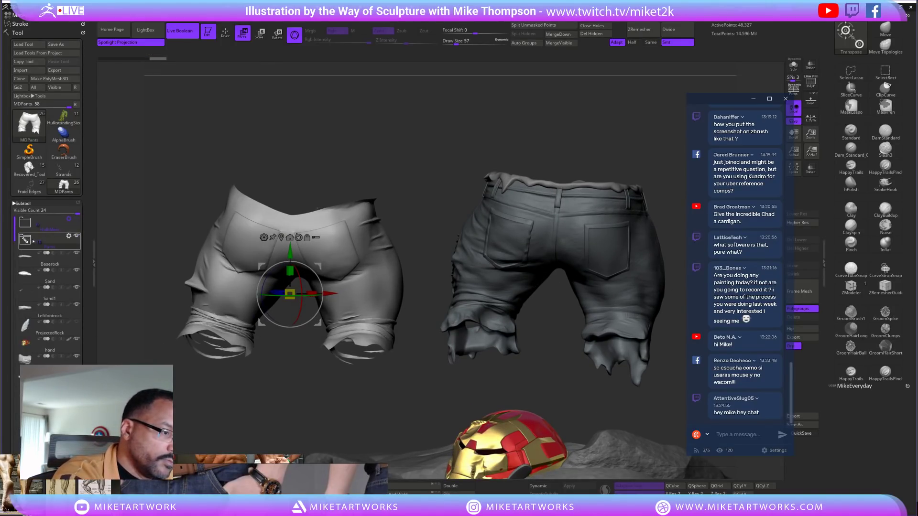
{"action": "left_click", "coordinate": [63, 261]}
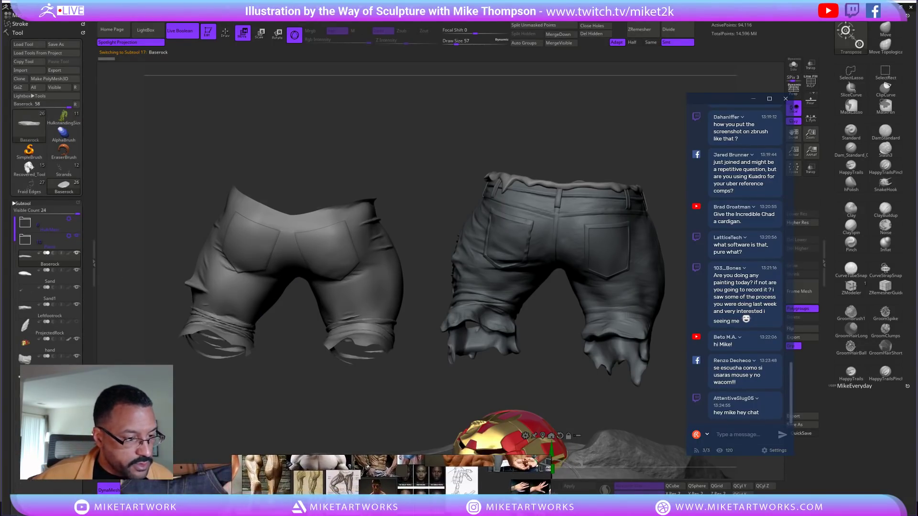
{"action": "scroll", "coordinate": [48, 215], "scroll_direction": "down", "scroll_amount": 5}
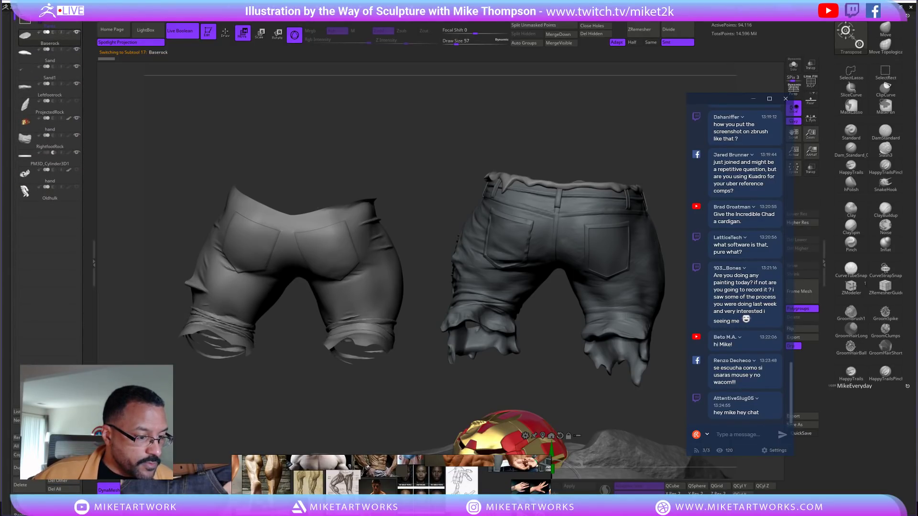
{"action": "scroll", "coordinate": [48, 120], "scroll_direction": "down", "scroll_amount": 1}
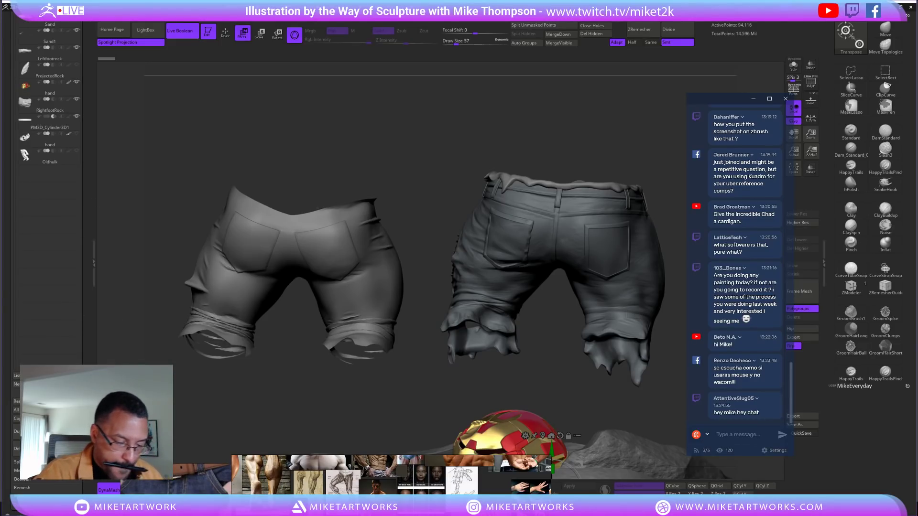
{"action": "scroll", "coordinate": [90, 128], "scroll_direction": "up", "scroll_amount": 1}
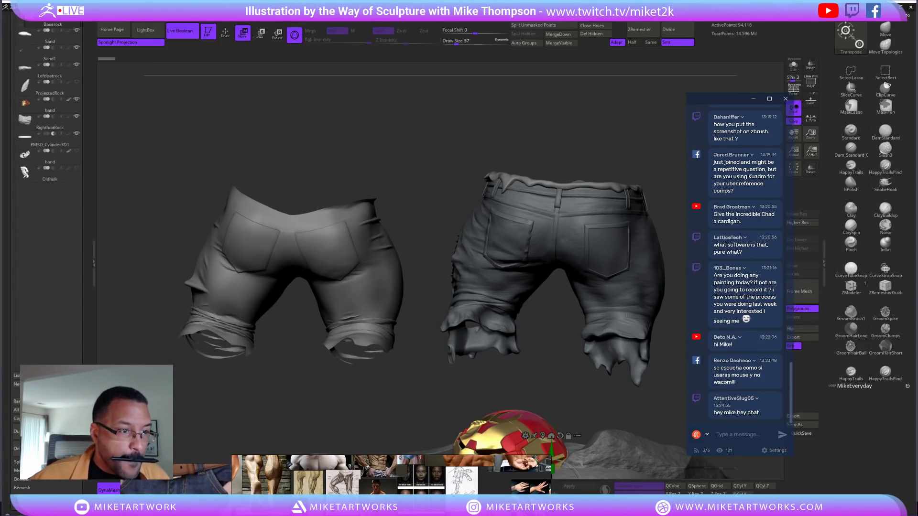
{"action": "scroll", "coordinate": [90, 128], "scroll_direction": "up", "scroll_amount": 7}
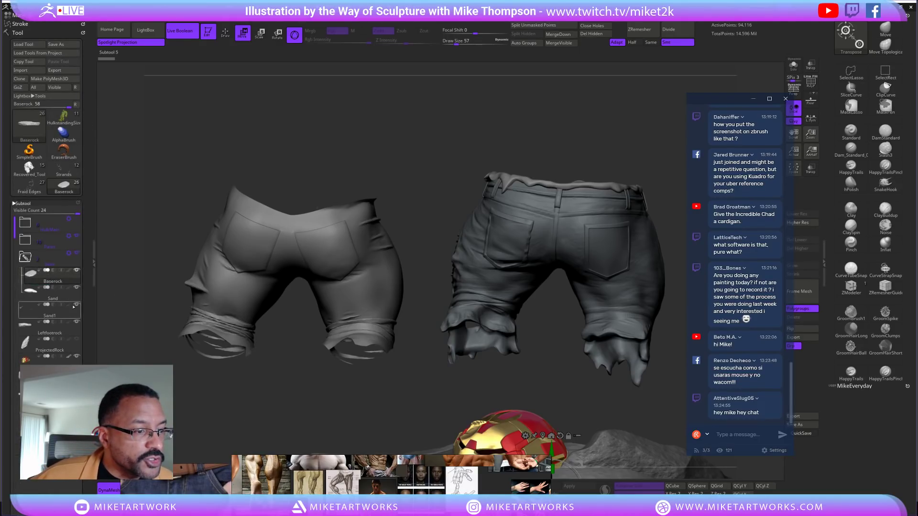
{"action": "left_click_drag", "start_coordinate": [58, 332], "coordinate": [58, 316]}
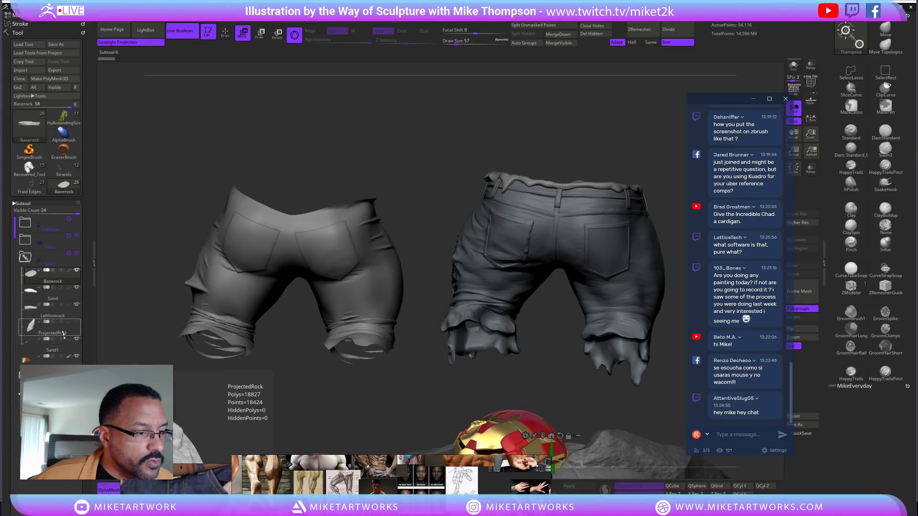
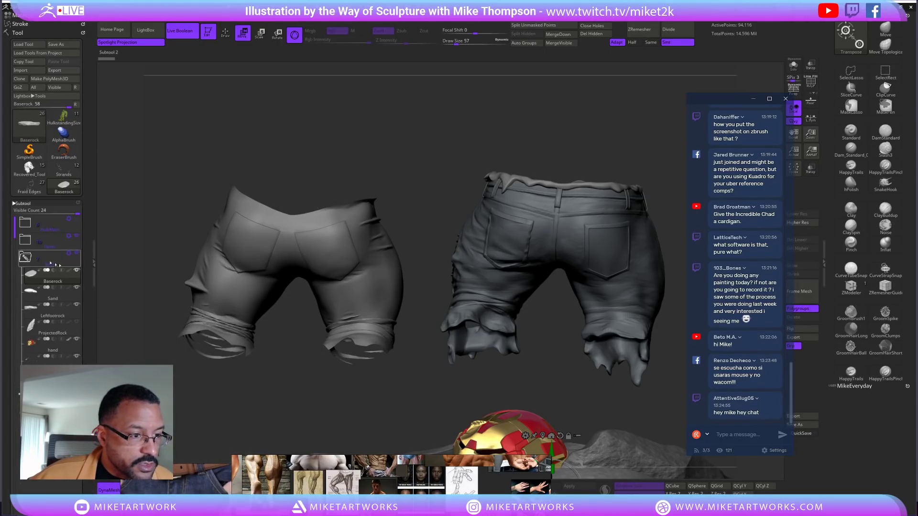
Hide the folder with the base rocks and helmet, and return to Draw mode with both pairs of pants in view
{"action": "left_click", "coordinate": [76, 254]}
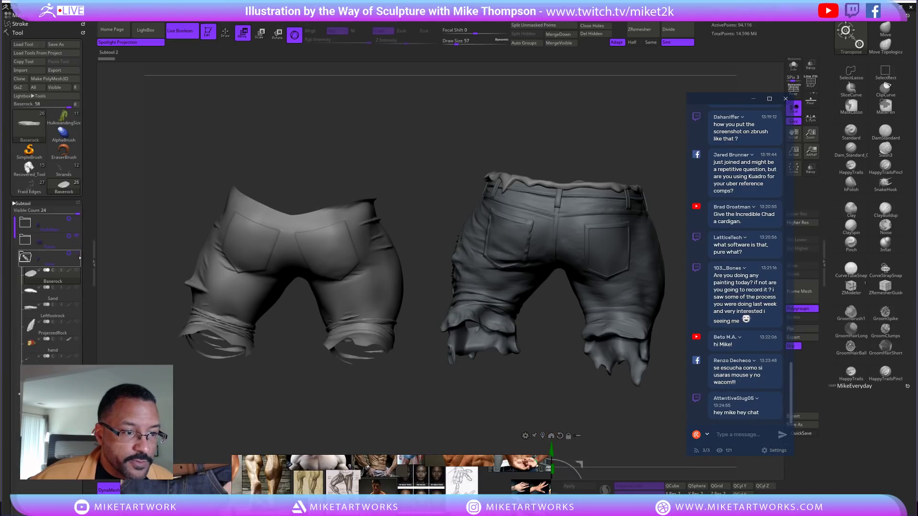
{"action": "left_click_drag", "start_coordinate": [429, 408], "coordinate": [446, 374], "text": "alt"}
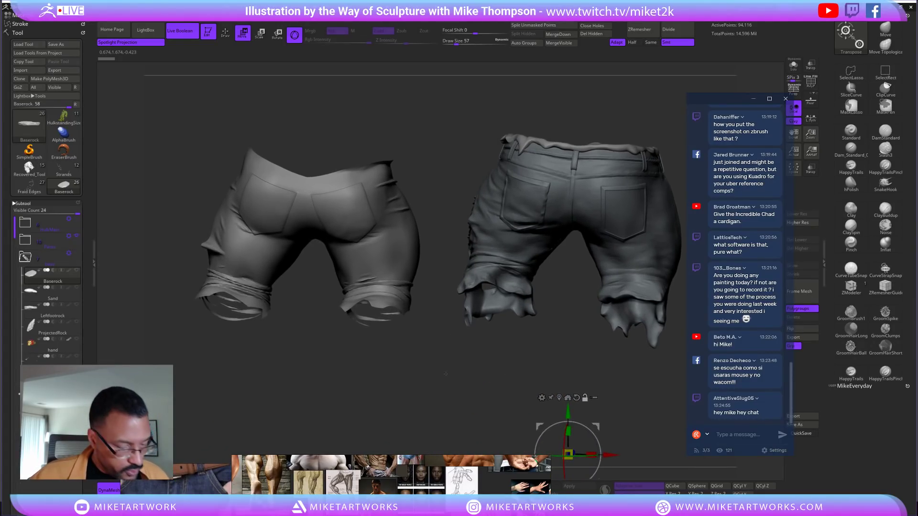
{"action": "key", "text": "q"}
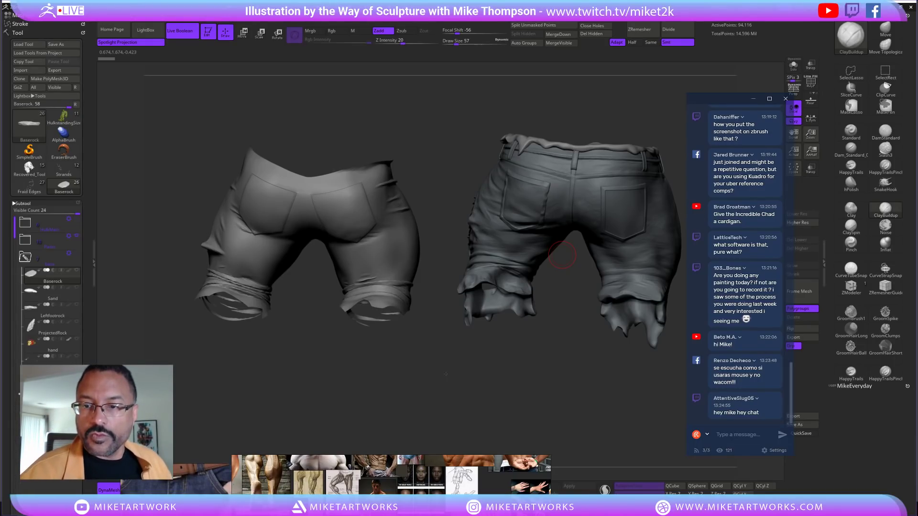
Open the light settings, shift the light direction slightly, and check the shading on the back of the torn jeans
{"action": "left_click", "coordinate": [20, 24]}
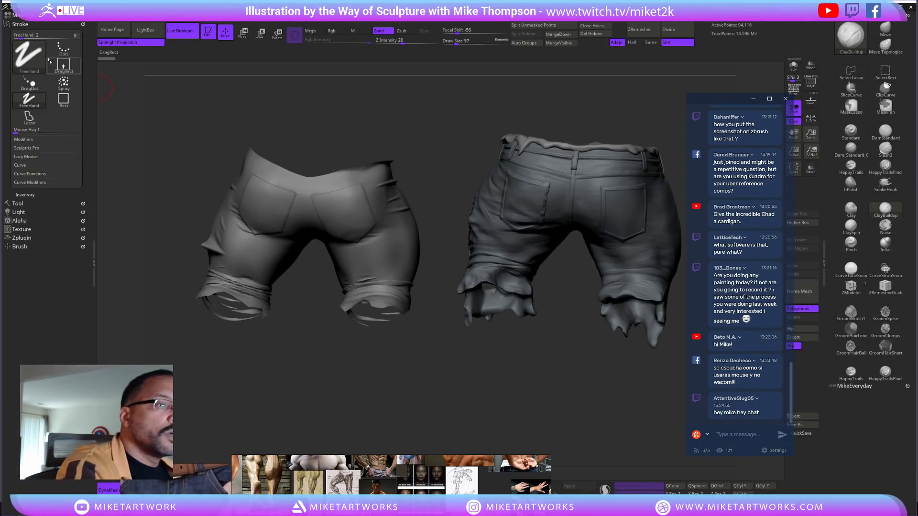
{"action": "left_click", "coordinate": [19, 211]}
{"action": "left_click_drag", "start_coordinate": [26, 66], "coordinate": [30, 67]}
{"action": "left_click_drag", "start_coordinate": [575, 373], "coordinate": [508, 413], "text": "alt"}
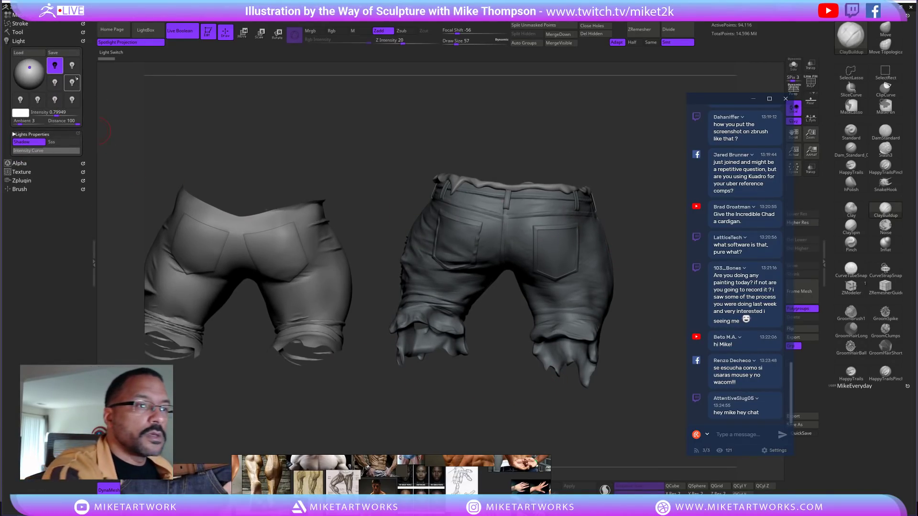
{"action": "left_click_drag", "start_coordinate": [634, 225], "coordinate": [640, 234], "text": "alt"}
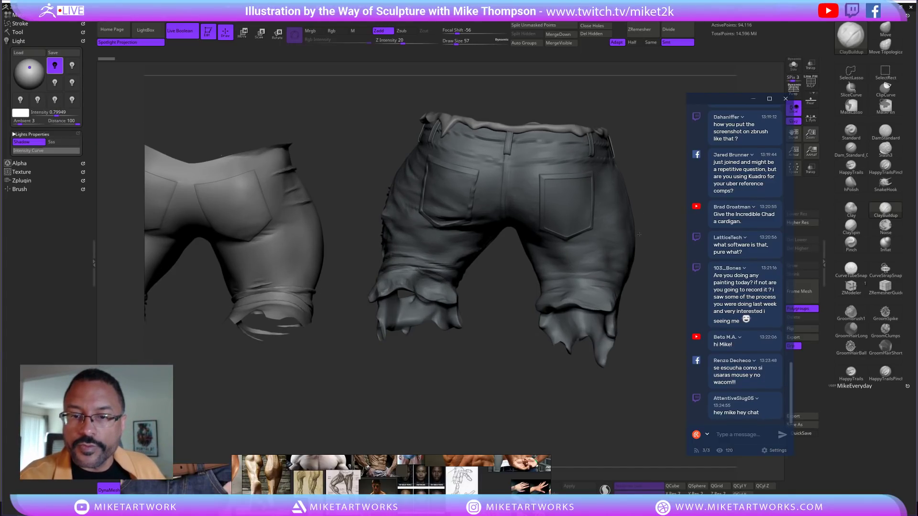
{"action": "mouse_move", "coordinate": [648, 196]}
{"action": "left_mouse_down", "text": "alt"}
{"action": "mouse_move", "coordinate": [652, 227]}
{"action": "mouse_move", "coordinate": [667, 234]}
{"action": "mouse_move", "coordinate": [633, 234]}
{"action": "left_mouse_up", "text": "alt"}
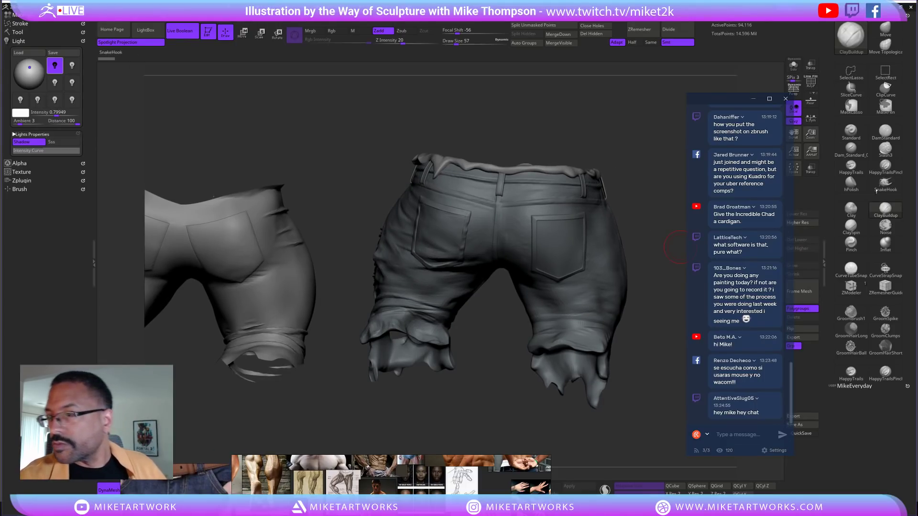
Choose the Dam_Standard brush with a draw size of 32
{"action": "left_click", "coordinate": [851, 146]}
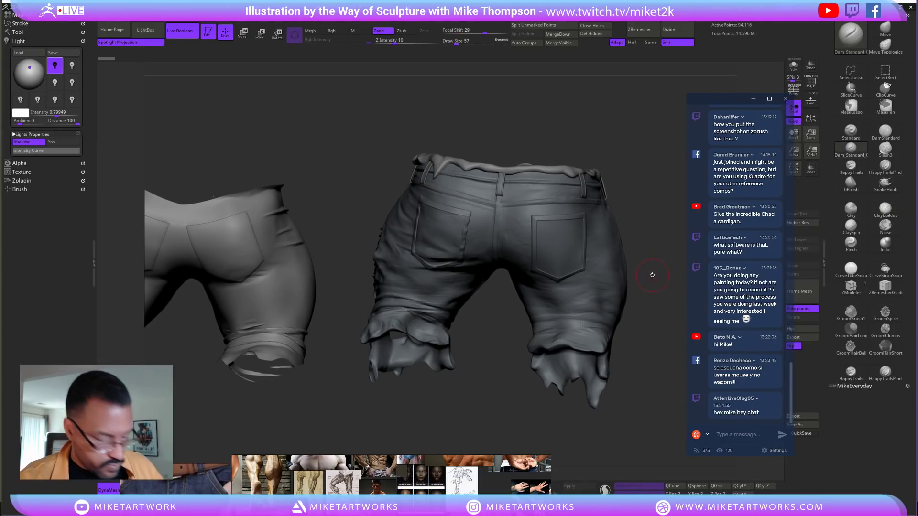
{"action": "key", "text": "s"}
{"action": "left_click_drag", "start_coordinate": [649, 275], "coordinate": [637, 254]}
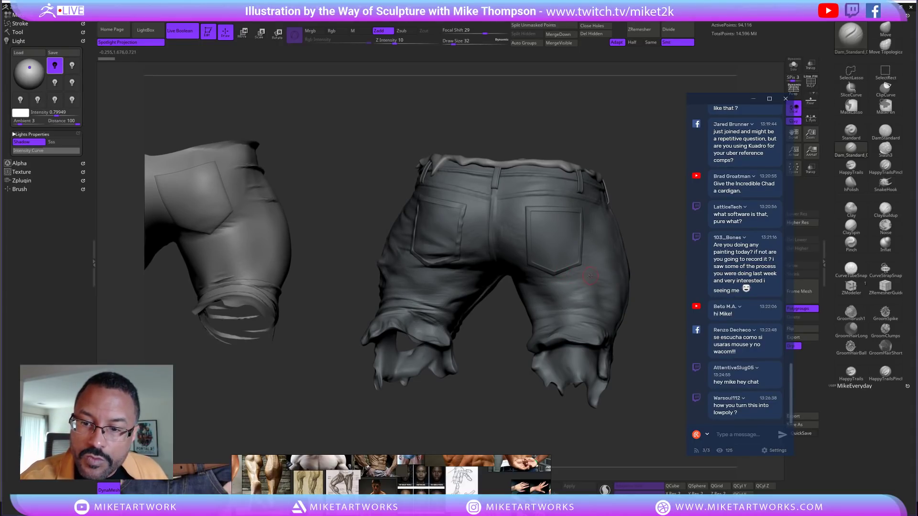
Select the Jeans_2 subtool and isolate it in Solo mode to view its back without pockets and belt loops
{"action": "left_click", "coordinate": [598, 271], "text": "alt"}
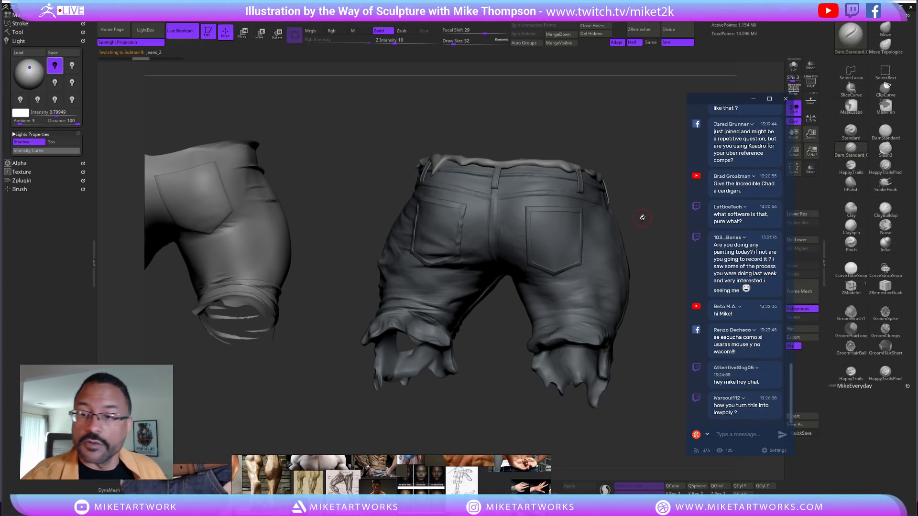
{"action": "left_click", "coordinate": [793, 65]}
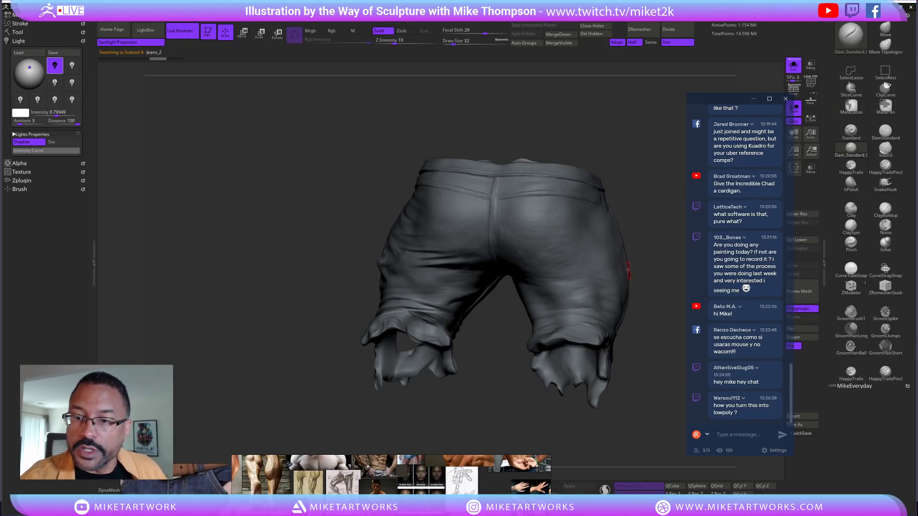
{"action": "left_click_drag", "start_coordinate": [645, 176], "coordinate": [647, 203]}
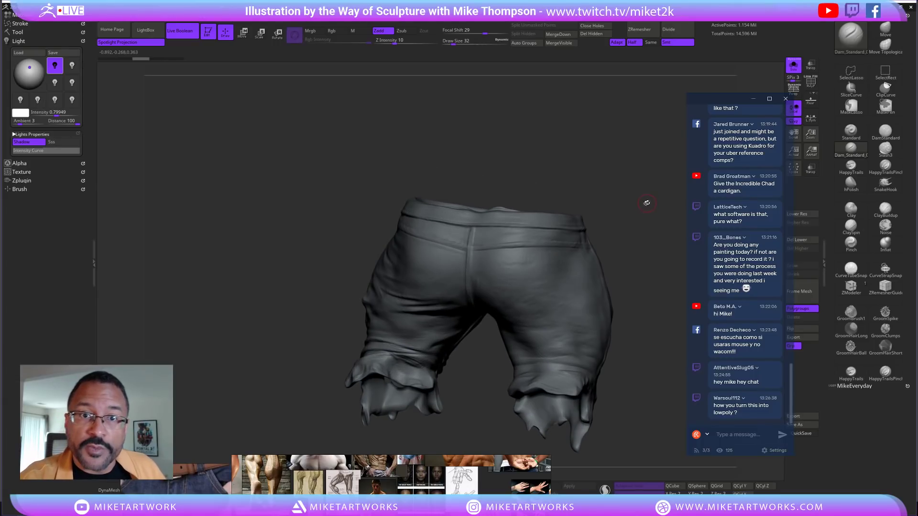
Set the Dam_Standard brush's Z Intensity to 48 with the back of the torn jeans in close view
{"action": "left_click", "coordinate": [406, 42]}
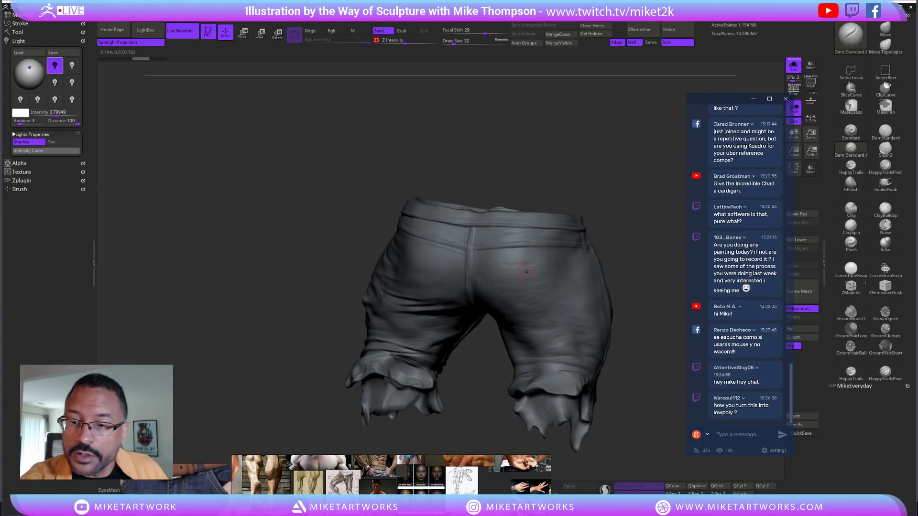
{"action": "mouse_move", "coordinate": [627, 253]}
{"action": "left_mouse_down", "text": "alt"}
{"action": "mouse_move", "coordinate": [647, 224]}
{"action": "mouse_move", "coordinate": [532, 248]}
{"action": "left_mouse_up", "text": "alt"}
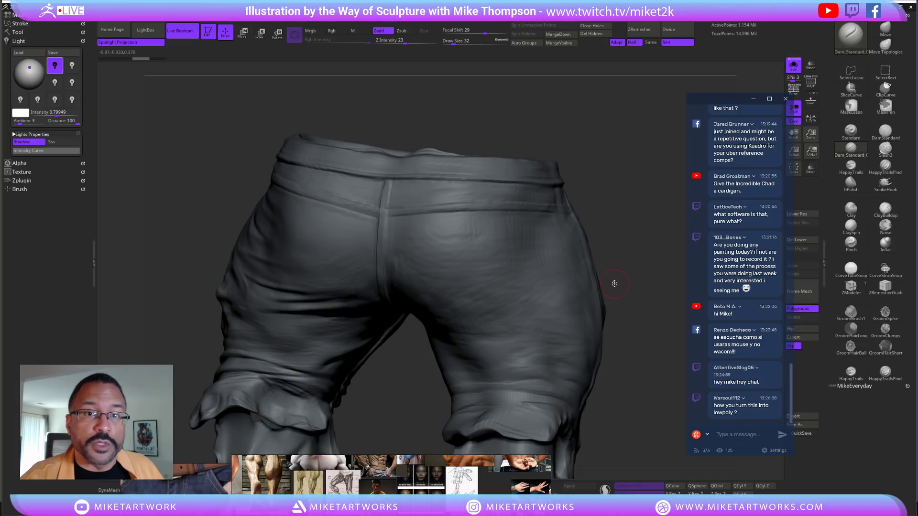
{"action": "left_click_drag", "start_coordinate": [406, 41], "coordinate": [411, 41]}
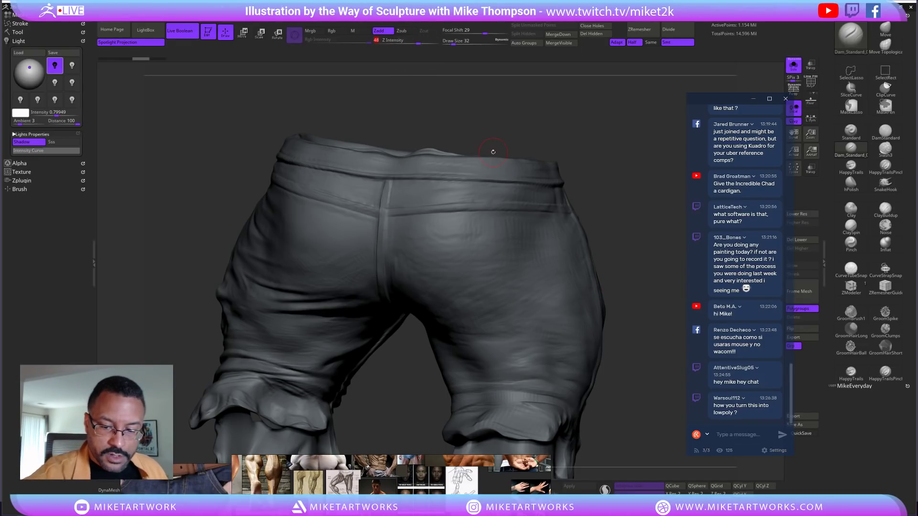
Bring the blue jeans reference photo up and place it beside the sculpted pants
{"action": "right_click_drag", "start_coordinate": [301, 485], "coordinate": [101, 242]}
{"action": "right_click_drag", "start_coordinate": [279, 475], "coordinate": [257, 184]}
{"action": "right_click_drag", "start_coordinate": [306, 268], "coordinate": [0, 214]}
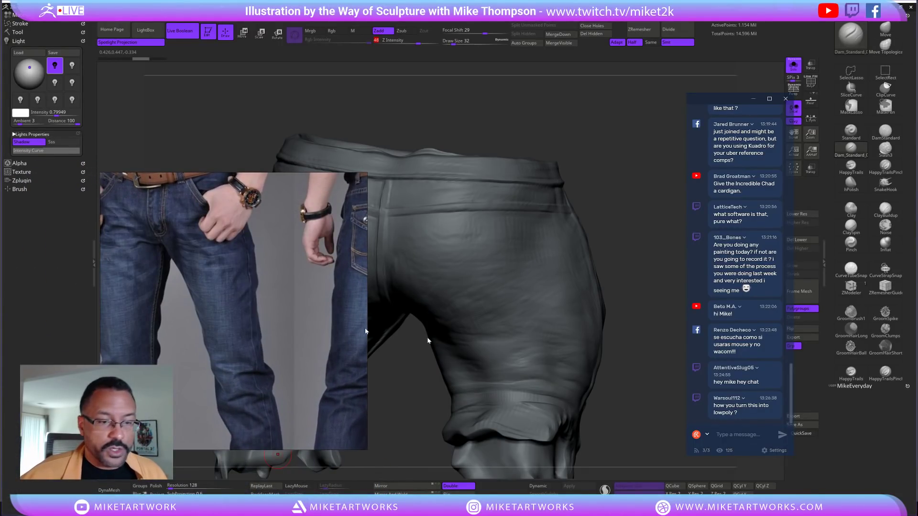
Turn on LazyMouse for the Dam_Standard brush and set its LazyRadius to 15
{"action": "left_click", "coordinate": [297, 487]}
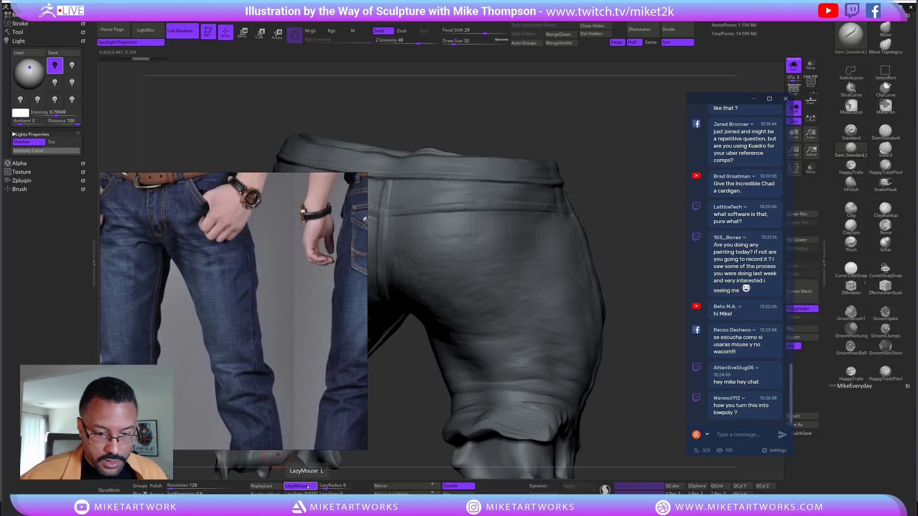
{"action": "left_click_drag", "start_coordinate": [329, 489], "coordinate": [332, 489]}
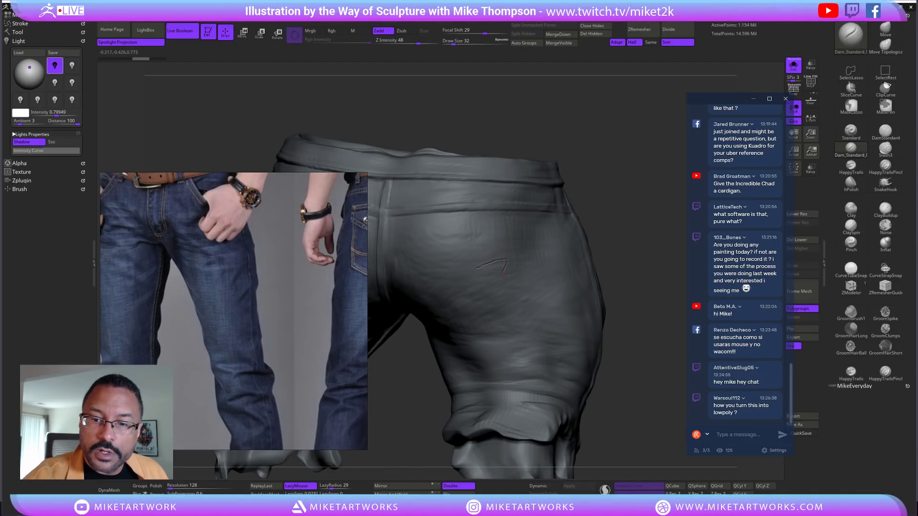
{"action": "left_click", "coordinate": [334, 487]}
{"action": "type", "text": "15"}
{"action": "key", "text": "Return"}
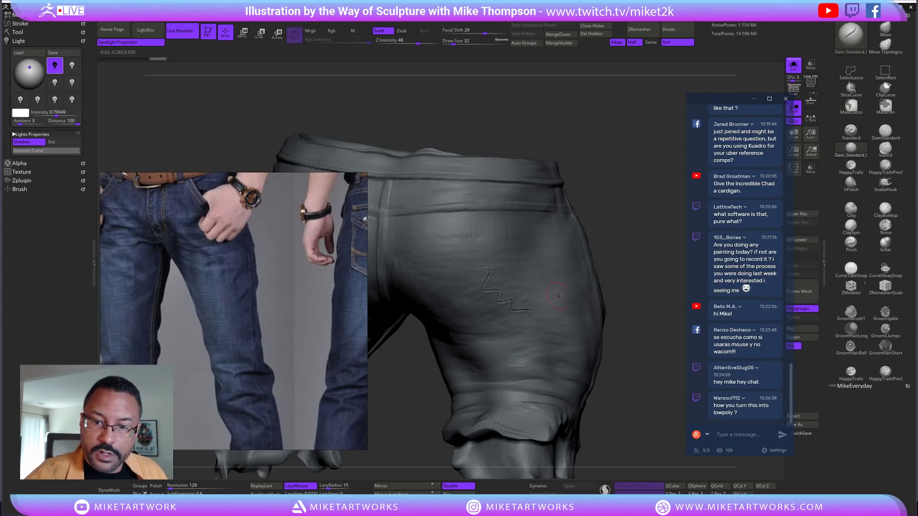
Switch to the Standard brush and set its Z Intensity to 35
{"action": "left_click_drag", "start_coordinate": [633, 255], "coordinate": [631, 264]}
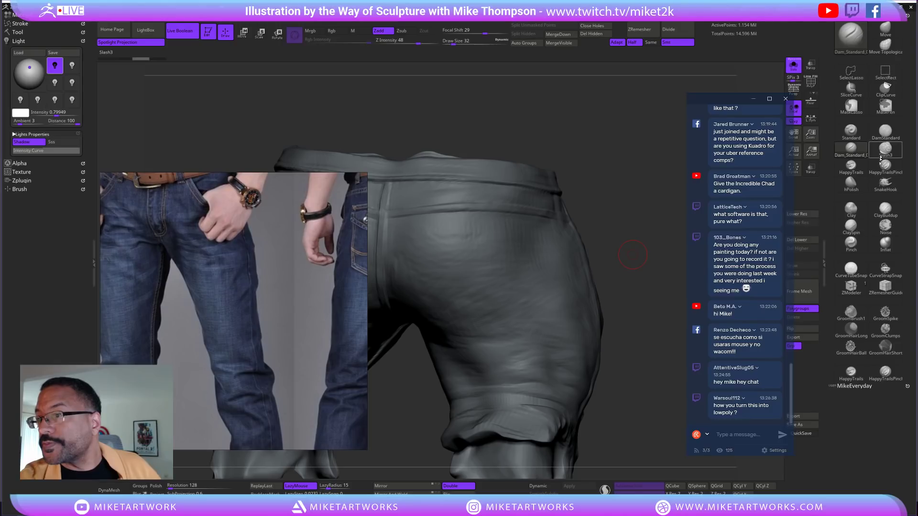
{"action": "left_click", "coordinate": [855, 134]}
{"action": "key", "text": "space"}
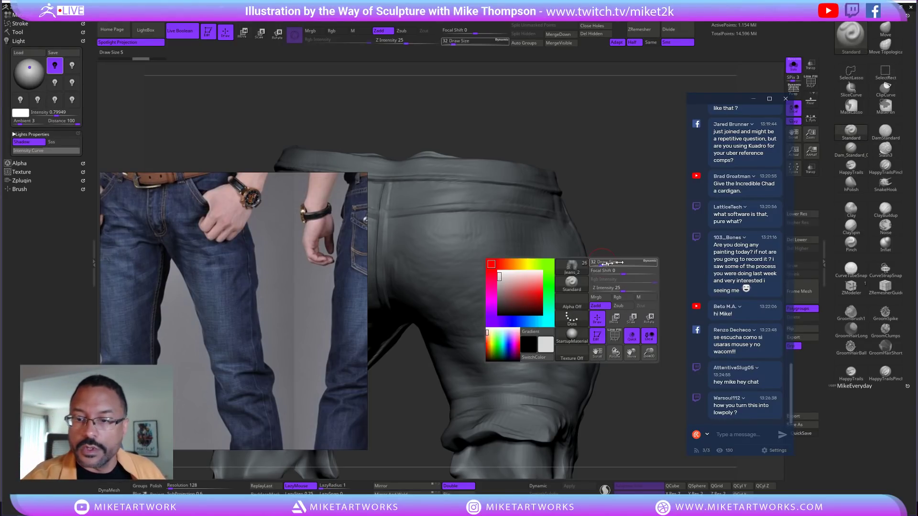
{"action": "left_click", "coordinate": [580, 299]}
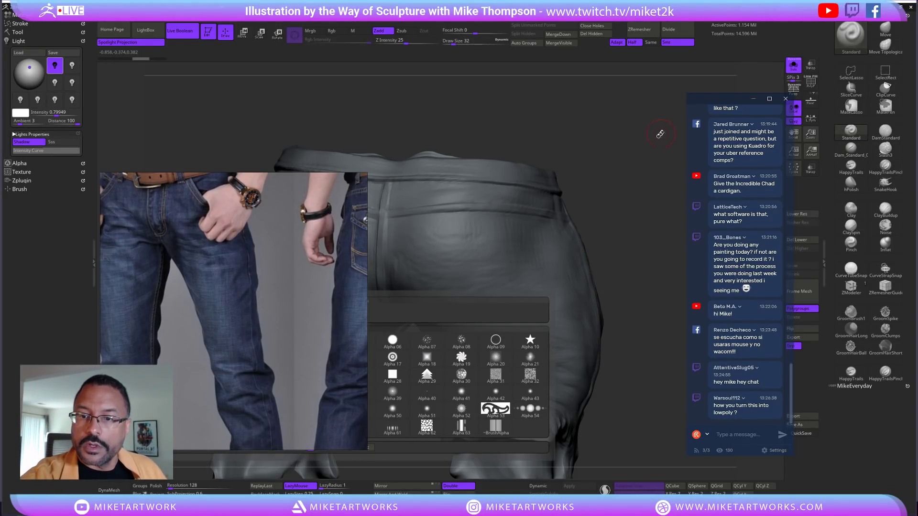
{"action": "right_click_drag", "start_coordinate": [331, 230], "coordinate": [223, 457]}
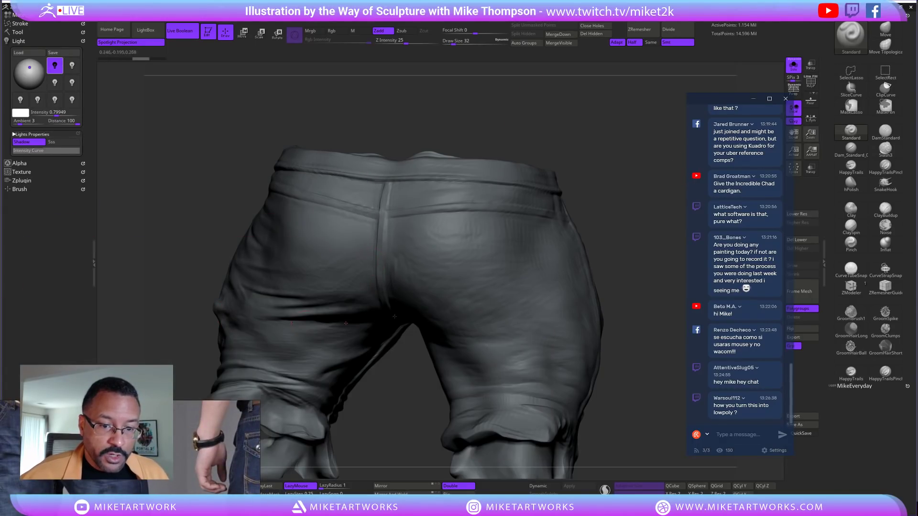
{"action": "right_click", "coordinate": [645, 219]}
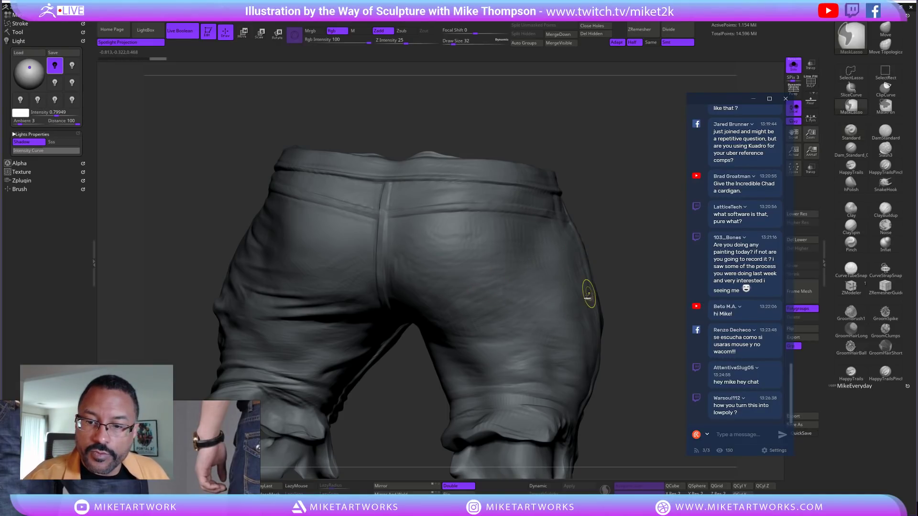
{"action": "key", "text": "s"}
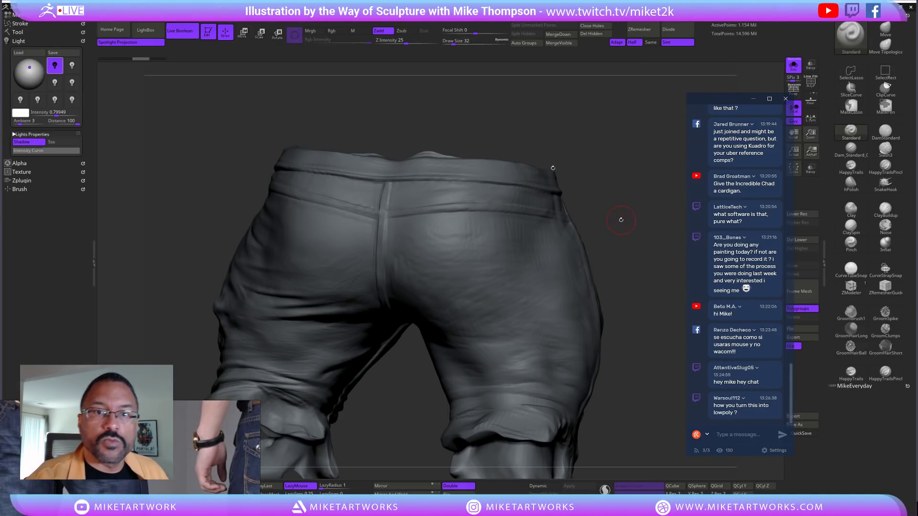
{"action": "left_click", "coordinate": [412, 42]}
Place the jeans reference beside the model again and frame its back view with the rear pockets
{"action": "left_click_drag", "start_coordinate": [163, 488], "coordinate": [161, 245]}
{"action": "right_click_drag", "start_coordinate": [161, 246], "coordinate": [155, 256]}
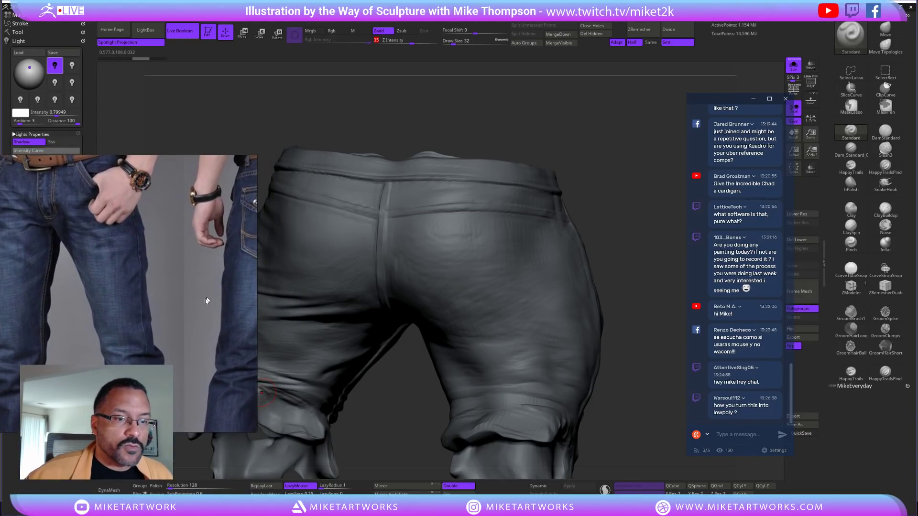
{"action": "middle_click_drag", "start_coordinate": [204, 300], "coordinate": [36, 320]}
Sculpt the first creases under the right buttock with the Standard brush at draw size 34
{"action": "mouse_move", "coordinate": [636, 303]}
{"action": "left_mouse_down"}
{"action": "mouse_move", "coordinate": [610, 334]}
{"action": "mouse_move", "coordinate": [621, 334]}
{"action": "mouse_move", "coordinate": [595, 321]}
{"action": "left_mouse_up"}
{"action": "key", "text": "s"}
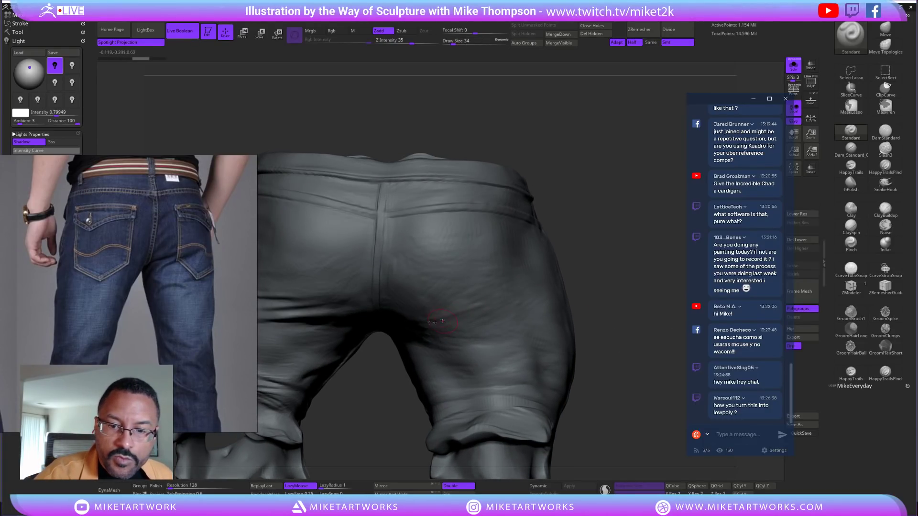
{"action": "mouse_move", "coordinate": [595, 289]}
{"action": "left_mouse_down"}
{"action": "mouse_move", "coordinate": [578, 308]}
{"action": "mouse_move", "coordinate": [596, 310]}
{"action": "left_mouse_up"}
Enlarge the Standard brush to draw size 64 and sculpt broad folds beneath the right buttock and across the upper thigh
{"action": "key", "text": "s"}
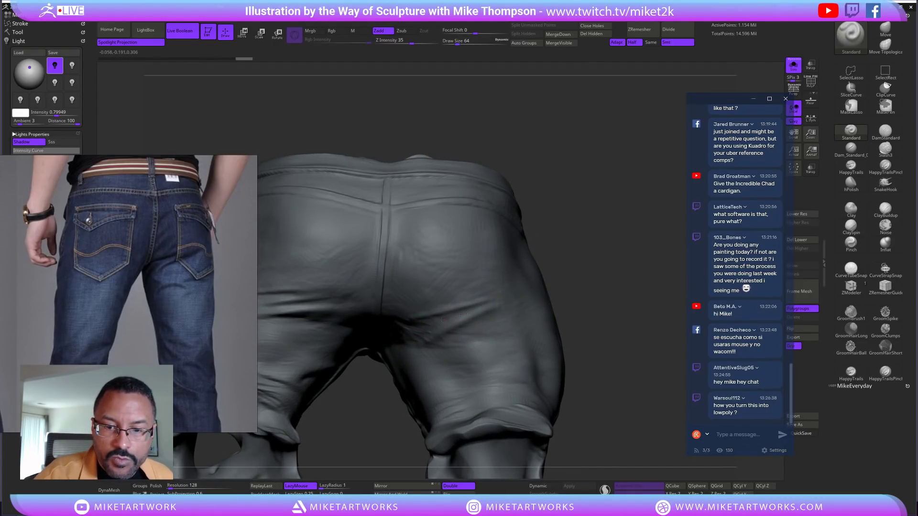
{"action": "mouse_move", "coordinate": [591, 286]}
{"action": "left_mouse_down"}
{"action": "mouse_move", "coordinate": [612, 271]}
{"action": "mouse_move", "coordinate": [418, 311]}
{"action": "left_mouse_up"}
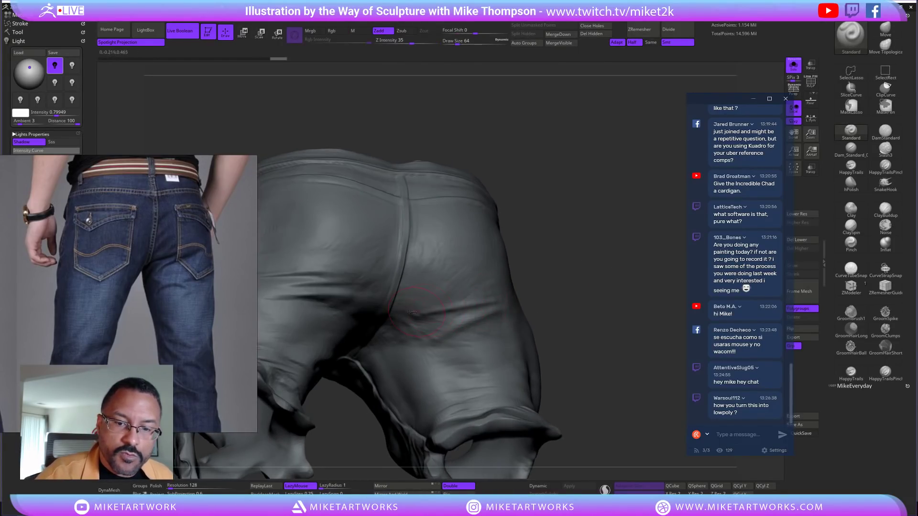
{"action": "mouse_move", "coordinate": [580, 277]}
{"action": "left_mouse_down"}
{"action": "mouse_move", "coordinate": [626, 281]}
{"action": "mouse_move", "coordinate": [516, 341]}
{"action": "left_mouse_up"}
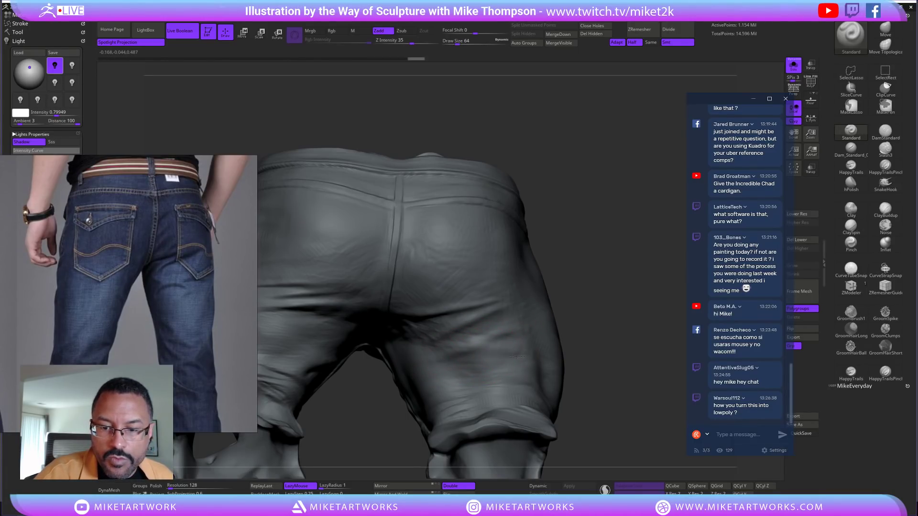
{"action": "left_click_drag", "start_coordinate": [576, 329], "coordinate": [512, 335]}
{"action": "left_click_drag", "start_coordinate": [582, 330], "coordinate": [480, 337]}
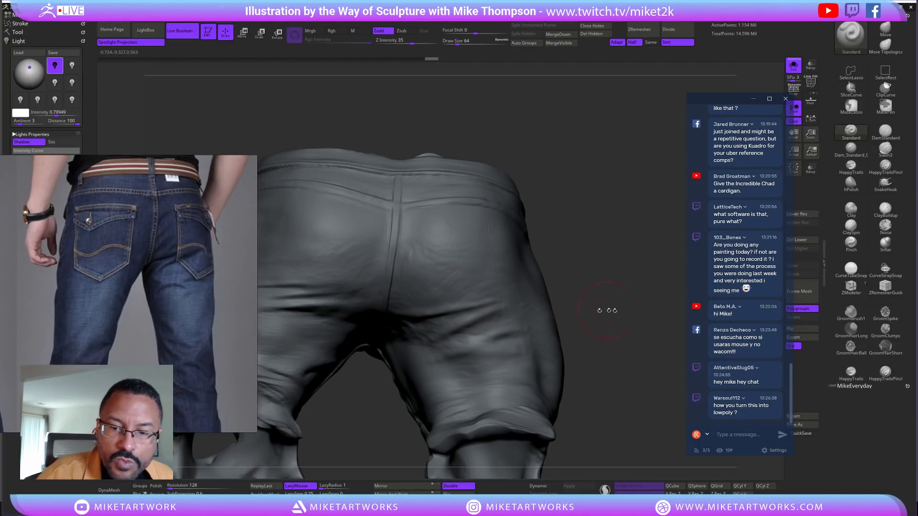
{"action": "left_click_drag", "start_coordinate": [601, 311], "coordinate": [564, 315]}
{"action": "left_click_drag", "start_coordinate": [469, 347], "coordinate": [481, 344]}
Reduce the draw size to 34 and refine the wrinkles across the back of the right thigh
{"action": "key", "text": "s"}
{"action": "left_click_drag", "start_coordinate": [588, 324], "coordinate": [581, 324]}
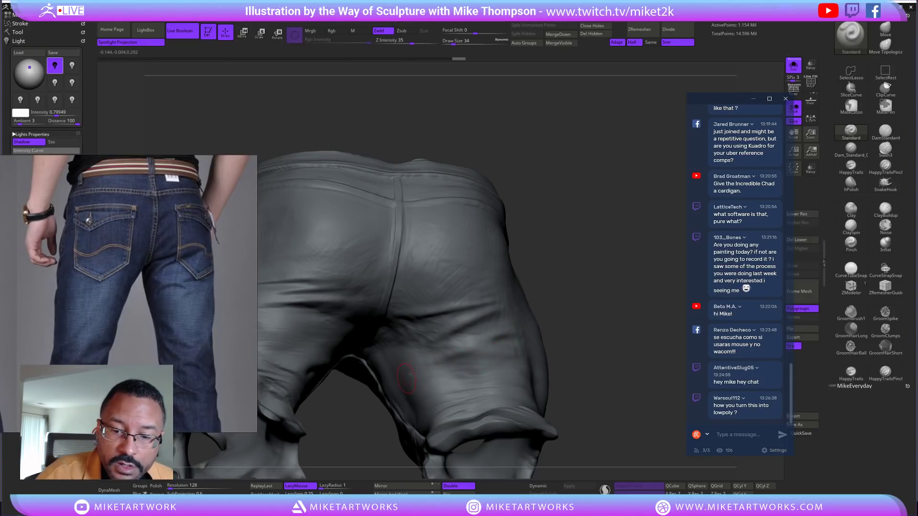
{"action": "mouse_move", "coordinate": [450, 353]}
{"action": "left_mouse_down"}
{"action": "mouse_move", "coordinate": [491, 347]}
{"action": "mouse_move", "coordinate": [446, 360]}
{"action": "mouse_move", "coordinate": [478, 355]}
{"action": "left_mouse_up"}
{"action": "right_click_drag", "start_coordinate": [478, 355], "coordinate": [497, 356]}
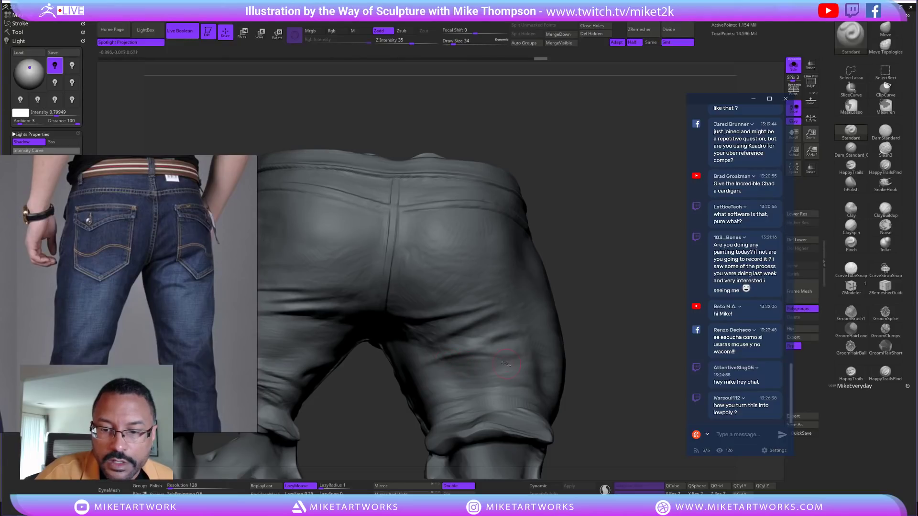
{"action": "left_click_drag", "start_coordinate": [489, 360], "coordinate": [586, 326]}
{"action": "mouse_move", "coordinate": [478, 338]}
{"action": "left_mouse_down"}
{"action": "mouse_move", "coordinate": [447, 345]}
{"action": "mouse_move", "coordinate": [600, 314]}
{"action": "left_mouse_up"}
{"action": "right_click_drag", "start_coordinate": [600, 314], "coordinate": [478, 335]}
{"action": "left_click_drag", "start_coordinate": [478, 334], "coordinate": [473, 337]}
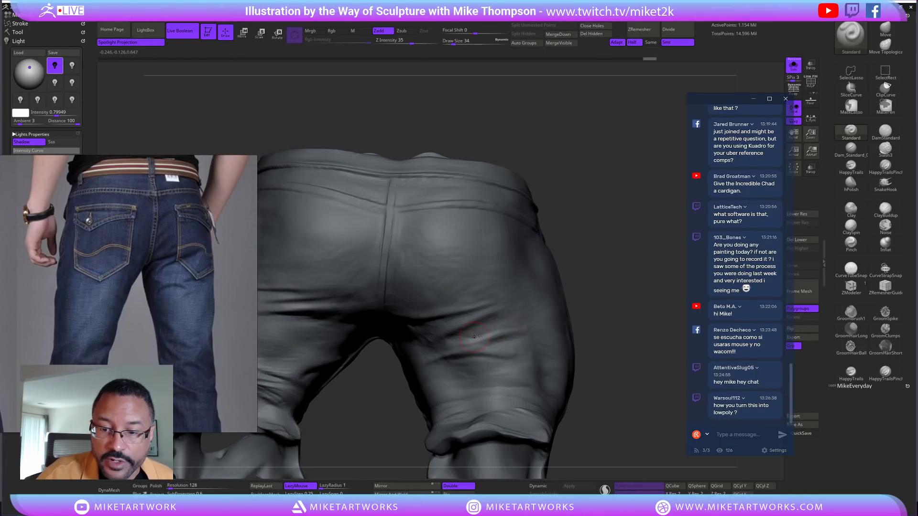
{"action": "left_click_drag", "start_coordinate": [609, 318], "coordinate": [627, 321]}
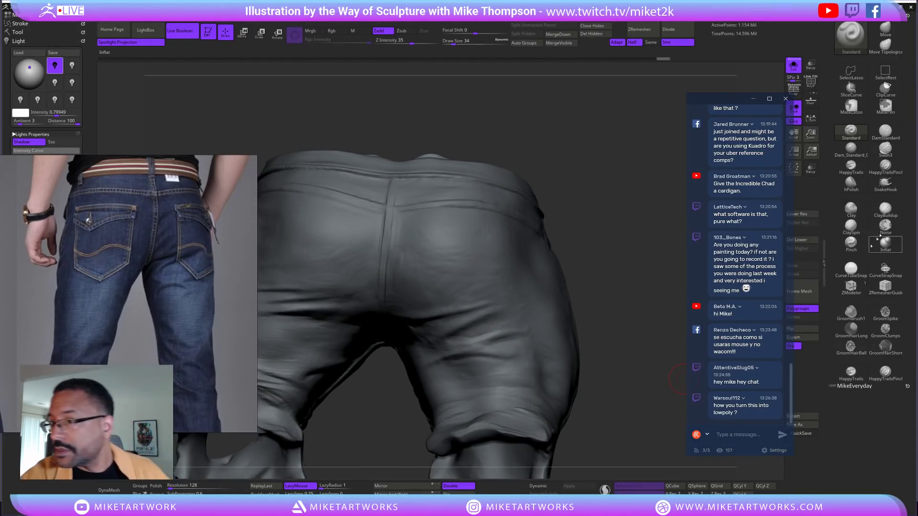
Build up the fabric along the lower right buttock and its crease using ClayBuildup at draw size 42
{"action": "left_click", "coordinate": [886, 209]}
{"action": "key", "text": "s"}
{"action": "left_click_drag", "start_coordinate": [601, 272], "coordinate": [462, 300]}
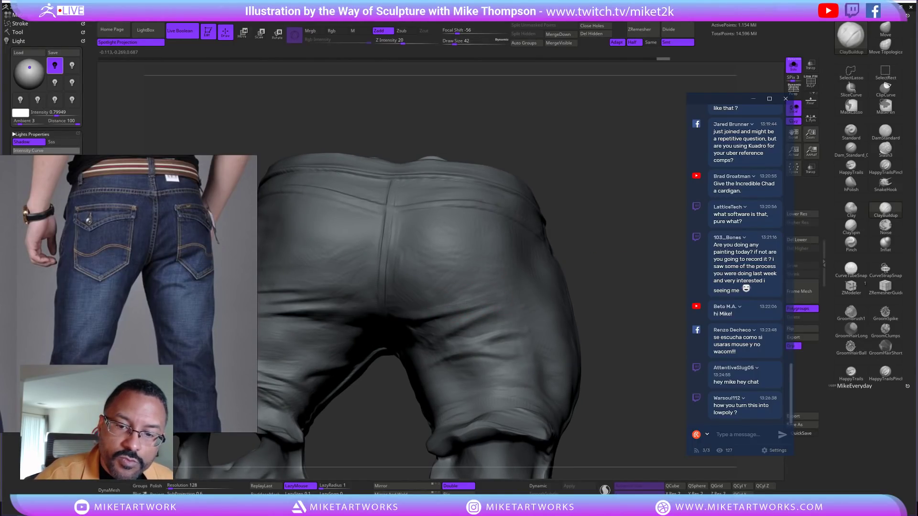
{"action": "mouse_move", "coordinate": [497, 294]}
{"action": "left_mouse_down"}
{"action": "mouse_move", "coordinate": [471, 293]}
{"action": "mouse_move", "coordinate": [483, 295]}
{"action": "left_mouse_up"}
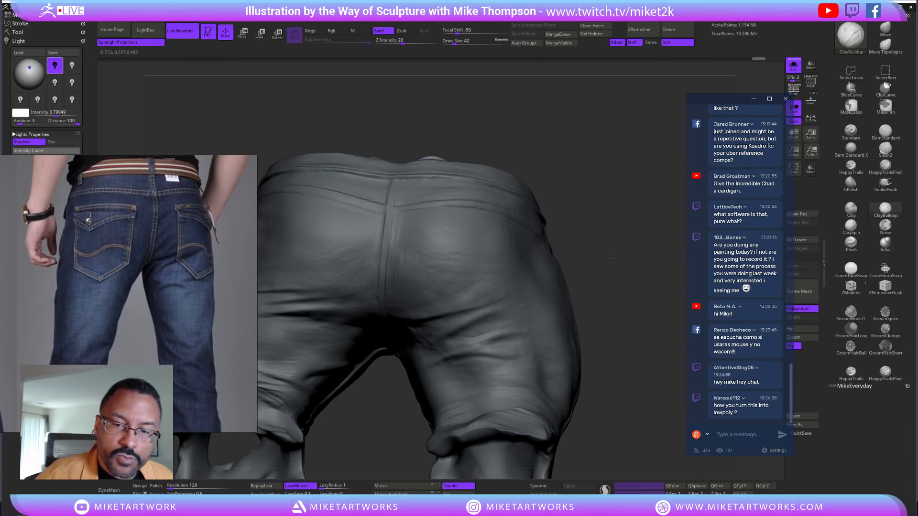
{"action": "right_click_drag", "start_coordinate": [478, 296], "coordinate": [512, 298]}
{"action": "left_click_drag", "start_coordinate": [484, 288], "coordinate": [467, 293]}
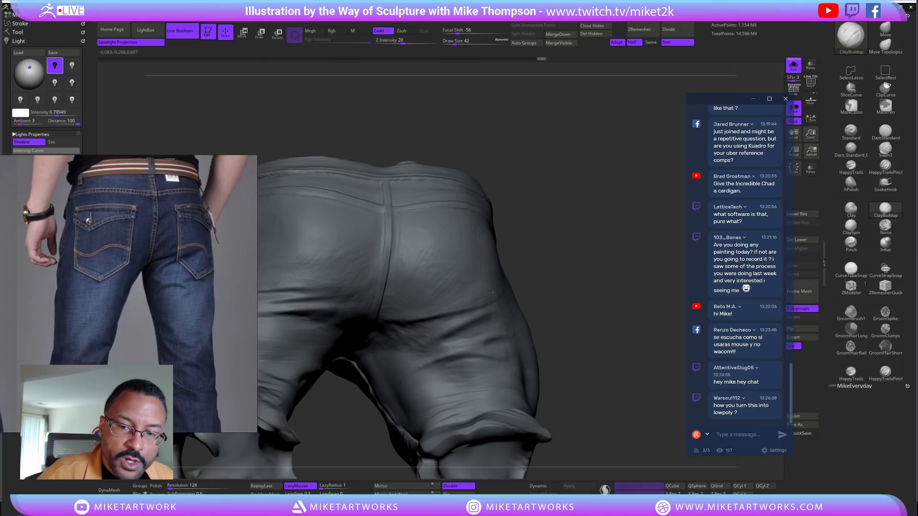
{"action": "right_click_drag", "start_coordinate": [491, 292], "coordinate": [428, 300]}
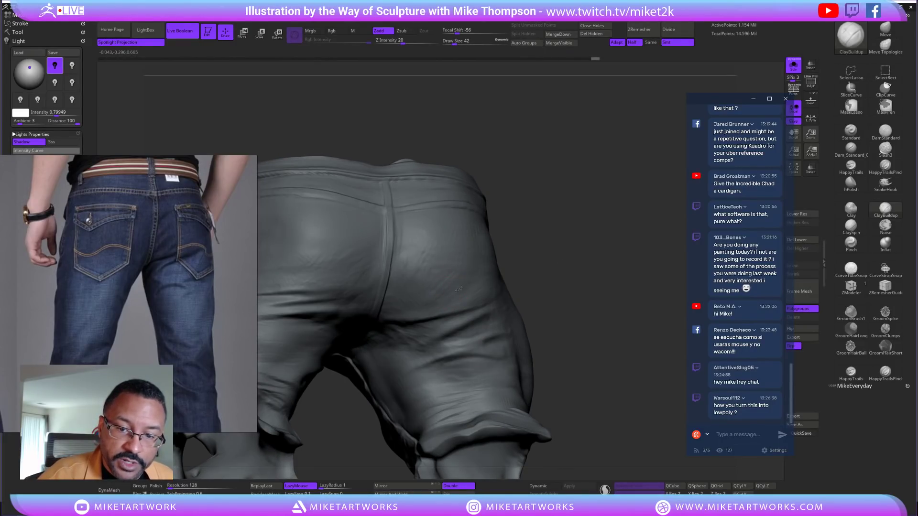
{"action": "mouse_move", "coordinate": [411, 309]}
{"action": "left_mouse_down"}
{"action": "mouse_move", "coordinate": [381, 316]}
{"action": "mouse_move", "coordinate": [445, 306]}
{"action": "left_mouse_up"}
{"action": "right_click_drag", "start_coordinate": [537, 229], "coordinate": [488, 259]}
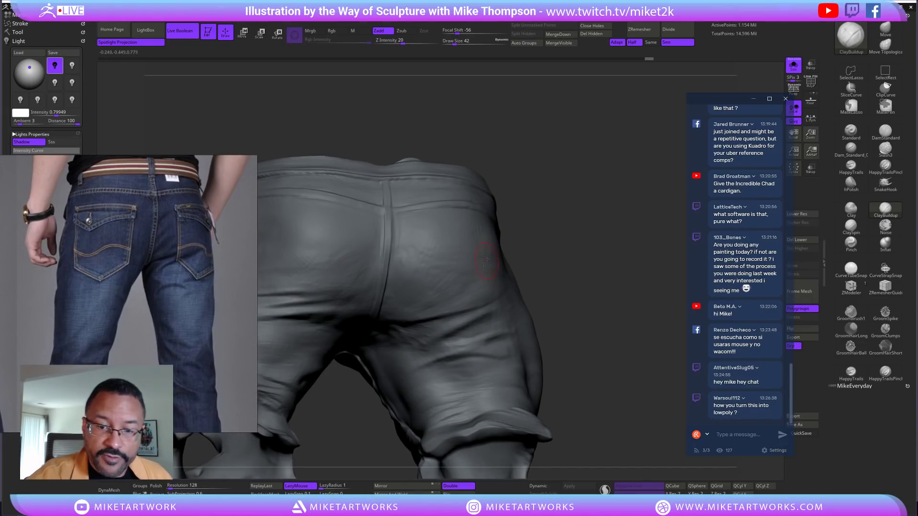
Try ClayBuildup strokes on the inner right thigh below the crotch seam, and undo them
{"action": "right_click_drag", "start_coordinate": [565, 284], "coordinate": [563, 277]}
{"action": "left_click_drag", "start_coordinate": [414, 350], "coordinate": [373, 354]}
{"action": "mouse_move", "coordinate": [464, 316]}
{"action": "left_mouse_down"}
{"action": "mouse_move", "coordinate": [409, 344]}
{"action": "mouse_move", "coordinate": [394, 333]}
{"action": "left_mouse_up"}
{"action": "key", "text": "ctrl+z"}
{"action": "key", "text": "ctrl+z"}
{"action": "key", "text": "ctrl+z"}
{"action": "key", "text": "ctrl+z"}
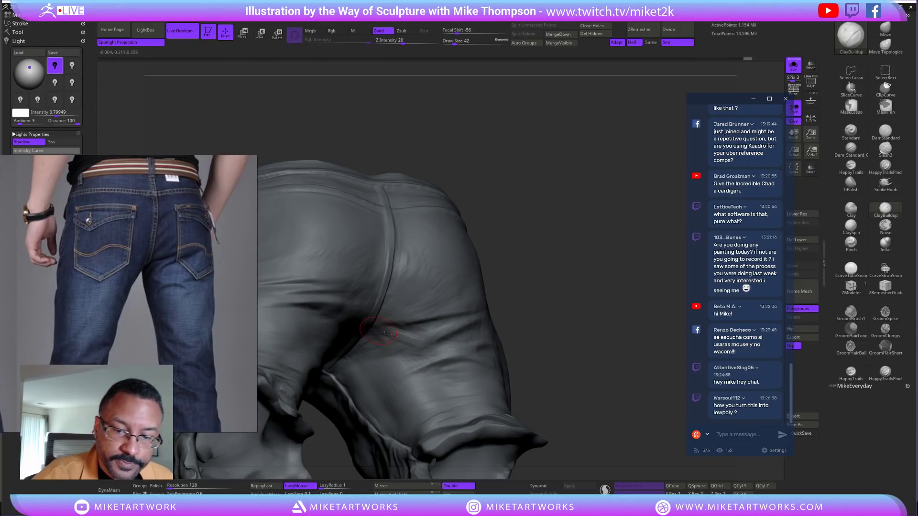
{"action": "key", "text": "ctrl+z"}
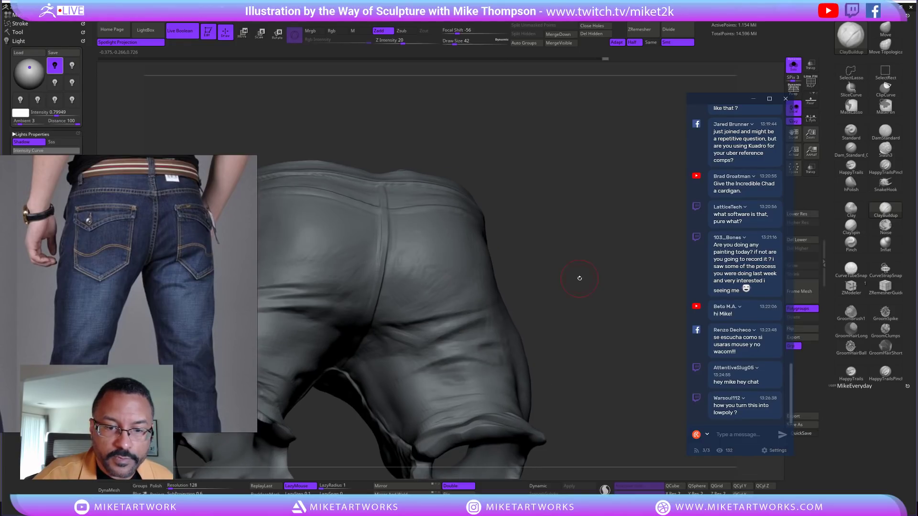
Centre the light on the model and refine the folds on the inner back of the right thigh using ClayBuildup at draw size 42
{"action": "left_click", "coordinate": [30, 71]}
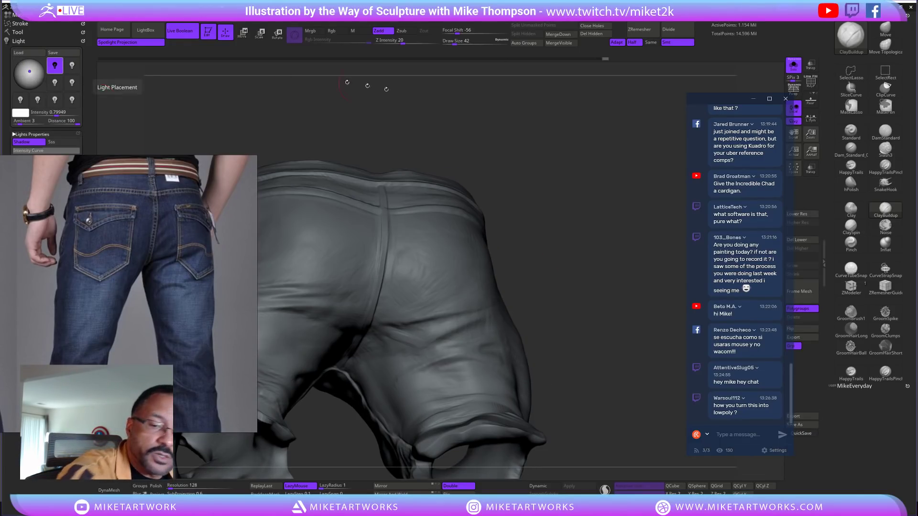
{"action": "left_click_drag", "start_coordinate": [422, 342], "coordinate": [404, 339]}
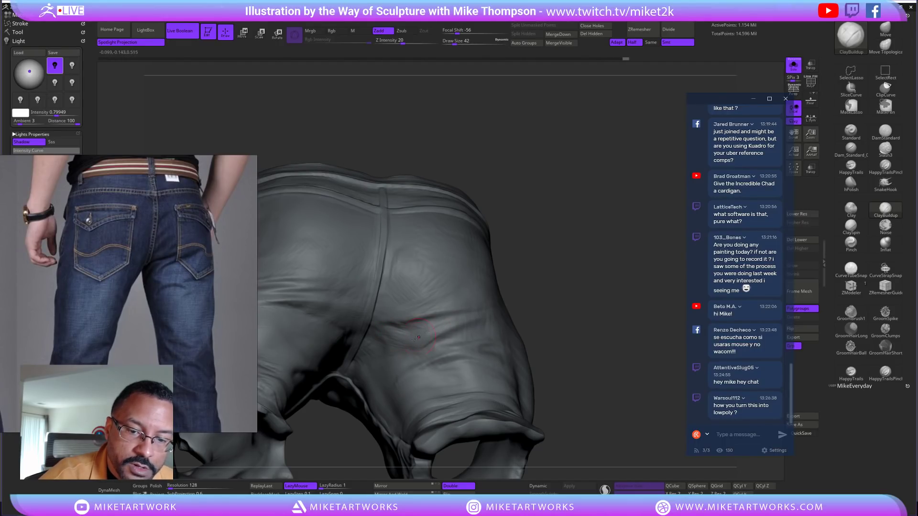
{"action": "mouse_move", "coordinate": [538, 287]}
{"action": "left_mouse_down"}
{"action": "mouse_move", "coordinate": [448, 341]}
{"action": "mouse_move", "coordinate": [578, 280]}
{"action": "mouse_move", "coordinate": [419, 313]}
{"action": "left_mouse_up"}
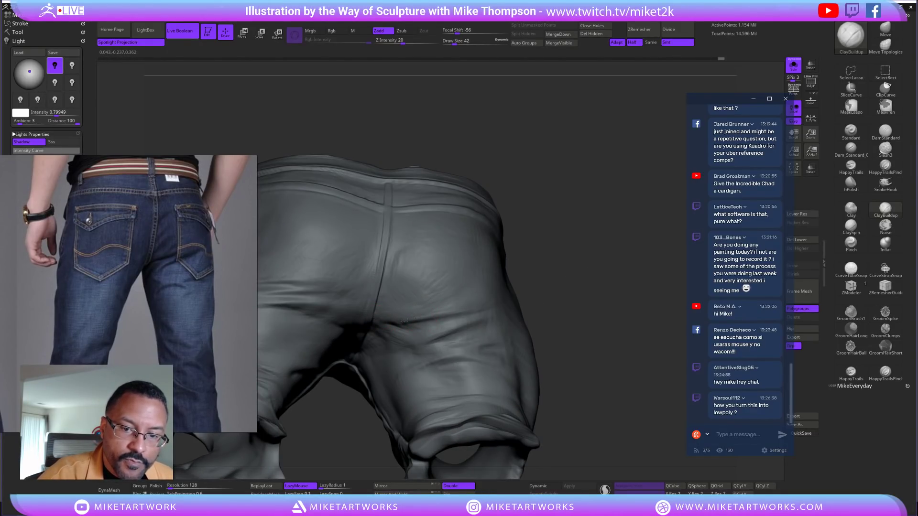
{"action": "left_click_drag", "start_coordinate": [605, 258], "coordinate": [508, 313]}
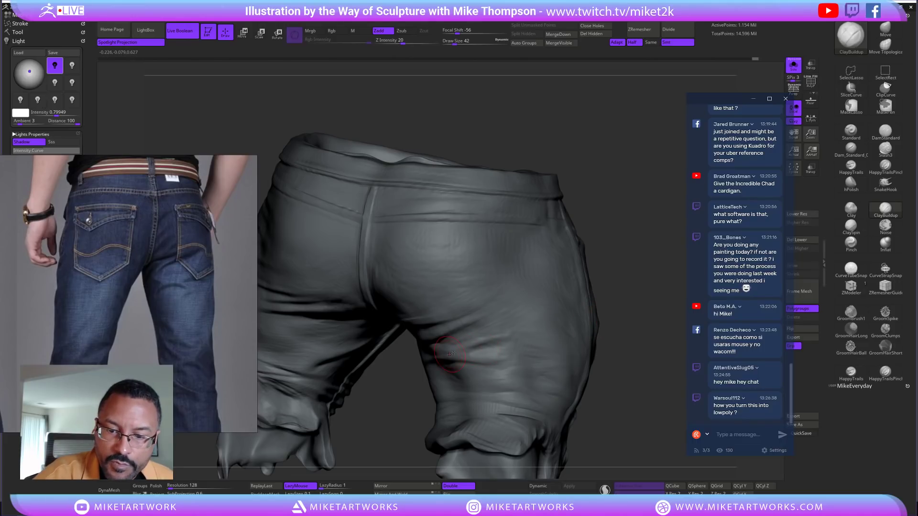
{"action": "left_click_drag", "start_coordinate": [514, 334], "coordinate": [458, 347]}
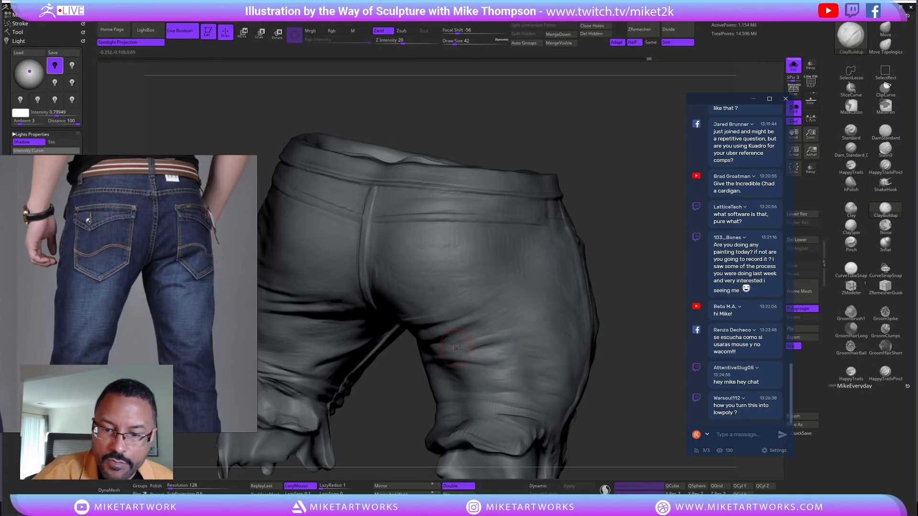
Continue the ClayBuildup wrinkles across the middle of the right thigh's back
{"action": "mouse_move", "coordinate": [645, 286]}
{"action": "left_mouse_down"}
{"action": "mouse_move", "coordinate": [487, 355]}
{"action": "mouse_move", "coordinate": [513, 351]}
{"action": "left_mouse_up"}
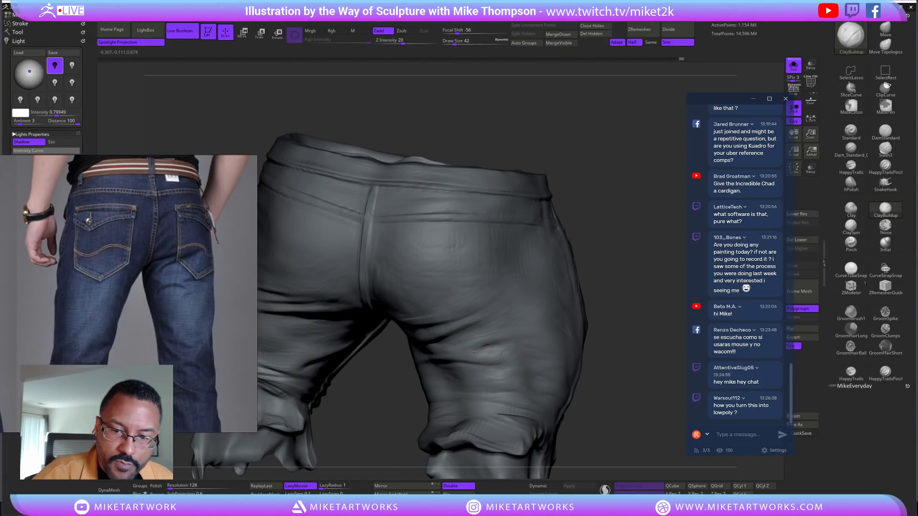
{"action": "left_click_drag", "start_coordinate": [499, 339], "coordinate": [475, 349]}
{"action": "left_click_drag", "start_coordinate": [622, 300], "coordinate": [643, 302]}
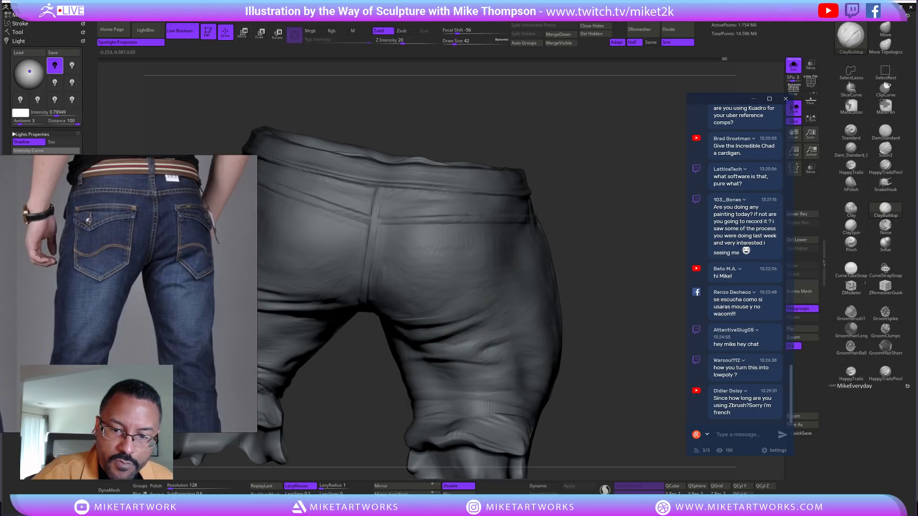
{"action": "left_click_drag", "start_coordinate": [606, 318], "coordinate": [578, 320]}
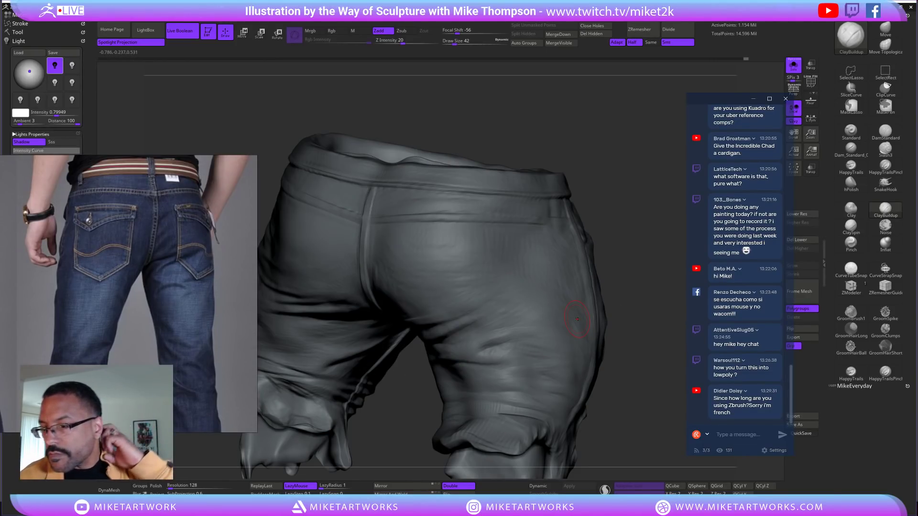
Review the jeans' main folds at a lower subdivision level and return to the highest level
{"action": "mouse_move", "coordinate": [617, 414]}
{"action": "left_mouse_down"}
{"action": "mouse_move", "coordinate": [629, 416]}
{"action": "mouse_move", "coordinate": [604, 426]}
{"action": "mouse_move", "coordinate": [619, 415]}
{"action": "left_mouse_up"}
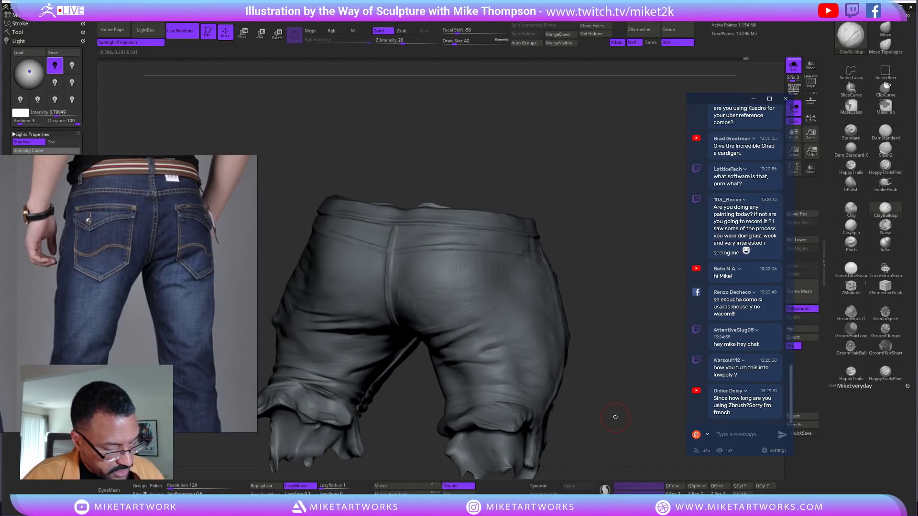
{"action": "key", "text": "shift"}
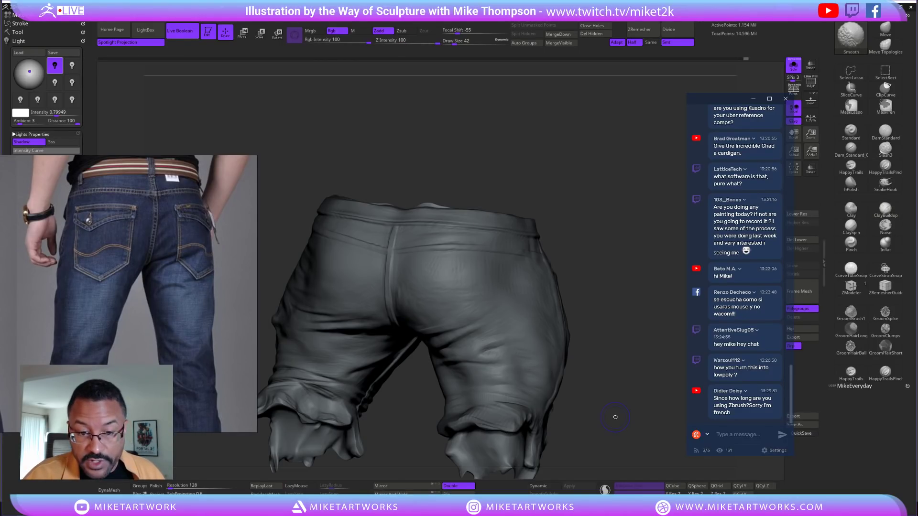
{"action": "key", "text": "shift+d"}
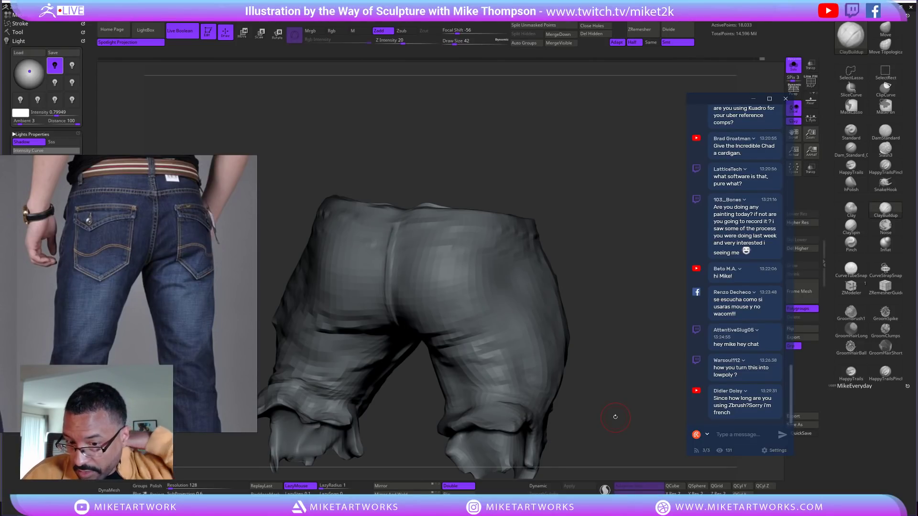
{"action": "mouse_move", "coordinate": [579, 431]}
{"action": "left_mouse_down"}
{"action": "mouse_move", "coordinate": [617, 395]}
{"action": "mouse_move", "coordinate": [641, 405]}
{"action": "mouse_move", "coordinate": [636, 395]}
{"action": "left_mouse_up"}
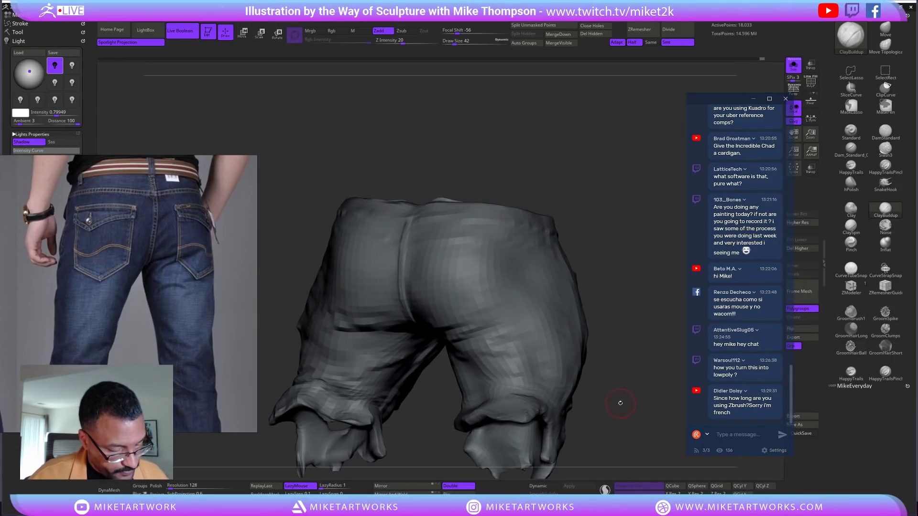
{"action": "key", "text": "d"}
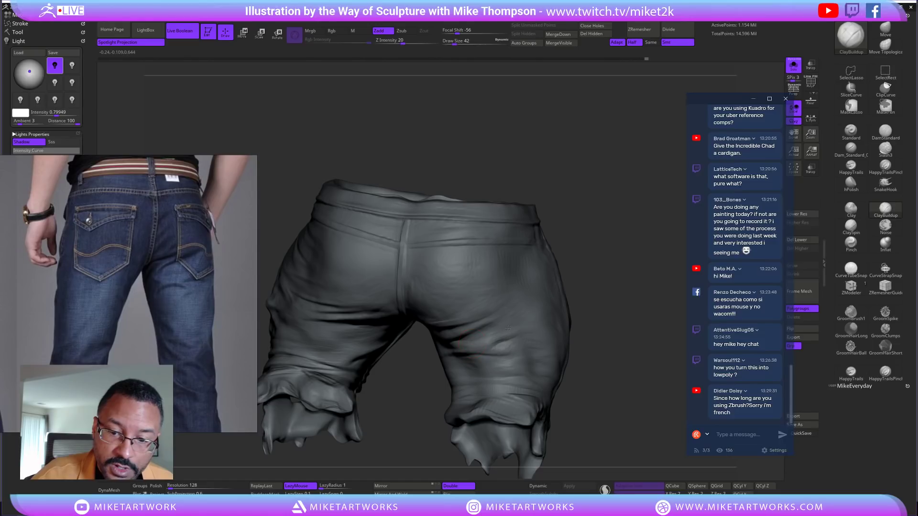
Build up the diagonal folds beneath the right buttock with ClayBuildup
{"action": "left_click_drag", "start_coordinate": [504, 320], "coordinate": [517, 314]}
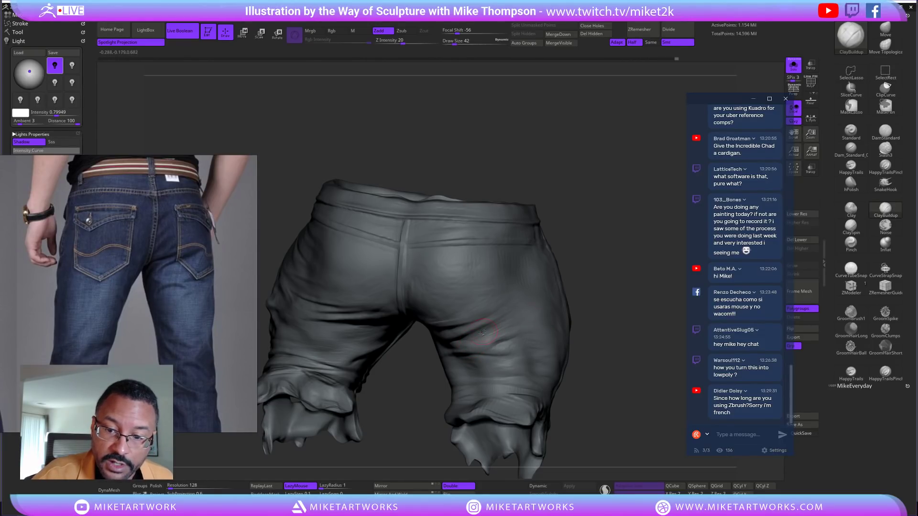
{"action": "left_click_drag", "start_coordinate": [634, 286], "coordinate": [608, 280]}
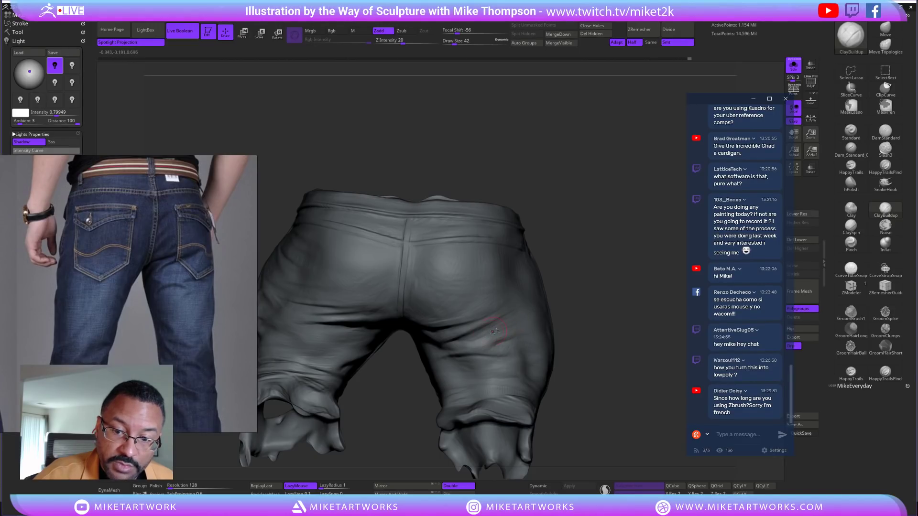
{"action": "left_click_drag", "start_coordinate": [603, 294], "coordinate": [520, 312]}
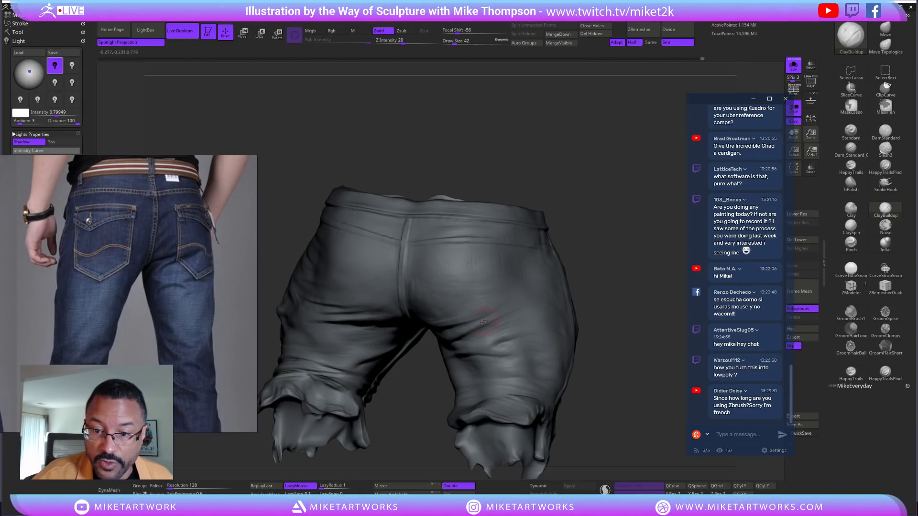
{"action": "left_click_drag", "start_coordinate": [583, 308], "coordinate": [506, 314]}
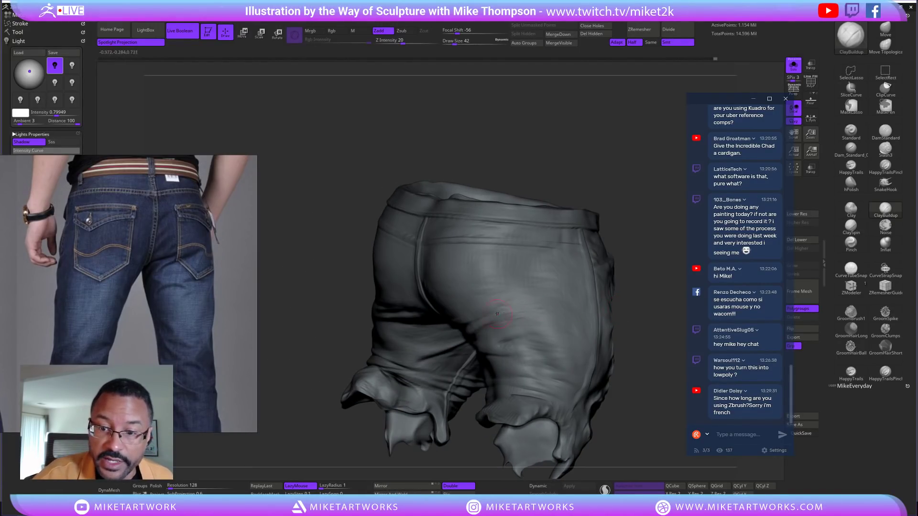
{"action": "left_click_drag", "start_coordinate": [634, 288], "coordinate": [528, 309]}
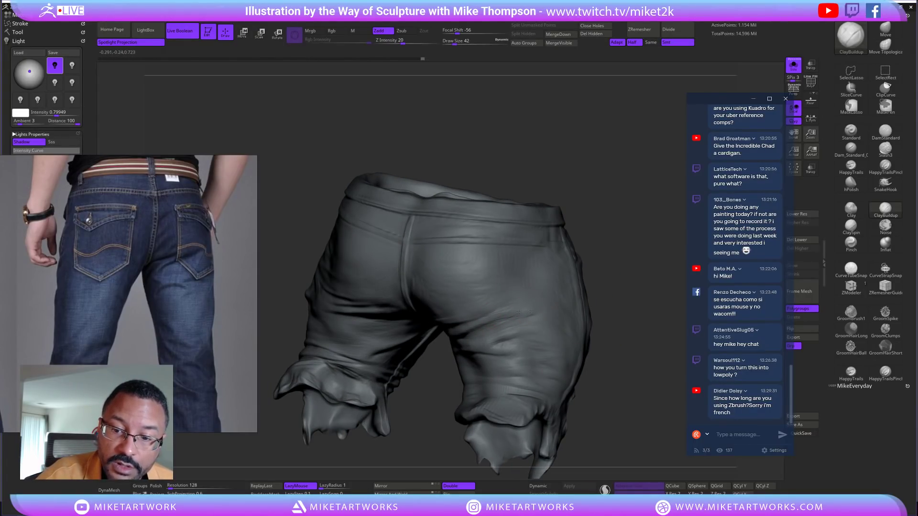
Add short ClayBuildup strokes to the fabric beside the lower end of the centre back seam
{"action": "mouse_move", "coordinate": [630, 292]}
{"action": "left_mouse_down"}
{"action": "mouse_move", "coordinate": [670, 290]}
{"action": "mouse_move", "coordinate": [614, 287]}
{"action": "mouse_move", "coordinate": [641, 289]}
{"action": "mouse_move", "coordinate": [622, 294]}
{"action": "mouse_move", "coordinate": [631, 292]}
{"action": "left_mouse_up"}
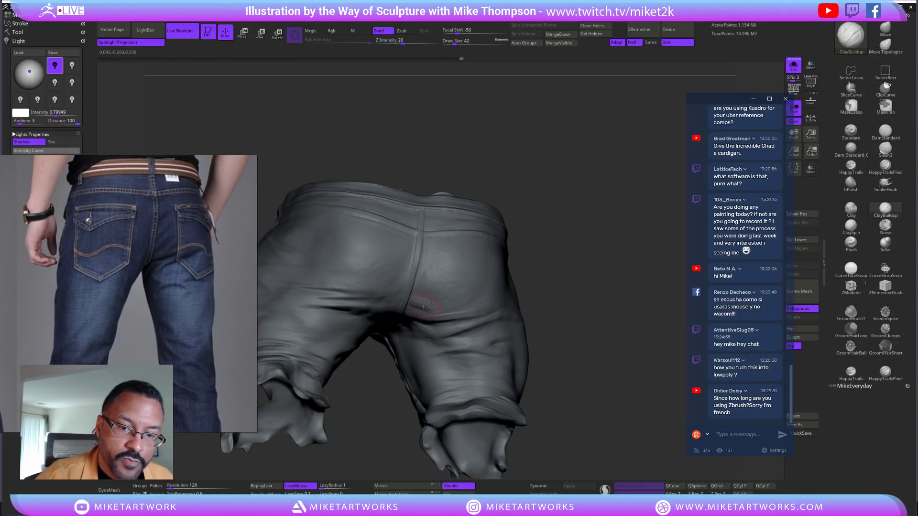
{"action": "left_click_drag", "start_coordinate": [425, 312], "coordinate": [430, 314]}
{"action": "left_click_drag", "start_coordinate": [566, 306], "coordinate": [600, 286]}
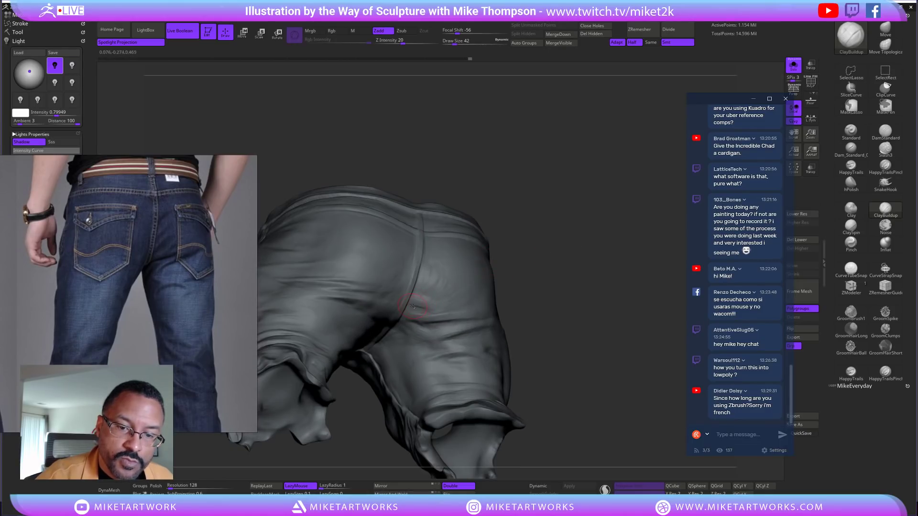
Turn off Solo mode and examine the complete jeans with pockets and belt loops from the back and front
{"action": "left_click_drag", "start_coordinate": [508, 260], "coordinate": [641, 328]}
{"action": "left_click_drag", "start_coordinate": [665, 203], "coordinate": [661, 317]}
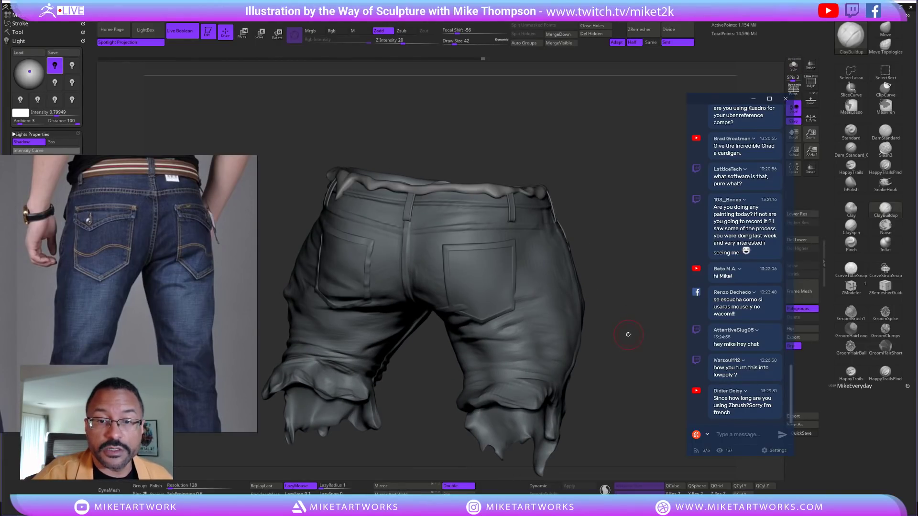
{"action": "left_click_drag", "start_coordinate": [621, 339], "coordinate": [574, 301]}
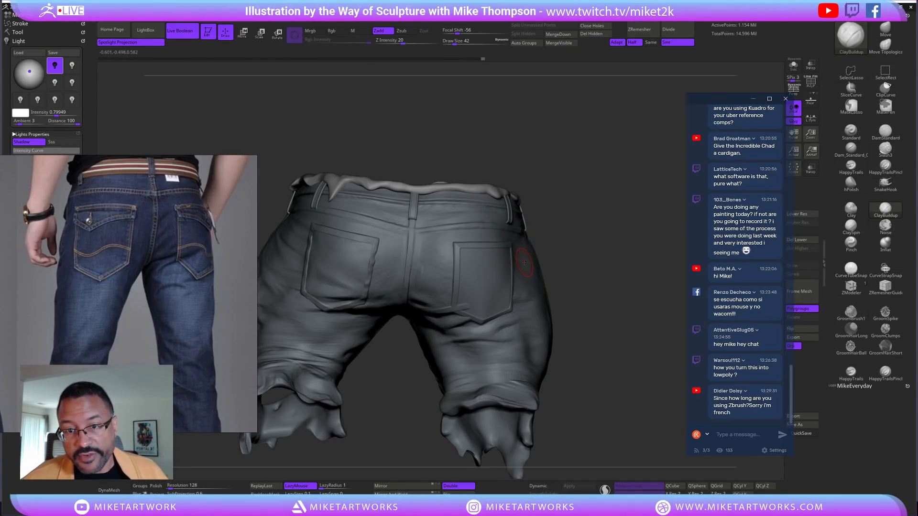
{"action": "mouse_move", "coordinate": [590, 251]}
{"action": "left_mouse_down"}
{"action": "mouse_move", "coordinate": [578, 287]}
{"action": "mouse_move", "coordinate": [591, 315]}
{"action": "mouse_move", "coordinate": [362, 260]}
{"action": "left_mouse_up"}
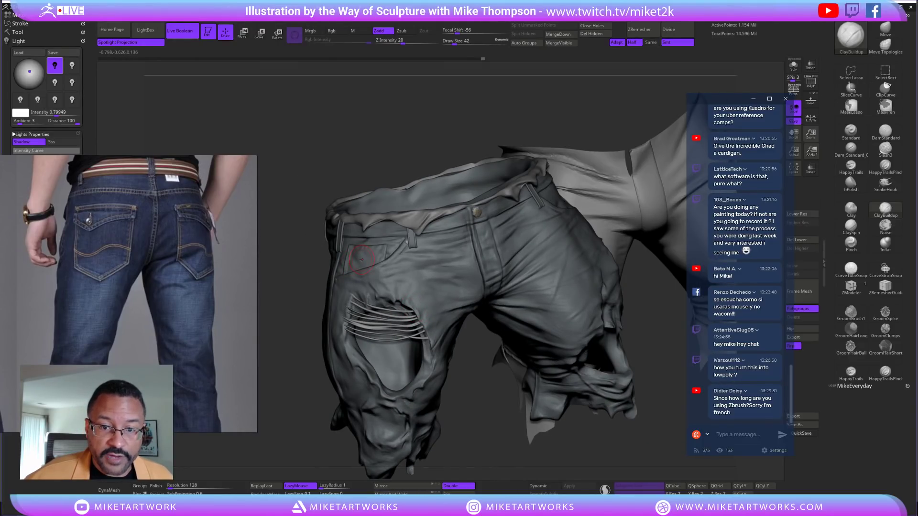
{"action": "left_click_drag", "start_coordinate": [376, 137], "coordinate": [617, 215]}
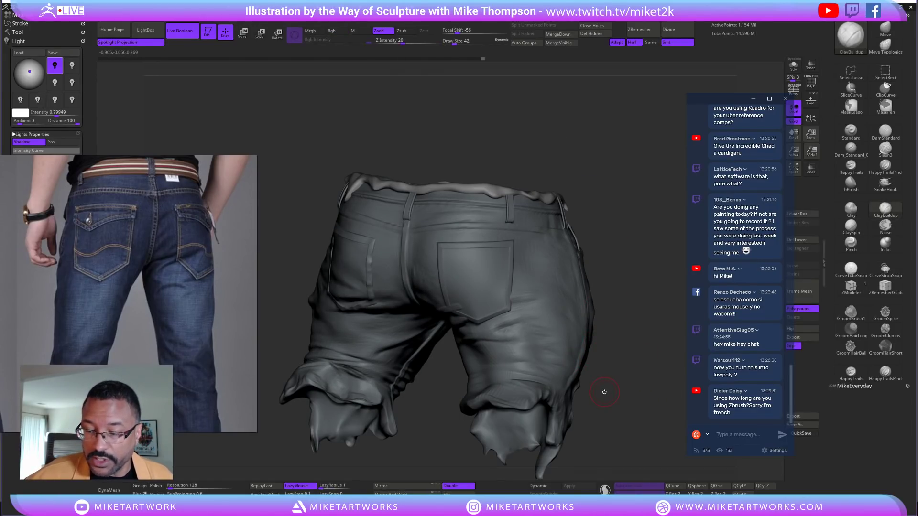
Isolate the BackPockets subtool at its lowest subdivision level with the polyframe displayed
{"action": "left_click", "coordinate": [472, 272], "text": "alt"}
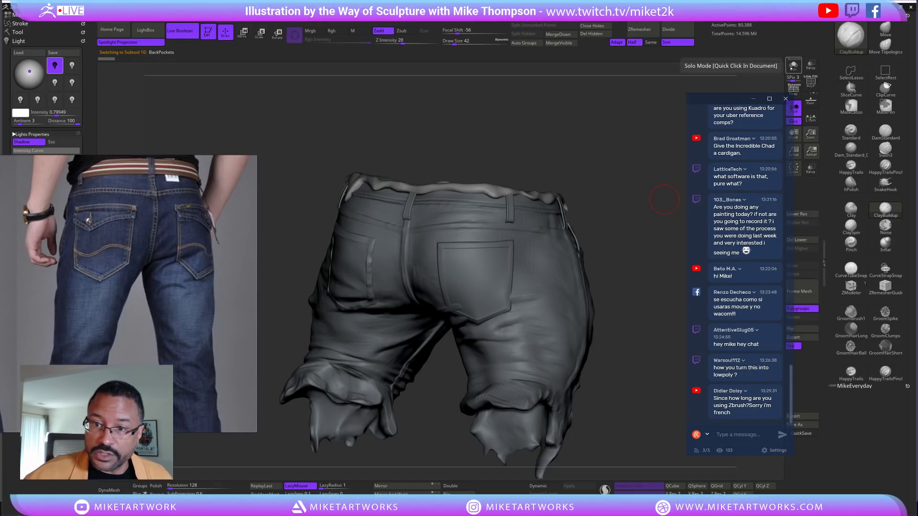
{"action": "left_click", "coordinate": [793, 67]}
{"action": "left_click_drag", "start_coordinate": [585, 446], "coordinate": [561, 425]}
{"action": "key", "text": "shift+d"}
{"action": "key", "text": "shift+d"}
{"action": "key", "text": "shift+d"}
{"action": "key", "text": "shift+d"}
{"action": "key", "text": "space"}
{"action": "left_click", "coordinate": [589, 463]}
{"action": "left_click_drag", "start_coordinate": [598, 335], "coordinate": [627, 396]}
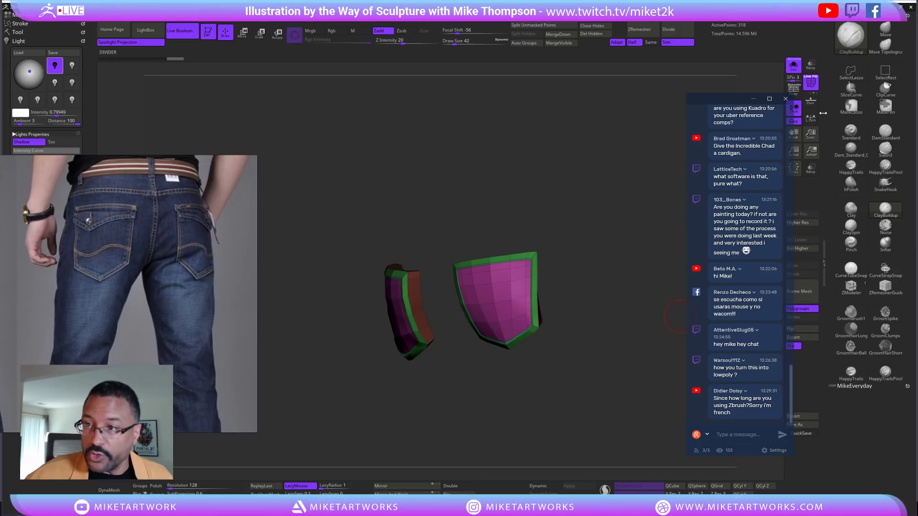
Bring the other subtools back into view and reshape the right back pocket using the Move brush at draw size 71
{"action": "left_click", "coordinate": [794, 65]}
{"action": "left_click_drag", "start_coordinate": [614, 124], "coordinate": [628, 124]}
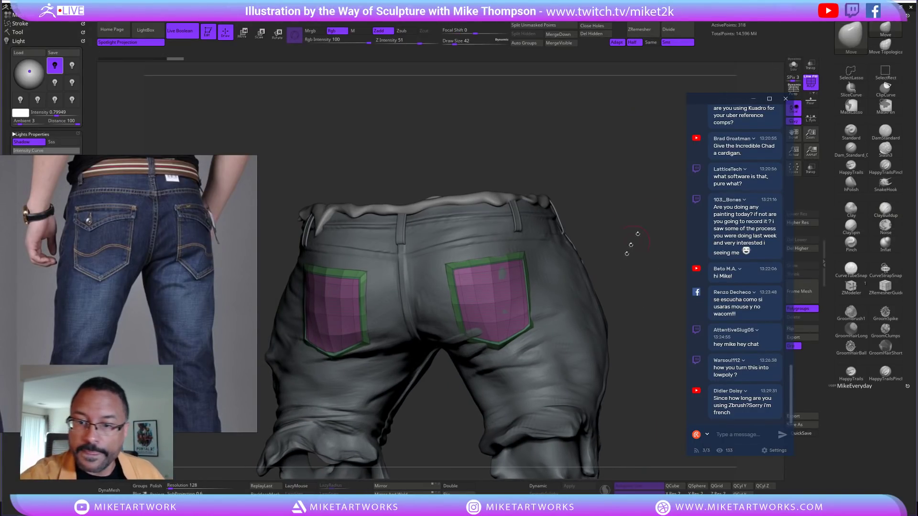
{"action": "key", "text": "w"}
{"action": "mouse_move", "coordinate": [632, 270]}
{"action": "left_mouse_down"}
{"action": "mouse_move", "coordinate": [639, 275]}
{"action": "mouse_move", "coordinate": [635, 270]}
{"action": "mouse_move", "coordinate": [625, 289]}
{"action": "left_mouse_up"}
{"action": "key", "text": "q"}
{"action": "key", "text": "s"}
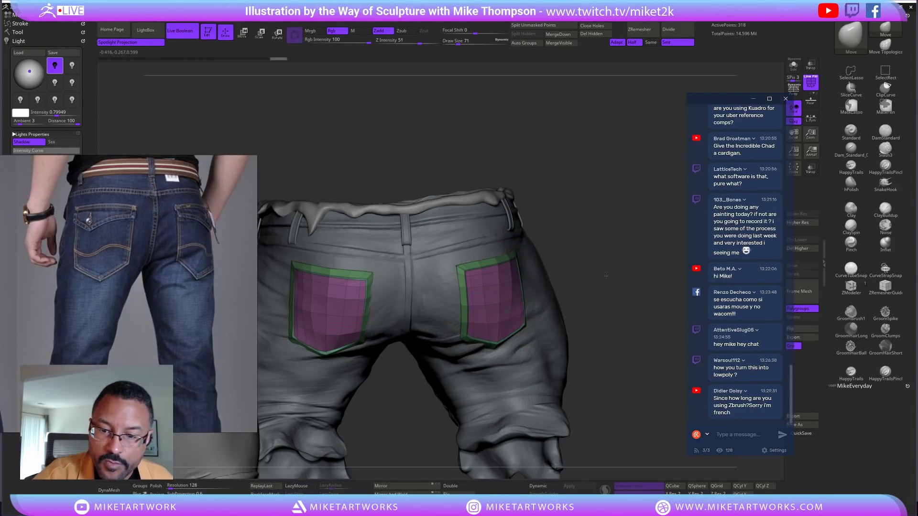
{"action": "left_click_drag", "start_coordinate": [616, 296], "coordinate": [526, 317]}
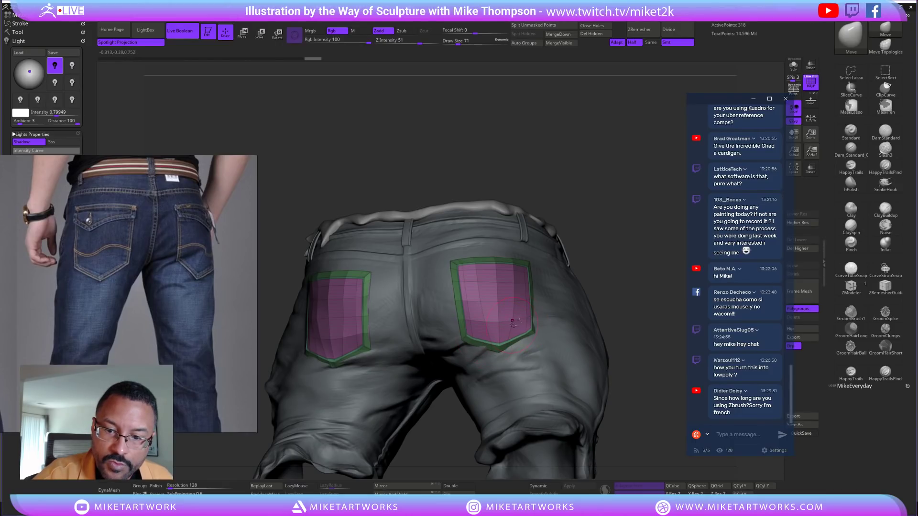
{"action": "left_click_drag", "start_coordinate": [637, 267], "coordinate": [633, 263]}
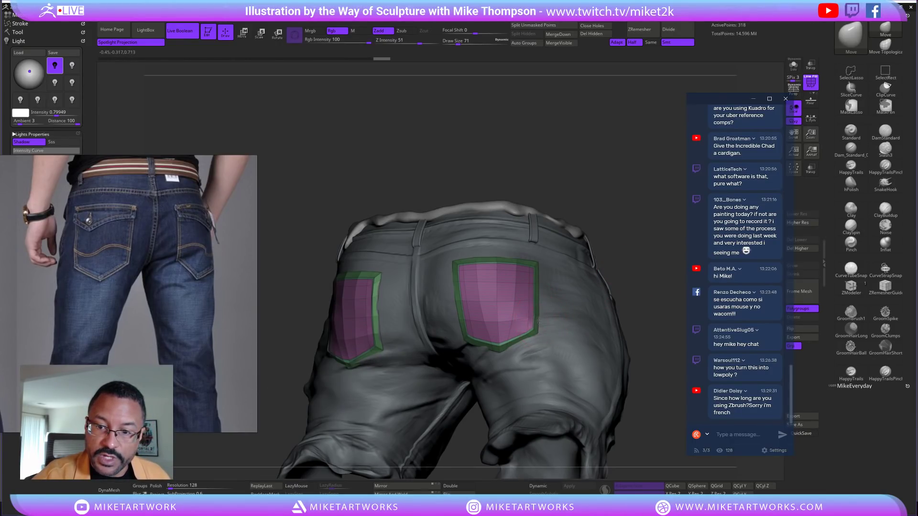
Restore the back pockets to their highest subdivision level and hide the polyframe
{"action": "mouse_move", "coordinate": [553, 315]}
{"action": "right_mouse_down"}
{"action": "mouse_move", "coordinate": [537, 320]}
{"action": "mouse_move", "coordinate": [563, 421]}
{"action": "right_mouse_up"}
{"action": "key", "text": "ctrl+d"}
{"action": "key", "text": "ctrl+d"}
{"action": "key", "text": "ctrl+d"}
{"action": "key", "text": "ctrl+d"}
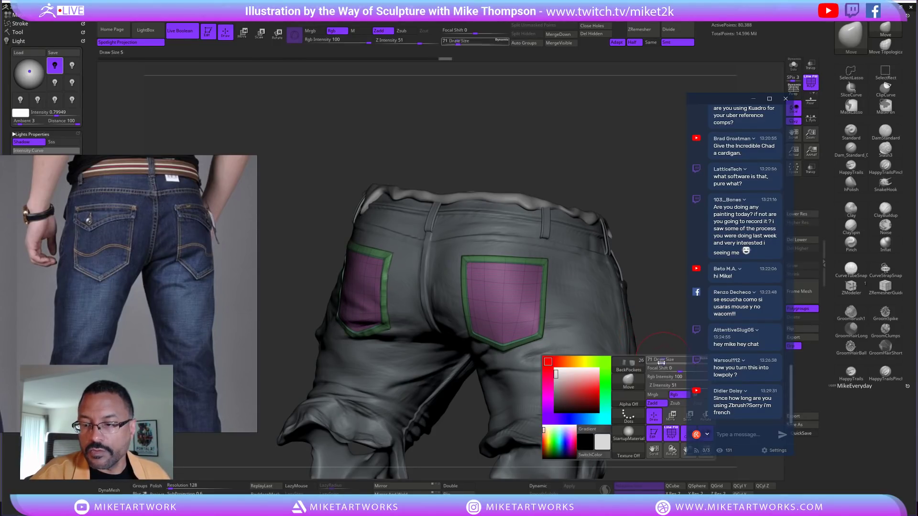
{"action": "key", "text": "shift+f"}
{"action": "left_click_drag", "start_coordinate": [648, 252], "coordinate": [600, 200]}
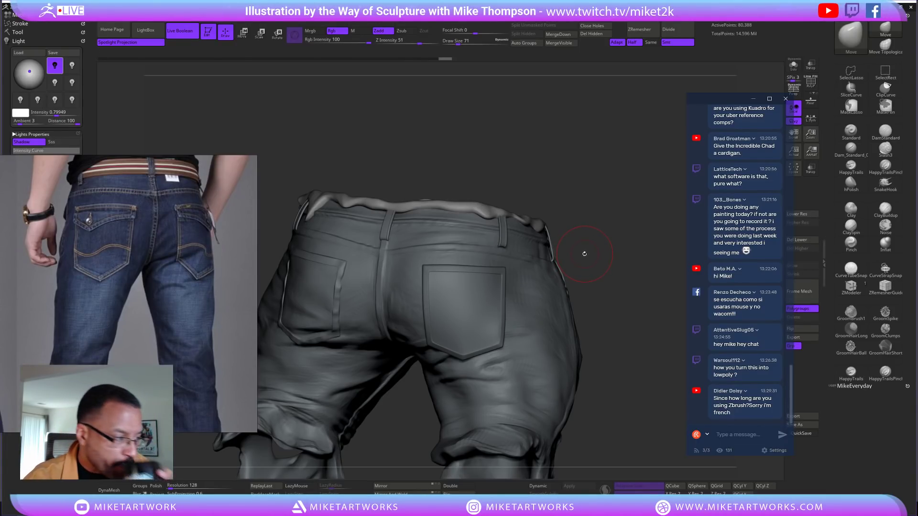
Choose the ClayBuildup brush at draw size 30 and start a fold at the right back pocket's lower inner corner
{"action": "left_click_drag", "start_coordinate": [616, 256], "coordinate": [581, 328]}
{"action": "type", "text": "s30"}
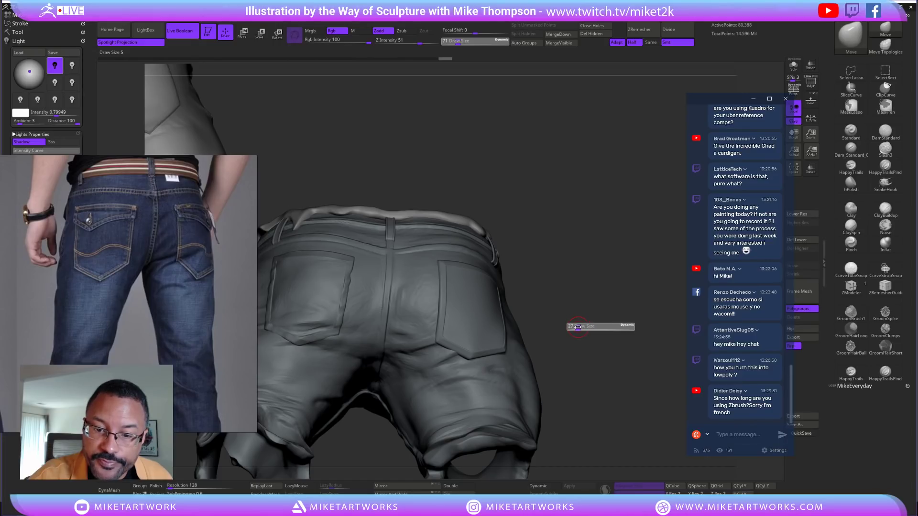
{"action": "key", "text": "Return"}
{"action": "left_click", "coordinate": [886, 210]}
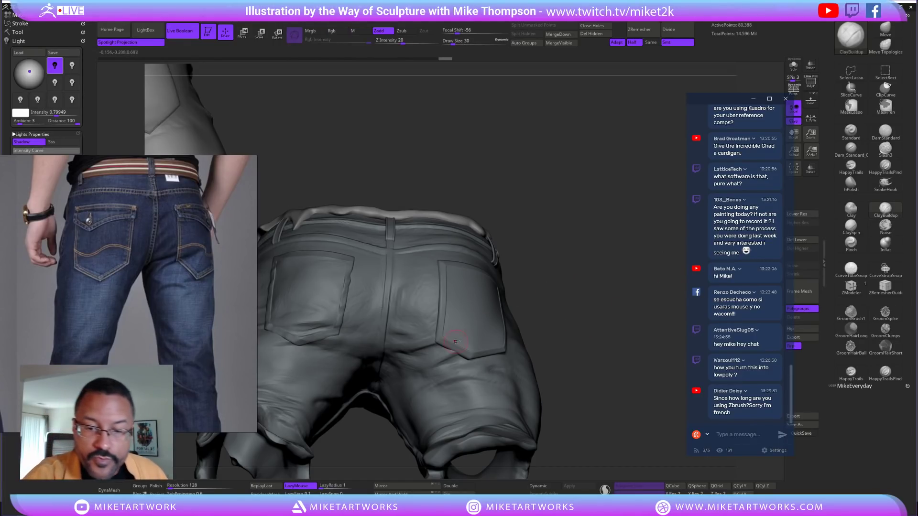
{"action": "left_click_drag", "start_coordinate": [443, 343], "coordinate": [469, 331]}
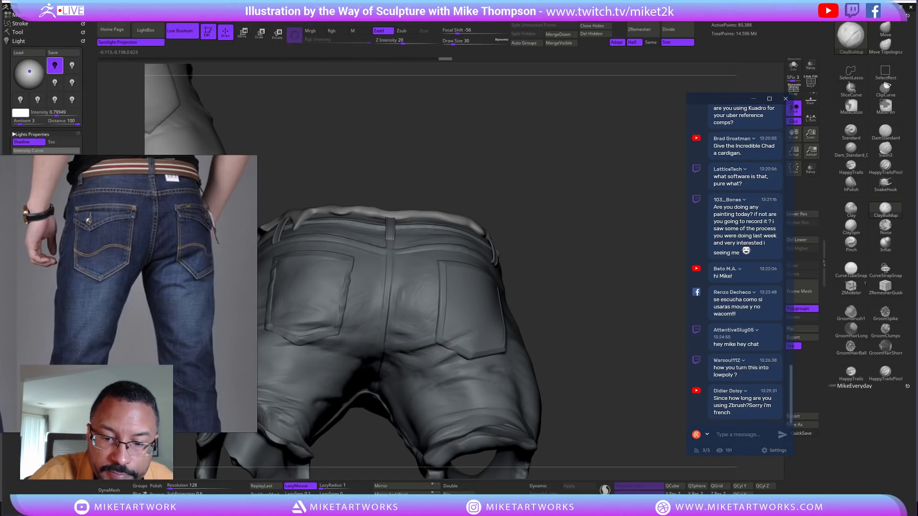
Build up diagonal wrinkles across the lower part of the right back pocket, running toward its outer edge
{"action": "mouse_move", "coordinate": [574, 306]}
{"action": "left_mouse_down"}
{"action": "mouse_move", "coordinate": [446, 334]}
{"action": "mouse_move", "coordinate": [489, 324]}
{"action": "left_mouse_up"}
{"action": "left_click_drag", "start_coordinate": [599, 285], "coordinate": [596, 283]}
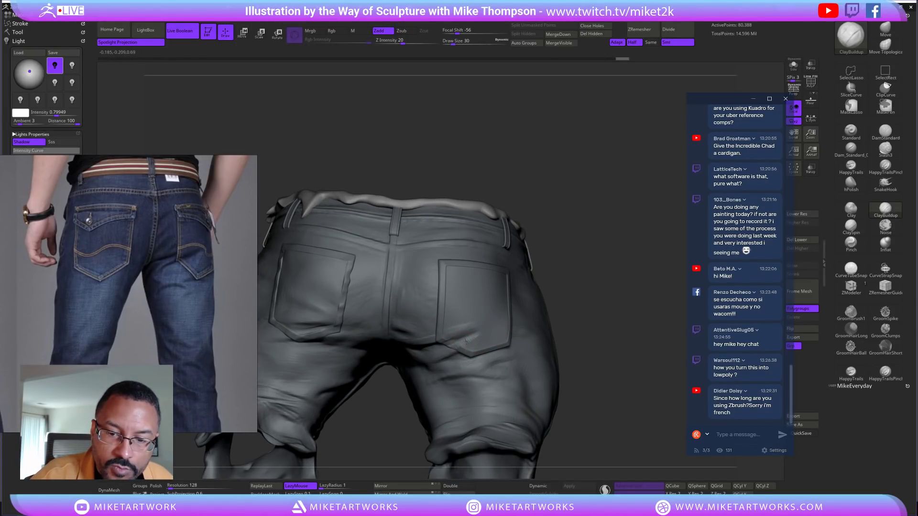
{"action": "left_click_drag", "start_coordinate": [472, 332], "coordinate": [463, 340]}
{"action": "mouse_move", "coordinate": [513, 325]}
{"action": "left_mouse_down"}
{"action": "mouse_move", "coordinate": [460, 348]}
{"action": "mouse_move", "coordinate": [476, 346]}
{"action": "left_mouse_up"}
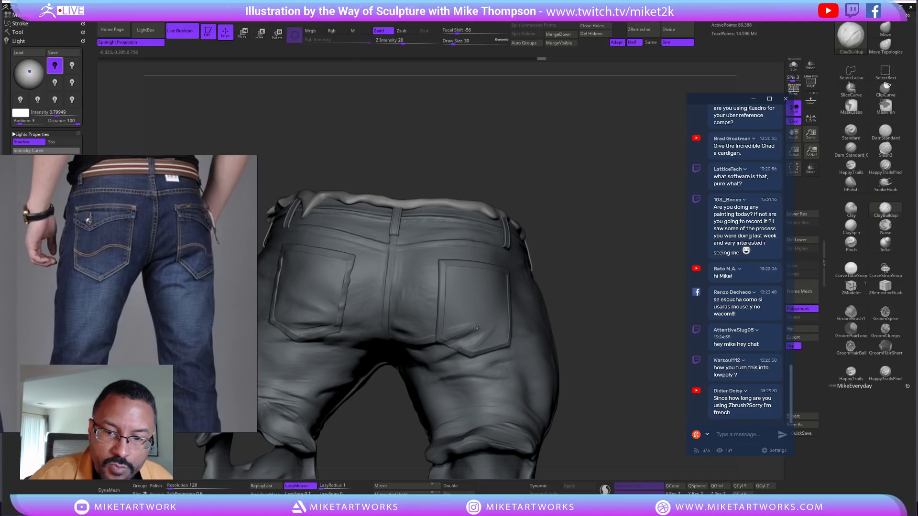
{"action": "left_click_drag", "start_coordinate": [479, 327], "coordinate": [525, 312]}
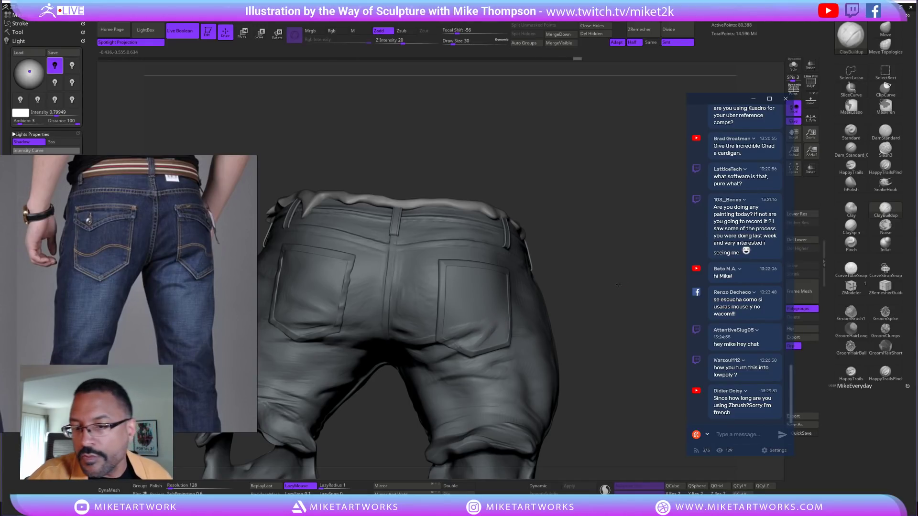
Add small folds above the right back pocket's bottom point with ClayBuildup and undo the last stroke
{"action": "left_click_drag", "start_coordinate": [619, 285], "coordinate": [616, 279]}
{"action": "mouse_move", "coordinate": [510, 321]}
{"action": "left_mouse_down"}
{"action": "mouse_move", "coordinate": [492, 336]}
{"action": "mouse_move", "coordinate": [559, 301]}
{"action": "left_mouse_up"}
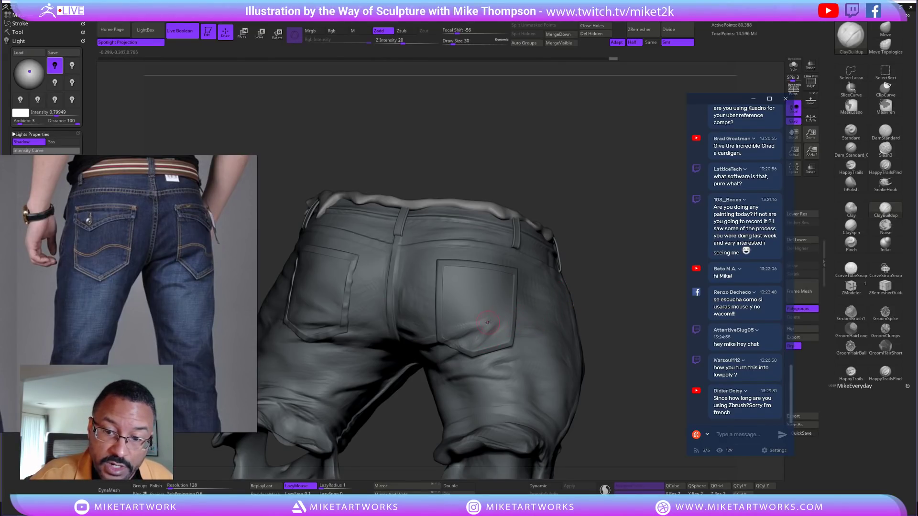
{"action": "mouse_move", "coordinate": [497, 321]}
{"action": "left_mouse_down"}
{"action": "mouse_move", "coordinate": [489, 325]}
{"action": "mouse_move", "coordinate": [506, 315]}
{"action": "mouse_move", "coordinate": [485, 330]}
{"action": "left_mouse_up"}
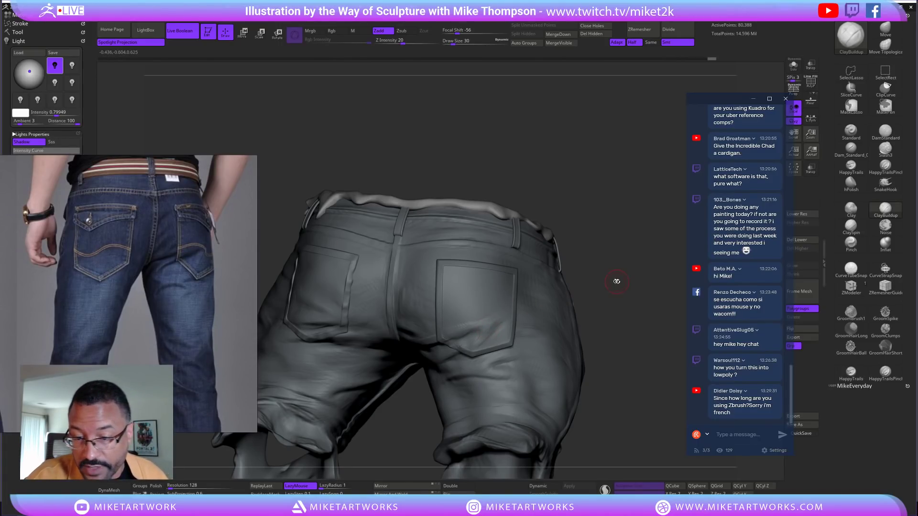
{"action": "left_click_drag", "start_coordinate": [615, 283], "coordinate": [620, 287]}
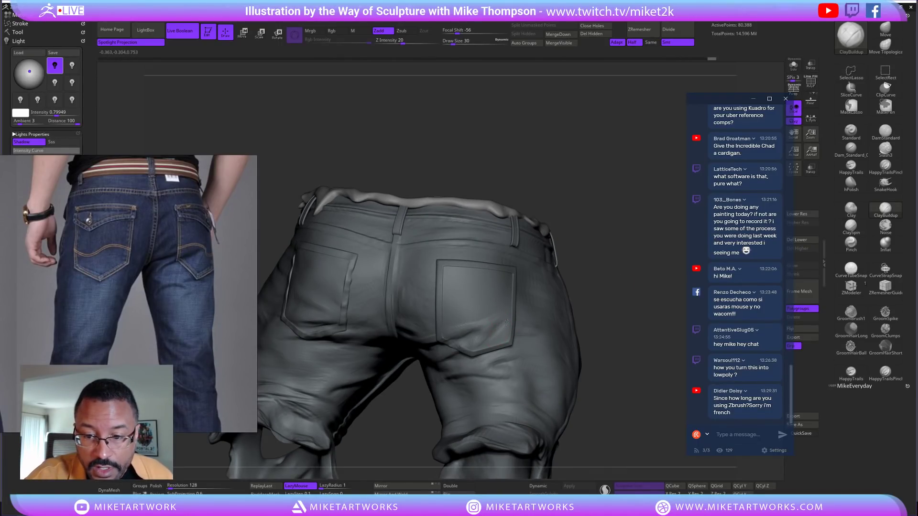
{"action": "left_click_drag", "start_coordinate": [483, 342], "coordinate": [488, 336]}
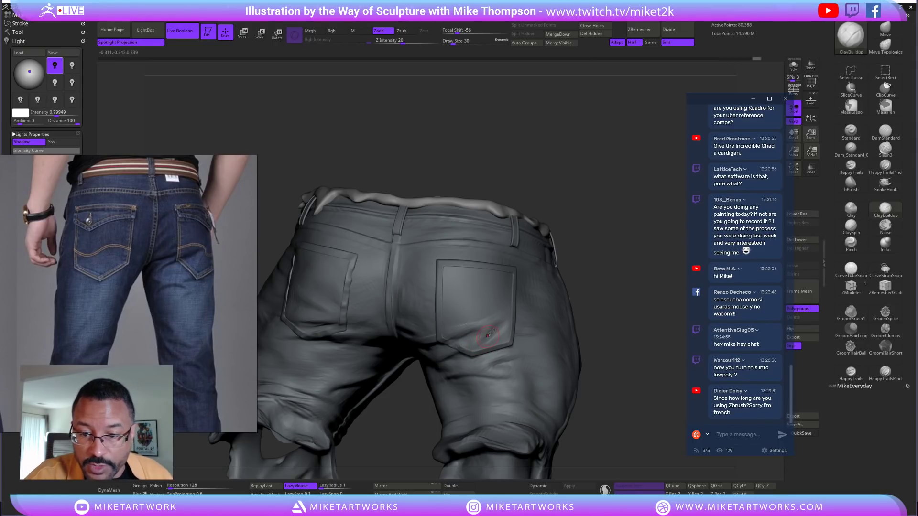
{"action": "key", "text": "ctrl+z"}
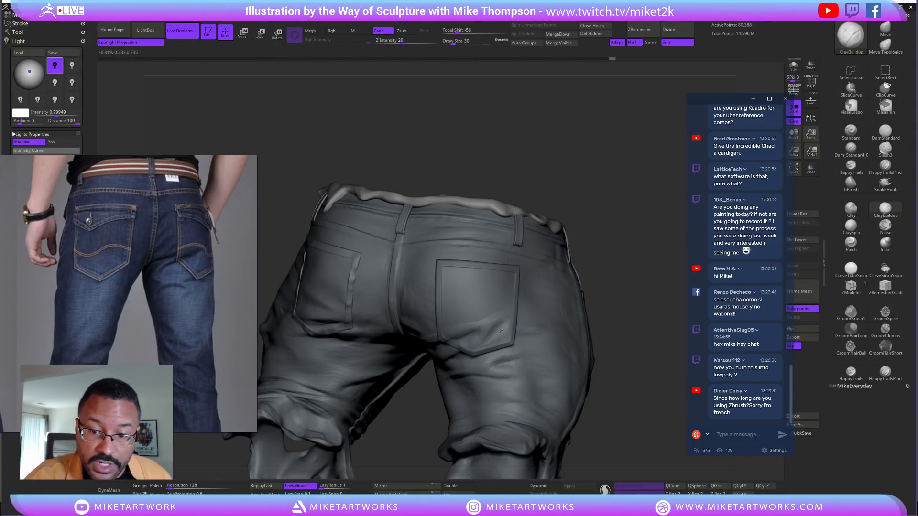
Add folds to the right back pocket's lower half and smooth them near the inner lower corner
{"action": "left_click_drag", "start_coordinate": [612, 256], "coordinate": [592, 269]}
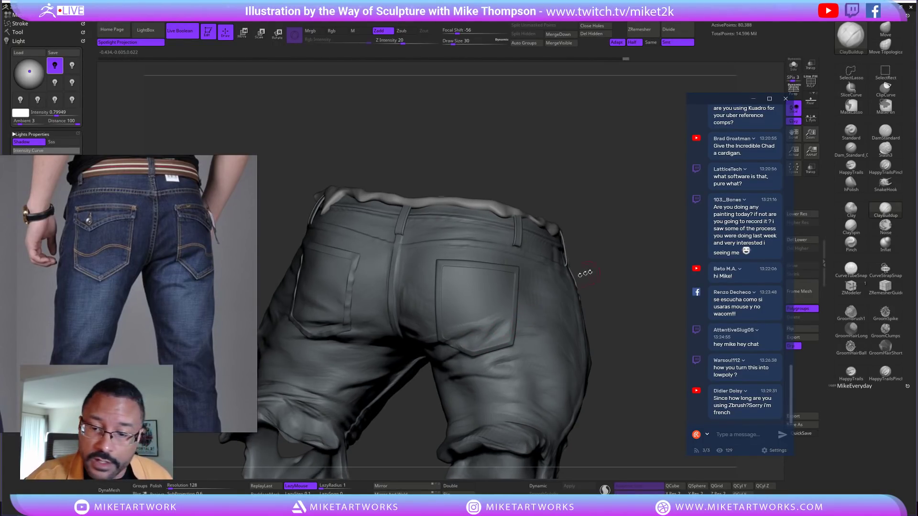
{"action": "left_click_drag", "start_coordinate": [491, 313], "coordinate": [498, 309]}
{"action": "mouse_move", "coordinate": [619, 269]}
{"action": "left_mouse_down"}
{"action": "mouse_move", "coordinate": [434, 330]}
{"action": "mouse_move", "coordinate": [469, 314]}
{"action": "mouse_move", "coordinate": [459, 320]}
{"action": "mouse_move", "coordinate": [458, 309]}
{"action": "mouse_move", "coordinate": [483, 284]}
{"action": "mouse_move", "coordinate": [467, 310]}
{"action": "mouse_move", "coordinate": [477, 290]}
{"action": "left_mouse_up"}
{"action": "mouse_move", "coordinate": [466, 322]}
{"action": "left_mouse_down", "text": "shift"}
{"action": "mouse_move", "coordinate": [449, 331]}
{"action": "mouse_move", "coordinate": [489, 330]}
{"action": "mouse_move", "coordinate": [453, 338]}
{"action": "left_mouse_up", "text": "shift"}
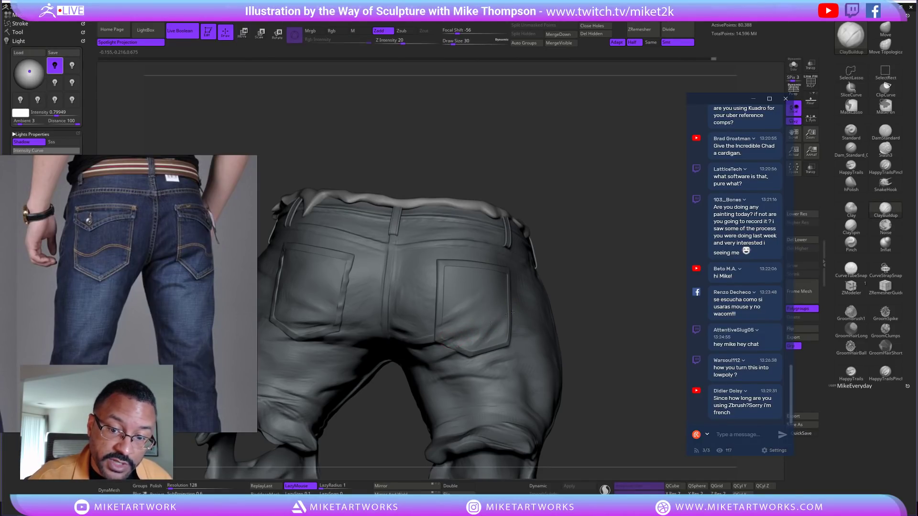
{"action": "mouse_move", "coordinate": [616, 274]}
{"action": "left_mouse_down"}
{"action": "mouse_move", "coordinate": [616, 258]}
{"action": "mouse_move", "coordinate": [614, 266]}
{"action": "left_mouse_up"}
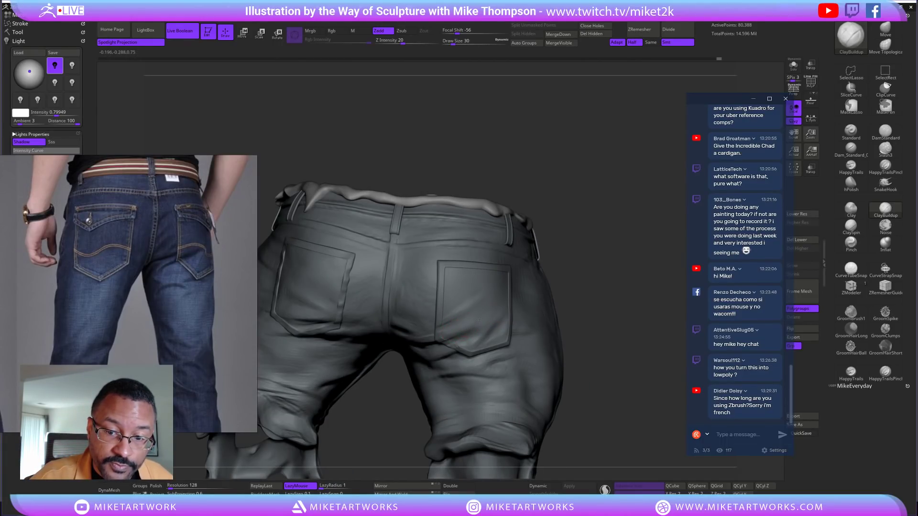
{"action": "left_click_drag", "start_coordinate": [471, 329], "coordinate": [472, 327]}
Sculpt diagonal folds through the middle and upper area of the right back pocket and smooth them
{"action": "left_click_drag", "start_coordinate": [631, 260], "coordinate": [613, 256]}
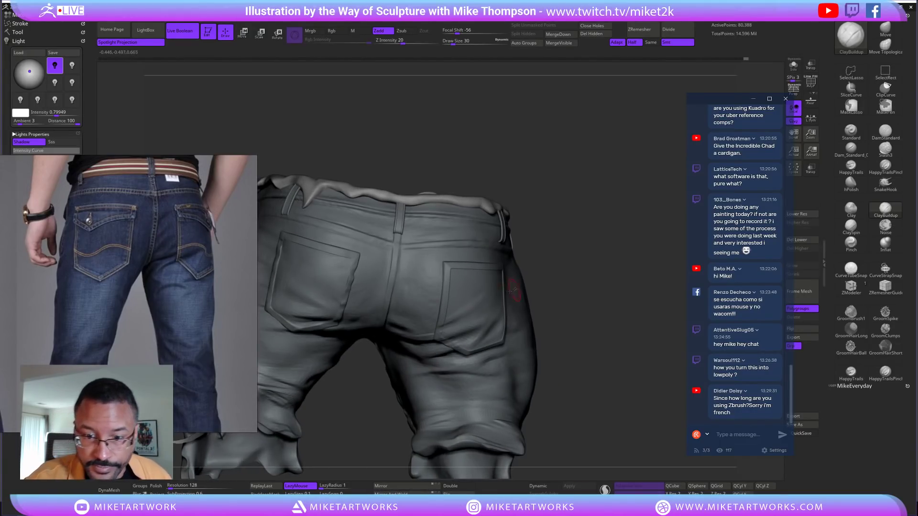
{"action": "left_click_drag", "start_coordinate": [469, 298], "coordinate": [505, 264]}
{"action": "left_click_drag", "start_coordinate": [445, 313], "coordinate": [443, 314]}
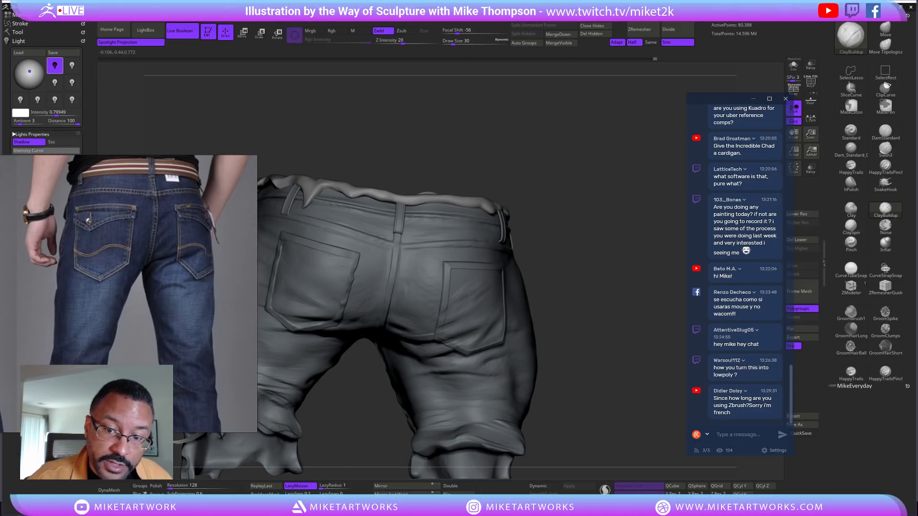
{"action": "left_click_drag", "start_coordinate": [485, 284], "coordinate": [492, 280]}
{"action": "left_click_drag", "start_coordinate": [606, 242], "coordinate": [564, 251]}
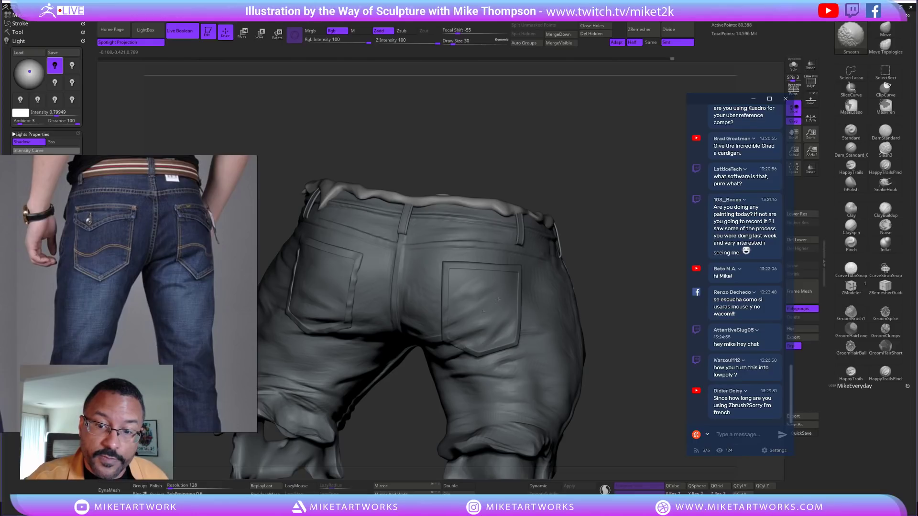
{"action": "left_click_drag", "start_coordinate": [484, 310], "coordinate": [498, 304], "text": "shift"}
Build up a diagonal crease toward the right back pocket's upper outer corner with ClayBuildup
{"action": "mouse_move", "coordinate": [630, 269]}
{"action": "left_mouse_down"}
{"action": "mouse_move", "coordinate": [624, 285]}
{"action": "mouse_move", "coordinate": [620, 277]}
{"action": "left_mouse_up"}
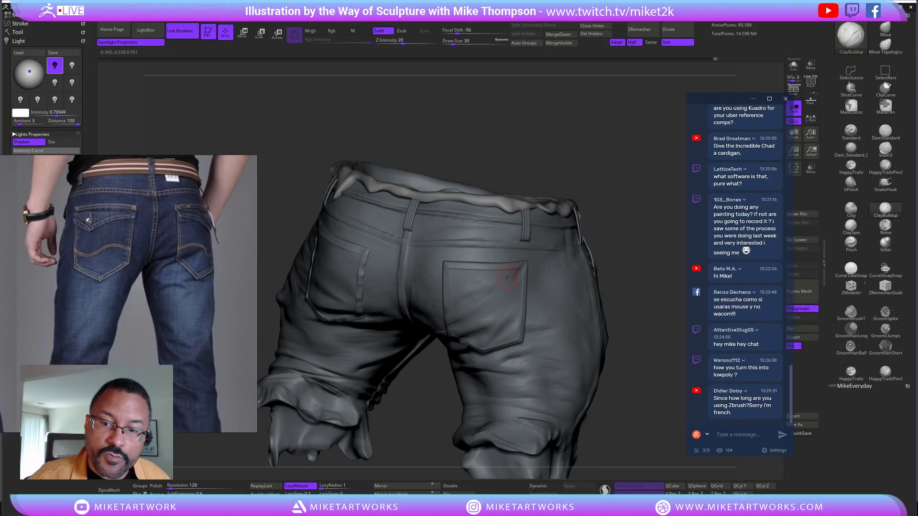
{"action": "left_click_drag", "start_coordinate": [520, 263], "coordinate": [526, 265]}
{"action": "mouse_move", "coordinate": [647, 231]}
{"action": "left_mouse_down"}
{"action": "mouse_move", "coordinate": [638, 226]}
{"action": "mouse_move", "coordinate": [663, 236]}
{"action": "left_mouse_up"}
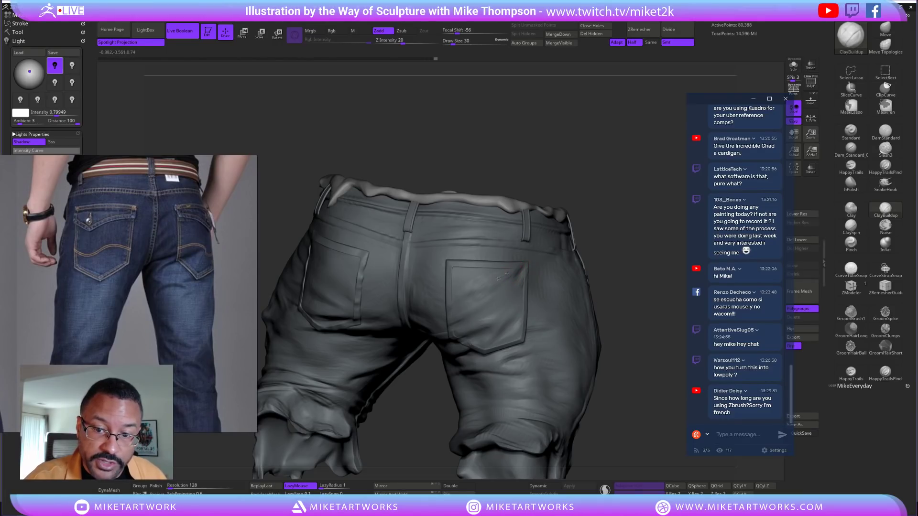
{"action": "left_click_drag", "start_coordinate": [602, 240], "coordinate": [631, 234]}
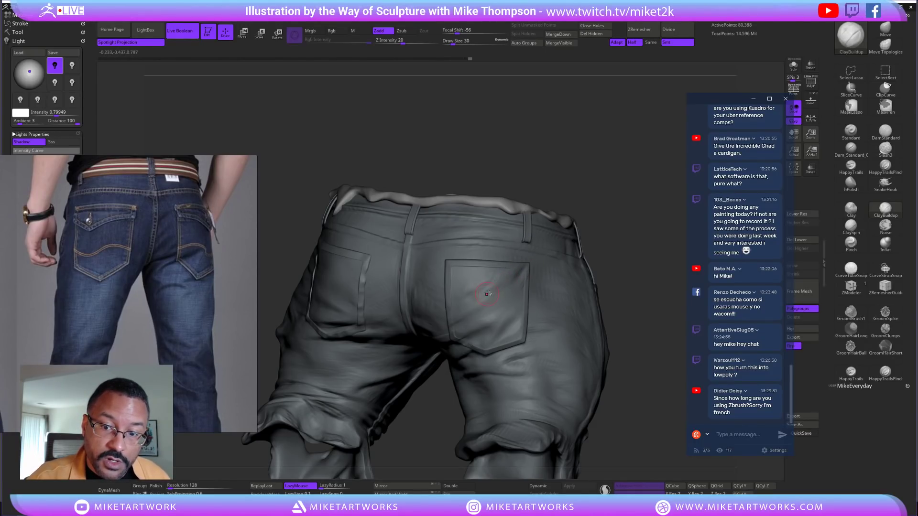
{"action": "left_click_drag", "start_coordinate": [650, 234], "coordinate": [637, 231]}
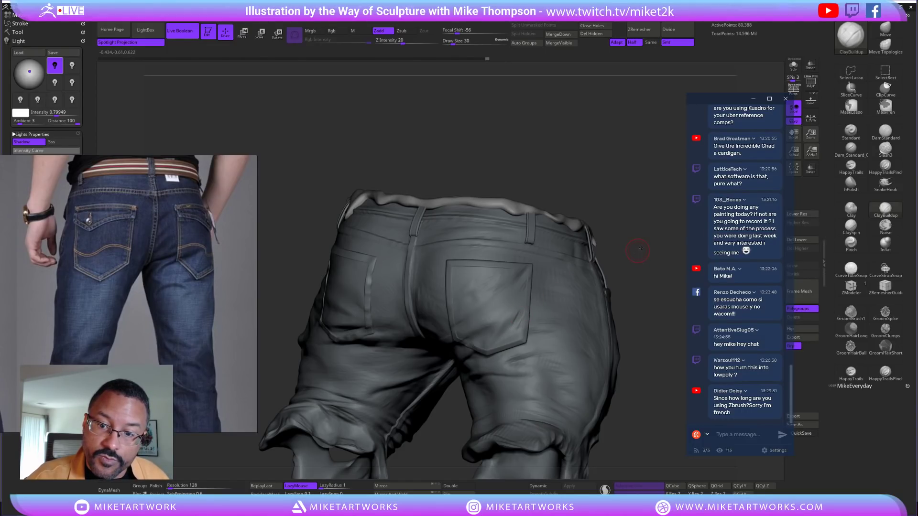
{"action": "right_click_drag", "start_coordinate": [539, 303], "coordinate": [521, 316]}
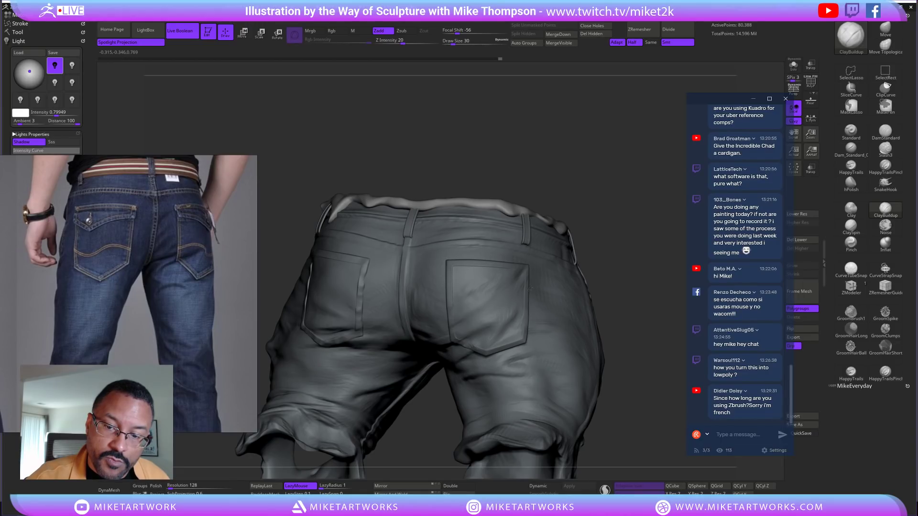
Soften and refine the diagonal folds across the center of the right back pocket
{"action": "key", "text": "shift"}
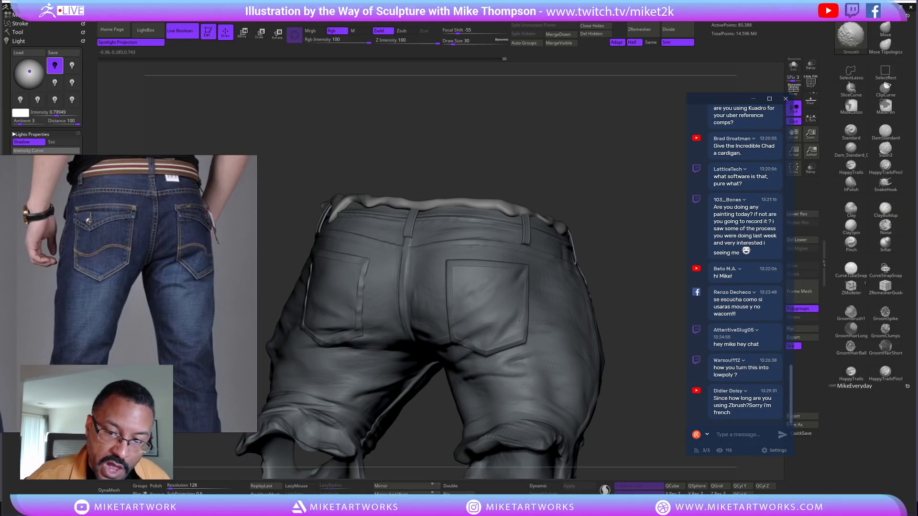
{"action": "mouse_move", "coordinate": [648, 258]}
{"action": "left_mouse_down"}
{"action": "mouse_move", "coordinate": [656, 258]}
{"action": "mouse_move", "coordinate": [516, 312]}
{"action": "left_mouse_up"}
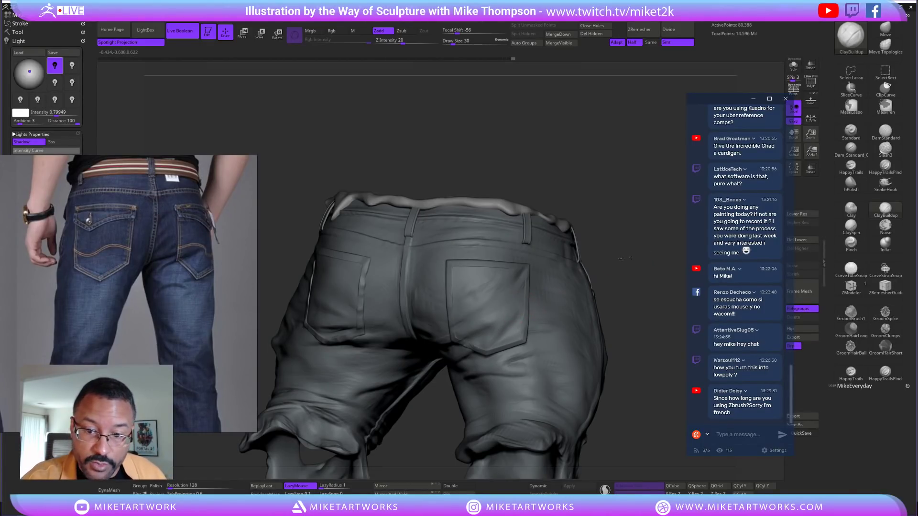
{"action": "left_click_drag", "start_coordinate": [632, 257], "coordinate": [565, 291]}
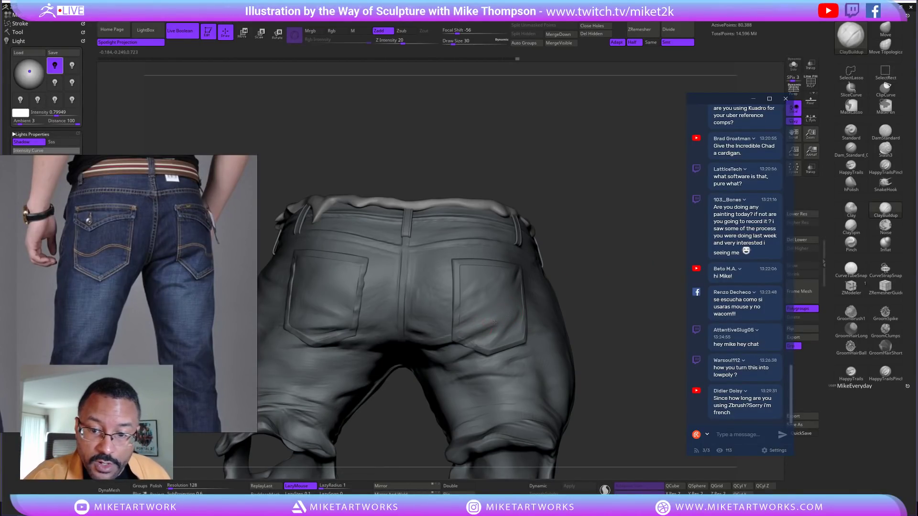
{"action": "right_click_drag", "start_coordinate": [480, 331], "coordinate": [502, 326]}
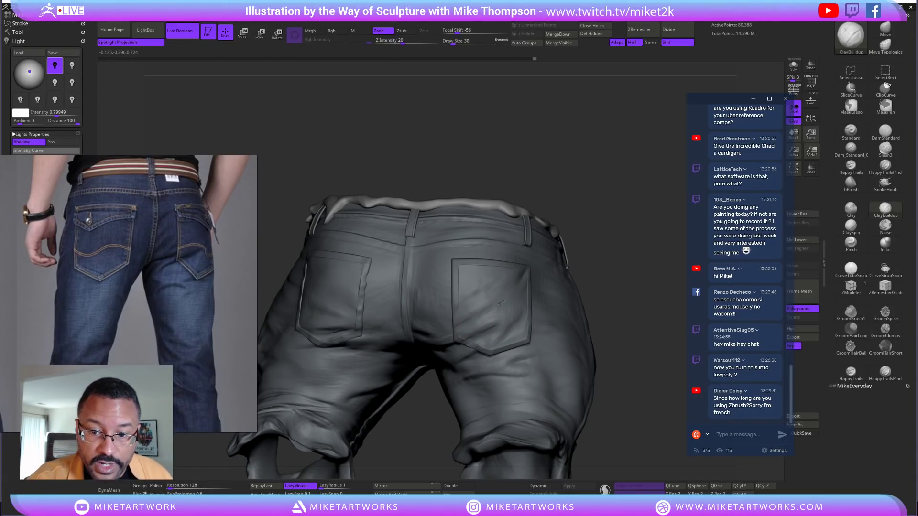
{"action": "left_click_drag", "start_coordinate": [599, 257], "coordinate": [481, 312]}
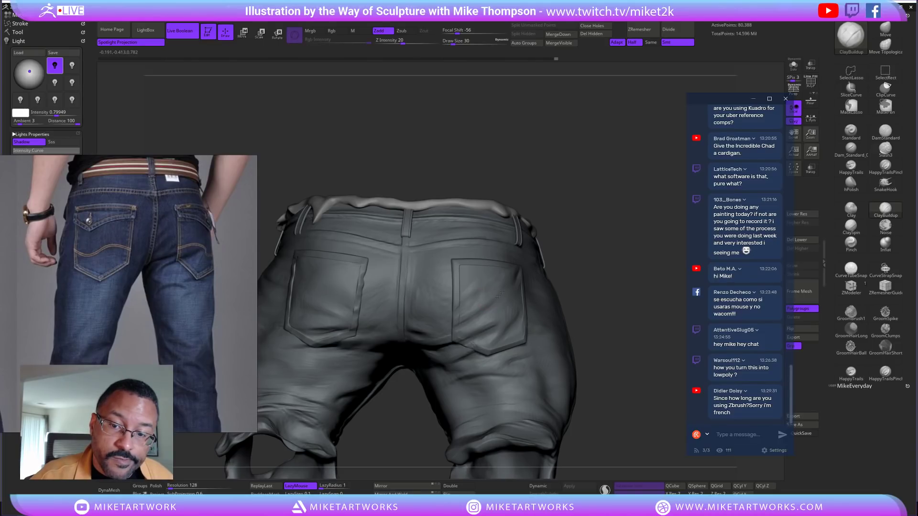
Refine the folds below the right back pocket's top edge and near its outer upper corner
{"action": "left_click_drag", "start_coordinate": [623, 250], "coordinate": [496, 296]}
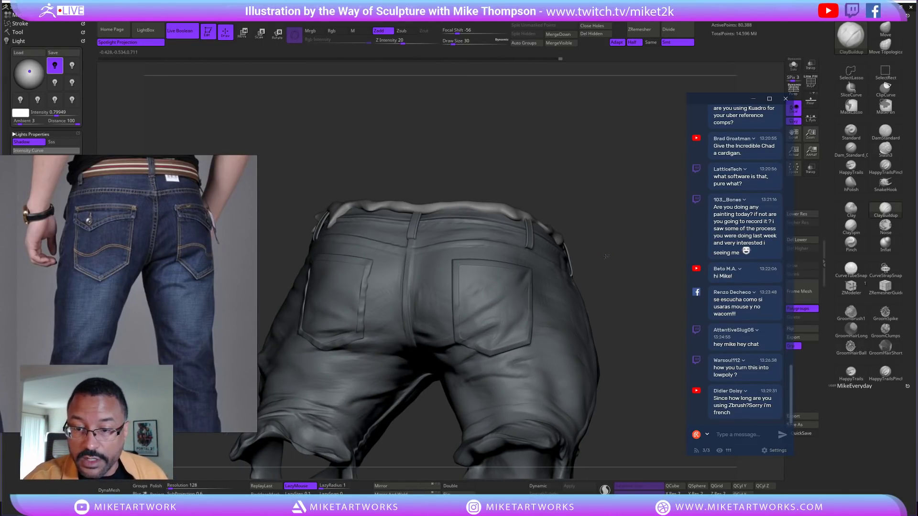
{"action": "left_click_drag", "start_coordinate": [621, 259], "coordinate": [612, 276]}
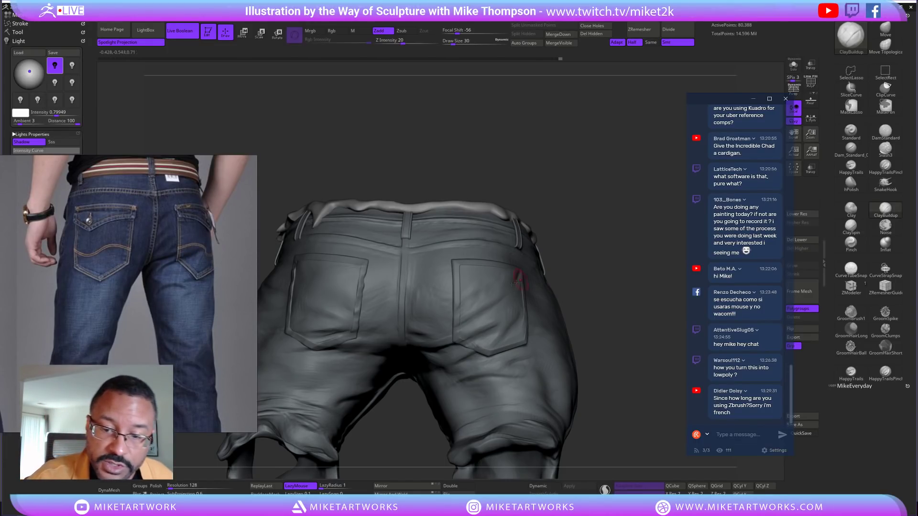
{"action": "left_click_drag", "start_coordinate": [628, 263], "coordinate": [633, 262]}
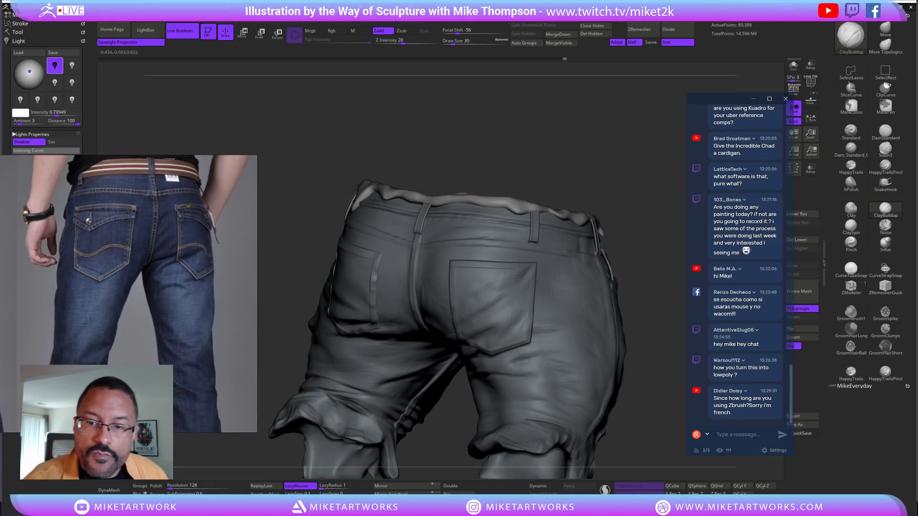
{"action": "right_click_drag", "start_coordinate": [517, 277], "coordinate": [502, 292]}
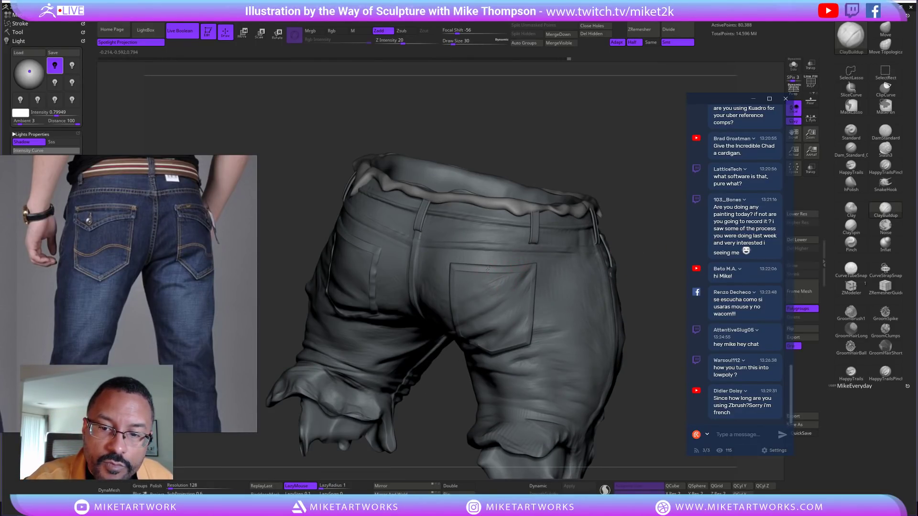
Examine the whole jeans from the back and side, and zoom out to the other jeans photos on the reference board
{"action": "mouse_move", "coordinate": [631, 234]}
{"action": "right_mouse_down"}
{"action": "mouse_move", "coordinate": [639, 401]}
{"action": "mouse_move", "coordinate": [618, 404]}
{"action": "mouse_move", "coordinate": [594, 313]}
{"action": "right_mouse_up"}
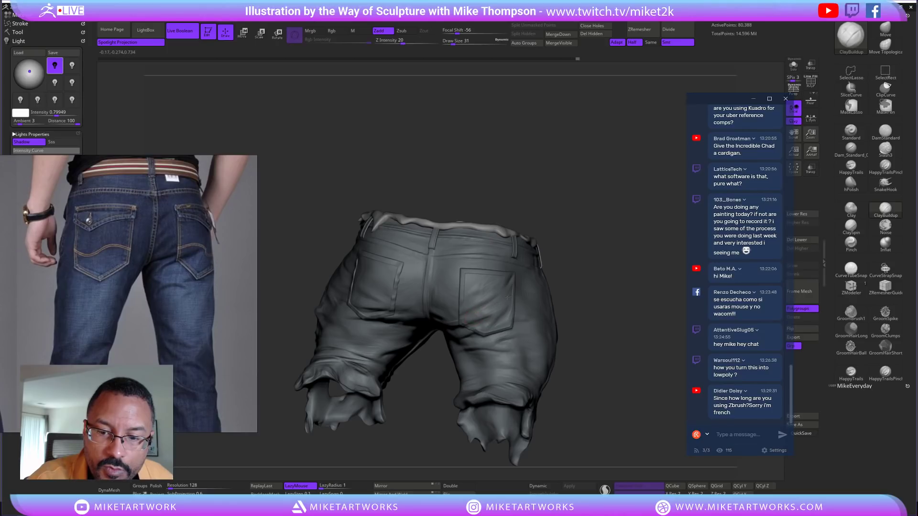
{"action": "mouse_move", "coordinate": [620, 279]}
{"action": "right_mouse_down"}
{"action": "mouse_move", "coordinate": [637, 377]}
{"action": "mouse_move", "coordinate": [617, 370]}
{"action": "mouse_move", "coordinate": [628, 376]}
{"action": "right_mouse_up"}
{"action": "key", "text": "space"}
{"action": "left_click", "coordinate": [636, 407]}
{"action": "key", "text": "space"}
{"action": "left_click", "coordinate": [636, 407]}
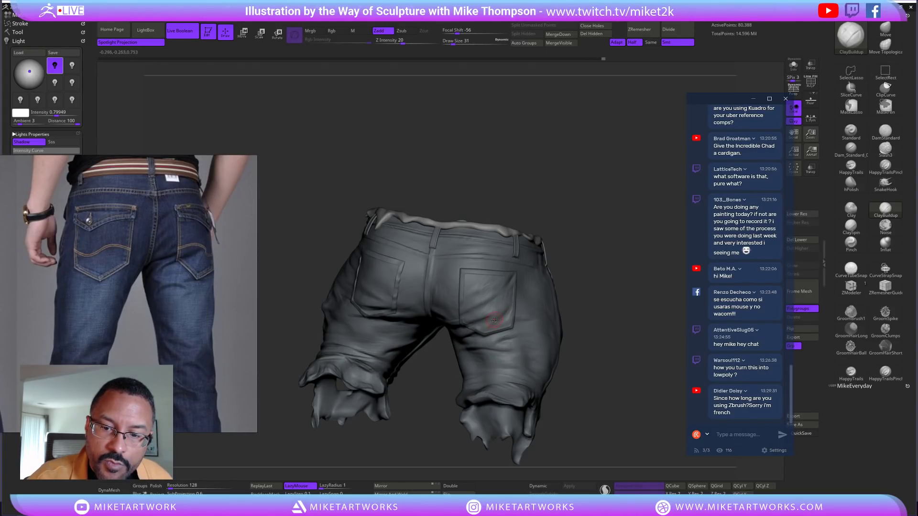
{"action": "right_click_drag", "start_coordinate": [495, 321], "coordinate": [469, 325]}
{"action": "right_click_drag", "start_coordinate": [608, 316], "coordinate": [608, 195]}
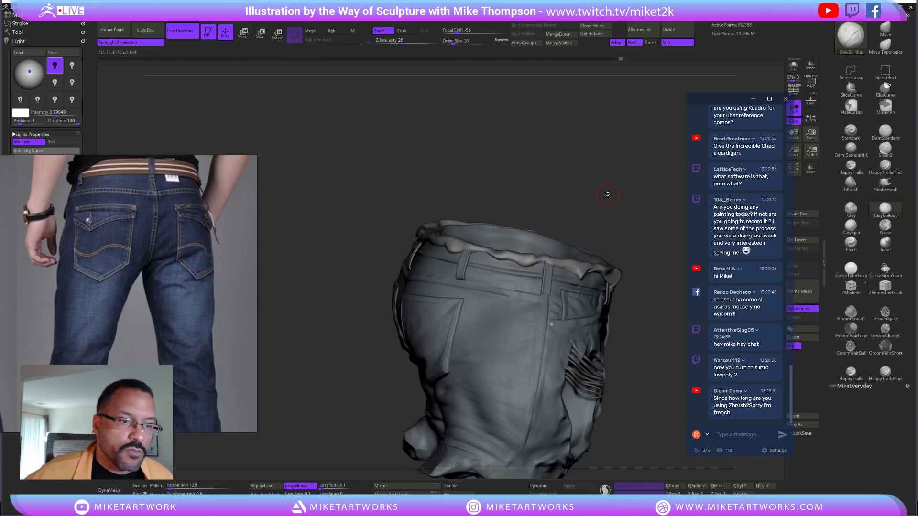
{"action": "scroll", "coordinate": [114, 304], "scroll_direction": "down", "scroll_amount": 4}
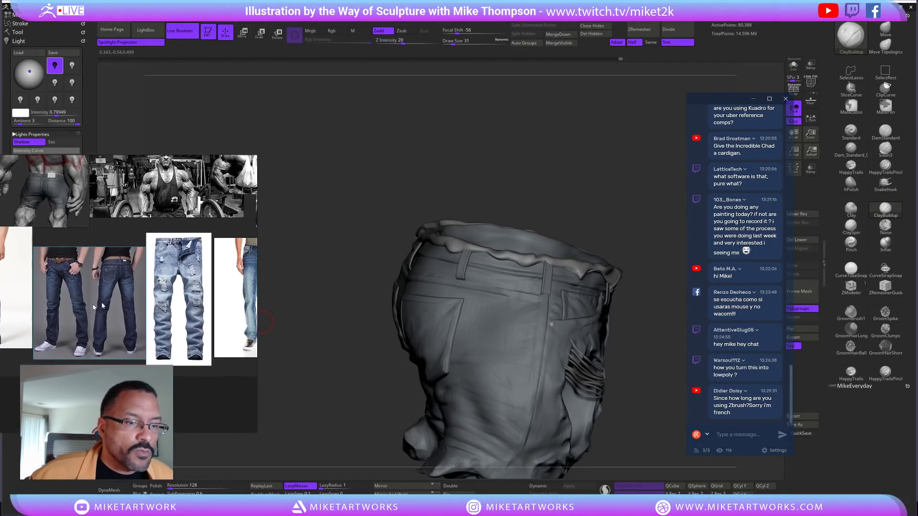
Examine the denim reference photos for folds and rips, from the distressed jeans to the patched skinny jeans' knees and lower legs
{"action": "scroll", "coordinate": [164, 285], "scroll_direction": "up", "scroll_amount": 5}
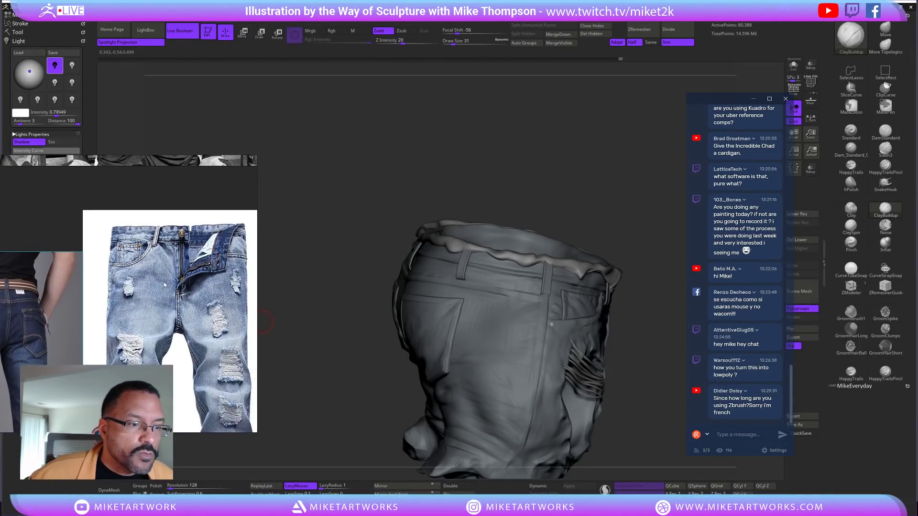
{"action": "middle_click_drag", "start_coordinate": [86, 293], "coordinate": [254, 268]}
{"action": "middle_click_drag", "start_coordinate": [70, 307], "coordinate": [117, 343]}
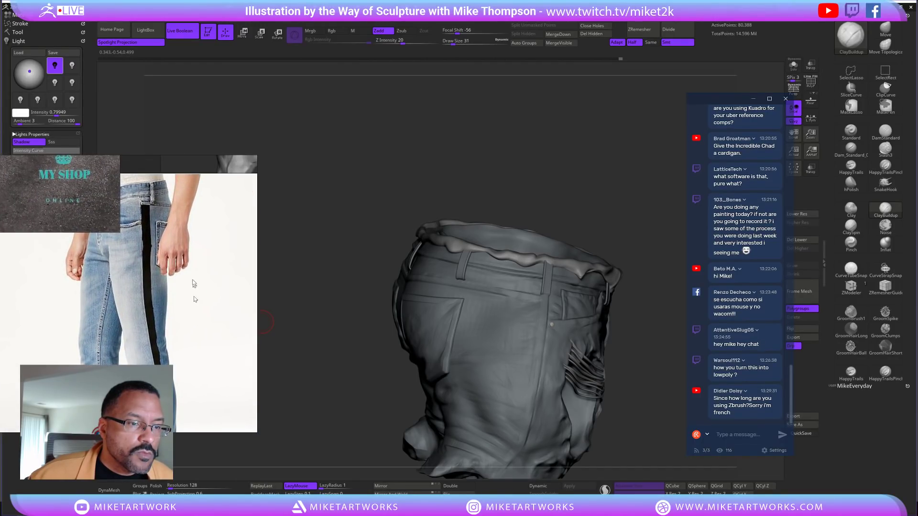
{"action": "scroll", "coordinate": [194, 285], "scroll_direction": "down", "scroll_amount": 5}
{"action": "scroll", "coordinate": [156, 314], "scroll_direction": "up", "scroll_amount": 5}
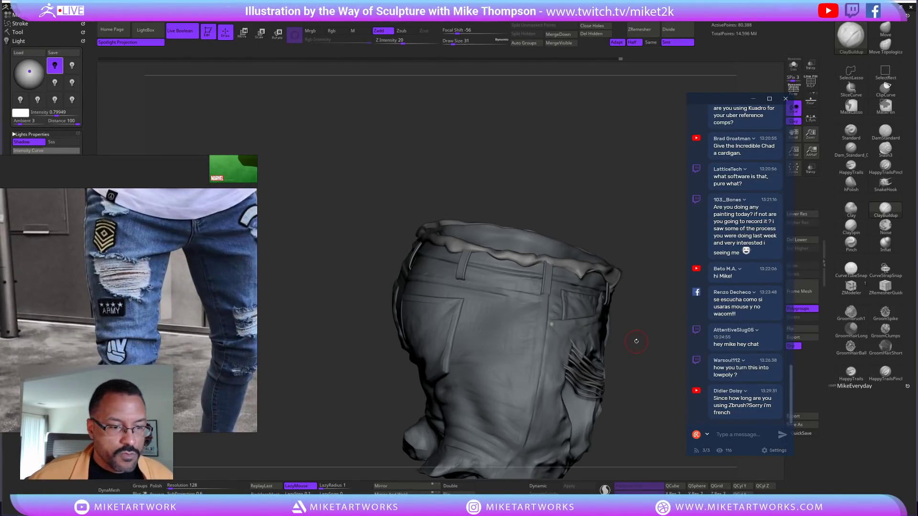
{"action": "middle_click_drag", "start_coordinate": [148, 346], "coordinate": [103, 220]}
Make the Jeans_2 subtool active for sculpting and inspect its seat and right hip from the back and side
{"action": "left_click_drag", "start_coordinate": [638, 248], "coordinate": [605, 309]}
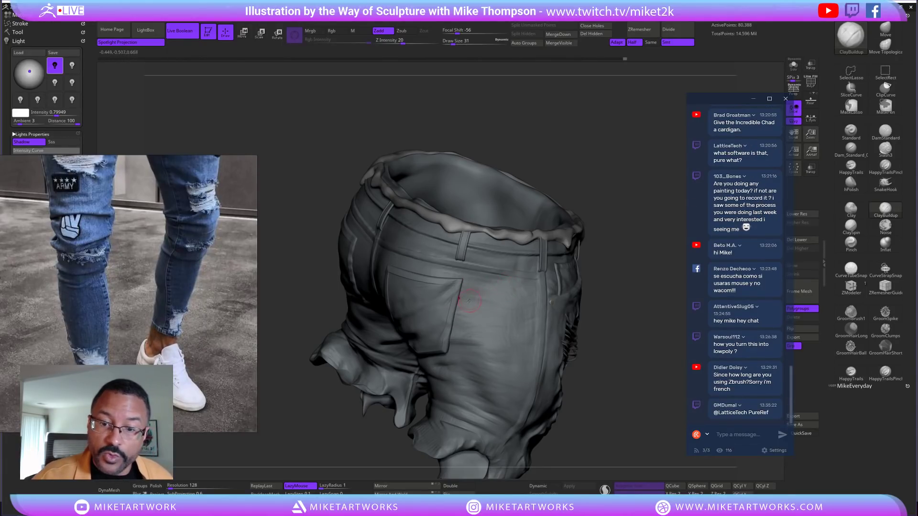
{"action": "left_click", "coordinate": [484, 304], "text": "alt"}
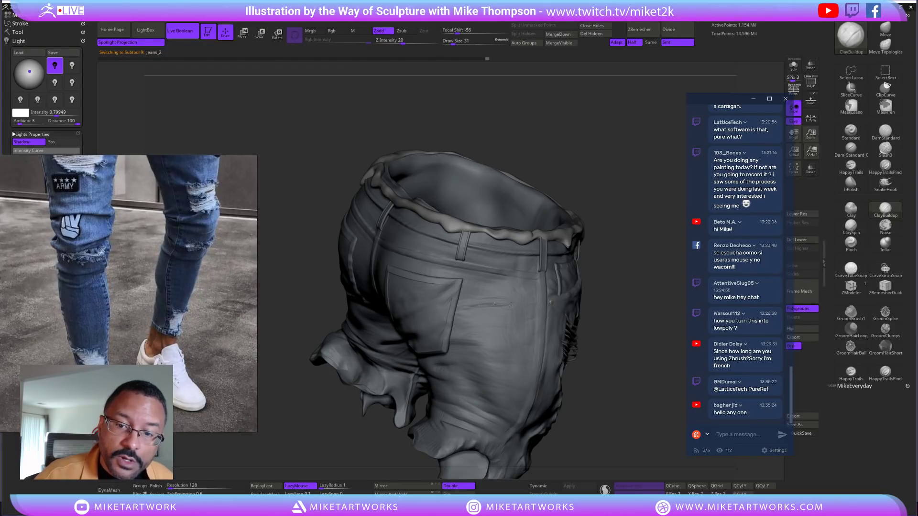
{"action": "left_click_drag", "start_coordinate": [624, 270], "coordinate": [519, 302]}
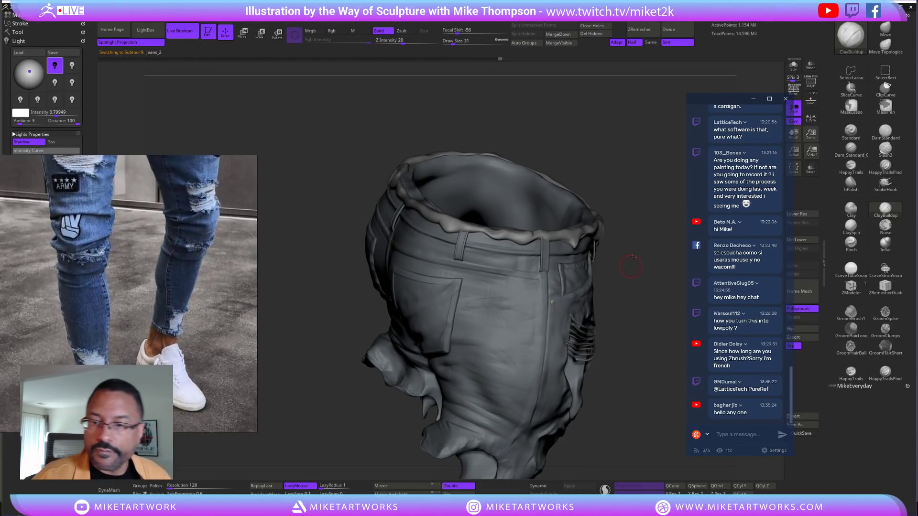
{"action": "left_click_drag", "start_coordinate": [622, 210], "coordinate": [613, 272]}
{"action": "left_click_drag", "start_coordinate": [592, 403], "coordinate": [482, 310]}
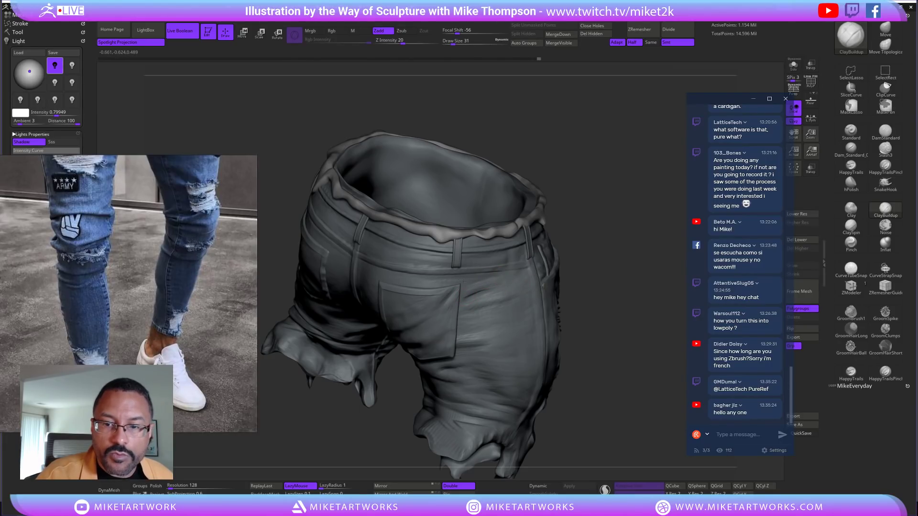
Move the jeans reference photo clear of the tool settings and show the hidden body subtools around the pants
{"action": "left_click_drag", "start_coordinate": [622, 310], "coordinate": [465, 296]}
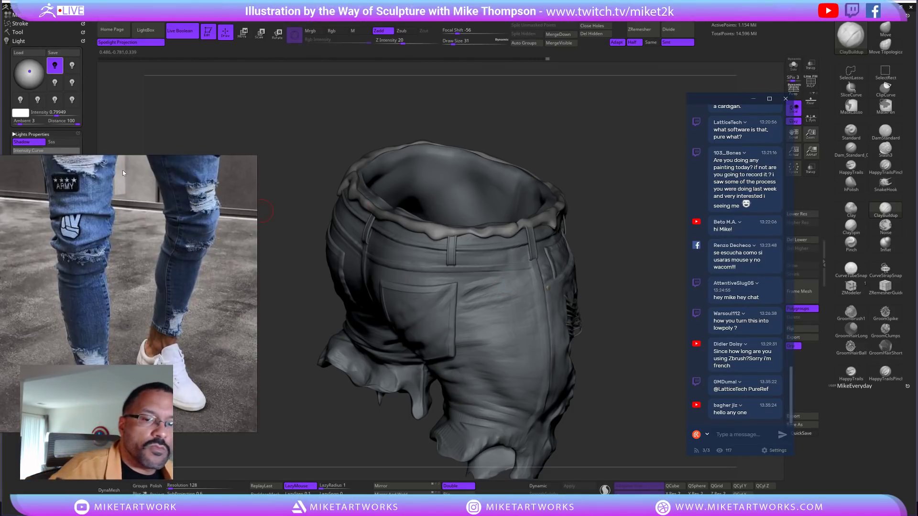
{"action": "right_click_drag", "start_coordinate": [27, 156], "coordinate": [195, 352]}
{"action": "left_click", "coordinate": [18, 32]}
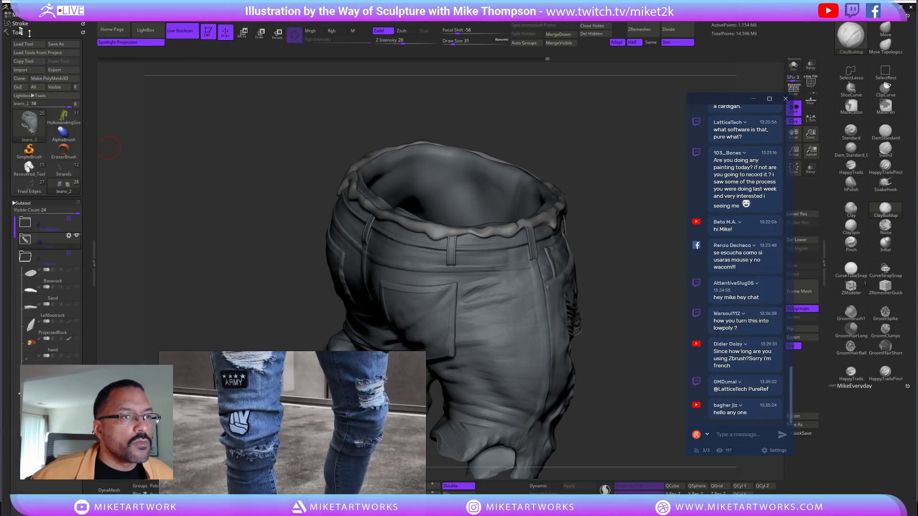
{"action": "left_click", "coordinate": [76, 223]}
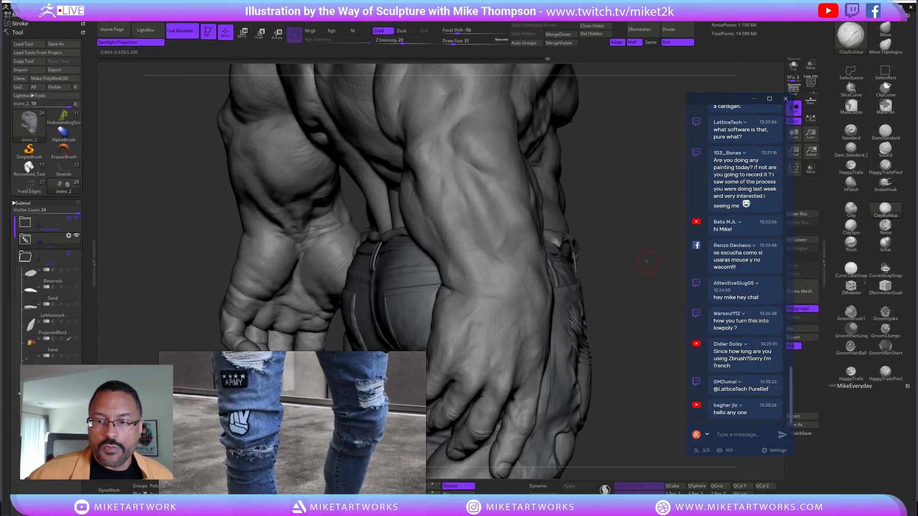
Set the draw size to 82 and move the MDPants mesh up beside the figure's upper back
{"action": "left_click_drag", "start_coordinate": [634, 248], "coordinate": [631, 191], "text": "alt"}
{"action": "left_click_drag", "start_coordinate": [593, 282], "coordinate": [593, 373]}
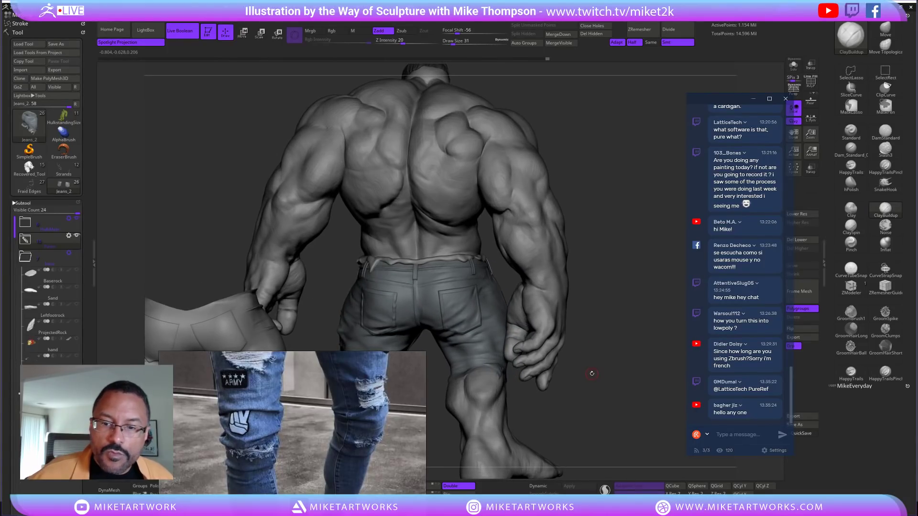
{"action": "mouse_move", "coordinate": [594, 287]}
{"action": "left_mouse_down"}
{"action": "mouse_move", "coordinate": [606, 293]}
{"action": "mouse_move", "coordinate": [510, 286]}
{"action": "left_mouse_up"}
{"action": "key", "text": "s"}
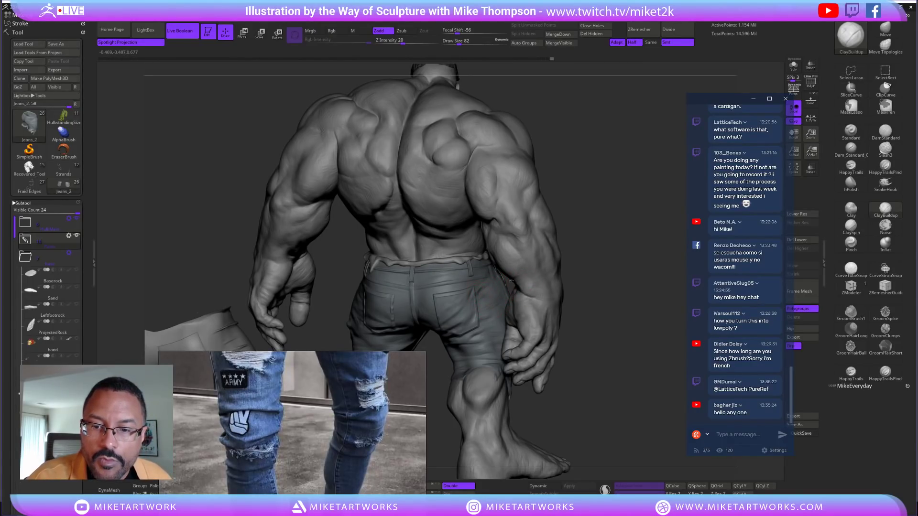
{"action": "left_click_drag", "start_coordinate": [626, 256], "coordinate": [632, 245]}
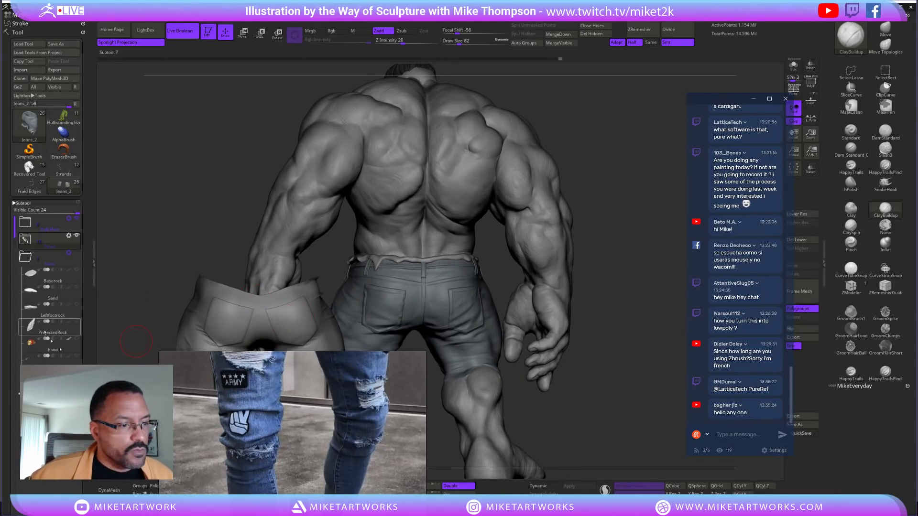
{"action": "left_click", "coordinate": [255, 323], "text": "alt"}
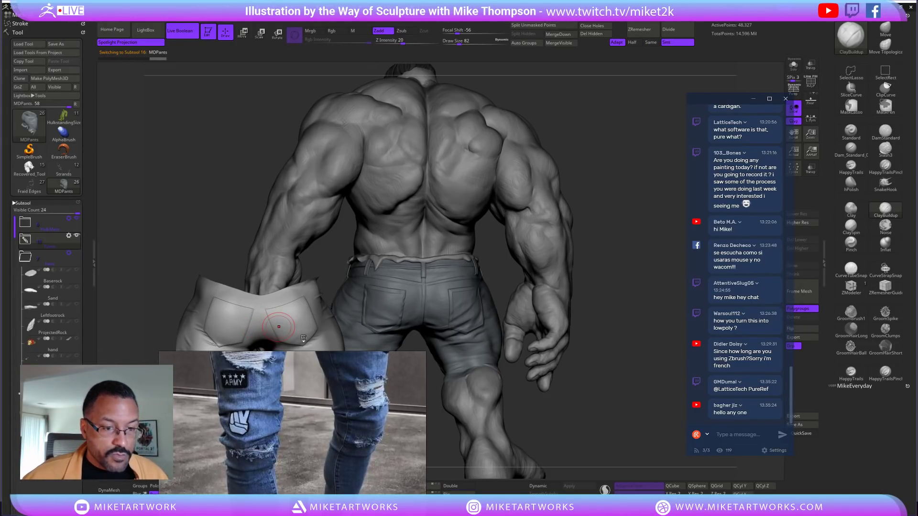
{"action": "key", "text": "w"}
{"action": "left_click_drag", "start_coordinate": [251, 316], "coordinate": [240, 148]}
{"action": "left_click_drag", "start_coordinate": [242, 189], "coordinate": [221, 161]}
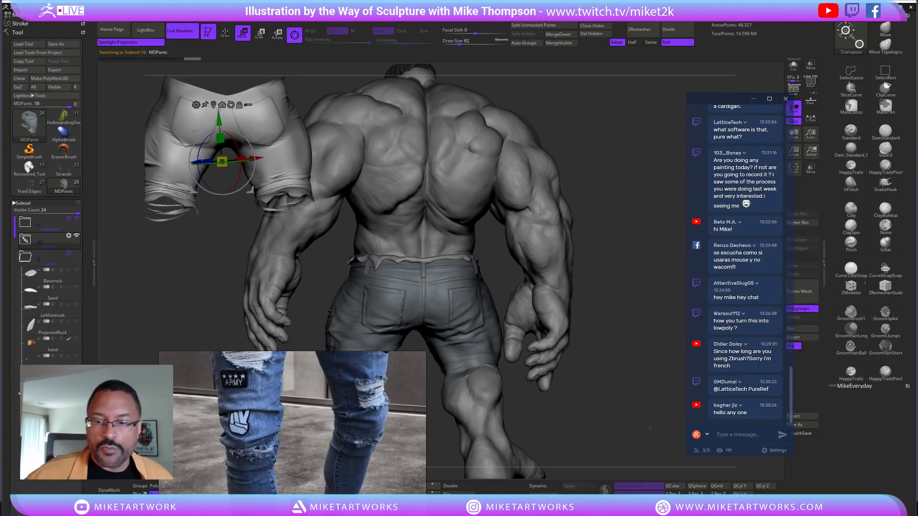
{"action": "left_click_drag", "start_coordinate": [636, 421], "coordinate": [707, 421], "text": "alt"}
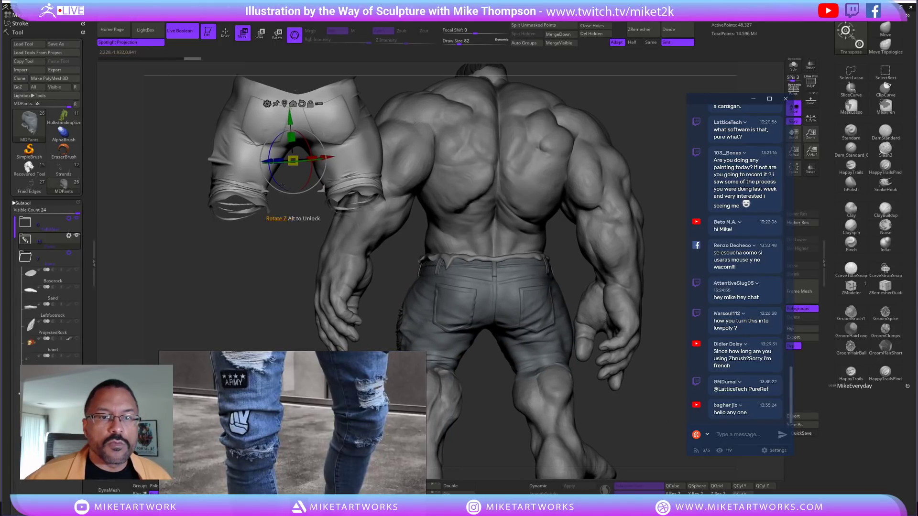
{"action": "left_click_drag", "start_coordinate": [321, 190], "coordinate": [264, 205]}
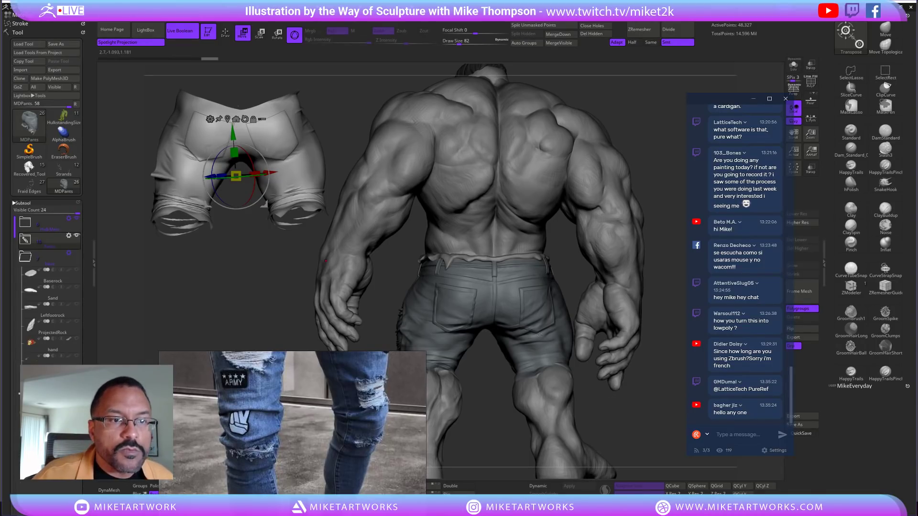
Make Jeans_2 the active subtool in Draw mode and shift the reference photo out of the way of the figure
{"action": "left_click", "coordinate": [523, 291]}
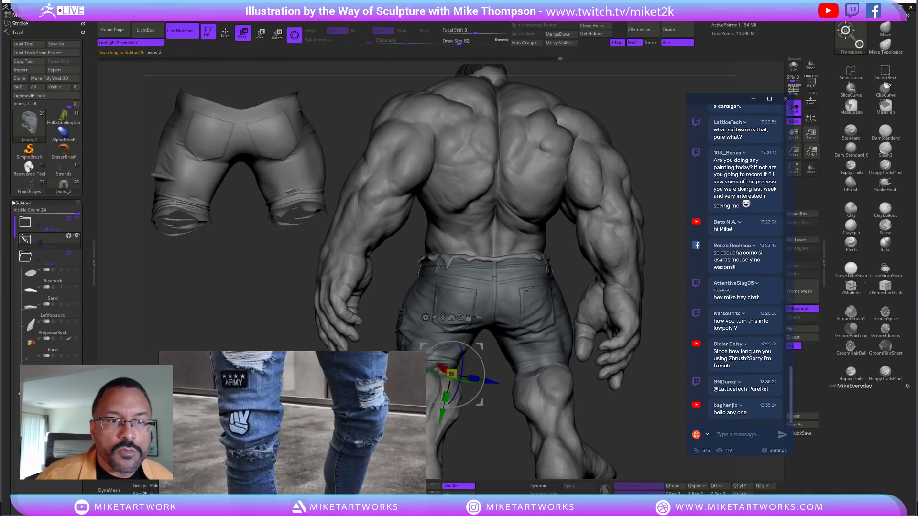
{"action": "left_click_drag", "start_coordinate": [620, 385], "coordinate": [609, 406]}
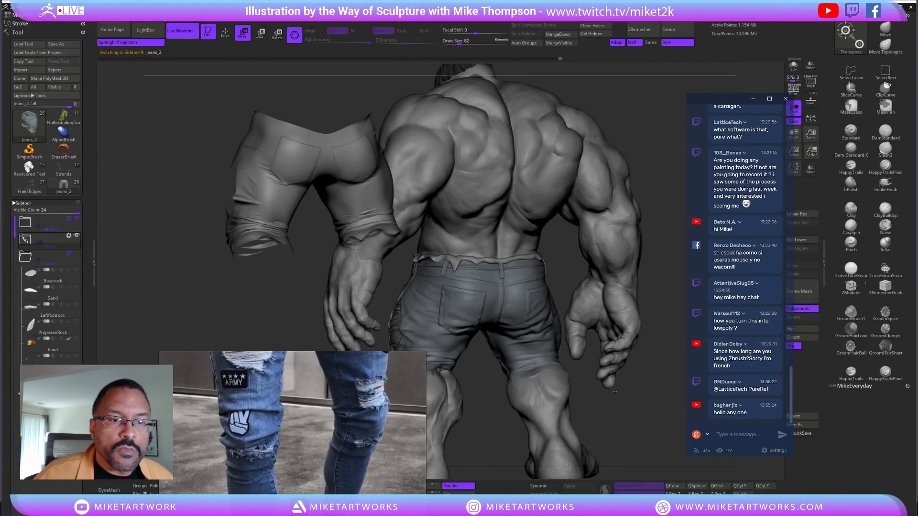
{"action": "right_click_drag", "start_coordinate": [352, 425], "coordinate": [230, 489]}
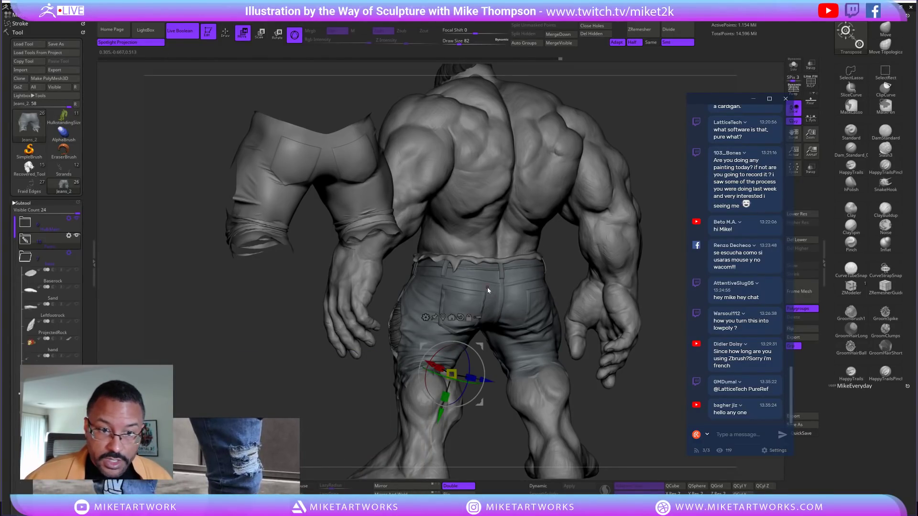
{"action": "key", "text": "q"}
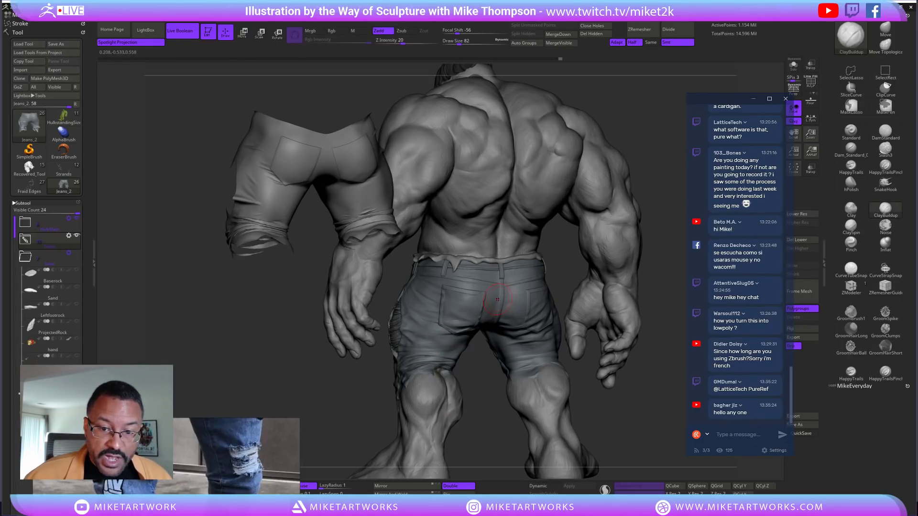
Choose the Standard brush for the back of the jeans and reduce its draw size to 16
{"action": "left_click_drag", "start_coordinate": [649, 443], "coordinate": [650, 443], "text": "alt"}
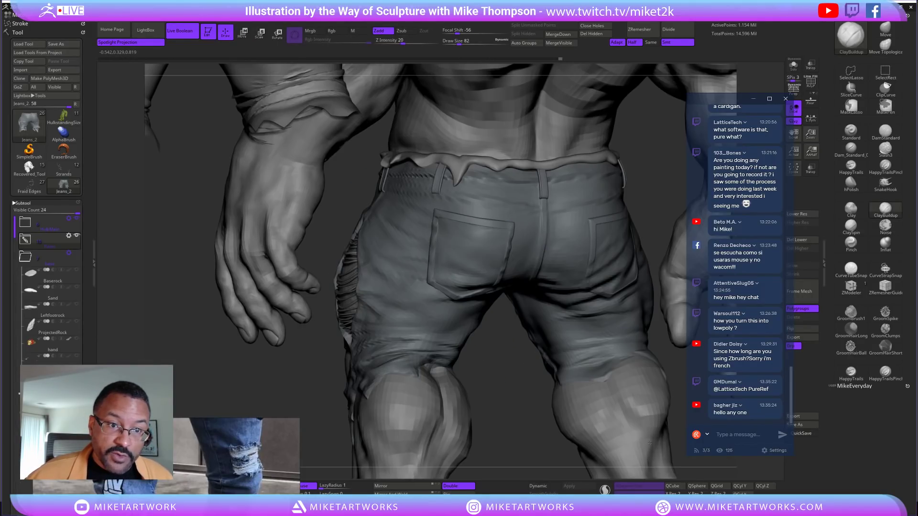
{"action": "left_click_drag", "start_coordinate": [509, 367], "coordinate": [526, 468], "text": "alt"}
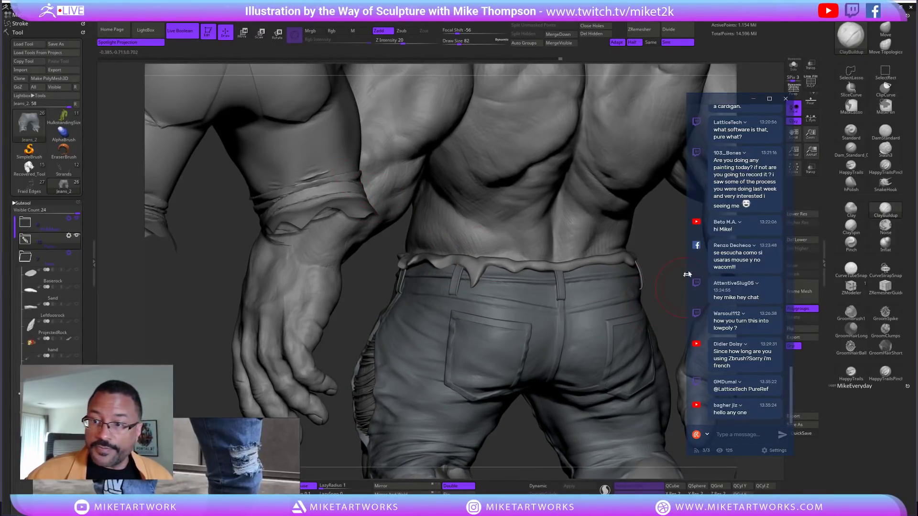
{"action": "left_click_drag", "start_coordinate": [679, 275], "coordinate": [689, 331], "text": "alt"}
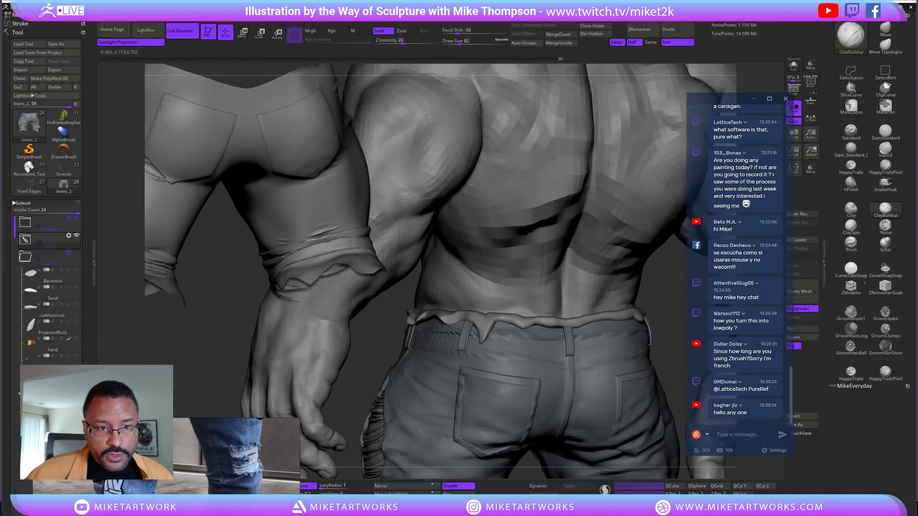
{"action": "left_click_drag", "start_coordinate": [681, 276], "coordinate": [716, 270], "text": "alt"}
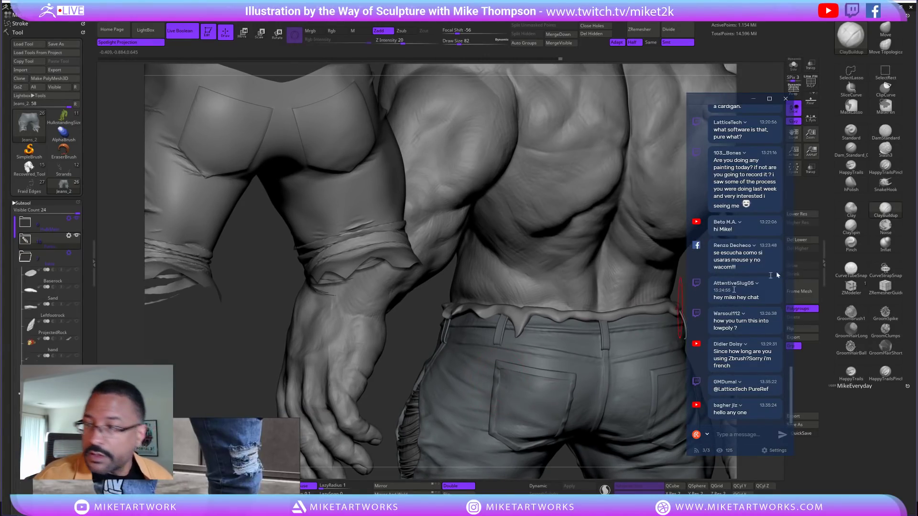
{"action": "left_click", "coordinate": [851, 131]}
{"action": "key", "text": "s"}
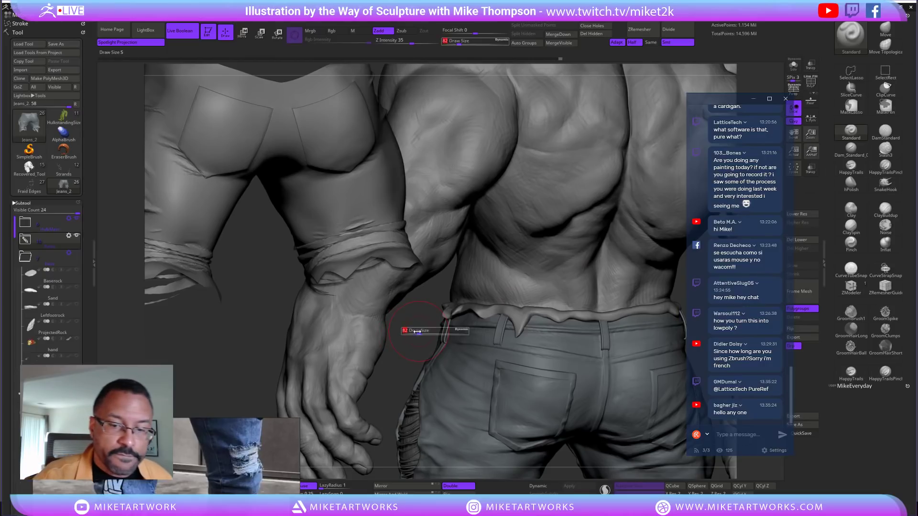
{"action": "left_click_drag", "start_coordinate": [411, 331], "coordinate": [416, 328]}
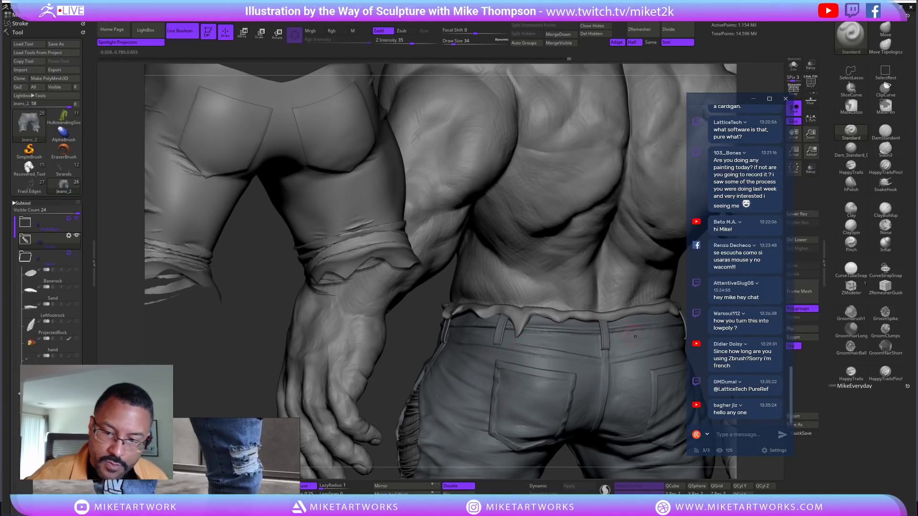
{"action": "key", "text": "s"}
{"action": "left_click_drag", "start_coordinate": [421, 336], "coordinate": [420, 336]}
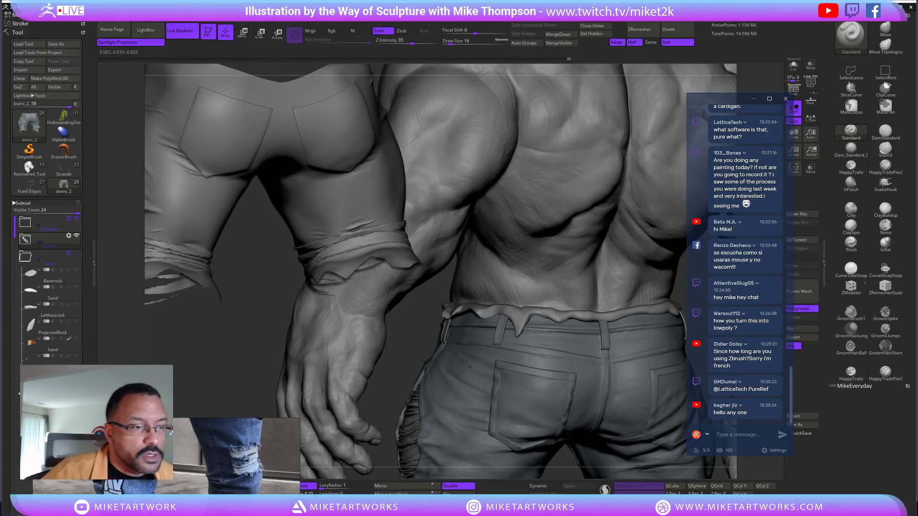
Expand the folder containing the jeans subtools and hide the BackPockets subtool
{"action": "left_click", "coordinate": [25, 257]}
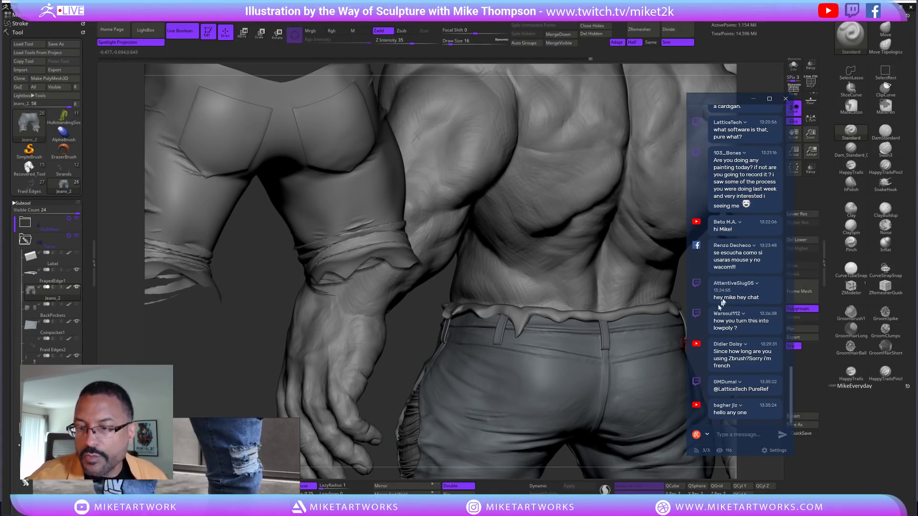
{"action": "left_click", "coordinate": [77, 304]}
{"action": "left_click", "coordinate": [77, 305]}
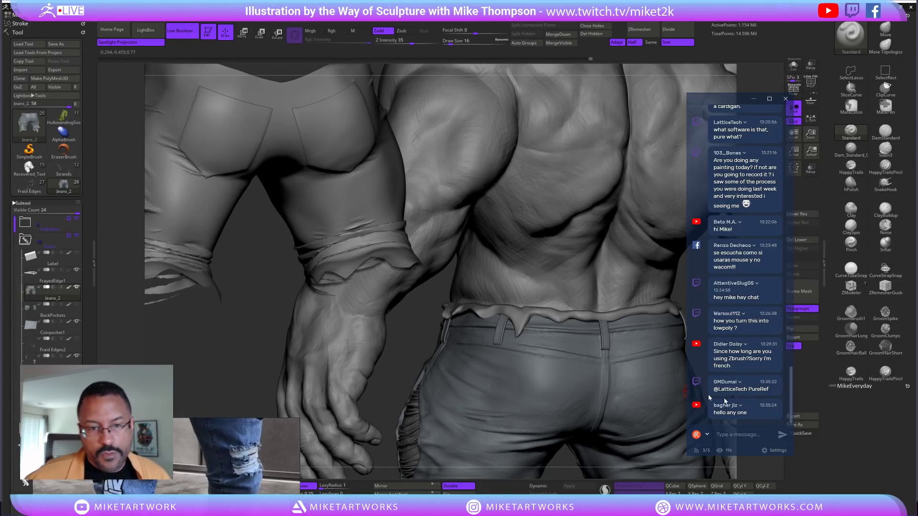
Hide the figure's body folder to isolate the jeans and the MDPants mesh
{"action": "right_click_drag", "start_coordinate": [409, 315], "coordinate": [409, 316], "text": "ctrl"}
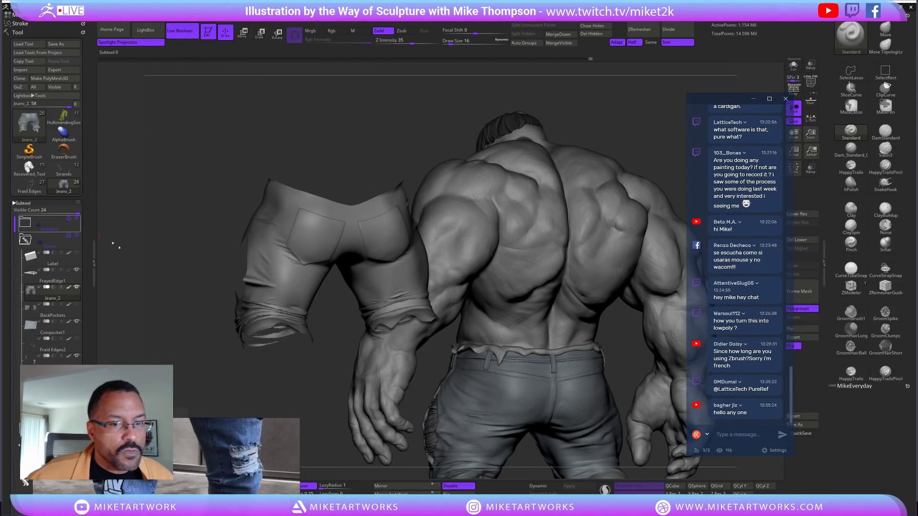
{"action": "left_click", "coordinate": [76, 219]}
{"action": "left_click_drag", "start_coordinate": [552, 227], "coordinate": [578, 215]}
{"action": "left_click_drag", "start_coordinate": [590, 246], "coordinate": [343, 182]}
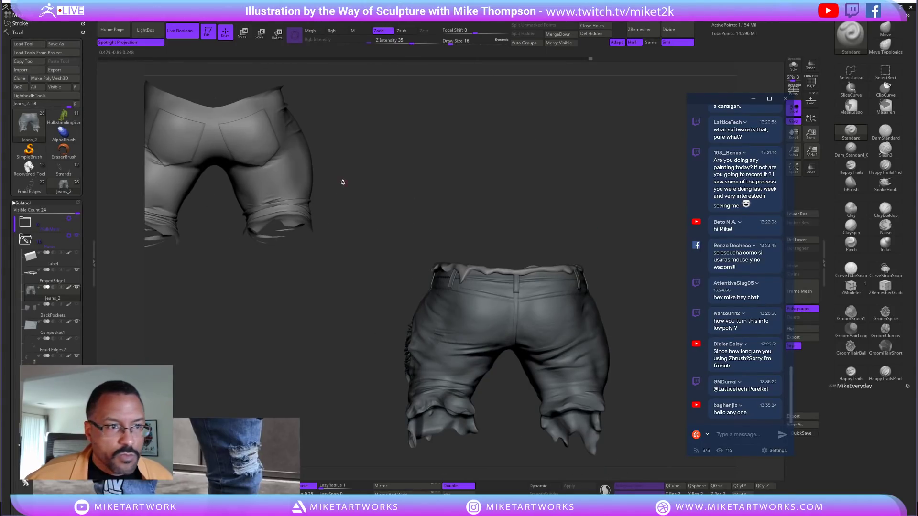
Select the MDPants mesh and move it down beside the jeans as a close fold reference
{"action": "left_click", "coordinate": [261, 163], "text": "alt"}
{"action": "key", "text": "w"}
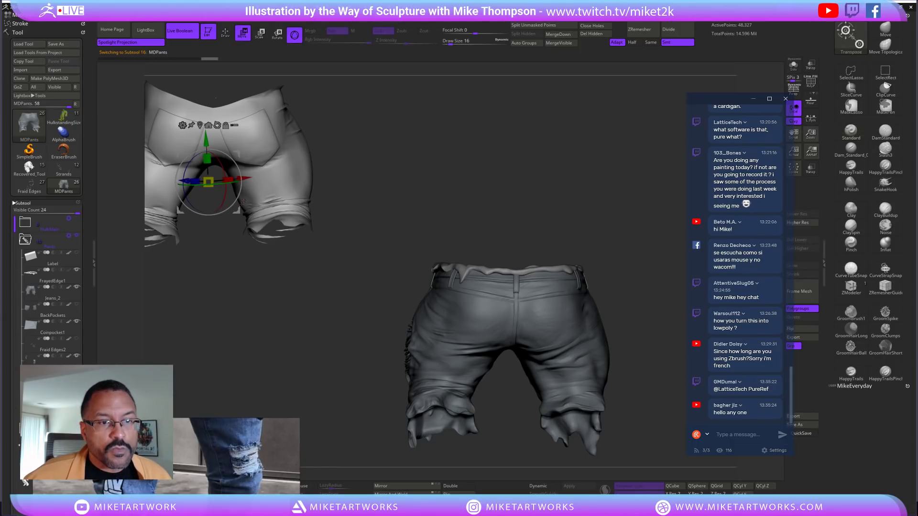
{"action": "left_click_drag", "start_coordinate": [240, 210], "coordinate": [559, 174]}
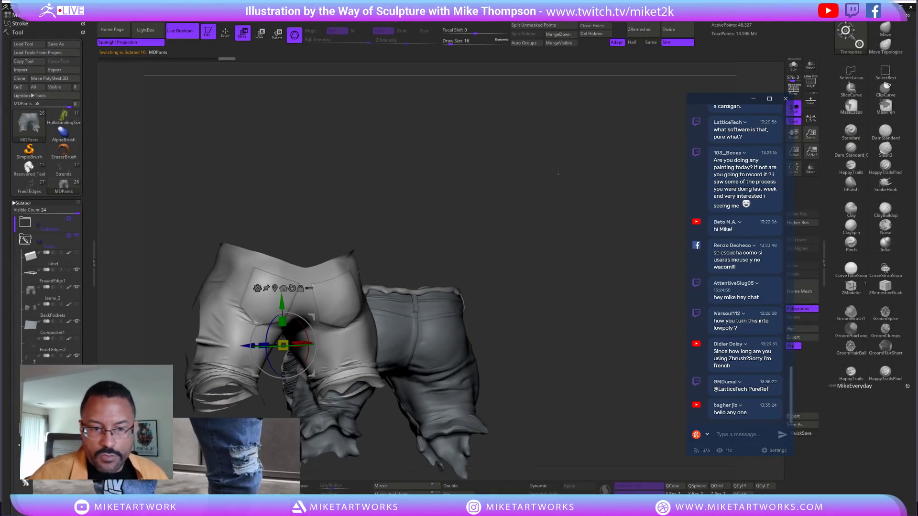
{"action": "left_click_drag", "start_coordinate": [611, 448], "coordinate": [602, 346]}
{"action": "left_click_drag", "start_coordinate": [522, 421], "coordinate": [635, 379]}
{"action": "left_click_drag", "start_coordinate": [443, 375], "coordinate": [325, 349]}
{"action": "left_click_drag", "start_coordinate": [577, 311], "coordinate": [553, 223]}
{"action": "left_click_drag", "start_coordinate": [558, 276], "coordinate": [520, 311], "text": "alt"}
{"action": "scroll", "coordinate": [90, 291], "scroll_direction": "down", "scroll_amount": 5}
{"action": "scroll", "coordinate": [90, 290], "scroll_direction": "up", "scroll_amount": 5}
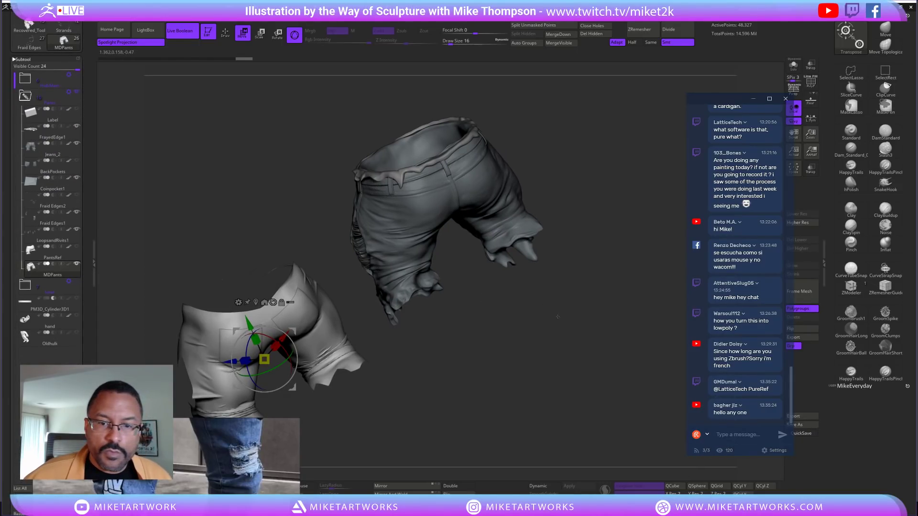
{"action": "left_click_drag", "start_coordinate": [593, 410], "coordinate": [620, 421], "text": "alt"}
Make Jeans_2 active again in Draw mode and set the Standard brush's draw size to 25
{"action": "left_click", "coordinate": [494, 271], "text": "alt"}
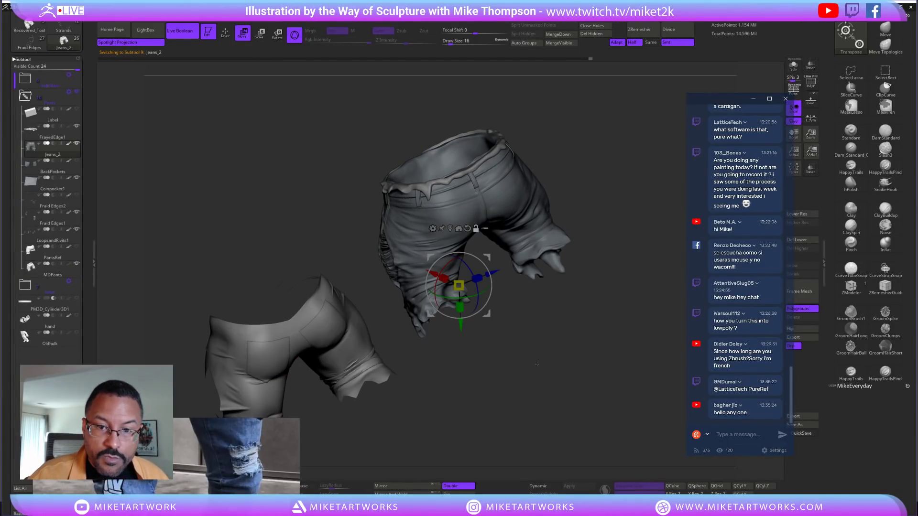
{"action": "key", "text": "q"}
{"action": "left_click_drag", "start_coordinate": [545, 364], "coordinate": [603, 352]}
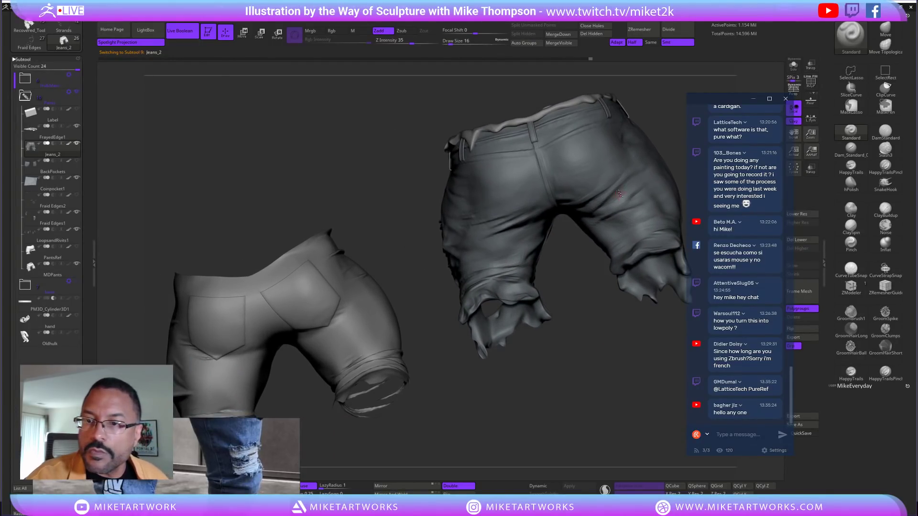
{"action": "key", "text": "s"}
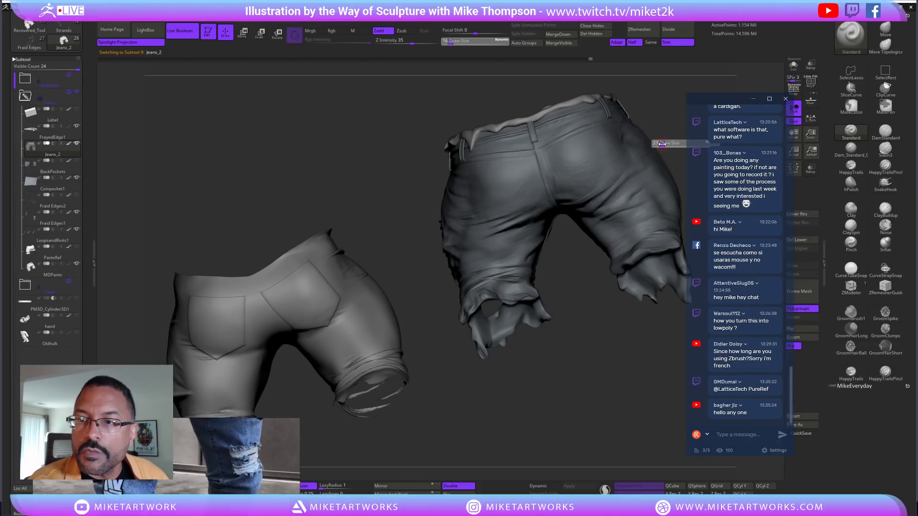
{"action": "left_click_drag", "start_coordinate": [661, 143], "coordinate": [665, 144]}
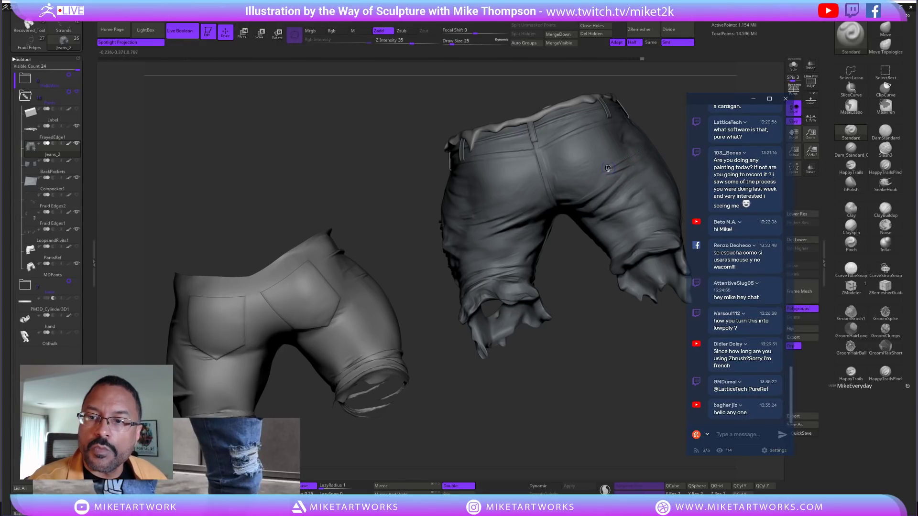
Sculpt and smooth diagonal folds across the back and torn outer side of one thigh, using the Standard brush at draw size 34
{"action": "key", "text": "shift"}
{"action": "mouse_move", "coordinate": [593, 306]}
{"action": "left_mouse_down"}
{"action": "mouse_move", "coordinate": [600, 344]}
{"action": "mouse_move", "coordinate": [615, 334]}
{"action": "mouse_move", "coordinate": [580, 364]}
{"action": "mouse_move", "coordinate": [589, 365]}
{"action": "mouse_move", "coordinate": [566, 223]}
{"action": "mouse_move", "coordinate": [585, 251]}
{"action": "left_mouse_up"}
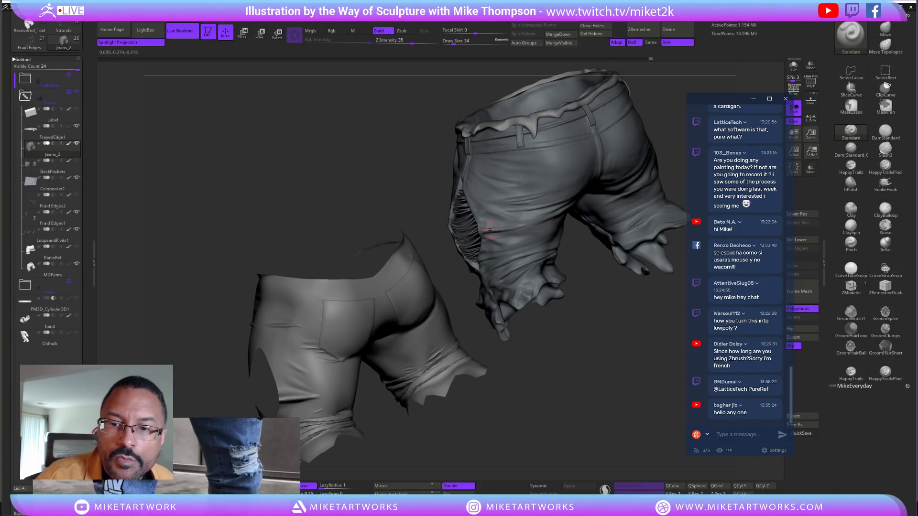
{"action": "left_click_drag", "start_coordinate": [595, 321], "coordinate": [487, 235]}
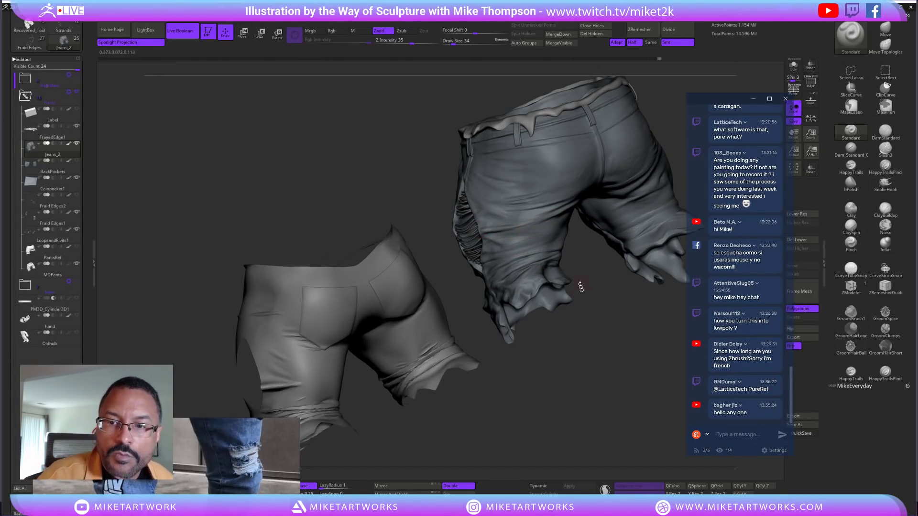
{"action": "left_click_drag", "start_coordinate": [592, 326], "coordinate": [489, 231]}
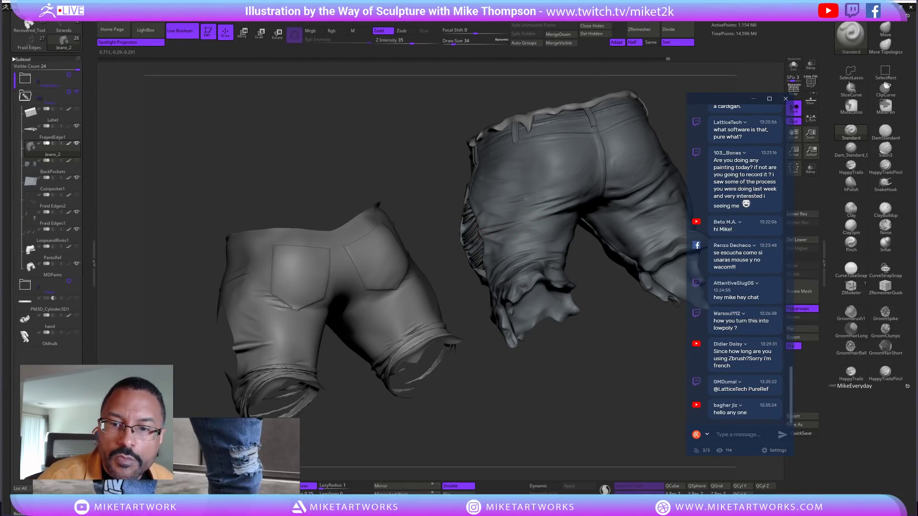
{"action": "left_click_drag", "start_coordinate": [593, 373], "coordinate": [504, 231]}
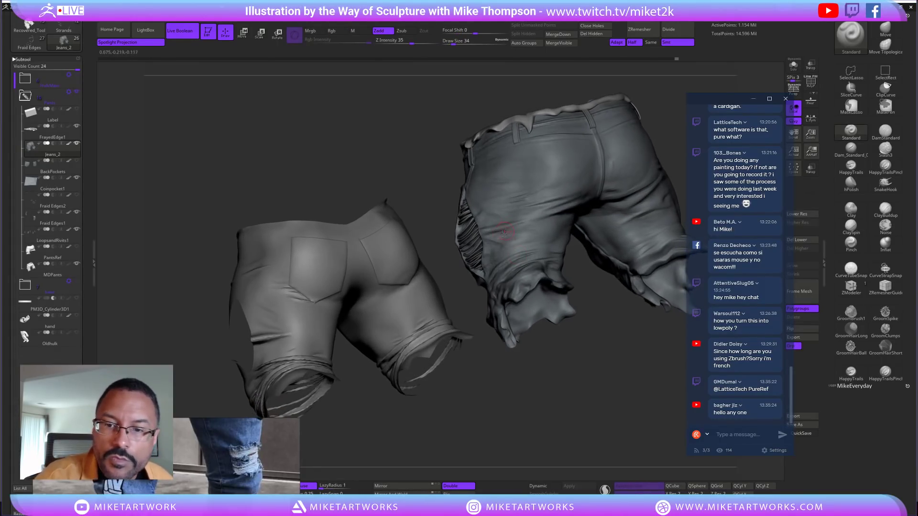
{"action": "left_click_drag", "start_coordinate": [601, 375], "coordinate": [564, 241]}
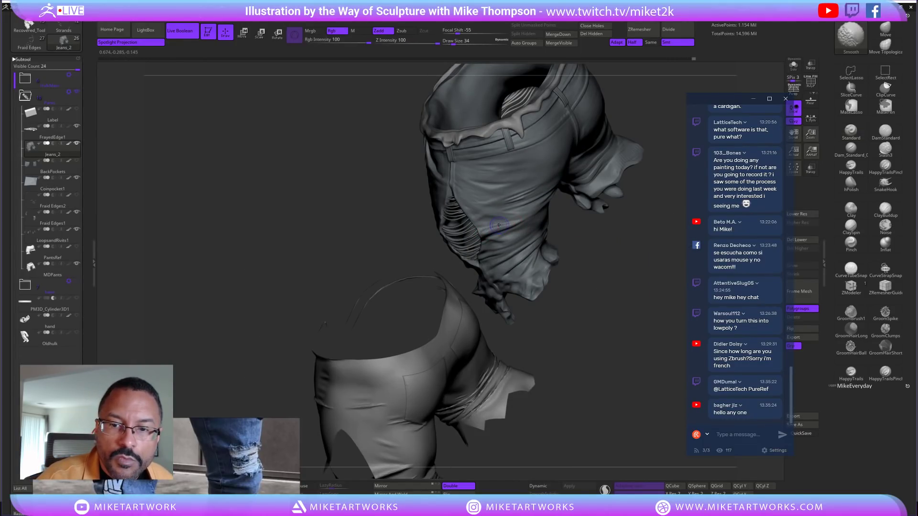
{"action": "left_click_drag", "start_coordinate": [593, 374], "coordinate": [596, 350]}
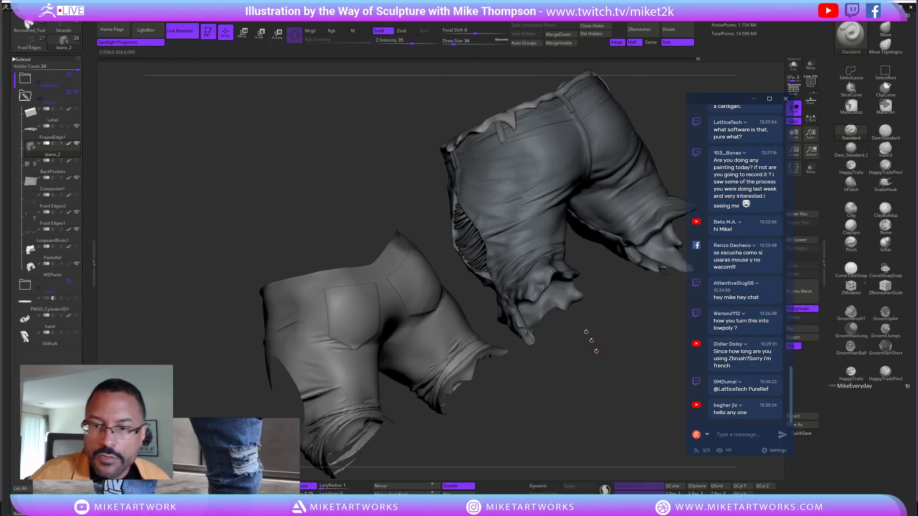
{"action": "left_click_drag", "start_coordinate": [586, 392], "coordinate": [560, 402]}
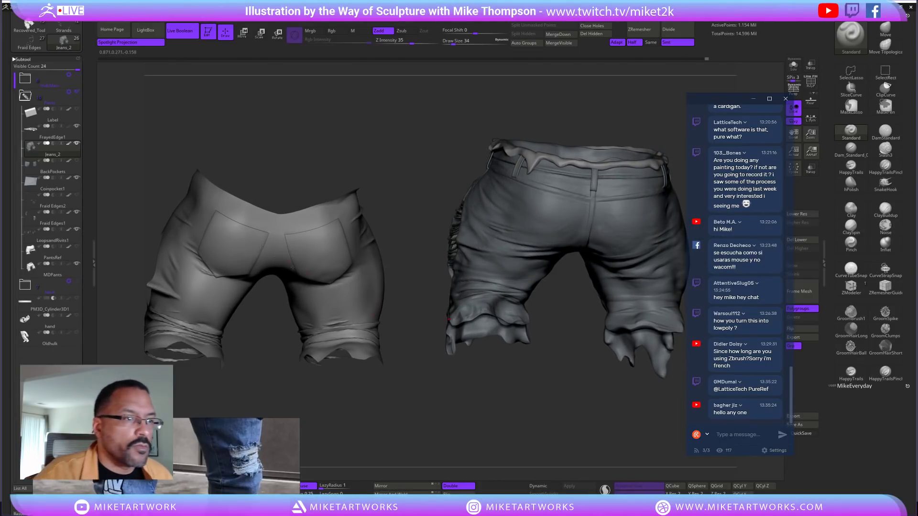
Show the HulkMain folder to check the jeans on the figure from behind, and hide it again
{"action": "left_click", "coordinate": [77, 75]}
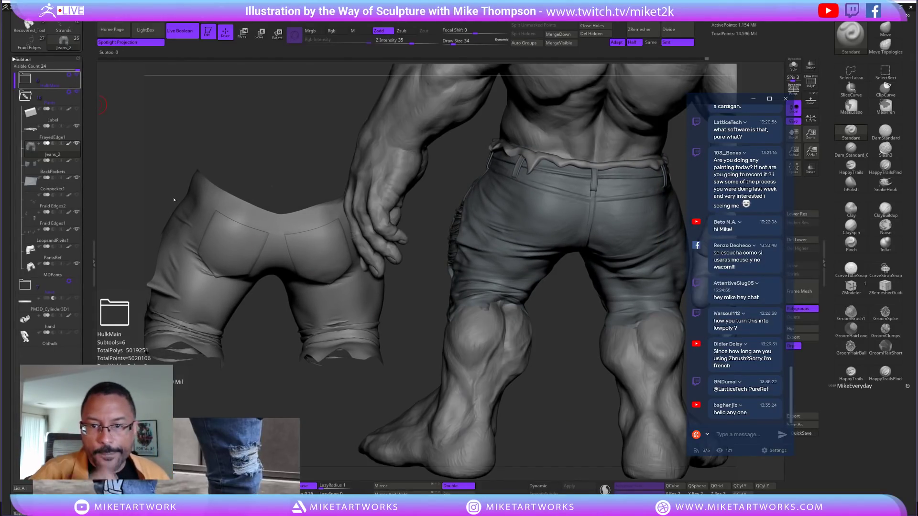
{"action": "left_click_drag", "start_coordinate": [551, 406], "coordinate": [593, 330]}
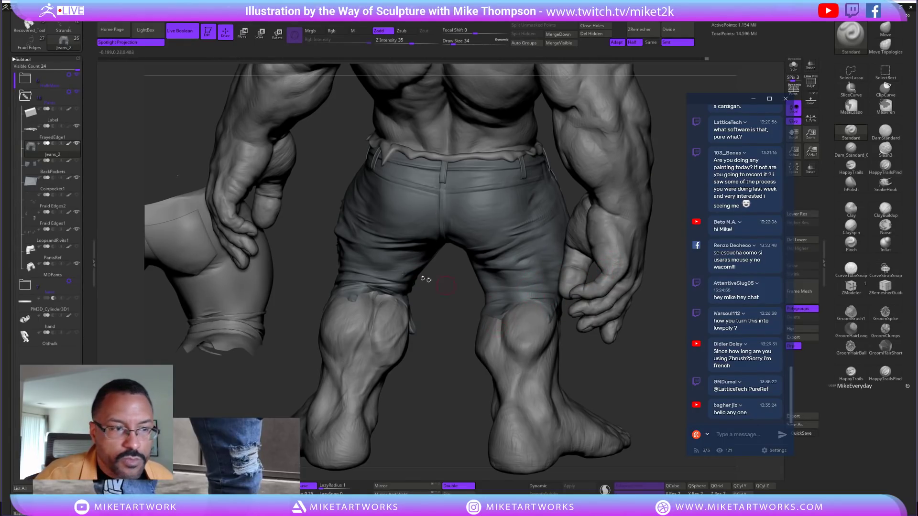
{"action": "left_click", "coordinate": [77, 75]}
{"action": "mouse_move", "coordinate": [593, 381]}
{"action": "left_mouse_down", "text": "alt"}
{"action": "mouse_move", "coordinate": [603, 395]}
{"action": "mouse_move", "coordinate": [638, 400]}
{"action": "mouse_move", "coordinate": [640, 390]}
{"action": "left_mouse_up", "text": "alt"}
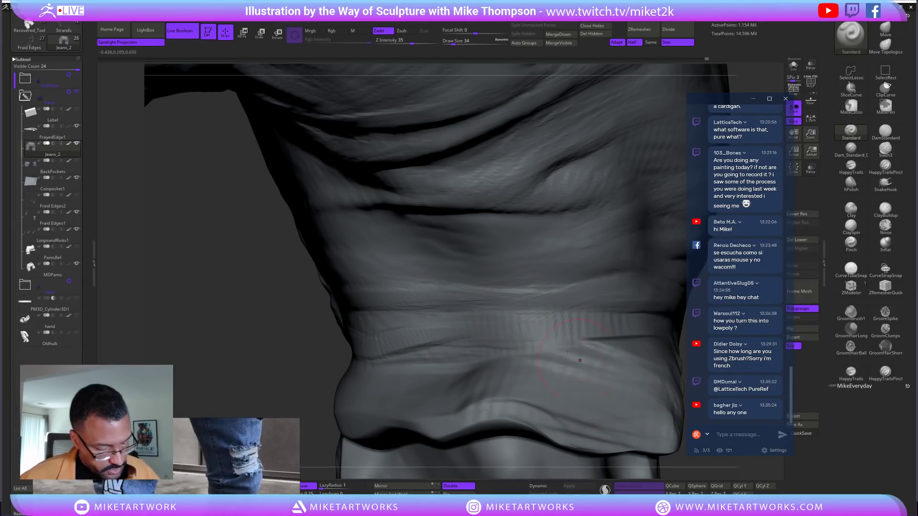
{"action": "key", "text": "f"}
{"action": "key", "text": "f"}
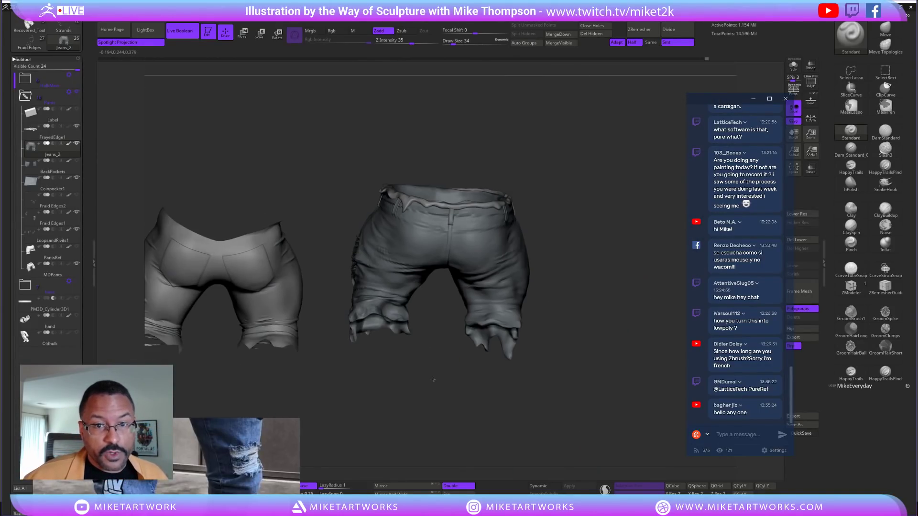
{"action": "left_click_drag", "start_coordinate": [397, 386], "coordinate": [461, 369]}
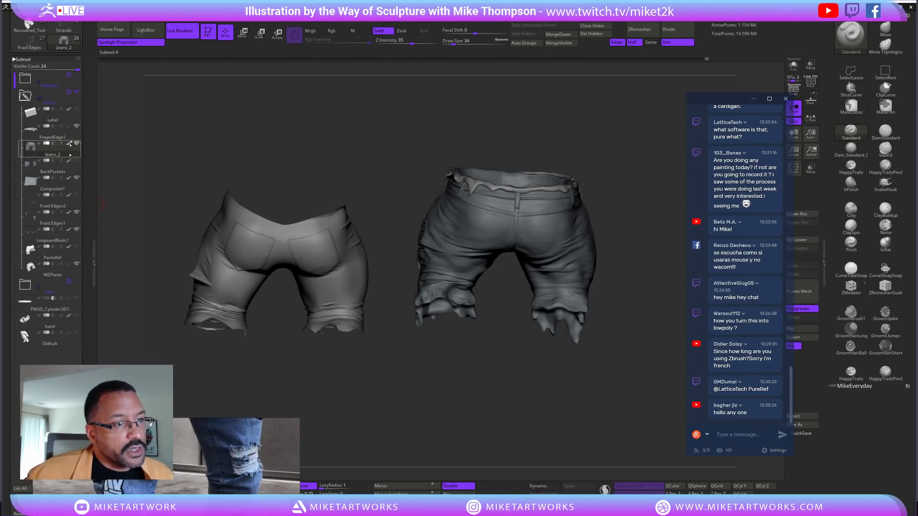
Select the MDPants mesh, isolate it in Solo mode and leave a snapshot of its back view on the canvas
{"action": "mouse_move", "coordinate": [76, 144]}
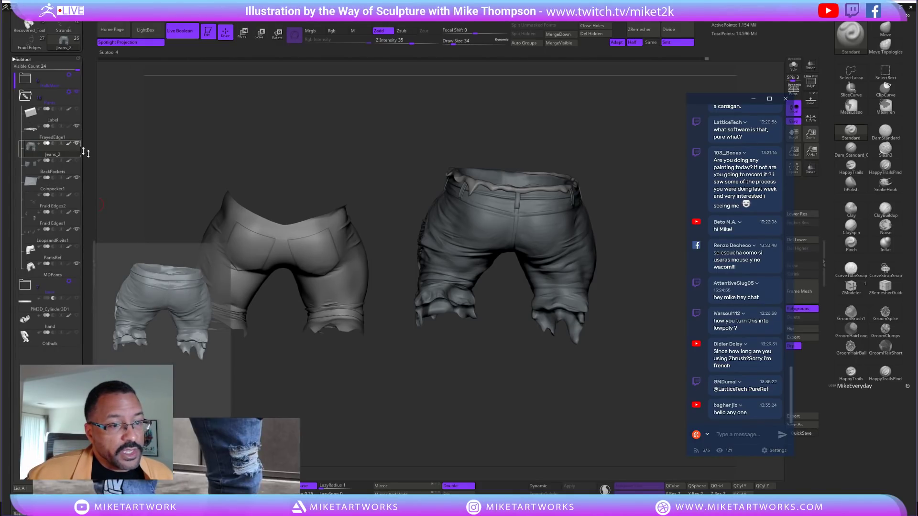
{"action": "left_click", "coordinate": [275, 294], "text": "alt"}
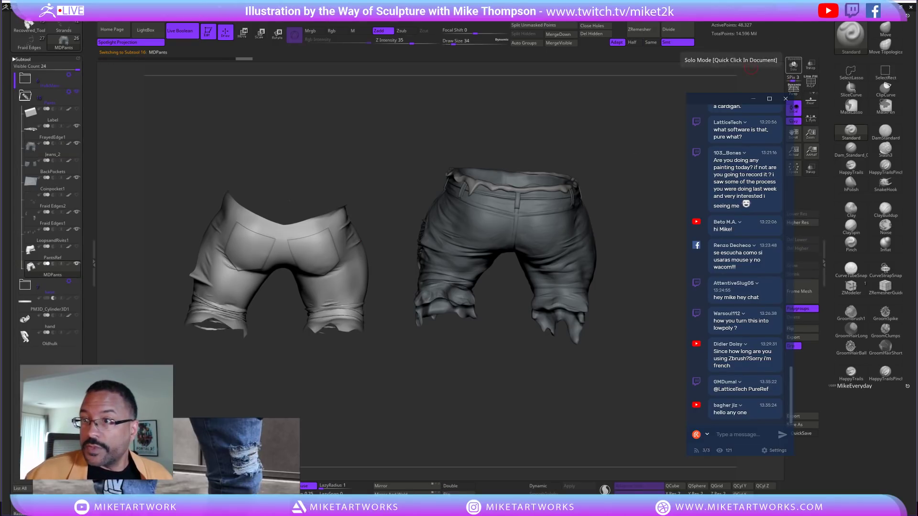
{"action": "left_click", "coordinate": [794, 64]}
{"action": "left_click_drag", "start_coordinate": [535, 320], "coordinate": [505, 279], "text": "alt"}
{"action": "key", "text": "shift+s"}
Leave further canvas snapshots of MDPants from the side and front below the back view as fold references
{"action": "left_click_drag", "start_coordinate": [502, 335], "coordinate": [533, 426], "text": "alt"}
{"action": "left_click_drag", "start_coordinate": [603, 383], "coordinate": [459, 397]}
{"action": "left_click_drag", "start_coordinate": [460, 397], "coordinate": [416, 464], "text": "alt"}
{"action": "left_click_drag", "start_coordinate": [416, 465], "coordinate": [433, 460]}
{"action": "left_click_drag", "start_coordinate": [547, 443], "coordinate": [445, 440]}
{"action": "left_click_drag", "start_coordinate": [445, 440], "coordinate": [311, 438], "text": "alt"}
{"action": "left_click_drag", "start_coordinate": [418, 405], "coordinate": [682, 390]}
{"action": "key", "text": "shift+s"}
{"action": "key", "text": "shift+s"}
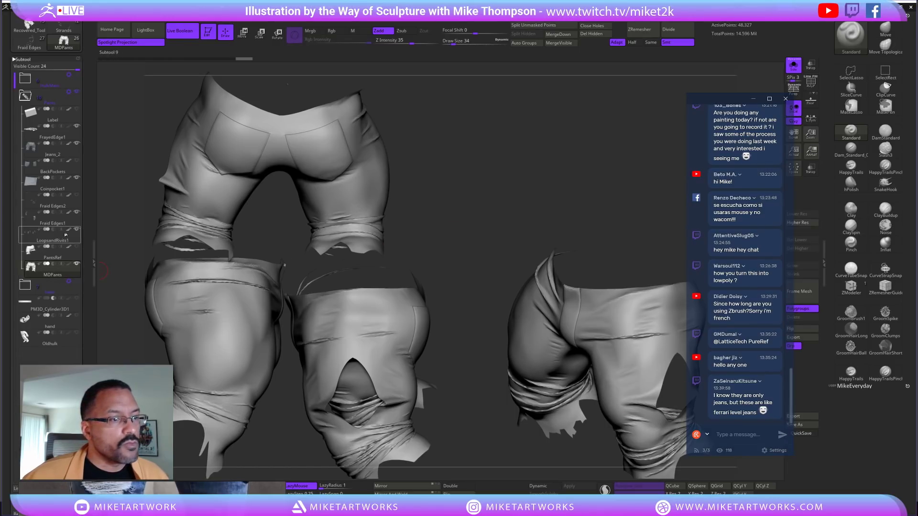
Make the Jeans_2 subtool active and place it in the free space beside the MDPants snapshots
{"action": "left_click", "coordinate": [47, 148]}
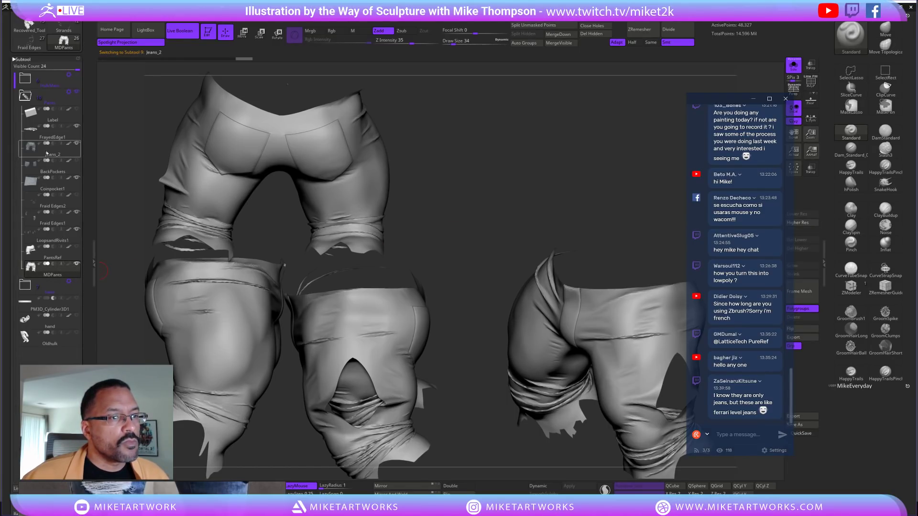
{"action": "left_click_drag", "start_coordinate": [603, 389], "coordinate": [686, 418], "text": "alt"}
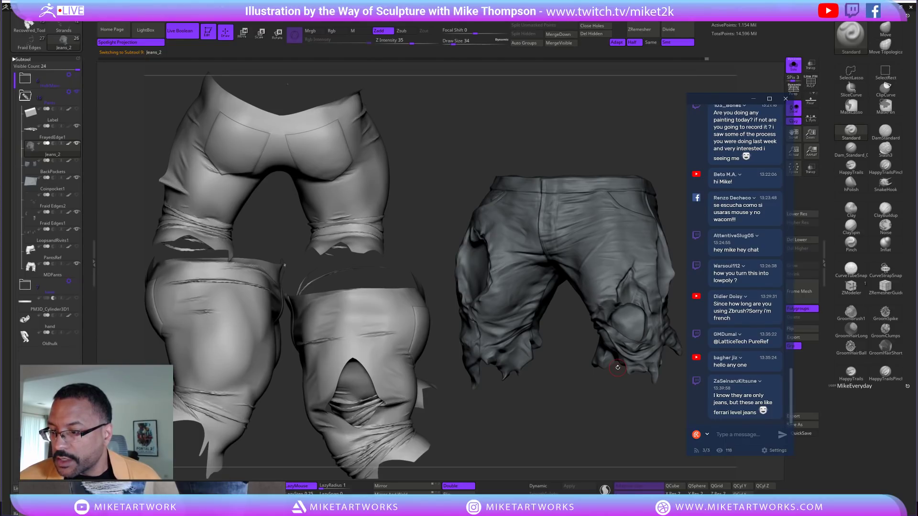
{"action": "left_click_drag", "start_coordinate": [582, 406], "coordinate": [591, 409]}
{"action": "left_click_drag", "start_coordinate": [613, 443], "coordinate": [613, 442]}
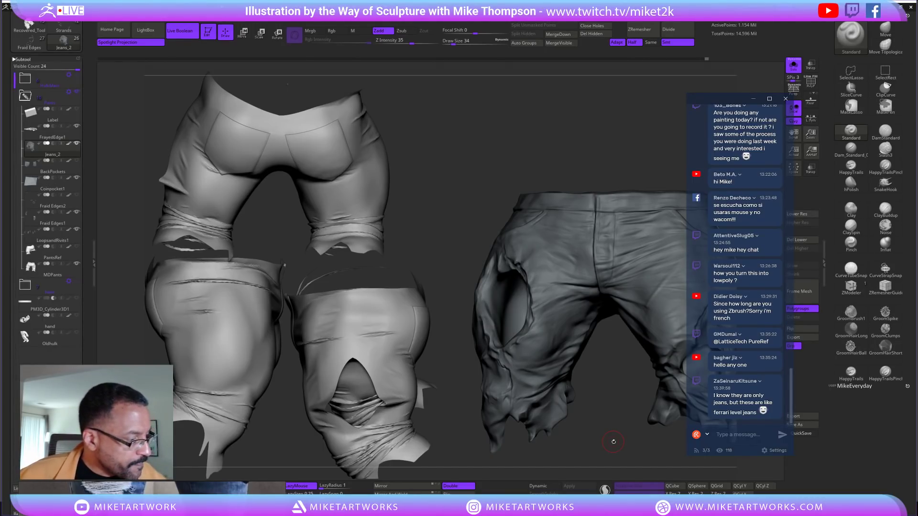
Build up the folds on the outer hip below the waistband with the ClayBuildup brush at draw size 34
{"action": "left_click_drag", "start_coordinate": [613, 442], "coordinate": [674, 254]}
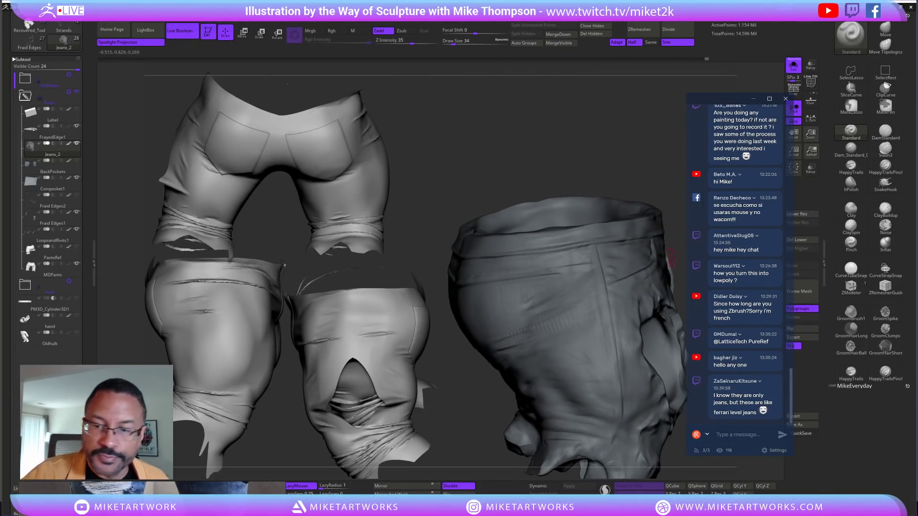
{"action": "left_click", "coordinate": [885, 209]}
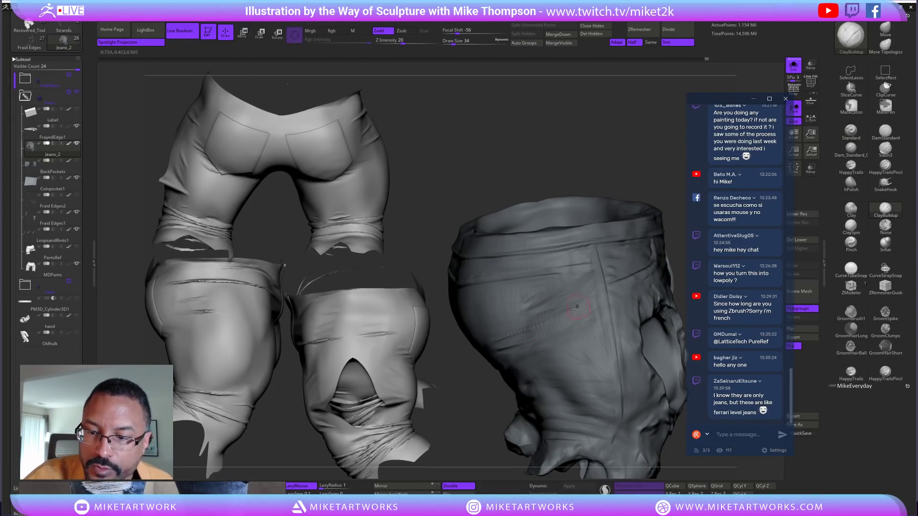
{"action": "left_click_drag", "start_coordinate": [647, 169], "coordinate": [593, 360]}
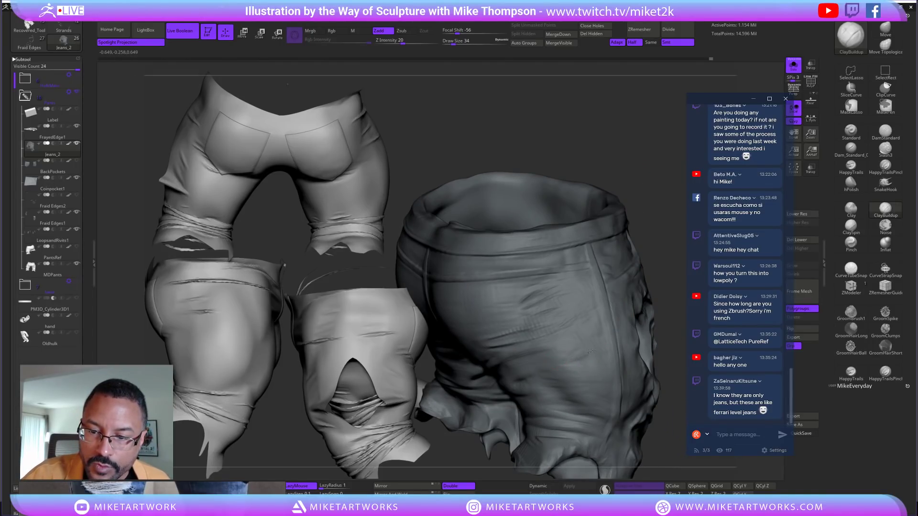
Switch to the PureRef board and look through its images for jeans photos with useful folds
{"action": "right_click_drag", "start_coordinate": [228, 492], "coordinate": [340, 247]}
{"action": "scroll", "coordinate": [307, 345], "scroll_direction": "down", "scroll_amount": 3}
{"action": "middle_click_drag", "start_coordinate": [342, 377], "coordinate": [133, 264]}
{"action": "scroll", "coordinate": [203, 356], "scroll_direction": "up", "scroll_amount": 4}
{"action": "scroll", "coordinate": [203, 356], "scroll_direction": "down", "scroll_amount": 5}
{"action": "scroll", "coordinate": [319, 390], "scroll_direction": "down", "scroll_amount": 2}
{"action": "scroll", "coordinate": [320, 389], "scroll_direction": "up", "scroll_amount": 3}
{"action": "scroll", "coordinate": [316, 390], "scroll_direction": "down", "scroll_amount": 4}
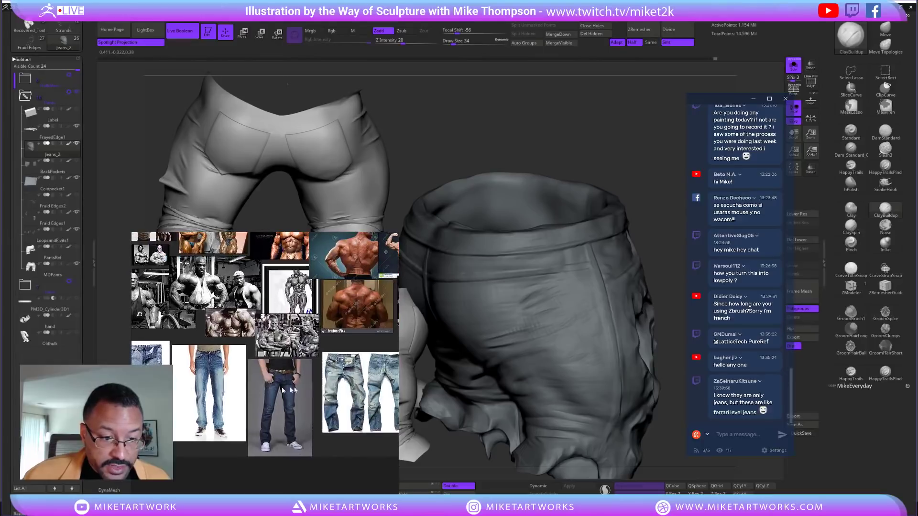
{"action": "middle_click_drag", "start_coordinate": [356, 381], "coordinate": [246, 366]}
{"action": "middle_click_drag", "start_coordinate": [330, 368], "coordinate": [298, 359]}
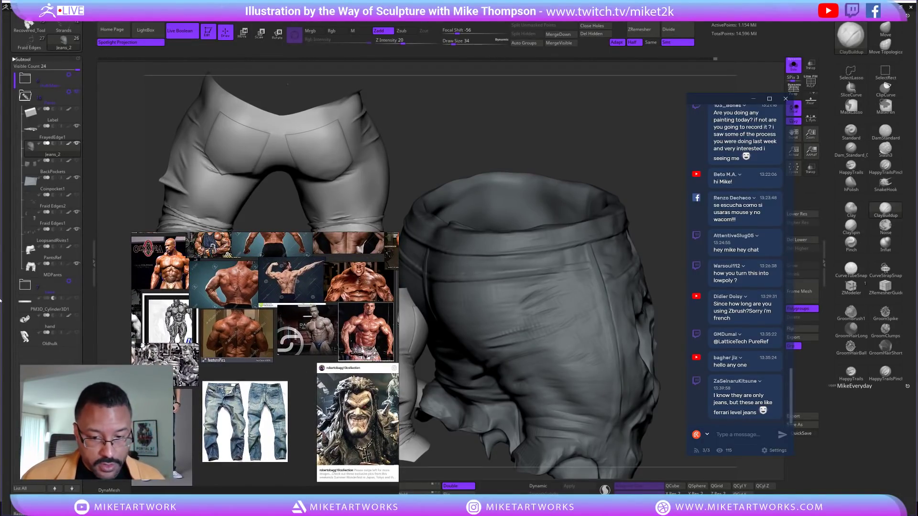
Bring up the VLC Errors window and close it
{"action": "key", "text": "super"}
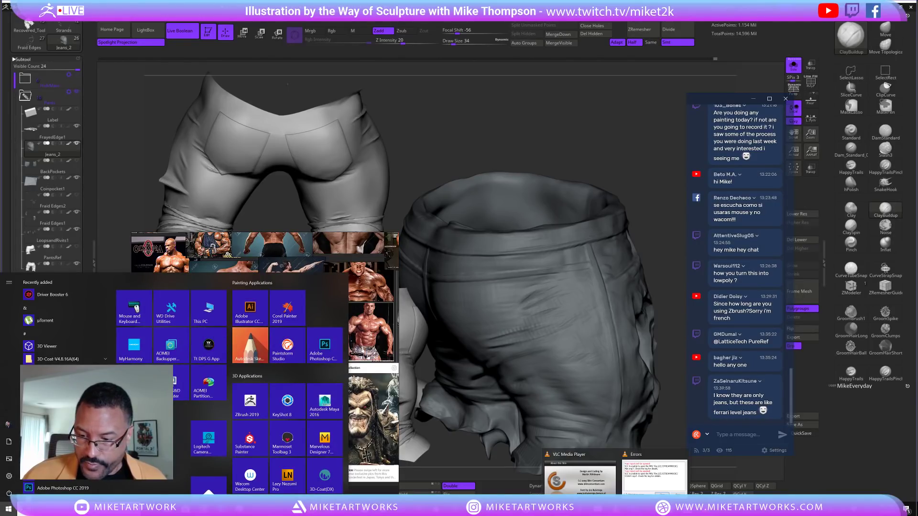
{"action": "key", "text": "Escape"}
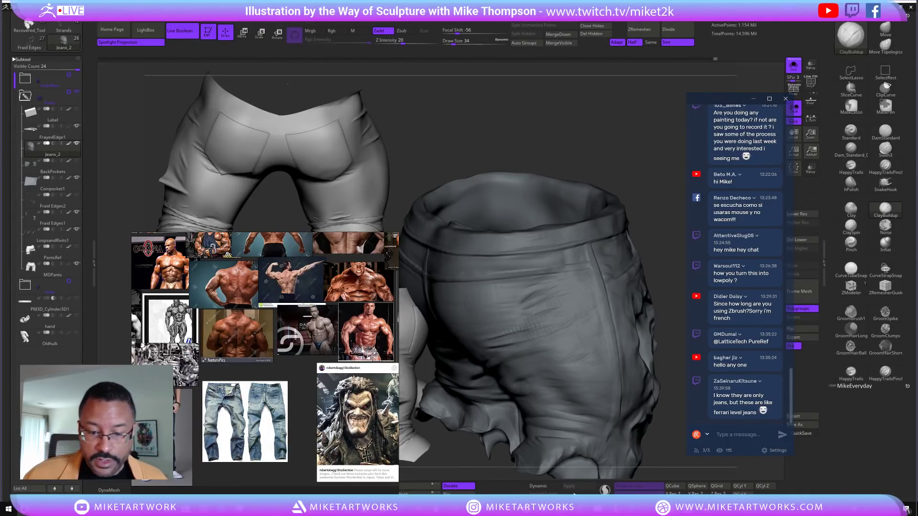
{"action": "key", "text": "super"}
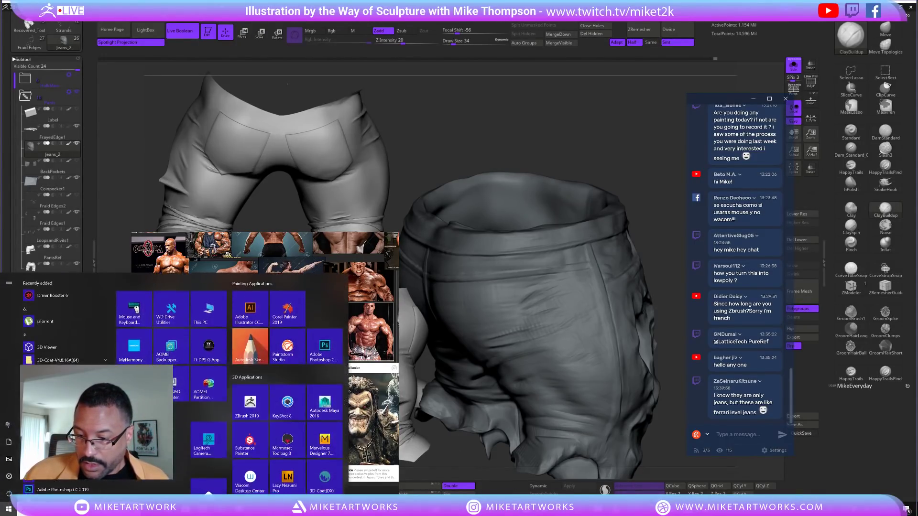
{"action": "left_click", "coordinate": [662, 478]}
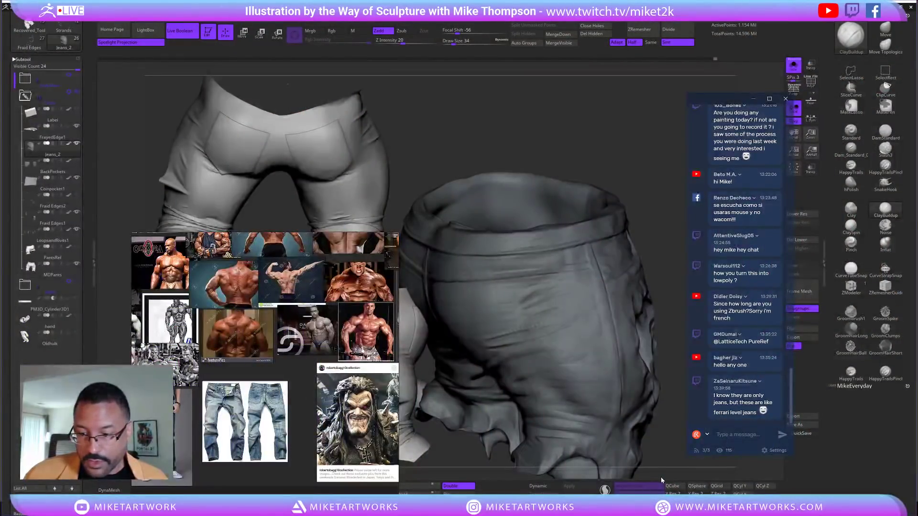
{"action": "key", "text": "super"}
{"action": "left_click", "coordinate": [666, 492]}
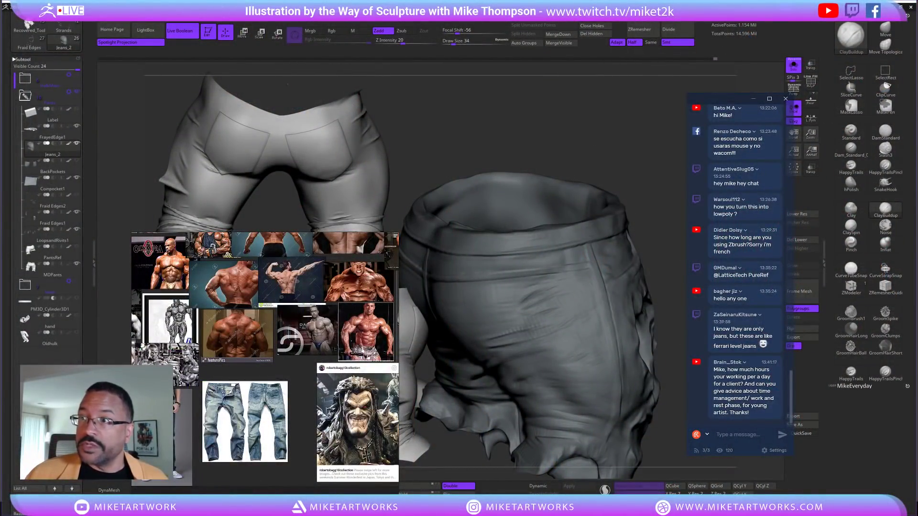
{"action": "key", "text": "alt+Tab"}
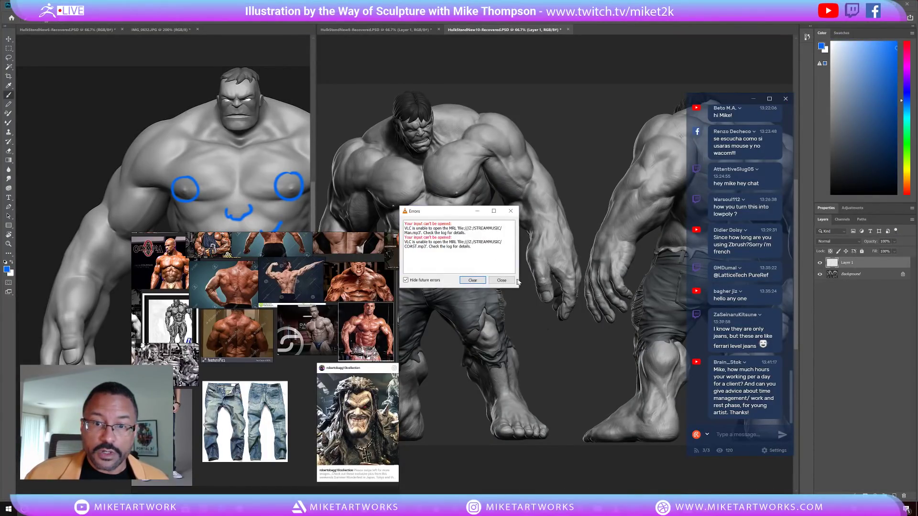
{"action": "left_click", "coordinate": [501, 281]}
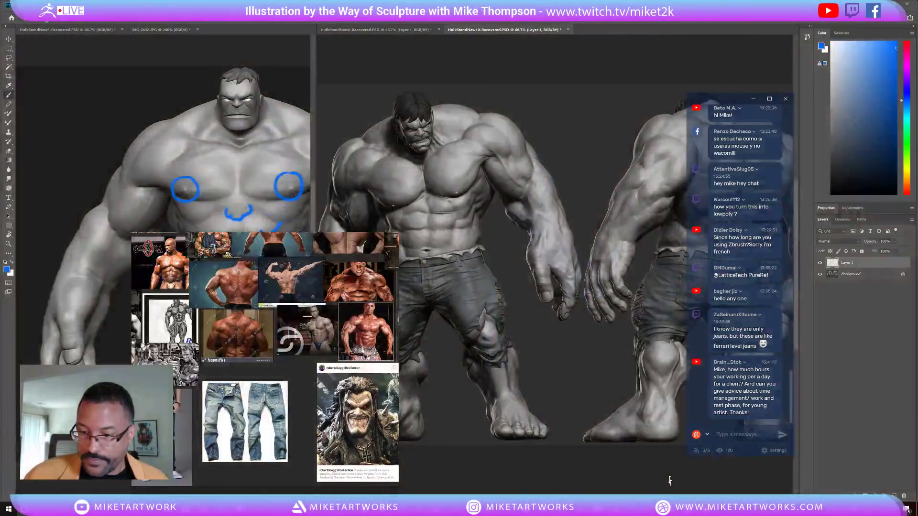
Close and relaunch Google Chrome, and move its window with the blue jeans image search into view
{"action": "right_click", "coordinate": [669, 507]}
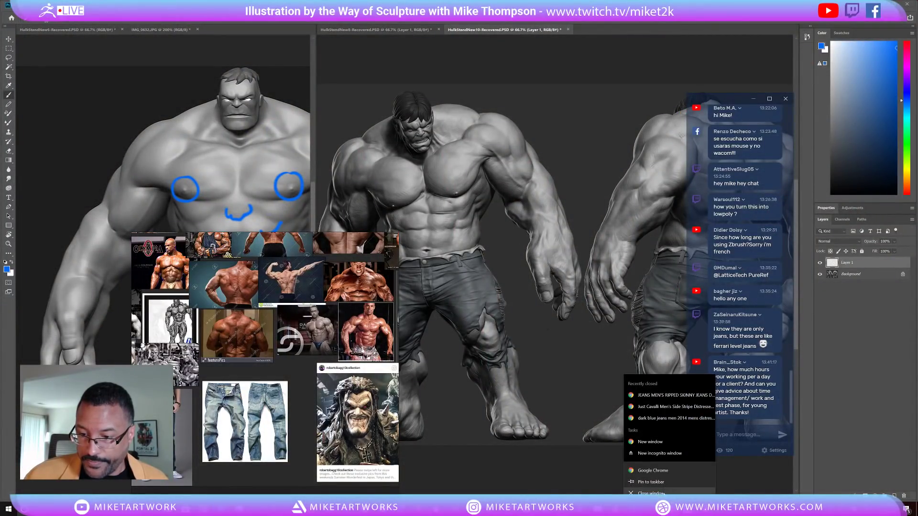
{"action": "left_click", "coordinate": [664, 493]}
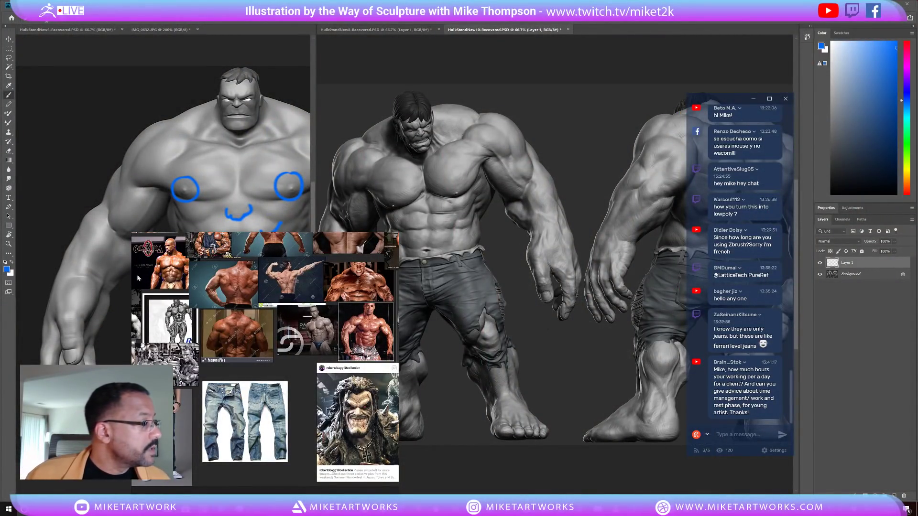
{"action": "key", "text": "super"}
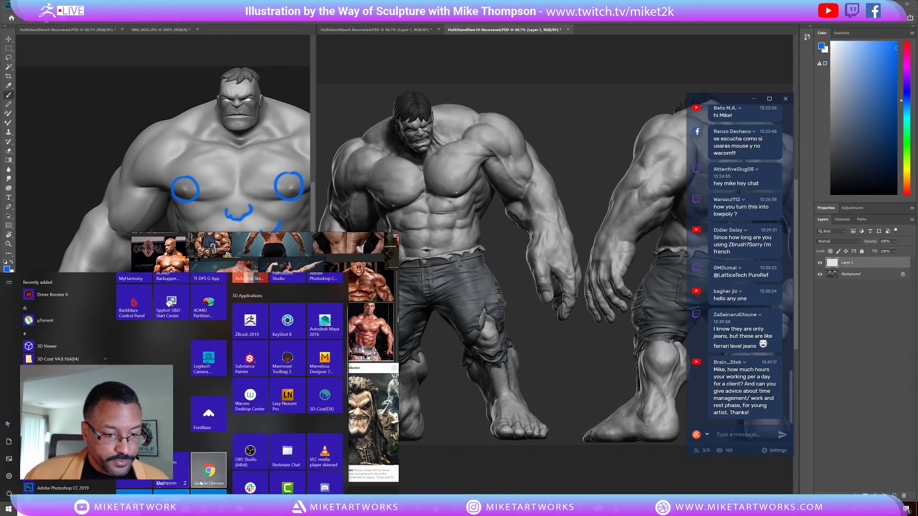
{"action": "left_click", "coordinate": [201, 484]}
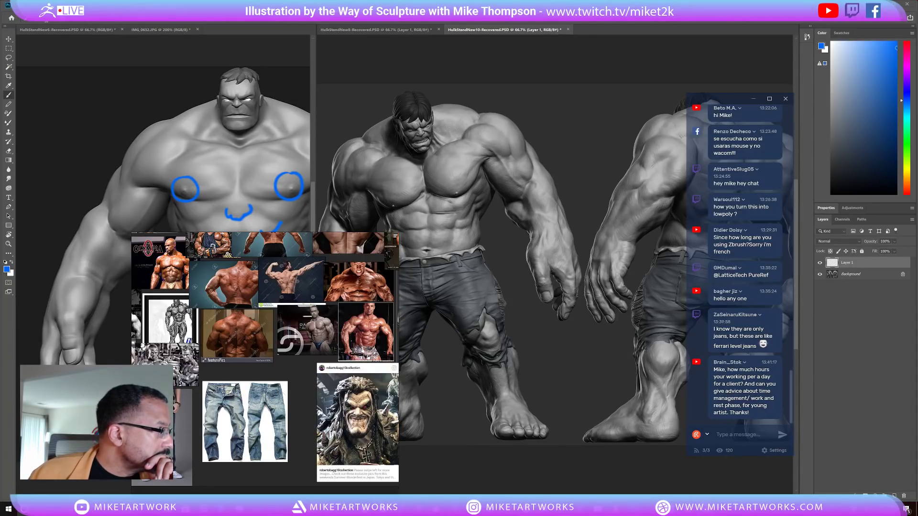
{"action": "left_click_drag", "start_coordinate": [0, 144], "coordinate": [640, 52]}
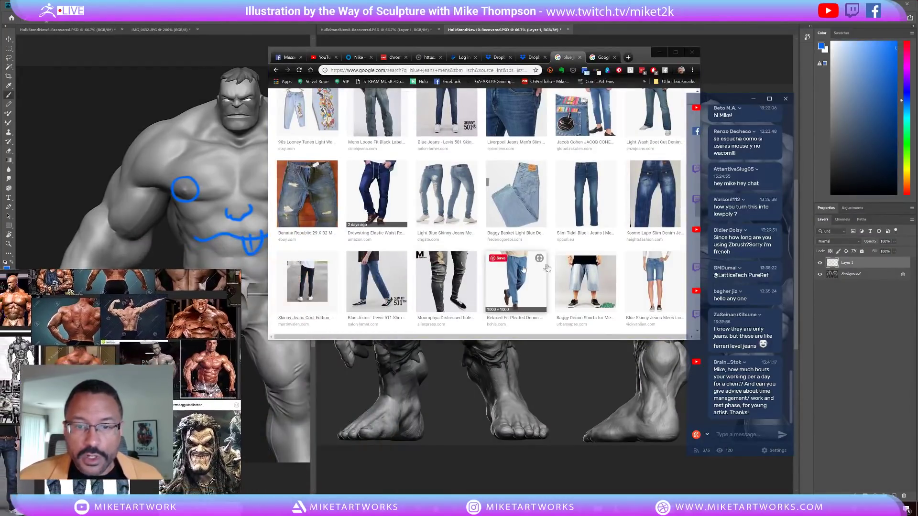
Browse the blue jeans image results and preview the Levi's 511 Slim Fit jeans photo
{"action": "scroll", "coordinate": [636, 275], "scroll_direction": "down", "scroll_amount": 1}
{"action": "scroll", "coordinate": [592, 271], "scroll_direction": "down", "scroll_amount": 3}
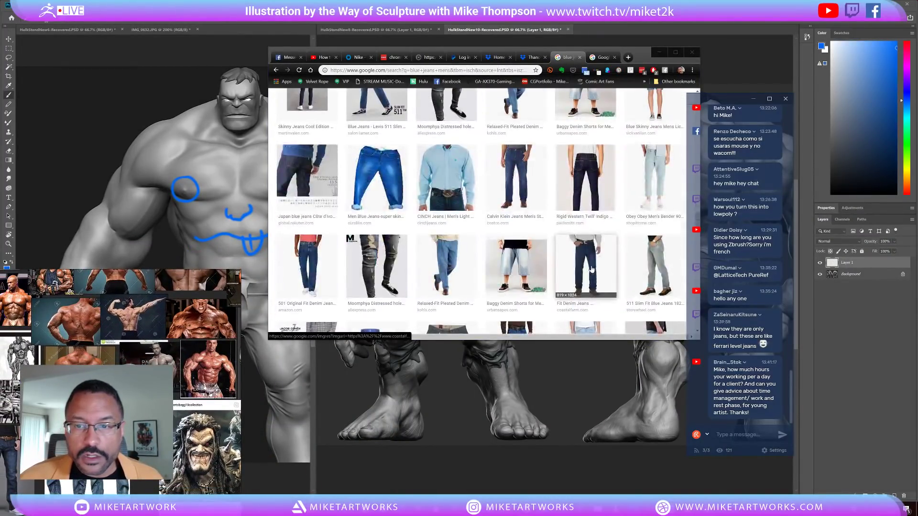
{"action": "left_click", "coordinate": [662, 266]}
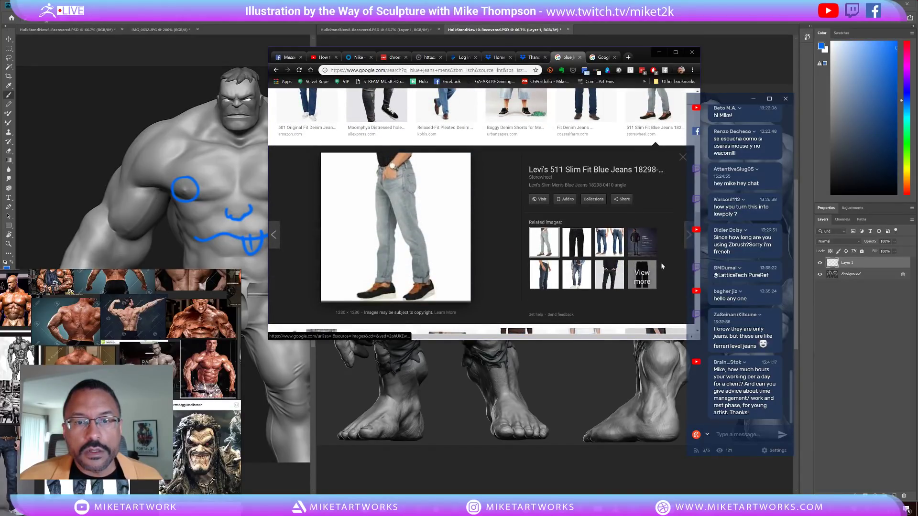
{"action": "left_click", "coordinate": [655, 106]}
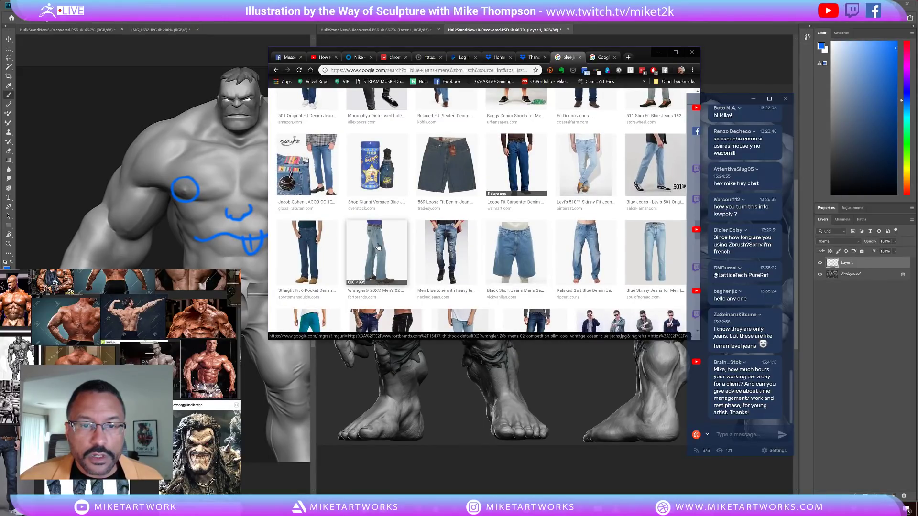
Preview the Wrangler 20X Men's 02 jeans and bring up the related side view with stacked folds at the ankle
{"action": "left_click", "coordinate": [378, 246]}
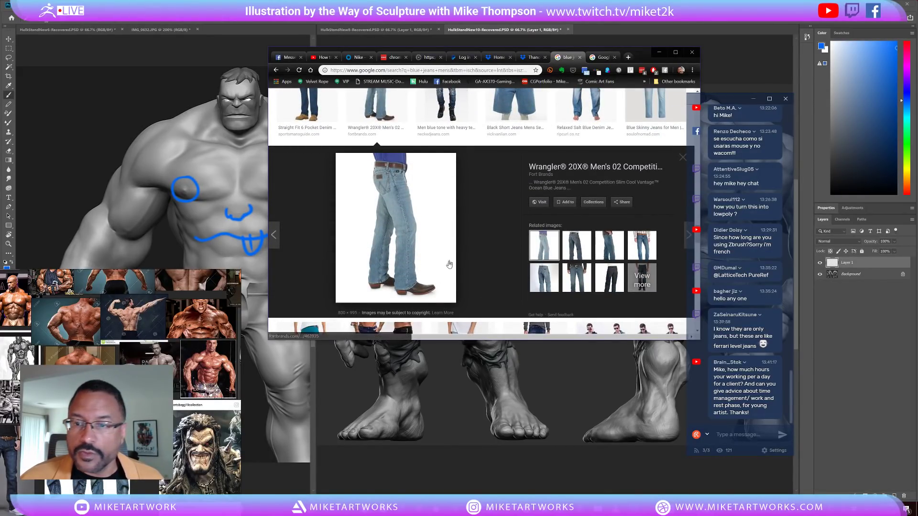
{"action": "scroll", "coordinate": [448, 263], "scroll_direction": "down", "scroll_amount": 3}
{"action": "left_click", "coordinate": [580, 139]}
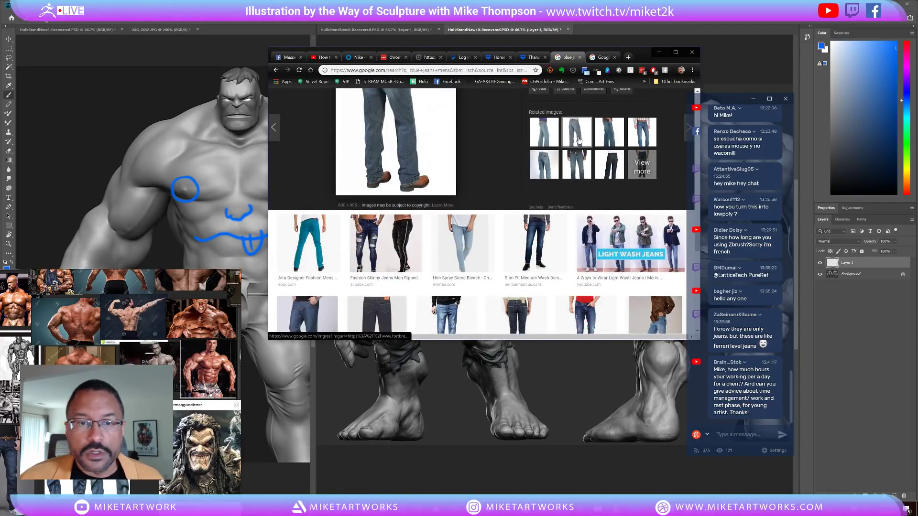
{"action": "left_click", "coordinate": [610, 139]}
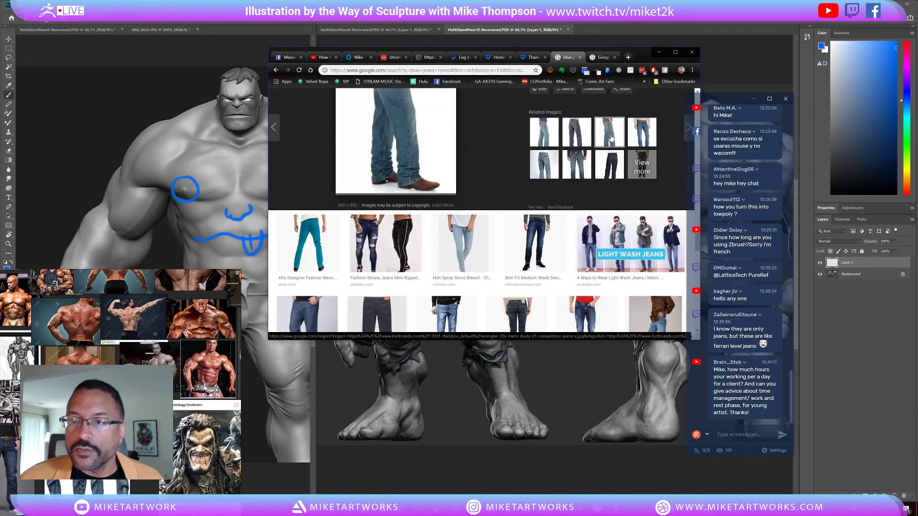
Bring up the PureRef board and add the Wrangler side-view jeans photo at the end of its jeans row
{"action": "right_click_drag", "start_coordinate": [191, 335], "coordinate": [225, 92]}
{"action": "left_click_drag", "start_coordinate": [234, 304], "coordinate": [234, 465]}
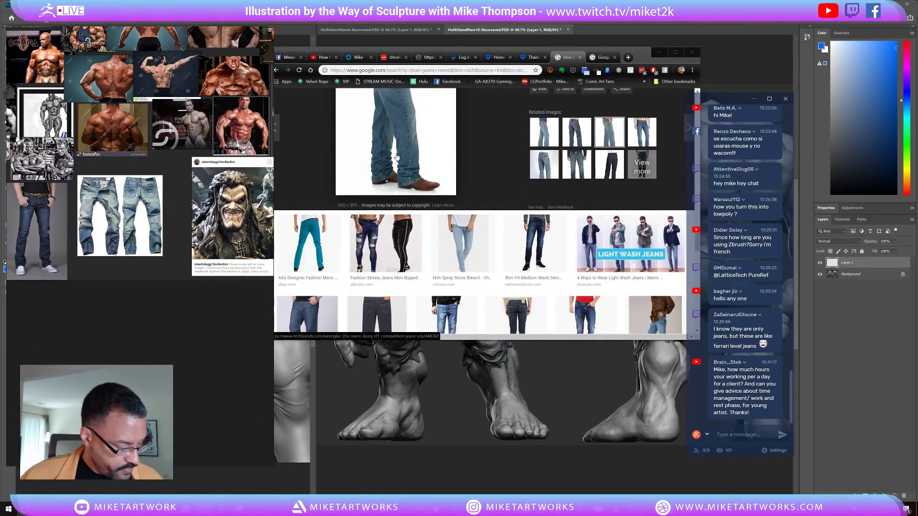
{"action": "key", "text": "ctrl+v"}
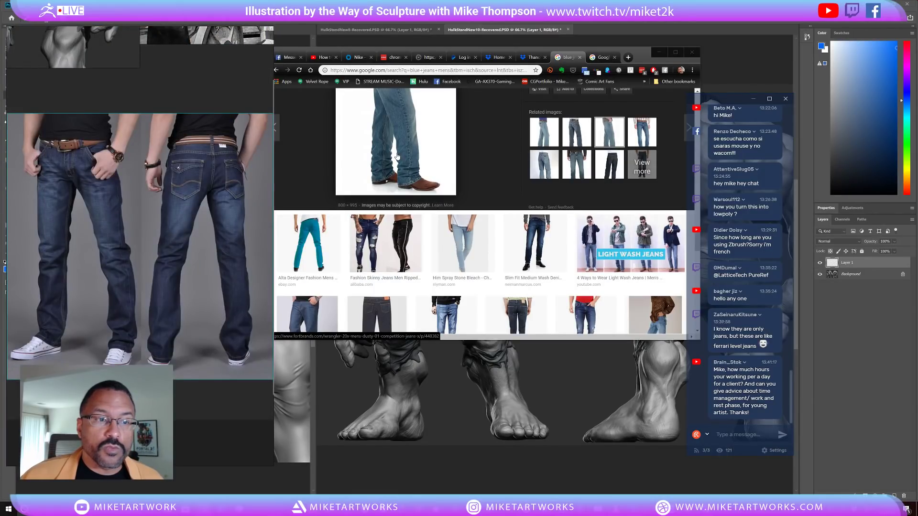
{"action": "scroll", "coordinate": [173, 318], "scroll_direction": "down", "scroll_amount": 5}
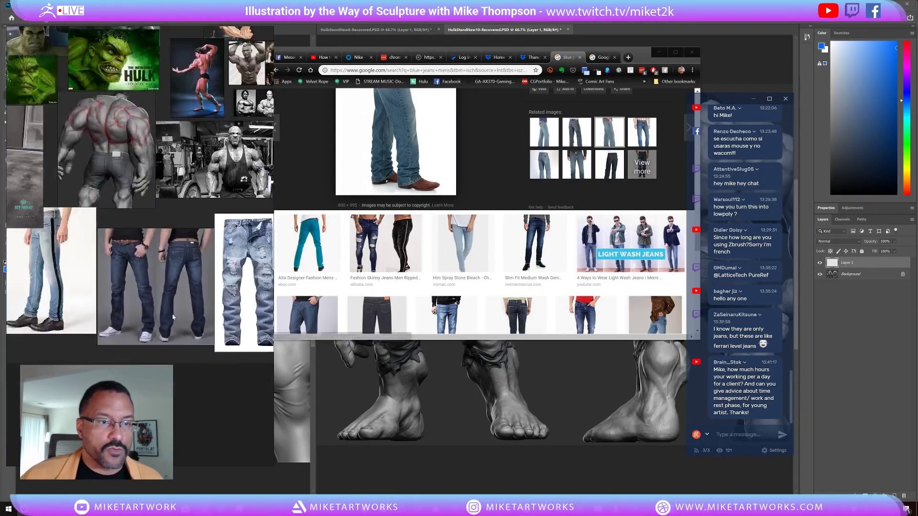
{"action": "scroll", "coordinate": [173, 318], "scroll_direction": "down", "scroll_amount": 4}
{"action": "left_click_drag", "start_coordinate": [388, 156], "coordinate": [74, 311]}
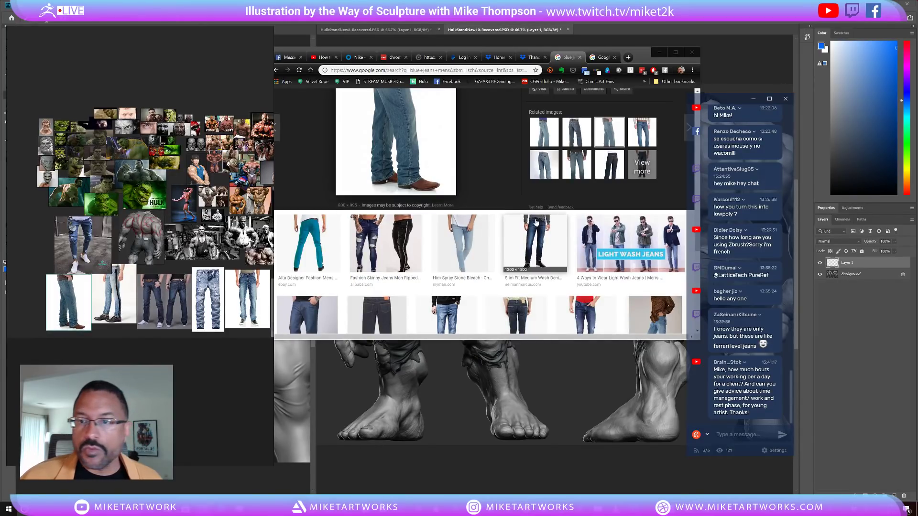
Find the Regular Fit Fashion light blue jeans in the image results and open their NIGRITY product page
{"action": "scroll", "coordinate": [582, 220], "scroll_direction": "down", "scroll_amount": 3}
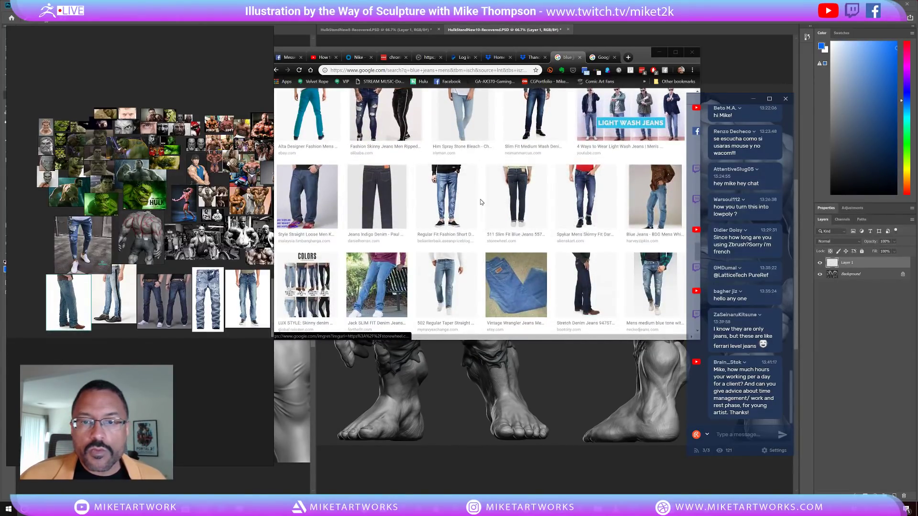
{"action": "left_click", "coordinate": [462, 203]}
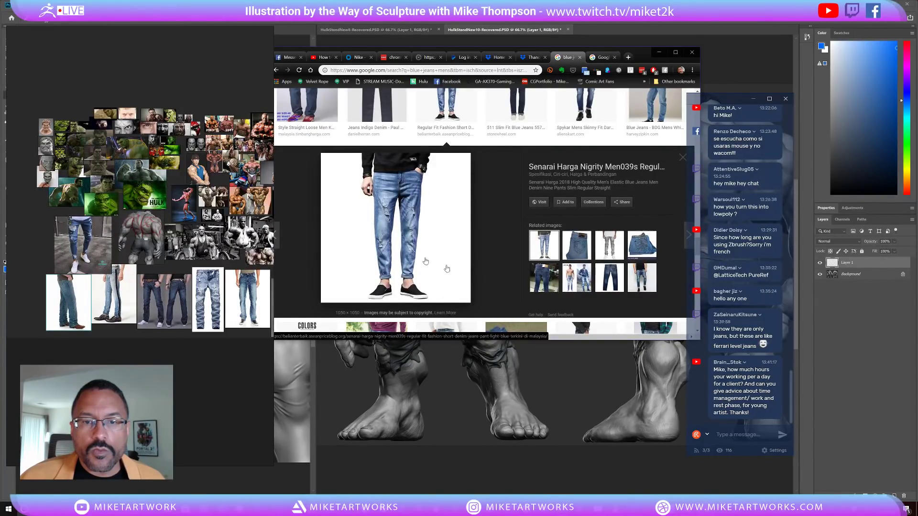
{"action": "scroll", "coordinate": [414, 243], "scroll_direction": "down", "scroll_amount": 1}
{"action": "scroll", "coordinate": [414, 244], "scroll_direction": "up", "scroll_amount": 1}
{"action": "left_click", "coordinate": [402, 204]}
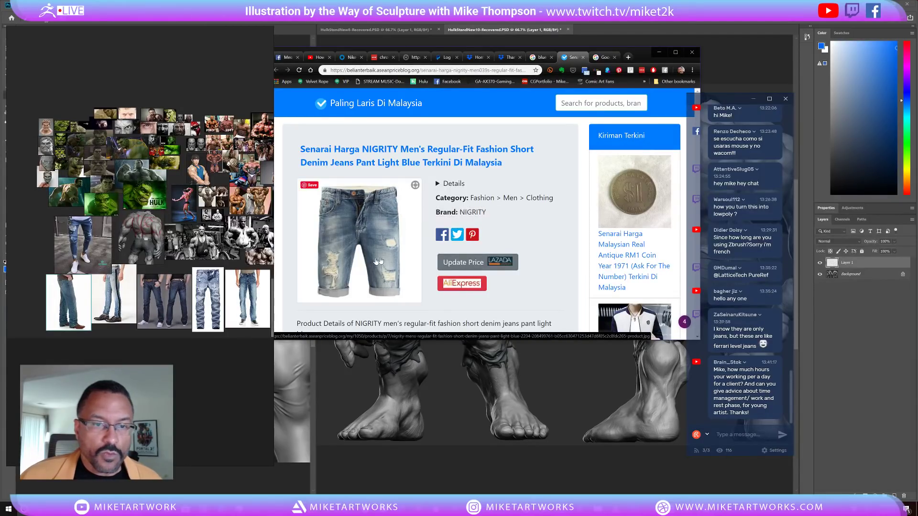
Add the NIGRITY ripped denim shorts photo to the PureRef board and close the product page
{"action": "left_click_drag", "start_coordinate": [438, 183], "coordinate": [58, 291]}
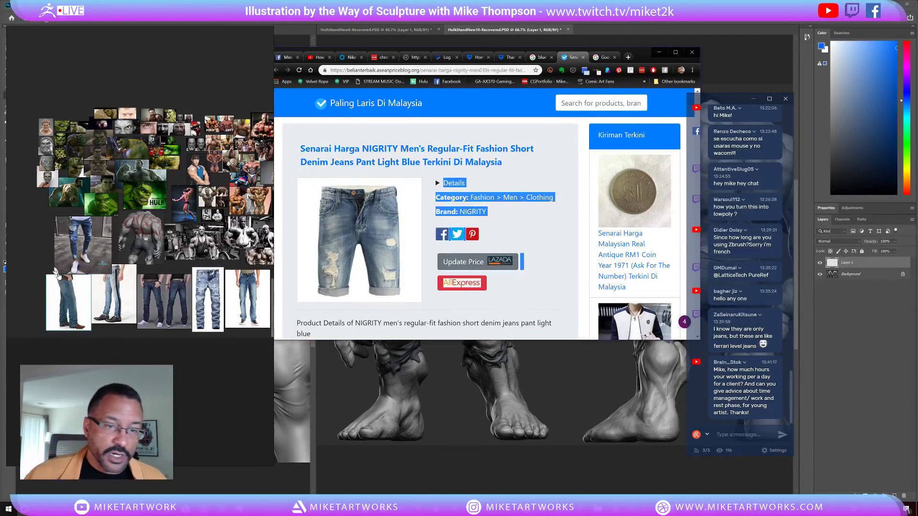
{"action": "left_click_drag", "start_coordinate": [331, 265], "coordinate": [75, 229]}
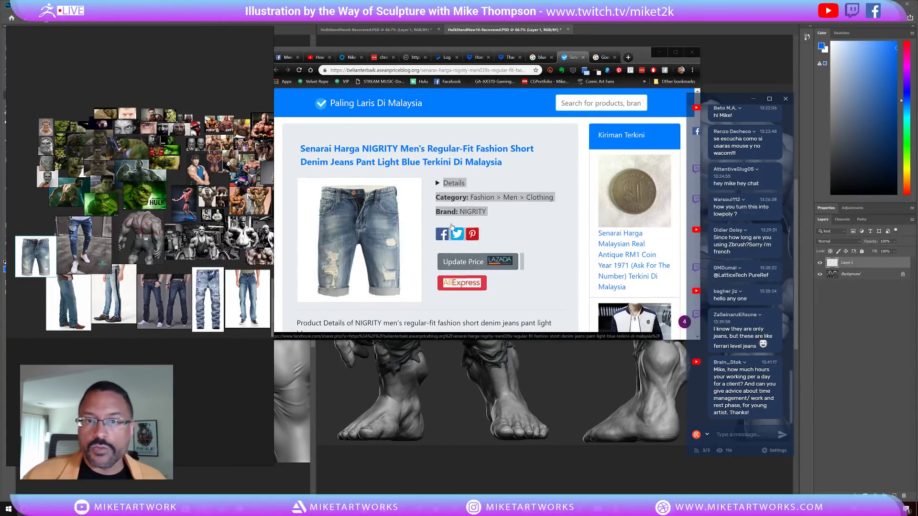
{"action": "scroll", "coordinate": [447, 228], "scroll_direction": "down", "scroll_amount": 1}
{"action": "left_click", "coordinate": [585, 60]}
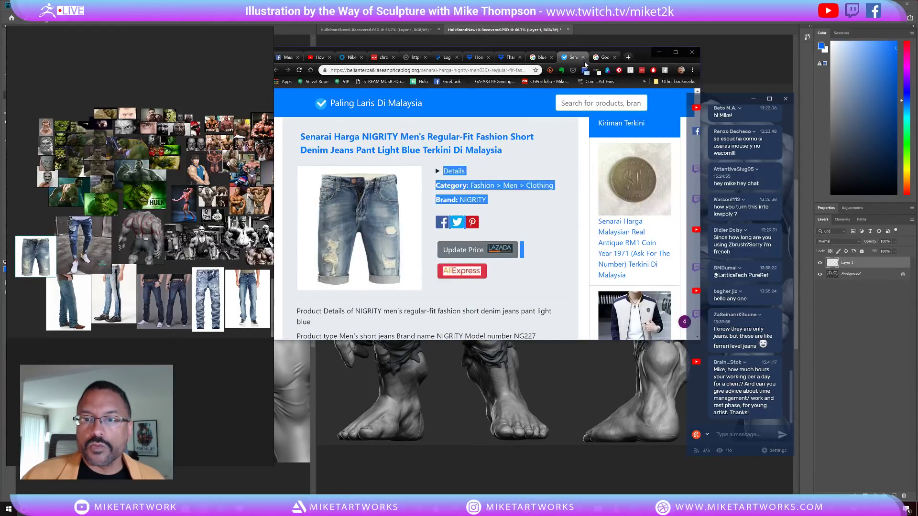
{"action": "left_click", "coordinate": [582, 58]}
{"action": "scroll", "coordinate": [505, 210], "scroll_direction": "up", "scroll_amount": 2}
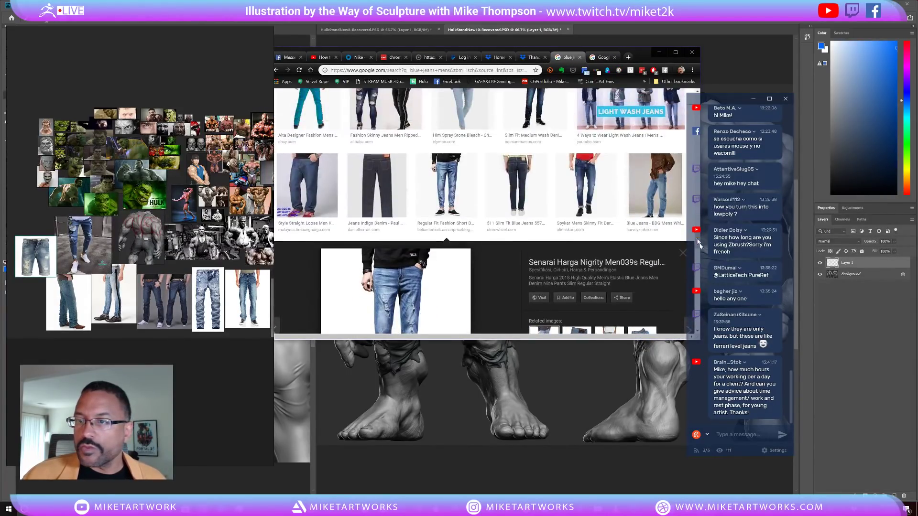
Change the image search to "lucky brand blue jeans mens" and run it
{"action": "left_click_drag", "start_coordinate": [638, 56], "coordinate": [590, 80]}
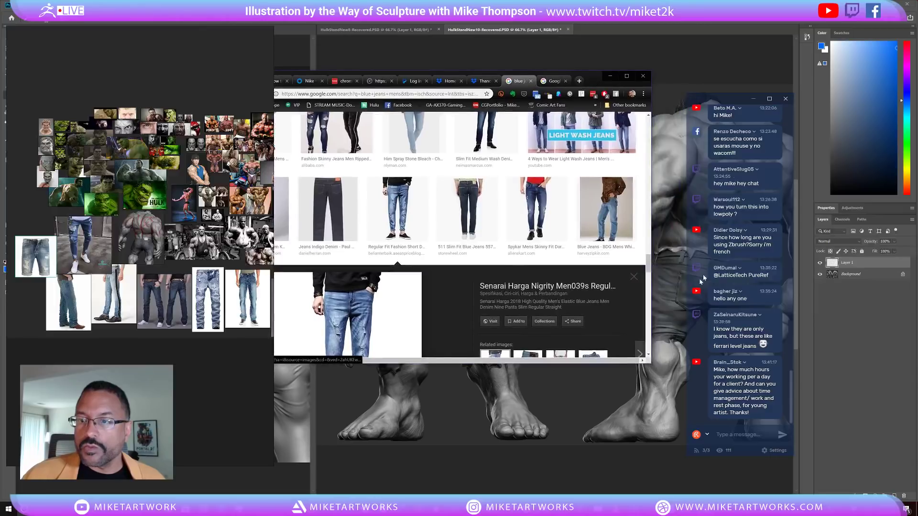
{"action": "left_click_drag", "start_coordinate": [648, 262], "coordinate": [649, 122]}
{"action": "left_click", "coordinate": [357, 135]}
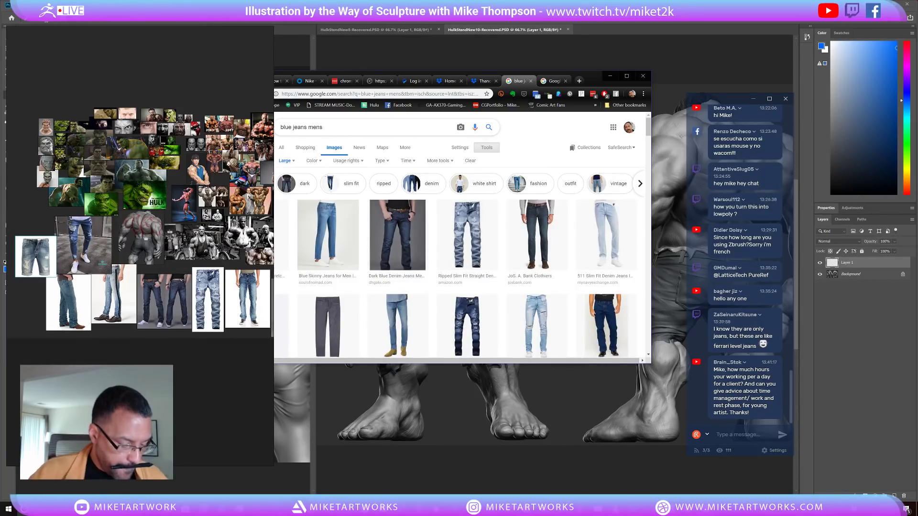
{"action": "type", "text": "lucky"}
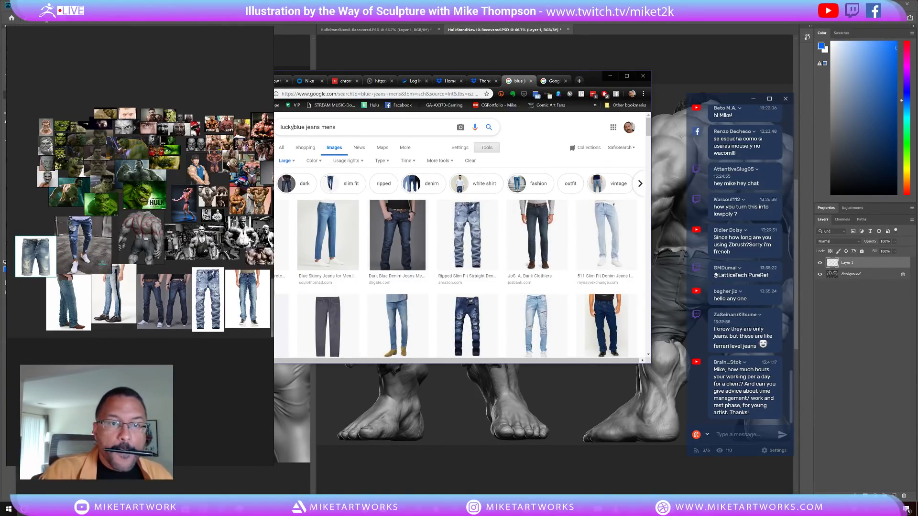
{"action": "type", "text": " brand"}
{"action": "key", "text": "Return"}
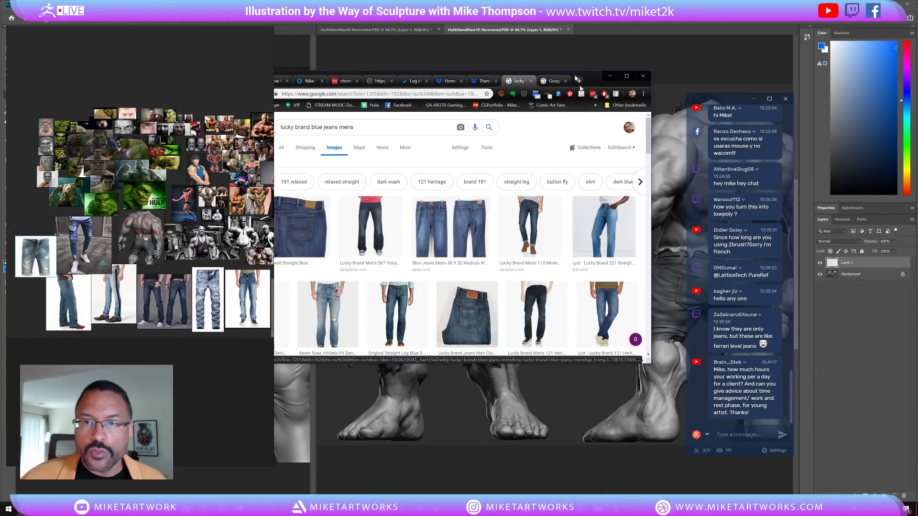
Add the Blue Jeans Mens 38 X 32 photo with two pairs side by side to the PureRef board's jeans row
{"action": "left_click_drag", "start_coordinate": [593, 81], "coordinate": [637, 42]}
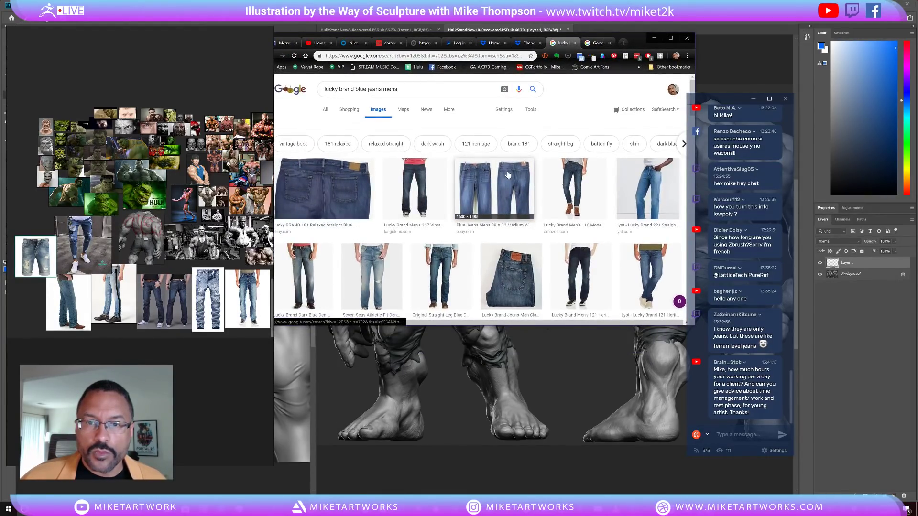
{"action": "right_click", "coordinate": [498, 204]}
{"action": "left_click", "coordinate": [511, 188]}
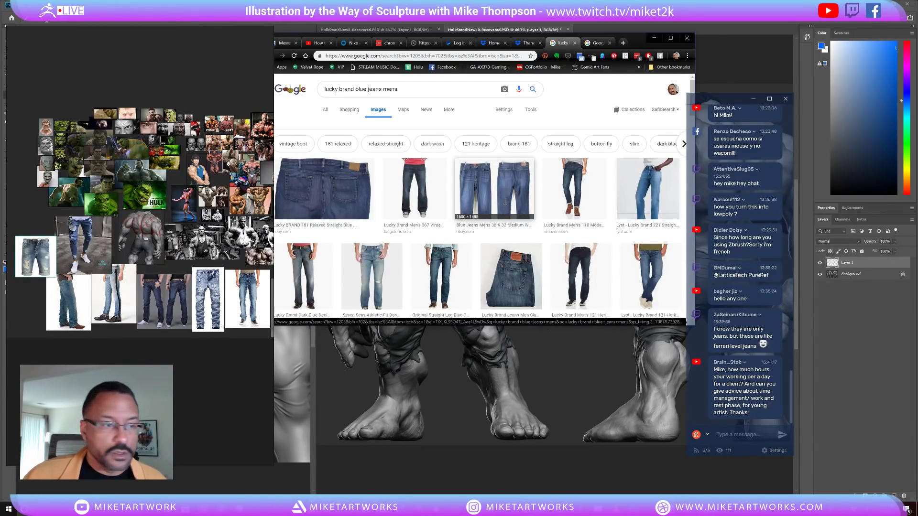
{"action": "scroll", "coordinate": [506, 202], "scroll_direction": "down", "scroll_amount": 8}
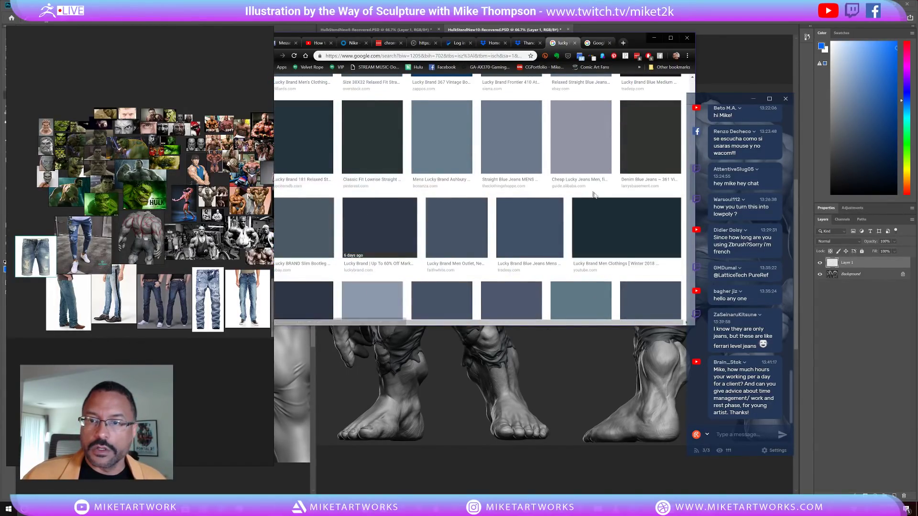
{"action": "left_click_drag", "start_coordinate": [639, 41], "coordinate": [613, 195]}
{"action": "scroll", "coordinate": [569, 312], "scroll_direction": "up", "scroll_amount": 8}
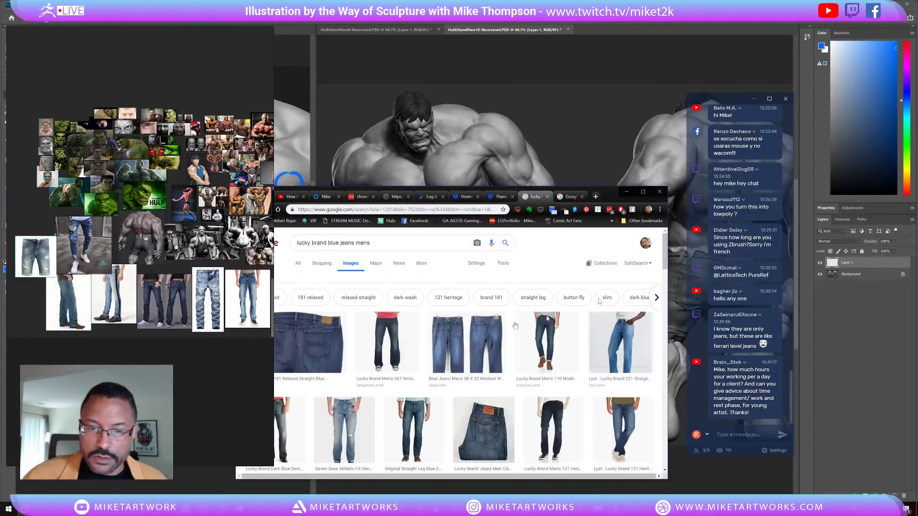
{"action": "scroll", "coordinate": [562, 306], "scroll_direction": "down", "scroll_amount": 3}
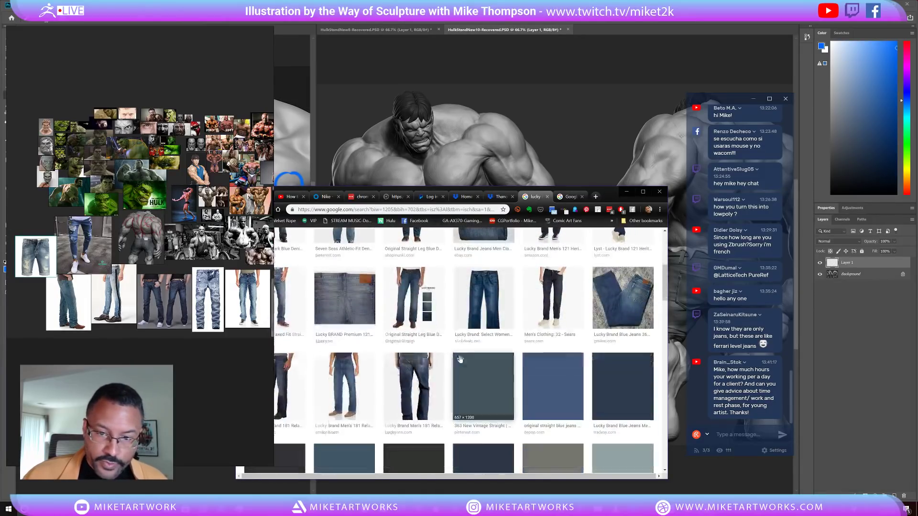
{"action": "scroll", "coordinate": [560, 336], "scroll_direction": "up", "scroll_amount": 3}
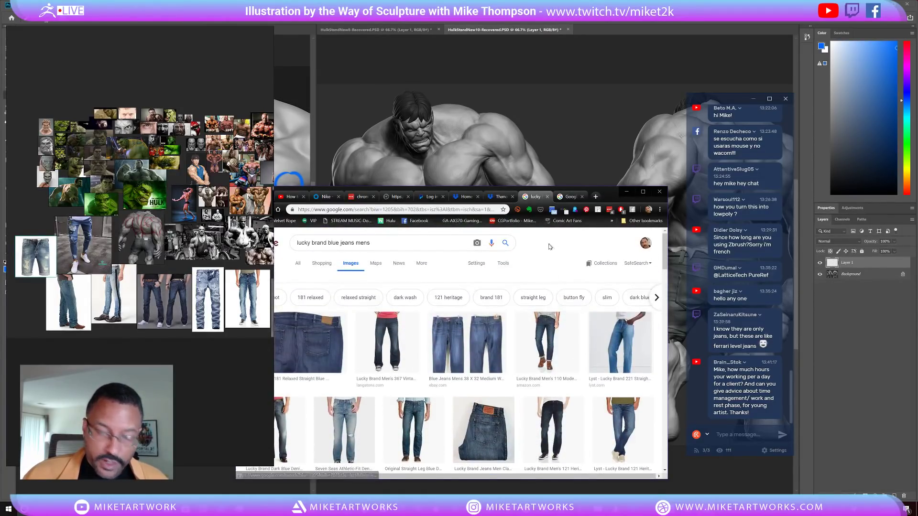
{"action": "left_click_drag", "start_coordinate": [442, 313], "coordinate": [22, 303]}
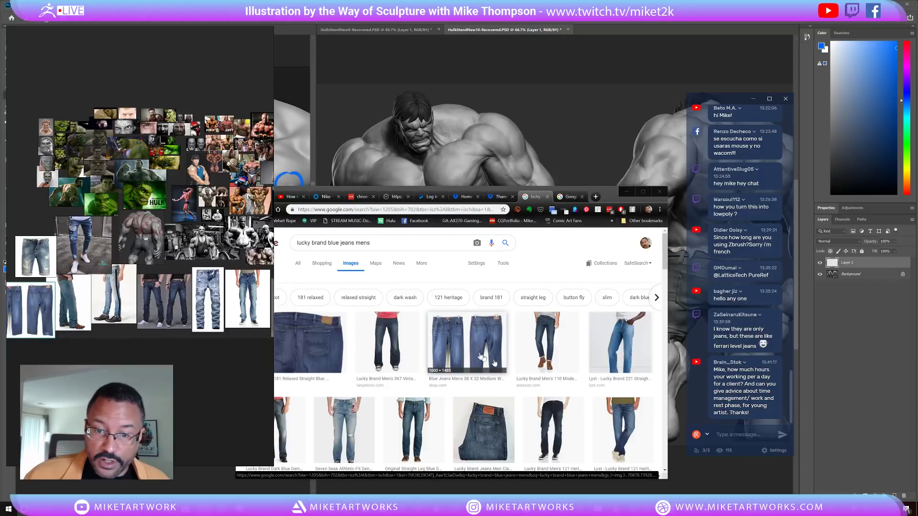
Look through the Lucky Brand image results for more jeans photos with clear folds
{"action": "left_click", "coordinate": [425, 341]}
{"action": "scroll", "coordinate": [558, 287], "scroll_direction": "down", "scroll_amount": 2}
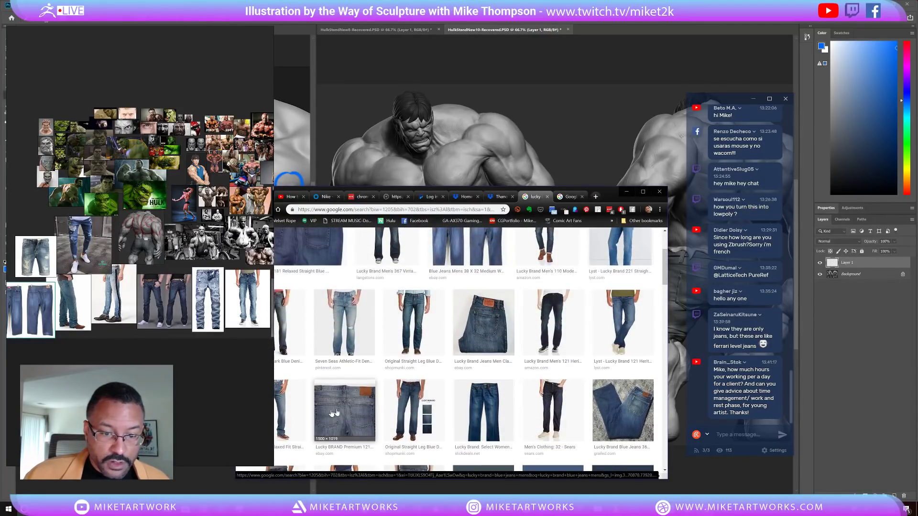
{"action": "scroll", "coordinate": [526, 334], "scroll_direction": "up", "scroll_amount": 1}
{"action": "scroll", "coordinate": [440, 399], "scroll_direction": "down", "scroll_amount": 3}
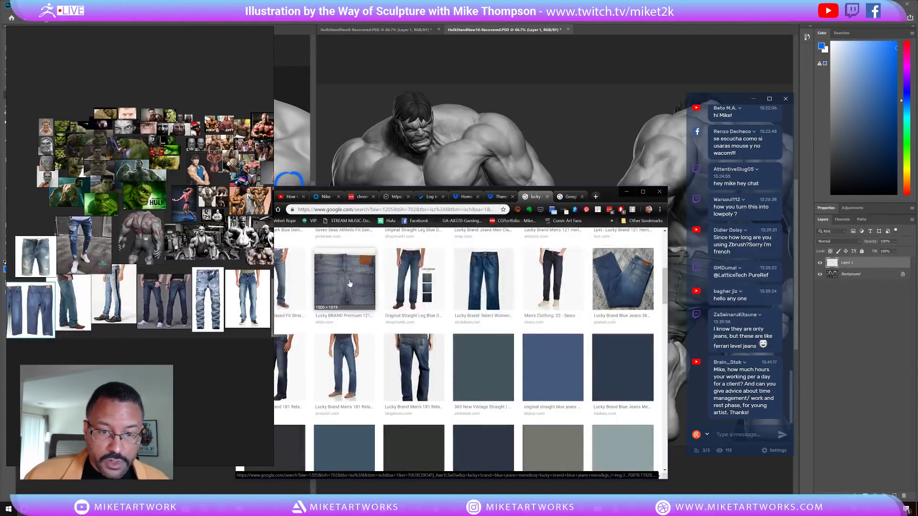
{"action": "scroll", "coordinate": [349, 282], "scroll_direction": "up", "scroll_amount": 5}
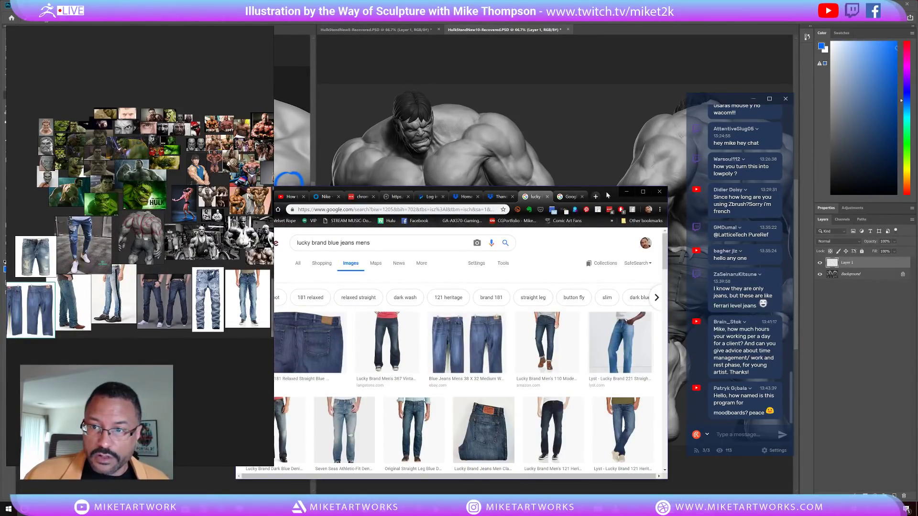
Open the Lucky Brand image results in another tab and preview the folded Lucky Brand Jeans Men Classic Straight photo
{"action": "left_click_drag", "start_coordinate": [608, 195], "coordinate": [671, 106]}
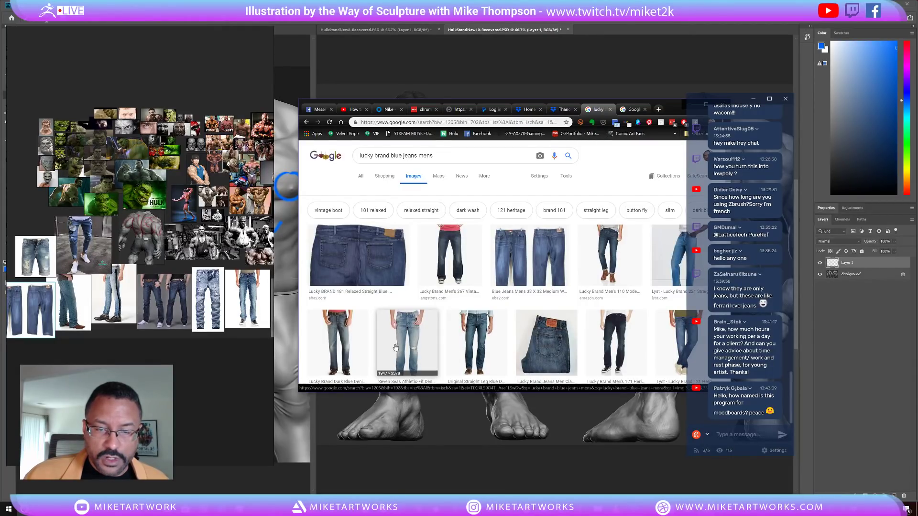
{"action": "scroll", "coordinate": [411, 287], "scroll_direction": "down", "scroll_amount": 3}
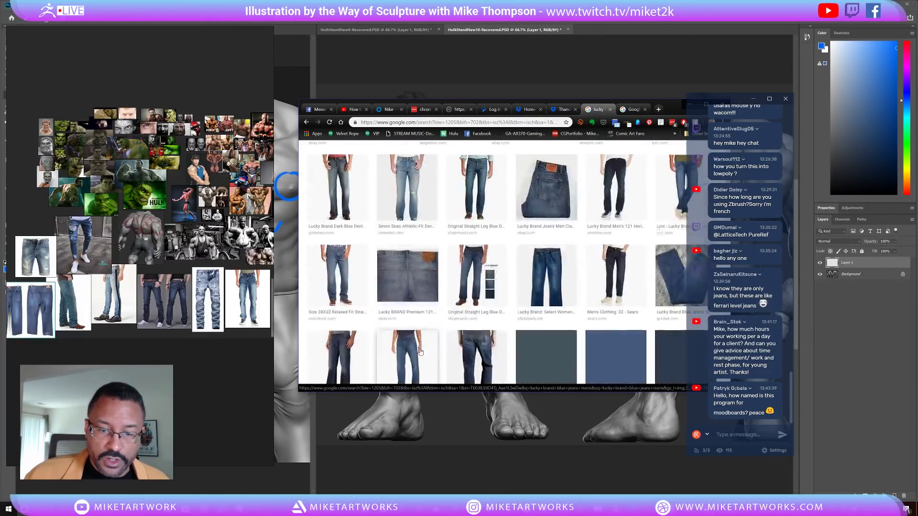
{"action": "left_click", "coordinate": [561, 232]}
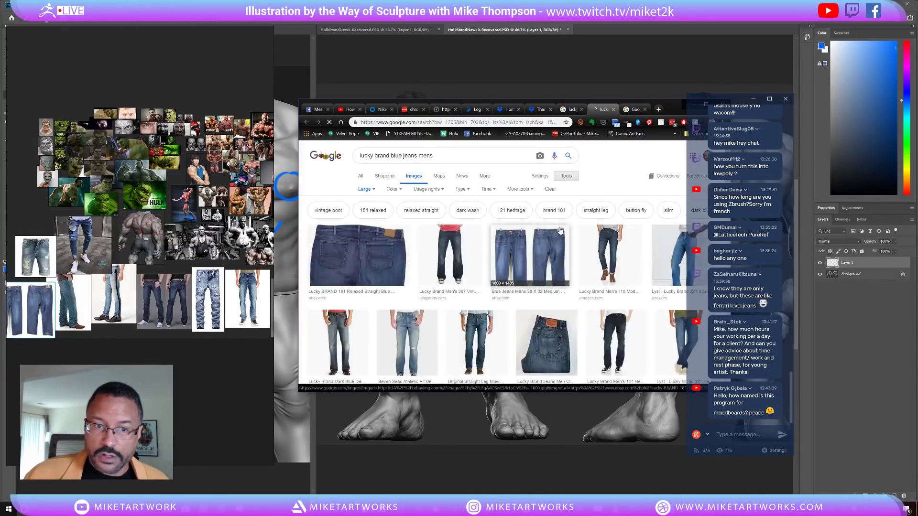
{"action": "left_click", "coordinate": [546, 346]}
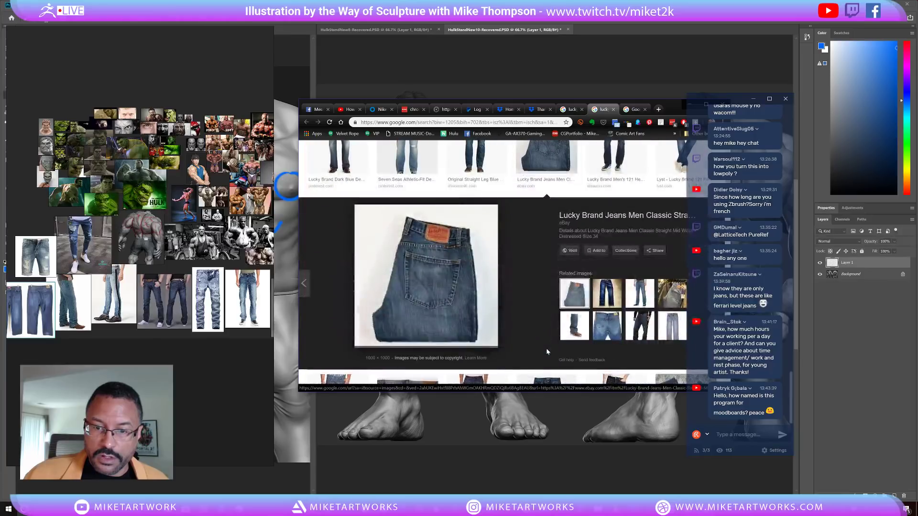
Add the folded Lucky Brand Jeans Men Classic Straight photo to the PureRef board above the light torn jeans
{"action": "double_click", "coordinate": [449, 286]}
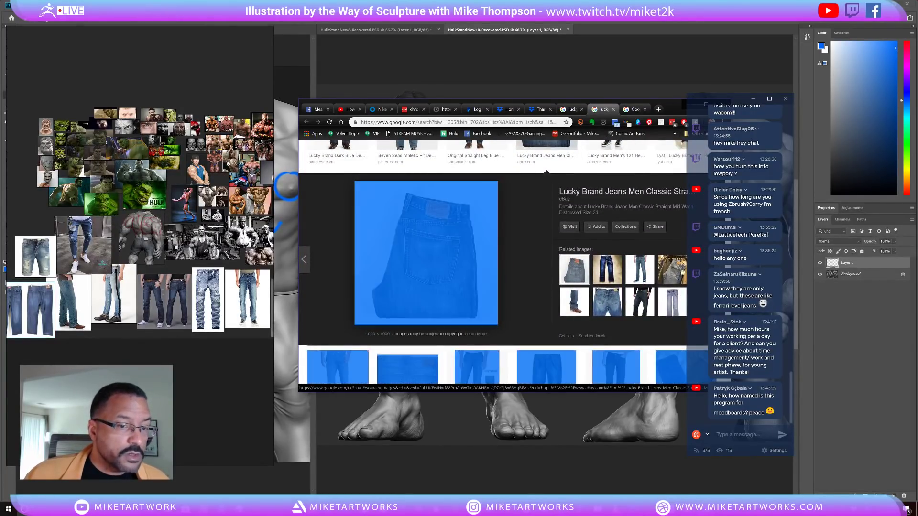
{"action": "left_click", "coordinate": [617, 109]}
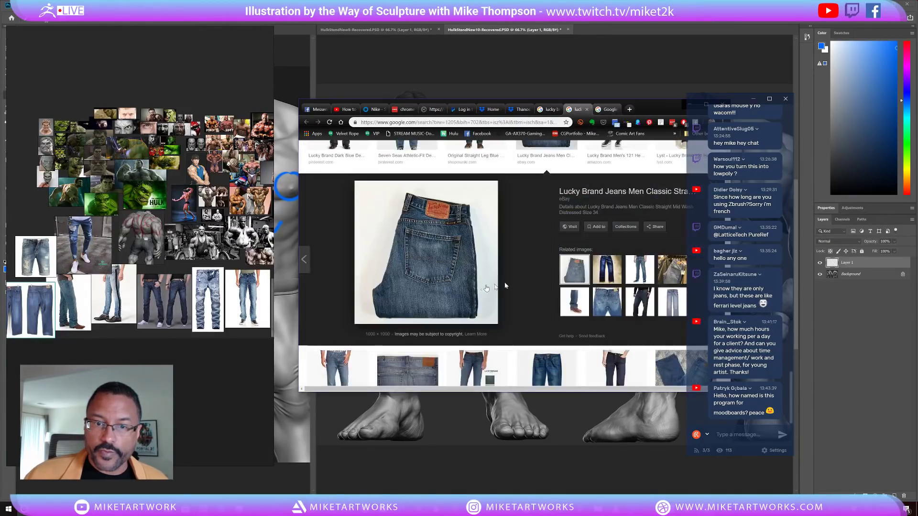
{"action": "left_click_drag", "start_coordinate": [449, 297], "coordinate": [34, 224]}
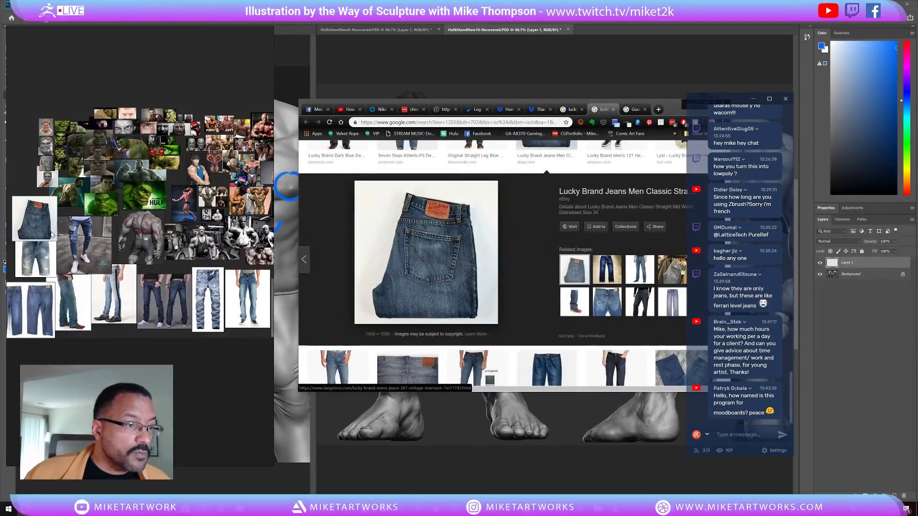
Preview the Lucky BRAND 181 Relaxed Straight back-pocket photo and add it to the PureRef board beside the folded jeans
{"action": "scroll", "coordinate": [485, 189], "scroll_direction": "up", "scroll_amount": 5}
{"action": "key", "text": "Escape"}
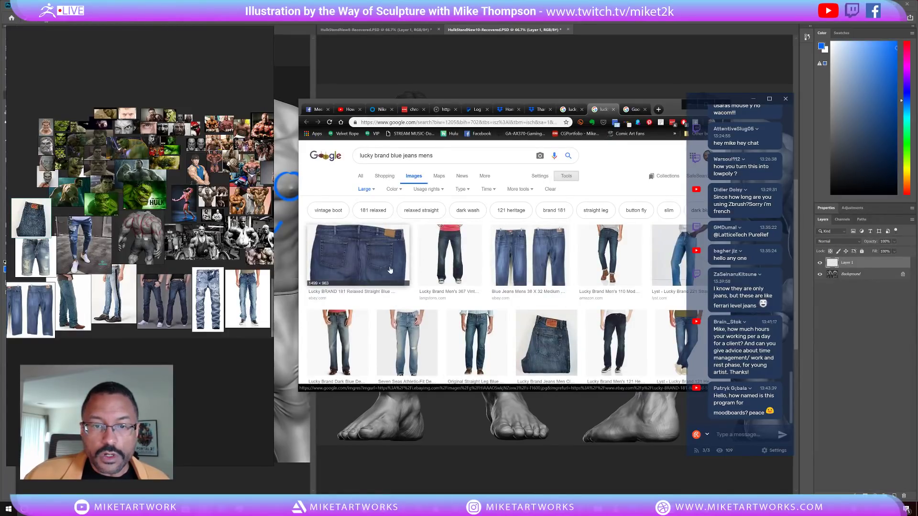
{"action": "left_click", "coordinate": [383, 267]}
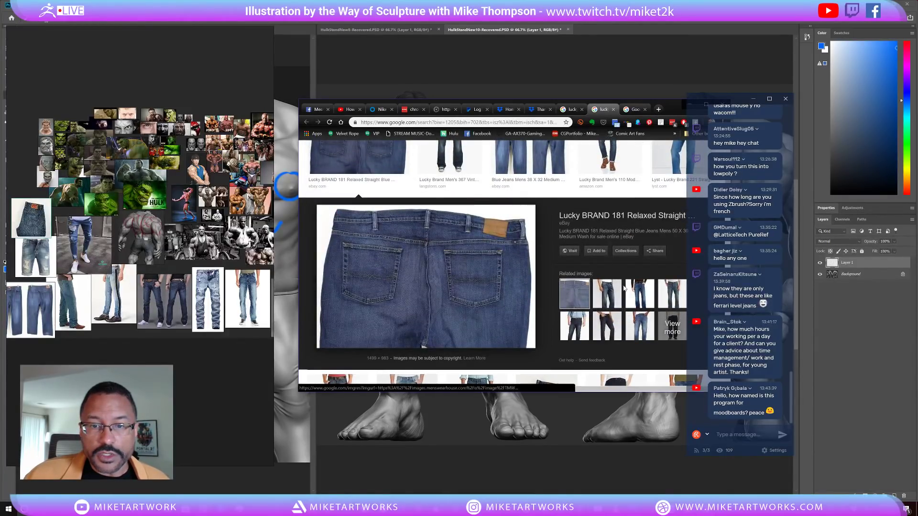
{"action": "scroll", "coordinate": [158, 306], "scroll_direction": "down", "scroll_amount": 3}
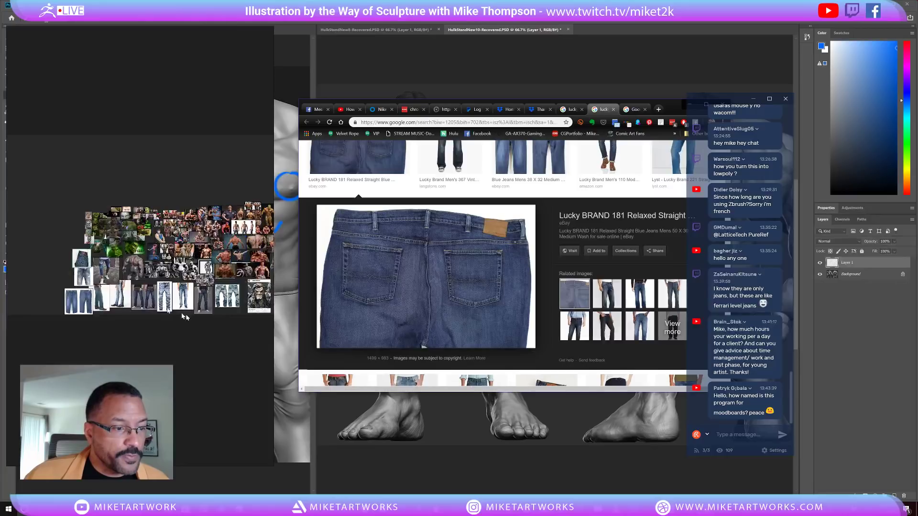
{"action": "left_click_drag", "start_coordinate": [449, 299], "coordinate": [63, 275]}
Preview the related Lucky Brand 181 Medium Wash photo and move the browser window clear of the stream chat
{"action": "left_click", "coordinate": [608, 294]}
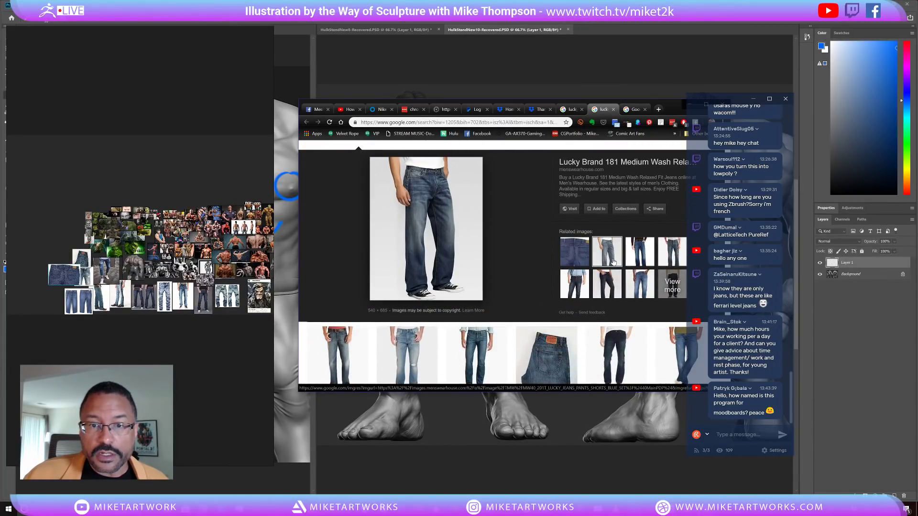
{"action": "scroll", "coordinate": [622, 258], "scroll_direction": "up", "scroll_amount": 4}
{"action": "scroll", "coordinate": [646, 253], "scroll_direction": "down", "scroll_amount": 2}
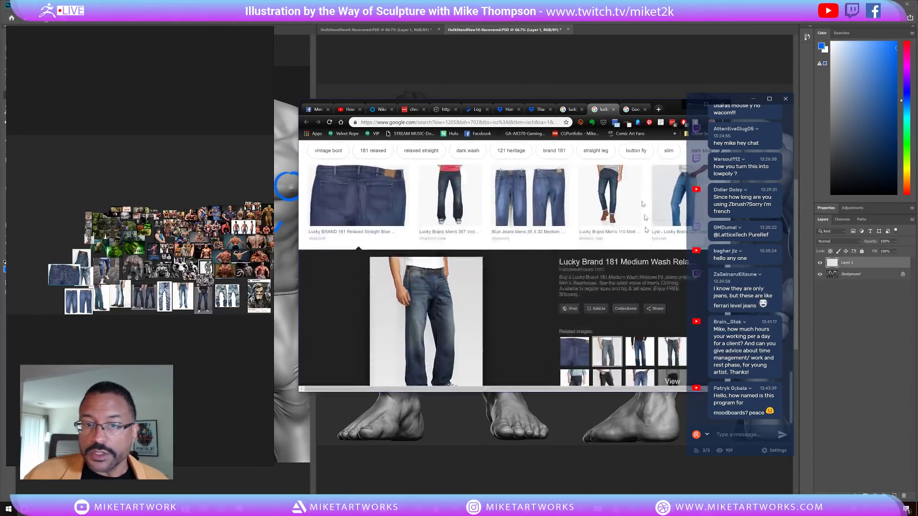
{"action": "left_click_drag", "start_coordinate": [657, 108], "coordinate": [565, 89]}
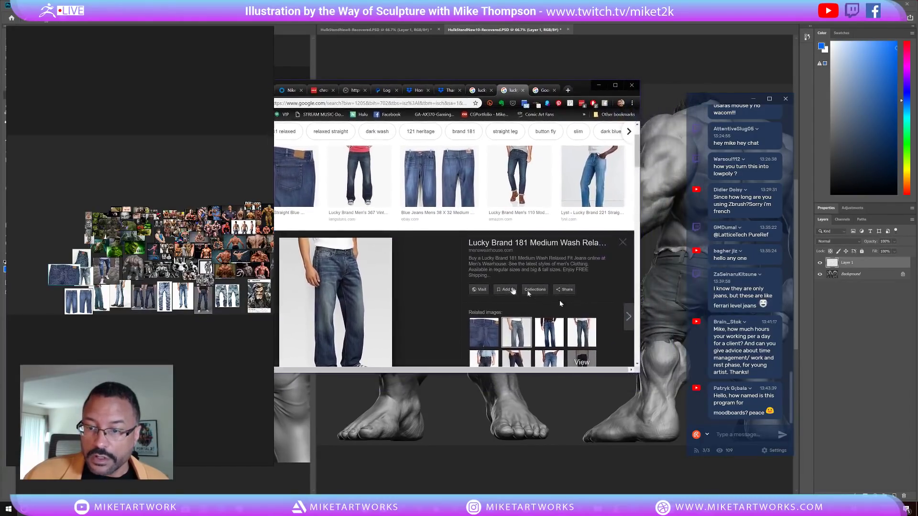
Look further through the Lucky Brand results and preview the walking-pose jeans photo from the Up To 60% Off listing
{"action": "scroll", "coordinate": [478, 278], "scroll_direction": "down", "scroll_amount": 6}
{"action": "scroll", "coordinate": [479, 268], "scroll_direction": "down", "scroll_amount": 5}
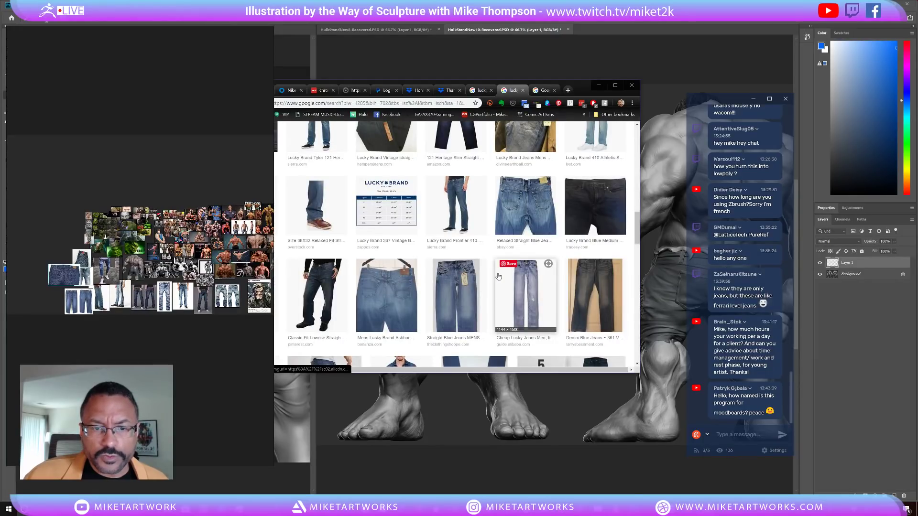
{"action": "scroll", "coordinate": [498, 276], "scroll_direction": "down", "scroll_amount": 5}
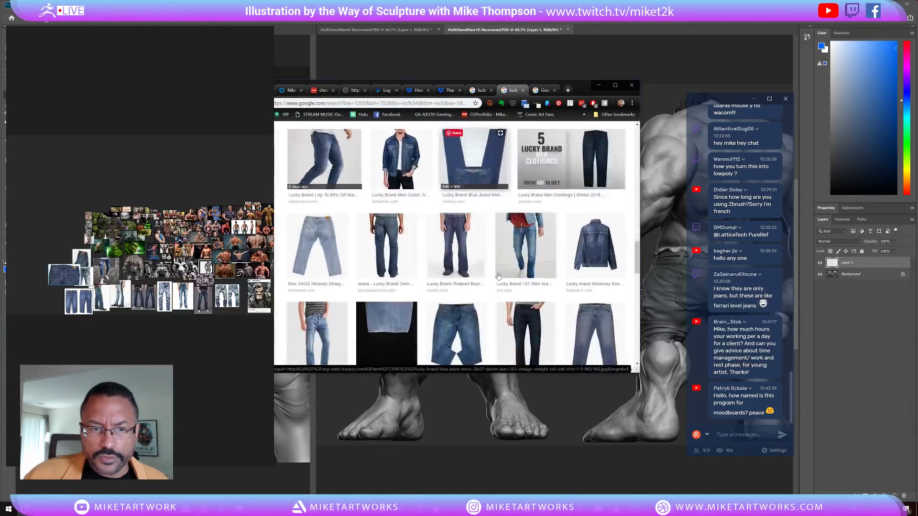
{"action": "scroll", "coordinate": [498, 276], "scroll_direction": "up", "scroll_amount": 1}
{"action": "left_click", "coordinate": [323, 204]}
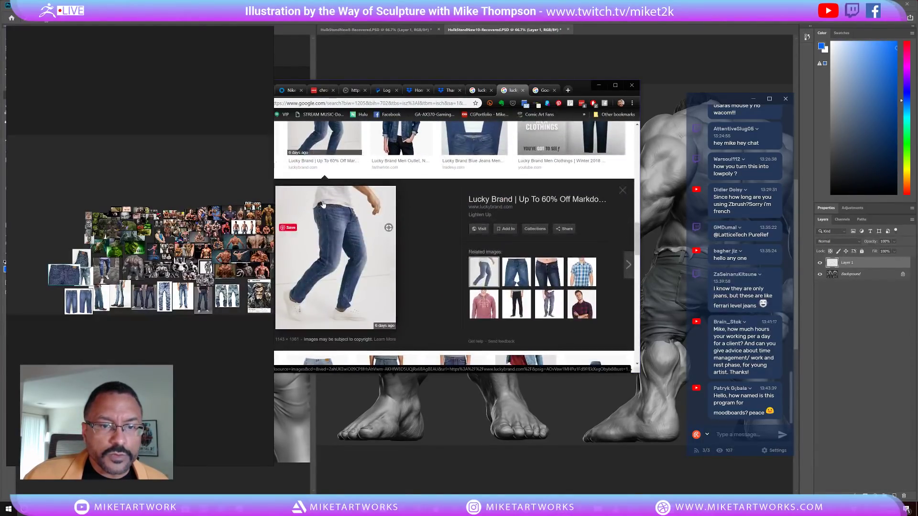
{"action": "scroll", "coordinate": [347, 255], "scroll_direction": "up", "scroll_amount": 2}
{"action": "scroll", "coordinate": [348, 255], "scroll_direction": "down", "scroll_amount": 2}
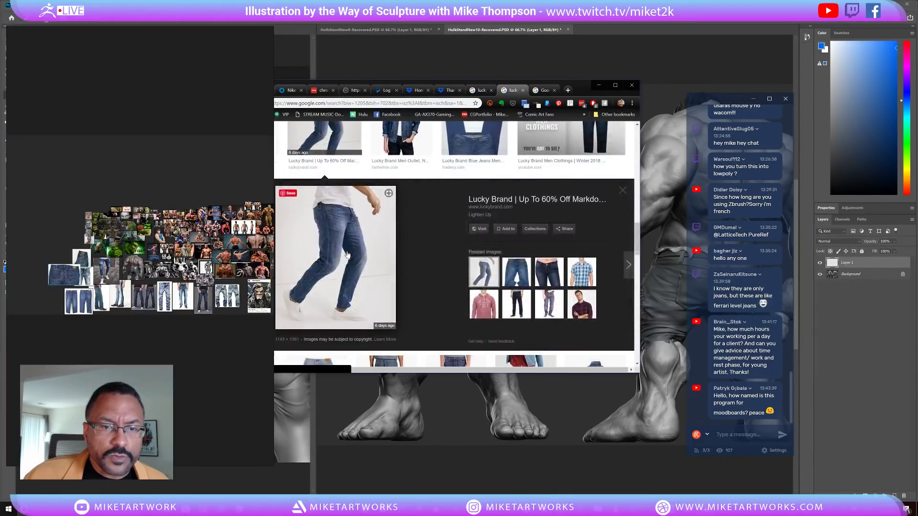
Browse more Lucky Brand results and preview the Lucky Brand Jeans Mens Slim Bootleg photo
{"action": "scroll", "coordinate": [348, 255], "scroll_direction": "down", "scroll_amount": 5}
{"action": "scroll", "coordinate": [349, 252], "scroll_direction": "down", "scroll_amount": 3}
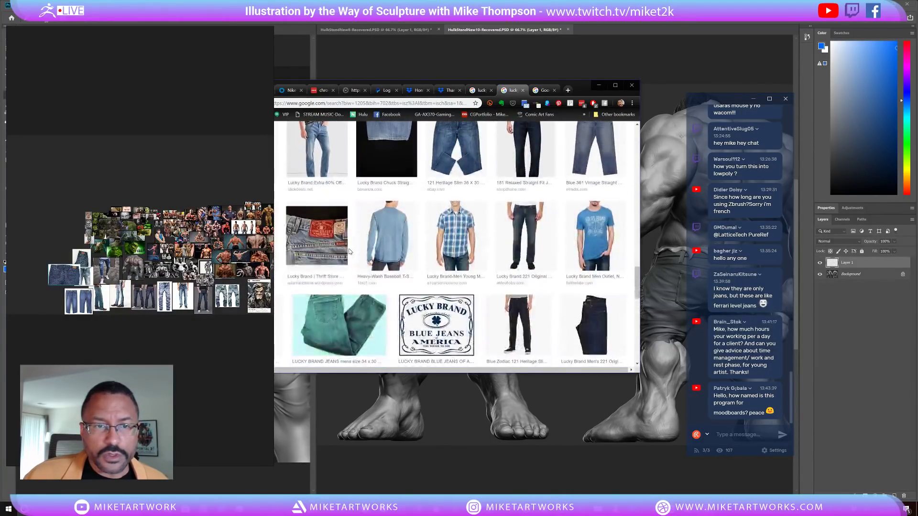
{"action": "scroll", "coordinate": [350, 251], "scroll_direction": "down", "scroll_amount": 3}
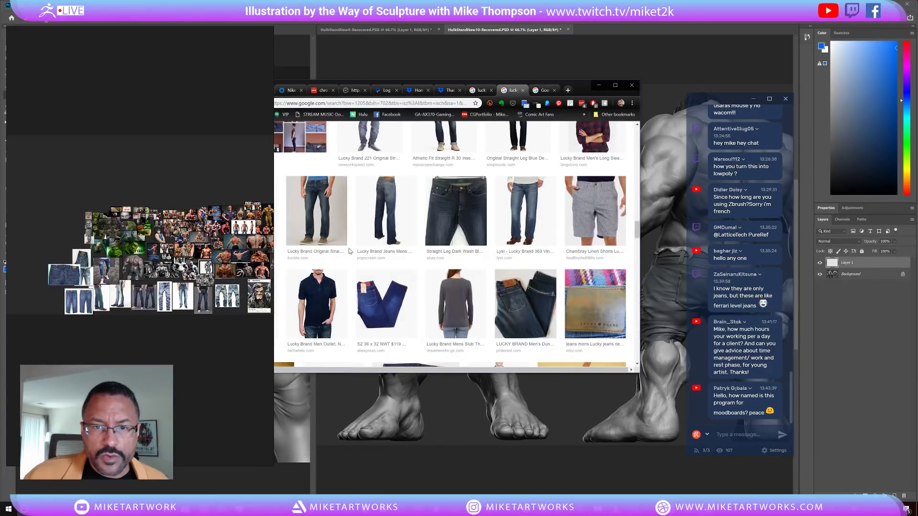
{"action": "scroll", "coordinate": [397, 213], "scroll_direction": "up", "scroll_amount": 3}
{"action": "scroll", "coordinate": [395, 214], "scroll_direction": "down", "scroll_amount": 3}
{"action": "left_click", "coordinate": [392, 216]}
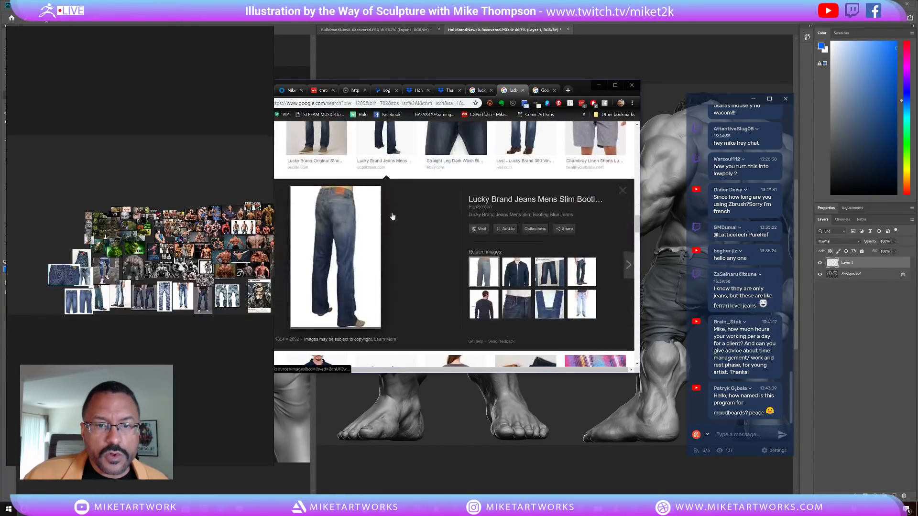
{"action": "left_click", "coordinate": [385, 147]}
Search deeper in the image results for clear denim detail and preview the 361 Vintage Straight waistband close-up
{"action": "scroll", "coordinate": [445, 268], "scroll_direction": "down", "scroll_amount": 5}
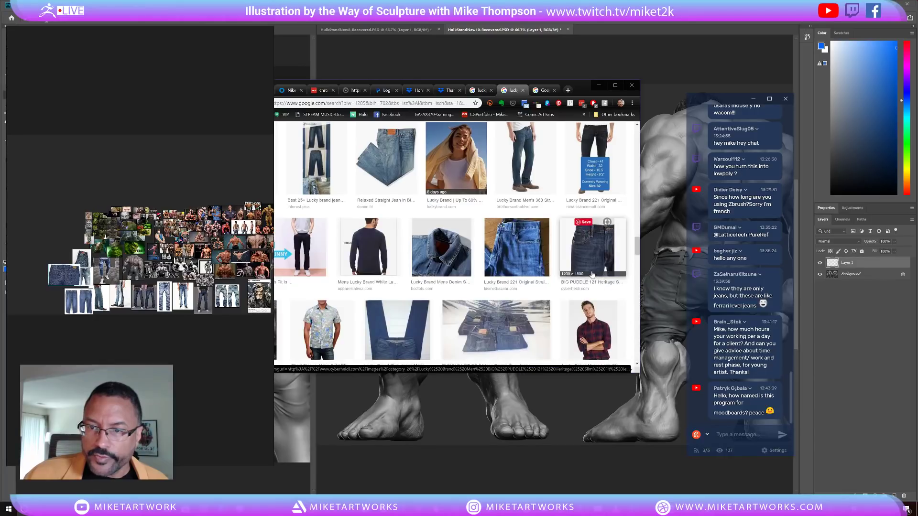
{"action": "scroll", "coordinate": [597, 274], "scroll_direction": "down", "scroll_amount": 4}
{"action": "scroll", "coordinate": [598, 274], "scroll_direction": "down", "scroll_amount": 10}
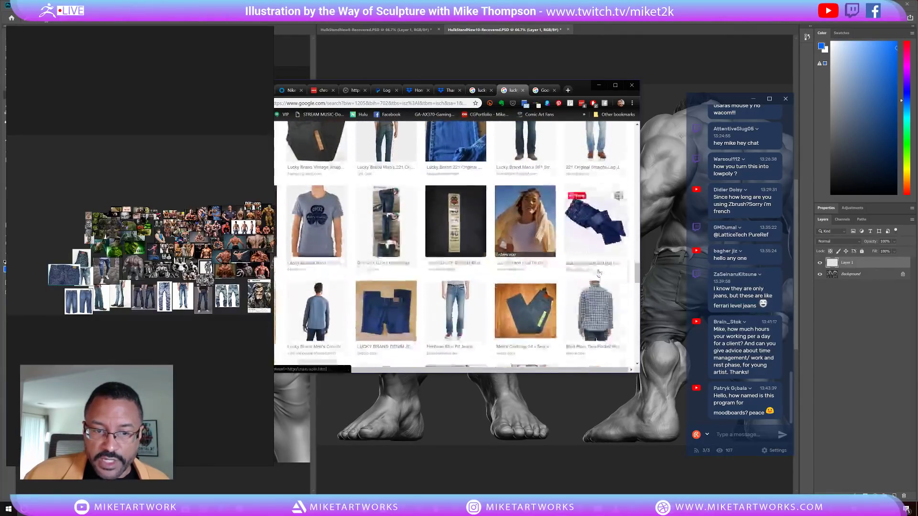
{"action": "scroll", "coordinate": [599, 273], "scroll_direction": "up", "scroll_amount": 2}
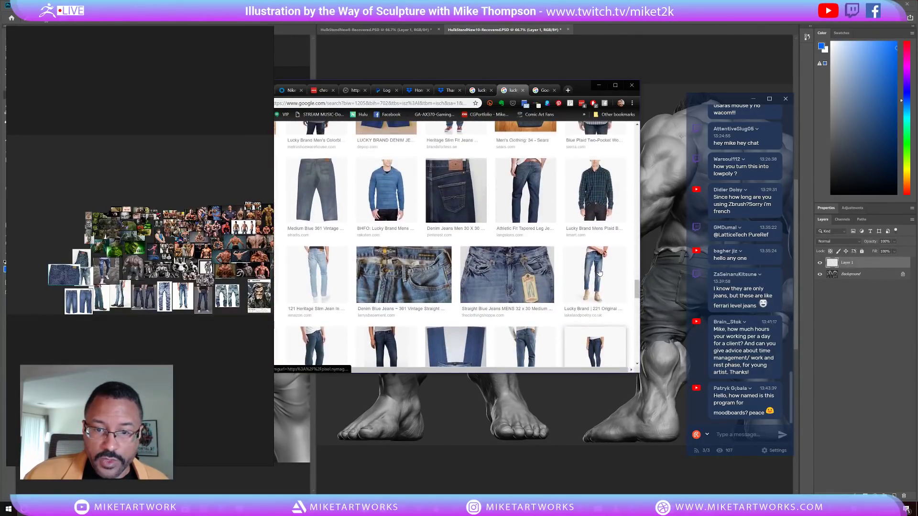
{"action": "scroll", "coordinate": [599, 273], "scroll_direction": "down", "scroll_amount": 5}
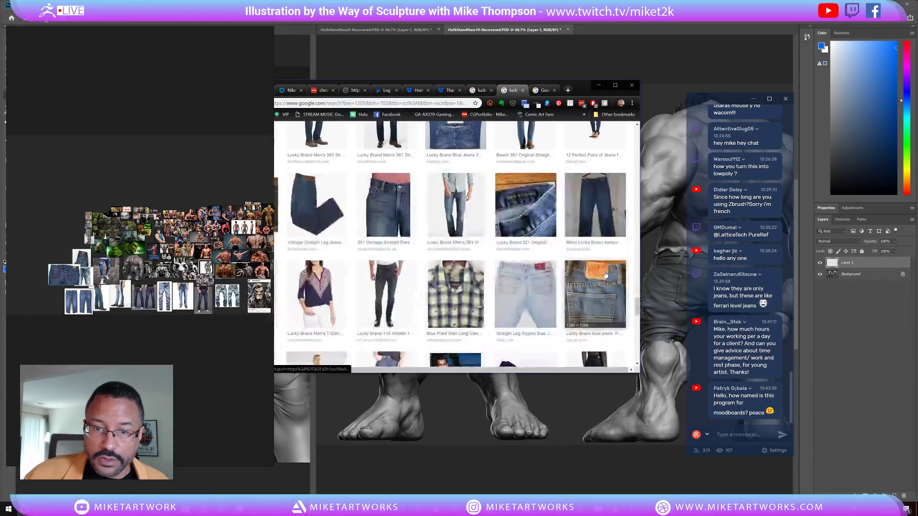
{"action": "scroll", "coordinate": [601, 276], "scroll_direction": "up", "scroll_amount": 6}
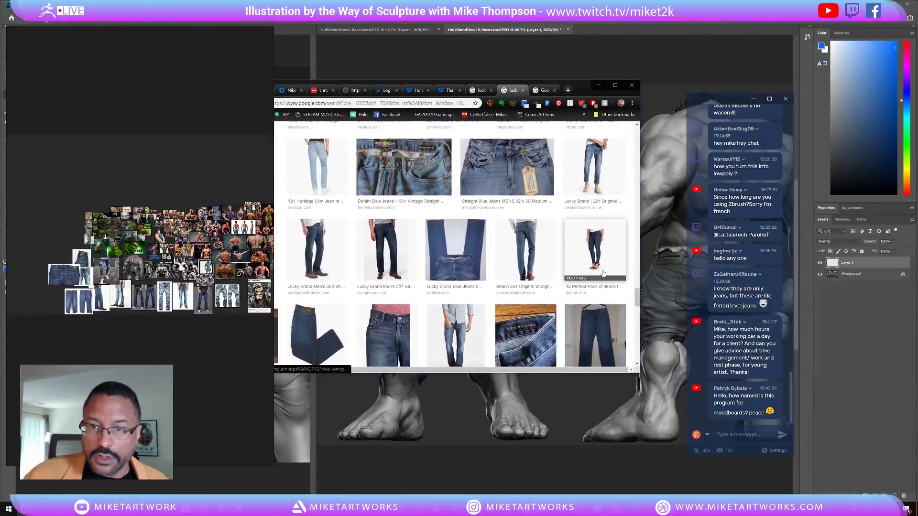
{"action": "left_click", "coordinate": [406, 257]}
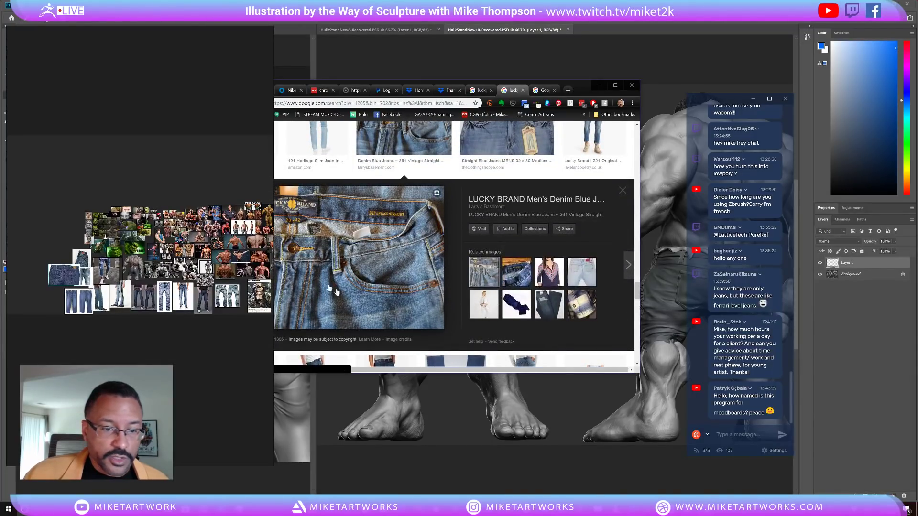
Try to add the 361 Vintage Straight waistband close-up to the PureRef board directly from the search preview
{"action": "left_click", "coordinate": [351, 299]}
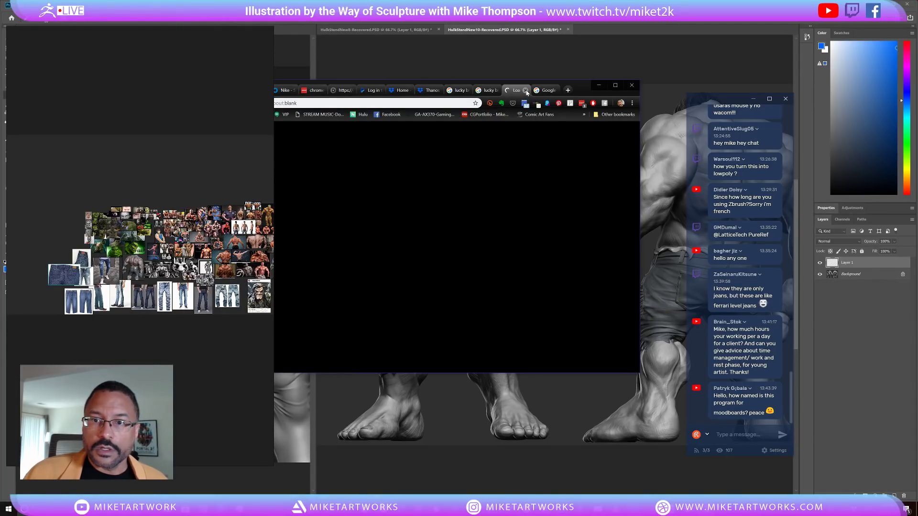
{"action": "left_click", "coordinate": [526, 90]}
{"action": "left_click_drag", "start_coordinate": [399, 268], "coordinate": [72, 249]}
{"action": "scroll", "coordinate": [519, 180], "scroll_direction": "down", "scroll_amount": 20}
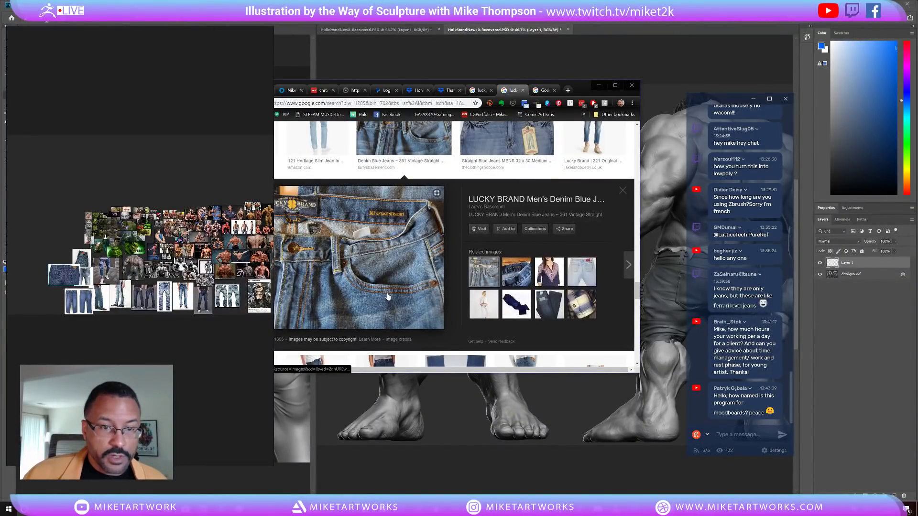
{"action": "left_click_drag", "start_coordinate": [387, 297], "coordinate": [479, 311]}
{"action": "scroll", "coordinate": [515, 321], "scroll_direction": "down", "scroll_amount": 20}
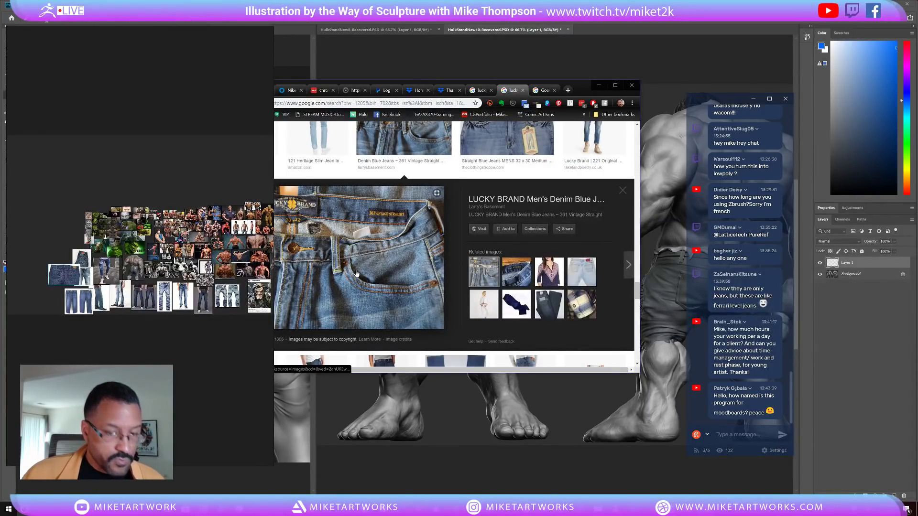
{"action": "left_click_drag", "start_coordinate": [356, 276], "coordinate": [230, 285]}
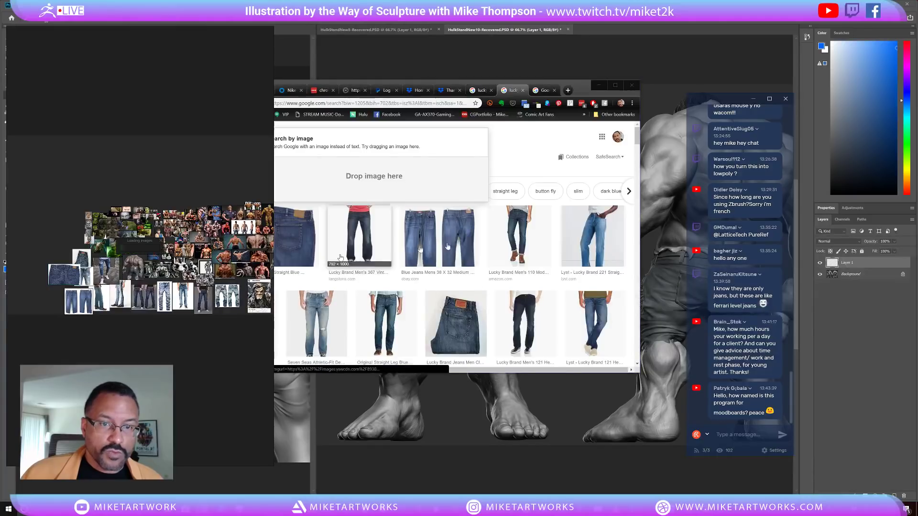
{"action": "left_click_drag", "start_coordinate": [386, 248], "coordinate": [220, 249]}
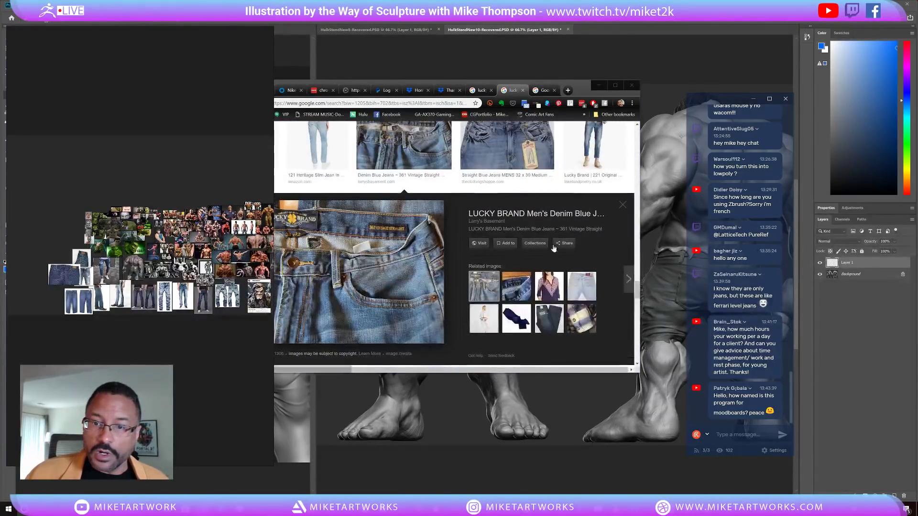
Open the 361 Vintage Straight close-up as a full image in a new tab, add it to the start of PureRef's jeans row, and close that tab
{"action": "left_click", "coordinate": [615, 85]}
{"action": "scroll", "coordinate": [460, 300], "scroll_direction": "down", "scroll_amount": 4}
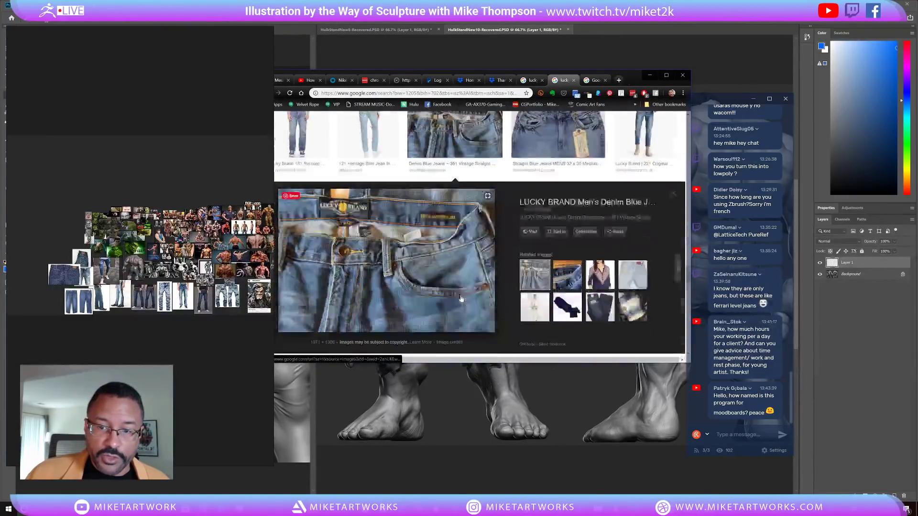
{"action": "right_click", "coordinate": [400, 169]}
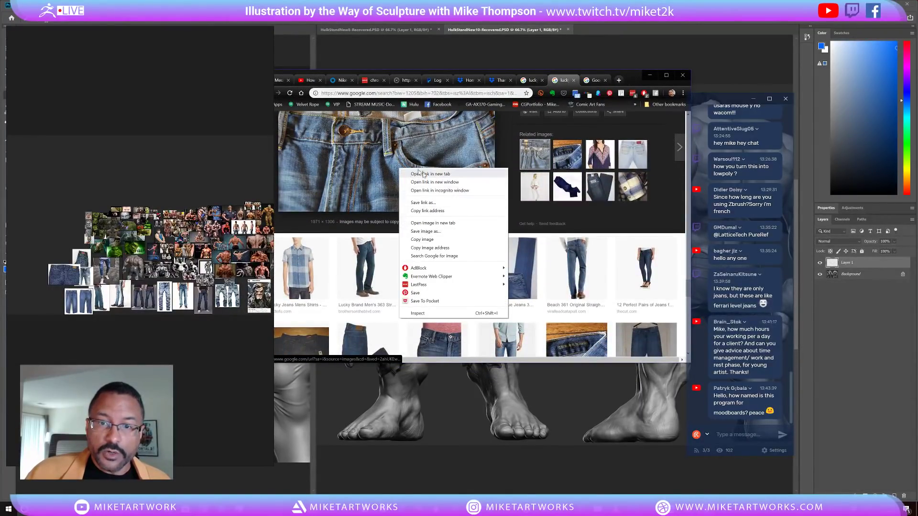
{"action": "left_click", "coordinate": [450, 223]}
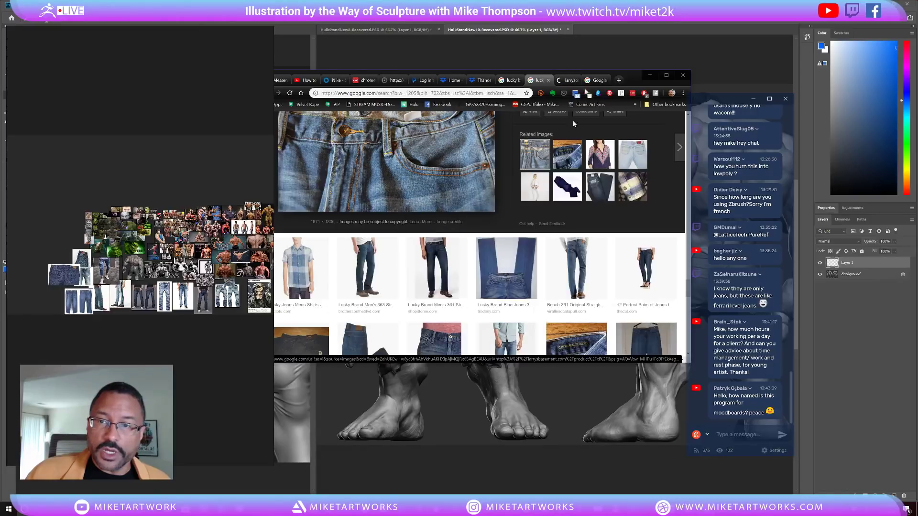
{"action": "left_click", "coordinate": [567, 79]}
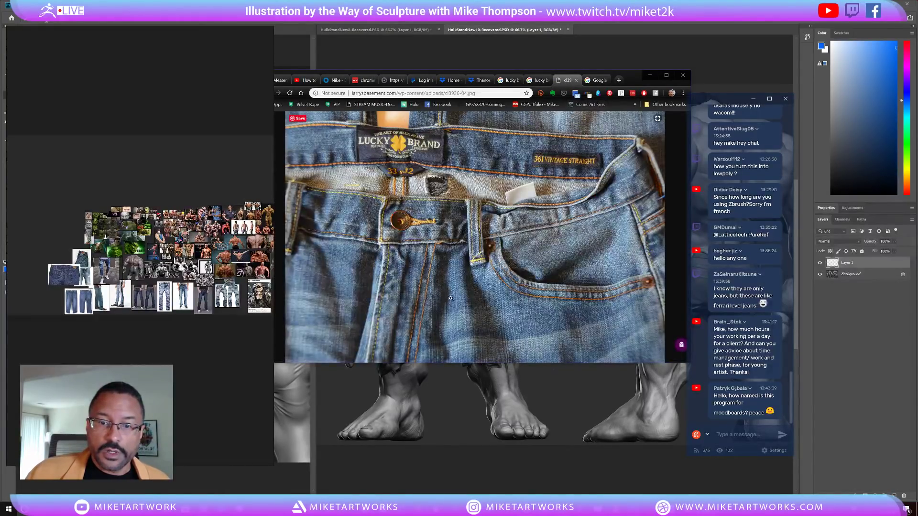
{"action": "left_click", "coordinate": [451, 298]}
{"action": "left_click_drag", "start_coordinate": [50, 255], "coordinate": [47, 305]}
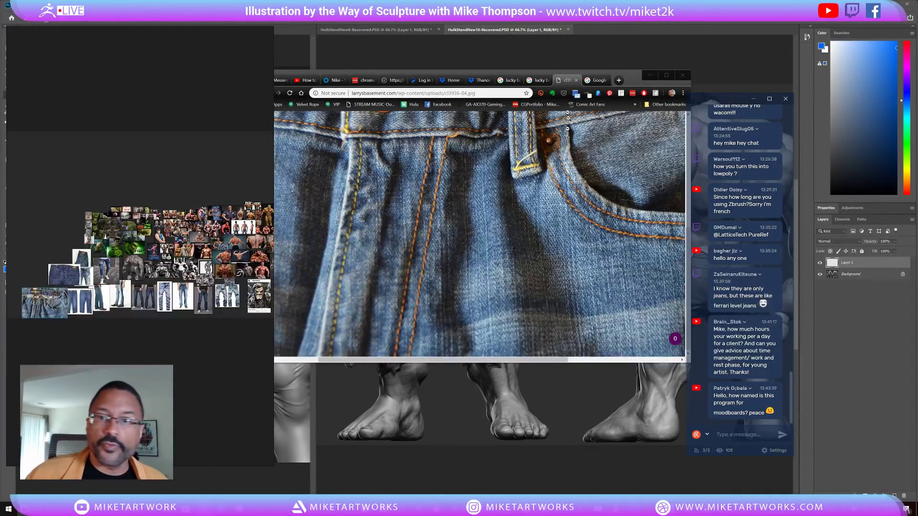
{"action": "left_click", "coordinate": [576, 80]}
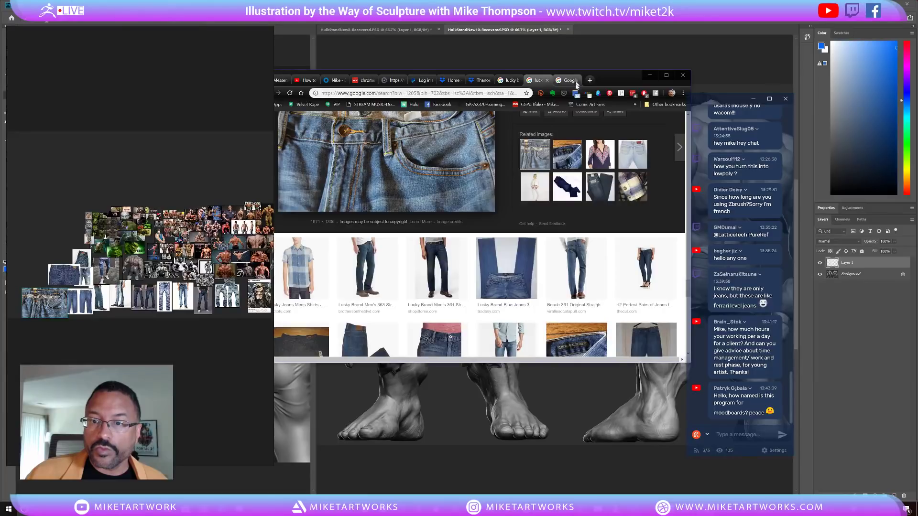
Look through the remaining Lucky Brand results and preview the Lyst Lucky Brand 363 Vintage Straight photo
{"action": "scroll", "coordinate": [497, 299], "scroll_direction": "down", "scroll_amount": 10}
{"action": "scroll", "coordinate": [497, 299], "scroll_direction": "down", "scroll_amount": 10}
{"action": "scroll", "coordinate": [498, 300], "scroll_direction": "down", "scroll_amount": 10}
{"action": "scroll", "coordinate": [503, 292], "scroll_direction": "down", "scroll_amount": 2}
{"action": "scroll", "coordinate": [503, 292], "scroll_direction": "down", "scroll_amount": 5}
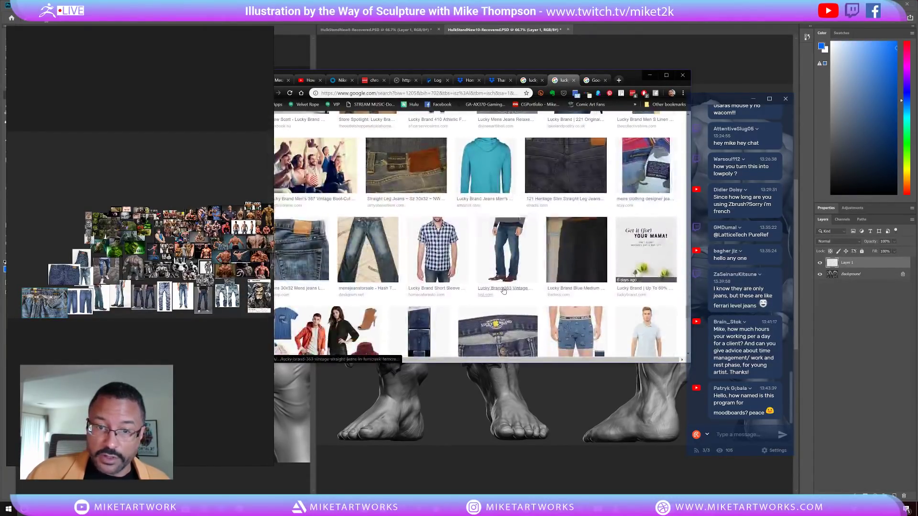
{"action": "left_click", "coordinate": [499, 286]}
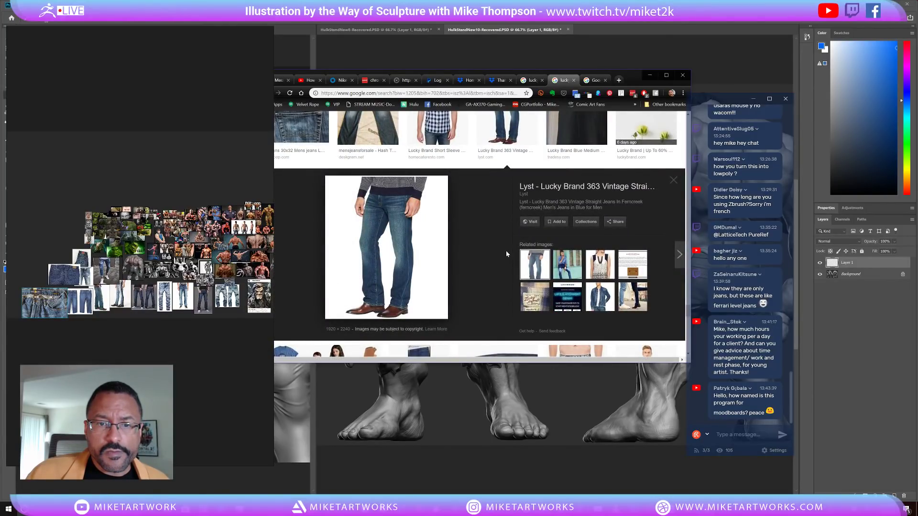
Scan further down the Lucky Brand image results for more jeans photos with clear folds and denim detail
{"action": "scroll", "coordinate": [507, 253], "scroll_direction": "down", "scroll_amount": 10}
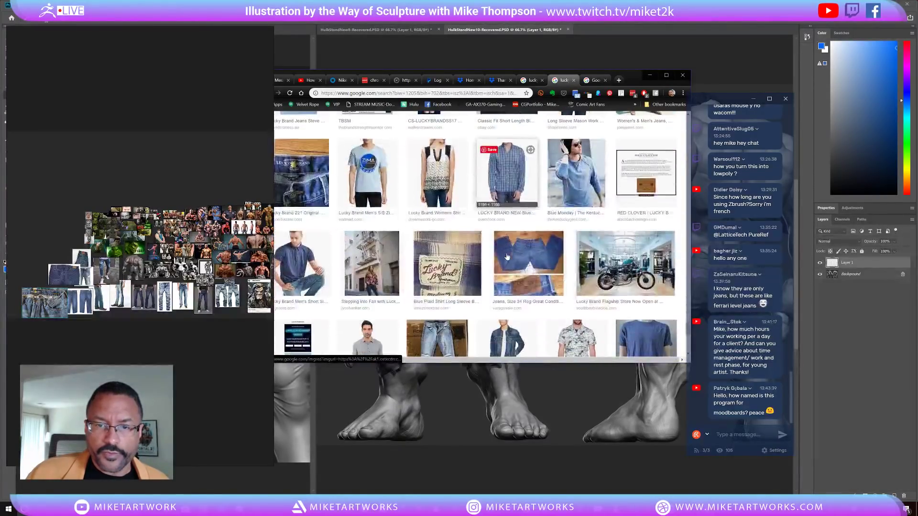
{"action": "scroll", "coordinate": [508, 254], "scroll_direction": "down", "scroll_amount": 4}
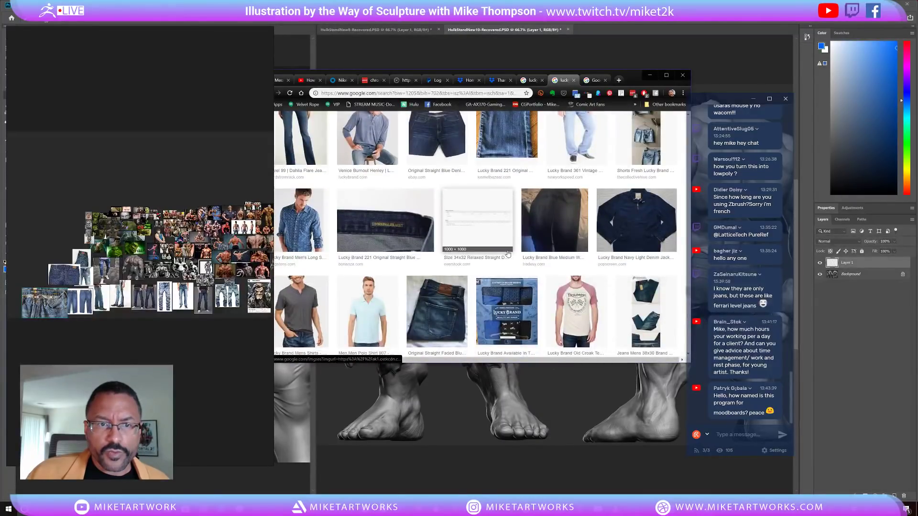
{"action": "scroll", "coordinate": [508, 254], "scroll_direction": "down", "scroll_amount": 3}
{"action": "scroll", "coordinate": [508, 255], "scroll_direction": "down", "scroll_amount": 4}
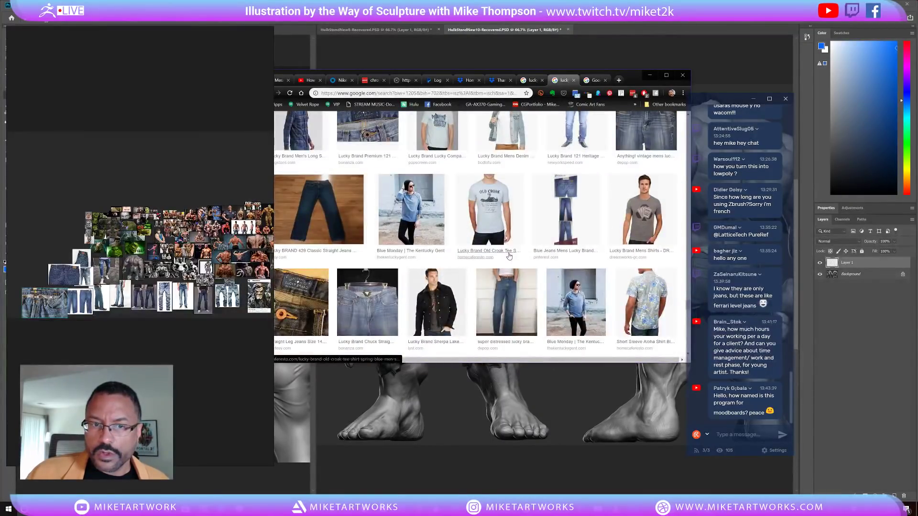
{"action": "mouse_move", "coordinate": [691, 141]}
{"action": "left_mouse_down"}
{"action": "mouse_move", "coordinate": [684, 142]}
{"action": "mouse_move", "coordinate": [695, 141]}
{"action": "left_mouse_up"}
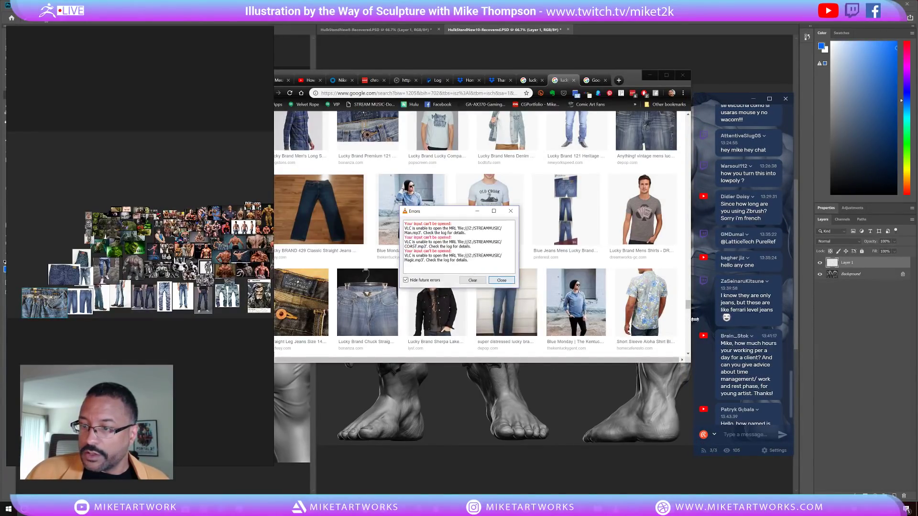
Return to the start of the image results and replace the query with a search for "blue jeans"
{"action": "left_click_drag", "start_coordinate": [687, 305], "coordinate": [688, 122]}
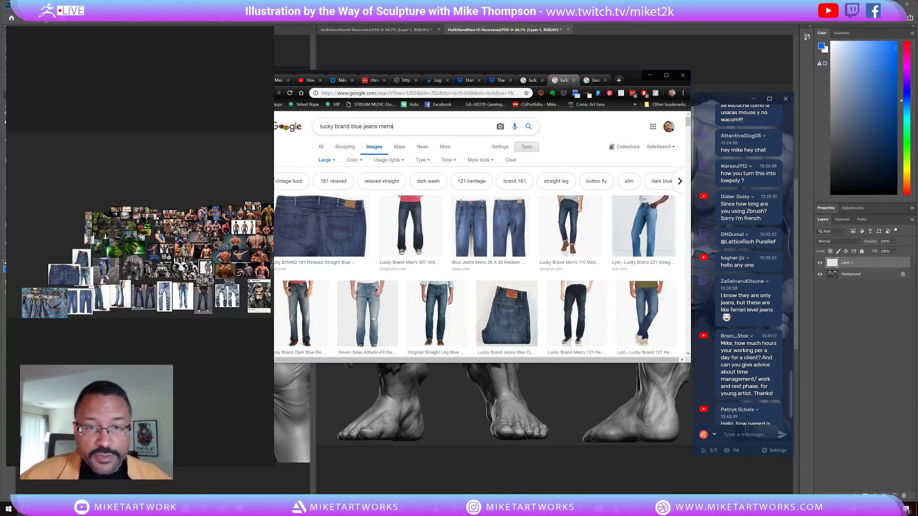
{"action": "left_click_drag", "start_coordinate": [395, 127], "coordinate": [317, 114]}
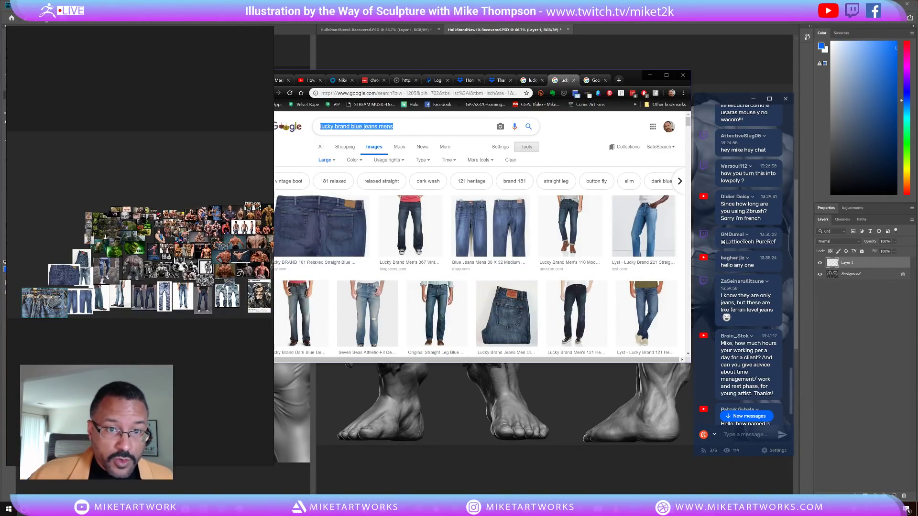
{"action": "type", "text": "blue"}
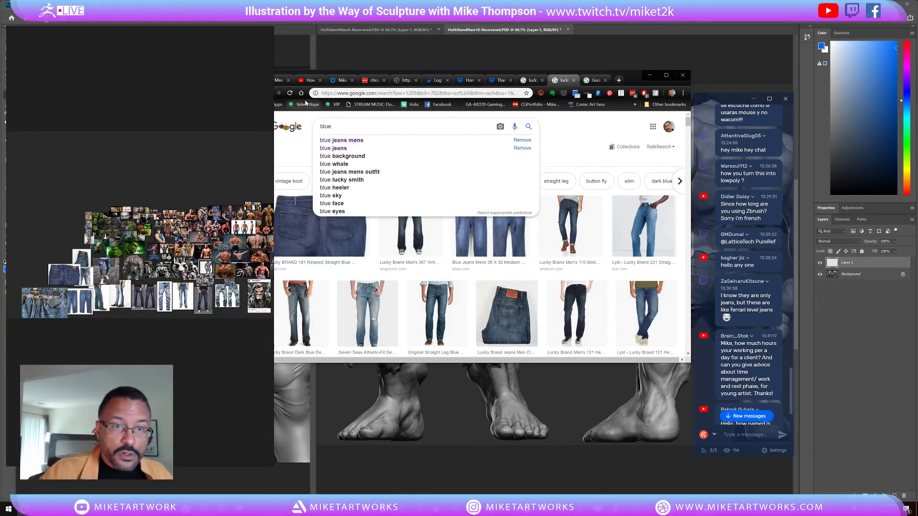
{"action": "type", "text": " jeans"}
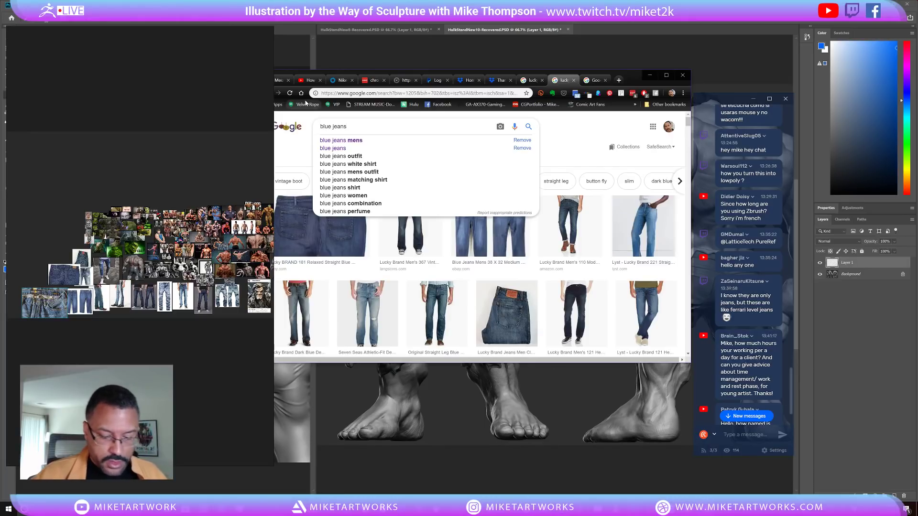
{"action": "key", "text": "Return"}
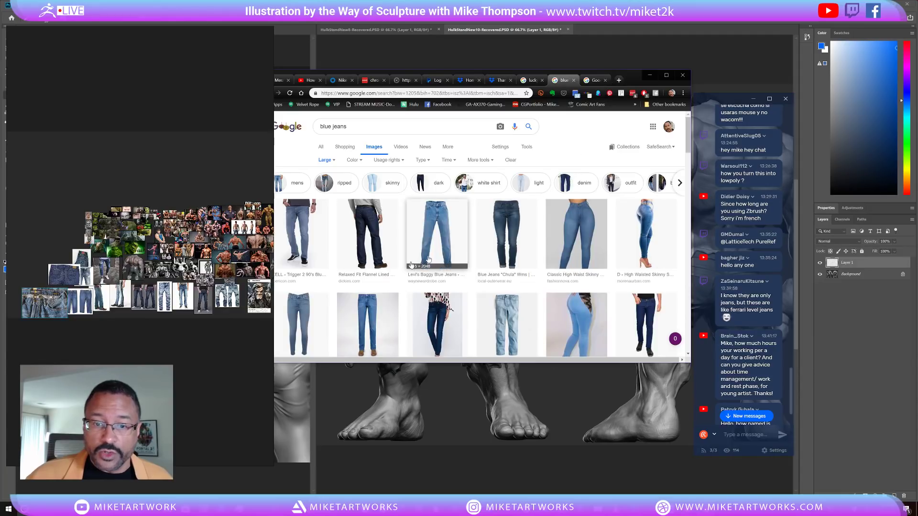
Browse the blue jeans image results and open the source page of the Blue Jeans Go Green photo
{"action": "scroll", "coordinate": [525, 245], "scroll_direction": "down", "scroll_amount": 2}
{"action": "scroll", "coordinate": [525, 245], "scroll_direction": "up", "scroll_amount": 3}
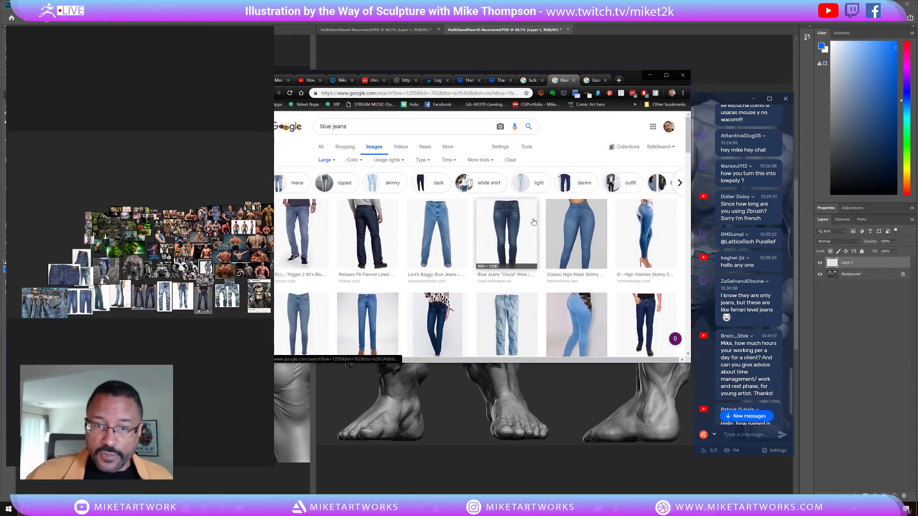
{"action": "scroll", "coordinate": [530, 230], "scroll_direction": "down", "scroll_amount": 5}
{"action": "scroll", "coordinate": [536, 217], "scroll_direction": "down", "scroll_amount": 2}
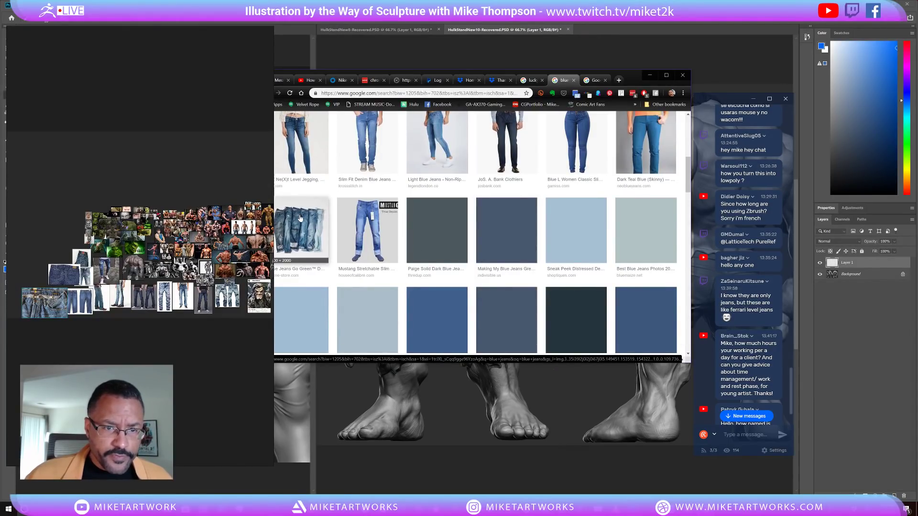
{"action": "left_click", "coordinate": [307, 270]}
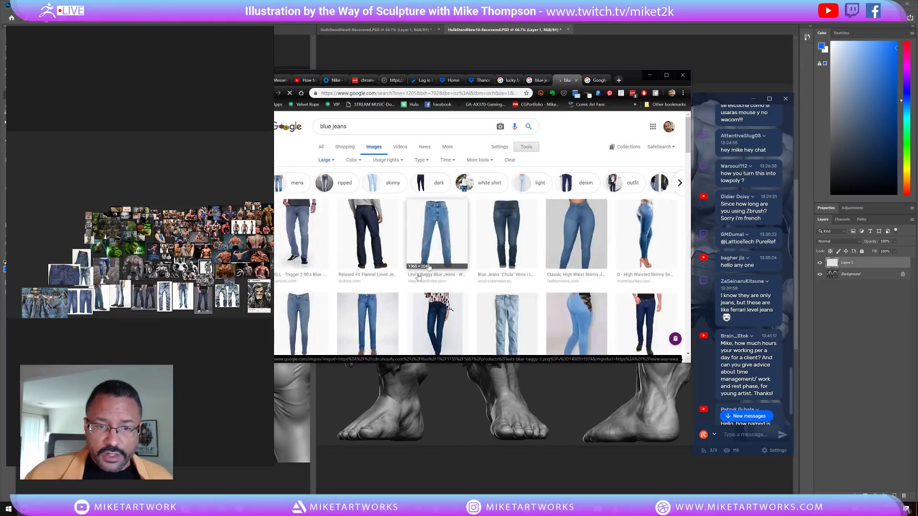
{"action": "scroll", "coordinate": [421, 288], "scroll_direction": "down", "scroll_amount": 5}
{"action": "left_click", "coordinate": [315, 341]}
{"action": "scroll", "coordinate": [489, 268], "scroll_direction": "down", "scroll_amount": 5}
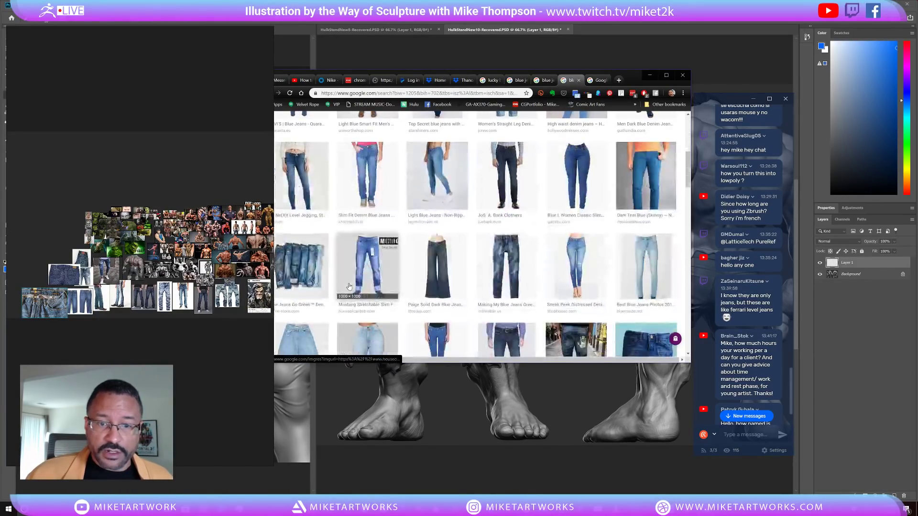
{"action": "left_click", "coordinate": [309, 309]}
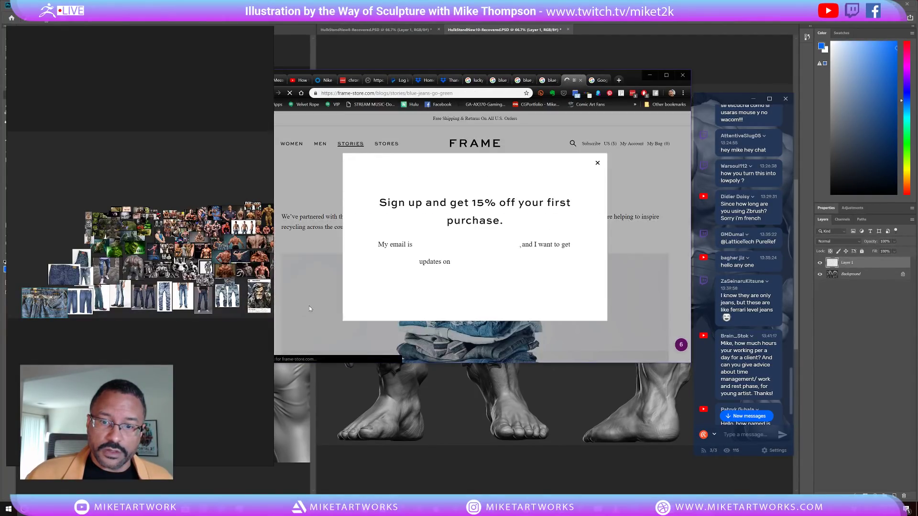
Dismiss the FRAME sign-up offer and add the page's photo of overlapping jeans to the PureRef board above the jeans row
{"action": "left_click", "coordinate": [598, 163]}
{"action": "scroll", "coordinate": [549, 255], "scroll_direction": "down", "scroll_amount": 5}
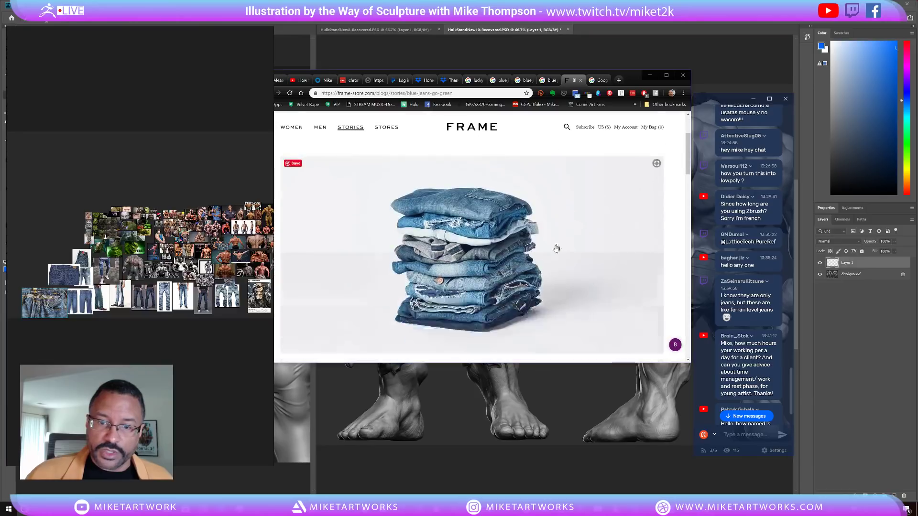
{"action": "scroll", "coordinate": [549, 255], "scroll_direction": "down", "scroll_amount": 3}
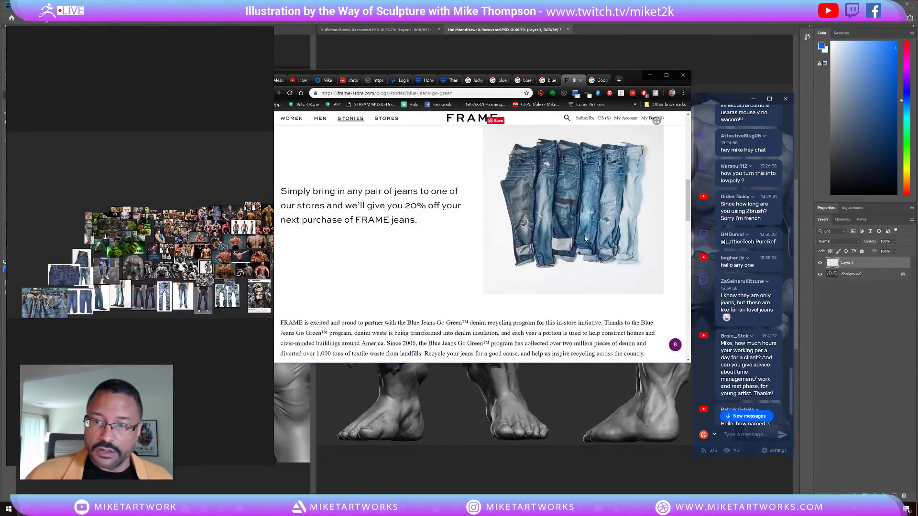
{"action": "left_click_drag", "start_coordinate": [43, 245], "coordinate": [45, 244]}
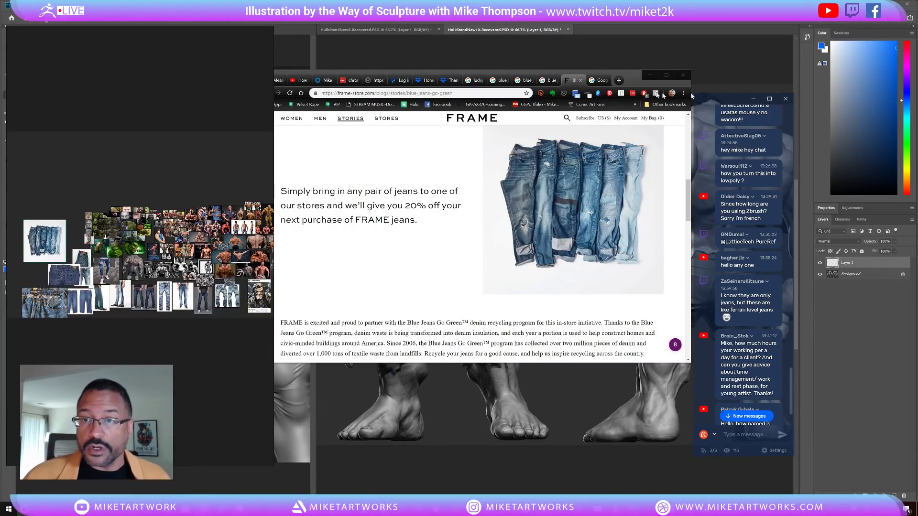
Minimize the browser, disable hiding of future errors in VLC's Errors dialog, then clear the listed errors and close it
{"action": "left_click", "coordinate": [650, 75]}
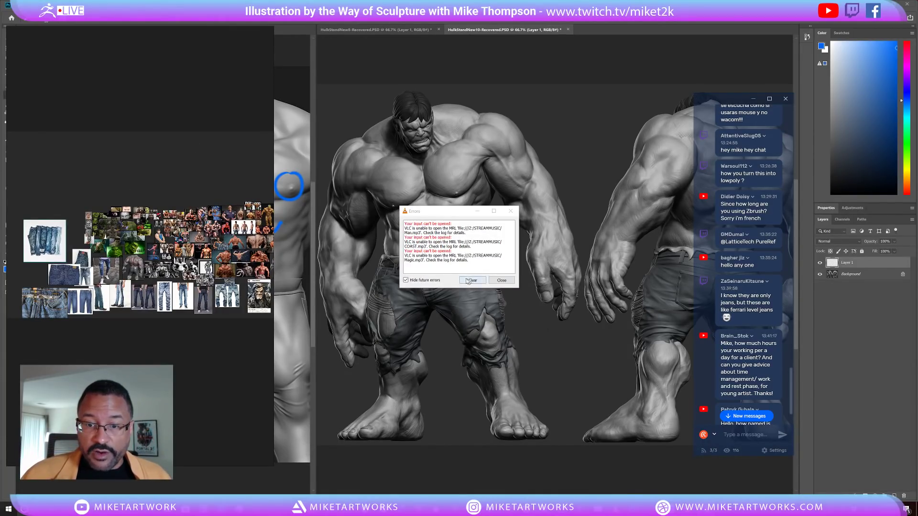
{"action": "left_click", "coordinate": [412, 282]}
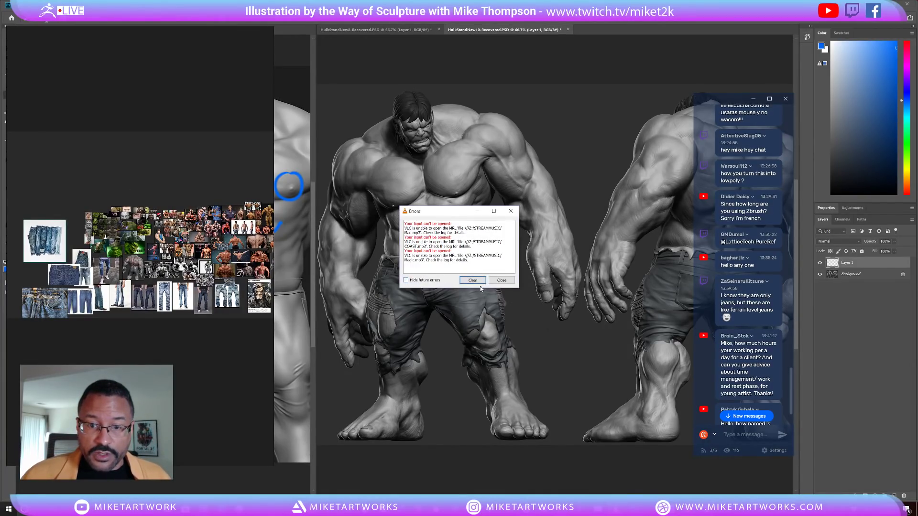
{"action": "left_click", "coordinate": [473, 280]}
{"action": "left_click", "coordinate": [511, 212]}
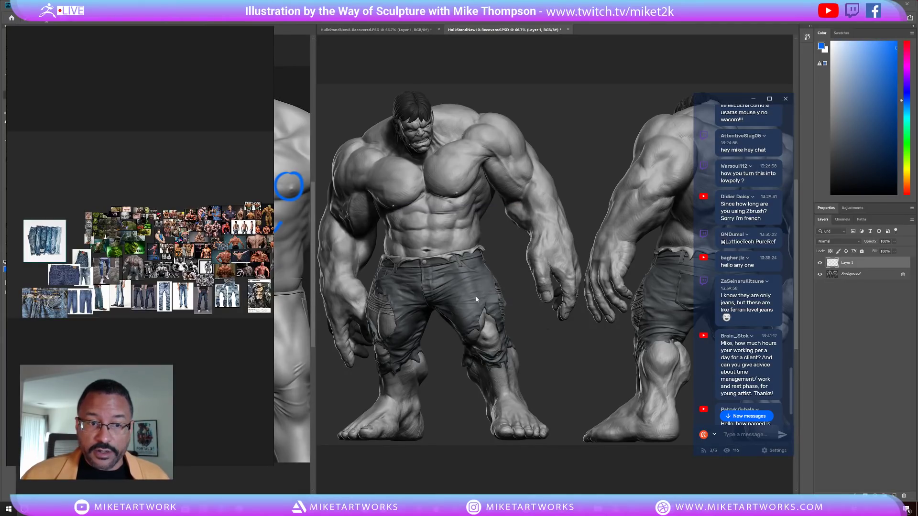
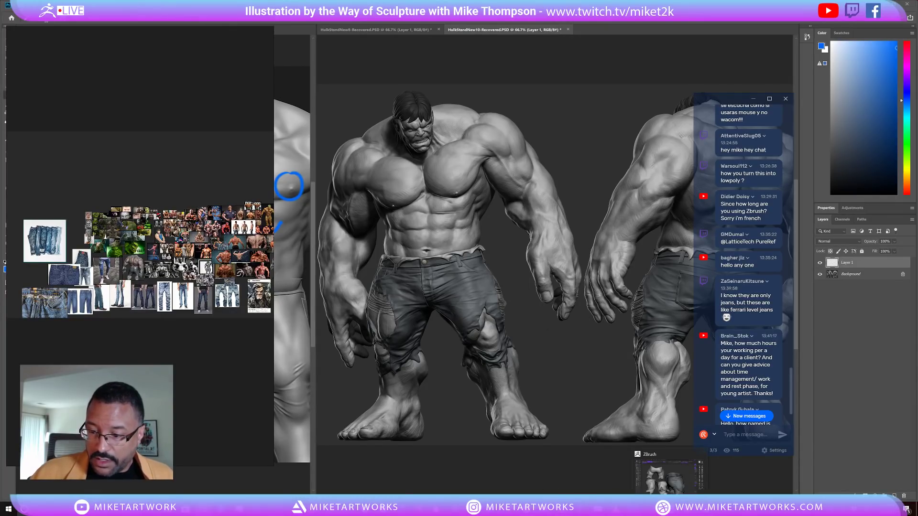
Switch to ZBrush and enlarge the overlapping jeans photo in PureRef to show its pockets, folds and rips beside the sculpted jeans
{"action": "left_click", "coordinate": [671, 507]}
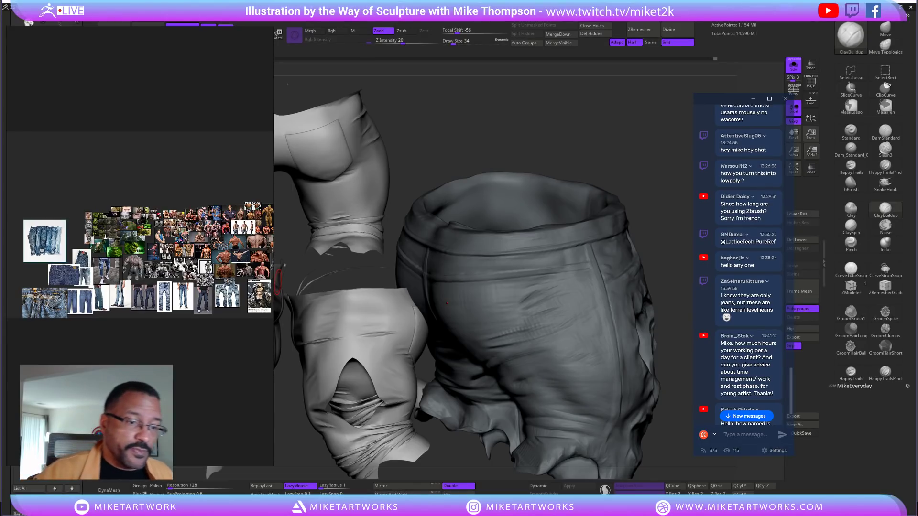
{"action": "double_click", "coordinate": [56, 250]}
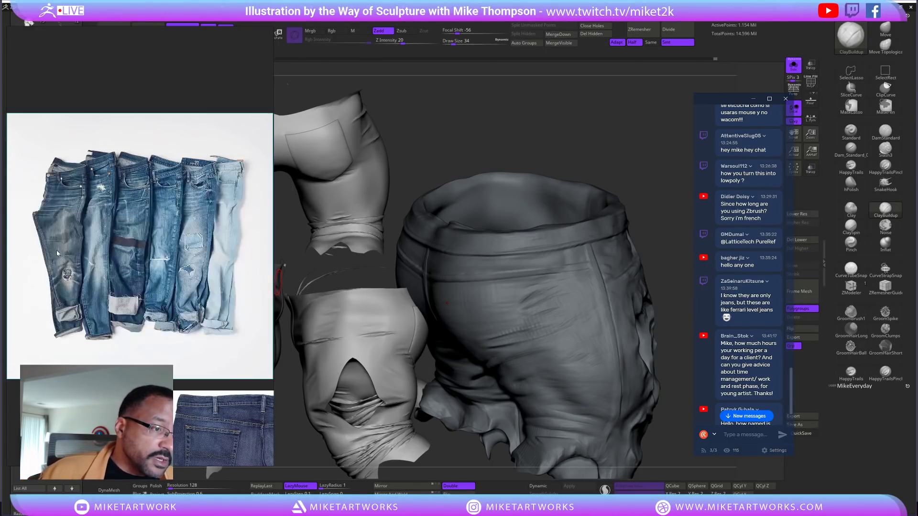
{"action": "scroll", "coordinate": [156, 261], "scroll_direction": "up", "scroll_amount": 3}
{"action": "scroll", "coordinate": [166, 279], "scroll_direction": "down", "scroll_amount": 2}
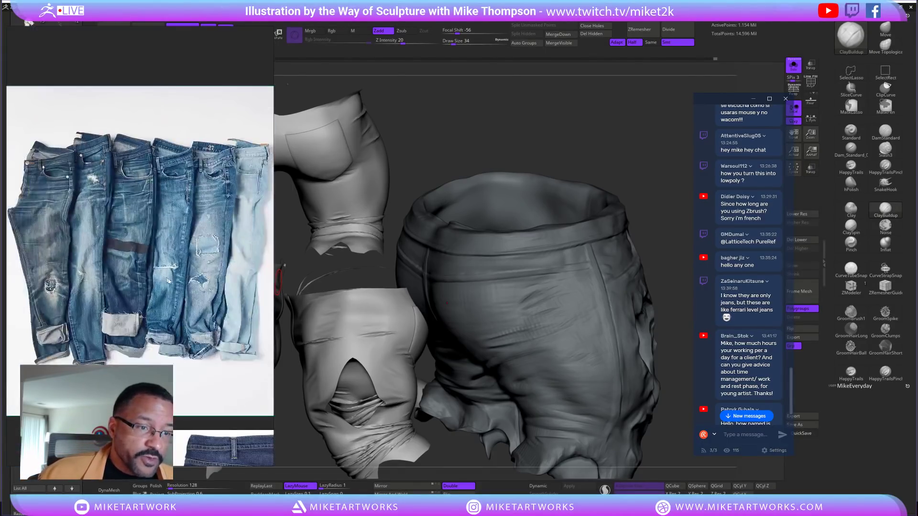
{"action": "scroll", "coordinate": [166, 279], "scroll_direction": "up", "scroll_amount": 4}
{"action": "middle_click_drag", "start_coordinate": [195, 329], "coordinate": [213, 345]}
{"action": "scroll", "coordinate": [222, 336], "scroll_direction": "up", "scroll_amount": 2}
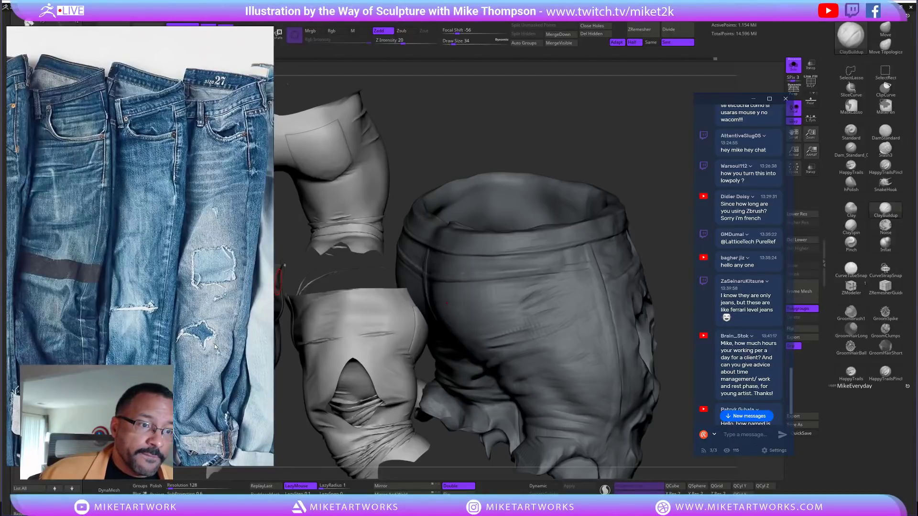
{"action": "left_click_drag", "start_coordinate": [655, 203], "coordinate": [611, 151]}
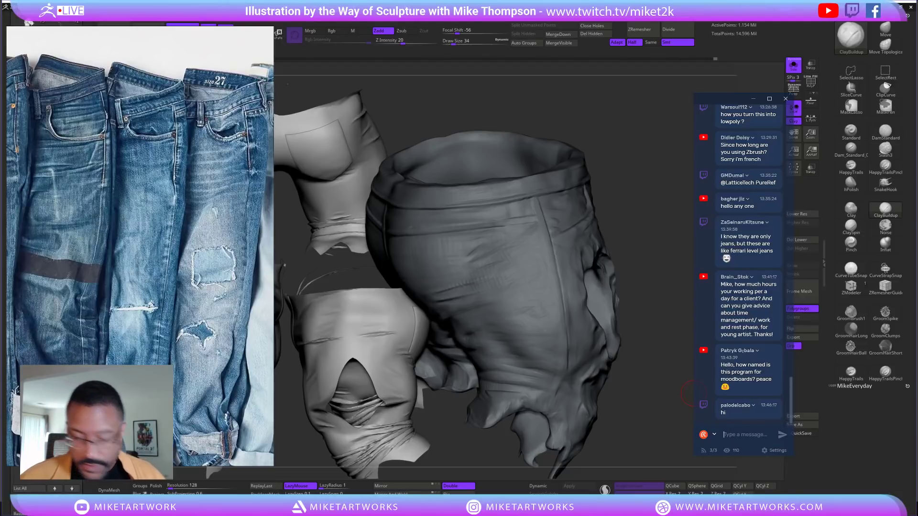
Answer the moodboard program question in the stream chat with "PUR Ref"
{"action": "type", "text": "PUR Ref"}
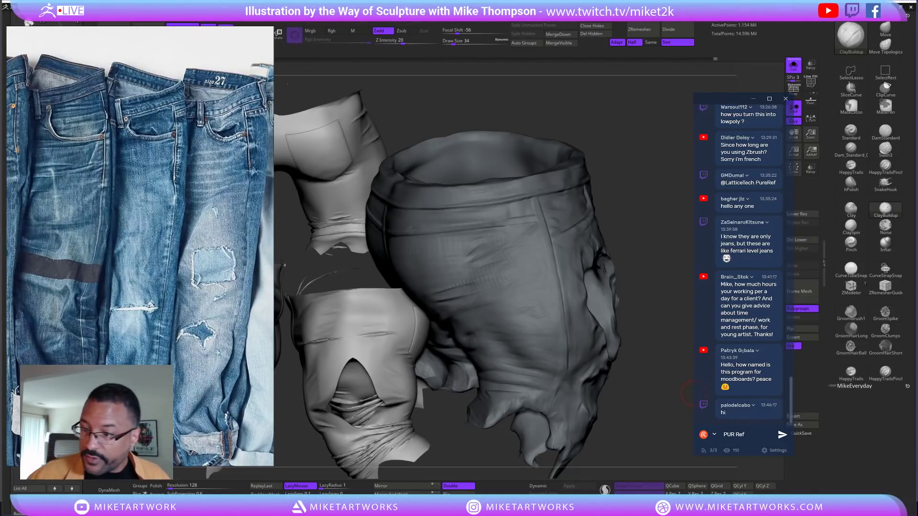
{"action": "key", "text": "Return"}
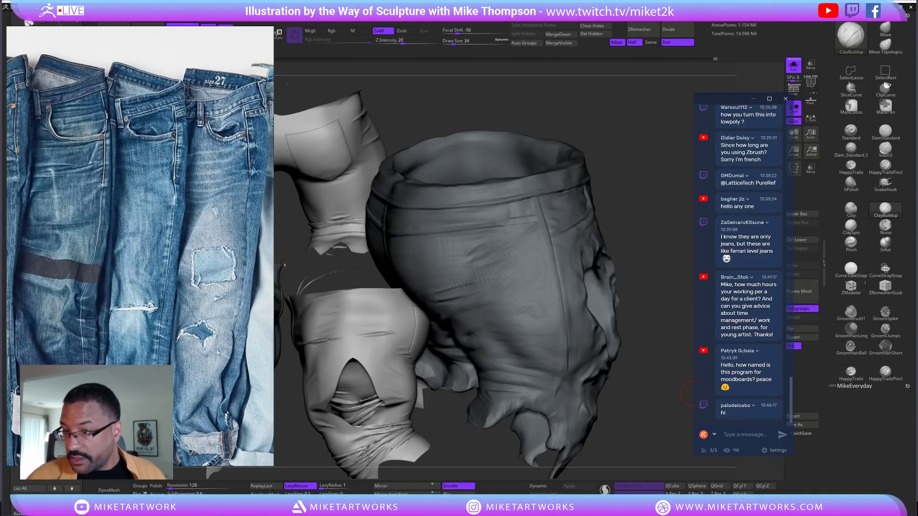
{"action": "scroll", "coordinate": [773, 336], "scroll_direction": "up", "scroll_amount": 1}
{"action": "scroll", "coordinate": [773, 336], "scroll_direction": "down", "scroll_amount": 1}
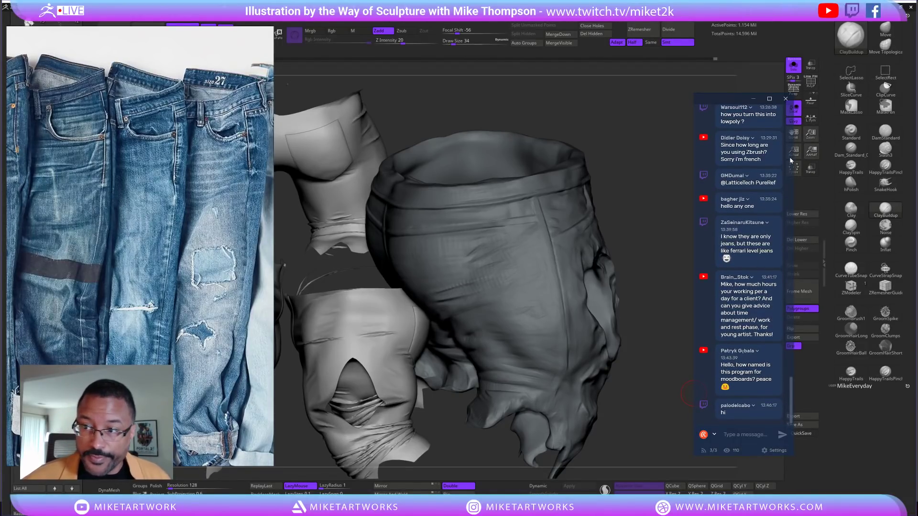
Select the Dam_Standard brush, set its draw size to 25, and carve along the outer side seam of the jeans
{"action": "left_click_drag", "start_coordinate": [633, 459], "coordinate": [571, 260]}
{"action": "left_click_drag", "start_coordinate": [647, 231], "coordinate": [586, 335]}
{"action": "left_click", "coordinate": [851, 147]}
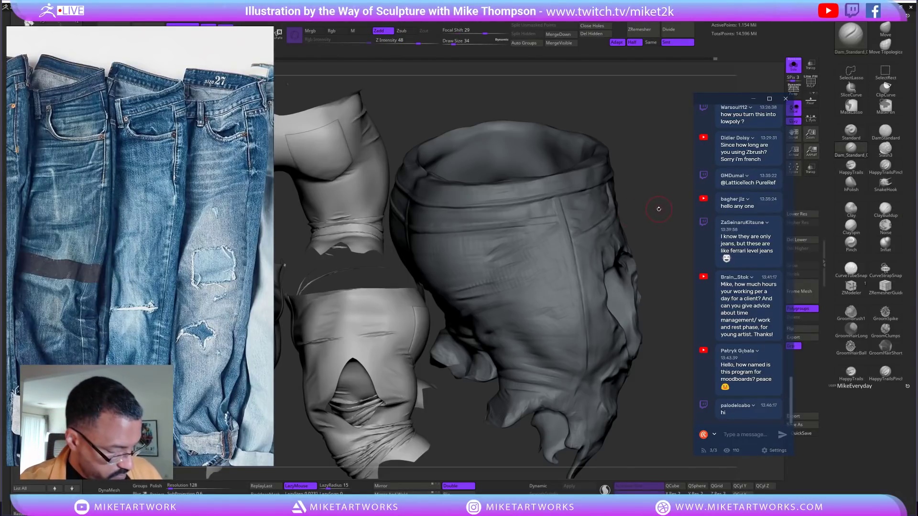
{"action": "key", "text": "s"}
{"action": "left_click_drag", "start_coordinate": [643, 212], "coordinate": [563, 201]}
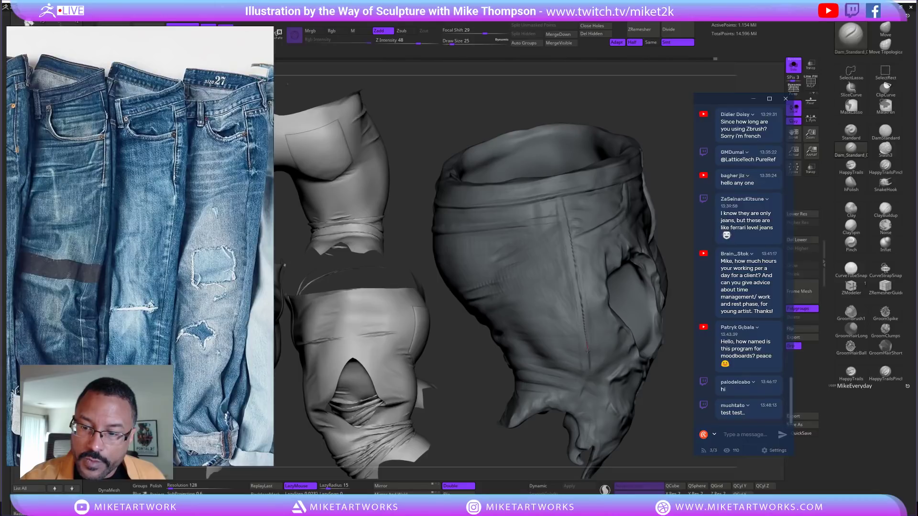
Refine the side seam from below the waistband down the thigh with more Dam_Standard strokes
{"action": "left_click_drag", "start_coordinate": [663, 416], "coordinate": [667, 103]}
{"action": "mouse_move", "coordinate": [649, 393]}
{"action": "left_mouse_down"}
{"action": "mouse_move", "coordinate": [674, 405]}
{"action": "mouse_move", "coordinate": [661, 398]}
{"action": "mouse_move", "coordinate": [656, 407]}
{"action": "left_mouse_up"}
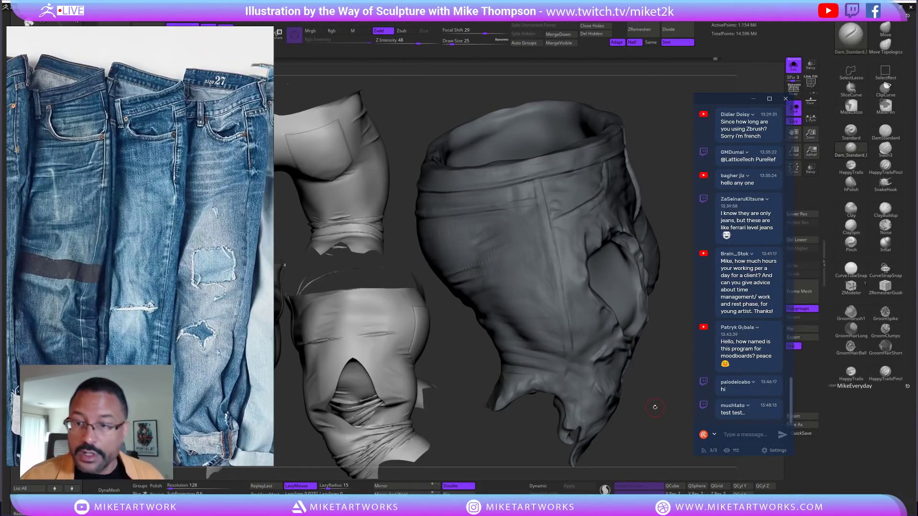
{"action": "left_click_drag", "start_coordinate": [655, 407], "coordinate": [663, 394]}
{"action": "left_click_drag", "start_coordinate": [546, 209], "coordinate": [557, 308]}
{"action": "left_click_drag", "start_coordinate": [613, 310], "coordinate": [617, 316]}
{"action": "left_click_drag", "start_coordinate": [644, 420], "coordinate": [654, 413]}
Subdivide the jeans mesh one level higher for finer denim detail
{"action": "key", "text": "ctrl"}
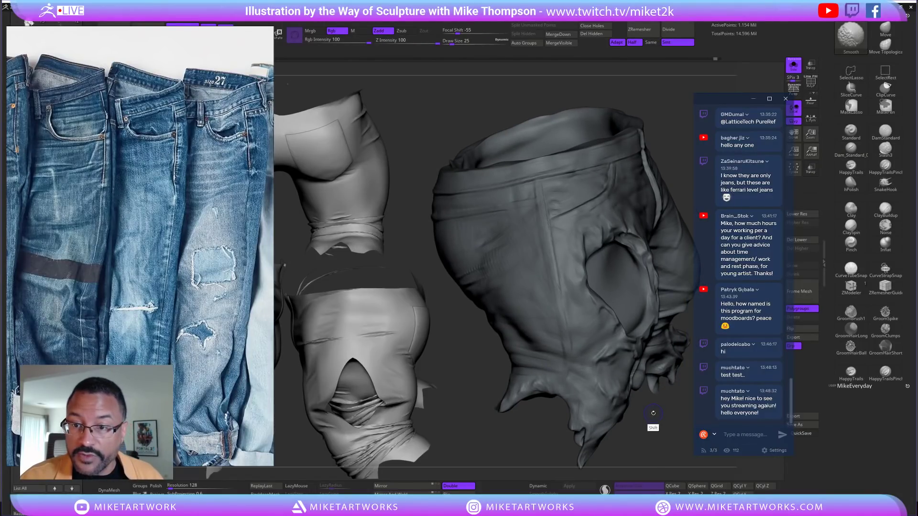
{"action": "key", "text": "ctrl"}
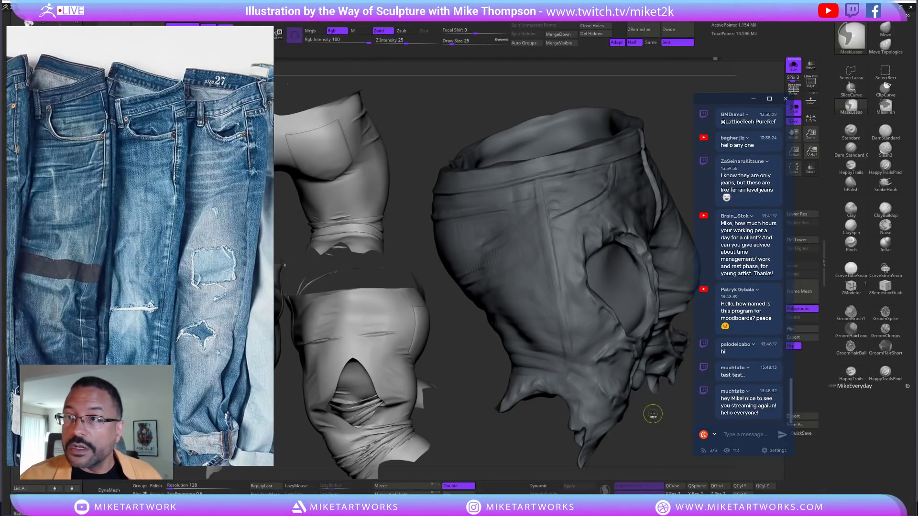
{"action": "left_click_drag", "start_coordinate": [656, 430], "coordinate": [560, 220]}
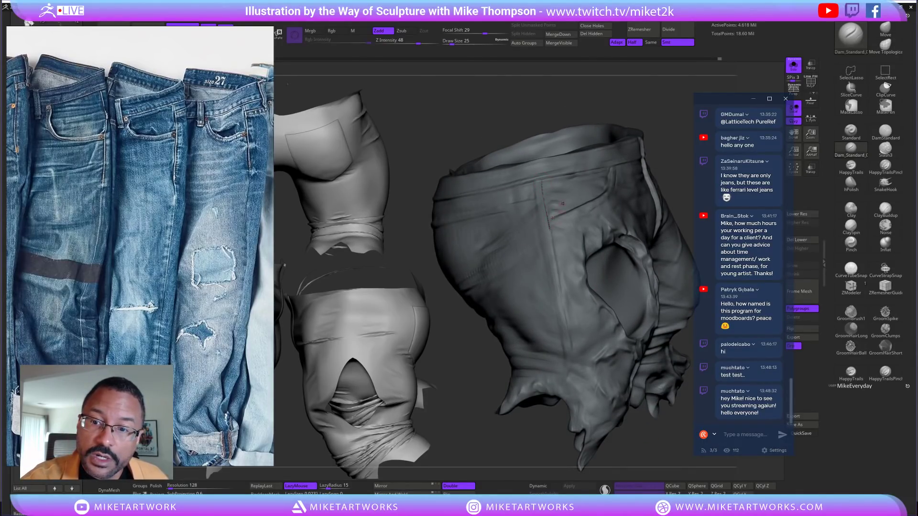
{"action": "mouse_move", "coordinate": [655, 200]}
{"action": "left_mouse_down", "text": "alt"}
{"action": "mouse_move", "coordinate": [659, 130]}
{"action": "mouse_move", "coordinate": [558, 244]}
{"action": "left_mouse_up", "text": "alt"}
{"action": "left_click_drag", "start_coordinate": [541, 183], "coordinate": [575, 388]}
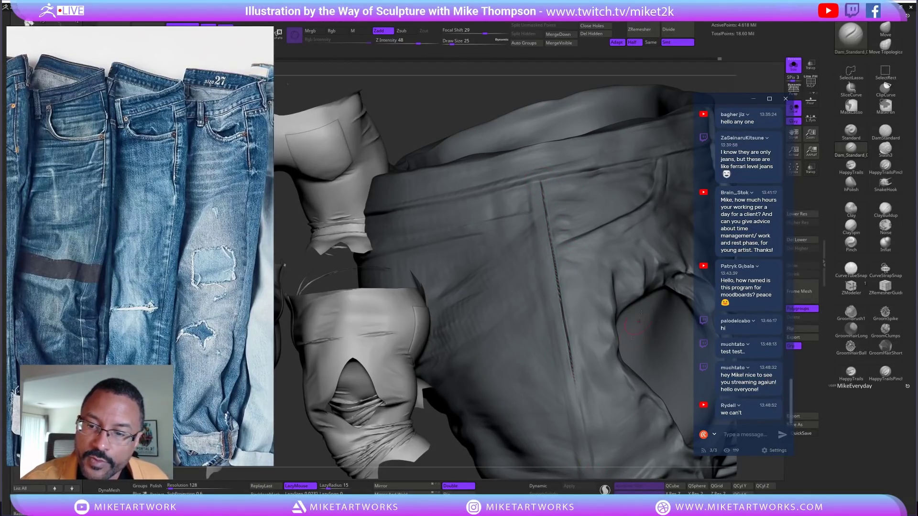
{"action": "key", "text": "ctrl+z"}
Carve the outer side seam from below the waistband down the thigh to the torn hem with Dam_Standard strokes
{"action": "mouse_move", "coordinate": [491, 98]}
{"action": "left_mouse_down", "text": "alt"}
{"action": "mouse_move", "coordinate": [640, 399]}
{"action": "mouse_move", "coordinate": [627, 412]}
{"action": "mouse_move", "coordinate": [636, 430]}
{"action": "mouse_move", "coordinate": [577, 343]}
{"action": "left_mouse_up", "text": "alt"}
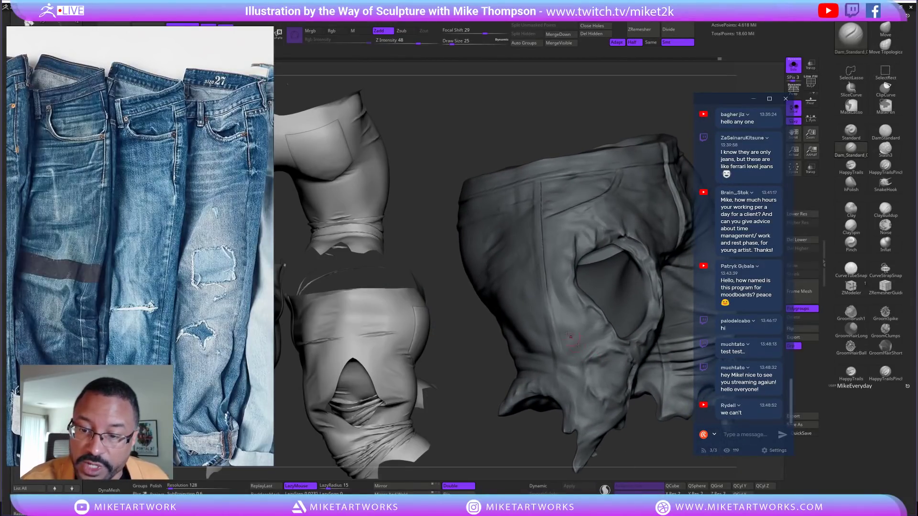
{"action": "left_click_drag", "start_coordinate": [486, 361], "coordinate": [561, 354]}
{"action": "left_click_drag", "start_coordinate": [434, 202], "coordinate": [556, 273]}
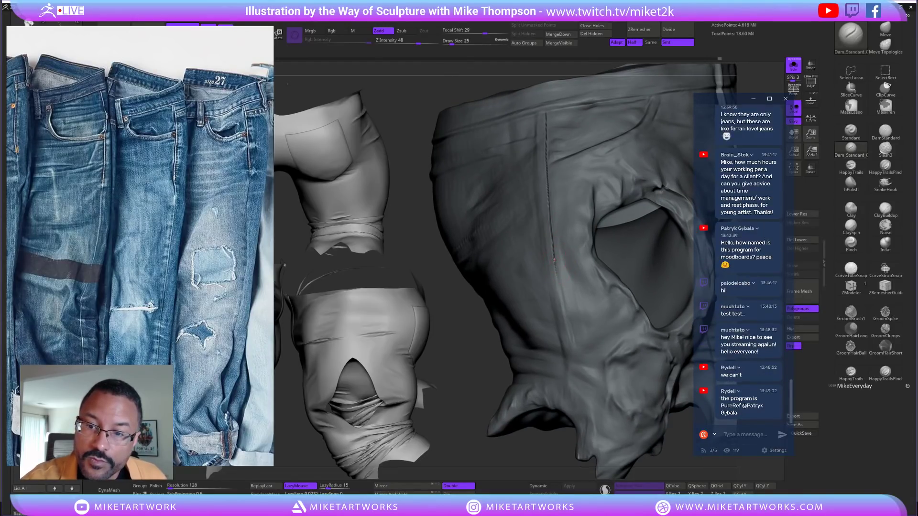
{"action": "left_click_drag", "start_coordinate": [563, 306], "coordinate": [572, 383]}
{"action": "mouse_move", "coordinate": [536, 469]}
{"action": "left_mouse_down"}
{"action": "mouse_move", "coordinate": [567, 388]}
{"action": "mouse_move", "coordinate": [558, 406]}
{"action": "left_mouse_up"}
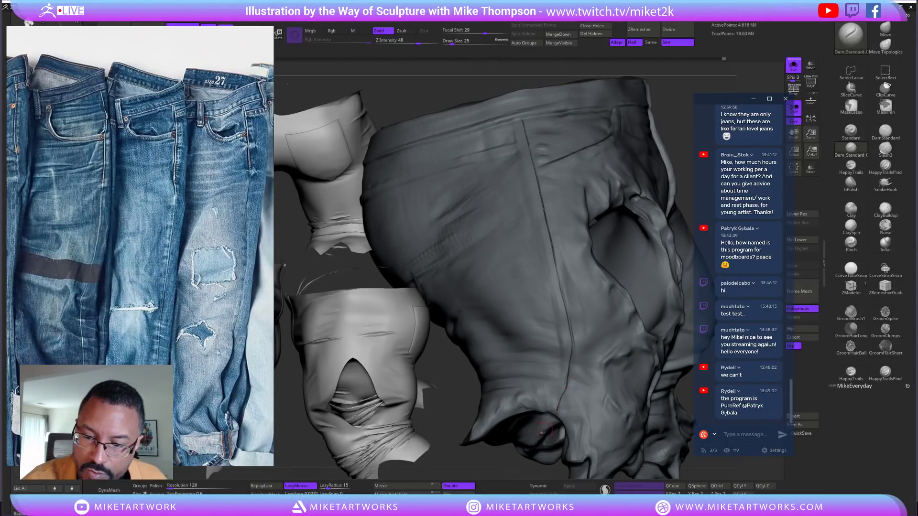
{"action": "left_click_drag", "start_coordinate": [691, 128], "coordinate": [692, 126]}
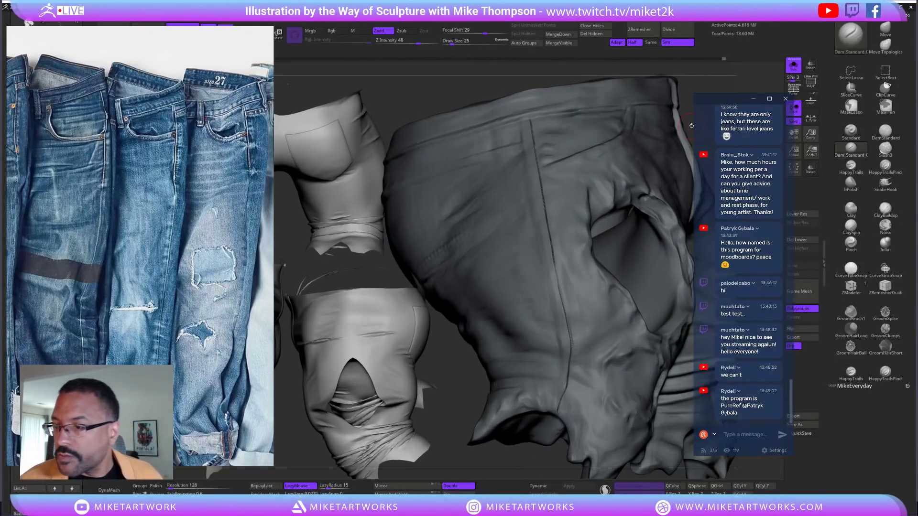
{"action": "mouse_move", "coordinate": [448, 363]}
{"action": "left_mouse_down"}
{"action": "mouse_move", "coordinate": [456, 379]}
{"action": "mouse_move", "coordinate": [430, 360]}
{"action": "mouse_move", "coordinate": [435, 371]}
{"action": "left_mouse_up"}
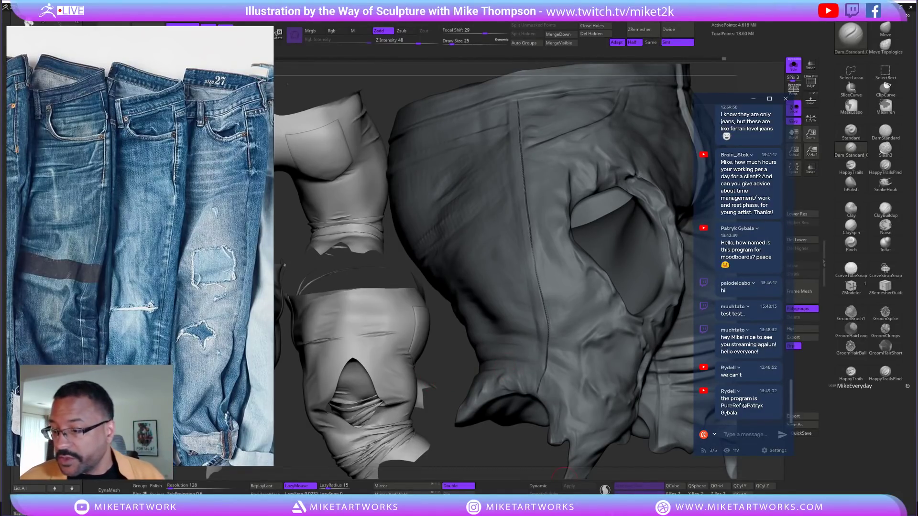
Review the Appearance options in the stream chat tool's settings, and close the settings window
{"action": "left_click", "coordinate": [767, 452]}
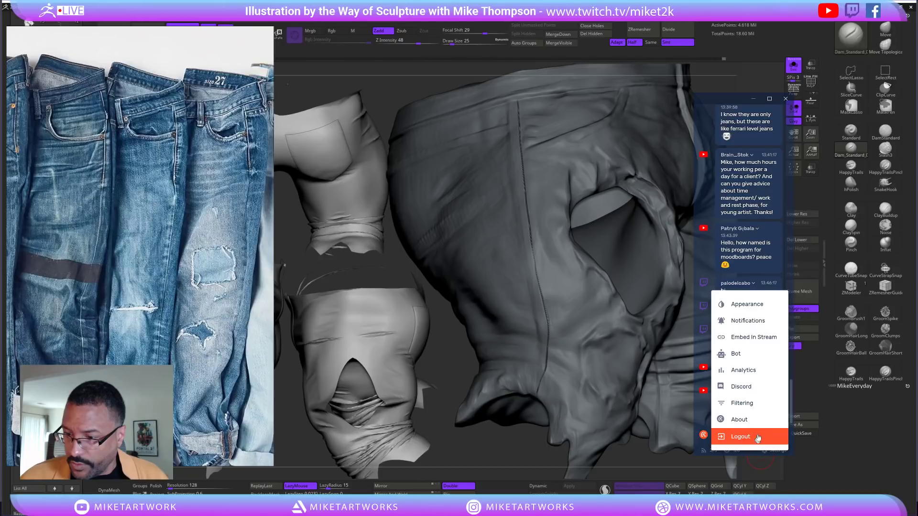
{"action": "left_click", "coordinate": [769, 309]}
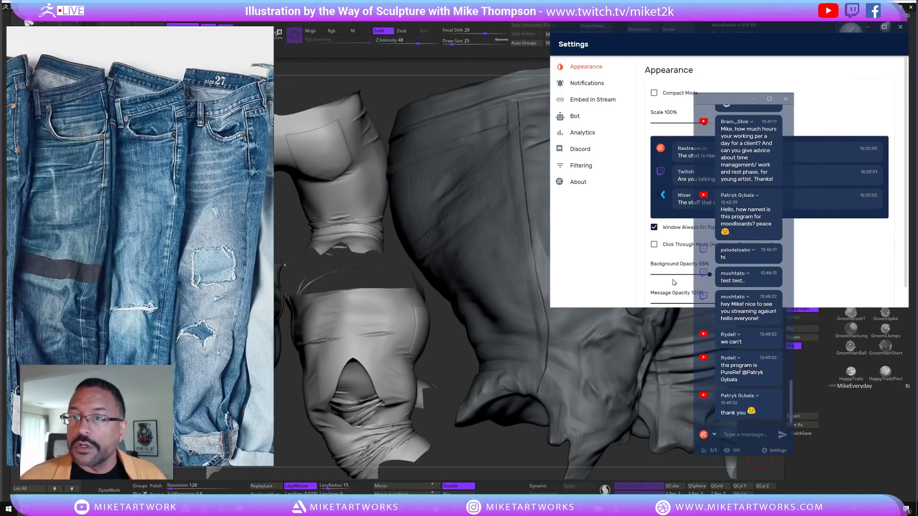
{"action": "left_click_drag", "start_coordinate": [718, 64], "coordinate": [642, 71]}
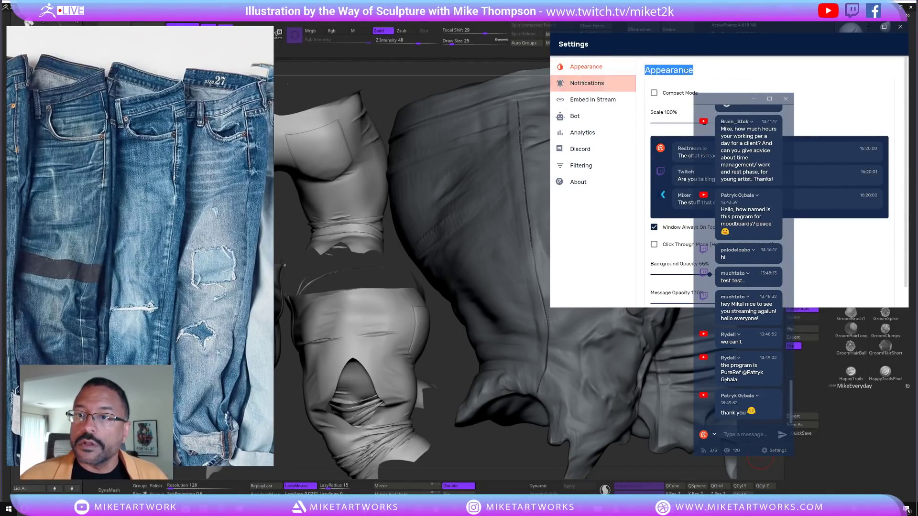
{"action": "left_click", "coordinate": [660, 47]}
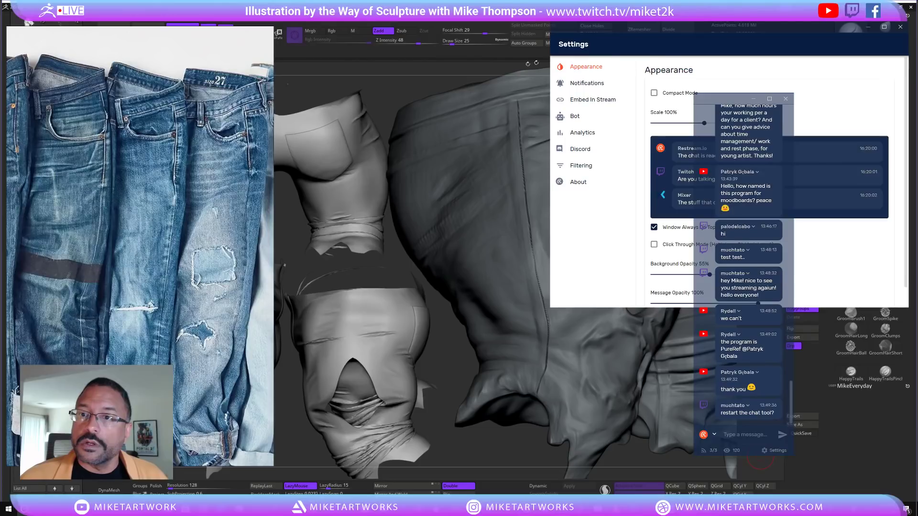
{"action": "left_click_drag", "start_coordinate": [796, 29], "coordinate": [579, 88]}
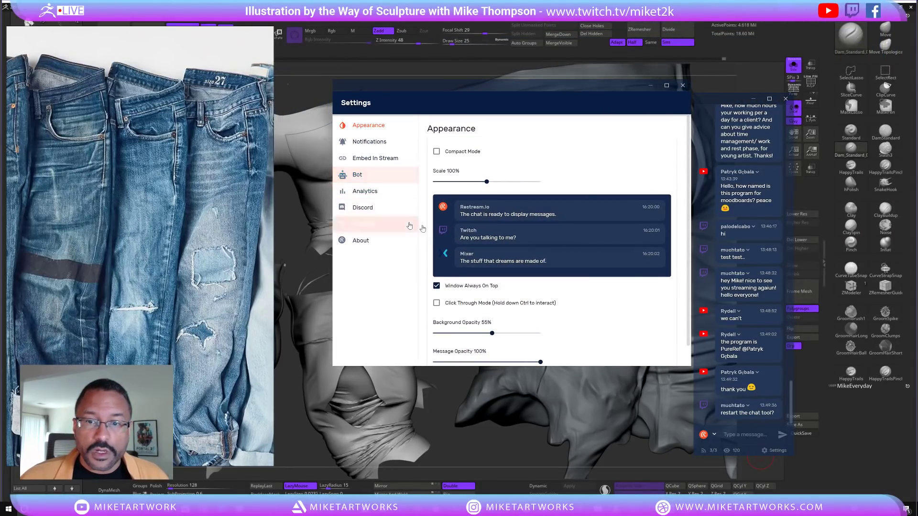
{"action": "scroll", "coordinate": [488, 277], "scroll_direction": "down", "scroll_amount": 1}
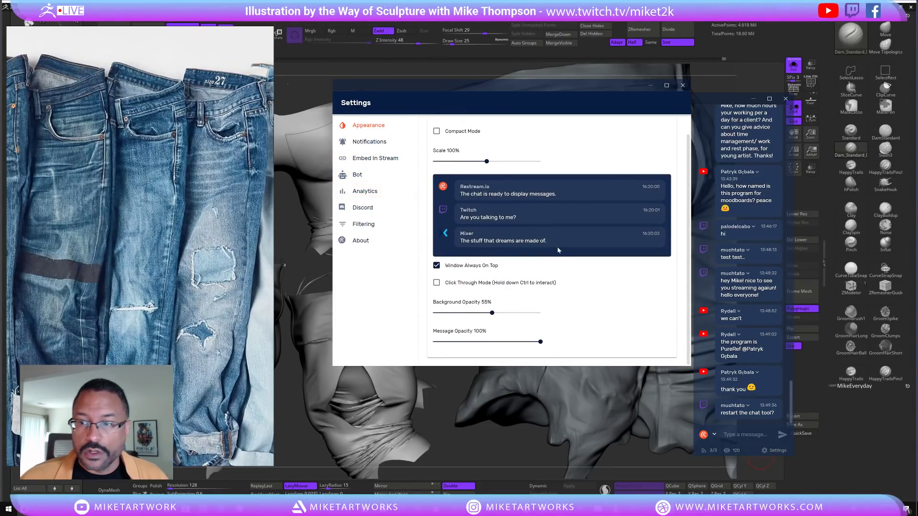
{"action": "scroll", "coordinate": [445, 182], "scroll_direction": "up", "scroll_amount": 1}
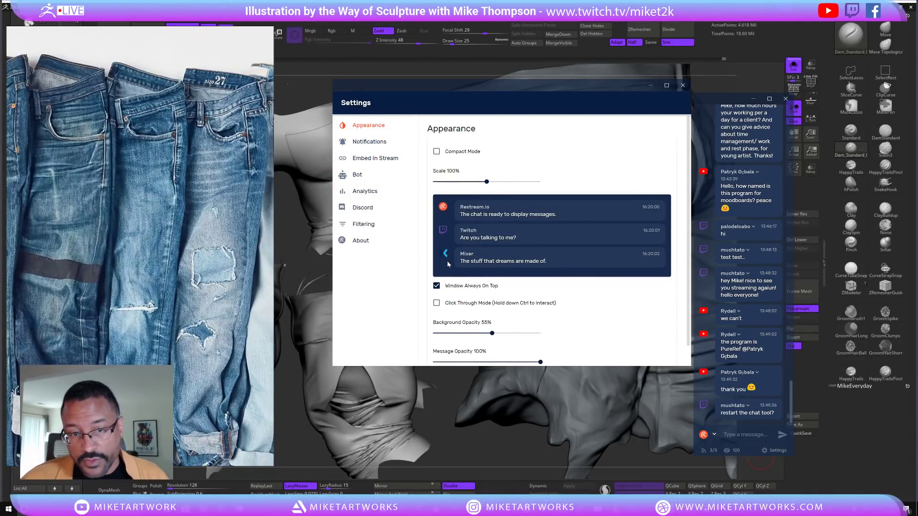
{"action": "scroll", "coordinate": [637, 337], "scroll_direction": "down", "scroll_amount": 1}
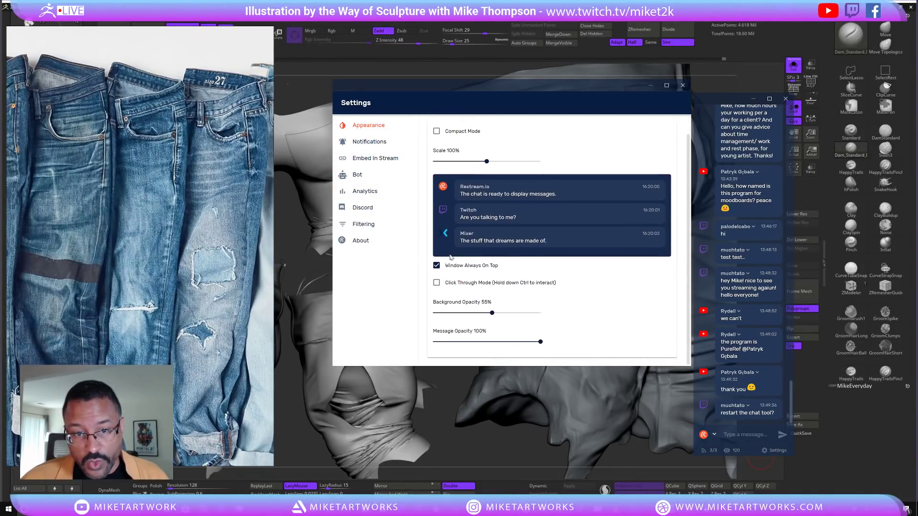
{"action": "left_click", "coordinate": [678, 89]}
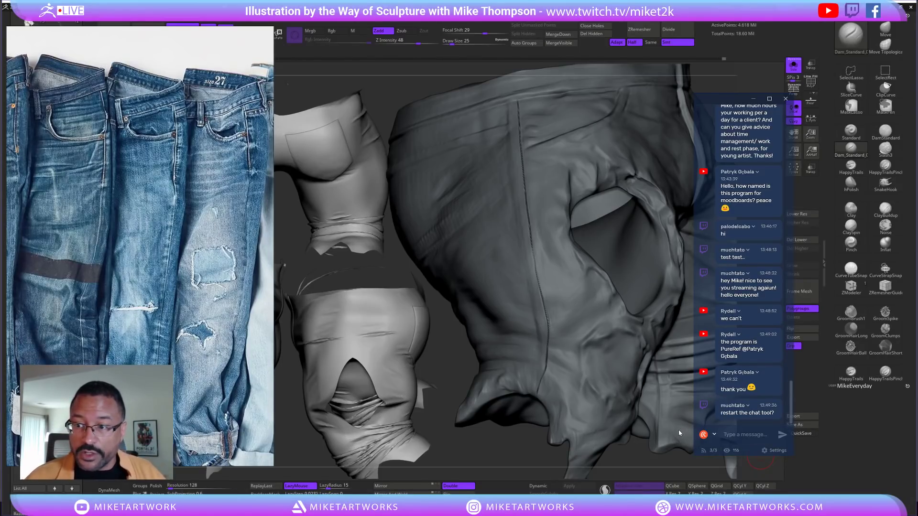
Select the Standard brush with draw size 12 and lazy radius 21, and raise the fabric edge along the outer side seam
{"action": "mouse_move", "coordinate": [460, 377]}
{"action": "left_mouse_down"}
{"action": "mouse_move", "coordinate": [452, 373]}
{"action": "mouse_move", "coordinate": [543, 431]}
{"action": "mouse_move", "coordinate": [470, 333]}
{"action": "mouse_move", "coordinate": [550, 229]}
{"action": "mouse_move", "coordinate": [673, 152]}
{"action": "left_mouse_up"}
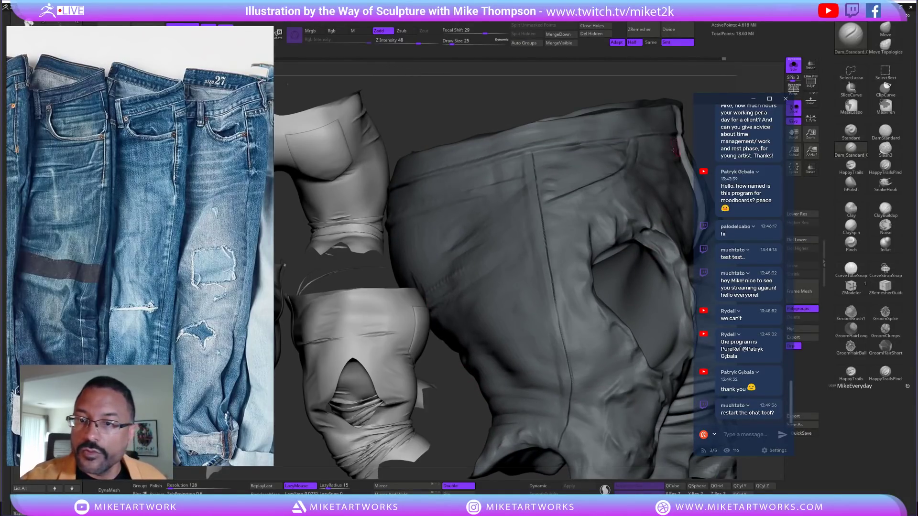
{"action": "left_click_drag", "start_coordinate": [694, 84], "coordinate": [698, 81]}
{"action": "left_click", "coordinate": [850, 131]}
{"action": "key", "text": "s"}
{"action": "left_click_drag", "start_coordinate": [559, 95], "coordinate": [556, 96]}
{"action": "left_click_drag", "start_coordinate": [323, 488], "coordinate": [327, 489]}
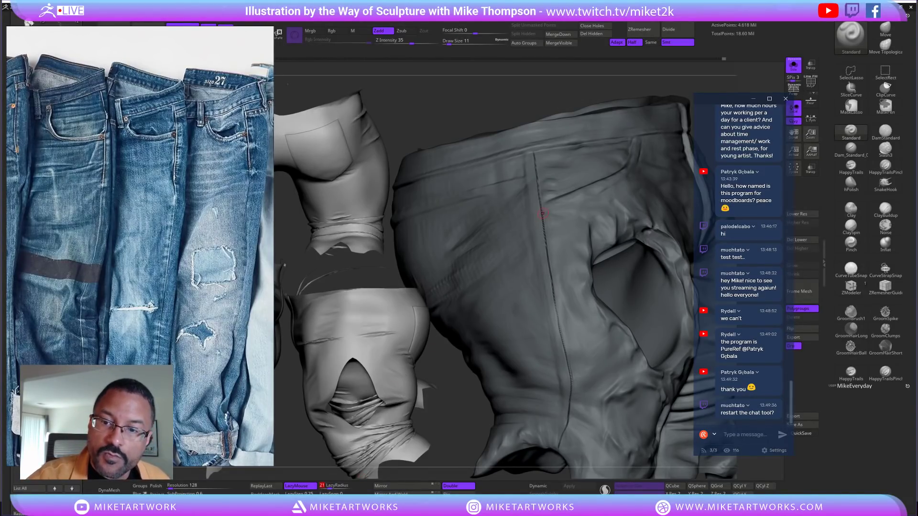
{"action": "key", "text": "s"}
{"action": "left_click", "coordinate": [531, 105]}
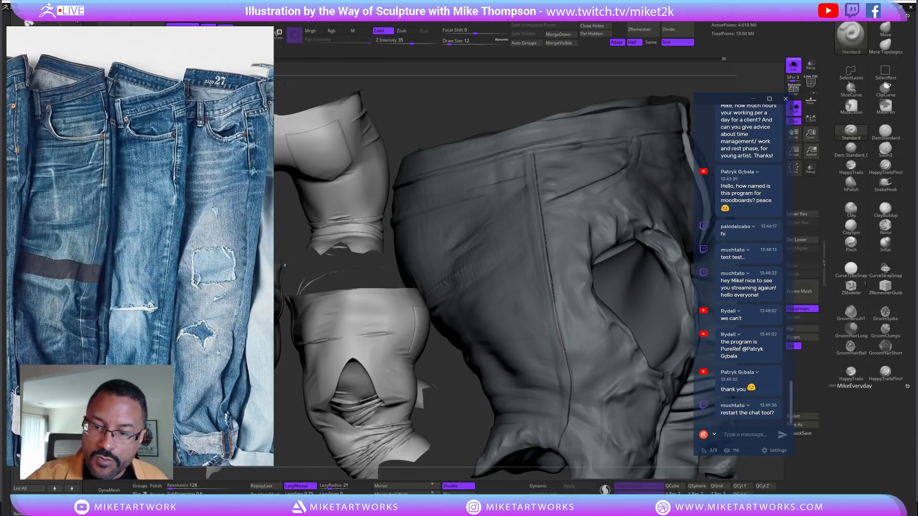
{"action": "left_click_drag", "start_coordinate": [508, 114], "coordinate": [498, 87]}
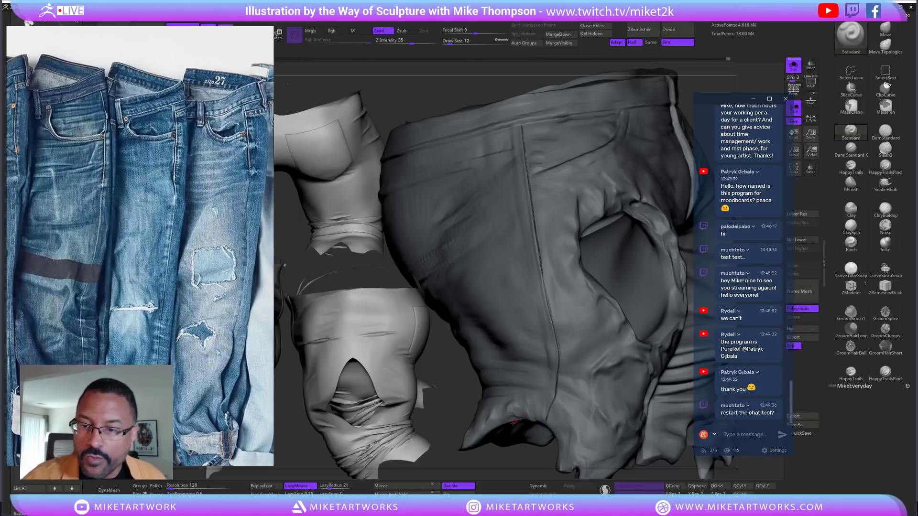
{"action": "left_click_drag", "start_coordinate": [499, 470], "coordinate": [573, 302]}
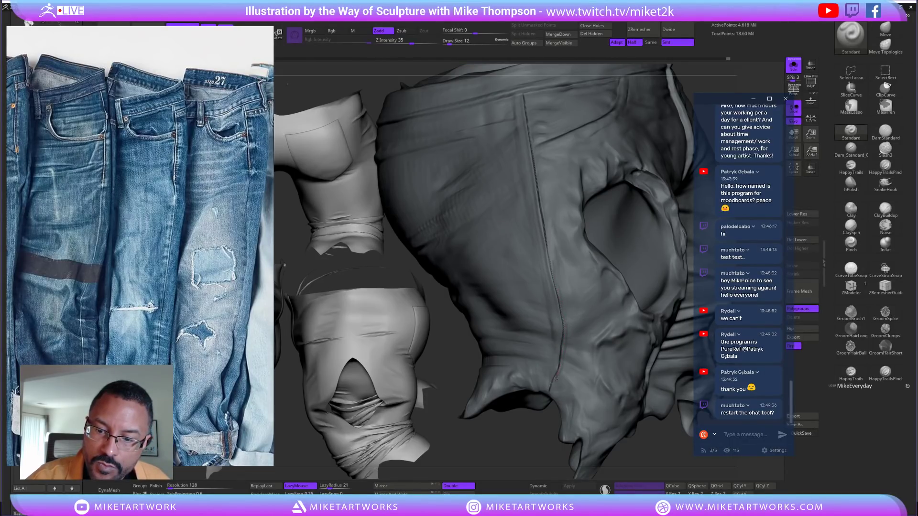
{"action": "left_click_drag", "start_coordinate": [538, 453], "coordinate": [538, 441]}
Sculpt a thin raised ridge along the curved front pocket opening beside the side seam with the Standard brush
{"action": "mouse_move", "coordinate": [482, 316]}
{"action": "left_mouse_down"}
{"action": "mouse_move", "coordinate": [536, 453]}
{"action": "mouse_move", "coordinate": [509, 447]}
{"action": "mouse_move", "coordinate": [521, 459]}
{"action": "mouse_move", "coordinate": [514, 469]}
{"action": "mouse_move", "coordinate": [512, 330]}
{"action": "left_mouse_up"}
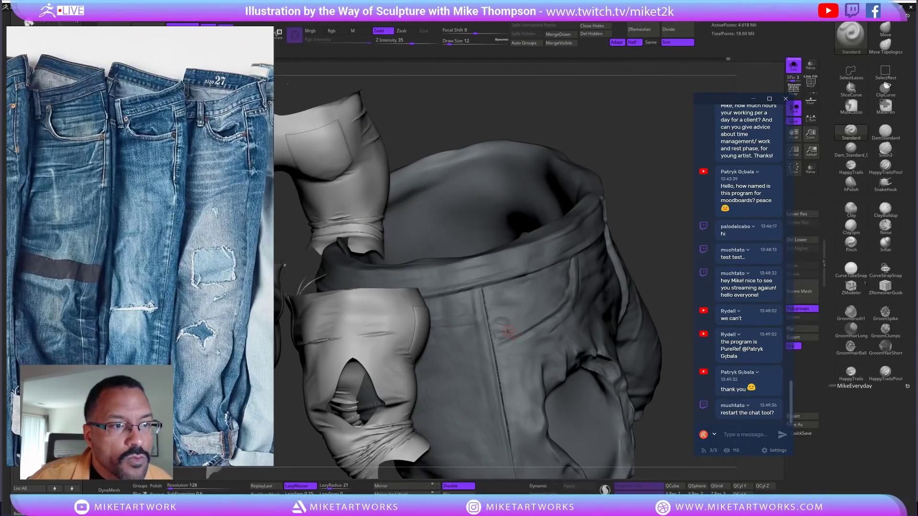
{"action": "left_click_drag", "start_coordinate": [496, 348], "coordinate": [524, 335]}
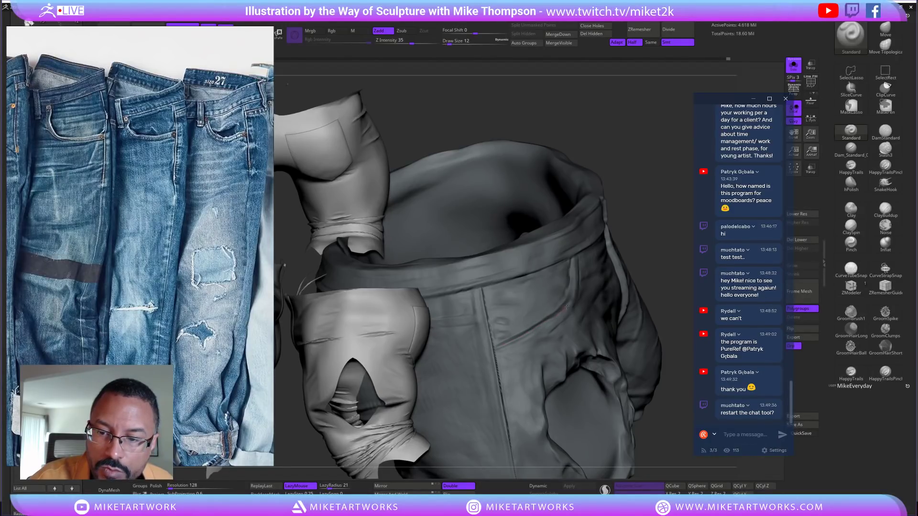
{"action": "left_click_drag", "start_coordinate": [672, 203], "coordinate": [599, 271]}
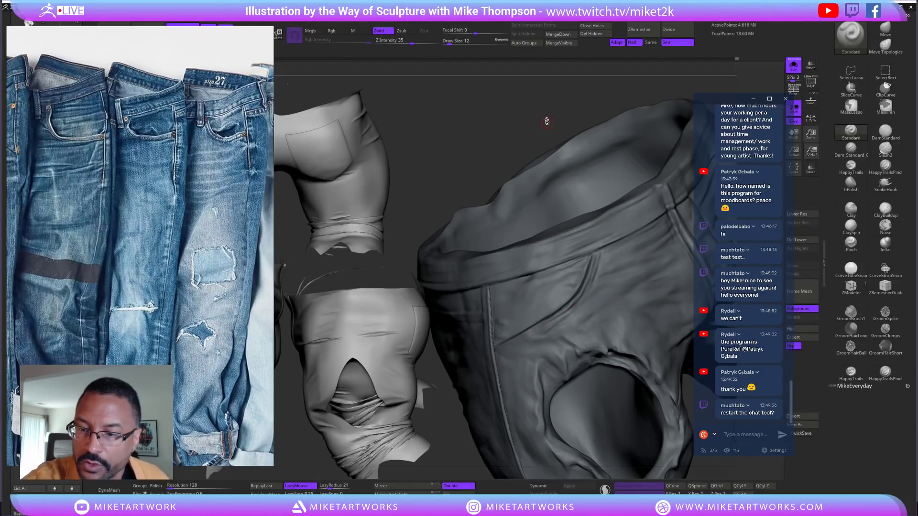
{"action": "left_click_drag", "start_coordinate": [549, 123], "coordinate": [643, 217]}
{"action": "left_click_drag", "start_coordinate": [631, 159], "coordinate": [664, 251]}
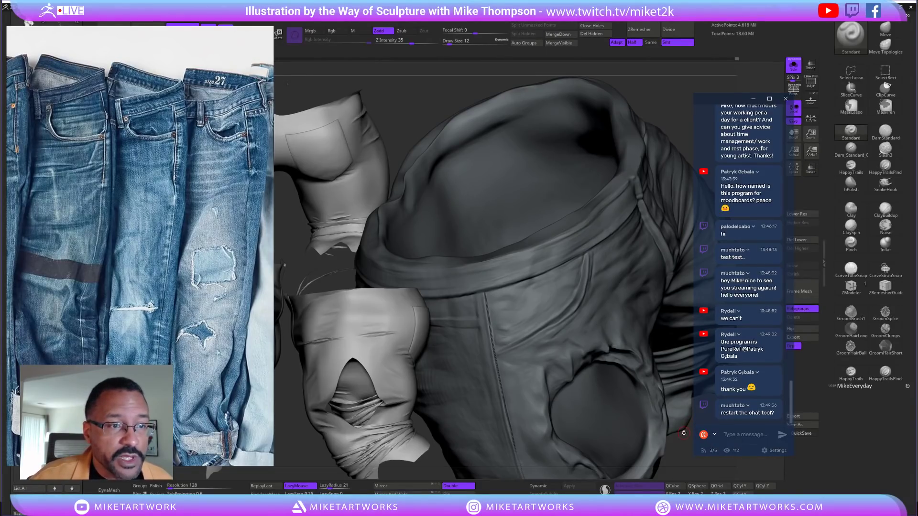
Select the DamStandard brush with draw size 18 and lazy radius 13, and sharpen the crease along the front pocket opening
{"action": "left_click", "coordinate": [885, 131]}
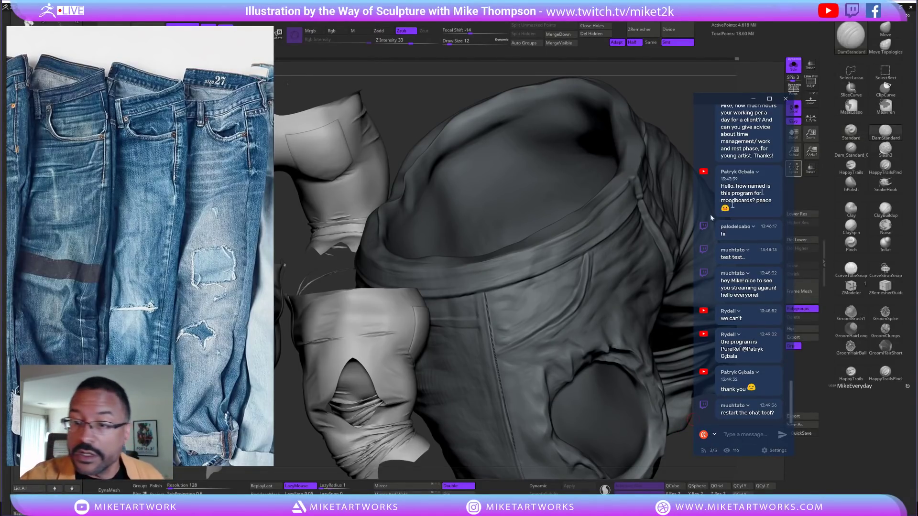
{"action": "key", "text": "s"}
{"action": "left_click_drag", "start_coordinate": [675, 113], "coordinate": [671, 130]}
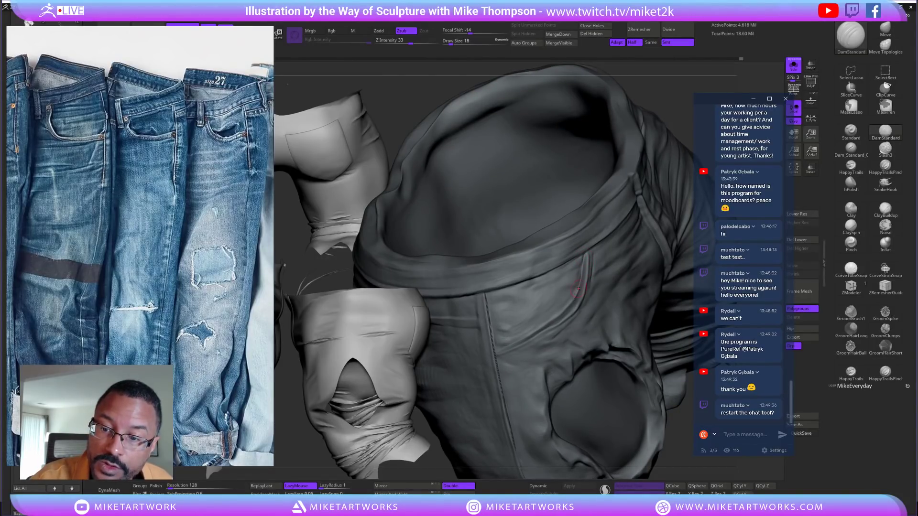
{"action": "left_click", "coordinate": [298, 486]}
{"action": "left_click", "coordinate": [298, 486]}
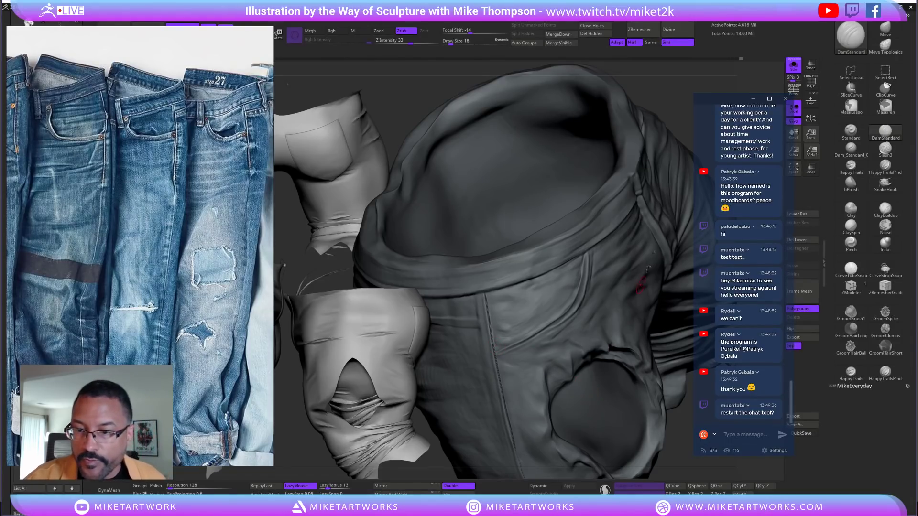
{"action": "mouse_move", "coordinate": [688, 118]}
{"action": "left_mouse_down"}
{"action": "mouse_move", "coordinate": [592, 170]}
{"action": "mouse_move", "coordinate": [589, 160]}
{"action": "mouse_move", "coordinate": [635, 223]}
{"action": "left_mouse_up"}
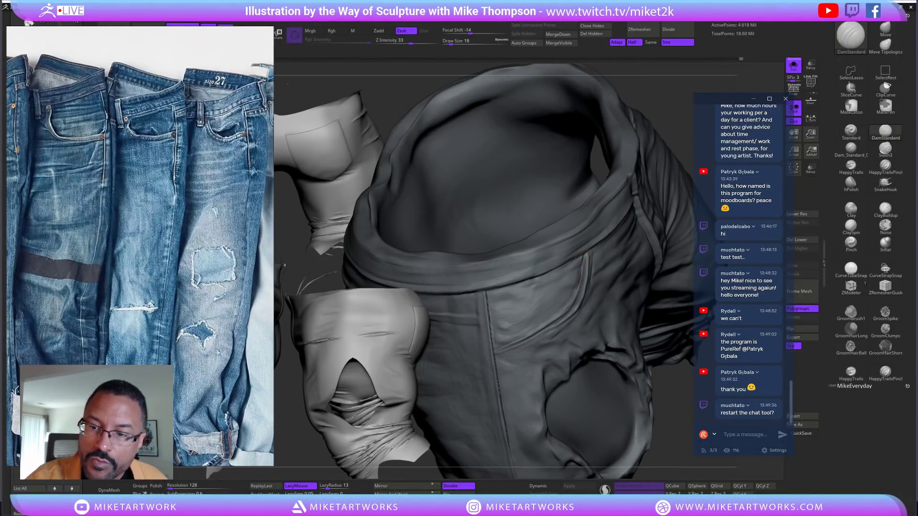
{"action": "left_click_drag", "start_coordinate": [672, 103], "coordinate": [670, 165]}
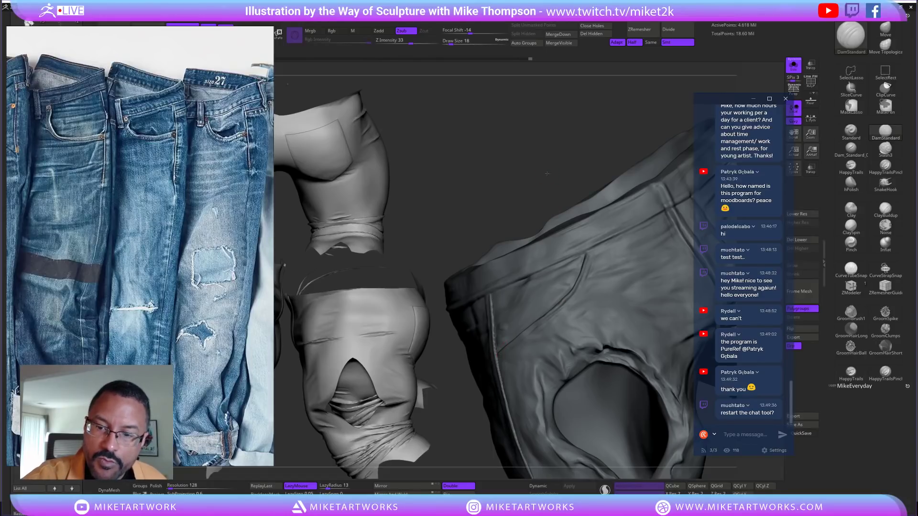
{"action": "left_click_drag", "start_coordinate": [547, 174], "coordinate": [644, 256]}
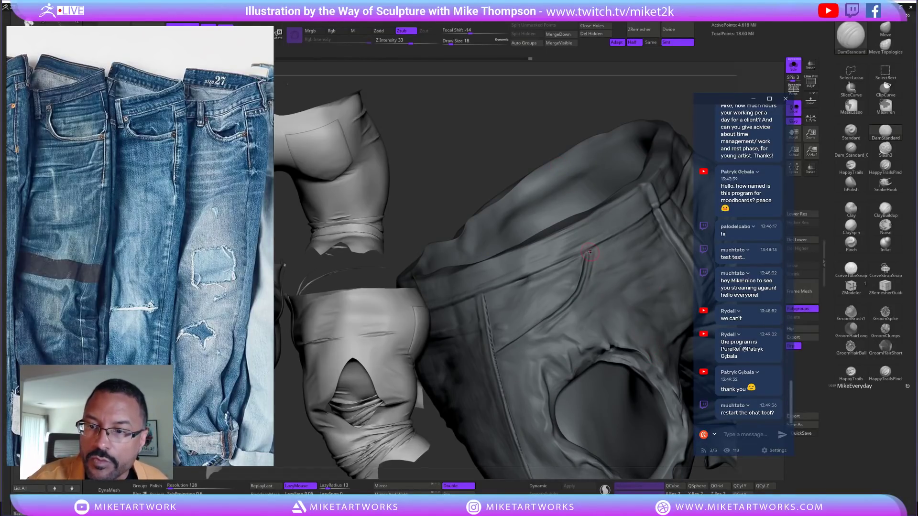
{"action": "left_click_drag", "start_coordinate": [619, 117], "coordinate": [644, 322]}
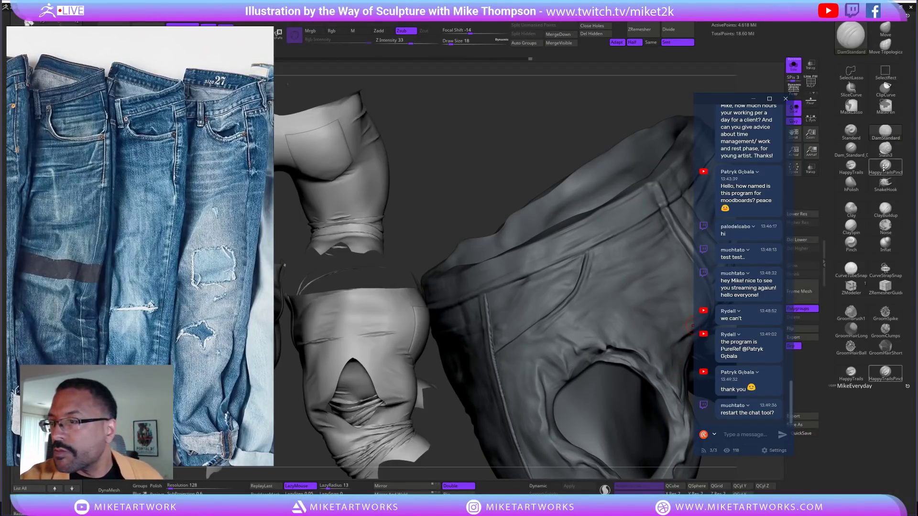
Select the ClayBuildup brush with draw size 19 and build up subtle fabric folds around the front pocket, fly and torn thigh hole
{"action": "left_click", "coordinate": [886, 209]}
{"action": "mouse_move", "coordinate": [621, 119]}
{"action": "left_mouse_down"}
{"action": "mouse_move", "coordinate": [561, 188]}
{"action": "mouse_move", "coordinate": [591, 276]}
{"action": "left_mouse_up"}
{"action": "key", "text": "s"}
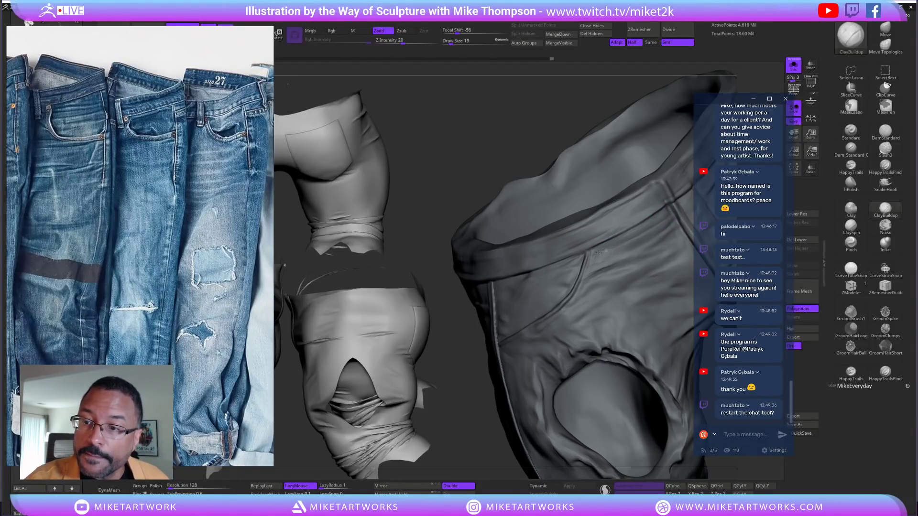
{"action": "mouse_move", "coordinate": [553, 149]}
{"action": "left_mouse_down"}
{"action": "mouse_move", "coordinate": [487, 420]}
{"action": "mouse_move", "coordinate": [587, 251]}
{"action": "left_mouse_up"}
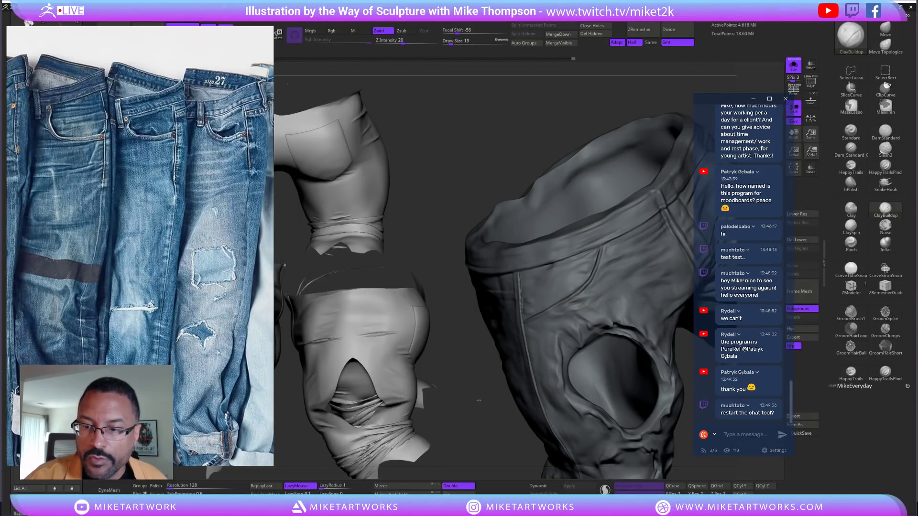
{"action": "left_click_drag", "start_coordinate": [479, 400], "coordinate": [565, 316]}
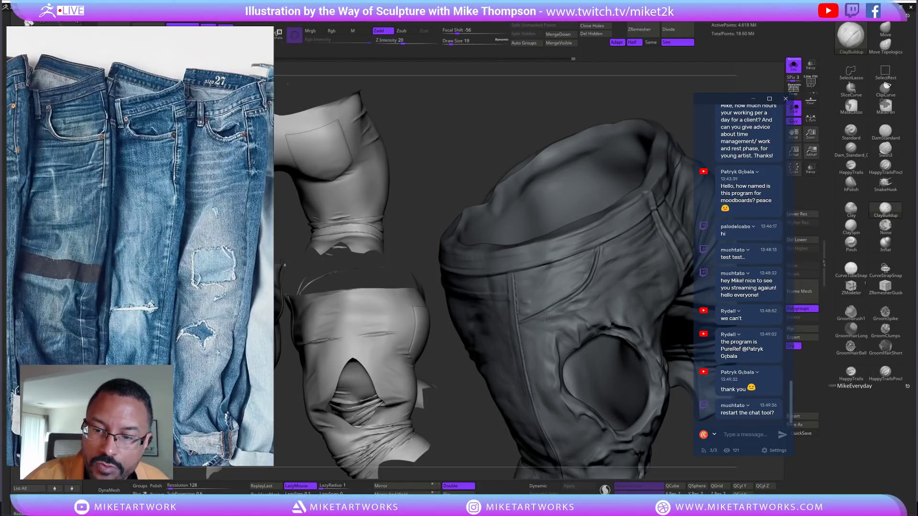
{"action": "mouse_move", "coordinate": [488, 428]}
{"action": "left_mouse_down"}
{"action": "mouse_move", "coordinate": [497, 459]}
{"action": "mouse_move", "coordinate": [491, 390]}
{"action": "mouse_move", "coordinate": [553, 354]}
{"action": "left_mouse_up"}
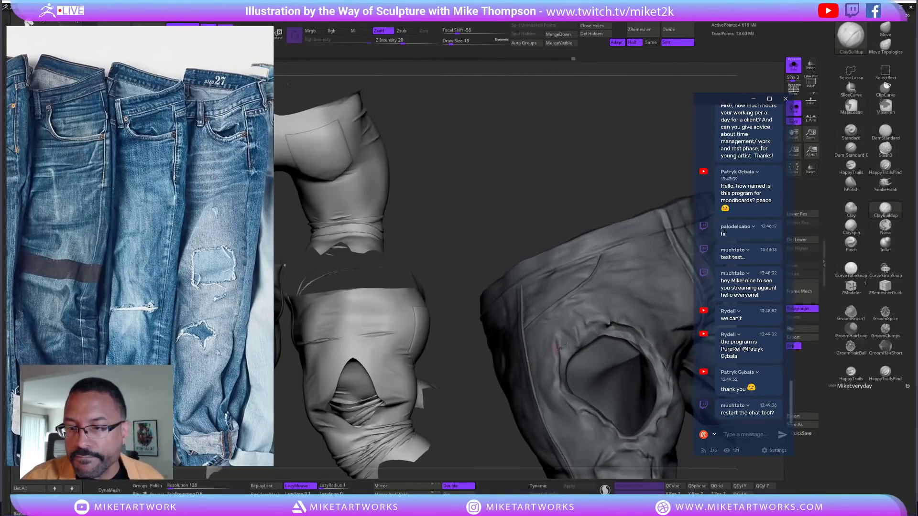
{"action": "left_click_drag", "start_coordinate": [652, 169], "coordinate": [602, 287]}
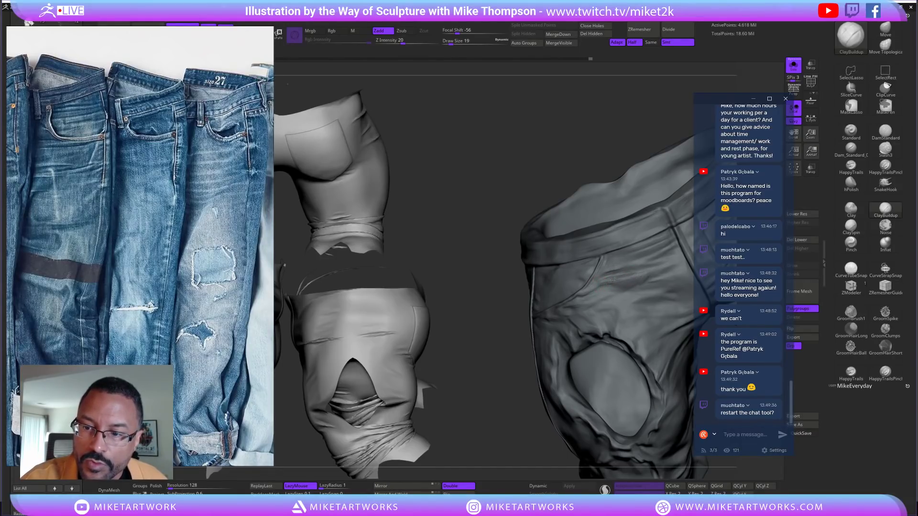
{"action": "mouse_move", "coordinate": [492, 407]}
{"action": "left_mouse_down"}
{"action": "mouse_move", "coordinate": [542, 397]}
{"action": "mouse_move", "coordinate": [498, 390]}
{"action": "mouse_move", "coordinate": [580, 167]}
{"action": "mouse_move", "coordinate": [547, 215]}
{"action": "mouse_move", "coordinate": [538, 295]}
{"action": "left_mouse_up"}
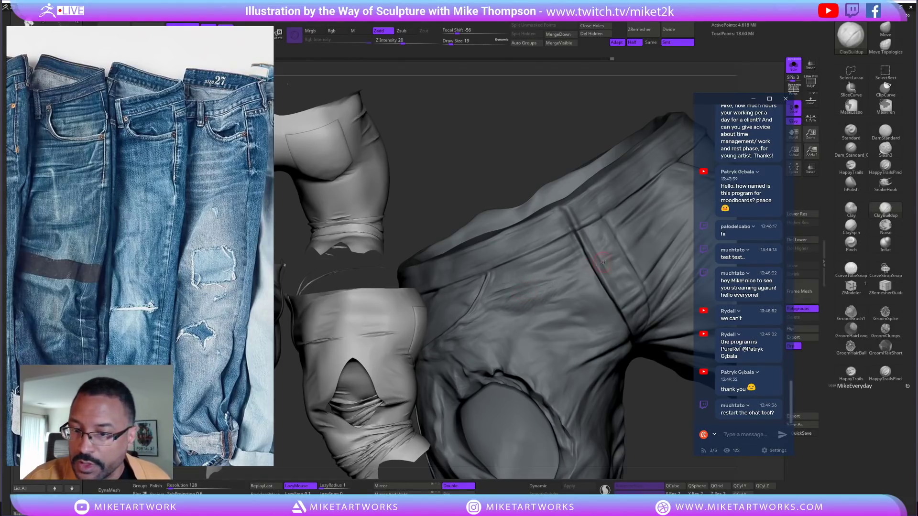
{"action": "left_click_drag", "start_coordinate": [515, 161], "coordinate": [535, 260]}
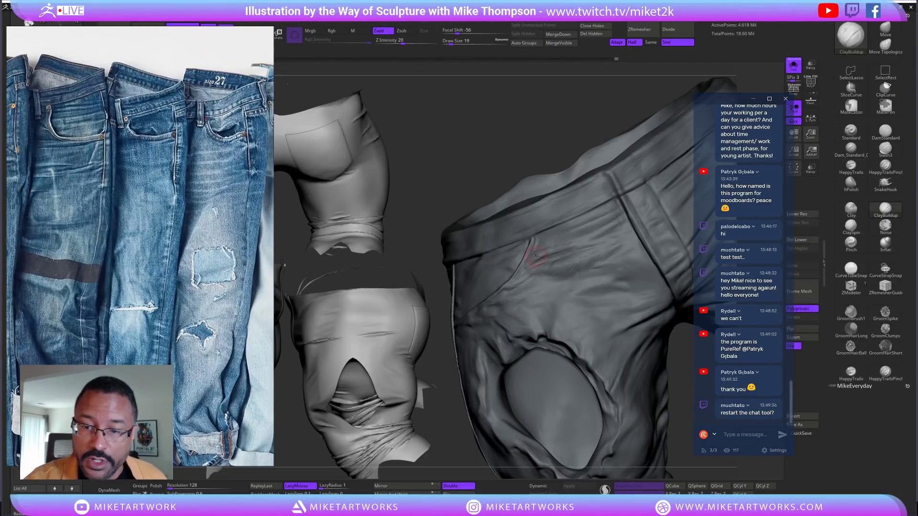
{"action": "left_click_drag", "start_coordinate": [542, 139], "coordinate": [576, 206], "text": "alt"}
{"action": "mouse_move", "coordinate": [646, 395]}
{"action": "left_mouse_down"}
{"action": "mouse_move", "coordinate": [545, 435]}
{"action": "mouse_move", "coordinate": [563, 424]}
{"action": "mouse_move", "coordinate": [550, 398]}
{"action": "left_mouse_up"}
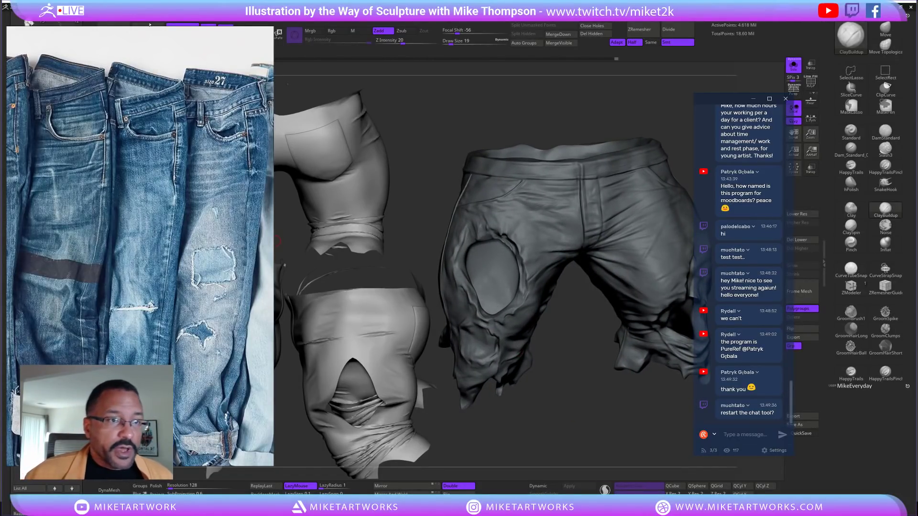
Move the jeans reference image out of the way and enable surface noise on the Jeans_2 subtool
{"action": "mouse_move", "coordinate": [165, 27]}
{"action": "left_mouse_down"}
{"action": "mouse_move", "coordinate": [177, 210]}
{"action": "mouse_move", "coordinate": [346, 251]}
{"action": "mouse_move", "coordinate": [345, 399]}
{"action": "left_mouse_up"}
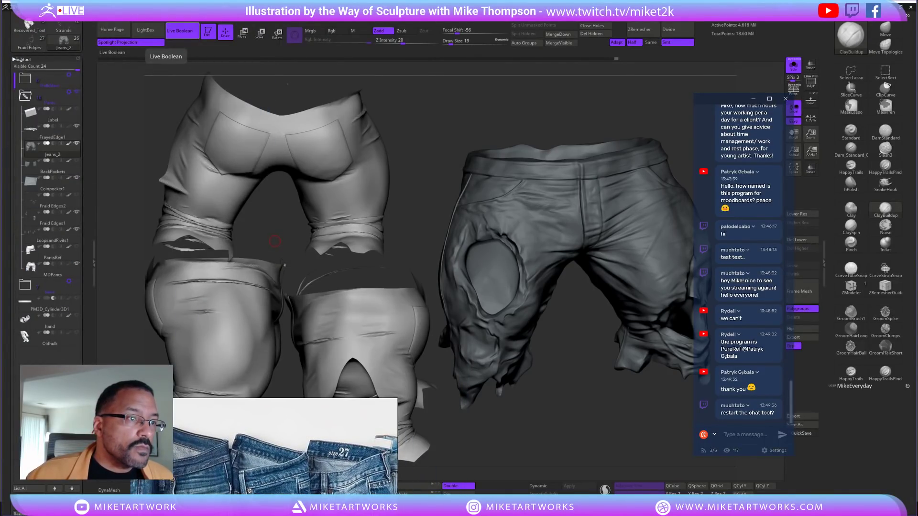
{"action": "left_click", "coordinate": [24, 62]}
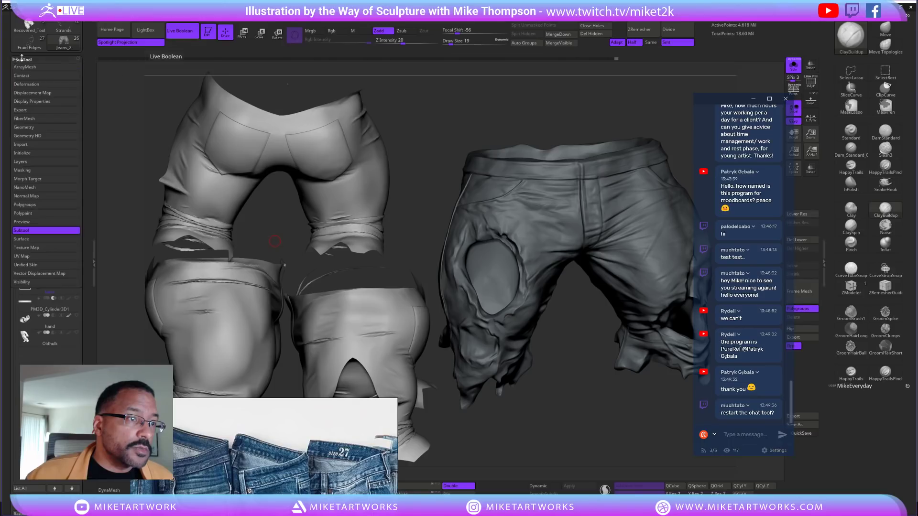
{"action": "left_click", "coordinate": [22, 239]}
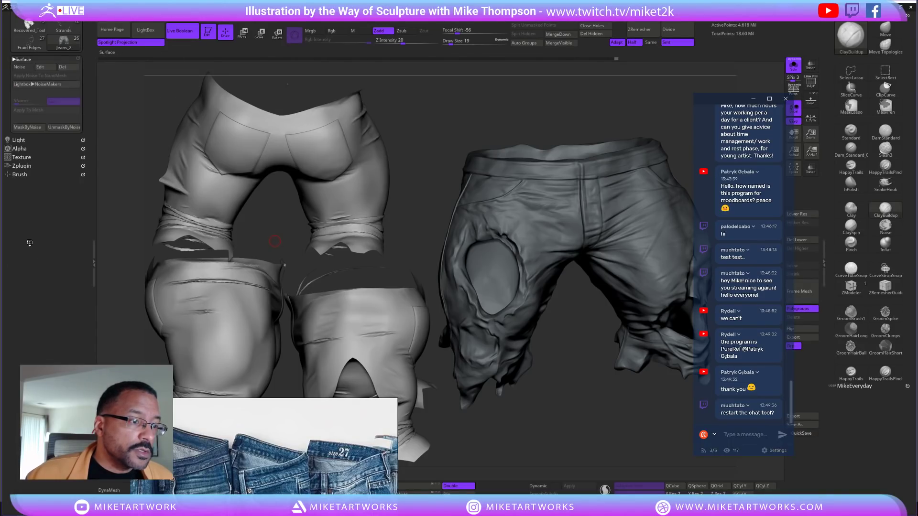
{"action": "left_click", "coordinate": [19, 67]}
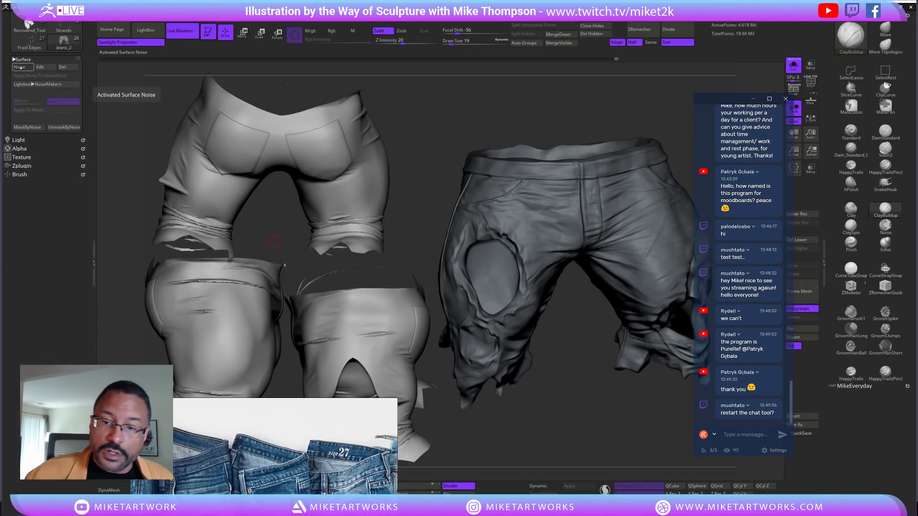
{"action": "left_click_drag", "start_coordinate": [554, 387], "coordinate": [586, 371]}
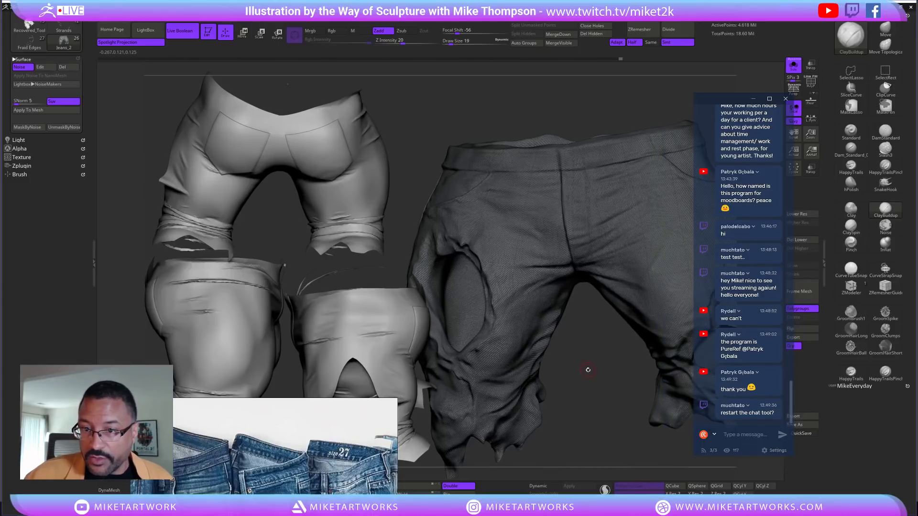
{"action": "left_click_drag", "start_coordinate": [548, 344], "coordinate": [538, 345]}
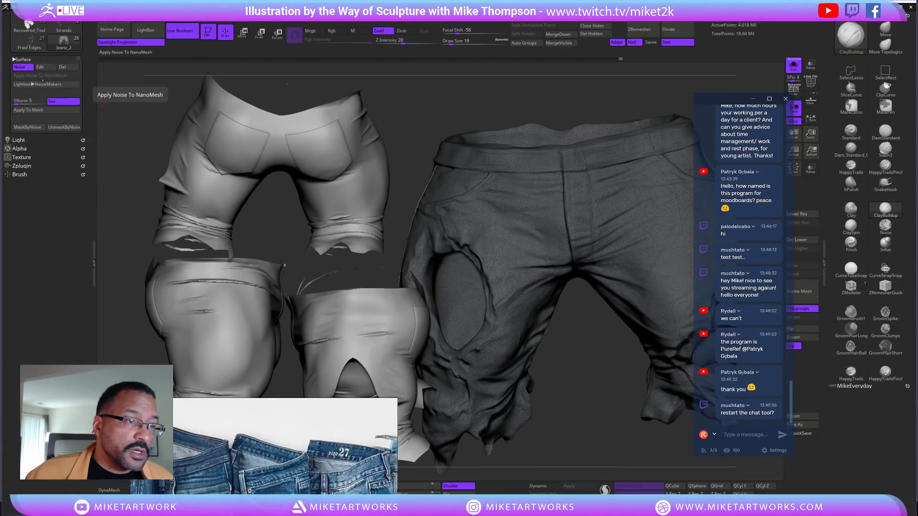
Edit the jeans' surface noise to an alpha scale of 0.078 and a strength of 0.08016, and check the weave on the model
{"action": "left_click", "coordinate": [40, 67]}
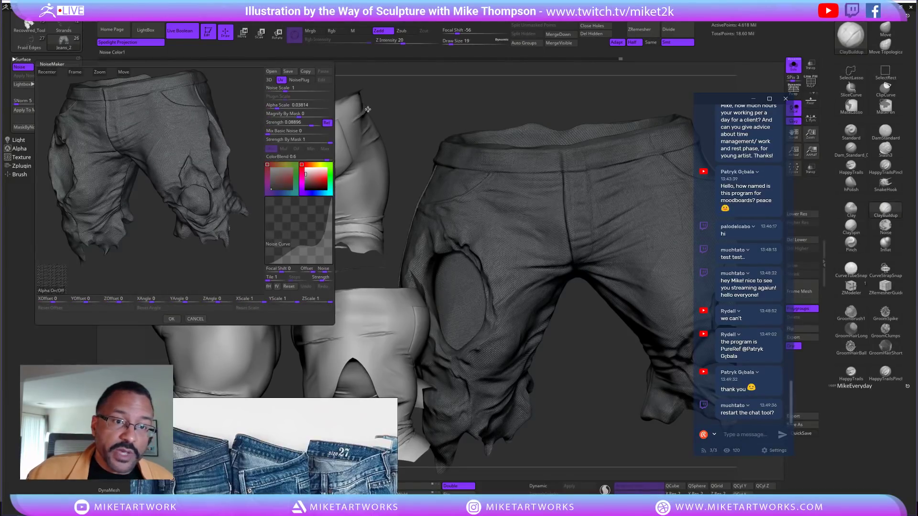
{"action": "left_click", "coordinate": [281, 114]}
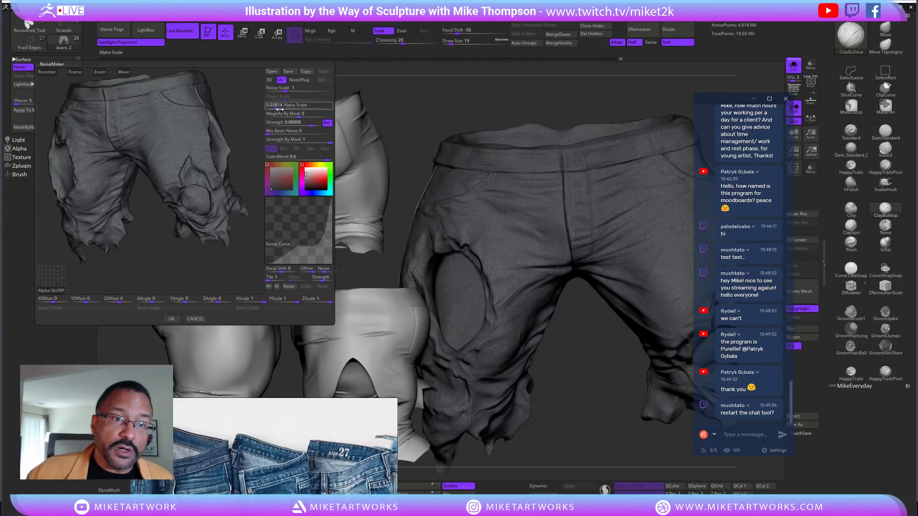
{"action": "left_click_drag", "start_coordinate": [280, 110], "coordinate": [276, 115]}
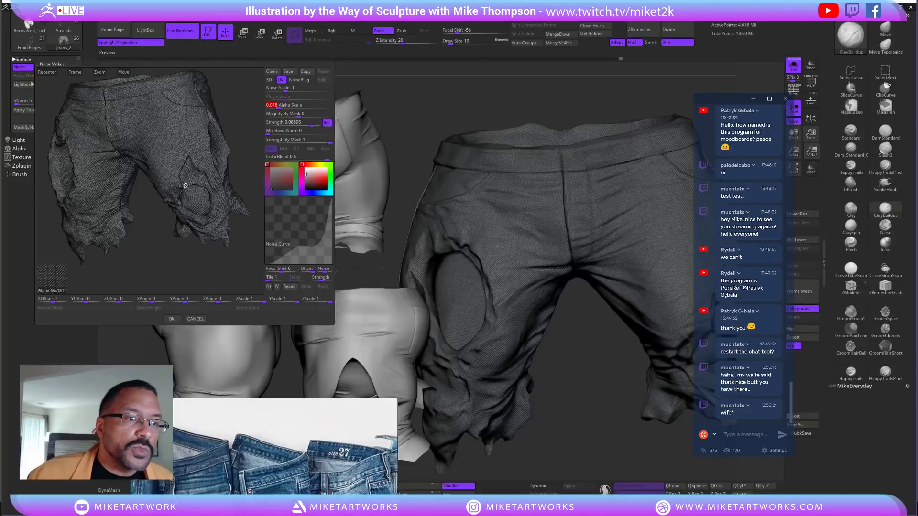
{"action": "left_click_drag", "start_coordinate": [103, 75], "coordinate": [277, 108]}
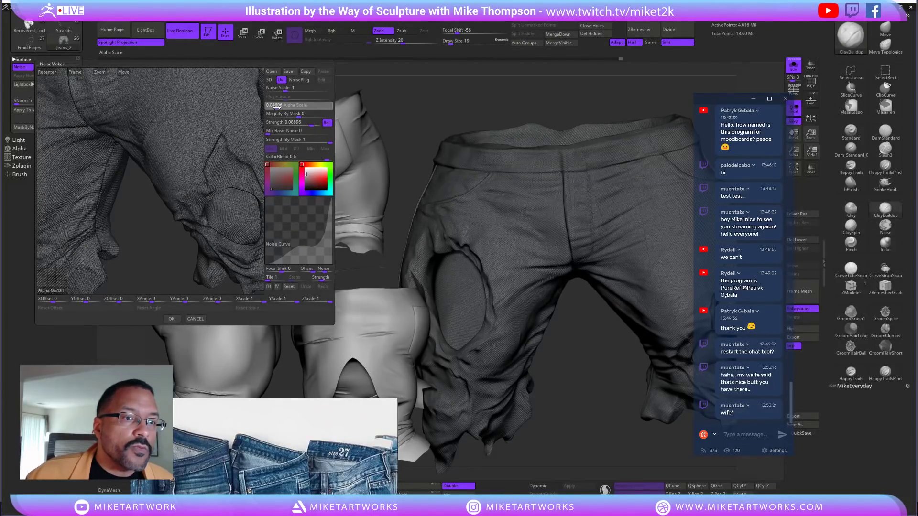
{"action": "left_click_drag", "start_coordinate": [312, 127], "coordinate": [276, 109]}
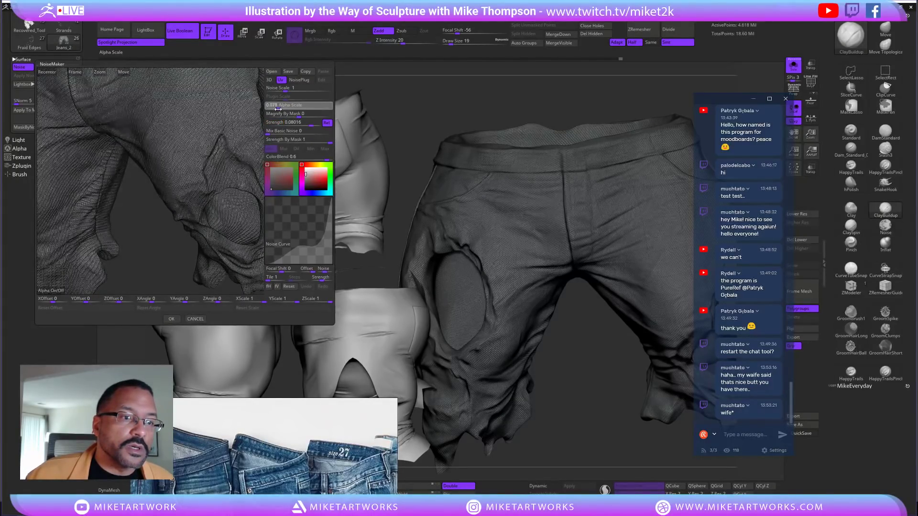
{"action": "left_click", "coordinate": [171, 319]}
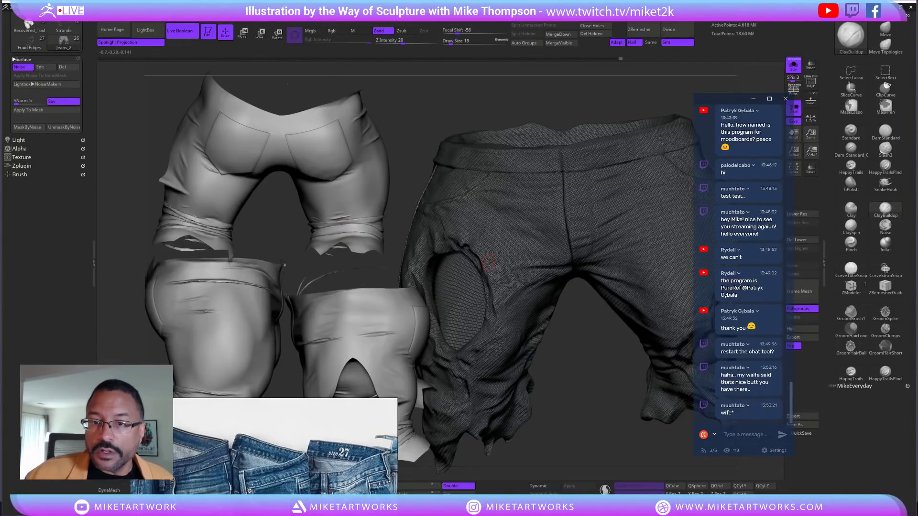
{"action": "left_click_drag", "start_coordinate": [609, 378], "coordinate": [665, 363]}
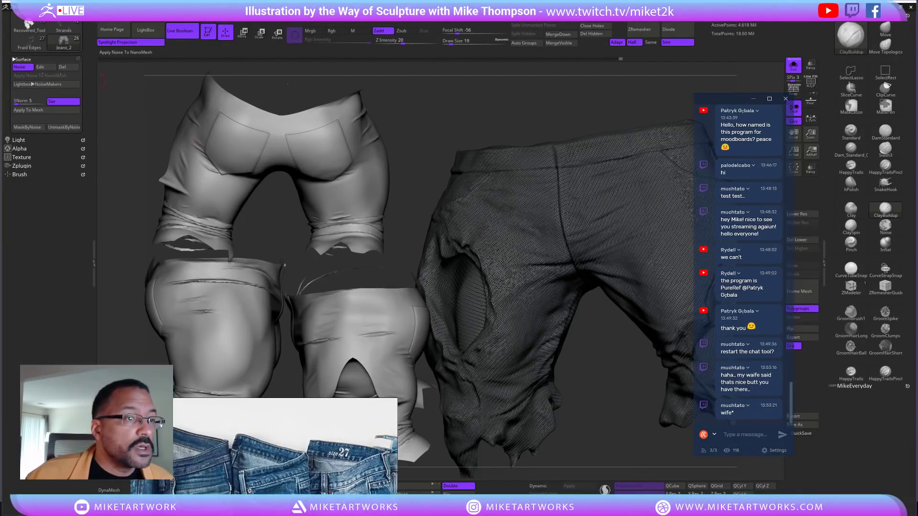
Set the jeans noise's alpha scale to 0.03814 and Magnify By Mask to -1.08527, and accept the finer weave
{"action": "left_click", "coordinate": [40, 67]}
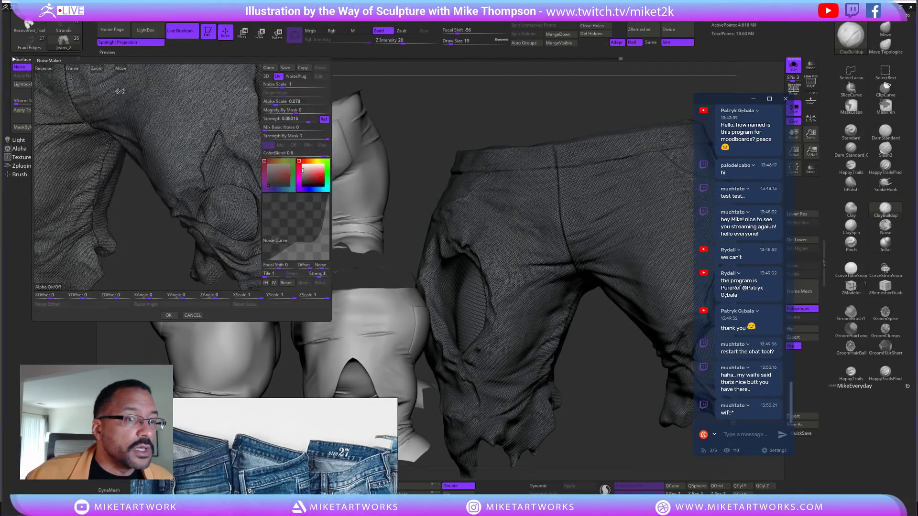
{"action": "left_click", "coordinate": [275, 107]}
{"action": "left_click_drag", "start_coordinate": [276, 107], "coordinate": [273, 104]}
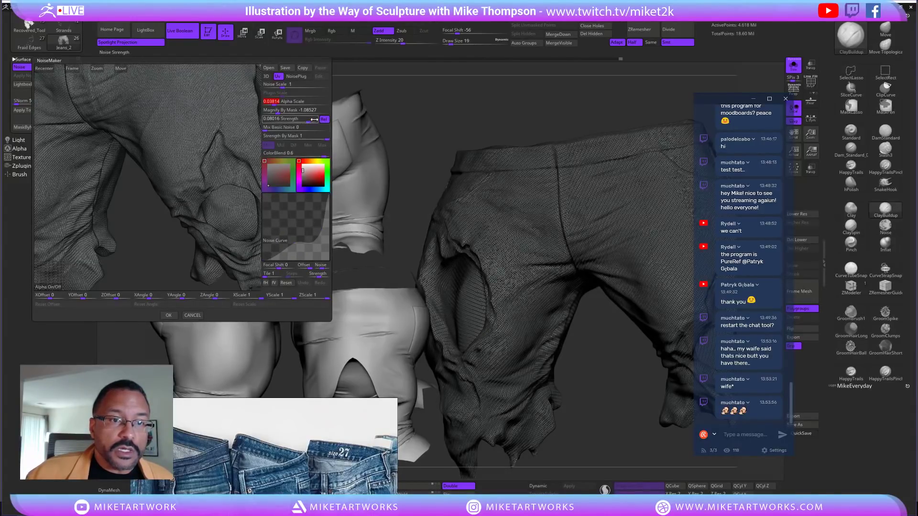
{"action": "left_click_drag", "start_coordinate": [308, 123], "coordinate": [308, 122]}
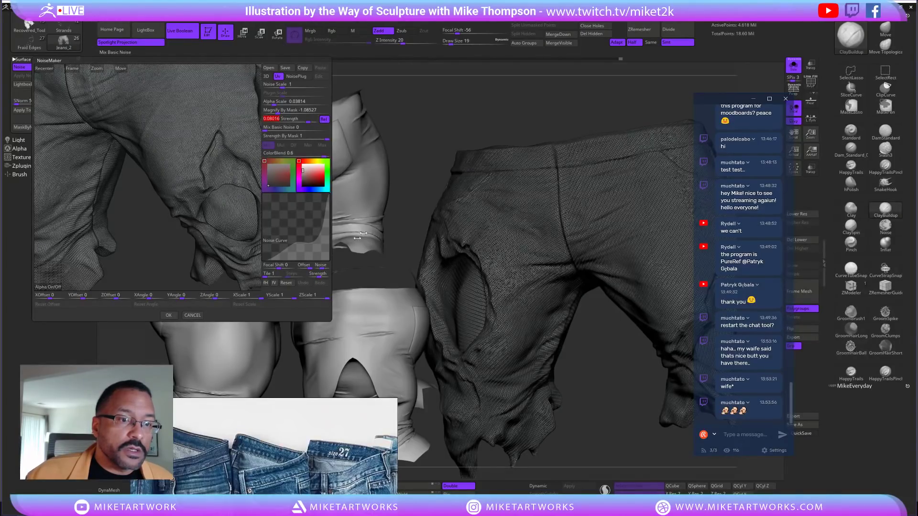
{"action": "left_click", "coordinate": [168, 315]}
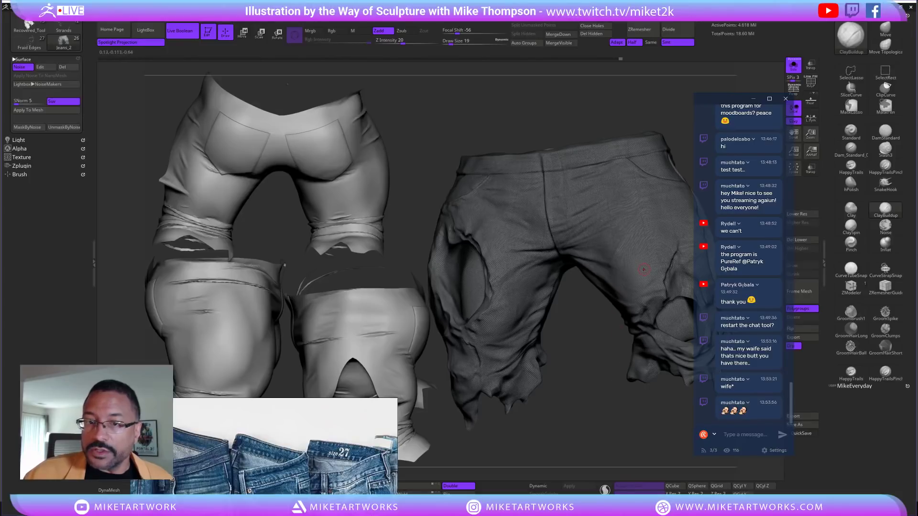
Bring back the subtool list and turn off Solo mode to show the jeans on the full figure
{"action": "left_click_drag", "start_coordinate": [91, 170], "coordinate": [82, 290]}
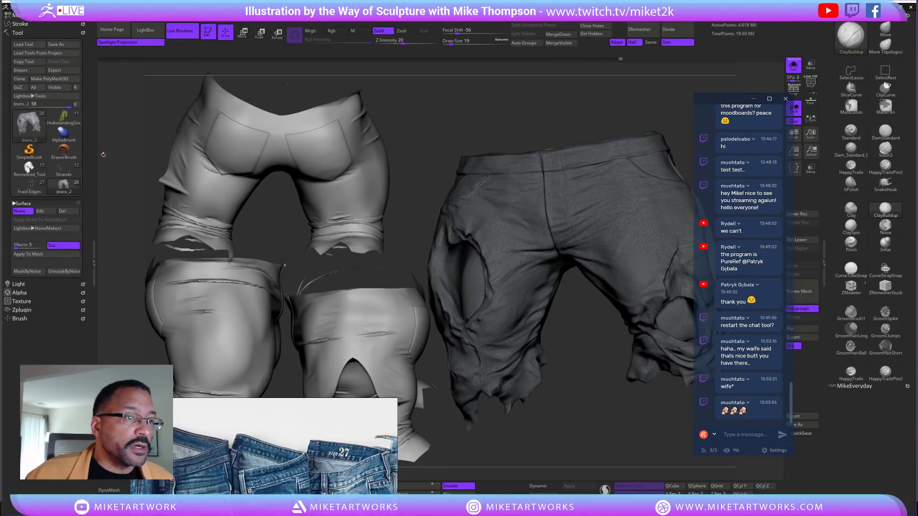
{"action": "left_click", "coordinate": [20, 204]}
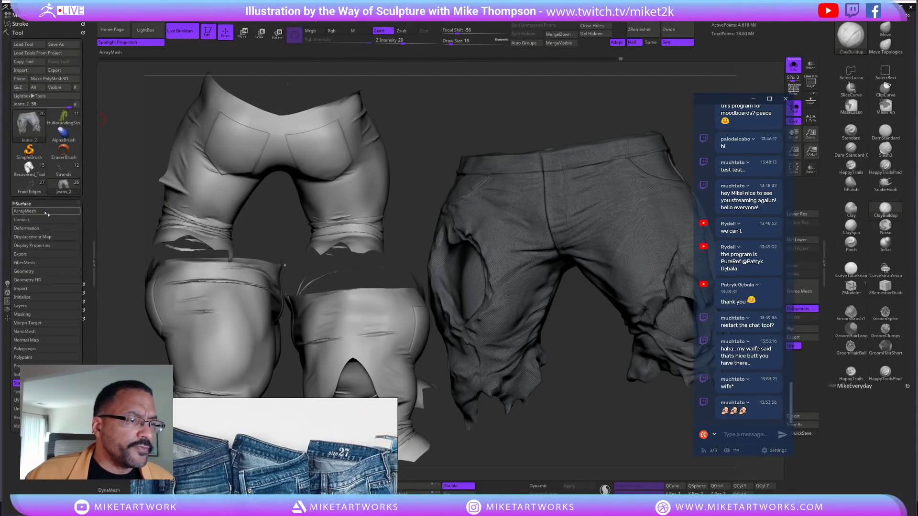
{"action": "left_click", "coordinate": [16, 374]}
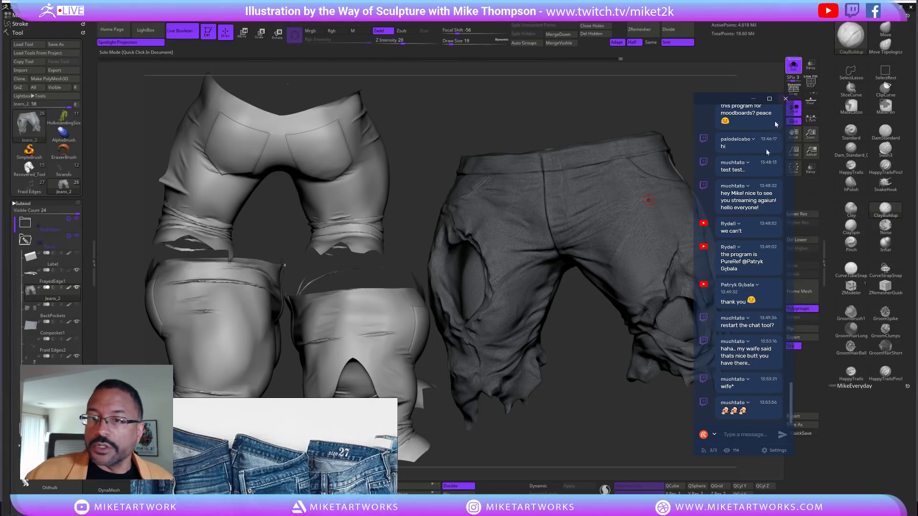
{"action": "left_click", "coordinate": [648, 339]}
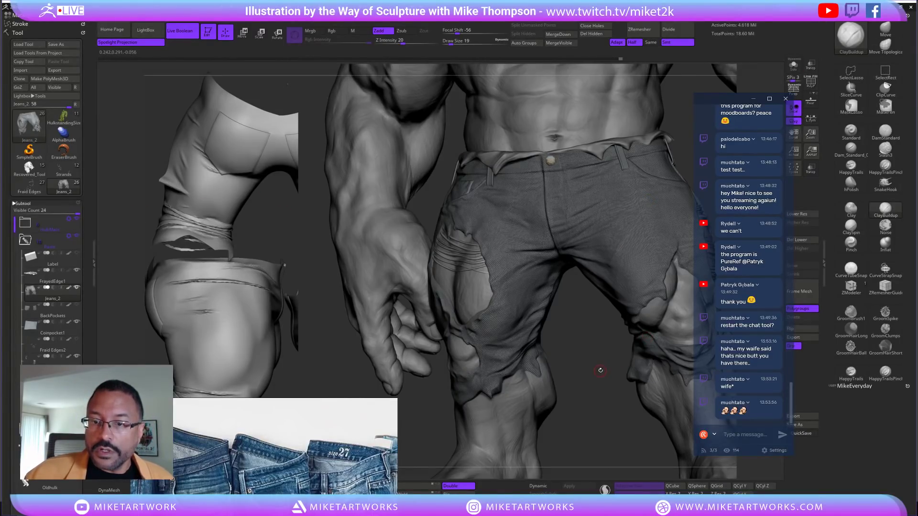
Examine the denim weave and folds on the full figure from the front, side and back
{"action": "mouse_move", "coordinate": [600, 371]}
{"action": "left_mouse_down", "text": "alt"}
{"action": "mouse_move", "coordinate": [602, 405]}
{"action": "mouse_move", "coordinate": [600, 377]}
{"action": "left_mouse_up", "text": "alt"}
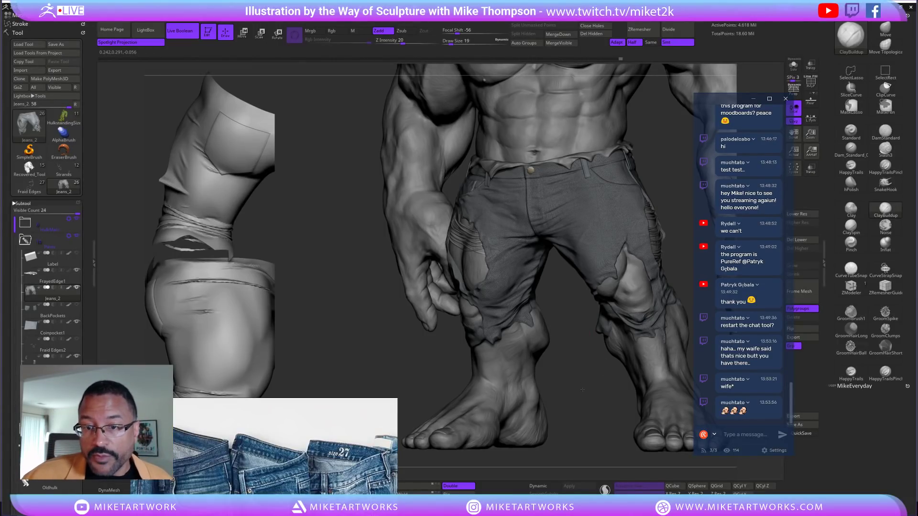
{"action": "left_click_drag", "start_coordinate": [583, 390], "coordinate": [582, 386], "text": "alt"}
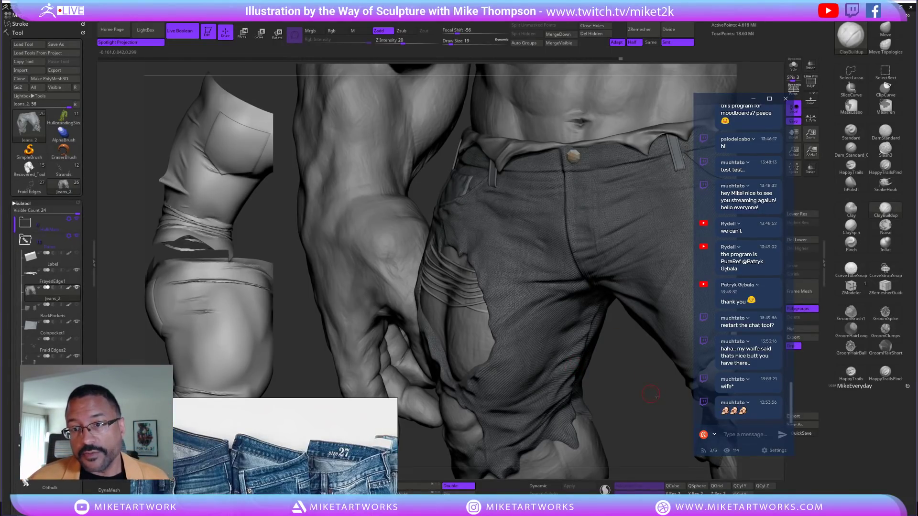
{"action": "left_click_drag", "start_coordinate": [651, 395], "coordinate": [654, 398]}
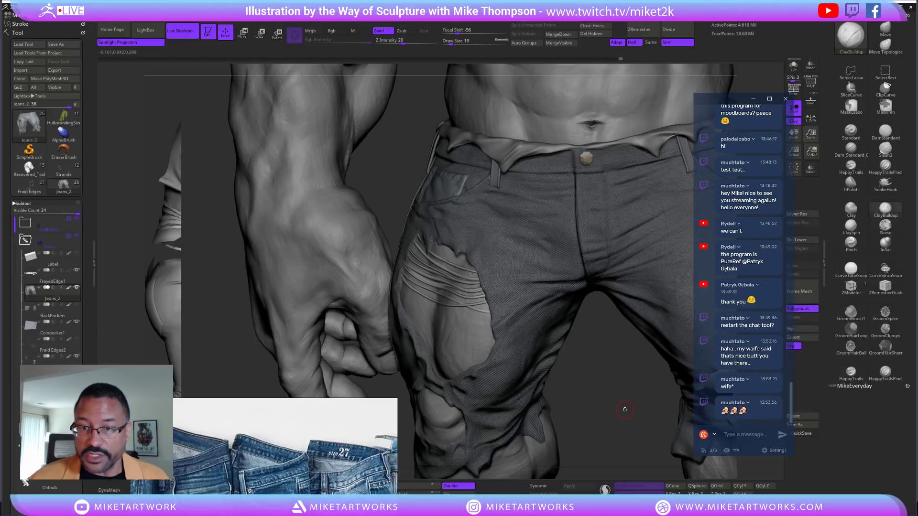
{"action": "left_click_drag", "start_coordinate": [622, 409], "coordinate": [661, 422]}
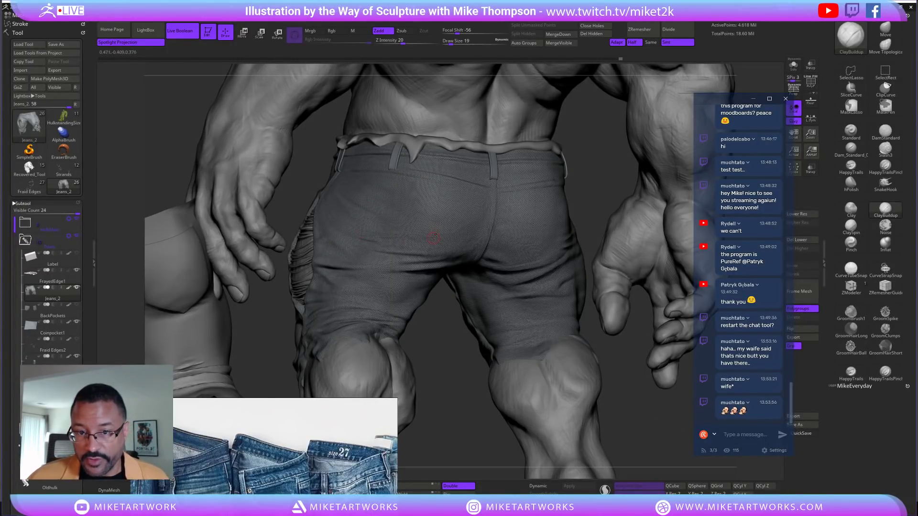
{"action": "left_click_drag", "start_coordinate": [665, 434], "coordinate": [617, 431]}
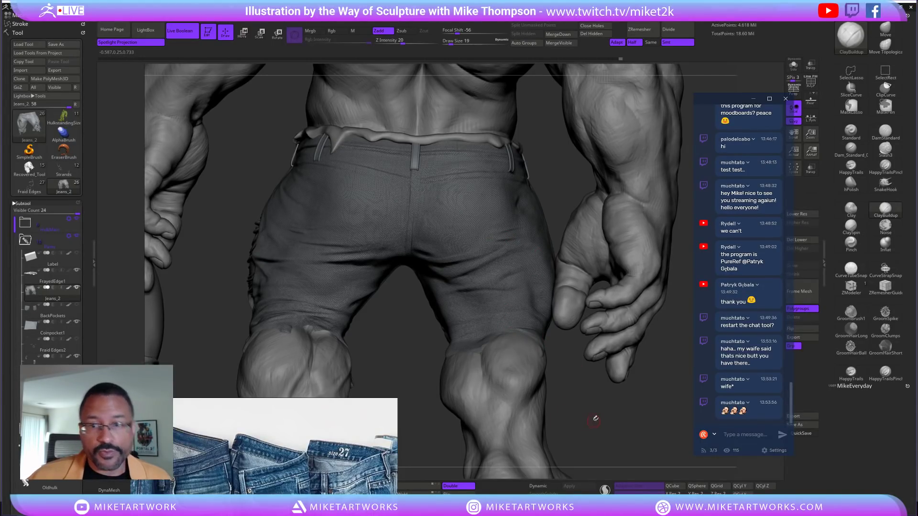
{"action": "key", "text": "f"}
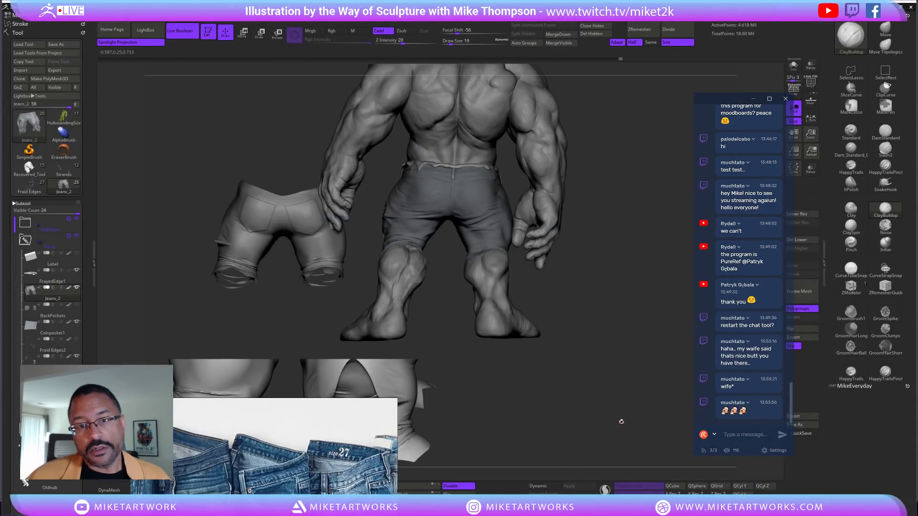
Turn off the jeans' surface noise so the underlying folds show without the denim weave
{"action": "left_click_drag", "start_coordinate": [567, 431], "coordinate": [618, 436]}
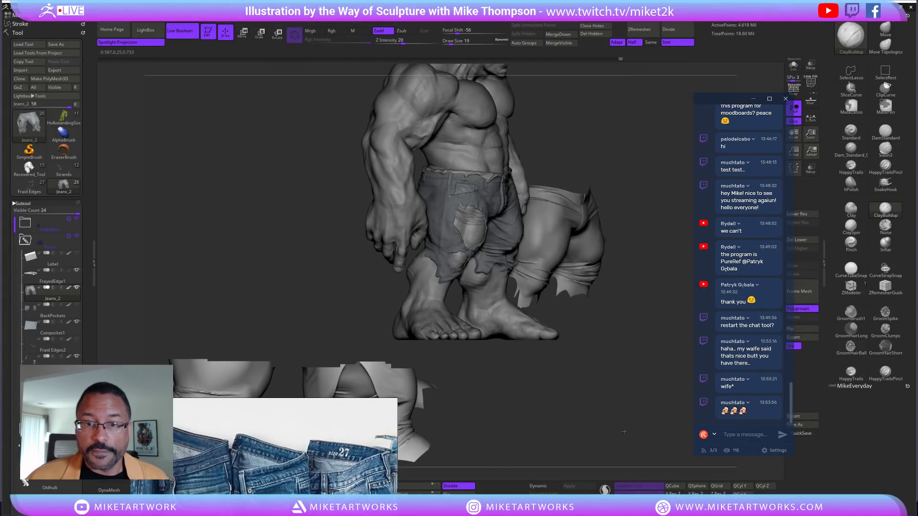
{"action": "key", "text": "f"}
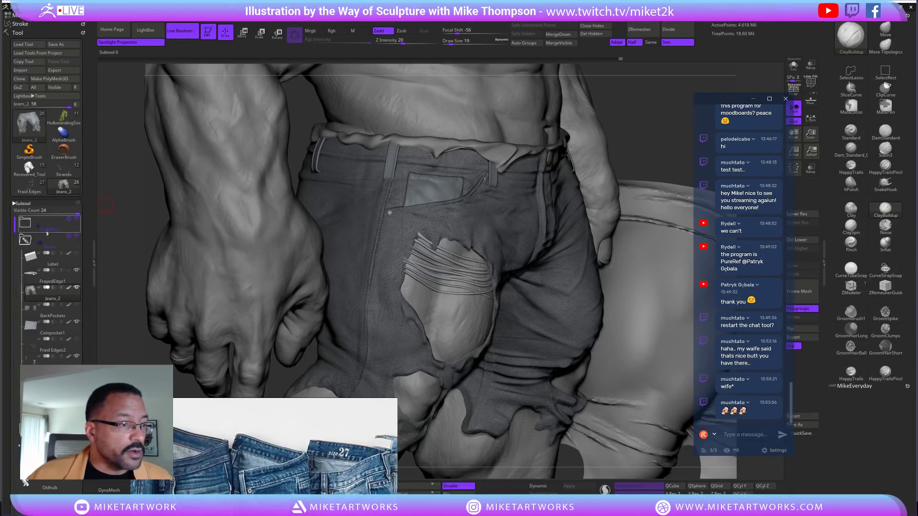
{"action": "left_click", "coordinate": [23, 203]}
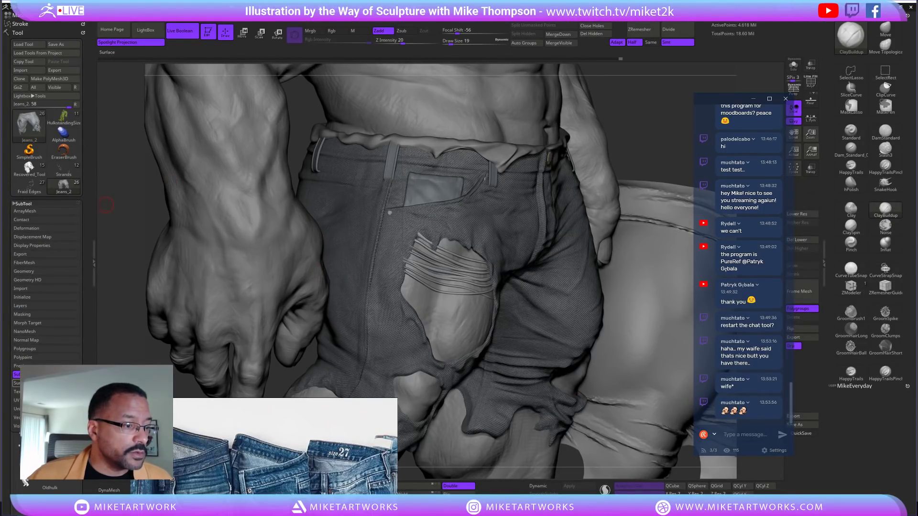
{"action": "left_click", "coordinate": [18, 384]}
{"action": "left_click", "coordinate": [21, 211]}
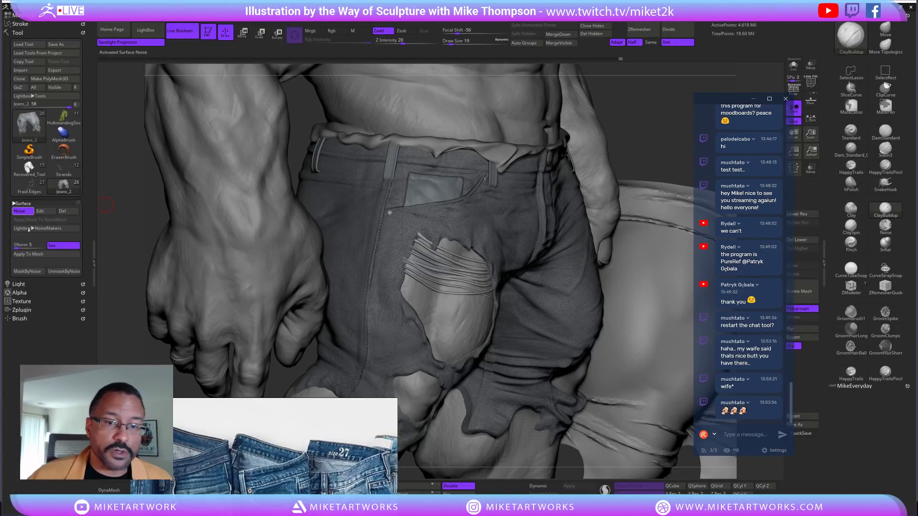
{"action": "left_click", "coordinate": [20, 211]}
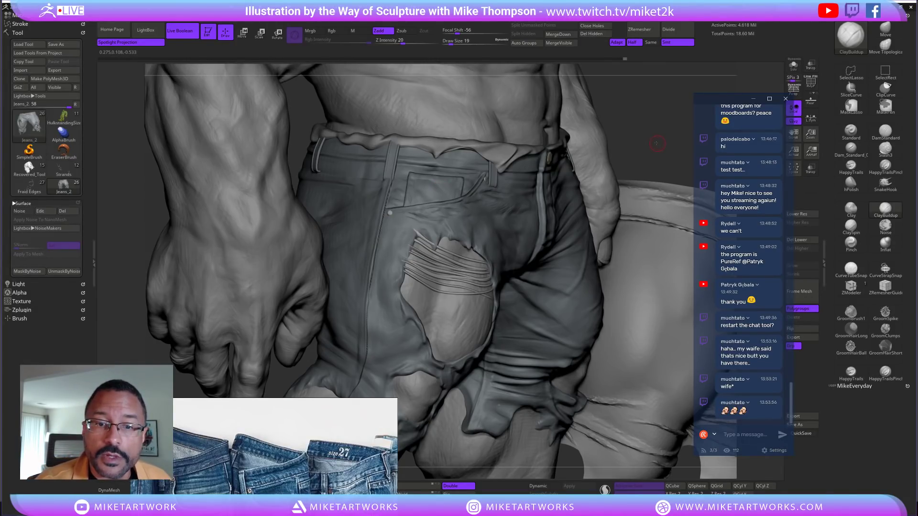
Solo the jeans and isolate the section with the waistband, front pocket and side seam around the thigh hole
{"action": "mouse_move", "coordinate": [556, 182]}
{"action": "right_mouse_down"}
{"action": "mouse_move", "coordinate": [547, 178]}
{"action": "mouse_move", "coordinate": [650, 232]}
{"action": "mouse_move", "coordinate": [615, 168]}
{"action": "mouse_move", "coordinate": [657, 175]}
{"action": "mouse_move", "coordinate": [624, 172]}
{"action": "mouse_move", "coordinate": [588, 249]}
{"action": "right_mouse_up"}
{"action": "left_click", "coordinate": [793, 66]}
{"action": "mouse_move", "coordinate": [581, 370]}
{"action": "left_mouse_down", "text": "ctrl+shift"}
{"action": "mouse_move", "coordinate": [581, 283]}
{"action": "mouse_move", "coordinate": [473, 275]}
{"action": "mouse_move", "coordinate": [603, 360]}
{"action": "mouse_move", "coordinate": [613, 357]}
{"action": "mouse_move", "coordinate": [605, 369]}
{"action": "left_mouse_up", "text": "ctrl+shift"}
{"action": "mouse_move", "coordinate": [607, 374]}
{"action": "right_mouse_down"}
{"action": "mouse_move", "coordinate": [660, 374]}
{"action": "mouse_move", "coordinate": [592, 374]}
{"action": "mouse_move", "coordinate": [622, 363]}
{"action": "mouse_move", "coordinate": [628, 414]}
{"action": "mouse_move", "coordinate": [636, 392]}
{"action": "right_mouse_up"}
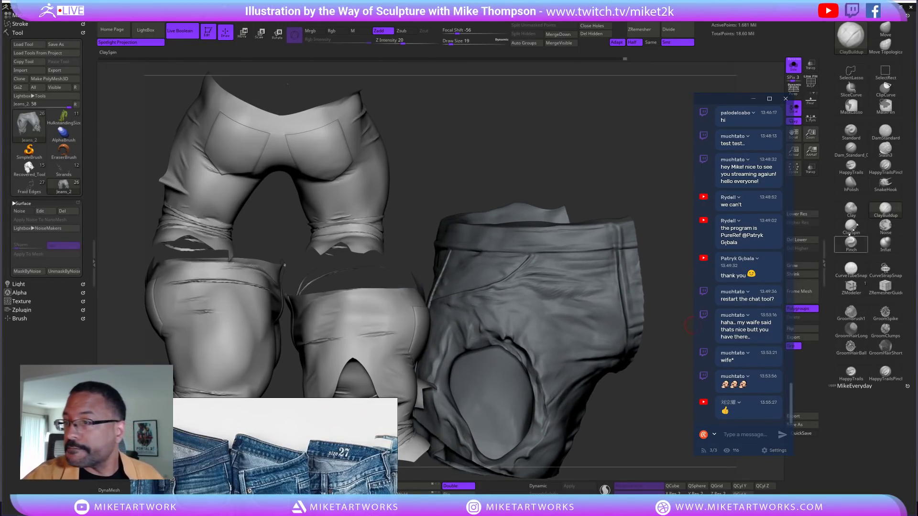
Drop the jeans to a lower subdivision level and build up broad folds between front pocket and side seam with ClayBuildup at draw size 40
{"action": "key", "text": "b"}
{"action": "key", "text": "s"}
{"action": "left_click_drag", "start_coordinate": [622, 196], "coordinate": [626, 196]}
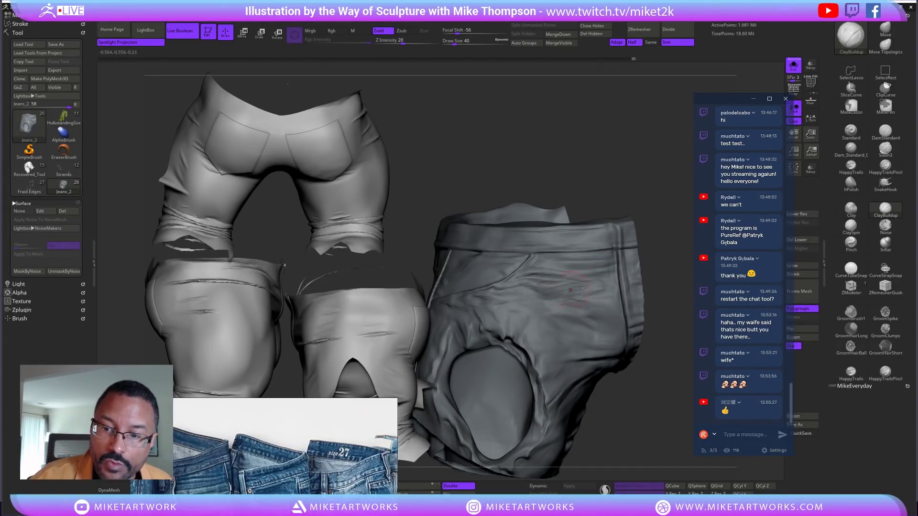
{"action": "key", "text": "shift"}
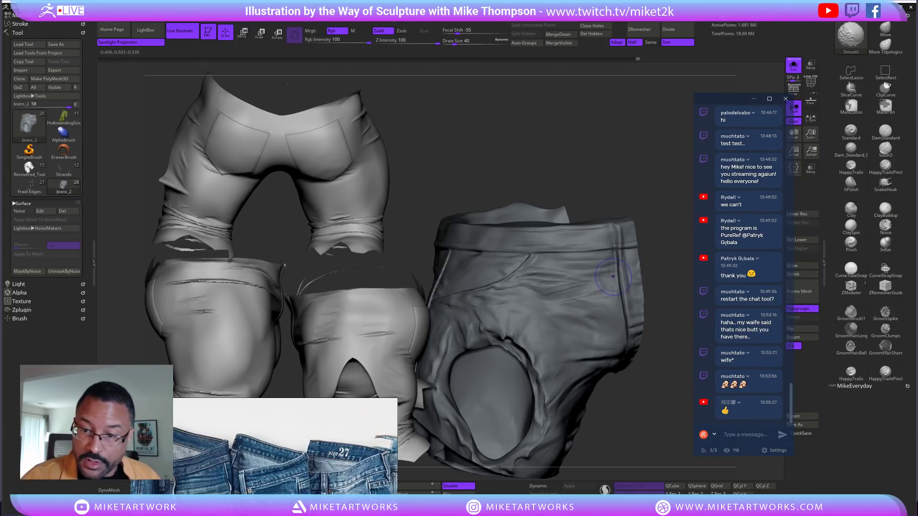
{"action": "key", "text": "shift+d"}
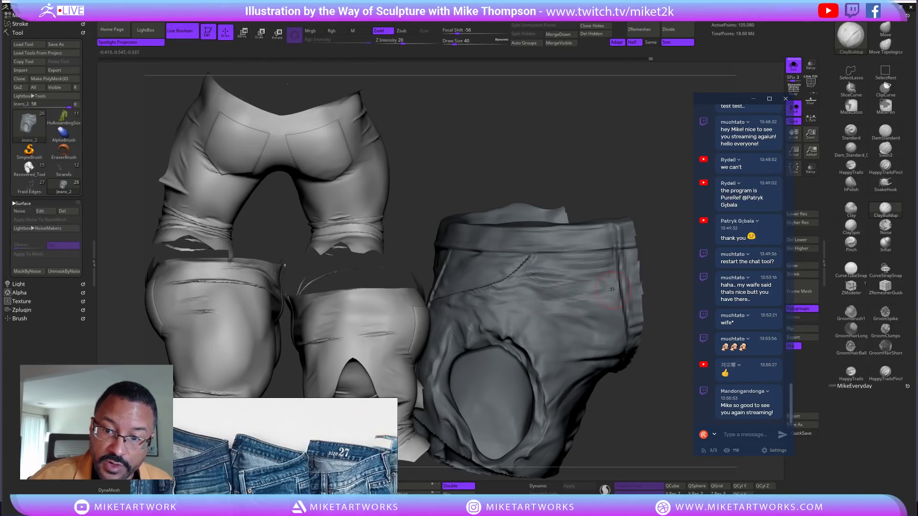
{"action": "left_click_drag", "start_coordinate": [652, 196], "coordinate": [539, 317]}
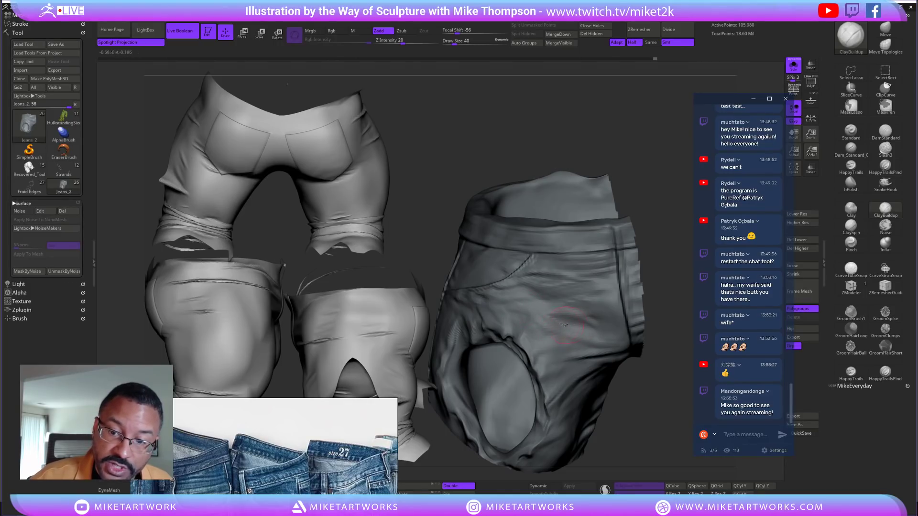
{"action": "right_click_drag", "start_coordinate": [543, 318], "coordinate": [545, 299]}
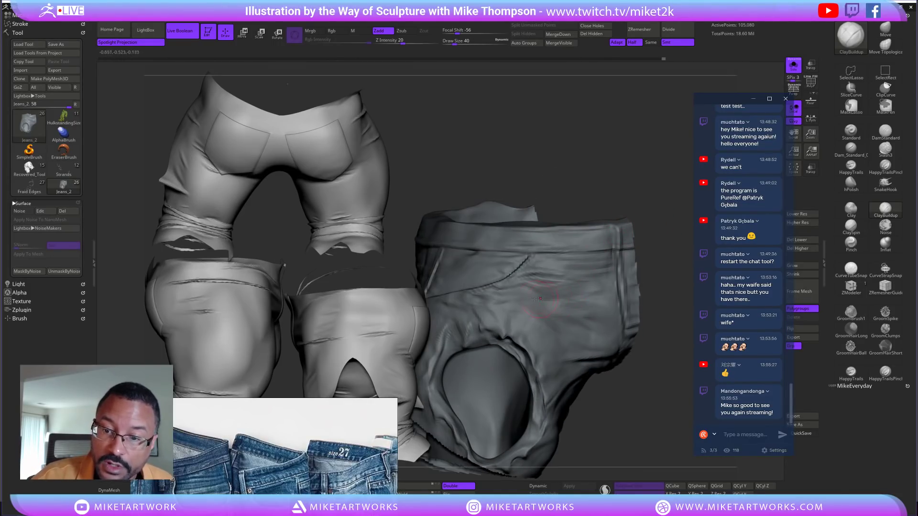
{"action": "left_click_drag", "start_coordinate": [650, 224], "coordinate": [658, 282]}
{"action": "mouse_move", "coordinate": [642, 242]}
{"action": "left_mouse_down"}
{"action": "mouse_move", "coordinate": [644, 321]}
{"action": "mouse_move", "coordinate": [672, 322]}
{"action": "mouse_move", "coordinate": [595, 333]}
{"action": "left_mouse_up"}
Raise the jeans one subdivision level and sculpt tension folds running from the front pocket opening toward the side seam
{"action": "key", "text": "s"}
{"action": "key", "text": "ctrl+d"}
{"action": "key", "text": "d"}
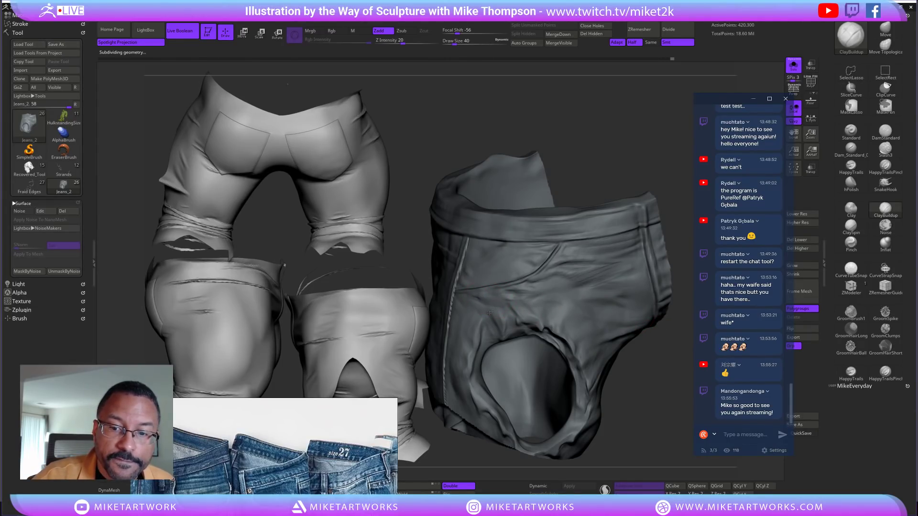
{"action": "left_click_drag", "start_coordinate": [651, 317], "coordinate": [518, 291]}
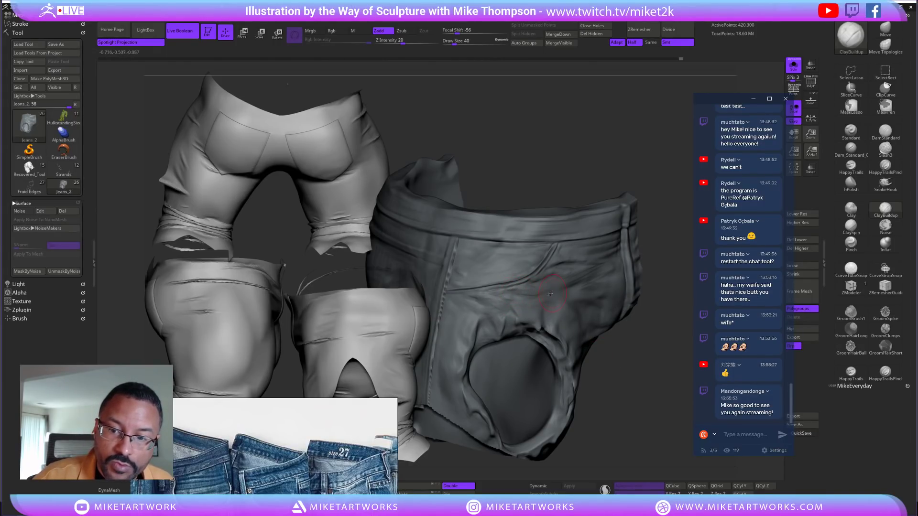
{"action": "left_click_drag", "start_coordinate": [663, 176], "coordinate": [570, 286]}
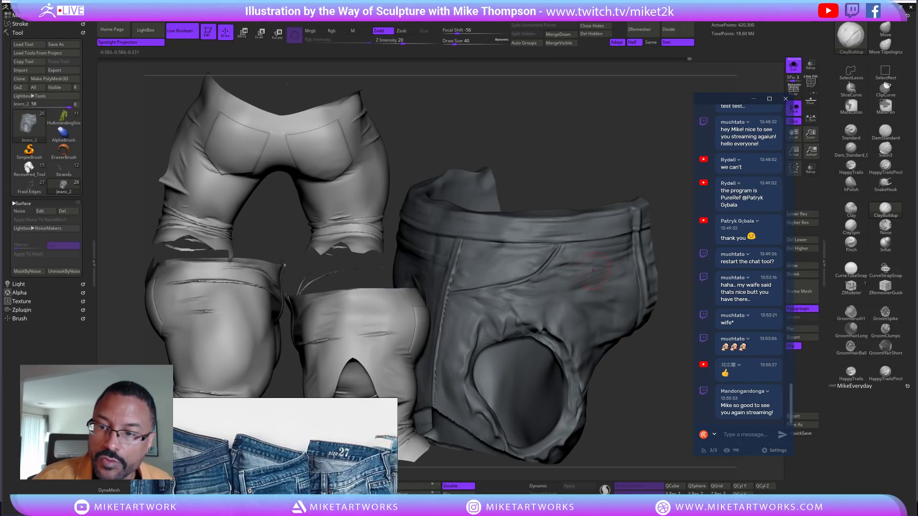
{"action": "left_click_drag", "start_coordinate": [569, 262], "coordinate": [643, 259]}
{"action": "left_click_drag", "start_coordinate": [653, 178], "coordinate": [664, 174]}
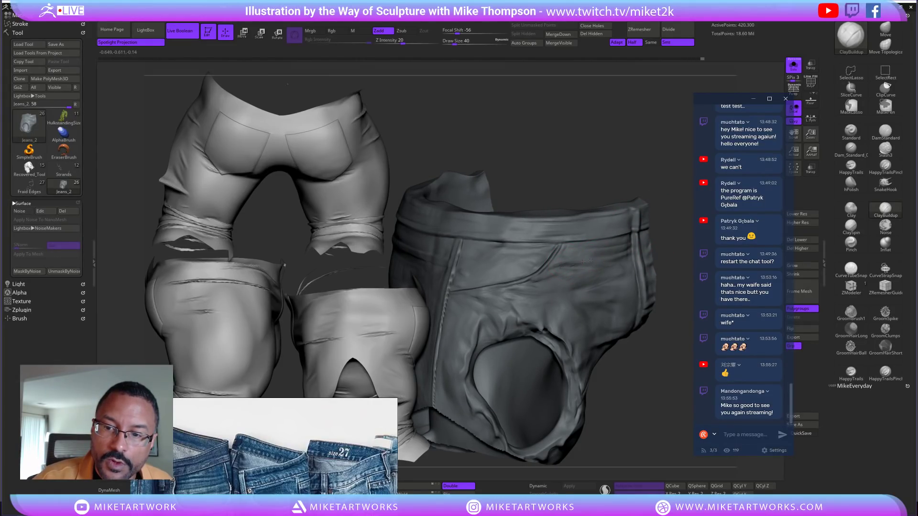
{"action": "left_click_drag", "start_coordinate": [578, 264], "coordinate": [562, 270]}
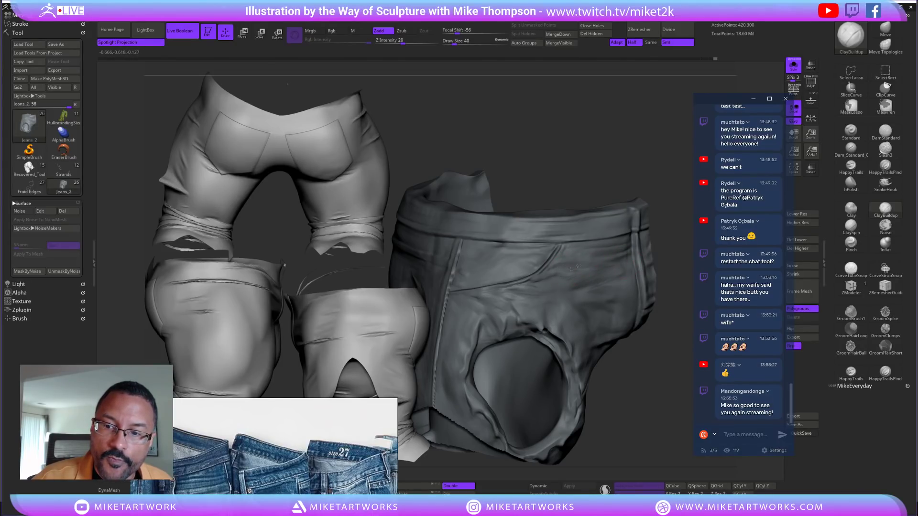
Add ClayBuildup creases beneath the waistband, around the top of the side seam and the front pocket corner
{"action": "left_click_drag", "start_coordinate": [662, 197], "coordinate": [660, 354]}
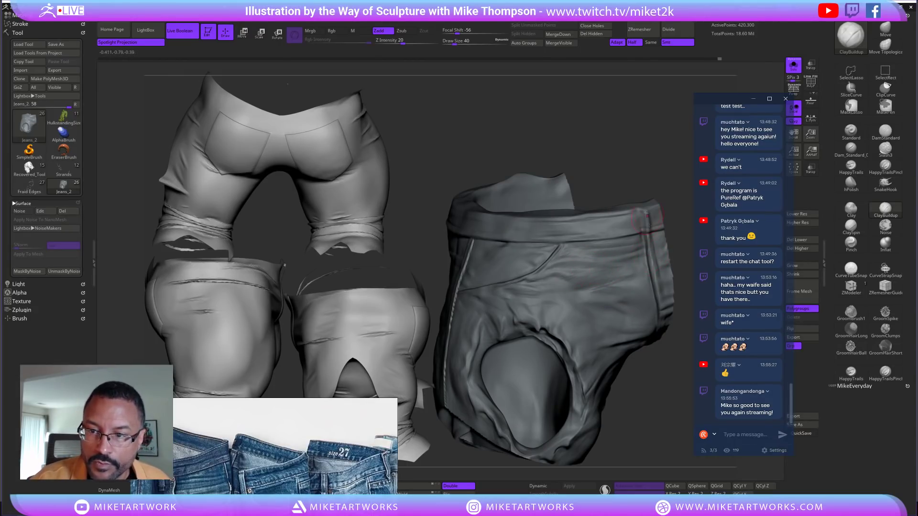
{"action": "left_click_drag", "start_coordinate": [649, 224], "coordinate": [645, 168]}
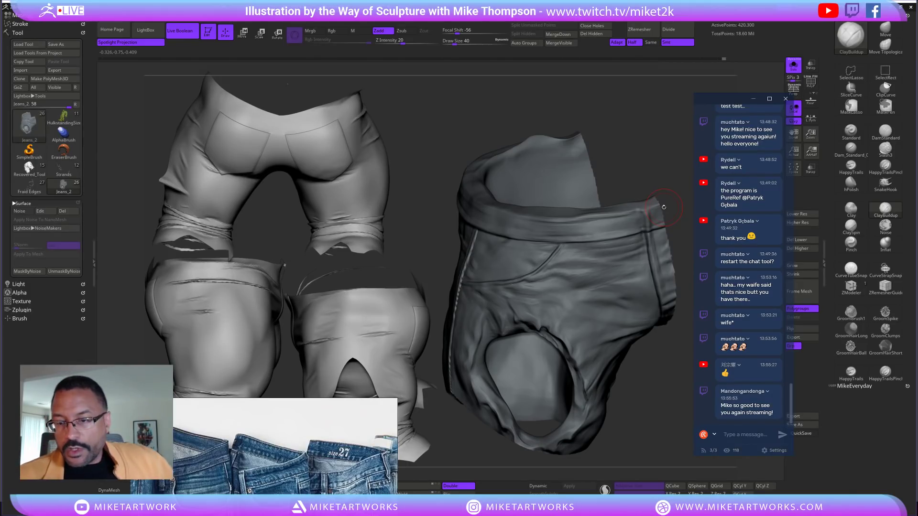
{"action": "left_click_drag", "start_coordinate": [646, 380], "coordinate": [642, 346]}
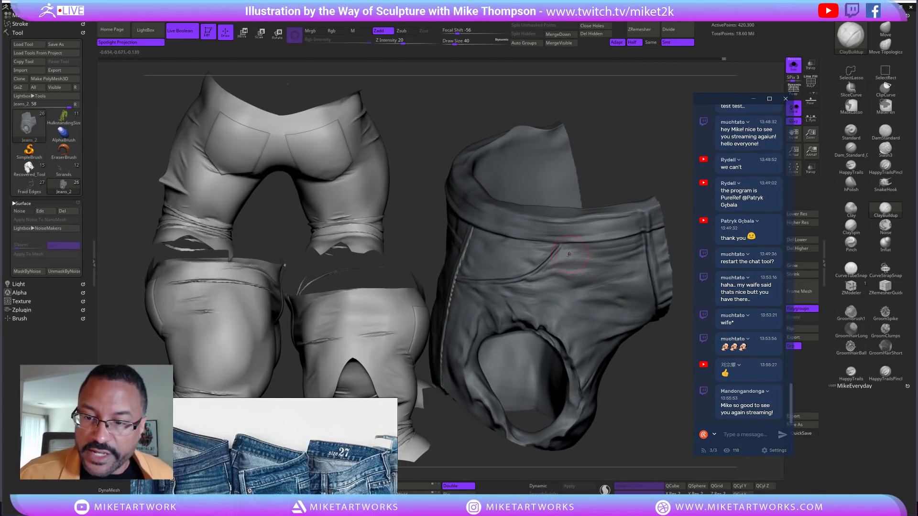
{"action": "left_click_drag", "start_coordinate": [574, 258], "coordinate": [586, 255]}
{"action": "left_click_drag", "start_coordinate": [628, 196], "coordinate": [643, 186]}
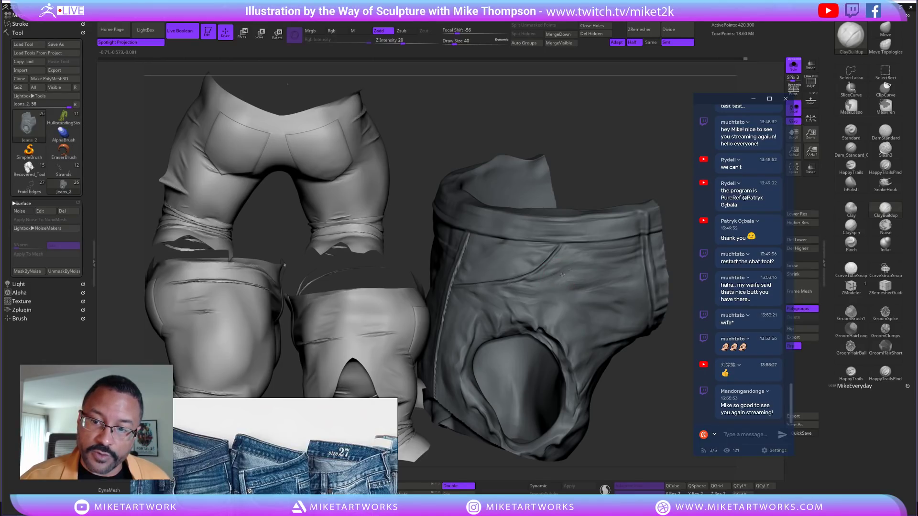
{"action": "left_click_drag", "start_coordinate": [640, 406], "coordinate": [645, 409]}
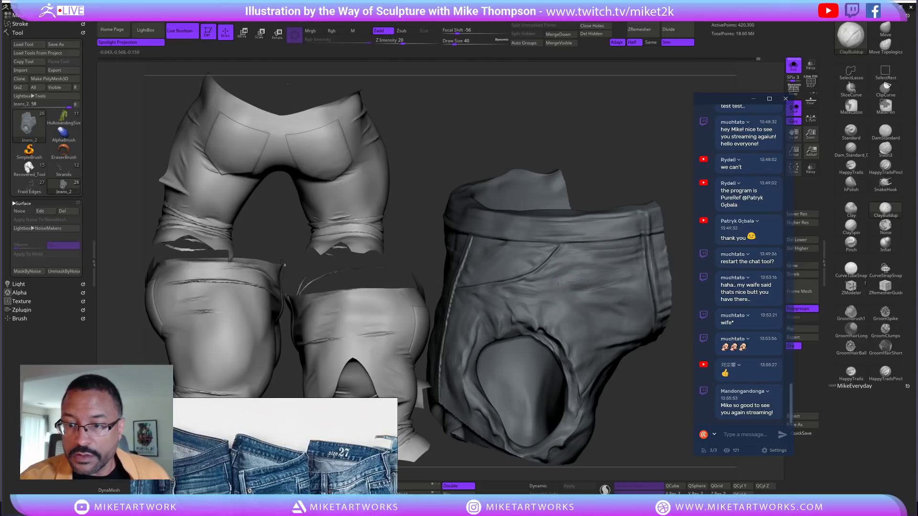
{"action": "mouse_move", "coordinate": [639, 421]}
{"action": "left_mouse_down"}
{"action": "mouse_move", "coordinate": [649, 406]}
{"action": "mouse_move", "coordinate": [635, 267]}
{"action": "mouse_move", "coordinate": [689, 234]}
{"action": "mouse_move", "coordinate": [690, 242]}
{"action": "left_mouse_up"}
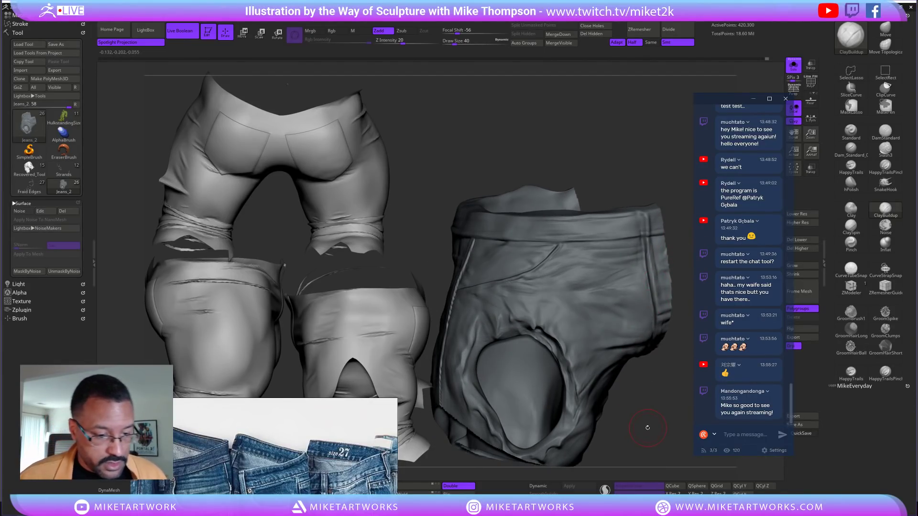
Examine the denim reference photos for the folds and stitching around the waistband, belt loops and front pocket
{"action": "middle_click_drag", "start_coordinate": [331, 483], "coordinate": [369, 406]}
{"action": "right_click_drag", "start_coordinate": [369, 406], "coordinate": [384, 211]}
{"action": "scroll", "coordinate": [338, 369], "scroll_direction": "down", "scroll_amount": 5}
{"action": "scroll", "coordinate": [266, 363], "scroll_direction": "up", "scroll_amount": 6}
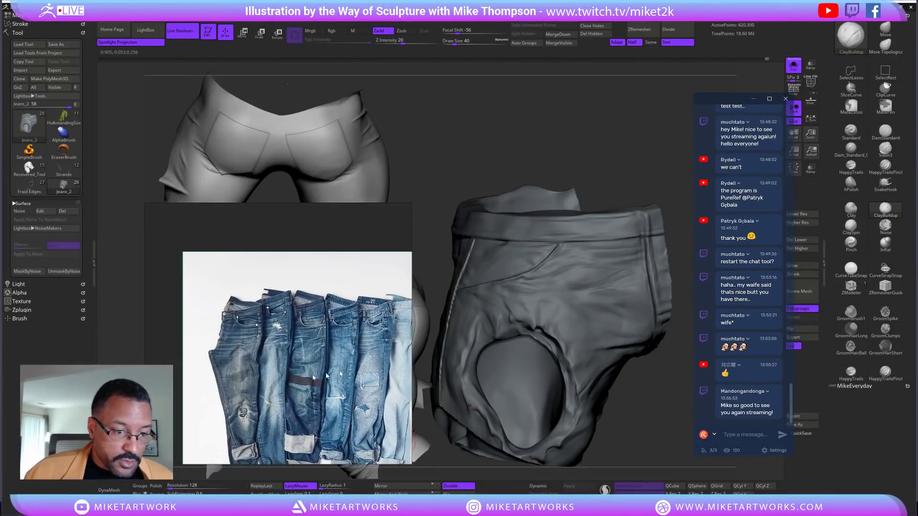
{"action": "middle_click_drag", "start_coordinate": [301, 360], "coordinate": [289, 361]}
{"action": "scroll", "coordinate": [289, 361], "scroll_direction": "down", "scroll_amount": 3}
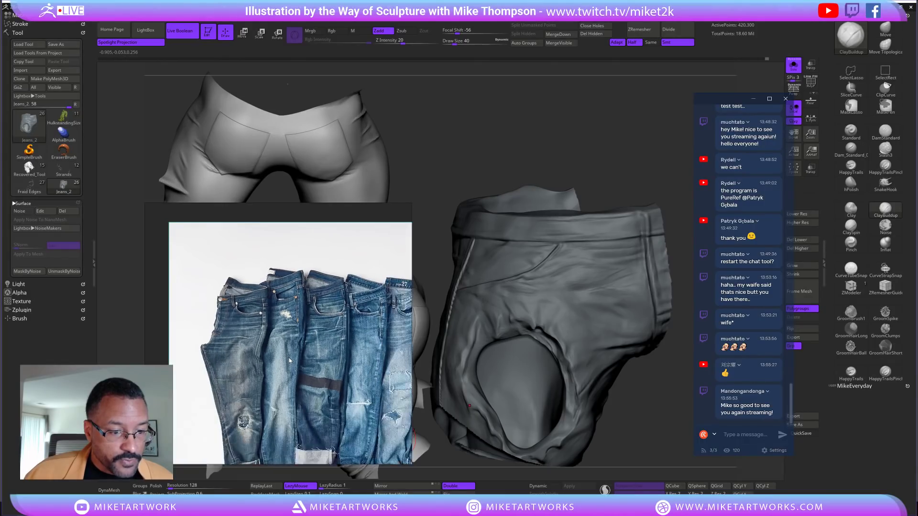
{"action": "scroll", "coordinate": [289, 361], "scroll_direction": "up", "scroll_amount": 5}
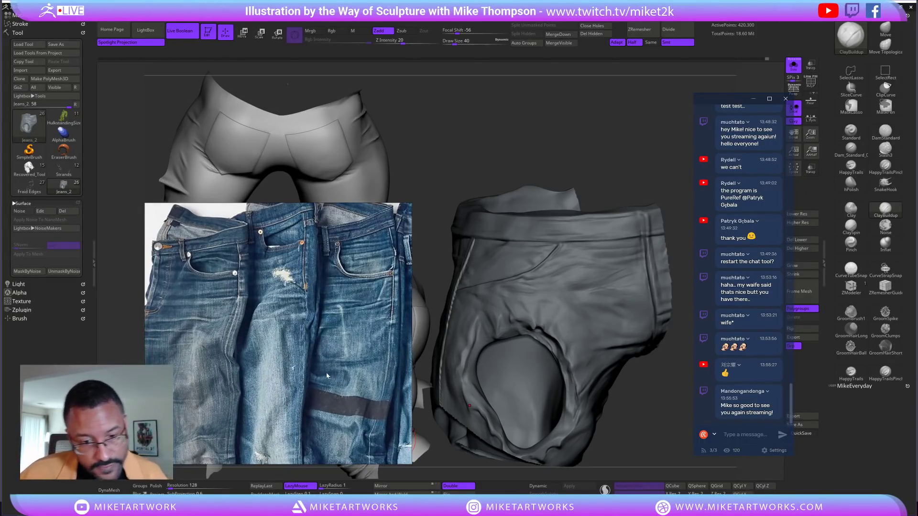
{"action": "scroll", "coordinate": [248, 366], "scroll_direction": "down", "scroll_amount": 5}
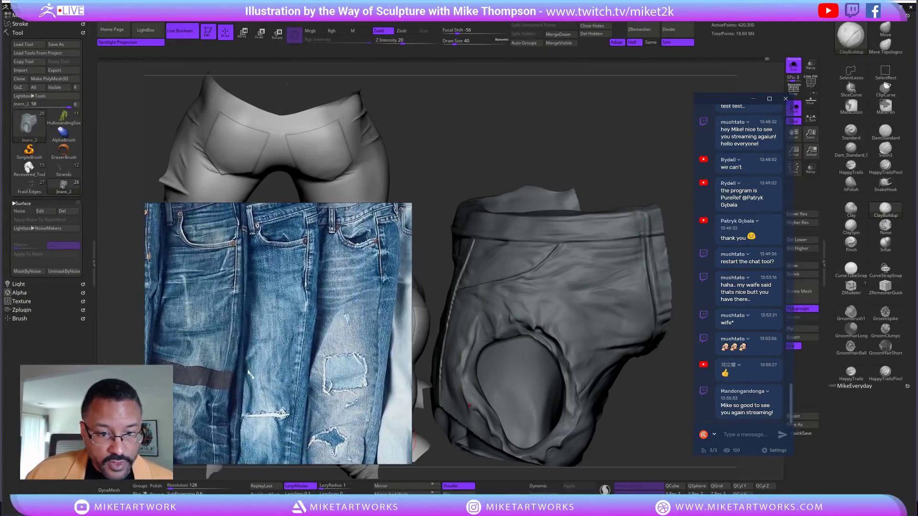
{"action": "scroll", "coordinate": [323, 253], "scroll_direction": "up", "scroll_amount": 2}
{"action": "middle_click_drag", "start_coordinate": [252, 357], "coordinate": [223, 290]}
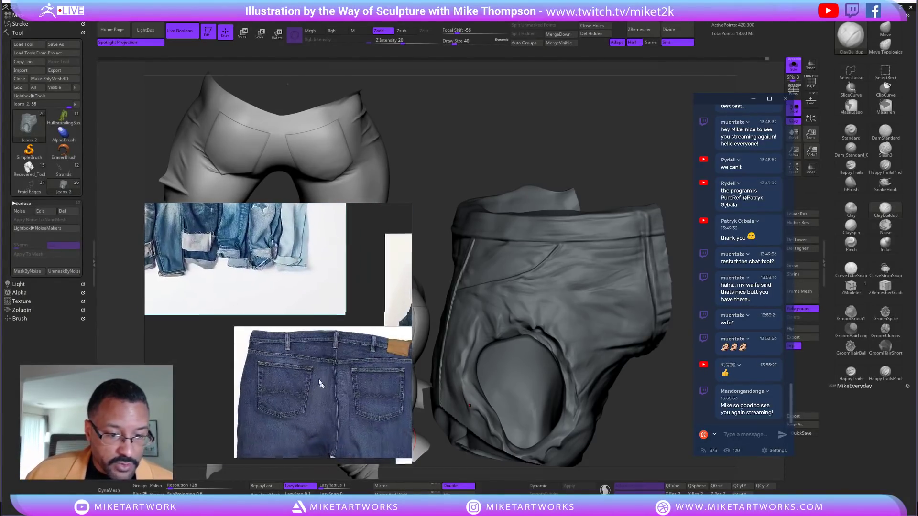
{"action": "middle_click_drag", "start_coordinate": [321, 383], "coordinate": [252, 282]}
{"action": "middle_click_drag", "start_coordinate": [338, 363], "coordinate": [363, 260]}
{"action": "middle_click_drag", "start_coordinate": [274, 349], "coordinate": [352, 246]}
{"action": "middle_click_drag", "start_coordinate": [274, 329], "coordinate": [328, 334]}
Sculpt soft creases into the waistband beside the side seam with ClayBuildup at draw size 40
{"action": "left_click_drag", "start_coordinate": [651, 397], "coordinate": [617, 292]}
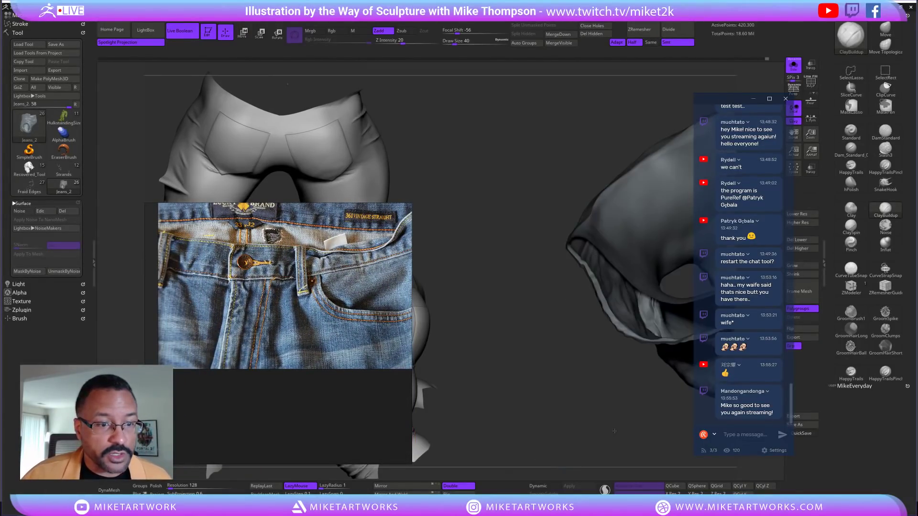
{"action": "left_click_drag", "start_coordinate": [642, 415], "coordinate": [611, 236]}
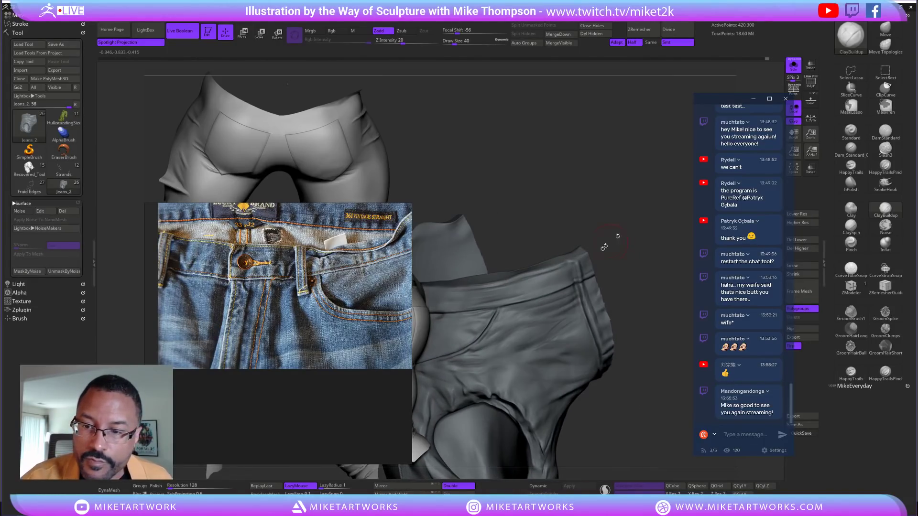
{"action": "left_click_drag", "start_coordinate": [569, 276], "coordinate": [586, 278]}
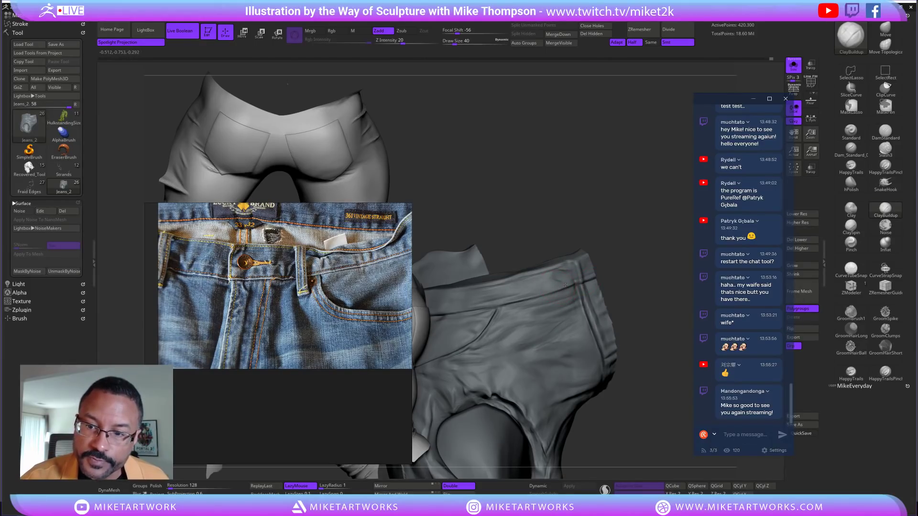
{"action": "left_click_drag", "start_coordinate": [640, 257], "coordinate": [622, 260]}
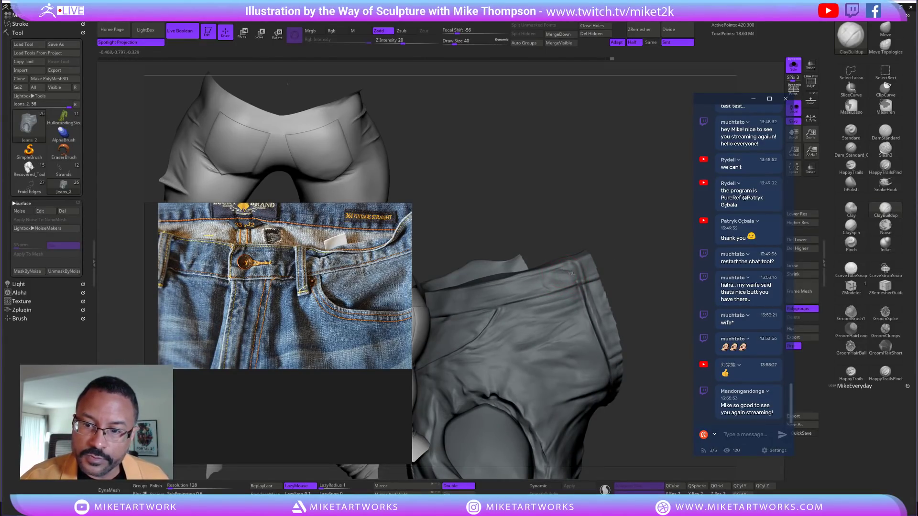
Reduce the draw size to 18, raise the subdivision level and sculpt finer puckers along the waistband seam above the front pocket
{"action": "key", "text": "s"}
{"action": "left_click_drag", "start_coordinate": [633, 254], "coordinate": [631, 254]}
{"action": "mouse_move", "coordinate": [635, 253]}
{"action": "left_mouse_down"}
{"action": "mouse_move", "coordinate": [621, 252]}
{"action": "mouse_move", "coordinate": [643, 246]}
{"action": "mouse_move", "coordinate": [546, 284]}
{"action": "left_mouse_up"}
{"action": "key", "text": "s"}
{"action": "key", "text": "ctrl+d"}
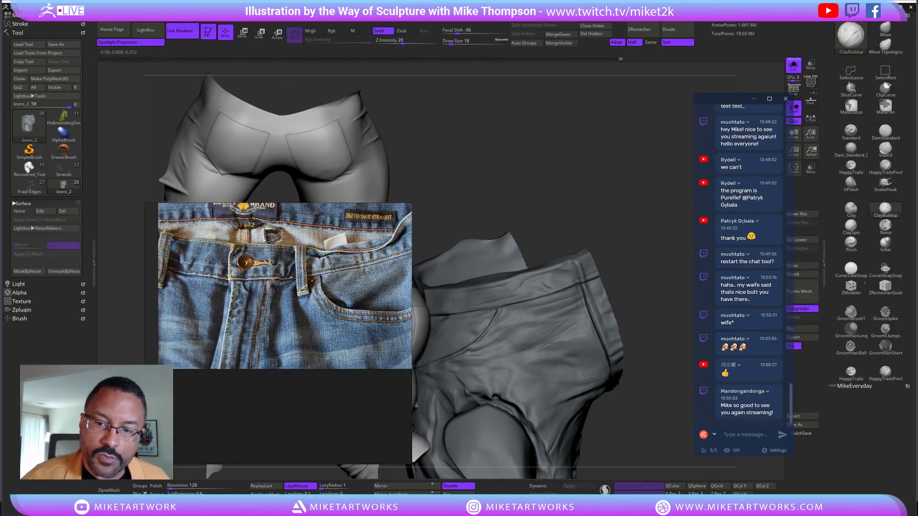
{"action": "left_click_drag", "start_coordinate": [650, 247], "coordinate": [542, 283]}
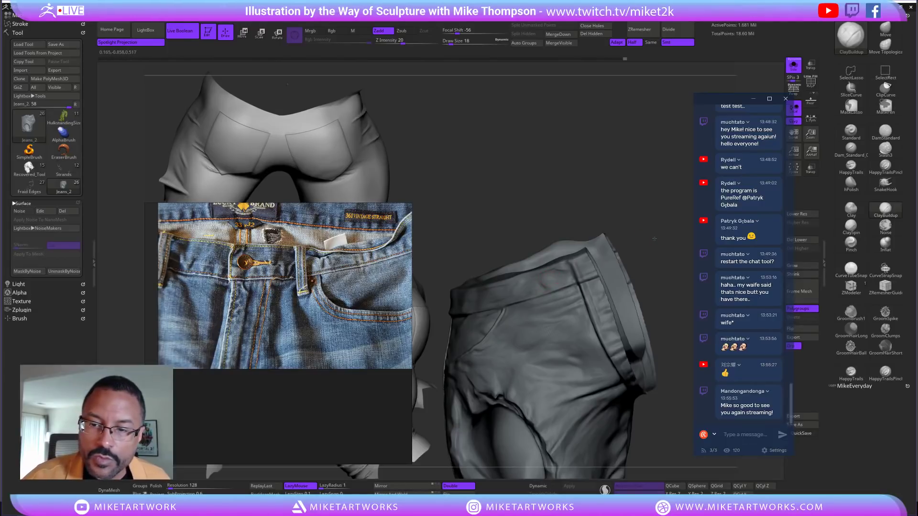
{"action": "left_click_drag", "start_coordinate": [652, 237], "coordinate": [683, 245]}
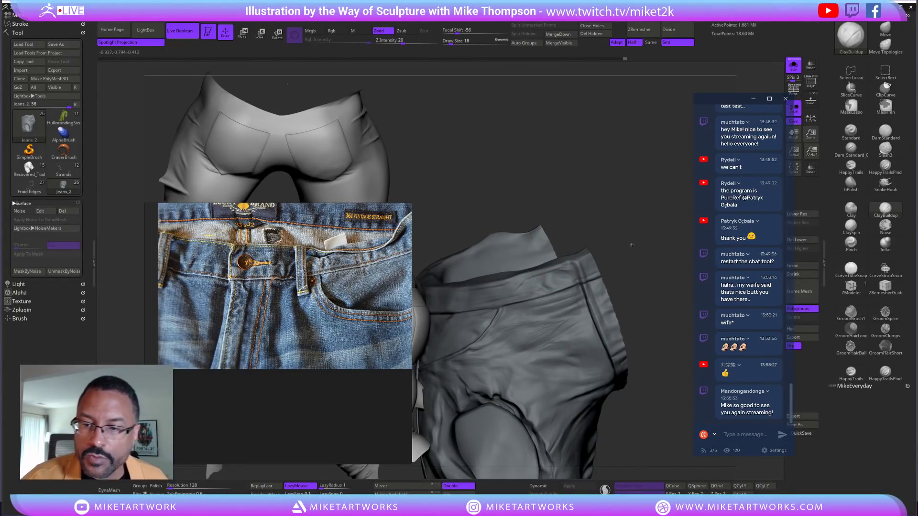
{"action": "right_click_drag", "start_coordinate": [551, 284], "coordinate": [538, 287]}
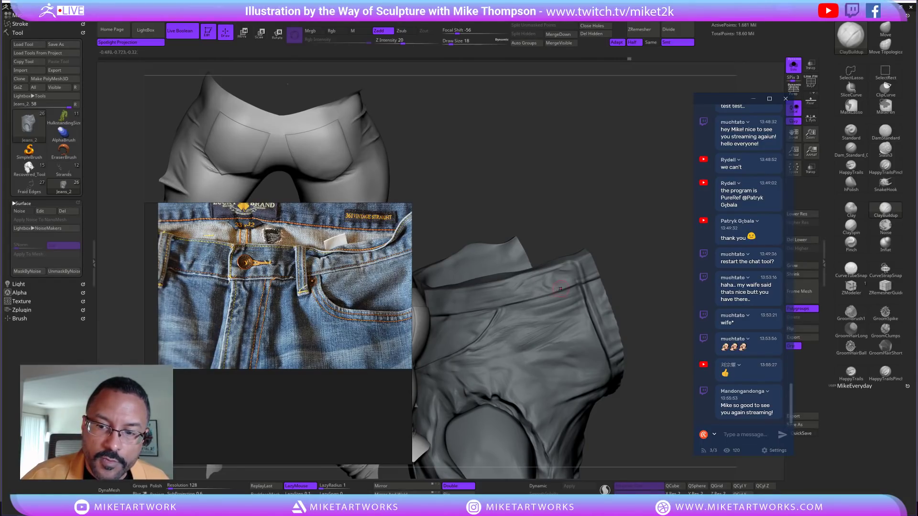
Sculpt small ClayBuildup puckers into the waistband and its seam above the front pocket at draw size 18
{"action": "left_click_drag", "start_coordinate": [635, 252], "coordinate": [540, 283]}
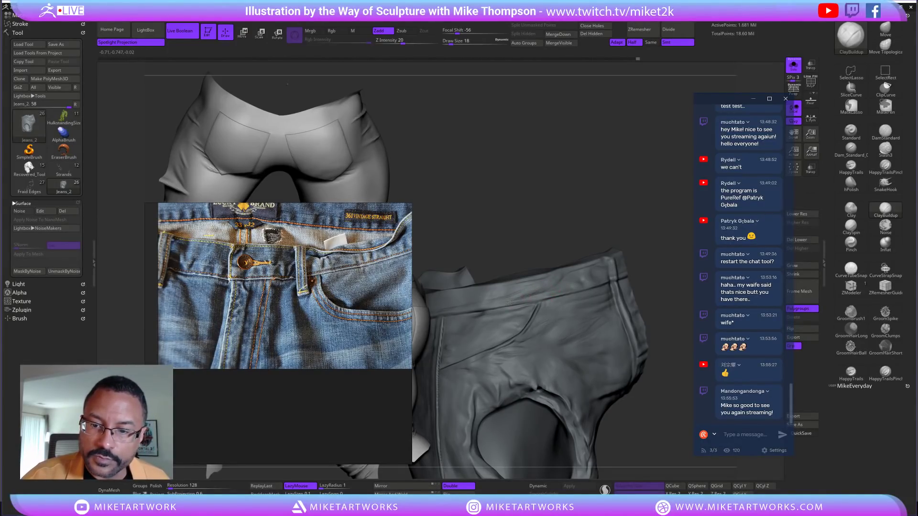
{"action": "left_click_drag", "start_coordinate": [632, 235], "coordinate": [508, 291]}
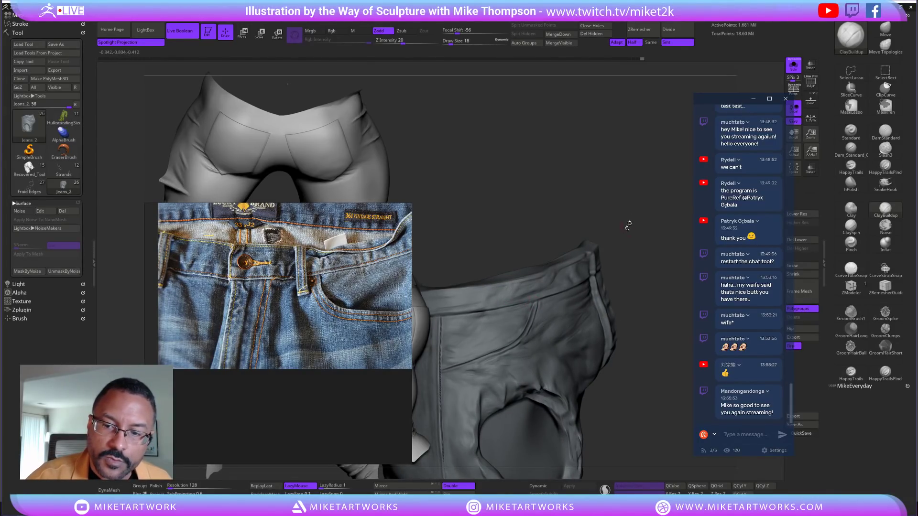
{"action": "left_click_drag", "start_coordinate": [628, 227], "coordinate": [628, 204]}
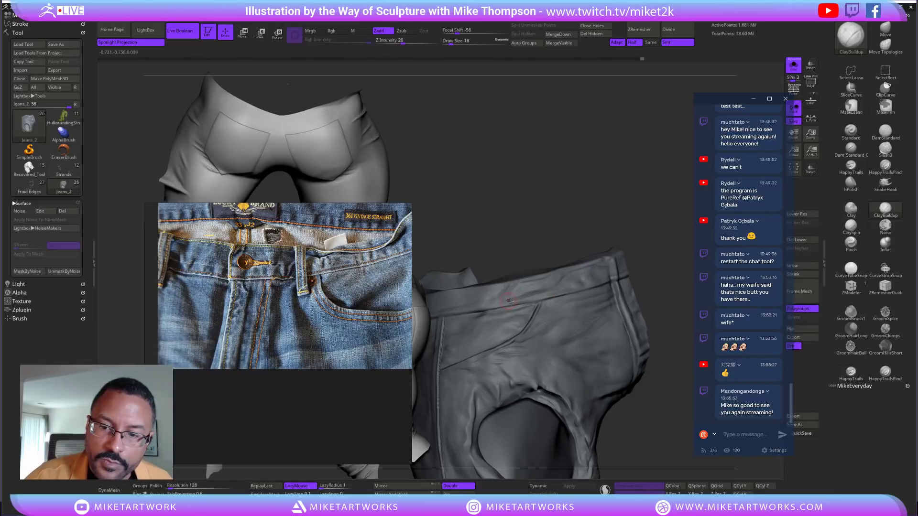
{"action": "left_click_drag", "start_coordinate": [644, 249], "coordinate": [641, 240]}
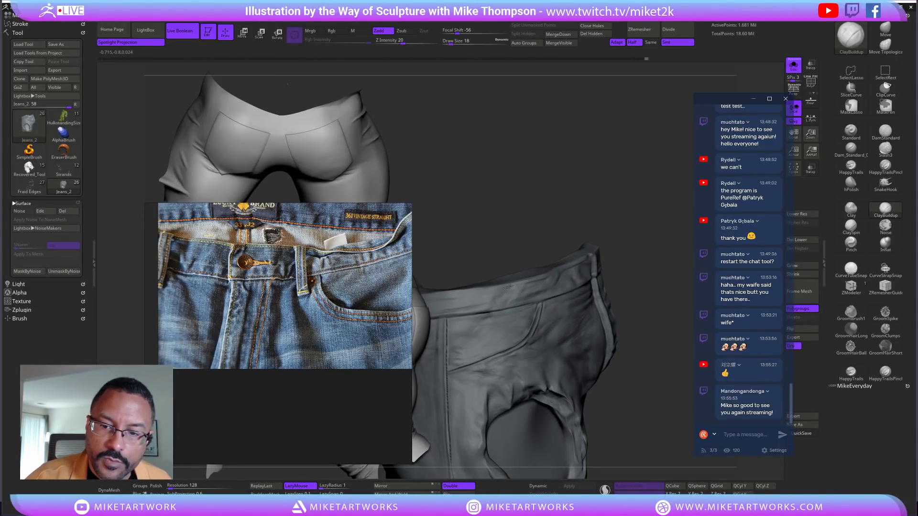
Continue the fine ClayBuildup wrinkles along the waistband, over the side seam and toward the hip
{"action": "right_click_drag", "start_coordinate": [511, 292], "coordinate": [553, 284]}
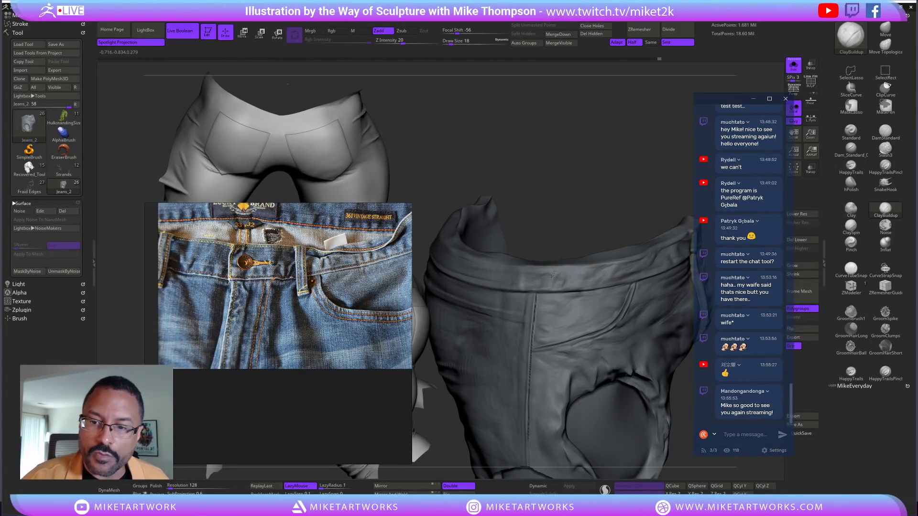
{"action": "left_click_drag", "start_coordinate": [613, 201], "coordinate": [552, 275]}
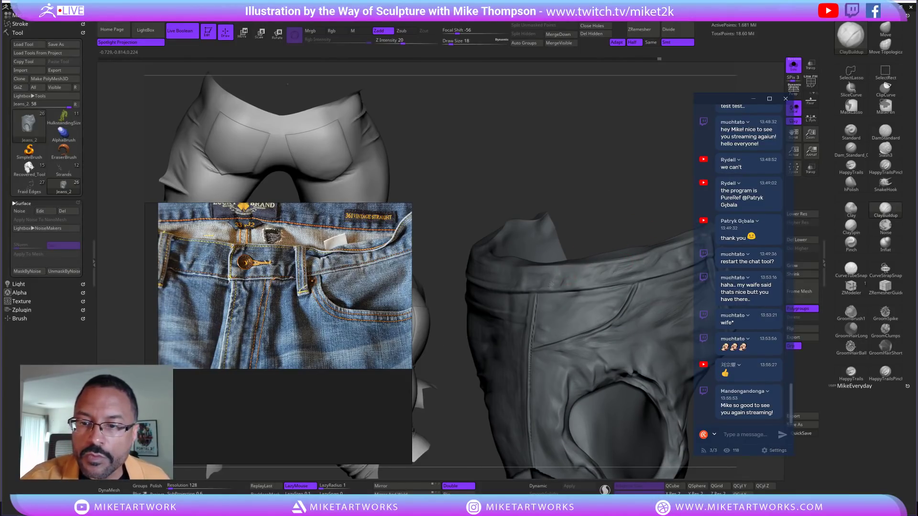
{"action": "left_click_drag", "start_coordinate": [606, 225], "coordinate": [570, 271]}
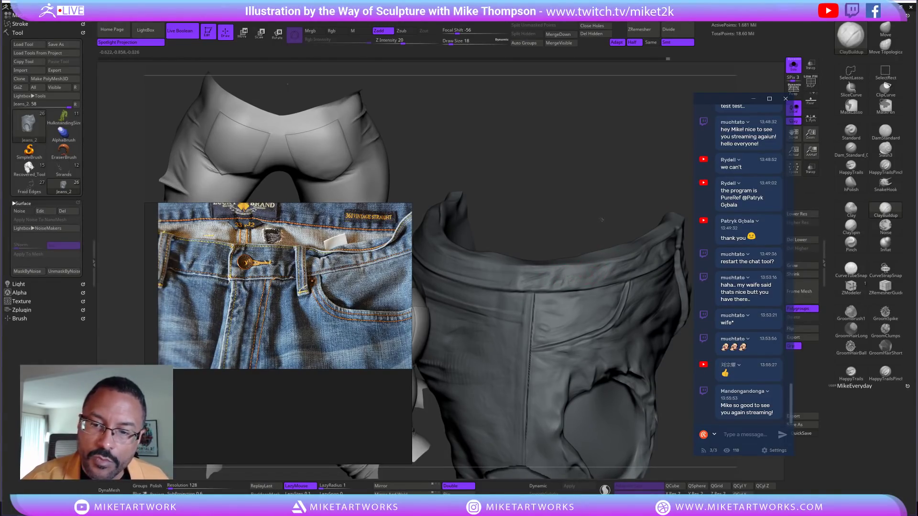
{"action": "left_click_drag", "start_coordinate": [605, 222], "coordinate": [520, 280]}
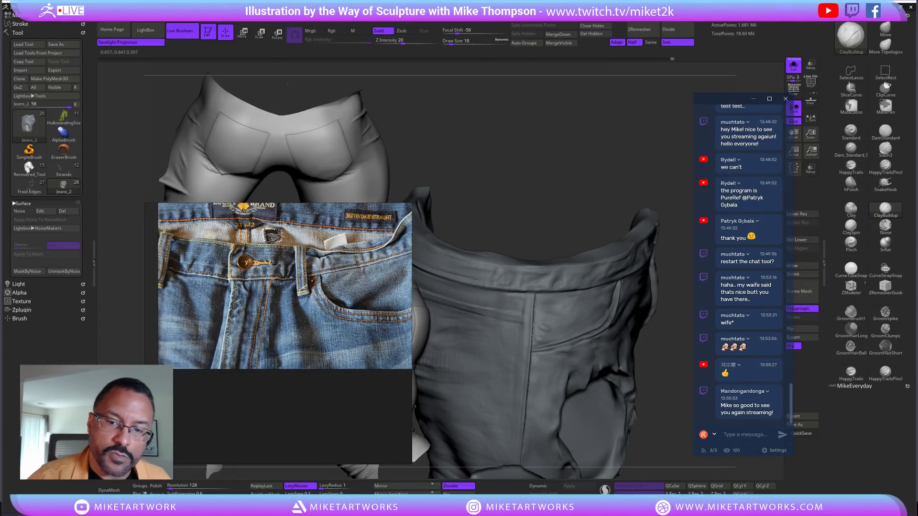
{"action": "left_click_drag", "start_coordinate": [570, 212], "coordinate": [653, 238]}
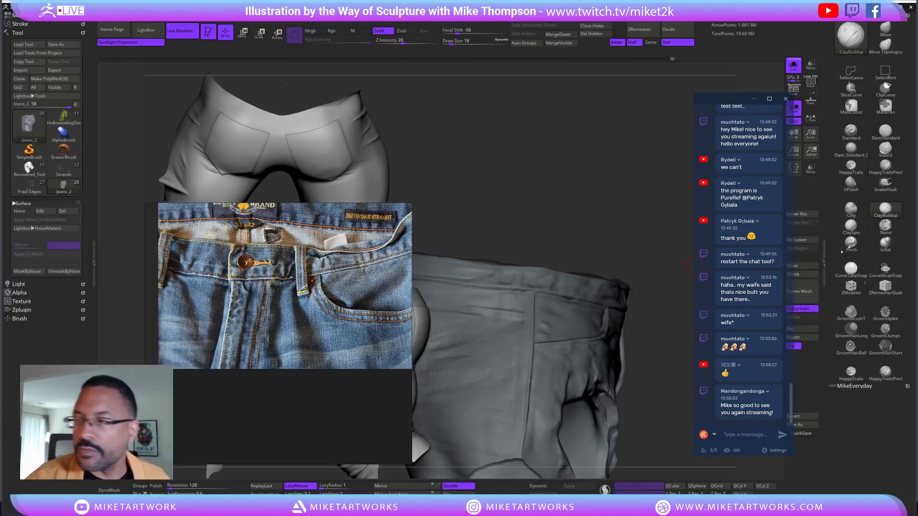
Carve sharper creases into the waistband seam behind the side seam with the DamStandard brush
{"action": "left_click", "coordinate": [886, 132]}
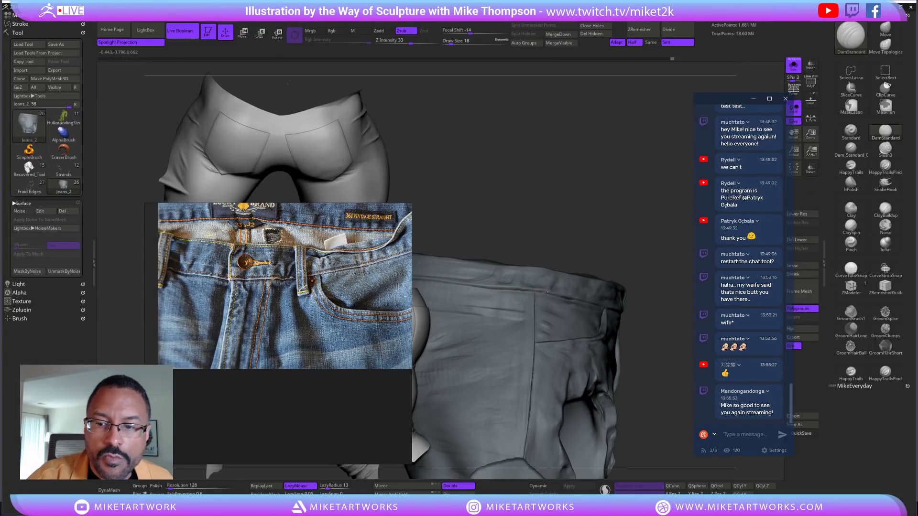
{"action": "left_click_drag", "start_coordinate": [597, 300], "coordinate": [500, 290]}
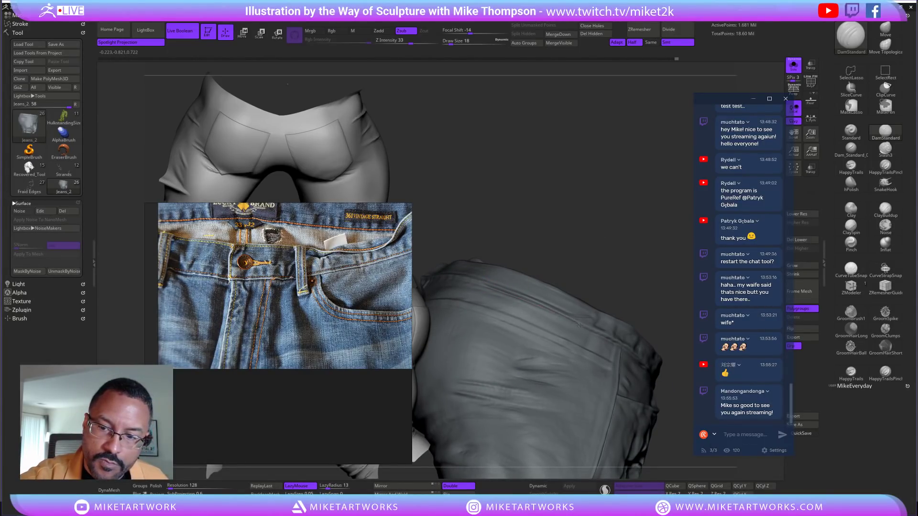
{"action": "left_click_drag", "start_coordinate": [580, 248], "coordinate": [533, 254]}
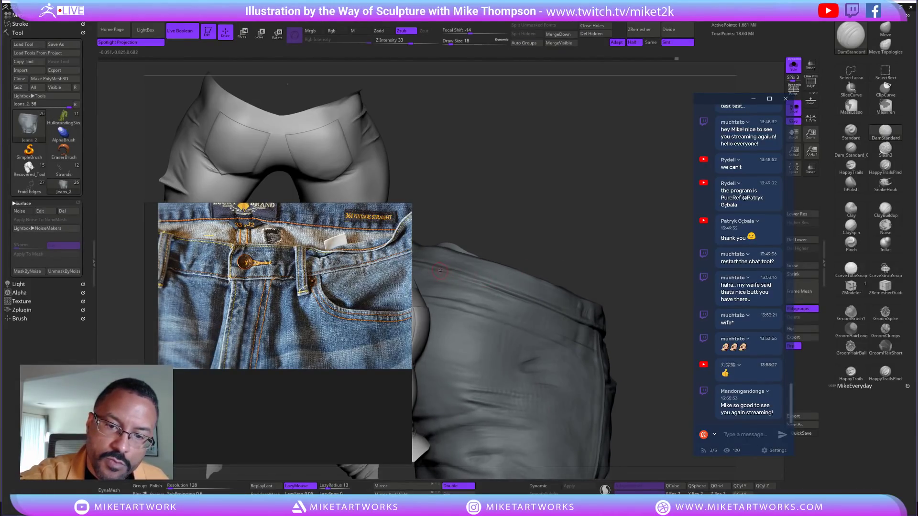
{"action": "left_click_drag", "start_coordinate": [589, 250], "coordinate": [550, 297]}
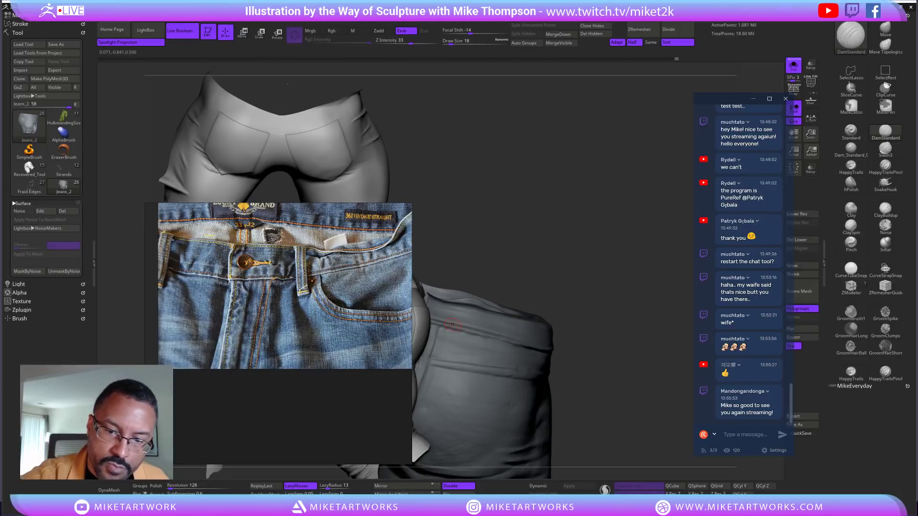
{"action": "left_click_drag", "start_coordinate": [607, 342], "coordinate": [641, 311]}
{"action": "mouse_move", "coordinate": [639, 268]}
{"action": "left_mouse_down"}
{"action": "mouse_move", "coordinate": [632, 240]}
{"action": "mouse_move", "coordinate": [611, 225]}
{"action": "mouse_move", "coordinate": [617, 253]}
{"action": "left_mouse_up"}
Build up soft folds on the waistband behind the side seam with ClayBuildup at draw size 25
{"action": "left_click", "coordinate": [885, 209]}
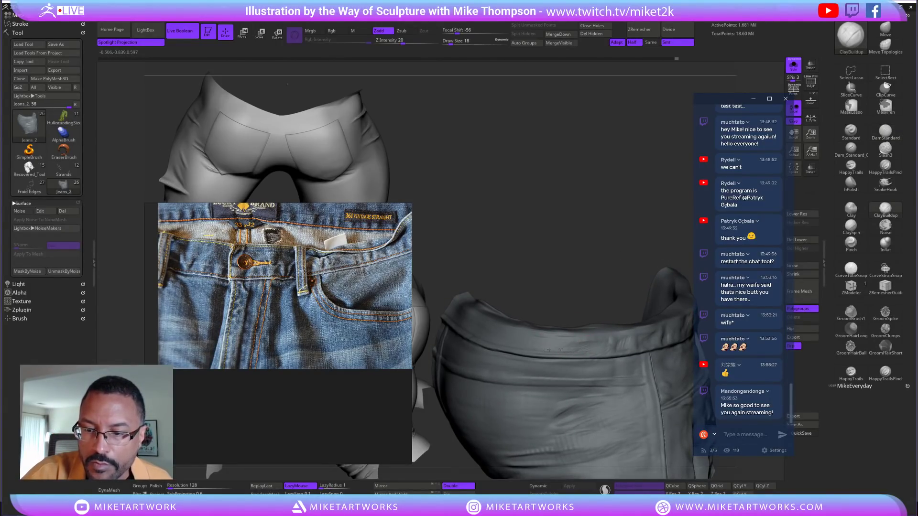
{"action": "left_click_drag", "start_coordinate": [614, 242], "coordinate": [583, 175], "text": "alt"}
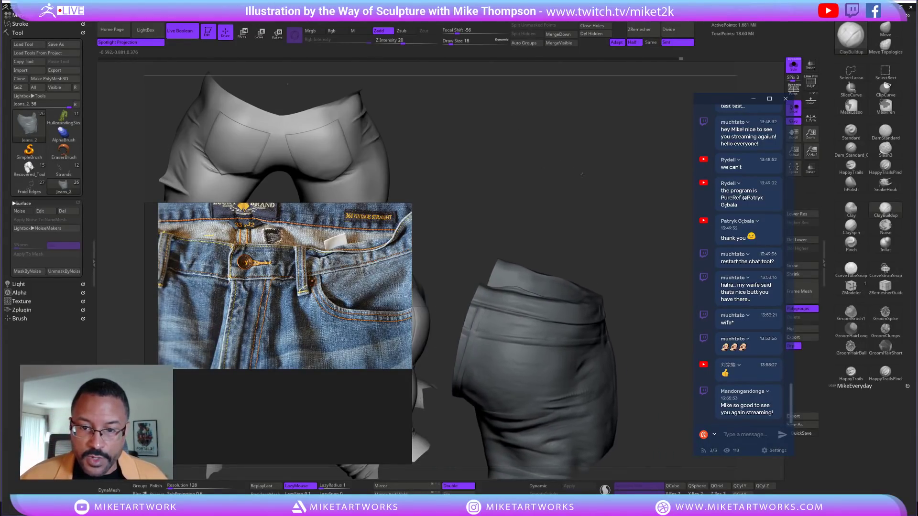
{"action": "left_click", "coordinate": [709, 435]}
{"action": "mouse_move", "coordinate": [637, 325]}
{"action": "left_mouse_down"}
{"action": "mouse_move", "coordinate": [666, 298]}
{"action": "mouse_move", "coordinate": [657, 289]}
{"action": "mouse_move", "coordinate": [593, 356]}
{"action": "mouse_move", "coordinate": [574, 361]}
{"action": "left_mouse_up"}
{"action": "key", "text": "s"}
{"action": "left_click", "coordinate": [648, 316]}
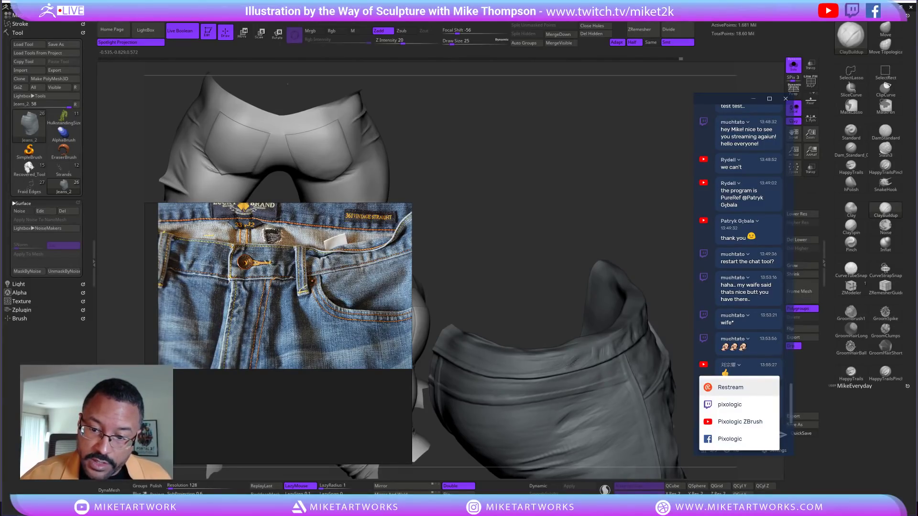
{"action": "left_click_drag", "start_coordinate": [574, 359], "coordinate": [621, 339]}
{"action": "left_click_drag", "start_coordinate": [576, 362], "coordinate": [585, 360]}
{"action": "right_click_drag", "start_coordinate": [582, 362], "coordinate": [583, 358]}
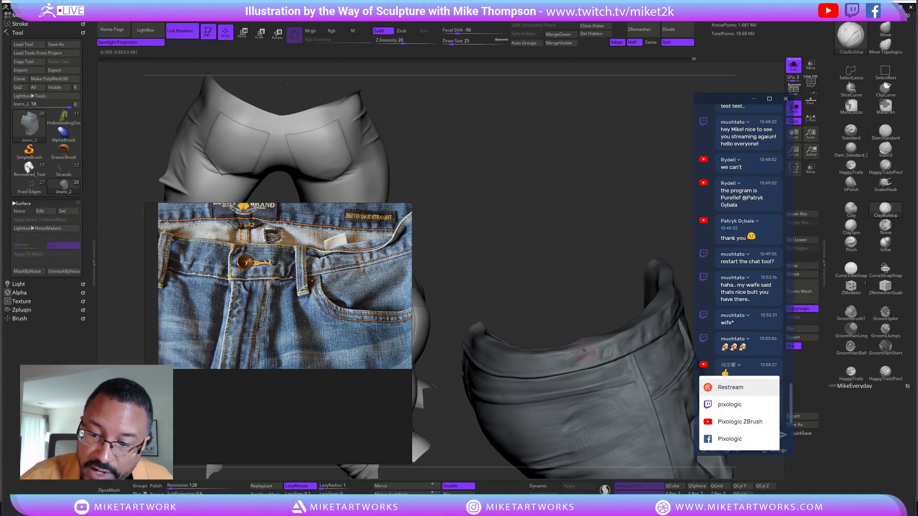
Add ClayBuildup bumps and dips along the waistband's upper edge near the side seam
{"action": "left_click_drag", "start_coordinate": [573, 352], "coordinate": [581, 350]}
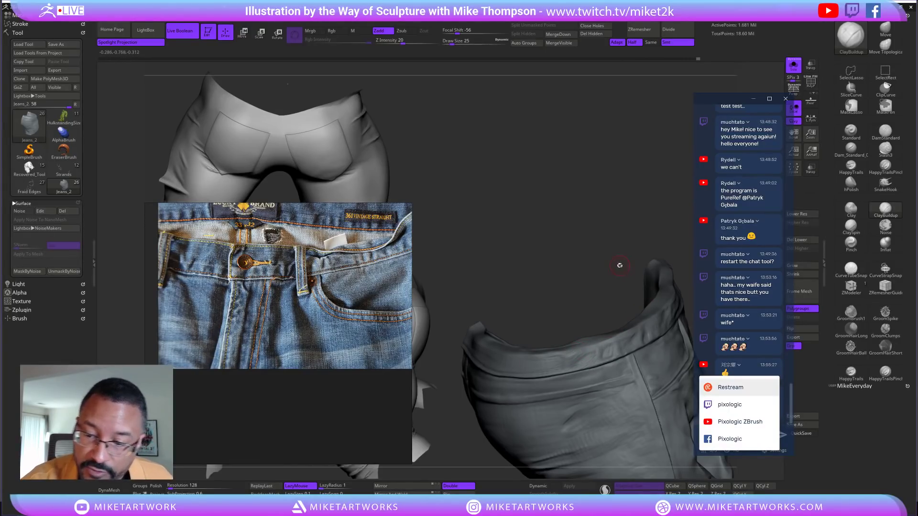
{"action": "left_click_drag", "start_coordinate": [621, 266], "coordinate": [604, 322]}
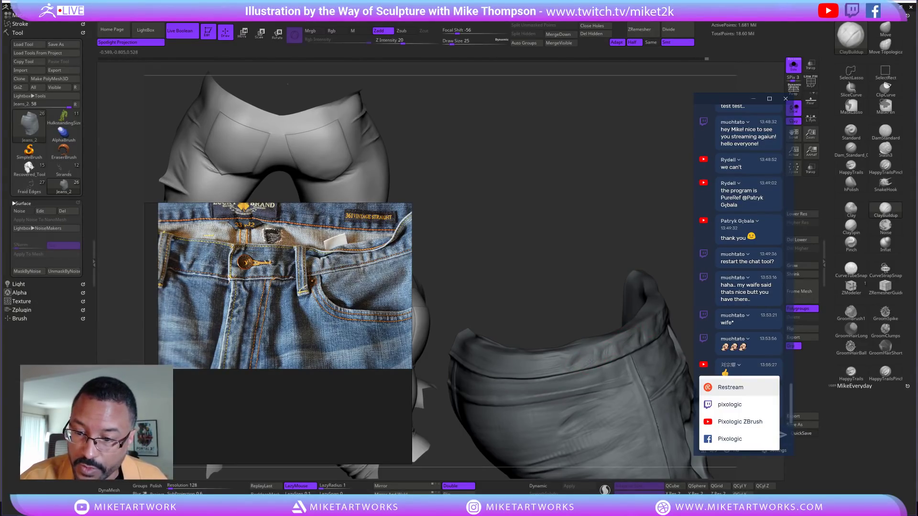
{"action": "left_click_drag", "start_coordinate": [630, 266], "coordinate": [624, 297]}
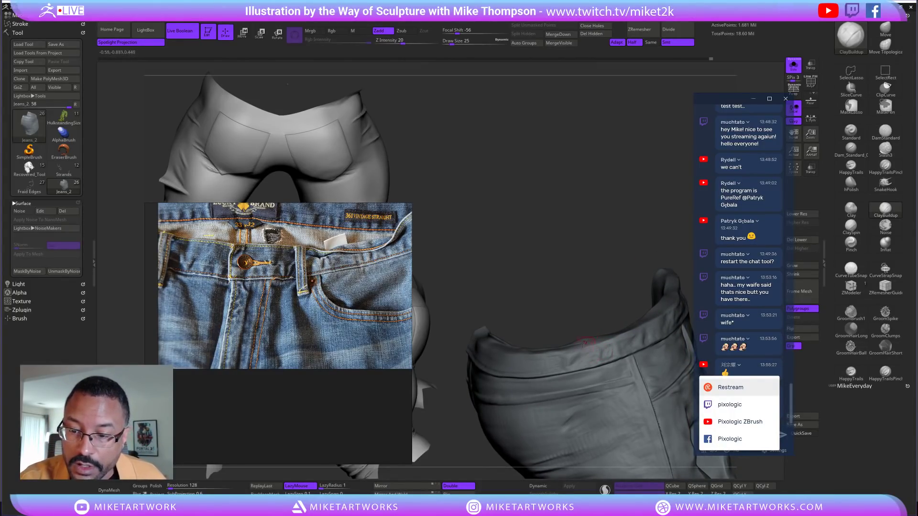
{"action": "left_click_drag", "start_coordinate": [635, 271], "coordinate": [556, 367]}
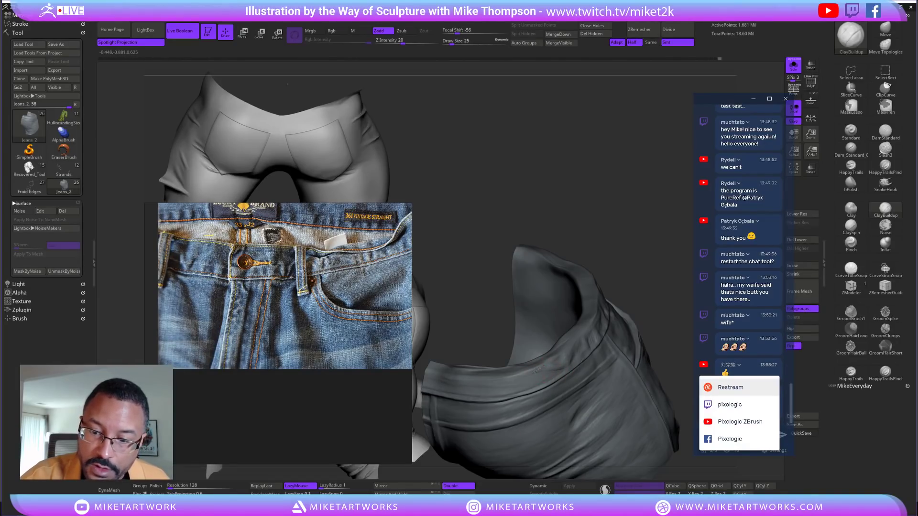
Extend the ClayBuildup folds around the rear hip section of the waistband and back to the side seam
{"action": "left_click_drag", "start_coordinate": [546, 370], "coordinate": [556, 380]}
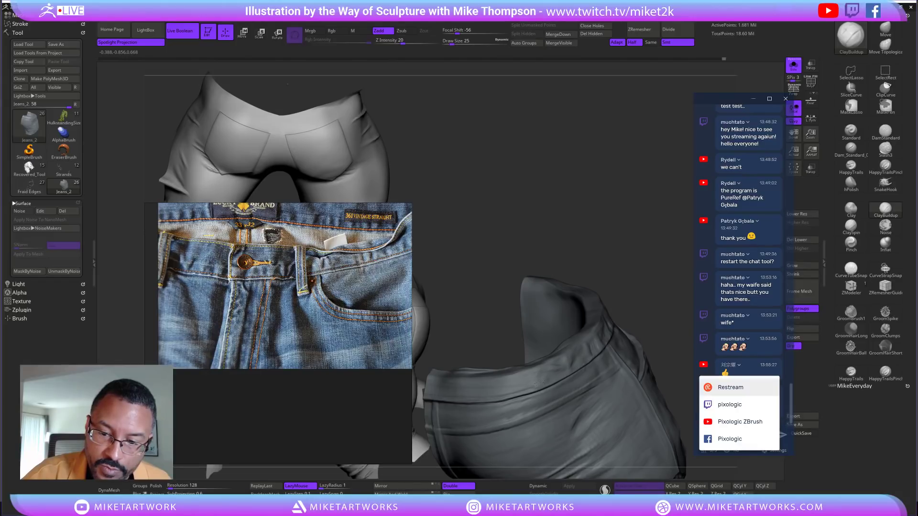
{"action": "left_click_drag", "start_coordinate": [546, 373], "coordinate": [559, 370]}
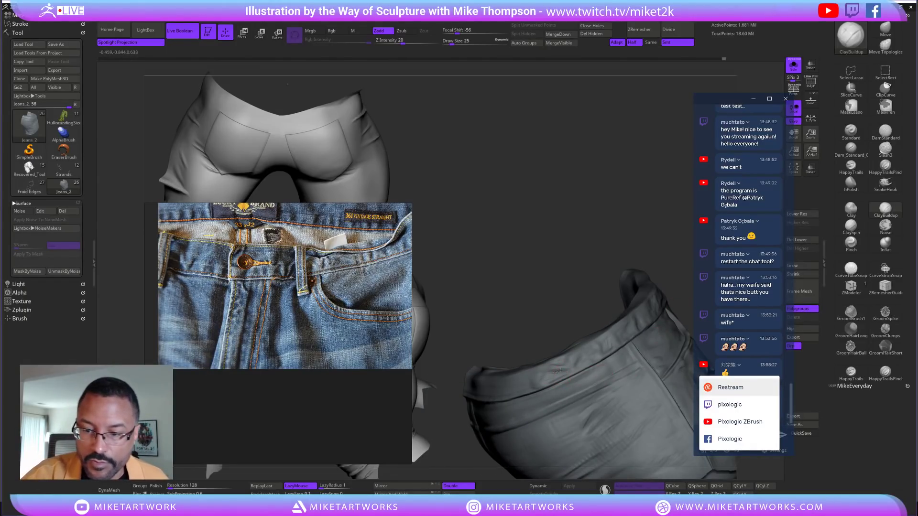
{"action": "left_click_drag", "start_coordinate": [604, 257], "coordinate": [580, 248]}
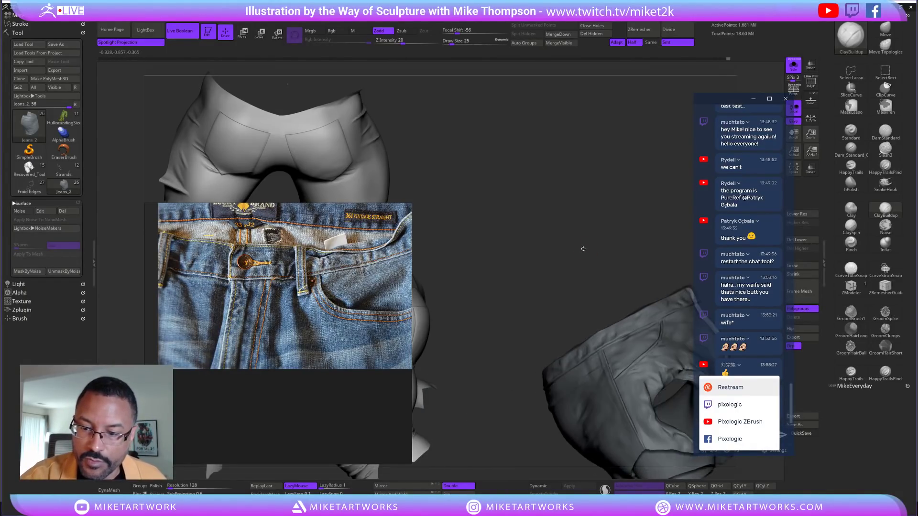
{"action": "left_click_drag", "start_coordinate": [515, 417], "coordinate": [628, 356]}
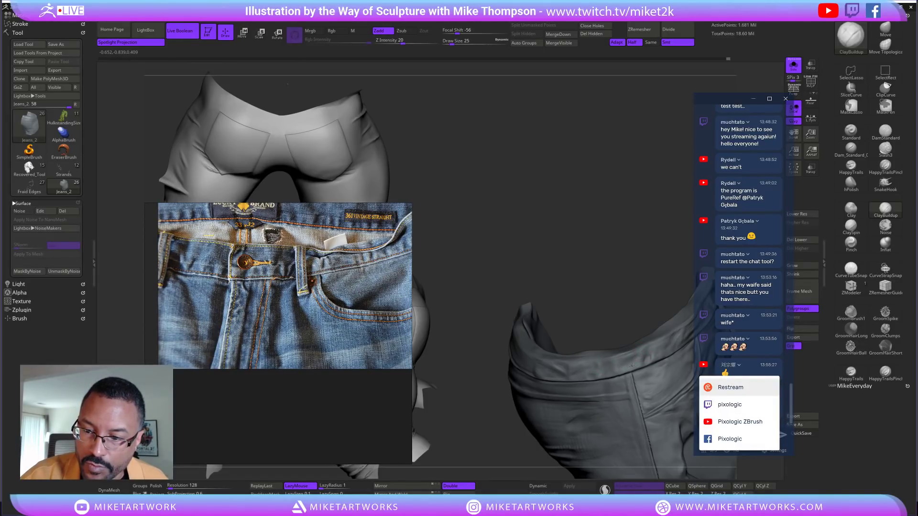
{"action": "left_click_drag", "start_coordinate": [657, 285], "coordinate": [551, 214]}
{"action": "mouse_move", "coordinate": [594, 164]}
{"action": "left_mouse_down"}
{"action": "mouse_move", "coordinate": [622, 215]}
{"action": "mouse_move", "coordinate": [687, 282]}
{"action": "left_mouse_up"}
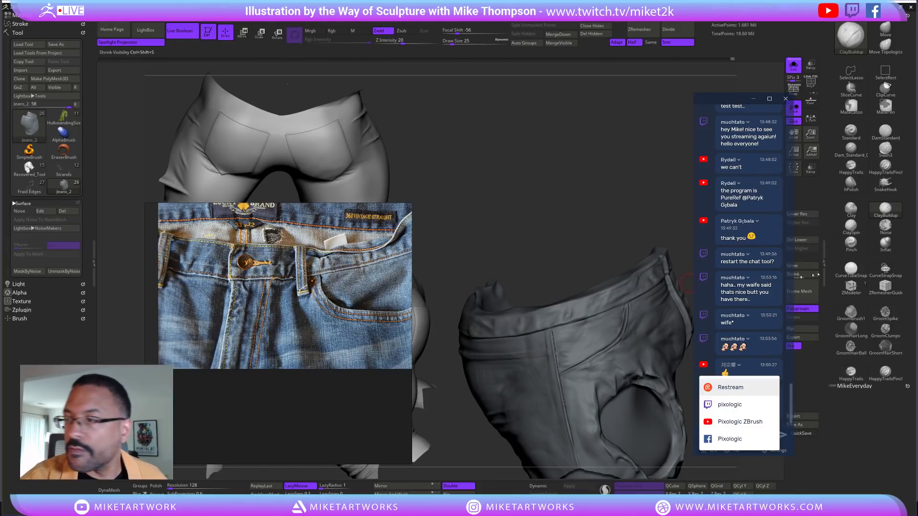
Cut DamStandard creases into the waistband directly above the side seam at draw size 25
{"action": "left_click", "coordinate": [885, 132]}
{"action": "left_click_drag", "start_coordinate": [596, 231], "coordinate": [612, 233]}
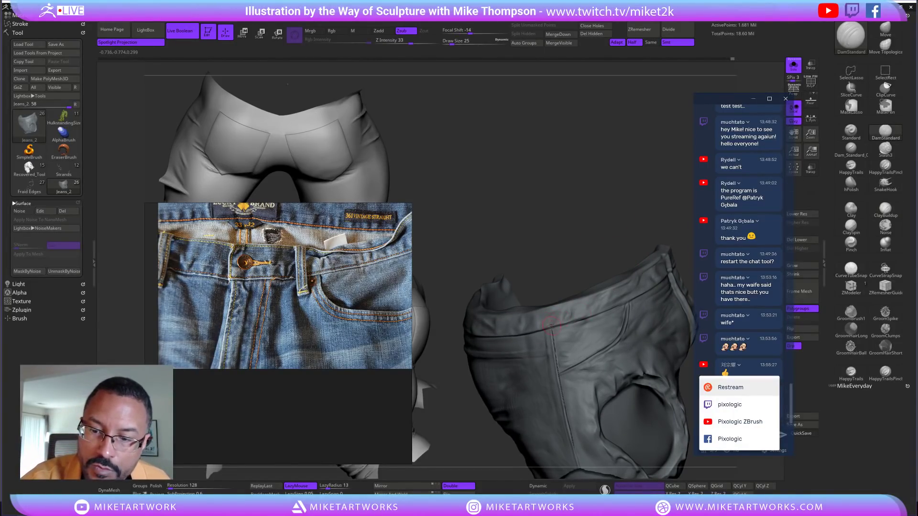
{"action": "left_click_drag", "start_coordinate": [614, 285], "coordinate": [593, 309]}
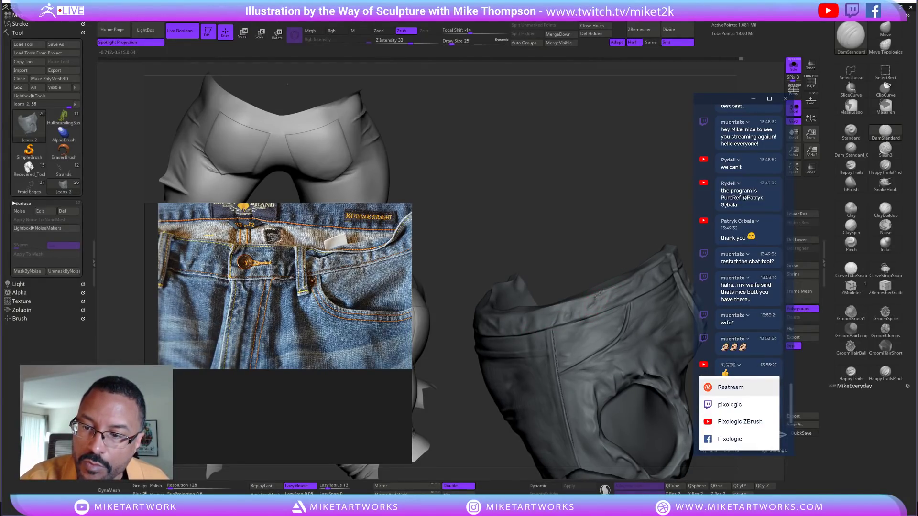
{"action": "mouse_move", "coordinate": [626, 229]}
{"action": "left_mouse_down"}
{"action": "mouse_move", "coordinate": [610, 289]}
{"action": "mouse_move", "coordinate": [562, 319]}
{"action": "left_mouse_up"}
{"action": "key", "text": "shift"}
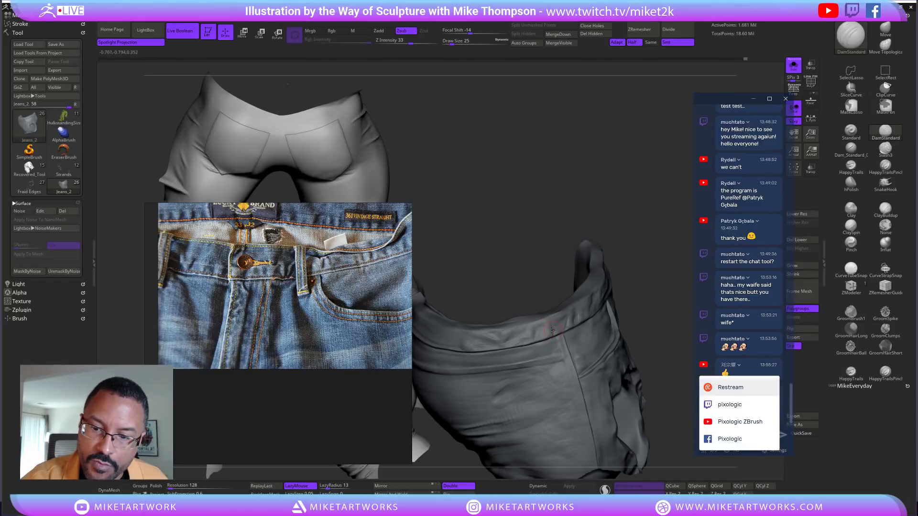
Deepen the DamStandard creases on the waistband just behind the side seam and soften them with the Smooth brush
{"action": "key", "text": "shift"}
{"action": "mouse_move", "coordinate": [601, 211]}
{"action": "left_mouse_down"}
{"action": "mouse_move", "coordinate": [568, 320]}
{"action": "mouse_move", "coordinate": [538, 338]}
{"action": "left_mouse_up"}
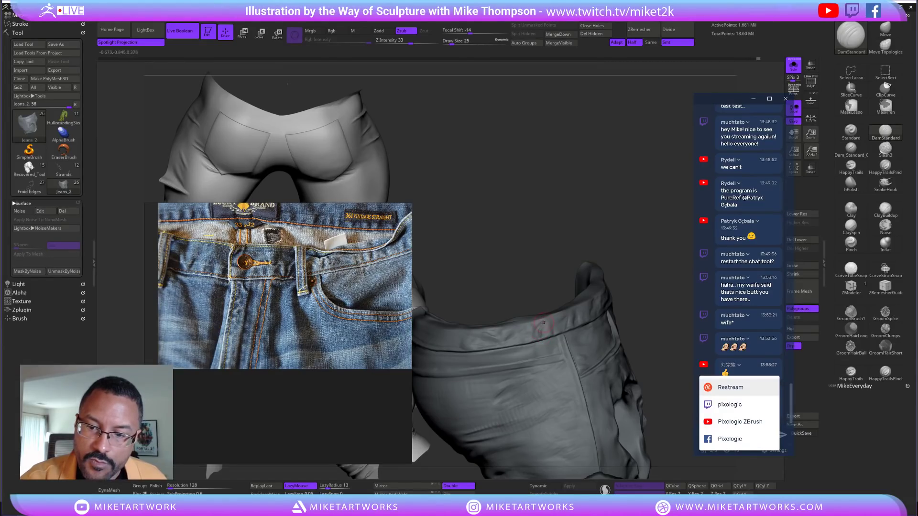
{"action": "left_click_drag", "start_coordinate": [558, 304], "coordinate": [539, 327]}
{"action": "key", "text": "shift"}
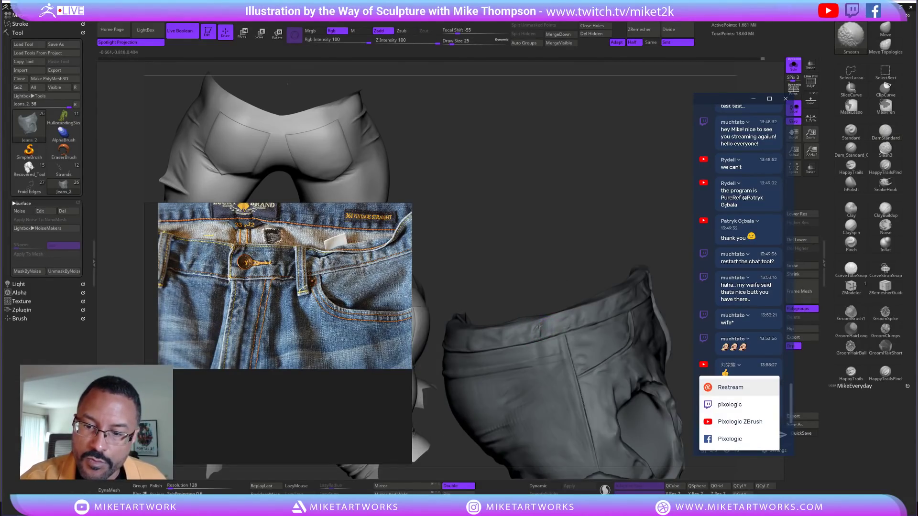
Refine the DamStandard creases in the rear waistband and smooth the harsh spots
{"action": "mouse_move", "coordinate": [605, 229]}
{"action": "left_mouse_down"}
{"action": "mouse_move", "coordinate": [509, 405]}
{"action": "mouse_move", "coordinate": [477, 379]}
{"action": "mouse_move", "coordinate": [619, 340]}
{"action": "left_mouse_up"}
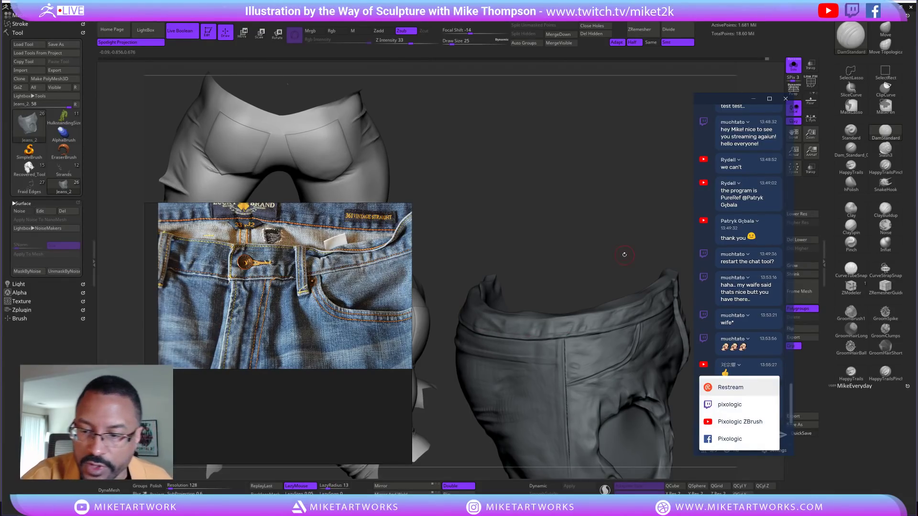
{"action": "left_click_drag", "start_coordinate": [625, 254], "coordinate": [507, 282]}
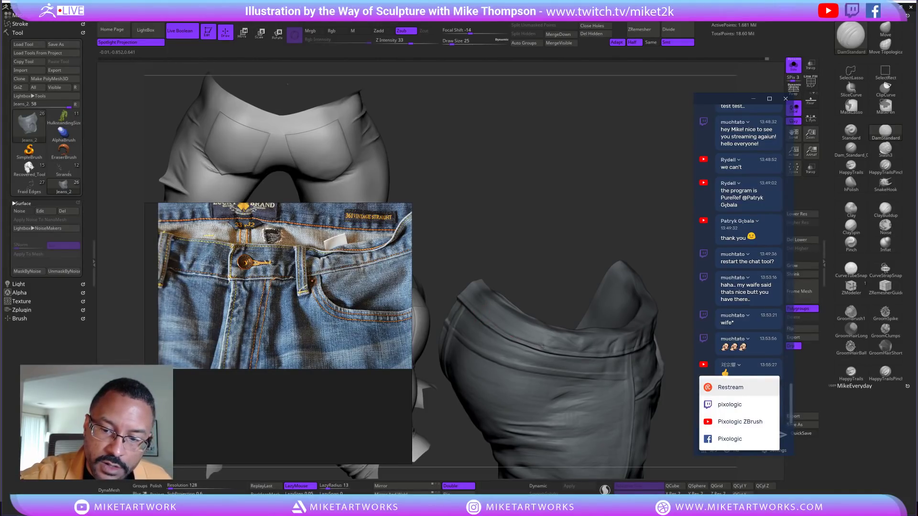
{"action": "left_click_drag", "start_coordinate": [576, 260], "coordinate": [533, 347]}
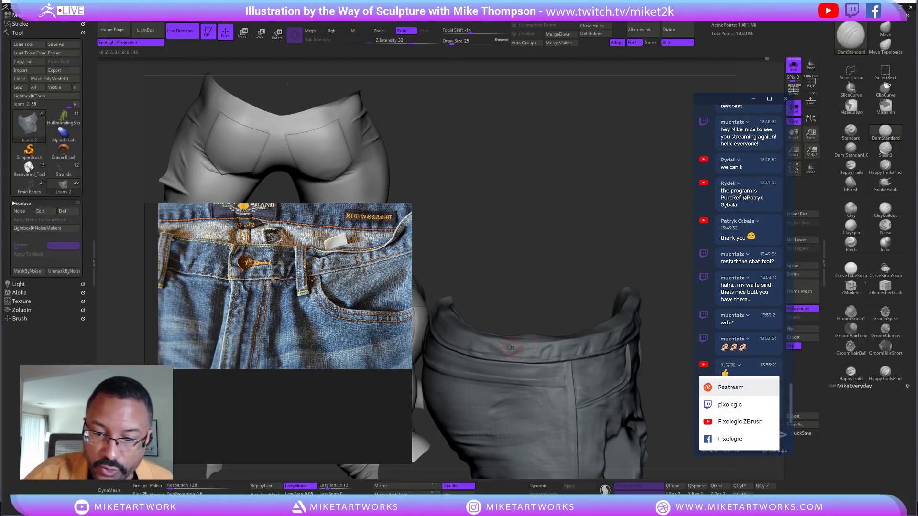
{"action": "key", "text": "shift"}
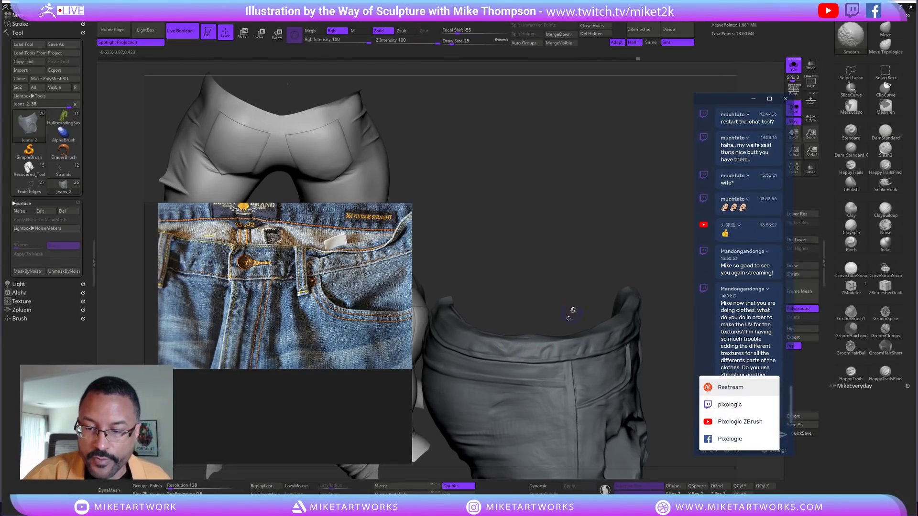
Dismiss the chat channel list and cut DamStandard creases around the front pocket opening at draw size 25
{"action": "mouse_move", "coordinate": [574, 253]}
{"action": "left_mouse_down"}
{"action": "mouse_move", "coordinate": [566, 201]}
{"action": "mouse_move", "coordinate": [643, 447]}
{"action": "left_mouse_up"}
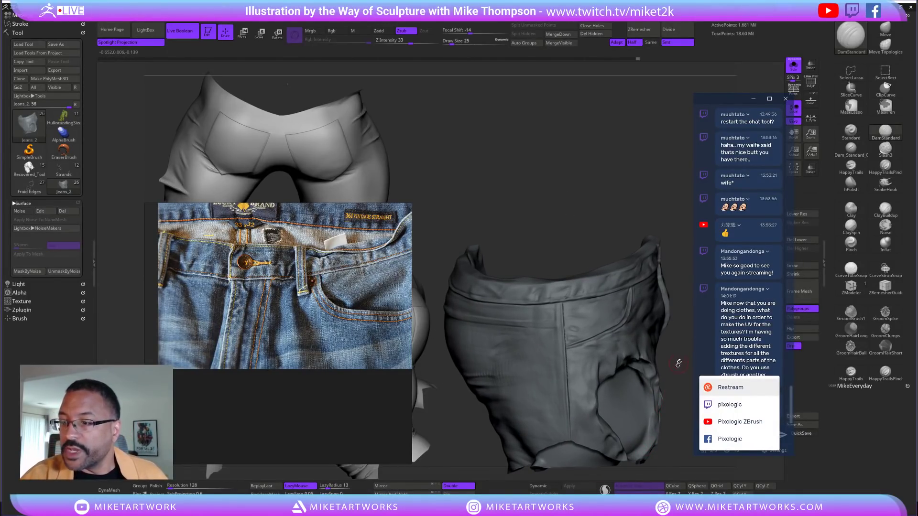
{"action": "left_click_drag", "start_coordinate": [681, 347], "coordinate": [678, 345]}
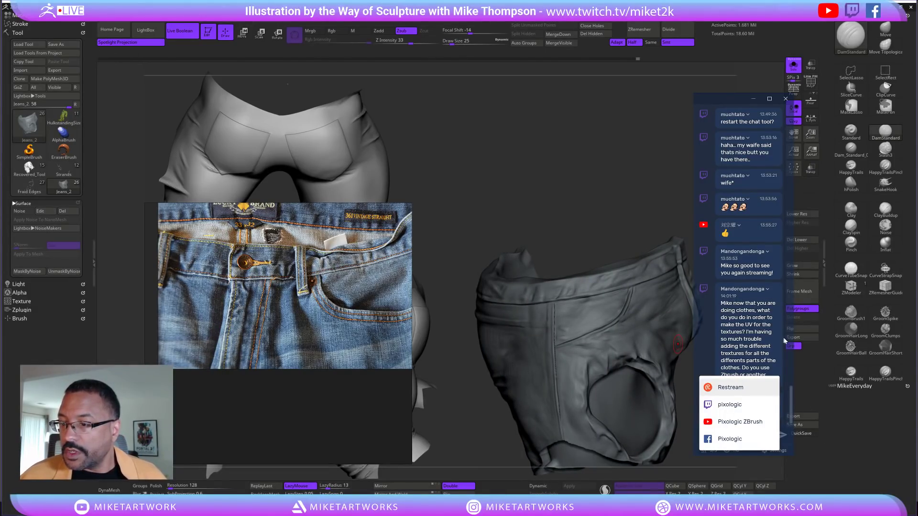
{"action": "left_click", "coordinate": [705, 360]}
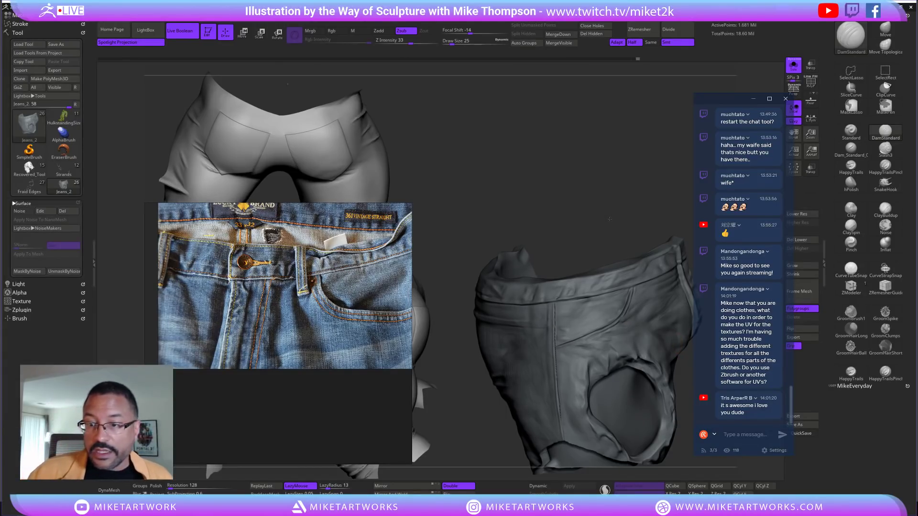
{"action": "left_click_drag", "start_coordinate": [605, 214], "coordinate": [558, 191]}
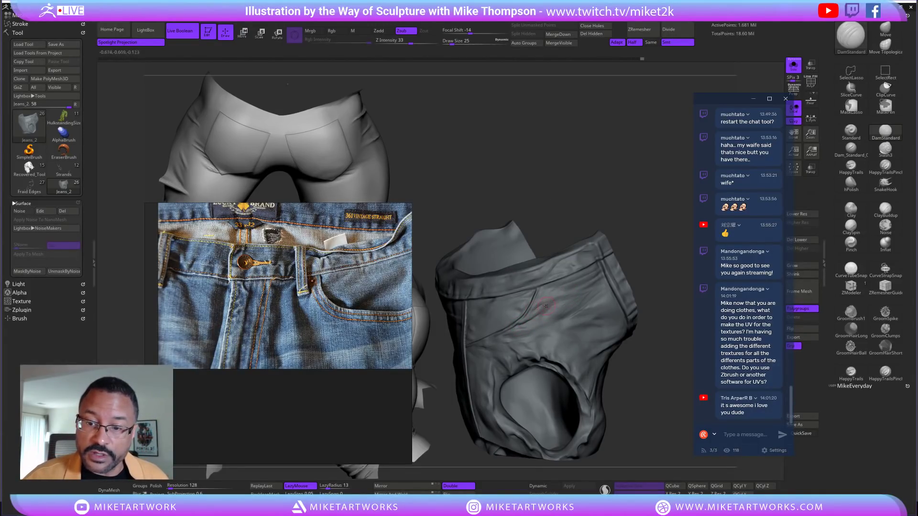
{"action": "key", "text": "shift"}
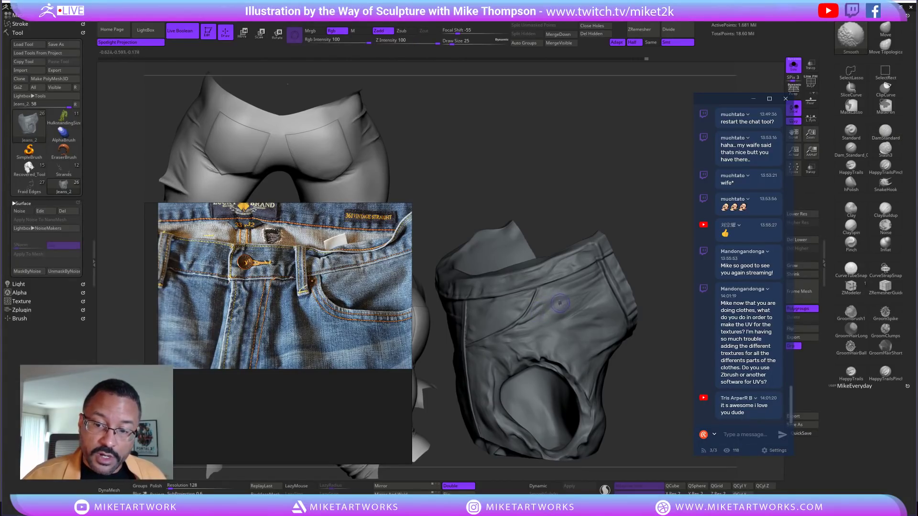
Extend the DamStandard creases below the front waistband from the fly seam toward the pocket corner
{"action": "right_click_drag", "start_coordinate": [530, 323], "coordinate": [597, 267]}
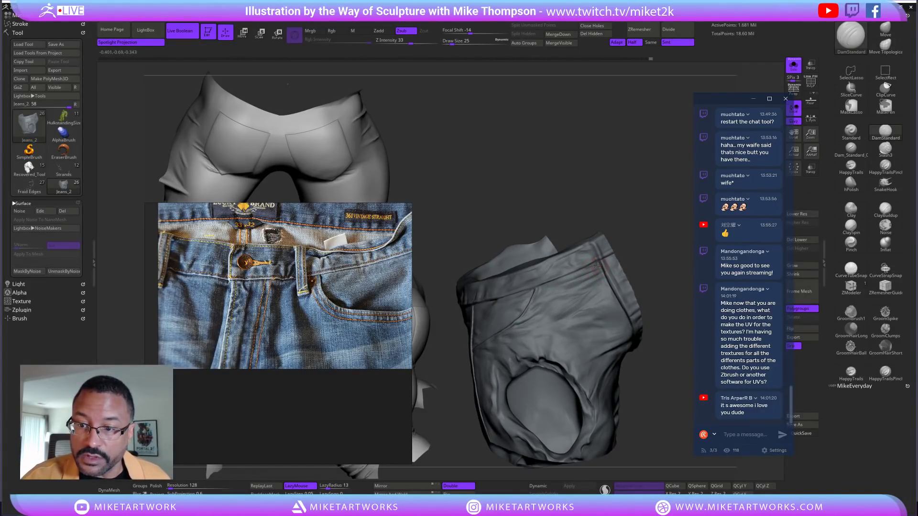
{"action": "right_click_drag", "start_coordinate": [644, 257], "coordinate": [606, 269]}
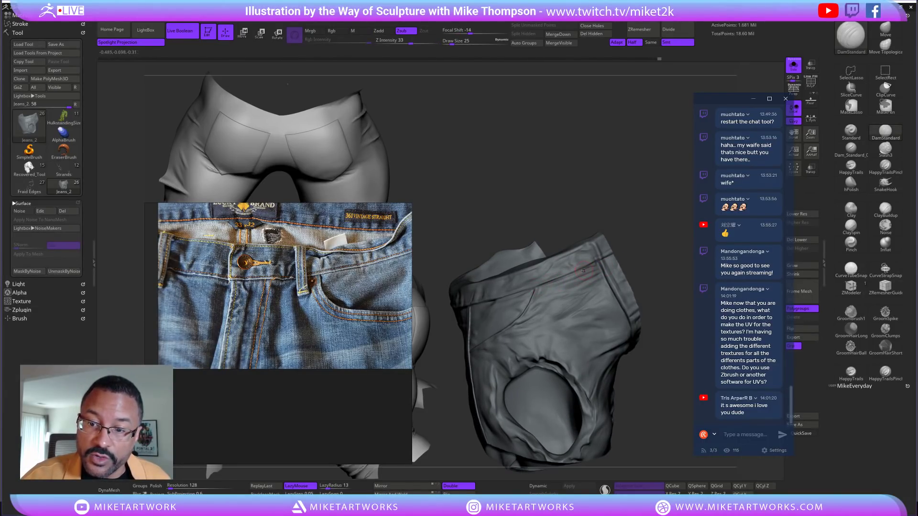
{"action": "right_click_drag", "start_coordinate": [548, 286], "coordinate": [536, 288]}
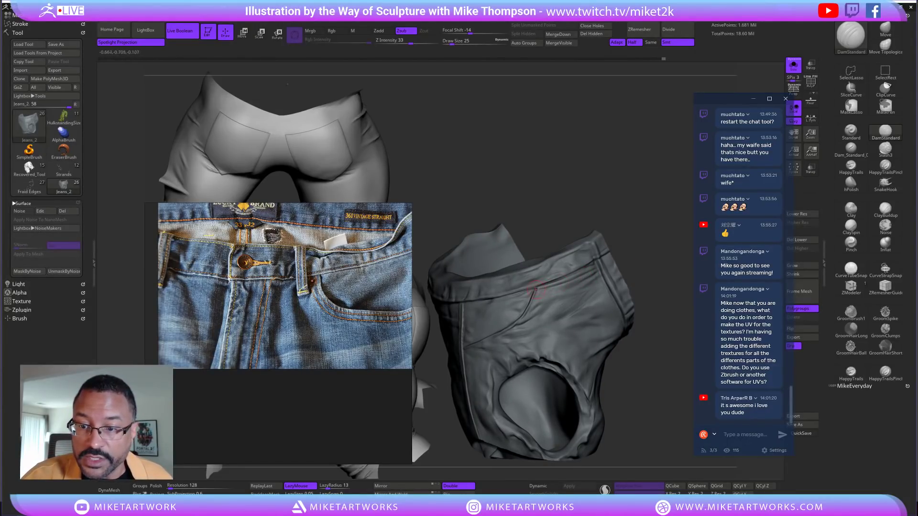
{"action": "right_click_drag", "start_coordinate": [662, 261], "coordinate": [545, 295]}
{"action": "left_click_drag", "start_coordinate": [661, 264], "coordinate": [659, 231]}
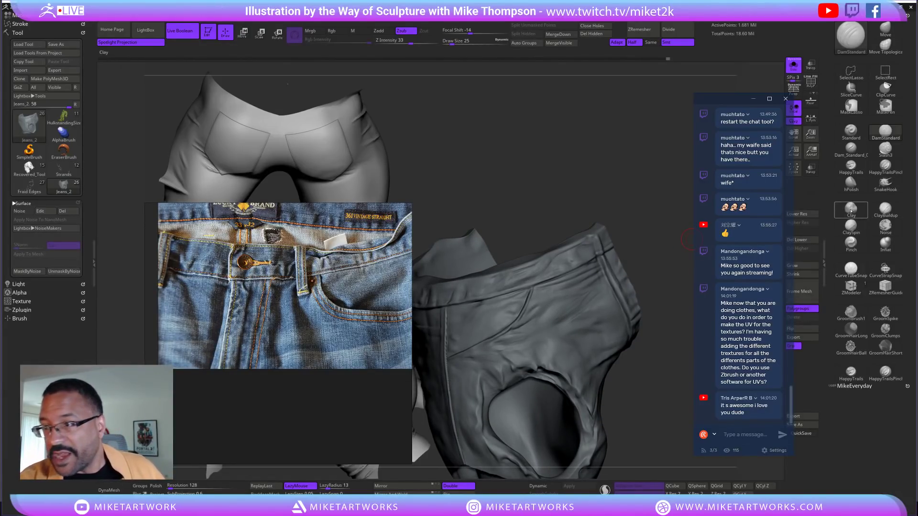
Build up folds beneath the front waistband between the pocket and fly using ClayBuildup at draw size 25
{"action": "left_click", "coordinate": [886, 210]}
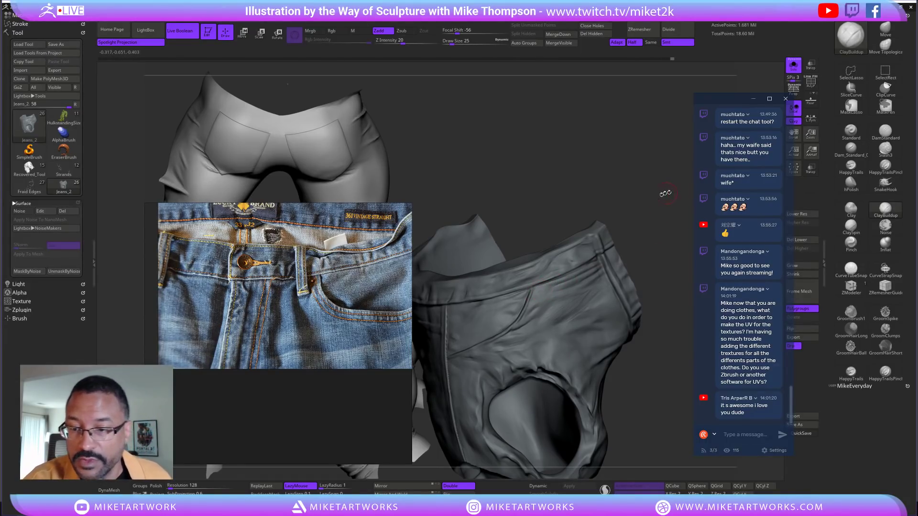
{"action": "left_click_drag", "start_coordinate": [642, 227], "coordinate": [581, 274]}
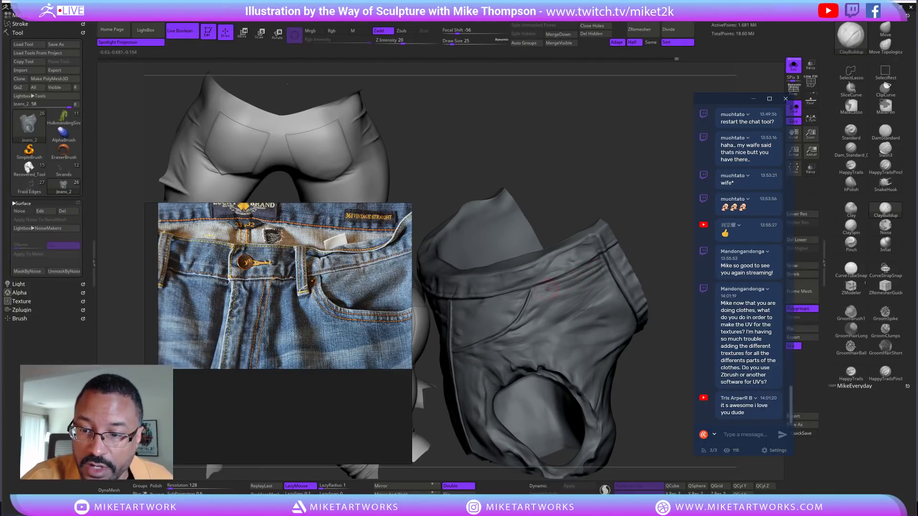
{"action": "left_click_drag", "start_coordinate": [647, 248], "coordinate": [574, 279]}
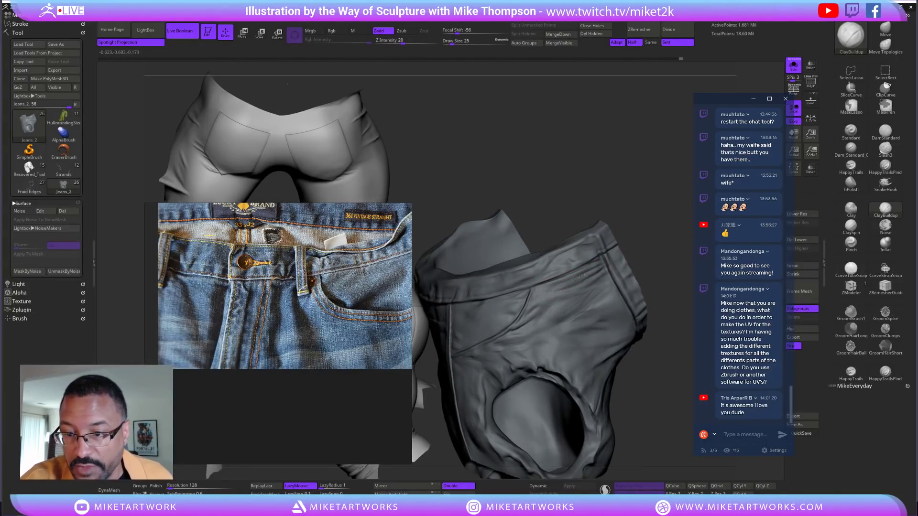
{"action": "left_click_drag", "start_coordinate": [667, 246], "coordinate": [559, 300]}
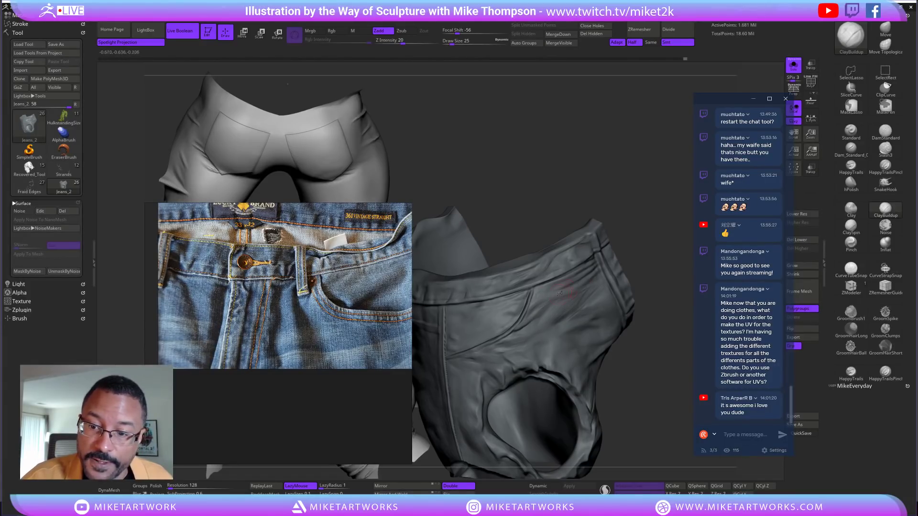
{"action": "left_click_drag", "start_coordinate": [650, 237], "coordinate": [589, 286]}
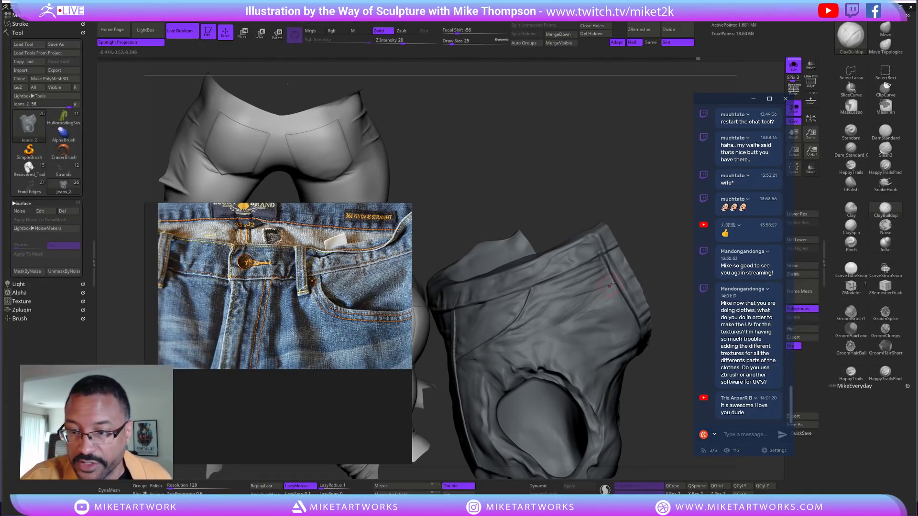
Sculpt ClayBuildup tension folds radiating from the fly seam across the front hip
{"action": "left_click_drag", "start_coordinate": [665, 257], "coordinate": [645, 256]}
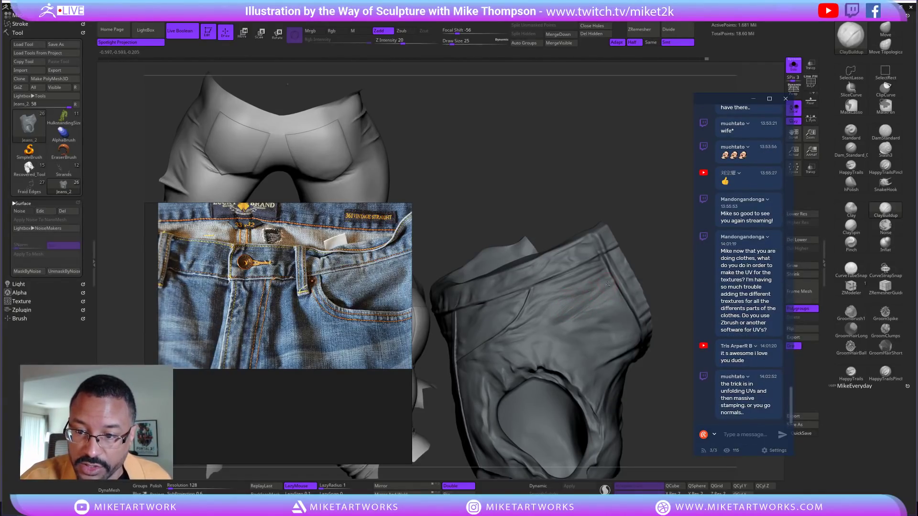
{"action": "left_click_drag", "start_coordinate": [639, 275], "coordinate": [669, 269]}
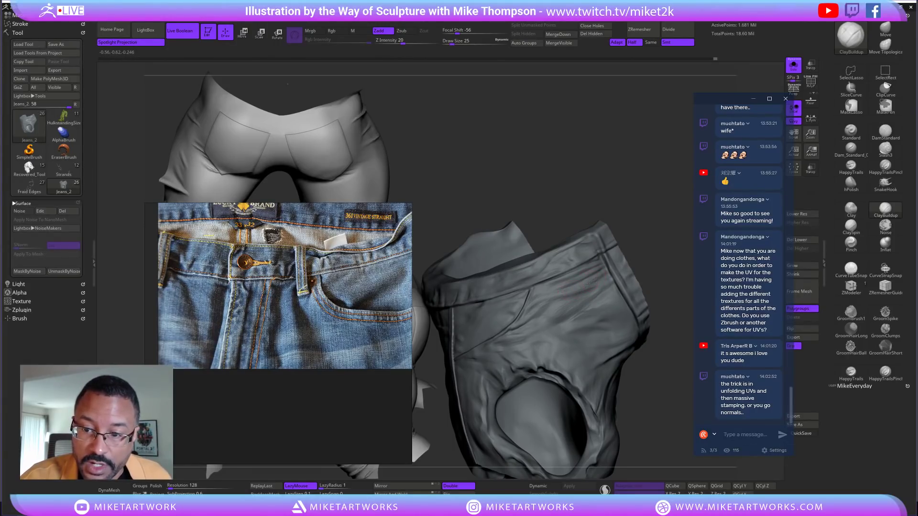
{"action": "left_click_drag", "start_coordinate": [563, 306], "coordinate": [608, 282]}
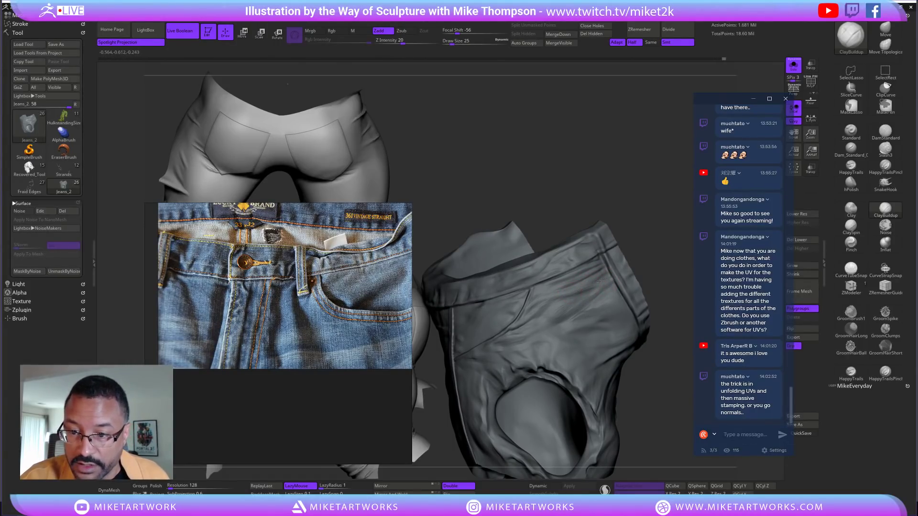
{"action": "left_click_drag", "start_coordinate": [666, 249], "coordinate": [616, 297]}
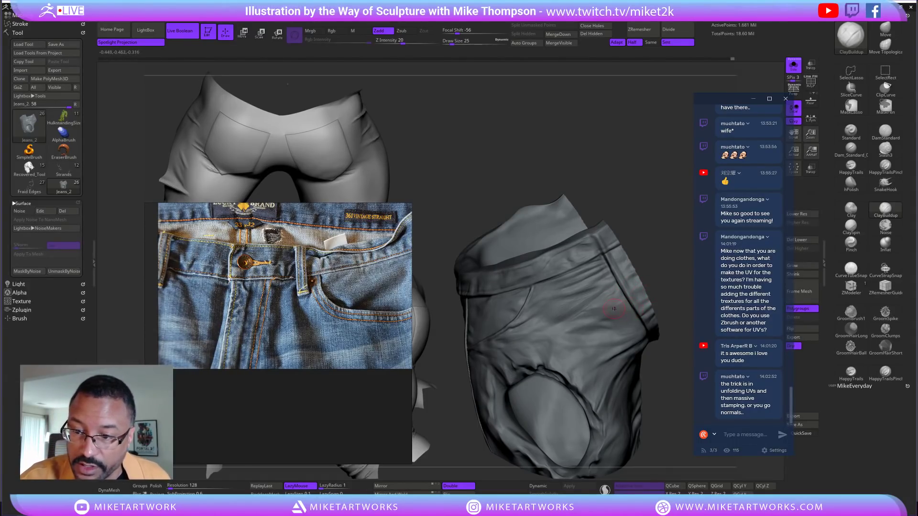
{"action": "left_click_drag", "start_coordinate": [670, 296], "coordinate": [666, 271]}
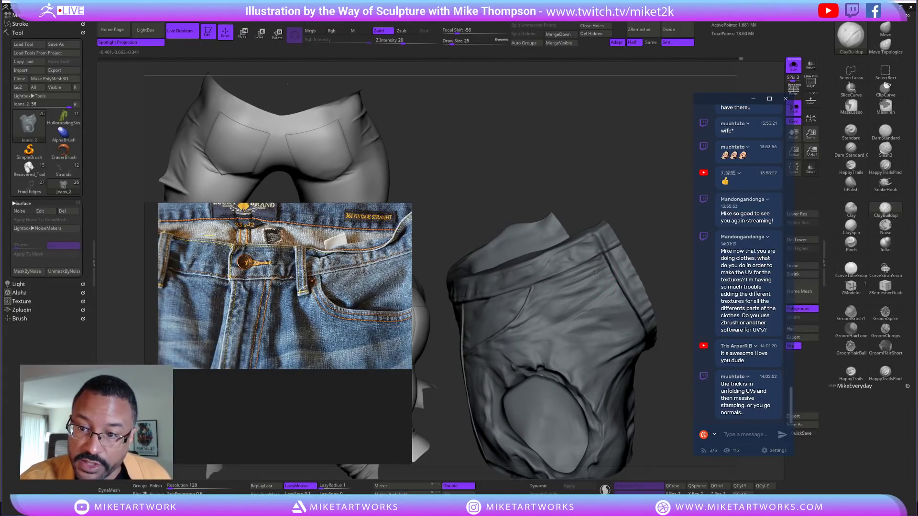
Add ClayBuildup wrinkles beside the front pocket opening and carry them down the front panel
{"action": "mouse_move", "coordinate": [657, 245]}
{"action": "left_mouse_down"}
{"action": "mouse_move", "coordinate": [673, 259]}
{"action": "mouse_move", "coordinate": [664, 253]}
{"action": "left_mouse_up"}
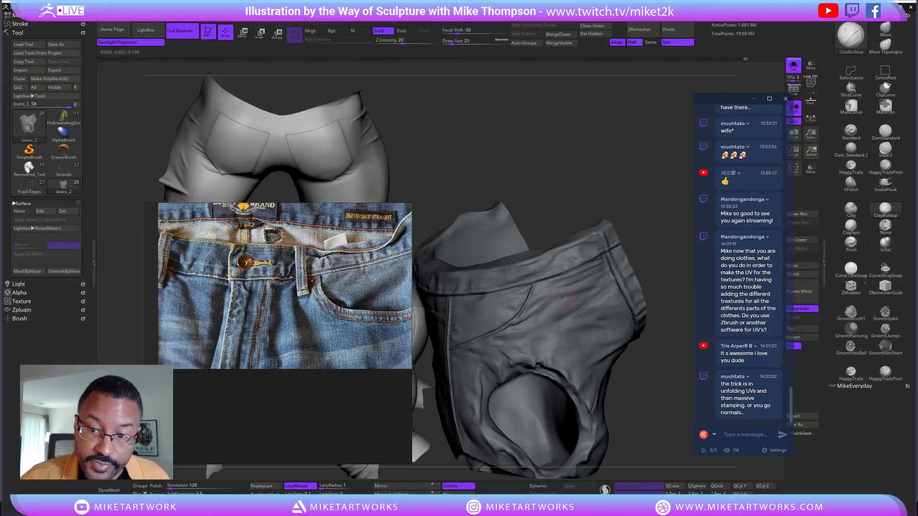
{"action": "left_click_drag", "start_coordinate": [654, 247], "coordinate": [652, 236]}
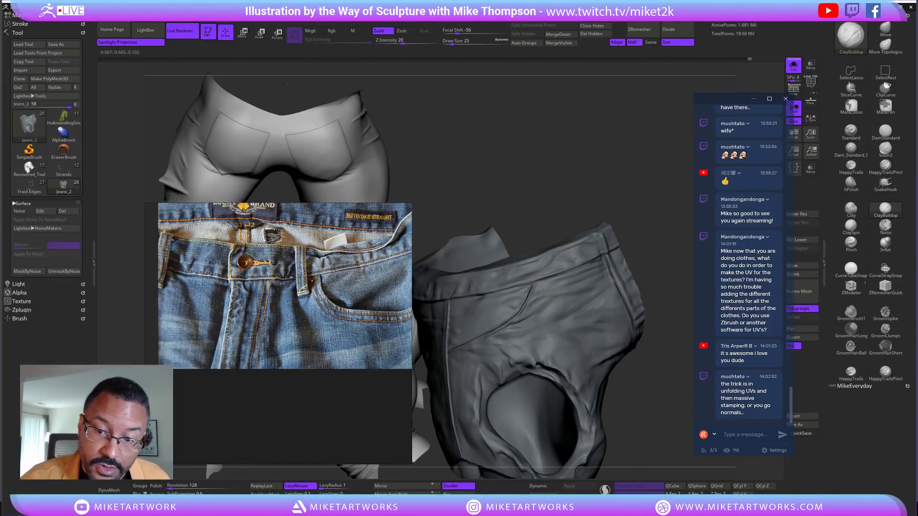
{"action": "left_click_drag", "start_coordinate": [673, 247], "coordinate": [671, 241]}
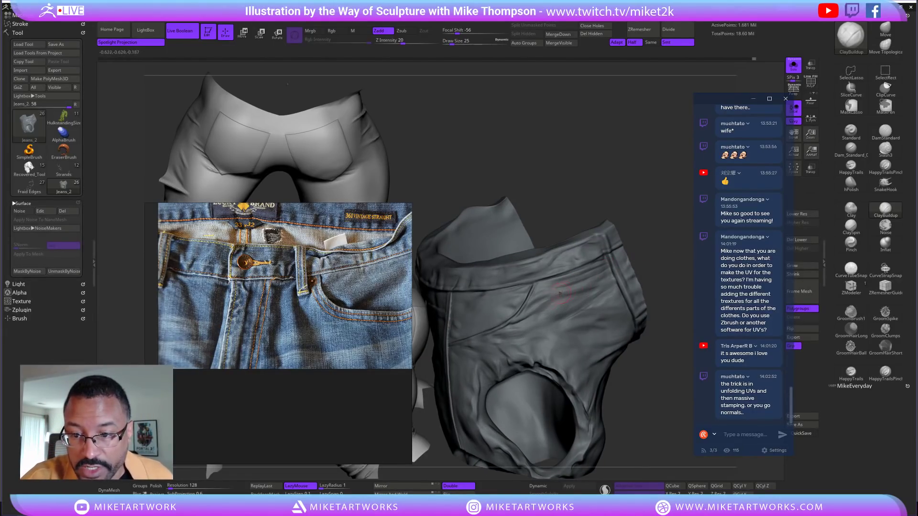
{"action": "mouse_move", "coordinate": [658, 258]}
{"action": "left_mouse_down"}
{"action": "mouse_move", "coordinate": [638, 260]}
{"action": "mouse_move", "coordinate": [661, 264]}
{"action": "mouse_move", "coordinate": [653, 263]}
{"action": "left_mouse_up"}
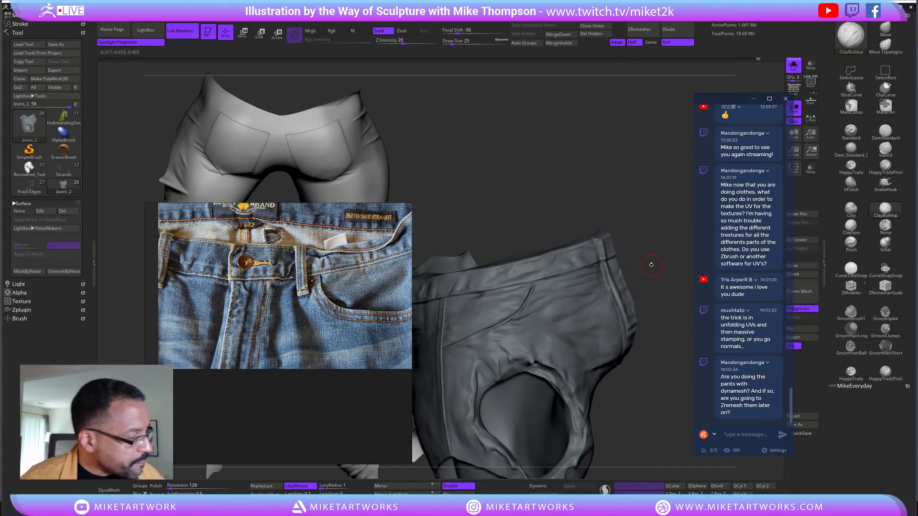
{"action": "left_click_drag", "start_coordinate": [651, 266], "coordinate": [543, 322]}
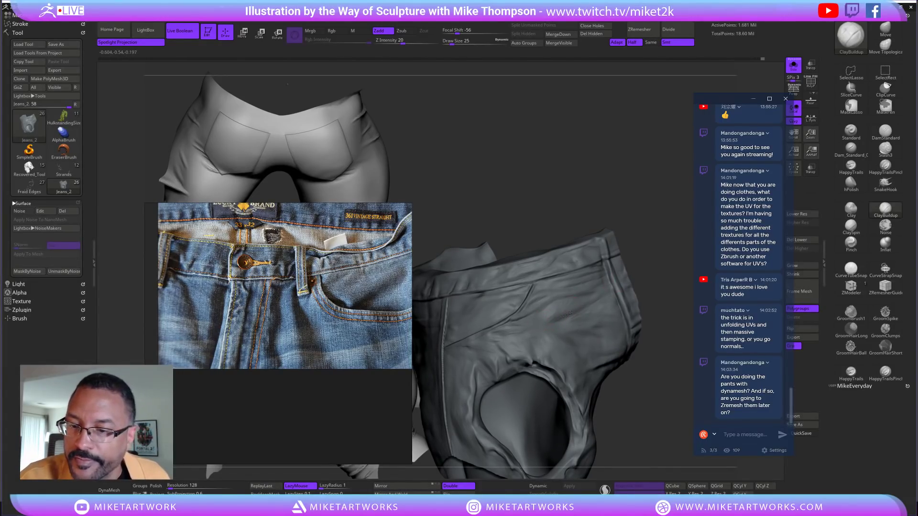
Refine the ClayBuildup folds across the front hip above the torn leg opening
{"action": "left_click_drag", "start_coordinate": [669, 417], "coordinate": [640, 426]}
{"action": "left_click_drag", "start_coordinate": [641, 425], "coordinate": [634, 411]}
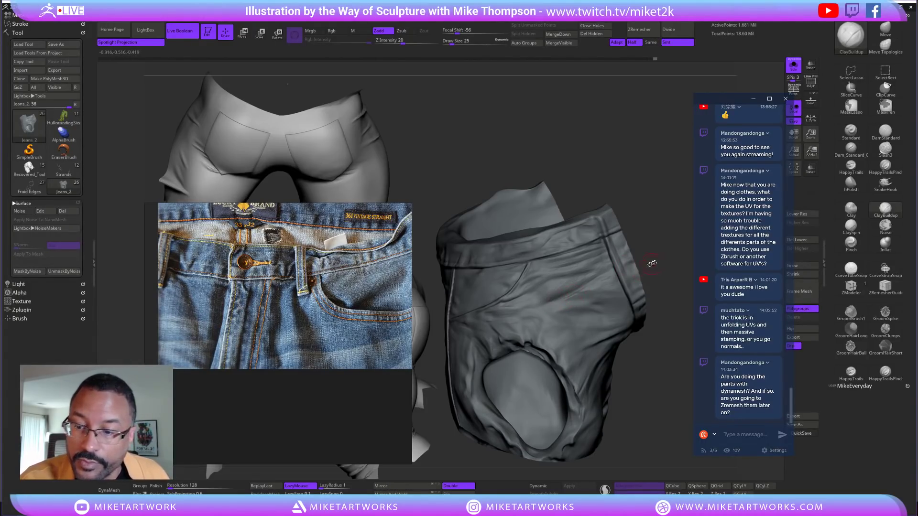
{"action": "left_click_drag", "start_coordinate": [647, 266], "coordinate": [582, 278]}
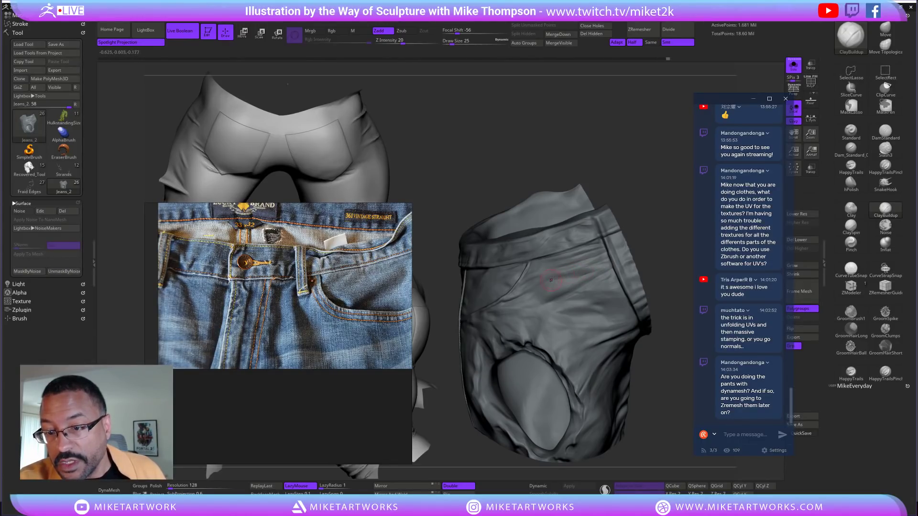
{"action": "right_click_drag", "start_coordinate": [557, 278], "coordinate": [642, 261]}
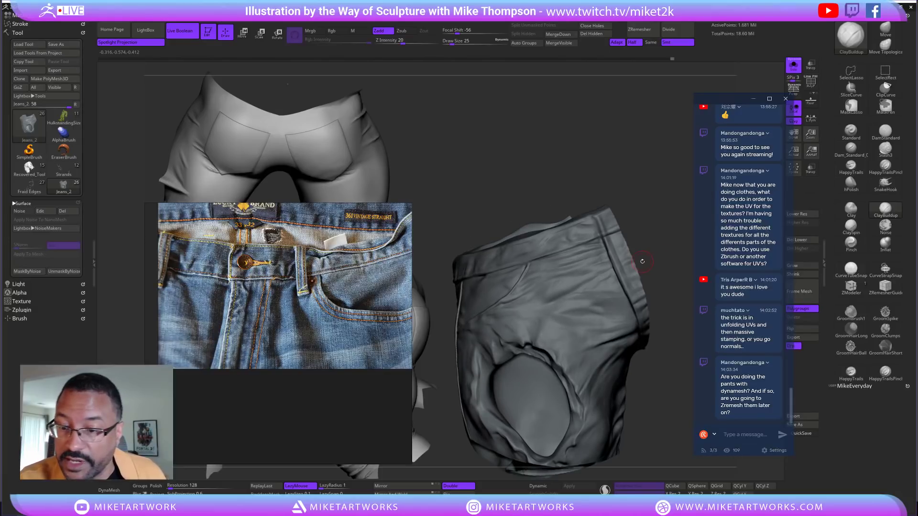
Show the polyframe and drop the jeans to their lowest subdivision level to examine the base topology
{"action": "right_click_drag", "start_coordinate": [656, 410], "coordinate": [648, 431]}
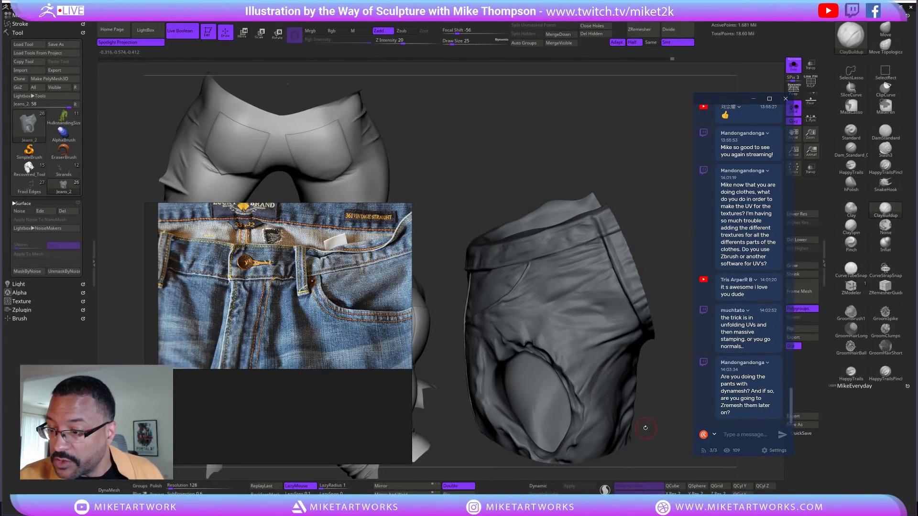
{"action": "right_click_drag", "start_coordinate": [651, 381], "coordinate": [650, 390]}
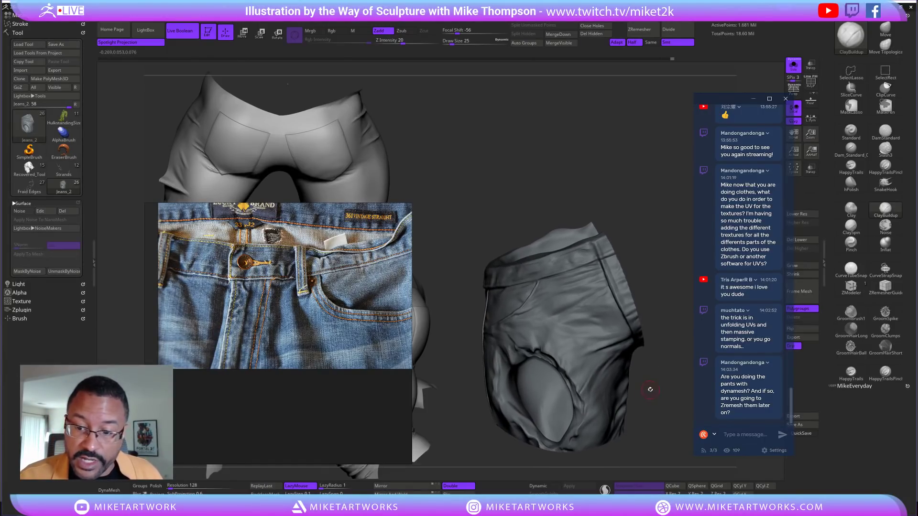
{"action": "key", "text": "space"}
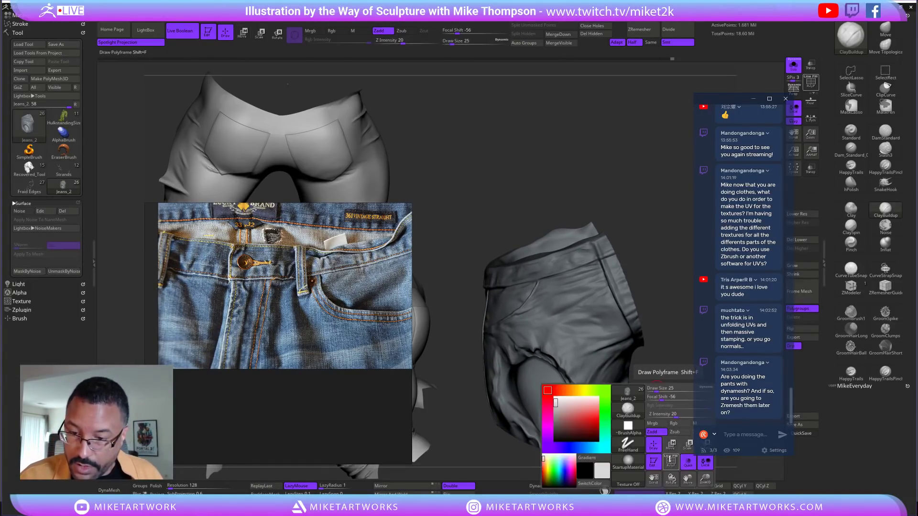
{"action": "key", "text": "shift+f"}
{"action": "key", "text": "shift"}
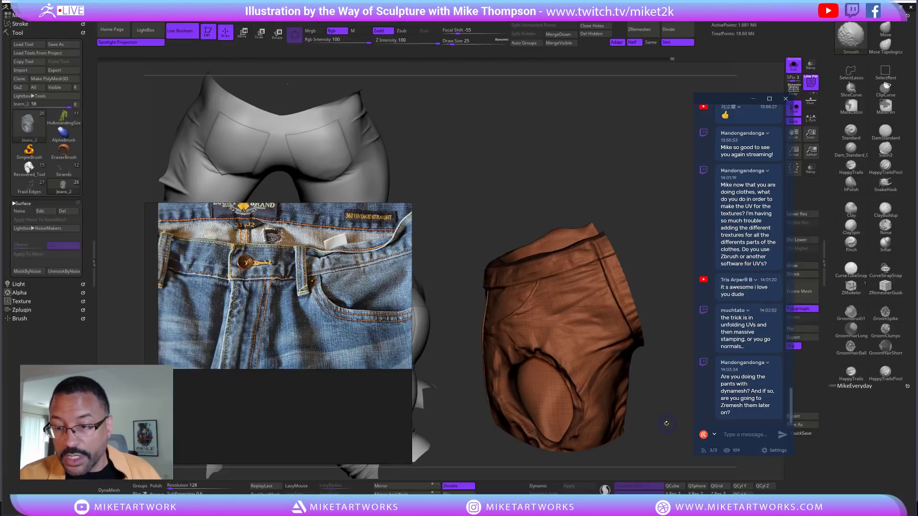
{"action": "key", "text": "shift+d"}
{"action": "right_click_drag", "start_coordinate": [666, 424], "coordinate": [660, 421]}
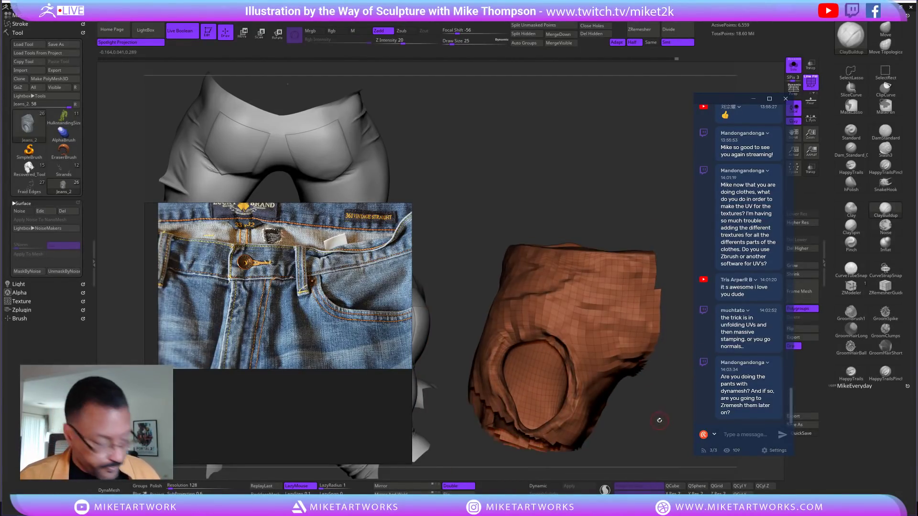
Return the jeans to their highest subdivision level, hide the polyframe, and bring the front pocket area back for ClayBuildup sculpting
{"action": "key", "text": "d"}
{"action": "key", "text": "d"}
{"action": "key", "text": "d"}
{"action": "key", "text": "d"}
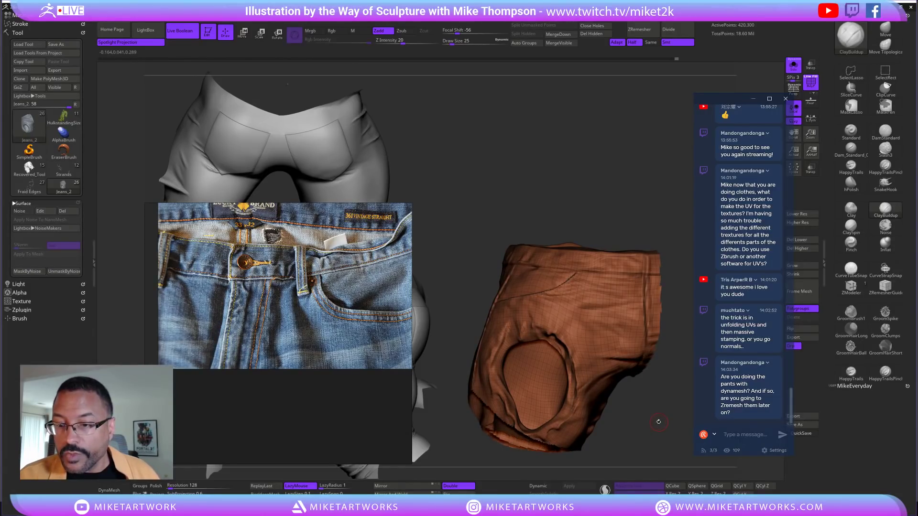
{"action": "key", "text": "space"}
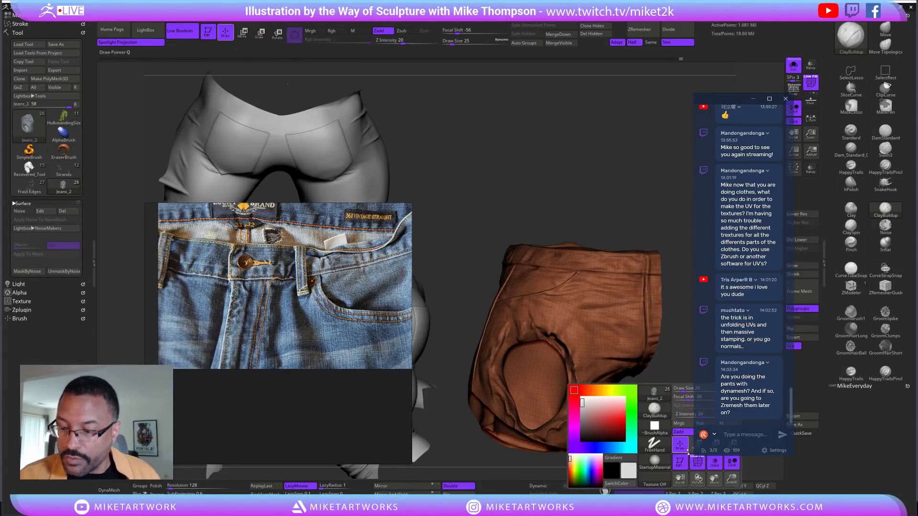
{"action": "left_click", "coordinate": [697, 462]}
{"action": "left_click_drag", "start_coordinate": [666, 406], "coordinate": [643, 443], "text": "alt"}
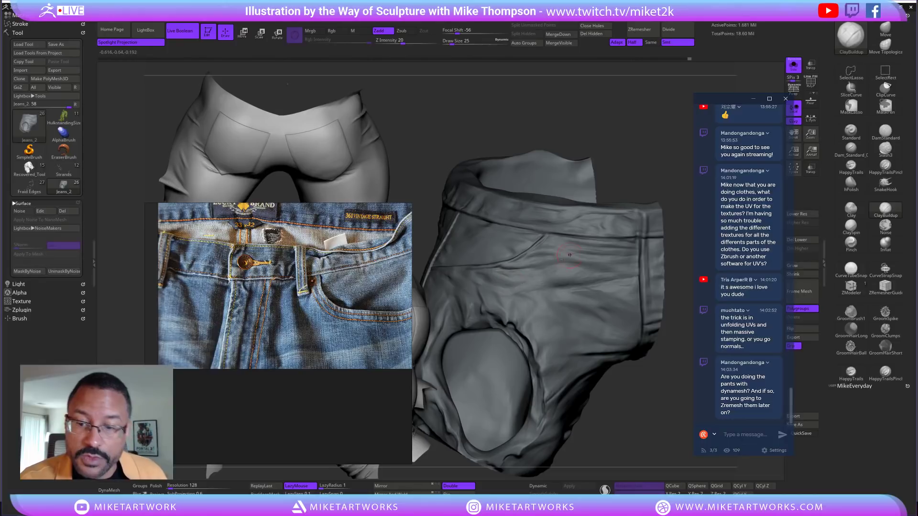
Sculpt ClayBuildup folds across the front hip between the pocket opening and the torn leg opening
{"action": "left_click_drag", "start_coordinate": [669, 197], "coordinate": [680, 204]}
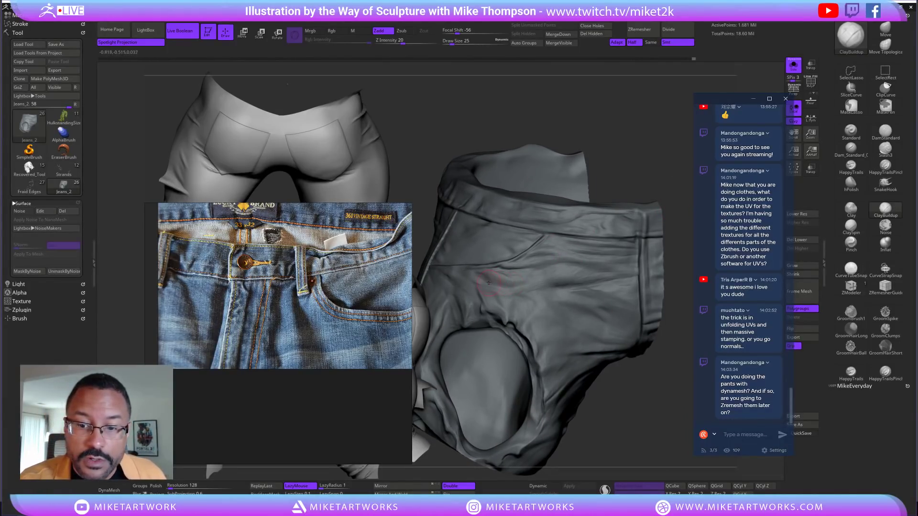
{"action": "left_click_drag", "start_coordinate": [629, 444], "coordinate": [626, 423]}
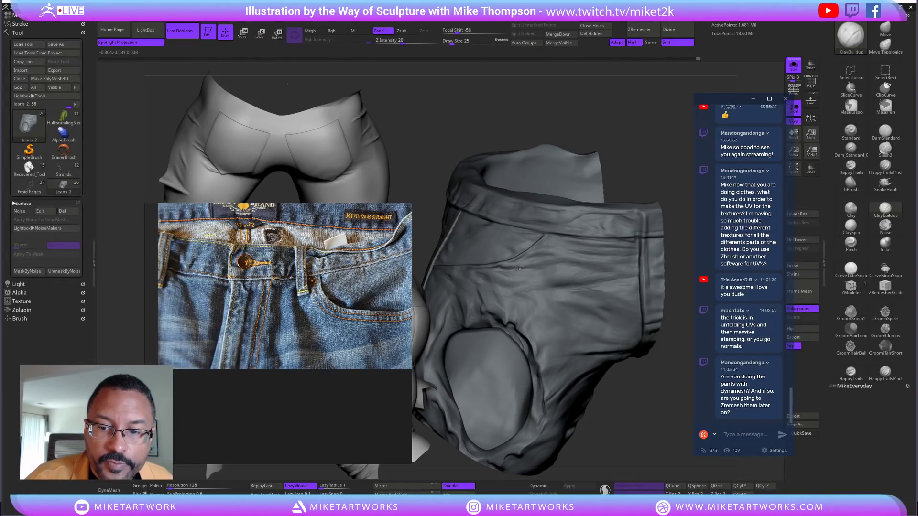
{"action": "left_click_drag", "start_coordinate": [644, 161], "coordinate": [594, 217]}
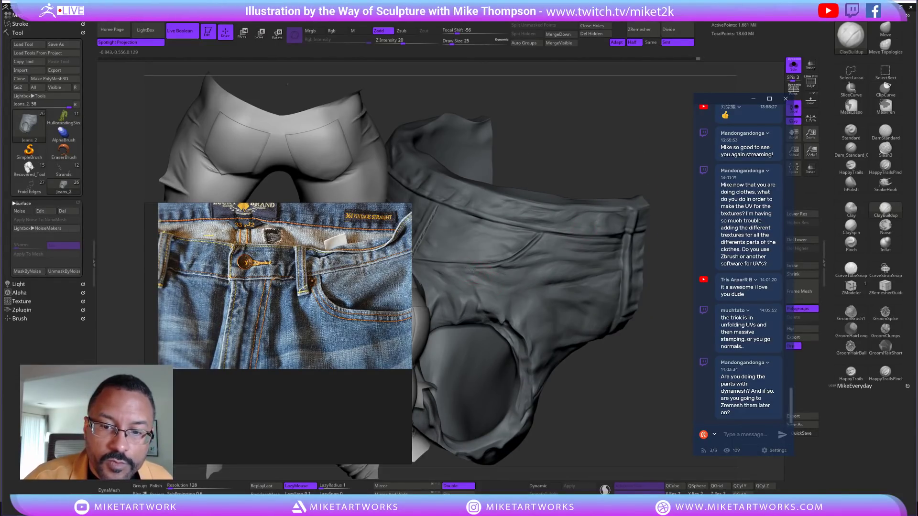
{"action": "mouse_move", "coordinate": [620, 407]}
{"action": "left_mouse_down"}
{"action": "mouse_move", "coordinate": [629, 406]}
{"action": "mouse_move", "coordinate": [622, 405]}
{"action": "mouse_move", "coordinate": [636, 359]}
{"action": "left_mouse_up"}
Set the draw size to 51 and build up broader ClayBuildup folds on the front panel beside the fly edge
{"action": "key", "text": "s"}
{"action": "left_click", "coordinate": [650, 228]}
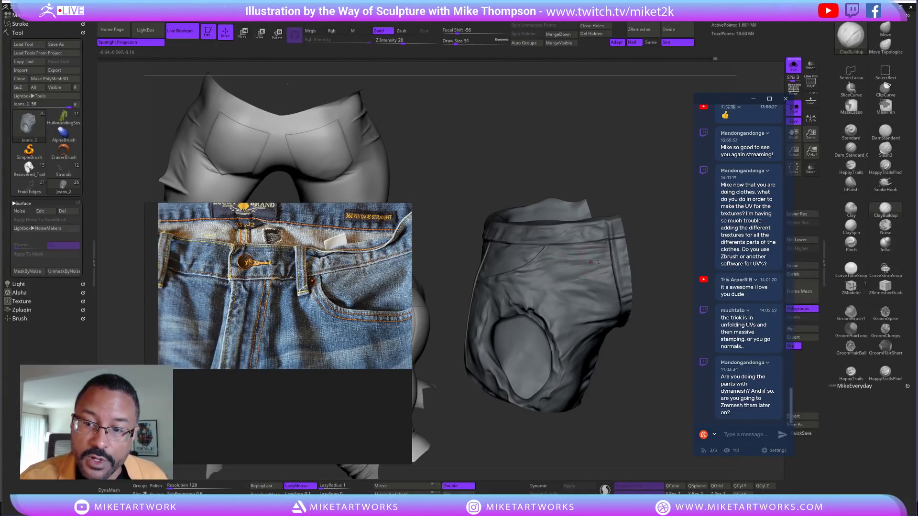
{"action": "mouse_move", "coordinate": [666, 250]}
{"action": "left_mouse_down"}
{"action": "mouse_move", "coordinate": [662, 242]}
{"action": "mouse_move", "coordinate": [672, 238]}
{"action": "mouse_move", "coordinate": [570, 262]}
{"action": "left_mouse_up"}
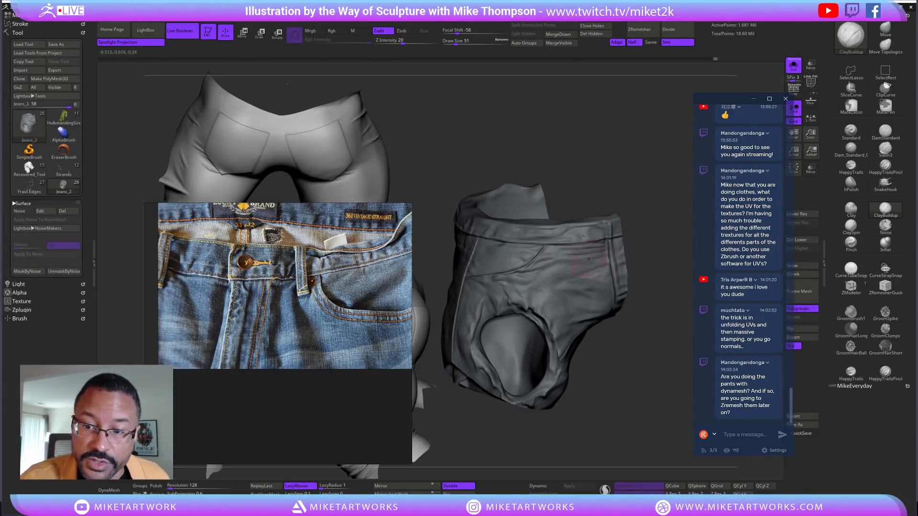
{"action": "left_click_drag", "start_coordinate": [655, 248], "coordinate": [528, 285]}
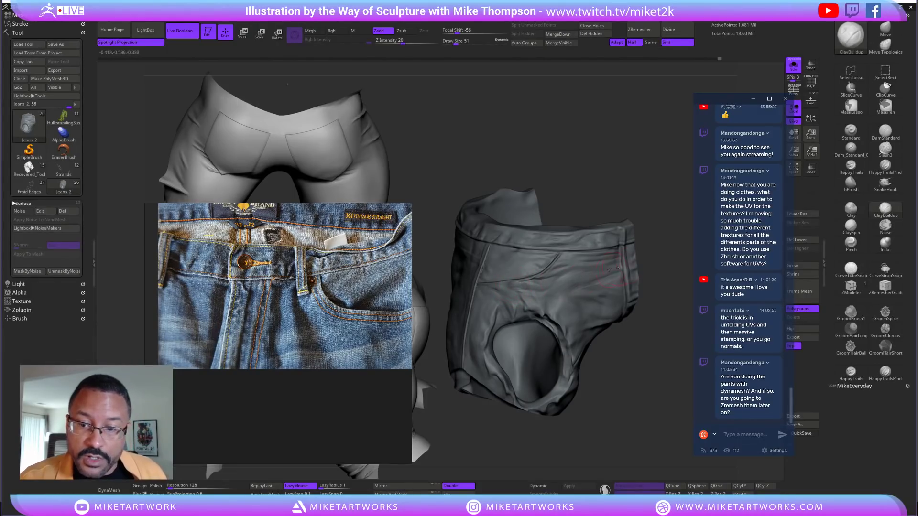
{"action": "mouse_move", "coordinate": [634, 382]}
{"action": "left_mouse_down"}
{"action": "mouse_move", "coordinate": [652, 389]}
{"action": "mouse_move", "coordinate": [545, 297]}
{"action": "left_mouse_up"}
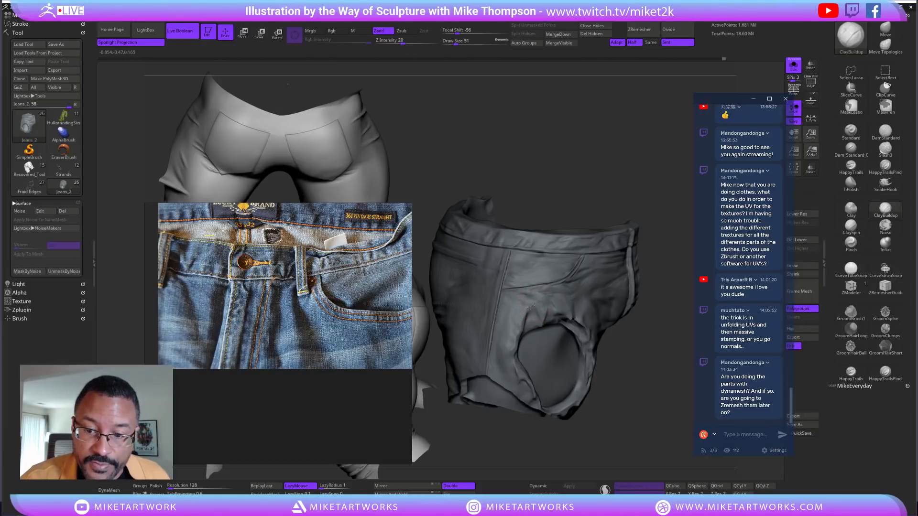
Refine the ClayBuildup folds below the front pocket and above the torn leg opening, checking the form from several angles
{"action": "left_click_drag", "start_coordinate": [673, 275], "coordinate": [536, 296]}
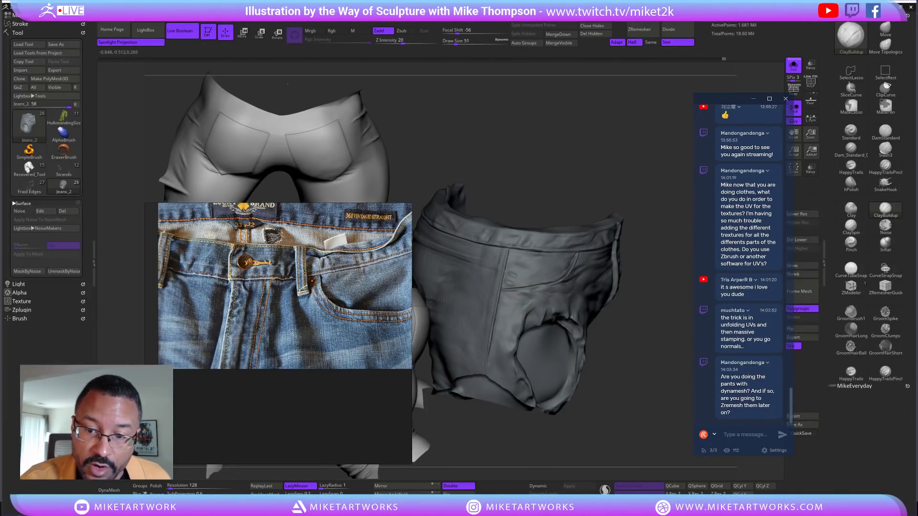
{"action": "mouse_move", "coordinate": [639, 262]}
{"action": "left_mouse_down"}
{"action": "mouse_move", "coordinate": [506, 297]}
{"action": "mouse_move", "coordinate": [525, 317]}
{"action": "left_mouse_up"}
{"action": "left_click_drag", "start_coordinate": [677, 269], "coordinate": [638, 265]}
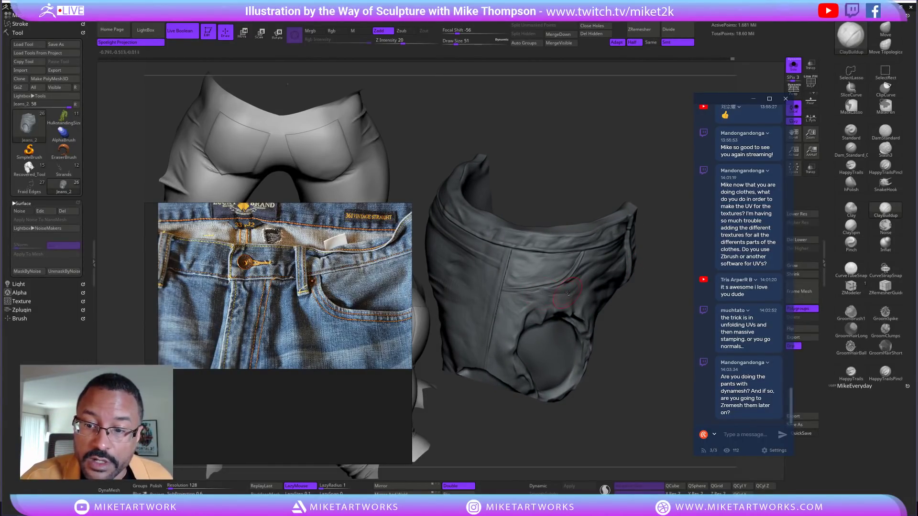
{"action": "left_click_drag", "start_coordinate": [621, 364], "coordinate": [549, 293]}
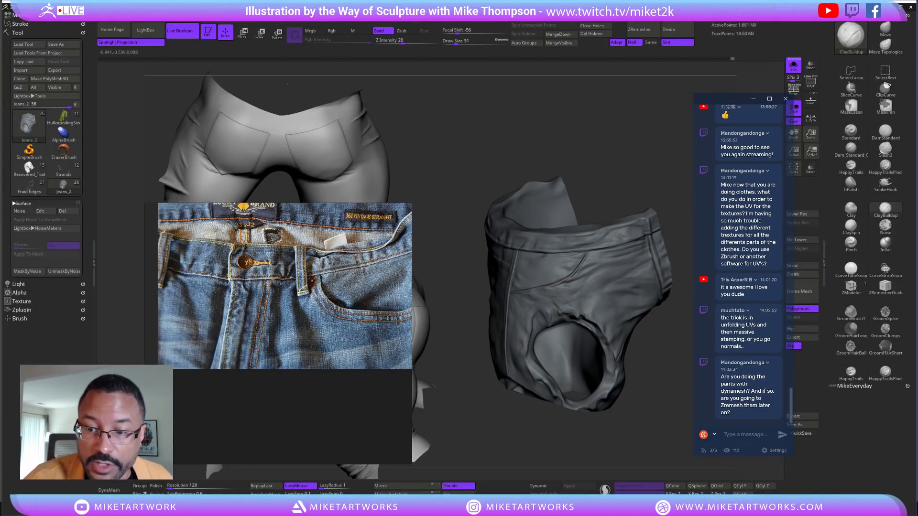
{"action": "left_click_drag", "start_coordinate": [655, 379], "coordinate": [673, 377]}
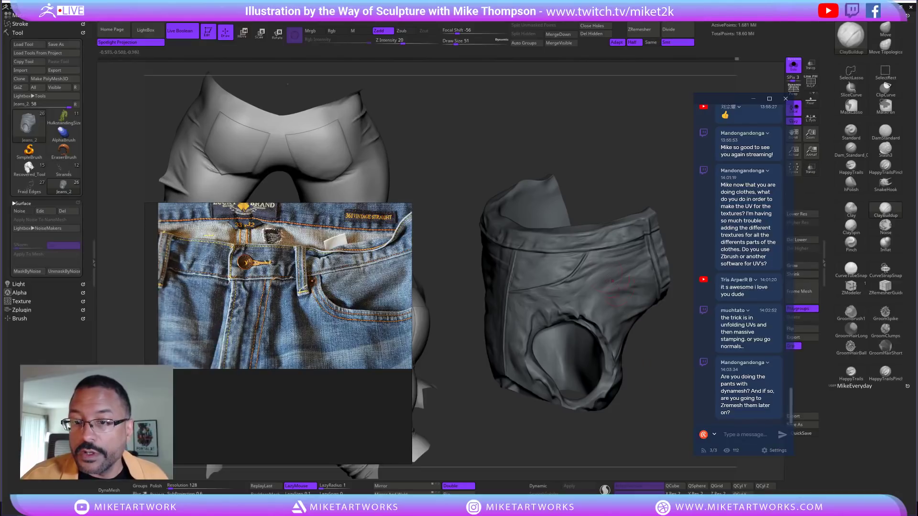
Carry the ClayBuildup wrinkles around the waistband to the back and side of the jeans
{"action": "left_click_drag", "start_coordinate": [550, 237], "coordinate": [574, 290]}
{"action": "left_click_drag", "start_coordinate": [570, 203], "coordinate": [592, 223]}
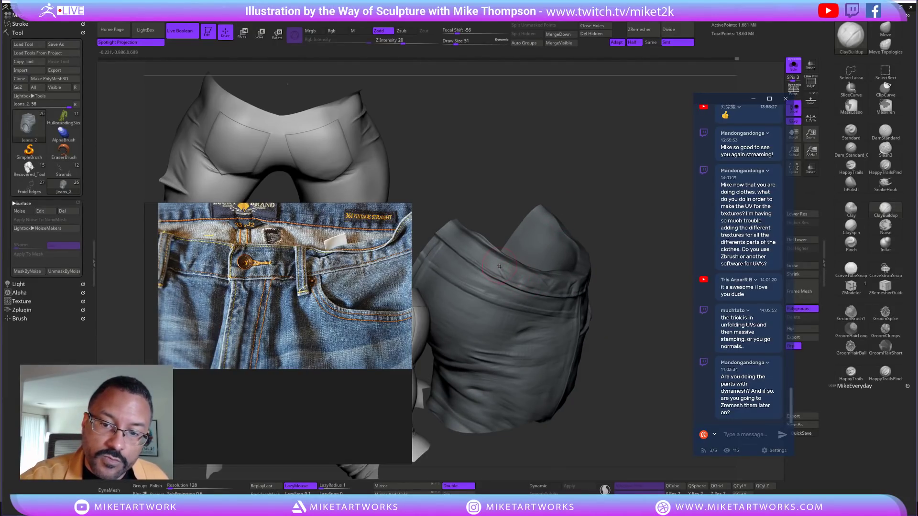
{"action": "mouse_move", "coordinate": [555, 197]}
{"action": "left_mouse_down"}
{"action": "mouse_move", "coordinate": [553, 154]}
{"action": "mouse_move", "coordinate": [523, 282]}
{"action": "mouse_move", "coordinate": [499, 256]}
{"action": "left_mouse_up"}
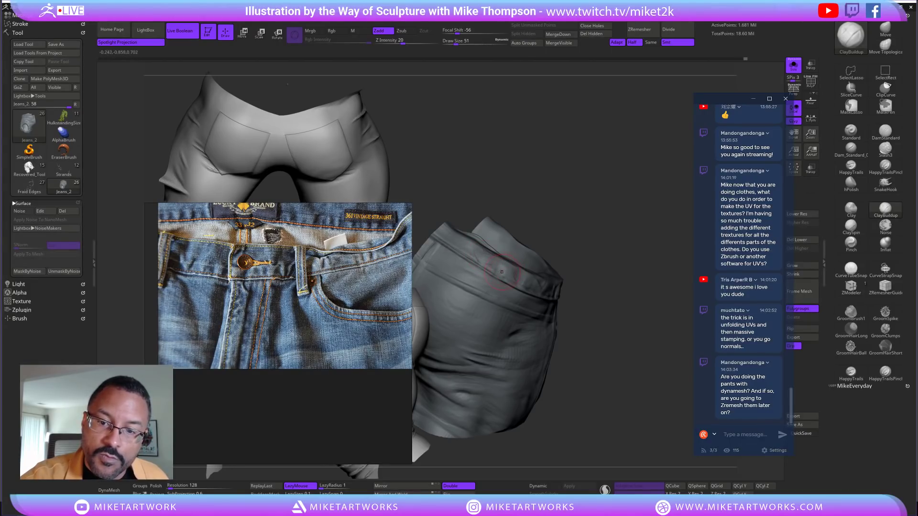
{"action": "left_click_drag", "start_coordinate": [597, 185], "coordinate": [506, 276]}
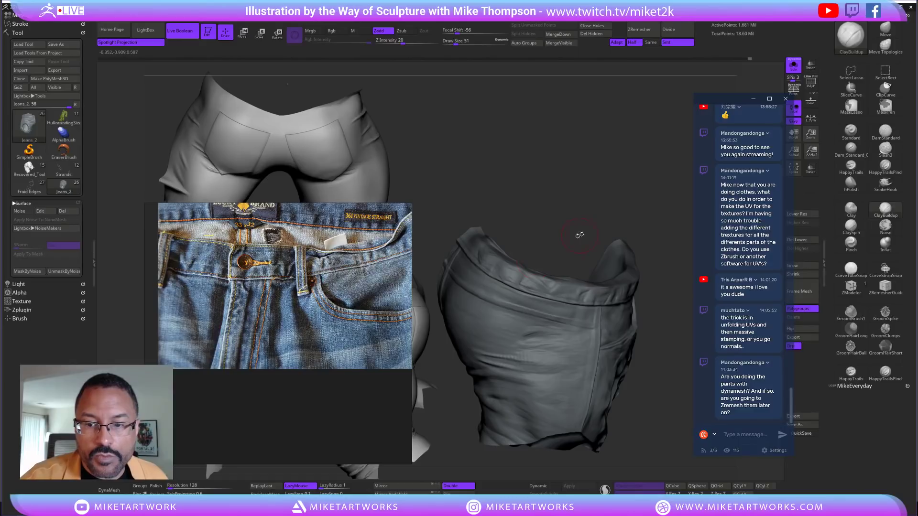
{"action": "left_click_drag", "start_coordinate": [603, 237], "coordinate": [545, 315]}
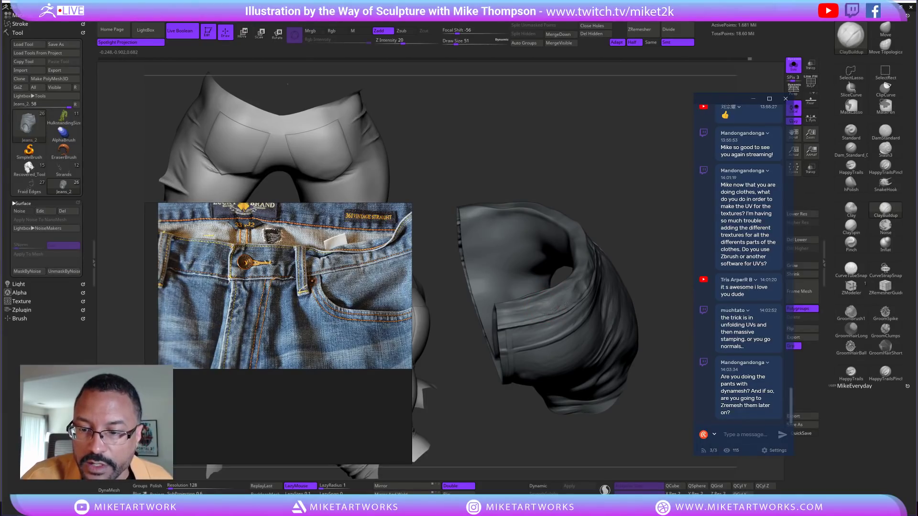
{"action": "left_click_drag", "start_coordinate": [663, 258], "coordinate": [647, 232]}
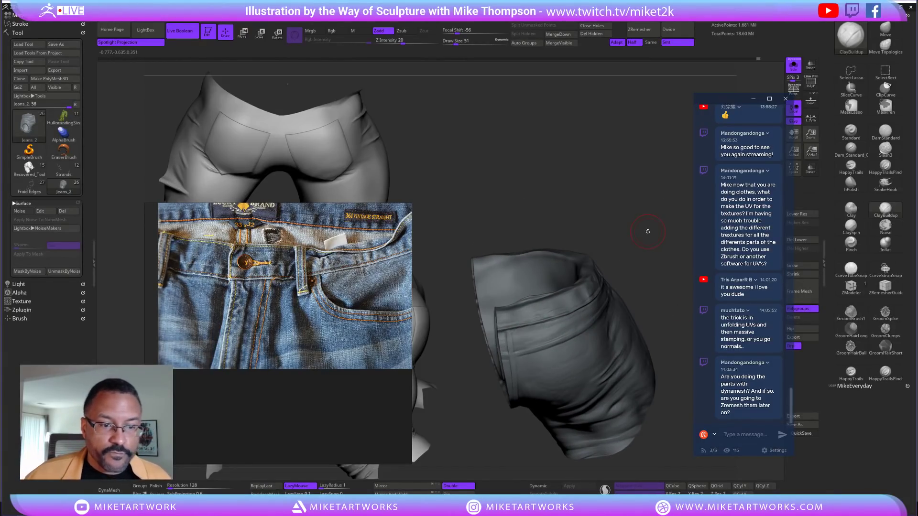
Examine the jeans photos on the reference board and frame a side view showing the outer leg seam
{"action": "scroll", "coordinate": [234, 306], "scroll_direction": "down", "scroll_amount": 3}
{"action": "scroll", "coordinate": [294, 354], "scroll_direction": "down", "scroll_amount": 3}
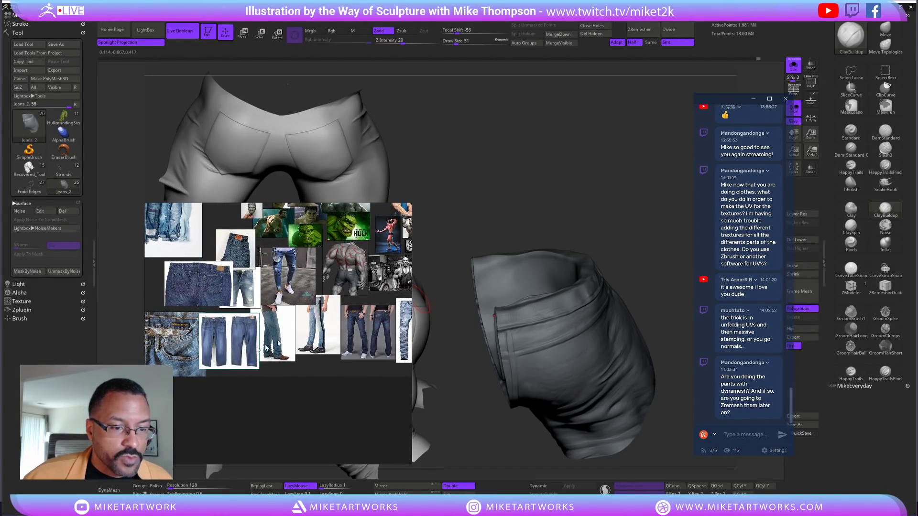
{"action": "scroll", "coordinate": [253, 340], "scroll_direction": "up", "scroll_amount": 5}
{"action": "scroll", "coordinate": [255, 341], "scroll_direction": "down", "scroll_amount": 3}
{"action": "scroll", "coordinate": [334, 325], "scroll_direction": "up", "scroll_amount": 5}
{"action": "scroll", "coordinate": [335, 325], "scroll_direction": "down", "scroll_amount": 2}
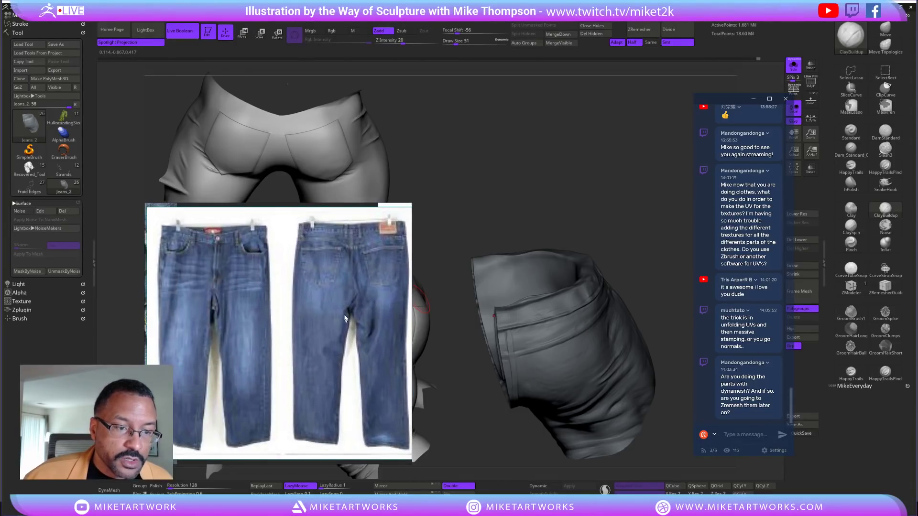
{"action": "right_click", "coordinate": [343, 314]}
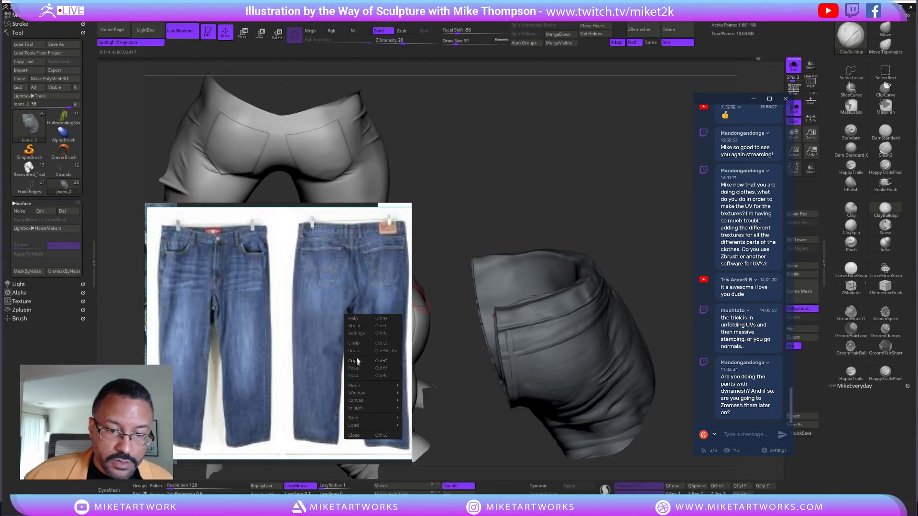
{"action": "left_click", "coordinate": [310, 338]}
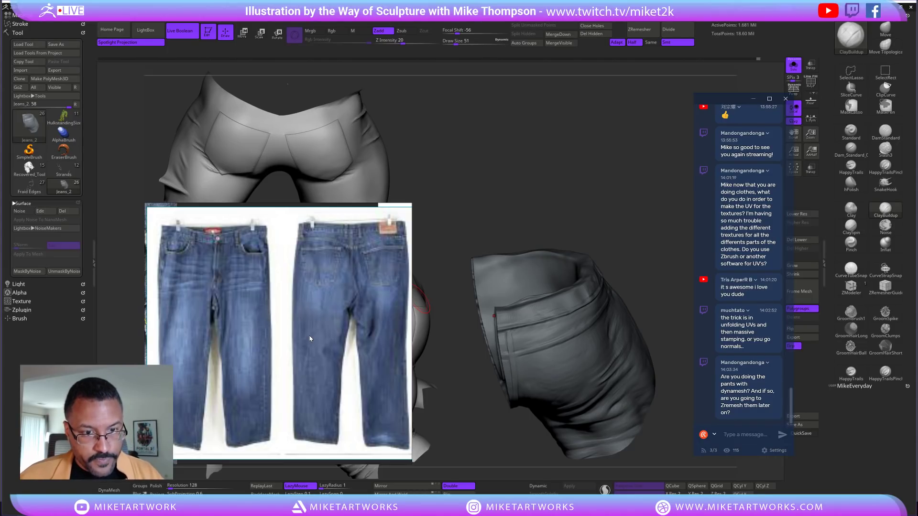
{"action": "scroll", "coordinate": [309, 338], "scroll_direction": "down", "scroll_amount": 3}
{"action": "scroll", "coordinate": [318, 372], "scroll_direction": "up", "scroll_amount": 5}
{"action": "middle_click_drag", "start_coordinate": [252, 381], "coordinate": [261, 325]}
{"action": "scroll", "coordinate": [278, 331], "scroll_direction": "up", "scroll_amount": 3}
Unhide the rest of the jeans and bring the outer side seam into view
{"action": "left_click_drag", "start_coordinate": [676, 250], "coordinate": [632, 214]}
{"action": "left_click_drag", "start_coordinate": [640, 401], "coordinate": [637, 248]}
{"action": "left_click_drag", "start_coordinate": [621, 329], "coordinate": [639, 215]}
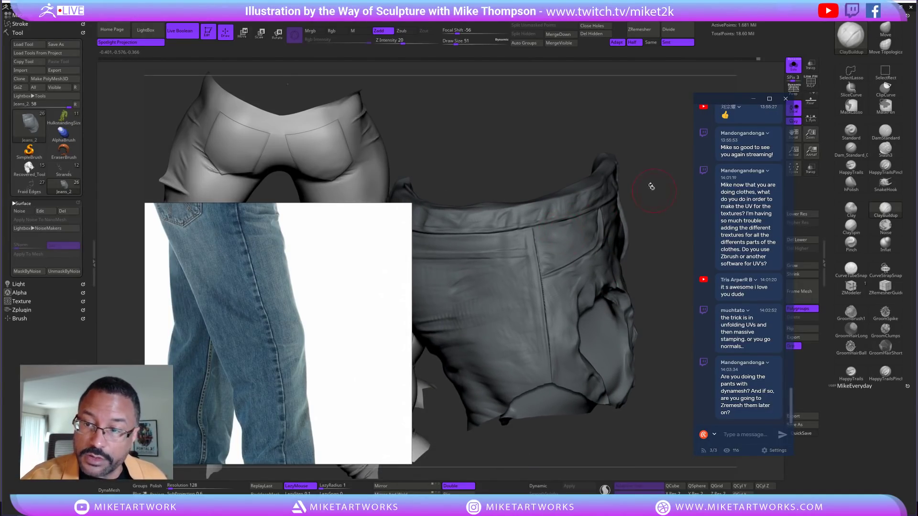
{"action": "key", "text": "ctrl+shift"}
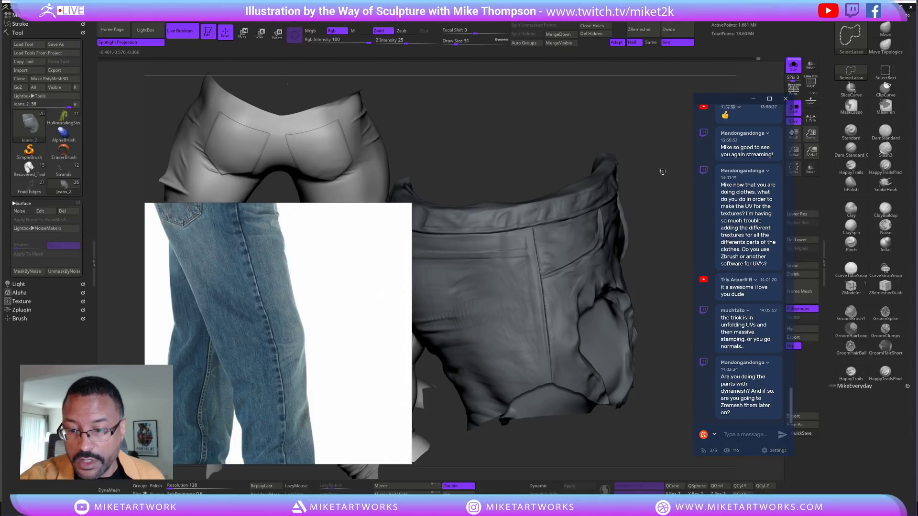
{"action": "left_click", "coordinate": [662, 172], "text": "ctrl+shift"}
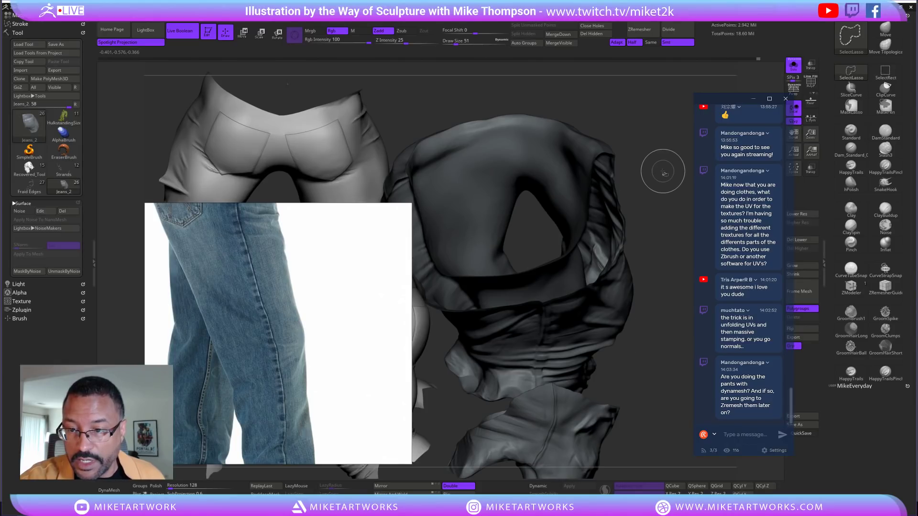
{"action": "left_click", "coordinate": [662, 317], "text": "ctrl+shift"}
{"action": "mouse_move", "coordinate": [676, 337]}
{"action": "left_mouse_down", "text": "alt"}
{"action": "mouse_move", "coordinate": [676, 296]}
{"action": "mouse_move", "coordinate": [654, 396]}
{"action": "mouse_move", "coordinate": [665, 394]}
{"action": "left_mouse_up", "text": "alt"}
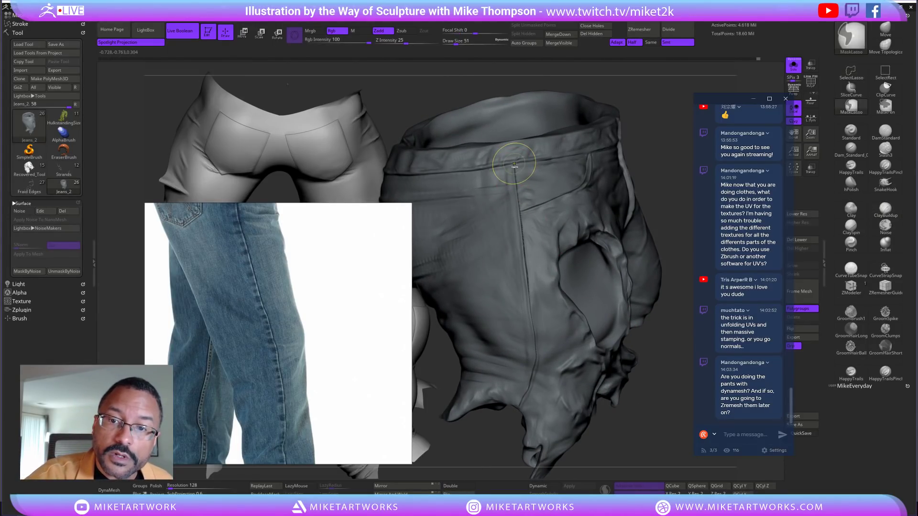
Mask a narrow strip along the outer side seam from the waistband to the torn hem, then invert the mask
{"action": "mouse_move", "coordinate": [512, 165]}
{"action": "left_mouse_down", "text": "ctrl"}
{"action": "mouse_move", "coordinate": [525, 340]}
{"action": "mouse_move", "coordinate": [518, 408]}
{"action": "mouse_move", "coordinate": [536, 356]}
{"action": "mouse_move", "coordinate": [529, 301]}
{"action": "left_mouse_up", "text": "ctrl"}
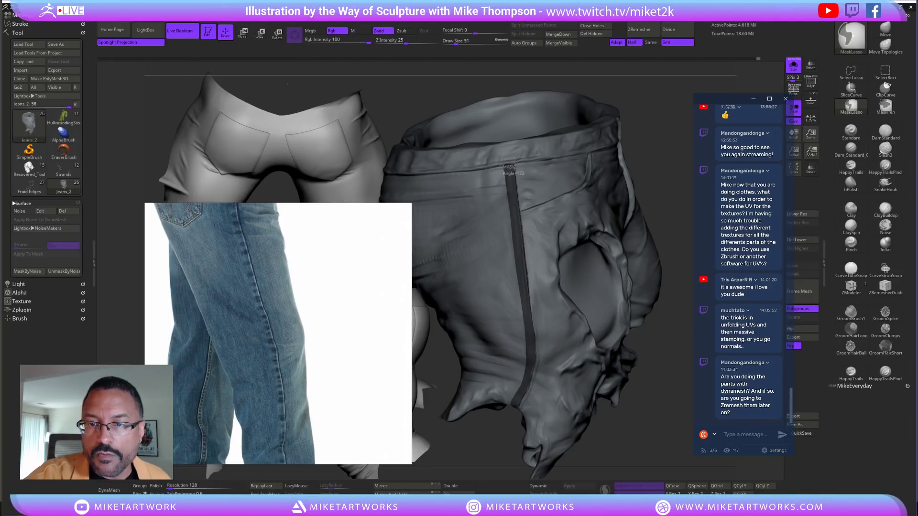
{"action": "left_click_drag", "start_coordinate": [514, 164], "coordinate": [513, 164], "text": "ctrl"}
{"action": "mouse_move", "coordinate": [661, 412]}
{"action": "left_mouse_down"}
{"action": "mouse_move", "coordinate": [641, 402]}
{"action": "mouse_move", "coordinate": [652, 395]}
{"action": "left_mouse_up"}
Move the reference window off LightBox and try to load the MikeVDMWrinkles brush from the MikeCloth_Brushes folder
{"action": "key", "text": "comma"}
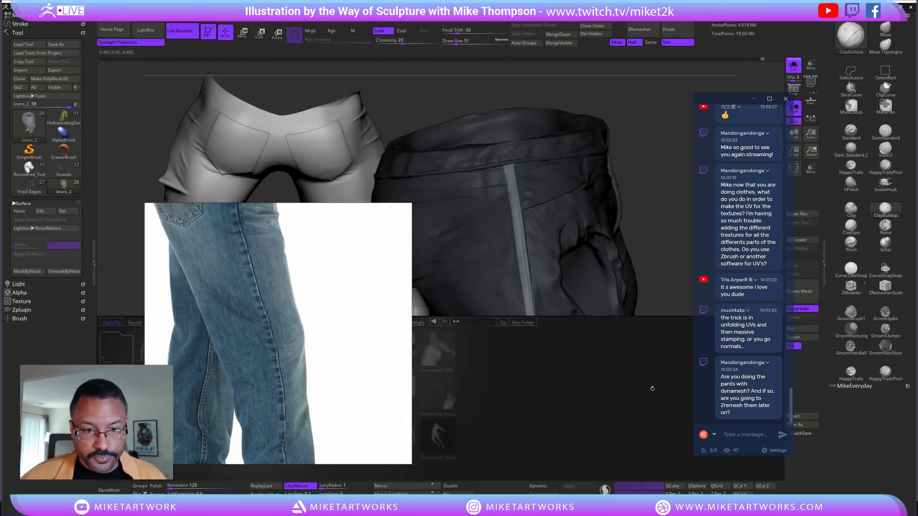
{"action": "left_click_drag", "start_coordinate": [313, 363], "coordinate": [725, 271]}
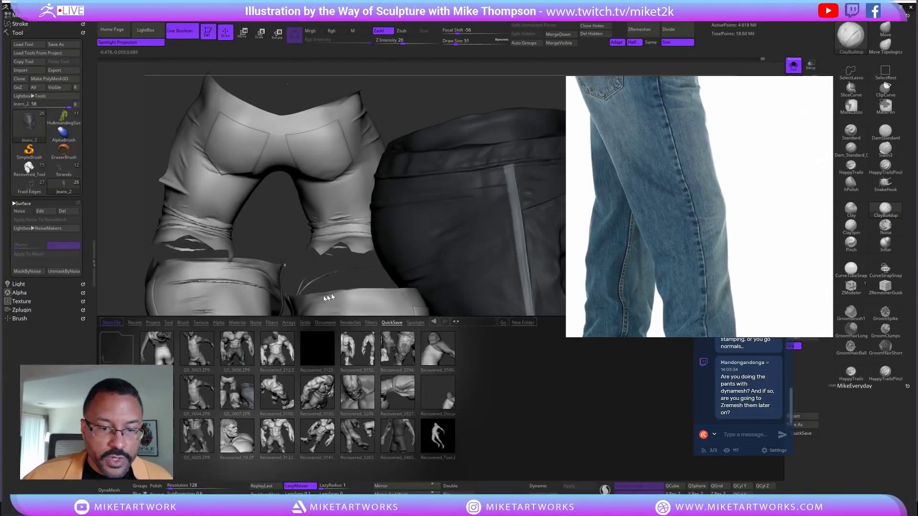
{"action": "left_click", "coordinate": [186, 322]}
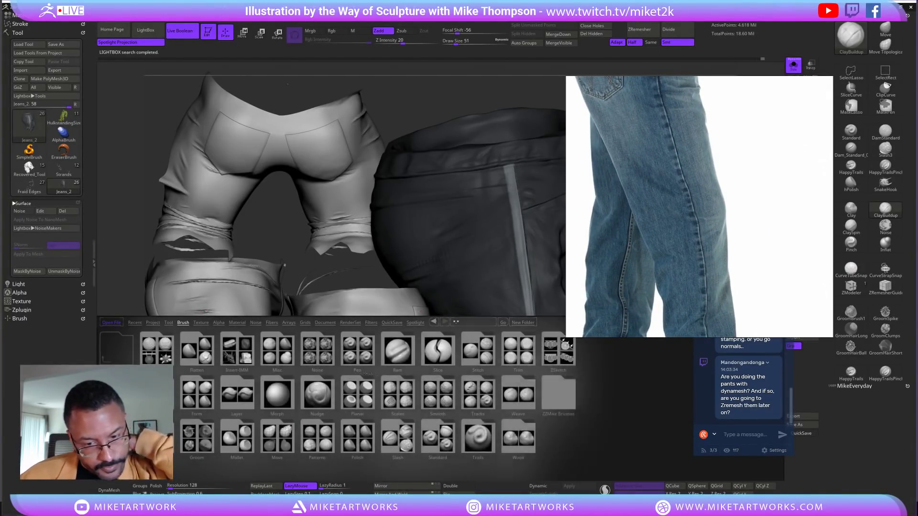
{"action": "double_click", "coordinate": [560, 406]}
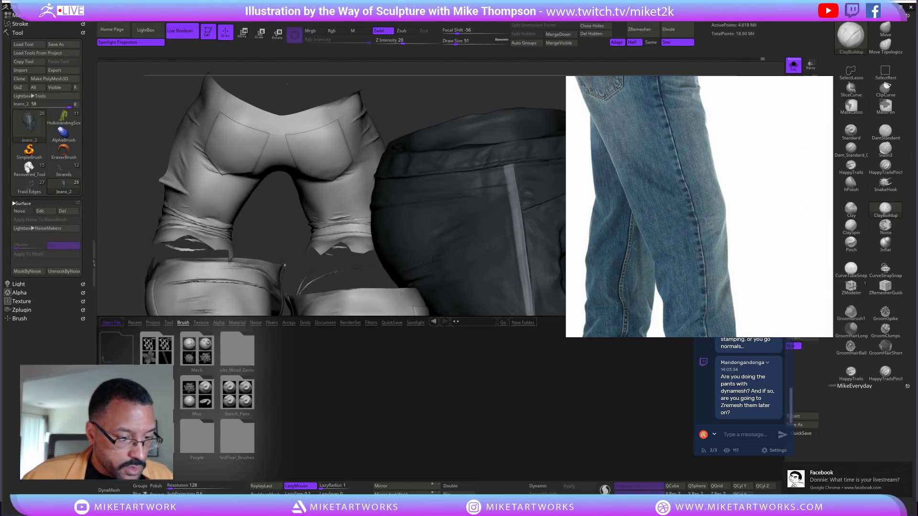
{"action": "double_click", "coordinate": [165, 359]}
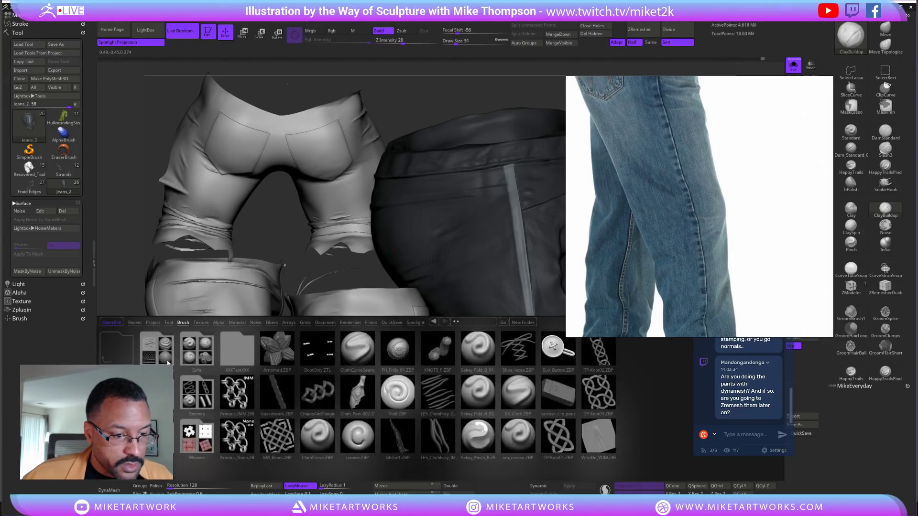
{"action": "double_click", "coordinate": [189, 360]}
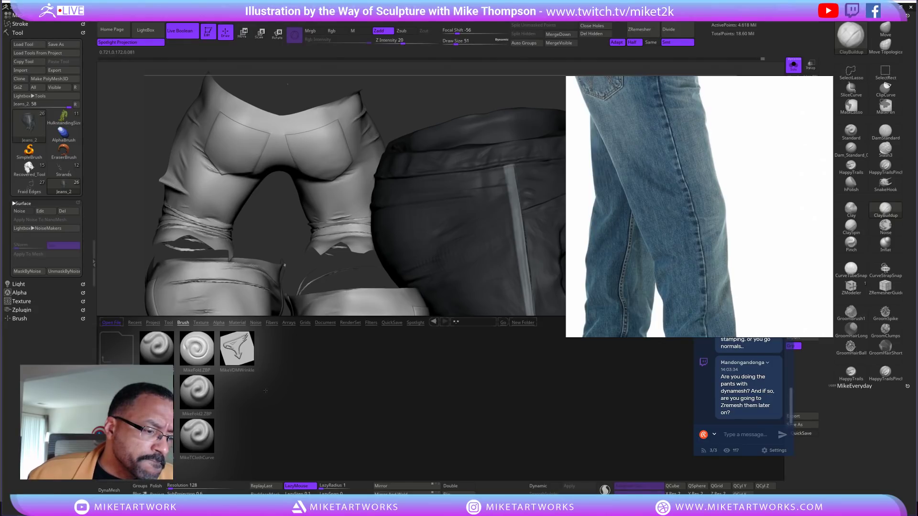
{"action": "double_click", "coordinate": [234, 352]}
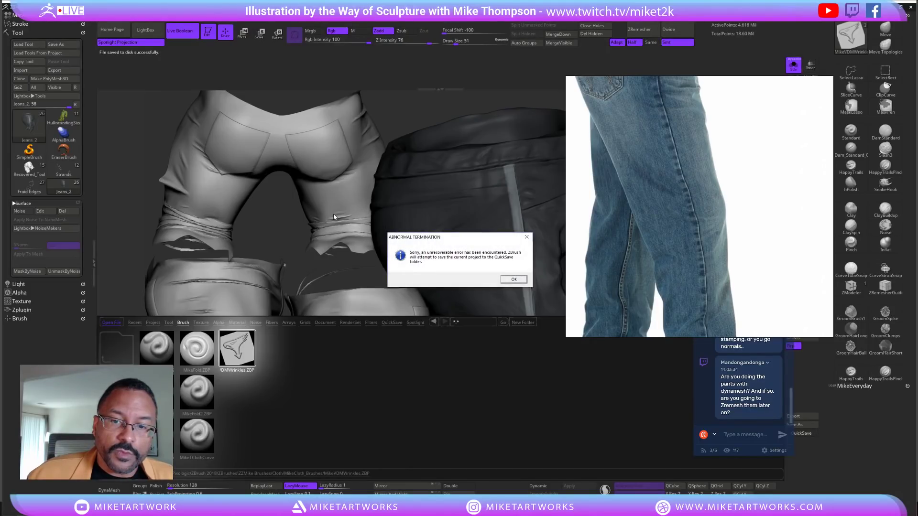
Acknowledge the ZBrush abnormal termination notices and close the VLC errors window
{"action": "left_click", "coordinate": [514, 280]}
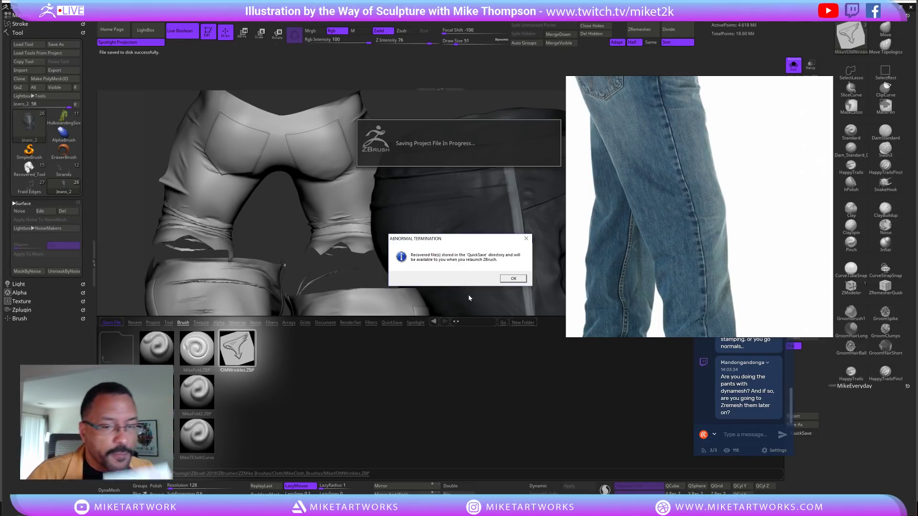
{"action": "left_click", "coordinate": [513, 279]}
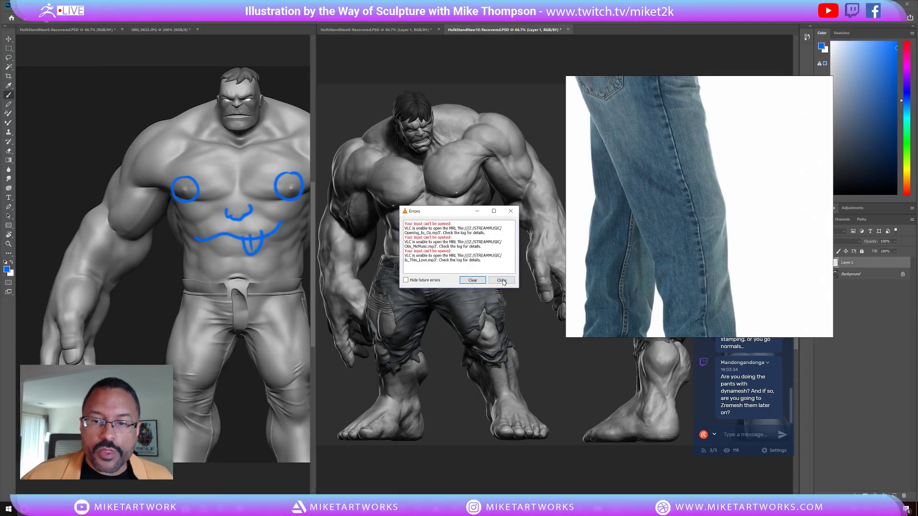
{"action": "left_click", "coordinate": [504, 281]}
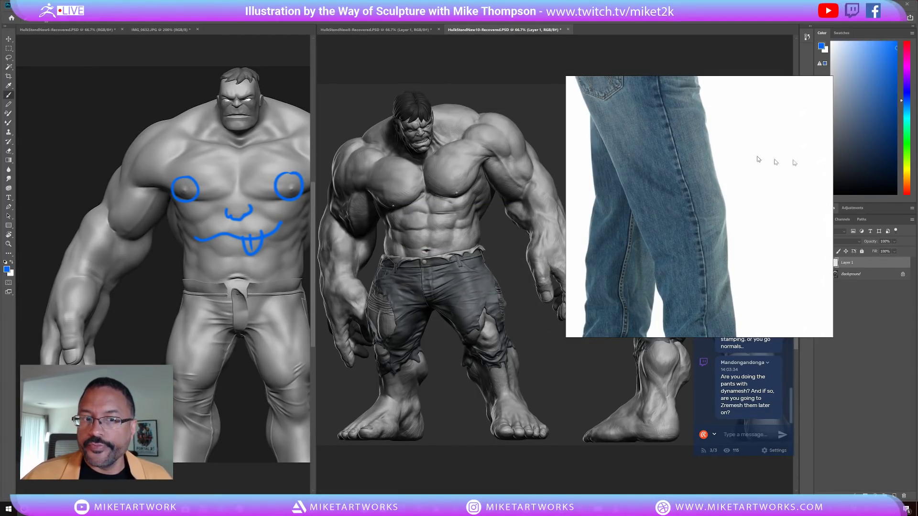
Minimize Photoshop, move the jeans reference window away from the chat, and open the list of installed applications
{"action": "left_click", "coordinate": [864, 5]}
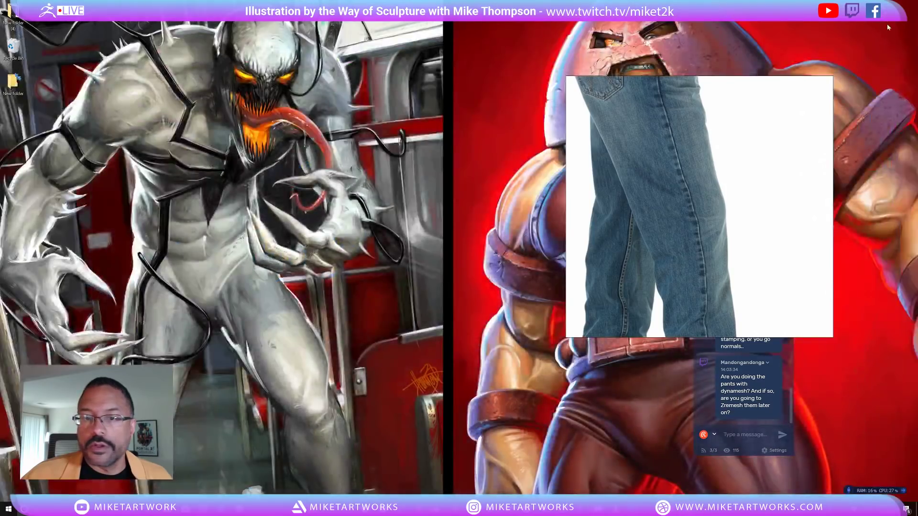
{"action": "left_click_drag", "start_coordinate": [625, 254], "coordinate": [100, 212]}
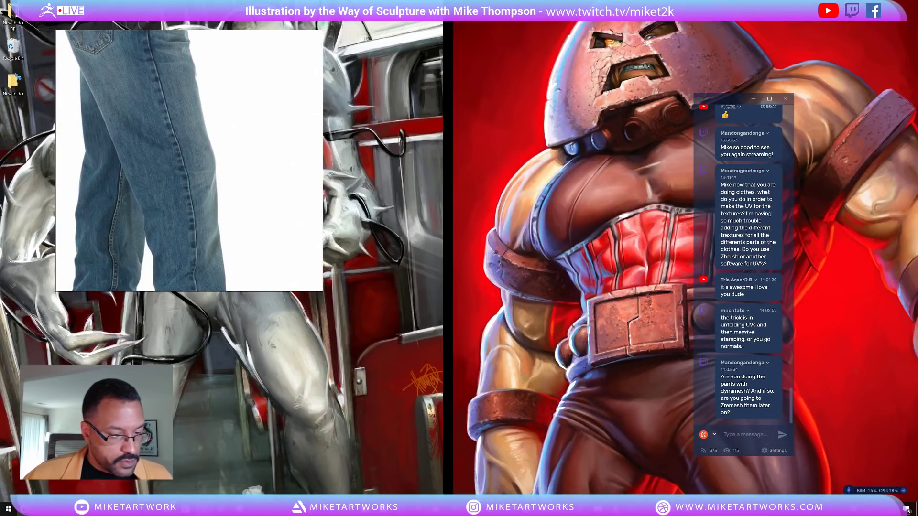
{"action": "left_click", "coordinate": [9, 509]}
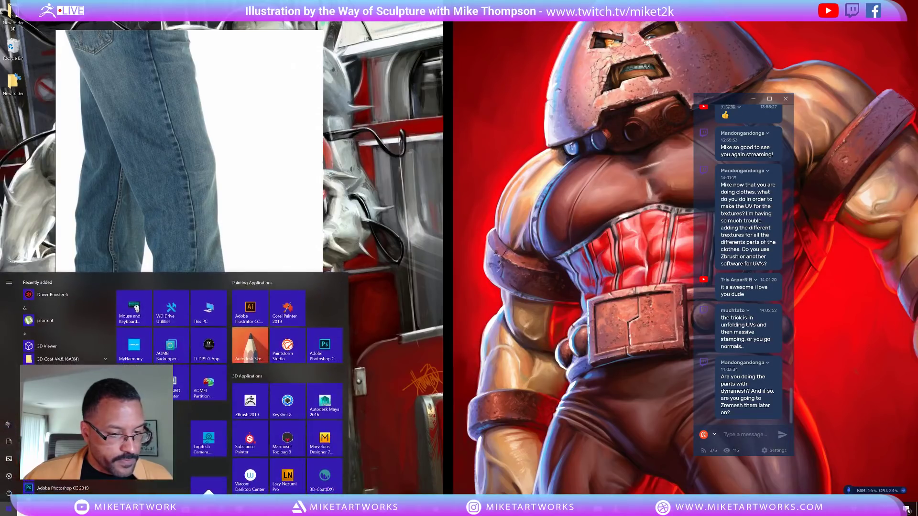
Launch ZBrush 2019 with the jeans reference image moved clear of the workspace, and acknowledge the abnormal-termination notice
{"action": "left_click", "coordinate": [519, 175]}
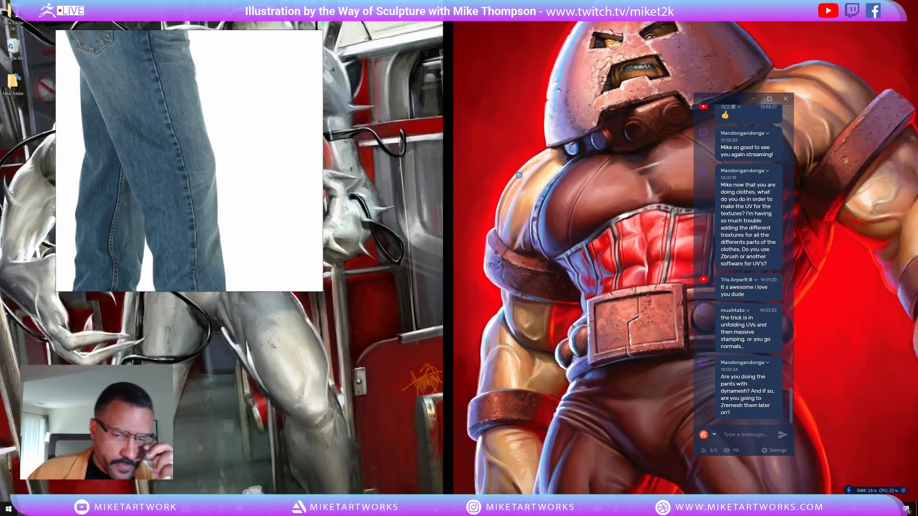
{"action": "left_click_drag", "start_coordinate": [260, 152], "coordinate": [328, 422]}
{"action": "left_click_drag", "start_coordinate": [382, 399], "coordinate": [361, 475]}
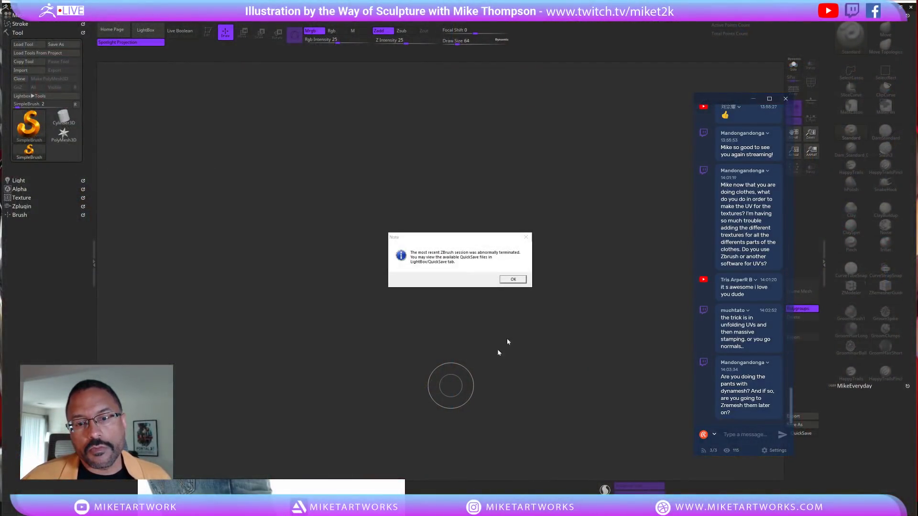
{"action": "left_click", "coordinate": [513, 279]}
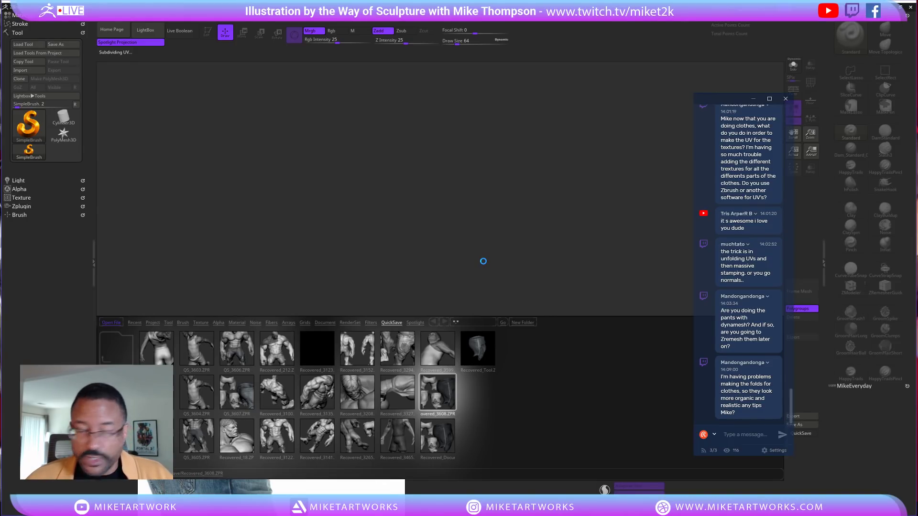
Dismiss the Errors window and force-close the unresponsive ZBrush program
{"action": "left_click", "coordinate": [408, 280]}
{"action": "left_click", "coordinate": [482, 283]}
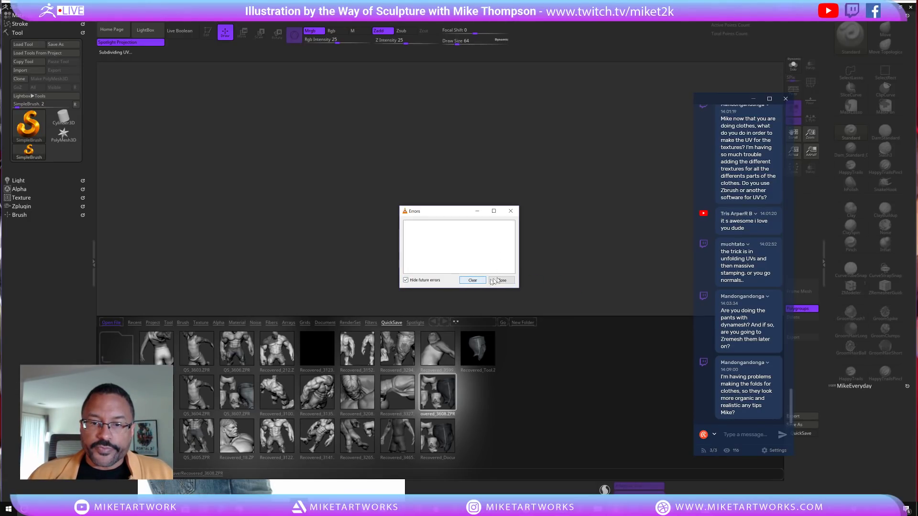
{"action": "left_click", "coordinate": [511, 211]}
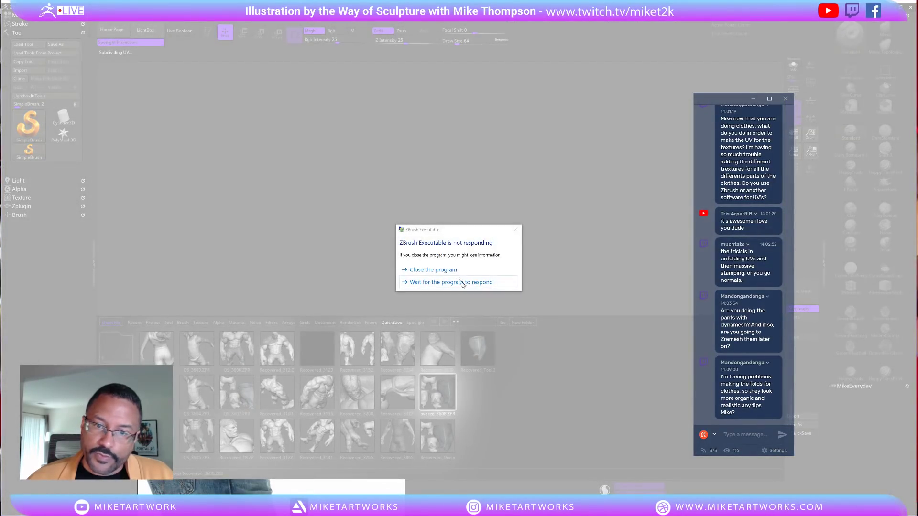
{"action": "left_click", "coordinate": [459, 282]}
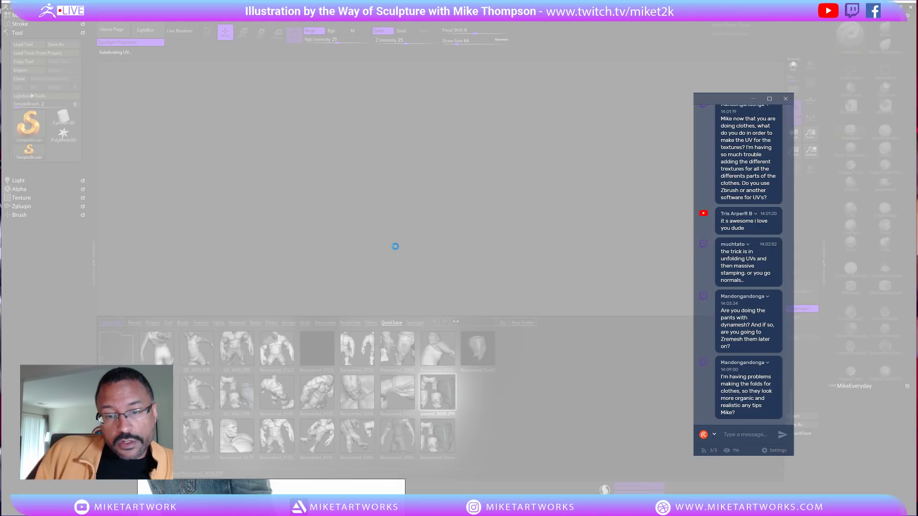
{"action": "key", "text": "super"}
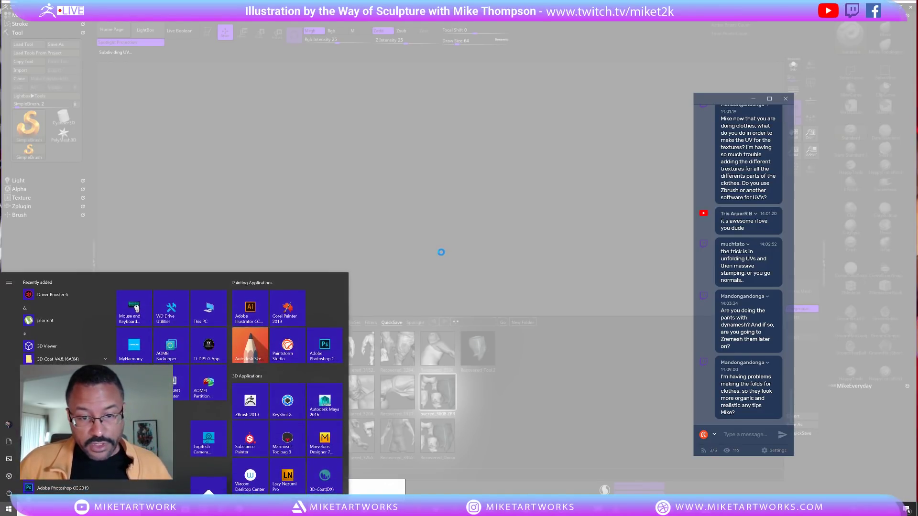
{"action": "left_click", "coordinate": [368, 341]}
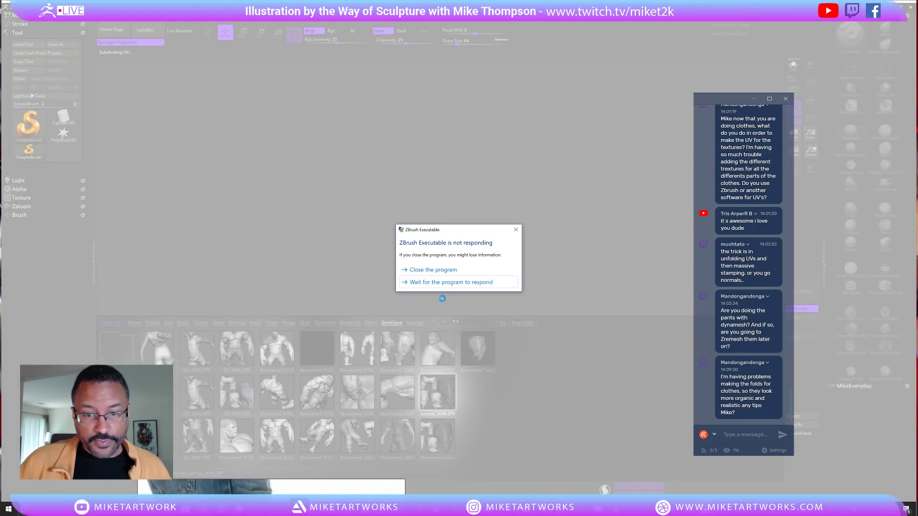
{"action": "left_click", "coordinate": [429, 271]}
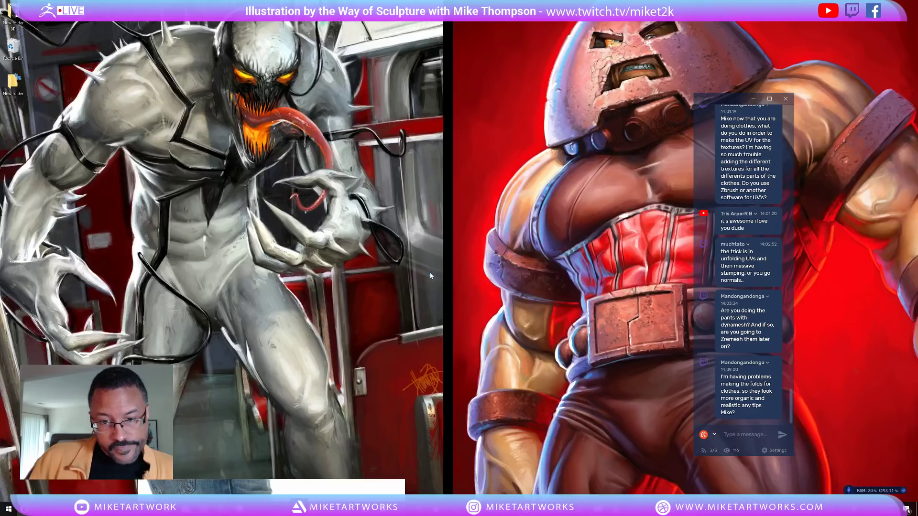
Relaunch ZBrush 2019 to retry the Recovered_3608.ZPR QuickSave project, and force-close the program
{"action": "left_click", "coordinate": [9, 509]}
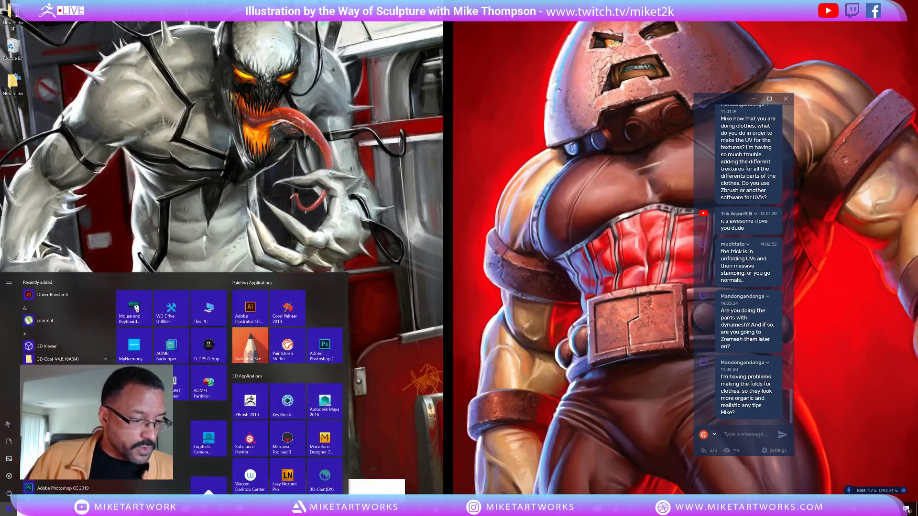
{"action": "left_click", "coordinate": [248, 404]}
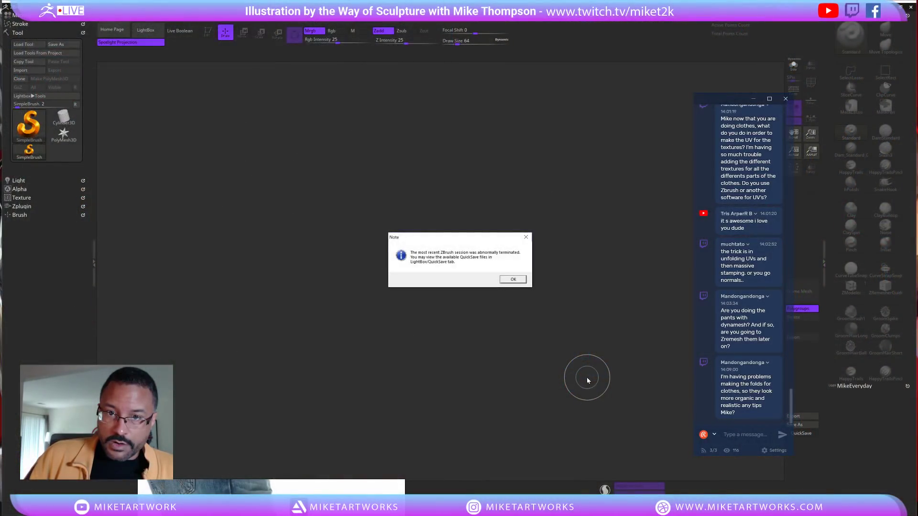
{"action": "left_click", "coordinate": [513, 279]}
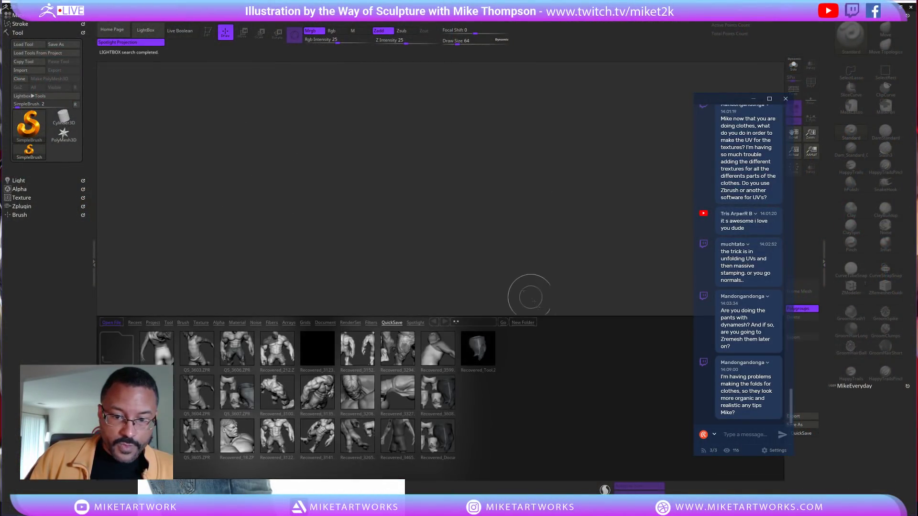
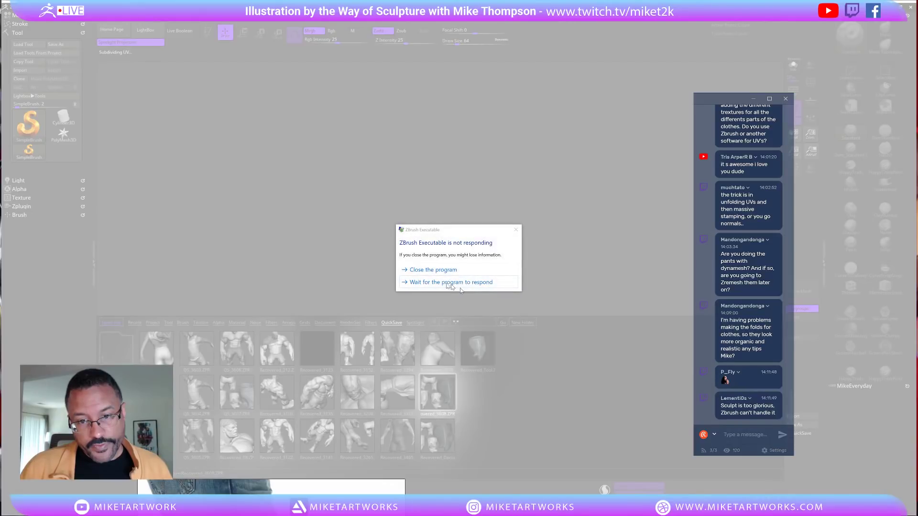
{"action": "left_click", "coordinate": [439, 267]}
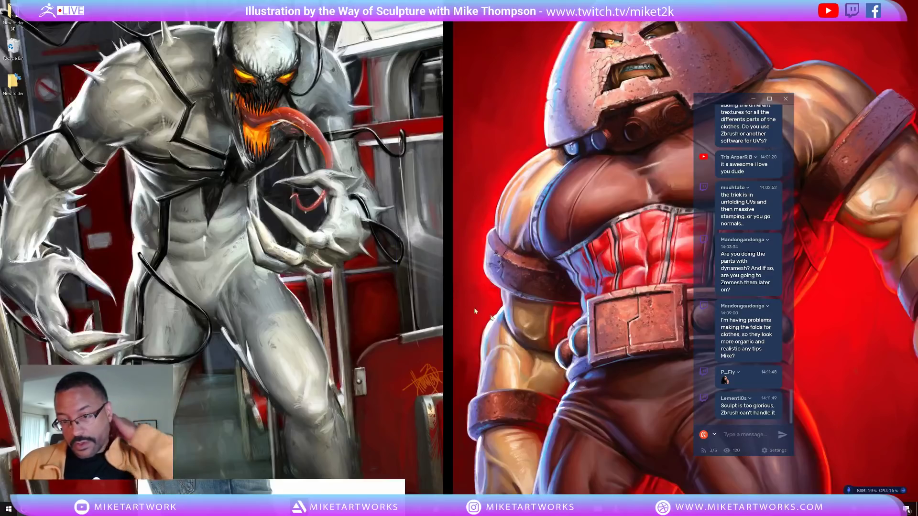
Relaunch ZBrush 2019, acknowledge the session notice and open the recovered document from the QuickSave files
{"action": "left_click", "coordinate": [7, 509]}
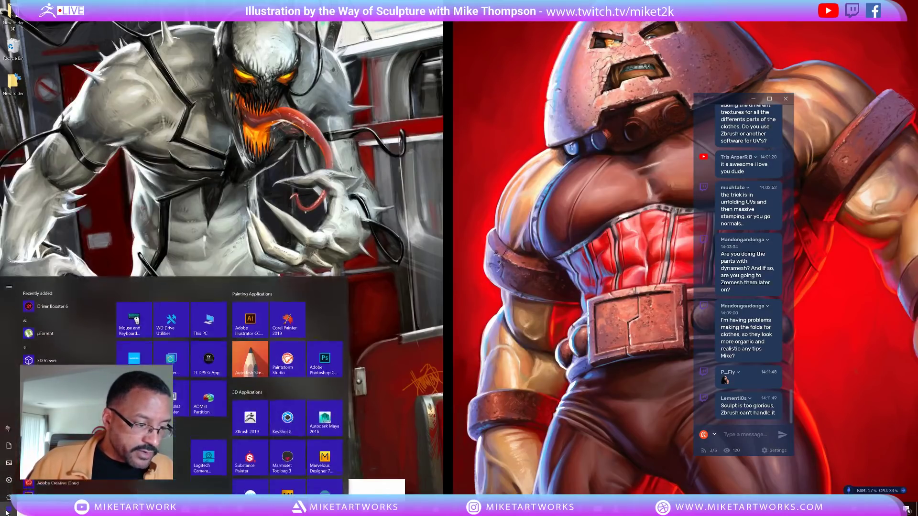
{"action": "left_click", "coordinate": [251, 408]}
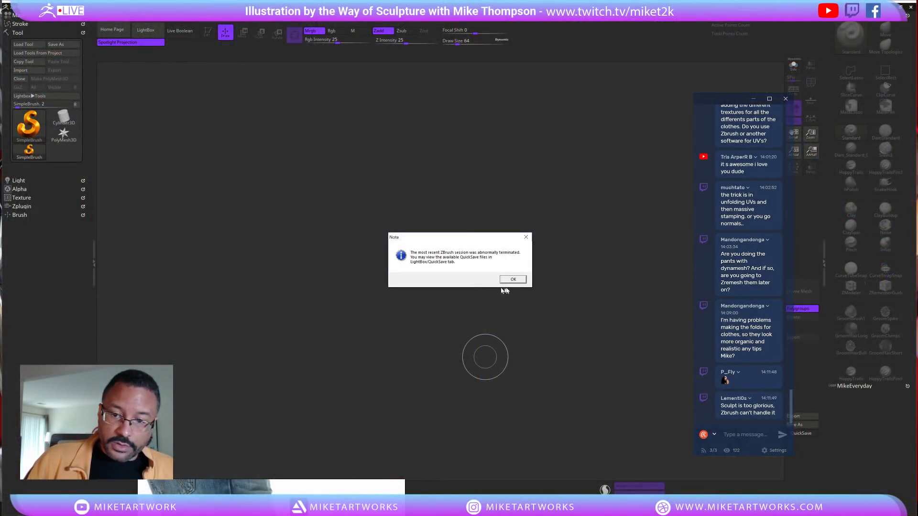
{"action": "left_click", "coordinate": [512, 280]}
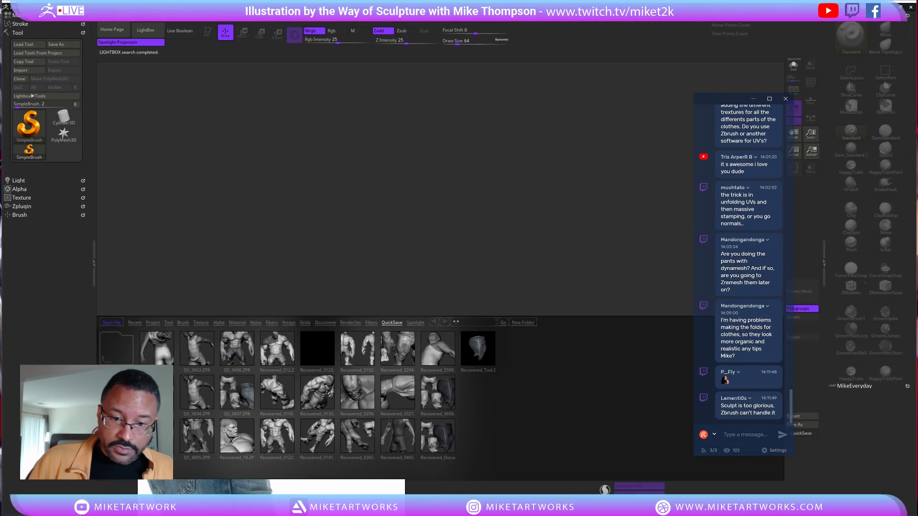
{"action": "double_click", "coordinate": [434, 445]}
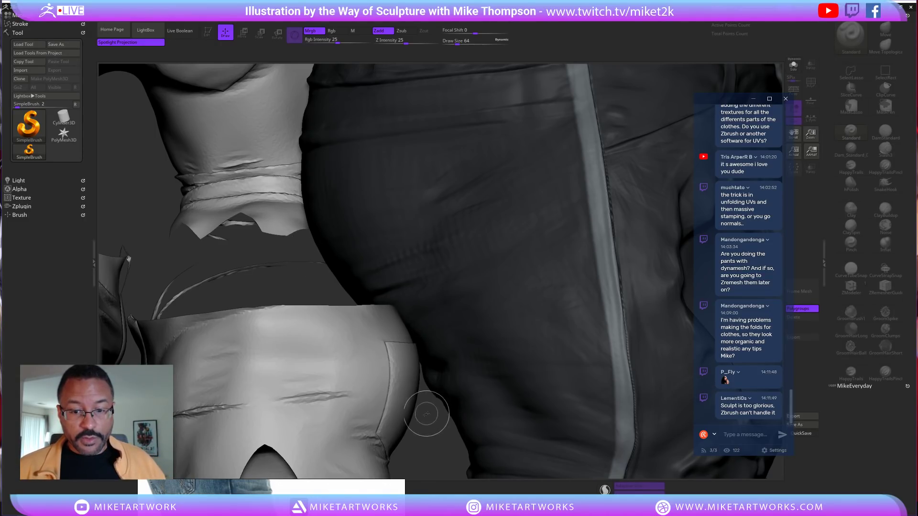
{"action": "mouse_move", "coordinate": [450, 224]}
{"action": "left_mouse_down"}
{"action": "mouse_move", "coordinate": [464, 363]}
{"action": "mouse_move", "coordinate": [530, 334]}
{"action": "mouse_move", "coordinate": [501, 328]}
{"action": "left_mouse_up"}
Load Recovered_Tool.ZTL from the QuickSave files and draw the figure wearing the torn jeans onto the canvas
{"action": "key", "text": "comma"}
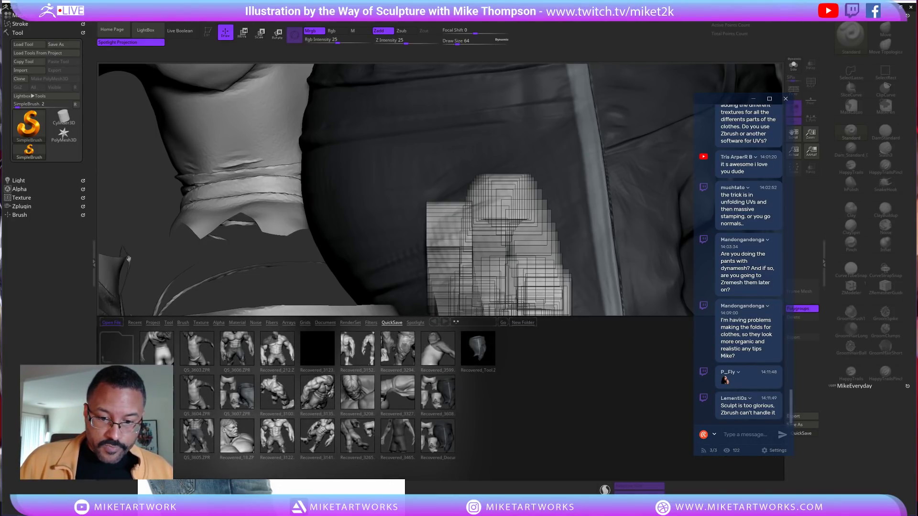
{"action": "double_click", "coordinate": [482, 347]}
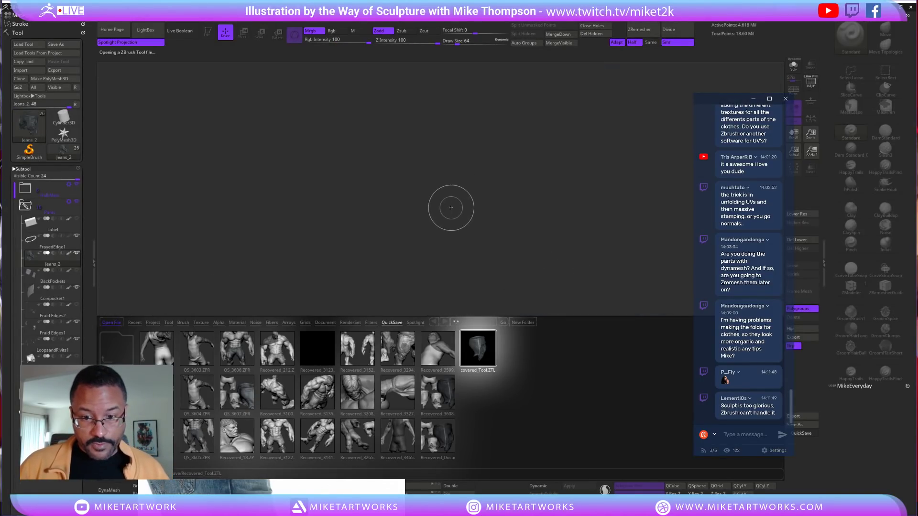
{"action": "left_click_drag", "start_coordinate": [455, 378], "coordinate": [535, 397]}
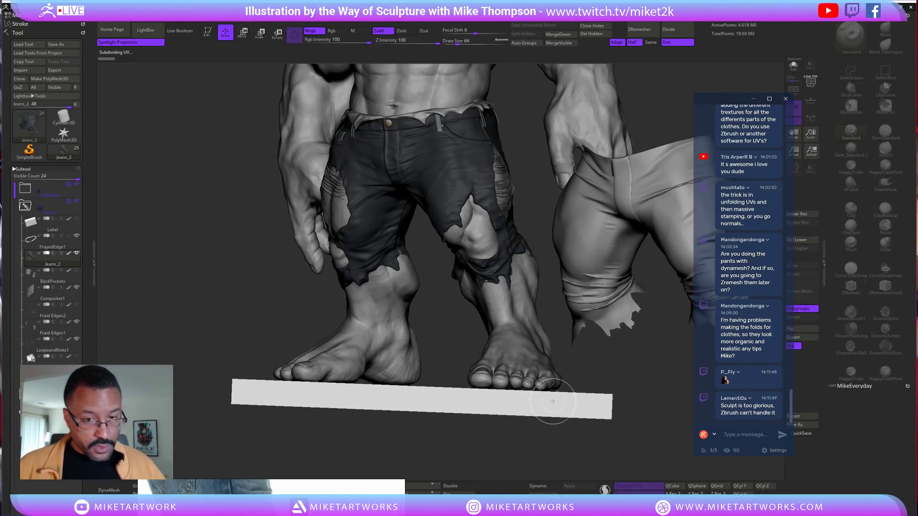
{"action": "left_click_drag", "start_coordinate": [222, 322], "coordinate": [223, 468]}
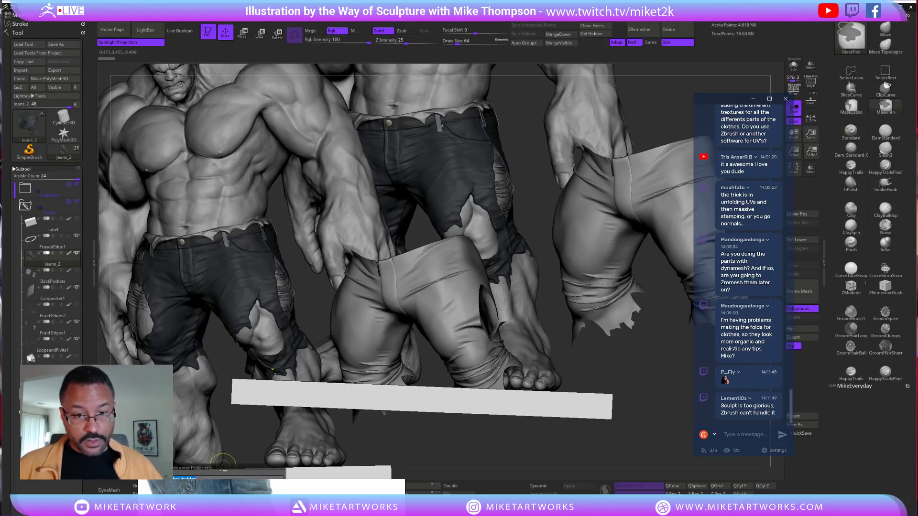
{"action": "key", "text": "ctrl"}
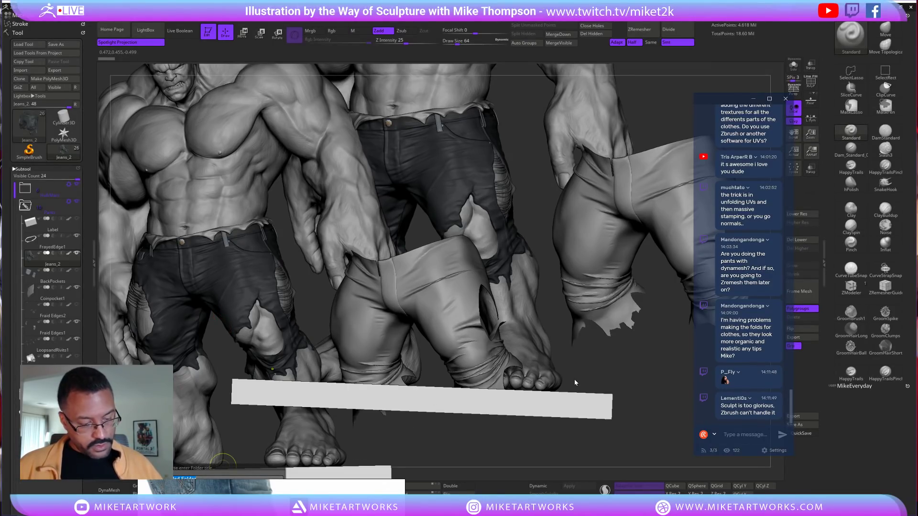
{"action": "key", "text": "ctrl"}
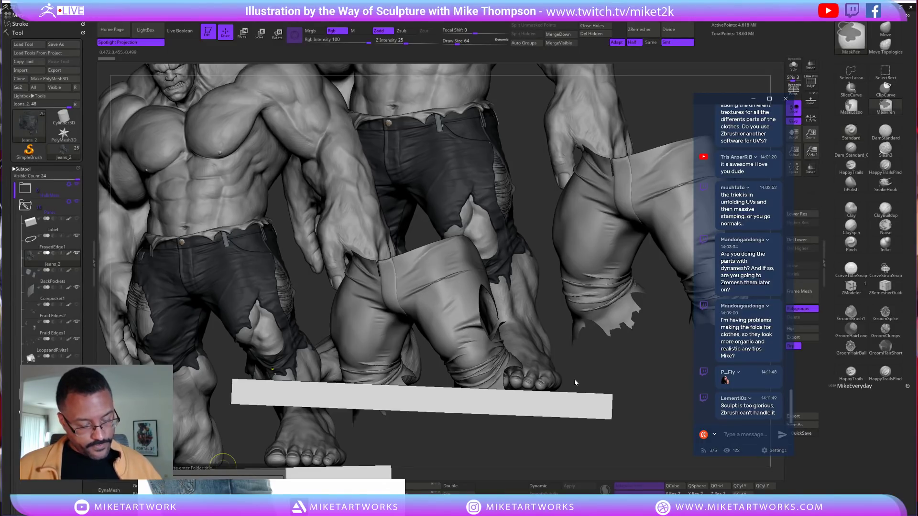
{"action": "key", "text": "ctrl"}
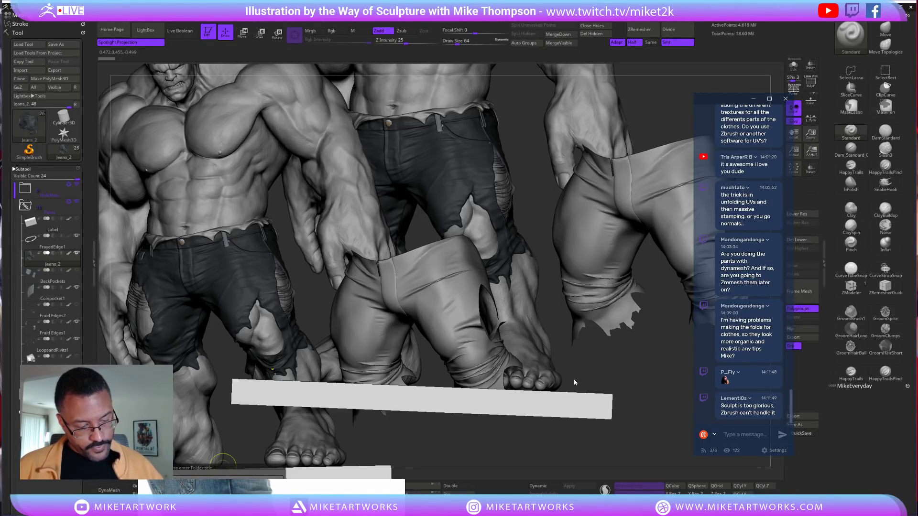
{"action": "key", "text": "ctrl"}
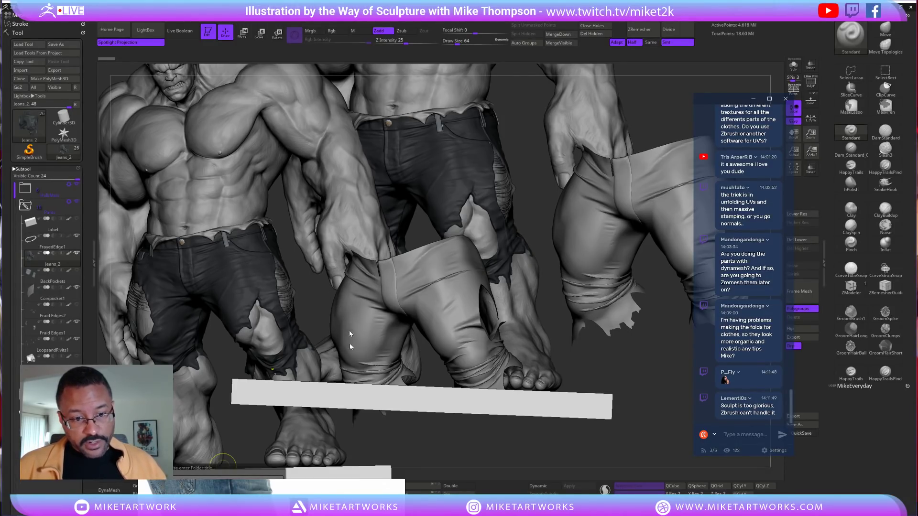
{"action": "key", "text": "ctrl"}
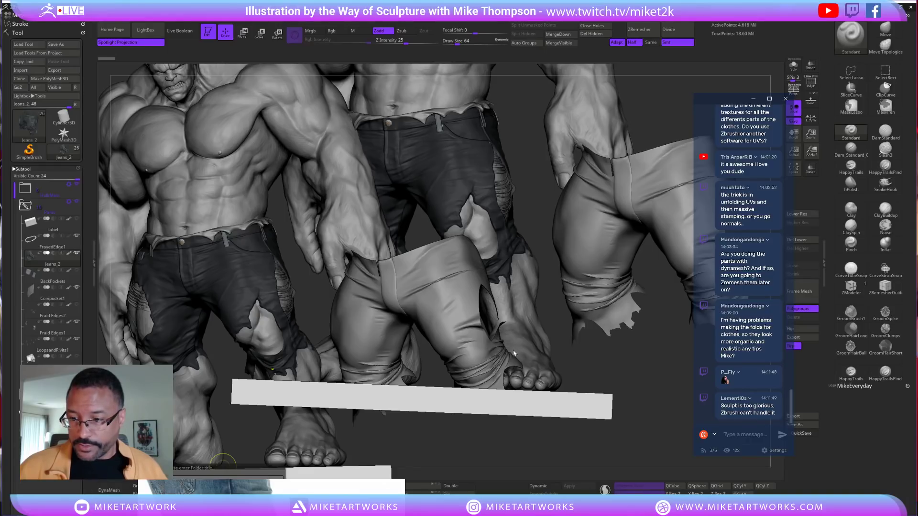
Switch to Task Manager, end the ZBrush Executable task and close Task Manager
{"action": "key", "text": "super"}
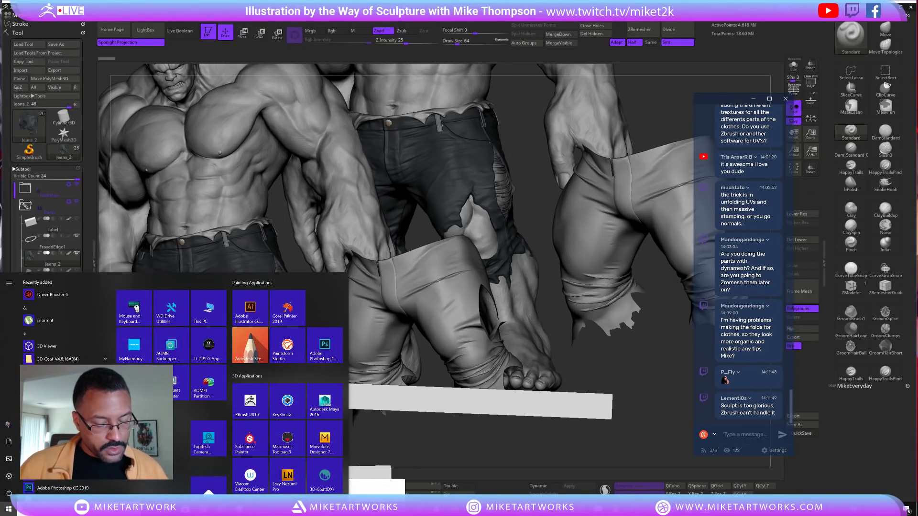
{"action": "type", "text": "task"}
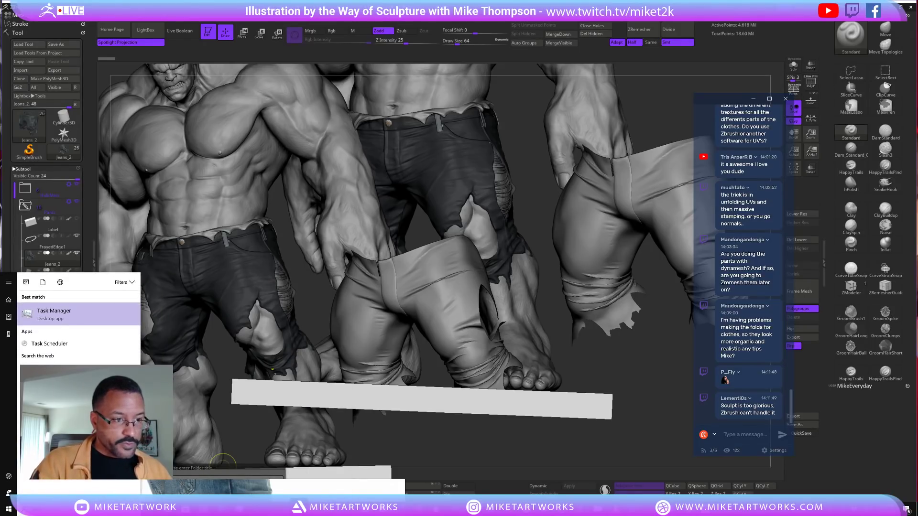
{"action": "key", "text": "Return"}
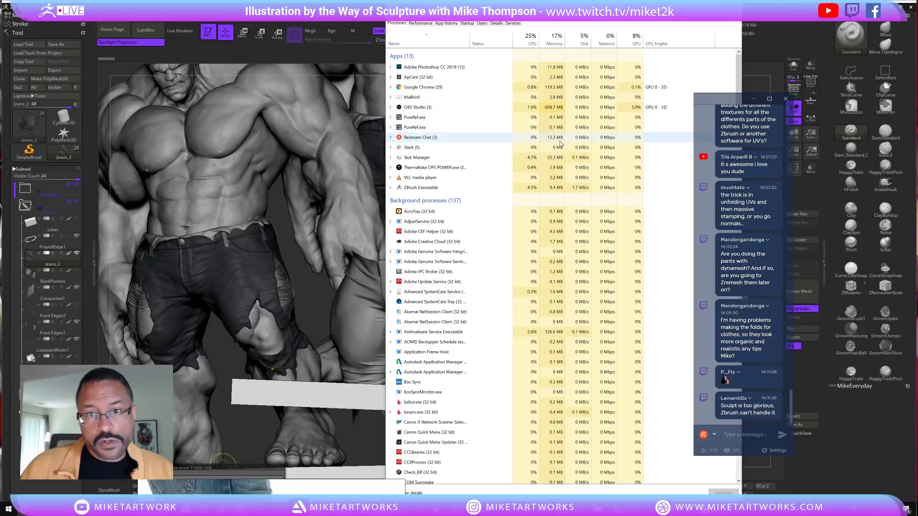
{"action": "left_click", "coordinate": [416, 190]}
{"action": "right_click", "coordinate": [416, 190]}
{"action": "left_click", "coordinate": [434, 204]}
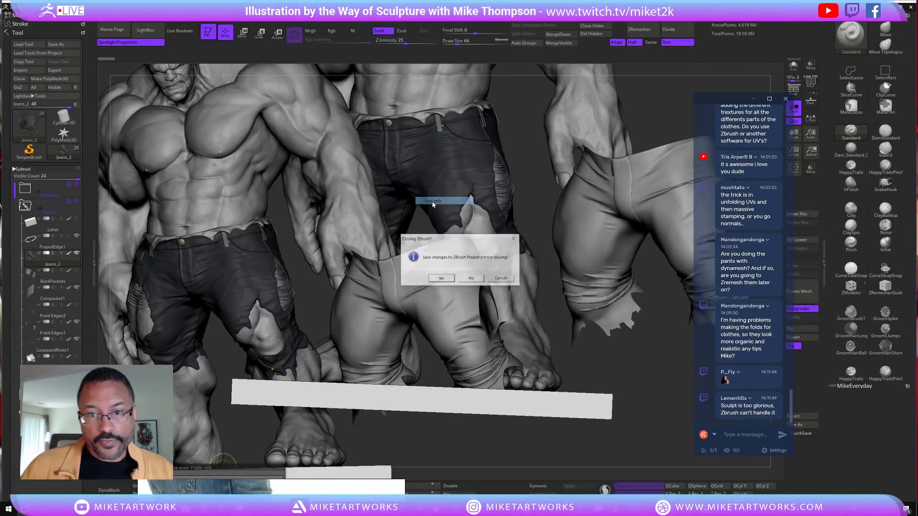
{"action": "left_click", "coordinate": [735, 5]}
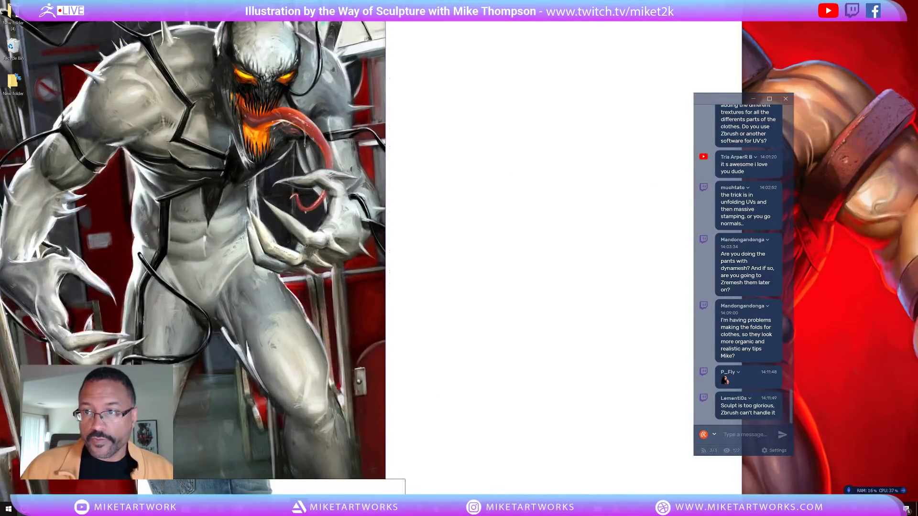
Start a fresh ZBrush 2019 session and dismiss the note about QuickSave recovery
{"action": "left_click", "coordinate": [8, 509]}
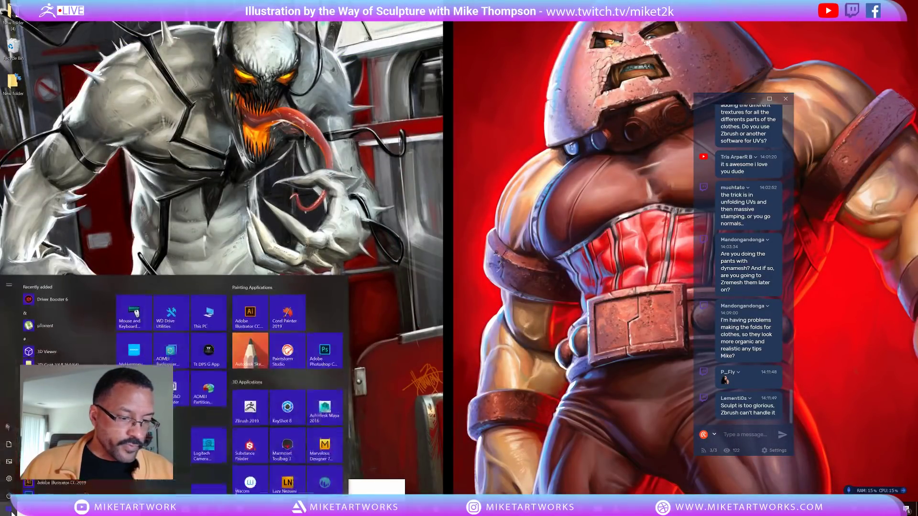
{"action": "left_click", "coordinate": [236, 433]}
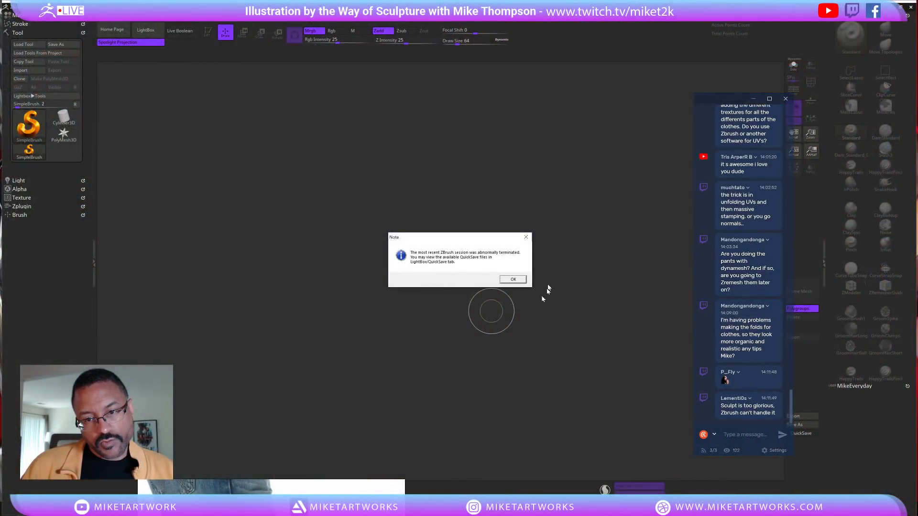
{"action": "left_click", "coordinate": [514, 279]}
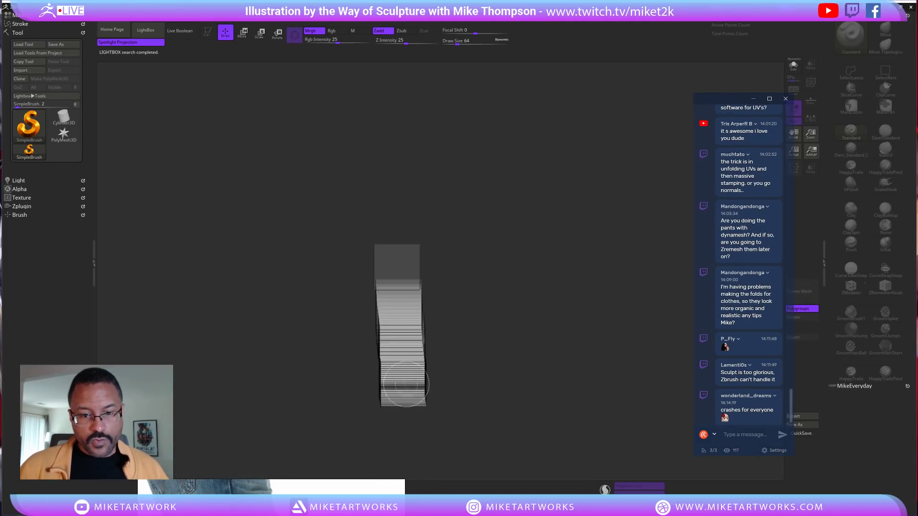
Load the recovered tool from the QuickSave files onto the canvas and inspect the figure from front, back and side
{"action": "key", "text": "comma"}
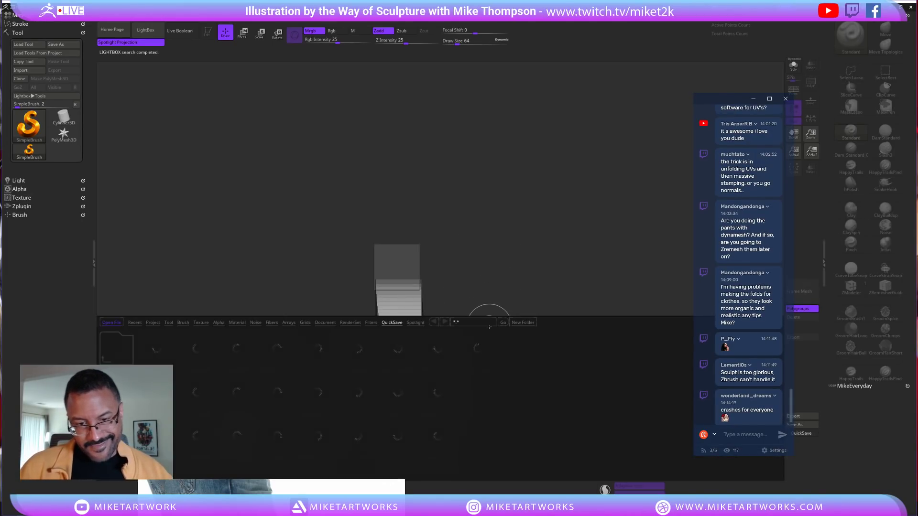
{"action": "double_click", "coordinate": [478, 356]}
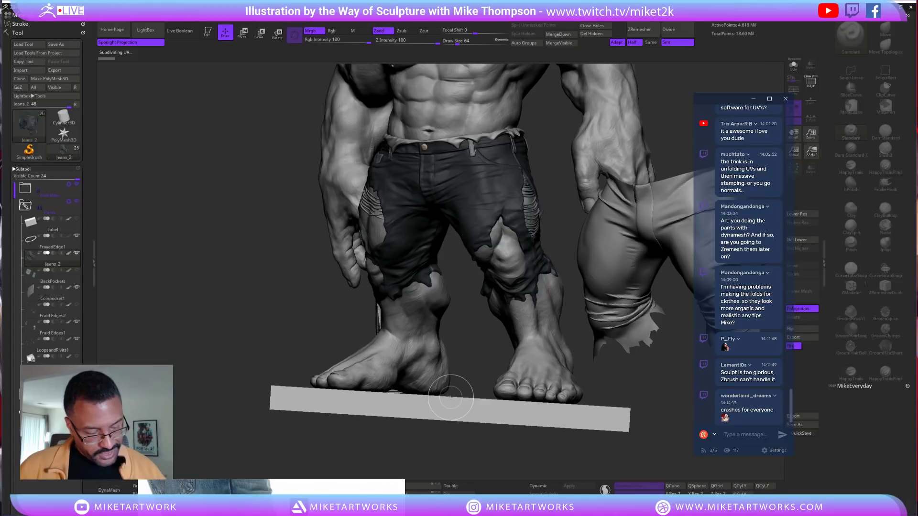
{"action": "key", "text": "f"}
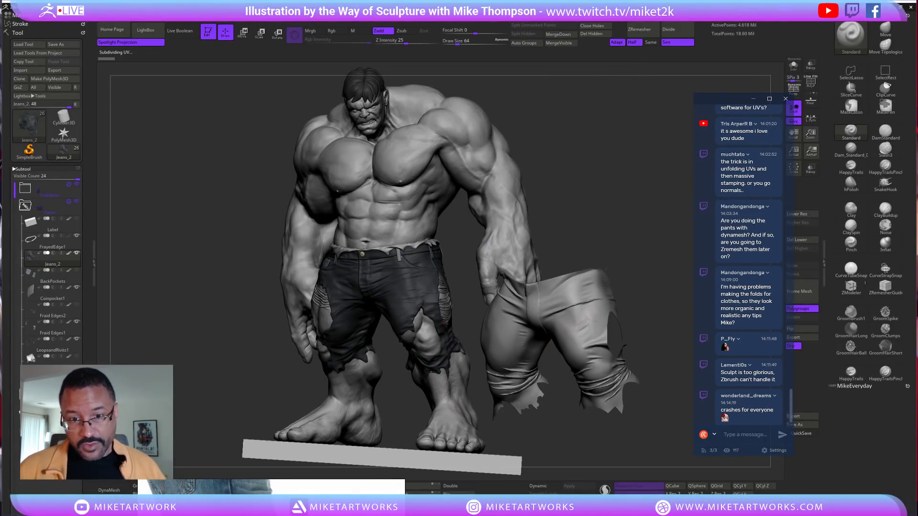
{"action": "left_click_drag", "start_coordinate": [624, 197], "coordinate": [576, 220]}
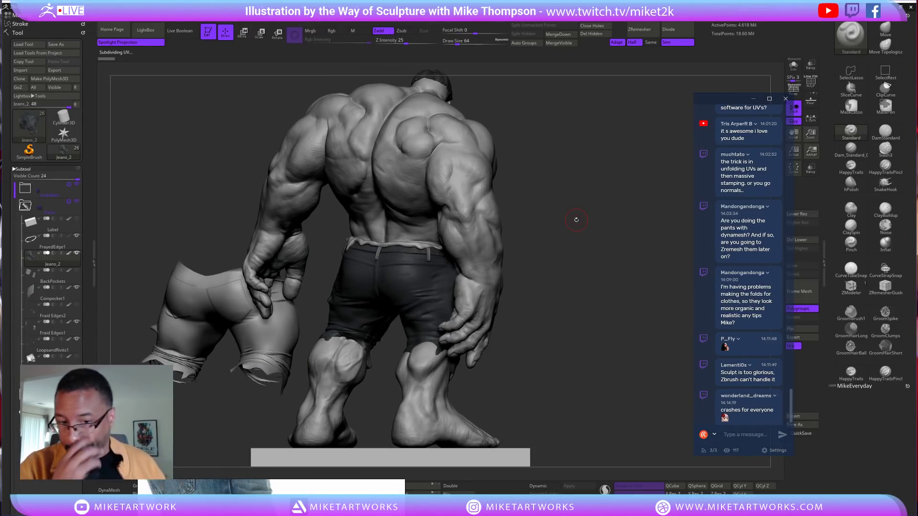
{"action": "left_click_drag", "start_coordinate": [681, 305], "coordinate": [640, 333]}
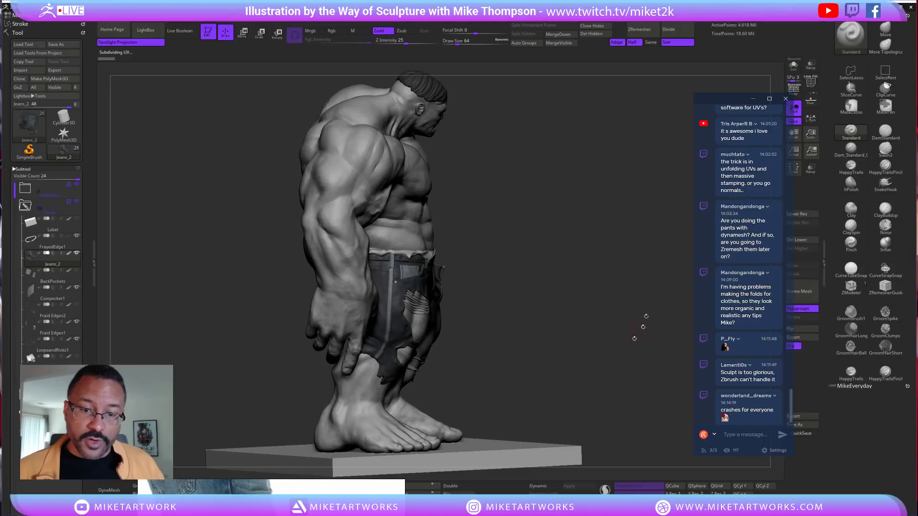
Isolate the Jeans_2 subtool in Solo mode and back out of saving the tool to the QuickSave folder
{"action": "left_click", "coordinate": [793, 65]}
{"action": "left_click_drag", "start_coordinate": [522, 307], "coordinate": [265, 171]}
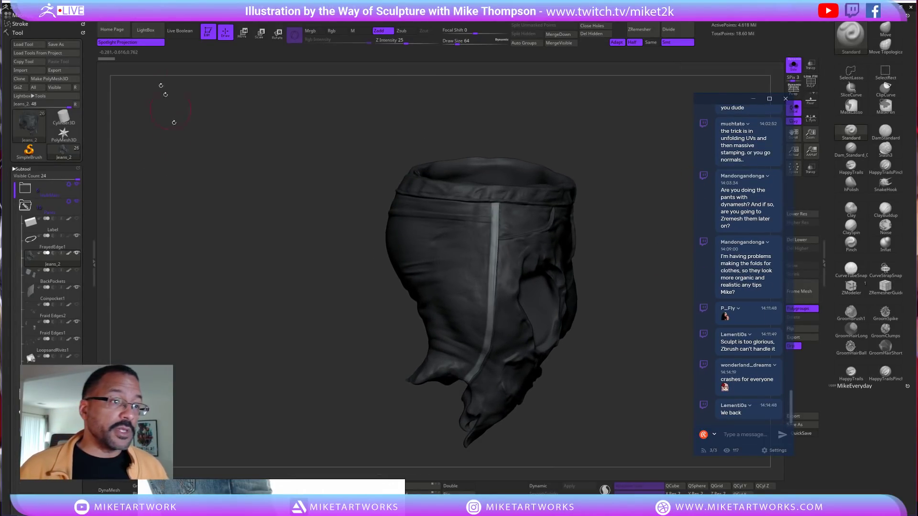
{"action": "left_click", "coordinate": [70, 47]}
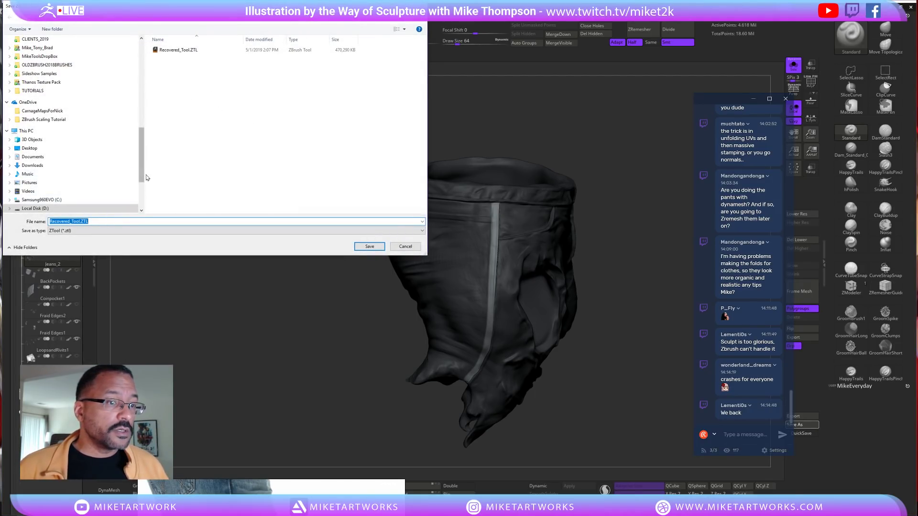
{"action": "left_click", "coordinate": [406, 247]}
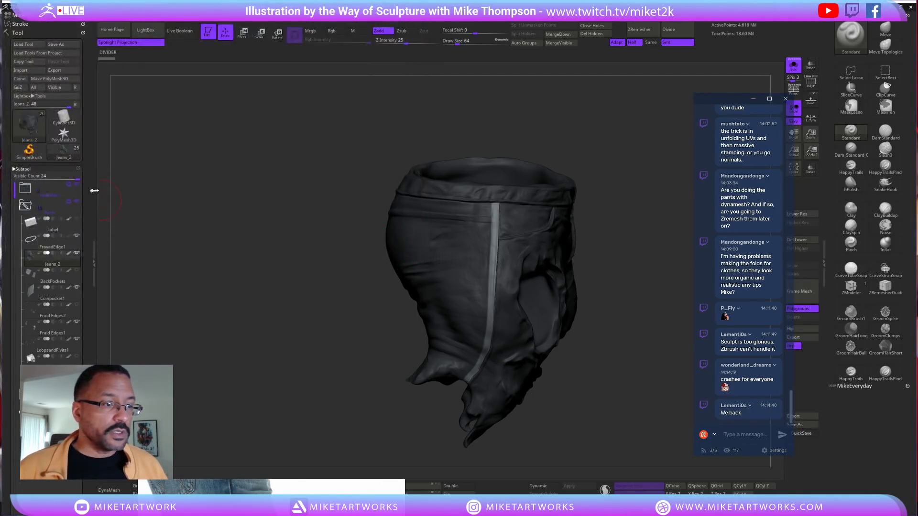
Select the Recovered_Tool body subtool inside its folder and rename it HulkStandingStream
{"action": "left_click", "coordinate": [36, 192]}
{"action": "left_click", "coordinate": [62, 205]}
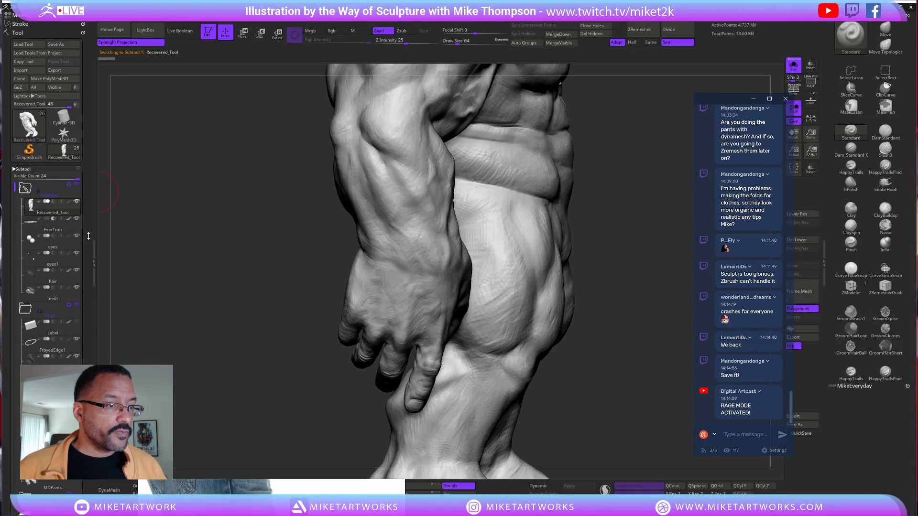
{"action": "scroll", "coordinate": [85, 235], "scroll_direction": "down", "scroll_amount": 10}
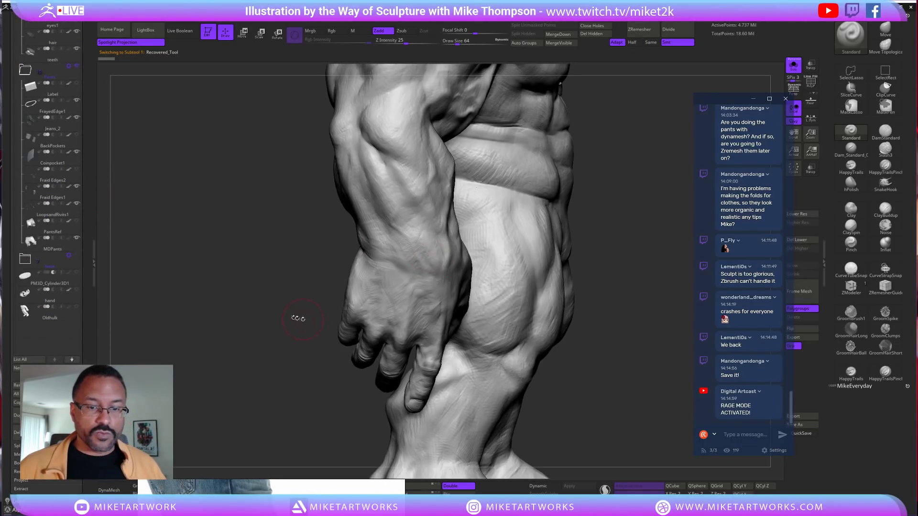
{"action": "key", "text": "f"}
{"action": "left_click_drag", "start_coordinate": [300, 318], "coordinate": [233, 345]}
{"action": "key", "text": "space"}
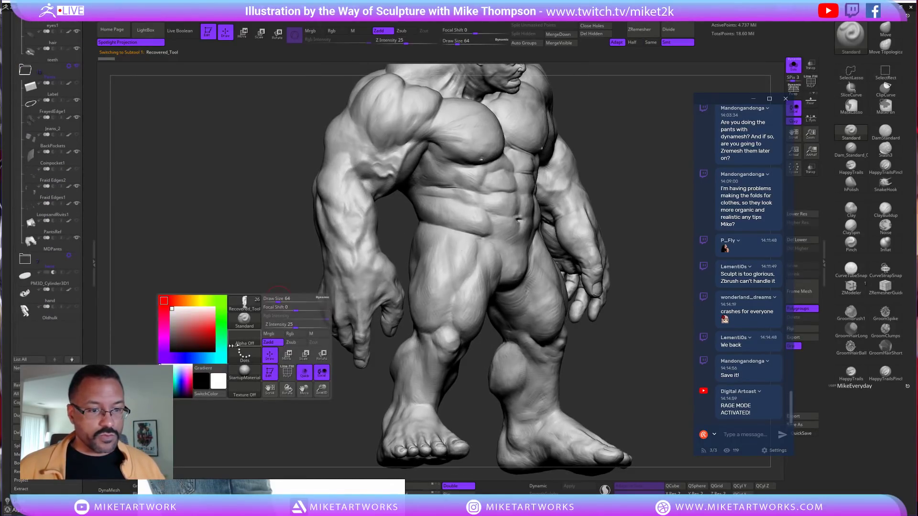
{"action": "left_click_drag", "start_coordinate": [230, 313], "coordinate": [215, 296]}
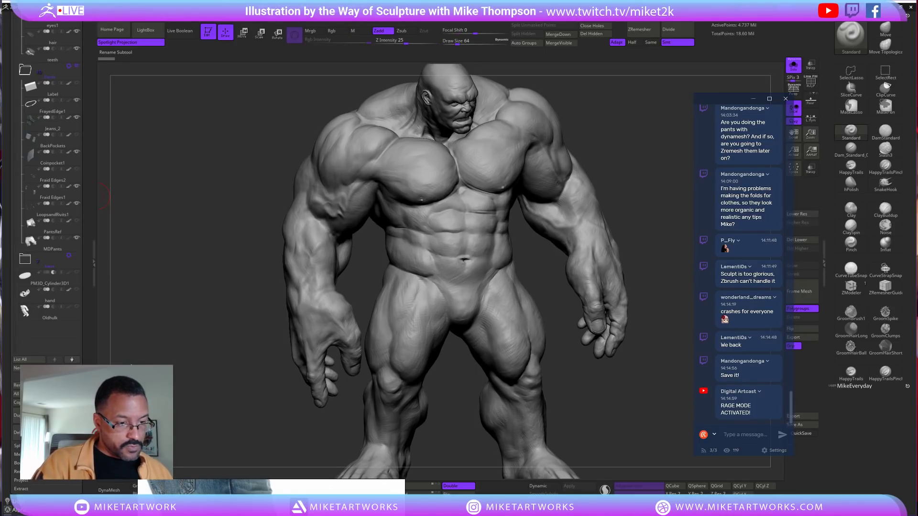
{"action": "key", "text": "shift"}
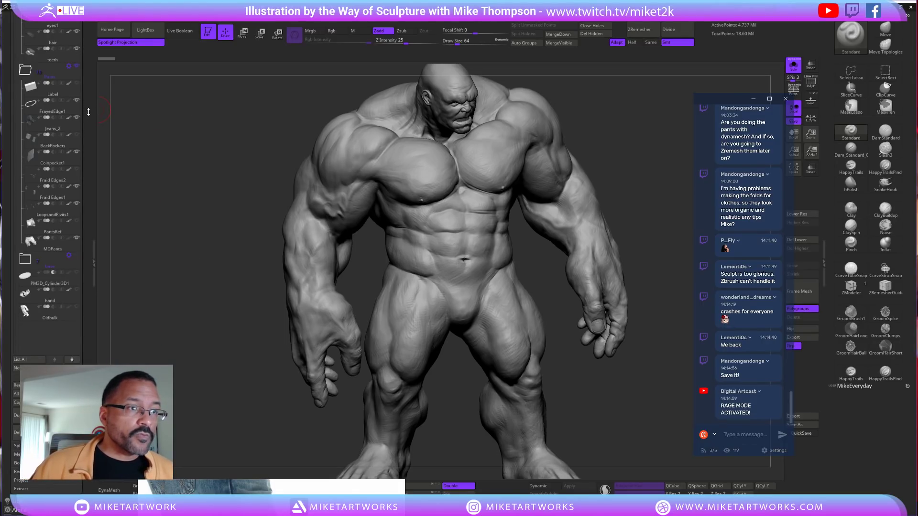
Save the tool as HulkStandingStream.ZTL in the HulkStanding folder
{"action": "scroll", "coordinate": [97, 111], "scroll_direction": "up", "scroll_amount": 5}
{"action": "left_click", "coordinate": [58, 43]}
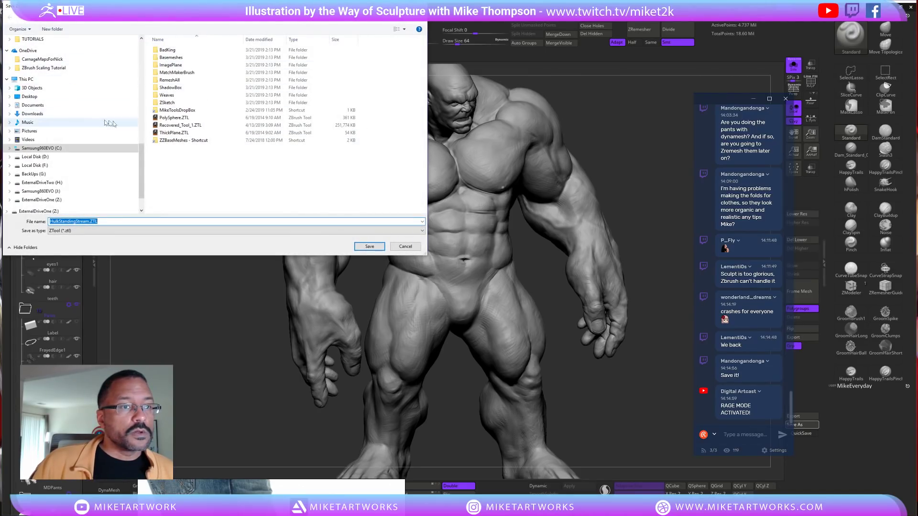
{"action": "left_click_drag", "start_coordinate": [143, 181], "coordinate": [133, 104]}
{"action": "left_click", "coordinate": [67, 143]}
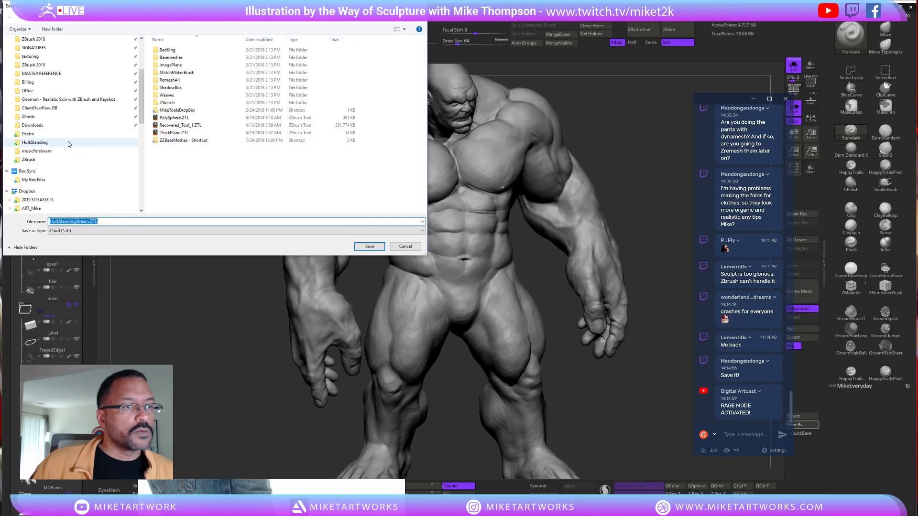
{"action": "left_click", "coordinate": [370, 247]}
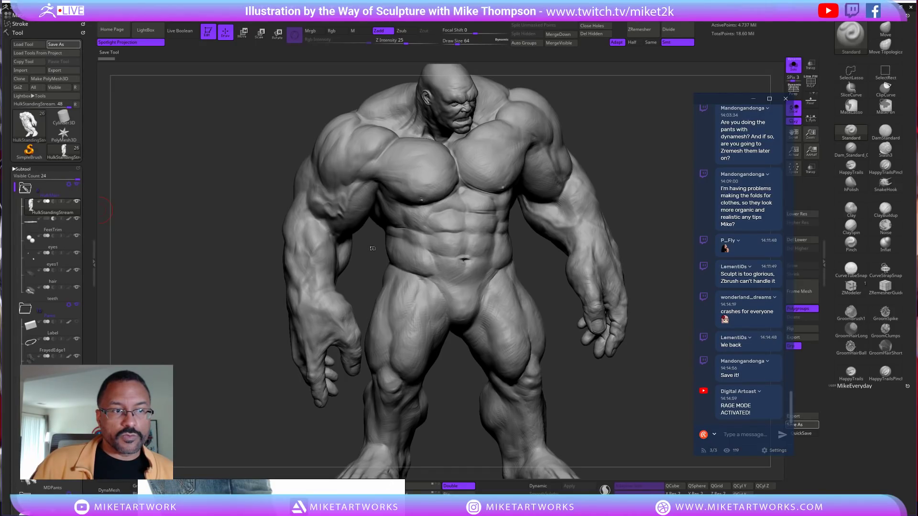
Collapse the body's subtool folder and make Jeans_2 the active subtool, turned to show its side seam
{"action": "left_click", "coordinate": [56, 191]}
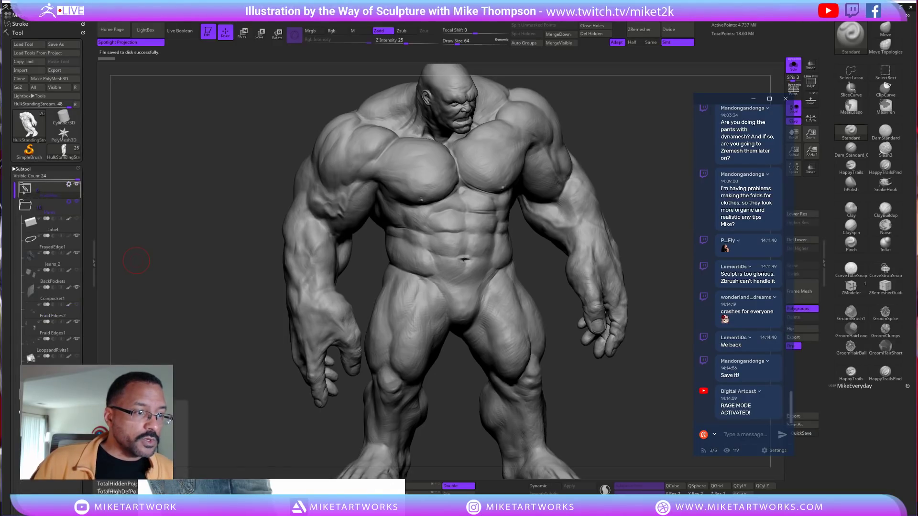
{"action": "left_click", "coordinate": [53, 258]}
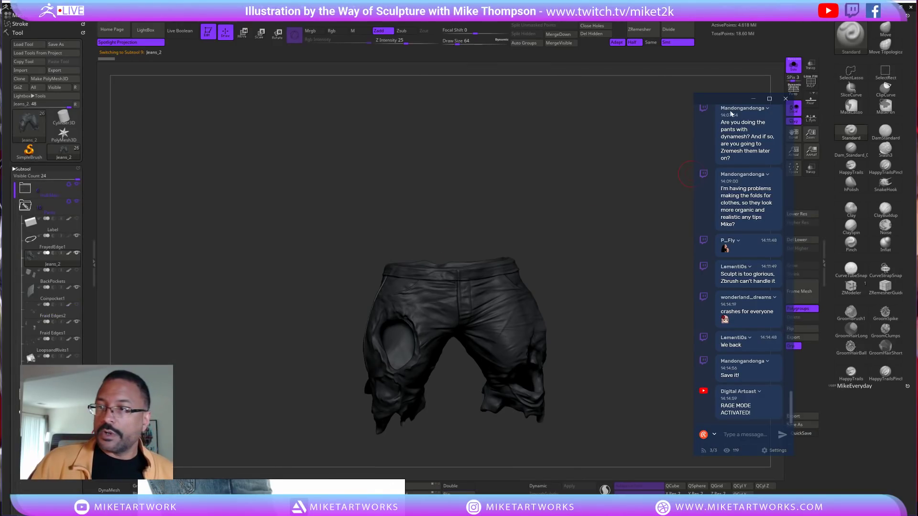
{"action": "left_click_drag", "start_coordinate": [622, 225], "coordinate": [676, 293]}
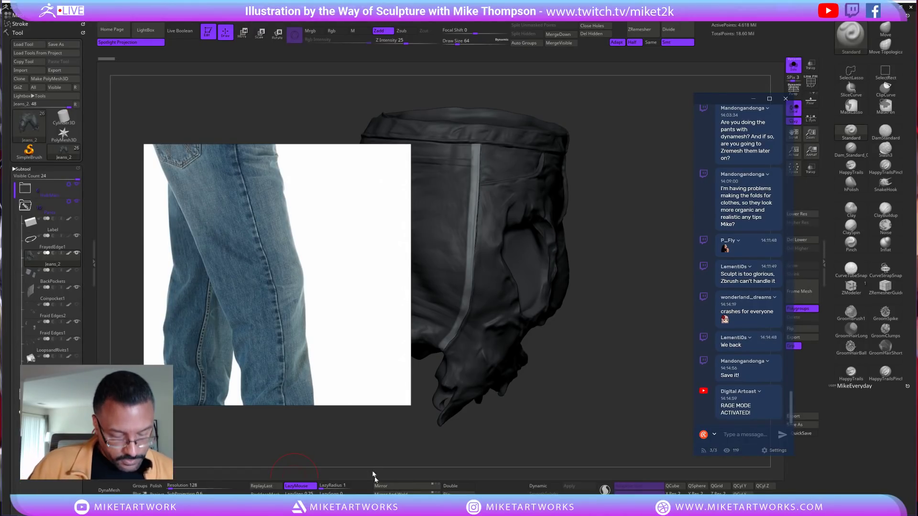
Move the denim reference image up and load the custom cloth wrinkle brush from the LightBox brush folders
{"action": "left_click_drag", "start_coordinate": [342, 361], "coordinate": [313, 256]}
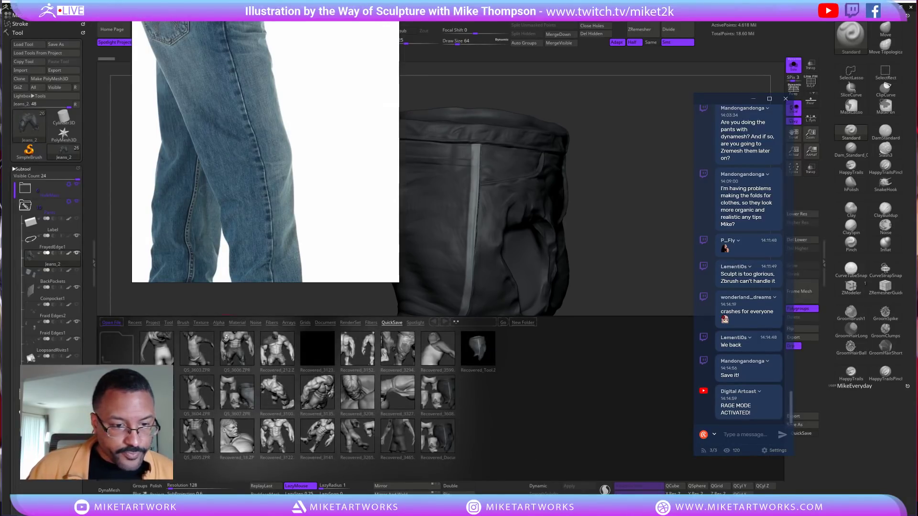
{"action": "left_click", "coordinate": [179, 323]}
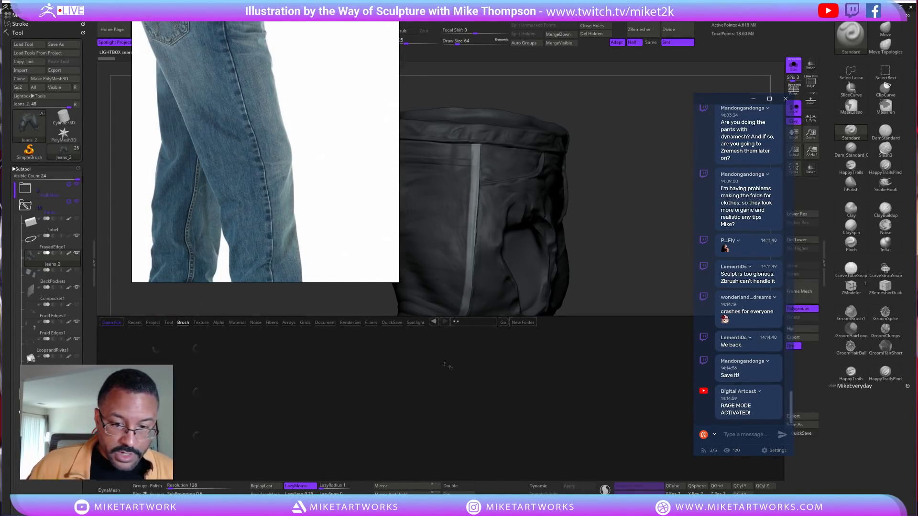
{"action": "left_click", "coordinate": [554, 399]}
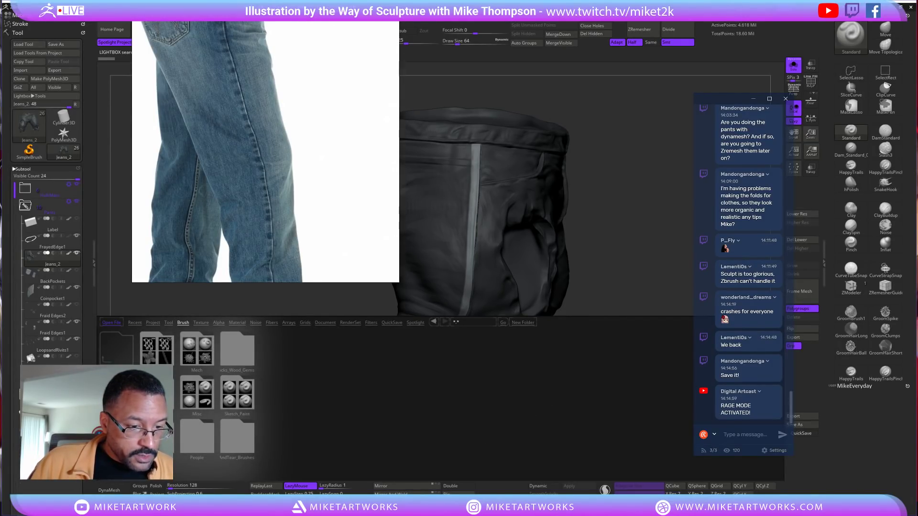
{"action": "left_click", "coordinate": [152, 357]}
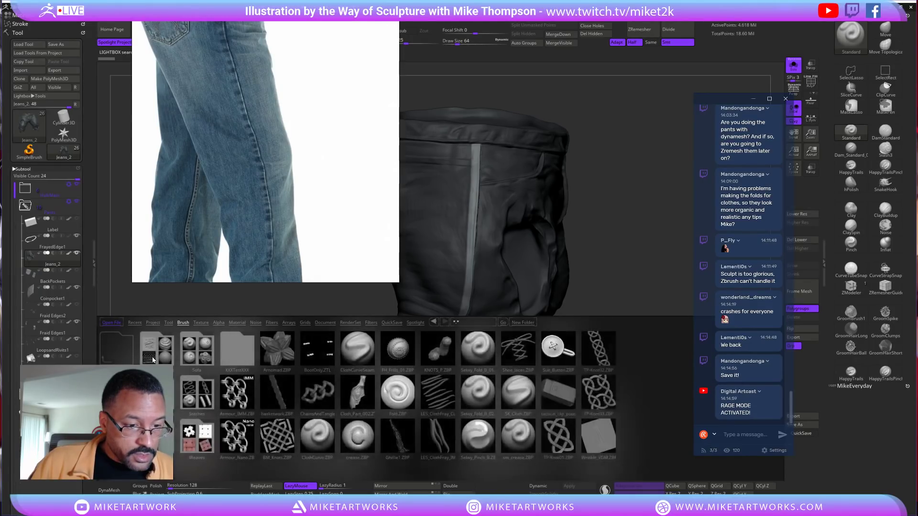
{"action": "left_click", "coordinate": [194, 393]}
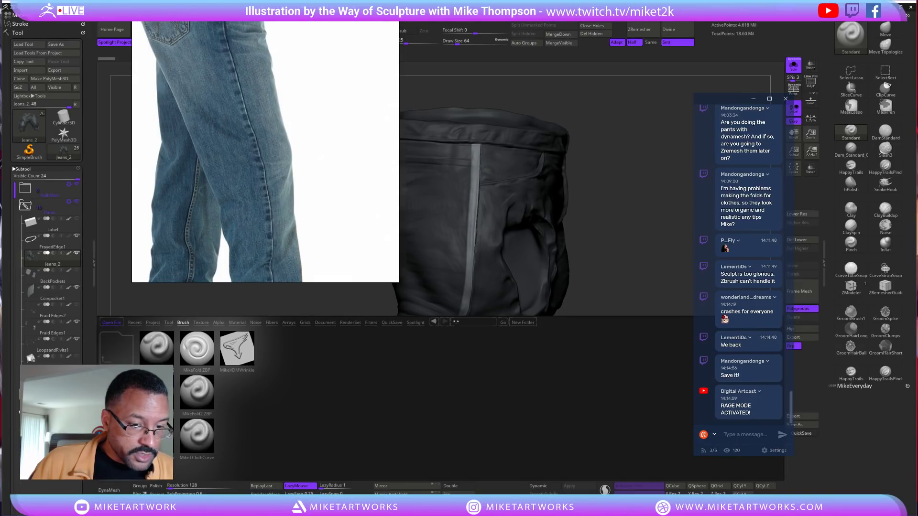
{"action": "double_click", "coordinate": [156, 393]}
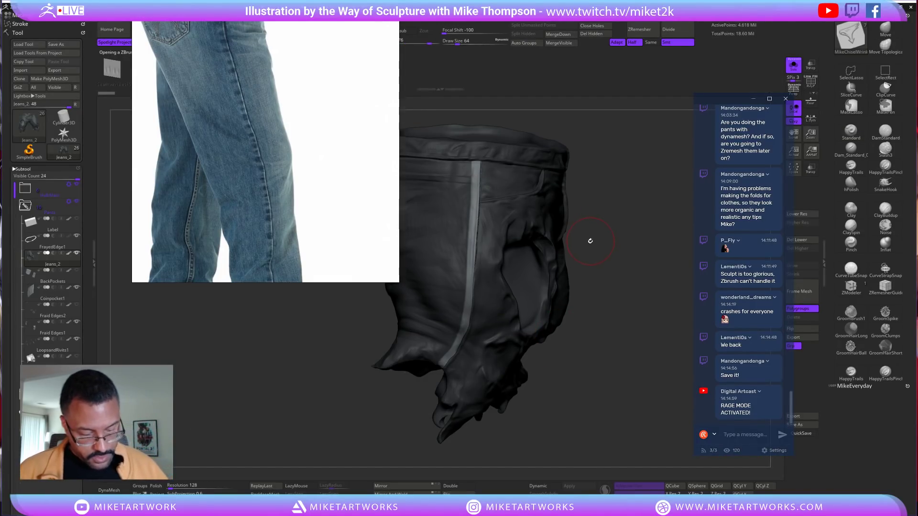
Choose the Seam wrinkles variant of the cloth wrinkle brush for the jeans' side seam
{"action": "key", "text": "n"}
{"action": "key", "text": "Escape"}
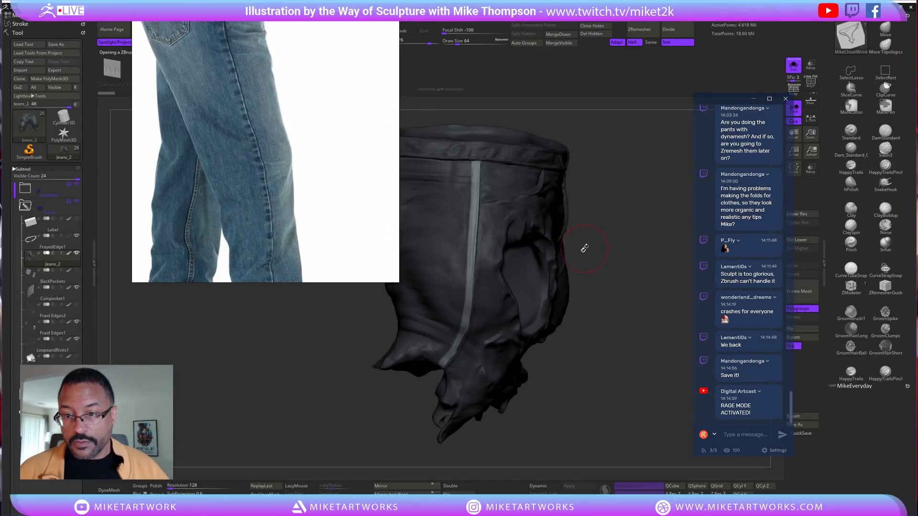
{"action": "key", "text": "m"}
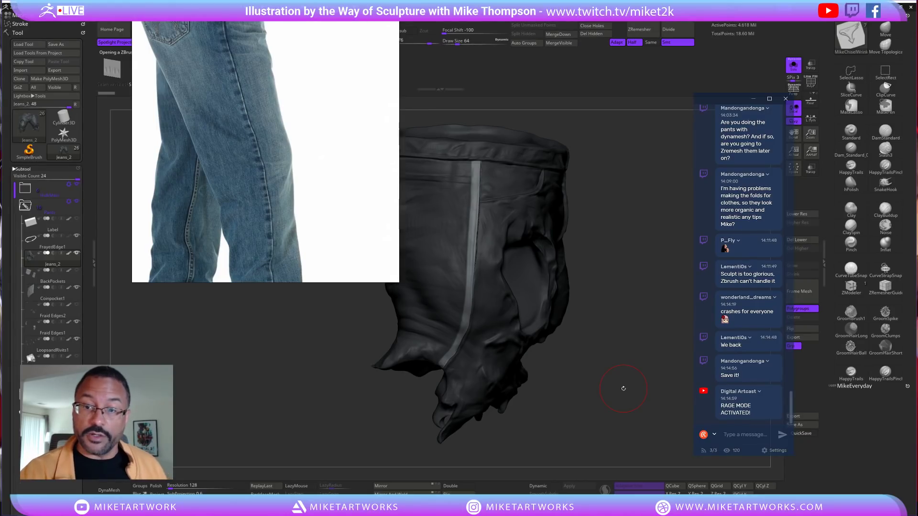
{"action": "mouse_move", "coordinate": [621, 256]}
{"action": "left_mouse_down", "text": "alt"}
{"action": "mouse_move", "coordinate": [638, 214]}
{"action": "mouse_move", "coordinate": [631, 306]}
{"action": "mouse_move", "coordinate": [631, 267]}
{"action": "left_mouse_up", "text": "alt"}
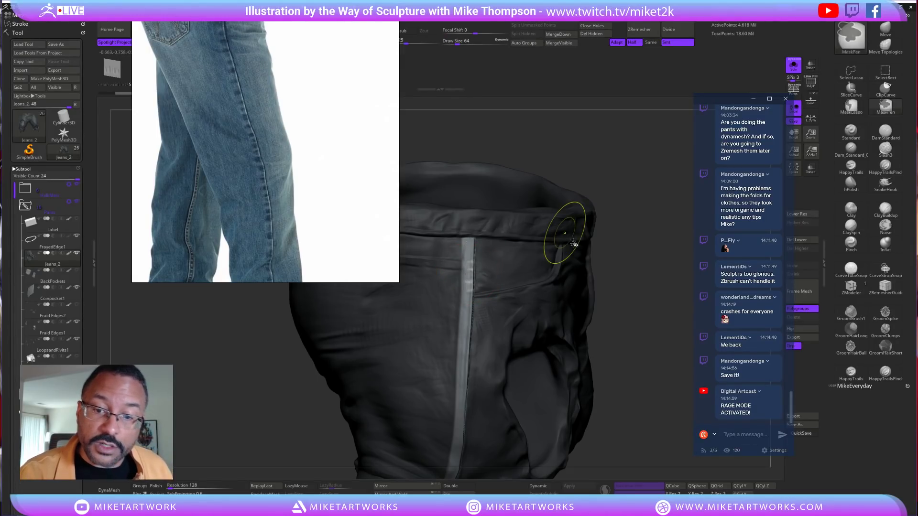
{"action": "key", "text": "space"}
{"action": "left_click", "coordinate": [624, 306]}
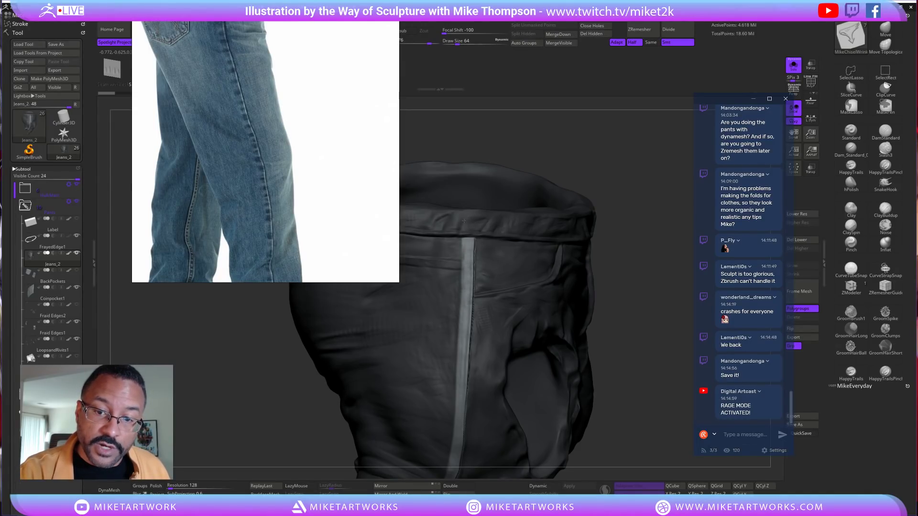
Move the denim reference image clear of the jeans and set the wrinkle brush's Z Intensity to 81
{"action": "left_click_drag", "start_coordinate": [636, 274], "coordinate": [655, 276]}
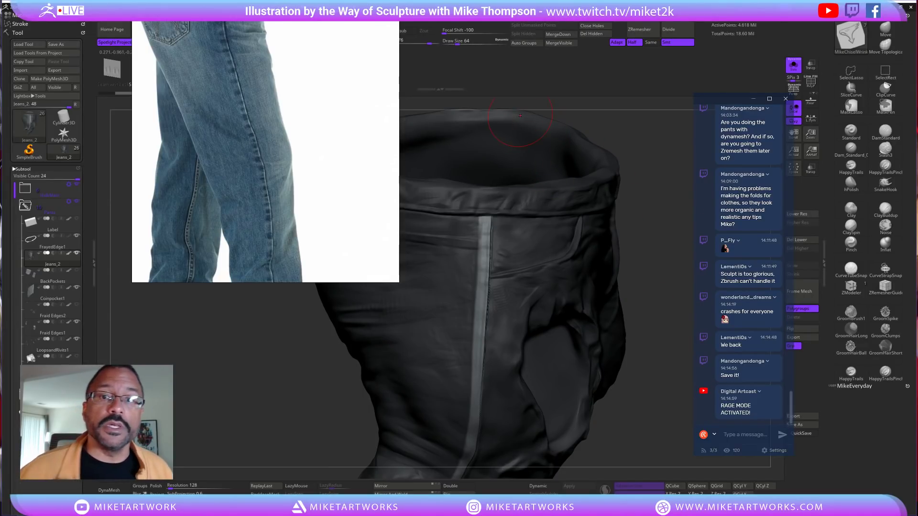
{"action": "left_click_drag", "start_coordinate": [350, 96], "coordinate": [276, 337]}
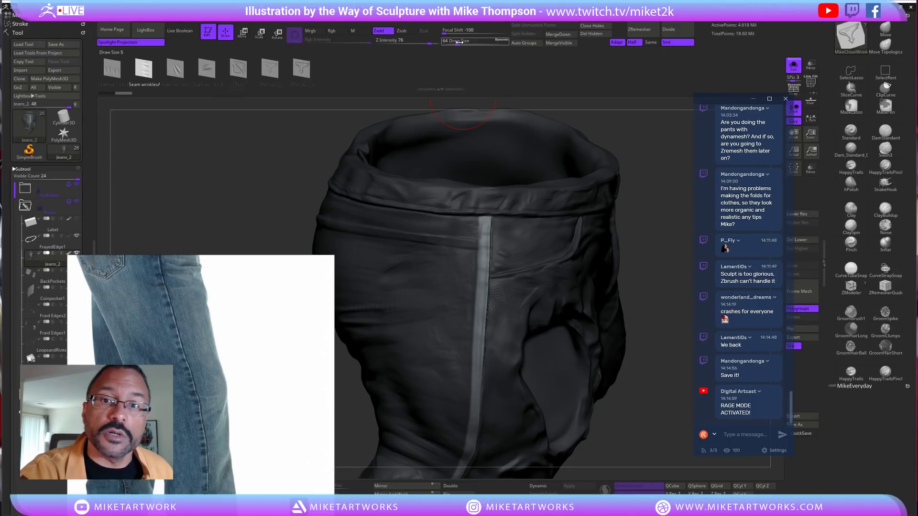
{"action": "left_click_drag", "start_coordinate": [429, 42], "coordinate": [430, 42]}
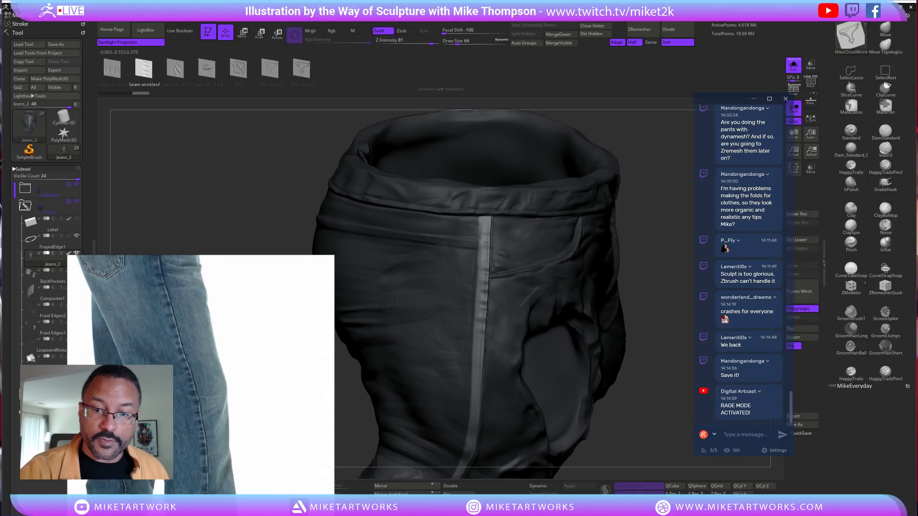
Make MaskLasso the active masking brush for the jeans and dismiss the note about it
{"action": "mouse_move", "coordinate": [646, 330]}
{"action": "left_mouse_down"}
{"action": "mouse_move", "coordinate": [652, 314]}
{"action": "mouse_move", "coordinate": [652, 342]}
{"action": "mouse_move", "coordinate": [608, 327]}
{"action": "left_mouse_up"}
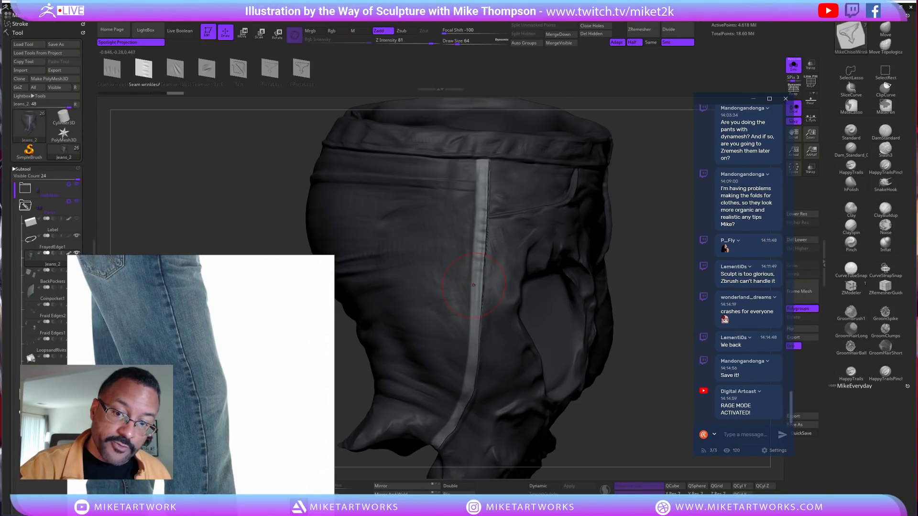
{"action": "key", "text": "ctrl"}
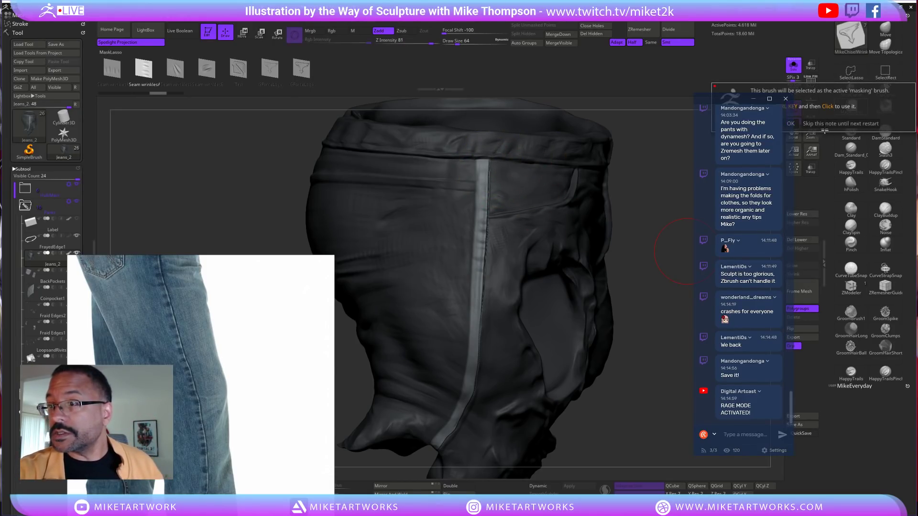
{"action": "left_click", "coordinate": [847, 90]}
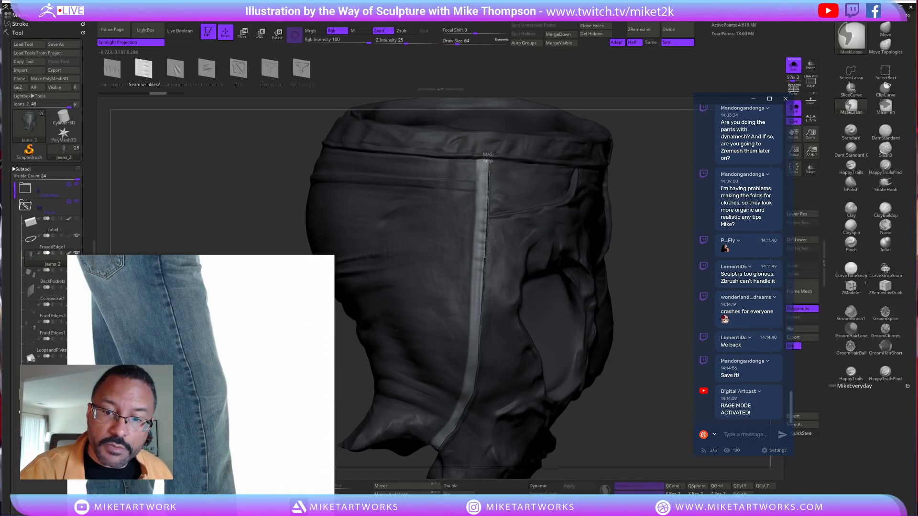
Set the seam wrinkle brush to the DragDot stroke and its Draw Size to 79 for the unmasked side seam strip
{"action": "mouse_move", "coordinate": [479, 335]}
{"action": "left_mouse_down", "text": "ctrl"}
{"action": "mouse_move", "coordinate": [477, 372]}
{"action": "mouse_move", "coordinate": [576, 132]}
{"action": "mouse_move", "coordinate": [478, 111]}
{"action": "left_mouse_up", "text": "ctrl"}
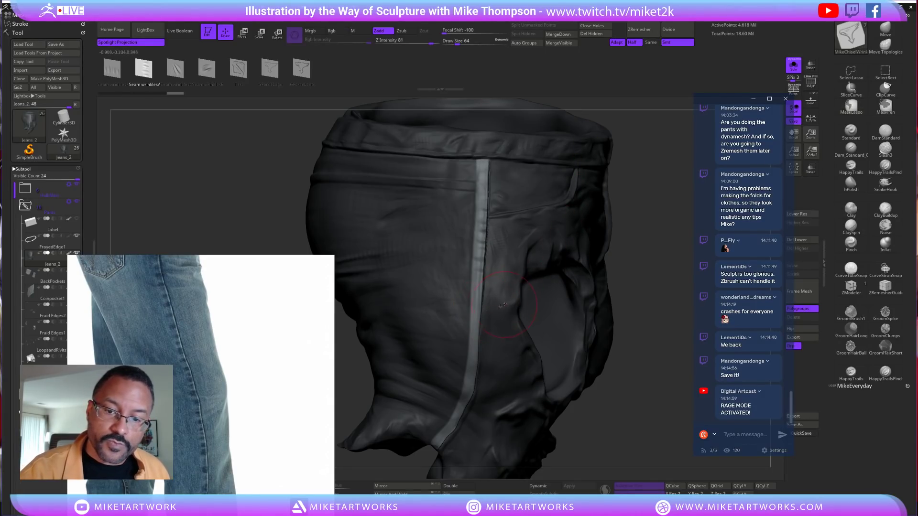
{"action": "mouse_move", "coordinate": [612, 311]}
{"action": "left_mouse_down"}
{"action": "mouse_move", "coordinate": [596, 313]}
{"action": "mouse_move", "coordinate": [605, 308]}
{"action": "left_mouse_up"}
{"action": "key", "text": "space"}
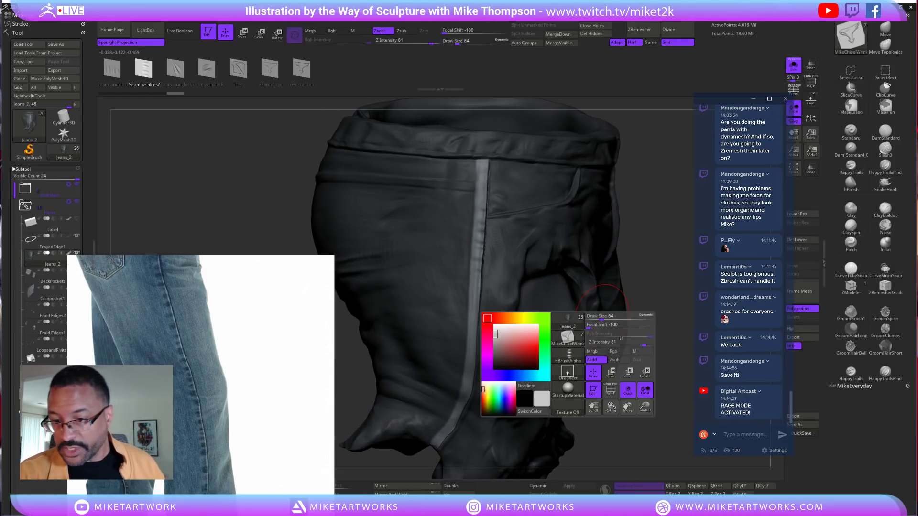
{"action": "left_click", "coordinate": [569, 371]}
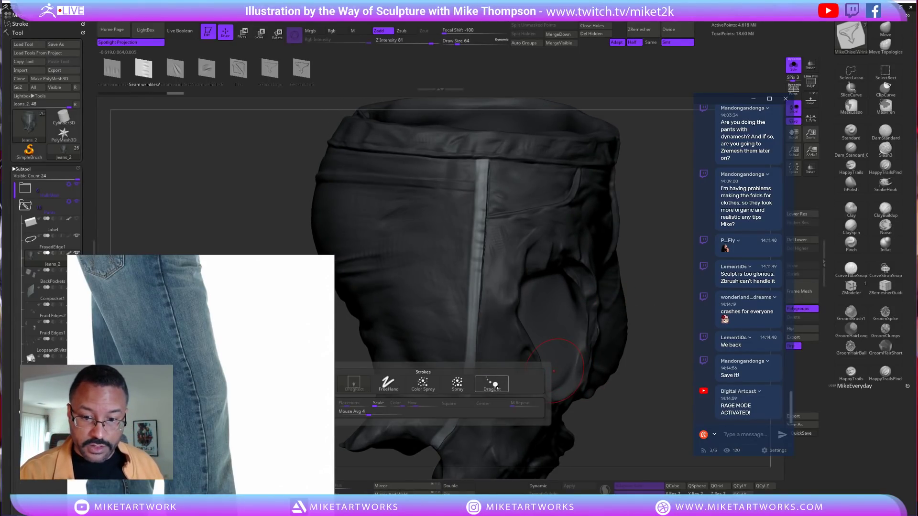
{"action": "left_click", "coordinate": [496, 386]}
{"action": "key", "text": "s"}
{"action": "left_click_drag", "start_coordinate": [642, 201], "coordinate": [645, 202]}
Stamp wrinkles down the length of the jeans' unmasked side seam strip and clear the mask
{"action": "left_click_drag", "start_coordinate": [472, 302], "coordinate": [476, 284]}
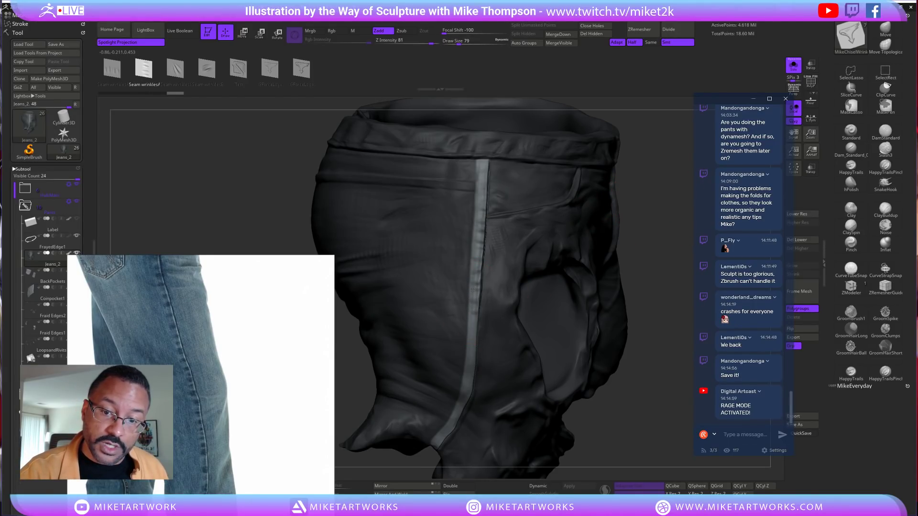
{"action": "mouse_move", "coordinate": [473, 330]}
{"action": "left_mouse_down"}
{"action": "mouse_move", "coordinate": [466, 387]}
{"action": "mouse_move", "coordinate": [467, 364]}
{"action": "left_mouse_up"}
{"action": "right_click_drag", "start_coordinate": [467, 365], "coordinate": [472, 338]}
{"action": "mouse_move", "coordinate": [472, 338]}
{"action": "left_mouse_down"}
{"action": "mouse_move", "coordinate": [480, 326]}
{"action": "mouse_move", "coordinate": [466, 357]}
{"action": "mouse_move", "coordinate": [471, 337]}
{"action": "left_mouse_up"}
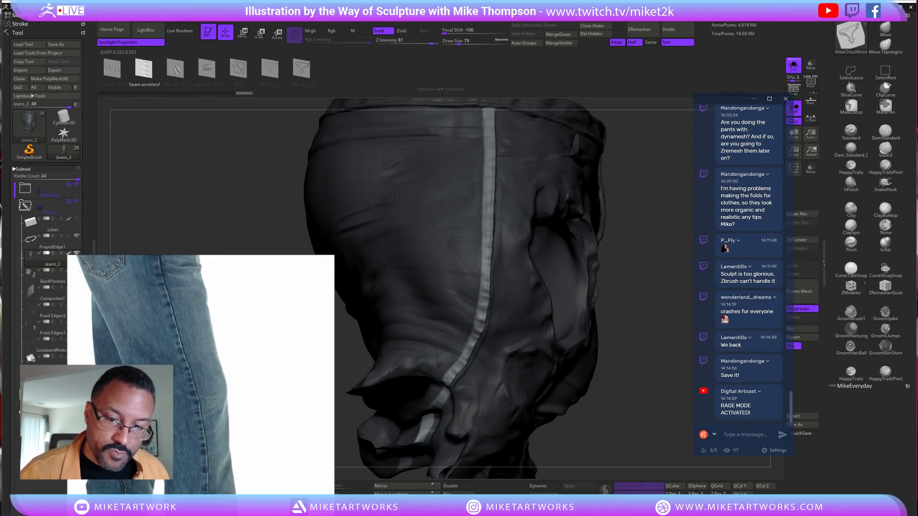
{"action": "left_click_drag", "start_coordinate": [650, 262], "coordinate": [672, 348]}
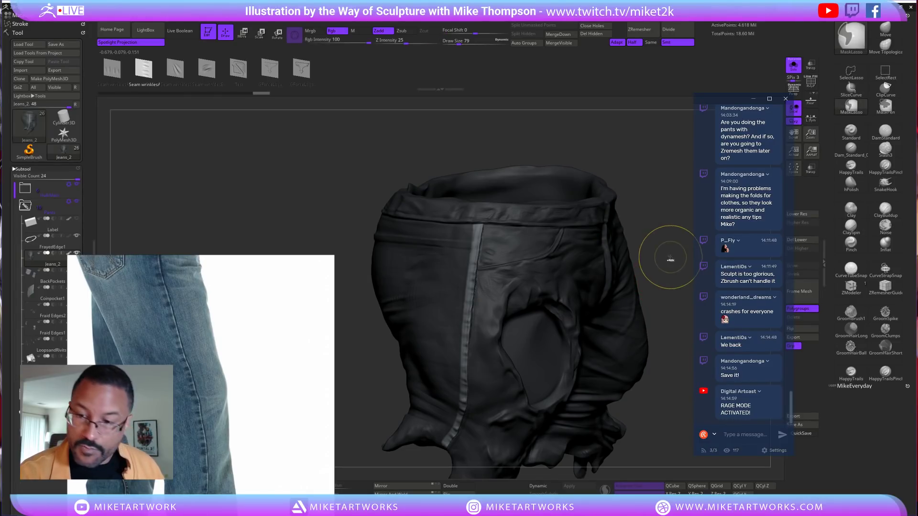
{"action": "left_click_drag", "start_coordinate": [669, 267], "coordinate": [660, 283]}
{"action": "left_click_drag", "start_coordinate": [644, 362], "coordinate": [656, 367]}
Bring the denim back-pocket photo into close view on the reference board and set the Draw Size to 30
{"action": "scroll", "coordinate": [159, 361], "scroll_direction": "down", "scroll_amount": 3}
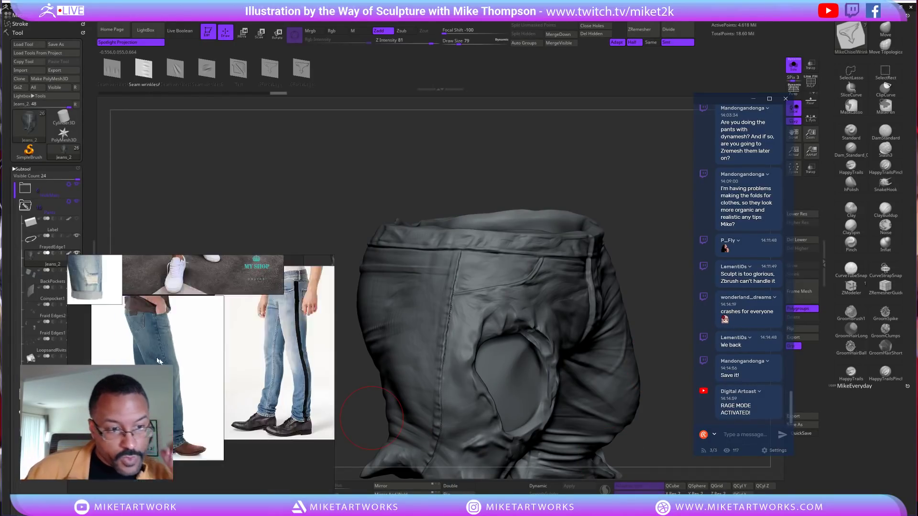
{"action": "middle_click_drag", "start_coordinate": [206, 361], "coordinate": [317, 457]}
{"action": "middle_click_drag", "start_coordinate": [124, 328], "coordinate": [188, 361]}
{"action": "scroll", "coordinate": [185, 359], "scroll_direction": "up", "scroll_amount": 3}
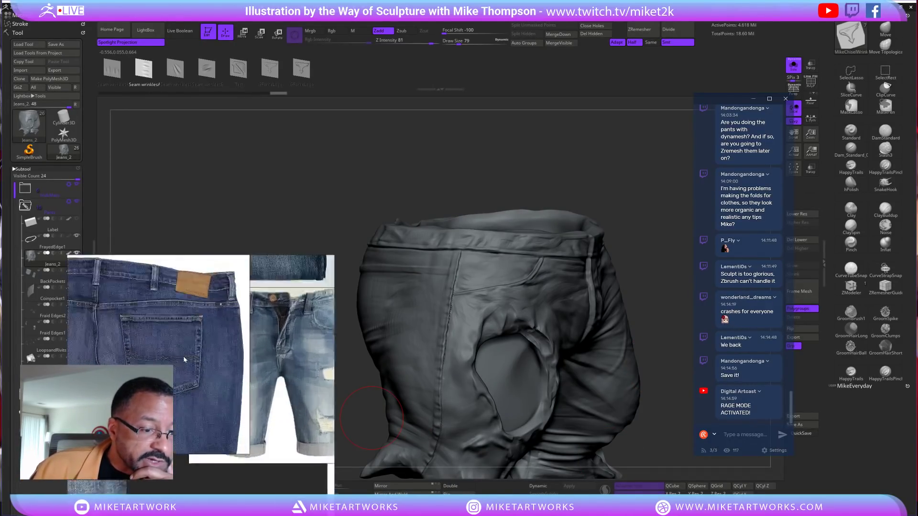
{"action": "scroll", "coordinate": [185, 360], "scroll_direction": "up", "scroll_amount": 3}
{"action": "left_click_drag", "start_coordinate": [584, 160], "coordinate": [607, 161]}
{"action": "mouse_move", "coordinate": [549, 247]}
{"action": "left_mouse_down"}
{"action": "mouse_move", "coordinate": [656, 287]}
{"action": "mouse_move", "coordinate": [643, 310]}
{"action": "mouse_move", "coordinate": [621, 264]}
{"action": "mouse_move", "coordinate": [663, 264]}
{"action": "mouse_move", "coordinate": [668, 228]}
{"action": "mouse_move", "coordinate": [643, 239]}
{"action": "mouse_move", "coordinate": [657, 302]}
{"action": "mouse_move", "coordinate": [649, 314]}
{"action": "mouse_move", "coordinate": [627, 308]}
{"action": "mouse_move", "coordinate": [641, 258]}
{"action": "mouse_move", "coordinate": [664, 250]}
{"action": "mouse_move", "coordinate": [613, 301]}
{"action": "mouse_move", "coordinate": [646, 277]}
{"action": "mouse_move", "coordinate": [676, 227]}
{"action": "mouse_move", "coordinate": [648, 207]}
{"action": "left_mouse_up"}
{"action": "type", "text": "s30"}
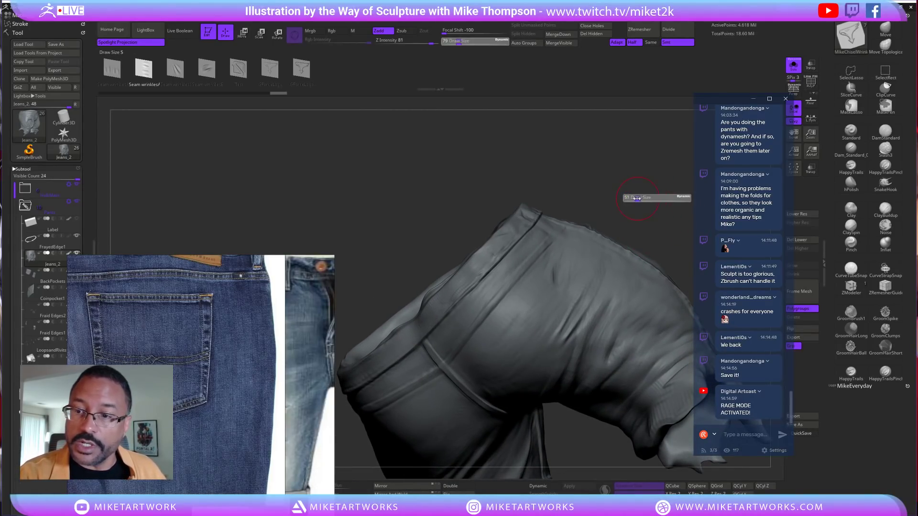
Switch to the Standard brush with Alpha 28 and move the denim reference down, clear of the jeans
{"action": "left_click", "coordinate": [851, 131]}
{"action": "left_click_drag", "start_coordinate": [684, 182], "coordinate": [660, 268]}
{"action": "key", "text": "space"}
{"action": "left_click", "coordinate": [607, 275]}
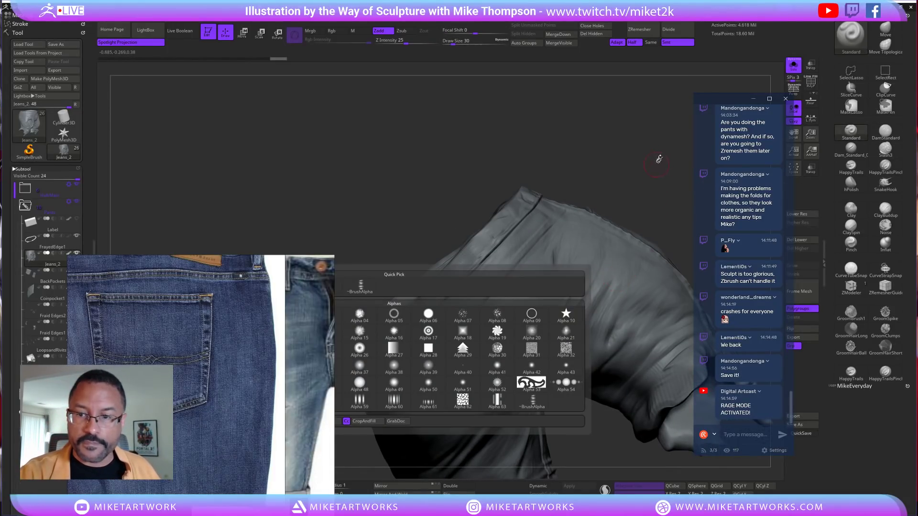
{"action": "right_click_drag", "start_coordinate": [276, 317], "coordinate": [292, 493]}
{"action": "left_click", "coordinate": [259, 284]}
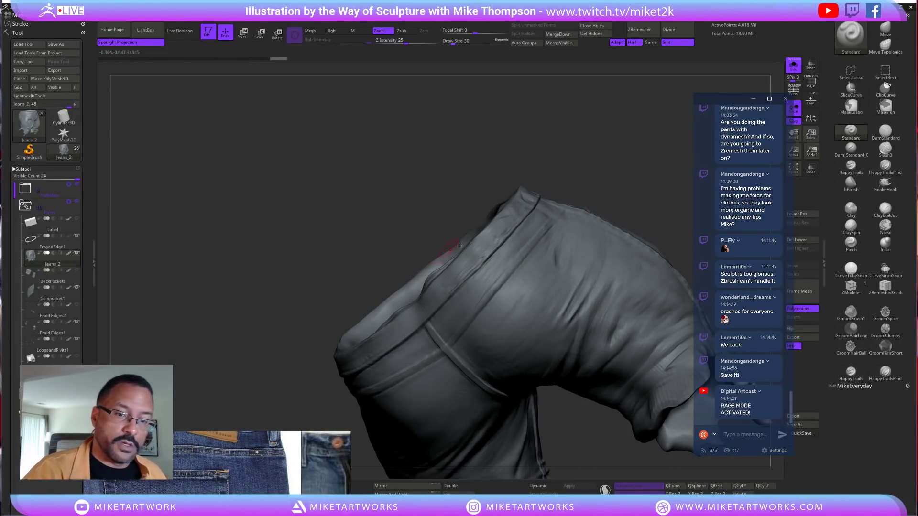
Remove the Standard brush's square alpha and give the brush Alpha 01 instead
{"action": "key", "text": "space"}
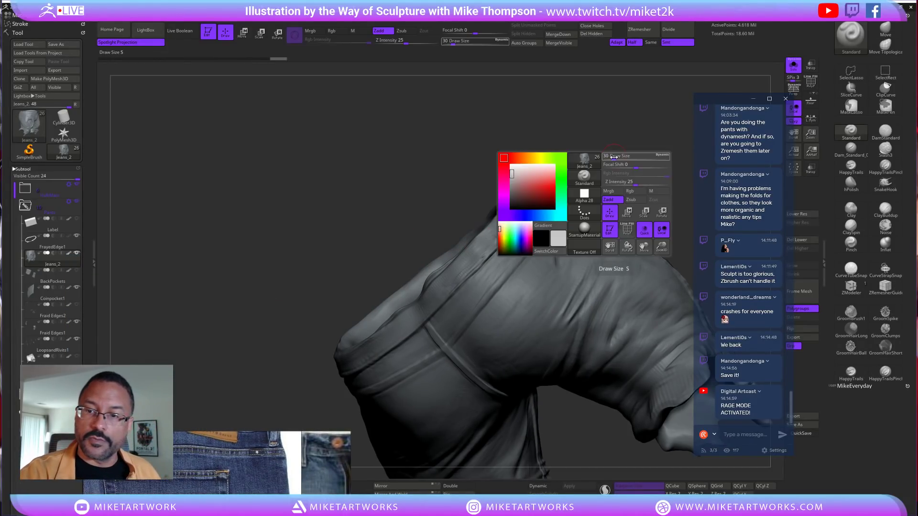
{"action": "left_click", "coordinate": [585, 194]}
{"action": "left_click", "coordinate": [280, 207]}
{"action": "key", "text": "space"}
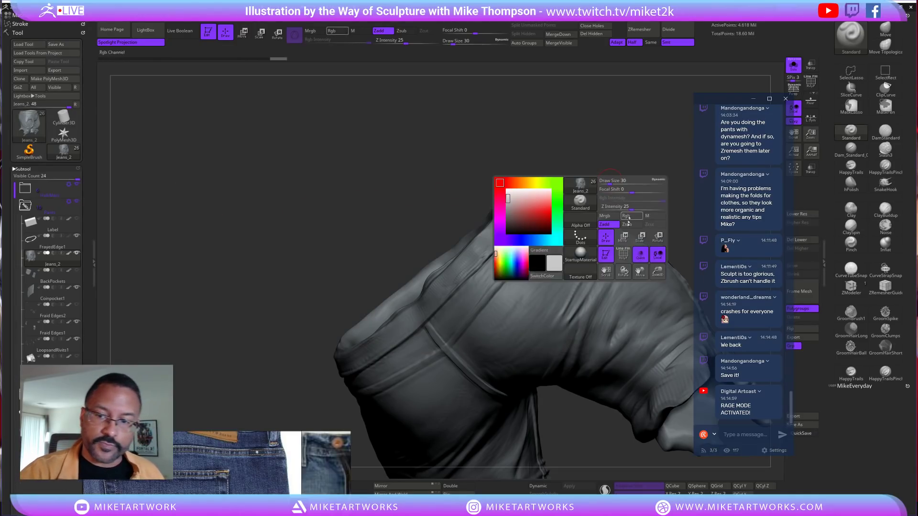
{"action": "left_click", "coordinate": [584, 225]}
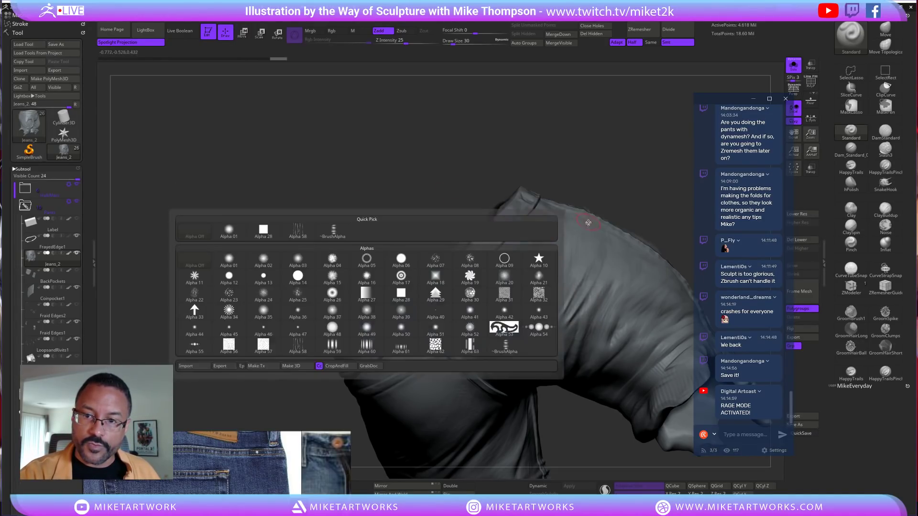
{"action": "left_click", "coordinate": [230, 232]}
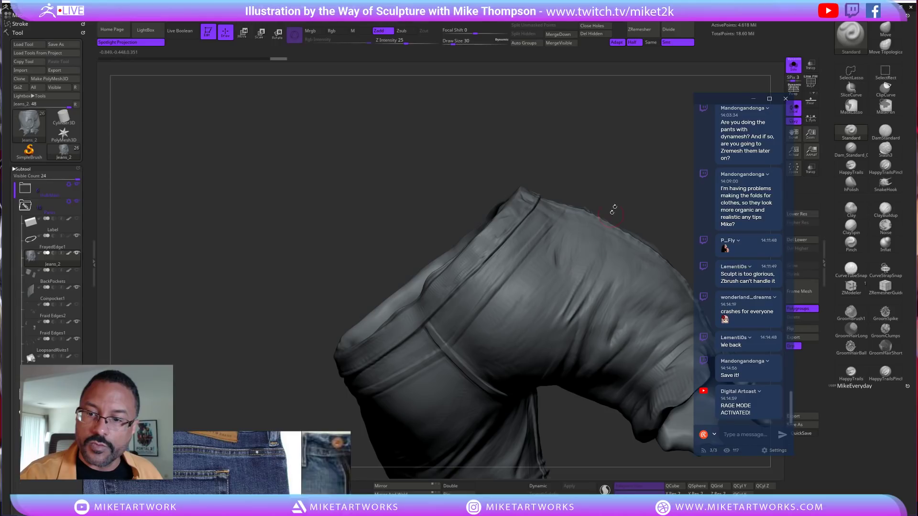
Set the Standard brush's Draw Size to 8 and LazyRadius to 32, and move the denim reference out of the view
{"action": "key", "text": "s"}
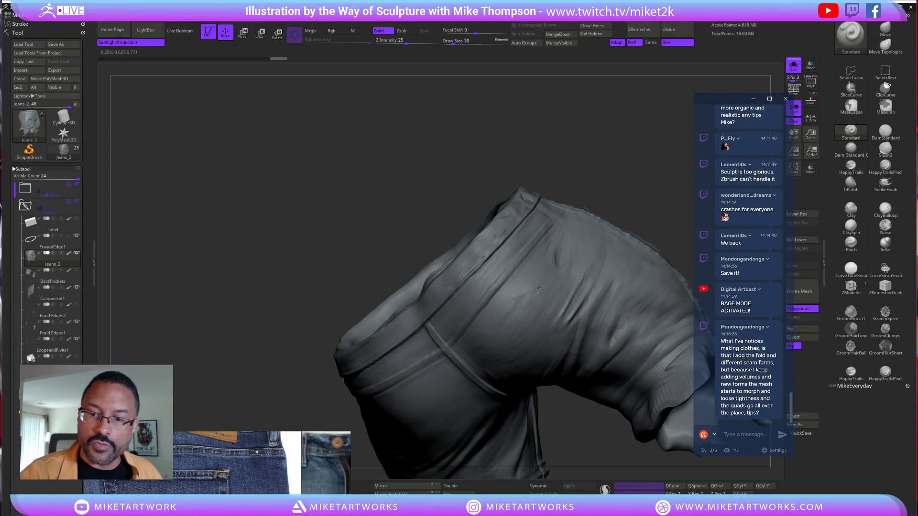
{"action": "key", "text": "ctrl"}
{"action": "left_click_drag", "start_coordinate": [605, 186], "coordinate": [606, 193]}
{"action": "key", "text": "s"}
{"action": "left_click_drag", "start_coordinate": [338, 471], "coordinate": [0, 334]}
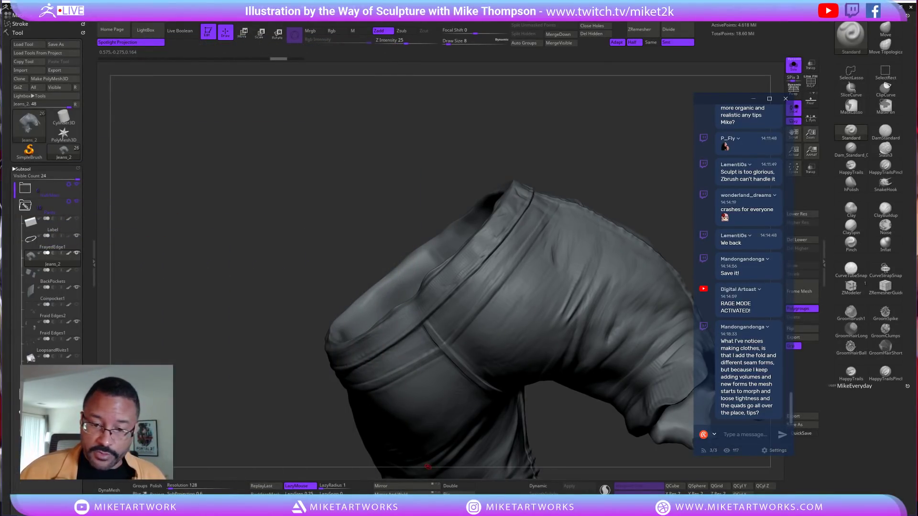
{"action": "left_click_drag", "start_coordinate": [320, 487], "coordinate": [333, 487]}
Sculpt raised strokes along the jeans' back yoke seam below the waistband, changing the Draw Size to 13
{"action": "left_click_drag", "start_coordinate": [597, 175], "coordinate": [560, 210]}
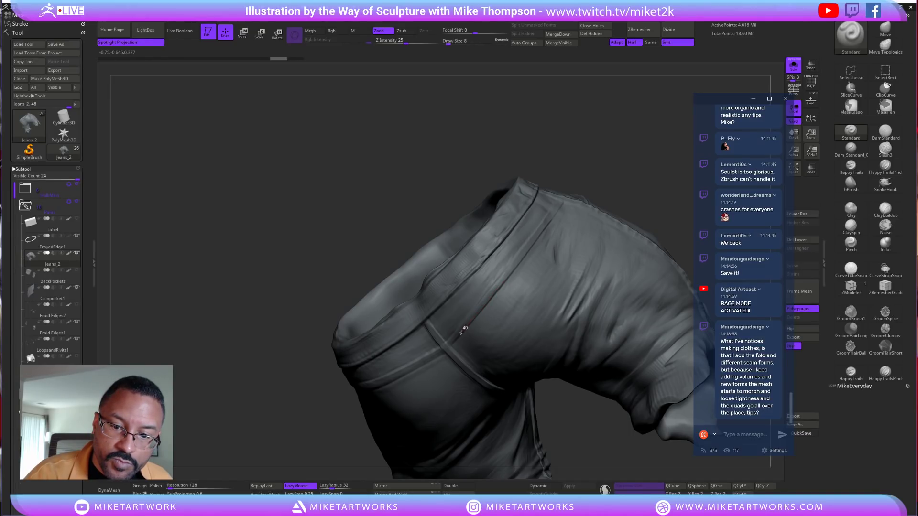
{"action": "left_click_drag", "start_coordinate": [446, 353], "coordinate": [444, 354]}
{"action": "mouse_move", "coordinate": [638, 191]}
{"action": "left_mouse_down"}
{"action": "mouse_move", "coordinate": [636, 177]}
{"action": "mouse_move", "coordinate": [640, 197]}
{"action": "mouse_move", "coordinate": [635, 181]}
{"action": "mouse_move", "coordinate": [653, 167]}
{"action": "mouse_move", "coordinate": [553, 215]}
{"action": "left_mouse_up"}
{"action": "key", "text": "s"}
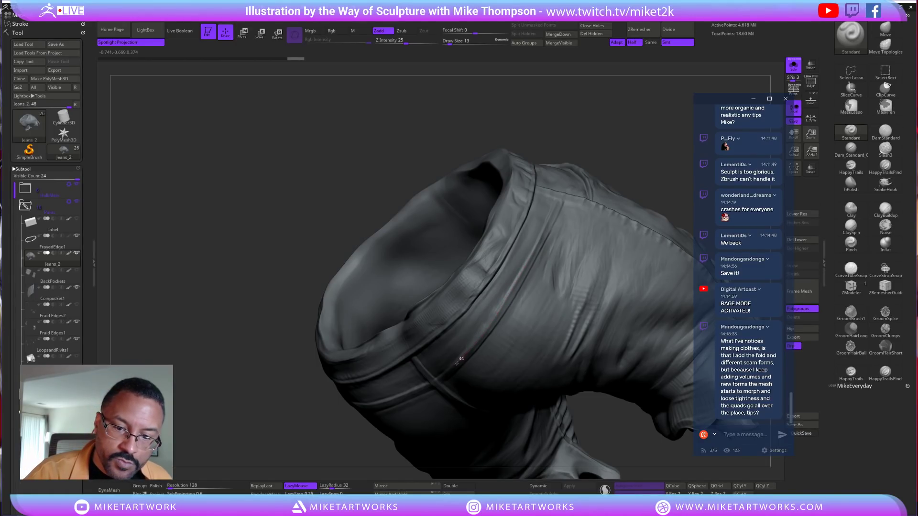
Redirect the scene light so that it shines on the jeans straight from the front
{"action": "left_click", "coordinate": [18, 33]}
{"action": "left_click", "coordinate": [20, 40]}
{"action": "left_click_drag", "start_coordinate": [30, 62], "coordinate": [30, 71]}
Set the Draw Size to 7 and sculpt a thin raised line along the back yoke seam toward the side seam
{"action": "mouse_move", "coordinate": [648, 169]}
{"action": "left_mouse_down"}
{"action": "mouse_move", "coordinate": [654, 155]}
{"action": "mouse_move", "coordinate": [670, 181]}
{"action": "mouse_move", "coordinate": [669, 147]}
{"action": "mouse_move", "coordinate": [605, 373]}
{"action": "mouse_move", "coordinate": [558, 345]}
{"action": "mouse_move", "coordinate": [537, 318]}
{"action": "mouse_move", "coordinate": [524, 158]}
{"action": "left_mouse_up"}
{"action": "key", "text": "s"}
{"action": "left_click", "coordinate": [569, 345]}
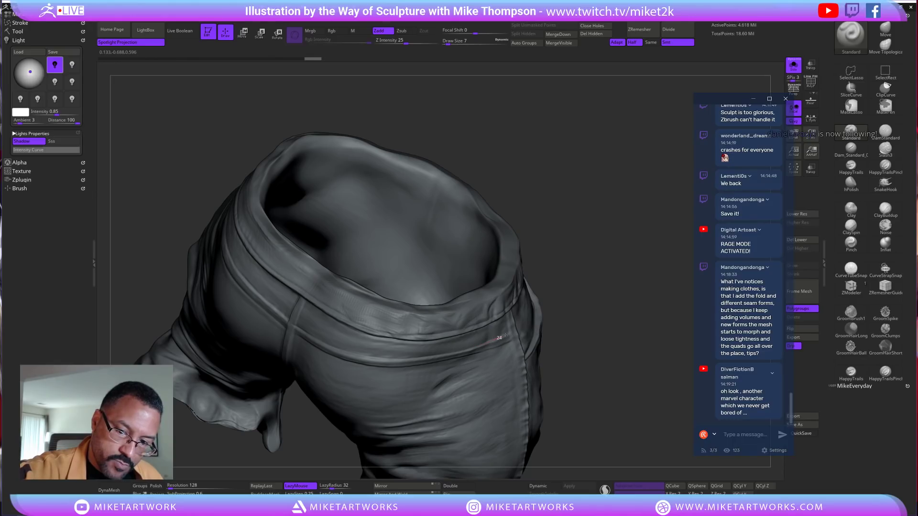
{"action": "mouse_move", "coordinate": [509, 329]}
{"action": "left_mouse_down"}
{"action": "mouse_move", "coordinate": [584, 322]}
{"action": "mouse_move", "coordinate": [590, 337]}
{"action": "mouse_move", "coordinate": [631, 321]}
{"action": "mouse_move", "coordinate": [608, 371]}
{"action": "mouse_move", "coordinate": [612, 283]}
{"action": "mouse_move", "coordinate": [597, 343]}
{"action": "mouse_move", "coordinate": [600, 290]}
{"action": "left_mouse_up"}
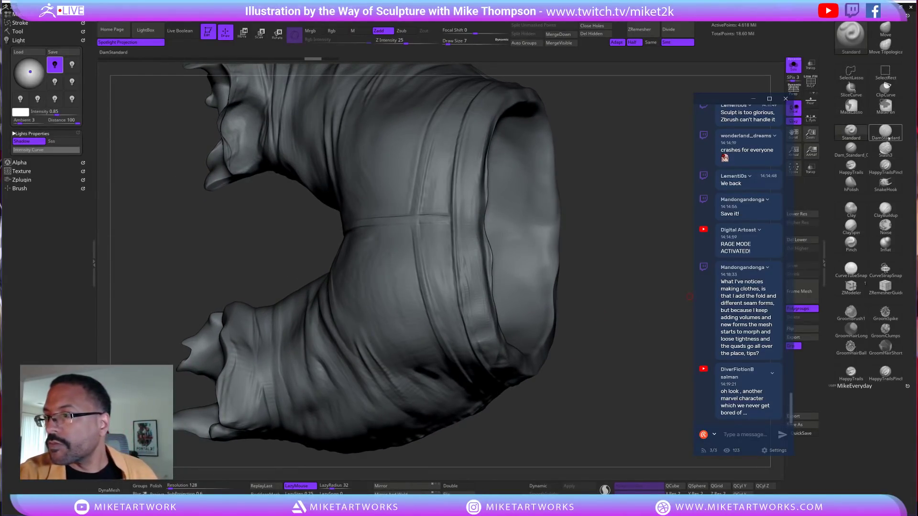
Switch to the DamStandard brush with LazyRadius 30 and carve a crease along the edge of the back yoke seam
{"action": "left_click", "coordinate": [328, 488]}
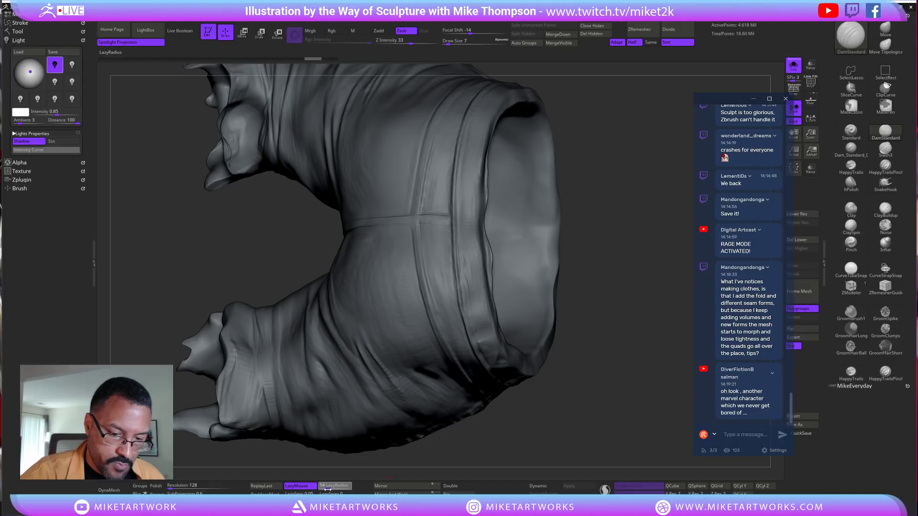
{"action": "left_click_drag", "start_coordinate": [331, 491], "coordinate": [334, 491]}
{"action": "left_click_drag", "start_coordinate": [614, 312], "coordinate": [604, 310]}
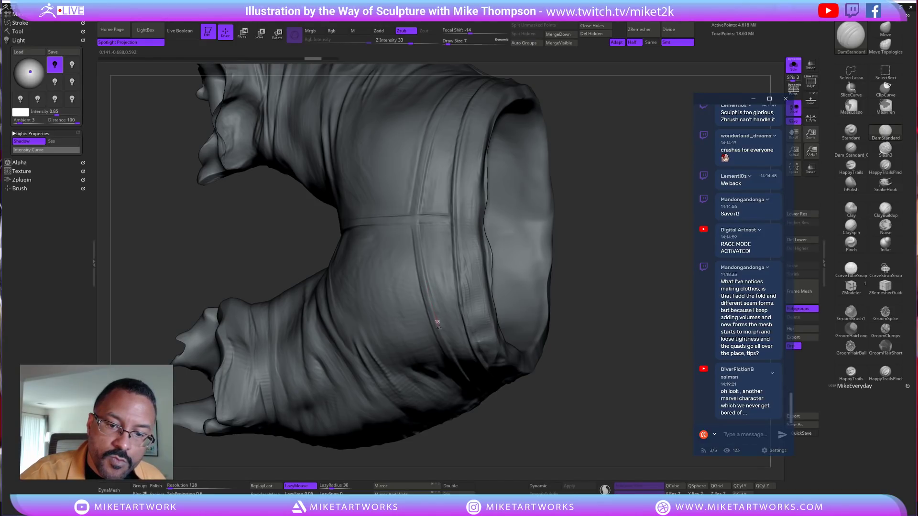
{"action": "left_click_drag", "start_coordinate": [457, 362], "coordinate": [472, 382]}
{"action": "left_click_drag", "start_coordinate": [611, 368], "coordinate": [599, 358]}
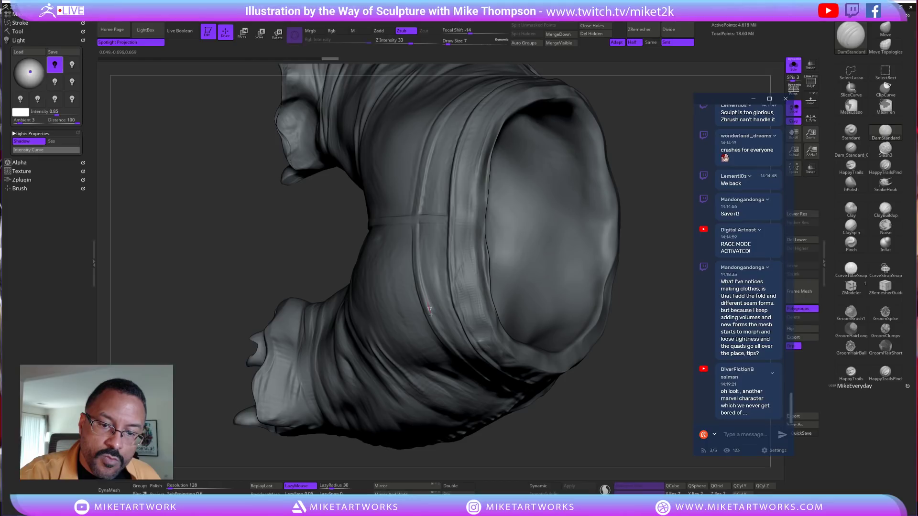
Raise DamStandard's Z Intensity to 40 and deepen the yoke seam crease out to the side seam
{"action": "left_click_drag", "start_coordinate": [650, 345], "coordinate": [643, 348]}
{"action": "left_click", "coordinate": [415, 43]}
{"action": "left_click_drag", "start_coordinate": [635, 300], "coordinate": [640, 340]}
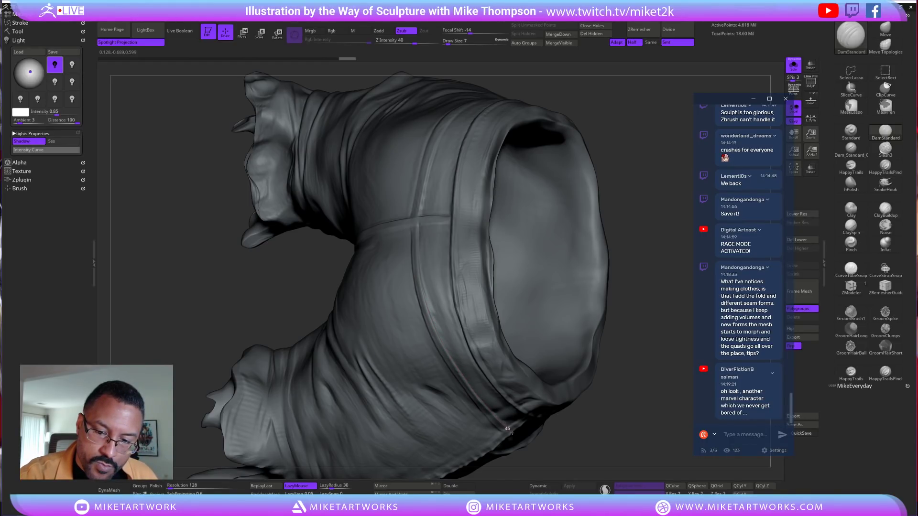
{"action": "mouse_move", "coordinate": [606, 352]}
{"action": "left_mouse_down"}
{"action": "mouse_move", "coordinate": [642, 380]}
{"action": "mouse_move", "coordinate": [617, 371]}
{"action": "mouse_move", "coordinate": [605, 351]}
{"action": "mouse_move", "coordinate": [601, 285]}
{"action": "mouse_move", "coordinate": [544, 218]}
{"action": "left_mouse_up"}
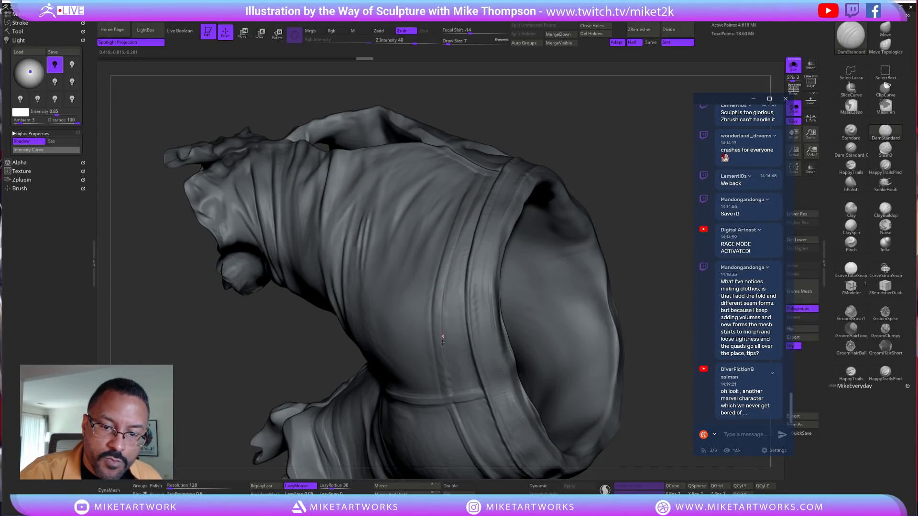
Carve the yoke seam creases on the other half of the jeans' back, from the center seam to the side seam
{"action": "mouse_move", "coordinate": [653, 306]}
{"action": "left_mouse_down"}
{"action": "mouse_move", "coordinate": [651, 281]}
{"action": "mouse_move", "coordinate": [653, 360]}
{"action": "mouse_move", "coordinate": [651, 149]}
{"action": "mouse_move", "coordinate": [211, 314]}
{"action": "mouse_move", "coordinate": [335, 248]}
{"action": "mouse_move", "coordinate": [431, 230]}
{"action": "mouse_move", "coordinate": [642, 299]}
{"action": "left_mouse_up"}
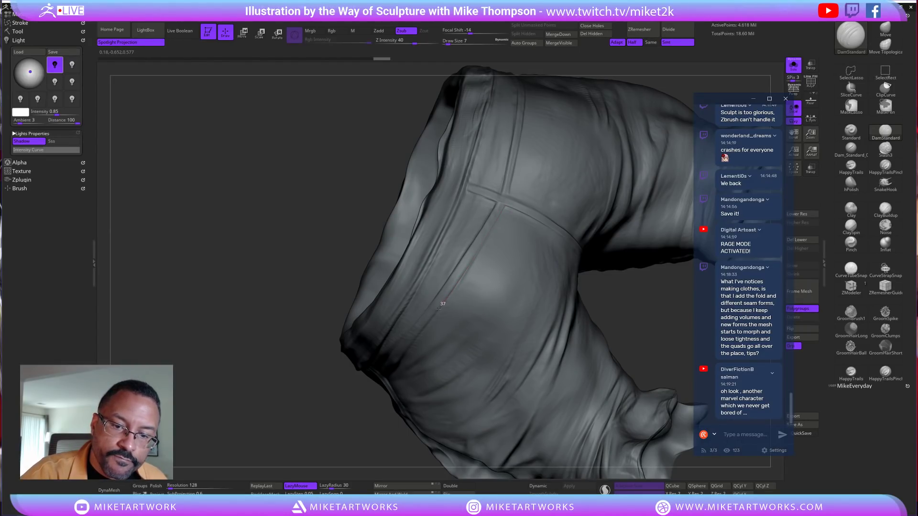
{"action": "left_click_drag", "start_coordinate": [634, 302], "coordinate": [489, 292]}
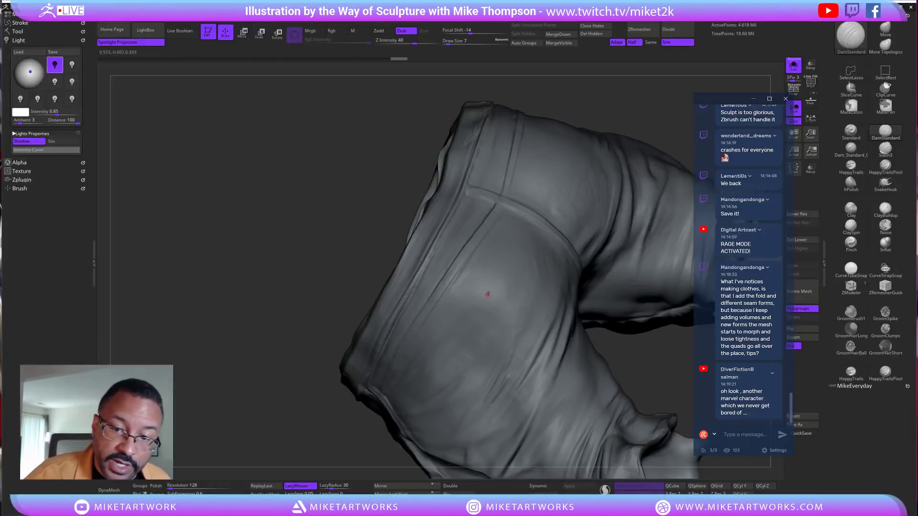
{"action": "left_click_drag", "start_coordinate": [307, 421], "coordinate": [321, 396]}
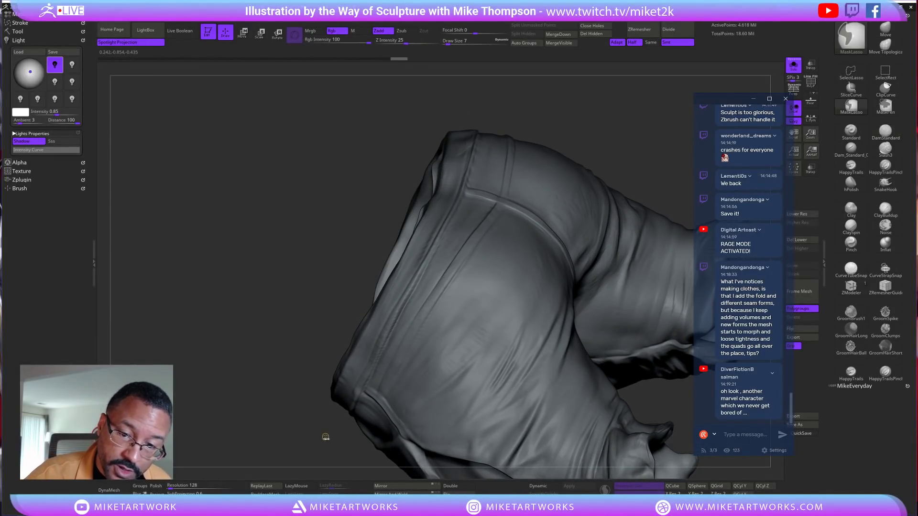
{"action": "left_click_drag", "start_coordinate": [326, 436], "coordinate": [431, 332]}
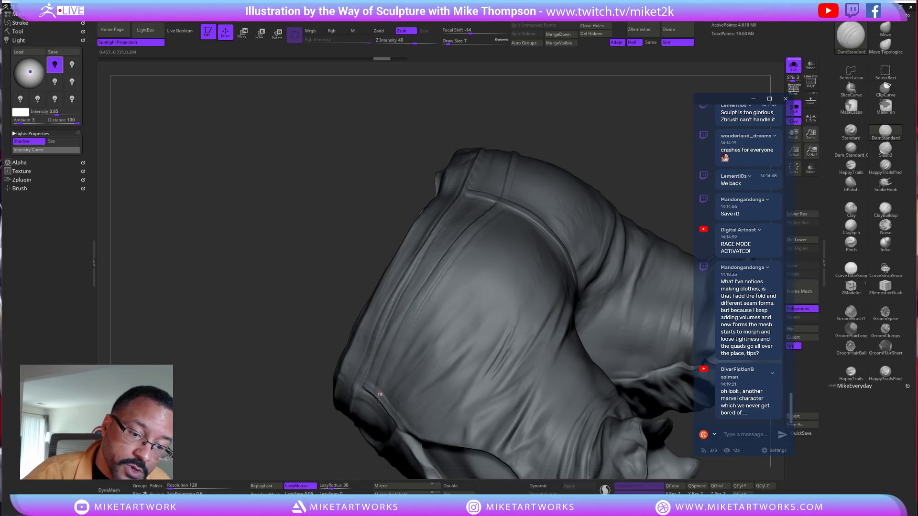
{"action": "left_click_drag", "start_coordinate": [611, 150], "coordinate": [635, 172]}
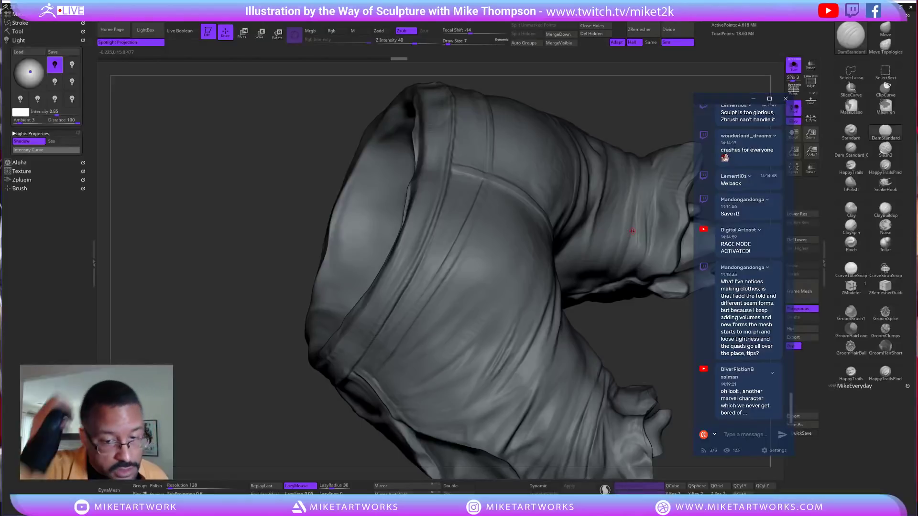
{"action": "mouse_move", "coordinate": [644, 351]}
{"action": "left_mouse_down"}
{"action": "mouse_move", "coordinate": [653, 356]}
{"action": "mouse_move", "coordinate": [635, 365]}
{"action": "left_mouse_up"}
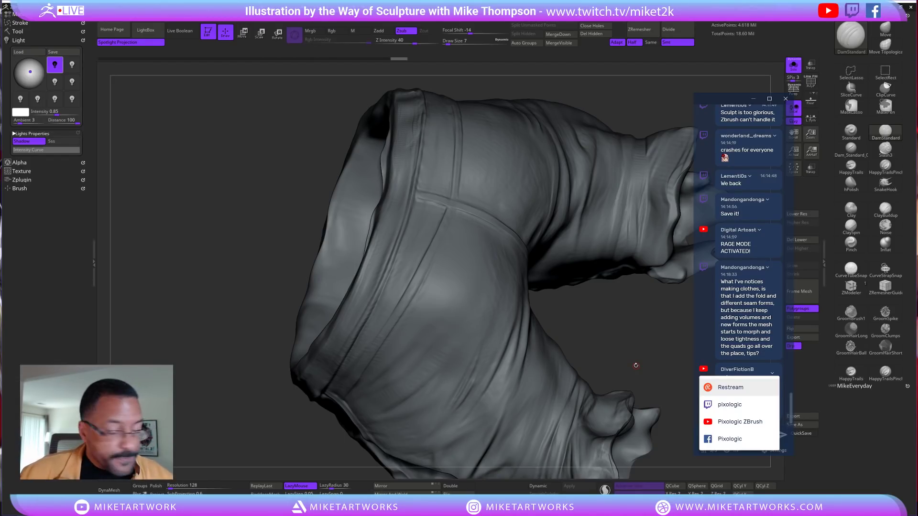
{"action": "mouse_move", "coordinate": [603, 336]}
{"action": "left_mouse_down"}
{"action": "mouse_move", "coordinate": [578, 389]}
{"action": "mouse_move", "coordinate": [637, 353]}
{"action": "left_mouse_up"}
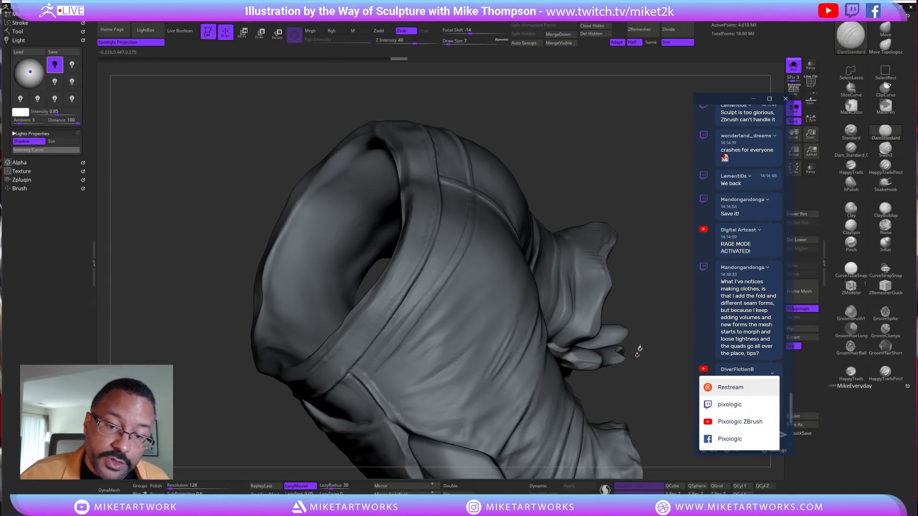
Switch back to the Standard brush and build up the back yoke seam from the center seam outward
{"action": "left_click_drag", "start_coordinate": [663, 212], "coordinate": [674, 248]}
{"action": "key", "text": "b"}
{"action": "key", "text": "s"}
{"action": "key", "text": "t"}
{"action": "left_click_drag", "start_coordinate": [572, 252], "coordinate": [531, 250]}
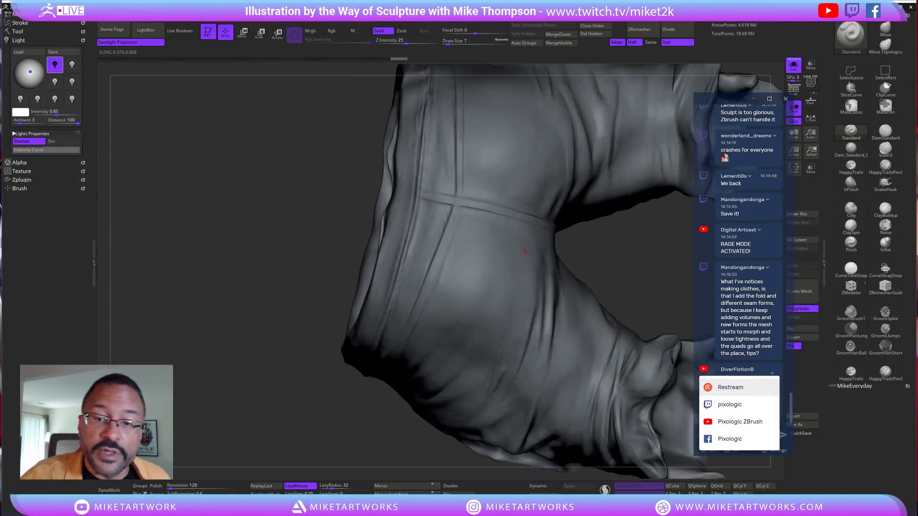
{"action": "left_click_drag", "start_coordinate": [455, 224], "coordinate": [439, 260]}
{"action": "left_click_drag", "start_coordinate": [425, 301], "coordinate": [434, 306]}
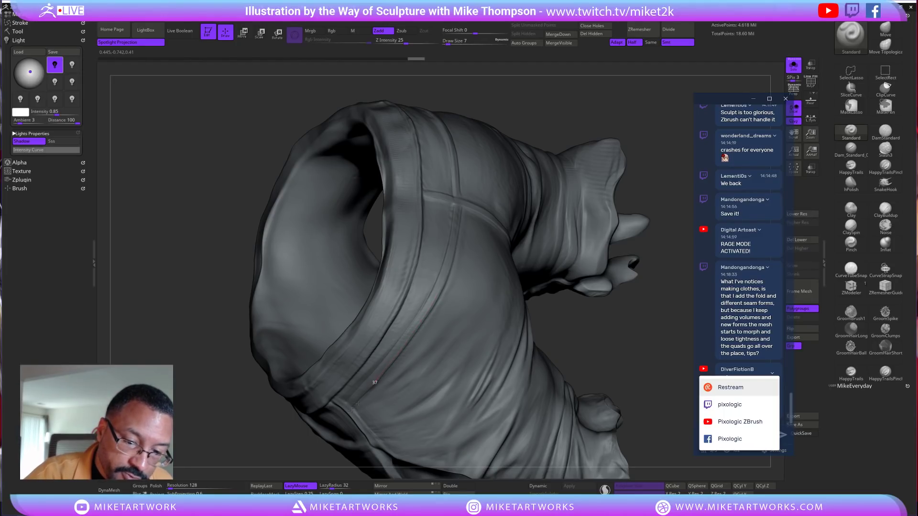
Build up the back yoke seam out to the side seam with the Standard brush at Draw Size 10
{"action": "mouse_move", "coordinate": [592, 317]}
{"action": "left_mouse_down"}
{"action": "mouse_move", "coordinate": [618, 295]}
{"action": "mouse_move", "coordinate": [595, 297]}
{"action": "left_mouse_up"}
{"action": "key", "text": "s"}
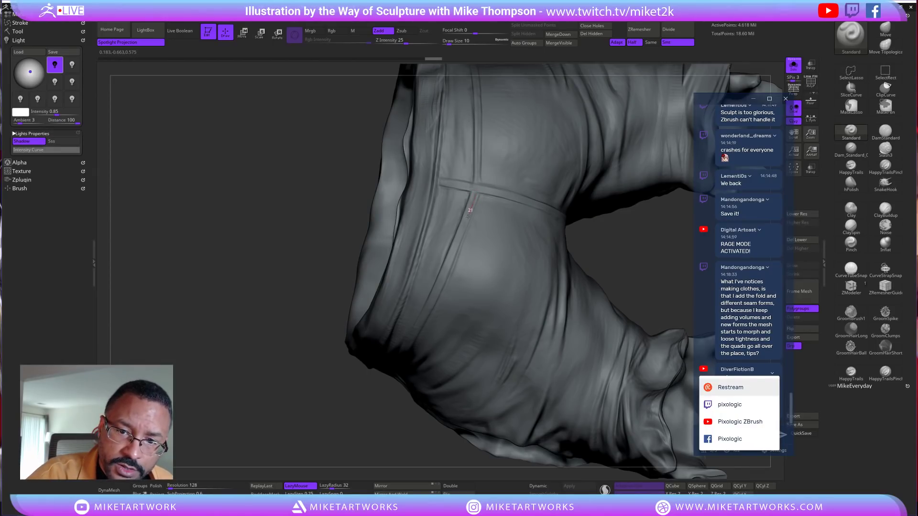
{"action": "right_click_drag", "start_coordinate": [448, 266], "coordinate": [451, 271]}
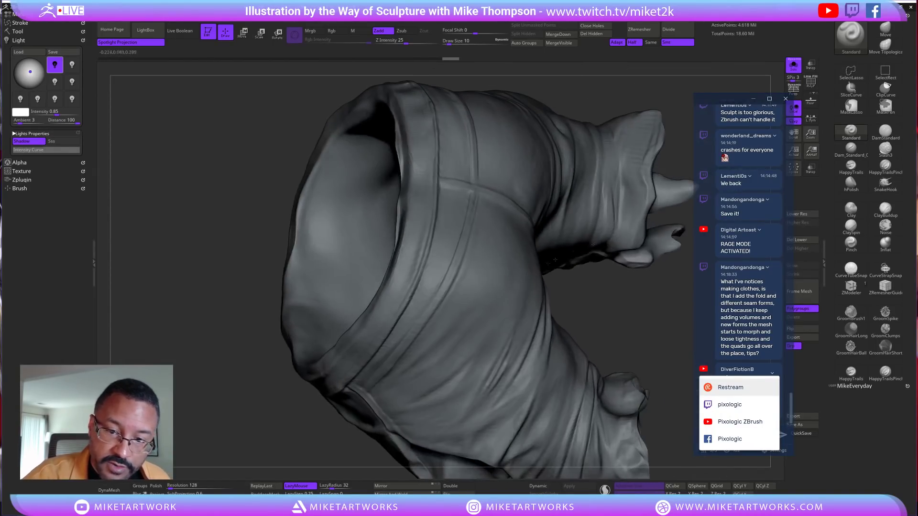
{"action": "mouse_move", "coordinate": [614, 312]}
{"action": "right_mouse_down"}
{"action": "mouse_move", "coordinate": [594, 301]}
{"action": "mouse_move", "coordinate": [653, 264]}
{"action": "mouse_move", "coordinate": [457, 297]}
{"action": "right_mouse_up"}
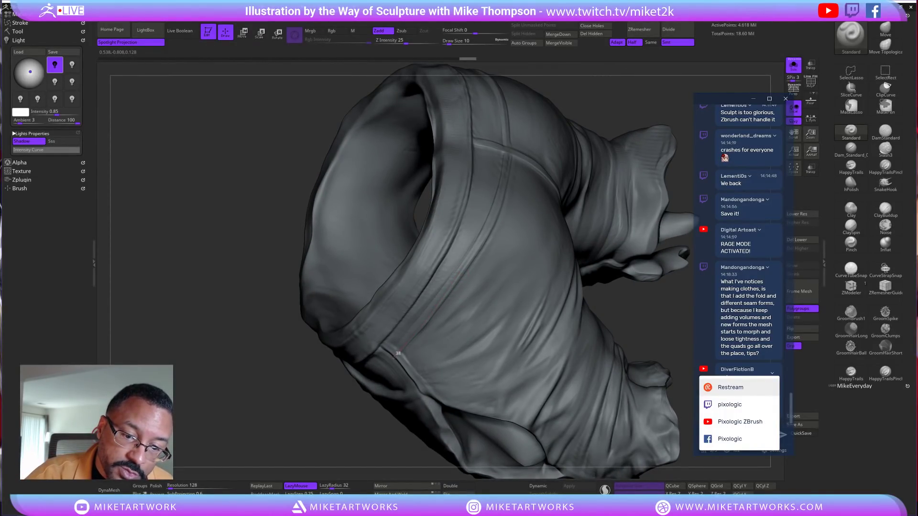
{"action": "left_click_drag", "start_coordinate": [619, 321], "coordinate": [641, 331]}
{"action": "left_click_drag", "start_coordinate": [552, 339], "coordinate": [668, 281]}
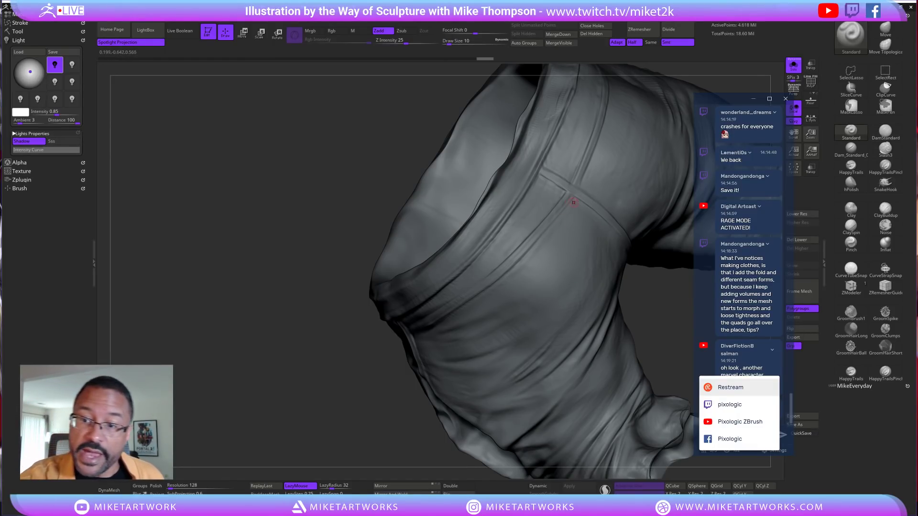
Enlarge the Standard brush to Draw Size 16 and sculpt diagonal wrinkles across the seat of the jeans
{"action": "key", "text": "s"}
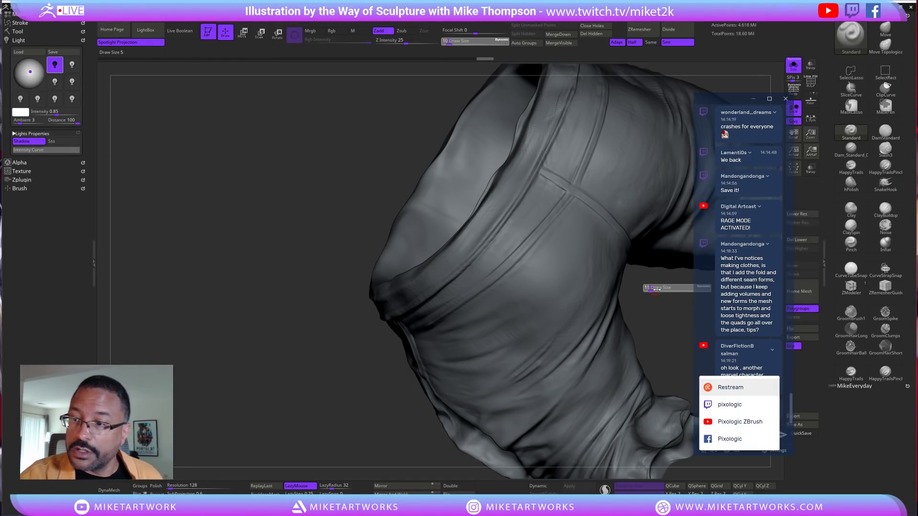
{"action": "left_click", "coordinate": [656, 290]}
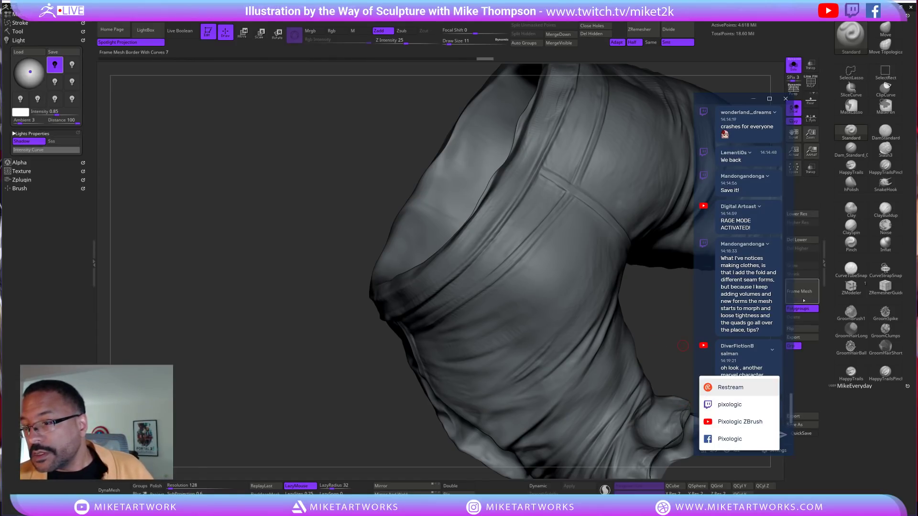
{"action": "left_click", "coordinate": [707, 370]}
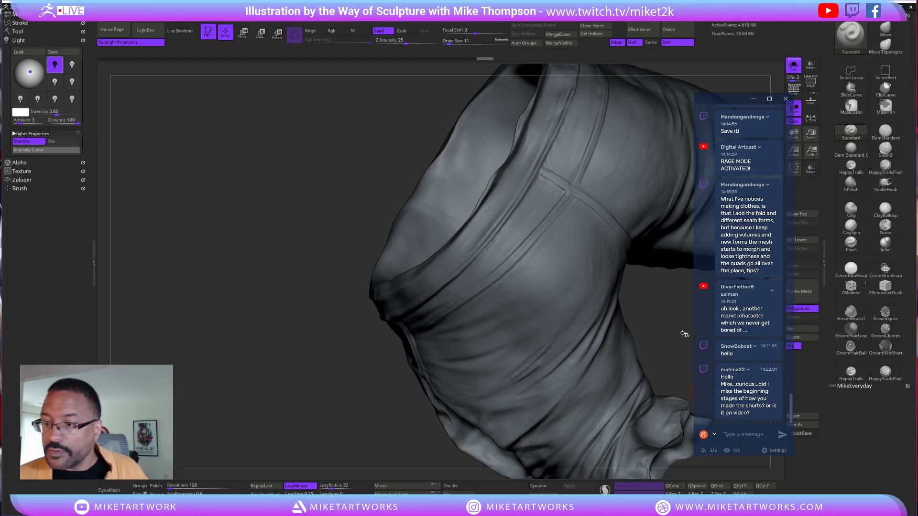
{"action": "mouse_move", "coordinate": [675, 344]}
{"action": "left_mouse_down"}
{"action": "mouse_move", "coordinate": [577, 309]}
{"action": "mouse_move", "coordinate": [630, 313]}
{"action": "left_mouse_up"}
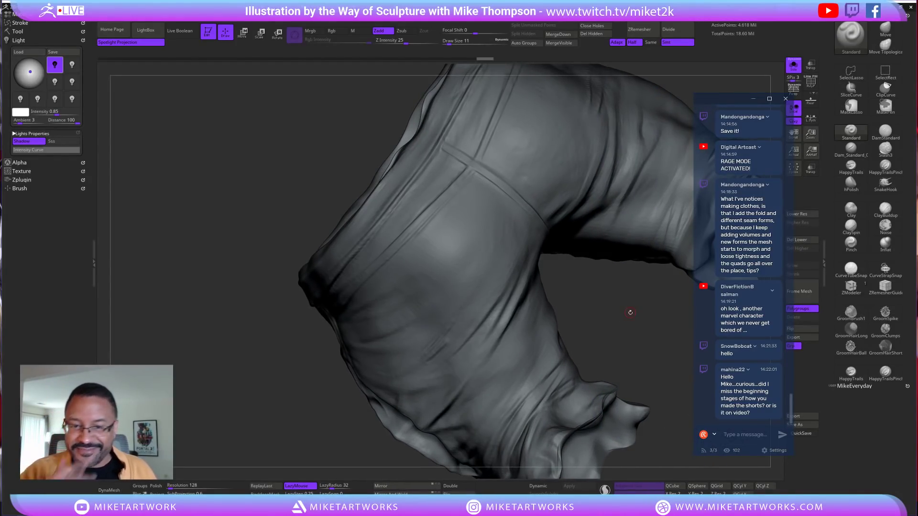
{"action": "mouse_move", "coordinate": [629, 343]}
{"action": "left_mouse_down"}
{"action": "mouse_move", "coordinate": [641, 331]}
{"action": "mouse_move", "coordinate": [617, 332]}
{"action": "left_mouse_up"}
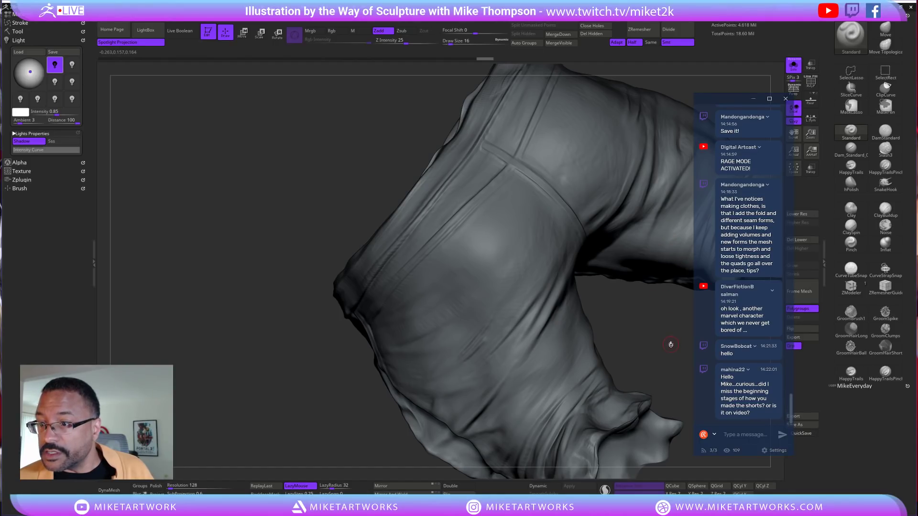
{"action": "mouse_move", "coordinate": [671, 347]}
{"action": "left_mouse_down"}
{"action": "mouse_move", "coordinate": [668, 328]}
{"action": "mouse_move", "coordinate": [655, 366]}
{"action": "mouse_move", "coordinate": [654, 353]}
{"action": "mouse_move", "coordinate": [548, 297]}
{"action": "left_mouse_up"}
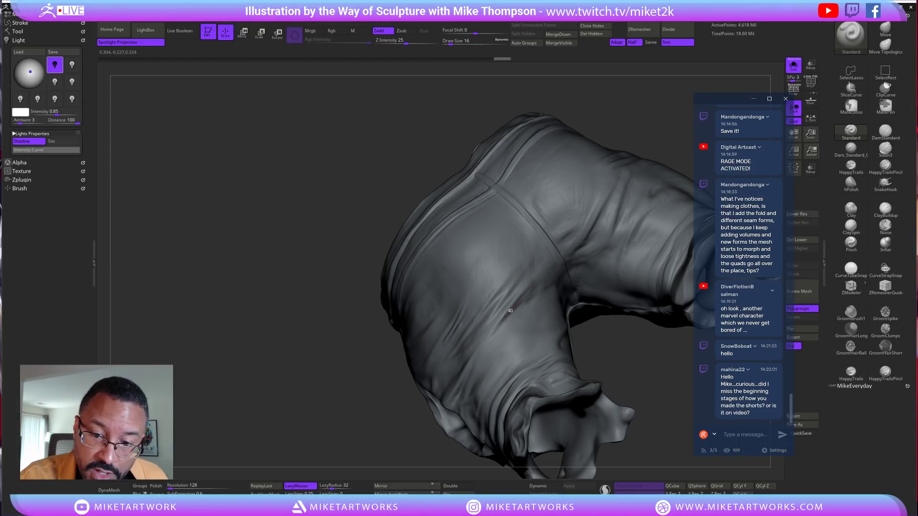
{"action": "mouse_move", "coordinate": [601, 351]}
{"action": "left_mouse_down"}
{"action": "mouse_move", "coordinate": [612, 359]}
{"action": "mouse_move", "coordinate": [587, 334]}
{"action": "left_mouse_up"}
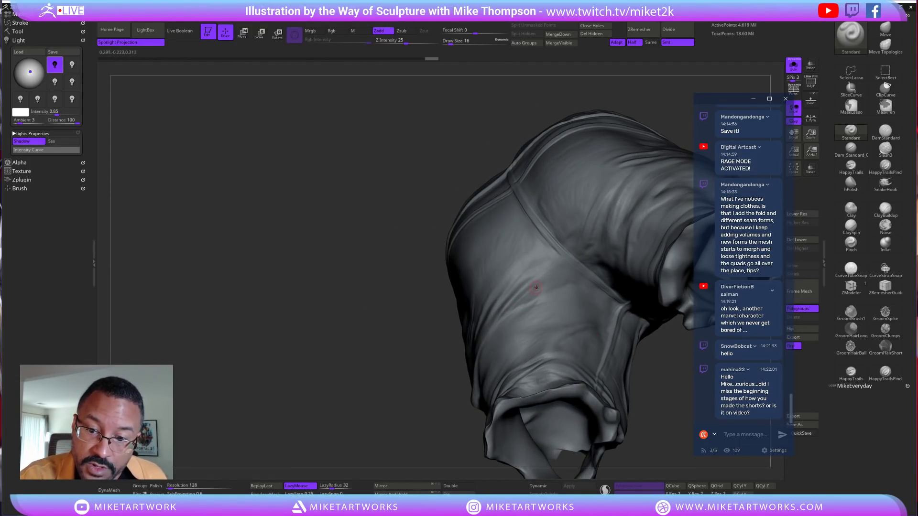
{"action": "left_click_drag", "start_coordinate": [646, 381], "coordinate": [644, 378]}
{"action": "left_click_drag", "start_coordinate": [579, 355], "coordinate": [581, 345]}
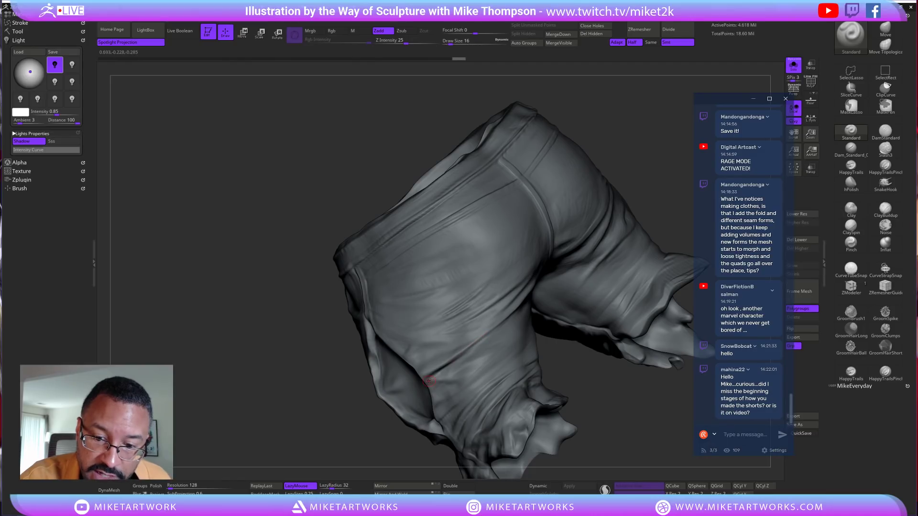
Sculpt folds across the back of the thigh, from the torn side opening towards the crotch
{"action": "mouse_move", "coordinate": [594, 383]}
{"action": "left_mouse_down"}
{"action": "mouse_move", "coordinate": [645, 283]}
{"action": "mouse_move", "coordinate": [638, 376]}
{"action": "mouse_move", "coordinate": [628, 340]}
{"action": "mouse_move", "coordinate": [628, 389]}
{"action": "mouse_move", "coordinate": [614, 416]}
{"action": "mouse_move", "coordinate": [654, 384]}
{"action": "mouse_move", "coordinate": [639, 399]}
{"action": "mouse_move", "coordinate": [530, 314]}
{"action": "mouse_move", "coordinate": [551, 348]}
{"action": "mouse_move", "coordinate": [505, 322]}
{"action": "left_mouse_up"}
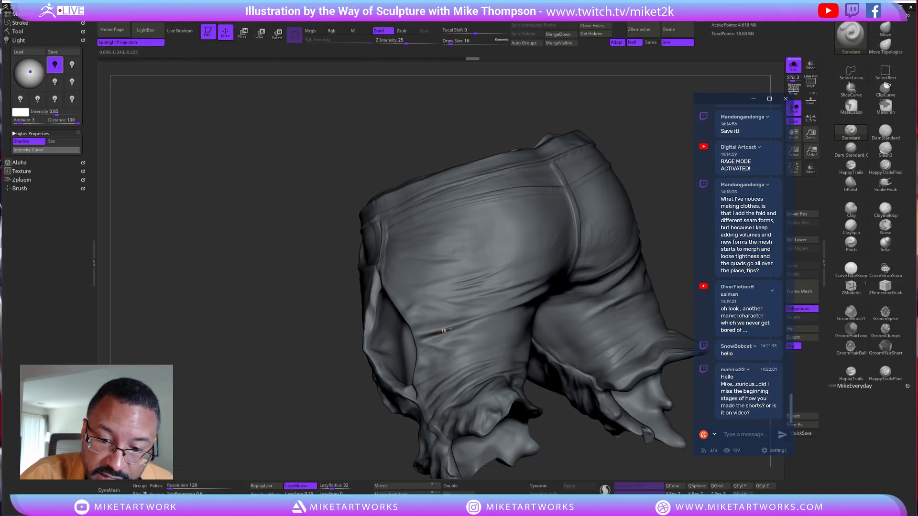
{"action": "left_click_drag", "start_coordinate": [682, 242], "coordinate": [439, 335]}
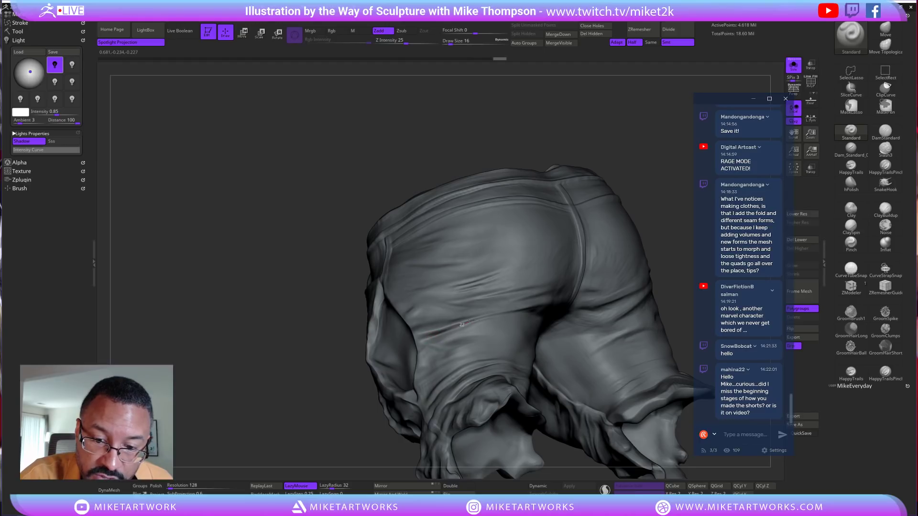
{"action": "left_click_drag", "start_coordinate": [666, 228], "coordinate": [447, 334]}
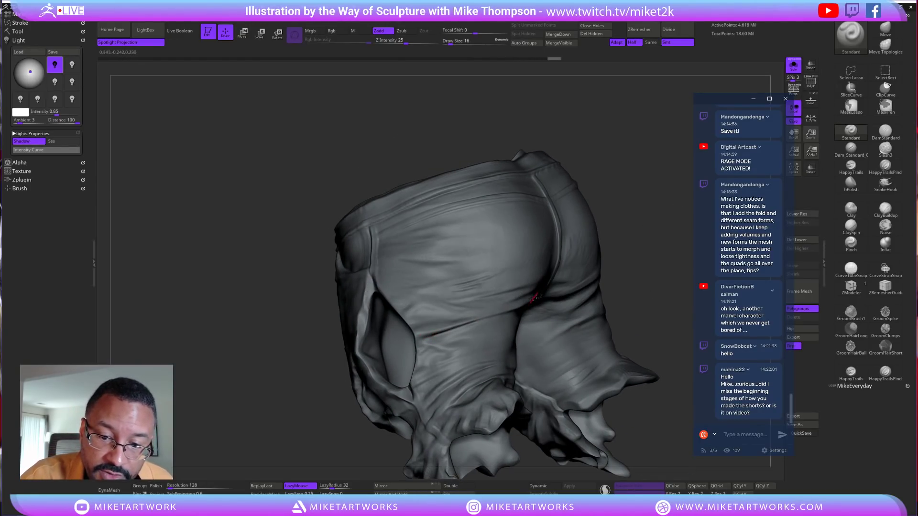
{"action": "left_click_drag", "start_coordinate": [670, 259], "coordinate": [550, 323]}
{"action": "left_click_drag", "start_coordinate": [468, 287], "coordinate": [538, 268]}
{"action": "left_click_drag", "start_coordinate": [568, 365], "coordinate": [590, 378]}
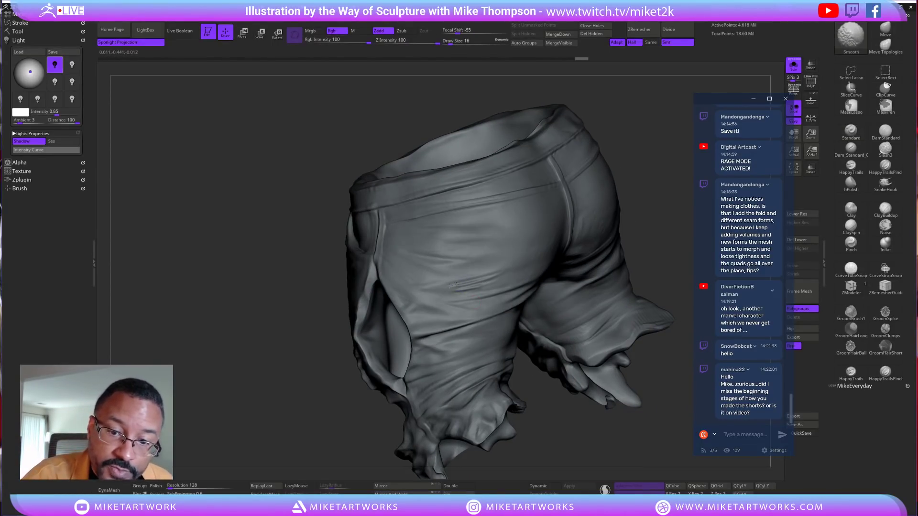
Mask the back yoke seam strip from the center seam to the side seam with MaskPen at Draw Size 25
{"action": "mouse_move", "coordinate": [650, 207]}
{"action": "left_mouse_down"}
{"action": "mouse_move", "coordinate": [592, 379]}
{"action": "mouse_move", "coordinate": [571, 406]}
{"action": "mouse_move", "coordinate": [635, 385]}
{"action": "mouse_move", "coordinate": [597, 334]}
{"action": "left_mouse_up"}
{"action": "left_click_drag", "start_coordinate": [588, 277], "coordinate": [542, 292]}
{"action": "key", "text": "ctrl"}
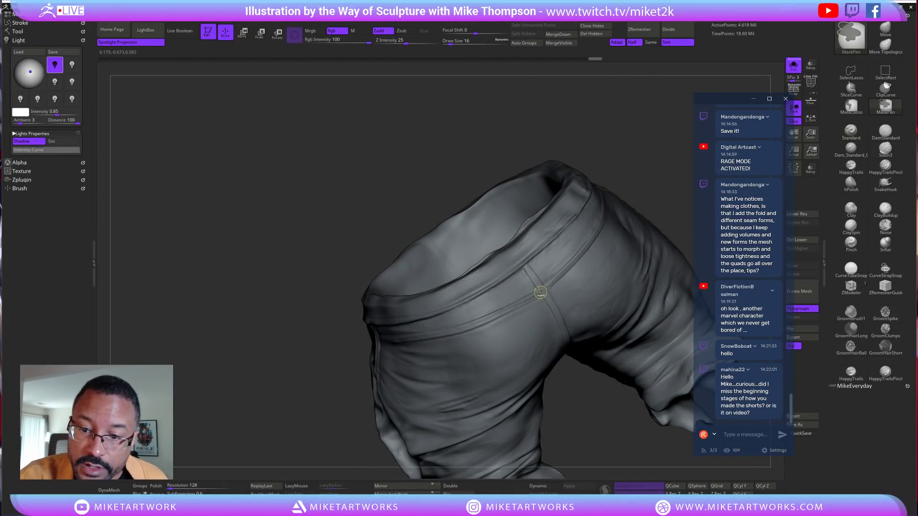
{"action": "key", "text": "s"}
{"action": "left_click_drag", "start_coordinate": [649, 186], "coordinate": [651, 186]}
{"action": "mouse_move", "coordinate": [540, 291]}
{"action": "left_mouse_down", "text": "ctrl"}
{"action": "mouse_move", "coordinate": [430, 337]}
{"action": "mouse_move", "coordinate": [463, 329]}
{"action": "mouse_move", "coordinate": [448, 333]}
{"action": "left_mouse_up", "text": "ctrl"}
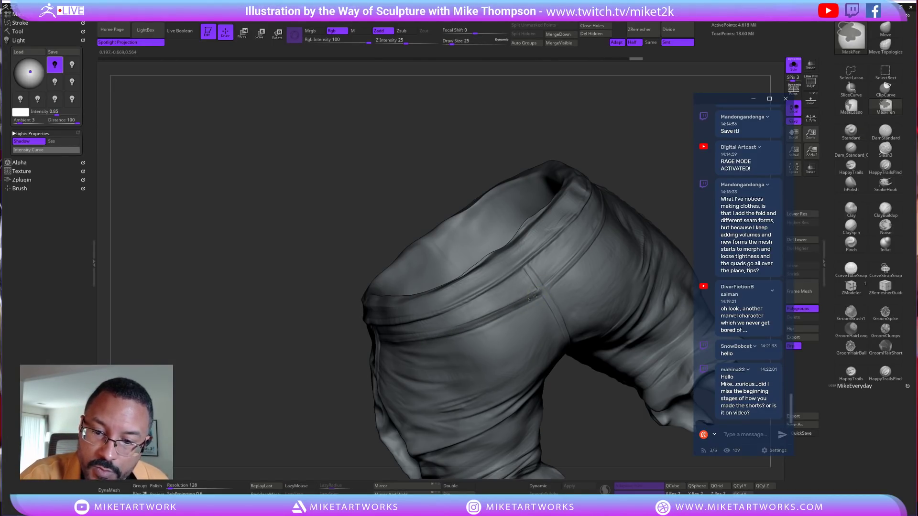
{"action": "left_click_drag", "start_coordinate": [517, 301], "coordinate": [478, 318], "text": "ctrl"}
{"action": "left_click_drag", "start_coordinate": [644, 184], "coordinate": [688, 292]}
{"action": "left_click_drag", "start_coordinate": [503, 317], "coordinate": [361, 340], "text": "ctrl"}
{"action": "left_click_drag", "start_coordinate": [640, 245], "coordinate": [633, 261]}
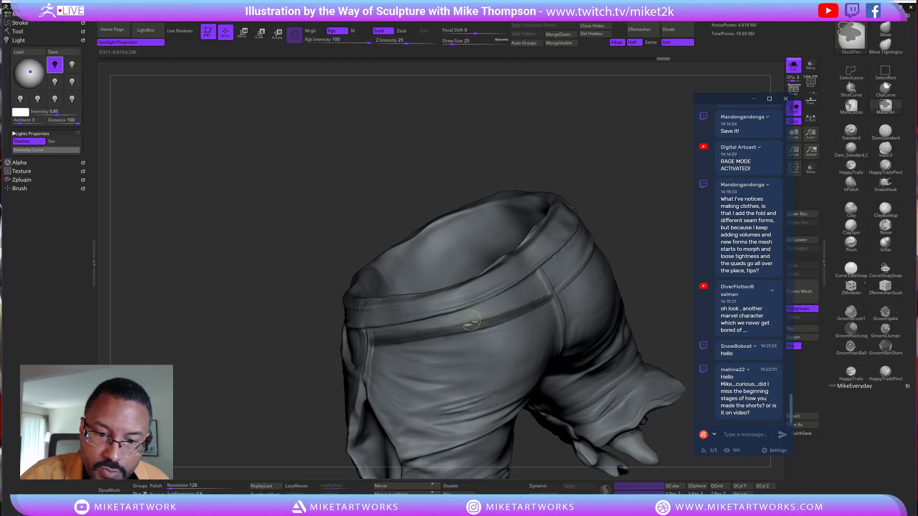
Mask the matching yoke seam strip on the other half of the jeans' back
{"action": "mouse_move", "coordinate": [671, 328]}
{"action": "left_mouse_down"}
{"action": "mouse_move", "coordinate": [687, 300]}
{"action": "mouse_move", "coordinate": [684, 222]}
{"action": "left_mouse_up"}
{"action": "mouse_move", "coordinate": [682, 176]}
{"action": "left_mouse_down"}
{"action": "mouse_move", "coordinate": [638, 242]}
{"action": "mouse_move", "coordinate": [516, 286]}
{"action": "mouse_move", "coordinate": [415, 416]}
{"action": "left_mouse_up"}
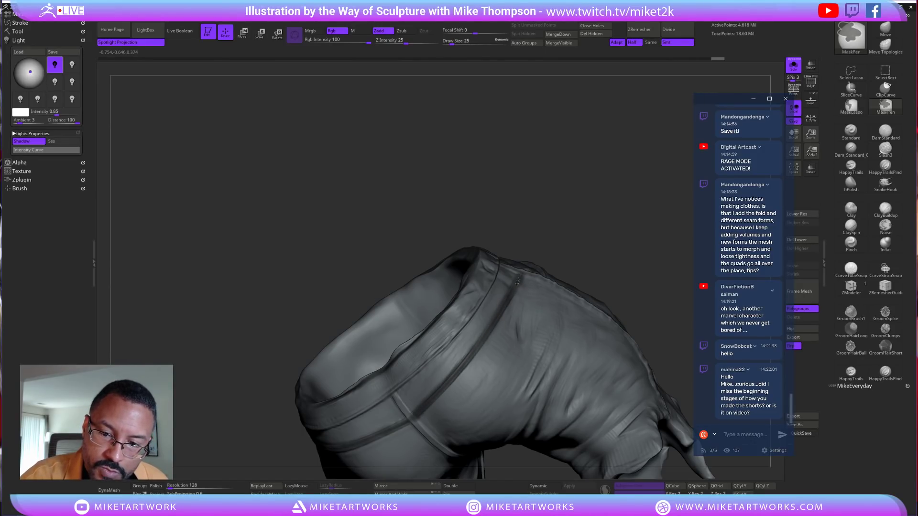
{"action": "left_click_drag", "start_coordinate": [608, 254], "coordinate": [608, 204]}
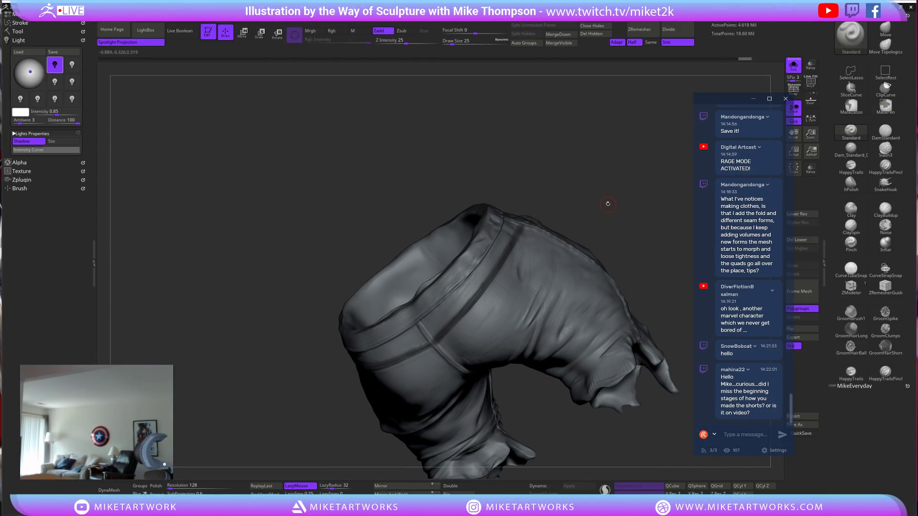
{"action": "mouse_move", "coordinate": [607, 201]}
{"action": "left_mouse_down"}
{"action": "mouse_move", "coordinate": [636, 192]}
{"action": "mouse_move", "coordinate": [622, 203]}
{"action": "mouse_move", "coordinate": [655, 201]}
{"action": "left_mouse_up"}
Reduce the Draw Size to 16 and trim the second yoke strip's mask into an even, narrower band
{"action": "key", "text": "s"}
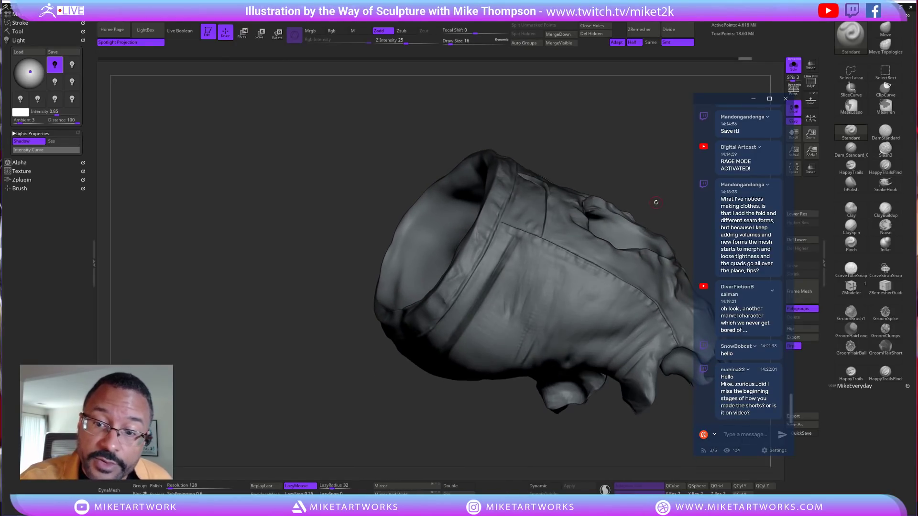
{"action": "left_click_drag", "start_coordinate": [612, 164], "coordinate": [587, 193]}
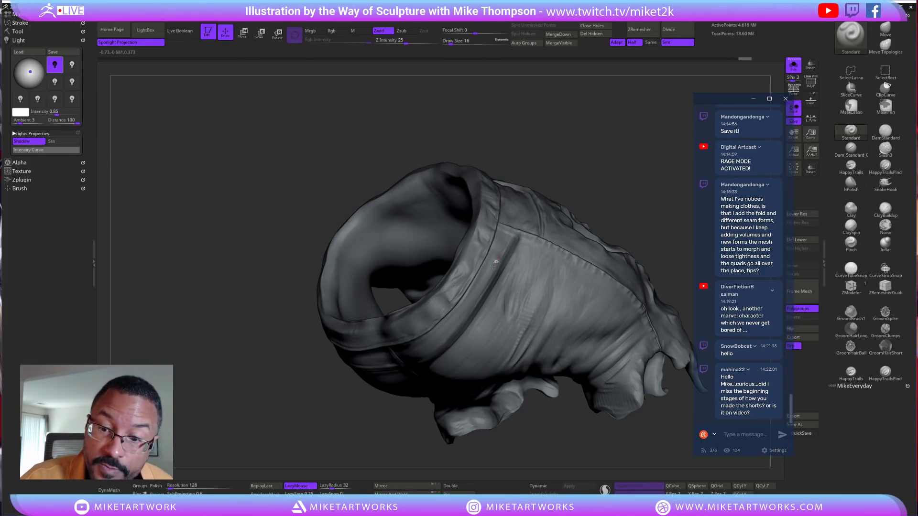
{"action": "key", "text": "ctrl"}
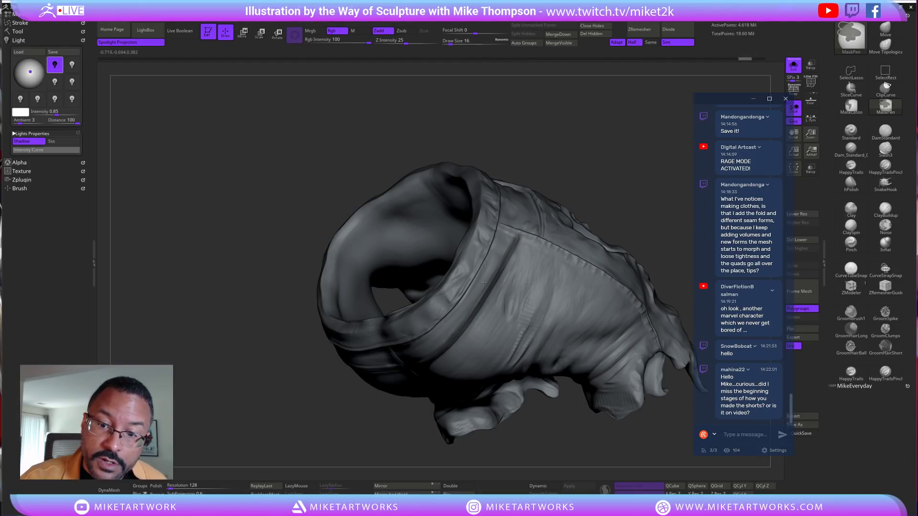
{"action": "left_click_drag", "start_coordinate": [617, 168], "coordinate": [479, 313]}
{"action": "mouse_move", "coordinate": [555, 192]}
{"action": "left_mouse_down"}
{"action": "mouse_move", "coordinate": [579, 227]}
{"action": "mouse_move", "coordinate": [590, 200]}
{"action": "left_mouse_up"}
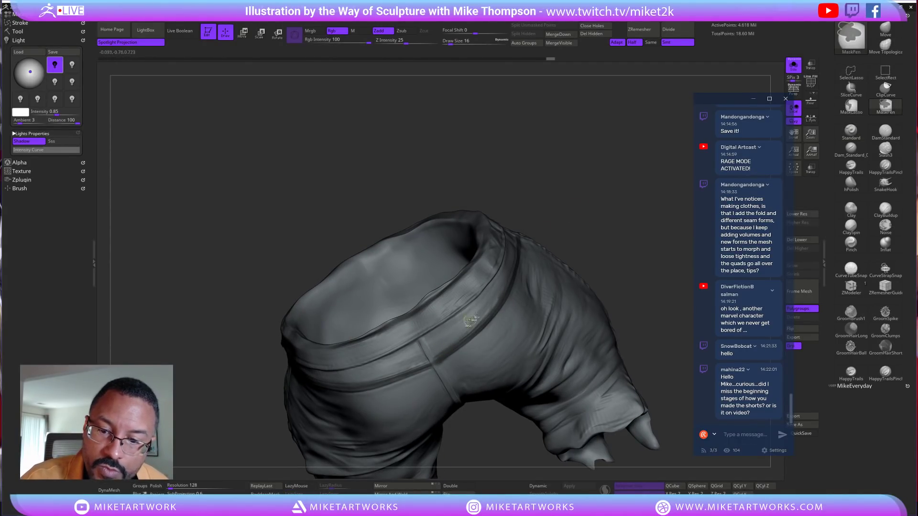
{"action": "left_click_drag", "start_coordinate": [302, 476], "coordinate": [335, 430]}
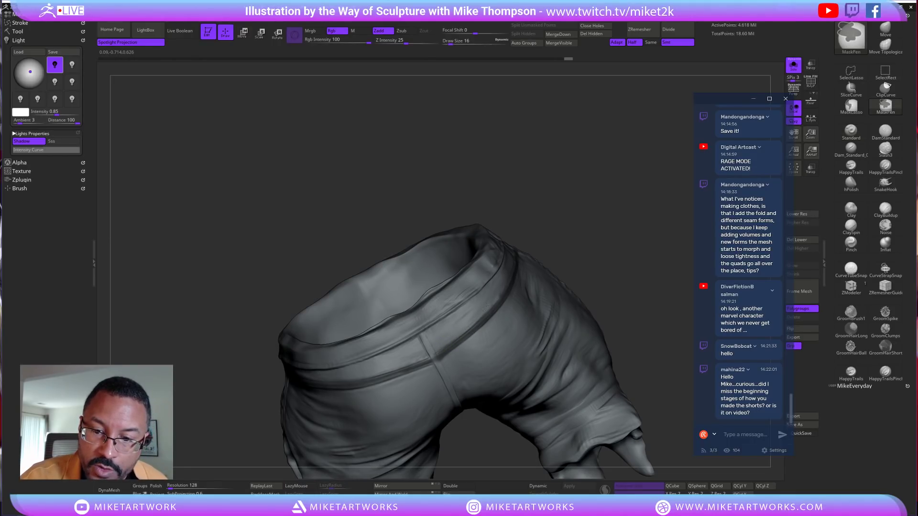
{"action": "left_click_drag", "start_coordinate": [604, 246], "coordinate": [607, 212]}
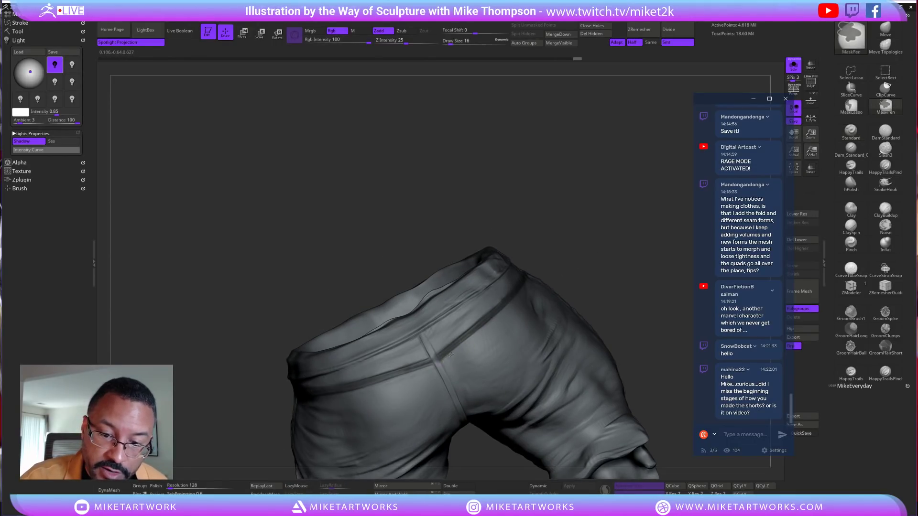
{"action": "mouse_move", "coordinate": [595, 252]}
{"action": "left_mouse_down"}
{"action": "mouse_move", "coordinate": [617, 267]}
{"action": "mouse_move", "coordinate": [645, 226]}
{"action": "mouse_move", "coordinate": [495, 295]}
{"action": "left_mouse_up"}
Refine the edges of the first yoke strip's mask between the center seam and the side seam
{"action": "key", "text": "ctrl"}
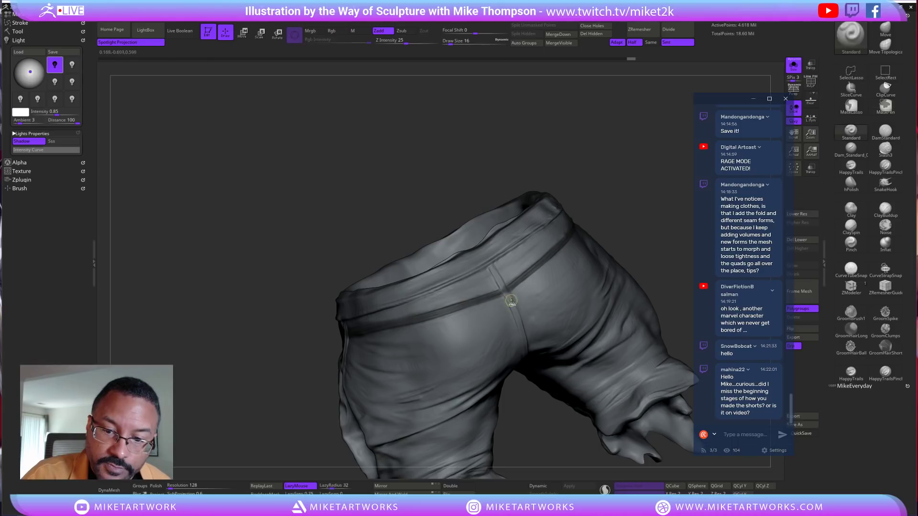
{"action": "mouse_move", "coordinate": [459, 444]}
{"action": "left_mouse_down"}
{"action": "mouse_move", "coordinate": [478, 459]}
{"action": "mouse_move", "coordinate": [473, 430]}
{"action": "mouse_move", "coordinate": [447, 406]}
{"action": "mouse_move", "coordinate": [493, 360]}
{"action": "mouse_move", "coordinate": [473, 326]}
{"action": "mouse_move", "coordinate": [450, 232]}
{"action": "mouse_move", "coordinate": [420, 261]}
{"action": "left_mouse_up"}
{"action": "key", "text": "ctrl"}
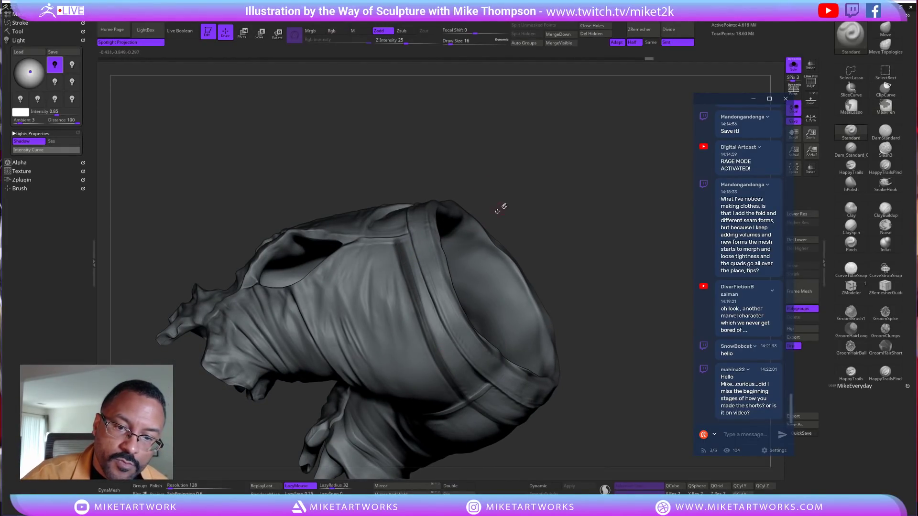
{"action": "left_click_drag", "start_coordinate": [420, 307], "coordinate": [407, 251]}
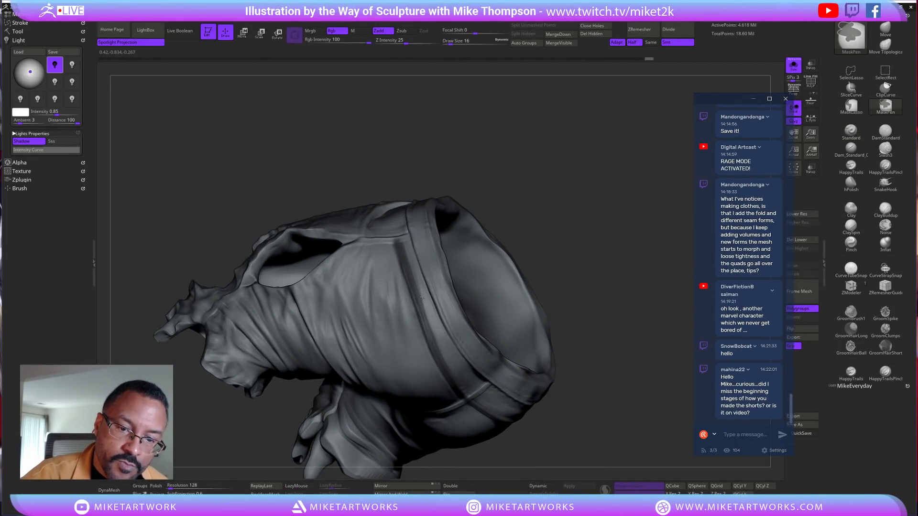
{"action": "mouse_move", "coordinate": [434, 335]}
{"action": "left_mouse_down"}
{"action": "mouse_move", "coordinate": [392, 247]}
{"action": "mouse_move", "coordinate": [411, 300]}
{"action": "left_mouse_up"}
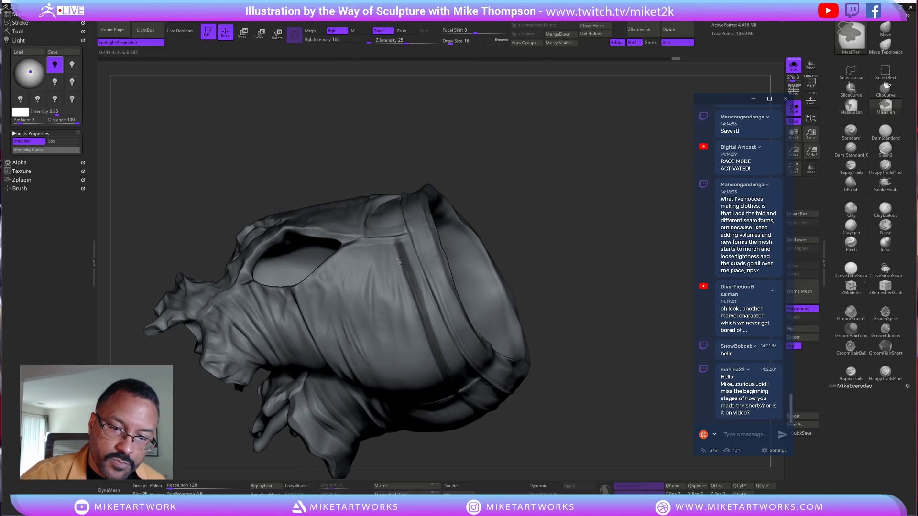
{"action": "mouse_move", "coordinate": [579, 252]}
{"action": "left_mouse_down"}
{"action": "mouse_move", "coordinate": [403, 237]}
{"action": "mouse_move", "coordinate": [615, 236]}
{"action": "mouse_move", "coordinate": [555, 263]}
{"action": "left_mouse_up"}
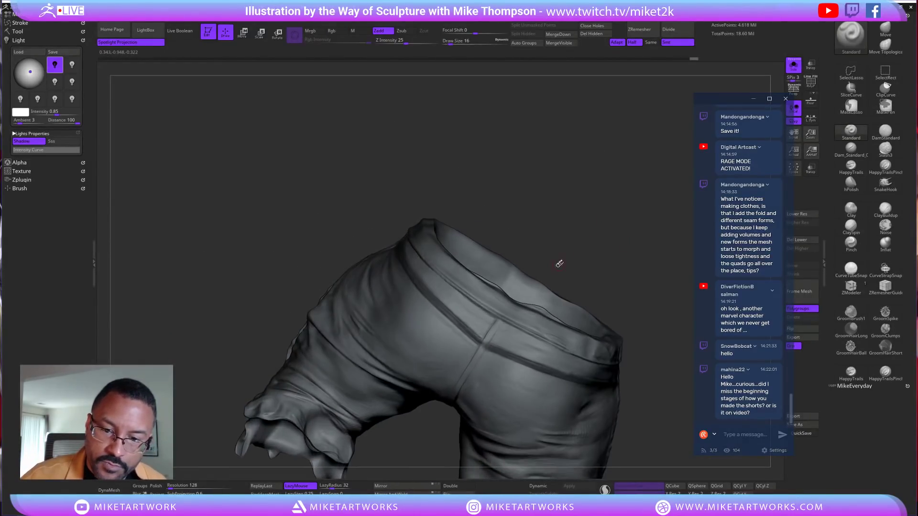
{"action": "key", "text": "ctrl"}
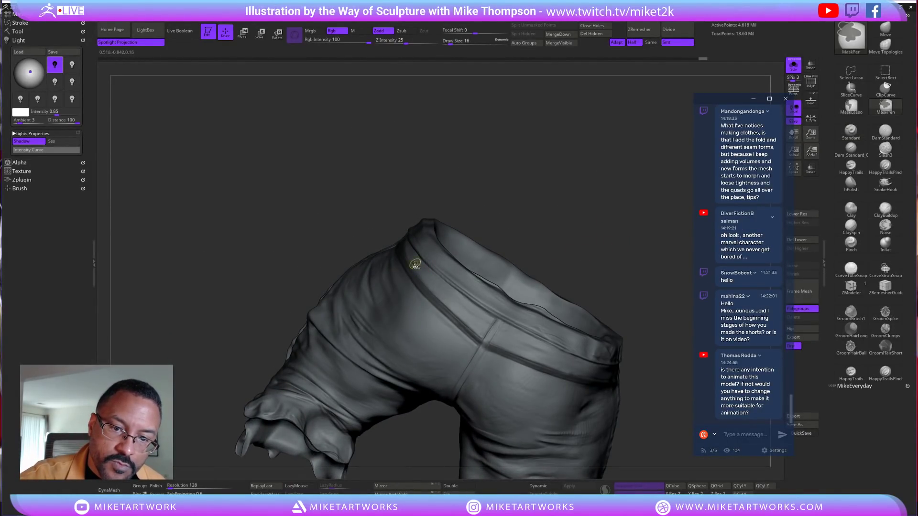
{"action": "mouse_move", "coordinate": [571, 245]}
{"action": "left_mouse_down"}
{"action": "mouse_move", "coordinate": [580, 214]}
{"action": "mouse_move", "coordinate": [615, 234]}
{"action": "mouse_move", "coordinate": [482, 310]}
{"action": "left_mouse_up"}
Finish cleaning the yoke mask near the side seam and invert it to leave only the seam strips unmasked
{"action": "key", "text": "ctrl"}
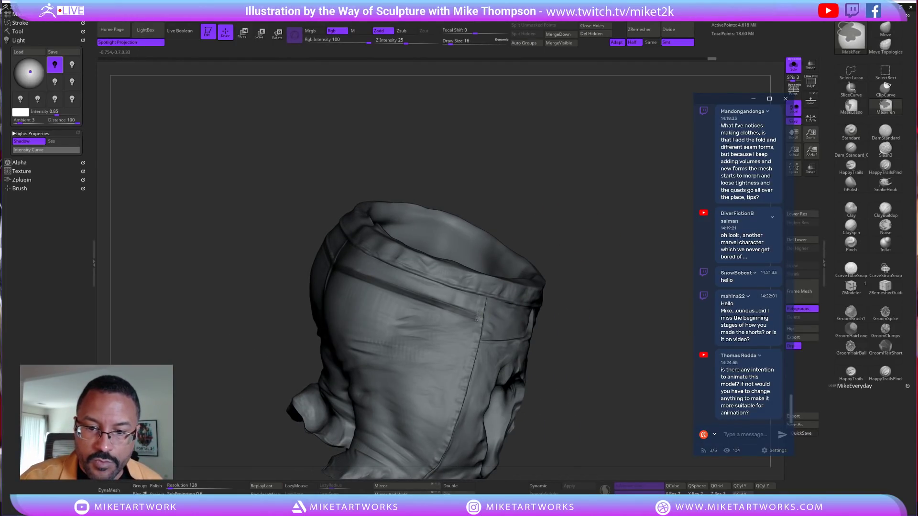
{"action": "mouse_move", "coordinate": [539, 244]}
{"action": "left_mouse_down"}
{"action": "mouse_move", "coordinate": [583, 307]}
{"action": "mouse_move", "coordinate": [539, 301]}
{"action": "mouse_move", "coordinate": [604, 257]}
{"action": "mouse_move", "coordinate": [628, 350]}
{"action": "left_mouse_up"}
{"action": "key", "text": "ctrl"}
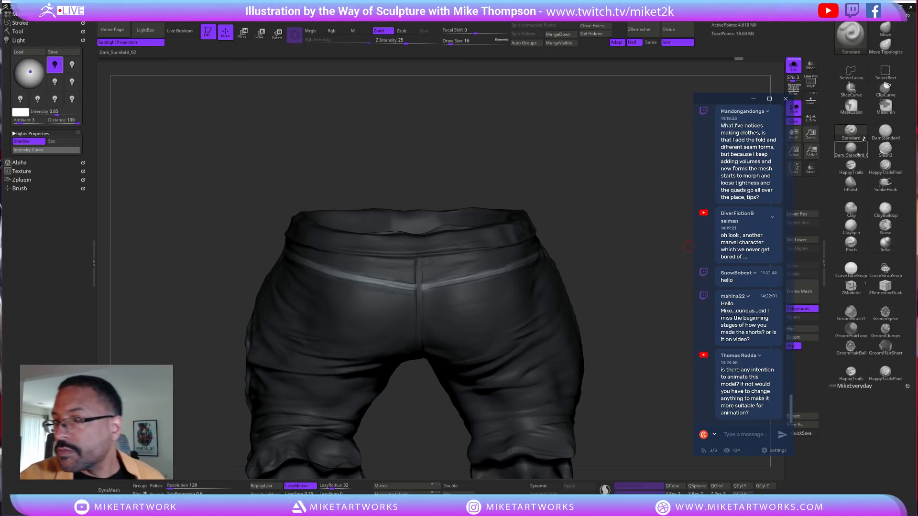
Touch up the mask along the edge of one back yoke seam strip, out to the side seam
{"action": "mouse_move", "coordinate": [610, 271]}
{"action": "left_mouse_down"}
{"action": "mouse_move", "coordinate": [498, 272]}
{"action": "mouse_move", "coordinate": [455, 342]}
{"action": "mouse_move", "coordinate": [574, 287]}
{"action": "mouse_move", "coordinate": [611, 244]}
{"action": "left_mouse_up"}
{"action": "key", "text": "ctrl"}
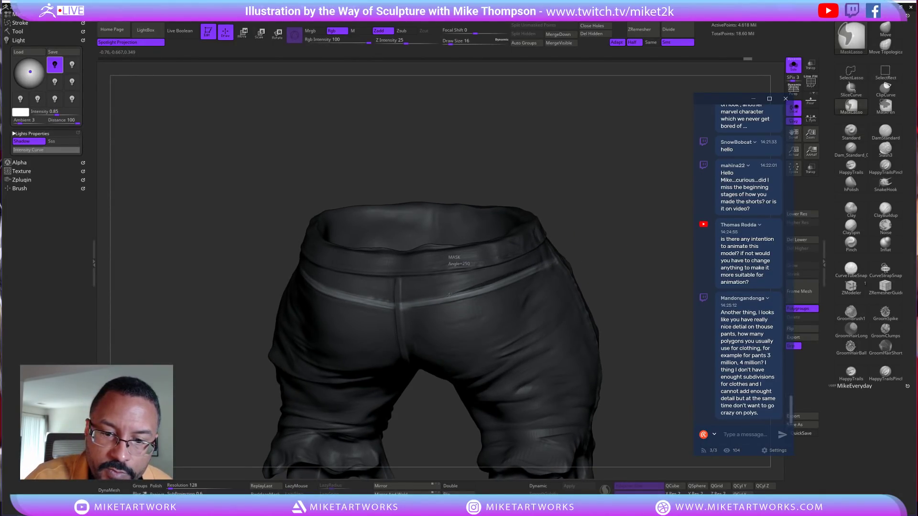
{"action": "mouse_move", "coordinate": [431, 300]}
{"action": "left_mouse_down", "text": "ctrl"}
{"action": "mouse_move", "coordinate": [414, 287]}
{"action": "mouse_move", "coordinate": [550, 191]}
{"action": "mouse_move", "coordinate": [555, 137]}
{"action": "left_mouse_up", "text": "ctrl"}
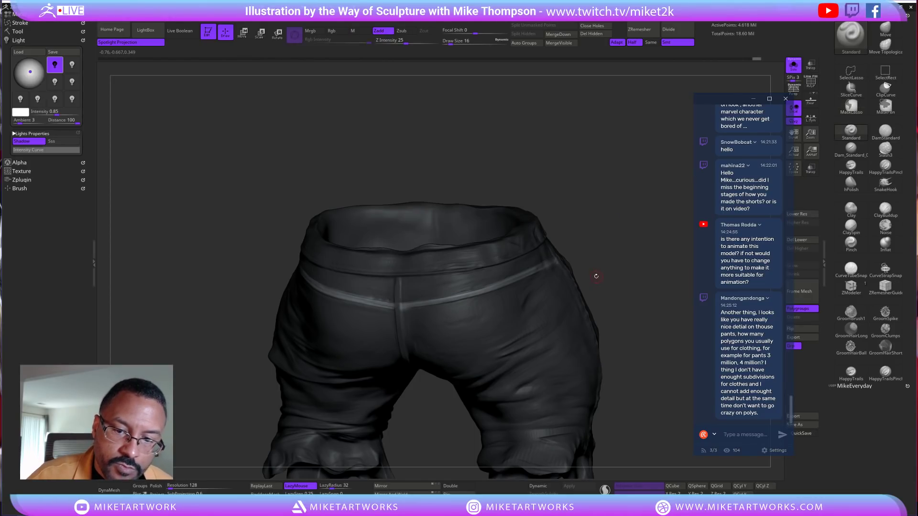
{"action": "left_click_drag", "start_coordinate": [600, 247], "coordinate": [600, 232]}
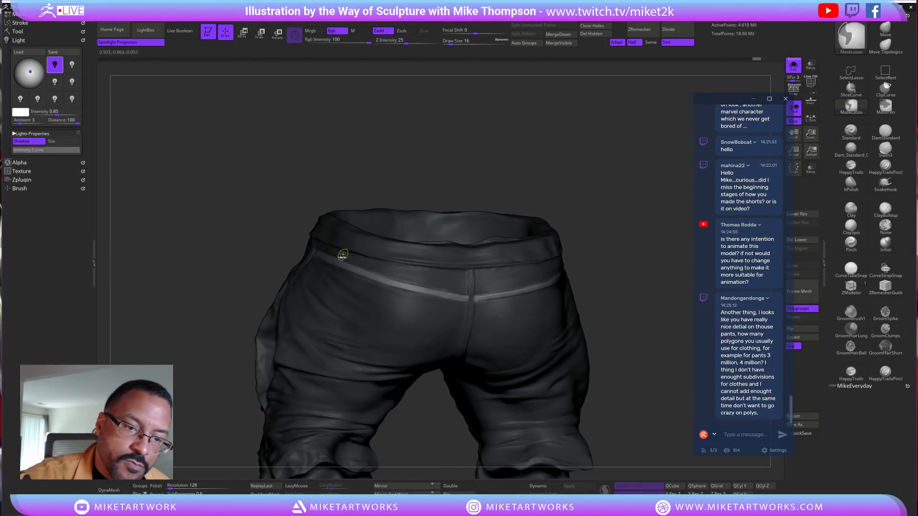
Mask the ragged edges of the opposite yoke seam strip so its unmasked band stays narrow and even
{"action": "mouse_move", "coordinate": [398, 280]}
{"action": "left_mouse_down", "text": "ctrl"}
{"action": "mouse_move", "coordinate": [452, 292]}
{"action": "mouse_move", "coordinate": [339, 253]}
{"action": "mouse_move", "coordinate": [390, 201]}
{"action": "mouse_move", "coordinate": [316, 260]}
{"action": "left_mouse_up", "text": "ctrl"}
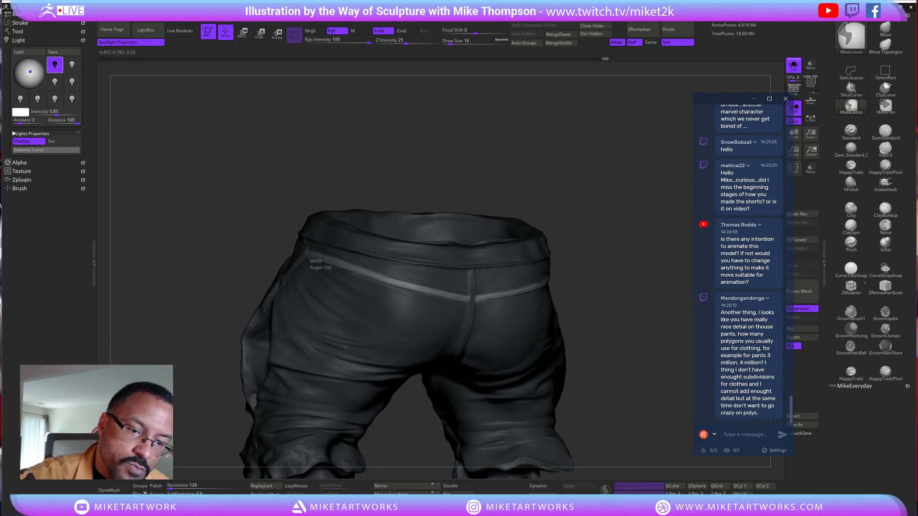
{"action": "mouse_move", "coordinate": [409, 290]}
{"action": "left_mouse_down", "text": "ctrl"}
{"action": "mouse_move", "coordinate": [427, 294]}
{"action": "mouse_move", "coordinate": [368, 351]}
{"action": "mouse_move", "coordinate": [277, 262]}
{"action": "left_mouse_up", "text": "ctrl"}
{"action": "left_click_drag", "start_coordinate": [624, 271], "coordinate": [612, 264]}
{"action": "left_click_drag", "start_coordinate": [650, 310], "coordinate": [636, 307]}
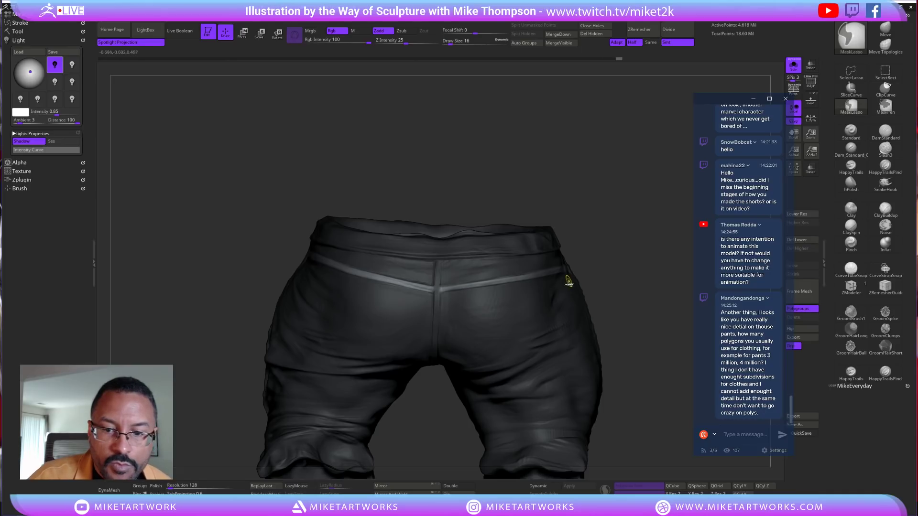
{"action": "left_click_drag", "start_coordinate": [591, 254], "coordinate": [572, 220]}
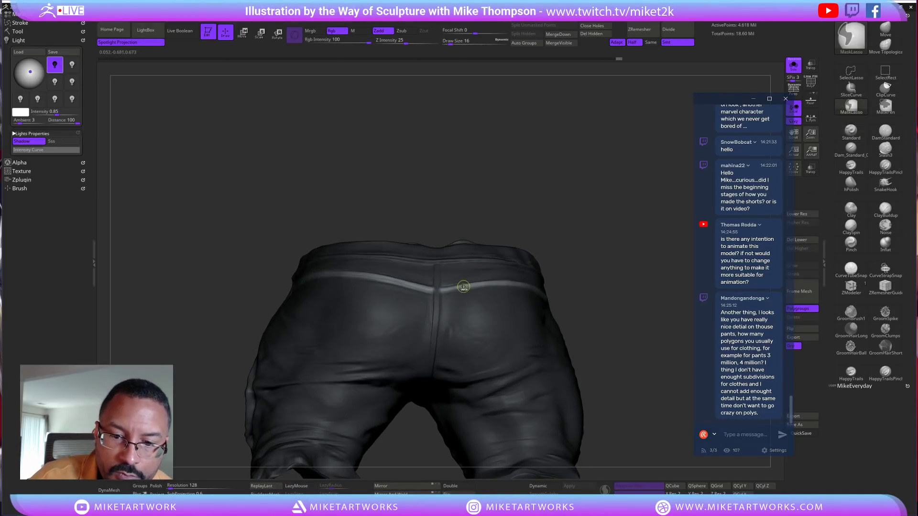
{"action": "left_click_drag", "start_coordinate": [287, 368], "coordinate": [170, 199]}
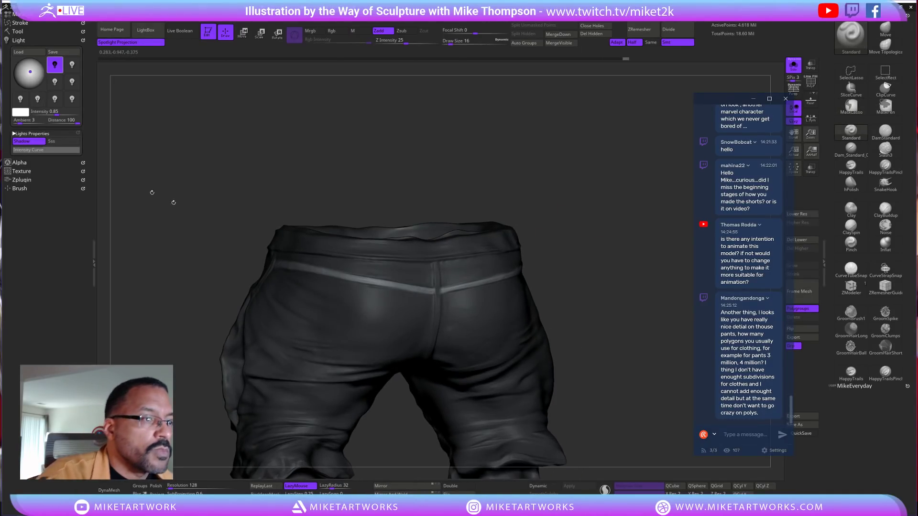
Clear the entire mask from the Jeans_2 subtool
{"action": "left_click", "coordinate": [19, 31]}
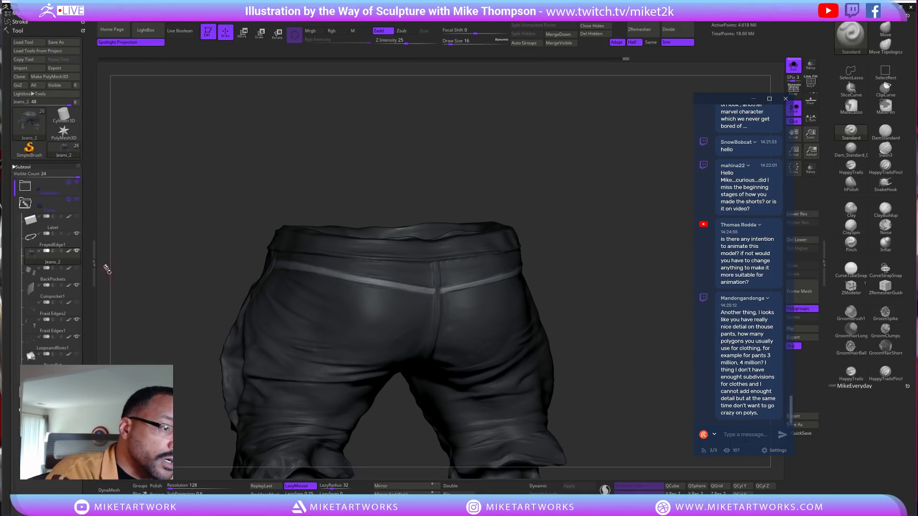
{"action": "left_click", "coordinate": [28, 167]}
{"action": "left_click", "coordinate": [33, 277]}
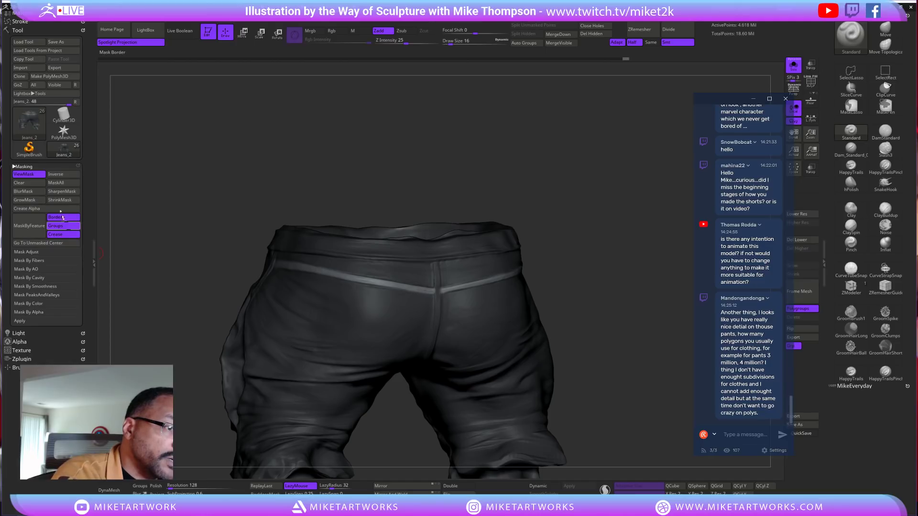
{"action": "left_click", "coordinate": [19, 182]}
{"action": "left_click_drag", "start_coordinate": [593, 335], "coordinate": [642, 315]}
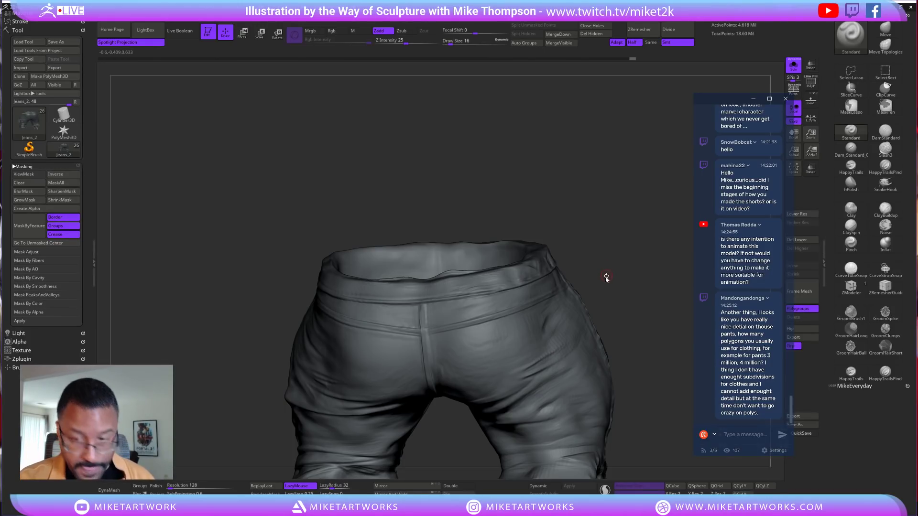
Select the MikeChiselWrinkles1 brush with its Seam wrinkles stamp and set the Draw Size to 102
{"action": "key", "text": "b"}
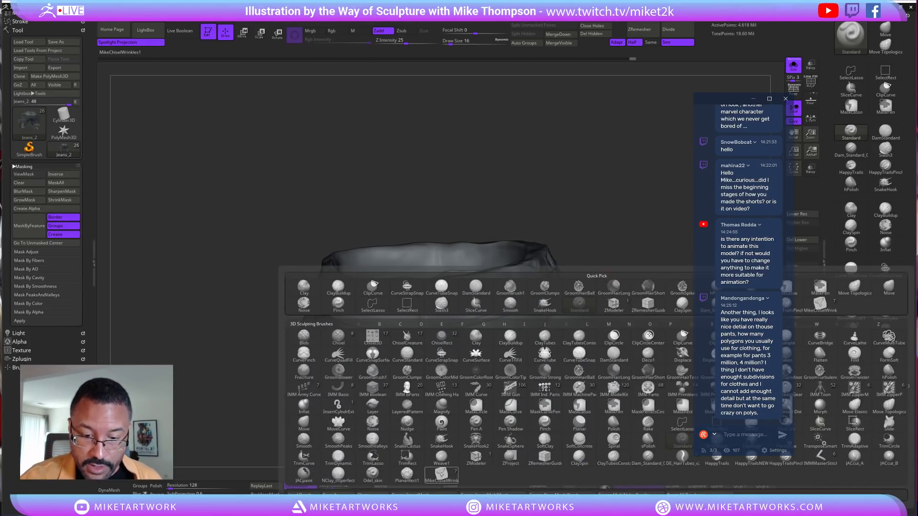
{"action": "left_click", "coordinate": [441, 475]}
{"action": "mouse_move", "coordinate": [604, 262]}
{"action": "left_mouse_down"}
{"action": "mouse_move", "coordinate": [569, 263]}
{"action": "mouse_move", "coordinate": [611, 257]}
{"action": "mouse_move", "coordinate": [619, 231]}
{"action": "mouse_move", "coordinate": [606, 243]}
{"action": "left_mouse_up"}
{"action": "key", "text": "space"}
{"action": "key", "text": "s"}
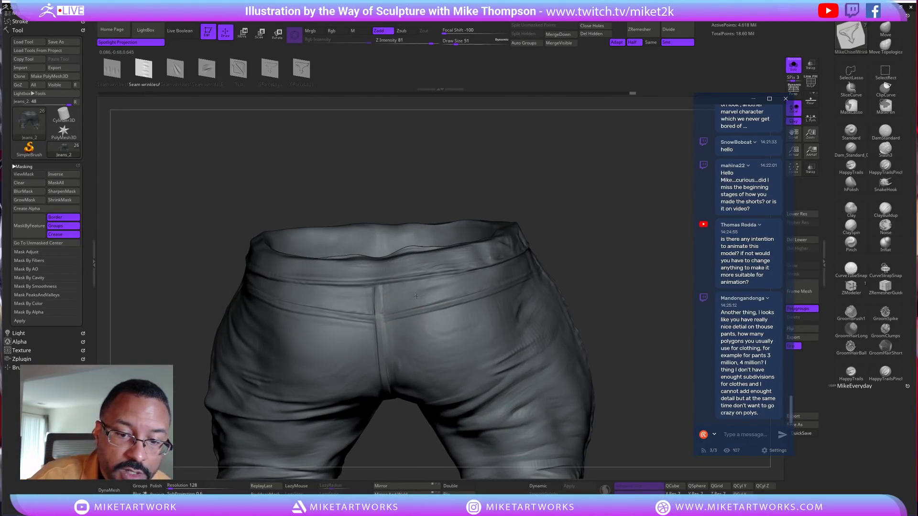
{"action": "mouse_move", "coordinate": [545, 250]}
{"action": "left_mouse_down"}
{"action": "mouse_move", "coordinate": [572, 260]}
{"action": "mouse_move", "coordinate": [553, 261]}
{"action": "mouse_move", "coordinate": [551, 272]}
{"action": "left_mouse_up"}
{"action": "key", "text": "s"}
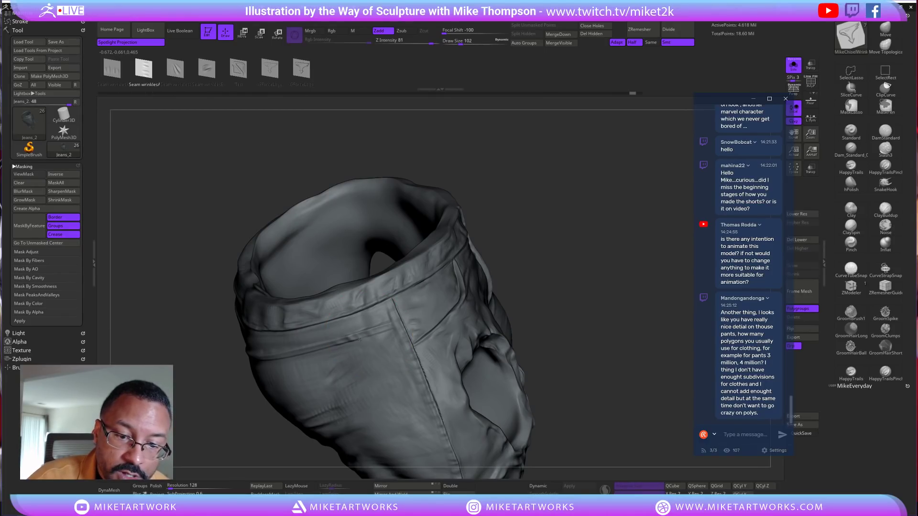
Place the denim reference photo beside the model, cropped and framed on the back yoke seam and pocket
{"action": "left_click_drag", "start_coordinate": [537, 259], "coordinate": [593, 244]}
{"action": "right_click_drag", "start_coordinate": [96, 115], "coordinate": [492, 192]}
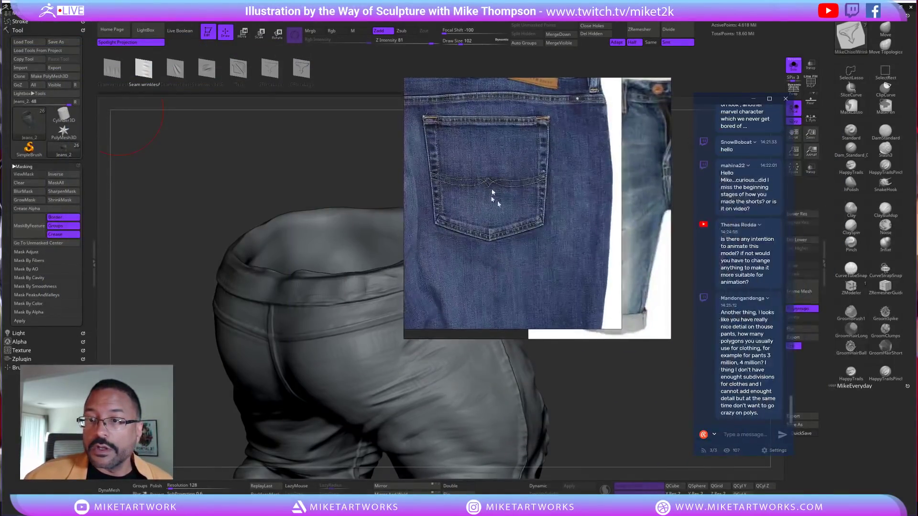
{"action": "left_click_drag", "start_coordinate": [405, 203], "coordinate": [551, 194]}
{"action": "middle_click_drag", "start_coordinate": [626, 184], "coordinate": [603, 246]}
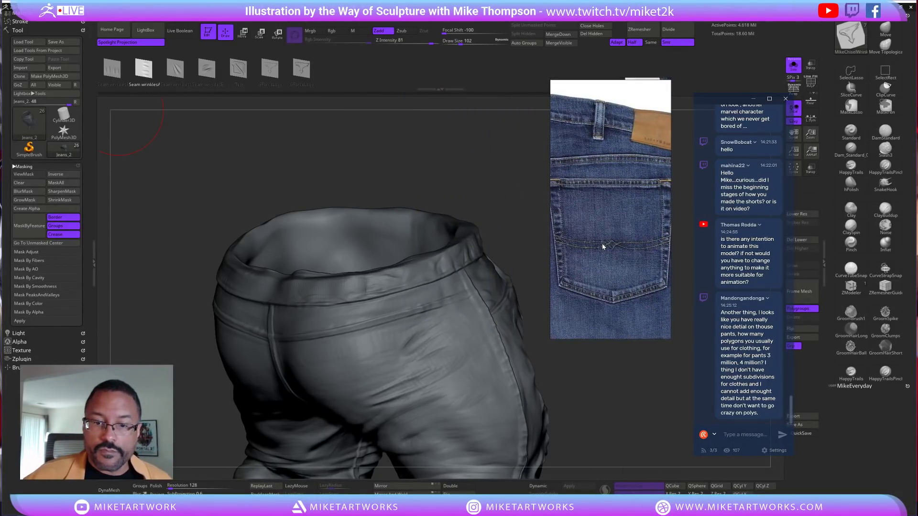
{"action": "left_click_drag", "start_coordinate": [576, 412], "coordinate": [556, 340]}
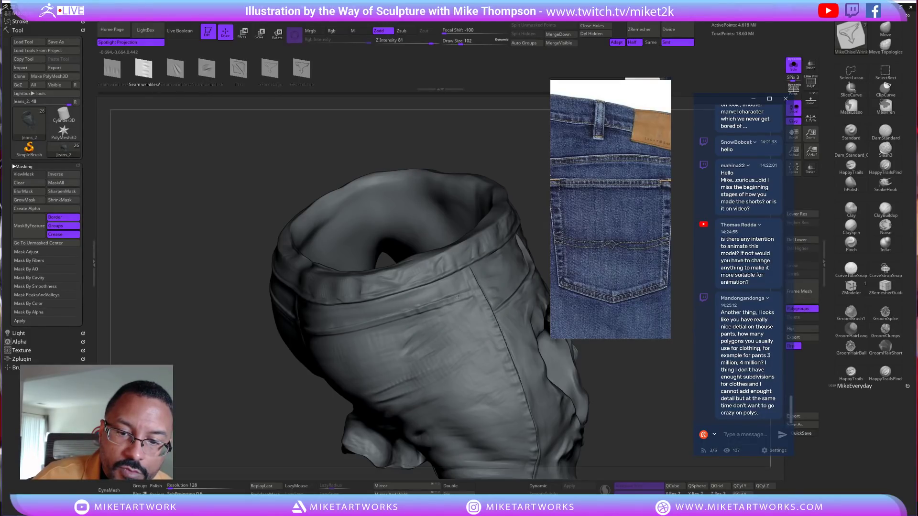
Sculpt Seam wrinkles puckers along the back yoke seam between the side seam and the center seam
{"action": "left_click_drag", "start_coordinate": [491, 147], "coordinate": [498, 126]}
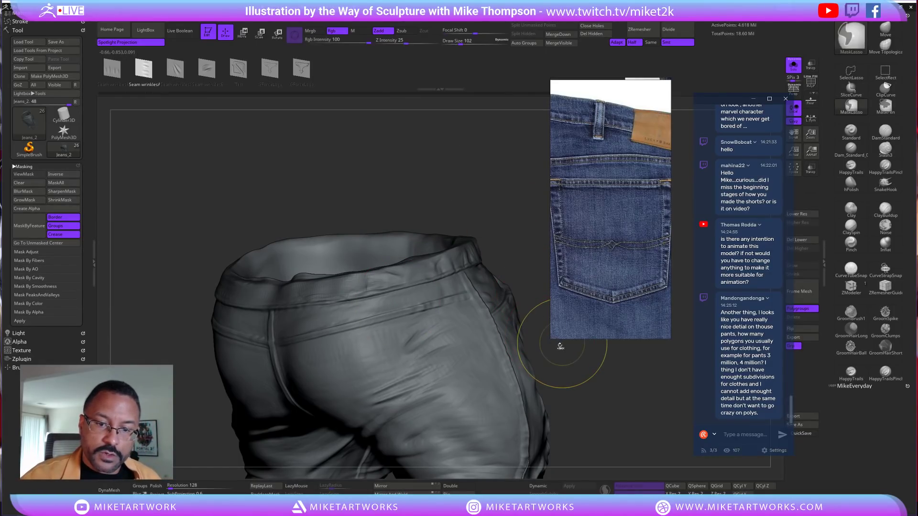
{"action": "left_click_drag", "start_coordinate": [558, 348], "coordinate": [465, 333]}
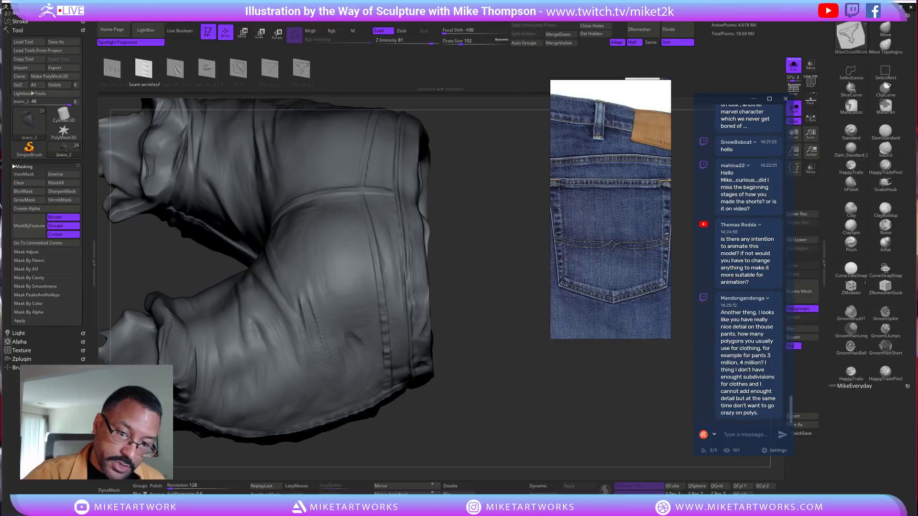
{"action": "left_click_drag", "start_coordinate": [448, 232], "coordinate": [448, 247]}
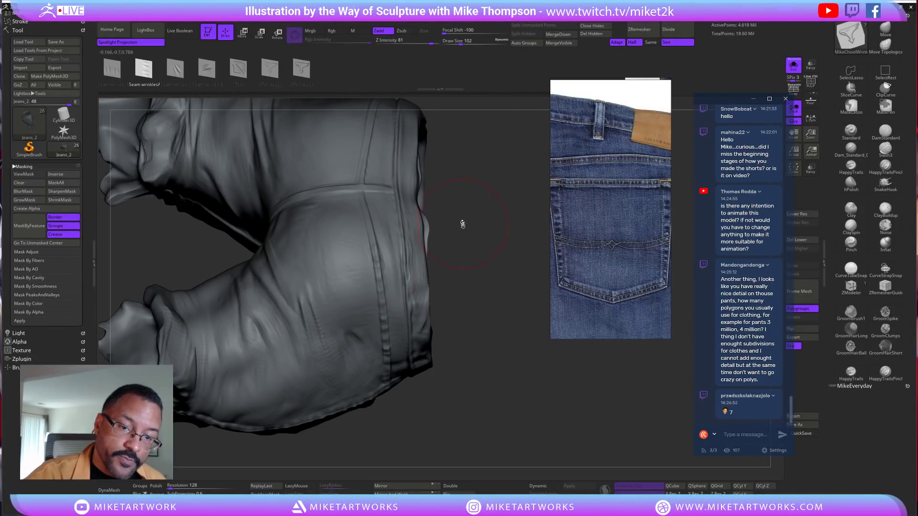
{"action": "left_click_drag", "start_coordinate": [458, 219], "coordinate": [404, 231]}
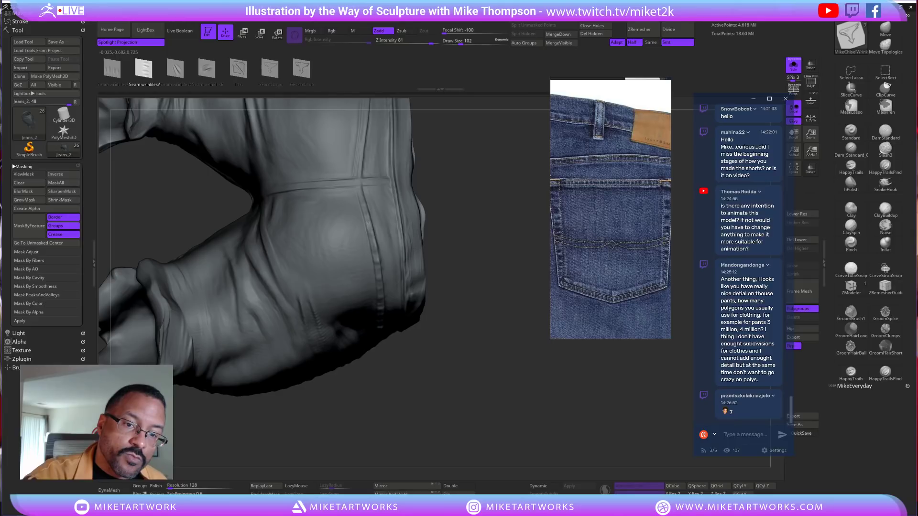
{"action": "mouse_move", "coordinate": [471, 228]}
{"action": "left_mouse_down"}
{"action": "mouse_move", "coordinate": [465, 278]}
{"action": "mouse_move", "coordinate": [448, 318]}
{"action": "mouse_move", "coordinate": [438, 310]}
{"action": "left_mouse_up"}
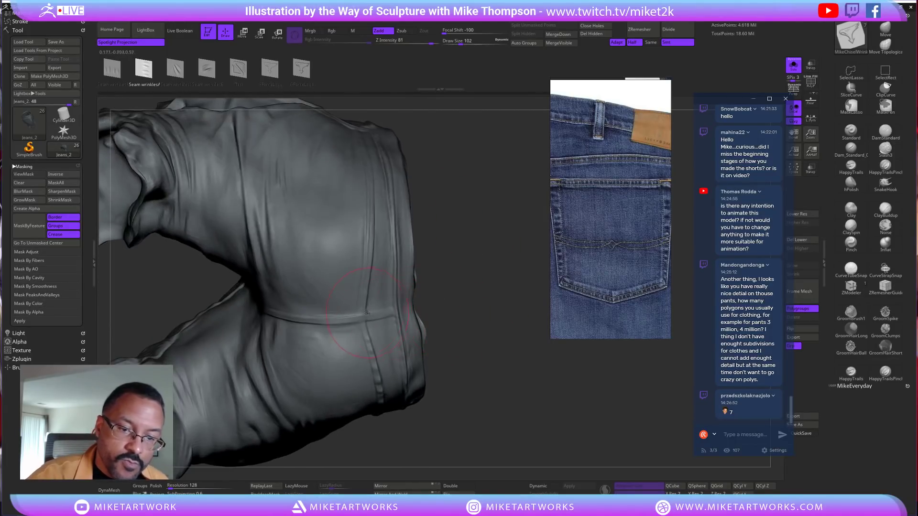
Continue the puckered seam wrinkles along the yoke seam on the other half of the back, out to its side seam
{"action": "left_click_drag", "start_coordinate": [458, 206], "coordinate": [438, 188]}
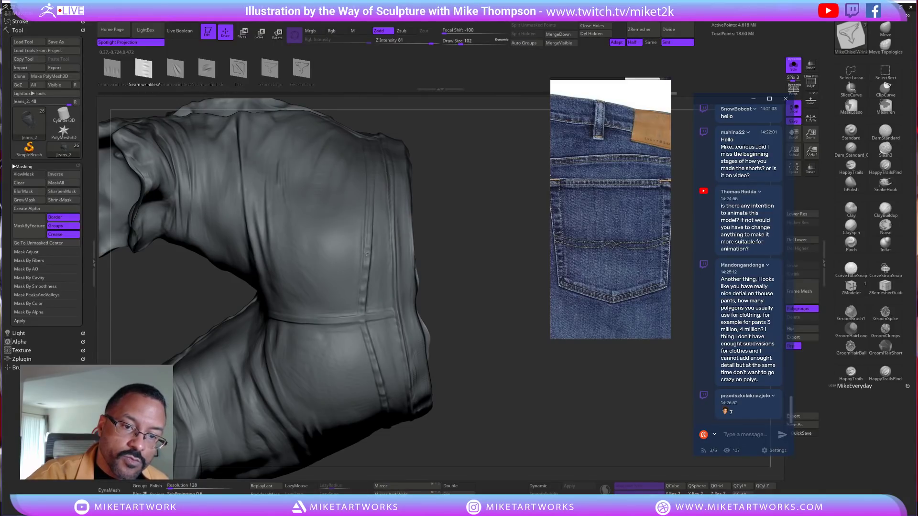
{"action": "left_click_drag", "start_coordinate": [368, 255], "coordinate": [369, 252]}
{"action": "left_click_drag", "start_coordinate": [459, 234], "coordinate": [471, 385], "text": "alt"}
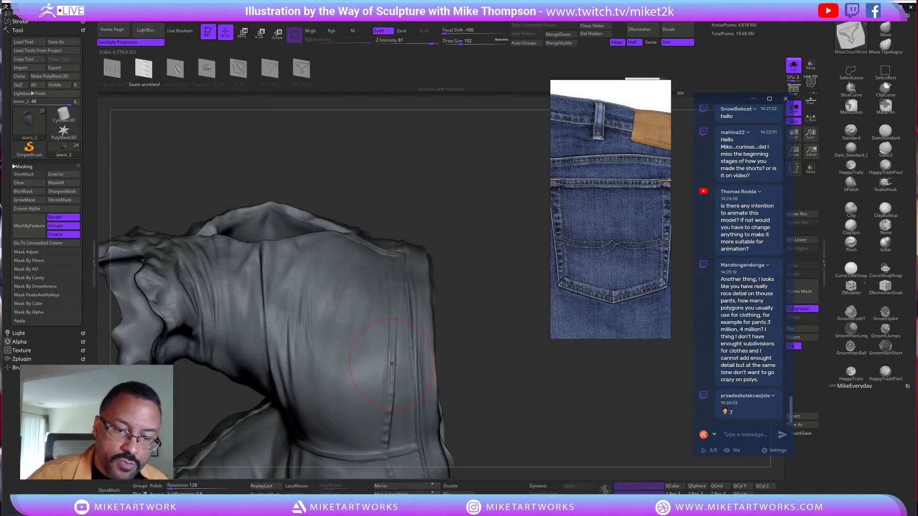
{"action": "left_click_drag", "start_coordinate": [395, 343], "coordinate": [456, 303]}
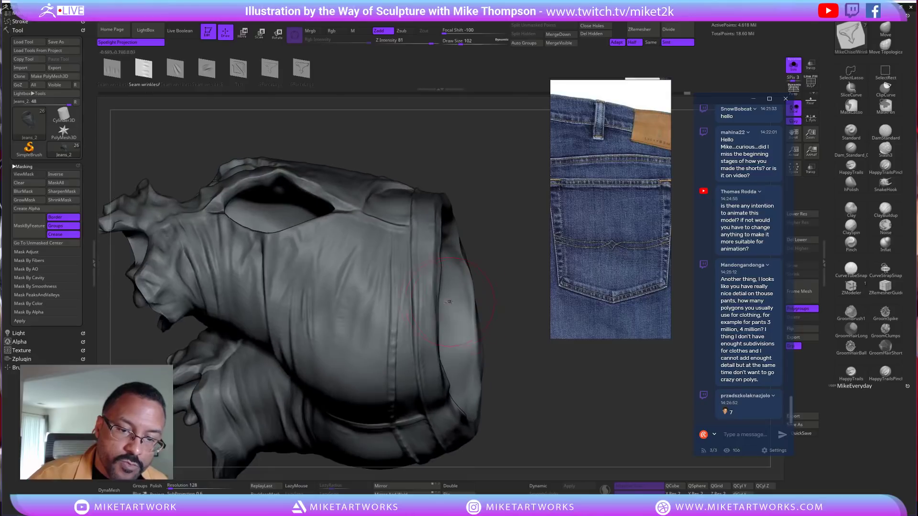
{"action": "left_click_drag", "start_coordinate": [394, 311], "coordinate": [395, 307]}
{"action": "left_click_drag", "start_coordinate": [489, 330], "coordinate": [454, 274]}
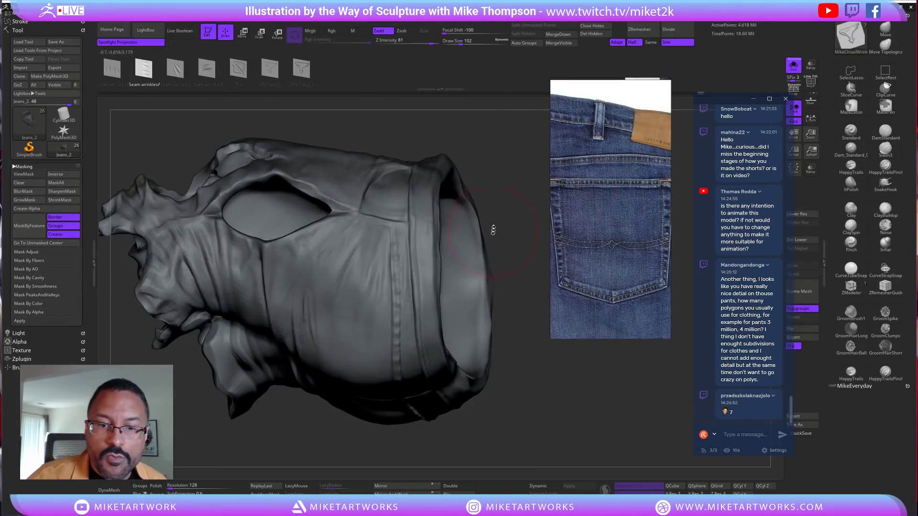
{"action": "left_click_drag", "start_coordinate": [493, 233], "coordinate": [487, 198]}
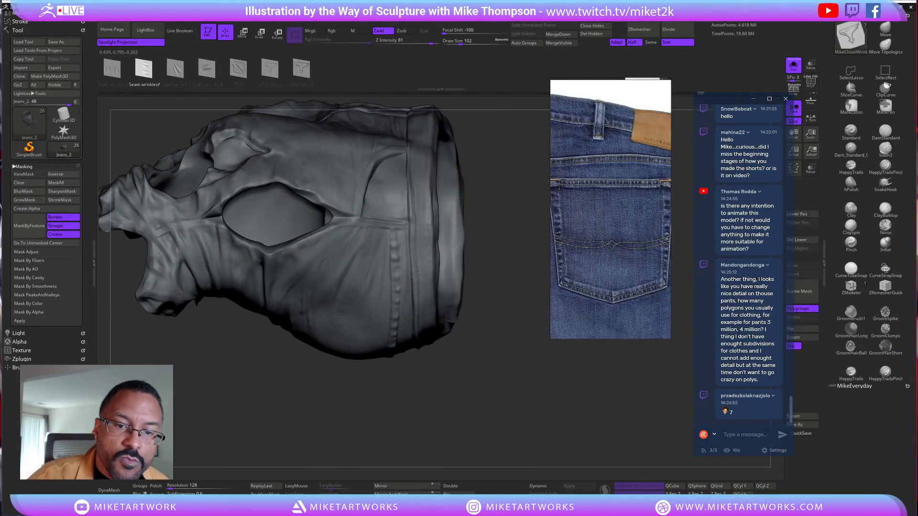
Check the puckered yoke from all sides and sculpt seam wrinkles down the outer side seam of the leg
{"action": "mouse_move", "coordinate": [491, 339]}
{"action": "left_mouse_down"}
{"action": "mouse_move", "coordinate": [508, 381]}
{"action": "mouse_move", "coordinate": [518, 242]}
{"action": "mouse_move", "coordinate": [552, 416]}
{"action": "mouse_move", "coordinate": [515, 389]}
{"action": "mouse_move", "coordinate": [441, 269]}
{"action": "left_mouse_up"}
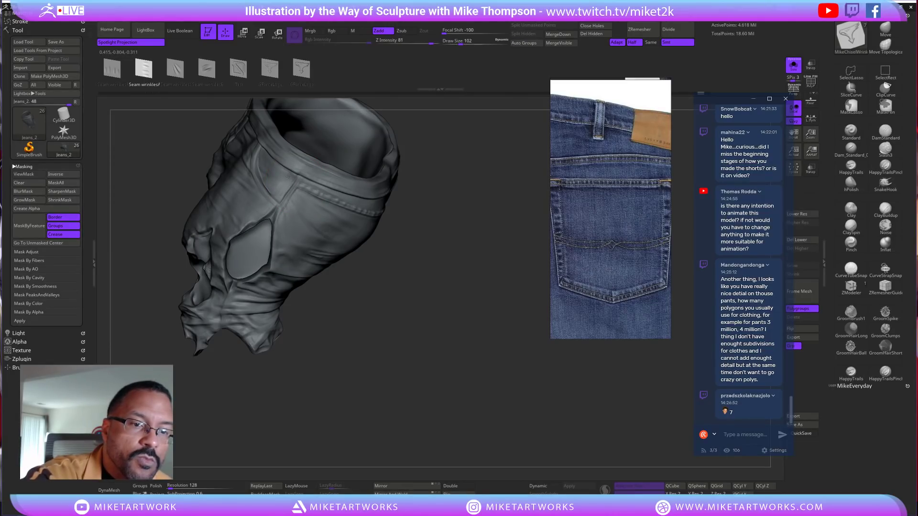
{"action": "left_click_drag", "start_coordinate": [451, 263], "coordinate": [402, 427]}
{"action": "mouse_move", "coordinate": [531, 352]}
{"action": "left_mouse_down"}
{"action": "mouse_move", "coordinate": [523, 380]}
{"action": "mouse_move", "coordinate": [527, 358]}
{"action": "left_mouse_up"}
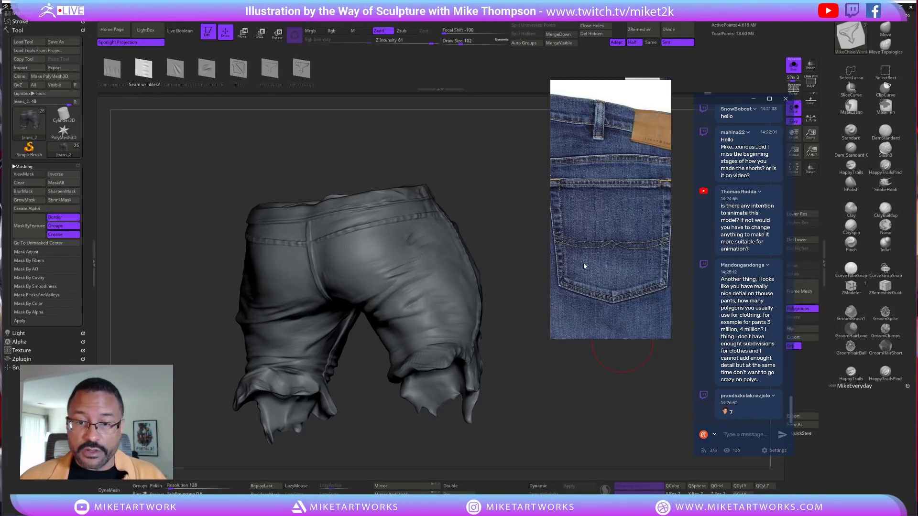
{"action": "mouse_move", "coordinate": [586, 411]}
{"action": "left_mouse_down"}
{"action": "mouse_move", "coordinate": [619, 406]}
{"action": "mouse_move", "coordinate": [566, 437]}
{"action": "mouse_move", "coordinate": [617, 411]}
{"action": "mouse_move", "coordinate": [602, 406]}
{"action": "mouse_move", "coordinate": [607, 419]}
{"action": "mouse_move", "coordinate": [595, 427]}
{"action": "left_mouse_up"}
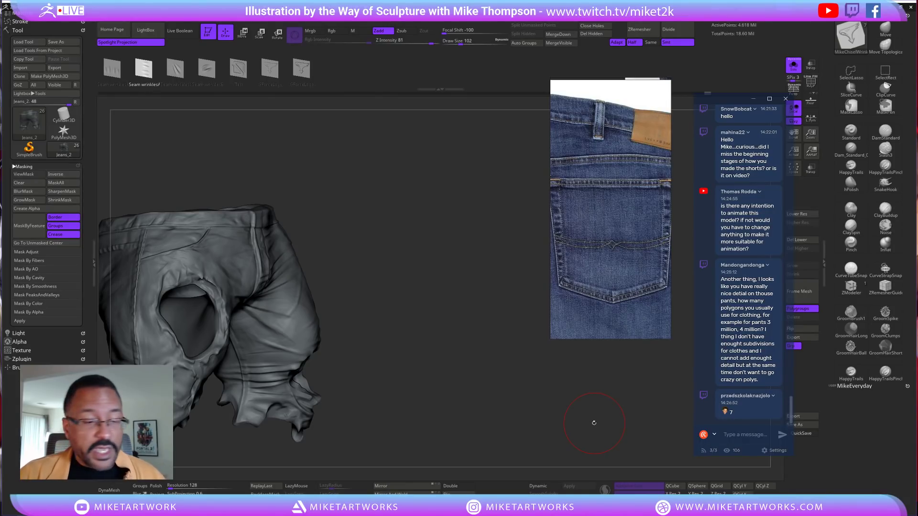
{"action": "left_click_drag", "start_coordinate": [445, 379], "coordinate": [568, 337]}
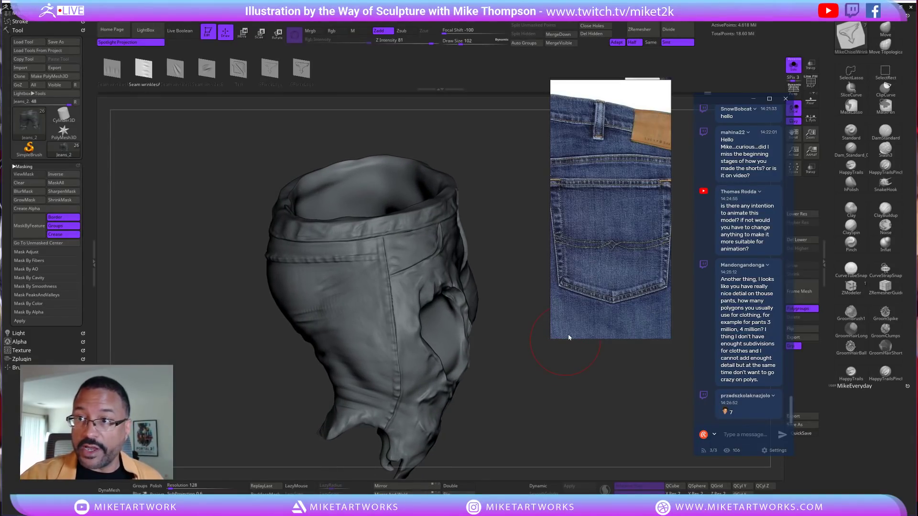
{"action": "left_click_drag", "start_coordinate": [533, 404], "coordinate": [543, 382]}
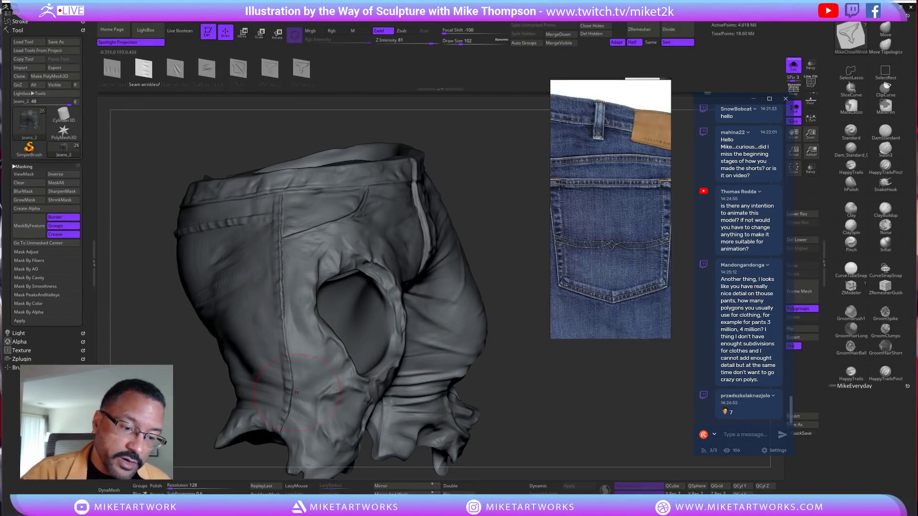
{"action": "left_click_drag", "start_coordinate": [488, 209], "coordinate": [498, 209]}
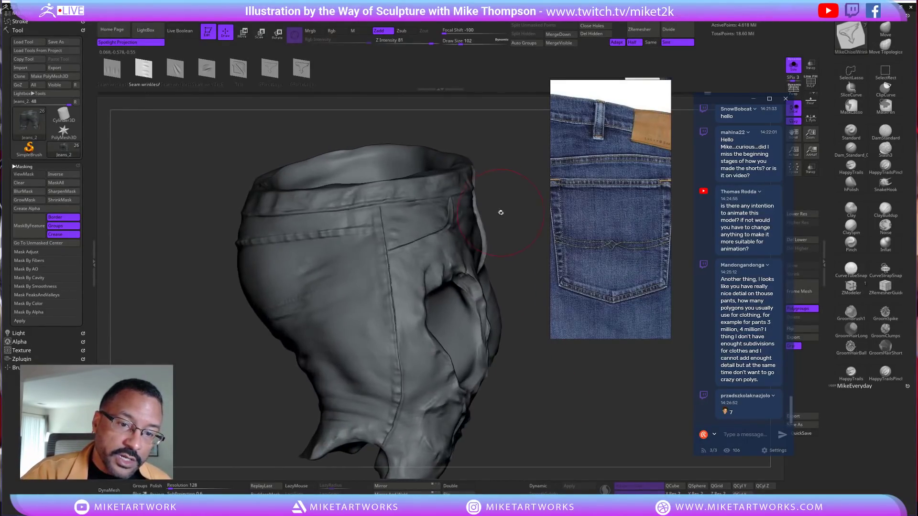
Set the Draw Size to 16 and add finer puckers along the outer side seam, working at a lower subdivision level
{"action": "key", "text": "s"}
{"action": "mouse_move", "coordinate": [566, 397]}
{"action": "left_mouse_down"}
{"action": "mouse_move", "coordinate": [557, 396]}
{"action": "mouse_move", "coordinate": [574, 410]}
{"action": "mouse_move", "coordinate": [586, 390]}
{"action": "mouse_move", "coordinate": [610, 391]}
{"action": "mouse_move", "coordinate": [551, 397]}
{"action": "mouse_move", "coordinate": [608, 376]}
{"action": "mouse_move", "coordinate": [360, 335]}
{"action": "left_mouse_up"}
{"action": "key", "text": "shift"}
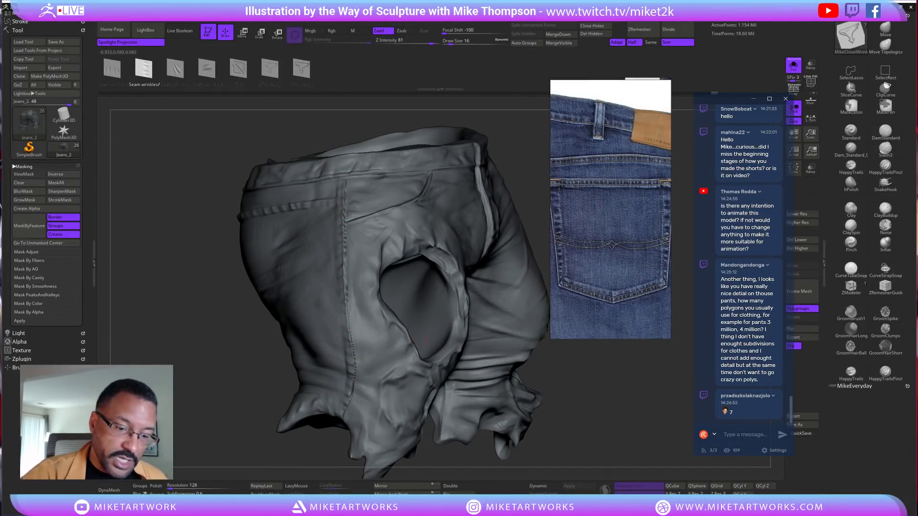
{"action": "left_click_drag", "start_coordinate": [601, 389], "coordinate": [450, 353]}
{"action": "mouse_move", "coordinate": [570, 374]}
{"action": "left_mouse_down"}
{"action": "mouse_move", "coordinate": [558, 395]}
{"action": "mouse_move", "coordinate": [565, 379]}
{"action": "left_mouse_up"}
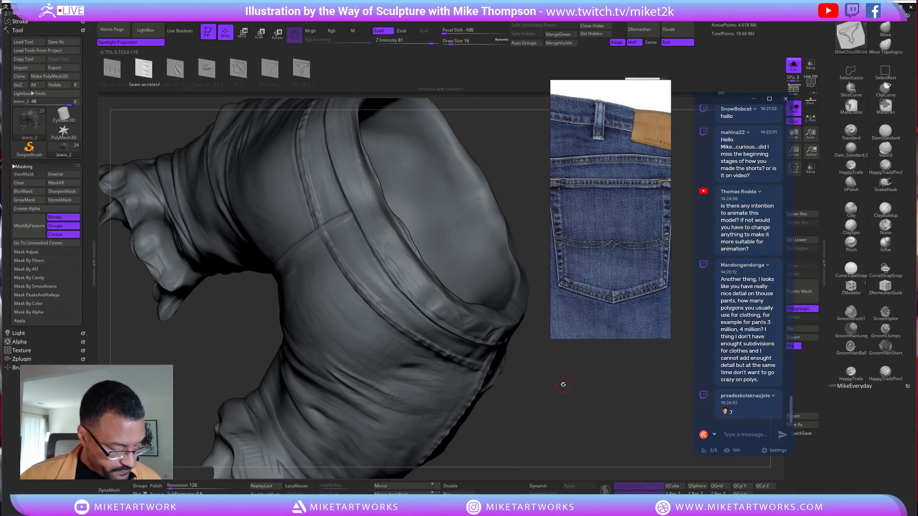
{"action": "key", "text": "ctrl+d"}
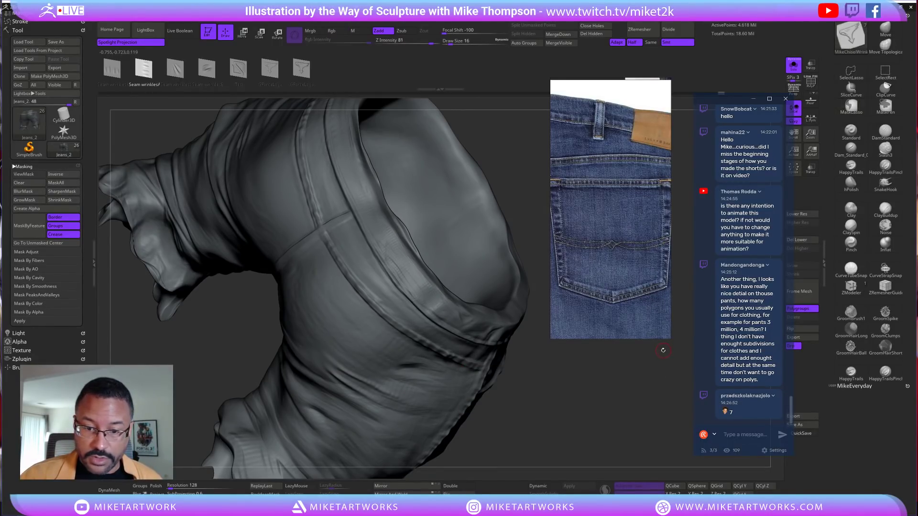
Carve a crease along the back yoke seam with the DamStandard brush, from the center seam toward the side seam
{"action": "left_click_drag", "start_coordinate": [580, 385], "coordinate": [584, 393]}
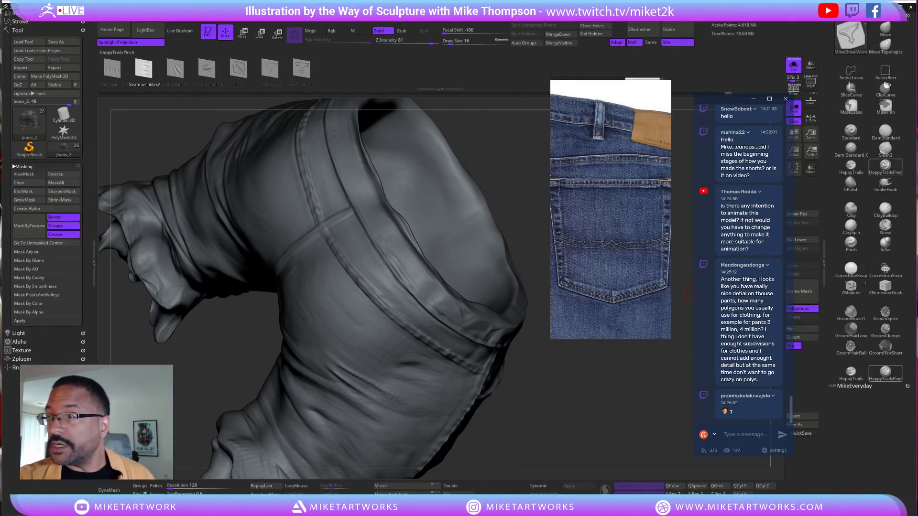
{"action": "left_click", "coordinate": [885, 133]}
{"action": "left_click_drag", "start_coordinate": [268, 335], "coordinate": [242, 337]}
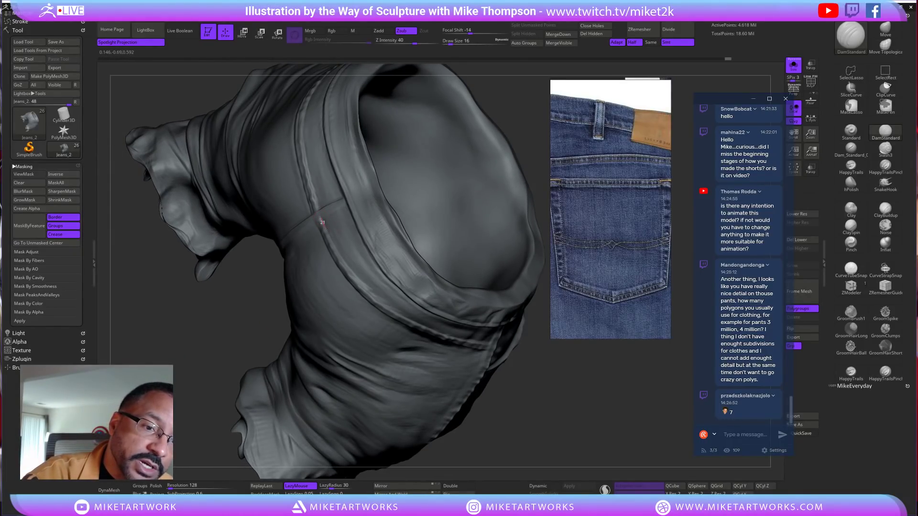
{"action": "left_click_drag", "start_coordinate": [331, 239], "coordinate": [331, 241]}
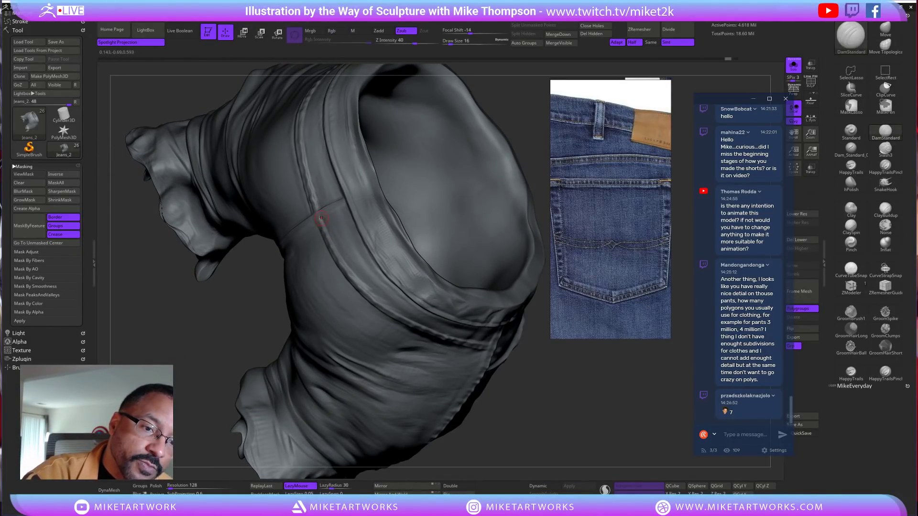
{"action": "left_click_drag", "start_coordinate": [358, 283], "coordinate": [404, 317]}
{"action": "left_click_drag", "start_coordinate": [571, 428], "coordinate": [529, 383]}
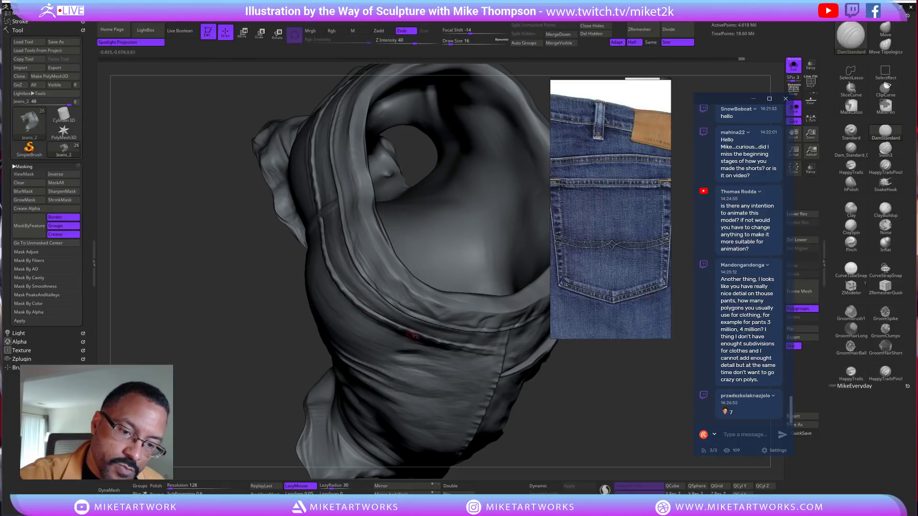
{"action": "left_click_drag", "start_coordinate": [569, 421], "coordinate": [533, 415]}
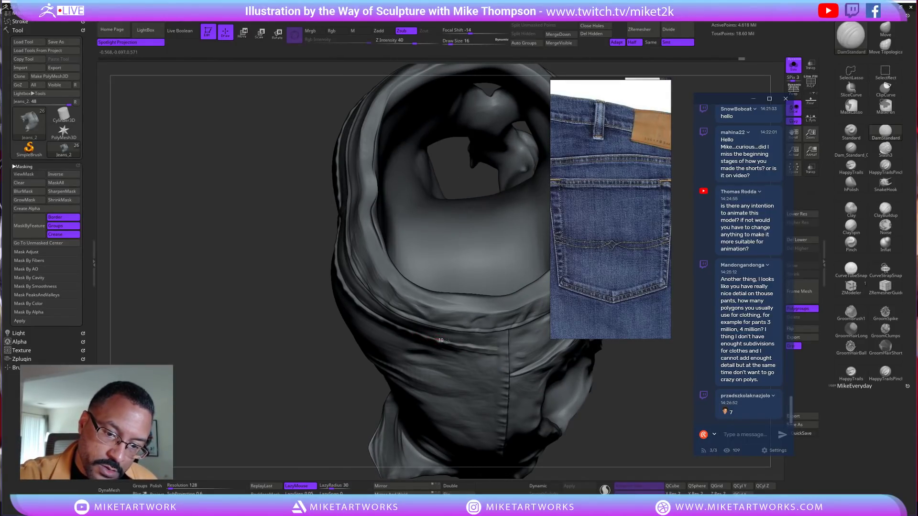
Carve the matching crease with DamStandard along the yoke seam on the other half of the back
{"action": "left_click_drag", "start_coordinate": [592, 399], "coordinate": [343, 262]}
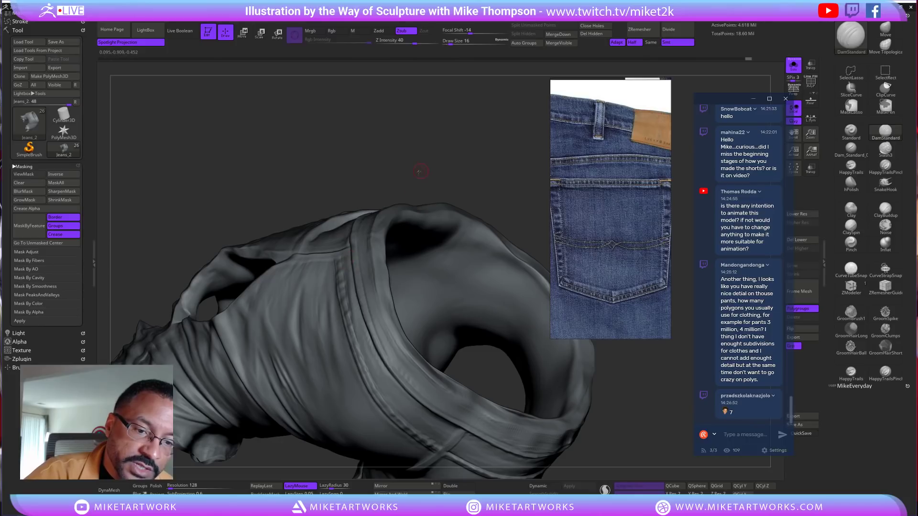
{"action": "left_click_drag", "start_coordinate": [420, 171], "coordinate": [333, 268]}
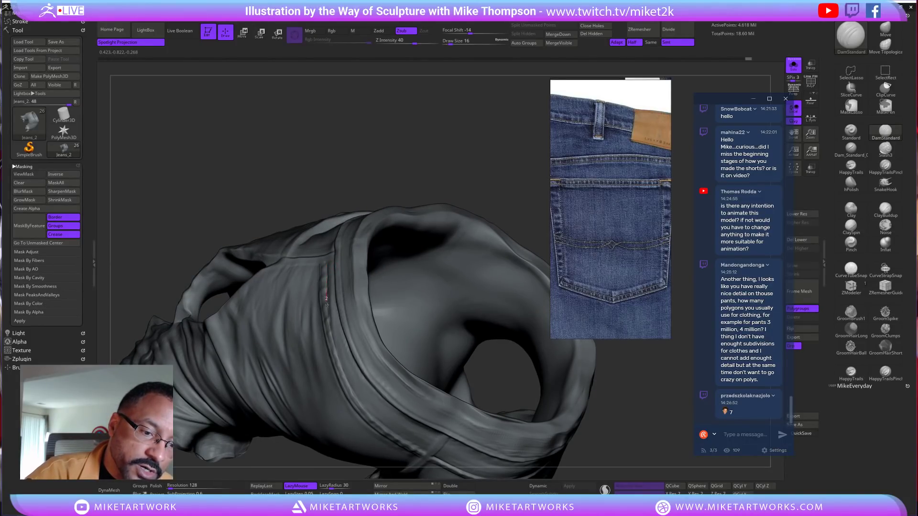
{"action": "mouse_move", "coordinate": [333, 341]}
{"action": "left_mouse_down"}
{"action": "mouse_move", "coordinate": [354, 394]}
{"action": "mouse_move", "coordinate": [417, 450]}
{"action": "left_mouse_up"}
{"action": "left_click_drag", "start_coordinate": [478, 199], "coordinate": [487, 173]}
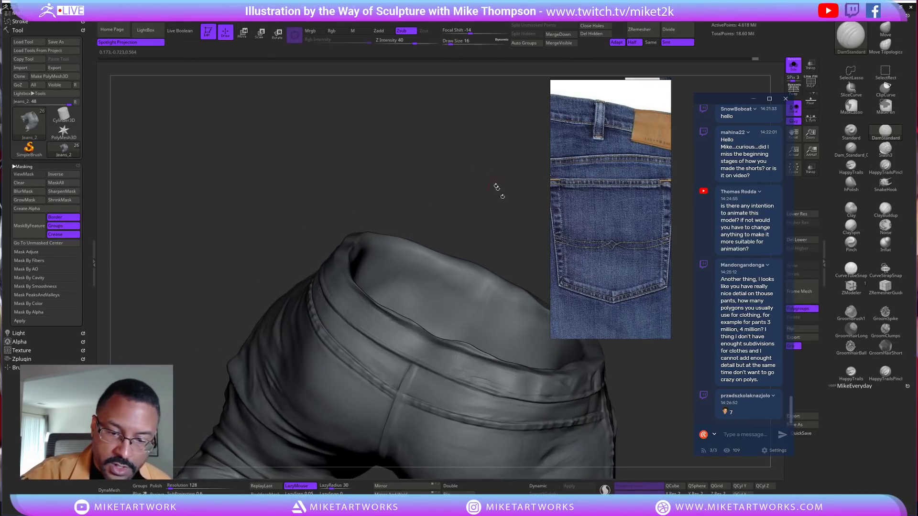
{"action": "mouse_move", "coordinate": [660, 420]}
{"action": "left_mouse_down"}
{"action": "mouse_move", "coordinate": [627, 378]}
{"action": "mouse_move", "coordinate": [640, 379]}
{"action": "mouse_move", "coordinate": [621, 377]}
{"action": "mouse_move", "coordinate": [614, 401]}
{"action": "left_mouse_up"}
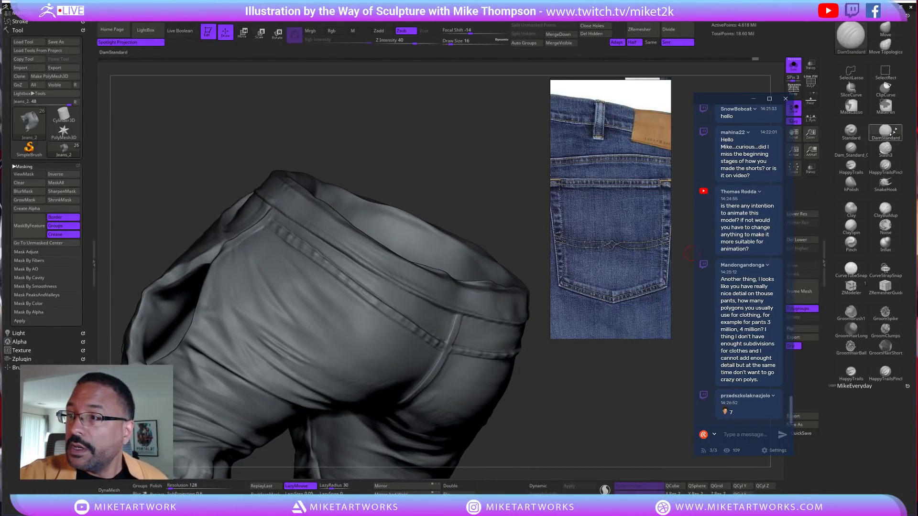
Build up the fabric along the back yoke seam with the Standard brush at Draw Size 27 and smooth it
{"action": "left_click", "coordinate": [851, 131]}
{"action": "key", "text": "s"}
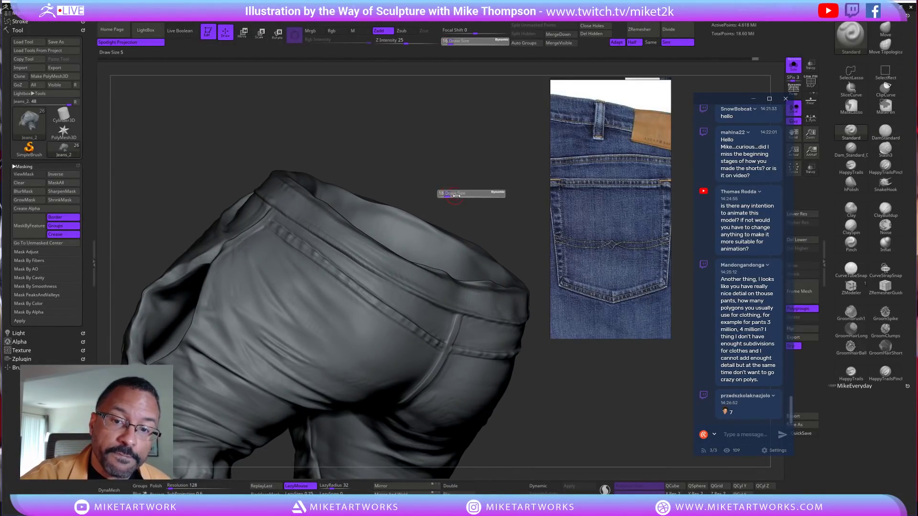
{"action": "left_click_drag", "start_coordinate": [455, 195], "coordinate": [457, 195]}
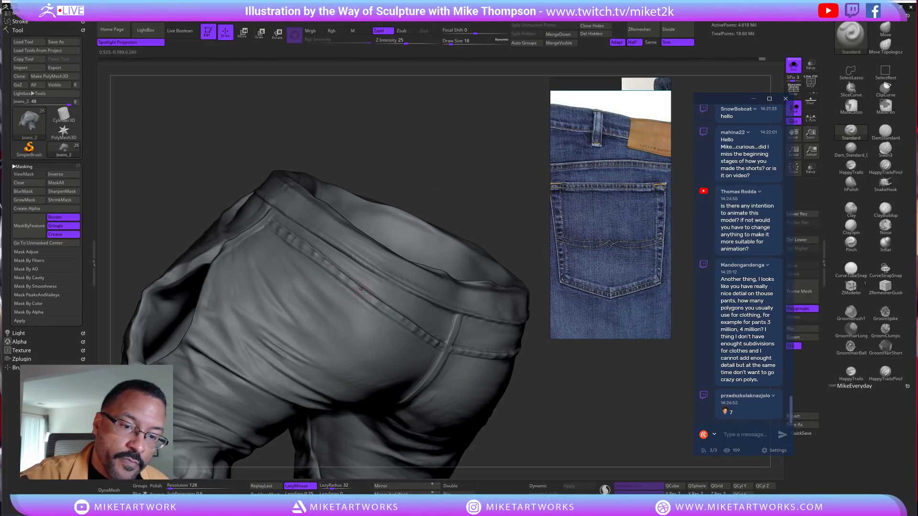
{"action": "key", "text": "s"}
{"action": "left_click_drag", "start_coordinate": [420, 147], "coordinate": [423, 147]}
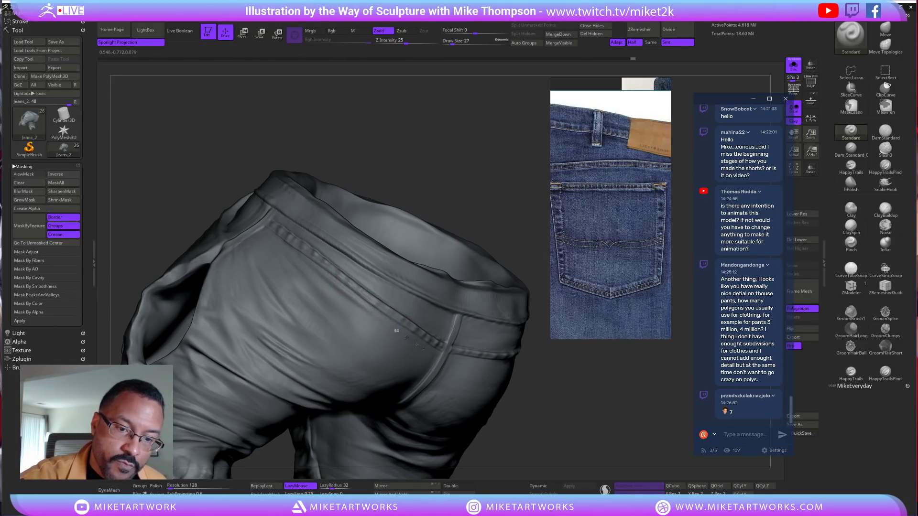
{"action": "left_click_drag", "start_coordinate": [555, 392], "coordinate": [458, 320]}
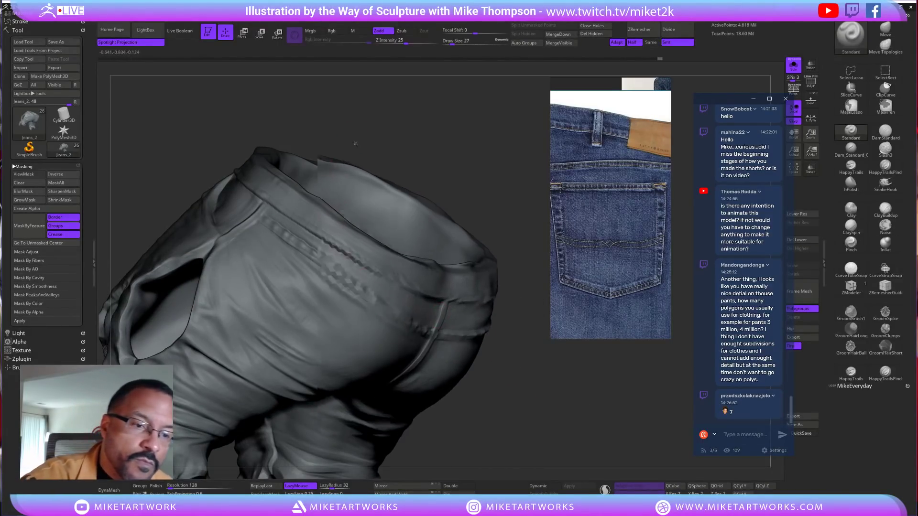
{"action": "left_click_drag", "start_coordinate": [353, 138], "coordinate": [276, 235]}
{"action": "key", "text": "shift"}
{"action": "left_click_drag", "start_coordinate": [430, 131], "coordinate": [405, 205]}
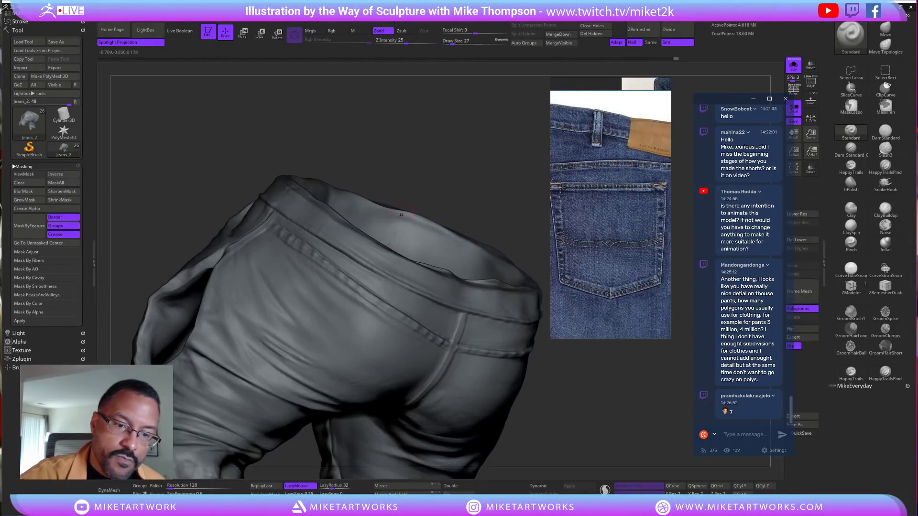
{"action": "left_click_drag", "start_coordinate": [354, 302], "coordinate": [372, 321], "text": "shift"}
{"action": "mouse_move", "coordinate": [631, 447]}
{"action": "left_mouse_down"}
{"action": "mouse_move", "coordinate": [619, 401]}
{"action": "mouse_move", "coordinate": [461, 207]}
{"action": "left_mouse_up"}
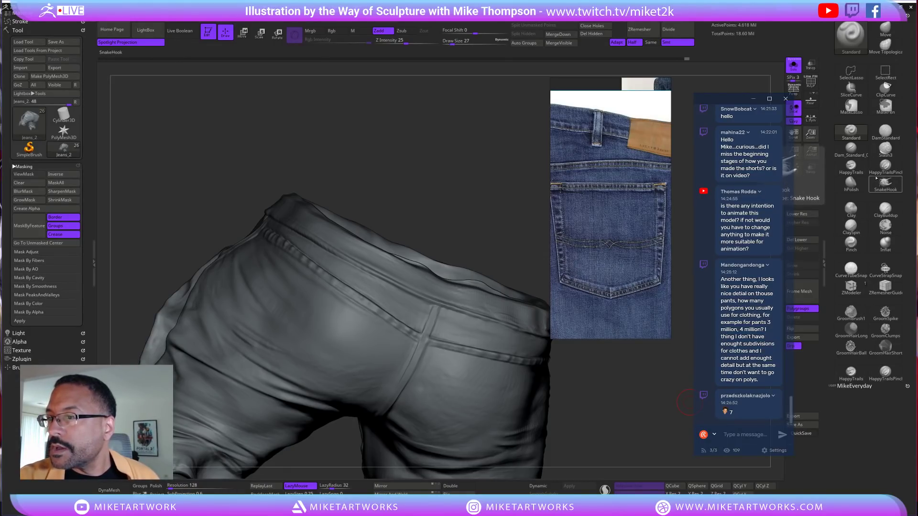
Deepen the crease along the lower edge of the back yoke seam with DamStandard at Draw Size 24
{"action": "left_click", "coordinate": [885, 130]}
{"action": "left_click_drag", "start_coordinate": [446, 207], "coordinate": [395, 219]}
{"action": "key", "text": "s"}
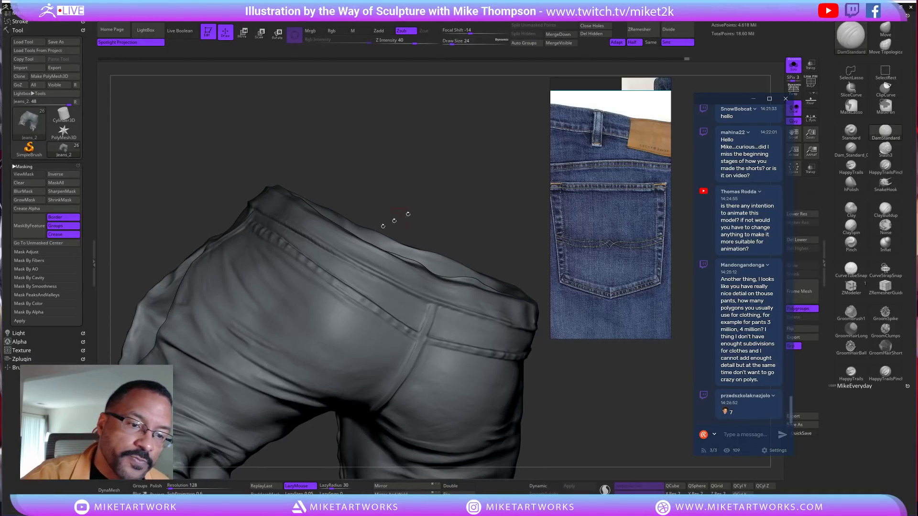
{"action": "left_click_drag", "start_coordinate": [297, 261], "coordinate": [393, 326]}
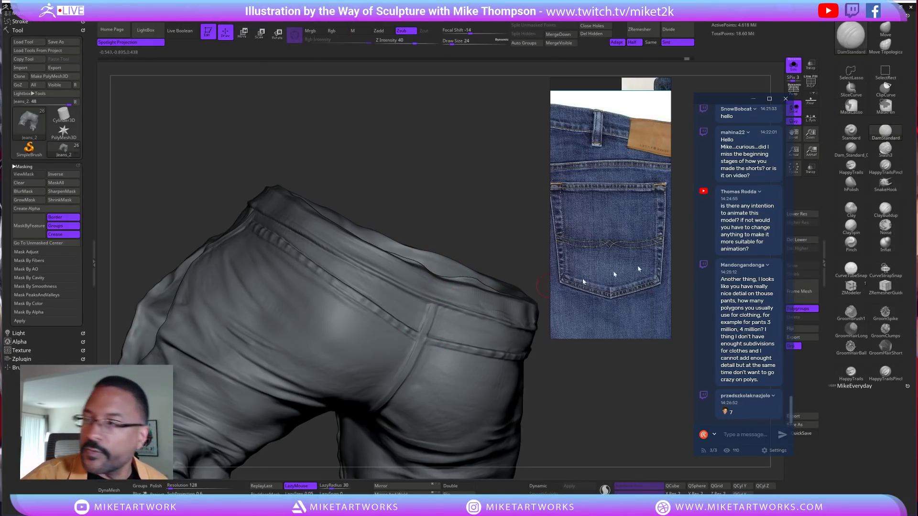
Cut a fine line along the back yoke seam with the Slash3 brush at Draw Size 18
{"action": "left_click", "coordinate": [886, 150]}
{"action": "key", "text": "s"}
{"action": "left_click_drag", "start_coordinate": [448, 206], "coordinate": [447, 205]}
{"action": "left_click_drag", "start_coordinate": [277, 246], "coordinate": [296, 260]}
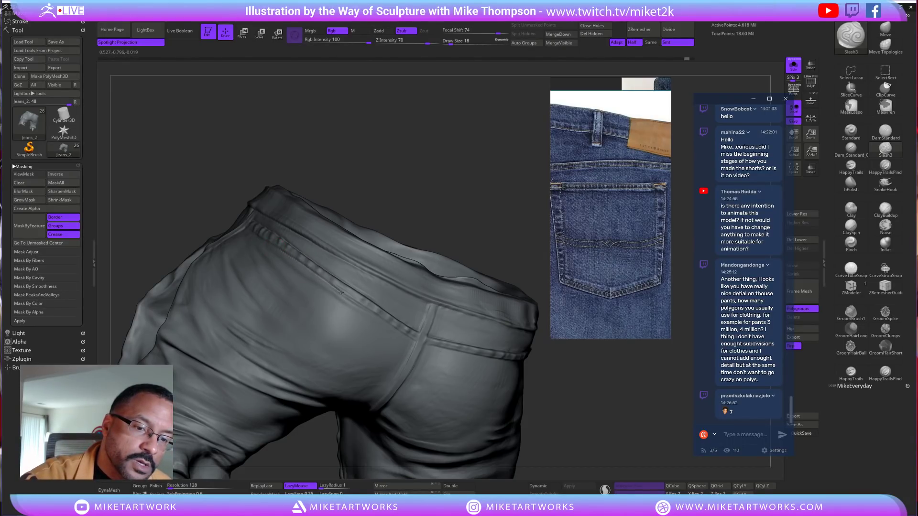
{"action": "left_click_drag", "start_coordinate": [467, 231], "coordinate": [492, 231]}
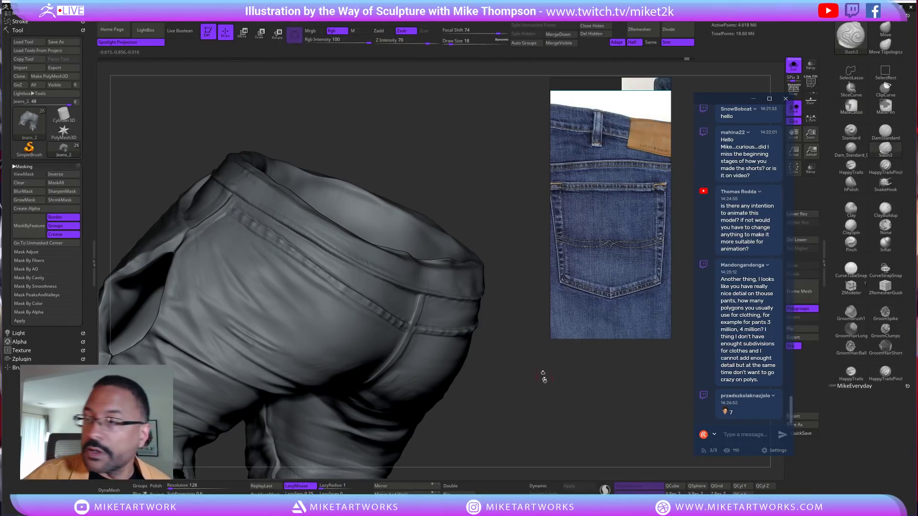
{"action": "left_click_drag", "start_coordinate": [543, 373], "coordinate": [687, 279]}
Switch to the HappyTrails brush at Draw Size 8, test a stroke on the seat and undo it
{"action": "left_click", "coordinate": [851, 168]}
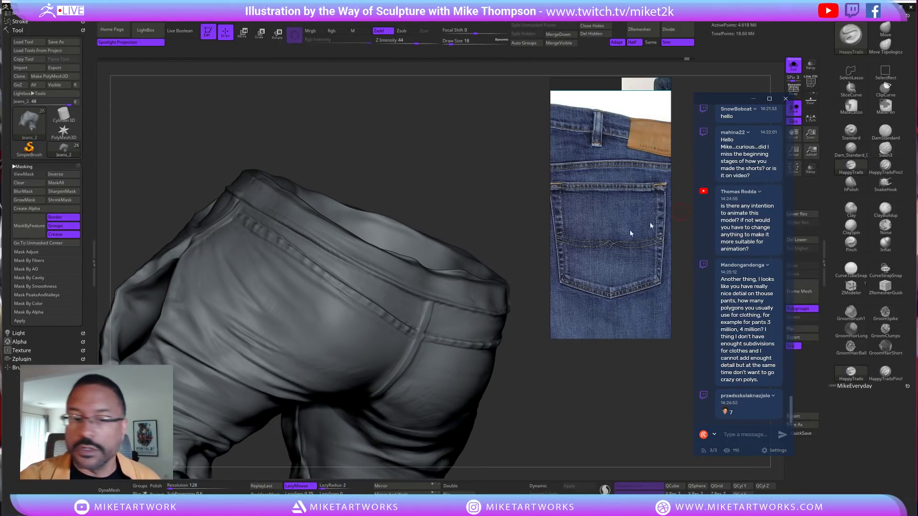
{"action": "left_click_drag", "start_coordinate": [303, 328], "coordinate": [369, 343]}
{"action": "key", "text": "ctrl"}
{"action": "key", "text": "ctrl+z"}
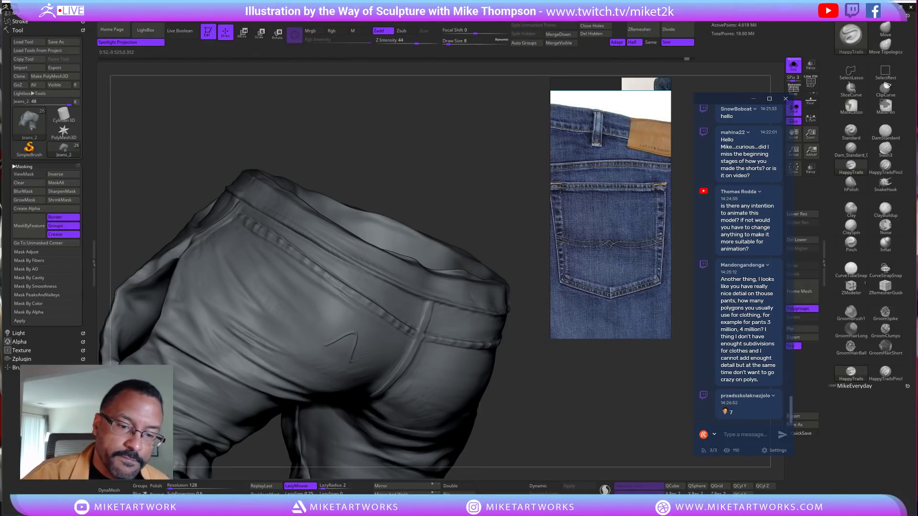
Set LazyRadius to 25 and Z Intensity to 22, and draw a fine HappyTrails line along the back yoke seam
{"action": "left_click_drag", "start_coordinate": [525, 389], "coordinate": [458, 322]}
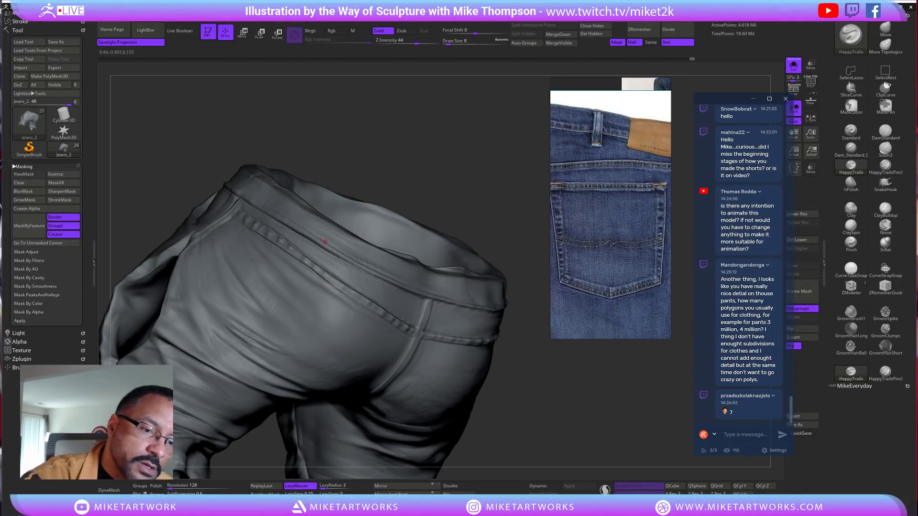
{"action": "left_click_drag", "start_coordinate": [324, 486], "coordinate": [328, 491]}
{"action": "left_click_drag", "start_coordinate": [516, 445], "coordinate": [430, 144]}
{"action": "left_click_drag", "start_coordinate": [409, 40], "coordinate": [397, 40]}
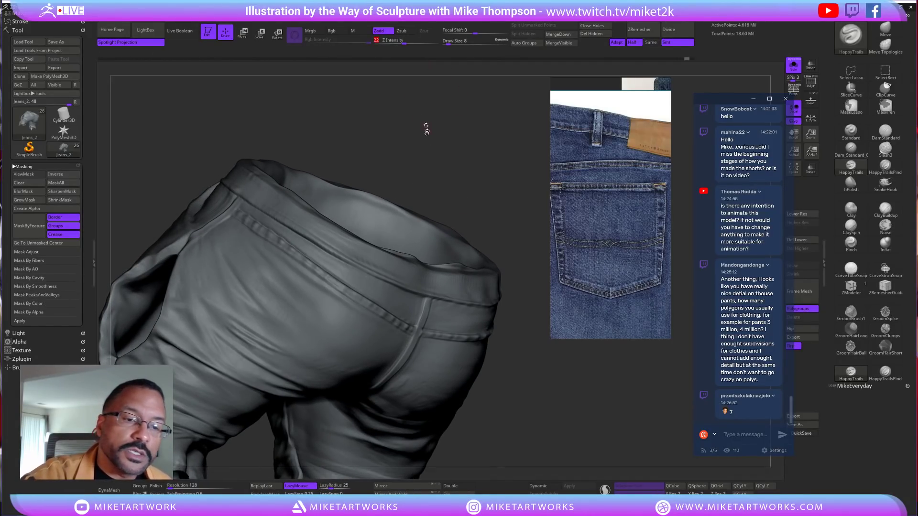
{"action": "left_click_drag", "start_coordinate": [240, 223], "coordinate": [259, 237]}
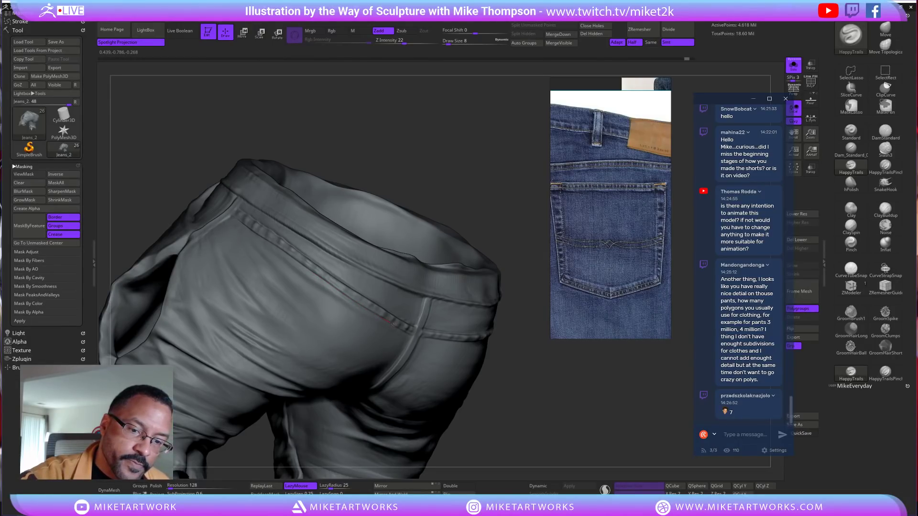
Add fine HappyTrails lines along the seam under the back waistband and at the top of the center back seam
{"action": "left_click_drag", "start_coordinate": [529, 412], "coordinate": [637, 364]}
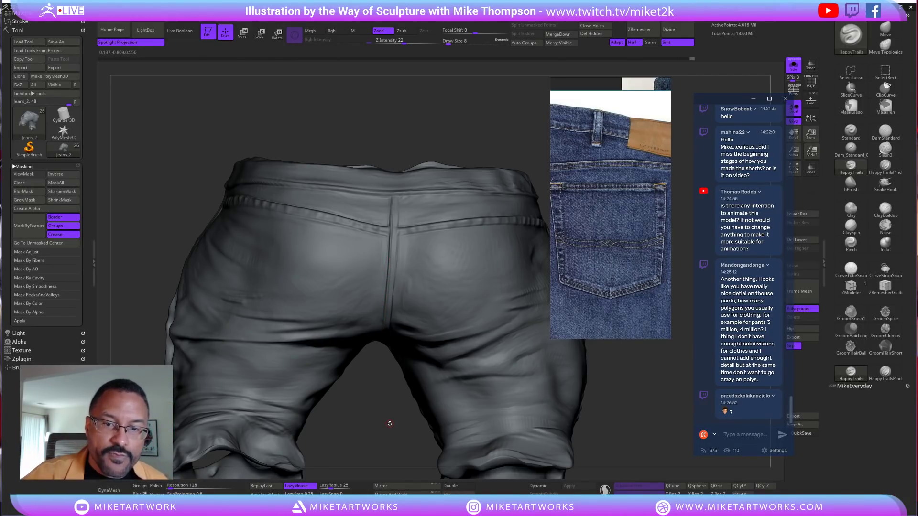
{"action": "left_click_drag", "start_coordinate": [624, 399], "coordinate": [509, 307]}
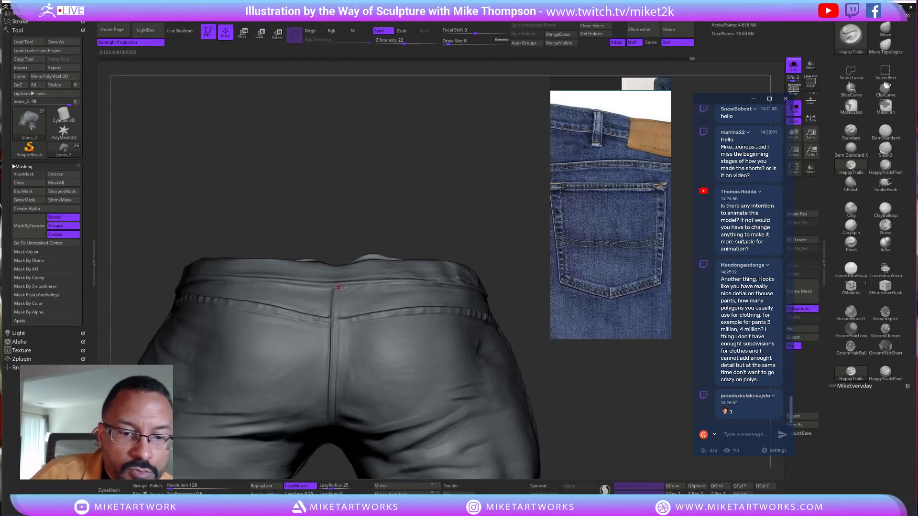
{"action": "left_click_drag", "start_coordinate": [353, 284], "coordinate": [373, 284]}
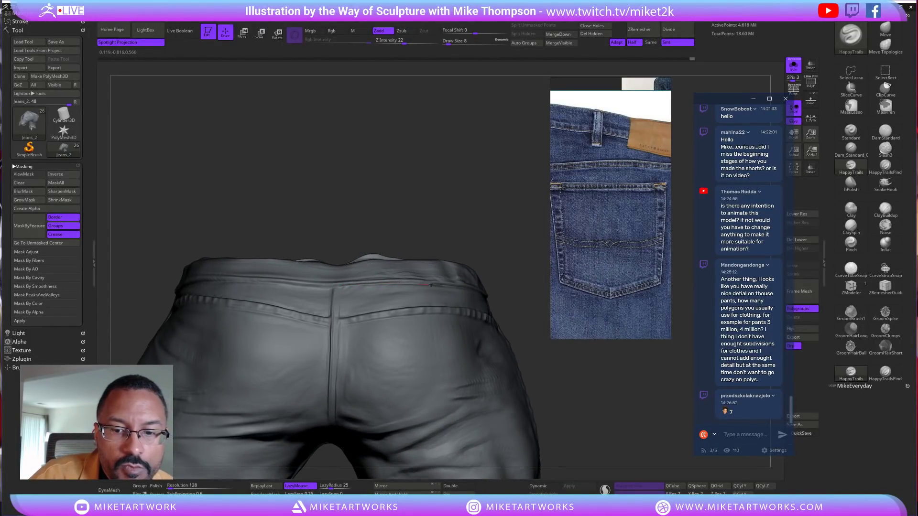
{"action": "right_click_drag", "start_coordinate": [523, 277], "coordinate": [417, 349]}
{"action": "left_click_drag", "start_coordinate": [417, 349], "coordinate": [390, 345]}
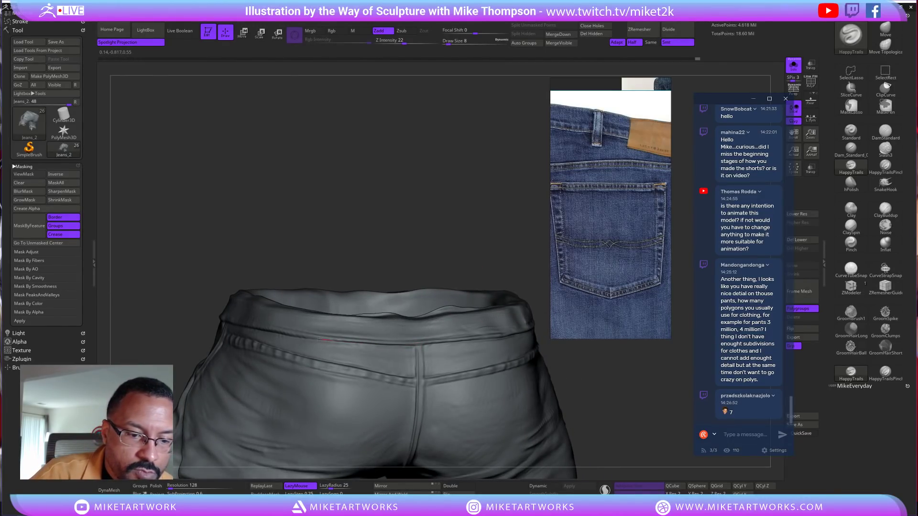
{"action": "left_click_drag", "start_coordinate": [602, 405], "coordinate": [580, 372], "text": "alt"}
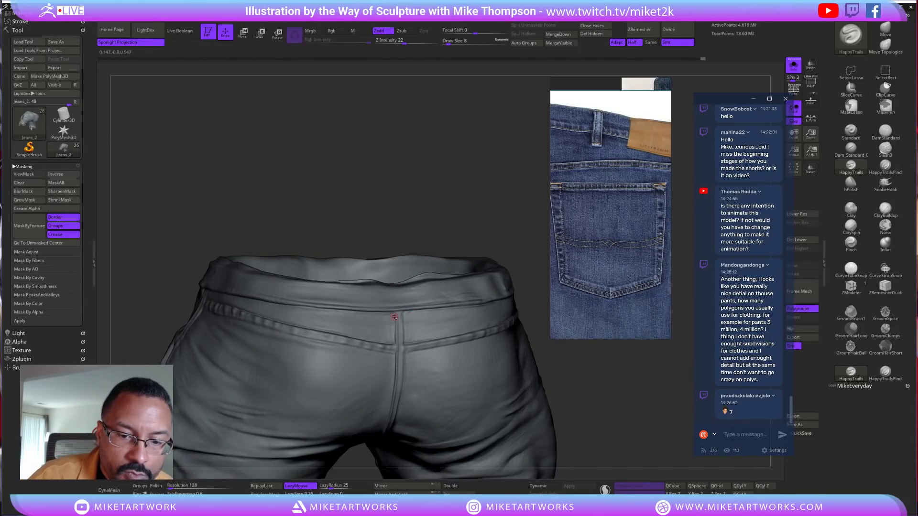
Examine the fly and front pockets of the jeans and browse the reference board for front-view denim details
{"action": "left_click_drag", "start_coordinate": [600, 396], "coordinate": [584, 379]}
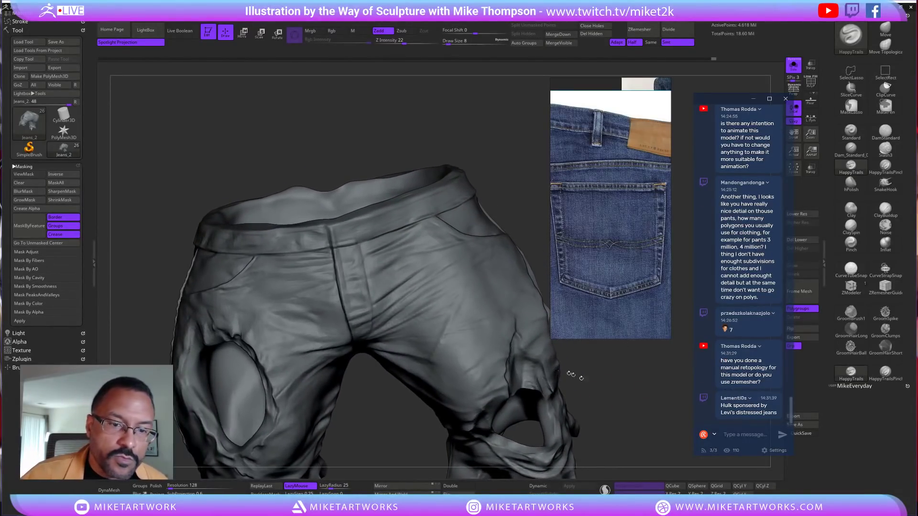
{"action": "right_click_drag", "start_coordinate": [361, 381], "coordinate": [402, 347], "text": "ctrl"}
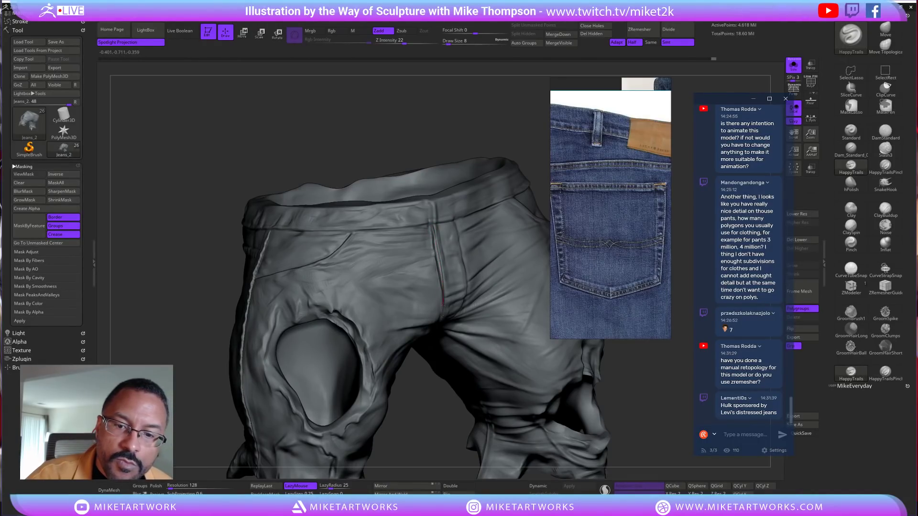
{"action": "right_click_drag", "start_coordinate": [442, 305], "coordinate": [473, 432]}
{"action": "scroll", "coordinate": [624, 248], "scroll_direction": "down", "scroll_amount": 5}
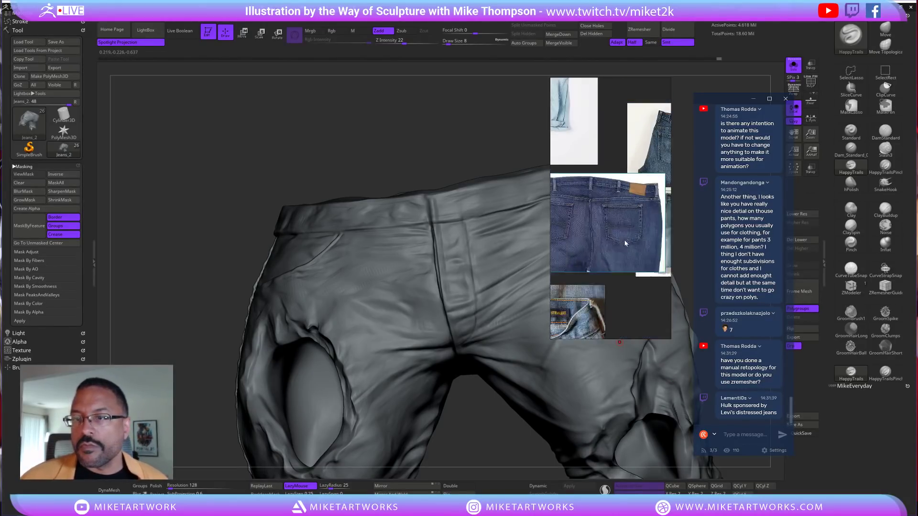
{"action": "scroll", "coordinate": [606, 278], "scroll_direction": "up", "scroll_amount": 5}
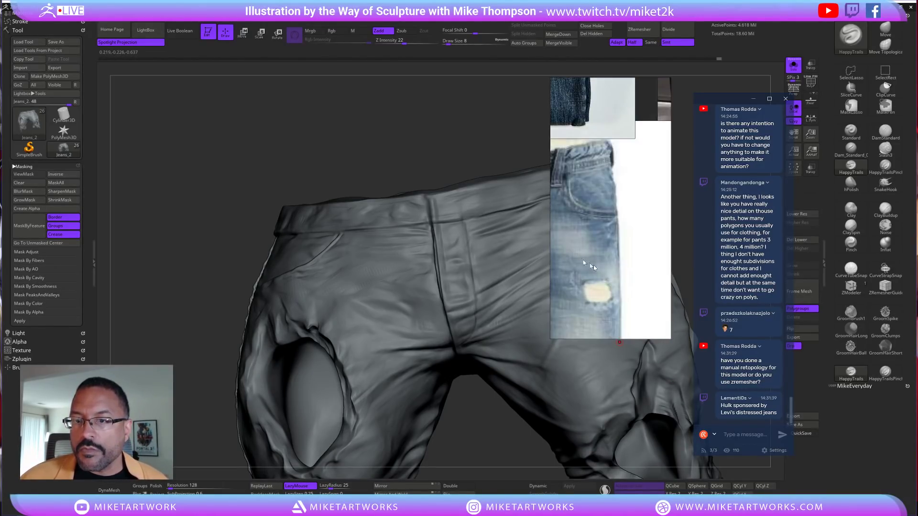
{"action": "scroll", "coordinate": [605, 238], "scroll_direction": "down", "scroll_amount": 3}
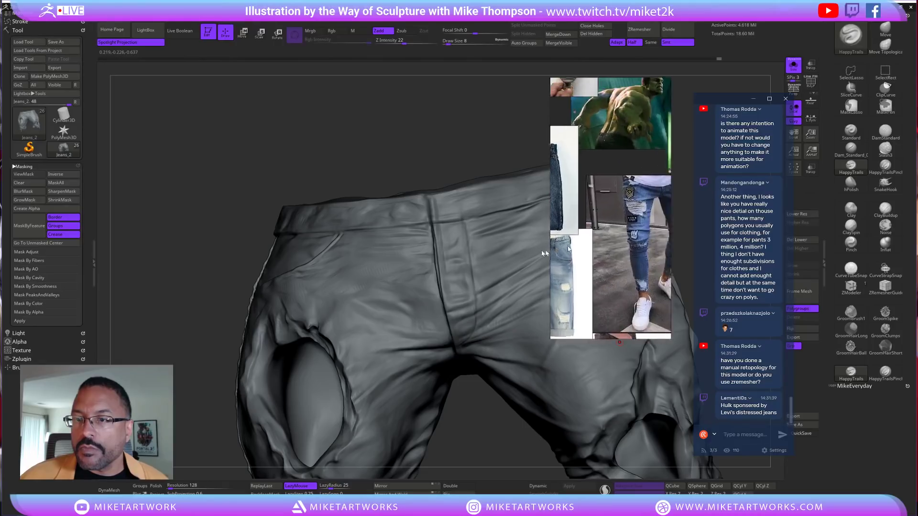
{"action": "scroll", "coordinate": [592, 227], "scroll_direction": "up", "scroll_amount": 5}
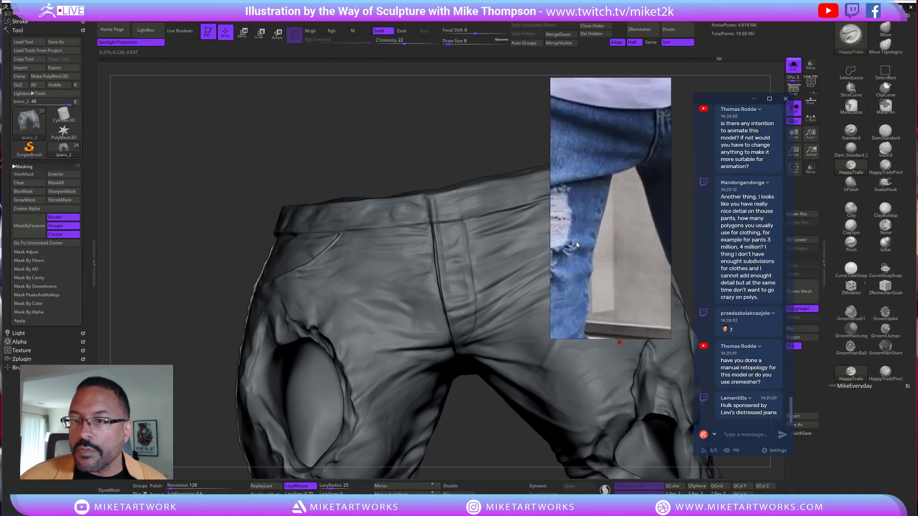
Find the close-up denim reference of a fly and waistband, and compare it with the model's fly from several angles
{"action": "scroll", "coordinate": [584, 275], "scroll_direction": "down", "scroll_amount": 5}
{"action": "scroll", "coordinate": [593, 231], "scroll_direction": "up", "scroll_amount": 4}
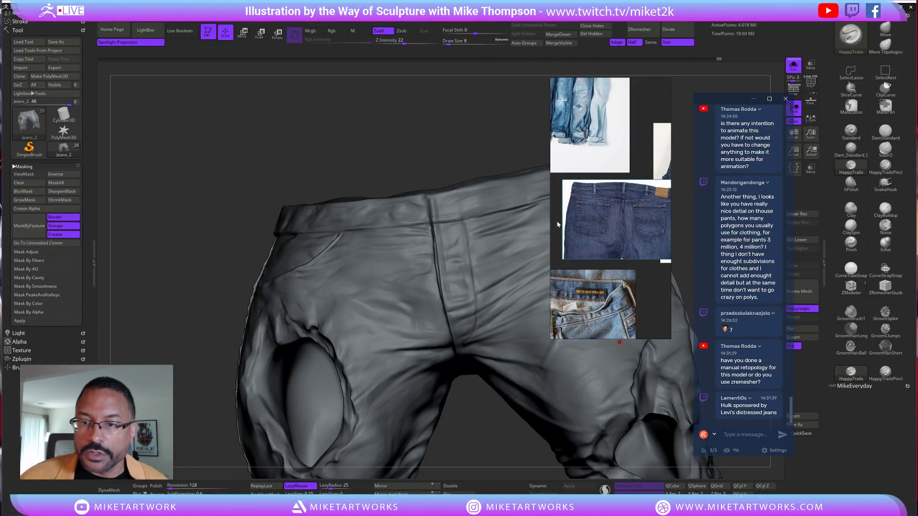
{"action": "scroll", "coordinate": [555, 255], "scroll_direction": "up", "scroll_amount": 5}
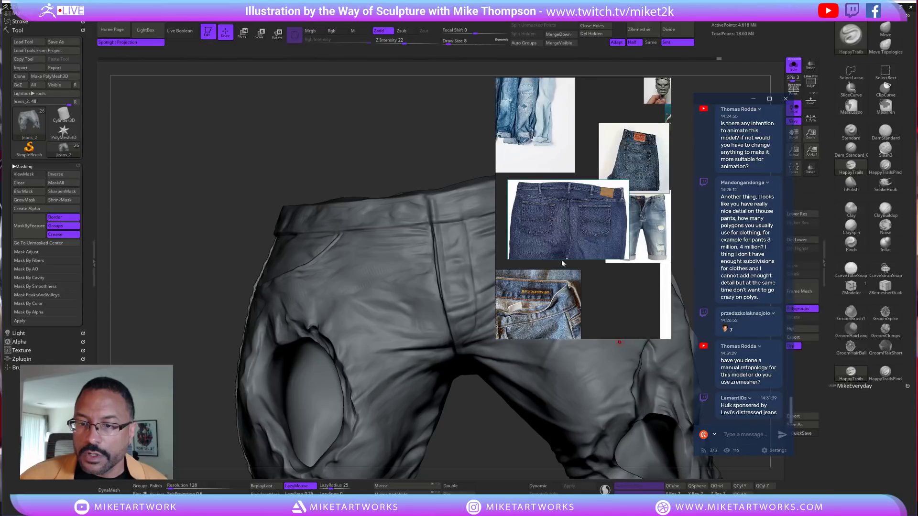
{"action": "middle_click_drag", "start_coordinate": [497, 246], "coordinate": [581, 199]}
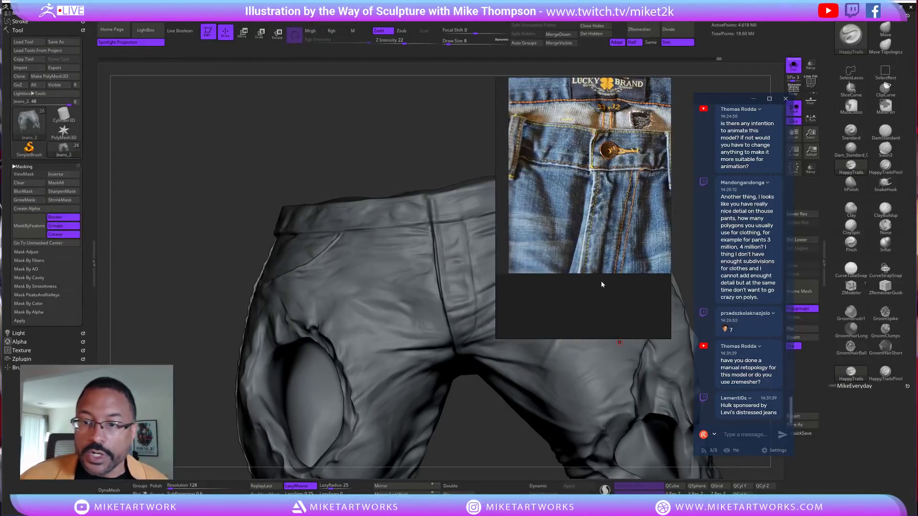
{"action": "left_click_drag", "start_coordinate": [411, 172], "coordinate": [445, 138]}
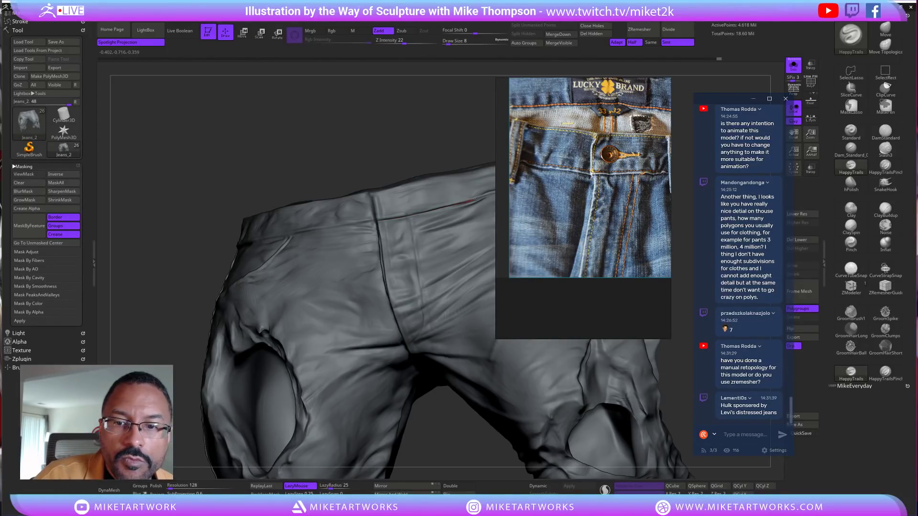
{"action": "right_click_drag", "start_coordinate": [476, 199], "coordinate": [409, 146]}
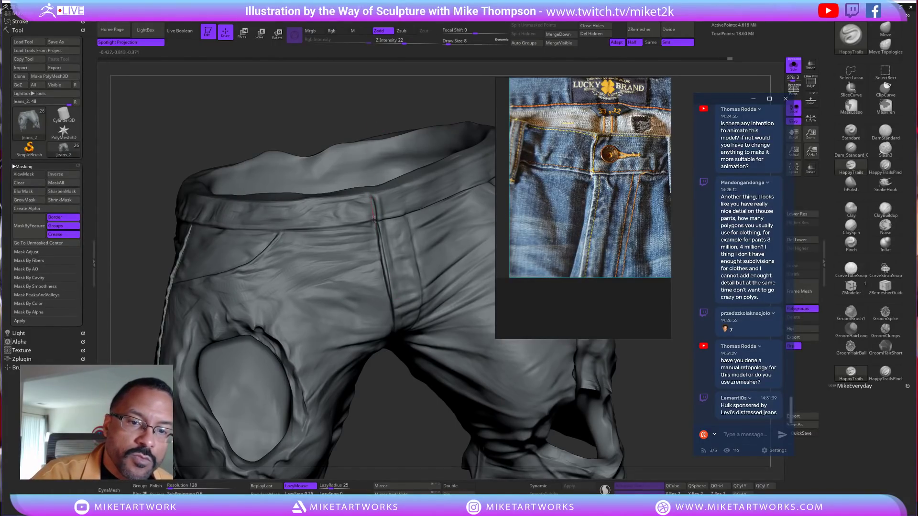
{"action": "right_click_drag", "start_coordinate": [393, 282], "coordinate": [374, 221]}
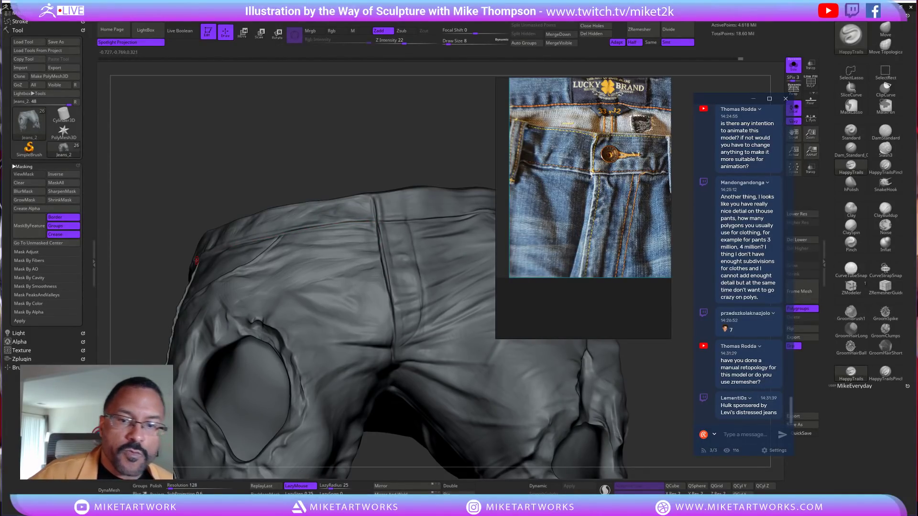
{"action": "left_click_drag", "start_coordinate": [653, 369], "coordinate": [662, 383]}
{"action": "left_click_drag", "start_coordinate": [437, 423], "coordinate": [418, 438]}
{"action": "mouse_move", "coordinate": [419, 144]}
{"action": "left_mouse_down"}
{"action": "mouse_move", "coordinate": [360, 256]}
{"action": "mouse_move", "coordinate": [357, 279]}
{"action": "left_mouse_up"}
{"action": "left_click", "coordinate": [359, 255]}
{"action": "mouse_move", "coordinate": [611, 379]}
{"action": "left_mouse_down"}
{"action": "mouse_move", "coordinate": [611, 387]}
{"action": "mouse_move", "coordinate": [627, 370]}
{"action": "mouse_move", "coordinate": [656, 374]}
{"action": "mouse_move", "coordinate": [648, 384]}
{"action": "mouse_move", "coordinate": [642, 377]}
{"action": "mouse_move", "coordinate": [642, 442]}
{"action": "left_mouse_up"}
Switch to the Standard brush and bring the whole front of the jeans into view
{"action": "key", "text": "b"}
{"action": "key", "text": "s"}
{"action": "key", "text": "t"}
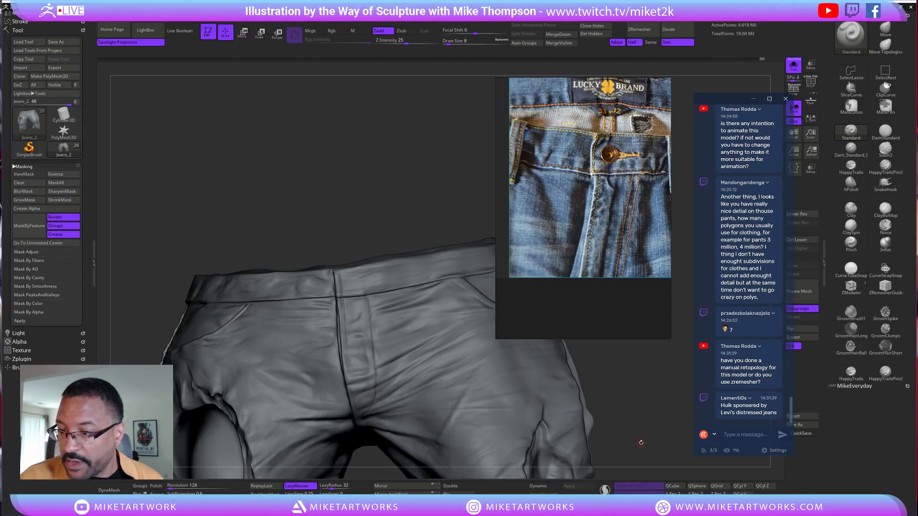
{"action": "left_click_drag", "start_coordinate": [642, 418], "coordinate": [623, 398]}
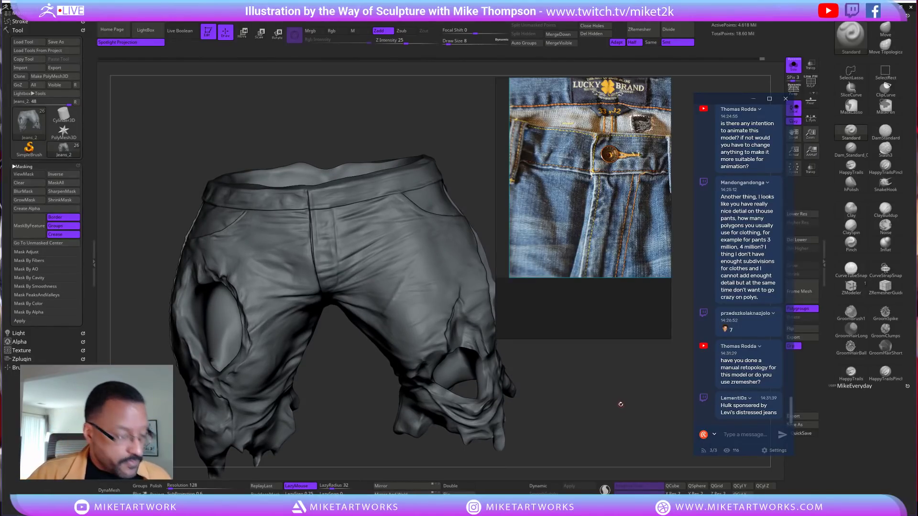
Switch to the HulkStandingStream subtool and step it down four subdivision levels
{"action": "key", "text": "n"}
{"action": "left_click", "coordinate": [502, 381]}
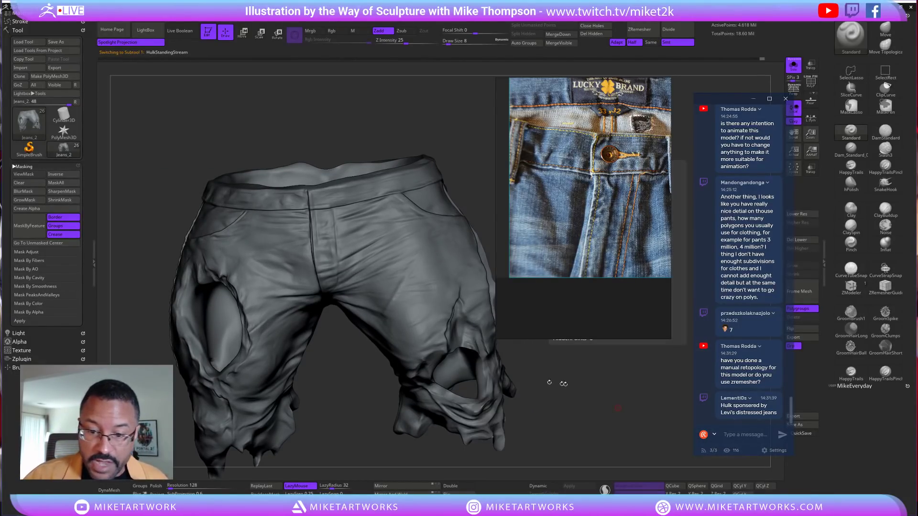
{"action": "mouse_move", "coordinate": [615, 409]}
{"action": "left_mouse_down", "text": "alt"}
{"action": "mouse_move", "coordinate": [607, 397]}
{"action": "mouse_move", "coordinate": [624, 372]}
{"action": "mouse_move", "coordinate": [593, 427]}
{"action": "mouse_move", "coordinate": [602, 407]}
{"action": "left_mouse_up", "text": "alt"}
{"action": "key", "text": "shift+d"}
{"action": "key", "text": "shift+d"}
{"action": "key", "text": "shift+d"}
{"action": "key", "text": "shift+d"}
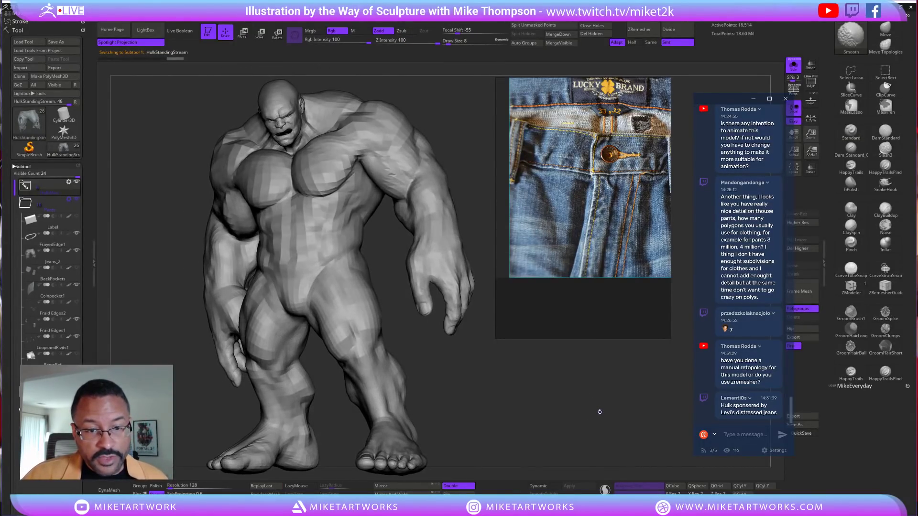
Show the wireframe on the Hulk body and inspect its topology and polygroups around the torso and legs
{"action": "key", "text": "space"}
{"action": "left_click", "coordinate": [620, 461]}
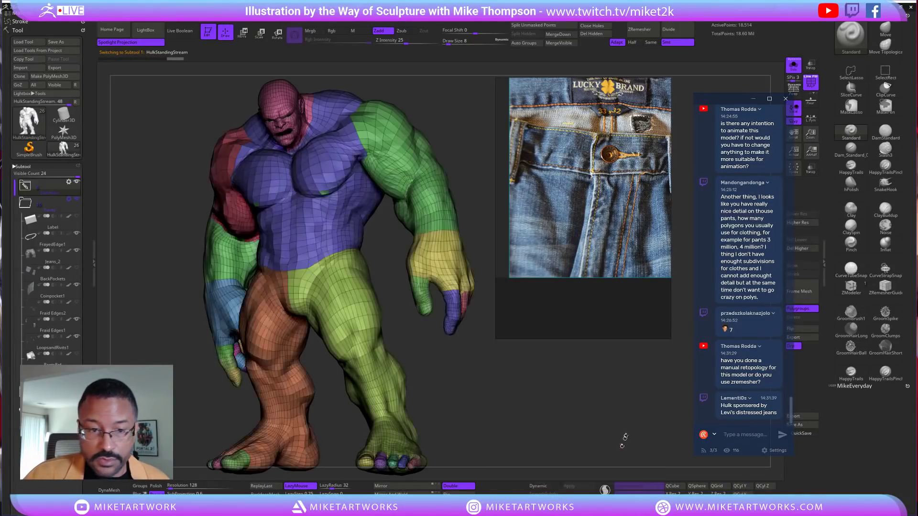
{"action": "left_click_drag", "start_coordinate": [599, 407], "coordinate": [638, 412]}
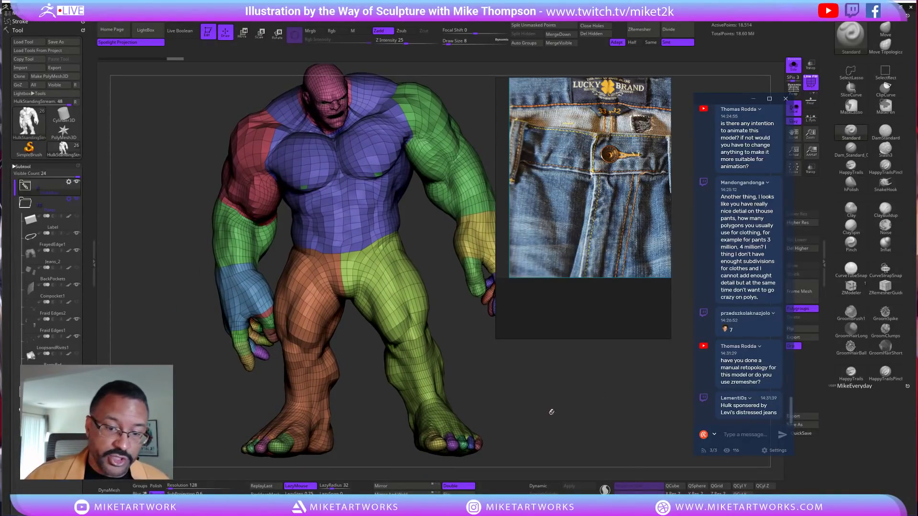
{"action": "mouse_move", "coordinate": [426, 237]}
{"action": "left_mouse_down", "text": "ctrl+shift"}
{"action": "mouse_move", "coordinate": [268, 237]}
{"action": "mouse_move", "coordinate": [392, 390]}
{"action": "mouse_move", "coordinate": [467, 313]}
{"action": "left_mouse_up", "text": "ctrl+shift"}
{"action": "mouse_move", "coordinate": [563, 426]}
{"action": "left_mouse_down"}
{"action": "mouse_move", "coordinate": [587, 422]}
{"action": "mouse_move", "coordinate": [591, 415]}
{"action": "mouse_move", "coordinate": [572, 429]}
{"action": "mouse_move", "coordinate": [589, 420]}
{"action": "mouse_move", "coordinate": [598, 392]}
{"action": "left_mouse_up"}
{"action": "left_click", "coordinate": [600, 394], "text": "ctrl+shift"}
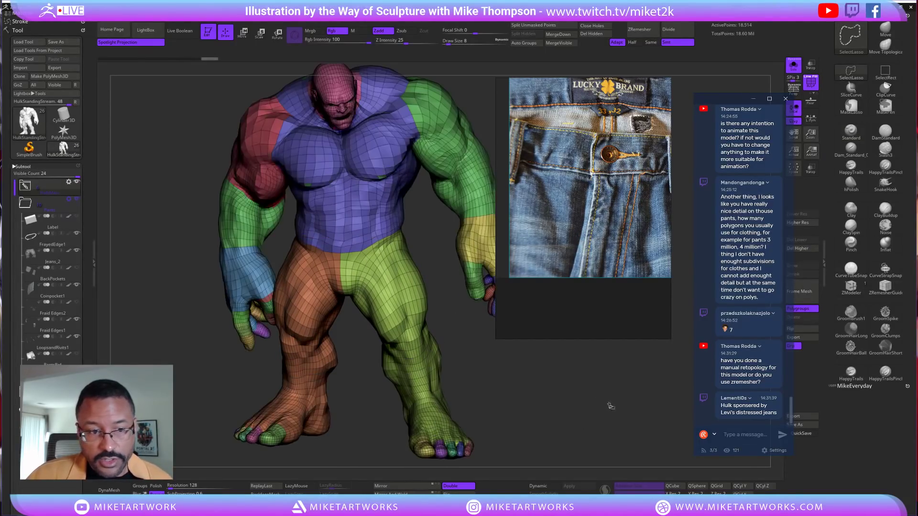
Return to the Jeans_2 subtool and step it down to its lowest subdivision level to inspect the base topology
{"action": "left_click", "coordinate": [52, 257]}
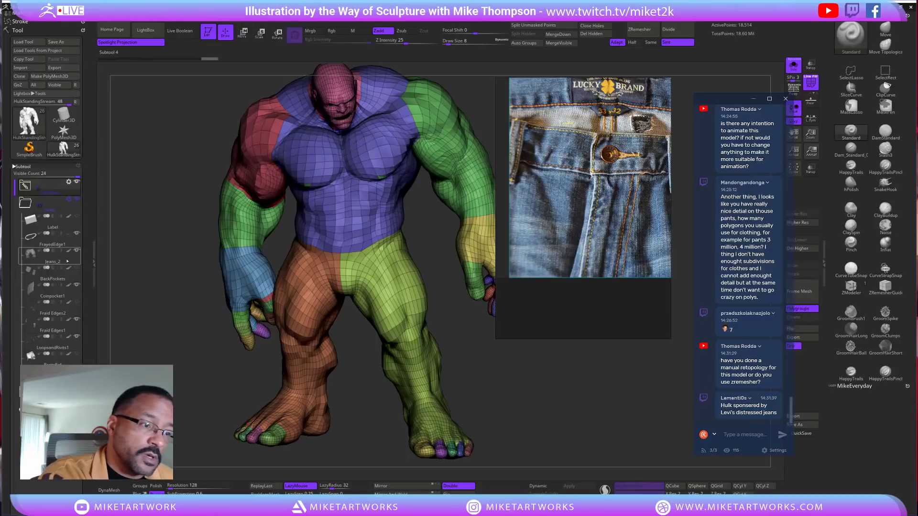
{"action": "key", "text": "space"}
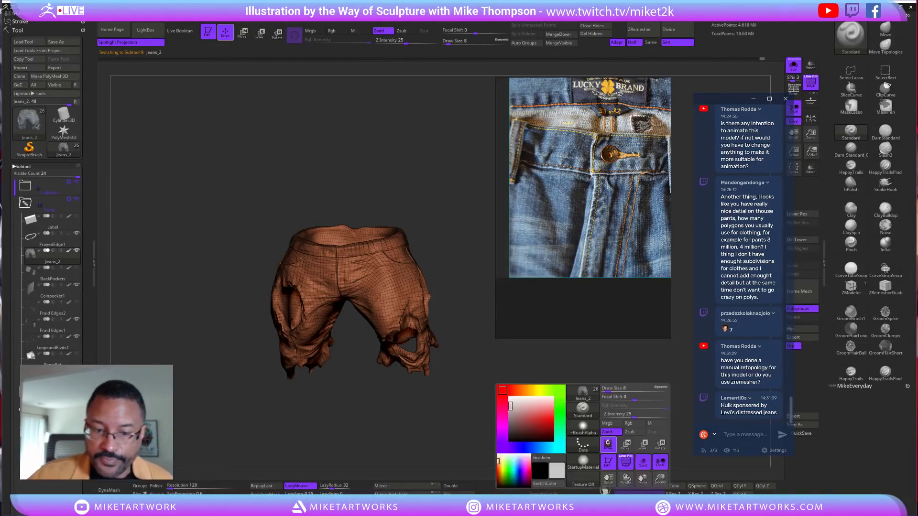
{"action": "key", "text": "shift"}
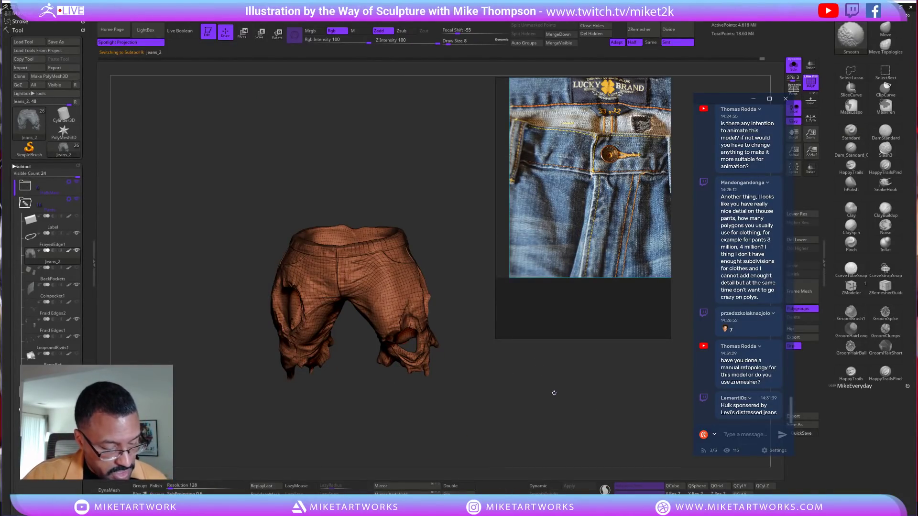
{"action": "key", "text": "shift+d"}
{"action": "key", "text": "shift+d"}
{"action": "key", "text": "shift+d"}
{"action": "key", "text": "shift+d"}
{"action": "mouse_move", "coordinate": [544, 404]}
{"action": "left_mouse_down"}
{"action": "mouse_move", "coordinate": [608, 399]}
{"action": "mouse_move", "coordinate": [512, 368]}
{"action": "mouse_move", "coordinate": [550, 390]}
{"action": "mouse_move", "coordinate": [575, 389]}
{"action": "mouse_move", "coordinate": [526, 378]}
{"action": "left_mouse_up"}
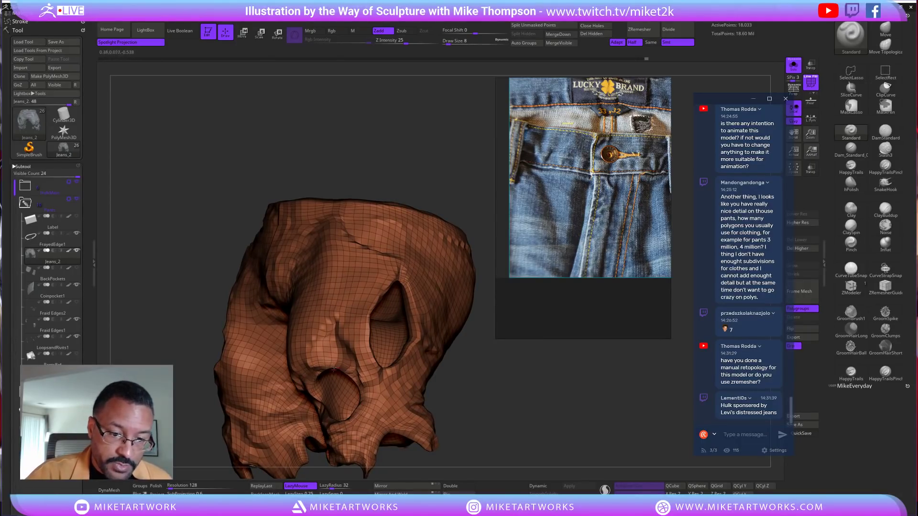
Restore the jeans to their highest subdivision level and hide the wireframe
{"action": "left_click_drag", "start_coordinate": [525, 419], "coordinate": [588, 400]}
{"action": "key", "text": "d"}
{"action": "key", "text": "d"}
{"action": "key", "text": "d"}
{"action": "key", "text": "d"}
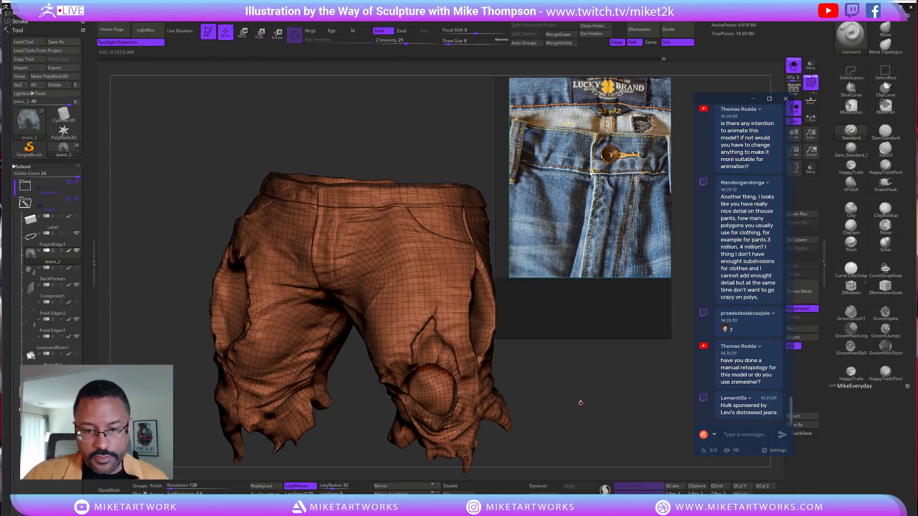
{"action": "key", "text": "space"}
{"action": "key", "text": "shift+f"}
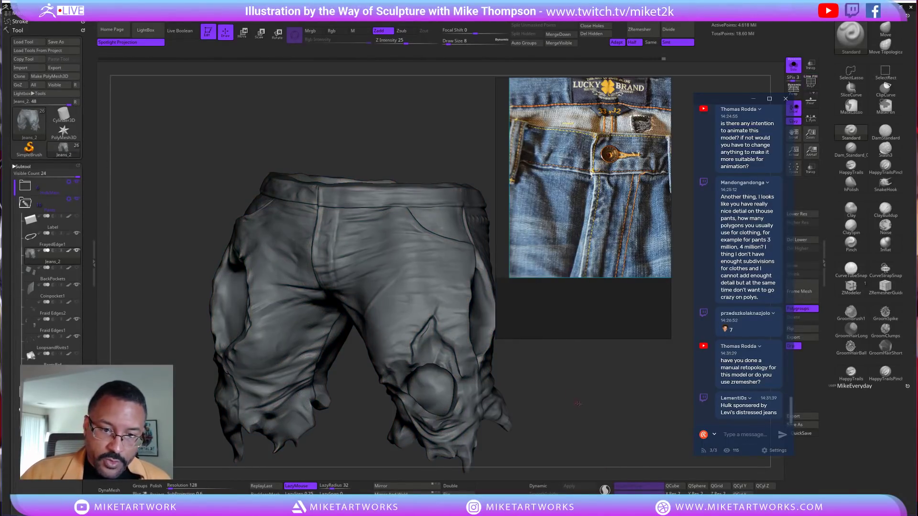
Switch to the ClayBuildup brush with Draw Size 11 for working on the front fly
{"action": "left_click_drag", "start_coordinate": [569, 385], "coordinate": [588, 410]}
{"action": "left_click_drag", "start_coordinate": [586, 424], "coordinate": [607, 423], "text": "alt"}
{"action": "mouse_move", "coordinate": [620, 384]}
{"action": "left_mouse_down", "text": "alt"}
{"action": "mouse_move", "coordinate": [625, 409]}
{"action": "mouse_move", "coordinate": [605, 389]}
{"action": "left_mouse_up", "text": "alt"}
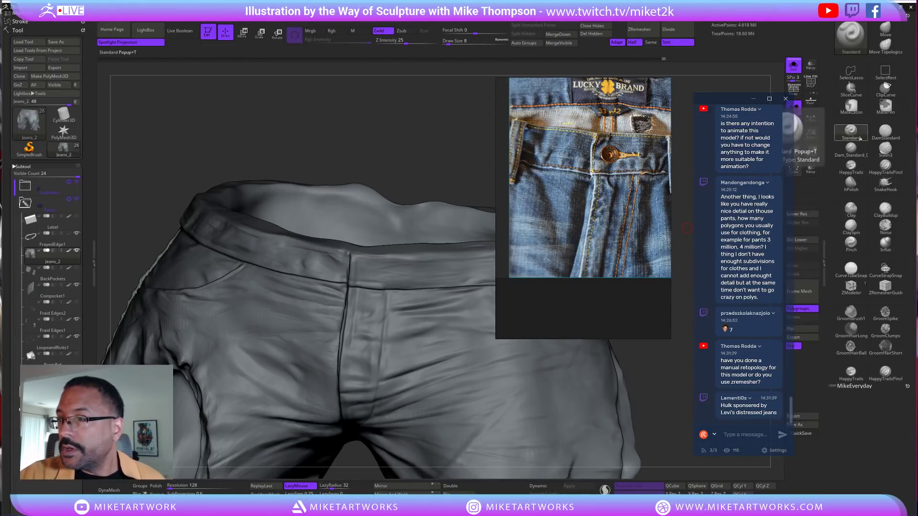
{"action": "left_click", "coordinate": [885, 208]}
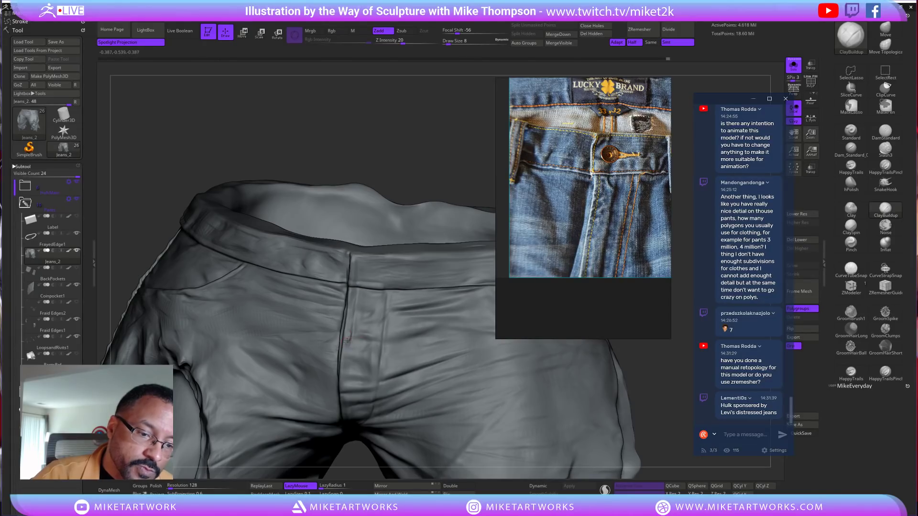
{"action": "key", "text": "s"}
{"action": "left_click_drag", "start_coordinate": [419, 165], "coordinate": [426, 165]}
Mask the fly panel below the waistband, quick-save the project and invert the mask to leave only the panel editable
{"action": "mouse_move", "coordinate": [348, 288]}
{"action": "left_mouse_down", "text": "ctrl"}
{"action": "mouse_move", "coordinate": [341, 378]}
{"action": "mouse_move", "coordinate": [358, 452]}
{"action": "mouse_move", "coordinate": [357, 417]}
{"action": "mouse_move", "coordinate": [365, 420]}
{"action": "mouse_move", "coordinate": [378, 396]}
{"action": "mouse_move", "coordinate": [388, 289]}
{"action": "left_mouse_up", "text": "ctrl"}
{"action": "key", "text": "ctrl+s"}
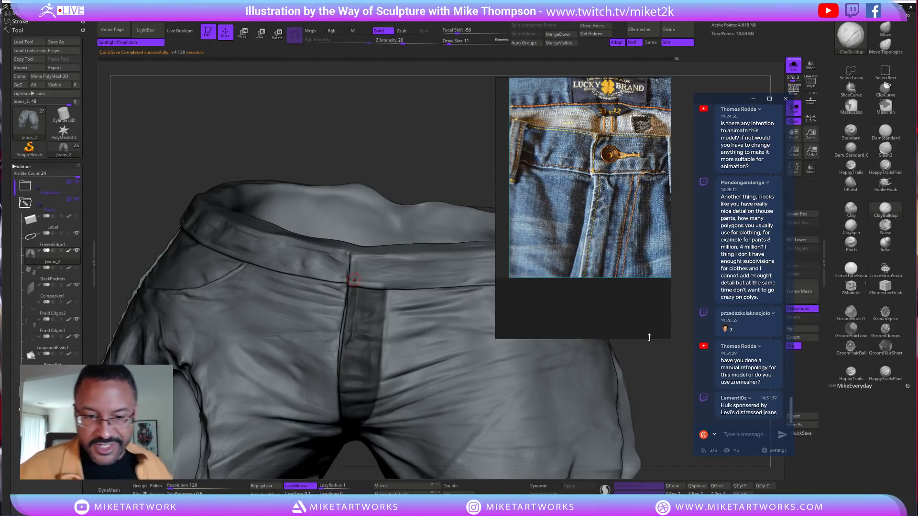
{"action": "left_click", "coordinate": [452, 165], "text": "ctrl"}
{"action": "left_click_drag", "start_coordinate": [445, 158], "coordinate": [364, 464]}
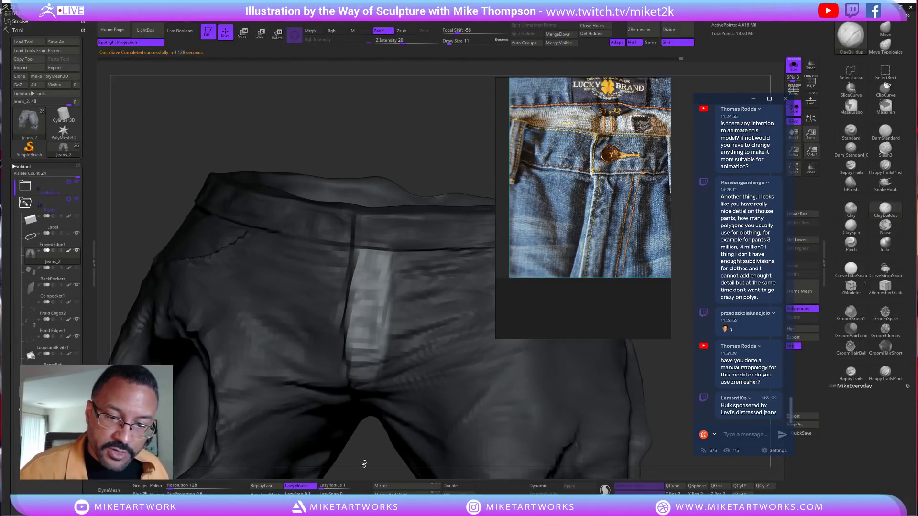
Extend the mask with lasso selections beside and below the fly panel to clean up its edges and lower end
{"action": "key", "text": "ctrl"}
{"action": "mouse_move", "coordinate": [383, 338]}
{"action": "left_mouse_down", "text": "ctrl"}
{"action": "mouse_move", "coordinate": [408, 421]}
{"action": "mouse_move", "coordinate": [448, 252]}
{"action": "left_mouse_up", "text": "ctrl"}
{"action": "left_click_drag", "start_coordinate": [407, 471], "coordinate": [438, 262]}
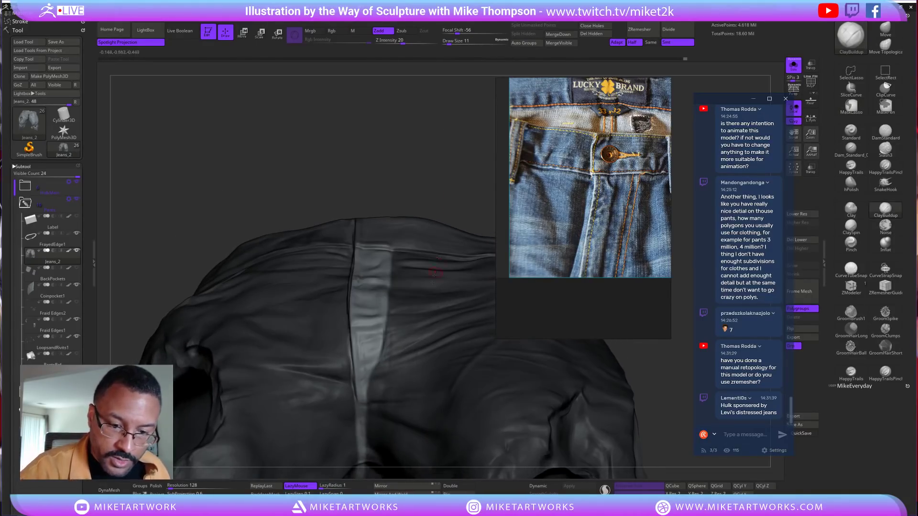
{"action": "mouse_move", "coordinate": [385, 354]}
{"action": "left_mouse_down", "text": "ctrl"}
{"action": "mouse_move", "coordinate": [366, 356]}
{"action": "mouse_move", "coordinate": [344, 474]}
{"action": "mouse_move", "coordinate": [443, 274]}
{"action": "left_mouse_up", "text": "ctrl"}
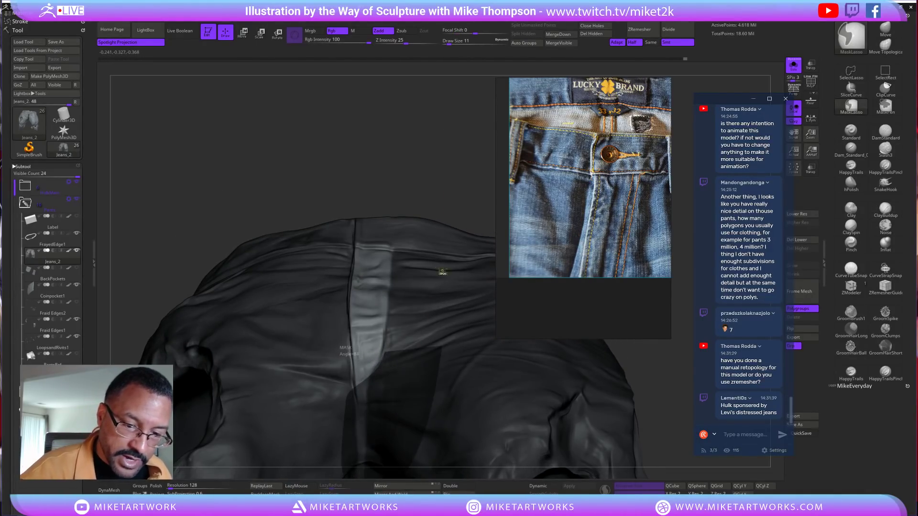
{"action": "left_click_drag", "start_coordinate": [439, 169], "coordinate": [423, 189]}
{"action": "mouse_move", "coordinate": [346, 319]}
{"action": "left_mouse_down", "text": "ctrl"}
{"action": "mouse_move", "coordinate": [350, 377]}
{"action": "mouse_move", "coordinate": [313, 328]}
{"action": "mouse_move", "coordinate": [335, 275]}
{"action": "left_mouse_up", "text": "ctrl"}
{"action": "mouse_move", "coordinate": [349, 347]}
{"action": "left_mouse_down", "text": "ctrl"}
{"action": "mouse_move", "coordinate": [352, 375]}
{"action": "mouse_move", "coordinate": [331, 233]}
{"action": "mouse_move", "coordinate": [349, 207]}
{"action": "left_mouse_up", "text": "ctrl"}
{"action": "mouse_move", "coordinate": [455, 170]}
{"action": "left_mouse_down", "text": "alt"}
{"action": "mouse_move", "coordinate": [455, 225]}
{"action": "mouse_move", "coordinate": [430, 325]}
{"action": "mouse_move", "coordinate": [386, 424]}
{"action": "mouse_move", "coordinate": [356, 263]}
{"action": "mouse_move", "coordinate": [278, 471]}
{"action": "left_mouse_up", "text": "alt"}
{"action": "mouse_move", "coordinate": [484, 457]}
{"action": "left_mouse_down"}
{"action": "mouse_move", "coordinate": [471, 335]}
{"action": "mouse_move", "coordinate": [449, 284]}
{"action": "mouse_move", "coordinate": [399, 426]}
{"action": "mouse_move", "coordinate": [386, 423]}
{"action": "mouse_move", "coordinate": [385, 458]}
{"action": "mouse_move", "coordinate": [405, 409]}
{"action": "left_mouse_up"}
Switch to the Move brush at Draw Size 34 and adjust the unmasked fly panel's shape from several angles
{"action": "key", "text": "b"}
{"action": "key", "text": "m"}
{"action": "key", "text": "v"}
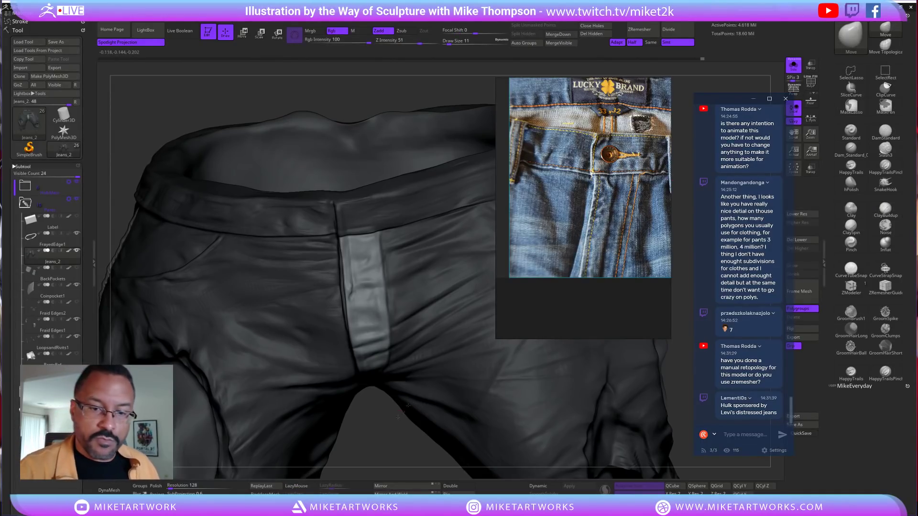
{"action": "key", "text": "s"}
{"action": "left_click_drag", "start_coordinate": [382, 435], "coordinate": [397, 431]}
{"action": "key", "text": "s"}
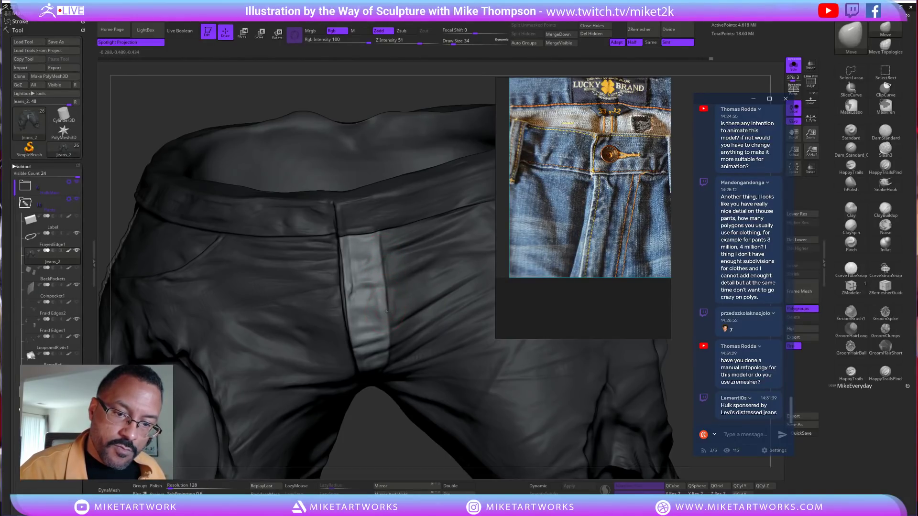
{"action": "left_click_drag", "start_coordinate": [423, 431], "coordinate": [403, 459]}
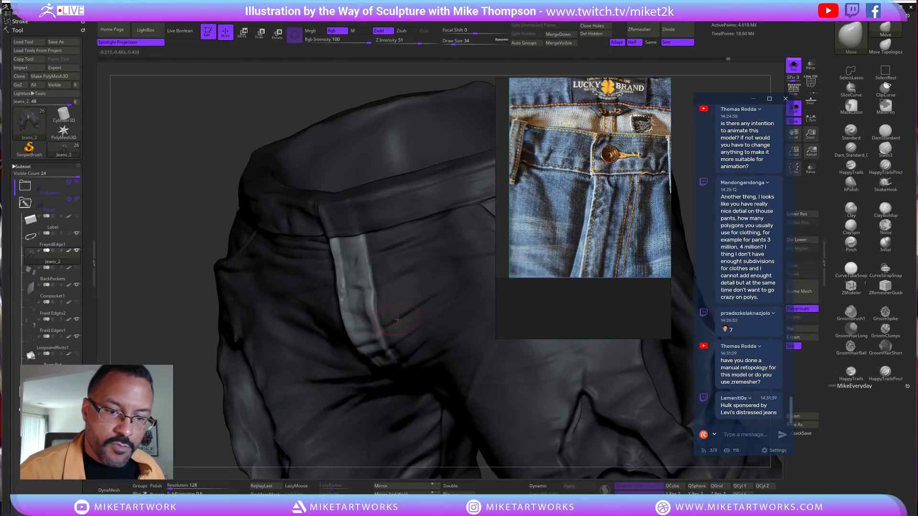
{"action": "left_click_drag", "start_coordinate": [206, 431], "coordinate": [304, 381]}
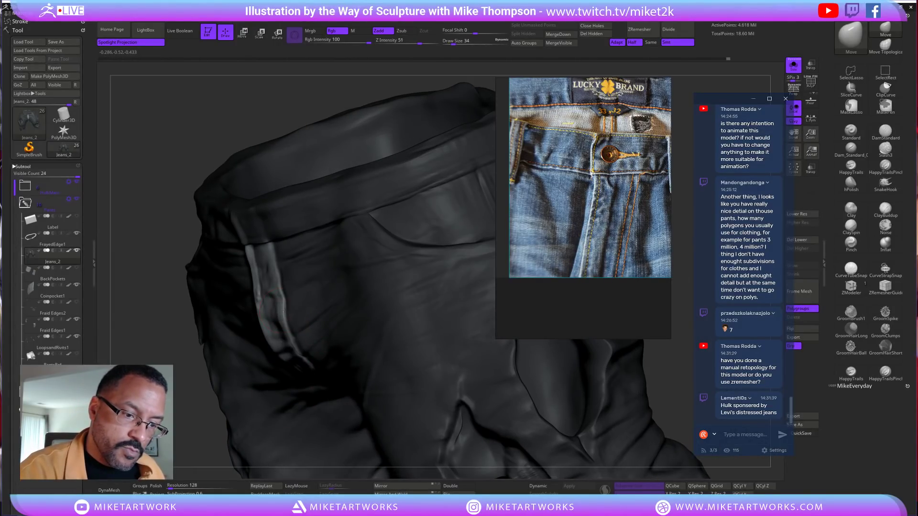
{"action": "left_click_drag", "start_coordinate": [283, 276], "coordinate": [500, 353]}
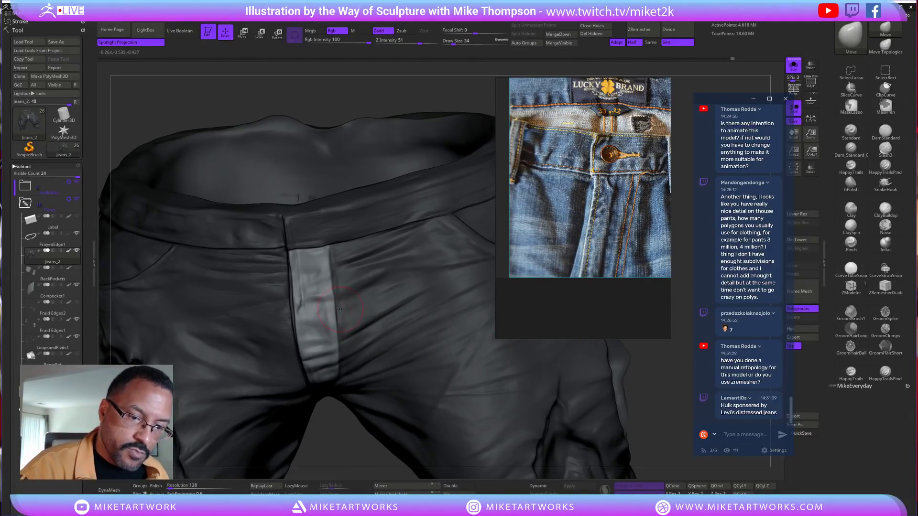
{"action": "mouse_move", "coordinate": [380, 464]}
{"action": "left_mouse_down"}
{"action": "mouse_move", "coordinate": [455, 421]}
{"action": "mouse_move", "coordinate": [632, 368]}
{"action": "left_mouse_up"}
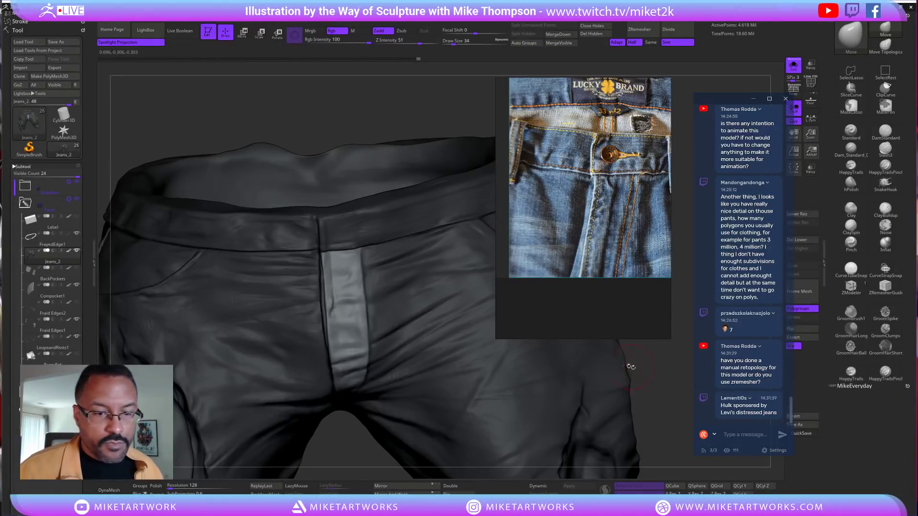
Set Draw Size to 19, return to the ClayBuildup brush and build up the surface of the unmasked fly panel
{"action": "type", "text": "s19"}
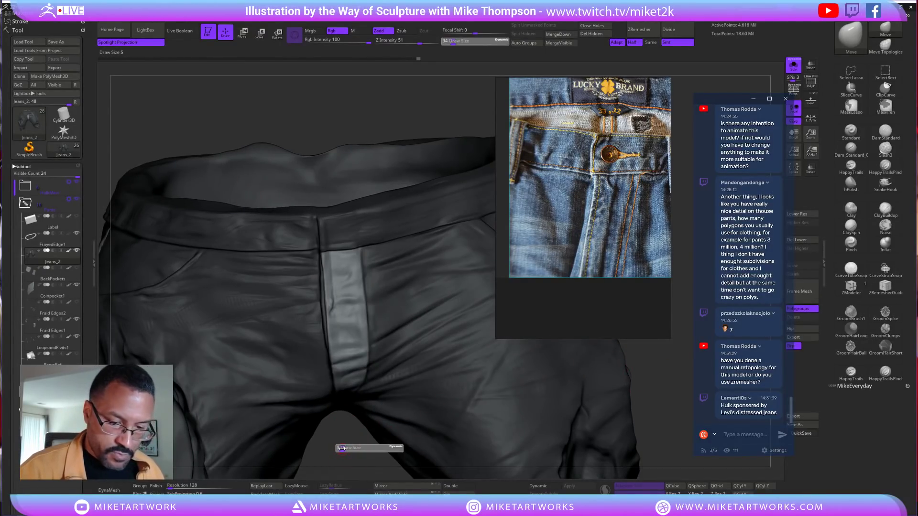
{"action": "key", "text": "Return"}
{"action": "left_click", "coordinate": [885, 227]}
{"action": "left_click", "coordinate": [885, 209]}
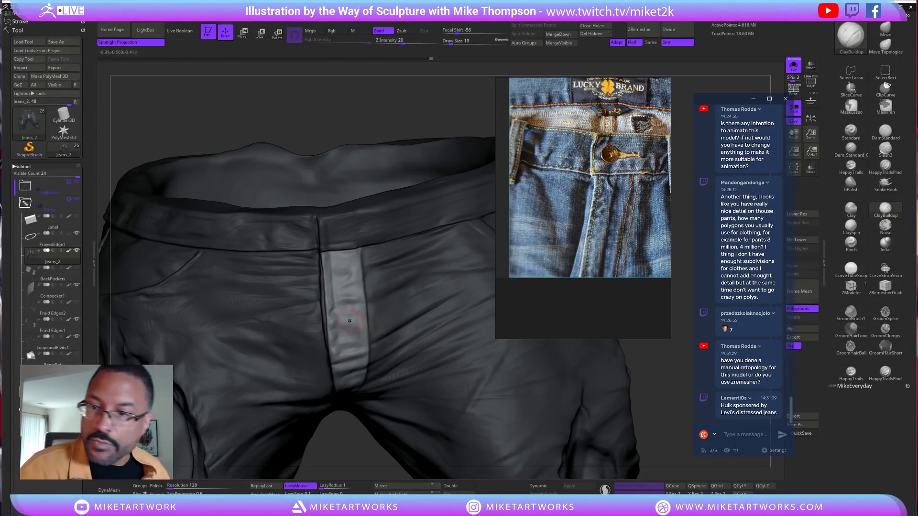
{"action": "left_click_drag", "start_coordinate": [336, 440], "coordinate": [322, 439]}
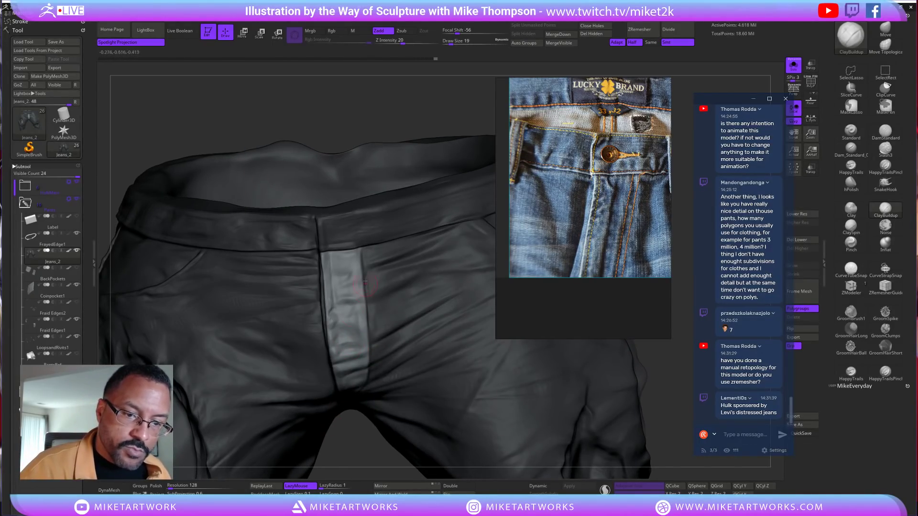
{"action": "right_click_drag", "start_coordinate": [364, 290], "coordinate": [359, 359]}
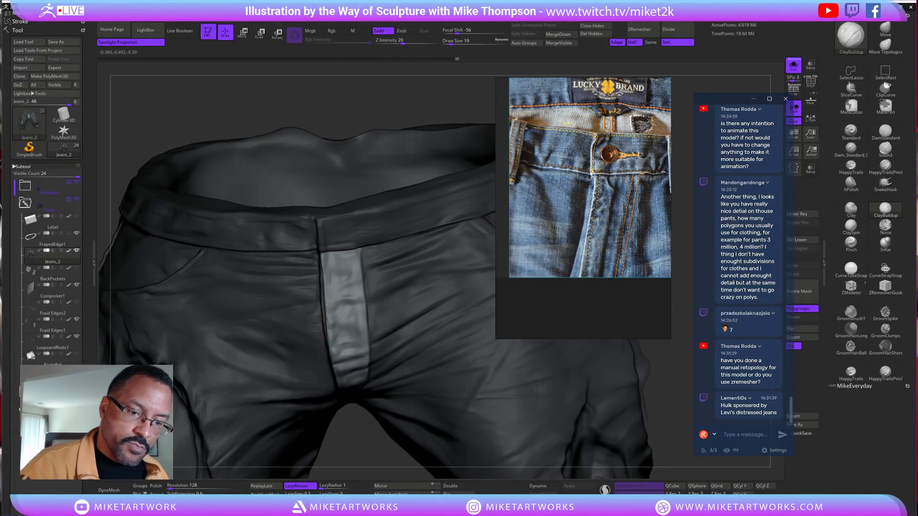
Sculpt vertical folds down the unmasked fly panel with ClayBuildup, working from the upper end to the lower end
{"action": "right_click_drag", "start_coordinate": [362, 453], "coordinate": [367, 438]}
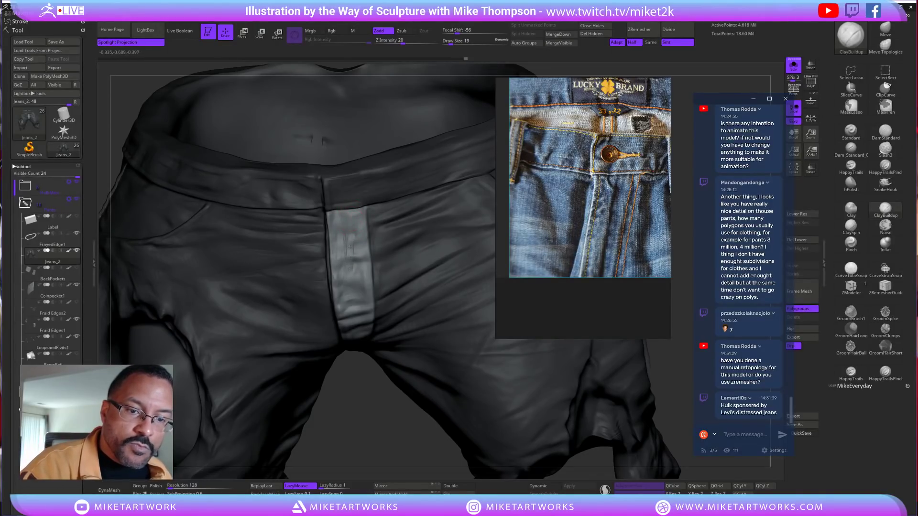
{"action": "right_click_drag", "start_coordinate": [371, 435], "coordinate": [370, 422]}
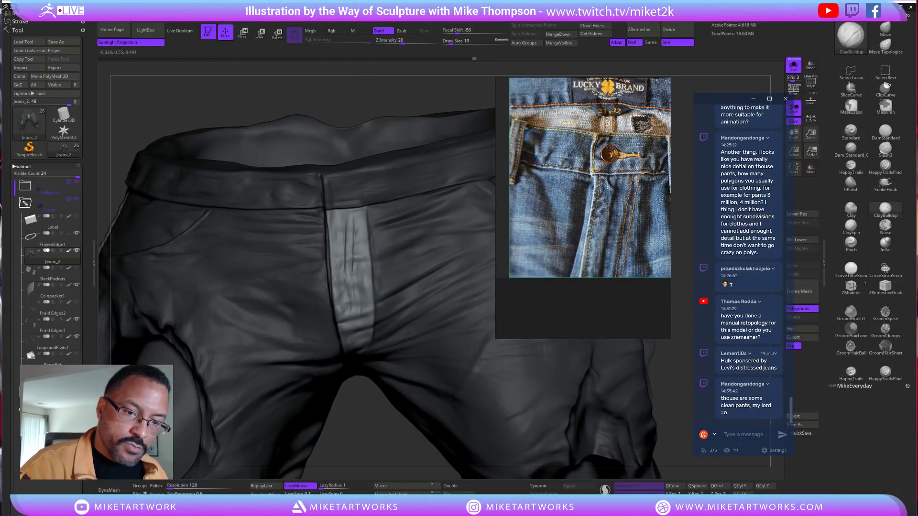
{"action": "left_click_drag", "start_coordinate": [353, 262], "coordinate": [354, 299]}
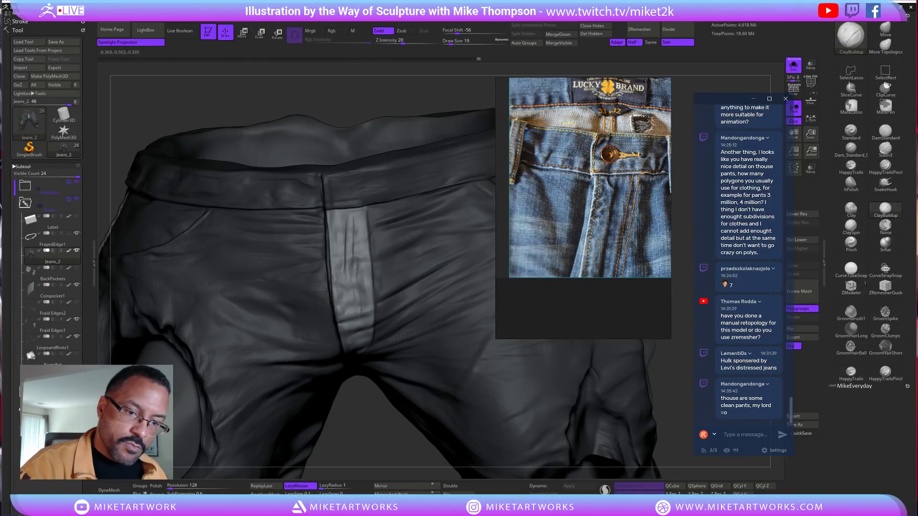
{"action": "left_click_drag", "start_coordinate": [338, 262], "coordinate": [343, 276]}
{"action": "left_click_drag", "start_coordinate": [362, 420], "coordinate": [377, 342]}
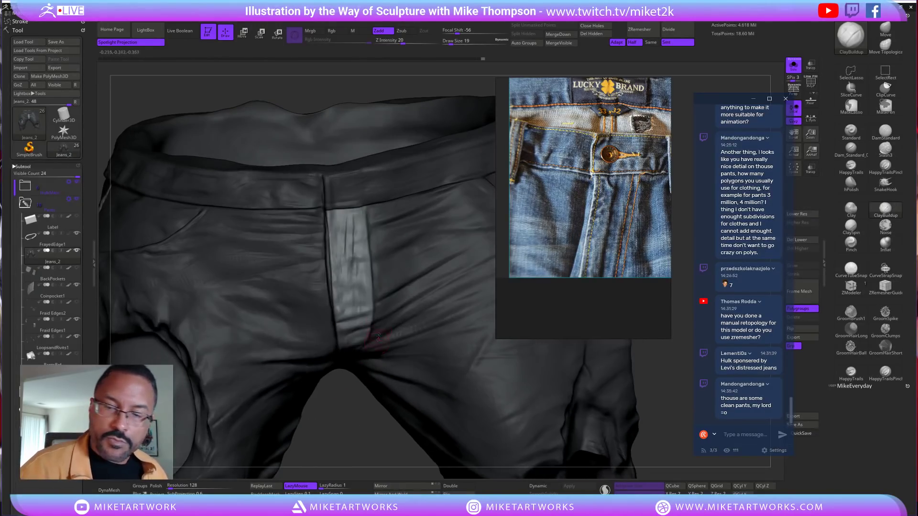
{"action": "left_click_drag", "start_coordinate": [344, 234], "coordinate": [342, 261]}
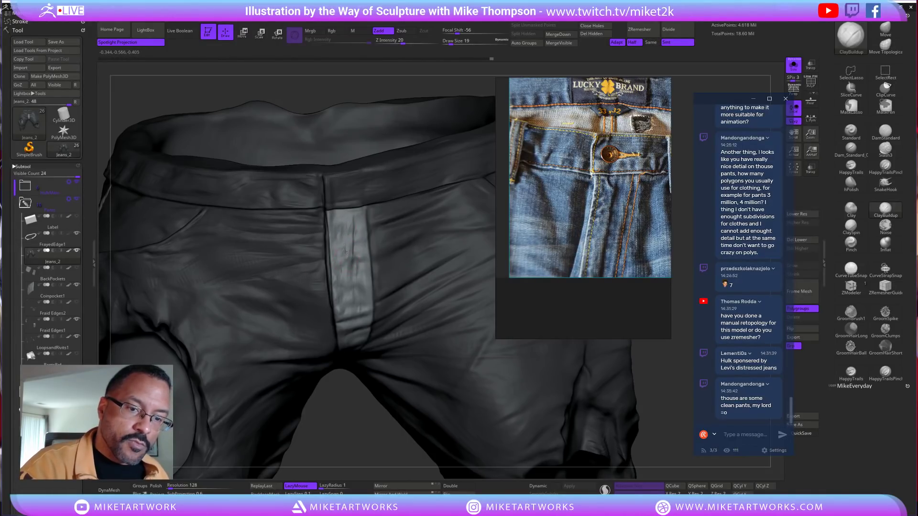
{"action": "left_click_drag", "start_coordinate": [347, 240], "coordinate": [349, 247]}
{"action": "left_click_drag", "start_coordinate": [371, 435], "coordinate": [346, 440]}
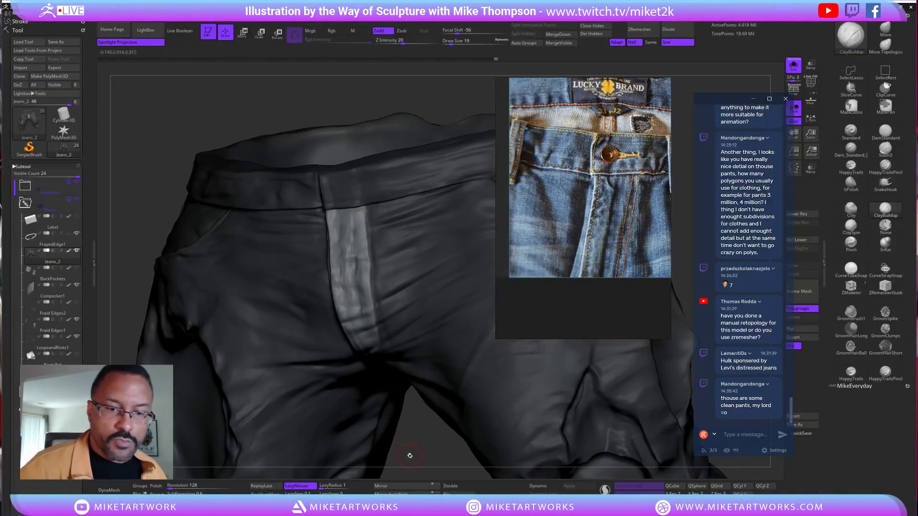
{"action": "left_click_drag", "start_coordinate": [409, 455], "coordinate": [433, 464]}
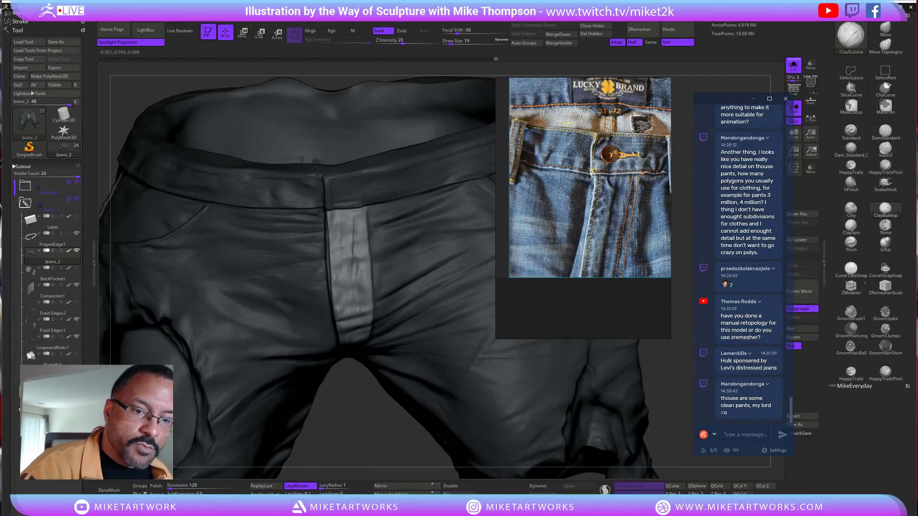
{"action": "left_click_drag", "start_coordinate": [364, 410], "coordinate": [356, 354]}
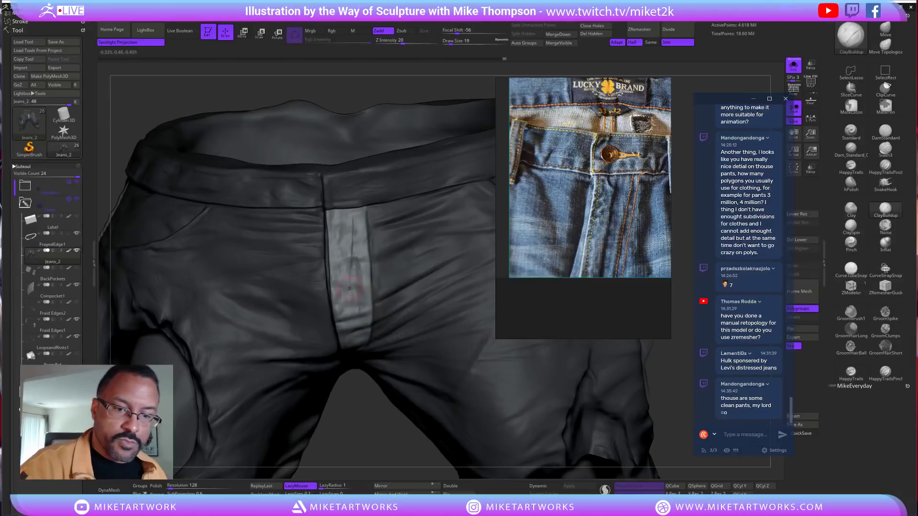
Set Draw Size to 30 and build up broader ClayBuildup forms along the fly panel's outer edge and lower half
{"action": "mouse_move", "coordinate": [375, 415]}
{"action": "left_mouse_down"}
{"action": "mouse_move", "coordinate": [383, 433]}
{"action": "mouse_move", "coordinate": [390, 425]}
{"action": "left_mouse_up"}
{"action": "left_click_drag", "start_coordinate": [598, 377], "coordinate": [643, 370]}
{"action": "left_click_drag", "start_coordinate": [369, 401], "coordinate": [375, 400], "text": "alt"}
{"action": "key", "text": "s"}
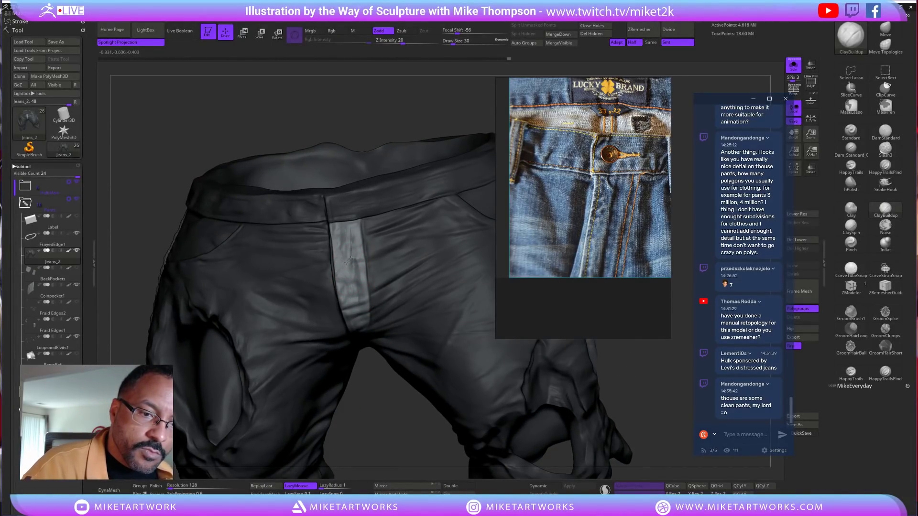
{"action": "left_click_drag", "start_coordinate": [375, 400], "coordinate": [374, 355]}
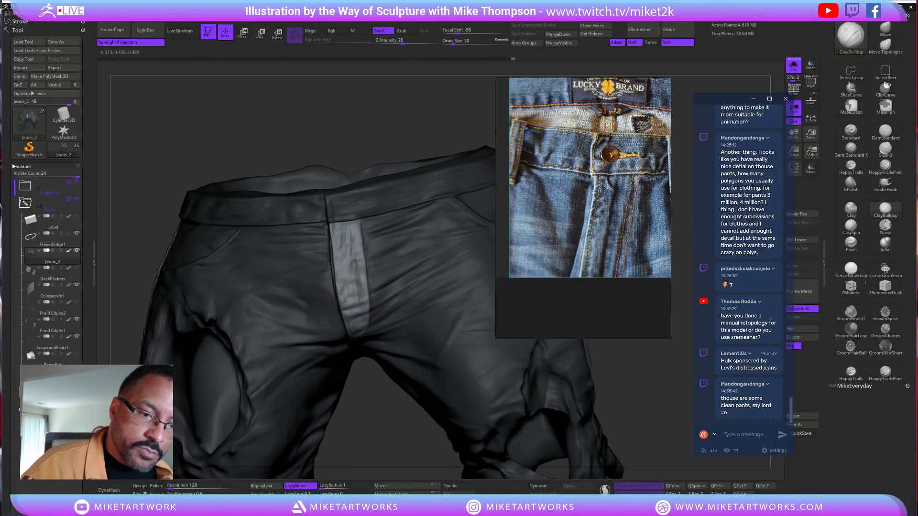
{"action": "right_click_drag", "start_coordinate": [345, 311], "coordinate": [355, 293]}
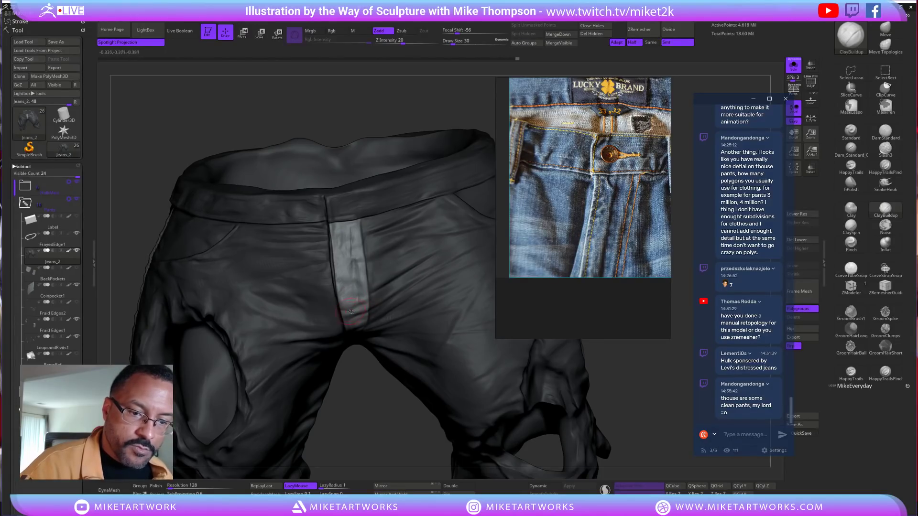
{"action": "left_click_drag", "start_coordinate": [356, 230], "coordinate": [366, 287]}
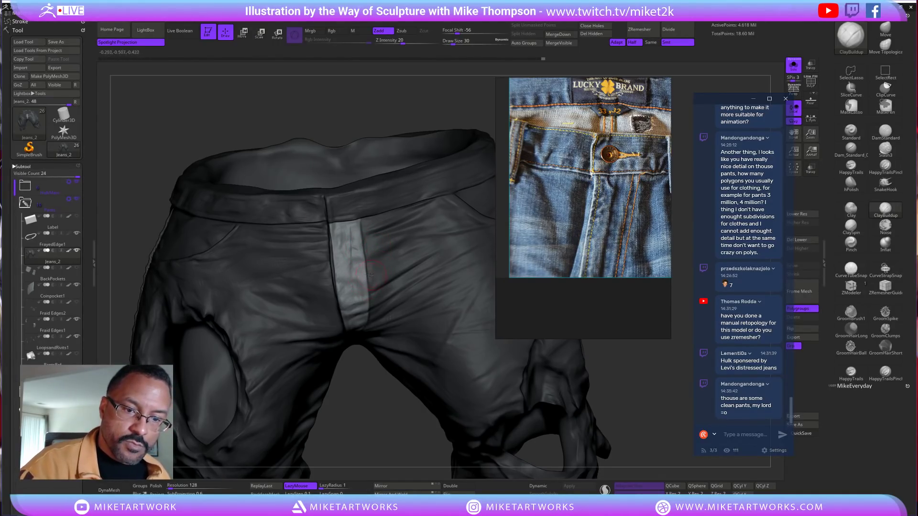
{"action": "mouse_move", "coordinate": [360, 377]}
{"action": "right_mouse_down"}
{"action": "mouse_move", "coordinate": [385, 433]}
{"action": "mouse_move", "coordinate": [380, 346]}
{"action": "right_mouse_up"}
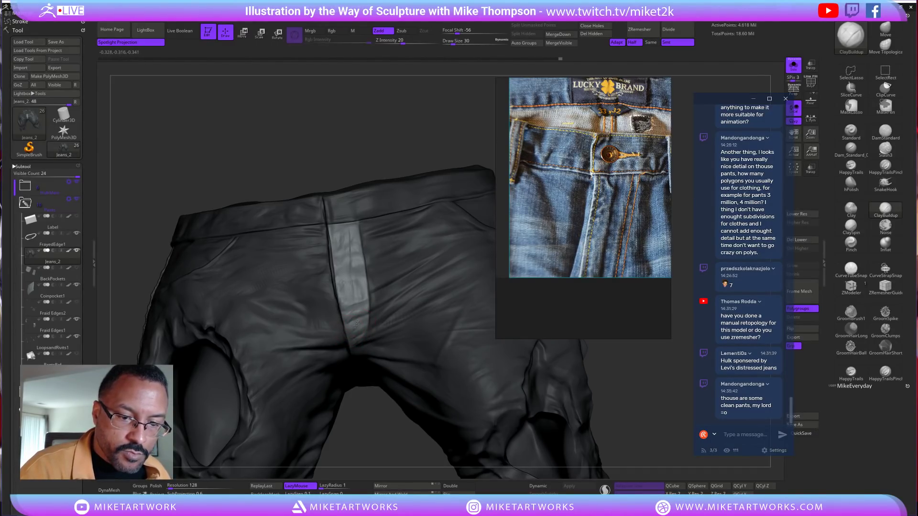
{"action": "right_click_drag", "start_coordinate": [369, 416], "coordinate": [371, 428]}
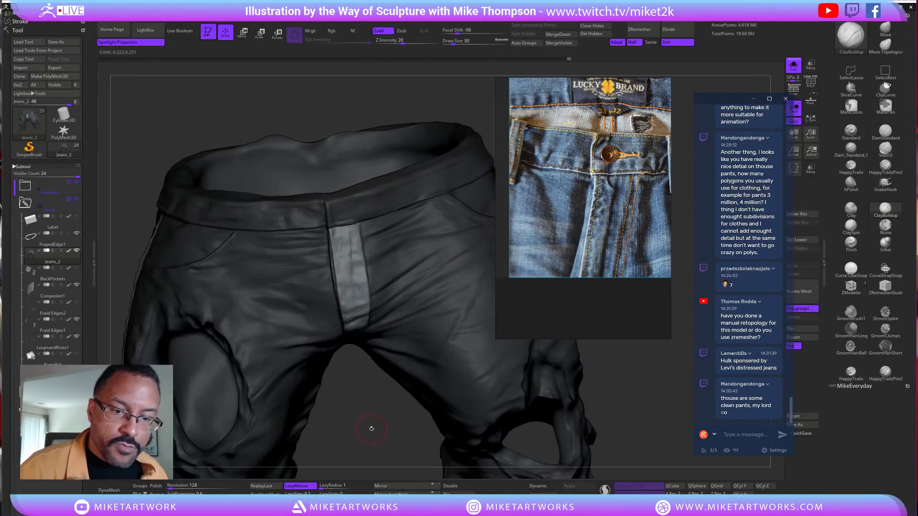
Switch to the Standard brush at Draw Size 23 and refine the soft folds on the fly panel's surface
{"action": "left_click", "coordinate": [852, 132]}
{"action": "key", "text": "s"}
{"action": "left_click_drag", "start_coordinate": [359, 396], "coordinate": [352, 397]}
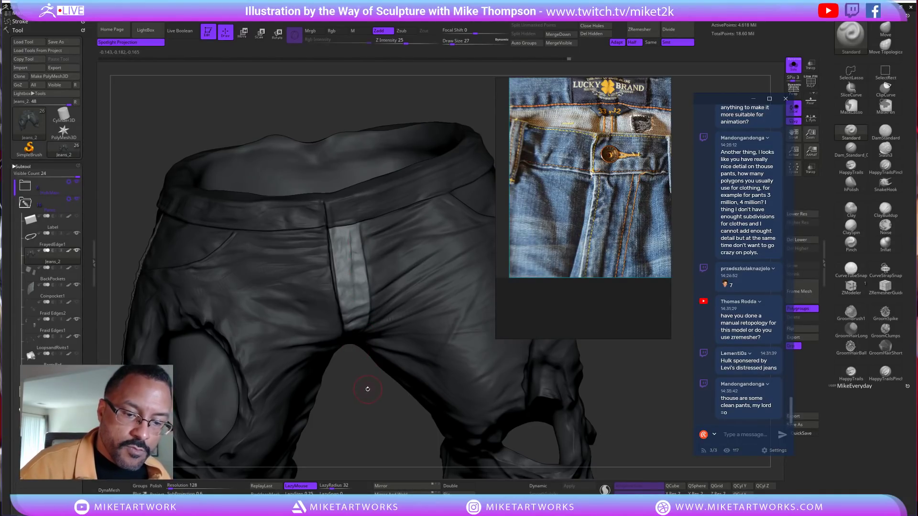
{"action": "key", "text": "s"}
{"action": "left_click_drag", "start_coordinate": [367, 392], "coordinate": [353, 393]}
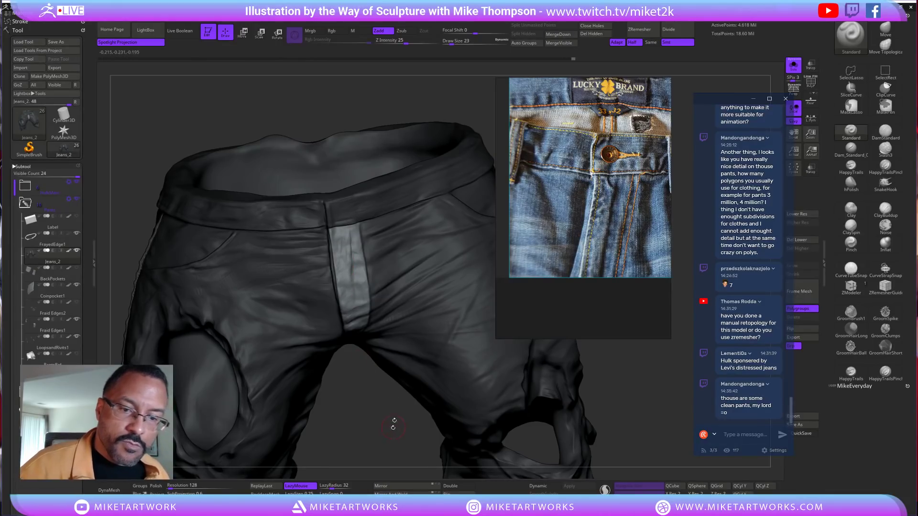
{"action": "left_click_drag", "start_coordinate": [390, 426], "coordinate": [376, 334]}
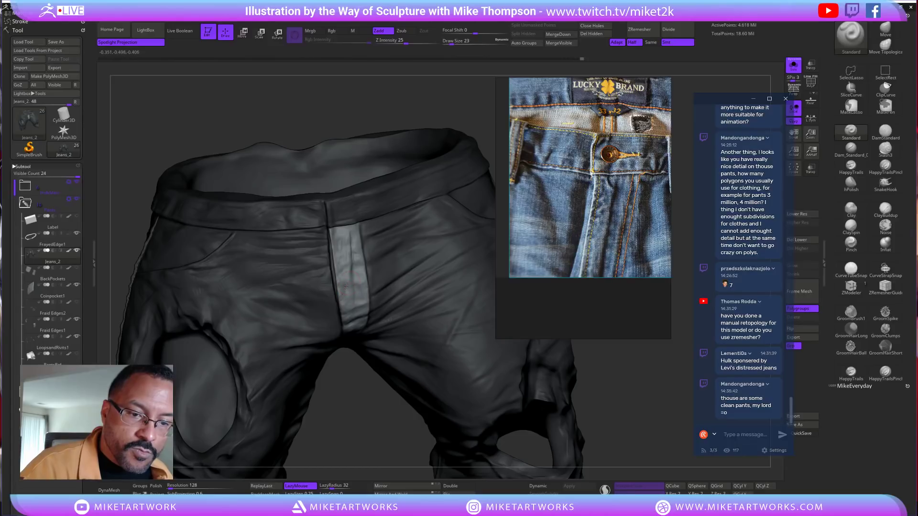
{"action": "mouse_move", "coordinate": [391, 427]}
{"action": "left_mouse_down"}
{"action": "mouse_move", "coordinate": [363, 427]}
{"action": "mouse_move", "coordinate": [391, 428]}
{"action": "left_mouse_up"}
{"action": "left_click_drag", "start_coordinate": [220, 435], "coordinate": [228, 430]}
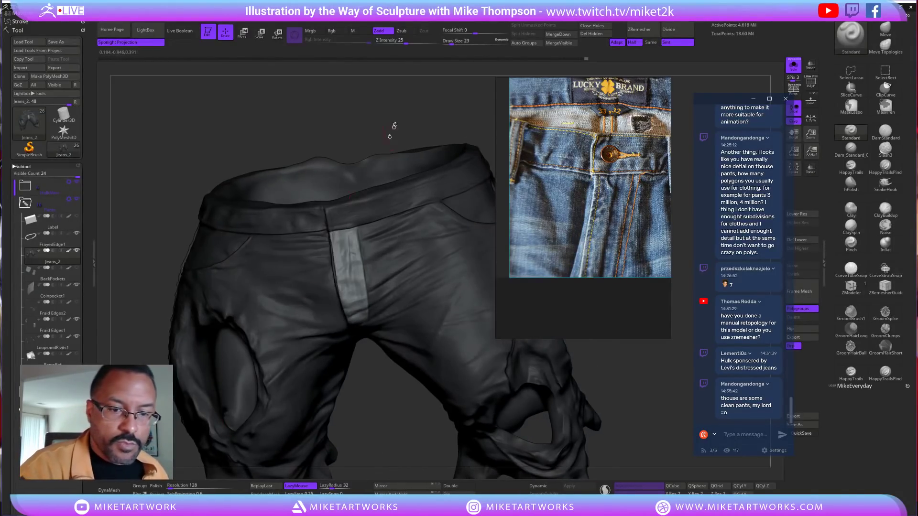
{"action": "left_click_drag", "start_coordinate": [389, 137], "coordinate": [392, 191], "text": "alt"}
{"action": "left_click_drag", "start_coordinate": [380, 451], "coordinate": [396, 432]}
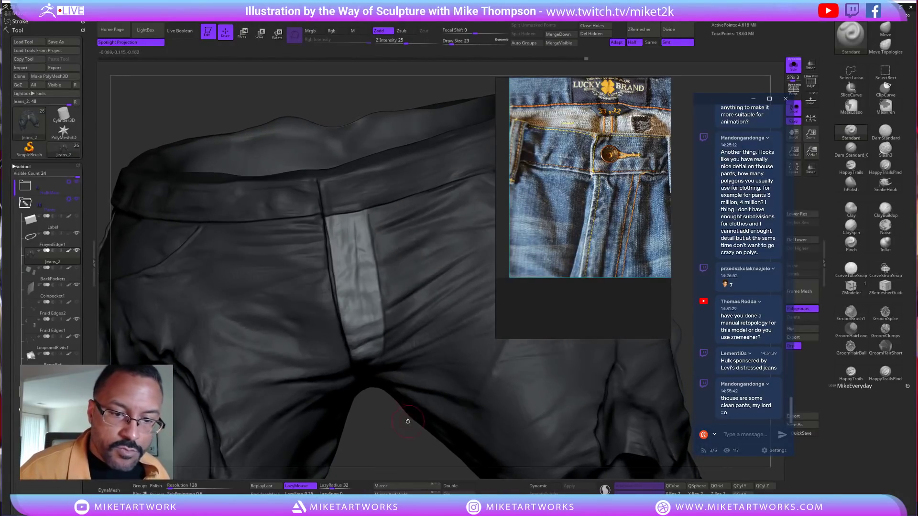
Carve creases along the fly panel's inner edge and lower tip with the DamStandard brush, reducing Draw Size to 10
{"action": "left_click", "coordinate": [884, 134]}
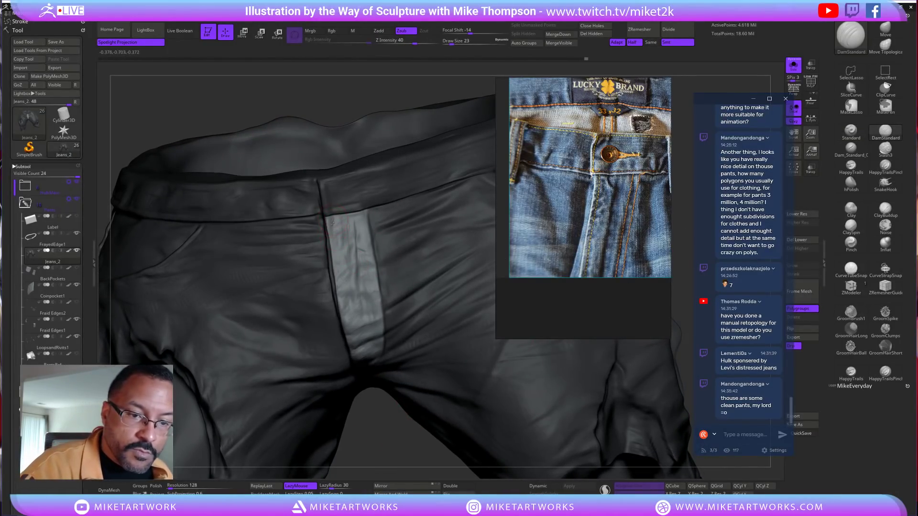
{"action": "left_click_drag", "start_coordinate": [337, 250], "coordinate": [356, 353]}
{"action": "left_click_drag", "start_coordinate": [392, 455], "coordinate": [413, 435]}
{"action": "key", "text": "s"}
{"action": "left_click_drag", "start_coordinate": [408, 444], "coordinate": [405, 404]}
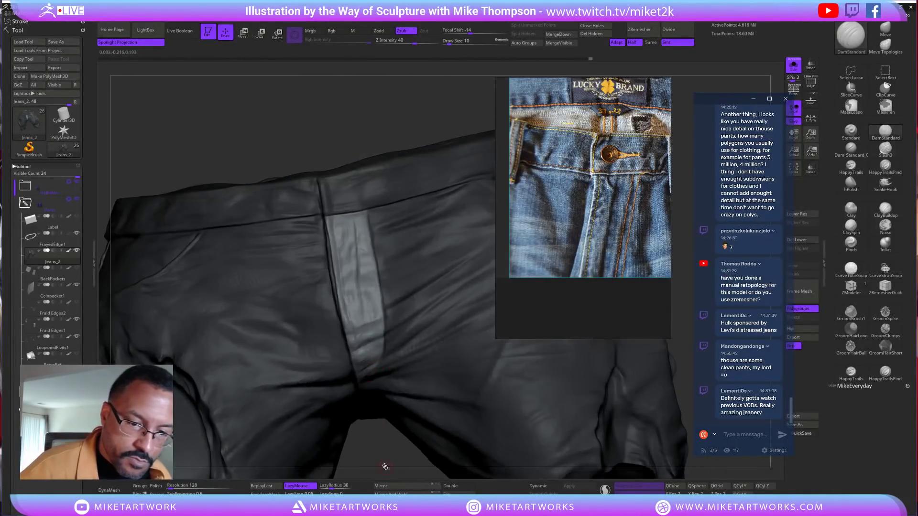
{"action": "left_click_drag", "start_coordinate": [383, 466], "coordinate": [382, 430]}
{"action": "left_click_drag", "start_coordinate": [360, 370], "coordinate": [361, 375]}
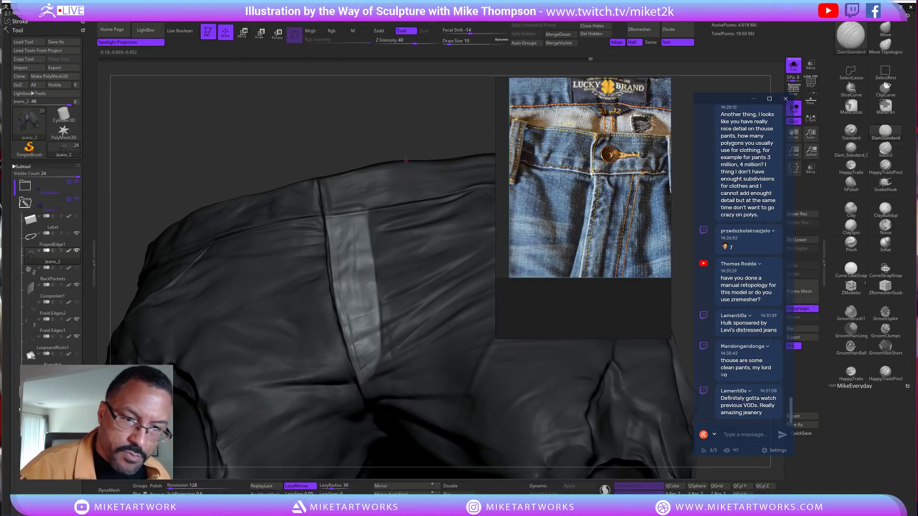
{"action": "left_click_drag", "start_coordinate": [378, 467], "coordinate": [376, 425]}
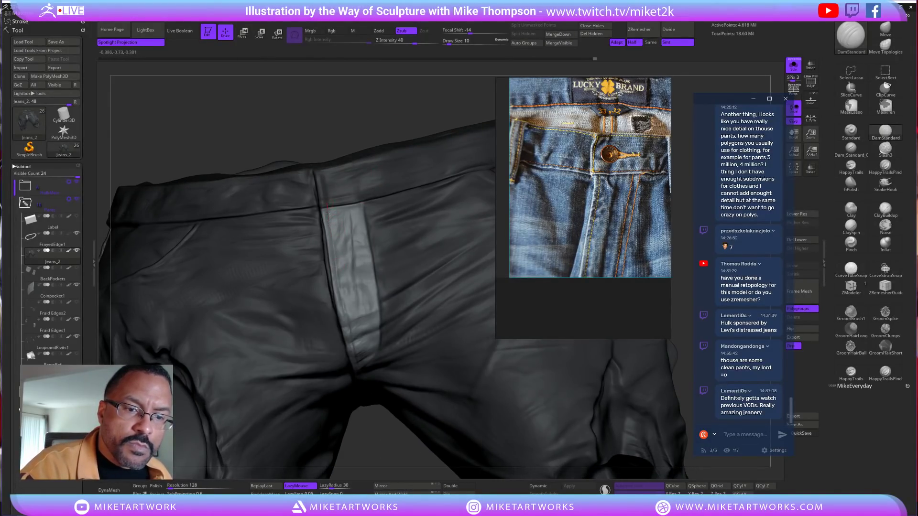
{"action": "left_click_drag", "start_coordinate": [393, 442], "coordinate": [399, 325]}
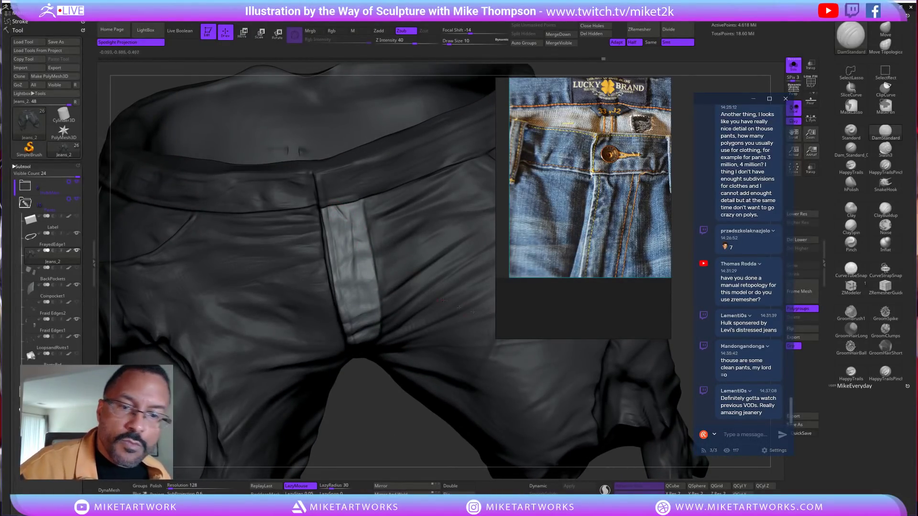
Return to the Standard brush and raise small folds at the fly panel's upper end just below the waistband
{"action": "key", "text": "b"}
{"action": "key", "text": "s"}
{"action": "key", "text": "t"}
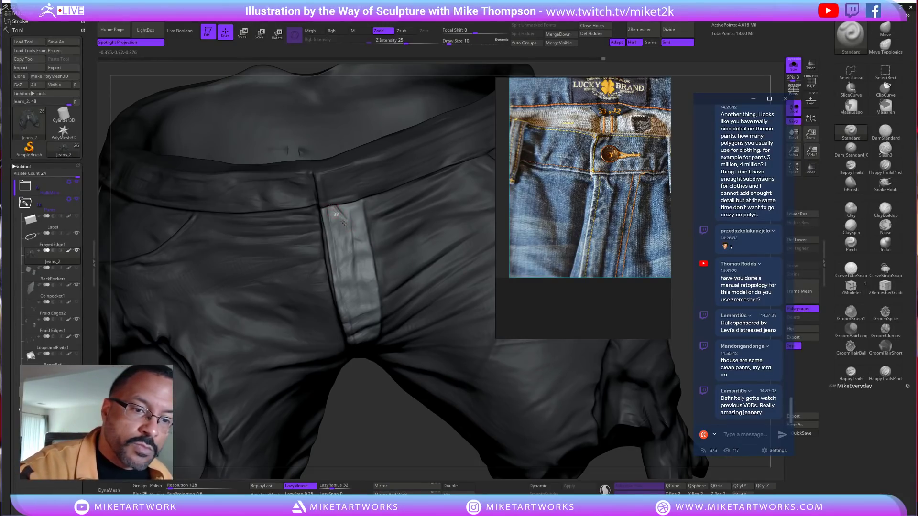
{"action": "left_click_drag", "start_coordinate": [354, 236], "coordinate": [333, 207]}
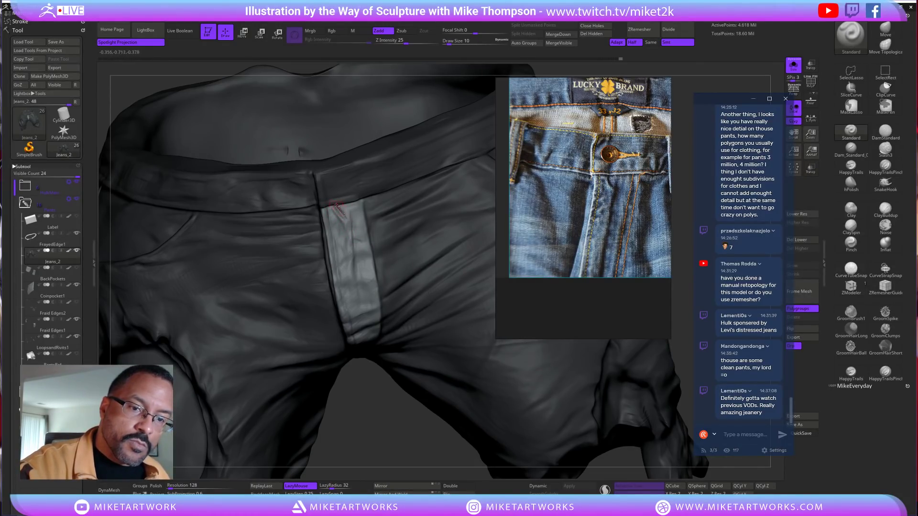
{"action": "left_click_drag", "start_coordinate": [338, 206], "coordinate": [346, 217]}
Switch to ClayBuildup and add fine folds from the fly panel's upper corner down to its lower outer edge
{"action": "left_click", "coordinate": [885, 211]}
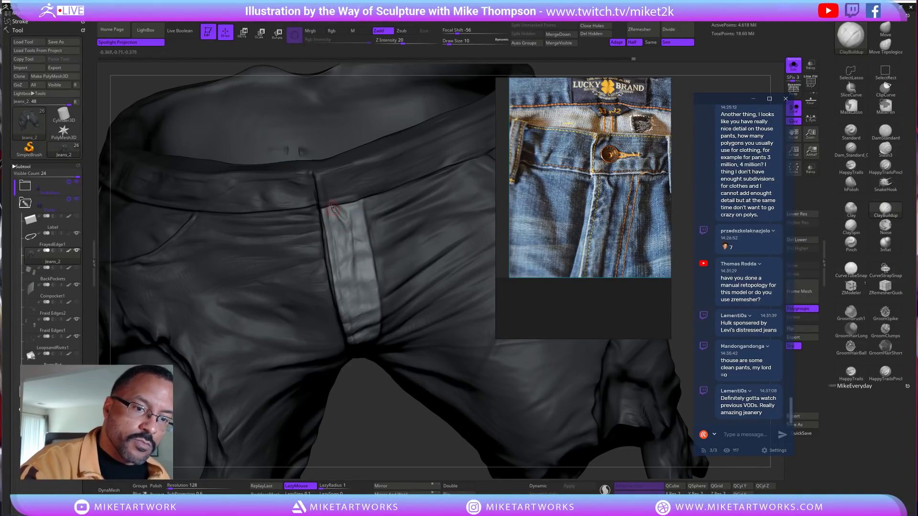
{"action": "mouse_move", "coordinate": [377, 346]}
{"action": "right_mouse_down"}
{"action": "mouse_move", "coordinate": [408, 397]}
{"action": "mouse_move", "coordinate": [386, 414]}
{"action": "mouse_move", "coordinate": [404, 428]}
{"action": "right_mouse_up"}
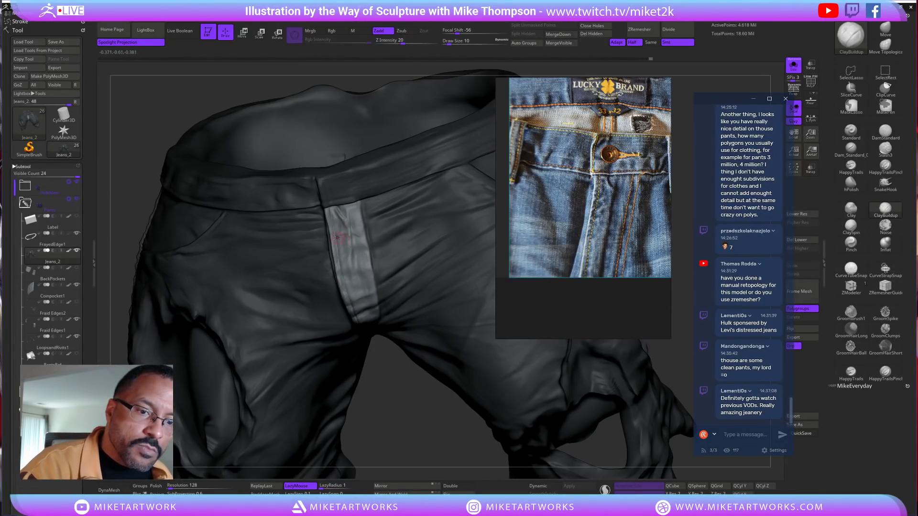
{"action": "right_click_drag", "start_coordinate": [349, 239], "coordinate": [368, 267]}
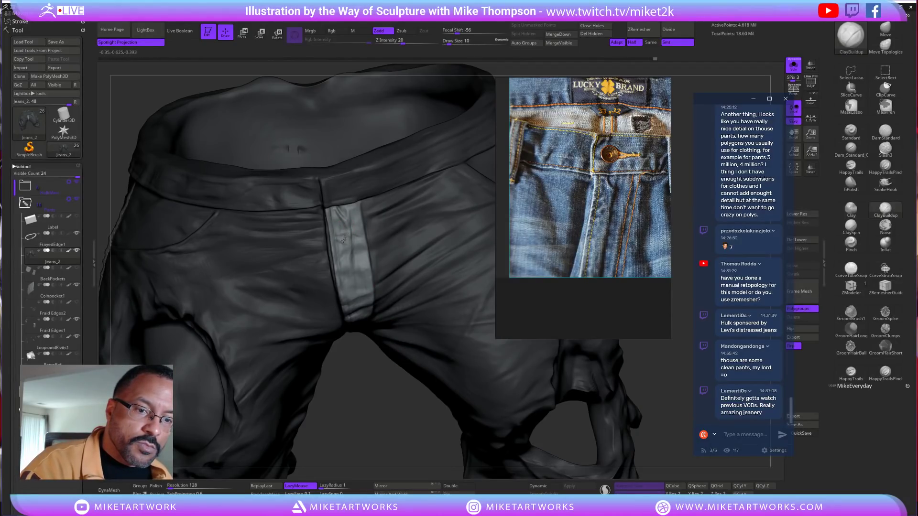
{"action": "right_click_drag", "start_coordinate": [350, 237], "coordinate": [416, 432]}
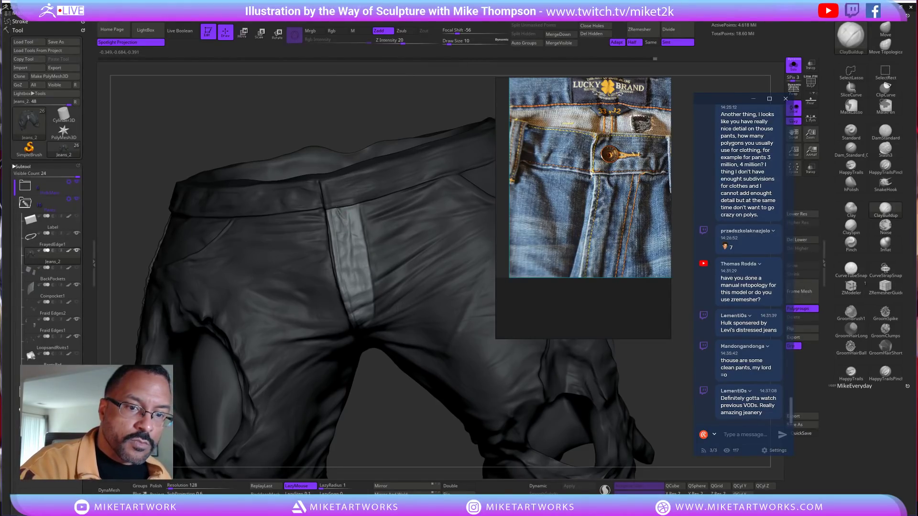
{"action": "right_click_drag", "start_coordinate": [396, 253], "coordinate": [398, 345]}
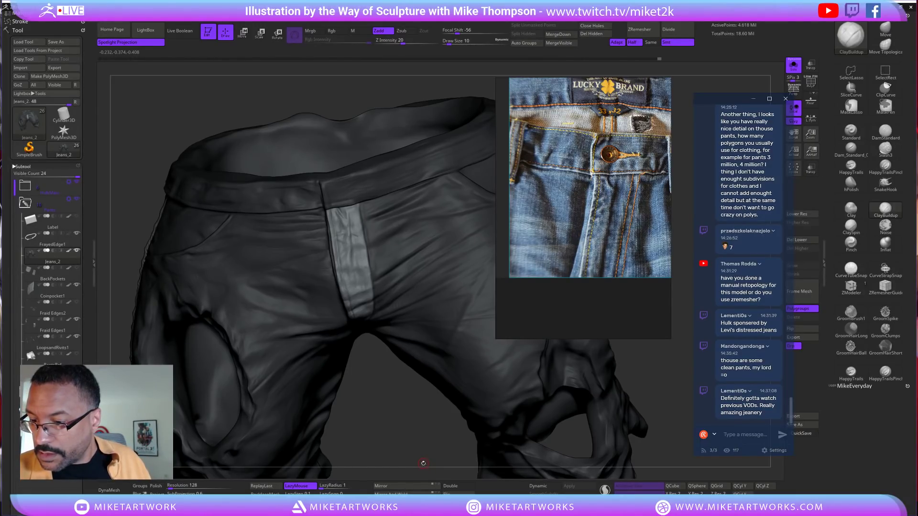
{"action": "left_click_drag", "start_coordinate": [375, 394], "coordinate": [369, 279]}
{"action": "left_click_drag", "start_coordinate": [380, 420], "coordinate": [362, 284]}
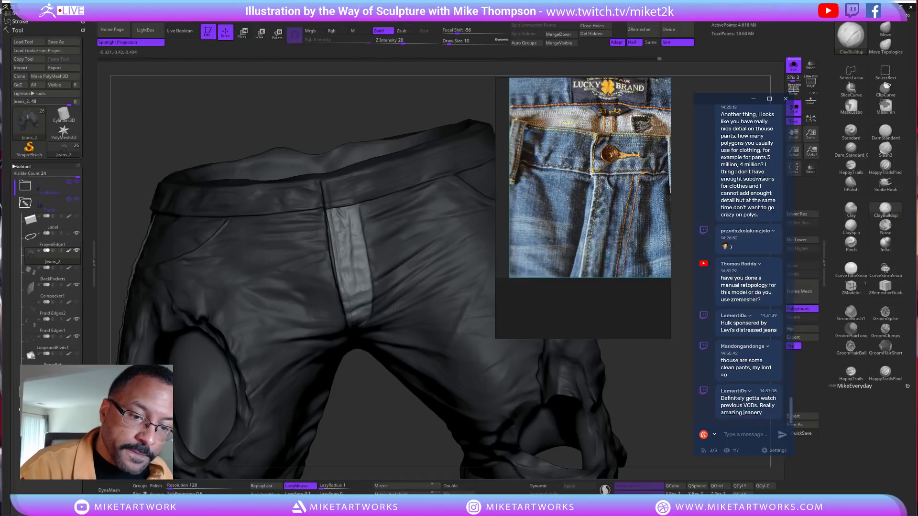
{"action": "left_click_drag", "start_coordinate": [363, 290], "coordinate": [377, 313]}
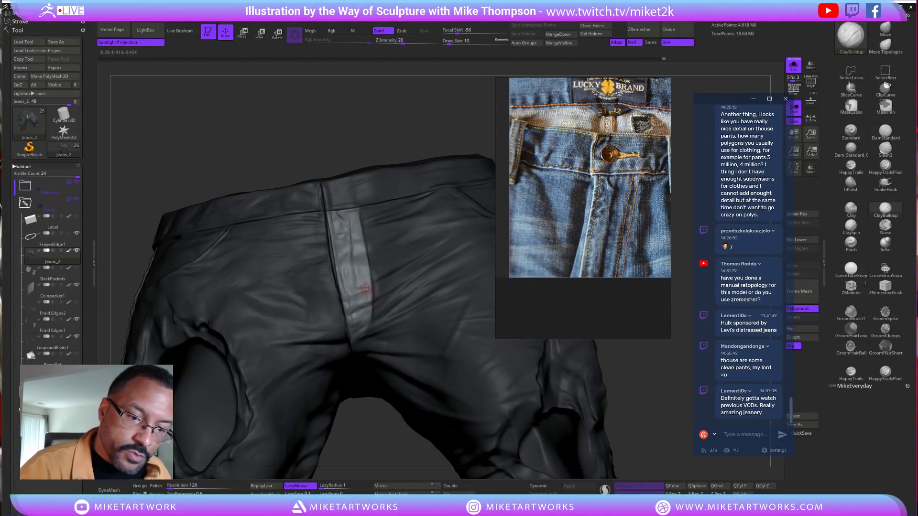
Set Draw Size to 19 and build up the folds along the fly panel's outer edge with ClayBuildup
{"action": "left_click_drag", "start_coordinate": [390, 445], "coordinate": [617, 379]}
{"action": "left_click_drag", "start_coordinate": [392, 429], "coordinate": [383, 387]}
{"action": "type", "text": "s19"}
{"action": "key", "text": "Return"}
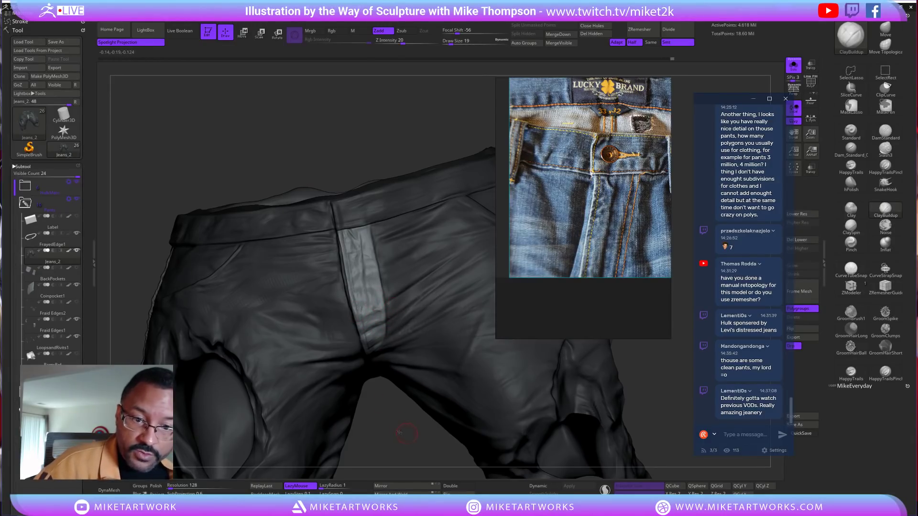
{"action": "right_click_drag", "start_coordinate": [371, 302], "coordinate": [398, 330]}
{"action": "right_click_drag", "start_coordinate": [440, 455], "coordinate": [388, 281]}
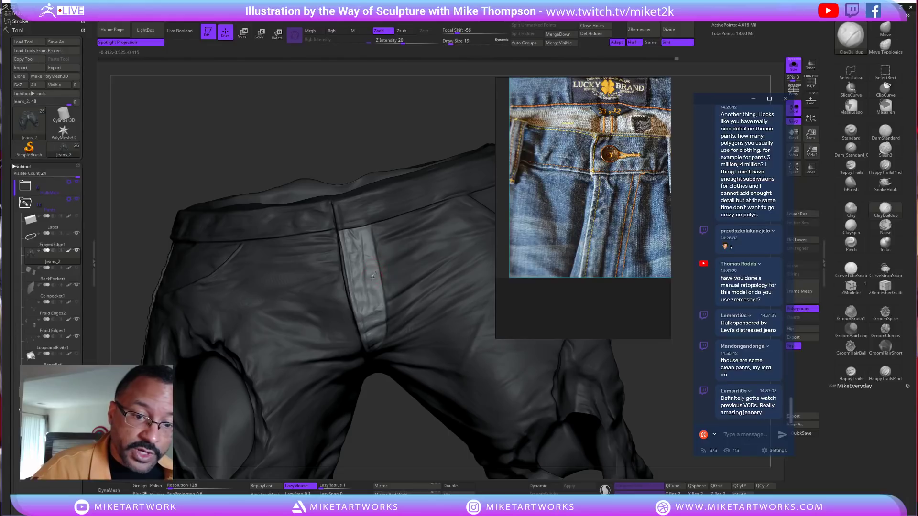
Finish the fine folds on the fly panel with ClayBuildup and release the mask around the panel
{"action": "right_click_drag", "start_coordinate": [410, 422], "coordinate": [390, 331]}
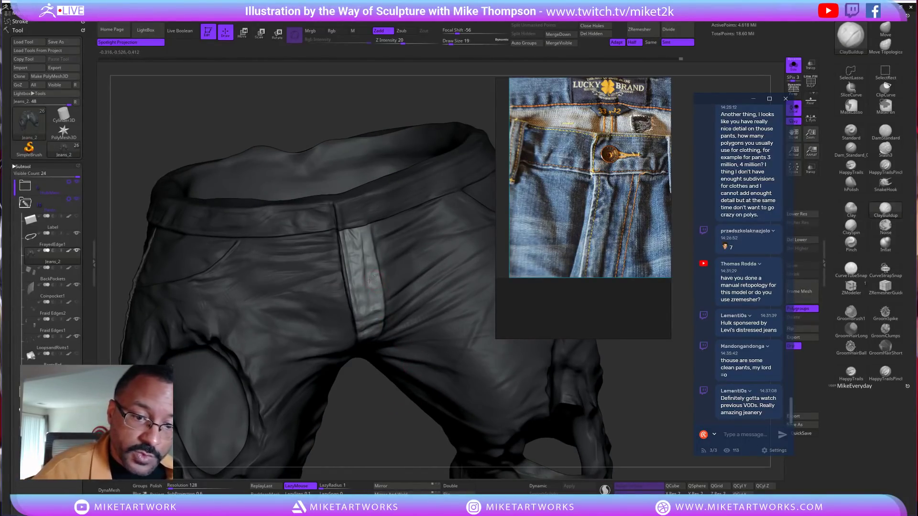
{"action": "right_click_drag", "start_coordinate": [374, 271], "coordinate": [372, 239]}
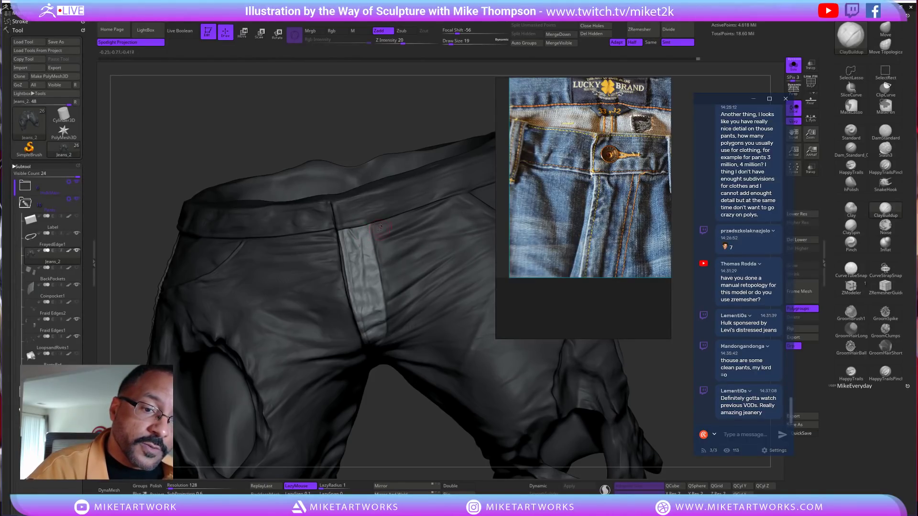
{"action": "right_click_drag", "start_coordinate": [425, 445], "coordinate": [418, 445]}
{"action": "left_click_drag", "start_coordinate": [417, 446], "coordinate": [431, 438]}
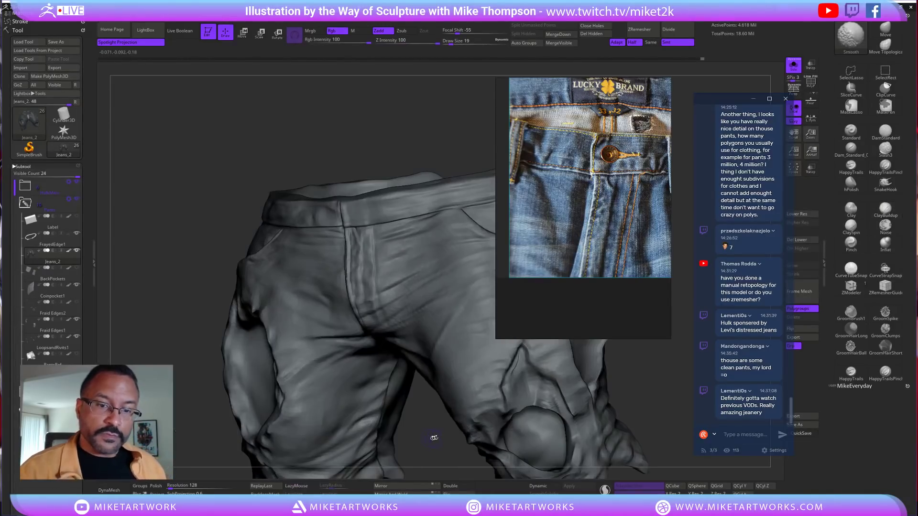
Mask the fly panel down to its lower tip and display the polyframe on the jeans
{"action": "mouse_move", "coordinate": [630, 409]}
{"action": "left_mouse_down"}
{"action": "mouse_move", "coordinate": [626, 396]}
{"action": "mouse_move", "coordinate": [615, 405]}
{"action": "mouse_move", "coordinate": [636, 341]}
{"action": "left_mouse_up"}
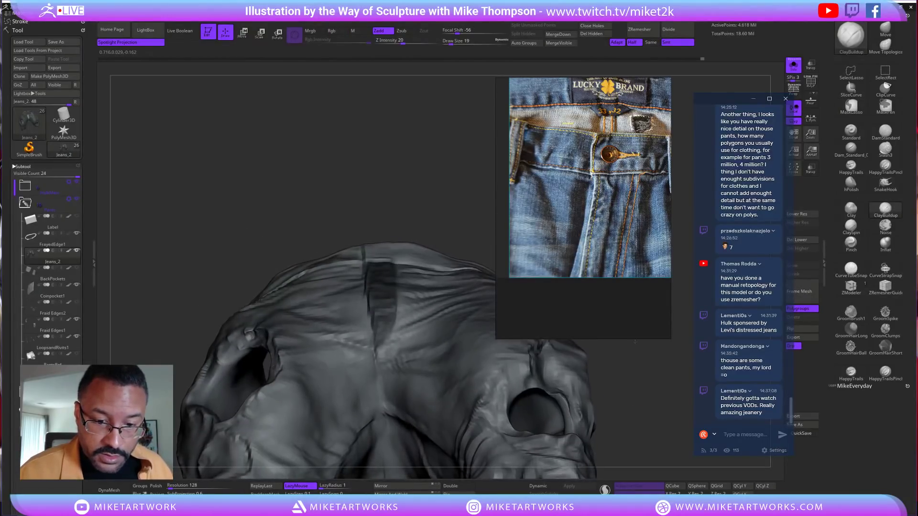
{"action": "mouse_move", "coordinate": [383, 347]}
{"action": "left_mouse_down", "text": "ctrl"}
{"action": "mouse_move", "coordinate": [375, 349]}
{"action": "mouse_move", "coordinate": [433, 330]}
{"action": "left_mouse_up", "text": "ctrl"}
{"action": "left_click_drag", "start_coordinate": [631, 335], "coordinate": [609, 373]}
{"action": "key", "text": "space"}
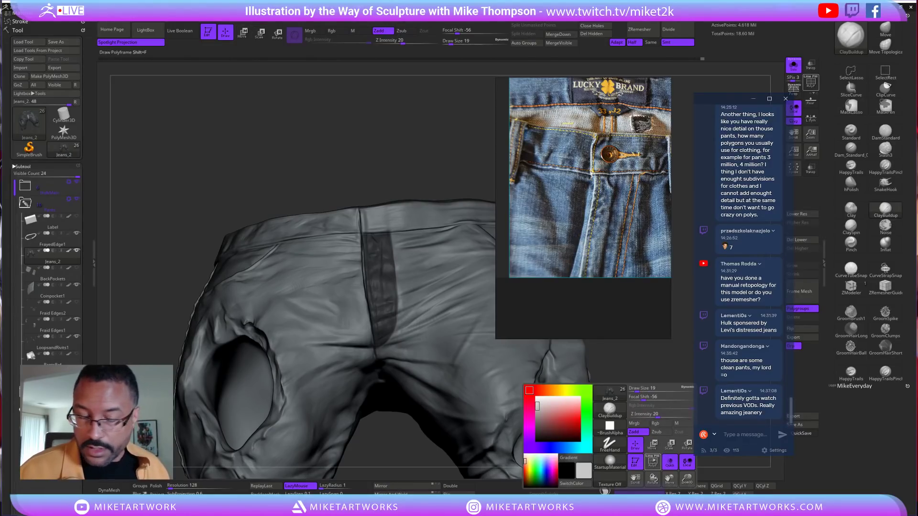
{"action": "left_click", "coordinate": [654, 461]}
Exclude the inside of the waist behind the fly, assign the masked fly panel its own polygroup, and hide the polyframe
{"action": "left_click_drag", "start_coordinate": [646, 410], "coordinate": [639, 471]}
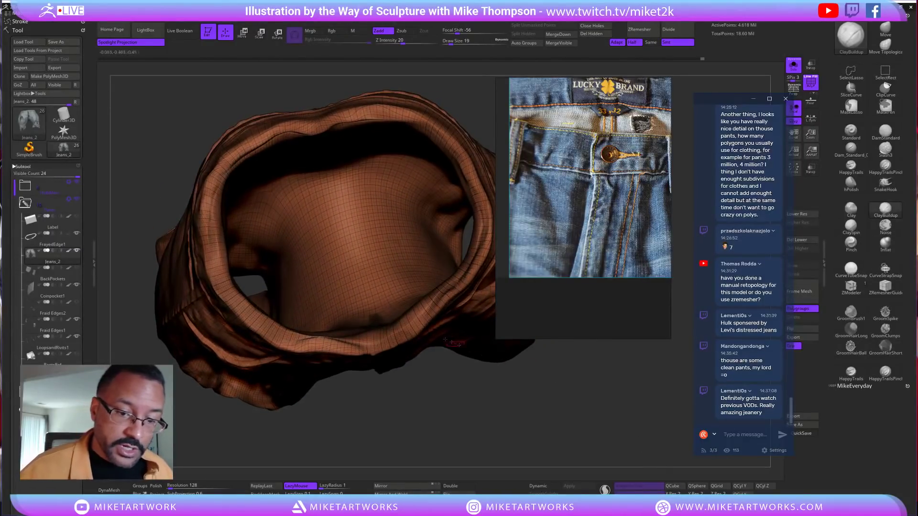
{"action": "left_click_drag", "start_coordinate": [387, 283], "coordinate": [385, 333], "text": "ctrl+alt+shift"}
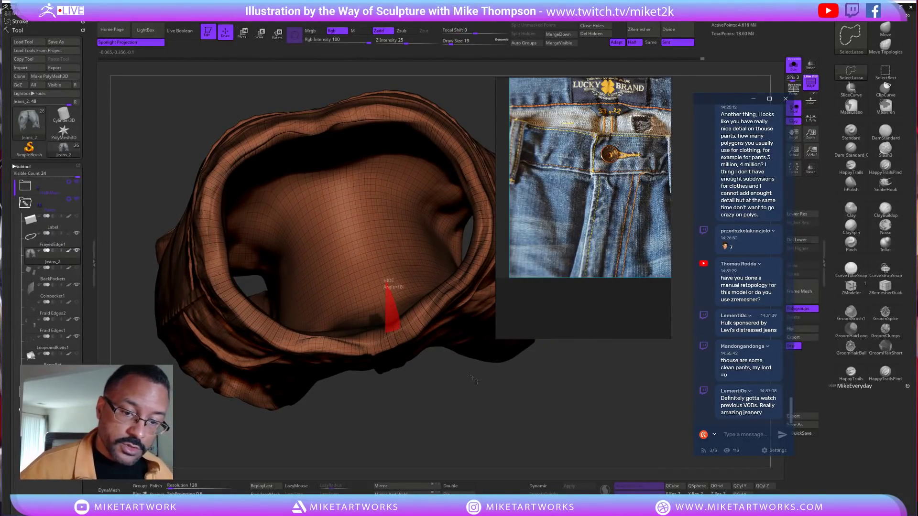
{"action": "mouse_move", "coordinate": [400, 301]}
{"action": "left_mouse_down", "text": "ctrl"}
{"action": "mouse_move", "coordinate": [389, 307]}
{"action": "mouse_move", "coordinate": [352, 263]}
{"action": "left_mouse_up", "text": "ctrl"}
{"action": "mouse_move", "coordinate": [454, 411]}
{"action": "left_mouse_down"}
{"action": "mouse_move", "coordinate": [473, 435]}
{"action": "mouse_move", "coordinate": [483, 426]}
{"action": "left_mouse_up"}
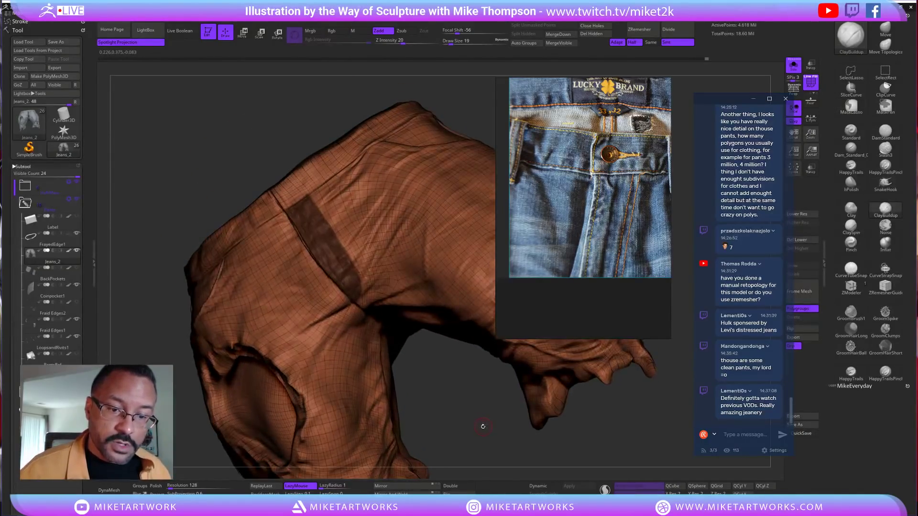
{"action": "key", "text": "ctrl"}
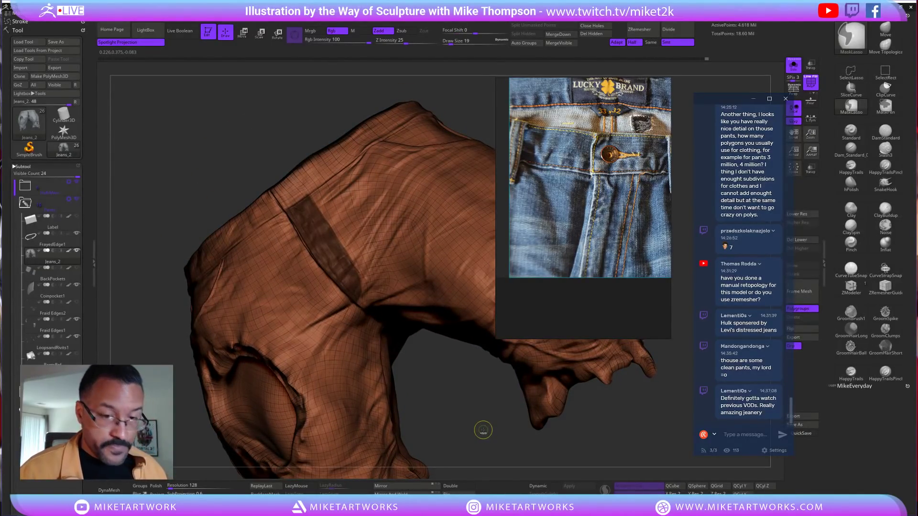
{"action": "key", "text": "ctrl+w"}
{"action": "mouse_move", "coordinate": [483, 428]}
{"action": "left_mouse_down"}
{"action": "mouse_move", "coordinate": [461, 415]}
{"action": "mouse_move", "coordinate": [540, 406]}
{"action": "left_mouse_up"}
{"action": "key", "text": "space"}
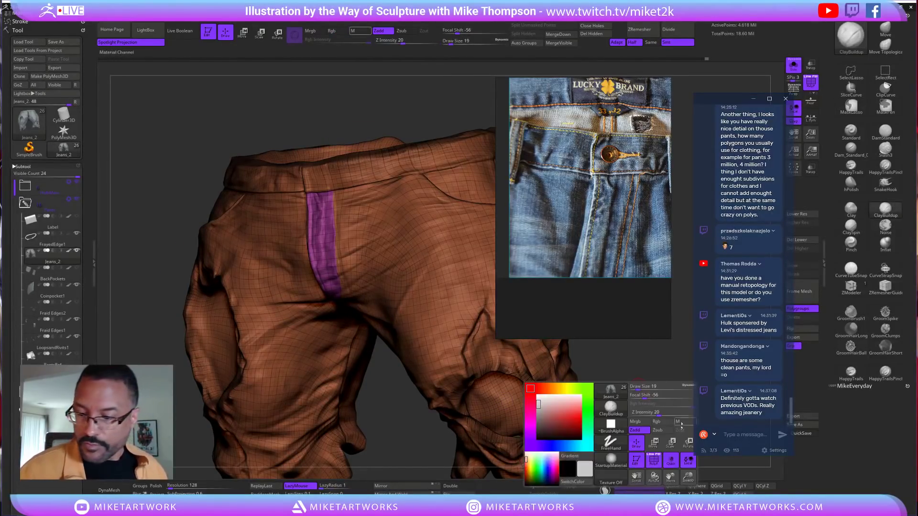
{"action": "key", "text": "shift+f"}
Carve a seam line with DamStandard down the waistband's overlap edge and along the waistband's lower edge beside the fly
{"action": "left_click_drag", "start_coordinate": [478, 466], "coordinate": [442, 309]}
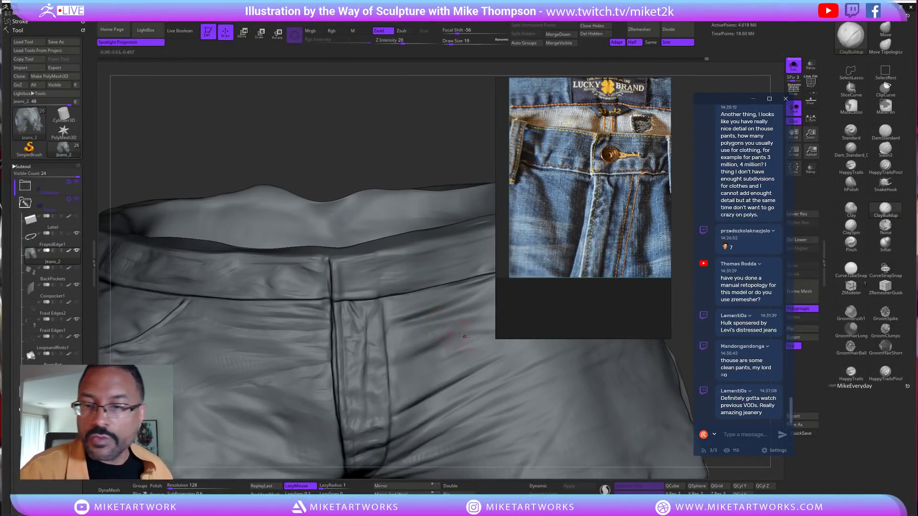
{"action": "left_click", "coordinate": [886, 132]}
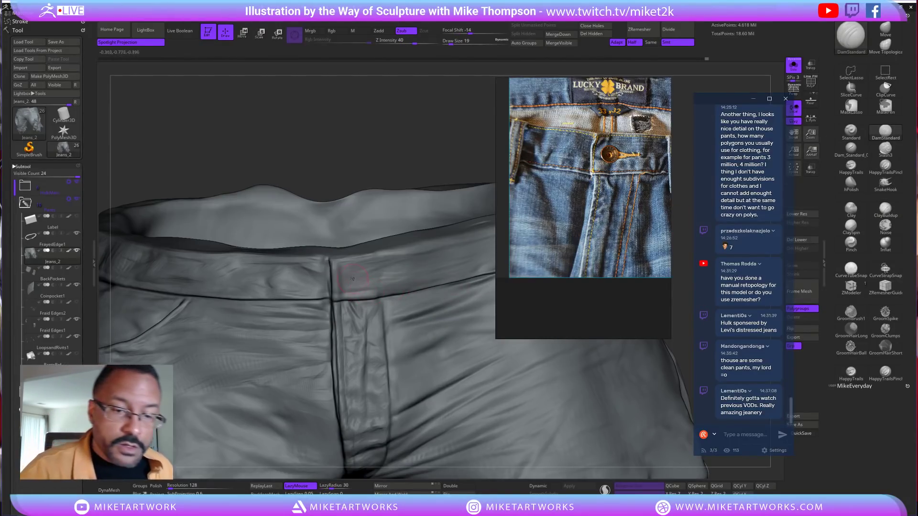
{"action": "left_click_drag", "start_coordinate": [335, 261], "coordinate": [339, 303]}
{"action": "key", "text": "ctrl"}
{"action": "left_click_drag", "start_coordinate": [339, 264], "coordinate": [340, 295]}
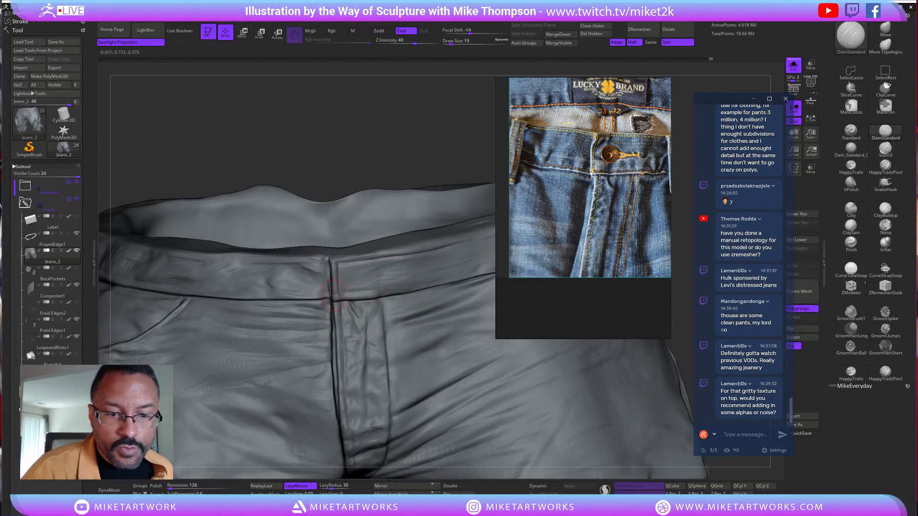
{"action": "left_click_drag", "start_coordinate": [345, 293], "coordinate": [421, 285]}
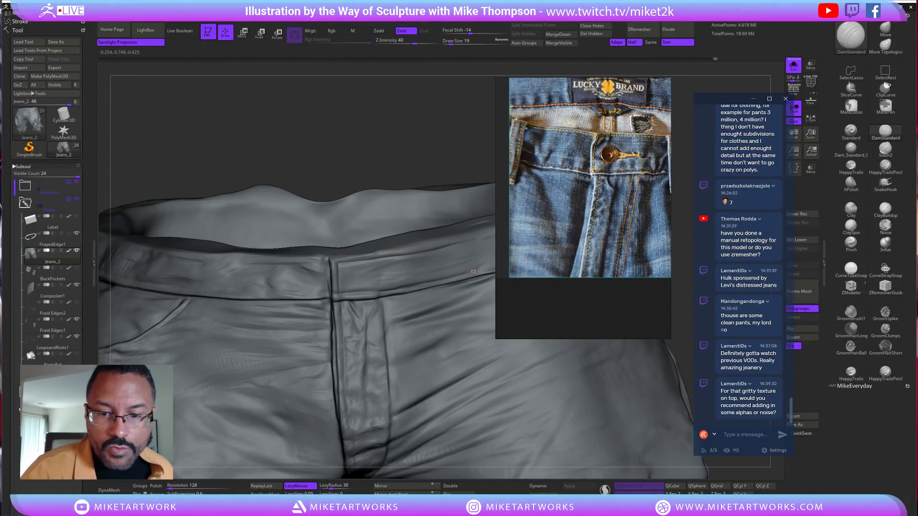
Carve short diagonal puckers with DamStandard into the waistband on the fly side of the overlap
{"action": "left_click_drag", "start_coordinate": [433, 148], "coordinate": [441, 163]}
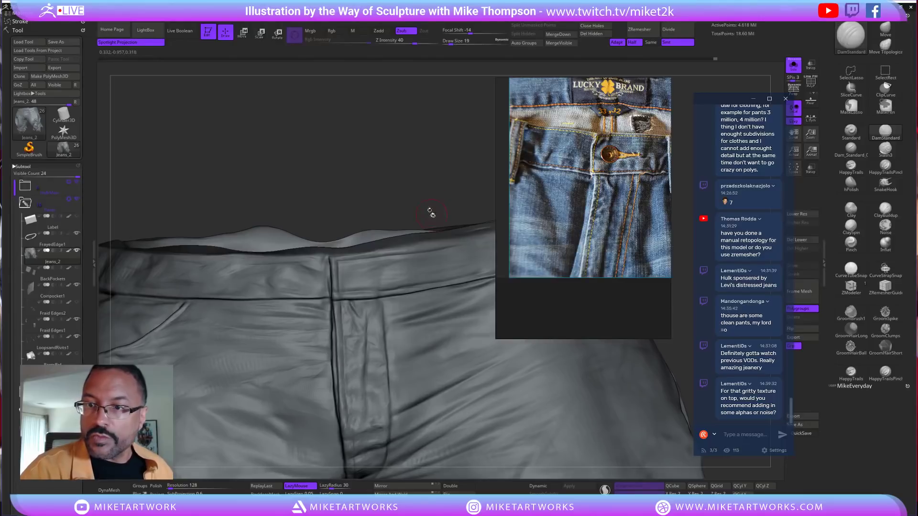
{"action": "mouse_move", "coordinate": [338, 278]}
{"action": "left_mouse_down"}
{"action": "mouse_move", "coordinate": [358, 276]}
{"action": "mouse_move", "coordinate": [385, 286]}
{"action": "mouse_move", "coordinate": [382, 293]}
{"action": "left_mouse_up"}
{"action": "left_click_drag", "start_coordinate": [448, 272], "coordinate": [436, 282]}
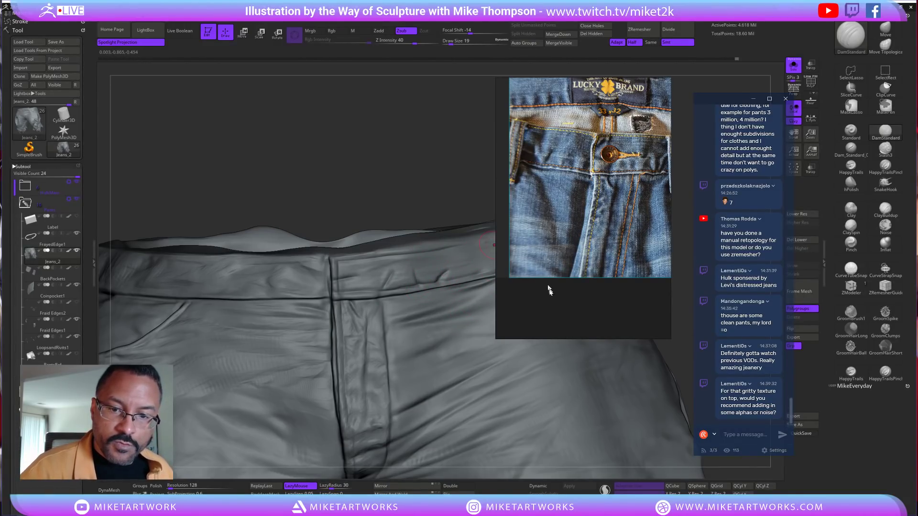
{"action": "left_click_drag", "start_coordinate": [456, 176], "coordinate": [453, 184]}
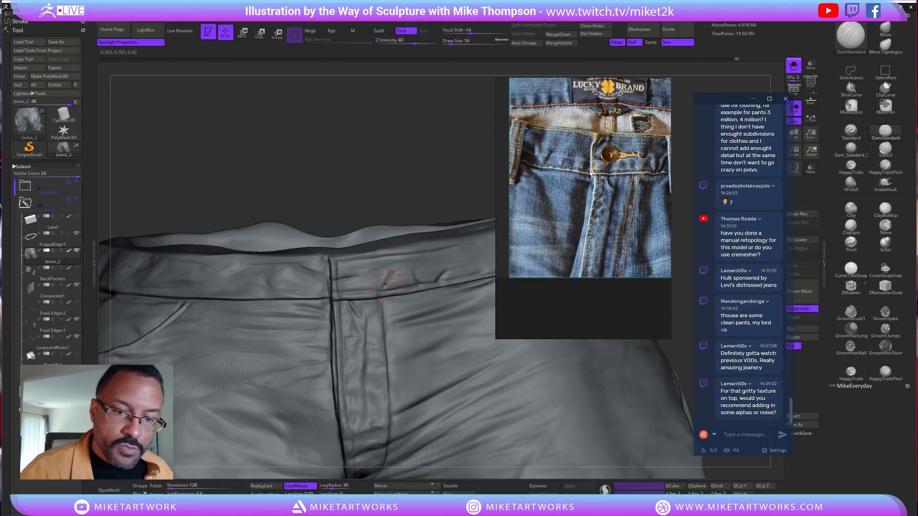
{"action": "left_click_drag", "start_coordinate": [383, 286], "coordinate": [365, 276]}
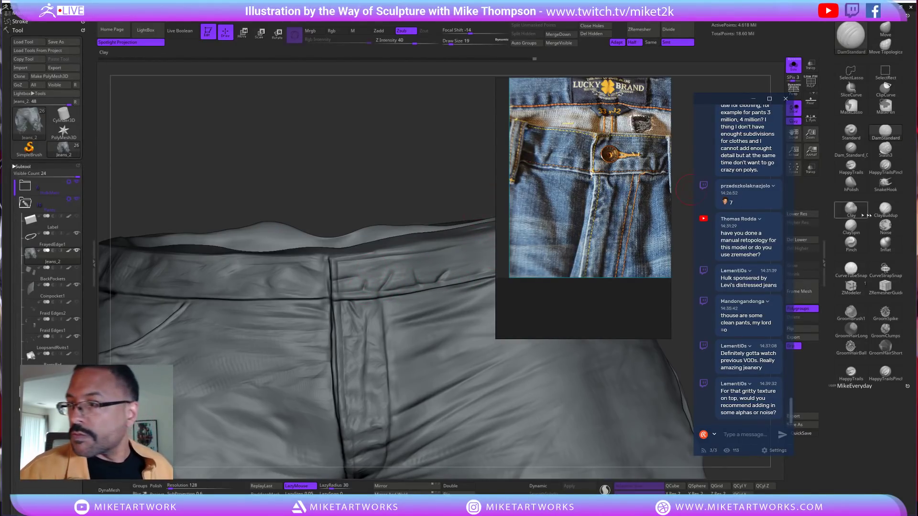
Switch to ClayBuildup and build up small folds between the puckers on the waistband beside the overlap
{"action": "left_click", "coordinate": [886, 211]}
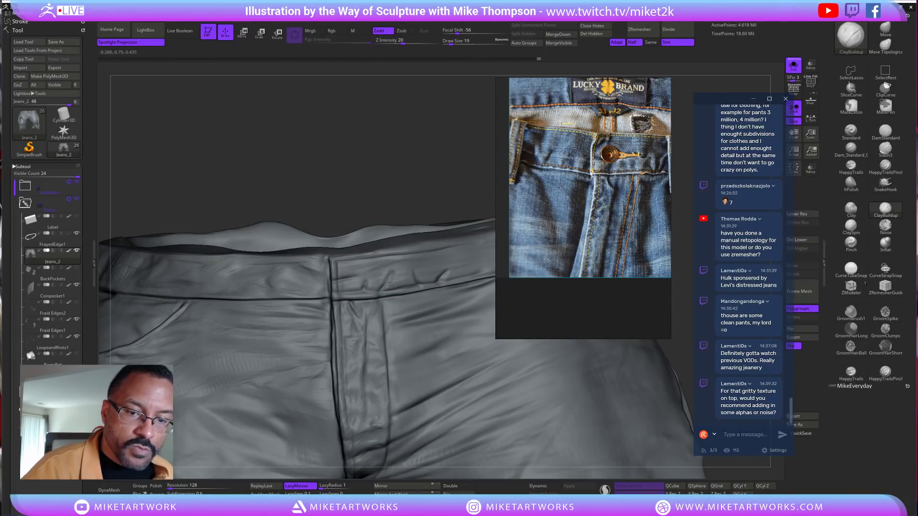
{"action": "left_click_drag", "start_coordinate": [386, 278], "coordinate": [365, 282]}
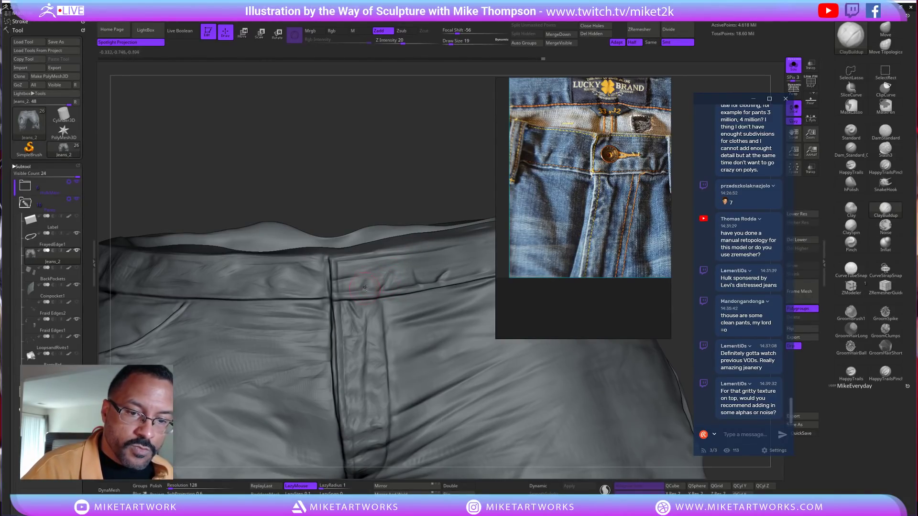
{"action": "left_click_drag", "start_coordinate": [367, 287], "coordinate": [356, 282]}
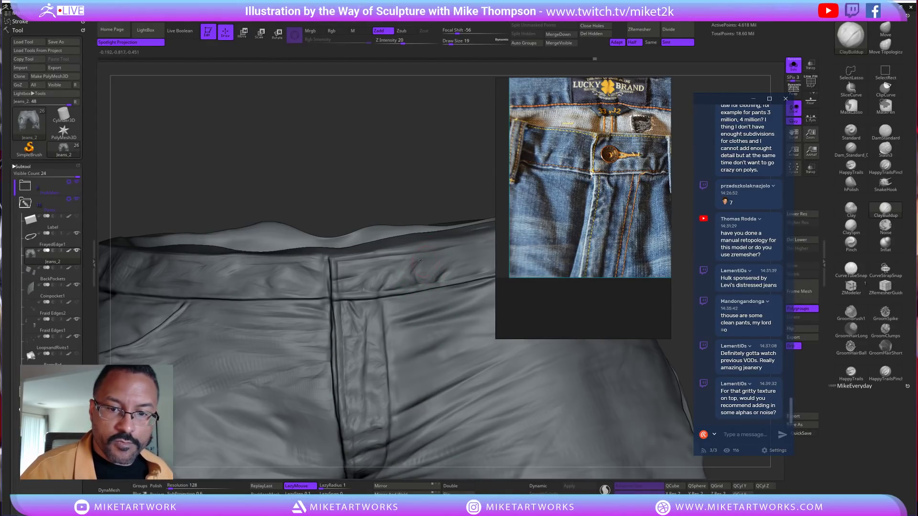
{"action": "left_click_drag", "start_coordinate": [427, 208], "coordinate": [430, 175]}
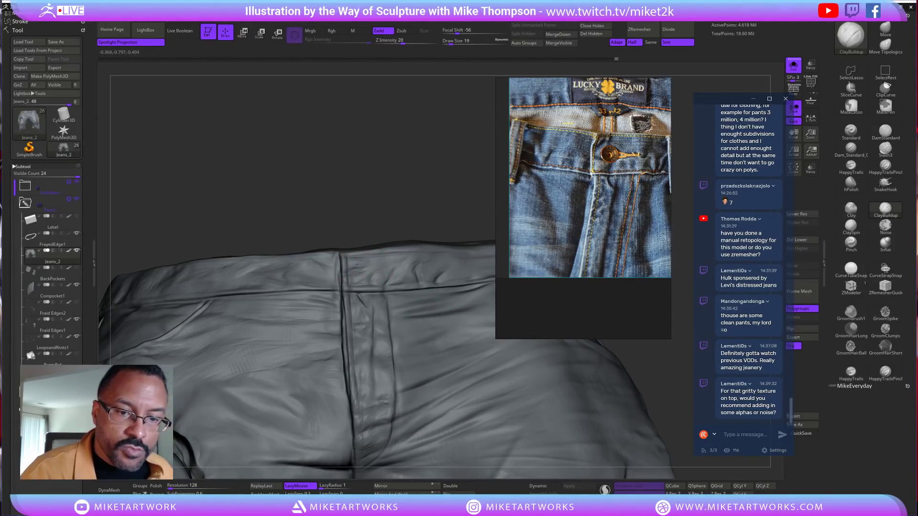
{"action": "left_click_drag", "start_coordinate": [432, 183], "coordinate": [433, 208]}
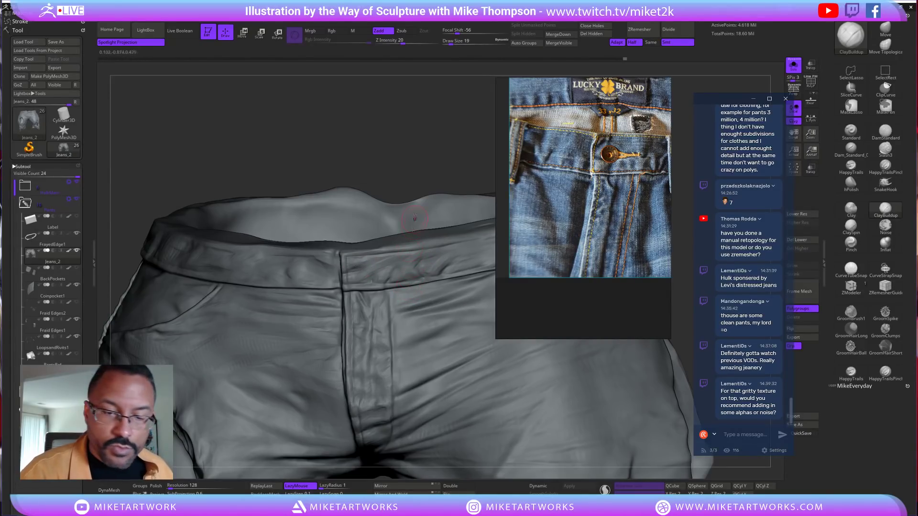
{"action": "left_click_drag", "start_coordinate": [431, 162], "coordinate": [456, 203]}
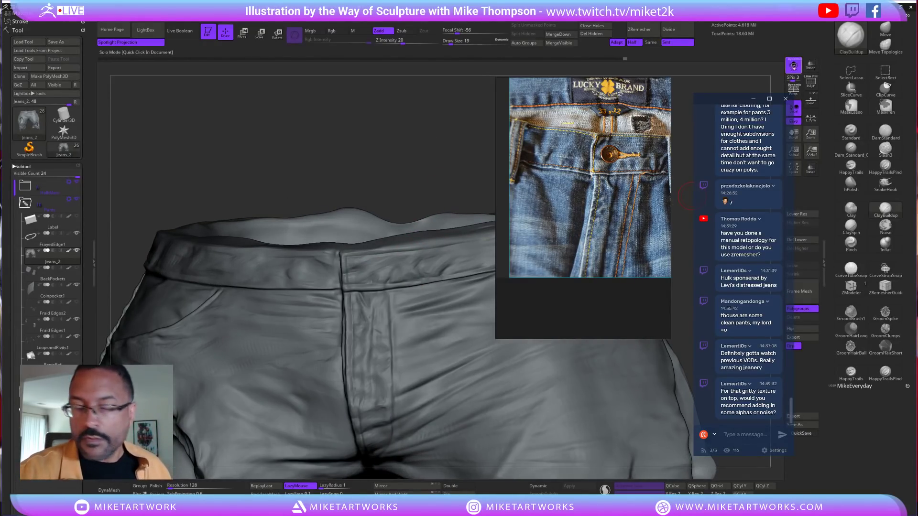
Carve a buttonhole slit in the waistband with DamStandard, aligned to the waist button, reducing Draw Size to 14
{"action": "left_click", "coordinate": [793, 68]}
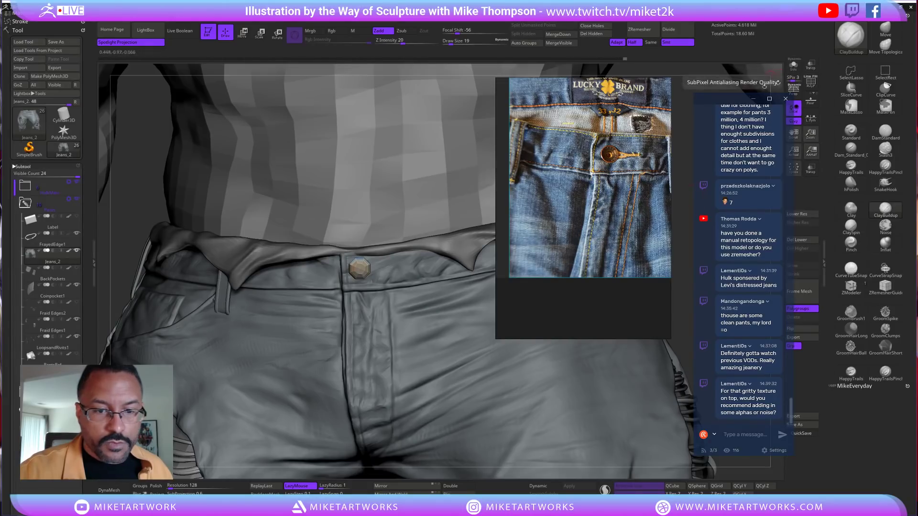
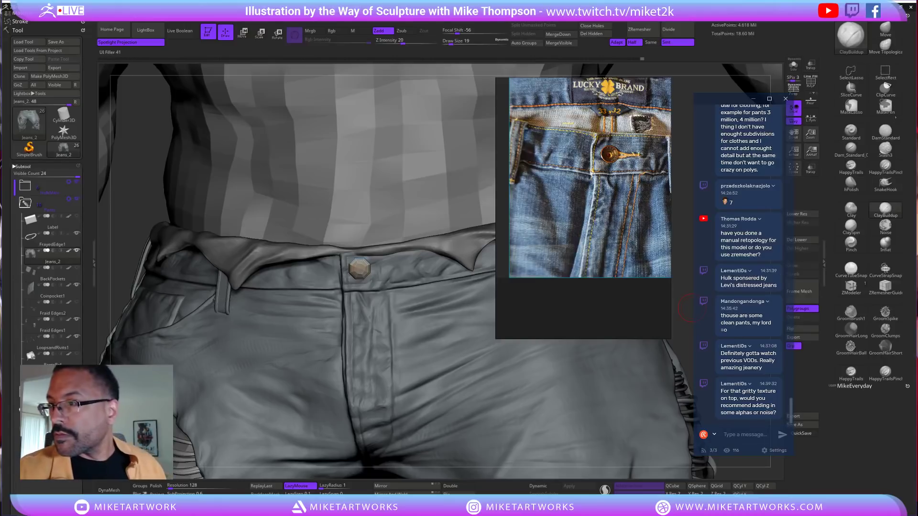
{"action": "left_click", "coordinate": [885, 132]}
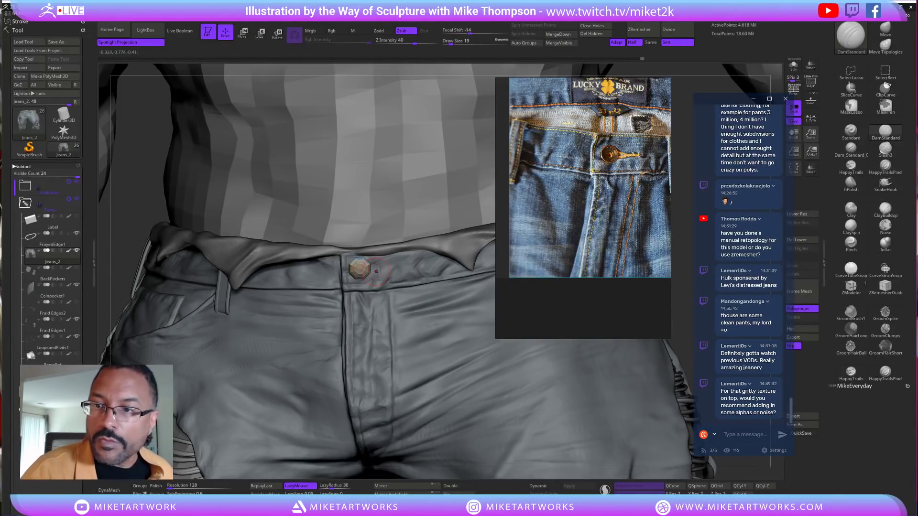
{"action": "left_click_drag", "start_coordinate": [379, 270], "coordinate": [410, 266]}
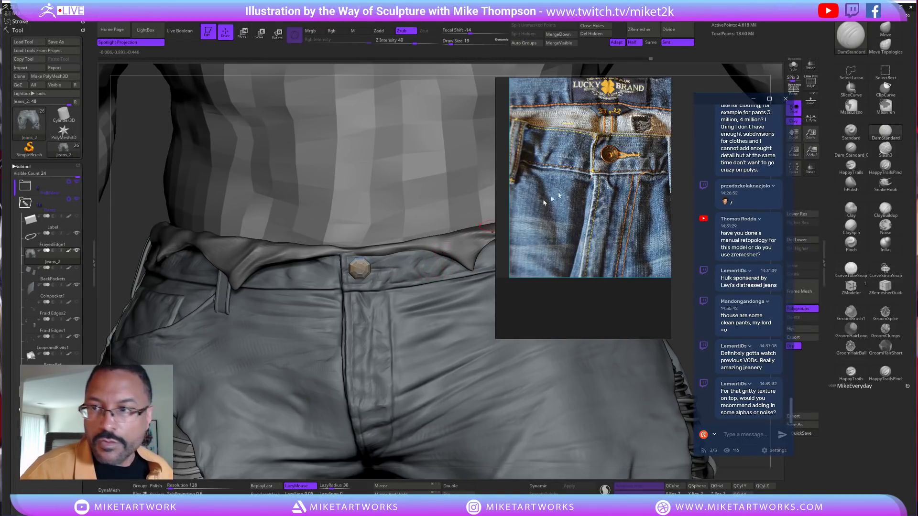
{"action": "left_click", "coordinate": [794, 65]}
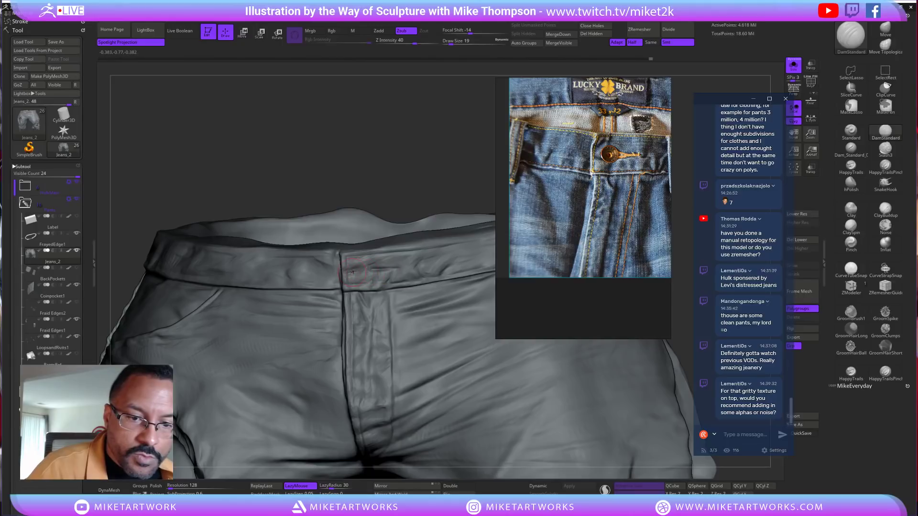
{"action": "left_click_drag", "start_coordinate": [361, 272], "coordinate": [383, 269]}
{"action": "mouse_move", "coordinate": [420, 164]}
{"action": "left_mouse_down"}
{"action": "mouse_move", "coordinate": [422, 144]}
{"action": "mouse_move", "coordinate": [452, 139]}
{"action": "mouse_move", "coordinate": [509, 303]}
{"action": "left_mouse_up"}
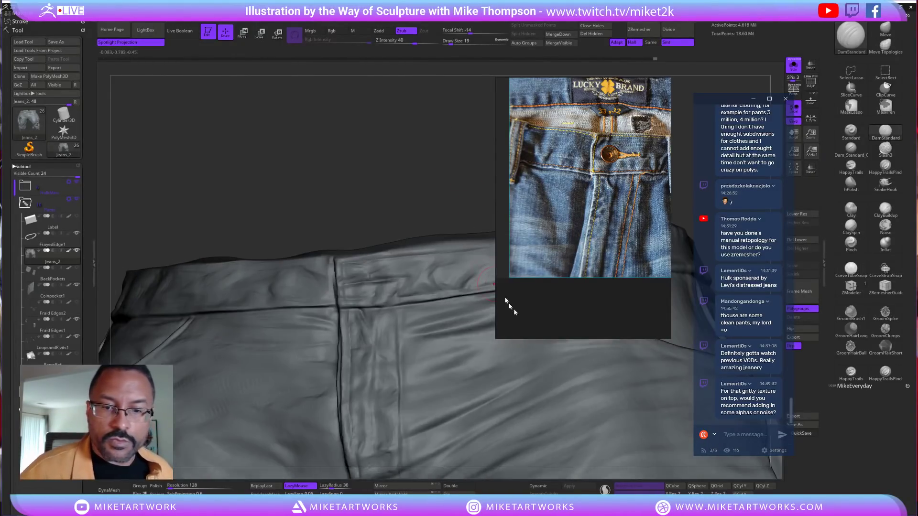
{"action": "key", "text": "s"}
{"action": "mouse_move", "coordinate": [437, 190]}
{"action": "left_mouse_down"}
{"action": "mouse_move", "coordinate": [447, 185]}
{"action": "mouse_move", "coordinate": [435, 188]}
{"action": "left_mouse_up"}
Switch to the Standard brush and raise the fabric around the buttonhole slit, checking it against the waist button
{"action": "key", "text": "b"}
{"action": "key", "text": "s"}
{"action": "key", "text": "t"}
{"action": "key", "text": "s"}
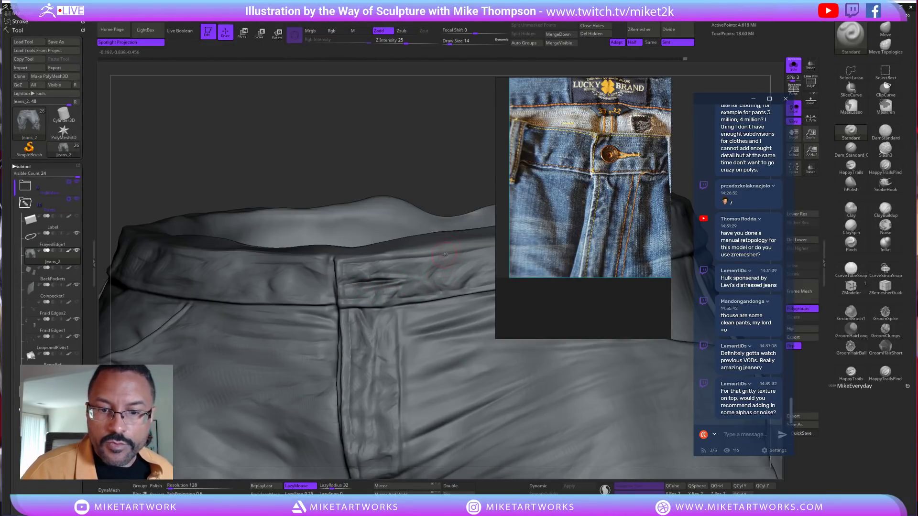
{"action": "left_click", "coordinate": [794, 66]}
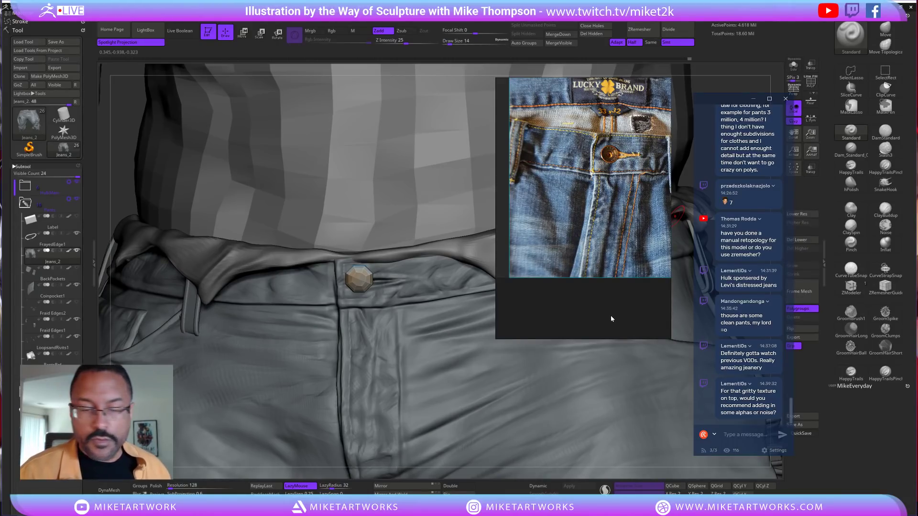
{"action": "left_click", "coordinate": [794, 66]}
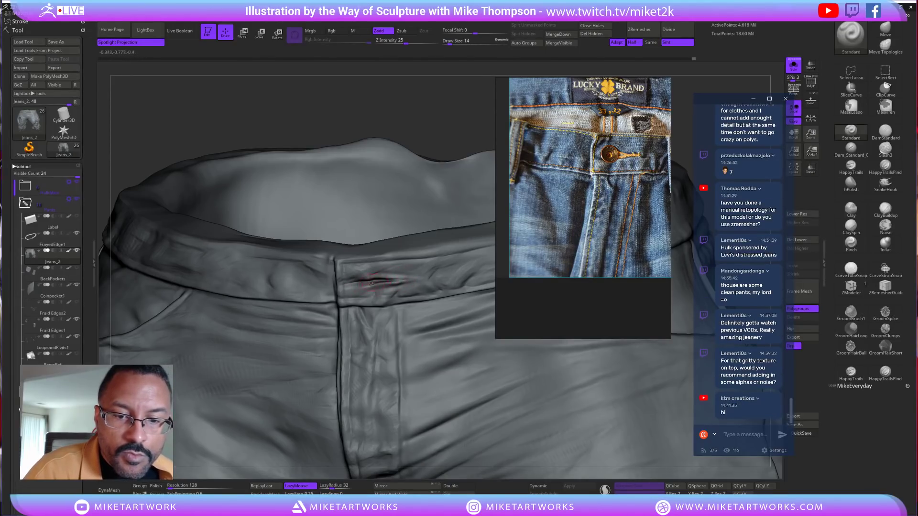
{"action": "right_click_drag", "start_coordinate": [464, 164], "coordinate": [390, 295]}
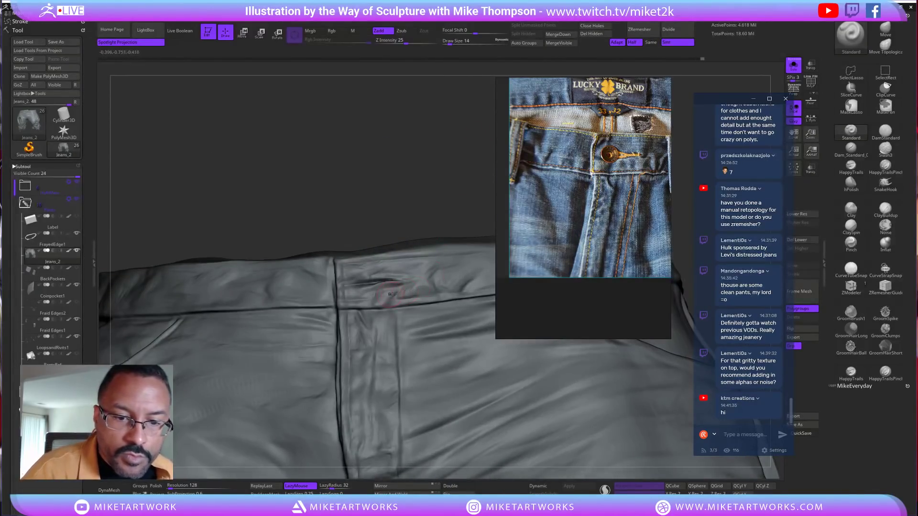
{"action": "right_click_drag", "start_coordinate": [444, 192], "coordinate": [381, 290]}
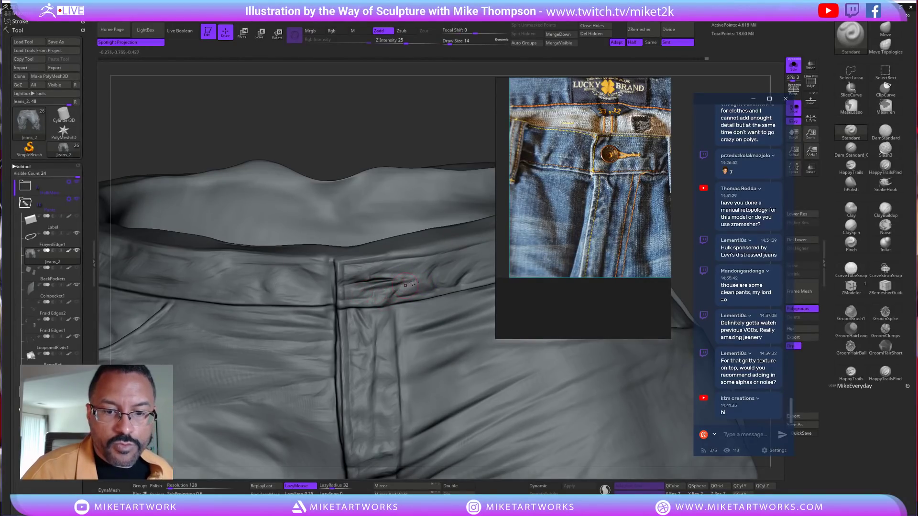
Reduce the Draw Size to 9 and examine the waistband around the buttonhole slit from several angles
{"action": "right_click_drag", "start_coordinate": [397, 277], "coordinate": [461, 299]}
{"action": "key", "text": "s"}
{"action": "left_click_drag", "start_coordinate": [447, 157], "coordinate": [437, 158]}
{"action": "key", "text": "s"}
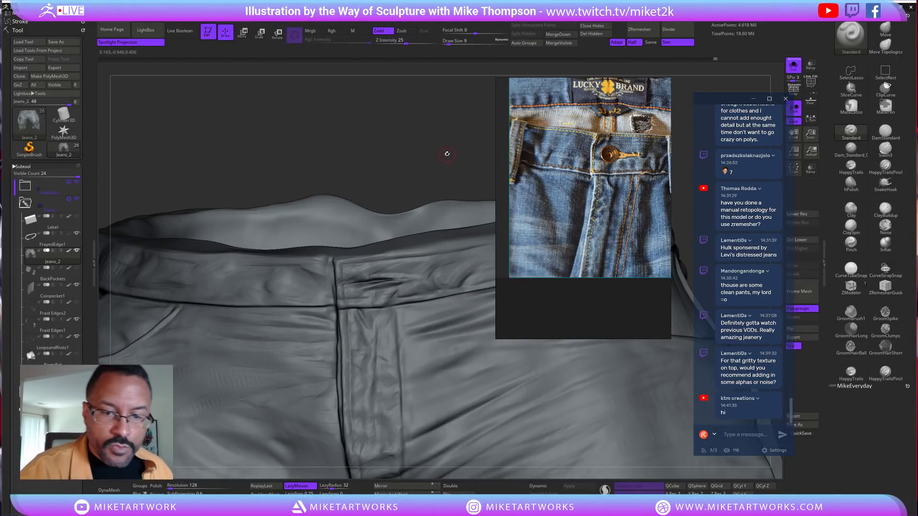
{"action": "right_click_drag", "start_coordinate": [445, 156], "coordinate": [469, 383]}
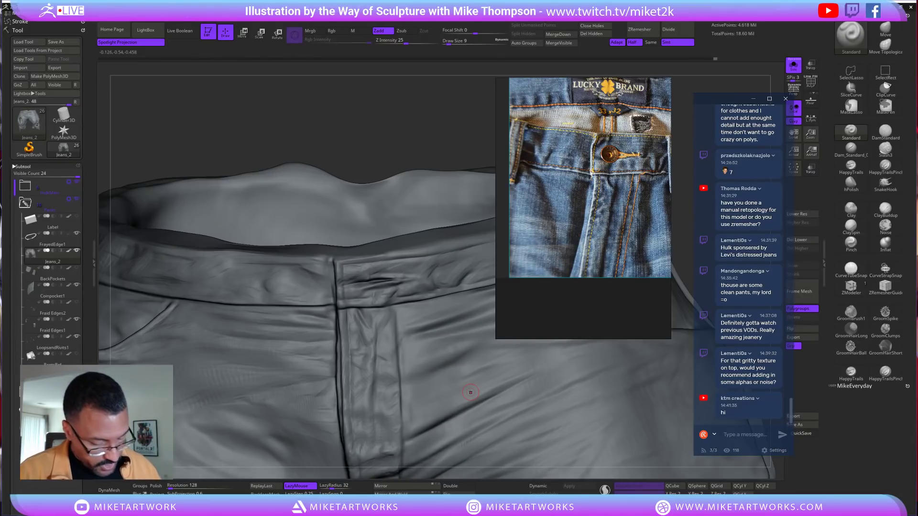
Switch to the custom cloth wrinkle brush and choose its Seam wrinklesC variant
{"action": "key", "text": "comma"}
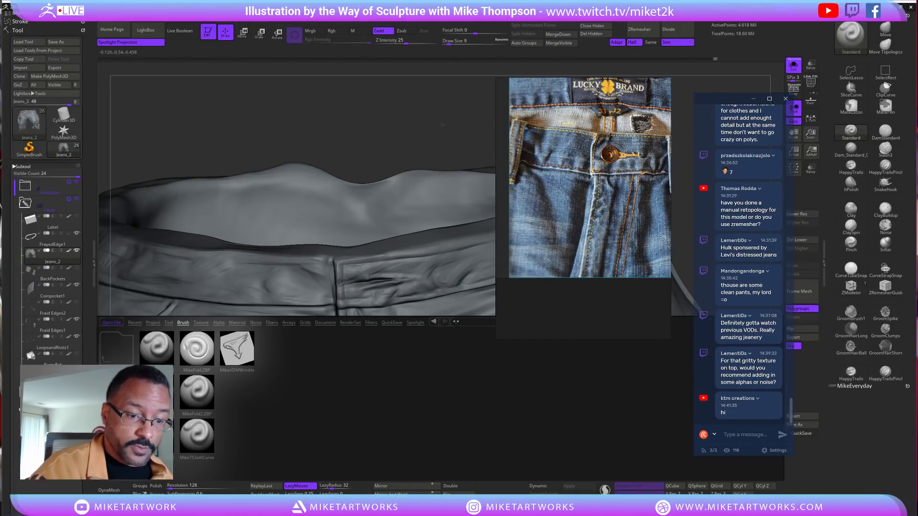
{"action": "left_click_drag", "start_coordinate": [462, 143], "coordinate": [455, 137]}
{"action": "key", "text": "b"}
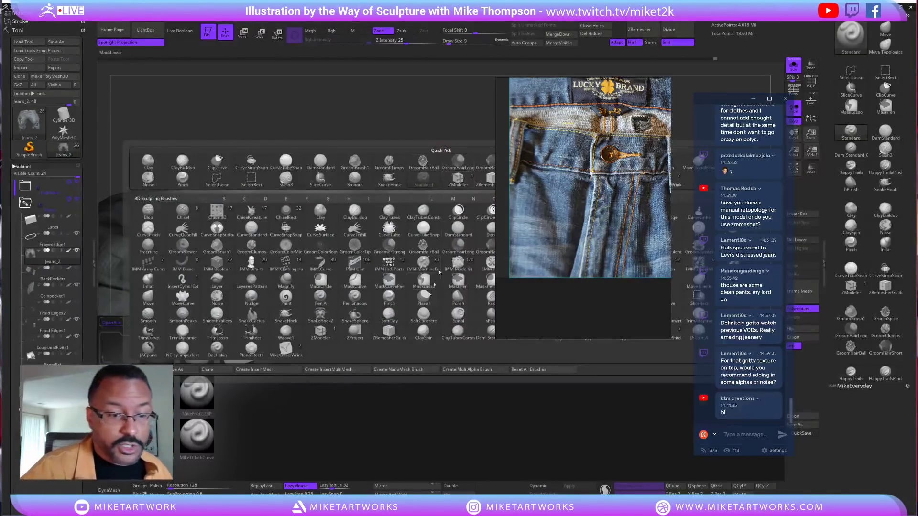
{"action": "left_click", "coordinate": [286, 348]}
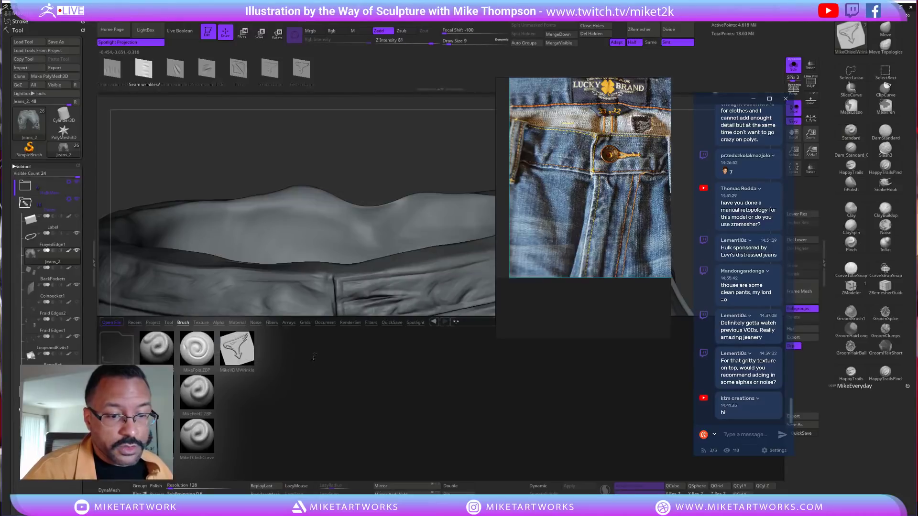
{"action": "key", "text": "comma"}
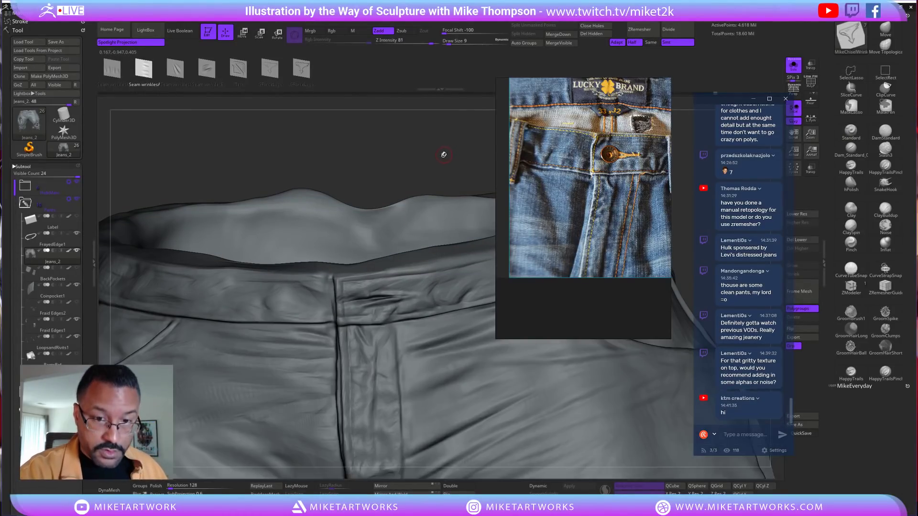
{"action": "key", "text": "m"}
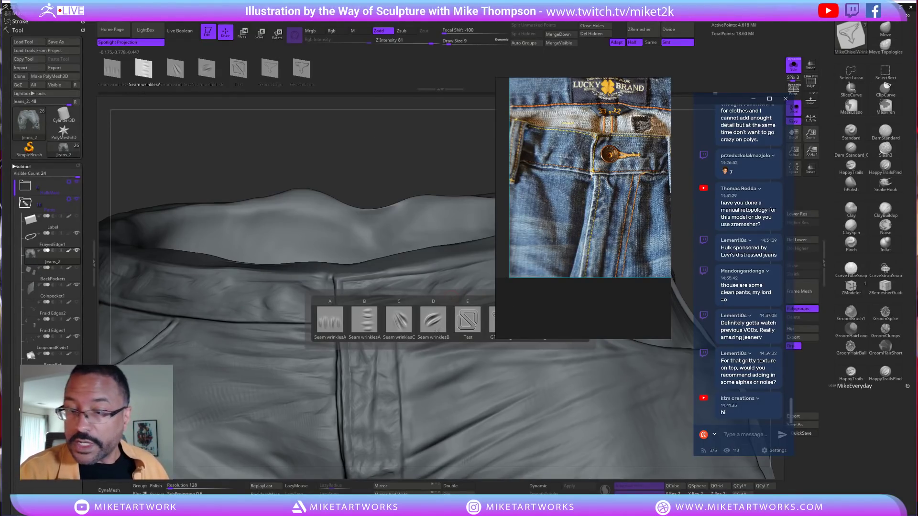
{"action": "left_click", "coordinate": [405, 326]}
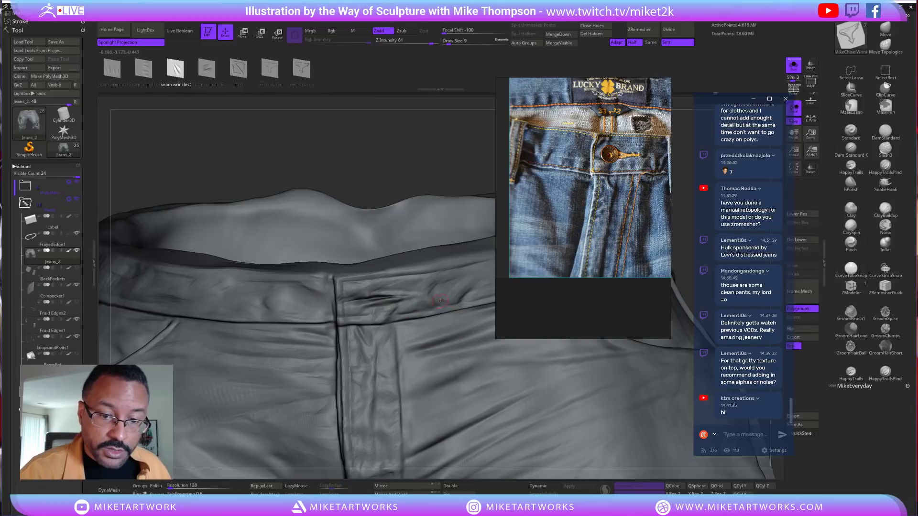
Set the wrinkle brush's stroke type to DragRect for use on the waistband
{"action": "left_click_drag", "start_coordinate": [438, 138], "coordinate": [428, 144]}
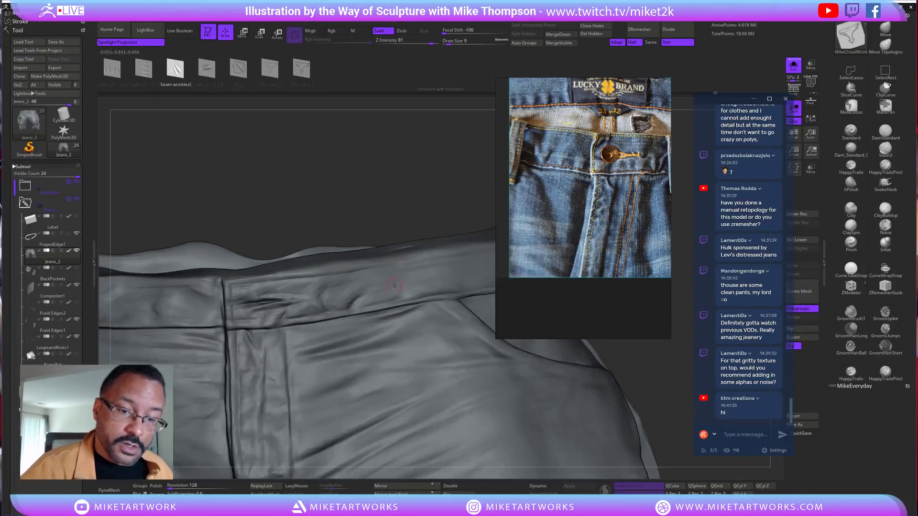
{"action": "key", "text": "space"}
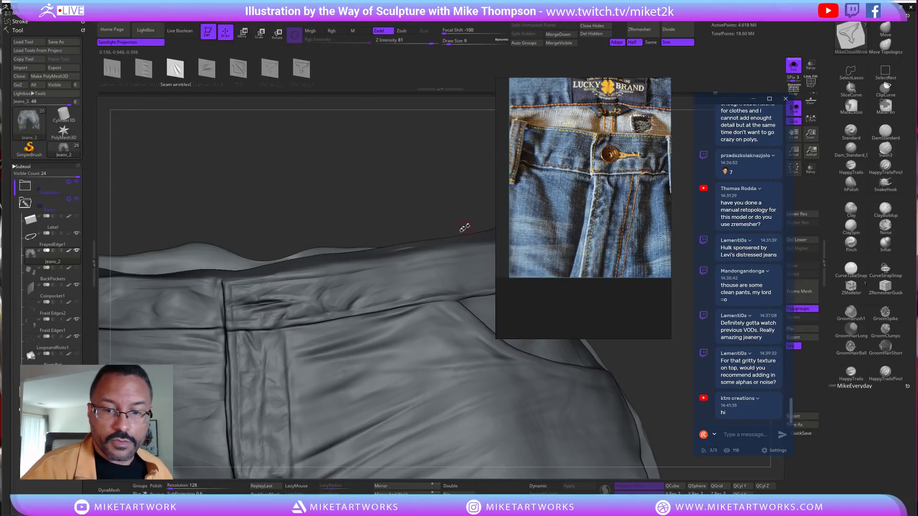
{"action": "key", "text": "space"}
{"action": "left_click", "coordinate": [427, 291]}
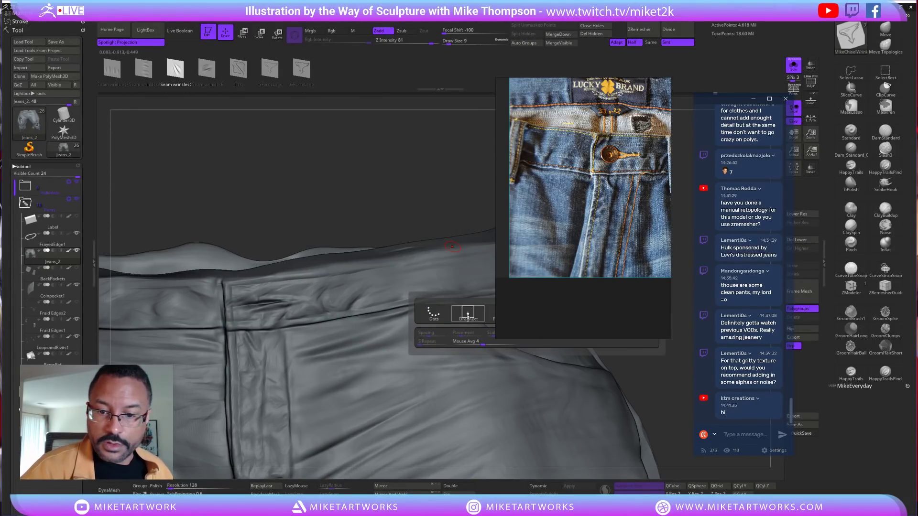
{"action": "left_click", "coordinate": [468, 314]}
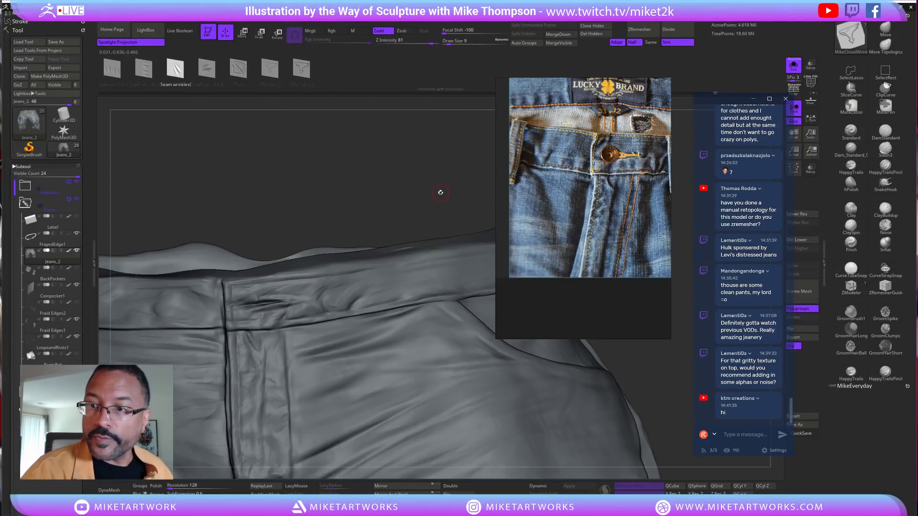
Mask a rounded area of the front below the waistband beside the fly, and stamp seam wrinkles onto the waistband above it
{"action": "left_click_drag", "start_coordinate": [444, 196], "coordinate": [454, 220]}
{"action": "key", "text": "ctrl"}
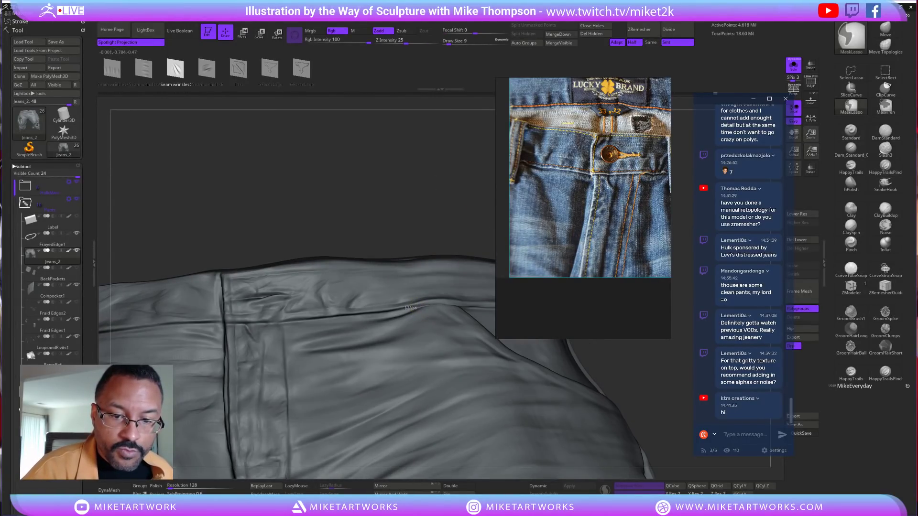
{"action": "mouse_move", "coordinate": [247, 313]}
{"action": "left_mouse_down", "text": "ctrl"}
{"action": "mouse_move", "coordinate": [359, 333]}
{"action": "mouse_move", "coordinate": [502, 334]}
{"action": "mouse_move", "coordinate": [491, 325]}
{"action": "left_mouse_up", "text": "ctrl"}
{"action": "mouse_move", "coordinate": [443, 180]}
{"action": "left_mouse_down"}
{"action": "mouse_move", "coordinate": [412, 209]}
{"action": "mouse_move", "coordinate": [400, 207]}
{"action": "left_mouse_up"}
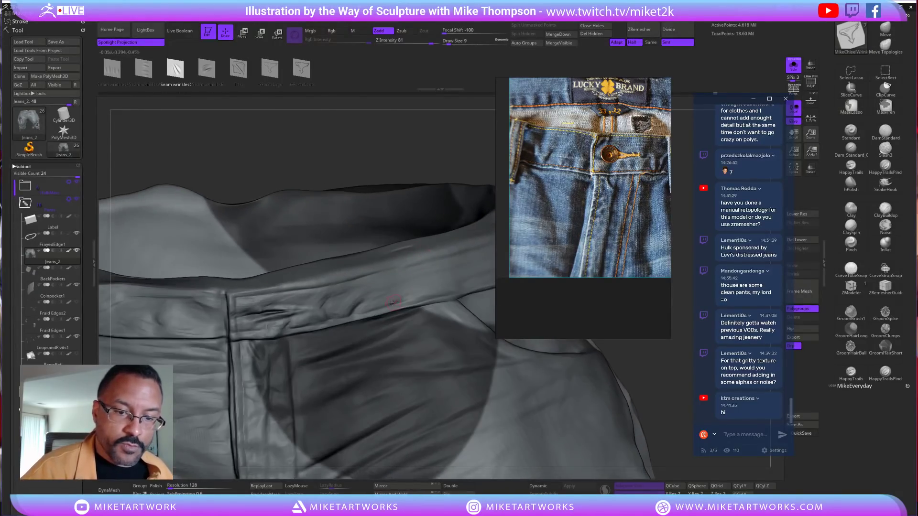
{"action": "left_click_drag", "start_coordinate": [420, 131], "coordinate": [404, 291]}
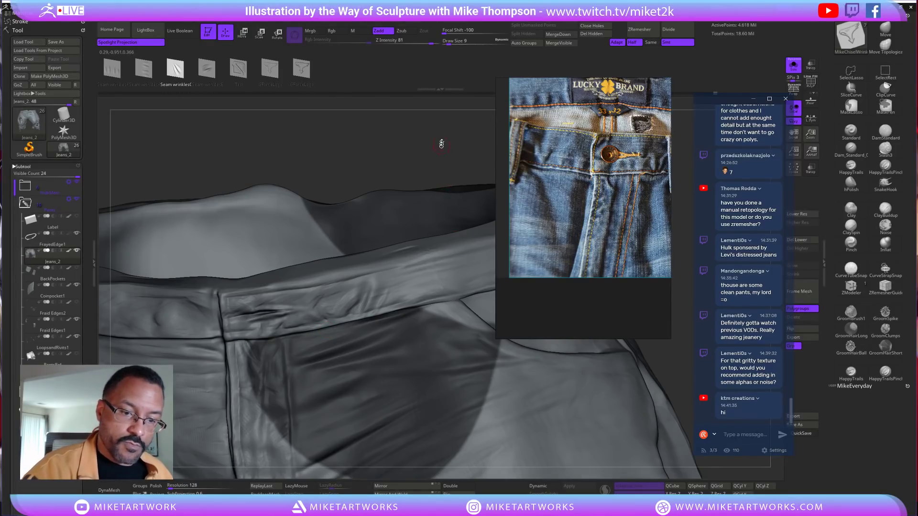
Switch to ClayBuildup and build up the stamped wrinkles on the waistband beyond the buttonhole
{"action": "left_click", "coordinate": [885, 209]}
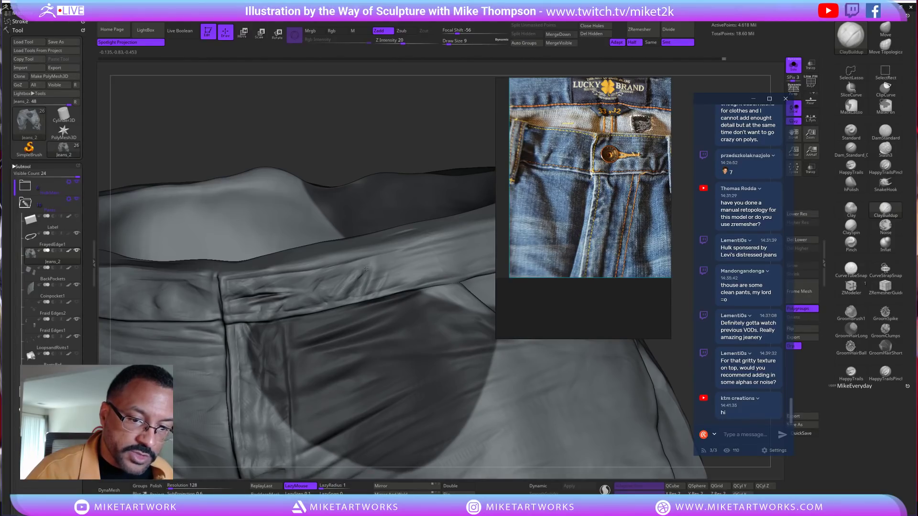
{"action": "left_click_drag", "start_coordinate": [359, 279], "coordinate": [354, 289]}
{"action": "left_click_drag", "start_coordinate": [452, 140], "coordinate": [450, 115]}
{"action": "mouse_move", "coordinate": [365, 272]}
{"action": "left_mouse_down"}
{"action": "mouse_move", "coordinate": [367, 295]}
{"action": "mouse_move", "coordinate": [372, 287]}
{"action": "left_mouse_up"}
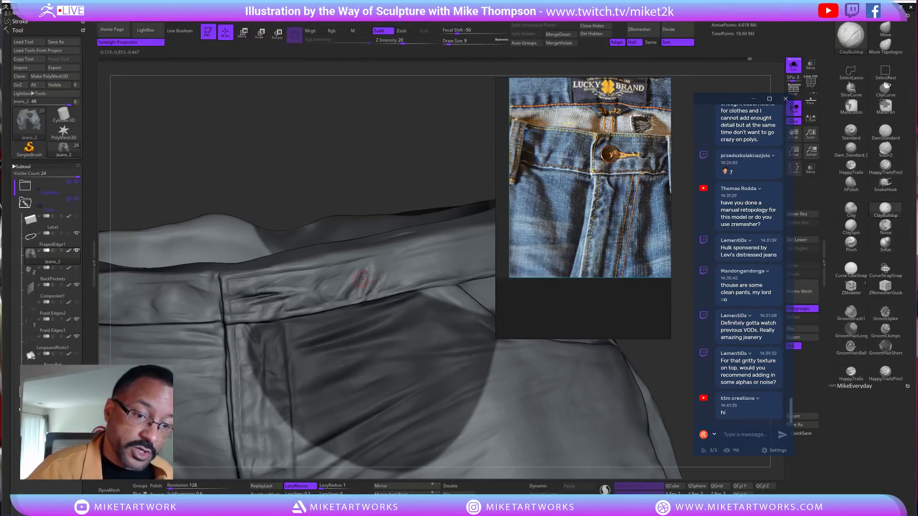
Reduce the Draw Size to 10 and refine and smooth the small waistband folds above the masked area
{"action": "key", "text": "s"}
{"action": "left_click_drag", "start_coordinate": [414, 174], "coordinate": [416, 174]}
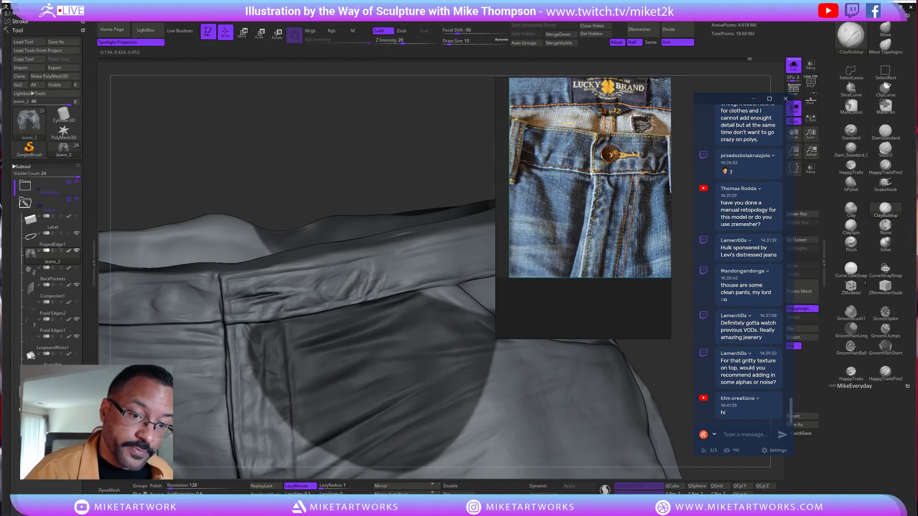
{"action": "left_click_drag", "start_coordinate": [428, 160], "coordinate": [422, 159]}
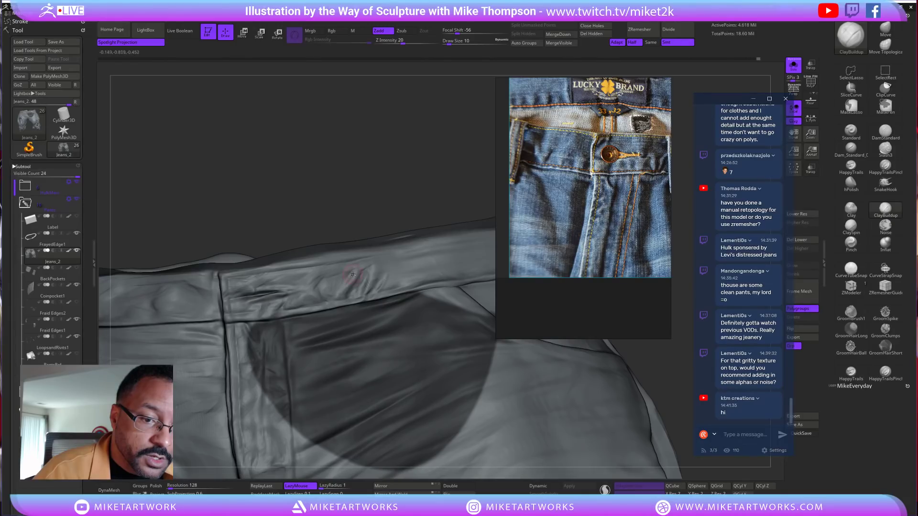
{"action": "left_click_drag", "start_coordinate": [422, 176], "coordinate": [422, 192]}
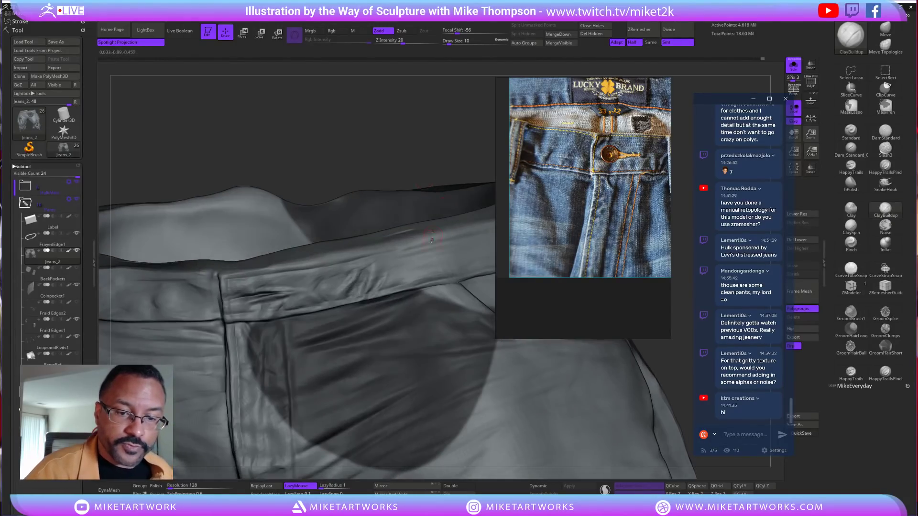
{"action": "left_click_drag", "start_coordinate": [362, 280], "coordinate": [358, 284], "text": "shift"}
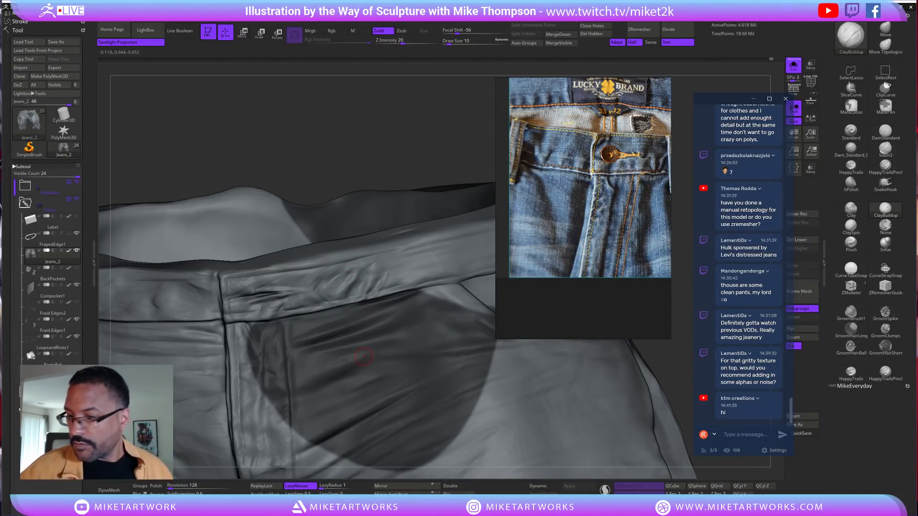
Add further diagonal ClayBuildup folds to the waistband above the mask and check them from different angles
{"action": "left_click_drag", "start_coordinate": [419, 143], "coordinate": [421, 126], "text": "alt"}
{"action": "left_click_drag", "start_coordinate": [615, 376], "coordinate": [621, 398]}
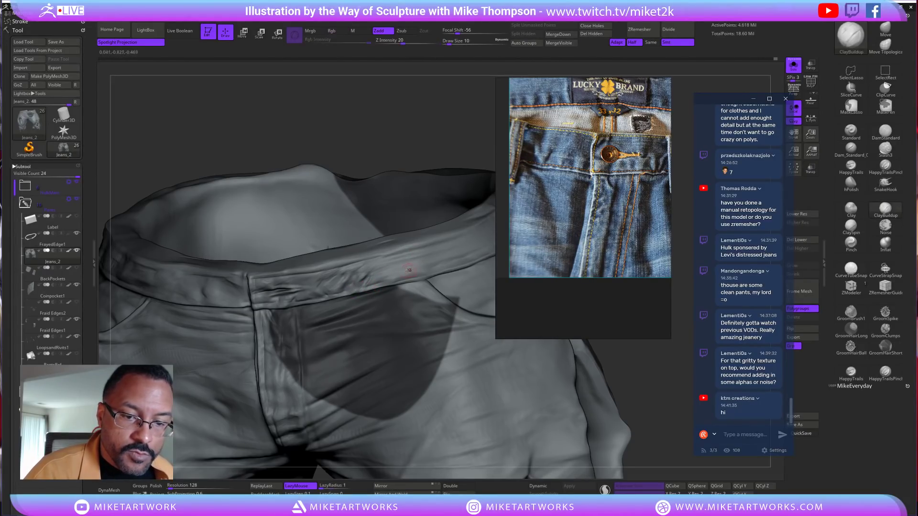
{"action": "left_click_drag", "start_coordinate": [354, 289], "coordinate": [376, 266]}
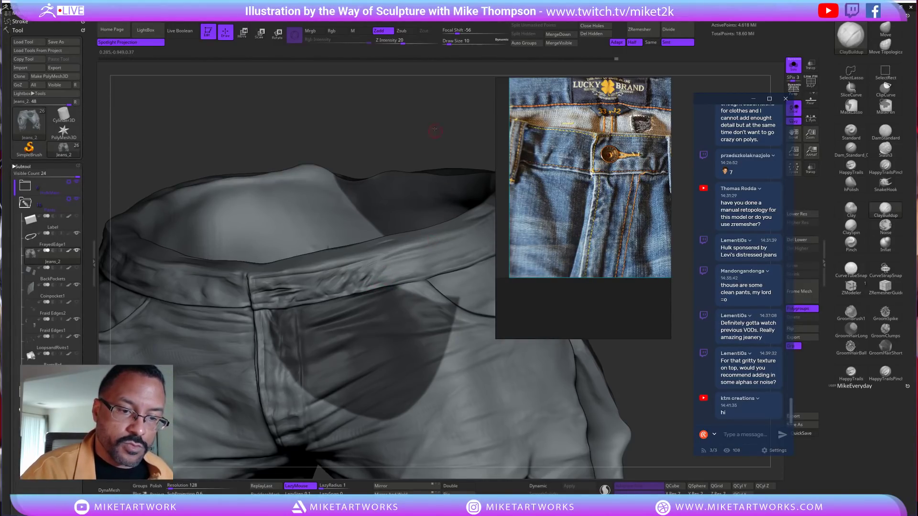
{"action": "left_click_drag", "start_coordinate": [434, 129], "coordinate": [437, 125]}
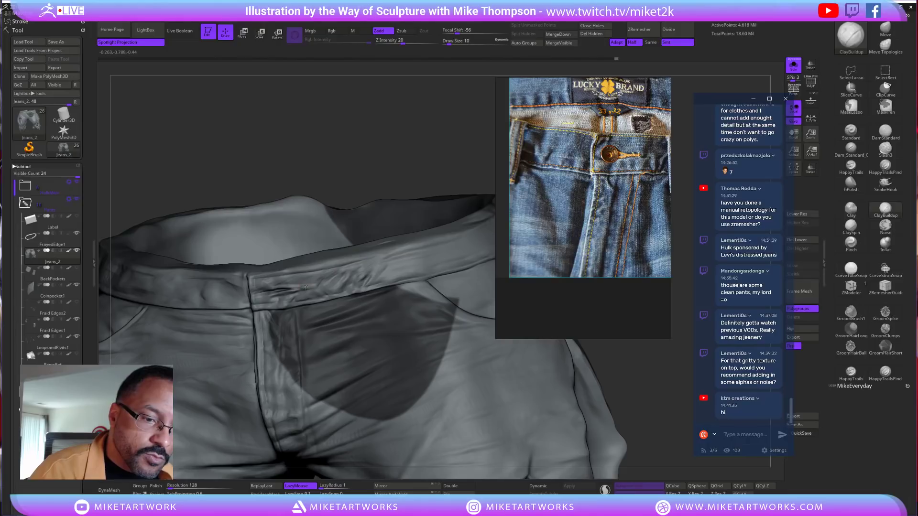
{"action": "left_click_drag", "start_coordinate": [390, 161], "coordinate": [389, 157]}
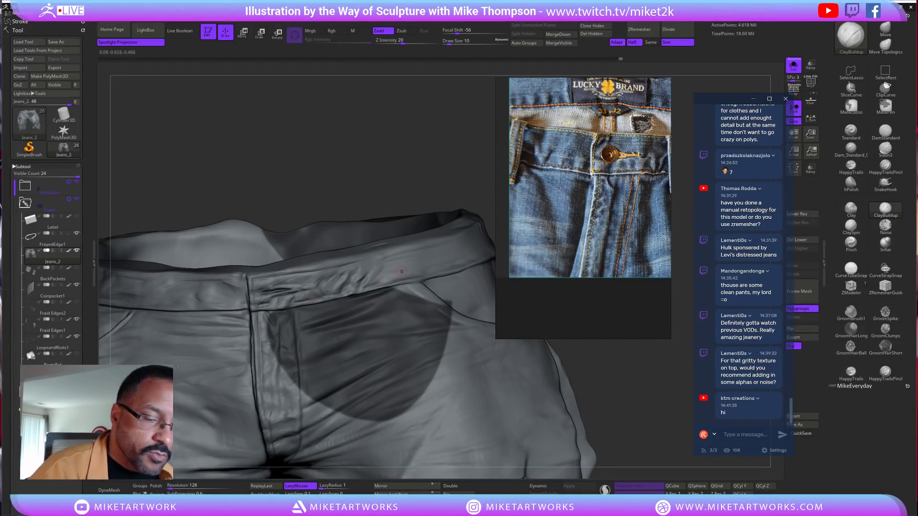
{"action": "left_click_drag", "start_coordinate": [405, 152], "coordinate": [381, 152]}
Turn off Solo to show the whole figure, and switch to the Move brush with a Draw Size of 30
{"action": "left_click", "coordinate": [793, 65]}
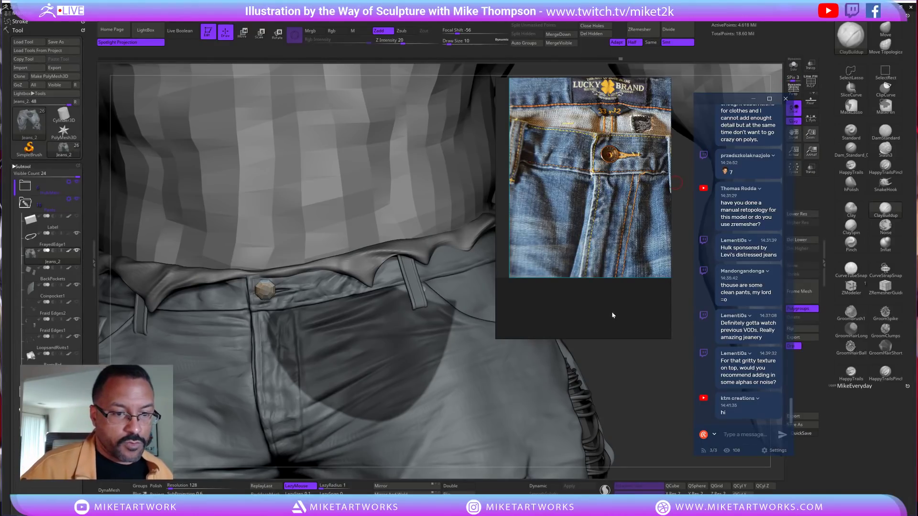
{"action": "left_click", "coordinate": [885, 29]}
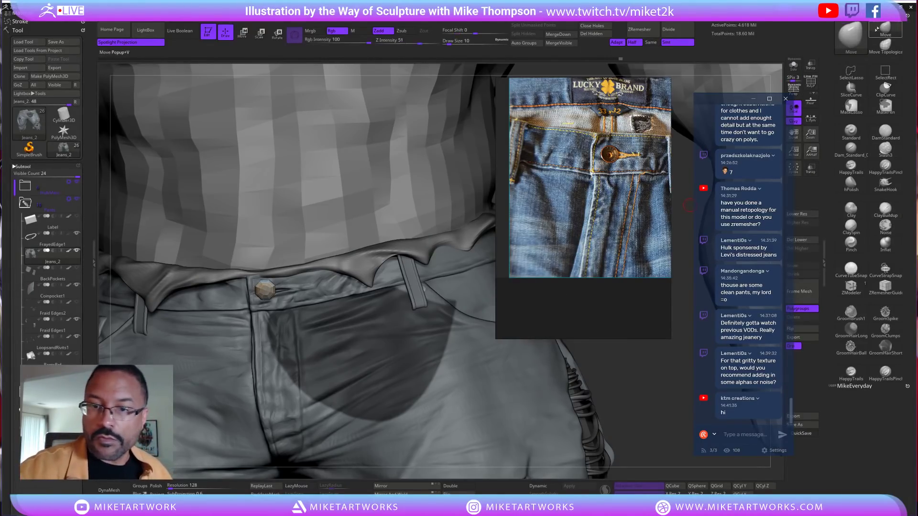
{"action": "key", "text": "s"}
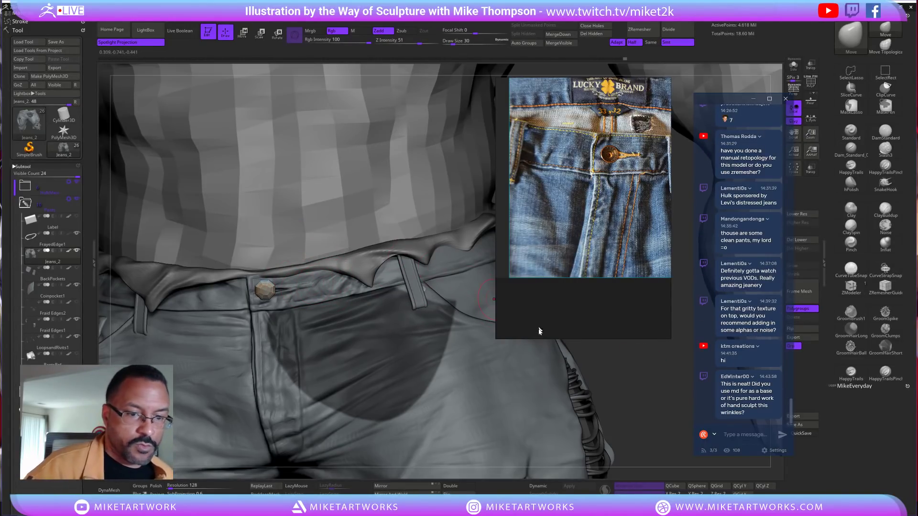
Try to reshape the waistband edge beside the waist button with the Move brush, and undo the last change
{"action": "mouse_move", "coordinate": [649, 377]}
{"action": "left_mouse_down"}
{"action": "mouse_move", "coordinate": [656, 349]}
{"action": "mouse_move", "coordinate": [664, 379]}
{"action": "left_mouse_up"}
{"action": "left_click_drag", "start_coordinate": [311, 301], "coordinate": [309, 297]}
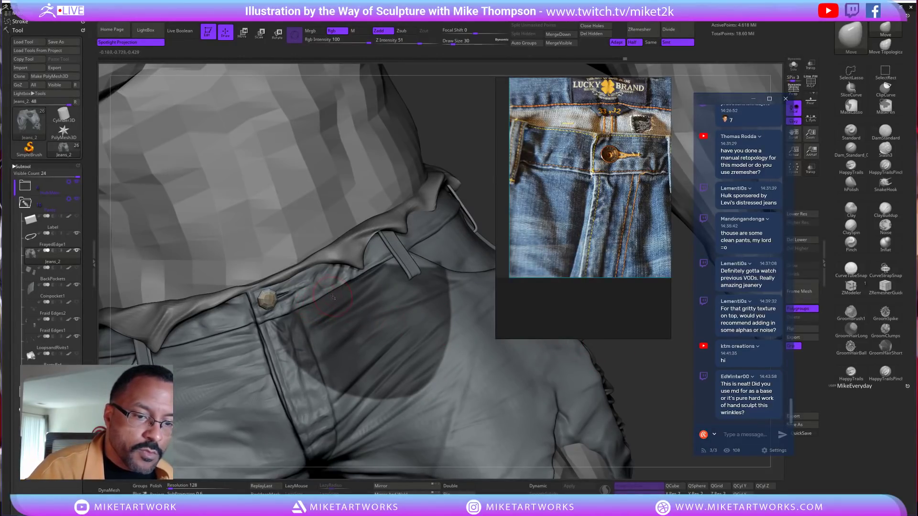
{"action": "left_click_drag", "start_coordinate": [482, 160], "coordinate": [490, 101]}
{"action": "key", "text": "ctrl+z"}
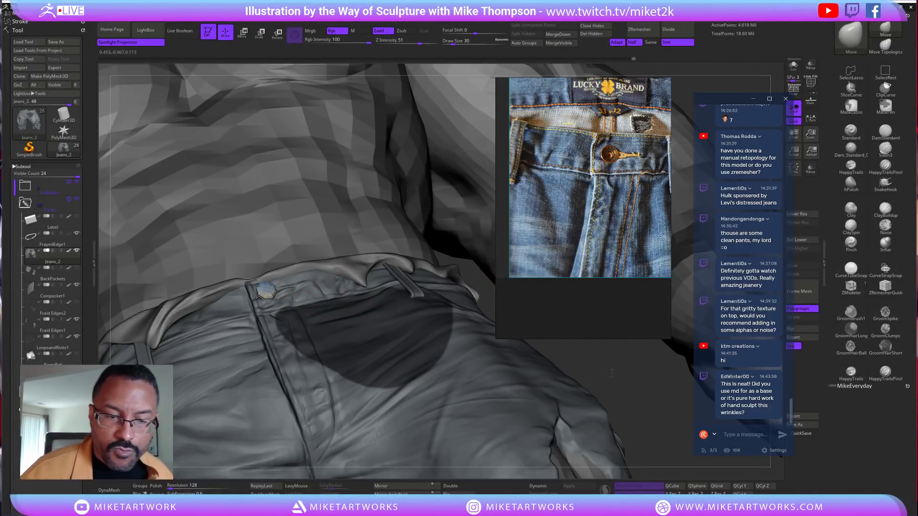
Invert the mask, set the Draw Size to 51 and shift the unmasked front fabric below the waistband with the Move brush
{"action": "left_click_drag", "start_coordinate": [625, 349], "coordinate": [612, 344]}
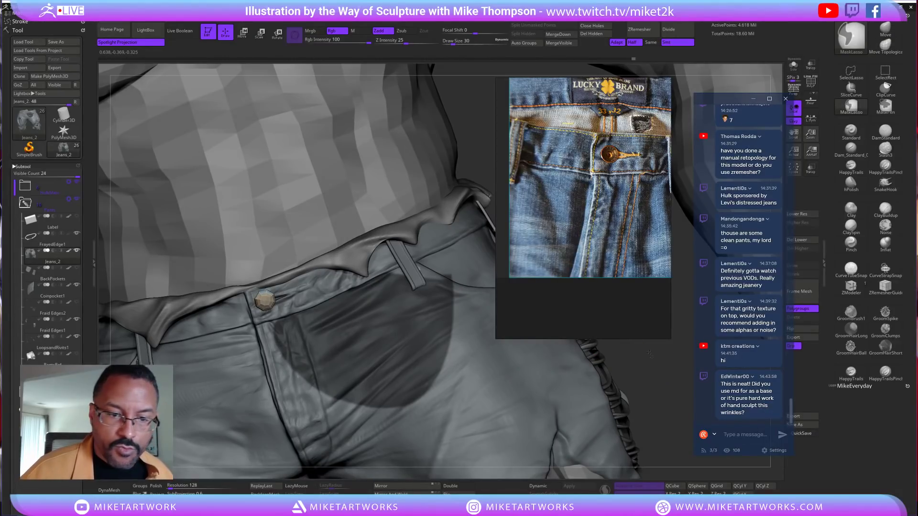
{"action": "left_click", "coordinate": [641, 352], "text": "ctrl"}
{"action": "key", "text": "s"}
{"action": "left_click_drag", "start_coordinate": [638, 349], "coordinate": [641, 349]}
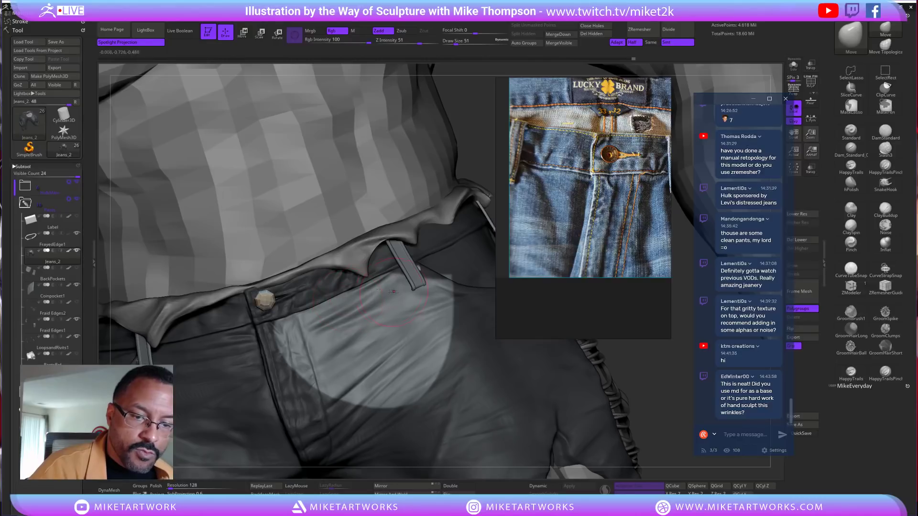
{"action": "left_click_drag", "start_coordinate": [647, 361], "coordinate": [363, 325]}
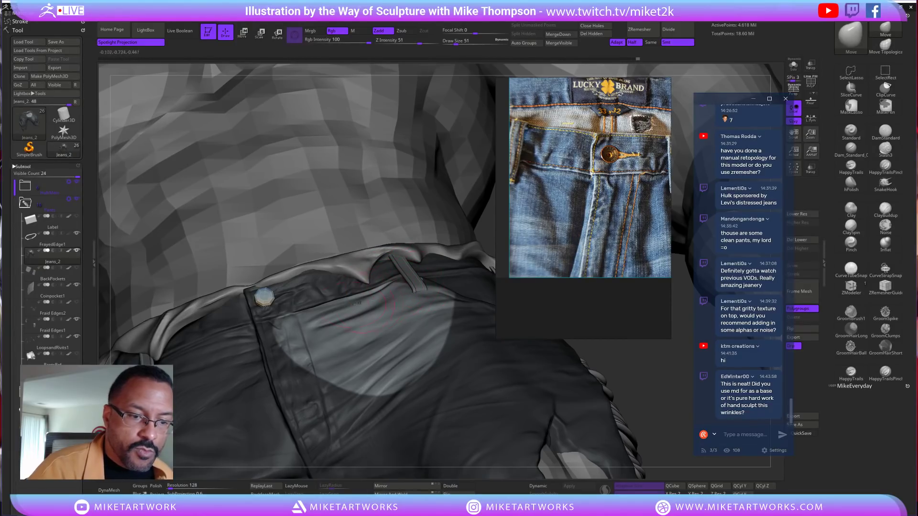
{"action": "left_click_drag", "start_coordinate": [643, 379], "coordinate": [648, 358]}
Clear the mask and refine the fabric below the waist button and at the fly's top with the Move brush at Draw Sizes 27 and 16
{"action": "key", "text": "s"}
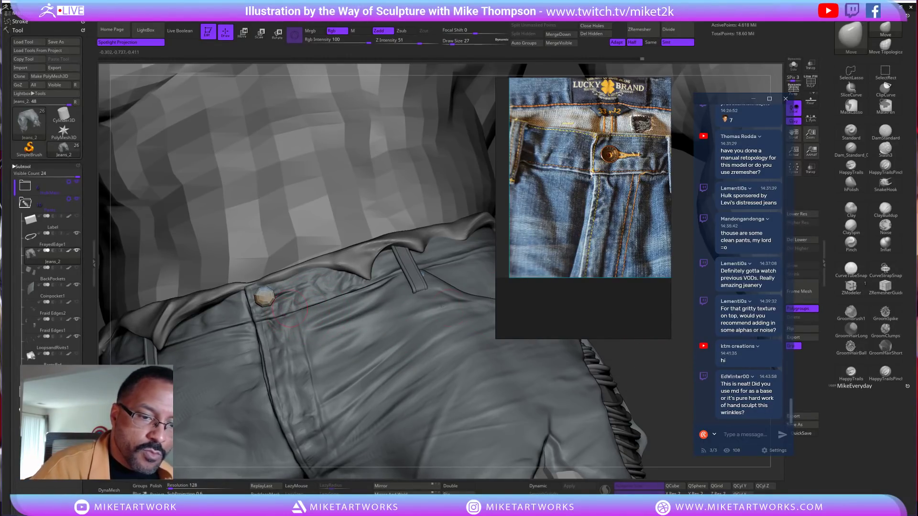
{"action": "left_click_drag", "start_coordinate": [642, 375], "coordinate": [533, 352]}
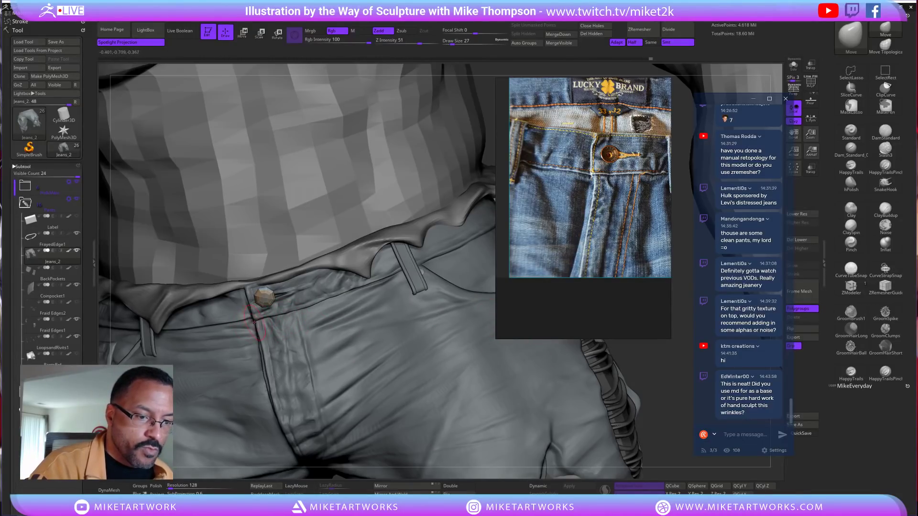
{"action": "key", "text": "s"}
{"action": "left_click_drag", "start_coordinate": [600, 363], "coordinate": [598, 363]}
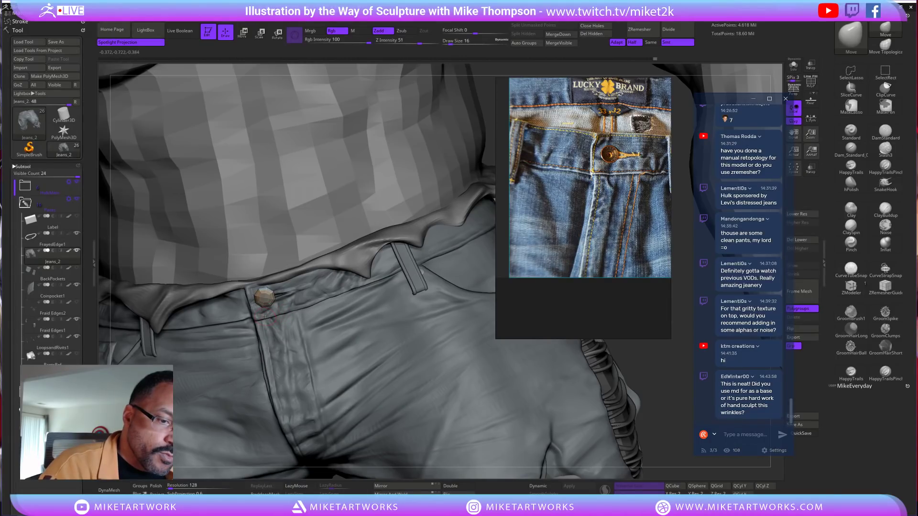
Switch all subtools to their highest subdivision levels to show the whole figure in full detail
{"action": "right_click_drag", "start_coordinate": [653, 374], "coordinate": [637, 359], "text": "ctrl"}
{"action": "right_click_drag", "start_coordinate": [492, 362], "coordinate": [499, 368]}
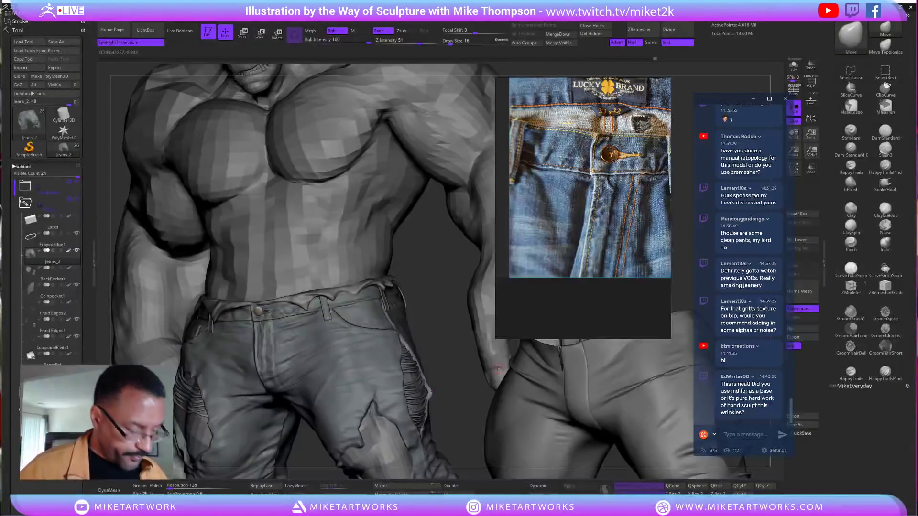
{"action": "left_click_drag", "start_coordinate": [87, 344], "coordinate": [87, 91]}
{"action": "left_click", "coordinate": [63, 377]}
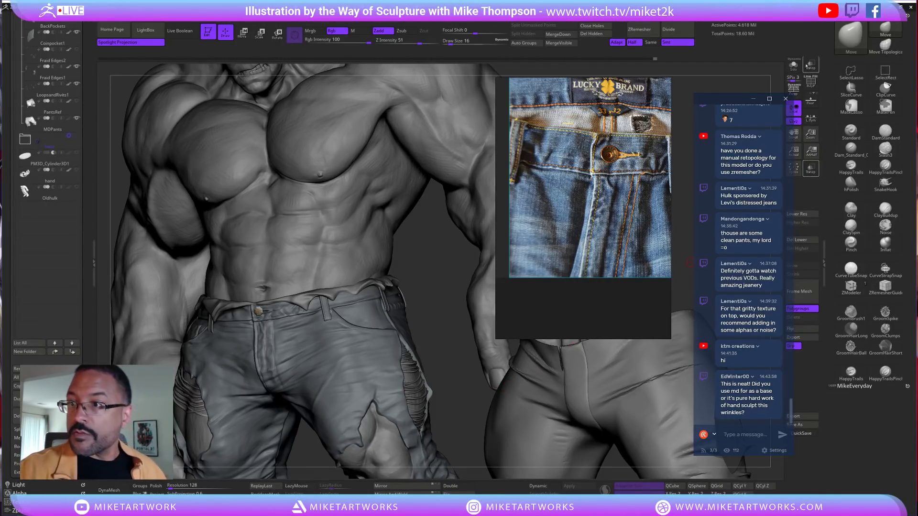
Turn on Live Boolean, hide the MDPants subtool beside the figure and move the jeans reference image out of the way
{"action": "key", "text": "Tab"}
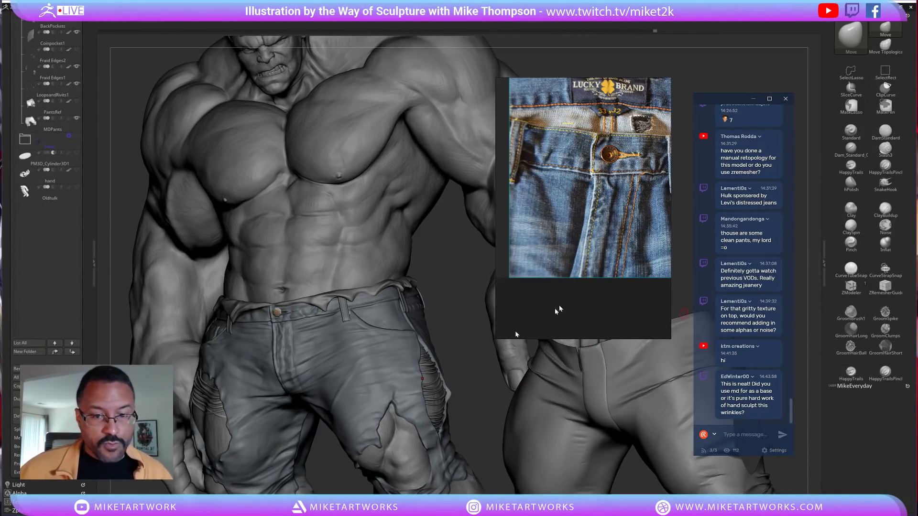
{"action": "left_click_drag", "start_coordinate": [458, 325], "coordinate": [445, 285], "text": "alt"}
{"action": "left_click_drag", "start_coordinate": [661, 399], "coordinate": [617, 404]}
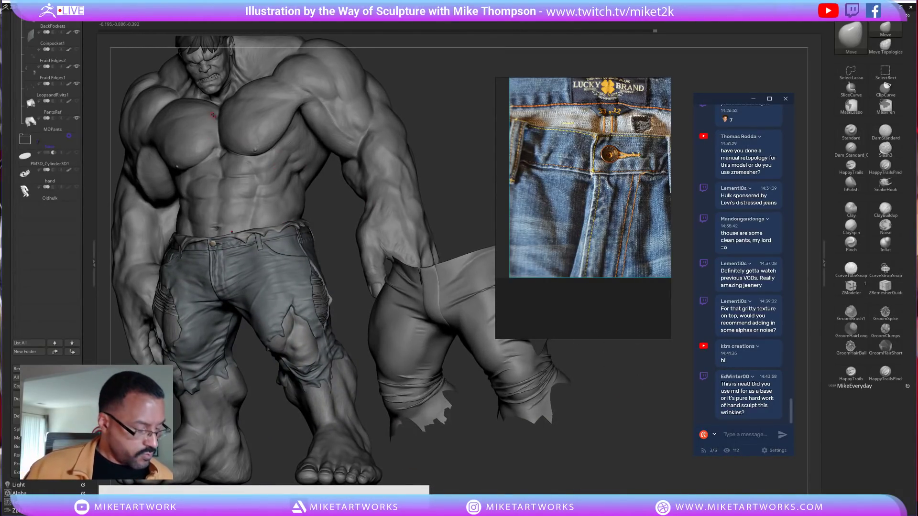
{"action": "key", "text": "Tab"}
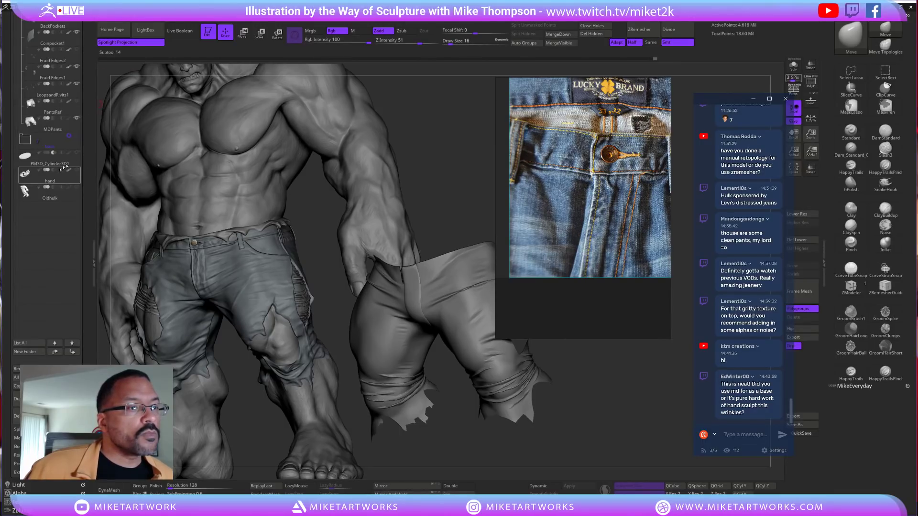
{"action": "mouse_move", "coordinate": [80, 139]}
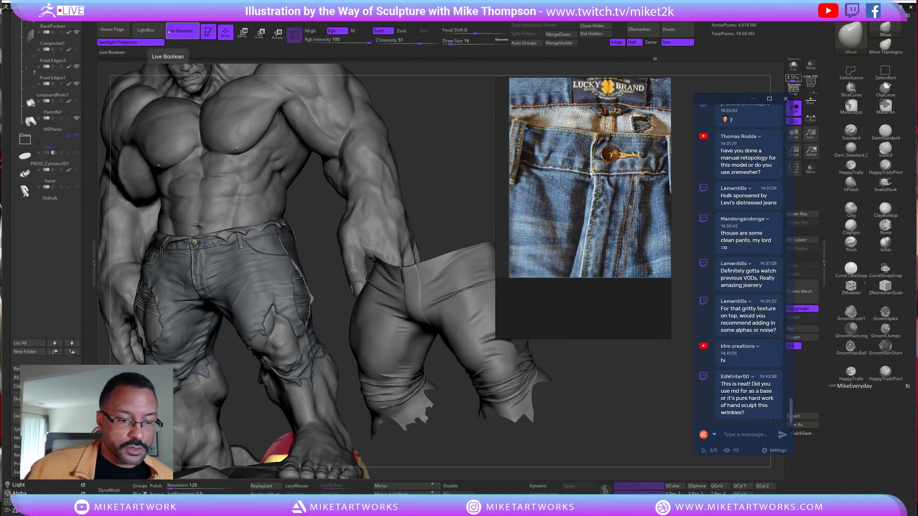
{"action": "left_click", "coordinate": [75, 119]}
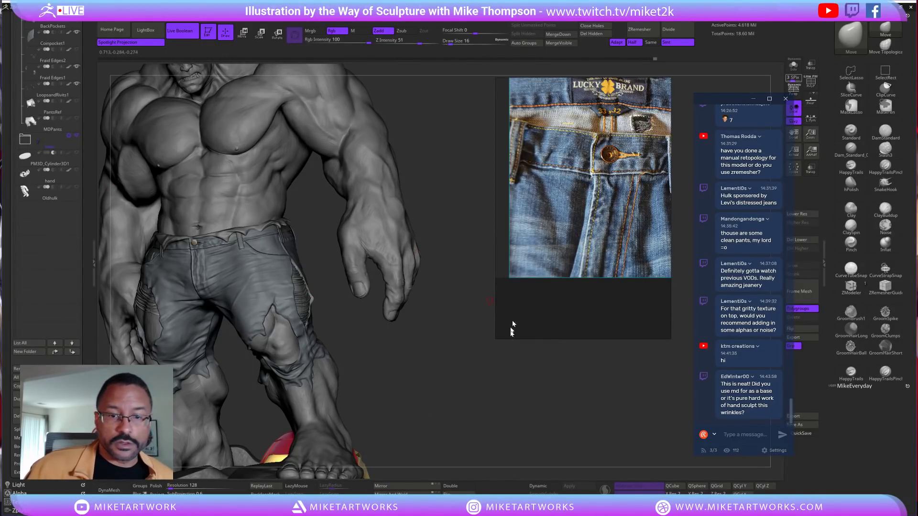
{"action": "mouse_move", "coordinate": [464, 398]}
{"action": "left_mouse_down"}
{"action": "mouse_move", "coordinate": [493, 397]}
{"action": "mouse_move", "coordinate": [457, 405]}
{"action": "mouse_move", "coordinate": [465, 395]}
{"action": "left_mouse_up"}
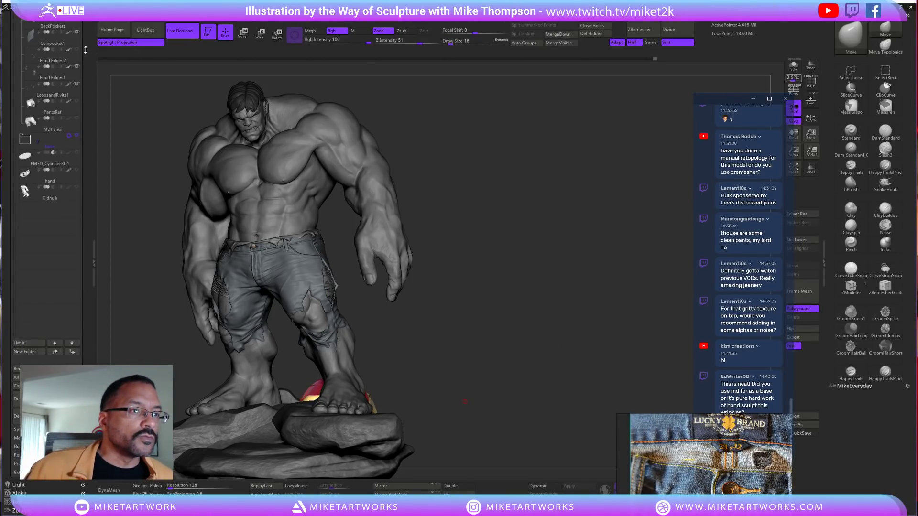
Open the light settings, switch on a second light and aim it at the figure from the upper right
{"action": "scroll", "coordinate": [23, 170], "scroll_direction": "up", "scroll_amount": 5}
{"action": "left_click", "coordinate": [22, 170]}
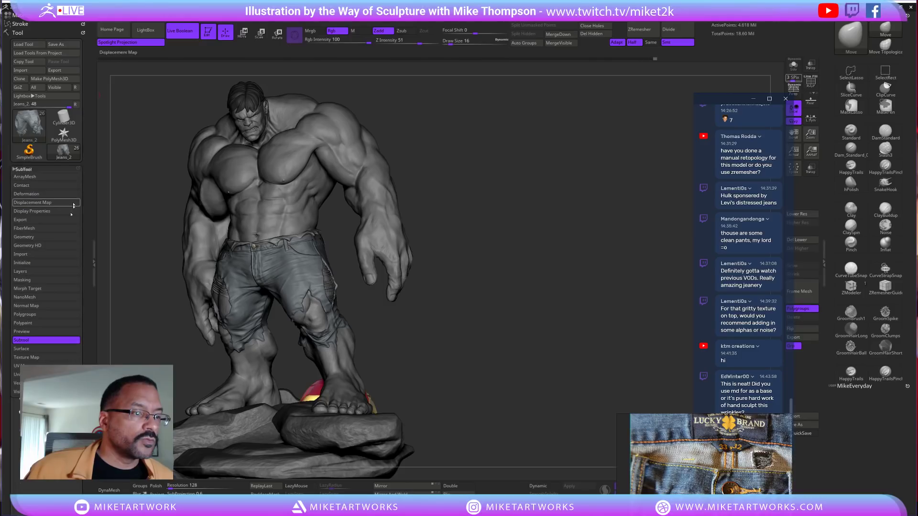
{"action": "left_click", "coordinate": [20, 170]}
{"action": "left_click", "coordinate": [20, 170]}
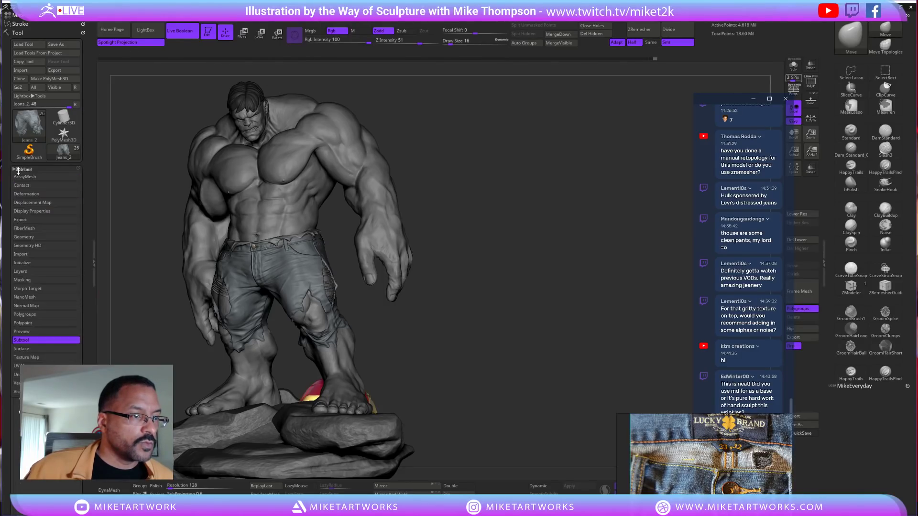
{"action": "left_click", "coordinate": [21, 33]}
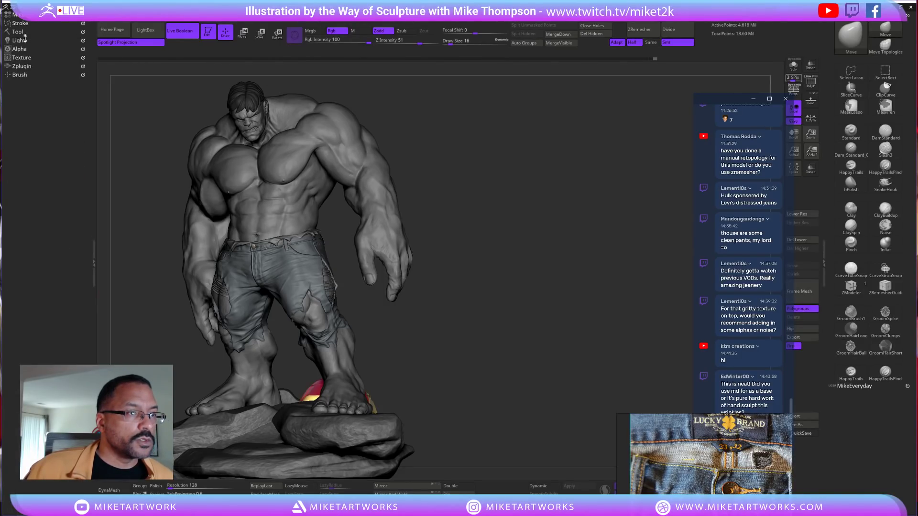
{"action": "left_click", "coordinate": [22, 41]}
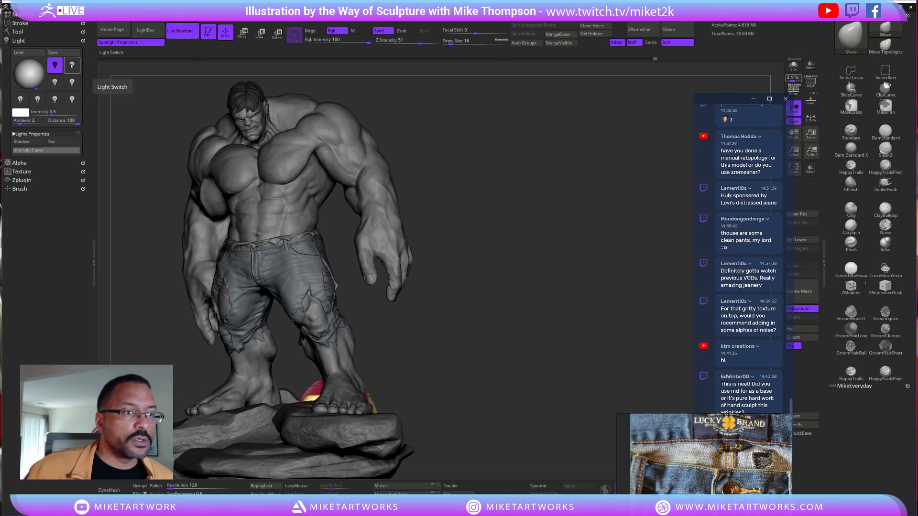
{"action": "left_click", "coordinate": [71, 65]}
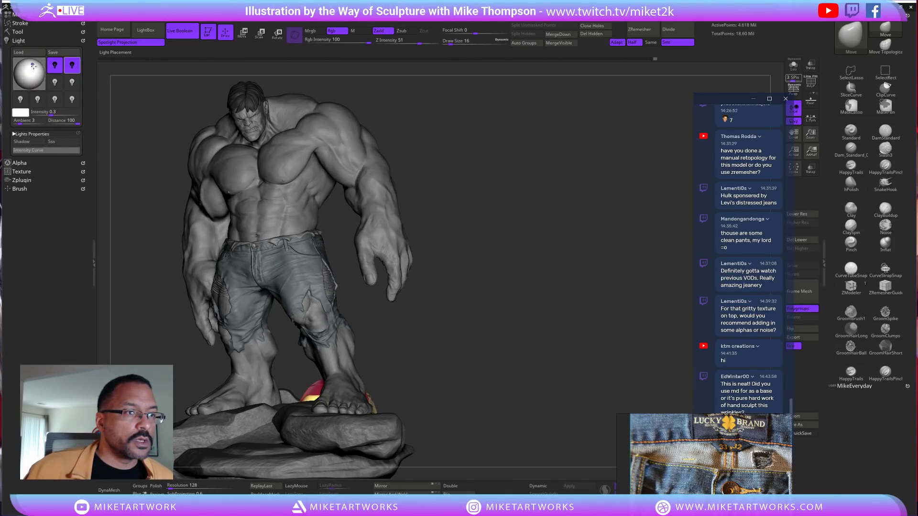
{"action": "left_click", "coordinate": [32, 71]}
{"action": "left_click", "coordinate": [32, 71]}
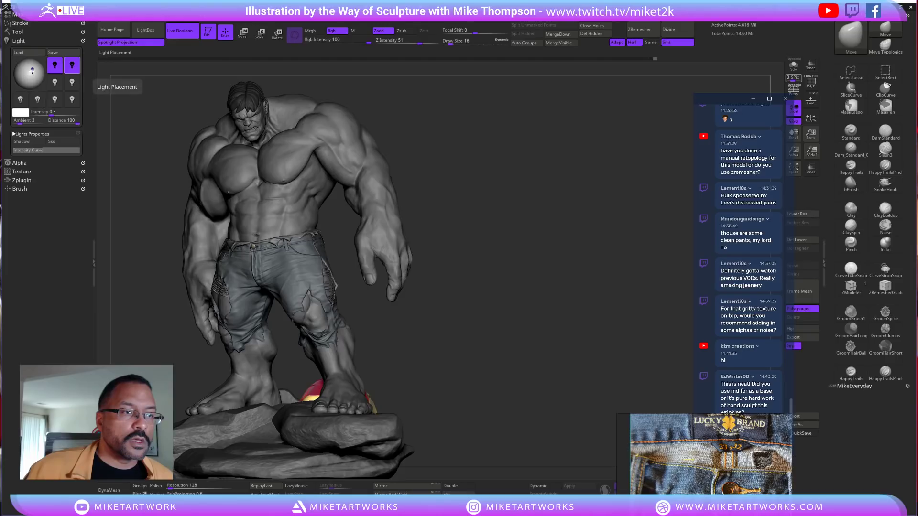
{"action": "left_click_drag", "start_coordinate": [31, 68], "coordinate": [38, 69]}
Raise the second light's intensity to 2.27297 and readjust the light placement on the figure
{"action": "mouse_move", "coordinate": [48, 112]}
{"action": "left_mouse_down"}
{"action": "mouse_move", "coordinate": [62, 117]}
{"action": "mouse_move", "coordinate": [50, 116]}
{"action": "left_mouse_up"}
{"action": "left_click", "coordinate": [21, 142]}
{"action": "left_click", "coordinate": [22, 73]}
{"action": "left_click_drag", "start_coordinate": [22, 73], "coordinate": [26, 71]}
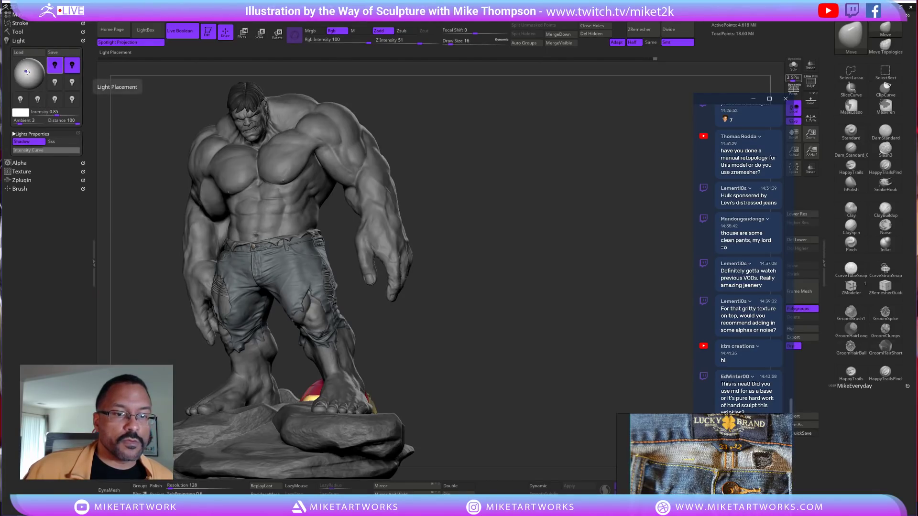
{"action": "left_click", "coordinate": [72, 65]}
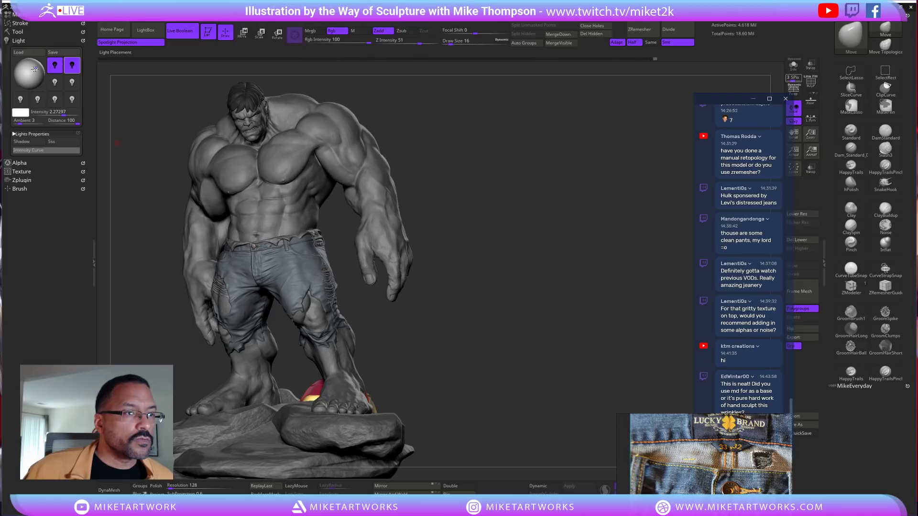
{"action": "left_click_drag", "start_coordinate": [30, 72], "coordinate": [38, 71]}
Inspect the relit figure from front and back, and show the BackPockets subtool on the jeans
{"action": "left_click_drag", "start_coordinate": [483, 371], "coordinate": [486, 398], "text": "alt"}
{"action": "left_click_drag", "start_coordinate": [492, 341], "coordinate": [495, 340]}
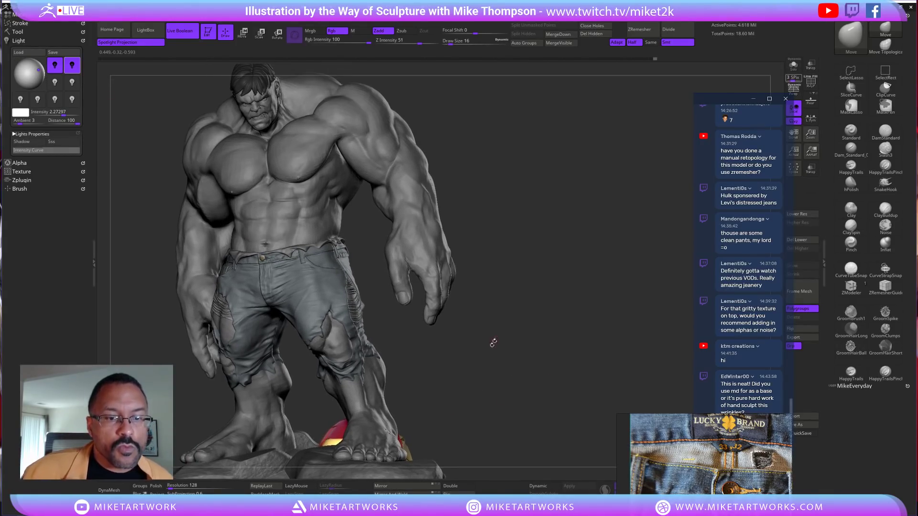
{"action": "left_click_drag", "start_coordinate": [486, 383], "coordinate": [587, 376]}
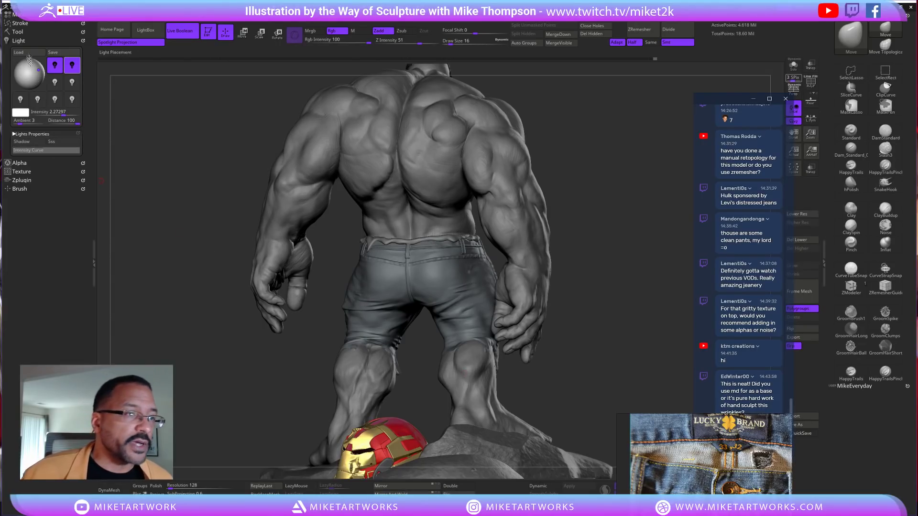
{"action": "left_click", "coordinate": [17, 31]}
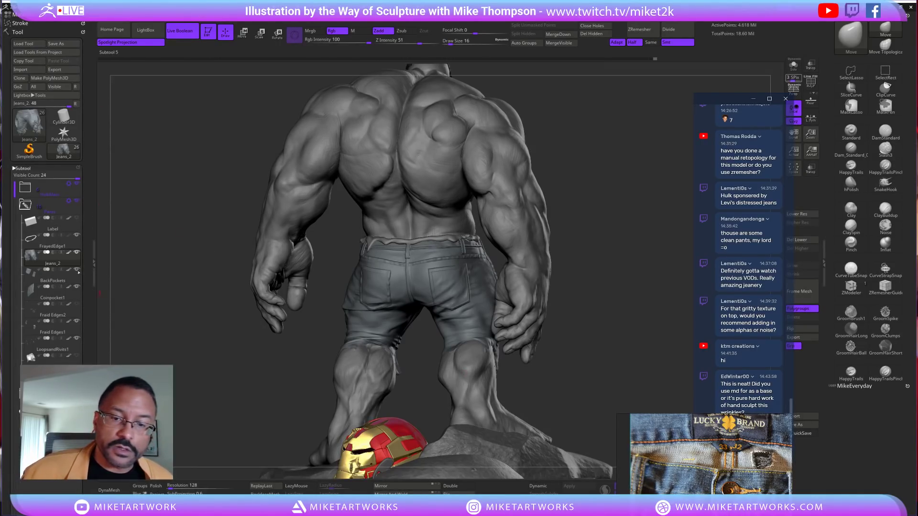
Render the whole figure from the front with BPR
{"action": "left_click_drag", "start_coordinate": [224, 318], "coordinate": [471, 333]}
{"action": "left_click_drag", "start_coordinate": [592, 350], "coordinate": [637, 345]}
{"action": "left_click_drag", "start_coordinate": [534, 350], "coordinate": [531, 349]}
{"action": "key", "text": "shift+r"}
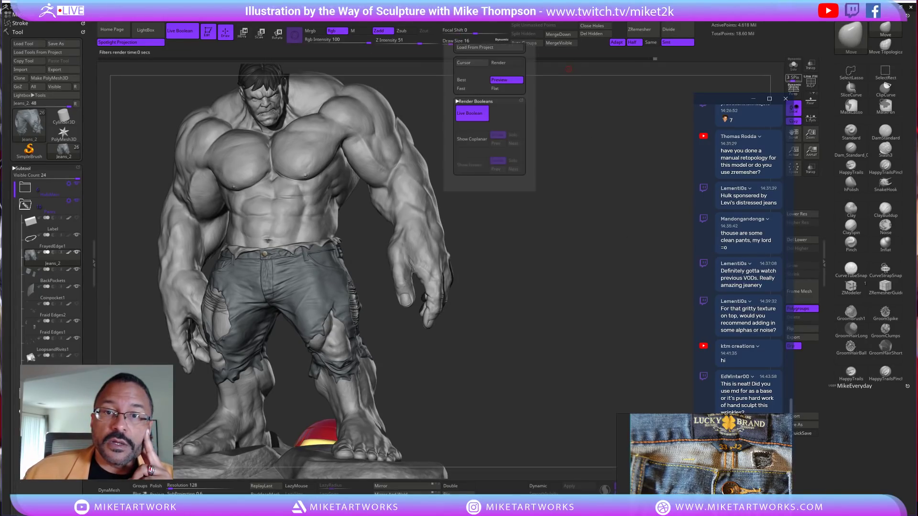
Set the BPR Shadow rays to 67 and check the BPR Filters settings
{"action": "mouse_move", "coordinate": [462, 25]}
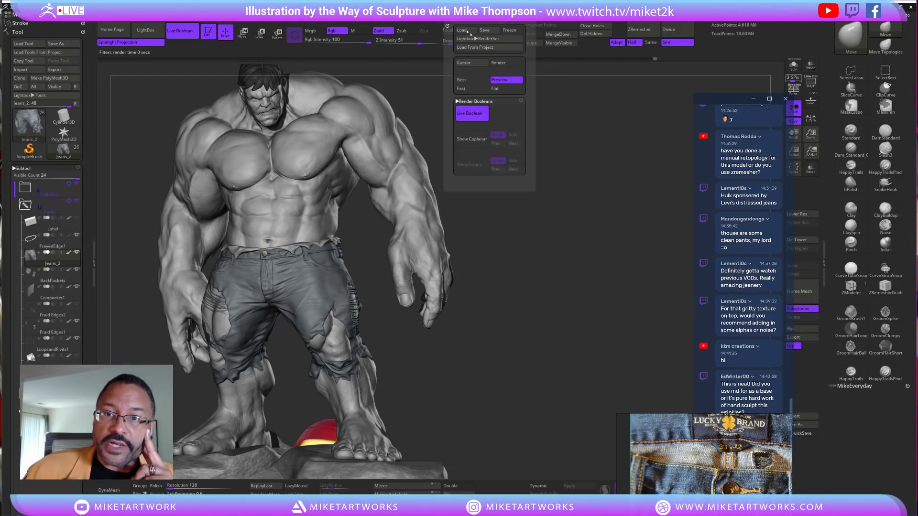
{"action": "left_click", "coordinate": [474, 101]}
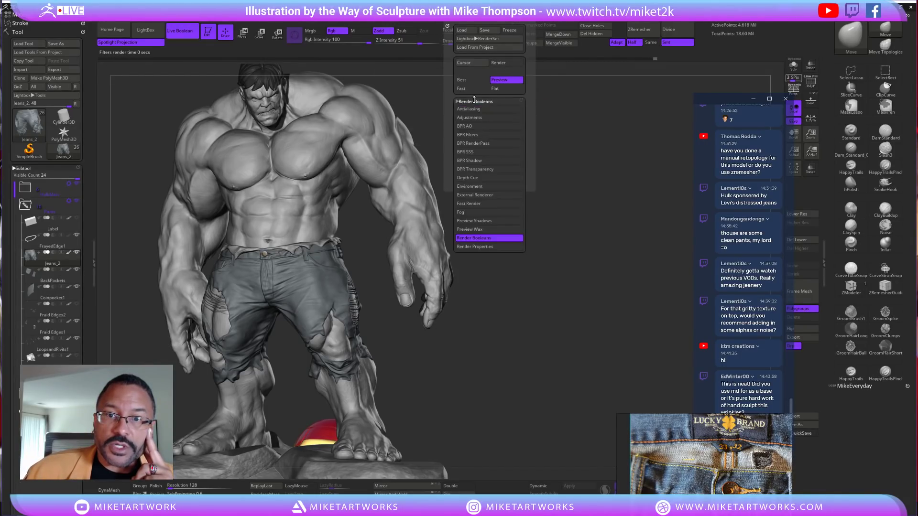
{"action": "left_click", "coordinate": [483, 161]}
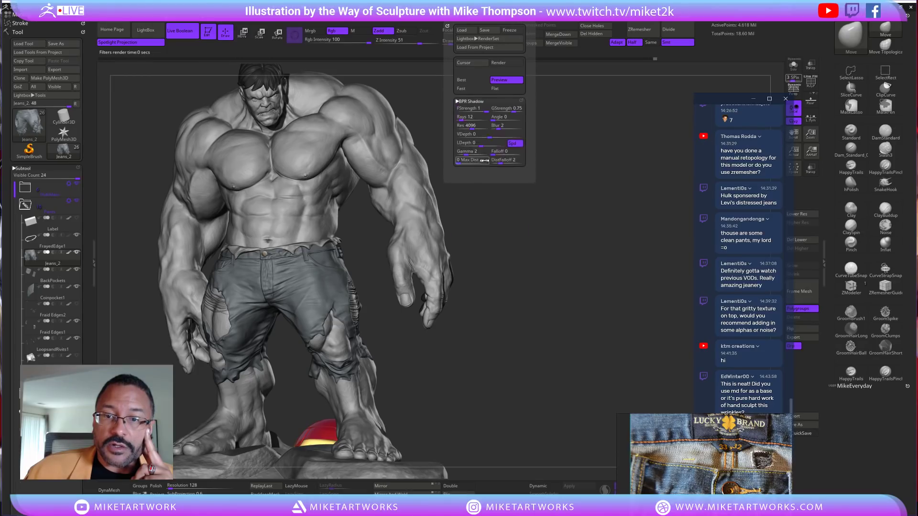
{"action": "left_click_drag", "start_coordinate": [458, 122], "coordinate": [501, 129]}
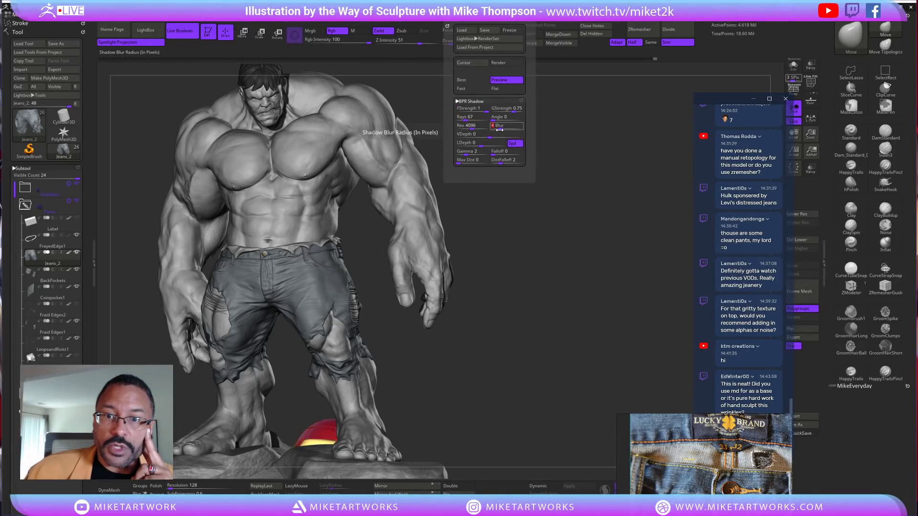
{"action": "left_click", "coordinate": [482, 102]}
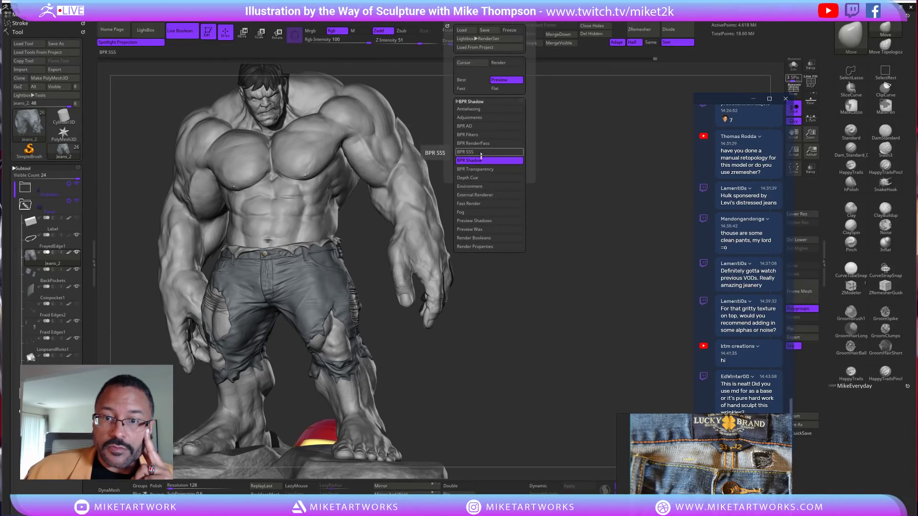
{"action": "left_click", "coordinate": [469, 135]}
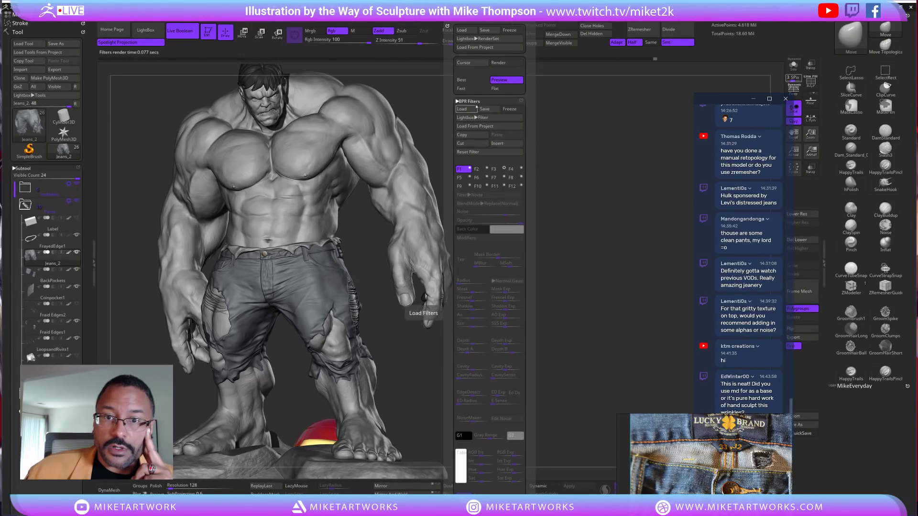
{"action": "left_click", "coordinate": [472, 102]}
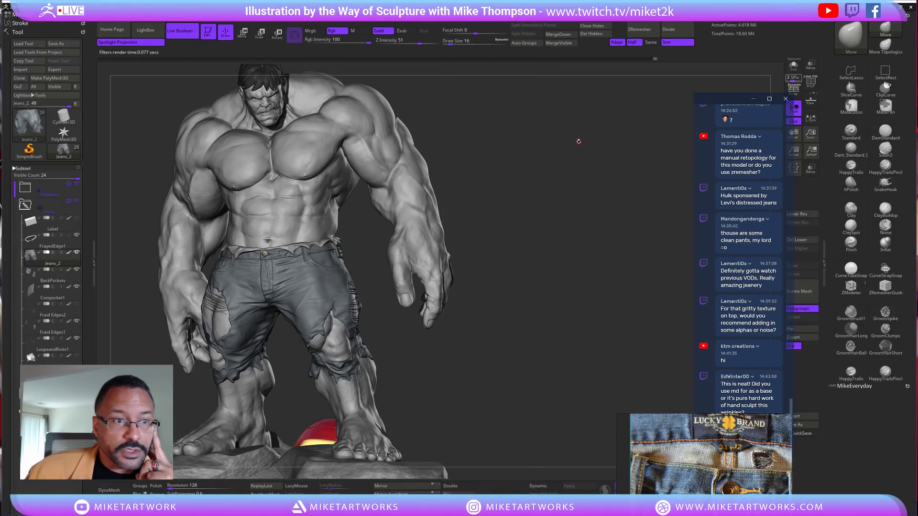
Browse the MatCap and standard materials in the material library
{"action": "key", "text": "space"}
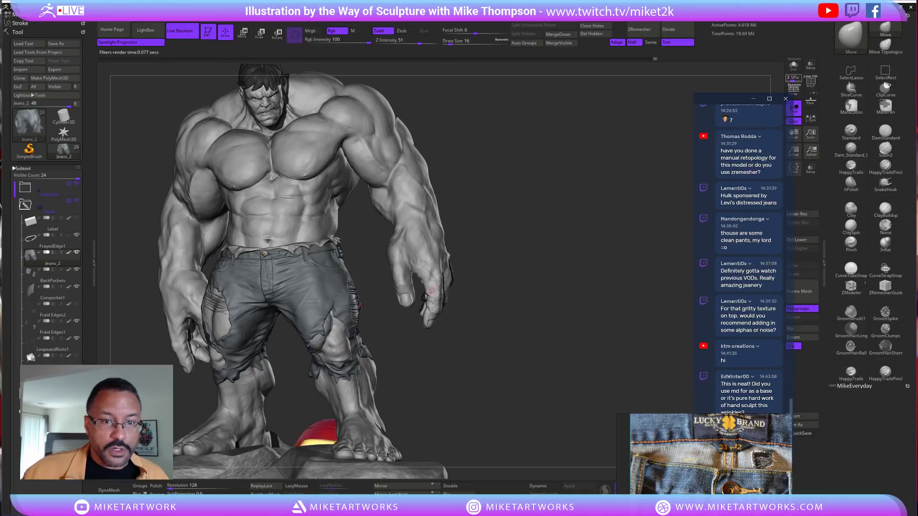
{"action": "key", "text": "space"}
{"action": "left_click", "coordinate": [466, 402]}
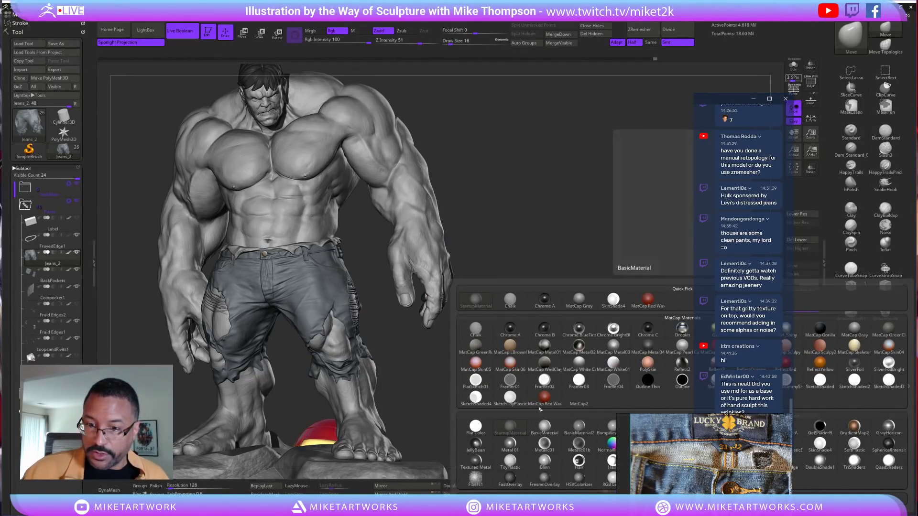
{"action": "key", "text": "space"}
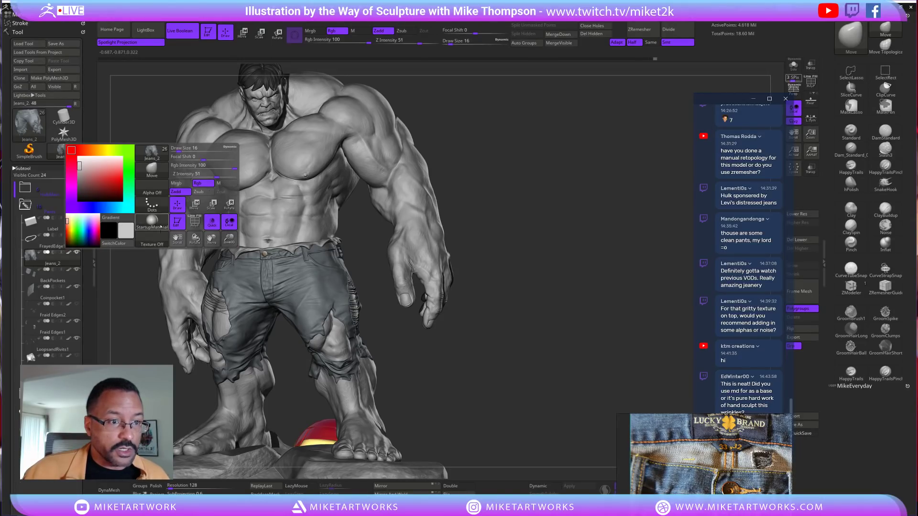
Try BasicMaterial on the model and render a BPR preview of the full figure
{"action": "left_click", "coordinate": [160, 232]}
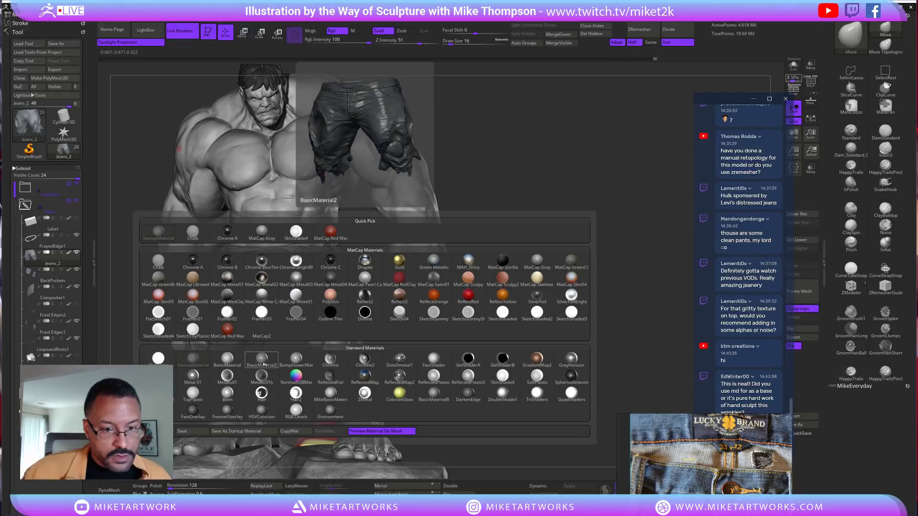
{"action": "left_click", "coordinate": [228, 365]}
{"action": "key", "text": "shift"}
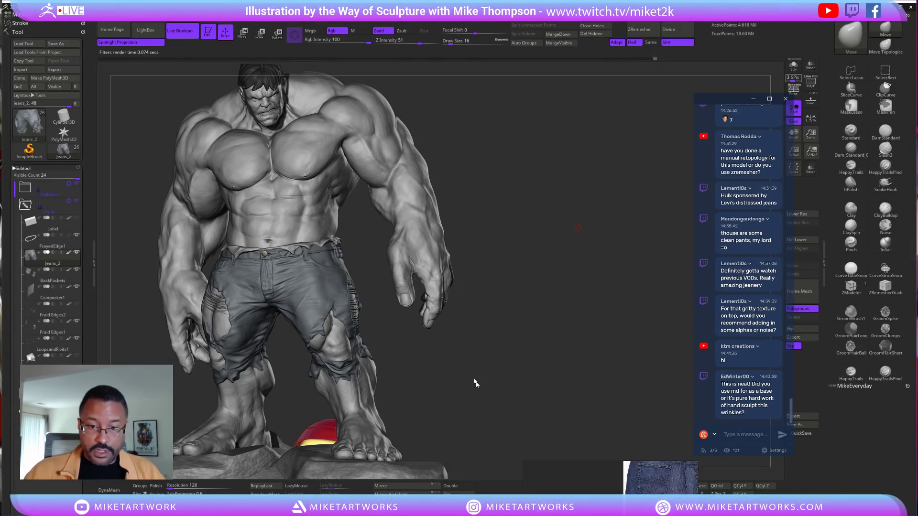
{"action": "left_click", "coordinate": [525, 328]}
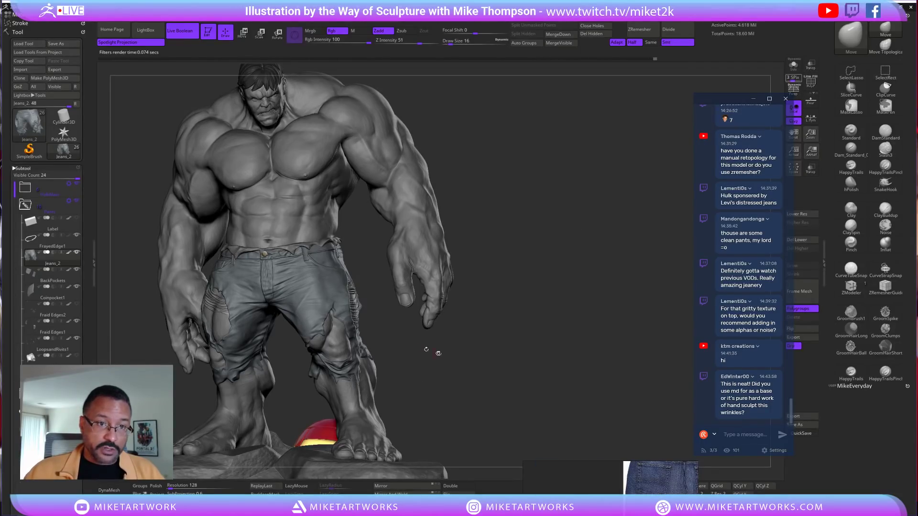
{"action": "key", "text": "space"}
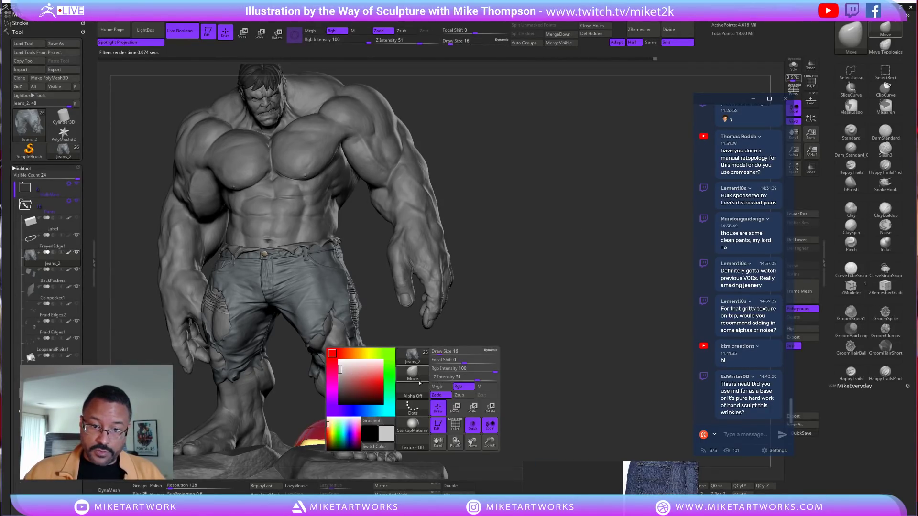
Set the first light's intensity to about 0.8
{"action": "left_click", "coordinate": [17, 32]}
{"action": "left_click", "coordinate": [19, 40]}
{"action": "left_click", "coordinate": [55, 64]}
{"action": "left_click", "coordinate": [56, 113]}
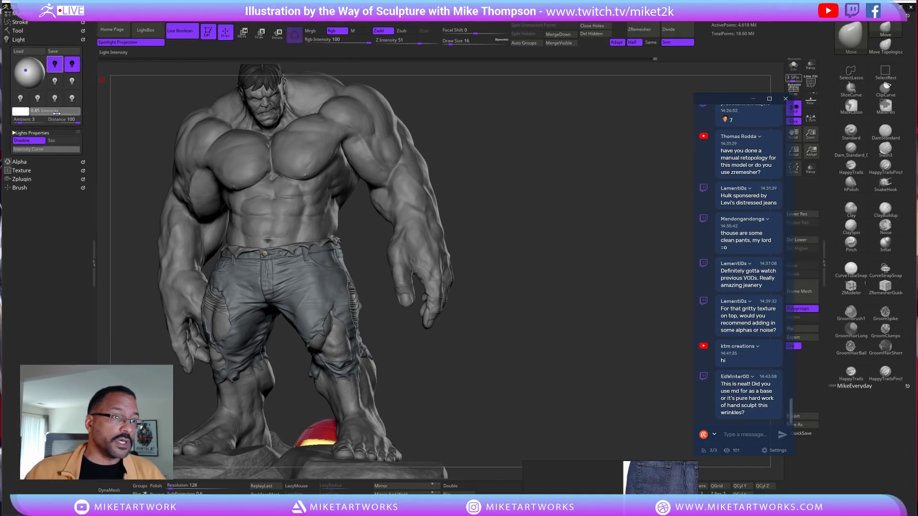
{"action": "mouse_move", "coordinate": [56, 114]}
{"action": "left_mouse_down"}
{"action": "mouse_move", "coordinate": [44, 113]}
{"action": "mouse_move", "coordinate": [53, 113]}
{"action": "left_mouse_up"}
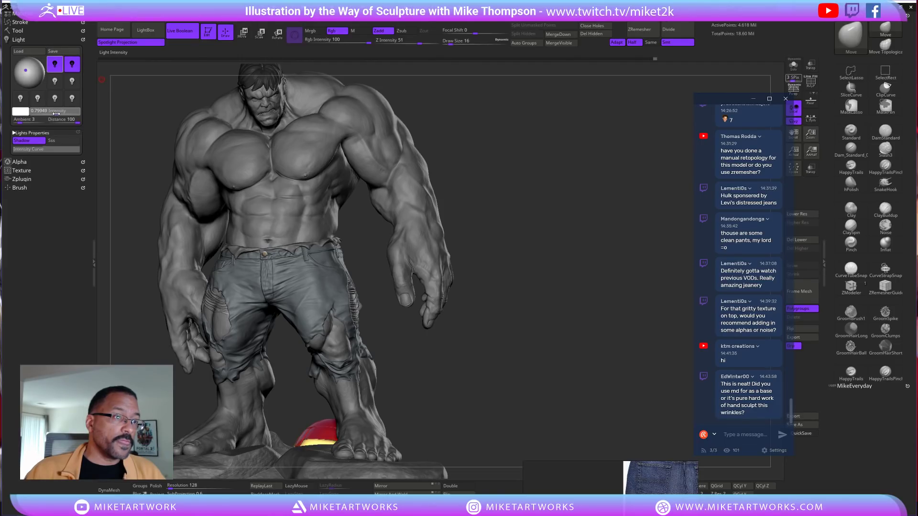
Place the second light at the far left of the figure and aim the first light from the upper right
{"action": "left_click_drag", "start_coordinate": [30, 69], "coordinate": [35, 67]}
{"action": "left_click", "coordinate": [73, 66]}
{"action": "left_click", "coordinate": [19, 69]}
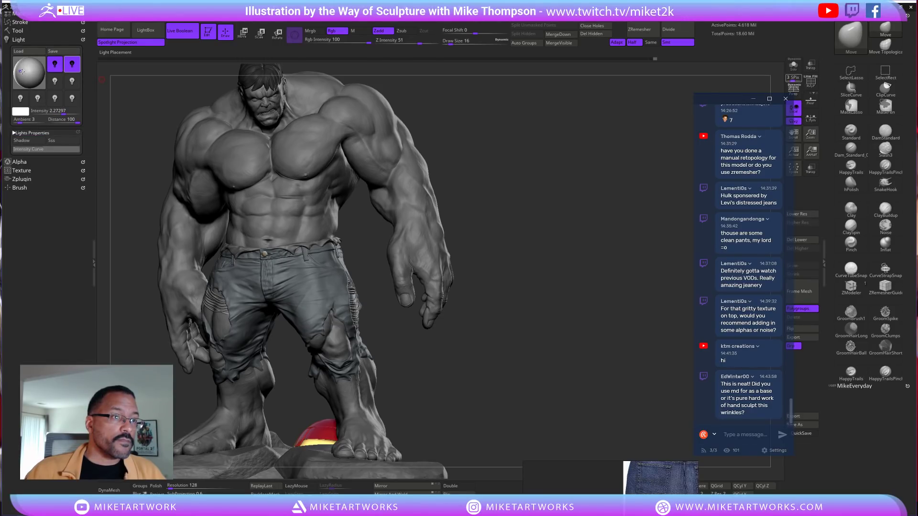
{"action": "left_click", "coordinate": [55, 67]}
{"action": "left_click", "coordinate": [32, 66]}
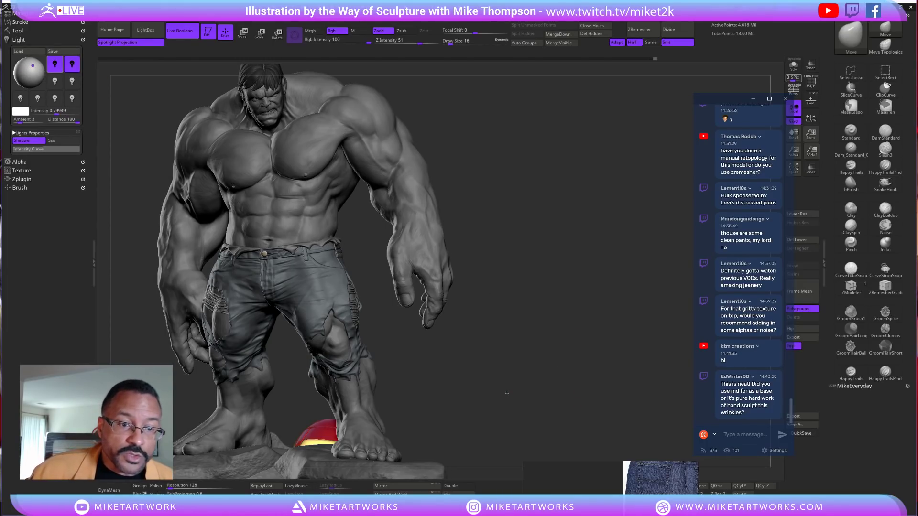
Shift the first light toward the top centre and render a BPR preview of the figure
{"action": "left_click_drag", "start_coordinate": [508, 396], "coordinate": [482, 380]}
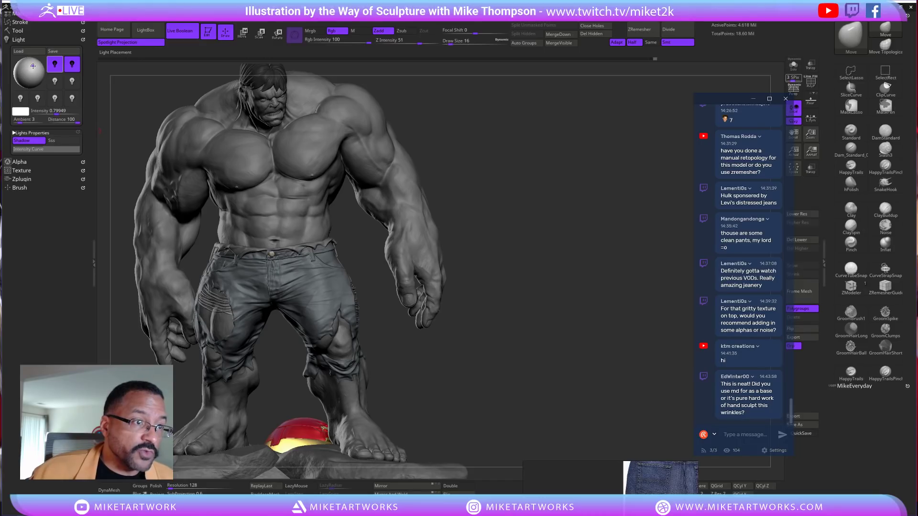
{"action": "left_click", "coordinate": [30, 70]}
{"action": "left_click_drag", "start_coordinate": [30, 71], "coordinate": [30, 66]}
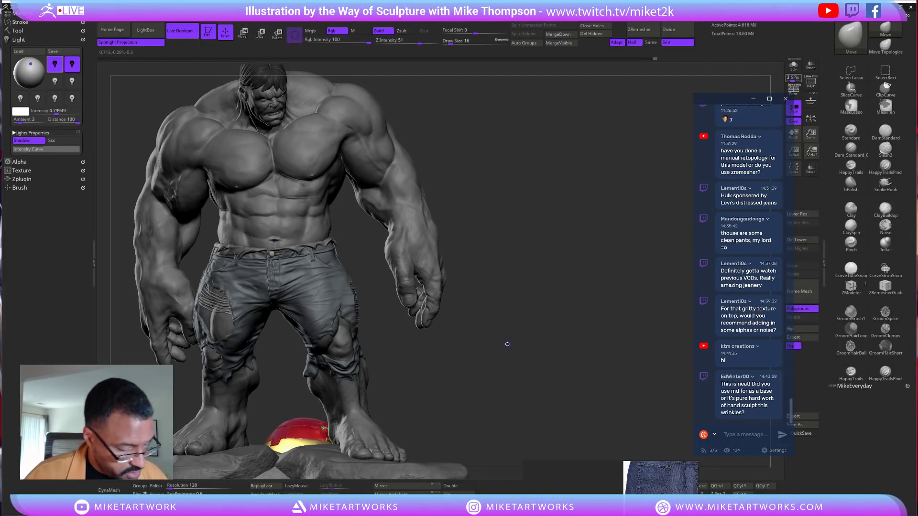
{"action": "key", "text": "shift"}
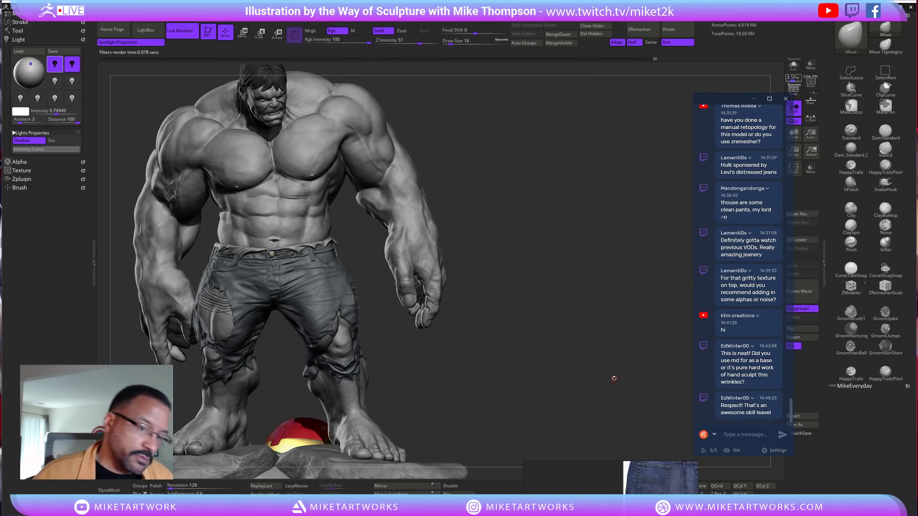
Make the LoopsandRivits1 subtool active from the back view, show its polyframe and bring the jeans reference forward
{"action": "left_click_drag", "start_coordinate": [630, 377], "coordinate": [581, 355]}
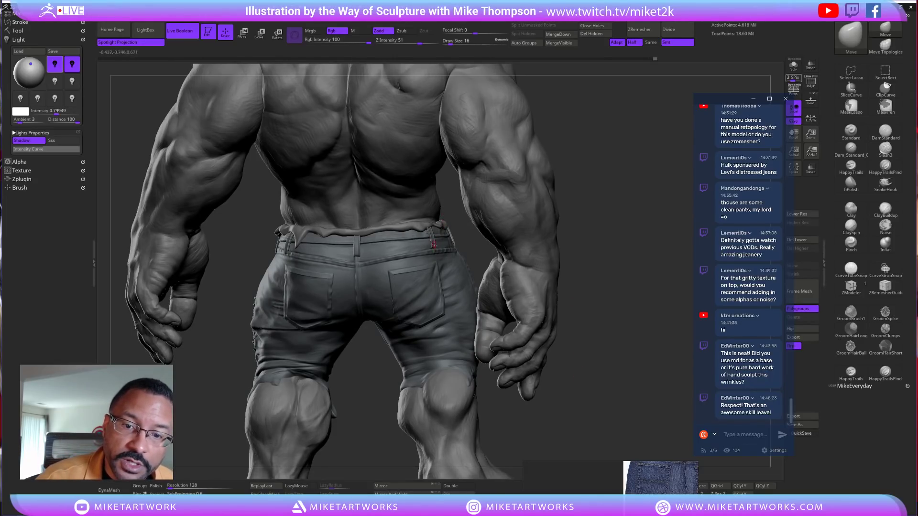
{"action": "left_click", "coordinate": [433, 242], "text": "alt"}
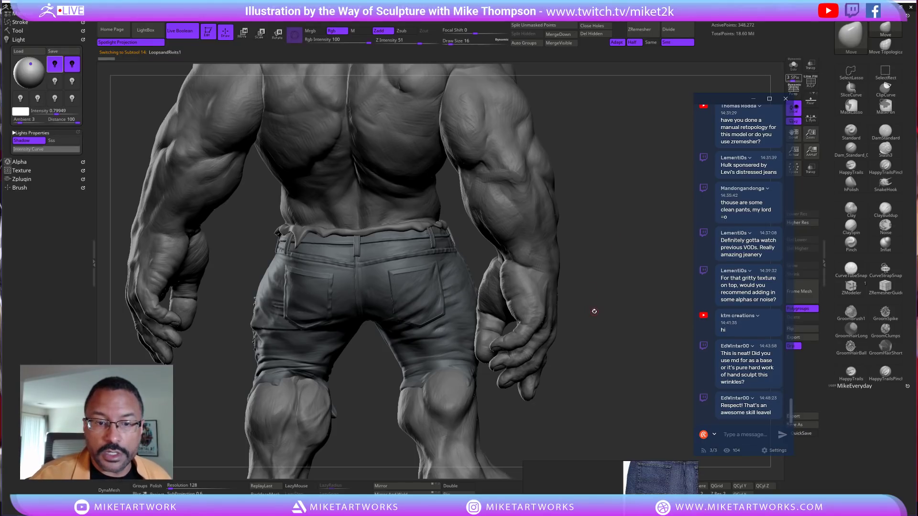
{"action": "key", "text": "space"}
{"action": "left_click", "coordinate": [621, 442]}
{"action": "left_click", "coordinate": [620, 457]}
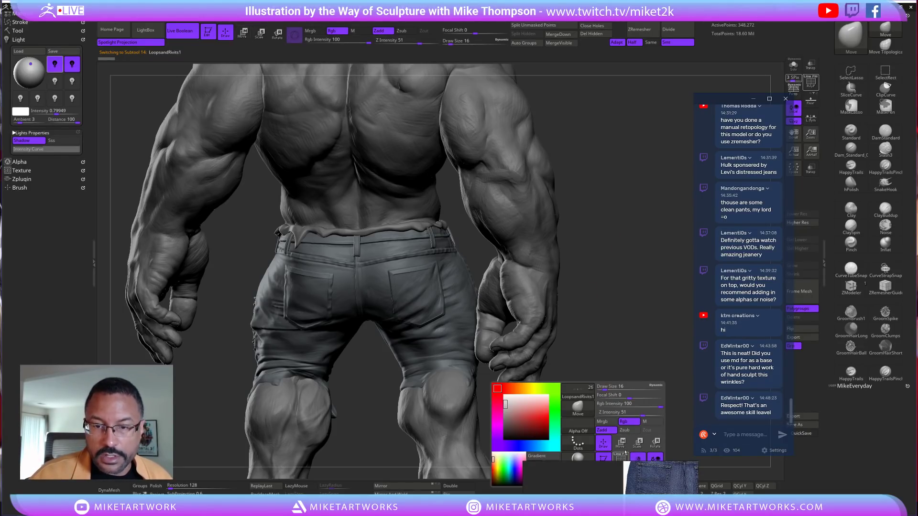
{"action": "left_click", "coordinate": [674, 470]}
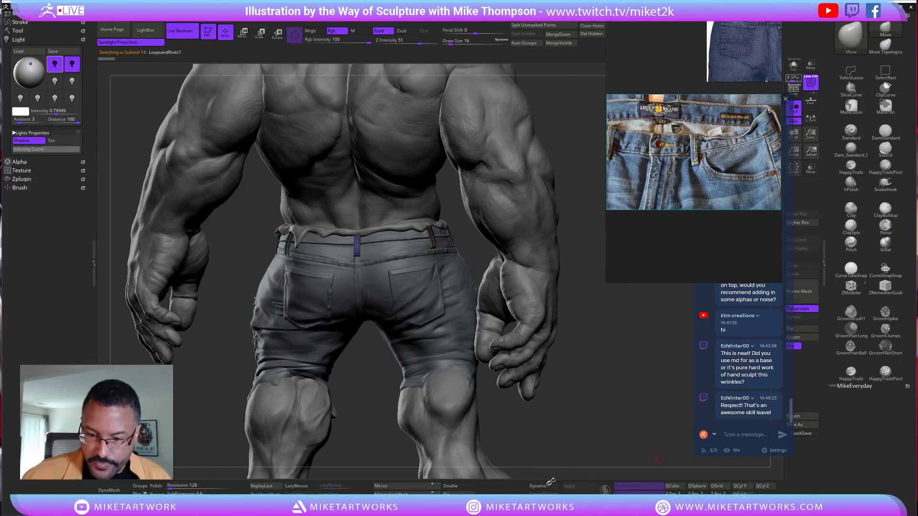
Isolate the belt loops, mask all but the orange back loop and place the transform gizmo on it
{"action": "left_click", "coordinate": [793, 65]}
{"action": "mouse_move", "coordinate": [593, 330]}
{"action": "left_mouse_down", "text": "alt"}
{"action": "mouse_move", "coordinate": [583, 367]}
{"action": "mouse_move", "coordinate": [564, 294]}
{"action": "mouse_move", "coordinate": [560, 346]}
{"action": "mouse_move", "coordinate": [529, 365]}
{"action": "left_mouse_up", "text": "alt"}
{"action": "left_click_drag", "start_coordinate": [421, 328], "coordinate": [433, 366], "text": "ctrl"}
{"action": "mouse_move", "coordinate": [553, 383]}
{"action": "left_mouse_down"}
{"action": "mouse_move", "coordinate": [554, 349]}
{"action": "mouse_move", "coordinate": [560, 389]}
{"action": "mouse_move", "coordinate": [517, 328]}
{"action": "mouse_move", "coordinate": [513, 386]}
{"action": "mouse_move", "coordinate": [452, 346]}
{"action": "mouse_move", "coordinate": [462, 354]}
{"action": "mouse_move", "coordinate": [462, 336]}
{"action": "left_mouse_up"}
{"action": "key", "text": "w"}
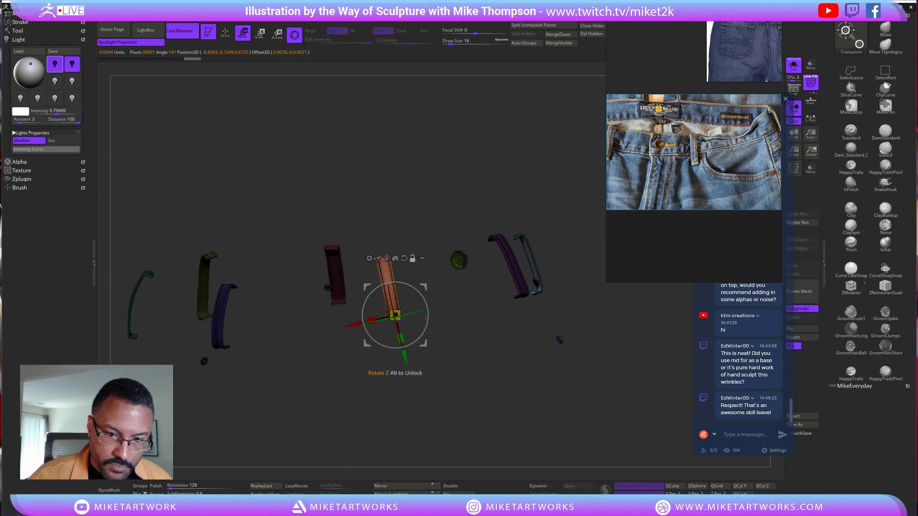
Try rotating the orange back belt loop with the gizmo to align it with the jeans waistband
{"action": "left_click_drag", "start_coordinate": [421, 311], "coordinate": [522, 349]}
{"action": "left_click_drag", "start_coordinate": [412, 337], "coordinate": [585, 335]}
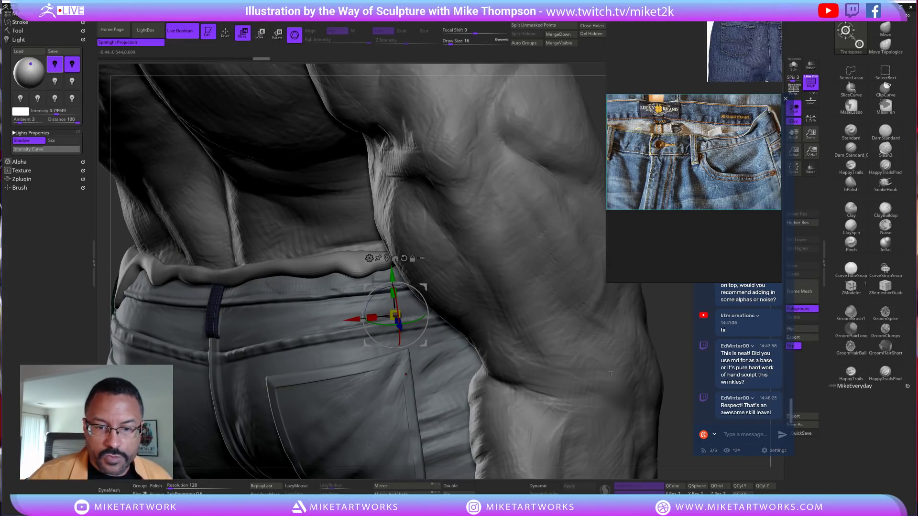
{"action": "left_click_drag", "start_coordinate": [398, 307], "coordinate": [393, 286]}
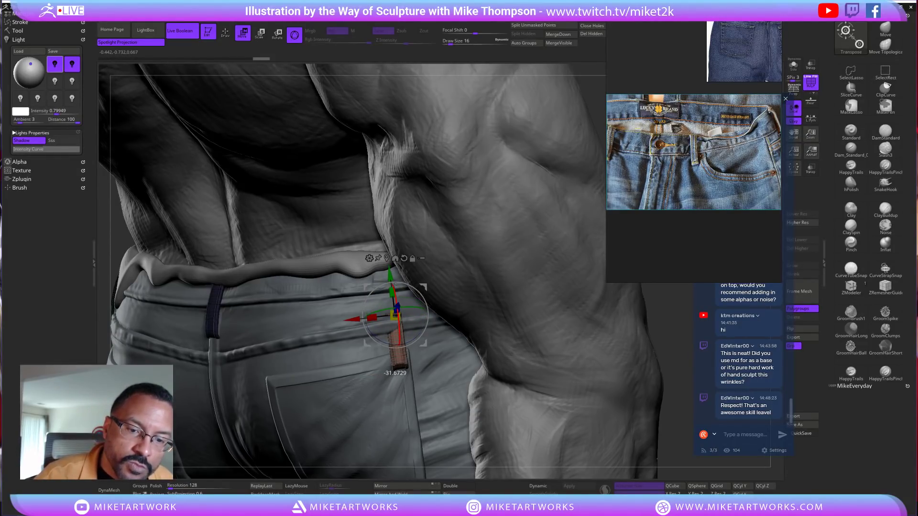
{"action": "middle_click_drag", "start_coordinate": [660, 260], "coordinate": [684, 251]}
{"action": "right_click_drag", "start_coordinate": [557, 289], "coordinate": [570, 299]}
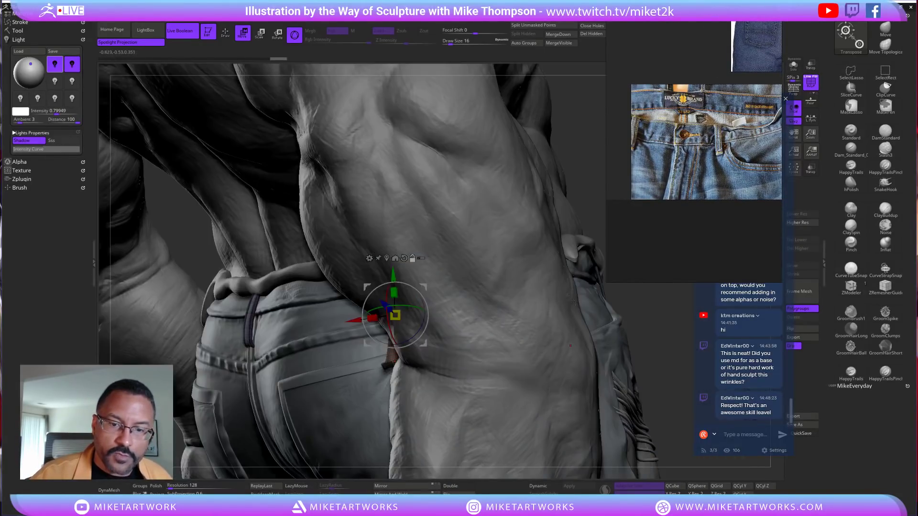
{"action": "right_click_drag", "start_coordinate": [597, 194], "coordinate": [667, 201]}
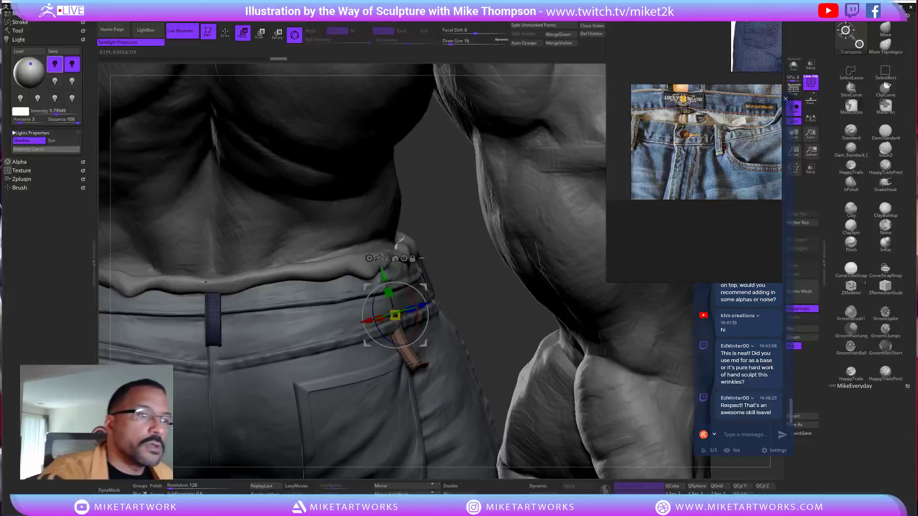
Hide the body's subtool folder so the jeans and belt loops can be worked on unobstructed
{"action": "left_click", "coordinate": [19, 29]}
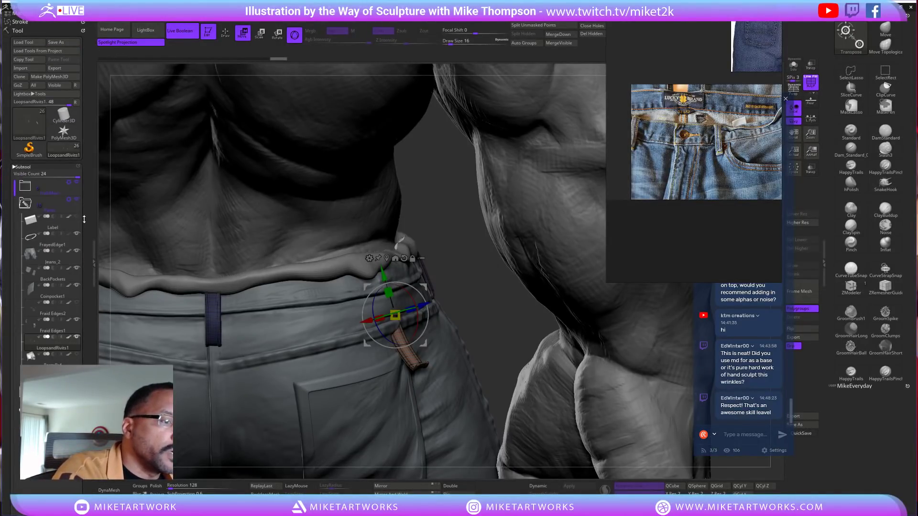
{"action": "left_click", "coordinate": [78, 183]}
{"action": "mouse_move", "coordinate": [526, 415]}
{"action": "right_mouse_down", "text": "alt"}
{"action": "mouse_move", "coordinate": [537, 364]}
{"action": "mouse_move", "coordinate": [570, 342]}
{"action": "mouse_move", "coordinate": [553, 393]}
{"action": "mouse_move", "coordinate": [535, 400]}
{"action": "right_mouse_up", "text": "alt"}
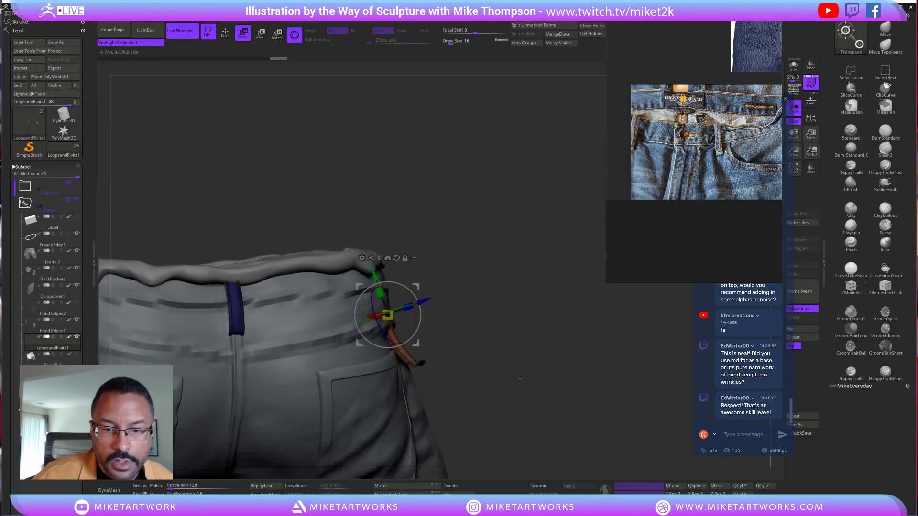
Try moving the orange belt loop outward from the waistband, and undo the loop's recent transformations
{"action": "left_click_drag", "start_coordinate": [428, 301], "coordinate": [435, 299]}
{"action": "right_click_drag", "start_coordinate": [517, 301], "coordinate": [457, 316]}
{"action": "mouse_move", "coordinate": [572, 290]}
{"action": "right_mouse_down"}
{"action": "mouse_move", "coordinate": [635, 281]}
{"action": "mouse_move", "coordinate": [580, 282]}
{"action": "right_mouse_up"}
{"action": "key", "text": "ctrl+z"}
{"action": "key", "text": "ctrl+z"}
{"action": "key", "text": "ctrl+z"}
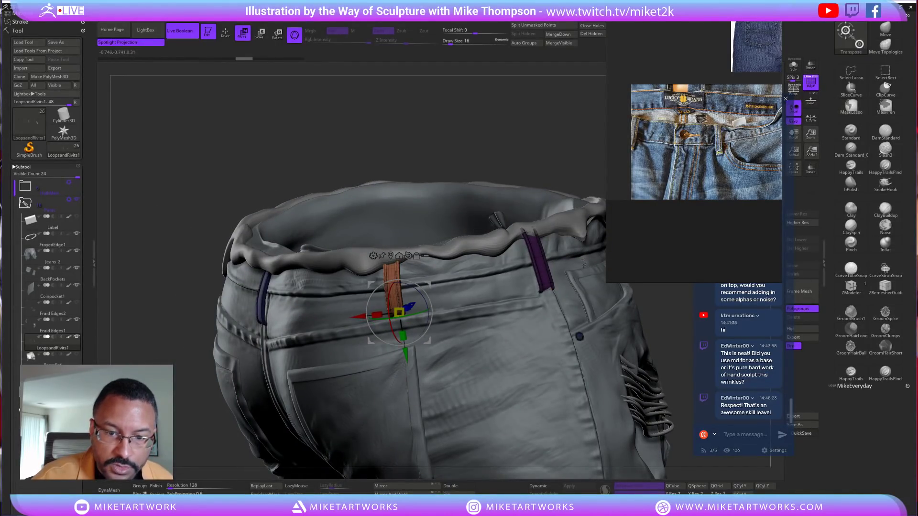
Isolate the belt loops from the side and mask the lower bent end of the orange loop
{"action": "left_click", "coordinate": [793, 66]}
{"action": "mouse_move", "coordinate": [569, 325]}
{"action": "right_mouse_down"}
{"action": "mouse_move", "coordinate": [506, 328]}
{"action": "mouse_move", "coordinate": [507, 360]}
{"action": "mouse_move", "coordinate": [559, 370]}
{"action": "mouse_move", "coordinate": [497, 378]}
{"action": "mouse_move", "coordinate": [501, 365]}
{"action": "right_mouse_up"}
{"action": "key", "text": "q"}
{"action": "key", "text": "ctrl"}
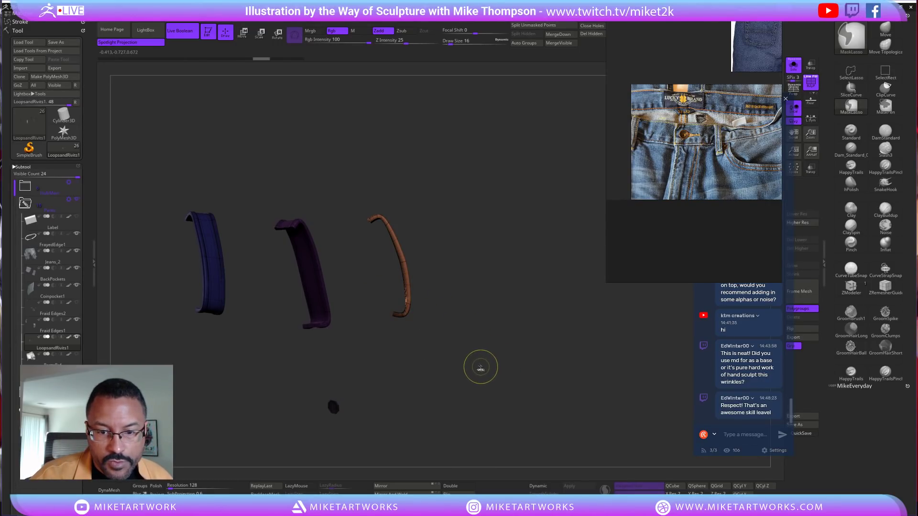
{"action": "left_click", "coordinate": [428, 305], "text": "ctrl"}
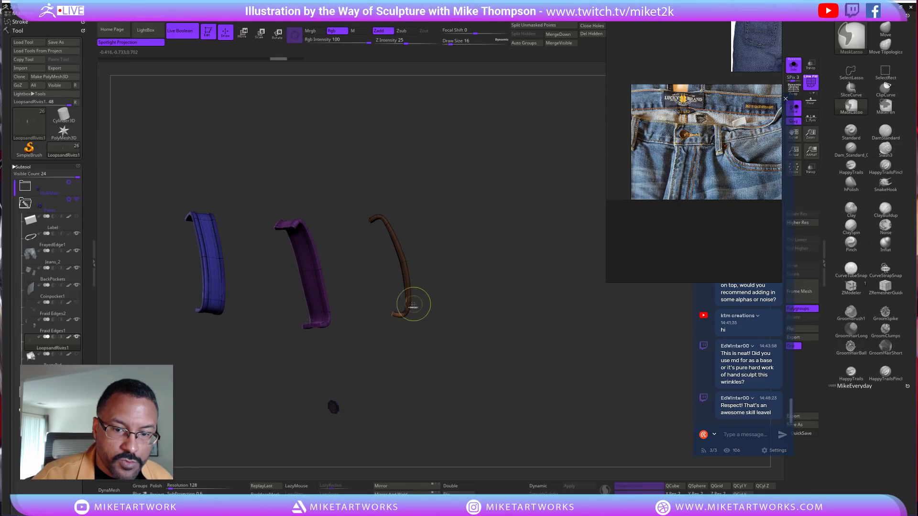
{"action": "left_click", "coordinate": [413, 309], "text": "ctrl"}
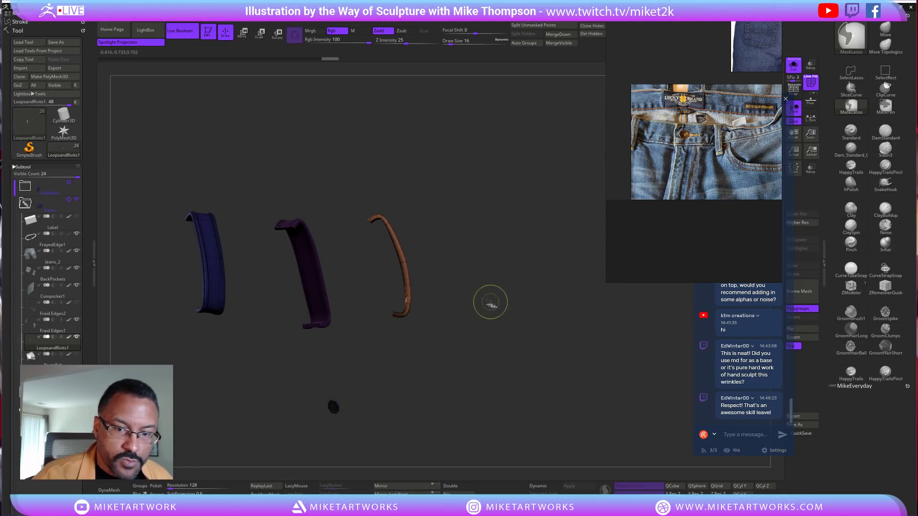
Try rotating the orange belt loop about a gizmo pivot at its lower end, and undo the rotation
{"action": "key", "text": "w"}
{"action": "left_click_drag", "start_coordinate": [473, 321], "coordinate": [448, 402]}
{"action": "left_click_drag", "start_coordinate": [496, 350], "coordinate": [511, 338]}
{"action": "left_click_drag", "start_coordinate": [389, 320], "coordinate": [405, 355], "text": "alt"}
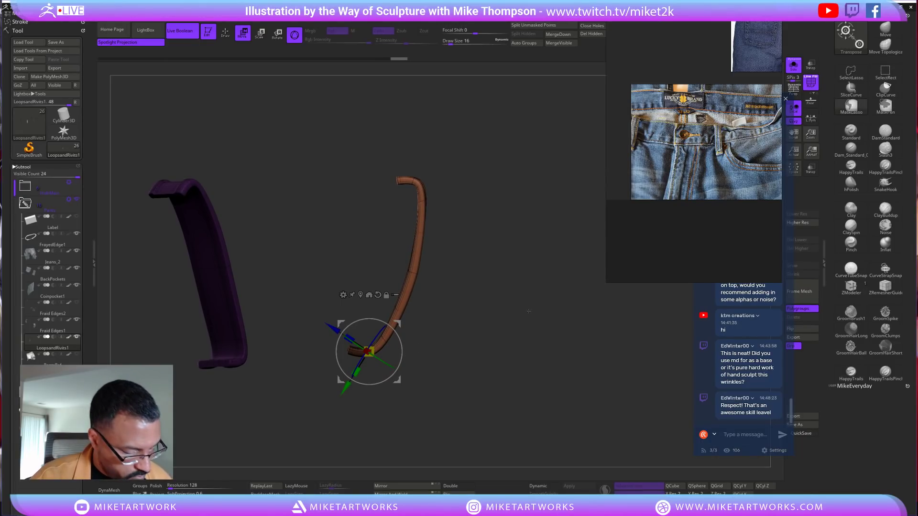
{"action": "key", "text": "ctrl+z"}
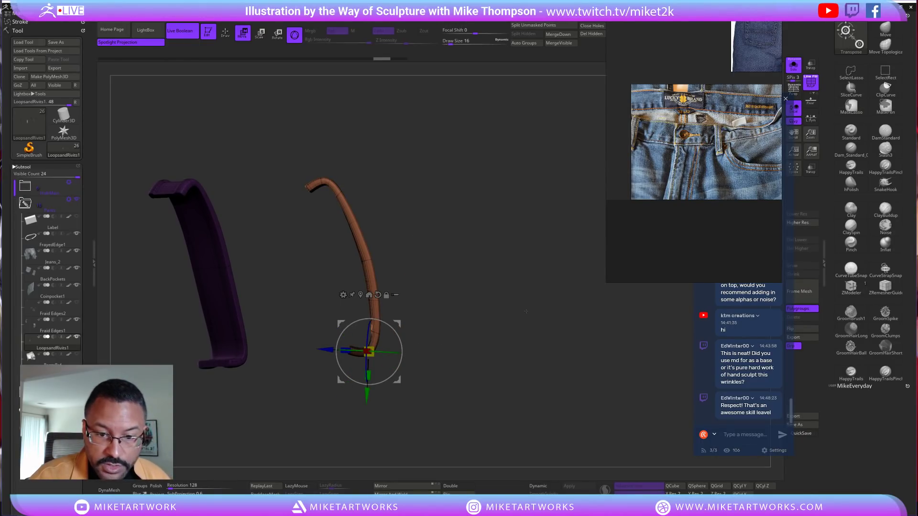
Try adjusting the orange loop's orientation from its end with the gizmo, and undo the recent loop edits
{"action": "left_click_drag", "start_coordinate": [526, 312], "coordinate": [487, 298]}
{"action": "left_click_drag", "start_coordinate": [492, 310], "coordinate": [479, 296]}
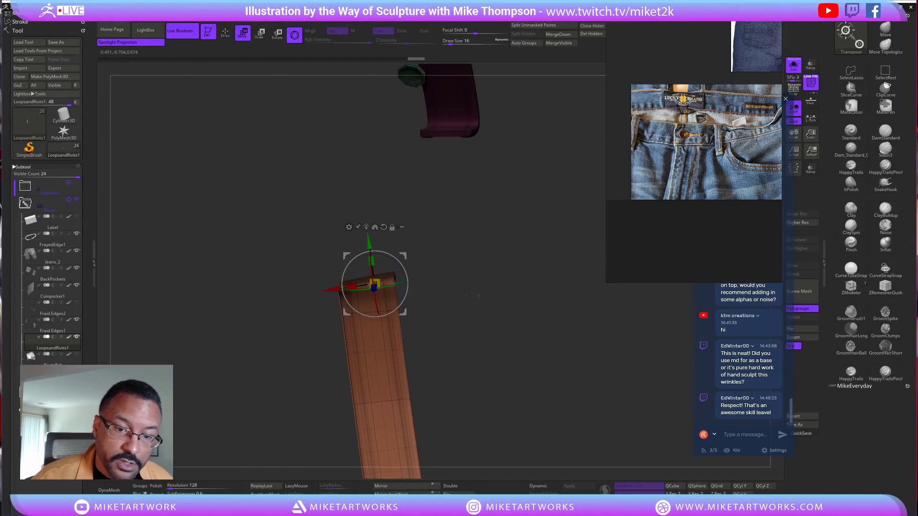
{"action": "left_click_drag", "start_coordinate": [403, 300], "coordinate": [447, 339]}
{"action": "key", "text": "ctrl+z"}
{"action": "key", "text": "ctrl+z"}
{"action": "key", "text": "ctrl+z"}
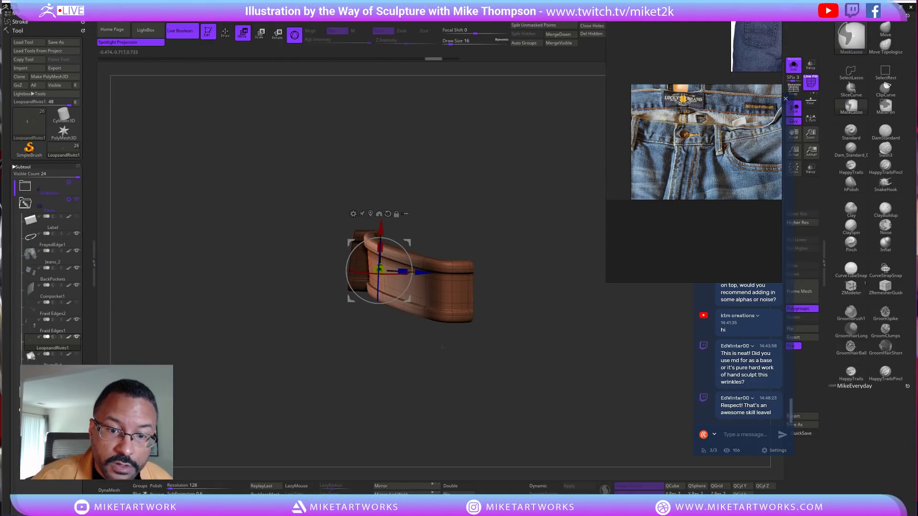
{"action": "key", "text": "ctrl+z"}
{"action": "key", "text": "ctrl+z"}
{"action": "key", "text": "ctrl+z"}
{"action": "key", "text": "ctrl+z"}
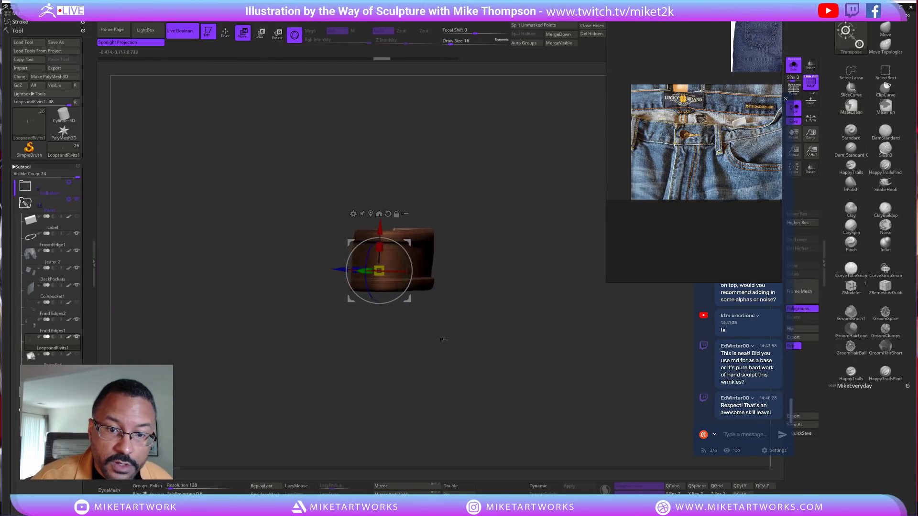
Mask the orange loop's bent lower end at Draw Size 14 and activate the transform gizmo on the loop
{"action": "left_click_drag", "start_coordinate": [448, 347], "coordinate": [417, 337]}
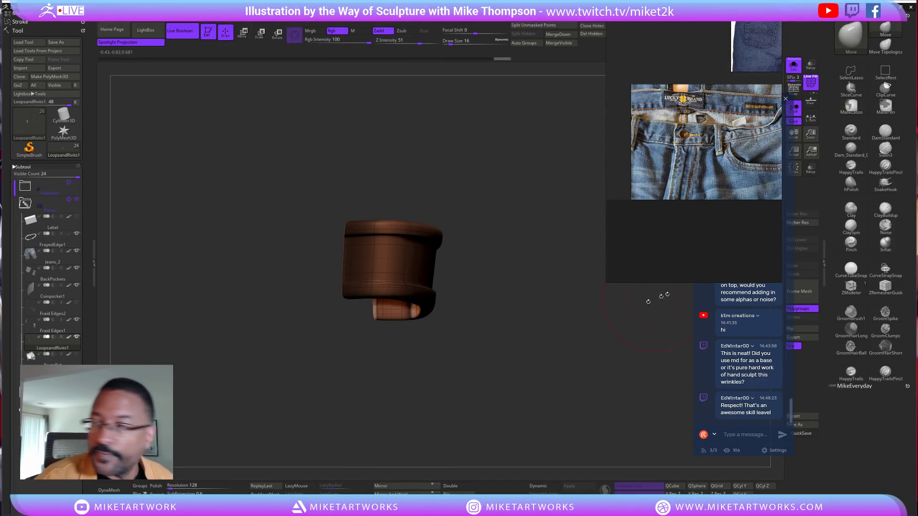
{"action": "key", "text": "s"}
{"action": "left_click_drag", "start_coordinate": [475, 334], "coordinate": [521, 320]}
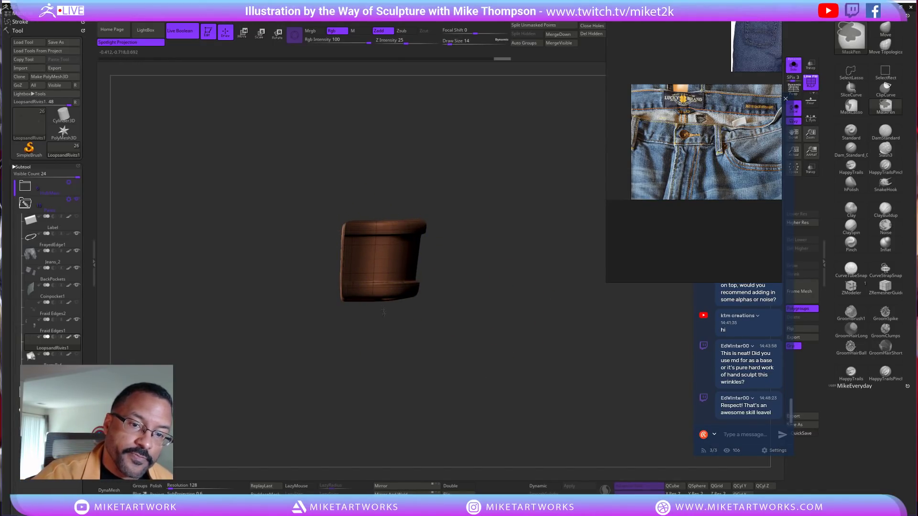
{"action": "left_click_drag", "start_coordinate": [393, 310], "coordinate": [493, 290]}
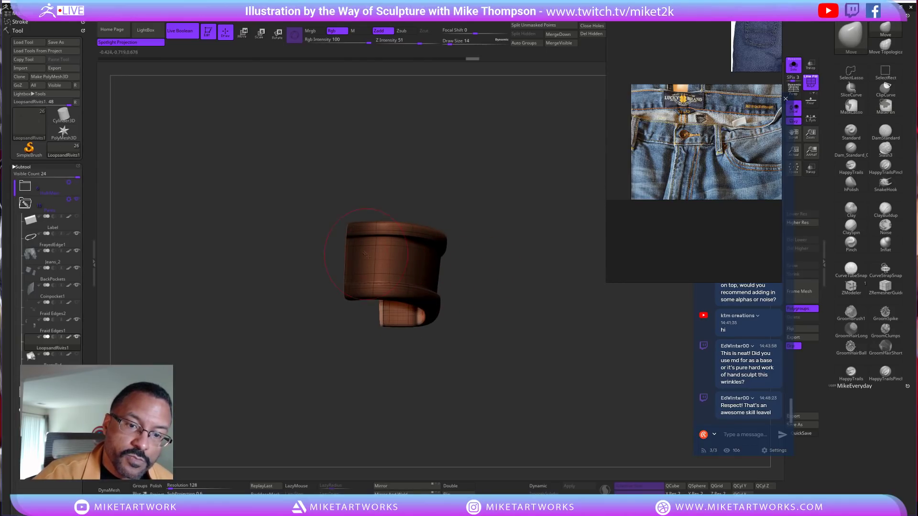
{"action": "left_click_drag", "start_coordinate": [382, 233], "coordinate": [392, 328]}
{"action": "key", "text": "ctrl+z"}
{"action": "mouse_move", "coordinate": [370, 244]}
{"action": "left_mouse_down", "text": "ctrl"}
{"action": "mouse_move", "coordinate": [381, 318]}
{"action": "mouse_move", "coordinate": [431, 304]}
{"action": "left_mouse_up", "text": "ctrl"}
{"action": "mouse_move", "coordinate": [532, 316]}
{"action": "left_mouse_down"}
{"action": "mouse_move", "coordinate": [522, 335]}
{"action": "mouse_move", "coordinate": [532, 368]}
{"action": "left_mouse_up"}
{"action": "key", "text": "w"}
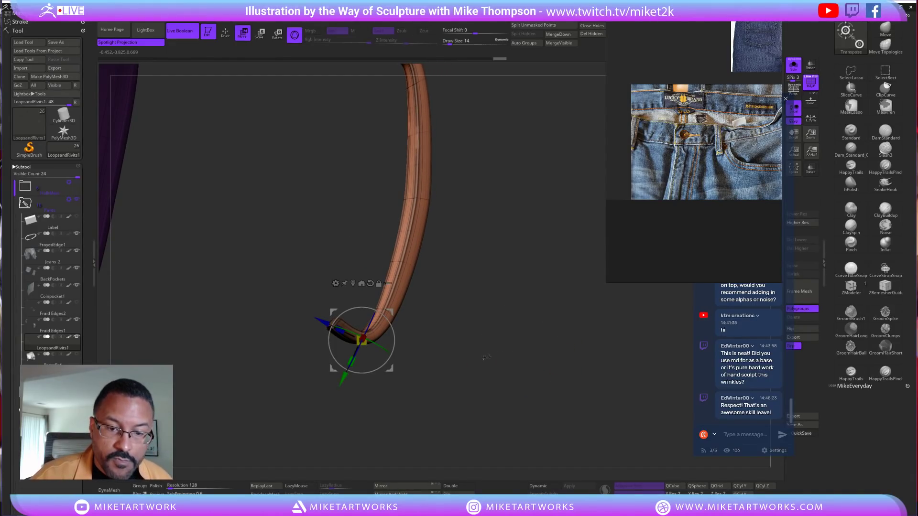
Adjust the orange loop from its bent lower end with the gizmo and bring the jeans back into view
{"action": "left_click_drag", "start_coordinate": [357, 365], "coordinate": [322, 385]}
{"action": "left_click_drag", "start_coordinate": [461, 341], "coordinate": [537, 280]}
{"action": "left_click_drag", "start_coordinate": [396, 266], "coordinate": [400, 293]}
{"action": "left_click_drag", "start_coordinate": [527, 322], "coordinate": [572, 308], "text": "alt"}
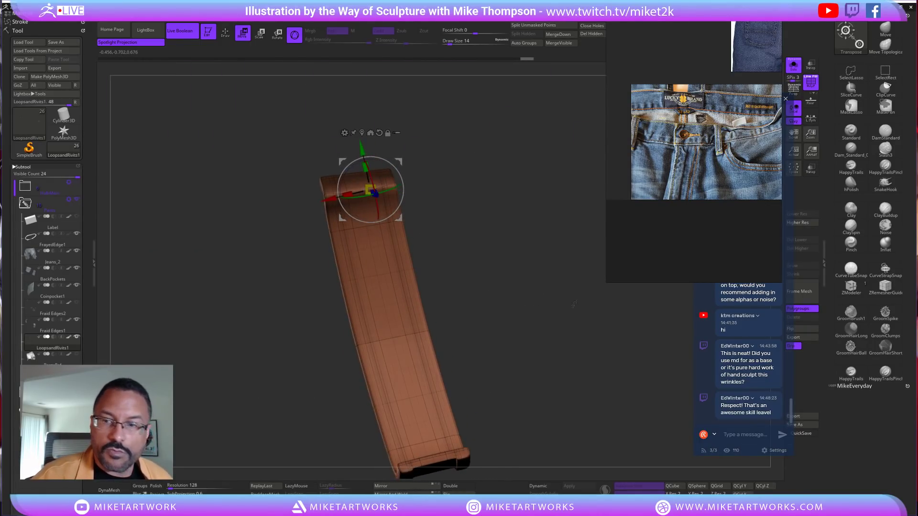
{"action": "left_click", "coordinate": [794, 66]}
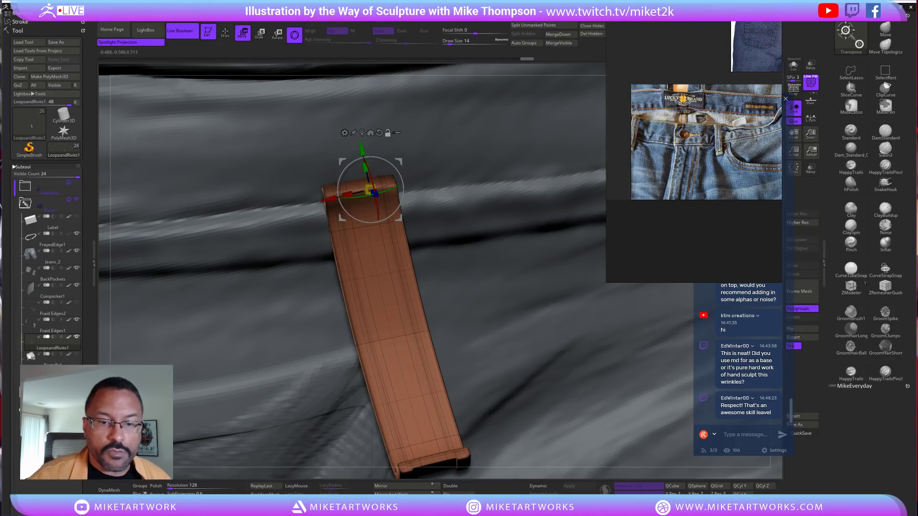
Move and rotate the orange belt loop with the gizmo so it sits over the back pocket's upper corner
{"action": "left_click_drag", "start_coordinate": [776, 467], "coordinate": [615, 332], "text": "alt"}
{"action": "mouse_move", "coordinate": [349, 289]}
{"action": "left_mouse_down"}
{"action": "mouse_move", "coordinate": [349, 309]}
{"action": "mouse_move", "coordinate": [354, 284]}
{"action": "left_mouse_up"}
{"action": "left_click_drag", "start_coordinate": [278, 426], "coordinate": [344, 316]}
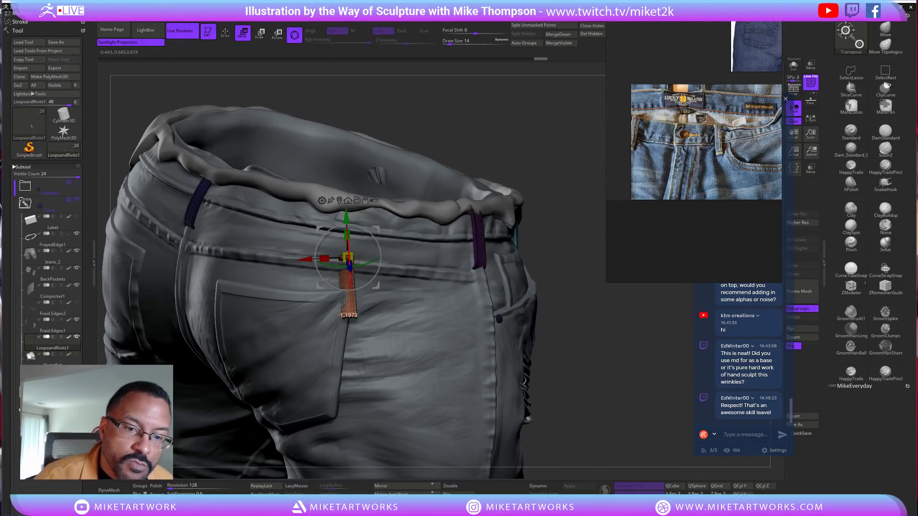
{"action": "left_click_drag", "start_coordinate": [387, 260], "coordinate": [349, 247]}
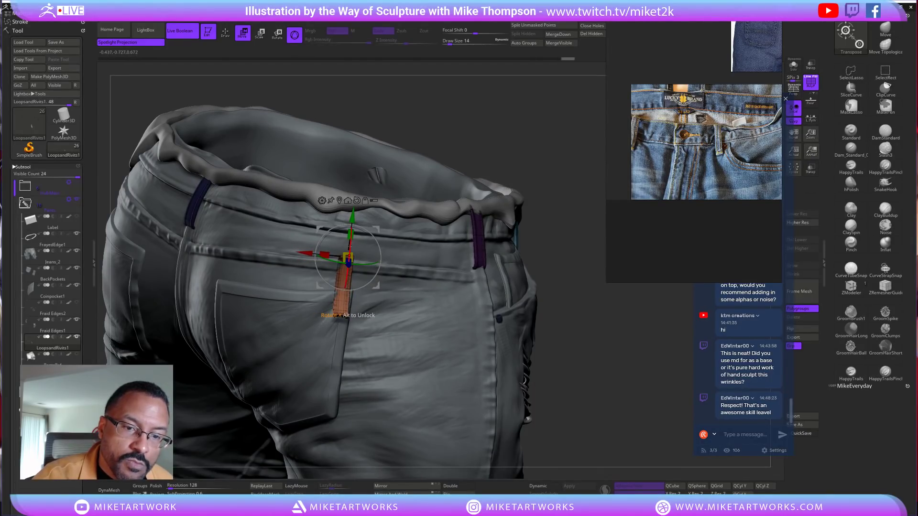
Reshape the orange loop along the jeans surface using the Move brush at Draw Sizes 48 and 51
{"action": "mouse_move", "coordinate": [601, 375]}
{"action": "left_mouse_down"}
{"action": "mouse_move", "coordinate": [431, 335]}
{"action": "mouse_move", "coordinate": [627, 373]}
{"action": "mouse_move", "coordinate": [630, 386]}
{"action": "mouse_move", "coordinate": [702, 336]}
{"action": "left_mouse_up"}
{"action": "key", "text": "q"}
{"action": "left_click", "coordinate": [885, 30]}
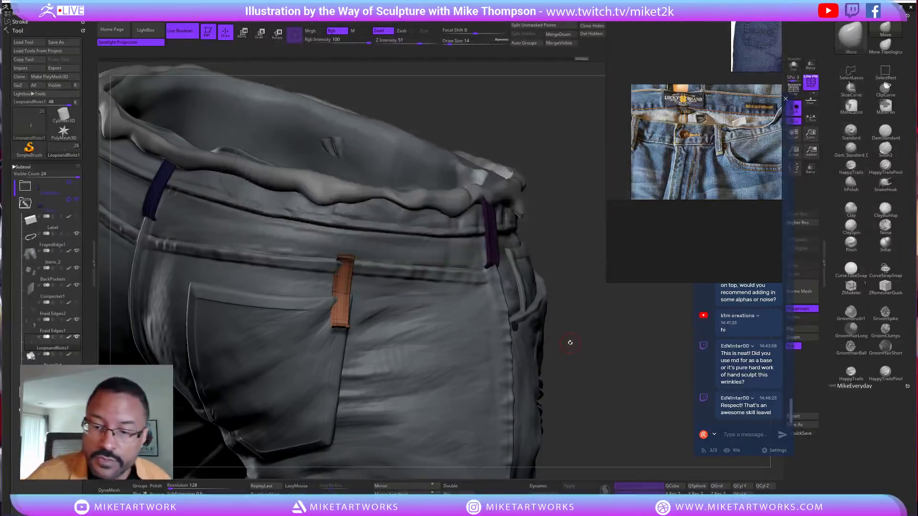
{"action": "key", "text": "s"}
{"action": "left_click_drag", "start_coordinate": [578, 345], "coordinate": [584, 346]}
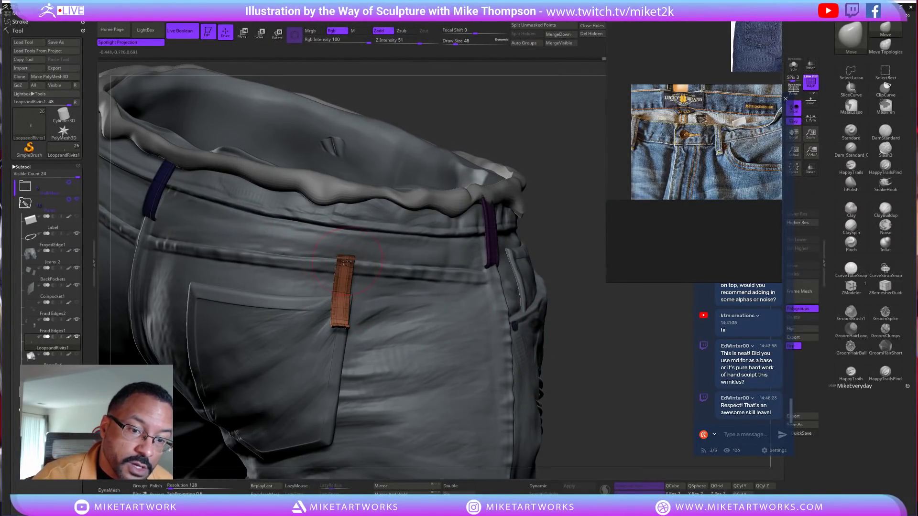
{"action": "left_click_drag", "start_coordinate": [571, 320], "coordinate": [640, 292]}
{"action": "mouse_move", "coordinate": [421, 315]}
{"action": "left_mouse_down"}
{"action": "mouse_move", "coordinate": [438, 309]}
{"action": "mouse_move", "coordinate": [411, 289]}
{"action": "mouse_move", "coordinate": [337, 281]}
{"action": "left_mouse_up"}
{"action": "key", "text": "s"}
{"action": "left_click_drag", "start_coordinate": [319, 248], "coordinate": [325, 301]}
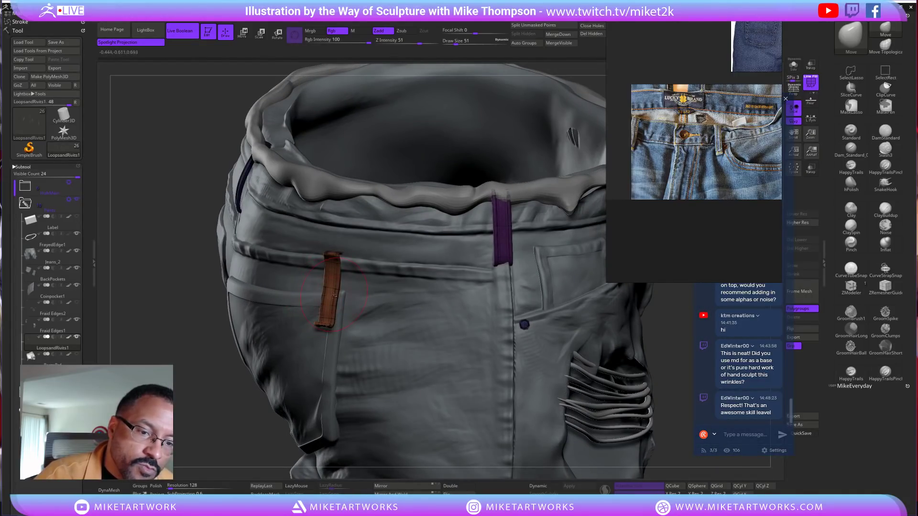
Refine the orange loop's ends with the Move brush at Draw Size 21 and undo the last change
{"action": "mouse_move", "coordinate": [677, 373]}
{"action": "left_mouse_down"}
{"action": "mouse_move", "coordinate": [440, 332]}
{"action": "mouse_move", "coordinate": [413, 348]}
{"action": "left_mouse_up"}
{"action": "key", "text": "s"}
{"action": "left_click_drag", "start_coordinate": [417, 350], "coordinate": [329, 383]}
{"action": "key", "text": "shift"}
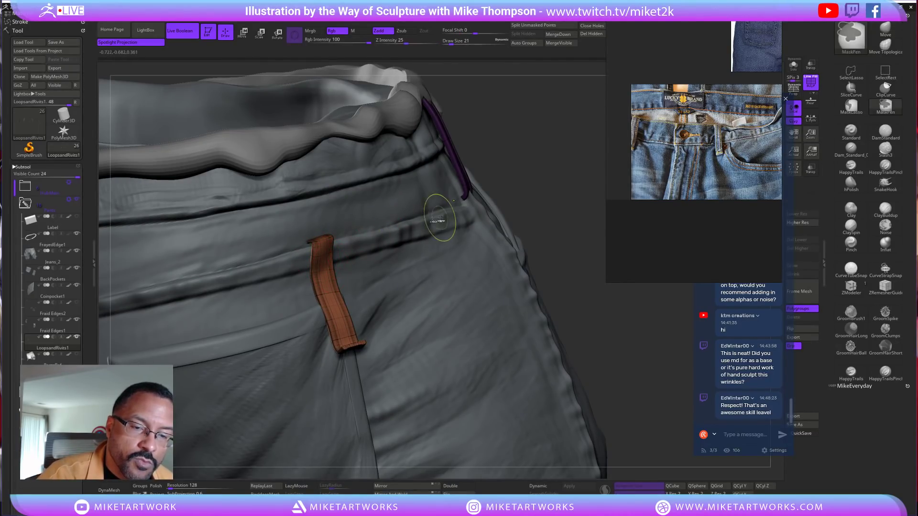
{"action": "key", "text": "ctrl+z"}
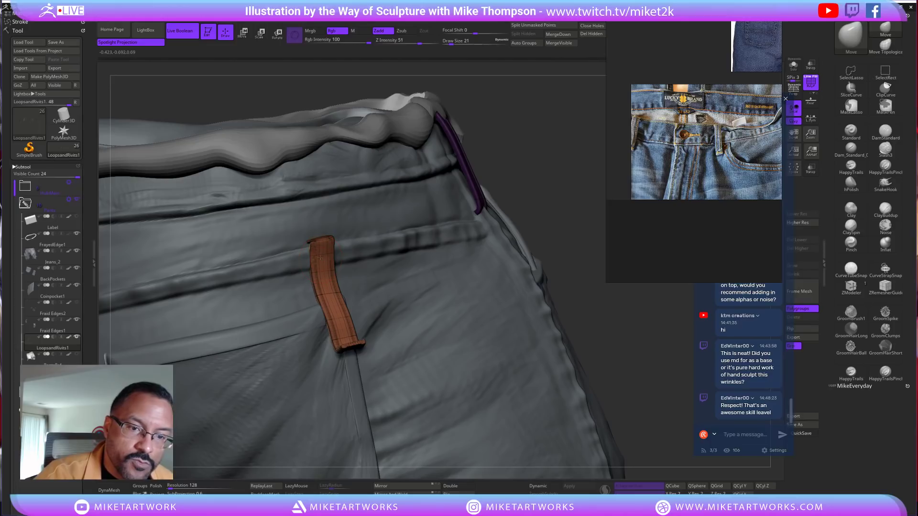
Straighten the orange loop's curve with the Move brush at Draw Size 54, checking its fit from behind and the side
{"action": "right_click_drag", "start_coordinate": [459, 186], "coordinate": [337, 246]}
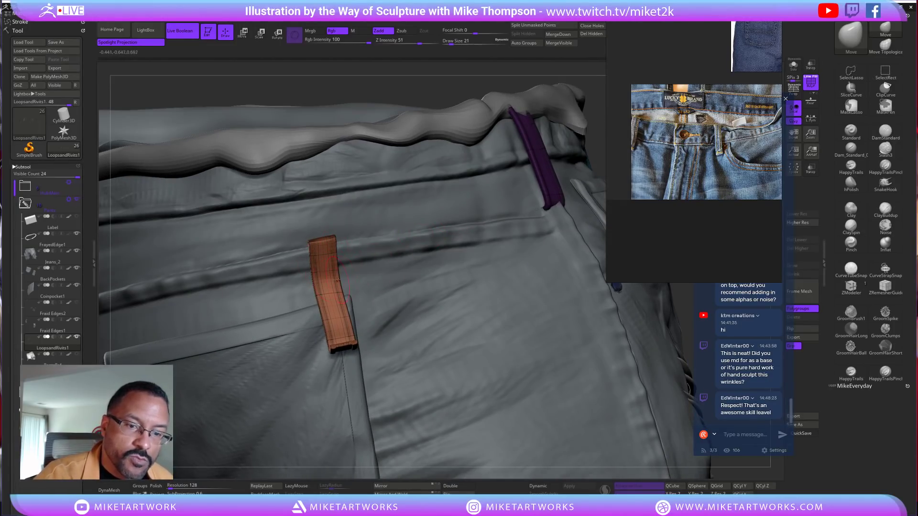
{"action": "key", "text": "bracketright"}
{"action": "key", "text": "bracketright"}
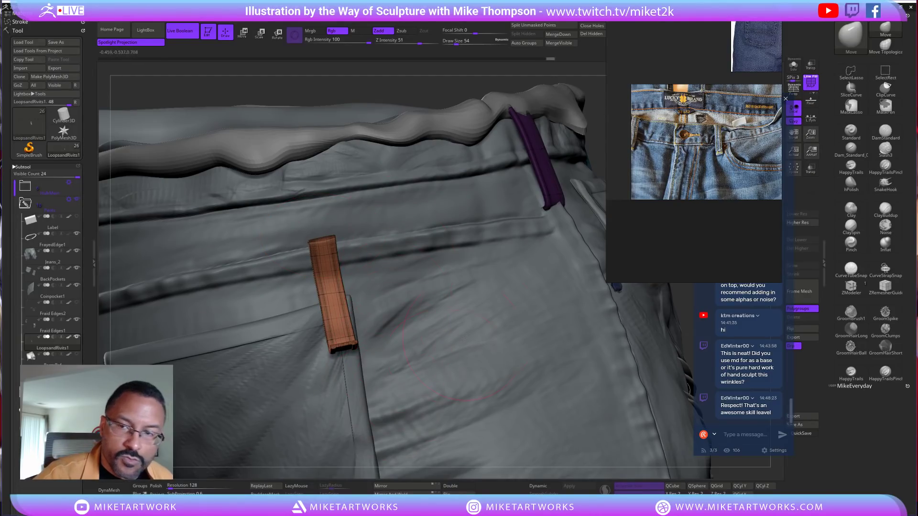
{"action": "mouse_move", "coordinate": [602, 149]}
{"action": "right_mouse_down"}
{"action": "mouse_move", "coordinate": [547, 303]}
{"action": "mouse_move", "coordinate": [534, 312]}
{"action": "mouse_move", "coordinate": [430, 225]}
{"action": "right_mouse_up"}
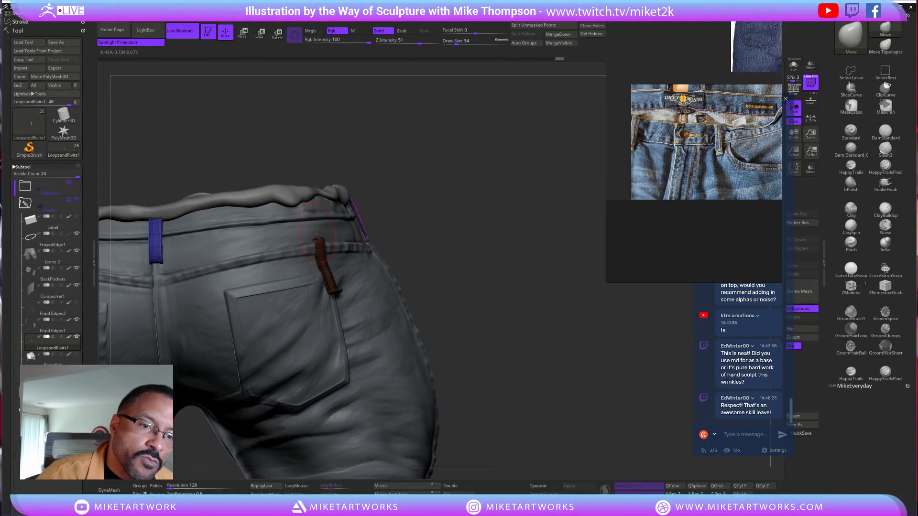
{"action": "right_click_drag", "start_coordinate": [457, 230], "coordinate": [322, 238]}
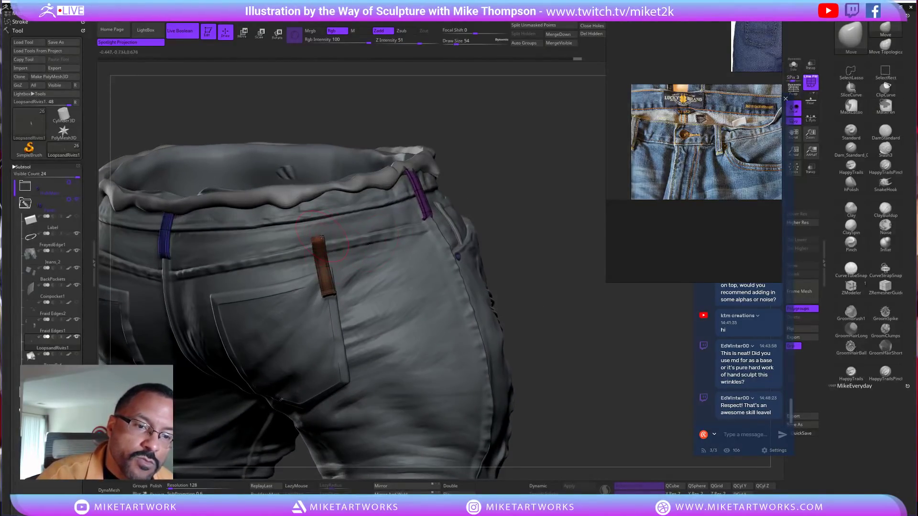
{"action": "mouse_move", "coordinate": [473, 227]}
{"action": "right_mouse_down"}
{"action": "mouse_move", "coordinate": [277, 215]}
{"action": "mouse_move", "coordinate": [575, 261]}
{"action": "mouse_move", "coordinate": [549, 269]}
{"action": "right_mouse_up"}
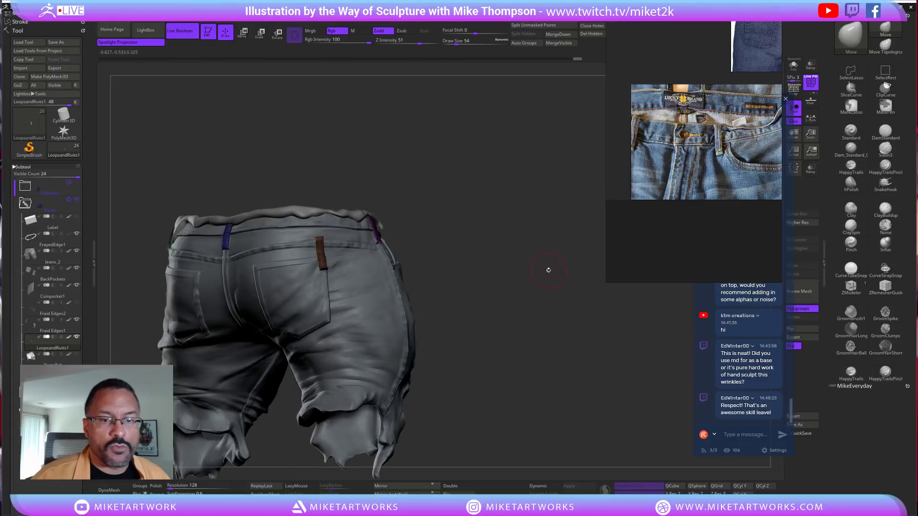
Turn off the polyframe display and set the back belt loop in place on the waistband
{"action": "key", "text": "space"}
{"action": "right_click_drag", "start_coordinate": [556, 334], "coordinate": [564, 303]}
{"action": "key", "text": "ctrl"}
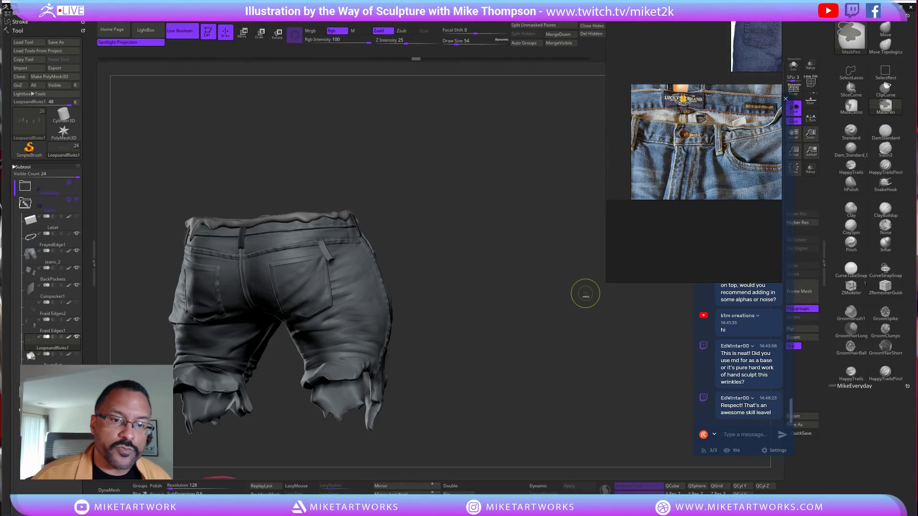
{"action": "mouse_move", "coordinate": [560, 287]}
{"action": "left_mouse_down", "text": "alt"}
{"action": "mouse_move", "coordinate": [498, 223]}
{"action": "mouse_move", "coordinate": [582, 342]}
{"action": "mouse_move", "coordinate": [549, 254]}
{"action": "mouse_move", "coordinate": [560, 269]}
{"action": "left_mouse_up", "text": "alt"}
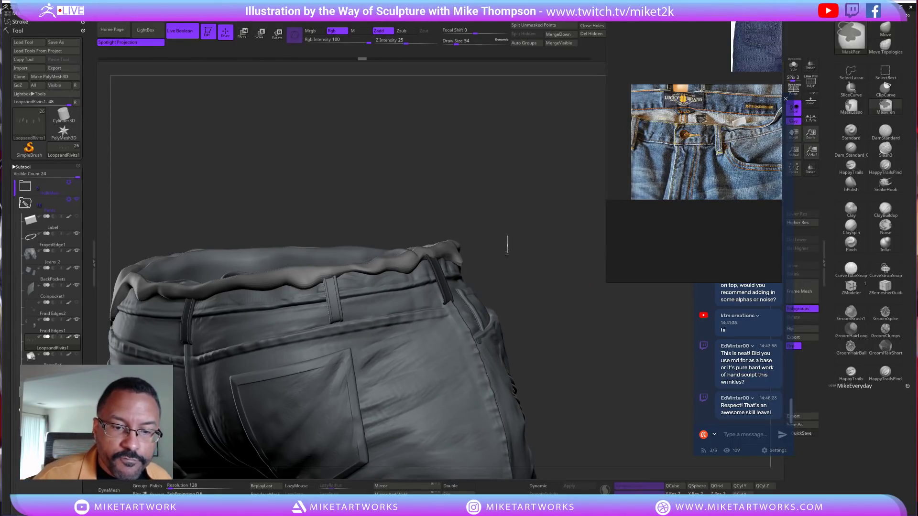
{"action": "left_click", "coordinate": [506, 242], "text": "ctrl"}
{"action": "left_click", "coordinate": [509, 283]}
{"action": "mouse_move", "coordinate": [538, 224]}
{"action": "left_mouse_down", "text": "alt"}
{"action": "mouse_move", "coordinate": [549, 222]}
{"action": "mouse_move", "coordinate": [466, 152]}
{"action": "mouse_move", "coordinate": [491, 140]}
{"action": "left_mouse_up", "text": "alt"}
Set the Move brush to Draw Size 18 and isolate the belt loops from the jeans
{"action": "mouse_move", "coordinate": [384, 223]}
{"action": "left_mouse_down"}
{"action": "mouse_move", "coordinate": [494, 156]}
{"action": "mouse_move", "coordinate": [525, 175]}
{"action": "mouse_move", "coordinate": [514, 137]}
{"action": "left_mouse_up"}
{"action": "key", "text": "s"}
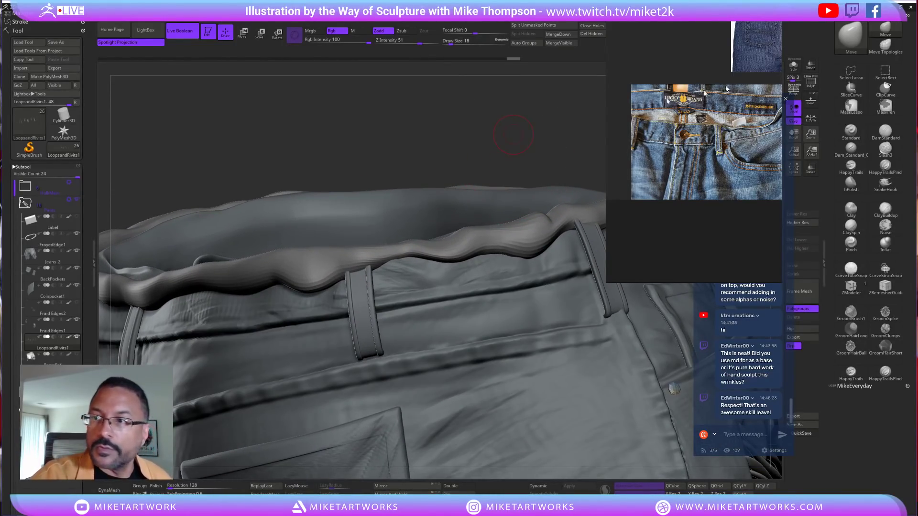
{"action": "left_click", "coordinate": [794, 65]}
{"action": "left_click_drag", "start_coordinate": [435, 342], "coordinate": [491, 352]}
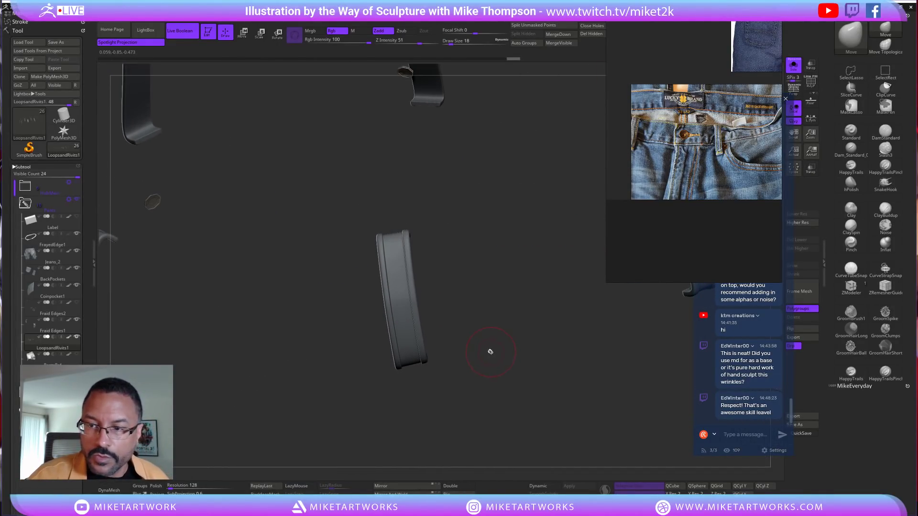
Select the custom cloth wrinkle brush and choose its seam wrinkles variant B
{"action": "key", "text": "b"}
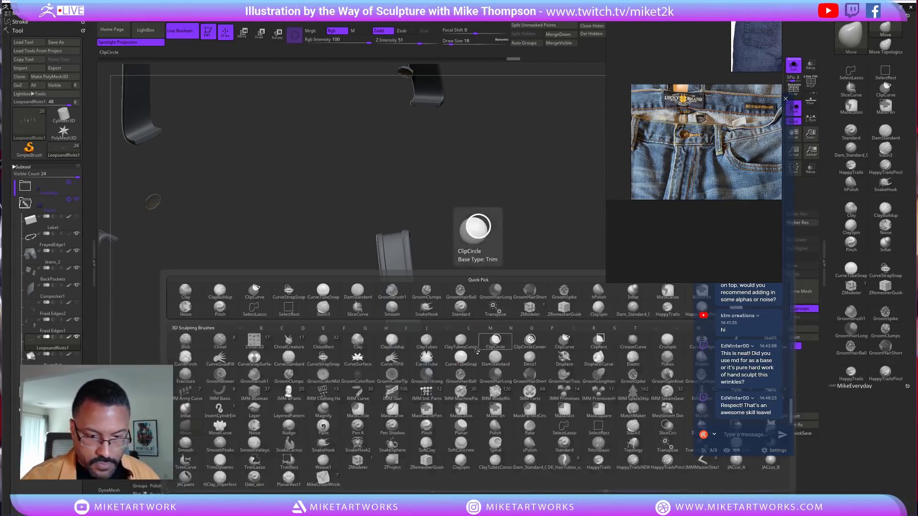
{"action": "left_click", "coordinate": [467, 209]}
{"action": "key", "text": "space"}
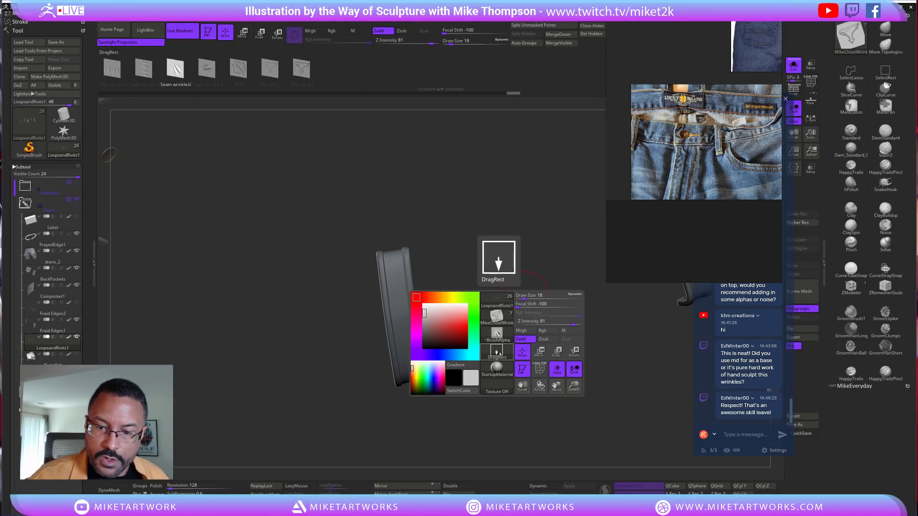
{"action": "left_click", "coordinate": [500, 355]}
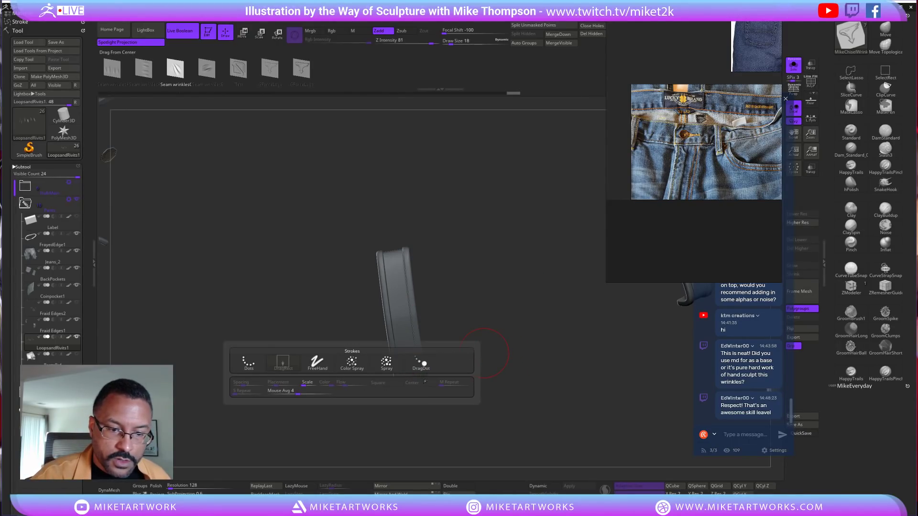
{"action": "key", "text": "space"}
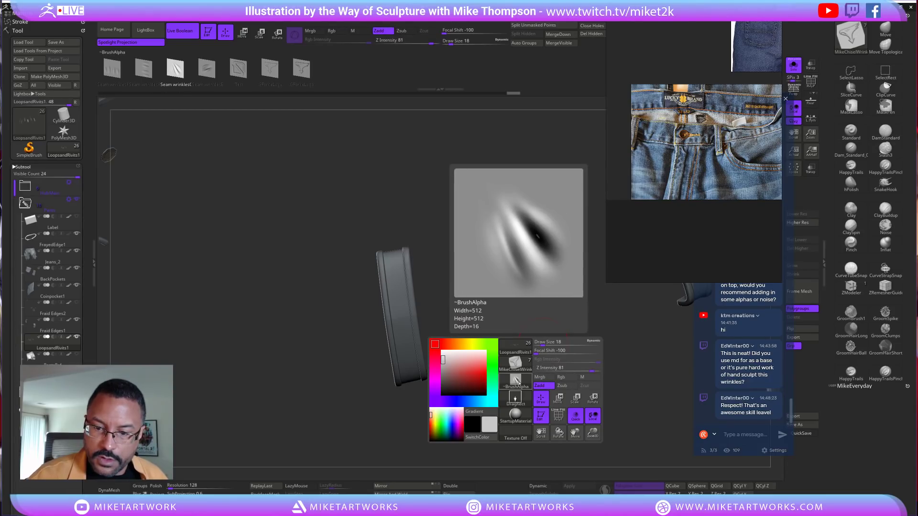
{"action": "key", "text": "space"}
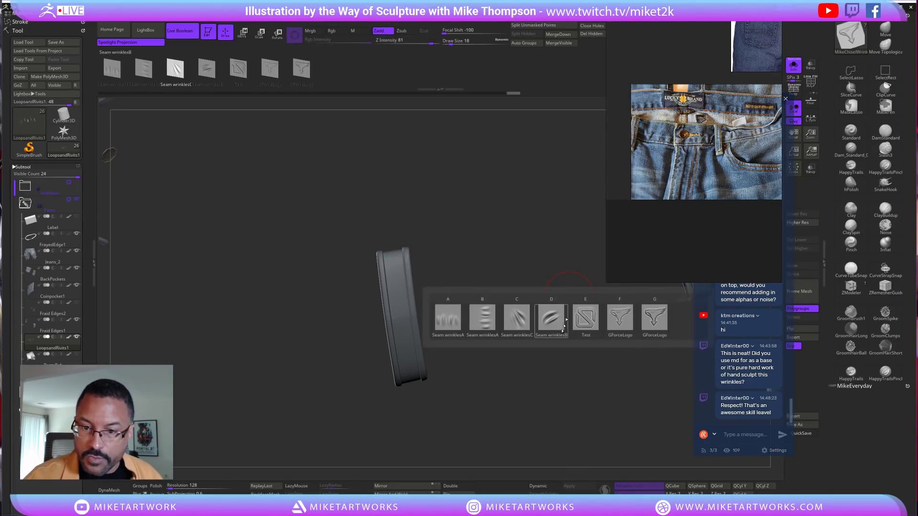
{"action": "left_click", "coordinate": [484, 326]}
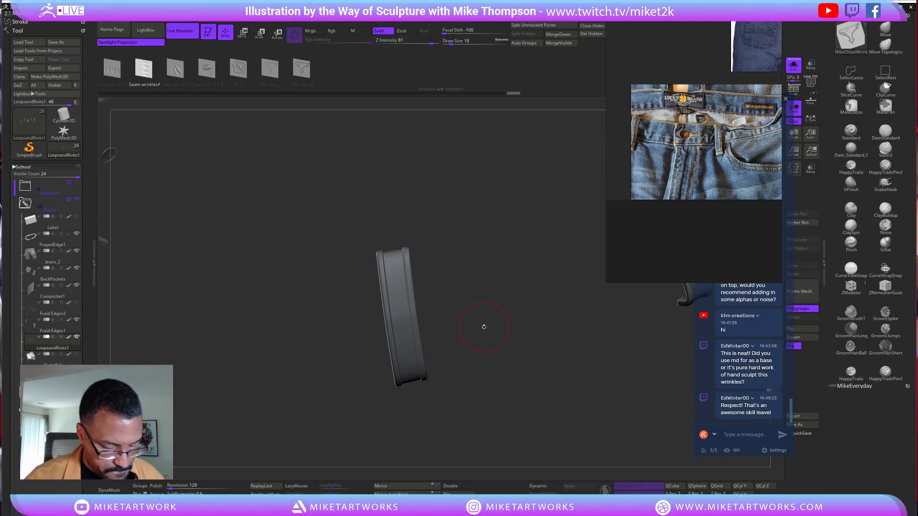
Switch the wrinkle brush to seam wrinkles variant A and try stamping wrinkles across the back belt loop
{"action": "key", "text": "m"}
{"action": "left_click", "coordinate": [367, 355]}
{"action": "left_click_drag", "start_coordinate": [482, 298], "coordinate": [475, 289]}
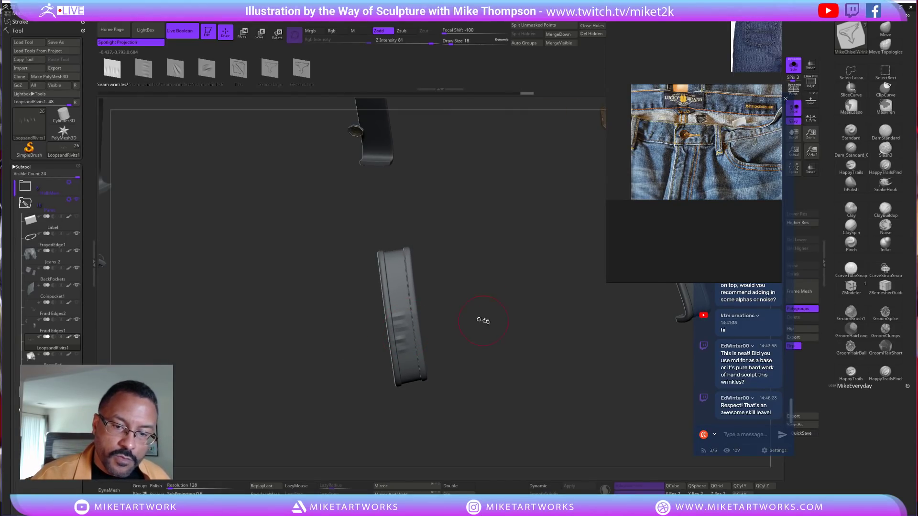
{"action": "left_click_drag", "start_coordinate": [481, 338], "coordinate": [490, 299]}
{"action": "left_click_drag", "start_coordinate": [561, 282], "coordinate": [524, 273]}
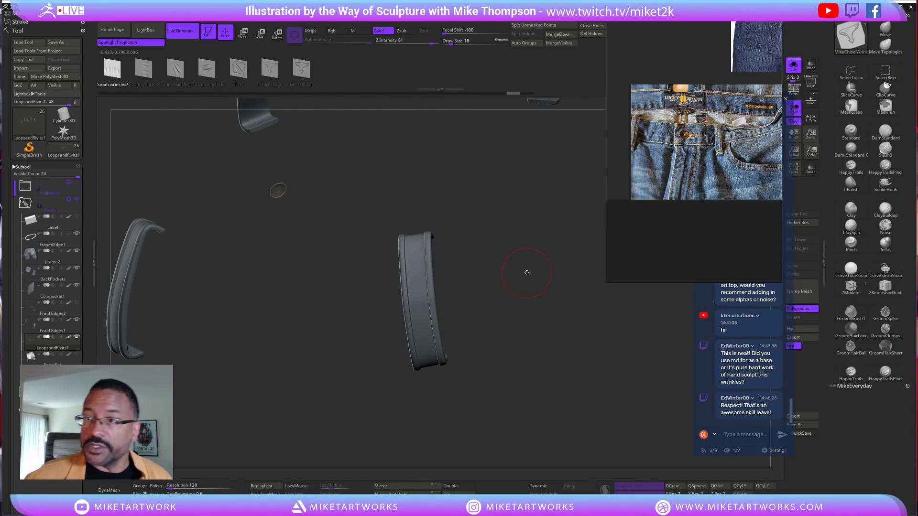
Move the denim reference lower and subdivide the belt loops mesh, declining the automatic subdivision offer
{"action": "left_click_drag", "start_coordinate": [668, 83], "coordinate": [657, 339]}
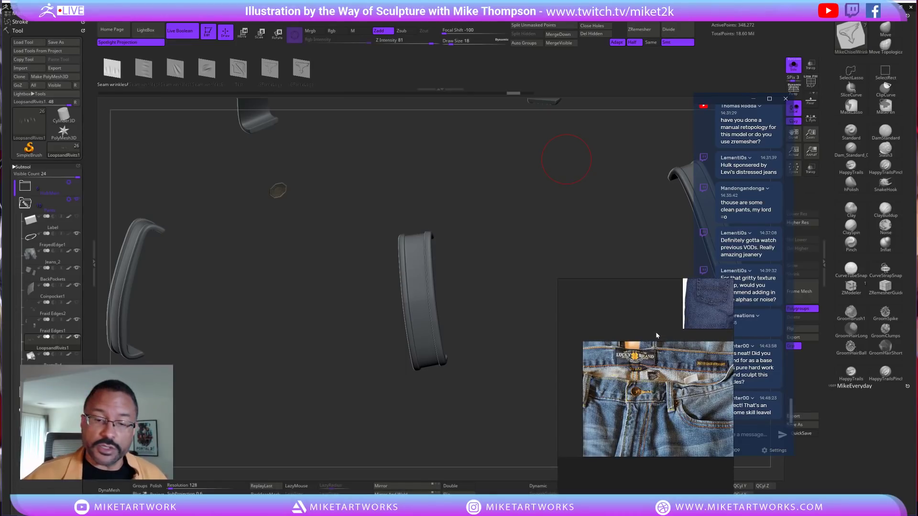
{"action": "left_click_drag", "start_coordinate": [507, 315], "coordinate": [484, 373]}
{"action": "key", "text": "d"}
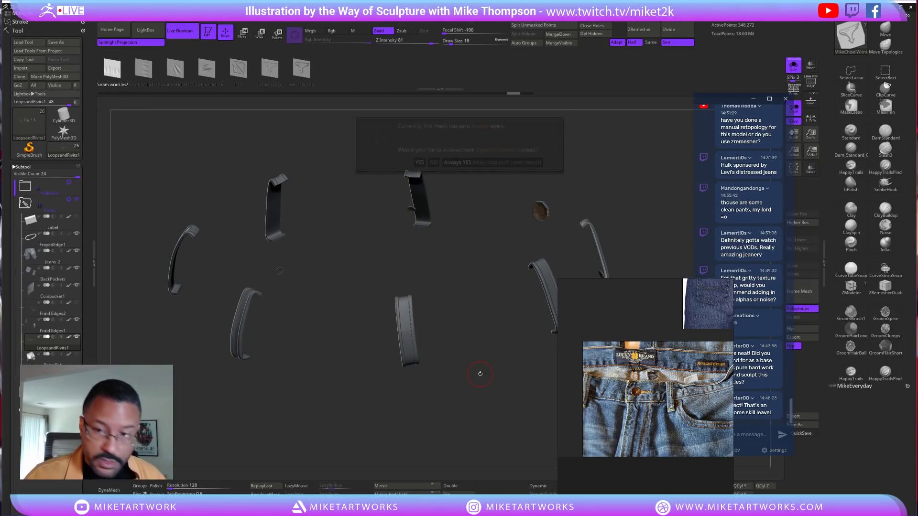
{"action": "left_click", "coordinate": [433, 163]}
{"action": "left_click_drag", "start_coordinate": [481, 379], "coordinate": [482, 383]}
{"action": "key", "text": "ctrl"}
{"action": "key", "text": "ctrl+d"}
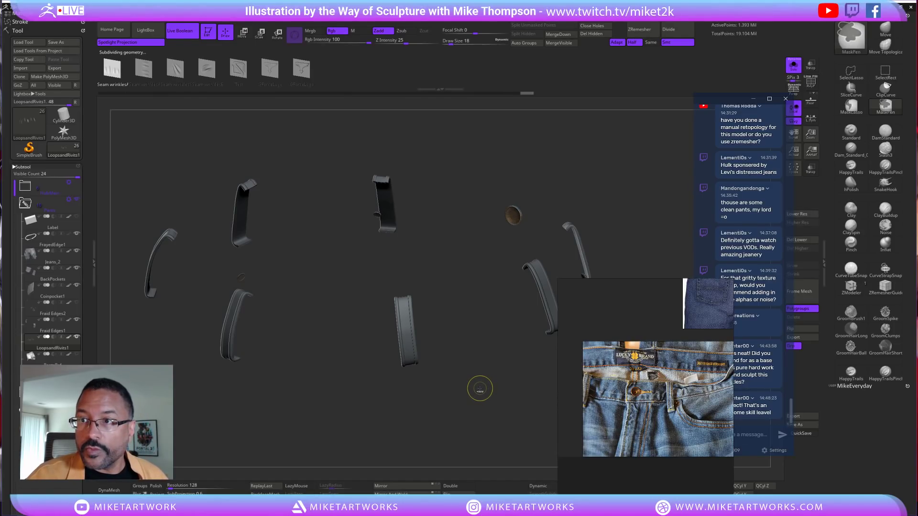
Stamp seam wrinkles across the back belt loop at Z Intensity 81 and show the full jeans again
{"action": "mouse_move", "coordinate": [485, 377]}
{"action": "left_mouse_down", "text": "alt"}
{"action": "mouse_move", "coordinate": [483, 389]}
{"action": "mouse_move", "coordinate": [463, 355]}
{"action": "left_mouse_up", "text": "alt"}
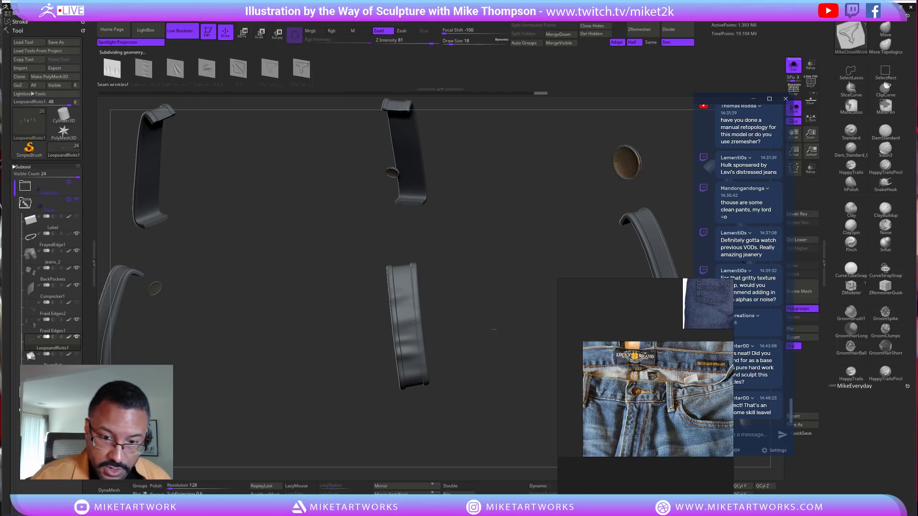
{"action": "left_click_drag", "start_coordinate": [512, 318], "coordinate": [459, 328]}
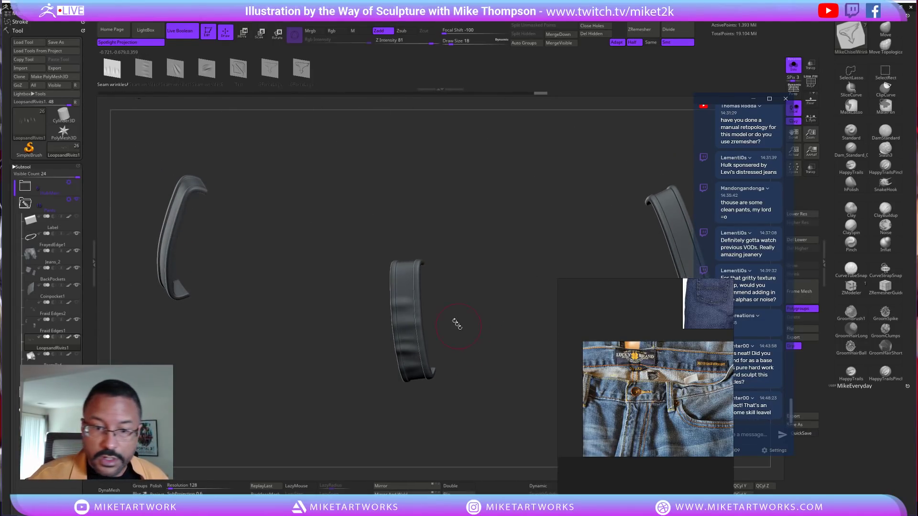
{"action": "mouse_move", "coordinate": [457, 266]}
{"action": "left_mouse_down"}
{"action": "mouse_move", "coordinate": [407, 275]}
{"action": "mouse_move", "coordinate": [455, 272]}
{"action": "mouse_move", "coordinate": [487, 285]}
{"action": "left_mouse_up"}
{"action": "mouse_move", "coordinate": [495, 335]}
{"action": "left_mouse_down"}
{"action": "mouse_move", "coordinate": [507, 378]}
{"action": "mouse_move", "coordinate": [475, 412]}
{"action": "mouse_move", "coordinate": [489, 389]}
{"action": "mouse_move", "coordinate": [484, 384]}
{"action": "mouse_move", "coordinate": [482, 403]}
{"action": "left_mouse_up"}
{"action": "left_click_drag", "start_coordinate": [422, 378], "coordinate": [392, 406]}
{"action": "left_click", "coordinate": [793, 64]}
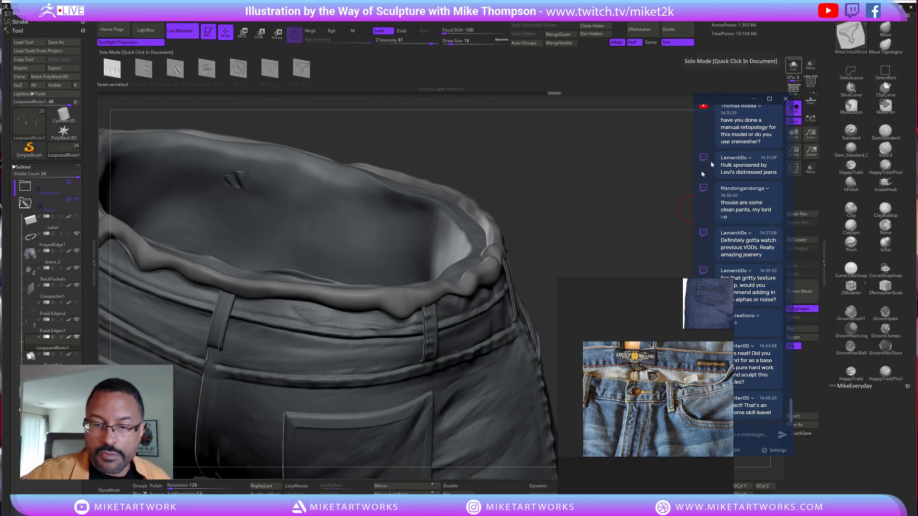
Set the wrinkle brush's Z Intensity to 58, isolate the belt loops and stamp seam wrinkles across a back loop
{"action": "left_click_drag", "start_coordinate": [601, 170], "coordinate": [433, 196]}
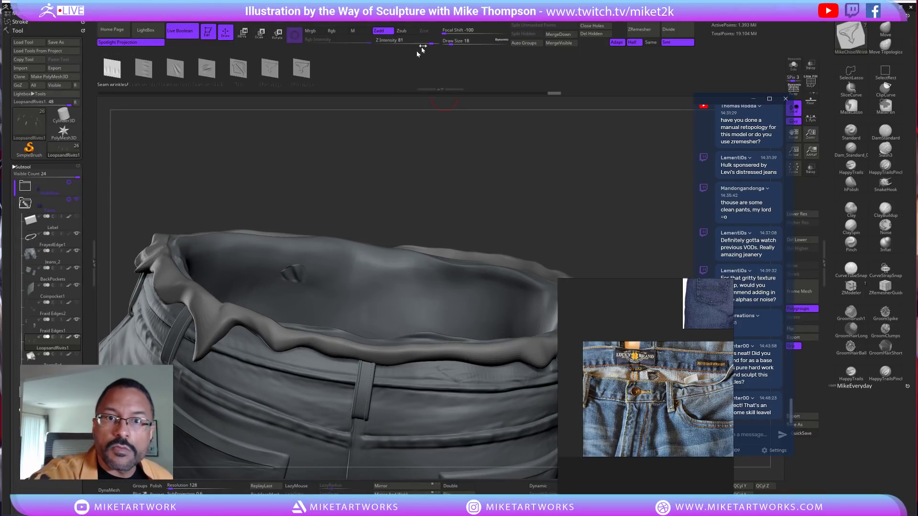
{"action": "left_click_drag", "start_coordinate": [432, 43], "coordinate": [430, 42]}
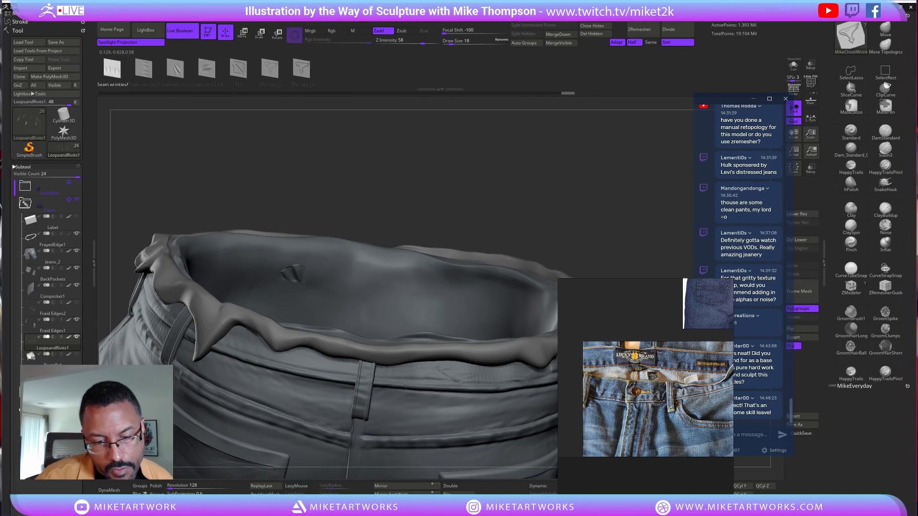
{"action": "left_click_drag", "start_coordinate": [525, 258], "coordinate": [535, 232]}
{"action": "left_click_drag", "start_coordinate": [523, 275], "coordinate": [558, 313]}
{"action": "left_click_drag", "start_coordinate": [587, 225], "coordinate": [547, 239]}
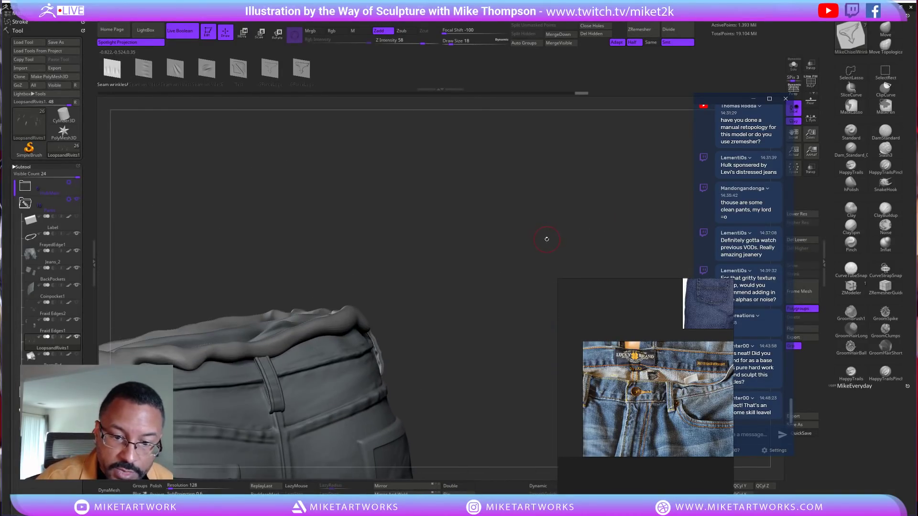
{"action": "key", "text": "alt+s"}
{"action": "left_click_drag", "start_coordinate": [495, 313], "coordinate": [407, 359]}
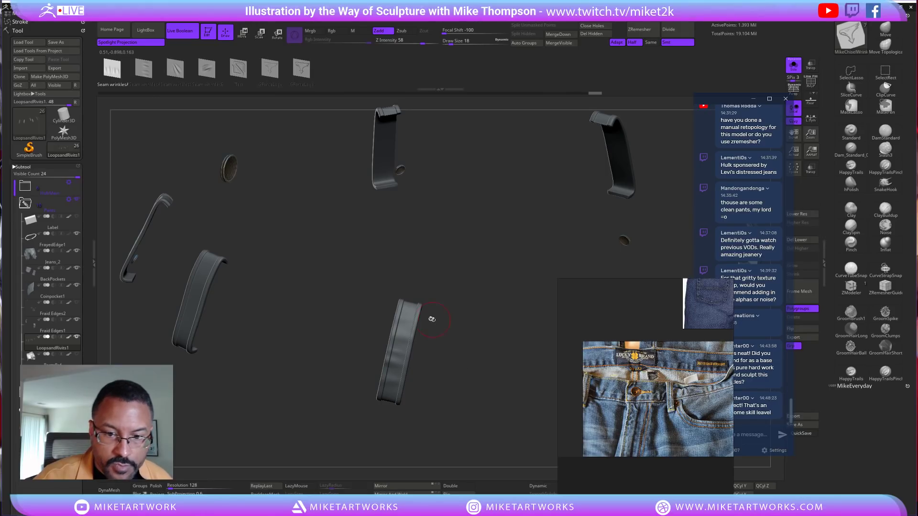
{"action": "left_click_drag", "start_coordinate": [475, 308], "coordinate": [426, 386]}
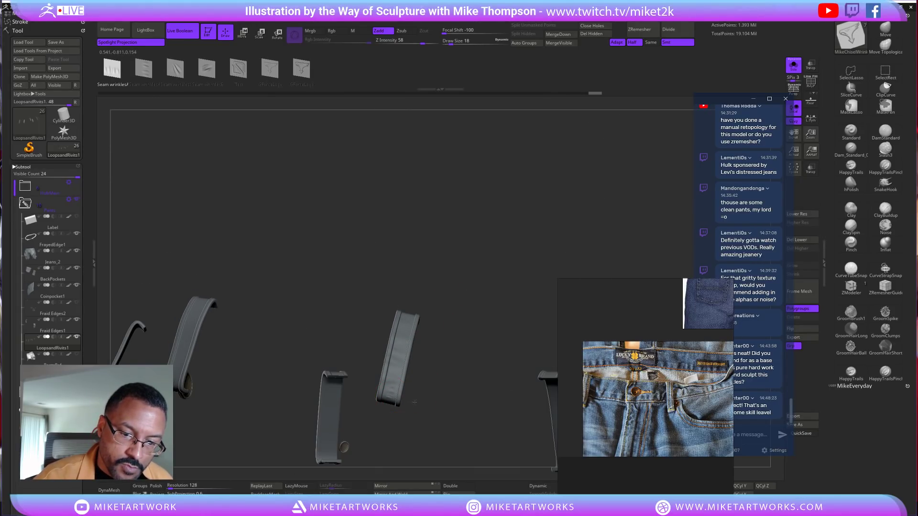
{"action": "left_click_drag", "start_coordinate": [446, 415], "coordinate": [419, 341]}
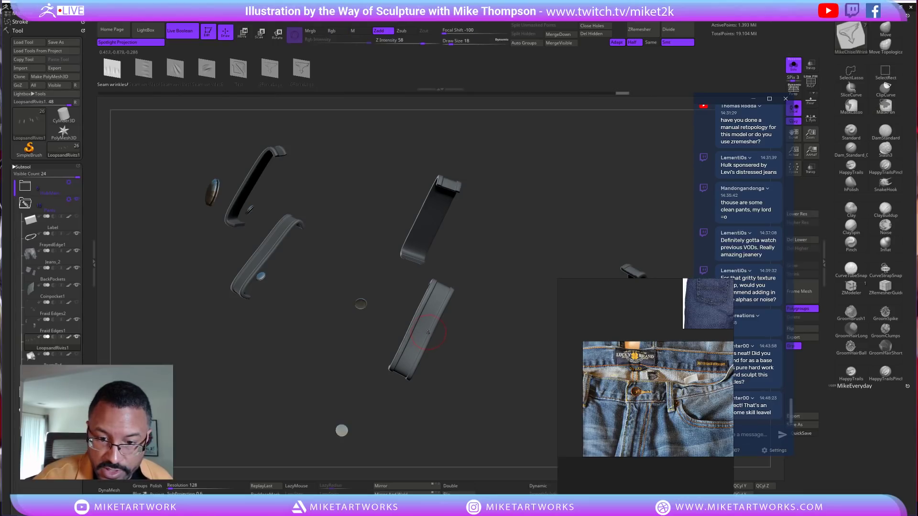
Try the second seam wrinkles variant for the isolated belt loop and return to the first variant
{"action": "left_click_drag", "start_coordinate": [491, 363], "coordinate": [463, 361]}
{"action": "key", "text": "m"}
{"action": "left_click", "coordinate": [381, 385]}
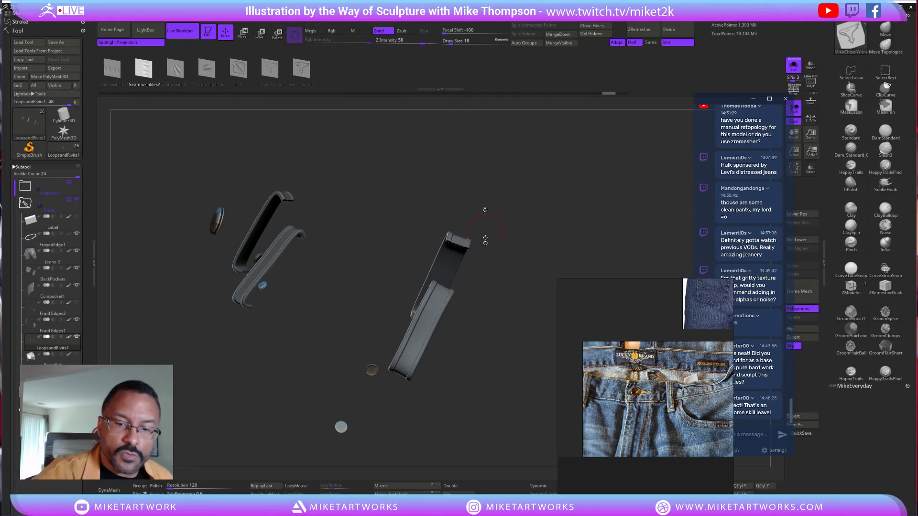
{"action": "key", "text": "m"}
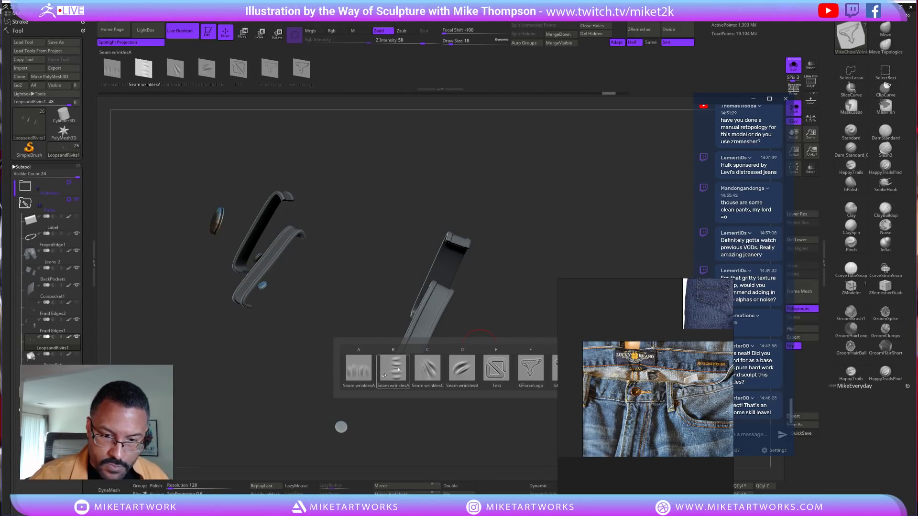
{"action": "left_click", "coordinate": [360, 372]}
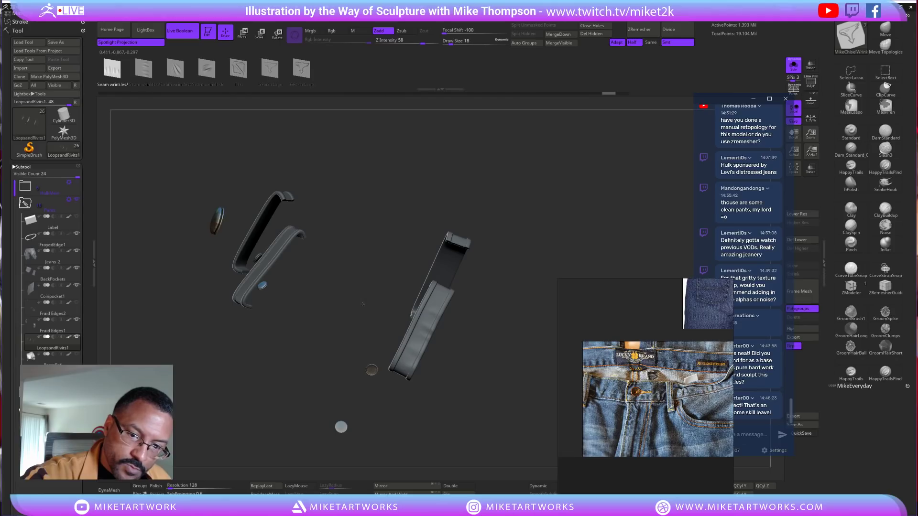
Set the brush's Z Intensity to 77 and stamp stronger seam wrinkles along the isolated belt loop
{"action": "left_click", "coordinate": [343, 293]}
{"action": "left_click_drag", "start_coordinate": [510, 378], "coordinate": [492, 160]}
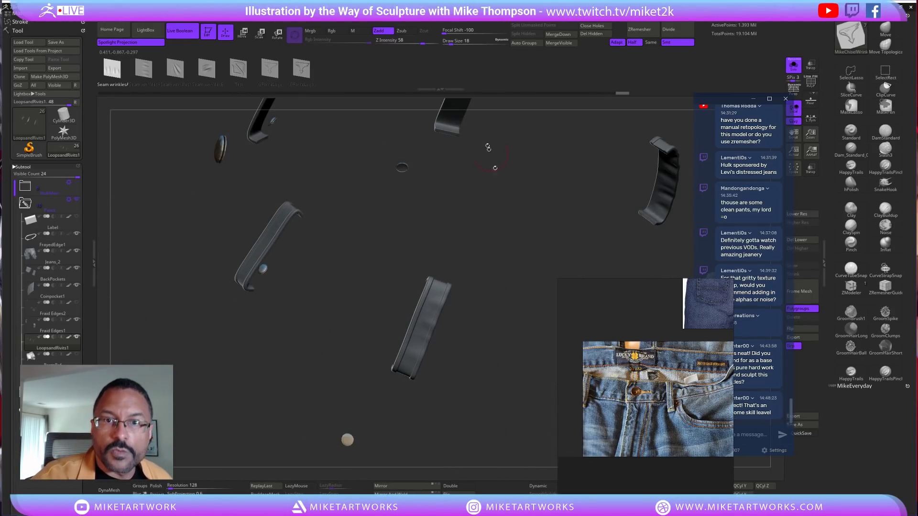
{"action": "left_click_drag", "start_coordinate": [422, 43], "coordinate": [430, 43]}
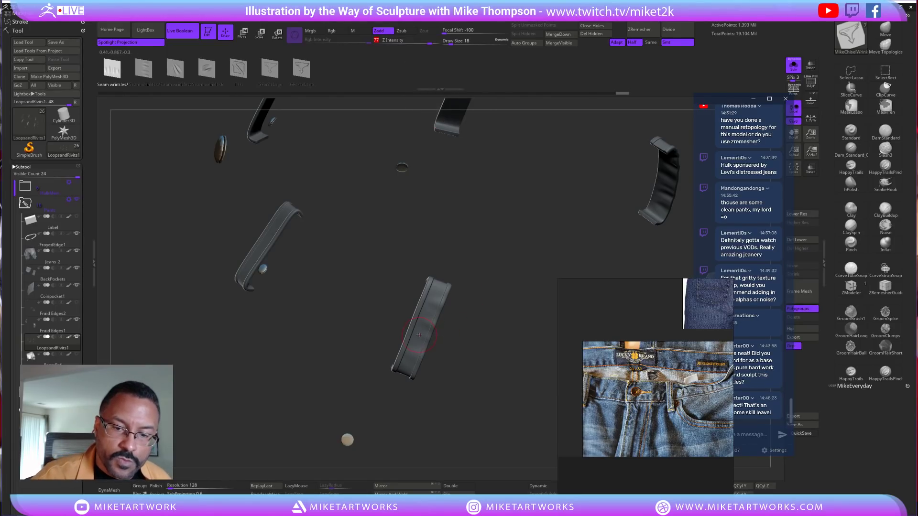
{"action": "mouse_move", "coordinate": [417, 340]}
{"action": "left_mouse_down"}
{"action": "mouse_move", "coordinate": [423, 315]}
{"action": "mouse_move", "coordinate": [409, 352]}
{"action": "left_mouse_up"}
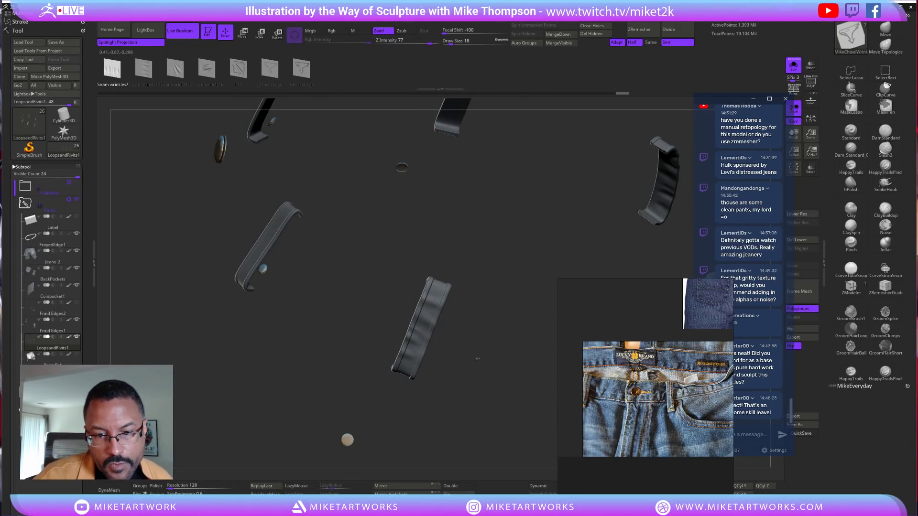
Stamp seam wrinkles on the other belt loops, switch to the Standard brush and show the full jeans again
{"action": "left_click_drag", "start_coordinate": [488, 358], "coordinate": [501, 347]}
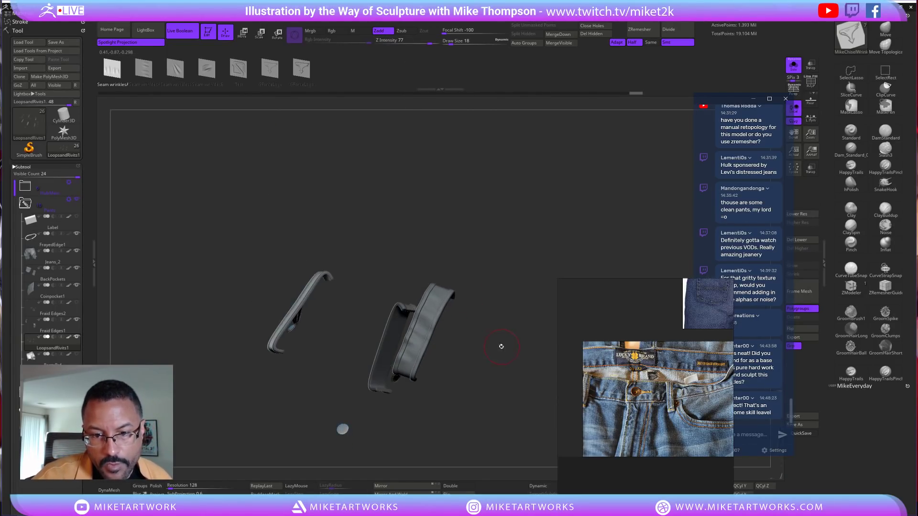
{"action": "mouse_move", "coordinate": [483, 293]}
{"action": "left_mouse_down"}
{"action": "mouse_move", "coordinate": [497, 281]}
{"action": "mouse_move", "coordinate": [451, 339]}
{"action": "mouse_move", "coordinate": [553, 236]}
{"action": "mouse_move", "coordinate": [484, 366]}
{"action": "left_mouse_up"}
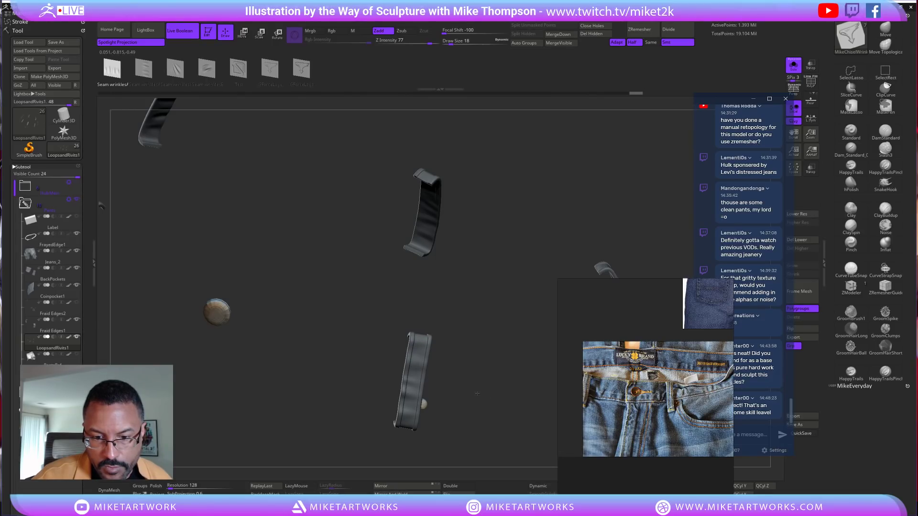
{"action": "left_click_drag", "start_coordinate": [510, 338], "coordinate": [398, 344]}
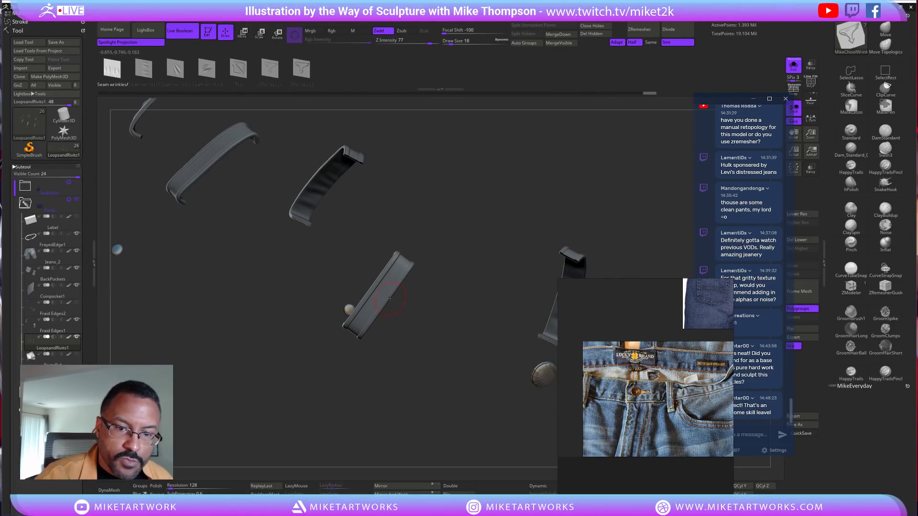
{"action": "left_click_drag", "start_coordinate": [428, 335], "coordinate": [366, 330]}
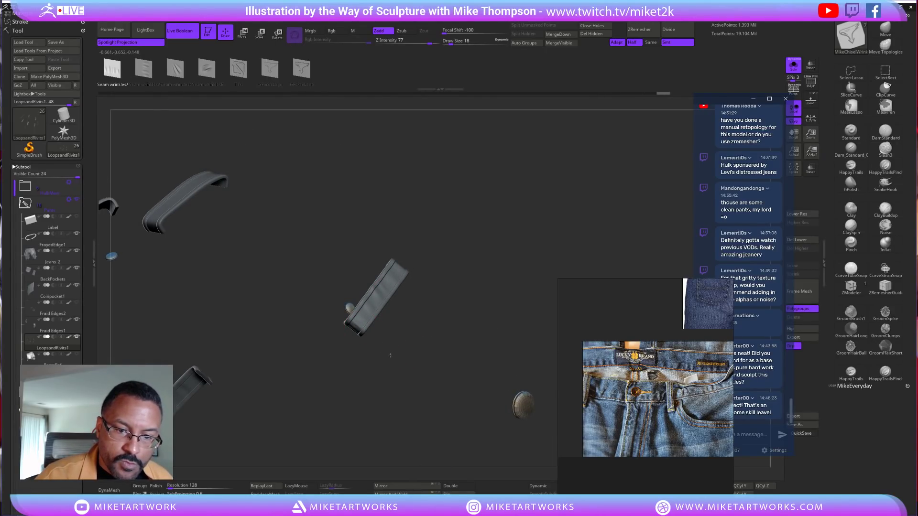
{"action": "left_click_drag", "start_coordinate": [441, 330], "coordinate": [462, 356]}
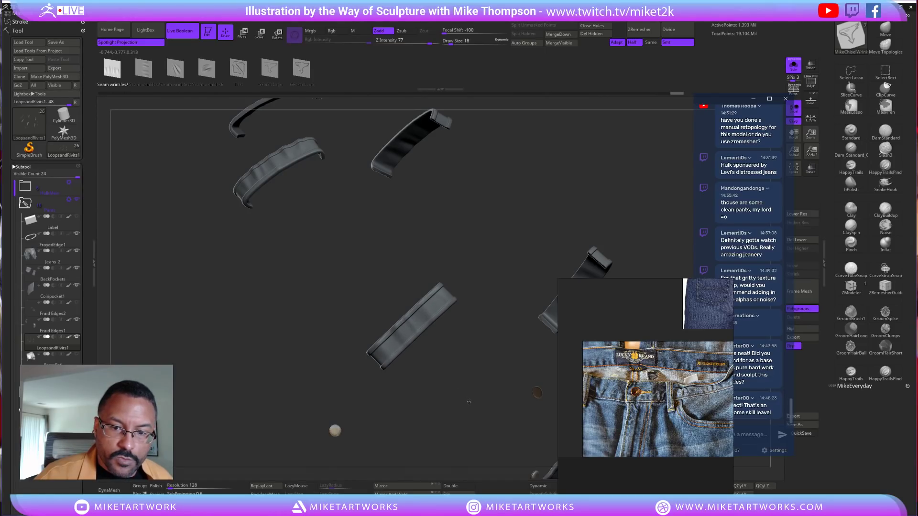
{"action": "left_click", "coordinate": [852, 132]}
{"action": "mouse_move", "coordinate": [615, 235]}
{"action": "left_mouse_down"}
{"action": "mouse_move", "coordinate": [426, 332]}
{"action": "mouse_move", "coordinate": [459, 306]}
{"action": "mouse_move", "coordinate": [434, 288]}
{"action": "mouse_move", "coordinate": [505, 290]}
{"action": "mouse_move", "coordinate": [489, 338]}
{"action": "mouse_move", "coordinate": [463, 348]}
{"action": "mouse_move", "coordinate": [480, 325]}
{"action": "mouse_move", "coordinate": [484, 335]}
{"action": "mouse_move", "coordinate": [474, 324]}
{"action": "mouse_move", "coordinate": [511, 334]}
{"action": "mouse_move", "coordinate": [478, 342]}
{"action": "mouse_move", "coordinate": [489, 335]}
{"action": "mouse_move", "coordinate": [472, 368]}
{"action": "mouse_move", "coordinate": [485, 393]}
{"action": "mouse_move", "coordinate": [478, 371]}
{"action": "left_mouse_up"}
{"action": "left_click", "coordinate": [794, 66]}
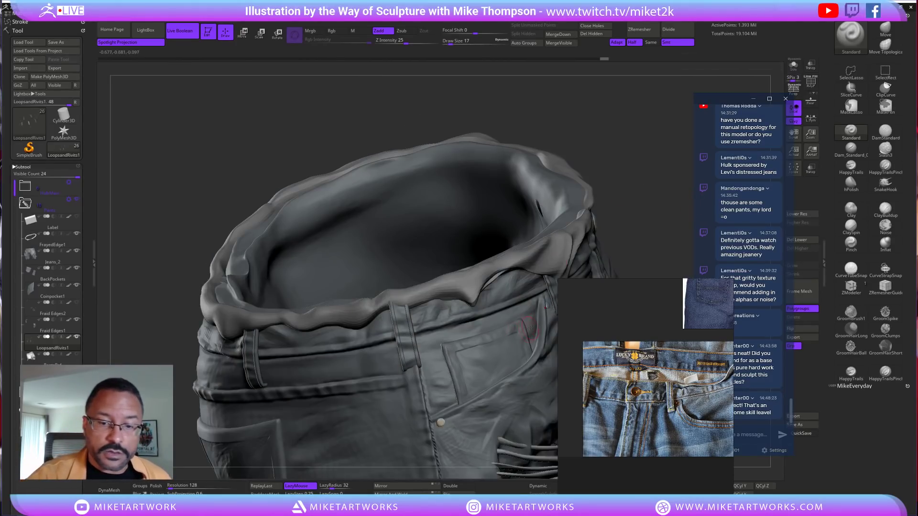
Select the Move brush at draw size 32 and nudge the lower end of the side belt loop against the waistband
{"action": "left_click_drag", "start_coordinate": [638, 131], "coordinate": [626, 153]}
{"action": "key", "text": "b"}
{"action": "key", "text": "m"}
{"action": "key", "text": "v"}
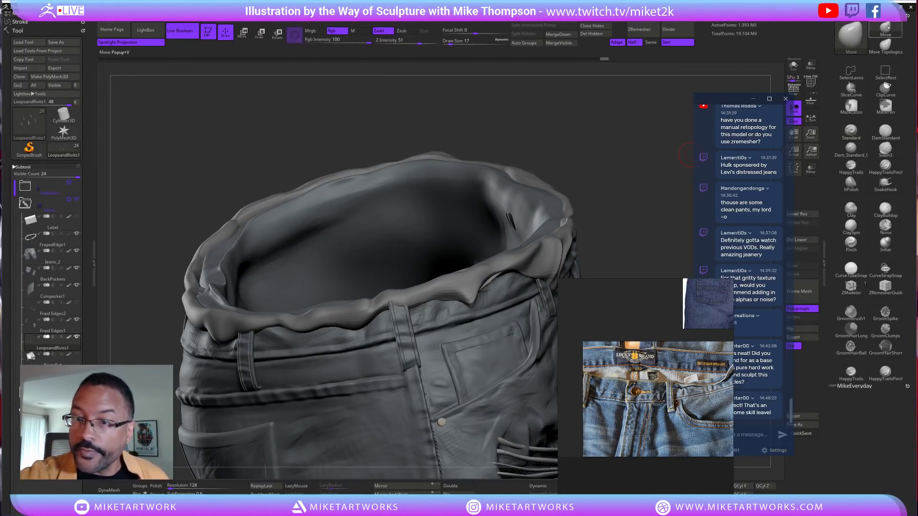
{"action": "key", "text": "s"}
{"action": "left_click_drag", "start_coordinate": [616, 233], "coordinate": [610, 231]}
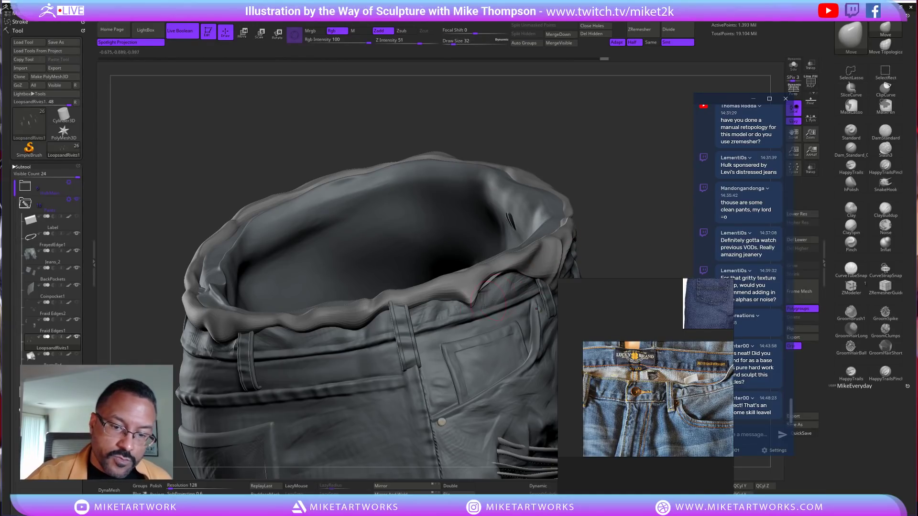
{"action": "left_click_drag", "start_coordinate": [415, 376], "coordinate": [418, 377]}
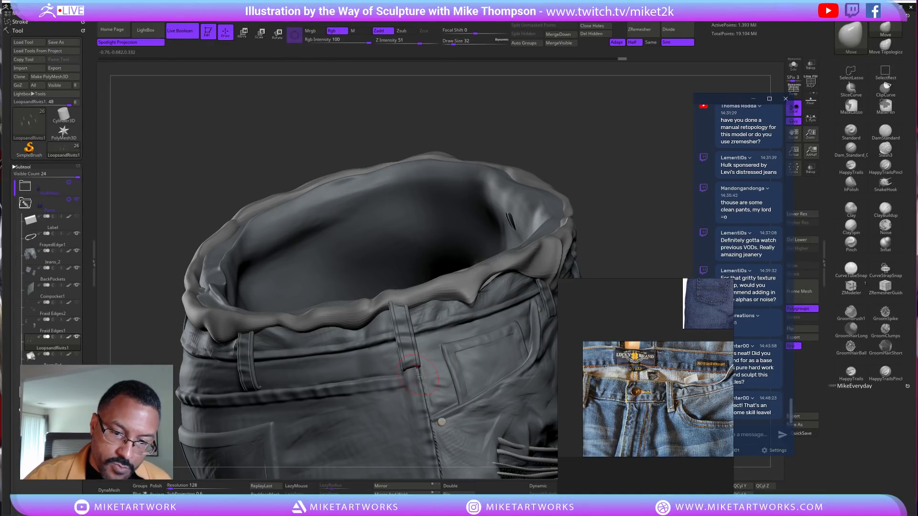
Reshape the side belt loop in profile and tuck its upper end under the frayed waistband edge
{"action": "left_click_drag", "start_coordinate": [616, 242], "coordinate": [447, 323]}
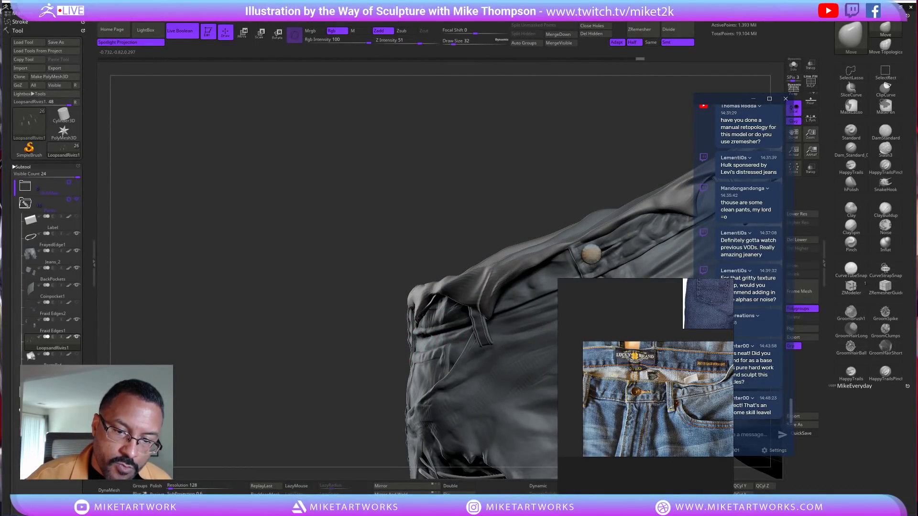
{"action": "left_click_drag", "start_coordinate": [449, 230], "coordinate": [569, 239]}
{"action": "left_click_drag", "start_coordinate": [403, 320], "coordinate": [397, 341]}
{"action": "left_click_drag", "start_coordinate": [527, 283], "coordinate": [416, 333]}
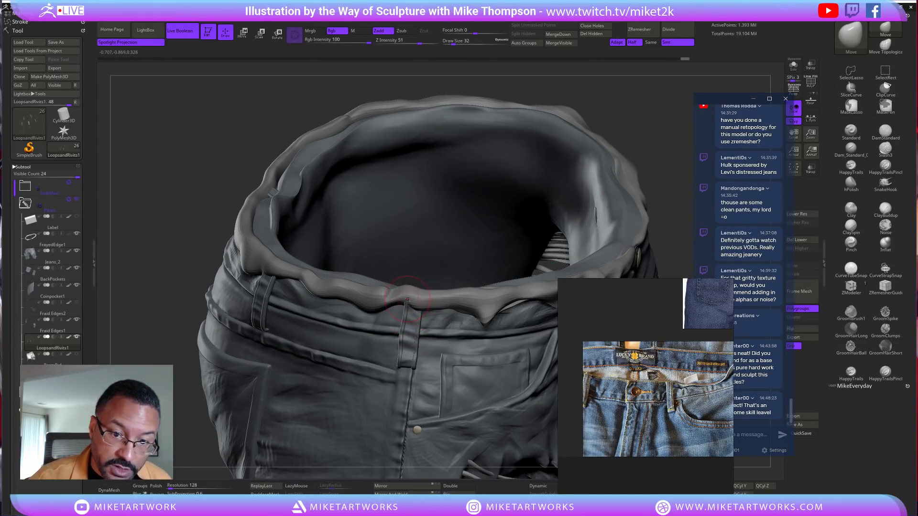
{"action": "left_click_drag", "start_coordinate": [413, 298], "coordinate": [410, 304]}
{"action": "mouse_move", "coordinate": [669, 258]}
{"action": "left_mouse_down"}
{"action": "mouse_move", "coordinate": [672, 210]}
{"action": "mouse_move", "coordinate": [647, 174]}
{"action": "left_mouse_up"}
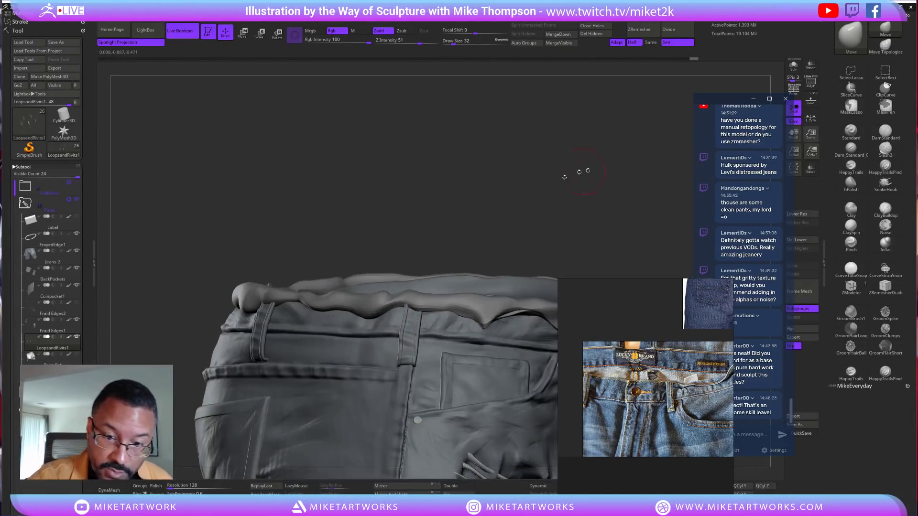
Refine the side belt loop's fit against the waistband from several angles, adjusting its lower end
{"action": "left_click_drag", "start_coordinate": [580, 172], "coordinate": [460, 266]}
{"action": "left_click_drag", "start_coordinate": [534, 230], "coordinate": [412, 302]}
{"action": "mouse_move", "coordinate": [662, 191]}
{"action": "left_mouse_down"}
{"action": "mouse_move", "coordinate": [664, 129]}
{"action": "mouse_move", "coordinate": [705, 160]}
{"action": "left_mouse_up"}
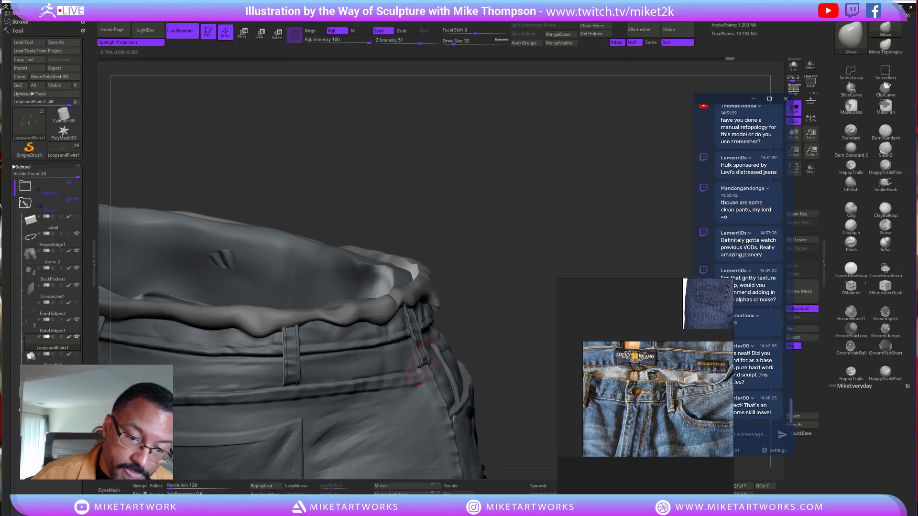
{"action": "left_click_drag", "start_coordinate": [554, 270], "coordinate": [510, 292]}
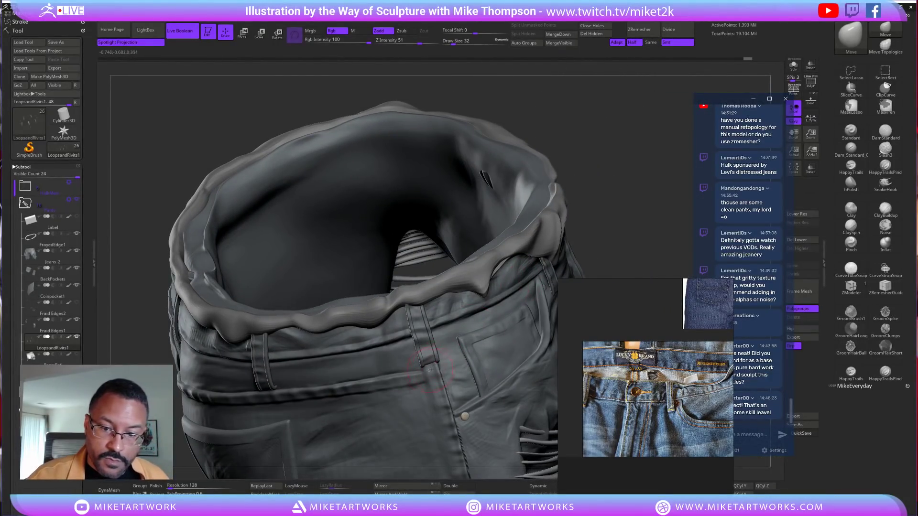
{"action": "left_click_drag", "start_coordinate": [592, 207], "coordinate": [668, 183], "text": "alt"}
{"action": "left_click_drag", "start_coordinate": [254, 449], "coordinate": [290, 397]}
{"action": "left_click_drag", "start_coordinate": [558, 172], "coordinate": [643, 179]}
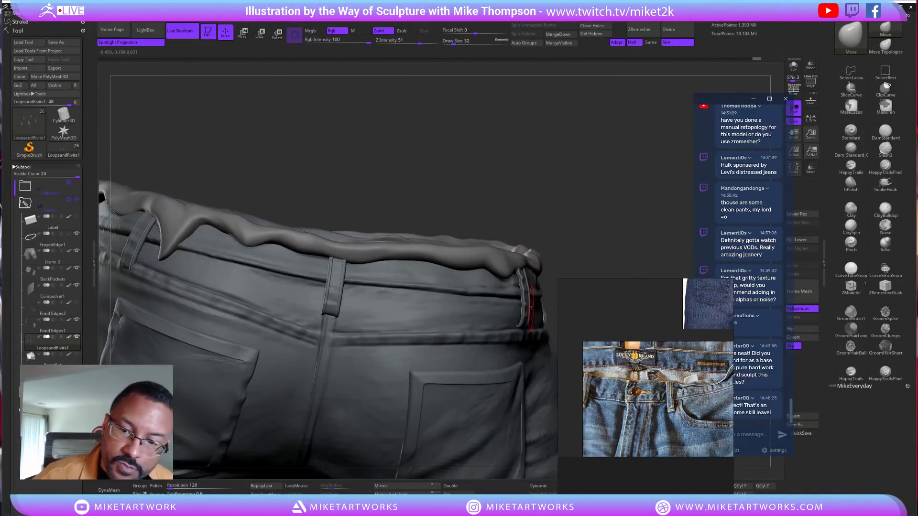
Resize the Move brush and drop the belt loops mesh to a lower subdivision level
{"action": "key", "text": "s"}
{"action": "left_click_drag", "start_coordinate": [614, 255], "coordinate": [622, 255]}
{"action": "mouse_move", "coordinate": [654, 216]}
{"action": "left_mouse_down", "text": "alt"}
{"action": "mouse_move", "coordinate": [541, 213]}
{"action": "mouse_move", "coordinate": [445, 322]}
{"action": "mouse_move", "coordinate": [434, 295]}
{"action": "left_mouse_up", "text": "alt"}
{"action": "key", "text": "shift+d"}
{"action": "left_click_drag", "start_coordinate": [523, 258], "coordinate": [447, 291]}
{"action": "left_click_drag", "start_coordinate": [481, 242], "coordinate": [532, 270]}
Move the upper and lower ends of the belt loop above the back pocket onto the waistband at draw size 23
{"action": "key", "text": "s"}
{"action": "left_click_drag", "start_coordinate": [483, 142], "coordinate": [451, 256]}
{"action": "left_click_drag", "start_coordinate": [439, 306], "coordinate": [443, 288]}
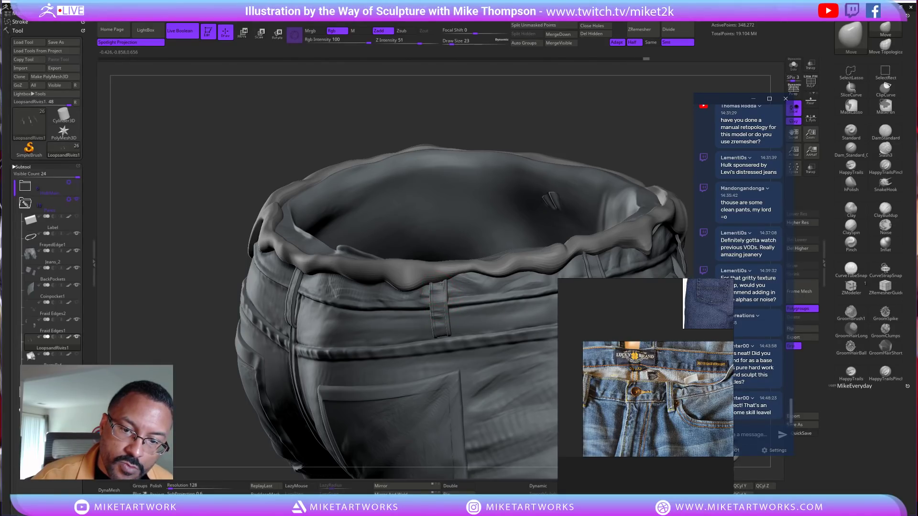
{"action": "left_click_drag", "start_coordinate": [445, 343], "coordinate": [438, 339]}
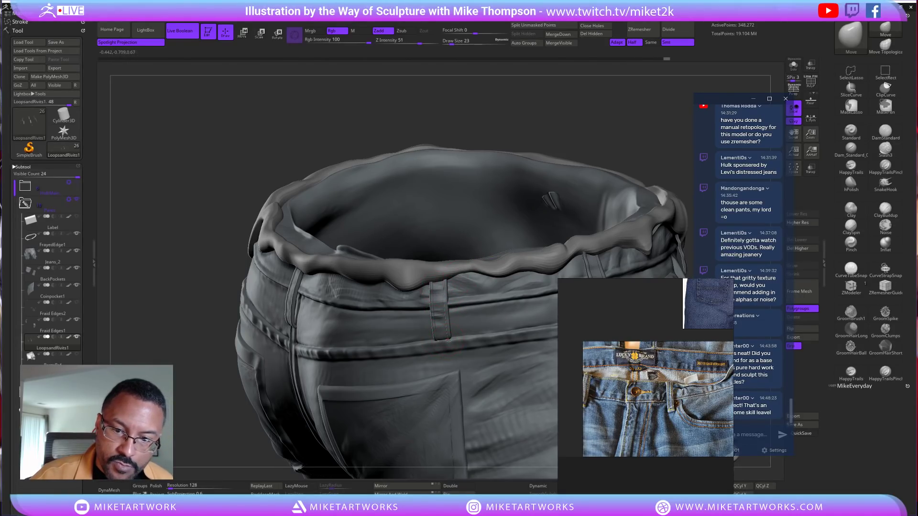
{"action": "left_click_drag", "start_coordinate": [590, 139], "coordinate": [487, 108]}
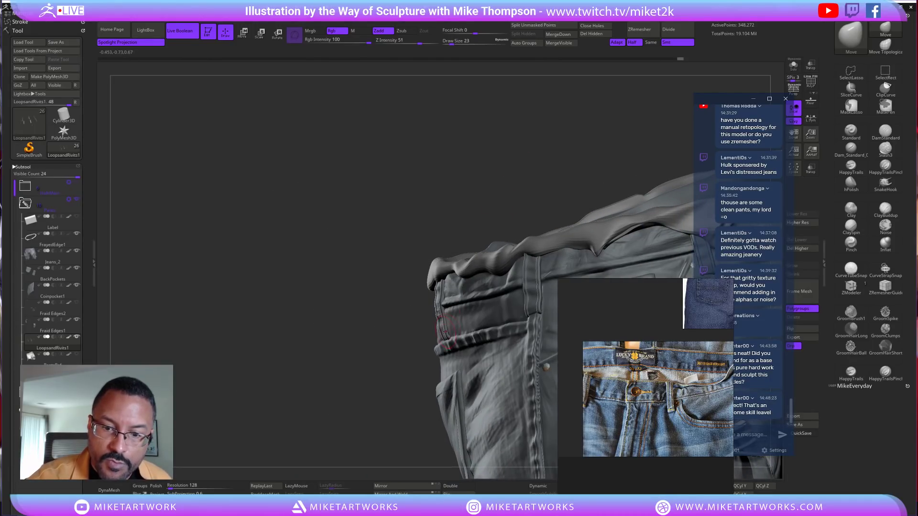
{"action": "left_click_drag", "start_coordinate": [448, 332], "coordinate": [445, 328]}
{"action": "left_click_drag", "start_coordinate": [537, 189], "coordinate": [492, 229]}
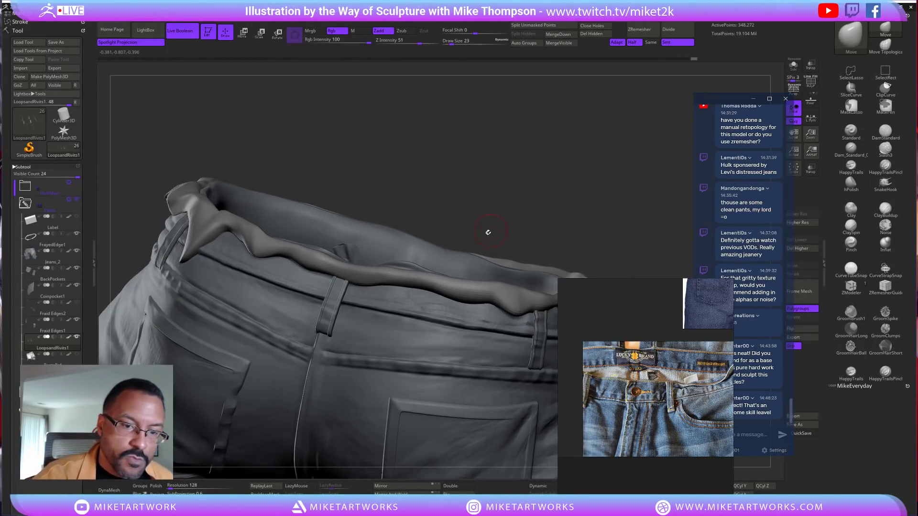
Push the center back belt loop toward the waistband at draw size 64, and refine it at draw size 21
{"action": "mouse_move", "coordinate": [511, 193]}
{"action": "left_mouse_down"}
{"action": "mouse_move", "coordinate": [559, 197]}
{"action": "mouse_move", "coordinate": [521, 225]}
{"action": "mouse_move", "coordinate": [450, 242]}
{"action": "left_mouse_up"}
{"action": "key", "text": "s"}
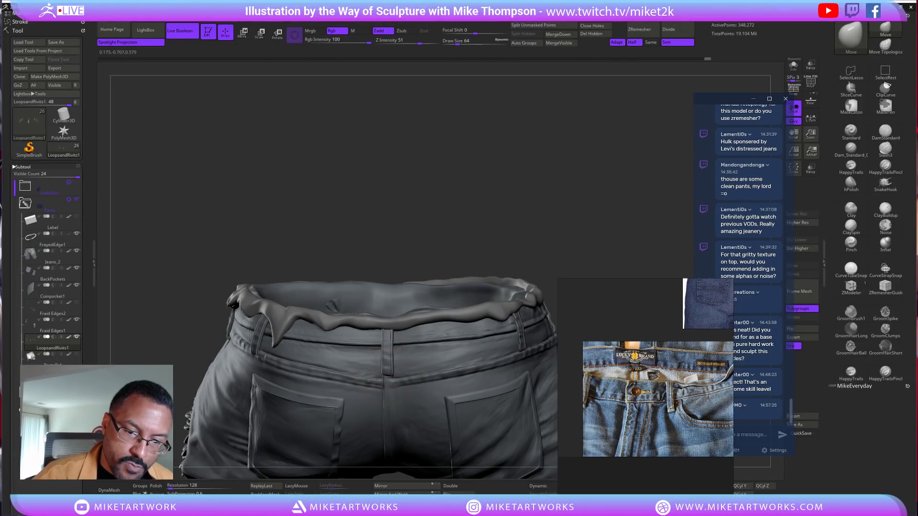
{"action": "left_click_drag", "start_coordinate": [543, 237], "coordinate": [494, 254]}
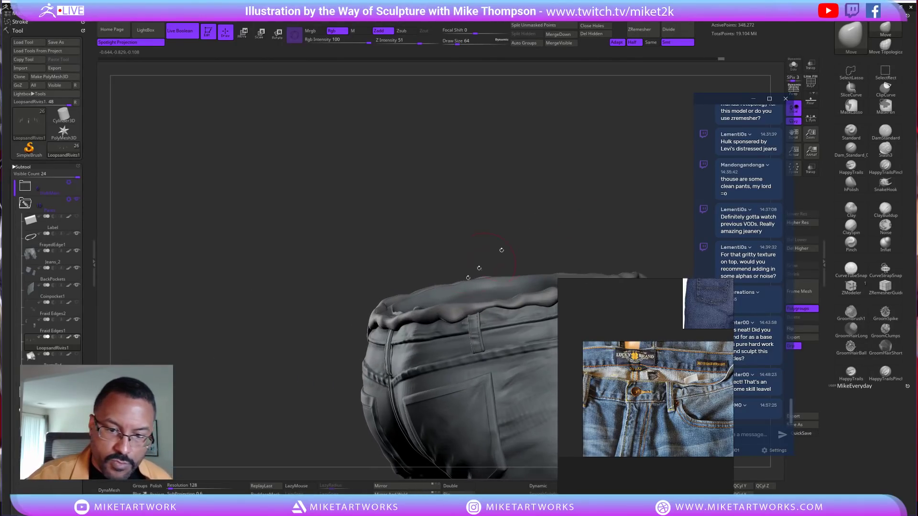
{"action": "left_click_drag", "start_coordinate": [389, 354], "coordinate": [393, 345]}
{"action": "mouse_move", "coordinate": [431, 239]}
{"action": "left_mouse_down"}
{"action": "mouse_move", "coordinate": [508, 243]}
{"action": "mouse_move", "coordinate": [500, 212]}
{"action": "mouse_move", "coordinate": [483, 259]}
{"action": "mouse_move", "coordinate": [427, 305]}
{"action": "left_mouse_up"}
{"action": "key", "text": "s"}
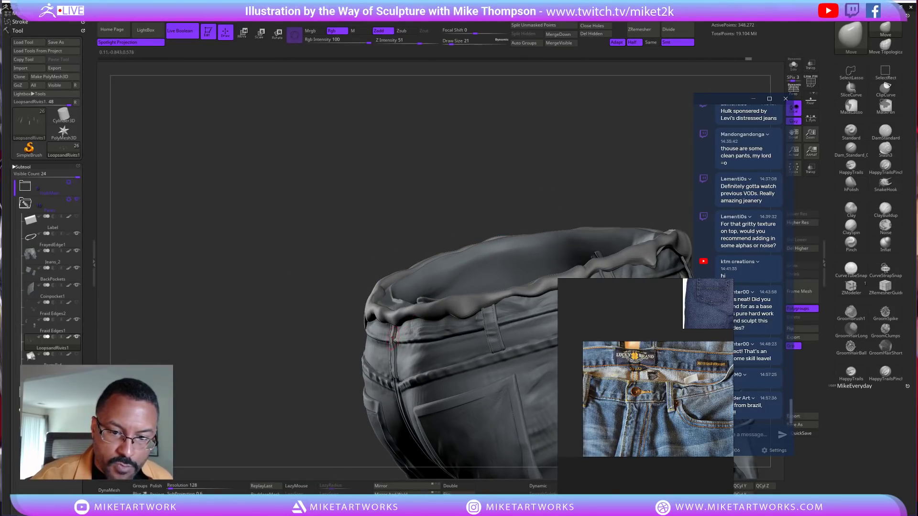
{"action": "left_click_drag", "start_coordinate": [415, 216], "coordinate": [435, 198]}
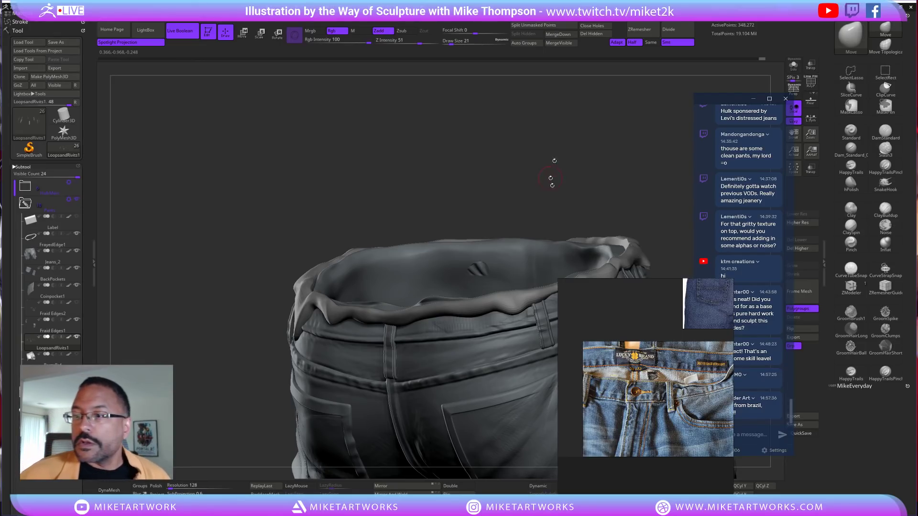
Select the jeans mesh and turn on its surface noise to preview the denim texture
{"action": "left_click_drag", "start_coordinate": [543, 194], "coordinate": [410, 143]}
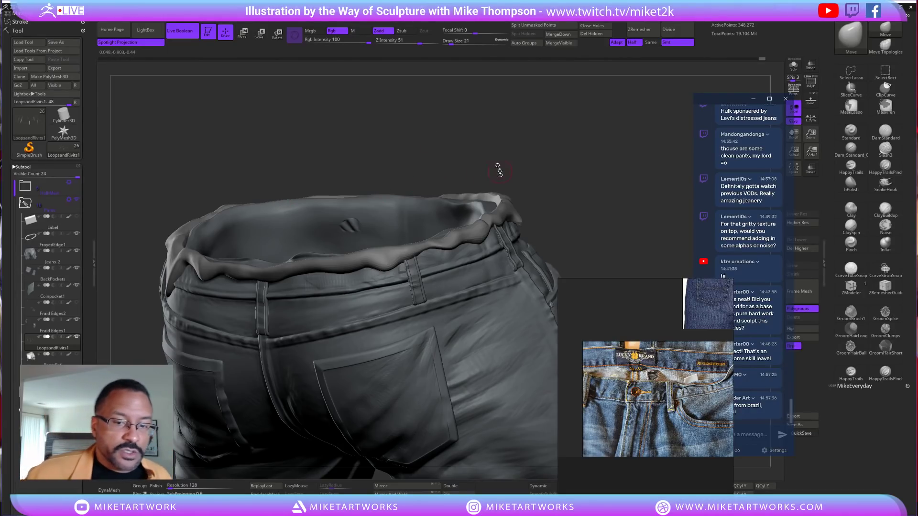
{"action": "left_click_drag", "start_coordinate": [550, 200], "coordinate": [562, 98], "text": "alt"}
{"action": "left_click_drag", "start_coordinate": [564, 186], "coordinate": [562, 149]}
{"action": "left_click", "coordinate": [345, 258], "text": "alt"}
{"action": "left_click", "coordinate": [22, 167]}
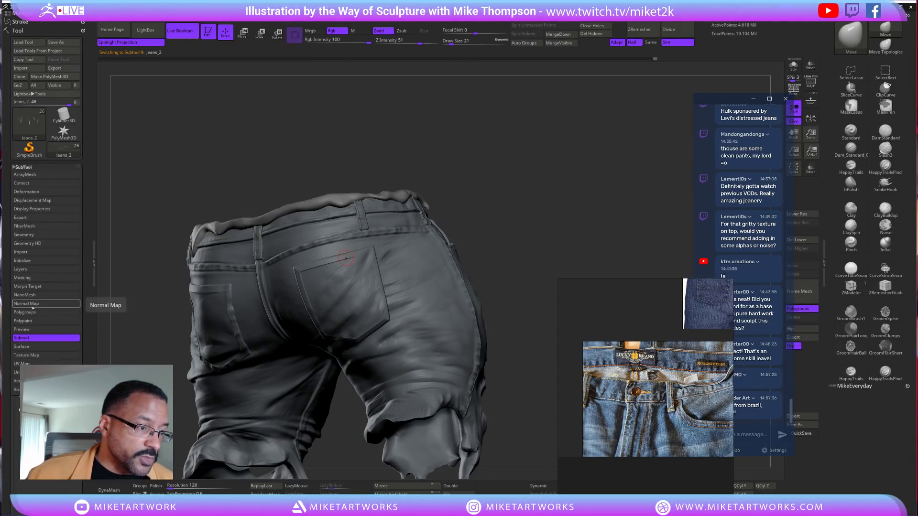
{"action": "left_click", "coordinate": [30, 347]}
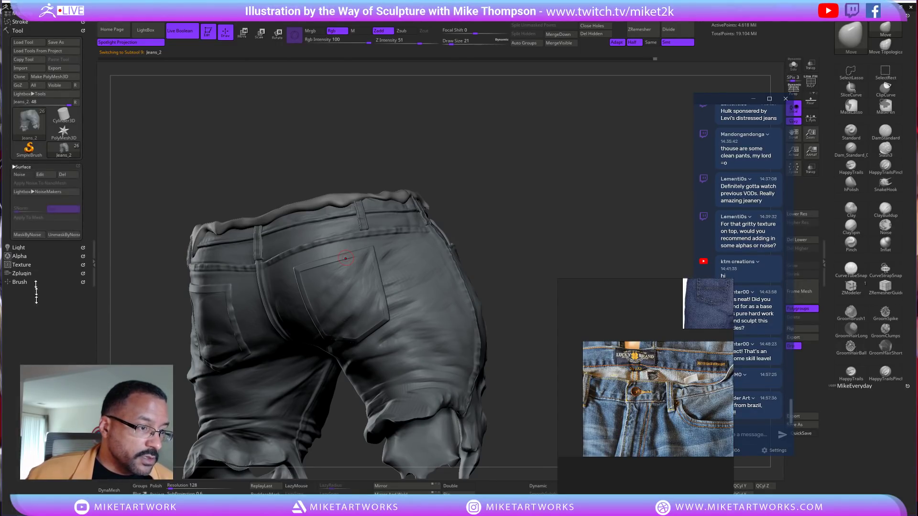
{"action": "left_click", "coordinate": [21, 175]}
Examine the denim noise on the jeans from the front and back, and turn the surface noise off
{"action": "left_click_drag", "start_coordinate": [519, 225], "coordinate": [562, 199]}
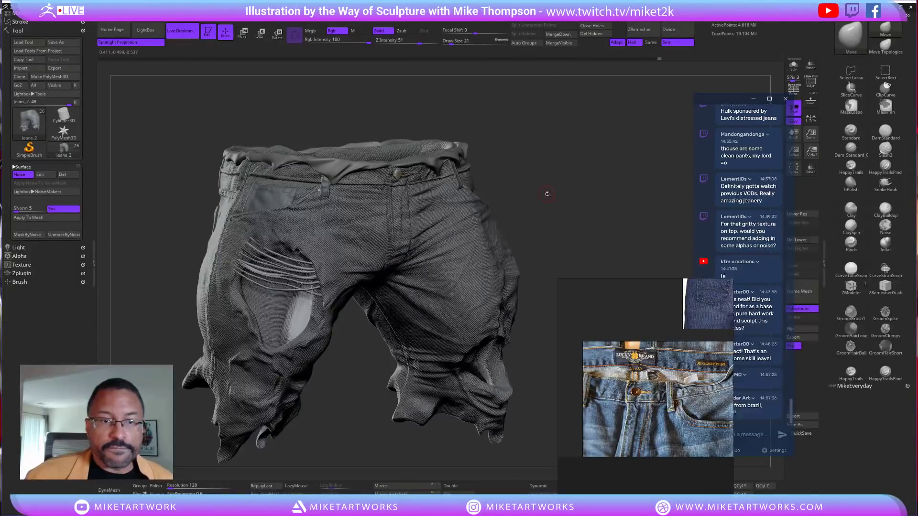
{"action": "left_click_drag", "start_coordinate": [170, 121], "coordinate": [570, 251]}
{"action": "left_click", "coordinate": [21, 175]}
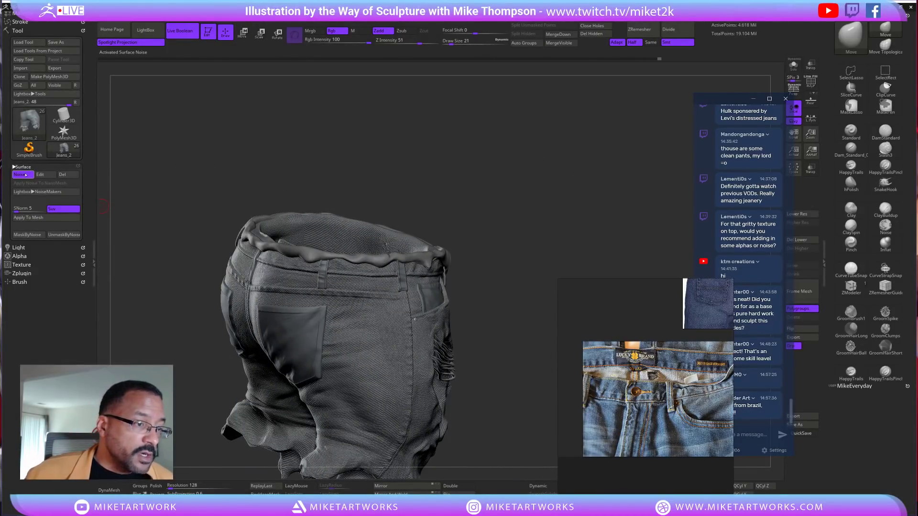
{"action": "left_click_drag", "start_coordinate": [487, 173], "coordinate": [539, 178]}
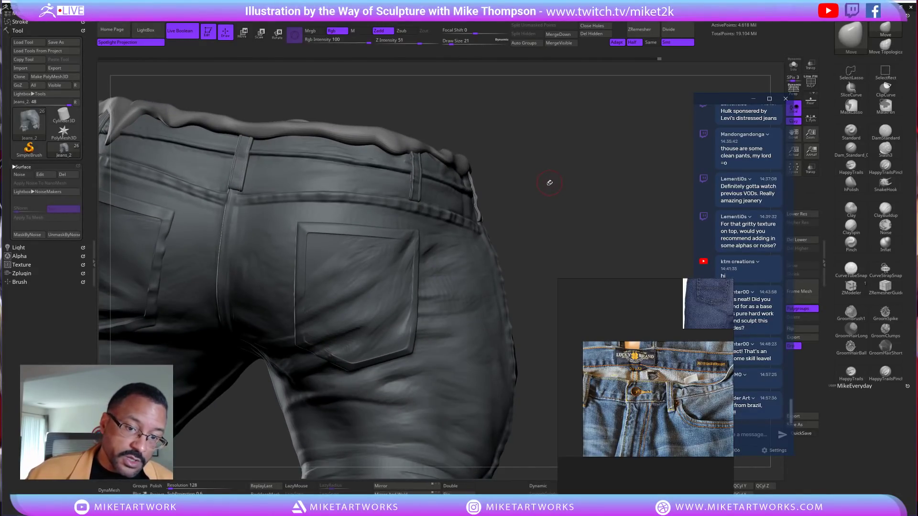
{"action": "left_click_drag", "start_coordinate": [534, 260], "coordinate": [540, 283]}
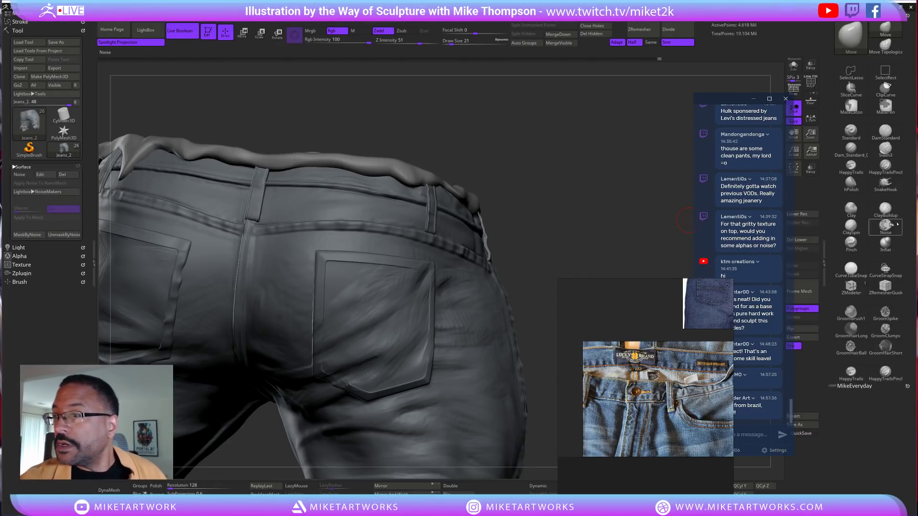
Switch from the jeans to the belt loops mesh and choose the Move brush
{"action": "left_click", "coordinate": [886, 209]}
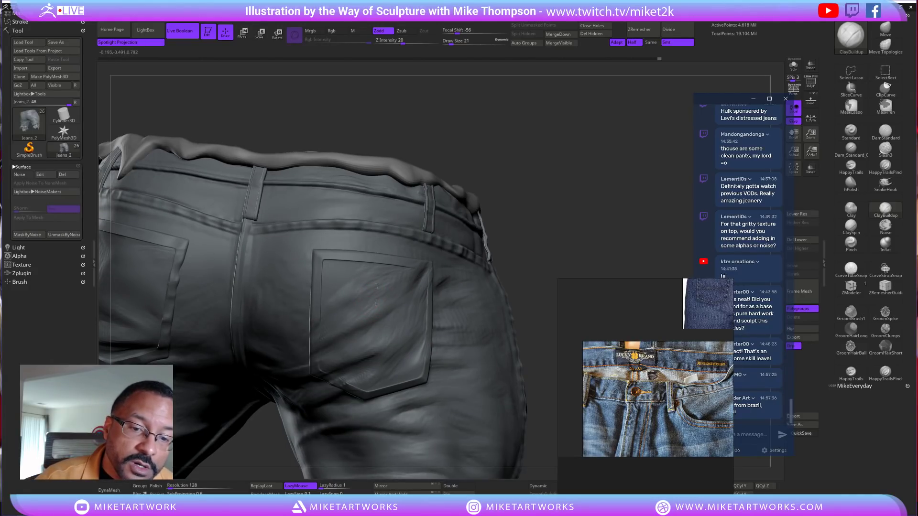
{"action": "mouse_move", "coordinate": [565, 191]}
{"action": "left_mouse_down"}
{"action": "mouse_move", "coordinate": [640, 131]}
{"action": "mouse_move", "coordinate": [612, 212]}
{"action": "mouse_move", "coordinate": [611, 203]}
{"action": "mouse_move", "coordinate": [514, 232]}
{"action": "mouse_move", "coordinate": [533, 232]}
{"action": "mouse_move", "coordinate": [483, 231]}
{"action": "mouse_move", "coordinate": [450, 246]}
{"action": "mouse_move", "coordinate": [463, 265]}
{"action": "left_mouse_up"}
{"action": "left_click", "coordinate": [408, 341], "text": "alt"}
{"action": "key", "text": "b"}
{"action": "key", "text": "m"}
{"action": "key", "text": "v"}
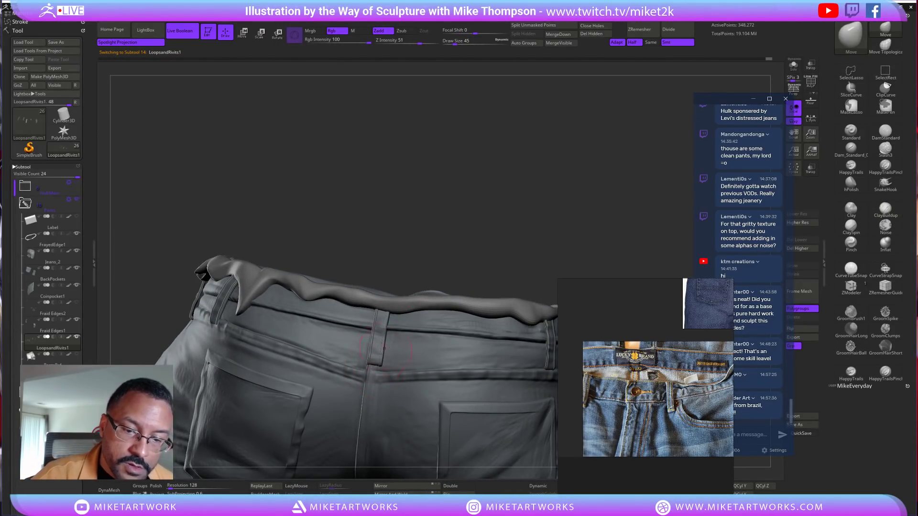
Nudge the side belt loop against the waistband with the Move brush at draw size 23
{"action": "mouse_move", "coordinate": [445, 285]}
{"action": "left_mouse_down"}
{"action": "mouse_move", "coordinate": [506, 227]}
{"action": "mouse_move", "coordinate": [553, 208]}
{"action": "mouse_move", "coordinate": [552, 227]}
{"action": "mouse_move", "coordinate": [541, 222]}
{"action": "mouse_move", "coordinate": [499, 243]}
{"action": "left_mouse_up"}
{"action": "mouse_move", "coordinate": [562, 211]}
{"action": "left_mouse_down"}
{"action": "mouse_move", "coordinate": [386, 356]}
{"action": "mouse_move", "coordinate": [394, 316]}
{"action": "left_mouse_up"}
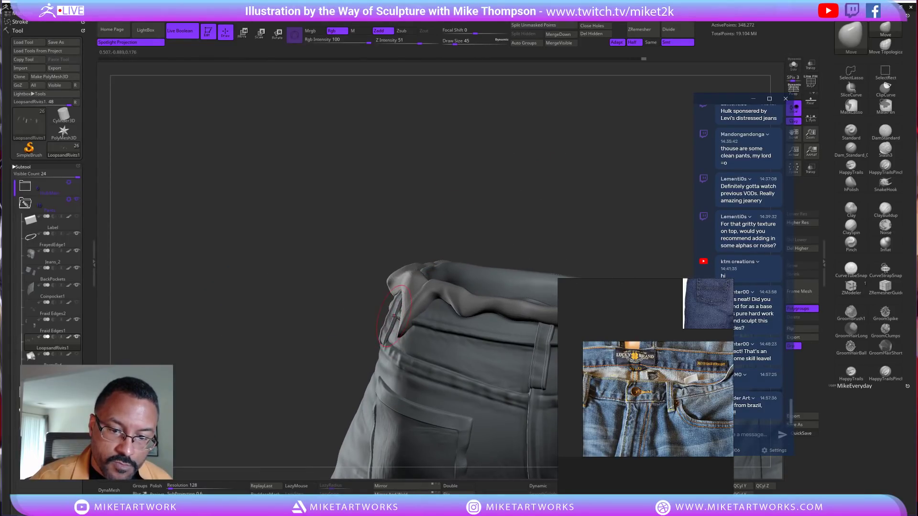
{"action": "left_click_drag", "start_coordinate": [473, 215], "coordinate": [389, 301]}
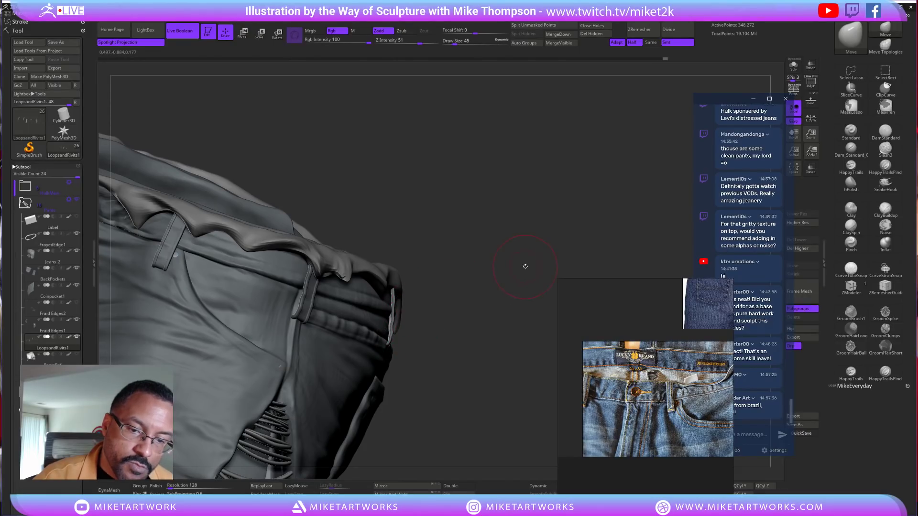
{"action": "mouse_move", "coordinate": [521, 268]}
{"action": "left_mouse_down"}
{"action": "mouse_move", "coordinate": [531, 254]}
{"action": "mouse_move", "coordinate": [530, 266]}
{"action": "mouse_move", "coordinate": [384, 332]}
{"action": "left_mouse_up"}
{"action": "type", "text": "s23"}
{"action": "key", "text": "Return"}
{"action": "left_click_drag", "start_coordinate": [430, 303], "coordinate": [446, 305]}
{"action": "left_click_drag", "start_coordinate": [389, 317], "coordinate": [391, 312]}
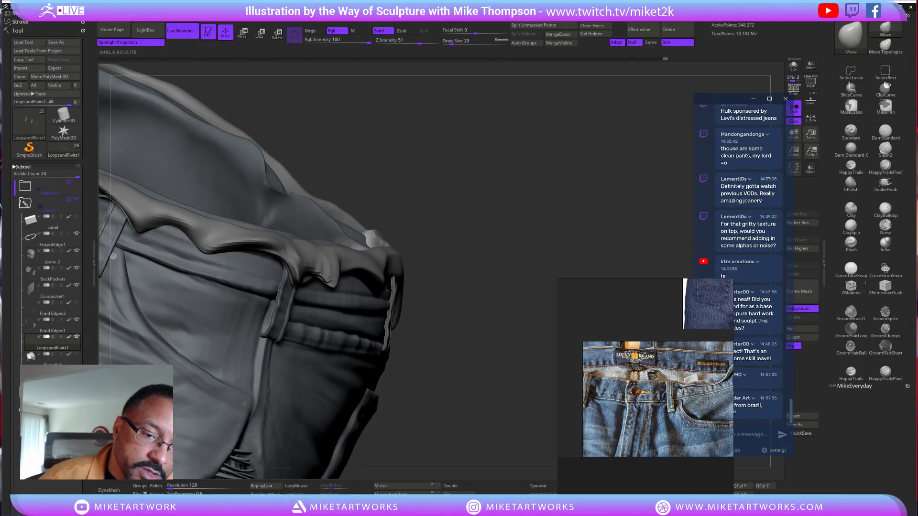
{"action": "left_click_drag", "start_coordinate": [388, 291], "coordinate": [391, 292]}
Move the denim reference images clear of the jeans model and examine the belt loops along the back waistband
{"action": "mouse_move", "coordinate": [494, 264]}
{"action": "left_mouse_down"}
{"action": "mouse_move", "coordinate": [438, 275]}
{"action": "mouse_move", "coordinate": [523, 233]}
{"action": "left_mouse_up"}
{"action": "mouse_move", "coordinate": [662, 315]}
{"action": "right_mouse_down"}
{"action": "mouse_move", "coordinate": [648, 458]}
{"action": "mouse_move", "coordinate": [684, 470]}
{"action": "right_mouse_up"}
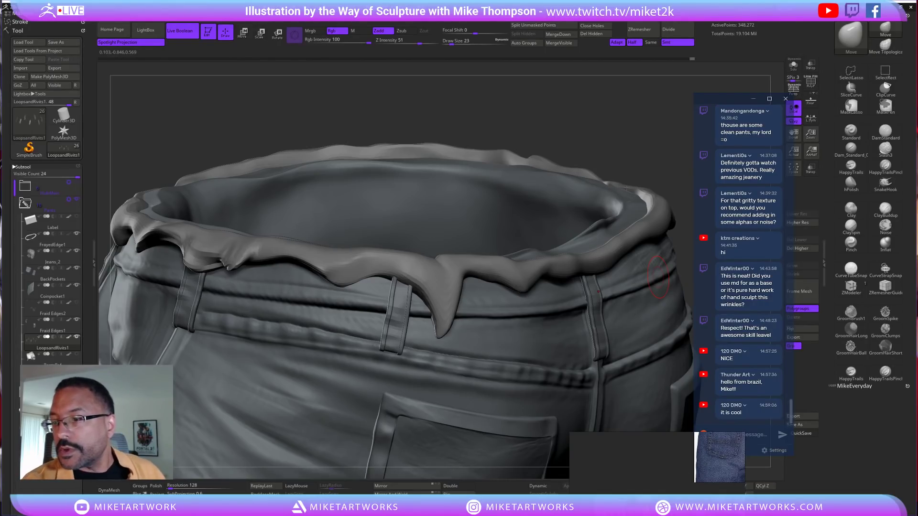
{"action": "right_click_drag", "start_coordinate": [659, 277], "coordinate": [500, 279], "text": "alt"}
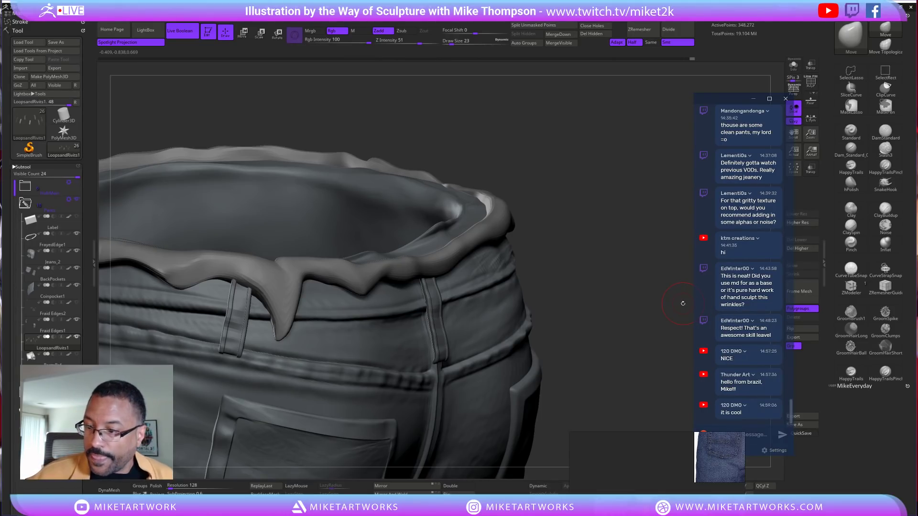
{"action": "right_click_drag", "start_coordinate": [566, 303], "coordinate": [593, 320]}
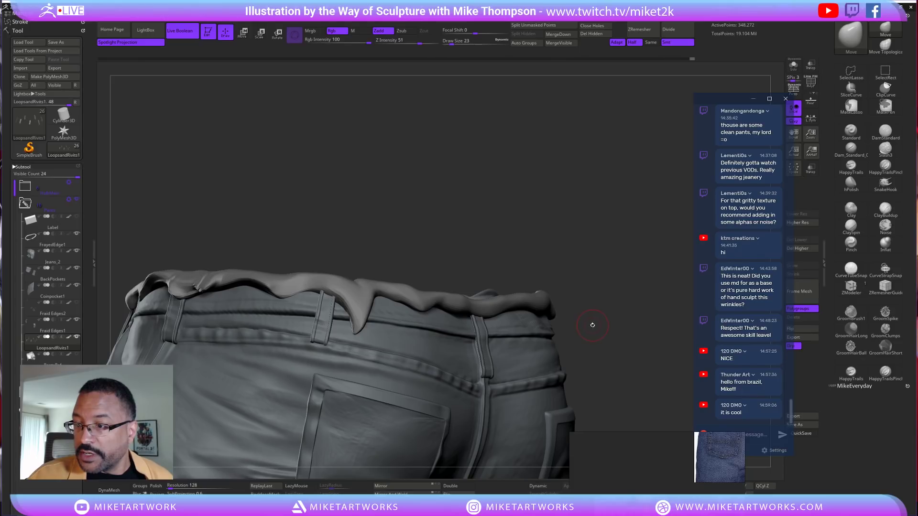
{"action": "right_click_drag", "start_coordinate": [613, 319], "coordinate": [639, 324]}
{"action": "key", "text": "shift"}
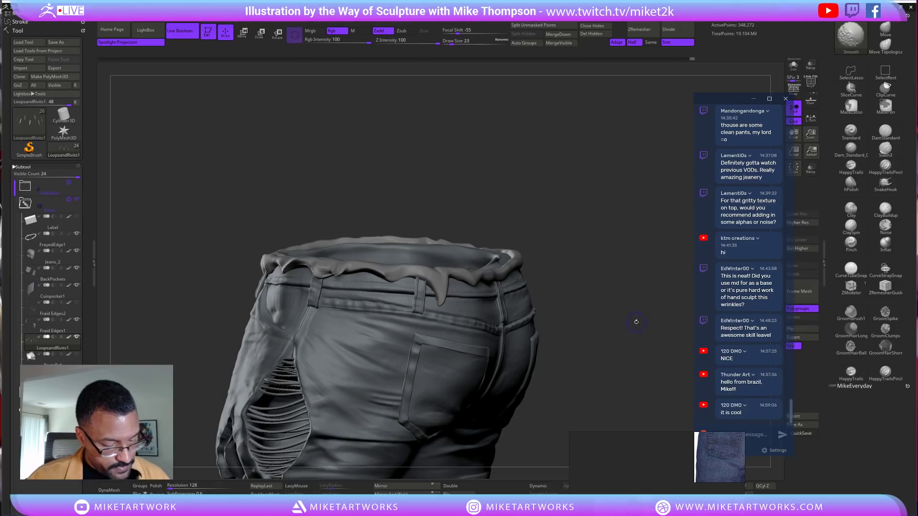
Select the jeans mesh, view it four subdivision levels lower, and return it to its detailed level
{"action": "left_click", "coordinate": [617, 322], "text": "alt"}
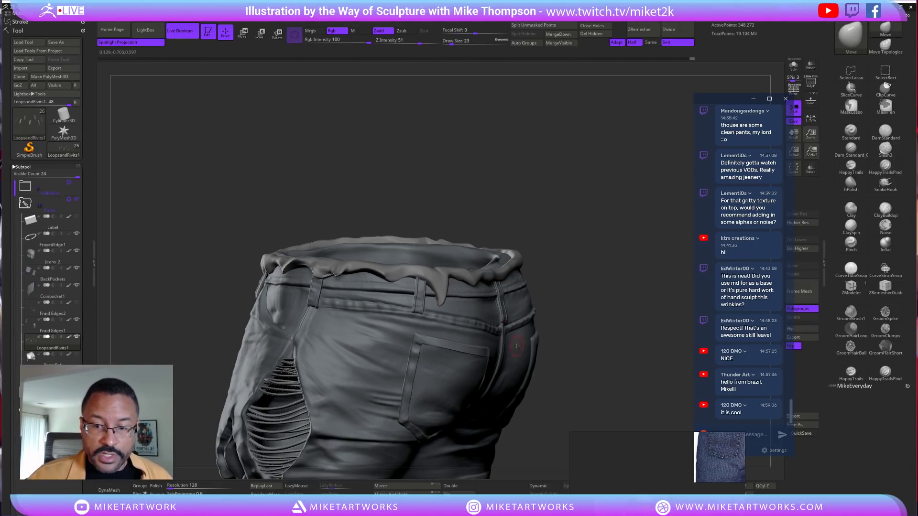
{"action": "key", "text": "shift+d"}
{"action": "key", "text": "shift+d"}
{"action": "key", "text": "shift+d"}
{"action": "key", "text": "shift+d"}
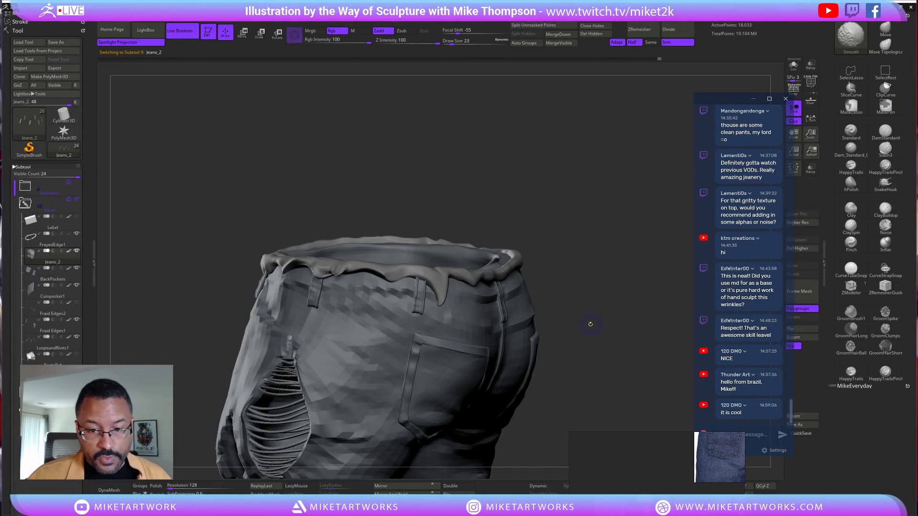
{"action": "mouse_move", "coordinate": [625, 314]}
{"action": "left_mouse_down"}
{"action": "mouse_move", "coordinate": [645, 294]}
{"action": "mouse_move", "coordinate": [611, 220]}
{"action": "mouse_move", "coordinate": [549, 238]}
{"action": "mouse_move", "coordinate": [592, 306]}
{"action": "mouse_move", "coordinate": [622, 301]}
{"action": "mouse_move", "coordinate": [607, 293]}
{"action": "mouse_move", "coordinate": [638, 295]}
{"action": "mouse_move", "coordinate": [601, 311]}
{"action": "left_mouse_up"}
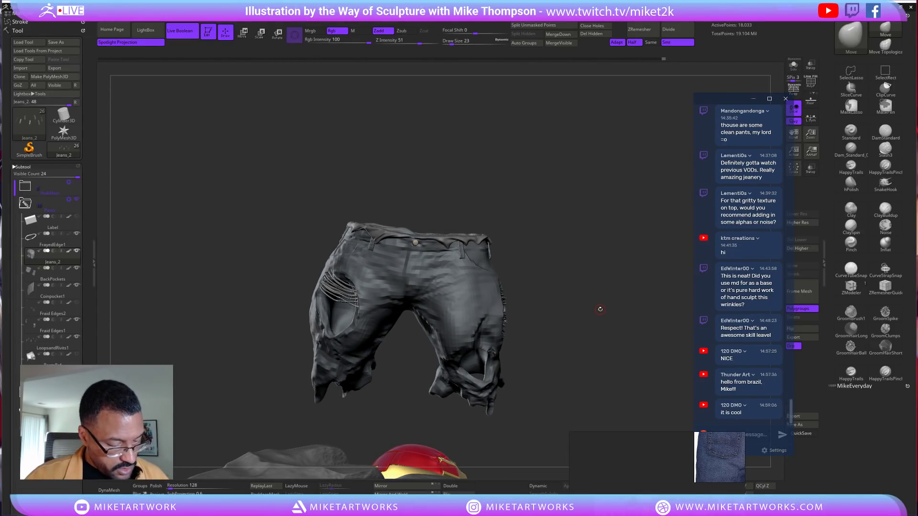
{"action": "key", "text": "d"}
{"action": "key", "text": "d"}
{"action": "key", "text": "d"}
{"action": "key", "text": "d"}
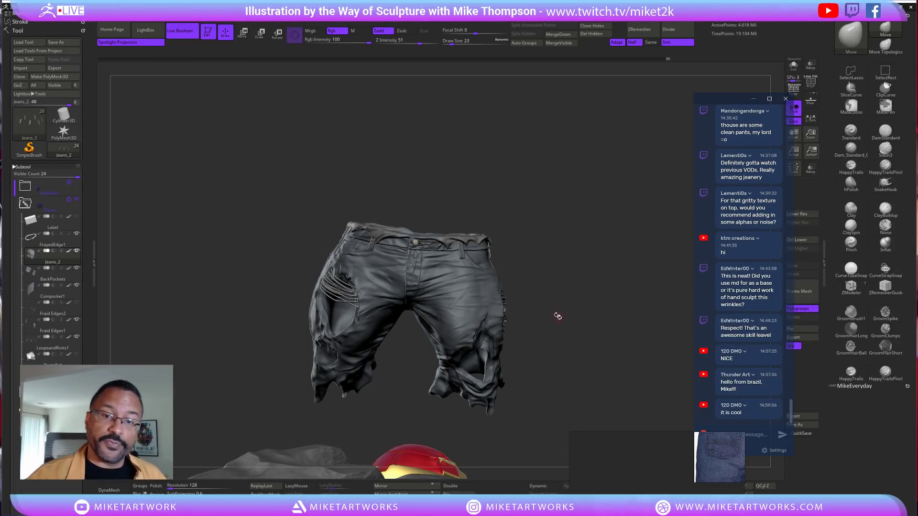
Reselect the belt loops mesh and refine the side belt loop's fit on the waistband from above at draw size 23
{"action": "left_click_drag", "start_coordinate": [558, 331], "coordinate": [457, 331], "text": "alt"}
{"action": "left_click_drag", "start_coordinate": [524, 313], "coordinate": [546, 283]}
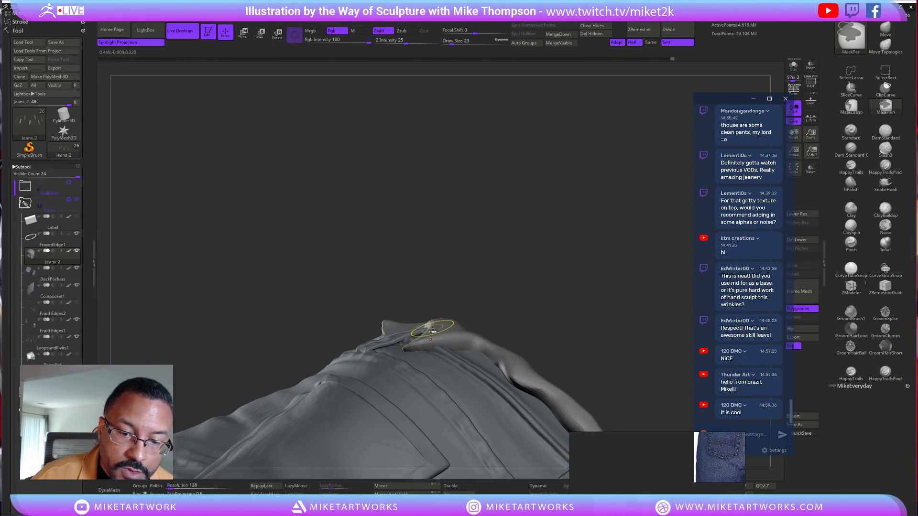
{"action": "left_click", "coordinate": [420, 331], "text": "alt"}
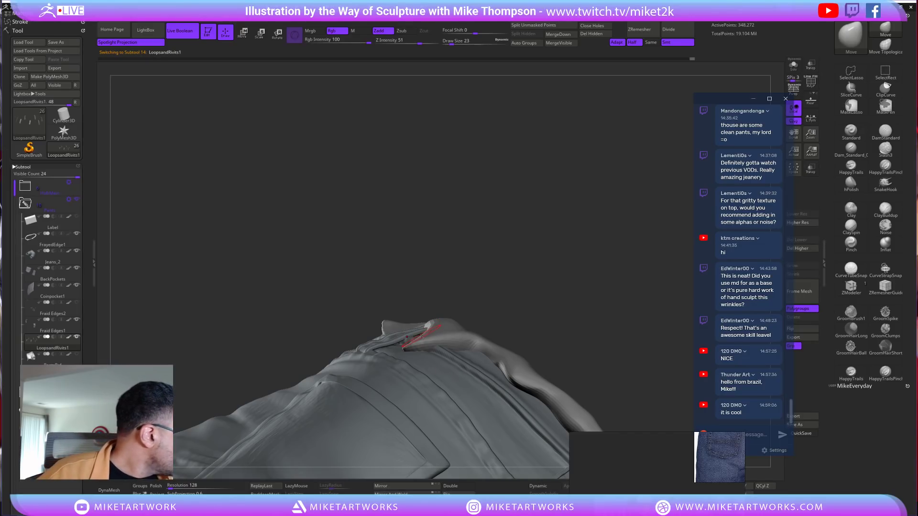
{"action": "left_click_drag", "start_coordinate": [493, 307], "coordinate": [395, 350]}
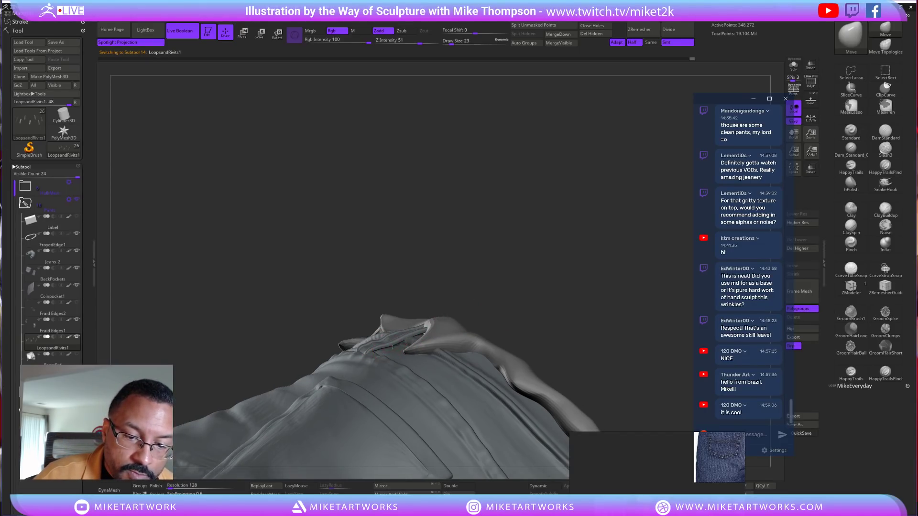
{"action": "left_click_drag", "start_coordinate": [493, 293], "coordinate": [404, 342]}
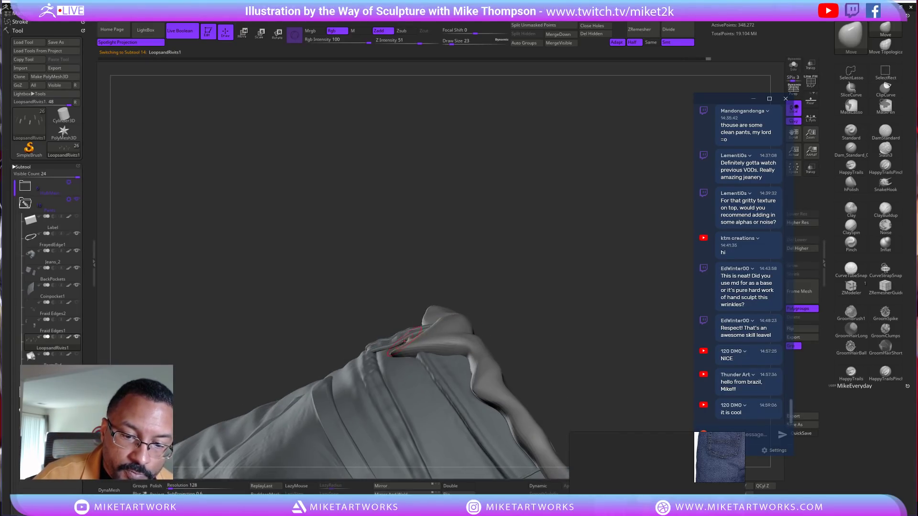
{"action": "left_click_drag", "start_coordinate": [508, 289], "coordinate": [404, 343]}
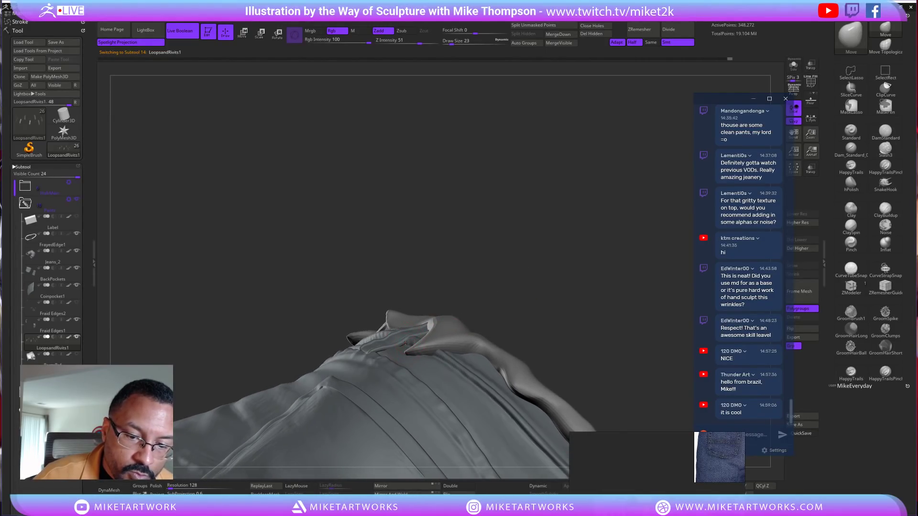
{"action": "mouse_move", "coordinate": [500, 292]}
{"action": "left_mouse_down"}
{"action": "mouse_move", "coordinate": [485, 293]}
{"action": "mouse_move", "coordinate": [501, 307]}
{"action": "mouse_move", "coordinate": [383, 352]}
{"action": "left_mouse_up"}
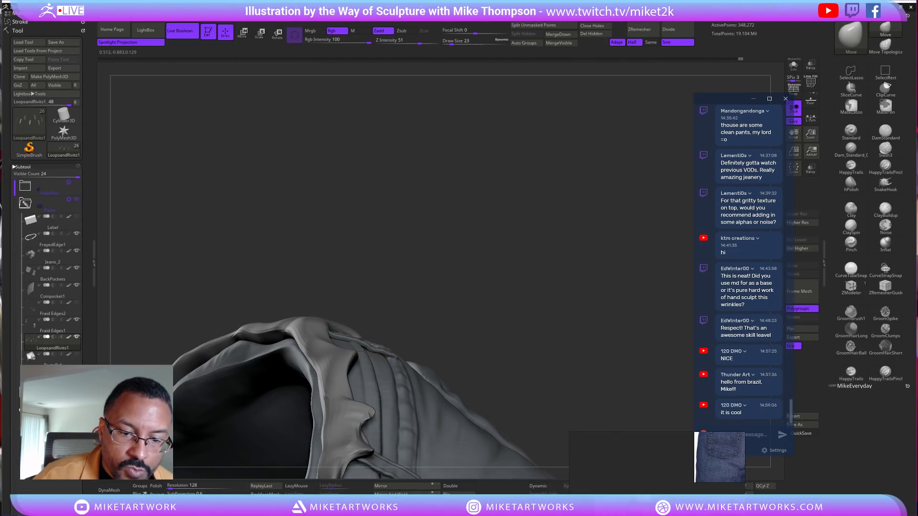
{"action": "mouse_move", "coordinate": [483, 299]}
{"action": "left_mouse_down"}
{"action": "mouse_move", "coordinate": [488, 235]}
{"action": "mouse_move", "coordinate": [462, 242]}
{"action": "left_mouse_up"}
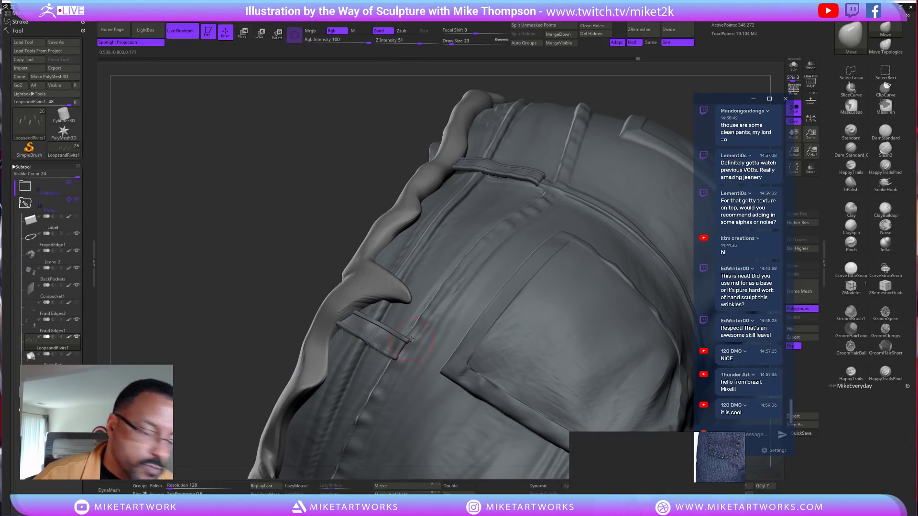
{"action": "left_click_drag", "start_coordinate": [332, 217], "coordinate": [338, 217]}
{"action": "right_click_drag", "start_coordinate": [338, 218], "coordinate": [494, 221]}
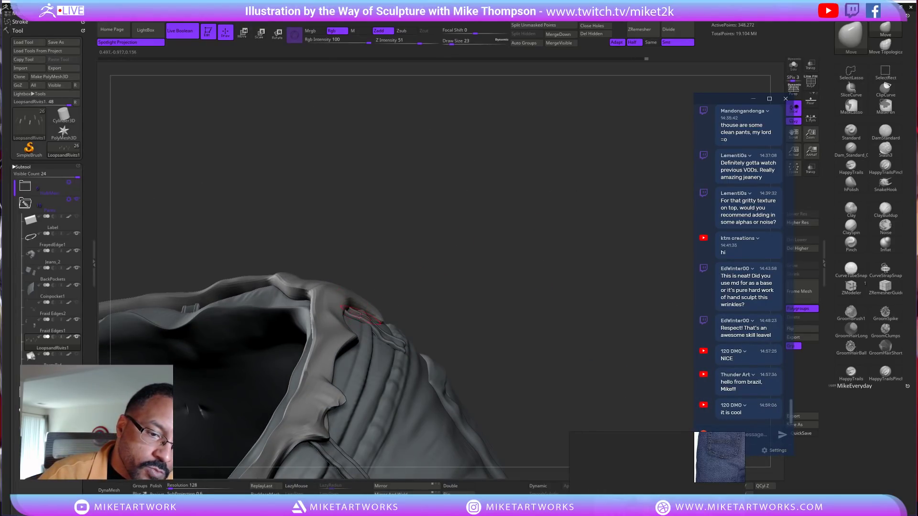
{"action": "right_click_drag", "start_coordinate": [380, 309], "coordinate": [425, 209]}
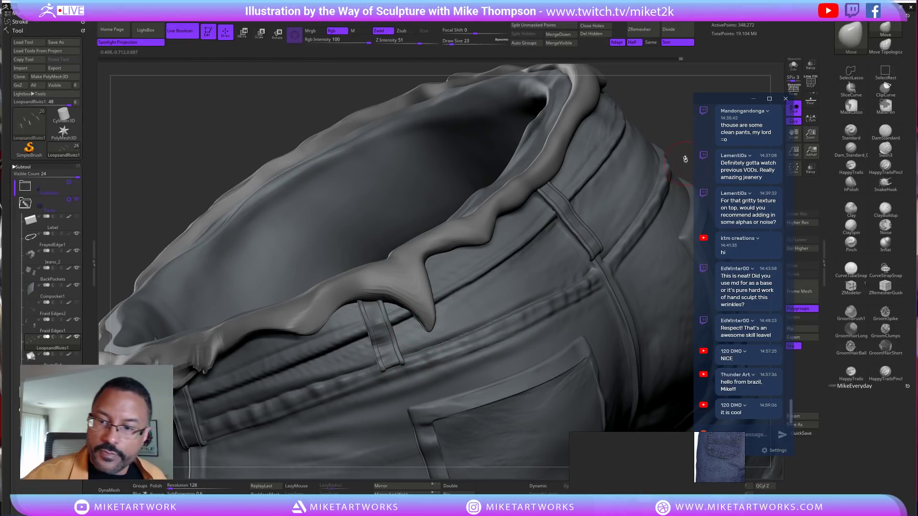
Shift the lower end of the center back belt loop at draw size 34, and refine its edge at draw size 14
{"action": "right_click_drag", "start_coordinate": [600, 252], "coordinate": [651, 202]}
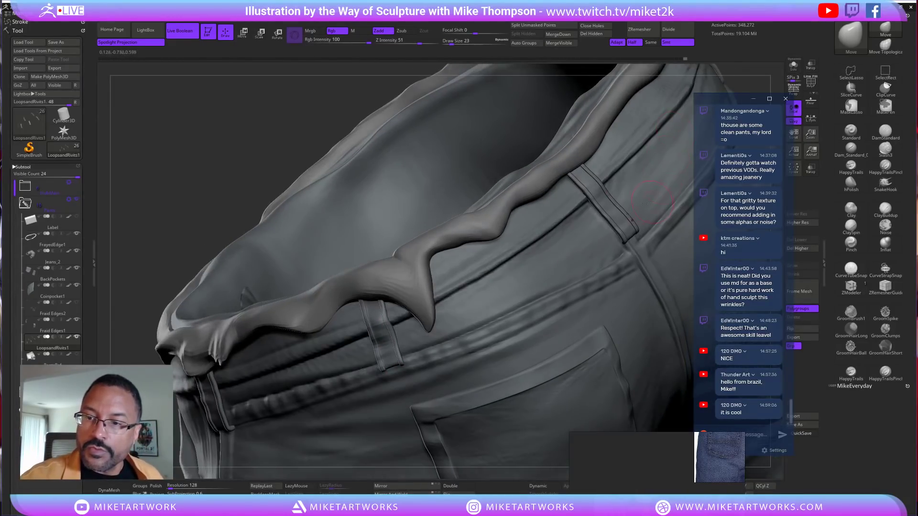
{"action": "key", "text": "s"}
{"action": "left_click_drag", "start_coordinate": [298, 138], "coordinate": [325, 138]}
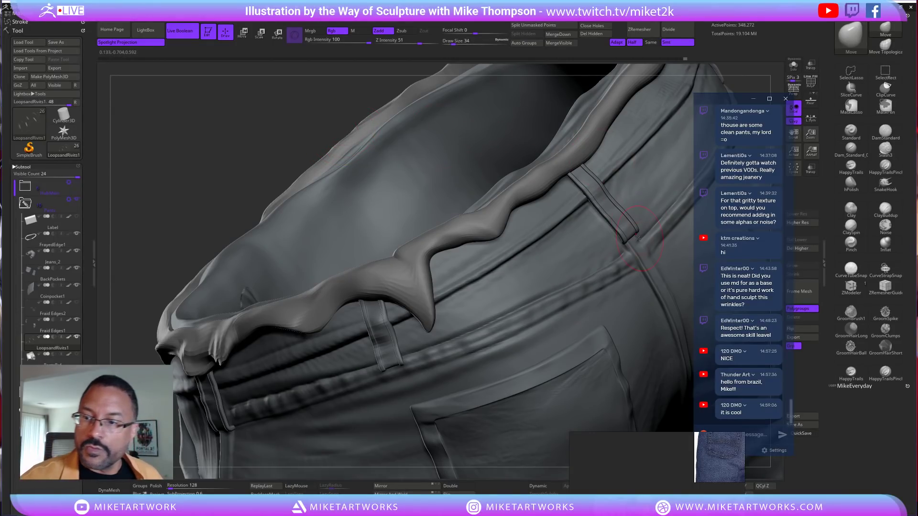
{"action": "left_click_drag", "start_coordinate": [623, 231], "coordinate": [623, 227]}
{"action": "key", "text": "s"}
{"action": "left_click_drag", "start_coordinate": [335, 123], "coordinate": [292, 127]}
{"action": "mouse_move", "coordinate": [628, 233]}
{"action": "left_mouse_down"}
{"action": "mouse_move", "coordinate": [621, 235]}
{"action": "mouse_move", "coordinate": [631, 219]}
{"action": "mouse_move", "coordinate": [615, 223]}
{"action": "left_mouse_up"}
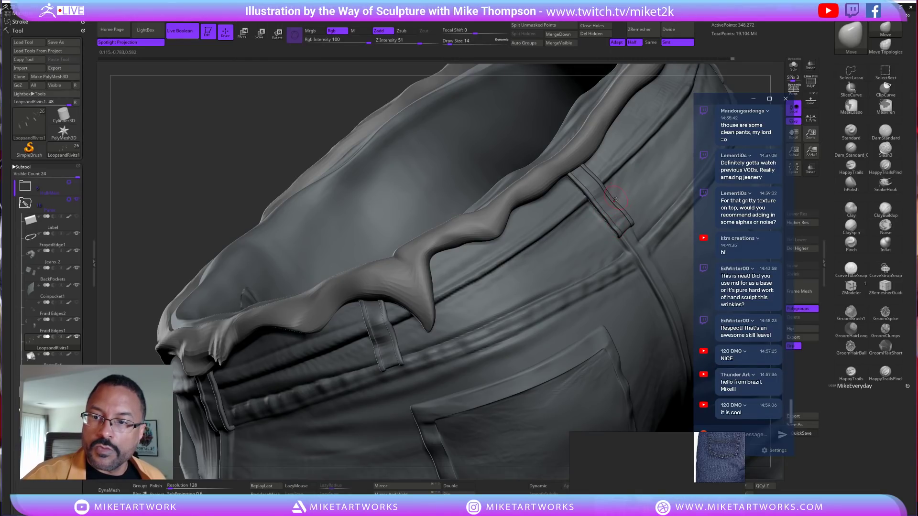
{"action": "left_click_drag", "start_coordinate": [609, 191], "coordinate": [605, 187]}
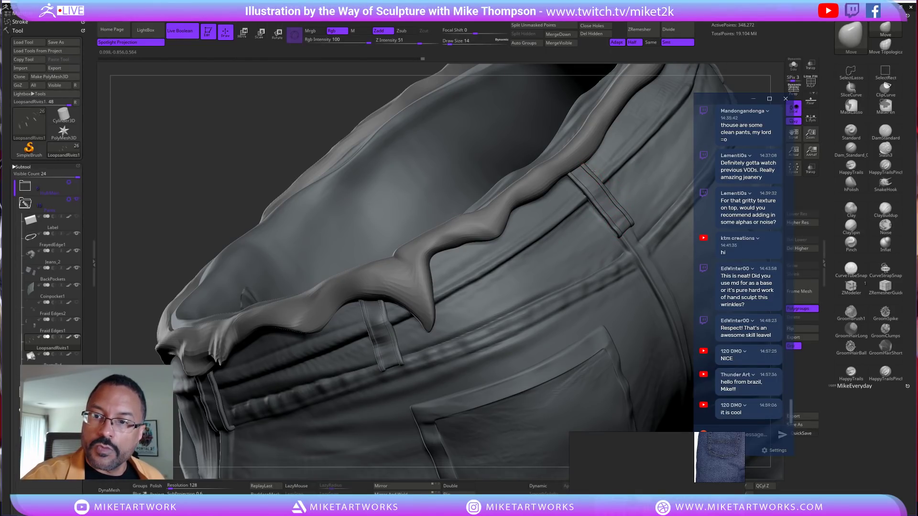
Switch to the Standard brush and add a subdivision level to the belt loops mesh
{"action": "right_click_drag", "start_coordinate": [274, 208], "coordinate": [396, 358]}
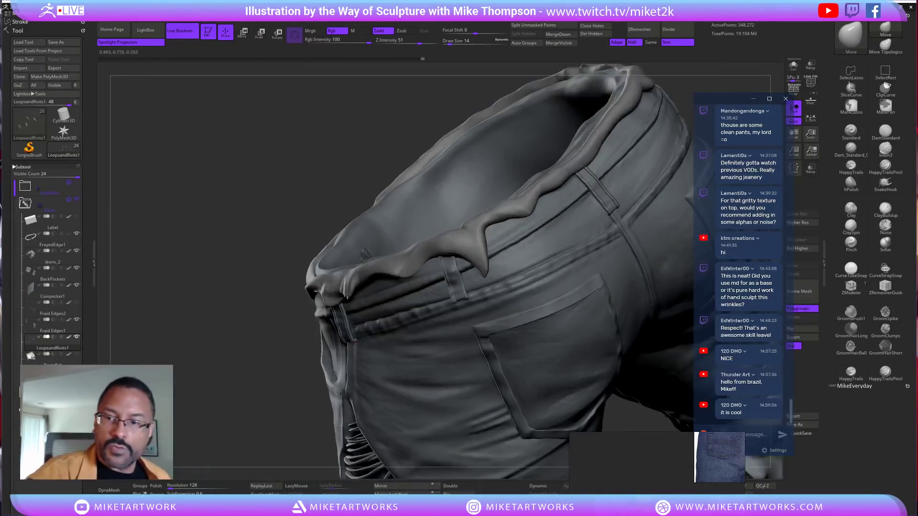
{"action": "right_click_drag", "start_coordinate": [628, 431], "coordinate": [688, 240]}
{"action": "left_click", "coordinate": [851, 131]}
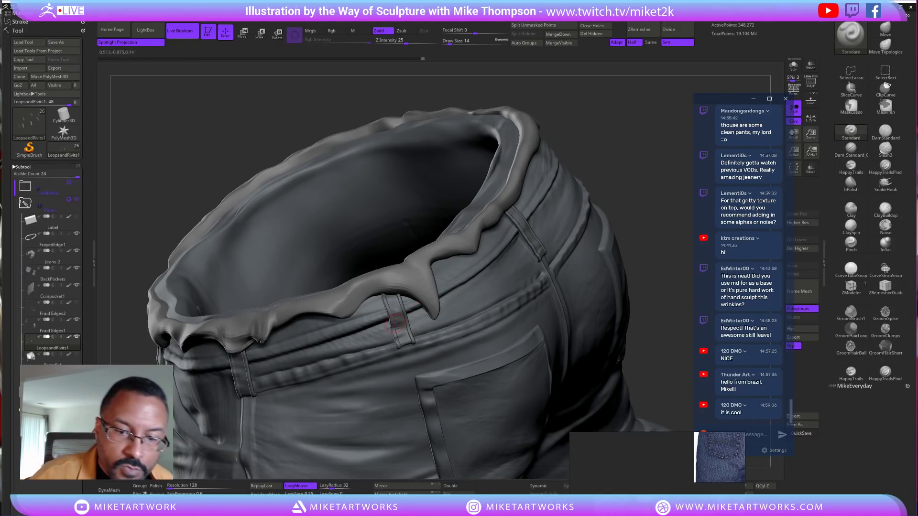
{"action": "key", "text": "ctrl+d"}
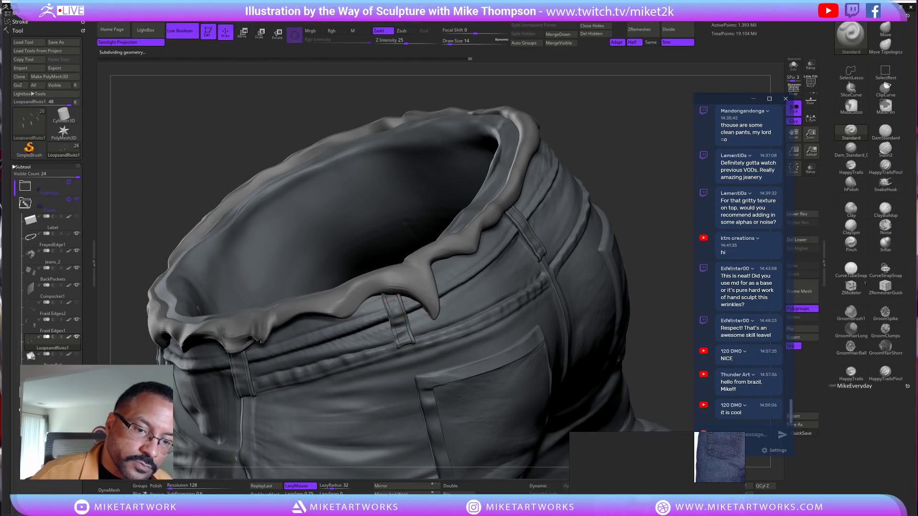
{"action": "right_click_drag", "start_coordinate": [515, 245], "coordinate": [585, 206]}
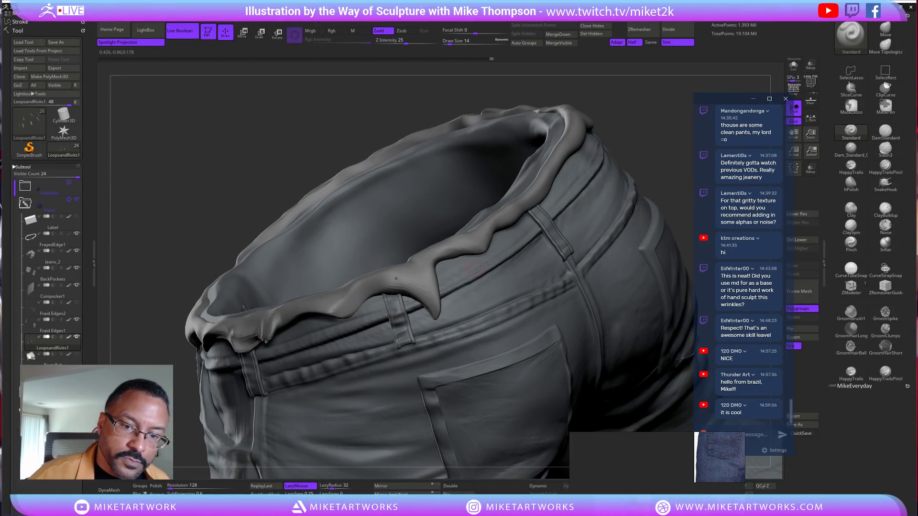
{"action": "right_click_drag", "start_coordinate": [658, 133], "coordinate": [623, 177]}
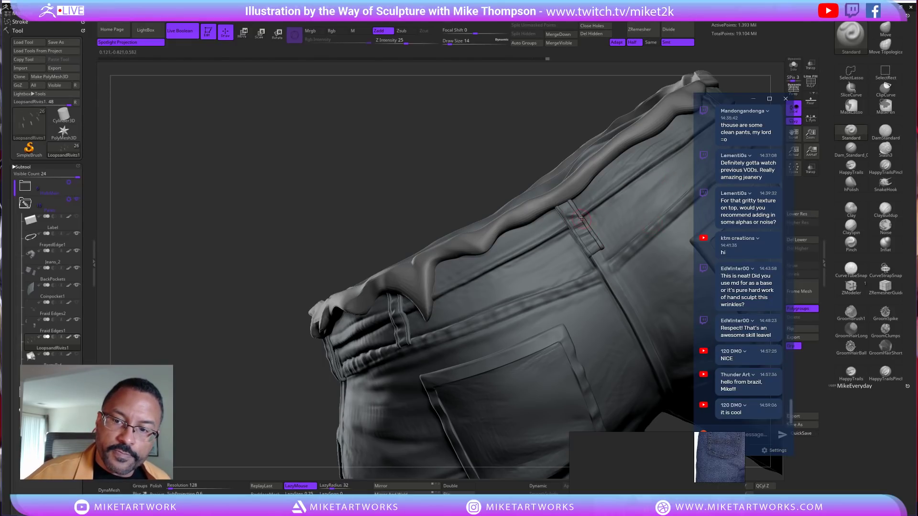
Refine the back belt loops' fit against the waistband with the Move brush at draw size 32
{"action": "left_click_drag", "start_coordinate": [460, 182], "coordinate": [652, 263]}
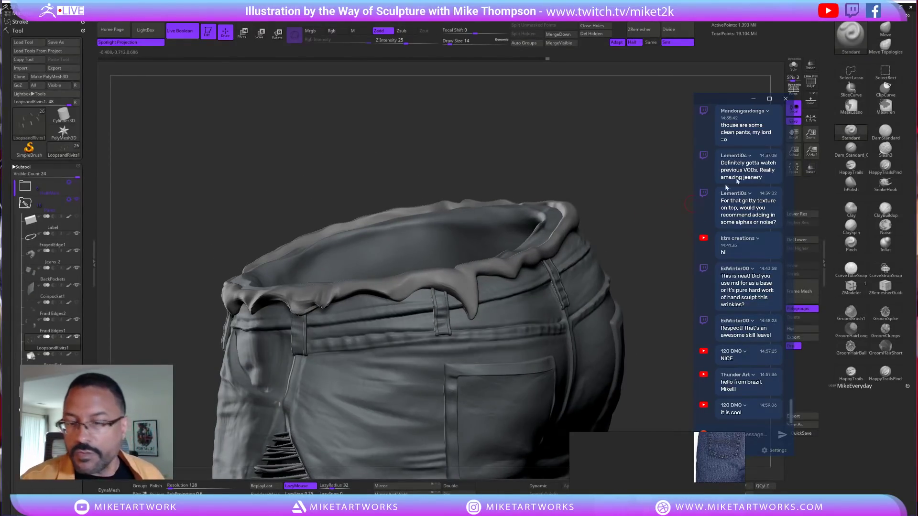
{"action": "key", "text": "b"}
{"action": "key", "text": "m"}
{"action": "key", "text": "v"}
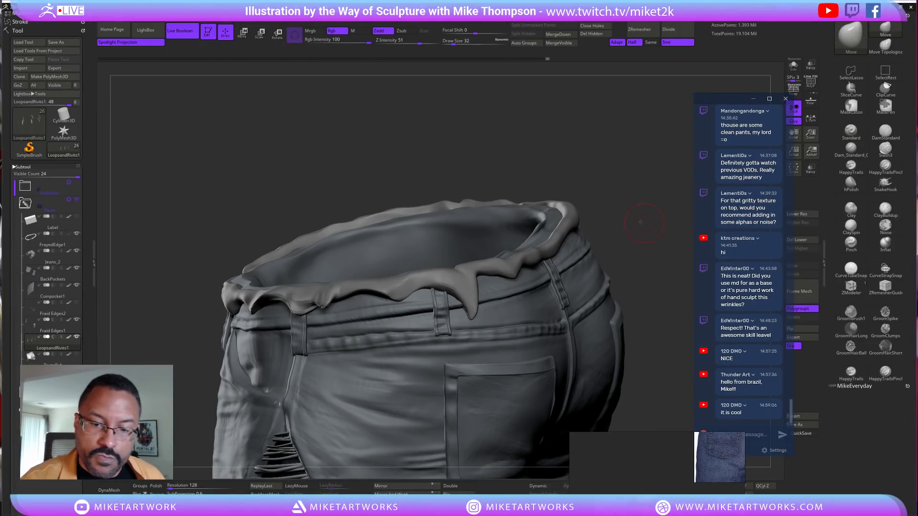
{"action": "left_click_drag", "start_coordinate": [641, 222], "coordinate": [431, 315]}
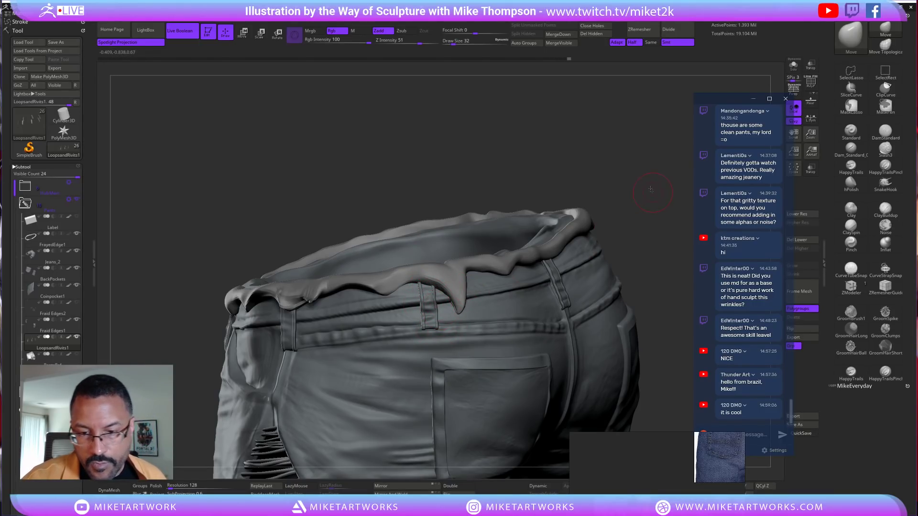
{"action": "left_click_drag", "start_coordinate": [652, 191], "coordinate": [665, 199]}
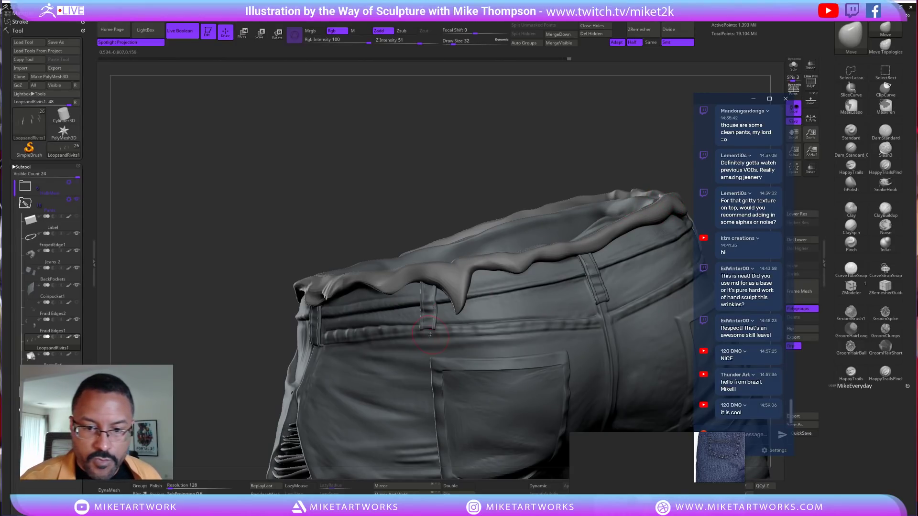
{"action": "left_click_drag", "start_coordinate": [554, 143], "coordinate": [657, 225]}
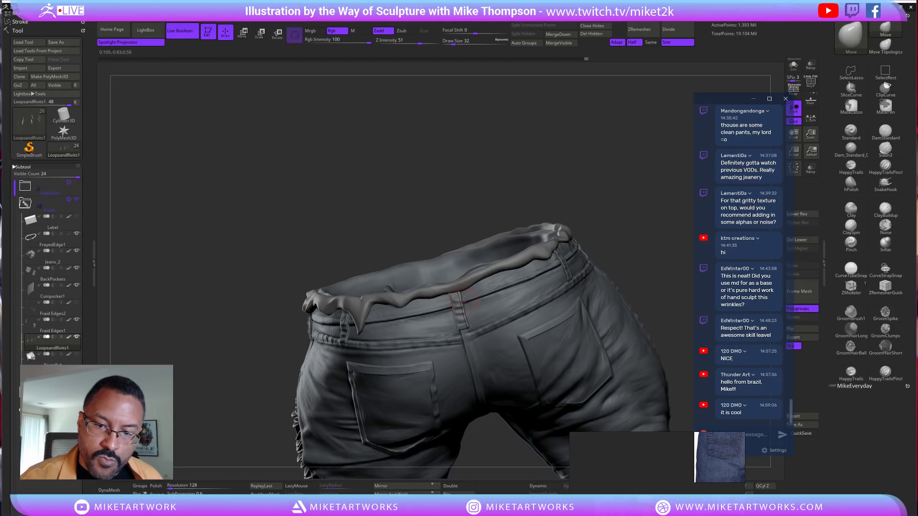
{"action": "mouse_move", "coordinate": [624, 209]}
{"action": "left_mouse_down"}
{"action": "mouse_move", "coordinate": [636, 225]}
{"action": "mouse_move", "coordinate": [609, 248]}
{"action": "mouse_move", "coordinate": [620, 258]}
{"action": "mouse_move", "coordinate": [464, 306]}
{"action": "left_mouse_up"}
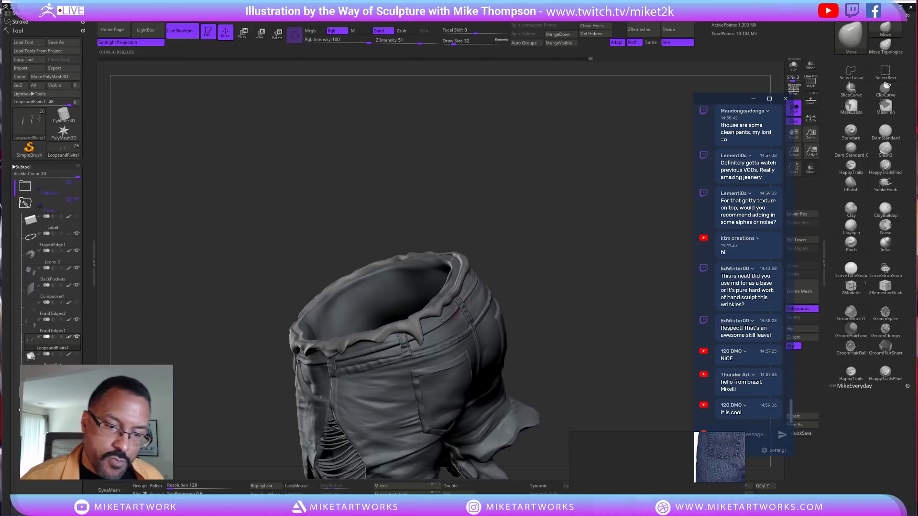
{"action": "mouse_move", "coordinate": [563, 261]}
{"action": "left_mouse_down"}
{"action": "mouse_move", "coordinate": [503, 323]}
{"action": "mouse_move", "coordinate": [569, 325]}
{"action": "mouse_move", "coordinate": [416, 352]}
{"action": "left_mouse_up"}
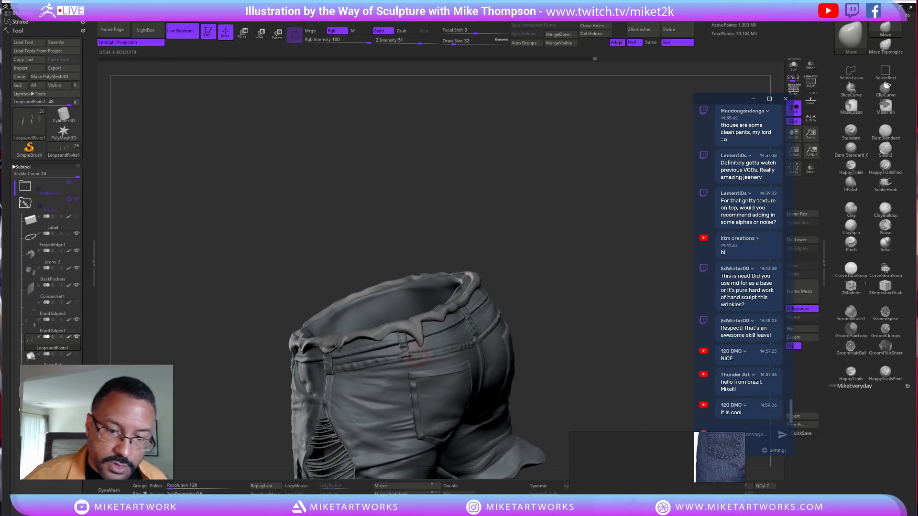
Mask all belt loops except the one above the left back pocket, go one subdivision level lower, and shift it at draw size 150
{"action": "key", "text": "ctrl"}
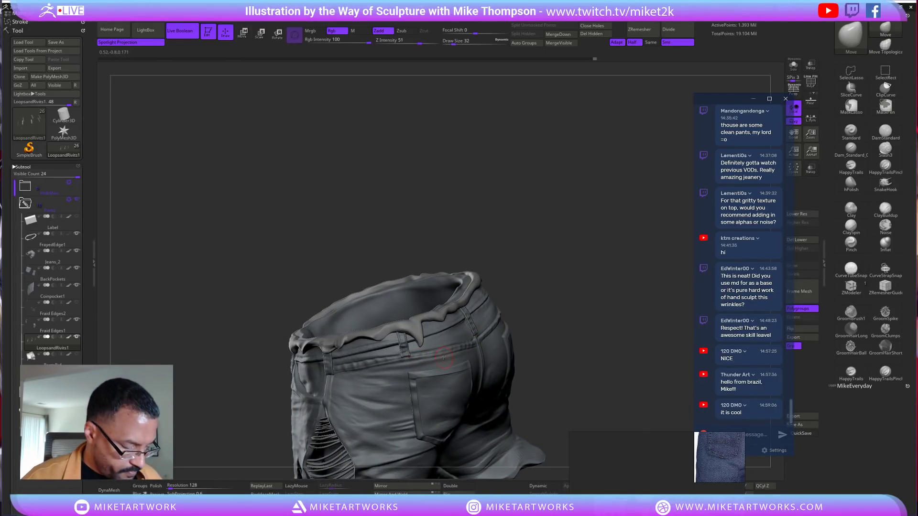
{"action": "left_click", "coordinate": [851, 105], "text": "ctrl"}
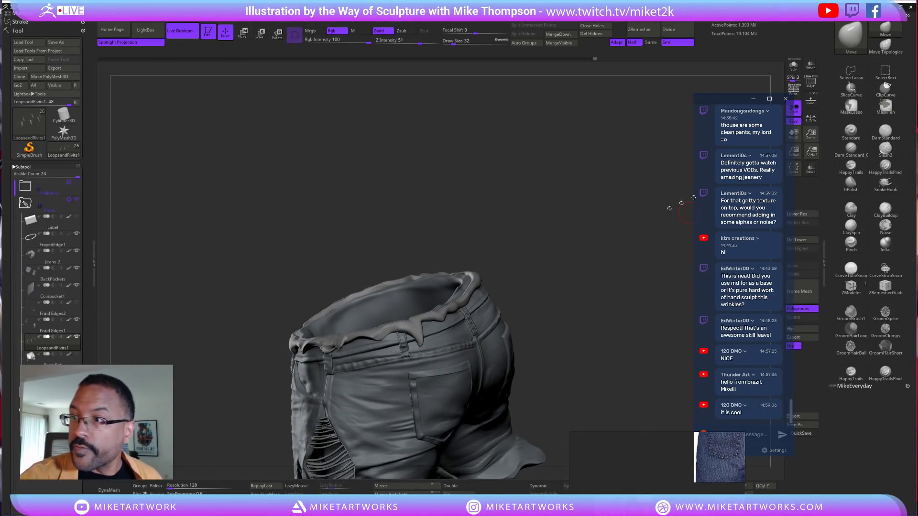
{"action": "key", "text": "ctrl"}
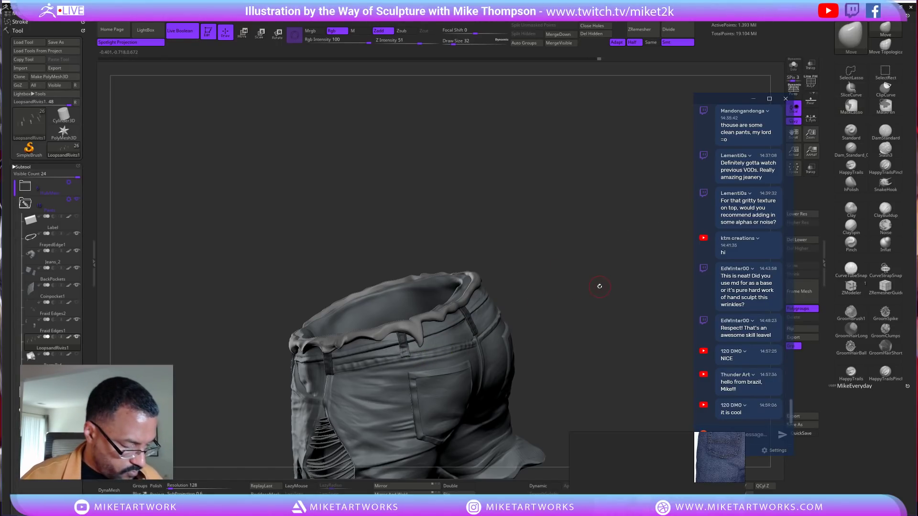
{"action": "left_click_drag", "start_coordinate": [600, 288], "coordinate": [597, 291], "text": "shift"}
{"action": "key", "text": "shift+d"}
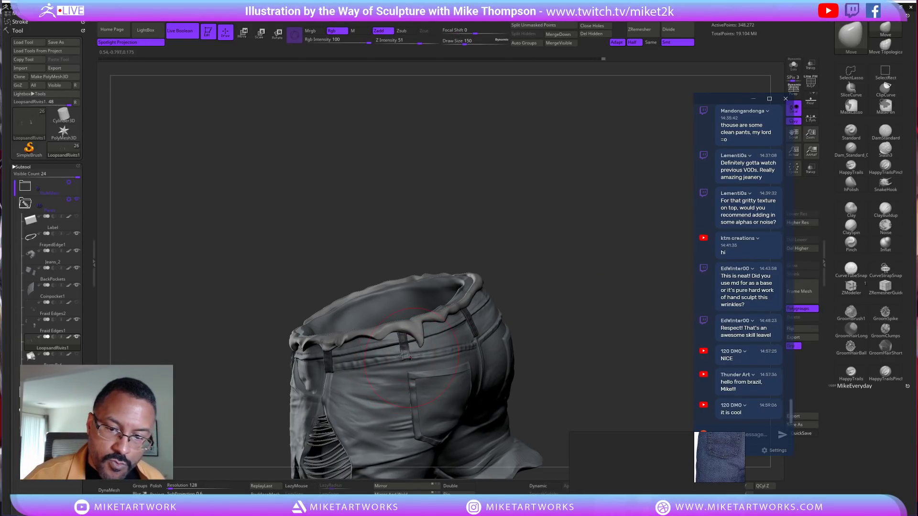
{"action": "left_click_drag", "start_coordinate": [600, 281], "coordinate": [408, 364]}
{"action": "left_click_drag", "start_coordinate": [522, 293], "coordinate": [404, 363]}
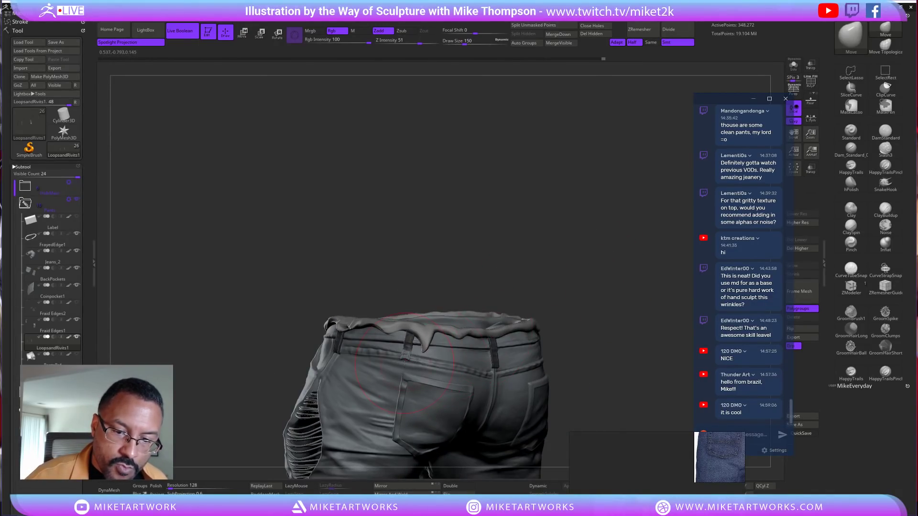
Reduce the draw size to 90 and refine how the left back pocket's belt loop sits on the waistband
{"action": "left_click_drag", "start_coordinate": [600, 313], "coordinate": [485, 283]}
{"action": "mouse_move", "coordinate": [616, 274]}
{"action": "left_mouse_down"}
{"action": "mouse_move", "coordinate": [590, 277]}
{"action": "mouse_move", "coordinate": [598, 218]}
{"action": "mouse_move", "coordinate": [377, 272]}
{"action": "mouse_move", "coordinate": [267, 285]}
{"action": "left_mouse_up"}
{"action": "key", "text": "s"}
{"action": "left_click_drag", "start_coordinate": [448, 249], "coordinate": [483, 228]}
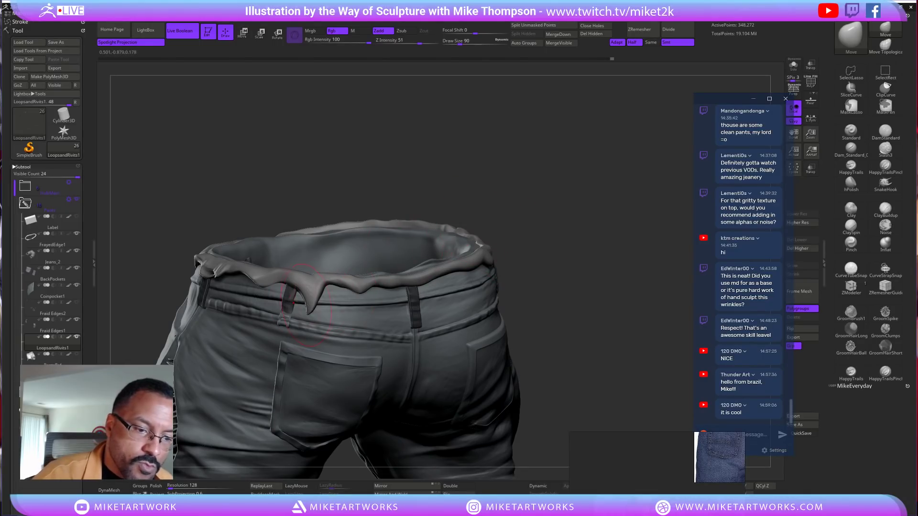
{"action": "left_click_drag", "start_coordinate": [600, 271], "coordinate": [624, 257]}
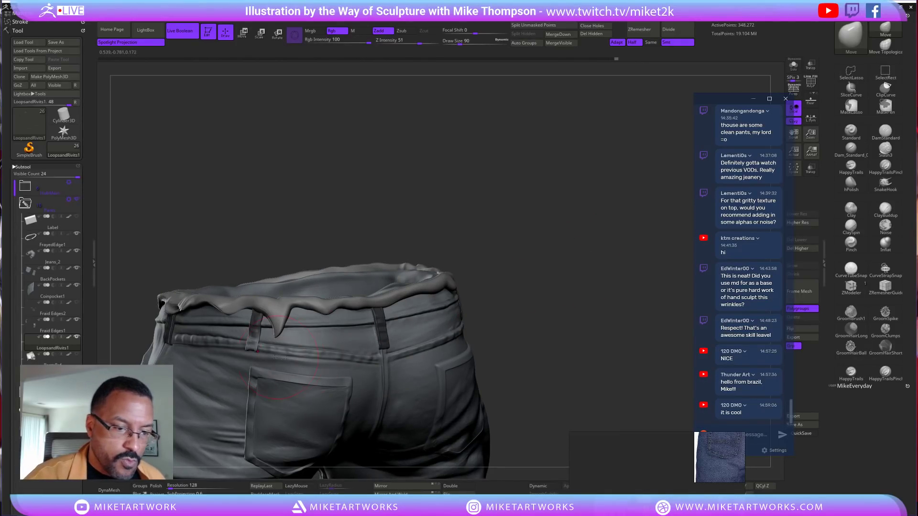
{"action": "left_click_drag", "start_coordinate": [643, 281], "coordinate": [585, 274]}
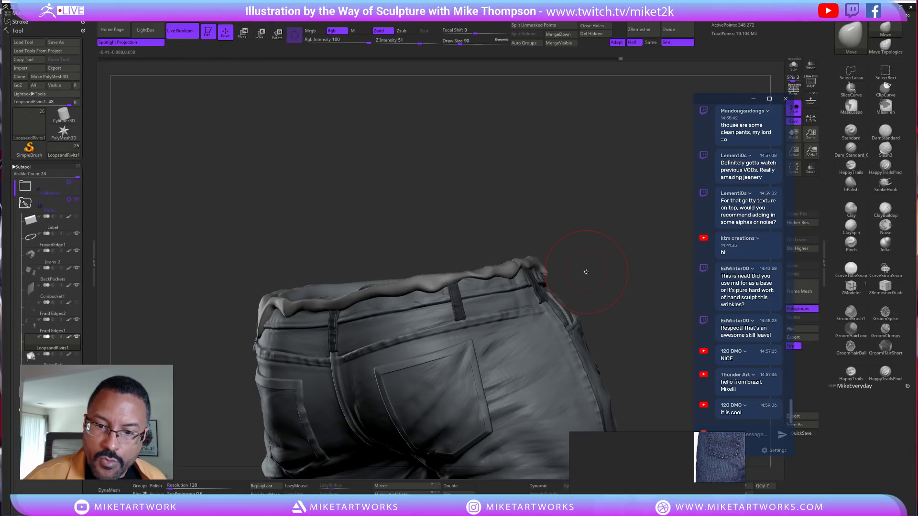
Bring the photo reference of the jeans' front waistband up beside the model
{"action": "right_click_drag", "start_coordinate": [647, 491], "coordinate": [623, 175]}
{"action": "middle_click_drag", "start_coordinate": [627, 258], "coordinate": [693, 275]}
{"action": "mouse_move", "coordinate": [484, 221]}
{"action": "left_mouse_down"}
{"action": "mouse_move", "coordinate": [504, 208]}
{"action": "mouse_move", "coordinate": [463, 250]}
{"action": "left_mouse_up"}
Isolate the belt loop above the right back pocket by masking the other loops, and nudge its lower end
{"action": "key", "text": "ctrl"}
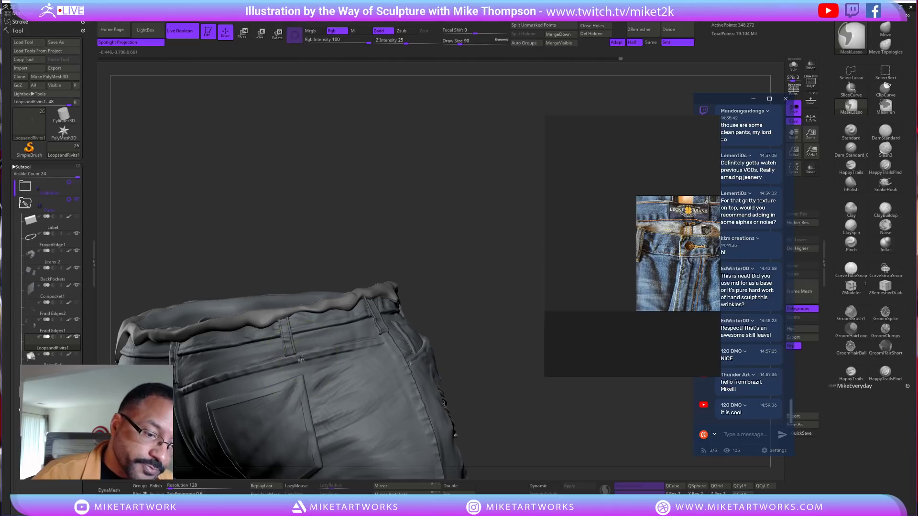
{"action": "left_click", "coordinate": [348, 247], "text": "ctrl"}
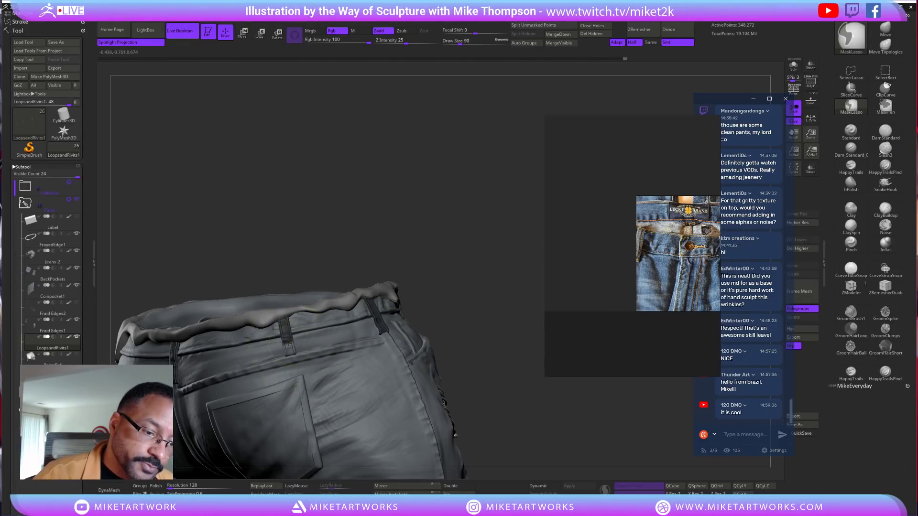
{"action": "left_click", "coordinate": [334, 270], "text": "ctrl"}
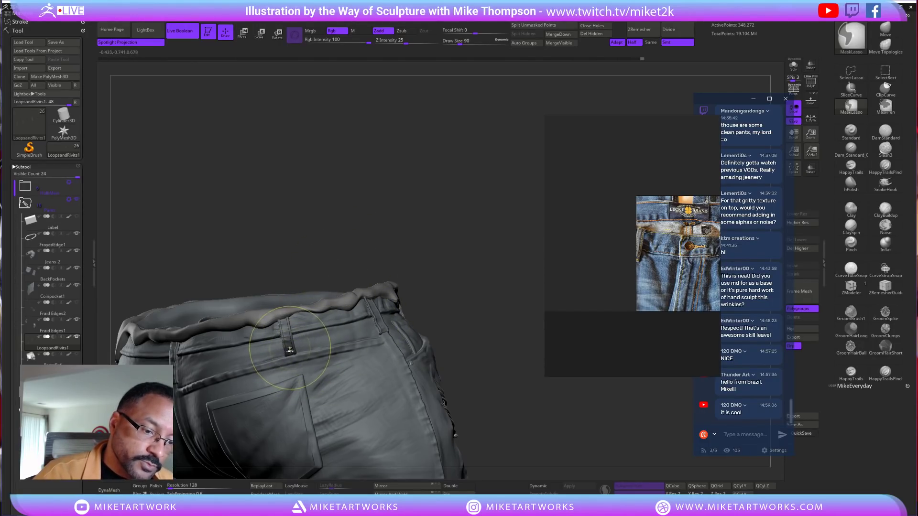
{"action": "left_click", "coordinate": [428, 254], "text": "ctrl"}
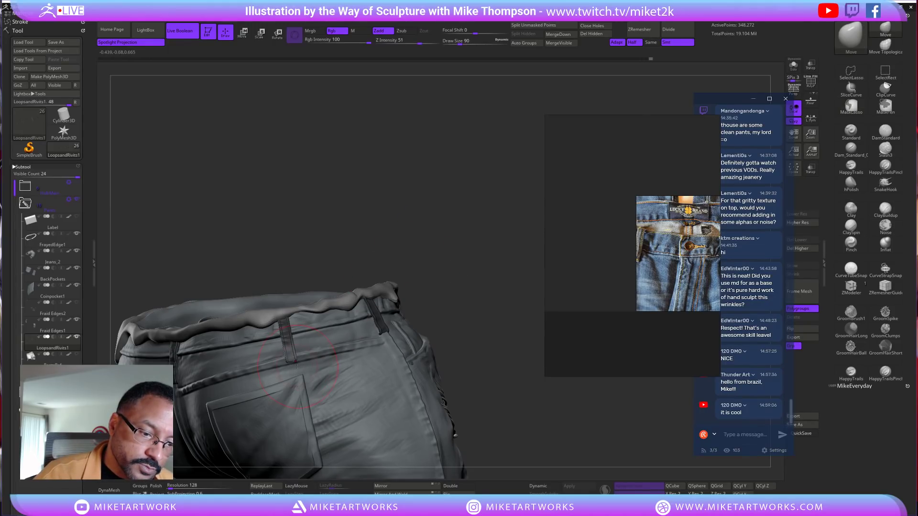
{"action": "left_click_drag", "start_coordinate": [295, 369], "coordinate": [298, 367]}
Isolate the center back belt loop from the others and adjust its fit over the waistband
{"action": "mouse_move", "coordinate": [467, 304]}
{"action": "left_mouse_down"}
{"action": "mouse_move", "coordinate": [451, 285]}
{"action": "mouse_move", "coordinate": [340, 306]}
{"action": "left_mouse_up"}
{"action": "left_click_drag", "start_coordinate": [361, 261], "coordinate": [448, 284]}
{"action": "mouse_move", "coordinate": [474, 330]}
{"action": "left_mouse_down"}
{"action": "mouse_move", "coordinate": [504, 342]}
{"action": "mouse_move", "coordinate": [449, 347]}
{"action": "mouse_move", "coordinate": [514, 353]}
{"action": "mouse_move", "coordinate": [478, 334]}
{"action": "left_mouse_up"}
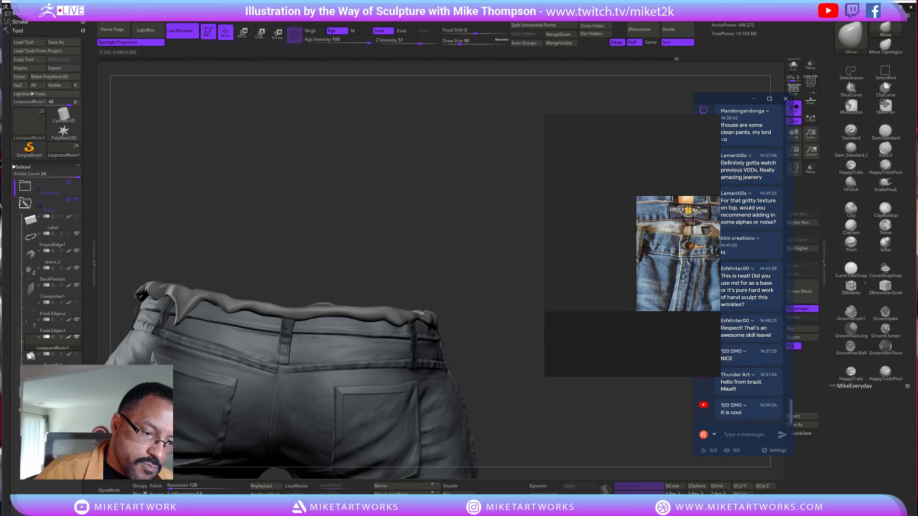
{"action": "mouse_move", "coordinate": [397, 268]}
{"action": "left_mouse_down"}
{"action": "mouse_move", "coordinate": [446, 256]}
{"action": "mouse_move", "coordinate": [397, 252]}
{"action": "left_mouse_up"}
{"action": "mouse_move", "coordinate": [507, 286]}
{"action": "left_mouse_down"}
{"action": "mouse_move", "coordinate": [474, 272]}
{"action": "mouse_move", "coordinate": [498, 334]}
{"action": "mouse_move", "coordinate": [493, 302]}
{"action": "mouse_move", "coordinate": [578, 353]}
{"action": "mouse_move", "coordinate": [474, 346]}
{"action": "left_mouse_up"}
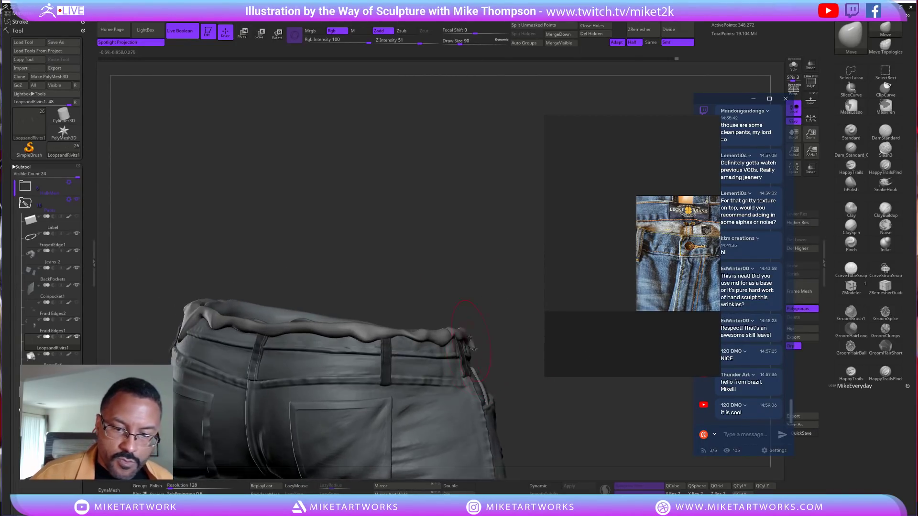
Mask the belt loops around the right back pocket's loop again and refine its position at draw size 90
{"action": "key", "text": "ctrl"}
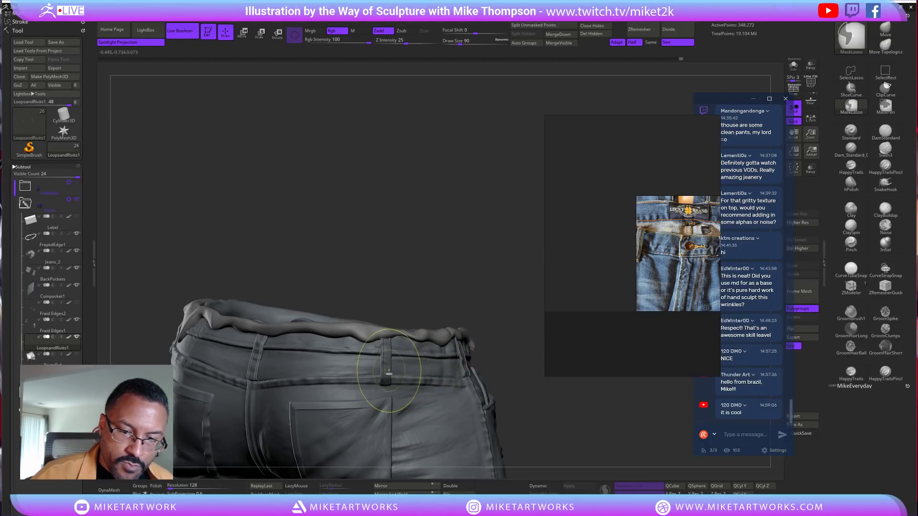
{"action": "left_click", "coordinate": [422, 323], "text": "ctrl"}
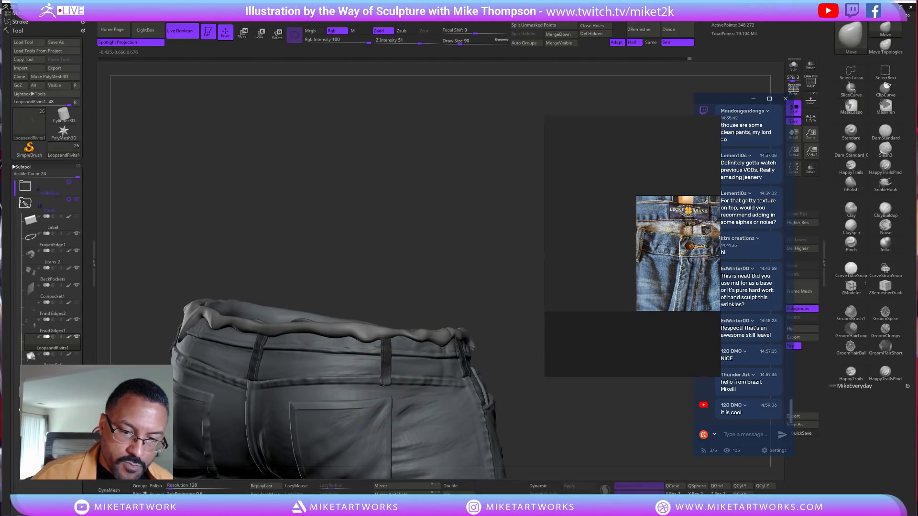
{"action": "left_click_drag", "start_coordinate": [472, 299], "coordinate": [443, 302]}
{"action": "left_click_drag", "start_coordinate": [409, 221], "coordinate": [445, 208]}
Isolate the side belt loop near the coin pocket with an inverted lasso mask, and refine its fit with the Move brush at draw size 90
{"action": "left_click_drag", "start_coordinate": [406, 268], "coordinate": [416, 282], "text": "ctrl"}
{"action": "mouse_move", "coordinate": [326, 369]}
{"action": "left_mouse_down", "text": "ctrl"}
{"action": "mouse_move", "coordinate": [298, 374]}
{"action": "mouse_move", "coordinate": [307, 371]}
{"action": "left_mouse_up", "text": "ctrl"}
{"action": "left_click", "coordinate": [361, 252], "text": "ctrl"}
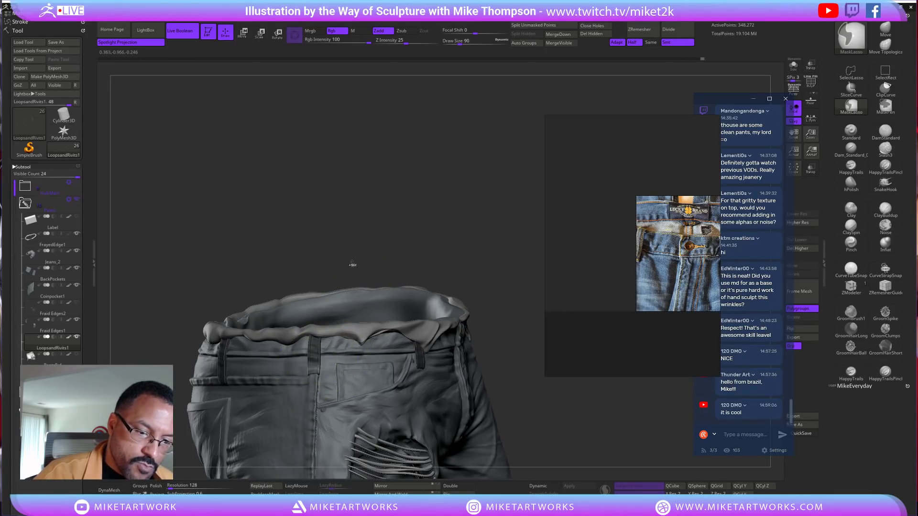
{"action": "key", "text": "b"}
{"action": "key", "text": "m"}
{"action": "key", "text": "v"}
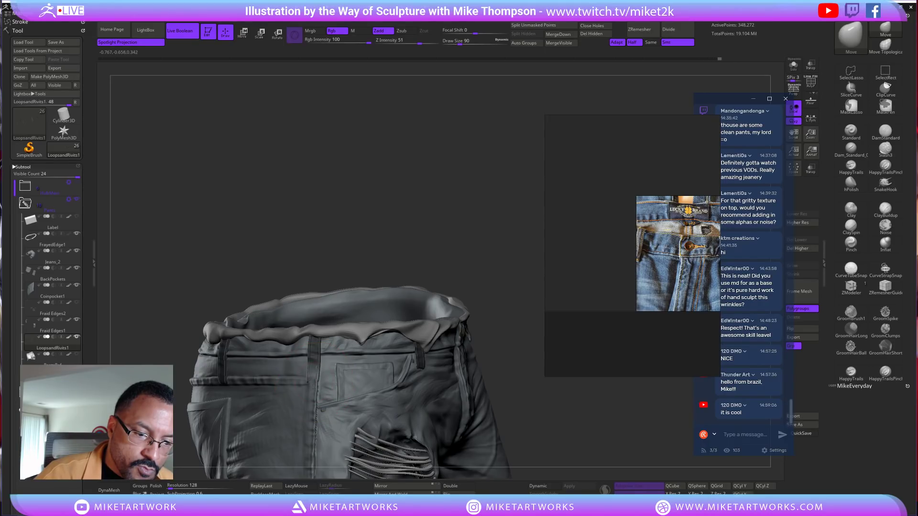
{"action": "left_click_drag", "start_coordinate": [408, 259], "coordinate": [475, 225]}
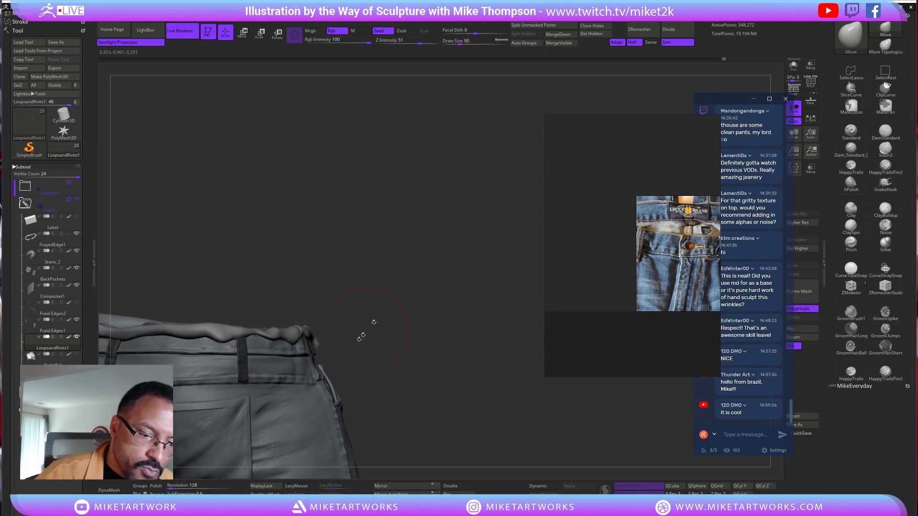
{"action": "left_click_drag", "start_coordinate": [512, 329], "coordinate": [493, 342]}
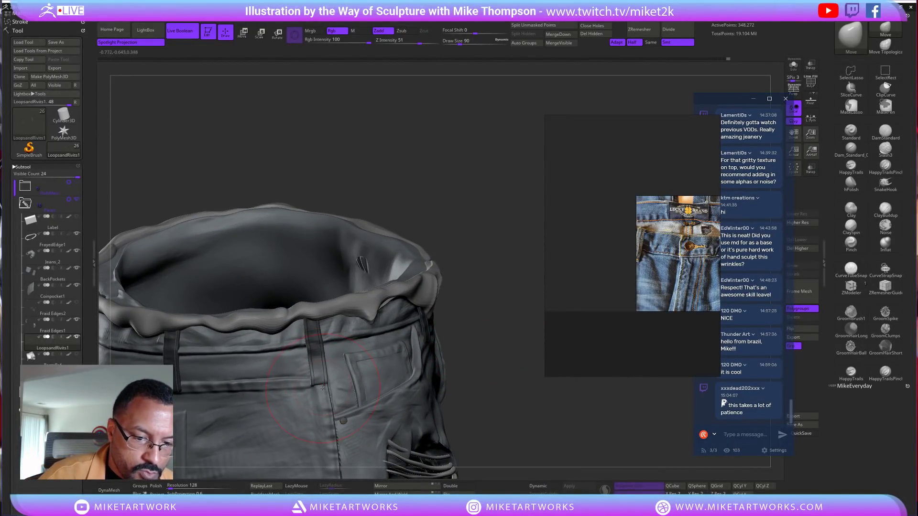
{"action": "left_click_drag", "start_coordinate": [507, 312], "coordinate": [551, 375]}
{"action": "left_click_drag", "start_coordinate": [621, 391], "coordinate": [456, 208]}
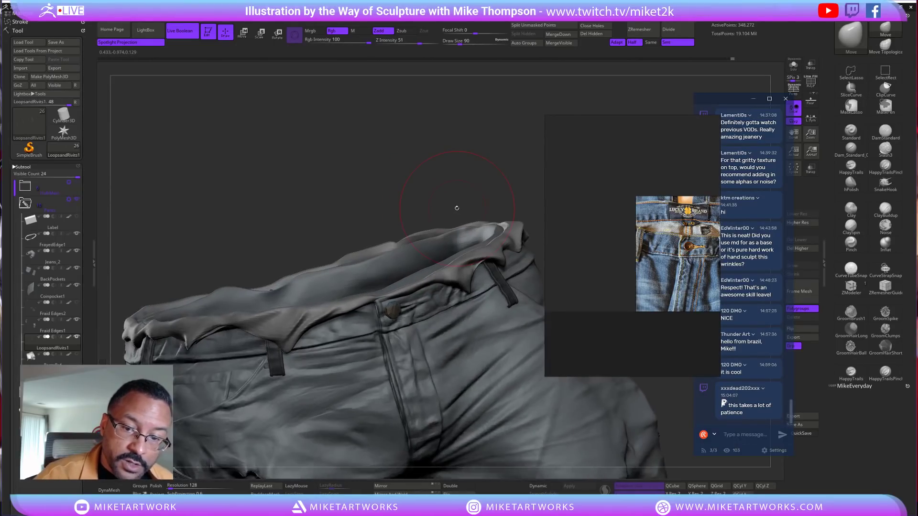
{"action": "mouse_move", "coordinate": [340, 209]}
{"action": "left_mouse_down"}
{"action": "mouse_move", "coordinate": [350, 224]}
{"action": "mouse_move", "coordinate": [338, 207]}
{"action": "mouse_move", "coordinate": [409, 236]}
{"action": "left_mouse_up"}
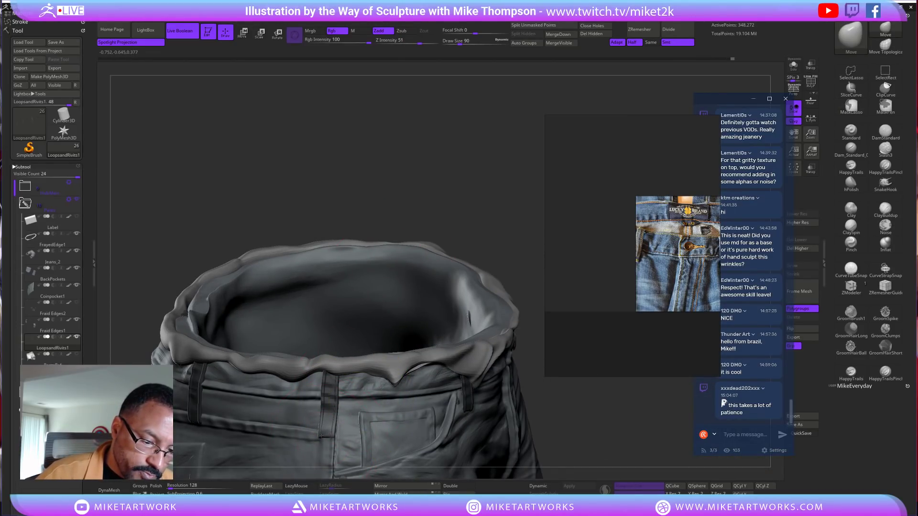
{"action": "mouse_move", "coordinate": [506, 194]}
{"action": "left_mouse_down"}
{"action": "mouse_move", "coordinate": [404, 167]}
{"action": "mouse_move", "coordinate": [478, 182]}
{"action": "left_mouse_up"}
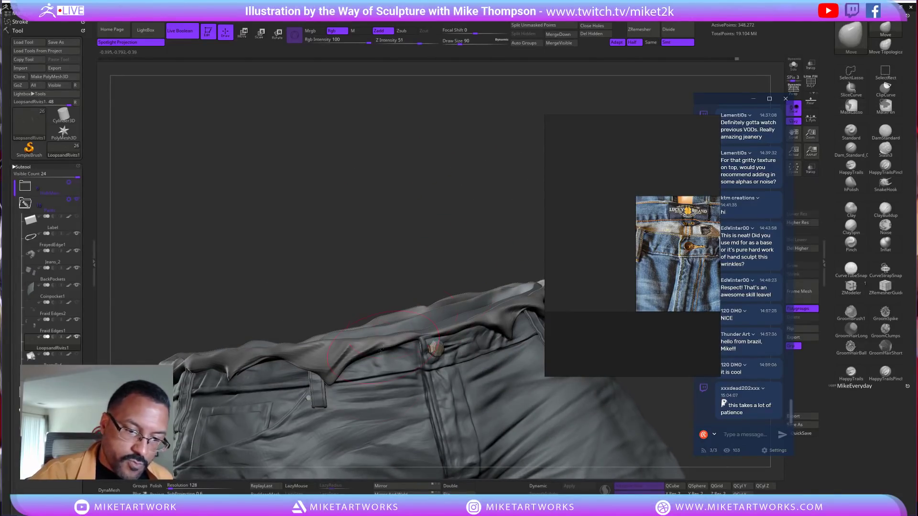
Isolate the front belt loop between the coin pocket and the button with a lasso mask, and pull its lower end down
{"action": "left_click_drag", "start_coordinate": [310, 399], "coordinate": [317, 412], "text": "ctrl"}
{"action": "left_click", "coordinate": [330, 407], "text": "ctrl"}
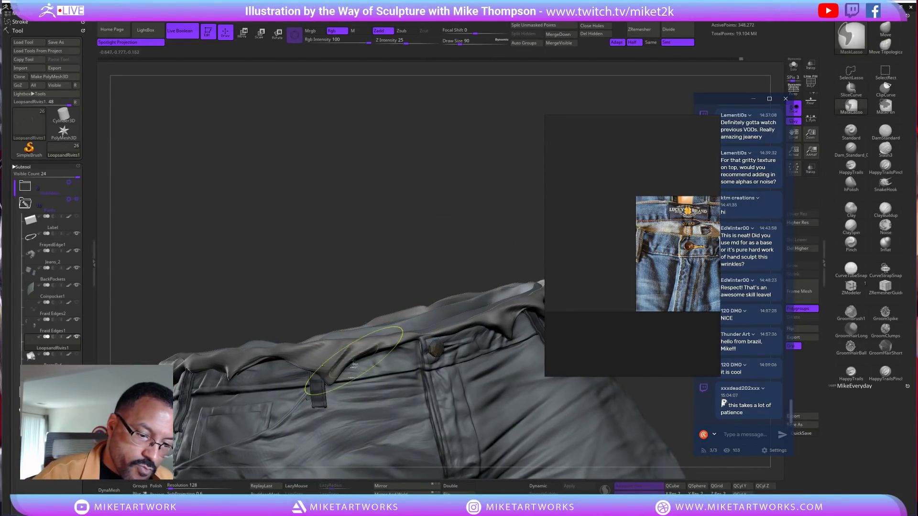
{"action": "left_click_drag", "start_coordinate": [321, 408], "coordinate": [319, 425]}
{"action": "left_click_drag", "start_coordinate": [381, 282], "coordinate": [421, 278]}
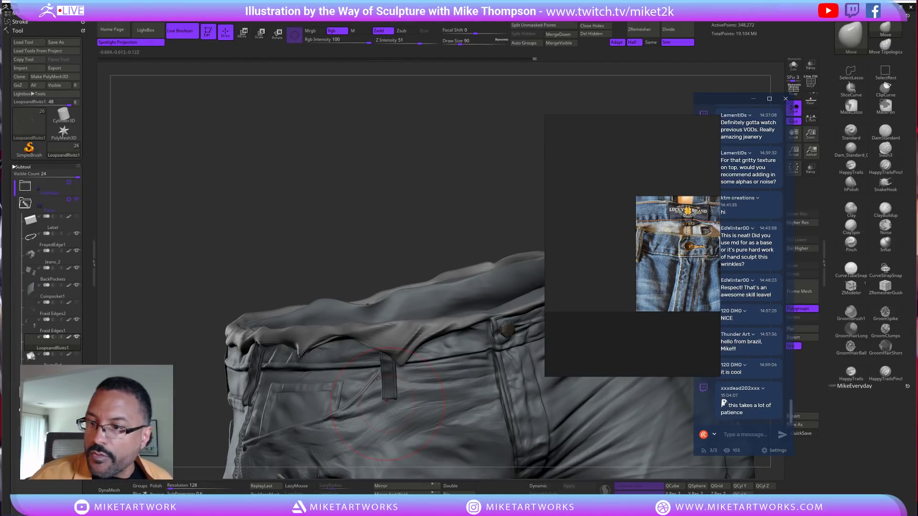
{"action": "left_click_drag", "start_coordinate": [388, 229], "coordinate": [366, 256]}
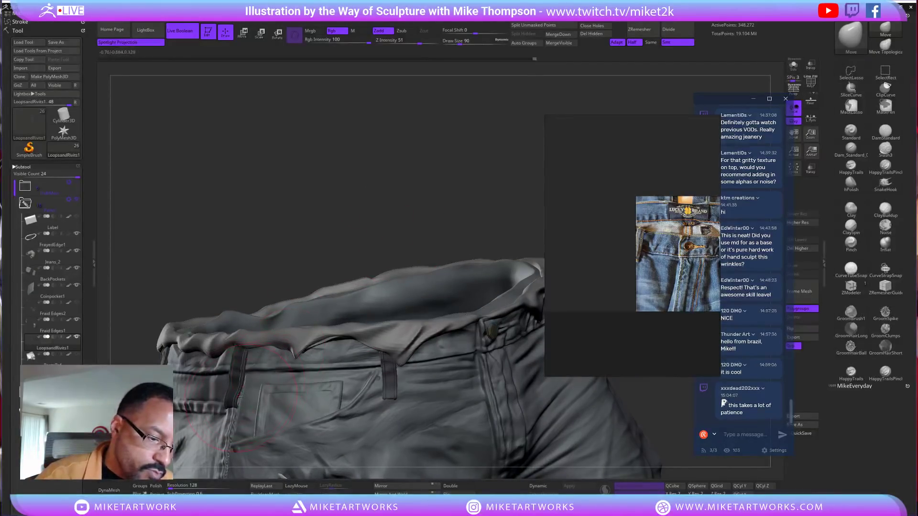
Solo the belt loops subtool and start reworking the side loop's inner face with the ClayBuildup brush at draw size 21
{"action": "key", "text": "s"}
{"action": "mouse_move", "coordinate": [356, 250]}
{"action": "left_mouse_down"}
{"action": "mouse_move", "coordinate": [330, 250]}
{"action": "mouse_move", "coordinate": [343, 243]}
{"action": "mouse_move", "coordinate": [346, 267]}
{"action": "left_mouse_up"}
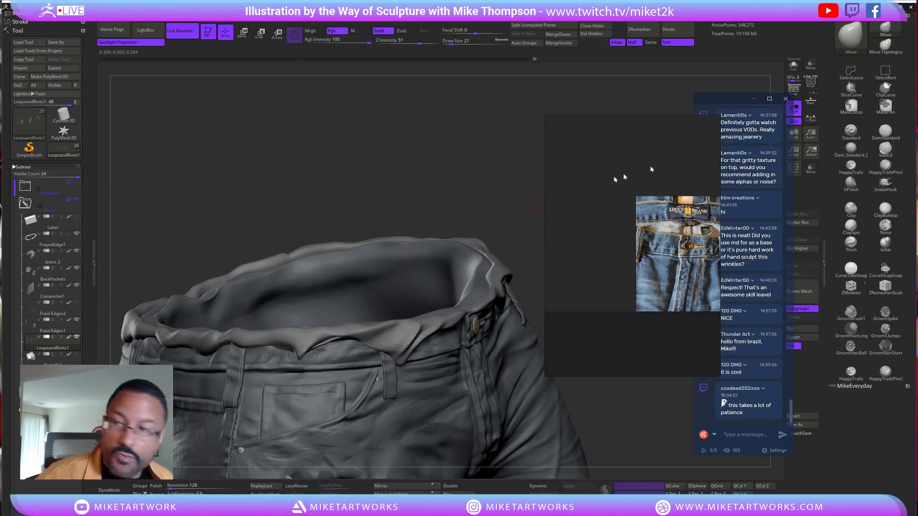
{"action": "left_click", "coordinate": [793, 66]}
{"action": "left_click_drag", "start_coordinate": [396, 298], "coordinate": [433, 476]}
{"action": "mouse_move", "coordinate": [335, 459]}
{"action": "left_mouse_down"}
{"action": "mouse_move", "coordinate": [462, 420]}
{"action": "mouse_move", "coordinate": [454, 415]}
{"action": "mouse_move", "coordinate": [435, 434]}
{"action": "mouse_move", "coordinate": [483, 405]}
{"action": "left_mouse_up"}
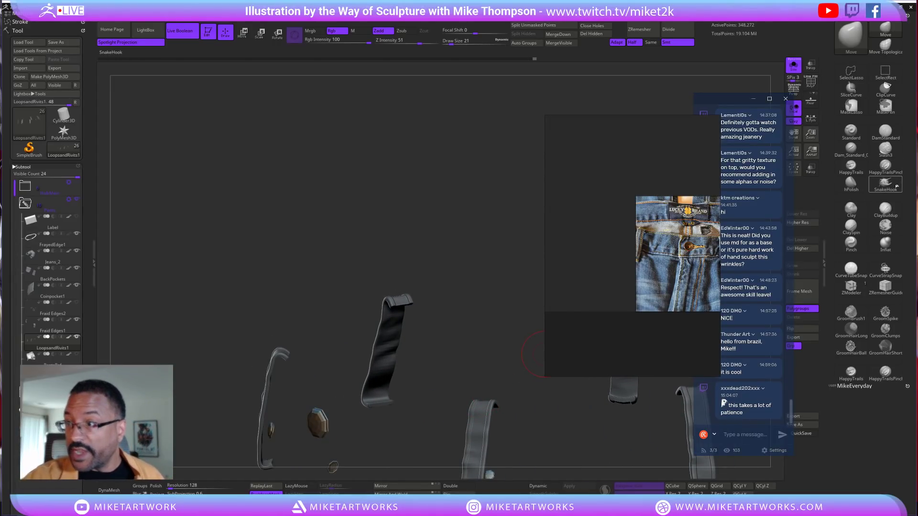
{"action": "left_click", "coordinate": [886, 218]}
{"action": "mouse_move", "coordinate": [417, 373]}
{"action": "left_mouse_down"}
{"action": "mouse_move", "coordinate": [371, 398]}
{"action": "mouse_move", "coordinate": [451, 347]}
{"action": "left_mouse_up"}
{"action": "left_click_drag", "start_coordinate": [387, 409], "coordinate": [422, 387]}
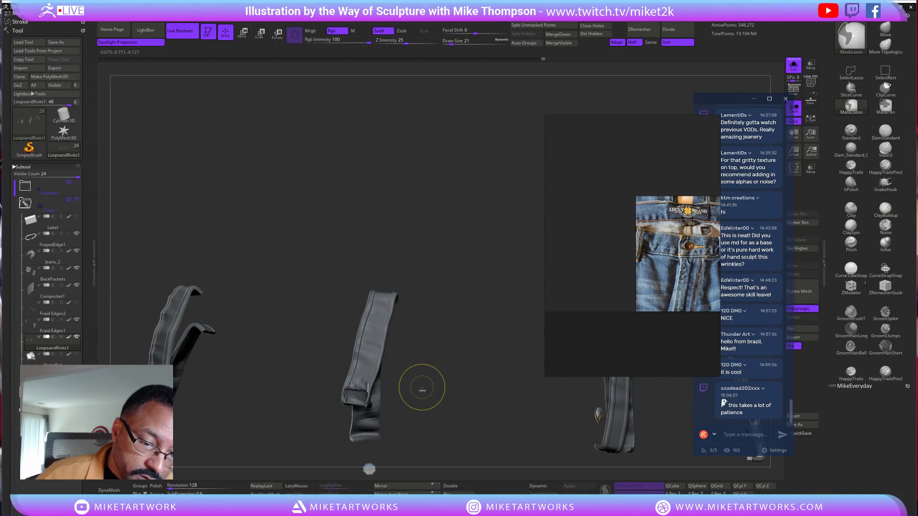
Build up the inner lower end of the side belt loop with ClayBuildup and smooth the added clay
{"action": "left_click", "coordinate": [422, 390], "text": "ctrl"}
{"action": "left_click", "coordinate": [421, 385], "text": "ctrl"}
{"action": "mouse_move", "coordinate": [469, 353]}
{"action": "left_mouse_down"}
{"action": "mouse_move", "coordinate": [451, 344]}
{"action": "mouse_move", "coordinate": [299, 471]}
{"action": "left_mouse_up"}
{"action": "left_click_drag", "start_coordinate": [478, 378], "coordinate": [410, 371]}
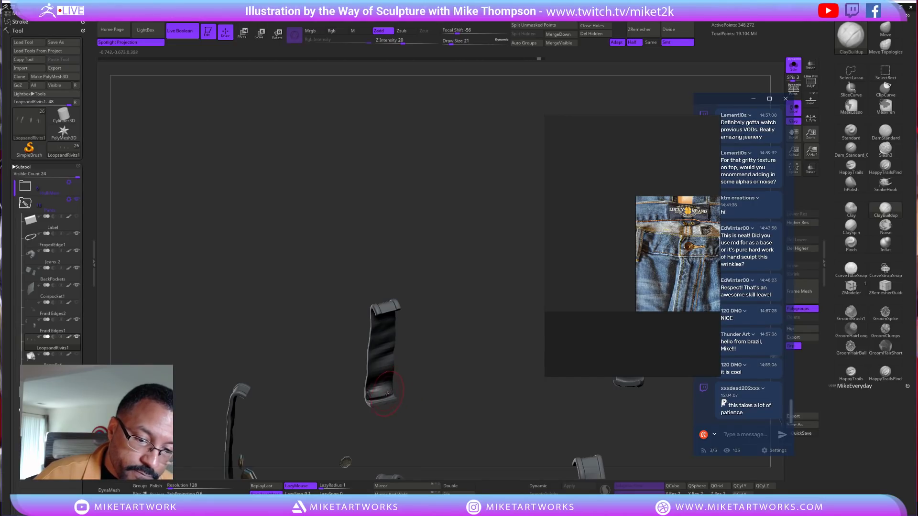
{"action": "left_click_drag", "start_coordinate": [448, 362], "coordinate": [391, 410]}
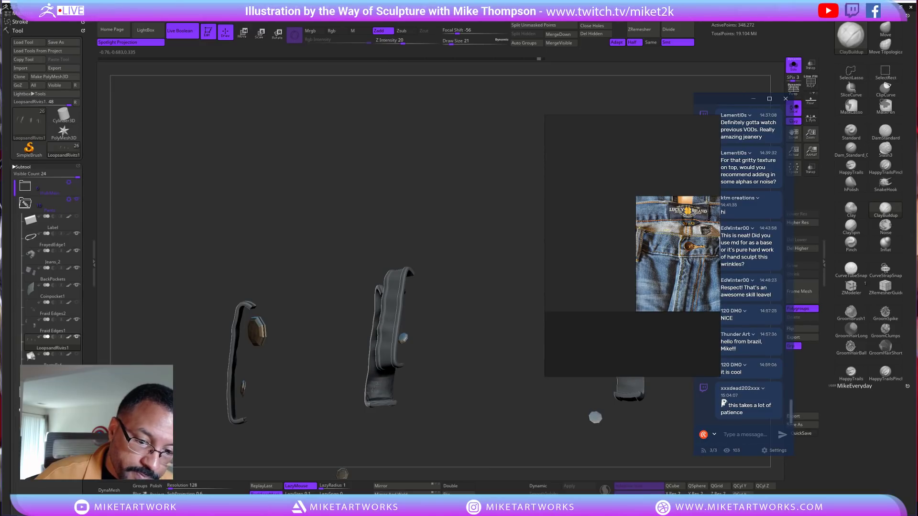
{"action": "right_click_drag", "start_coordinate": [385, 397], "coordinate": [381, 387]}
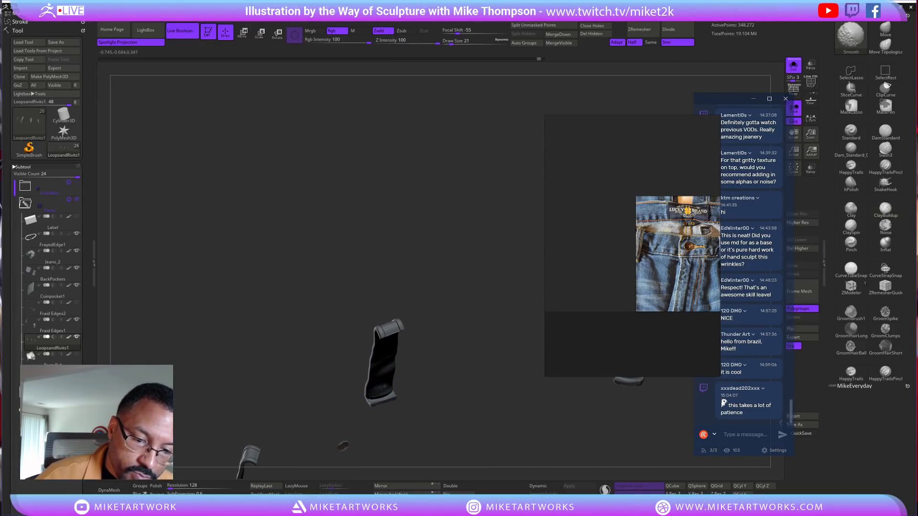
Fill the hollow inside the side loop's lower fold with ClayBuildup strokes at draw size 7
{"action": "key", "text": "s"}
{"action": "left_click_drag", "start_coordinate": [423, 386], "coordinate": [416, 386]}
{"action": "right_click_drag", "start_coordinate": [433, 388], "coordinate": [443, 414], "text": "ctrl"}
{"action": "key", "text": "s"}
{"action": "left_click_drag", "start_coordinate": [449, 396], "coordinate": [453, 396]}
{"action": "right_click_drag", "start_coordinate": [453, 396], "coordinate": [421, 386]}
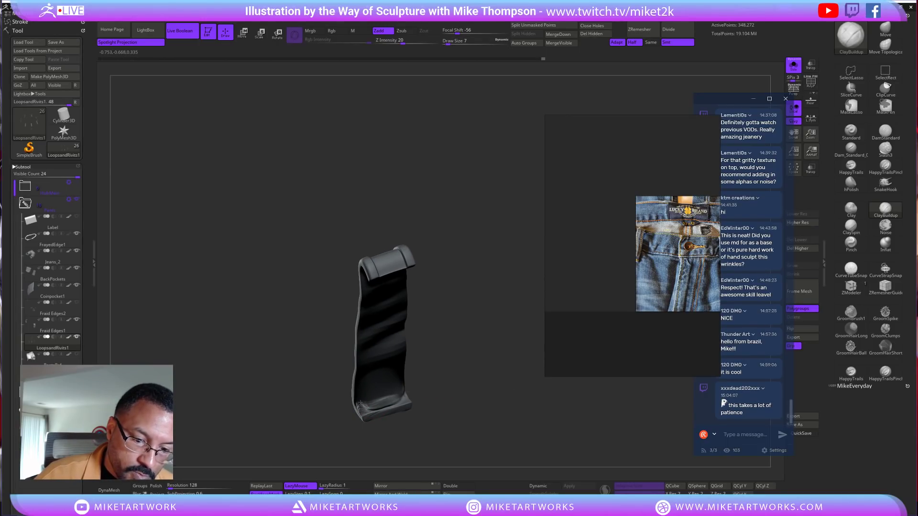
{"action": "right_click_drag", "start_coordinate": [419, 379], "coordinate": [404, 393]}
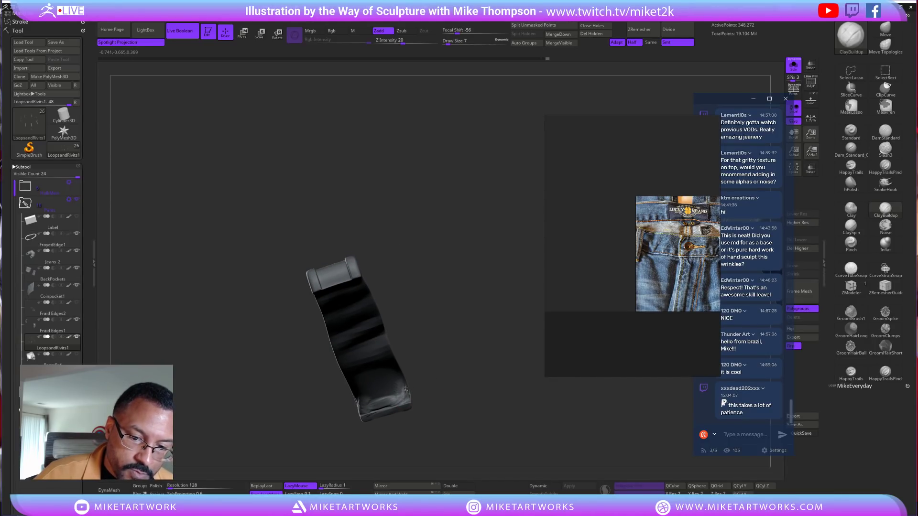
{"action": "mouse_move", "coordinate": [365, 404]}
{"action": "right_mouse_down"}
{"action": "mouse_move", "coordinate": [421, 386]}
{"action": "mouse_move", "coordinate": [431, 370]}
{"action": "mouse_move", "coordinate": [425, 363]}
{"action": "mouse_move", "coordinate": [368, 396]}
{"action": "right_mouse_up"}
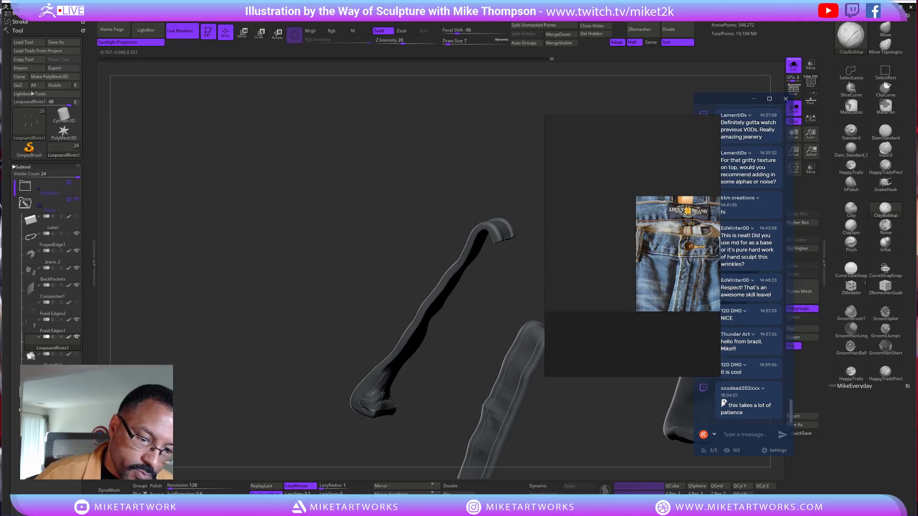
{"action": "right_click_drag", "start_coordinate": [443, 336], "coordinate": [362, 398]}
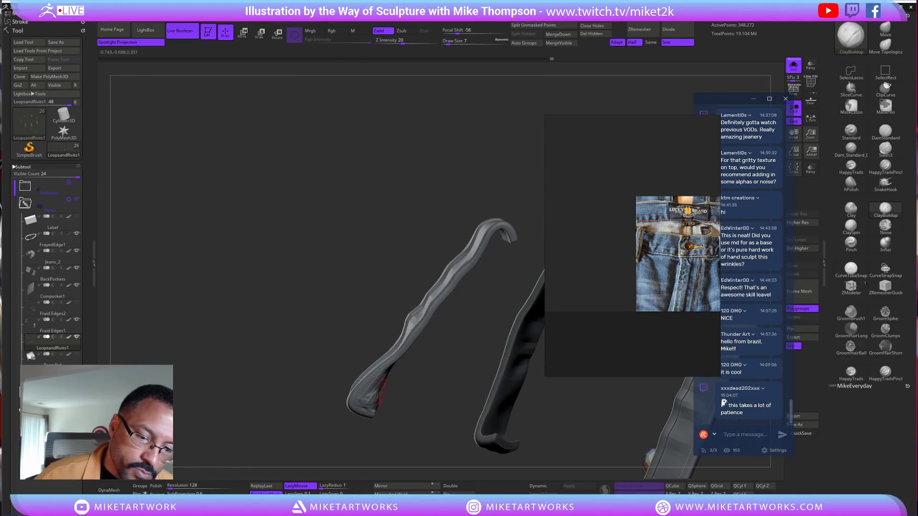
Smooth the filled lower end of the side loop and add finishing ClayBuildup strokes along its inner edge
{"action": "key", "text": "shift"}
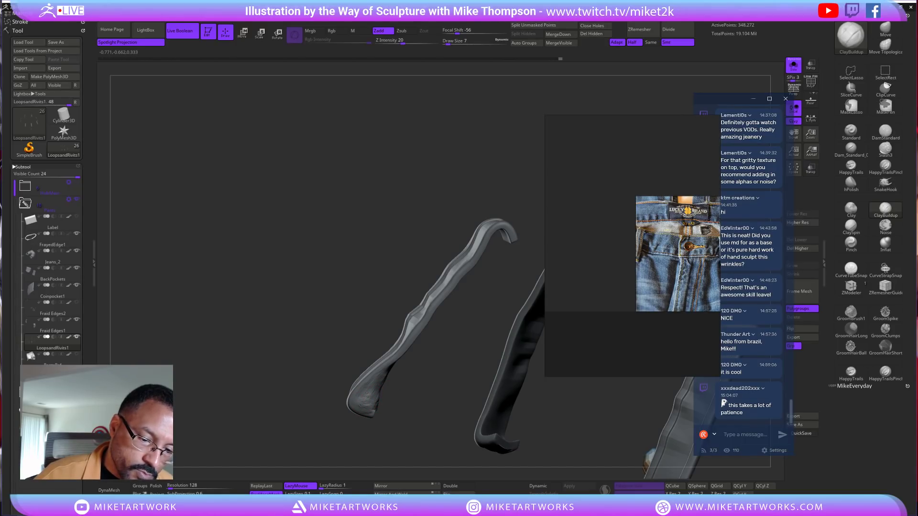
{"action": "mouse_move", "coordinate": [420, 384]}
{"action": "right_mouse_down"}
{"action": "mouse_move", "coordinate": [451, 340]}
{"action": "mouse_move", "coordinate": [446, 348]}
{"action": "mouse_move", "coordinate": [427, 346]}
{"action": "right_mouse_up"}
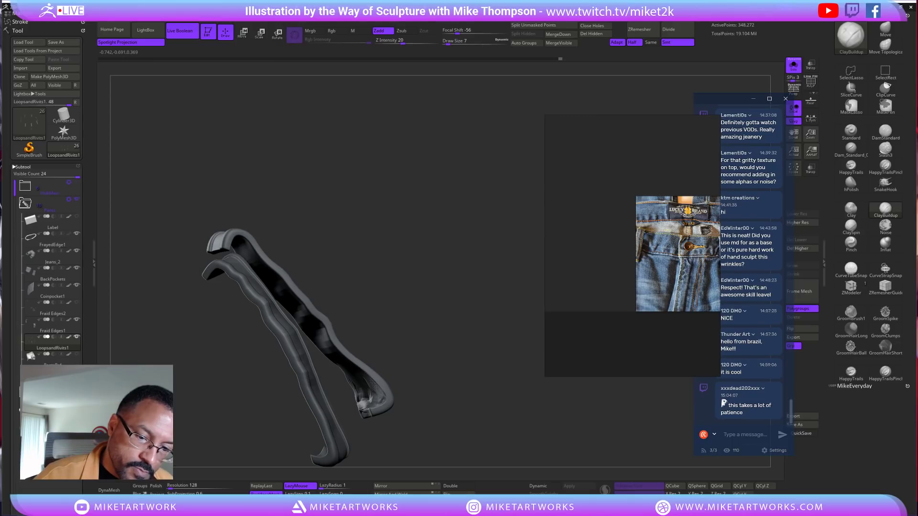
{"action": "mouse_move", "coordinate": [363, 402]}
{"action": "right_mouse_down"}
{"action": "mouse_move", "coordinate": [368, 392]}
{"action": "mouse_move", "coordinate": [360, 402]}
{"action": "right_mouse_up"}
{"action": "left_click_drag", "start_coordinate": [334, 401], "coordinate": [338, 409]}
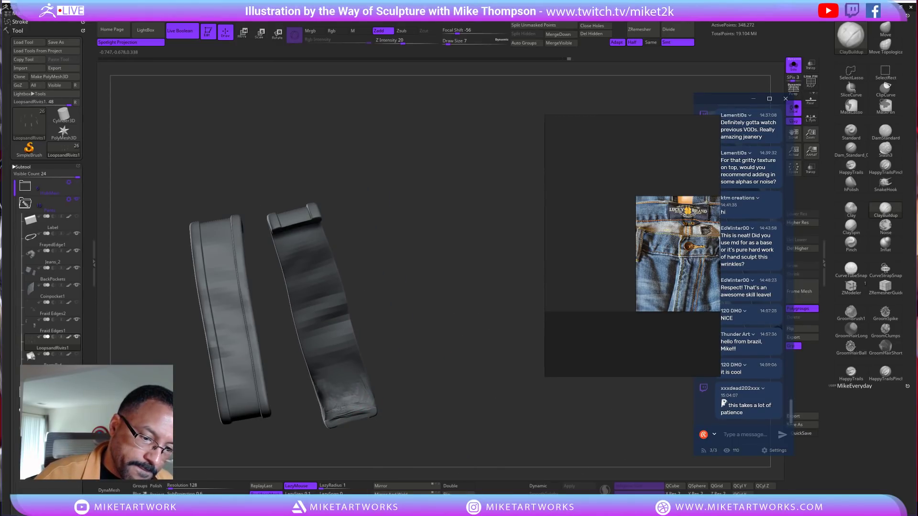
{"action": "mouse_move", "coordinate": [407, 370]}
{"action": "right_mouse_down"}
{"action": "mouse_move", "coordinate": [440, 368]}
{"action": "mouse_move", "coordinate": [444, 354]}
{"action": "right_mouse_up"}
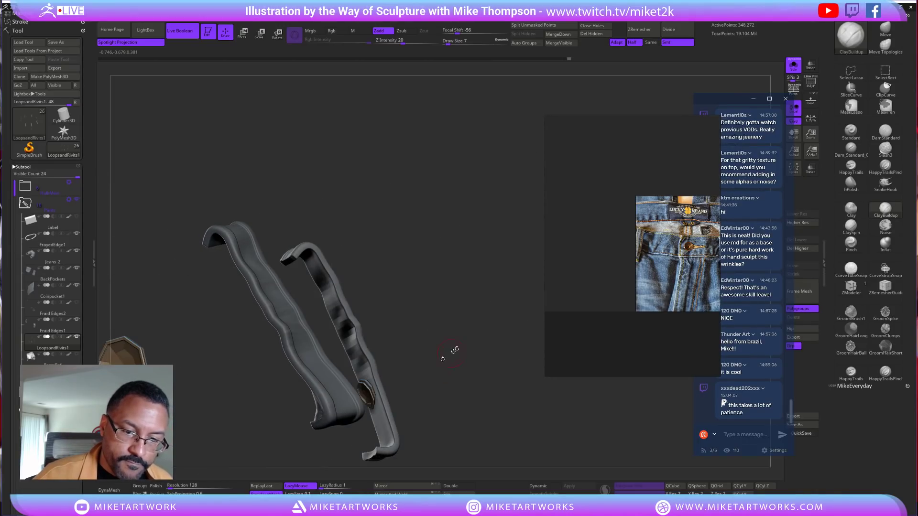
Show the full jeans again and try to push the side loop against the waistband with the Move brush at draw size 32
{"action": "left_click", "coordinate": [794, 65]}
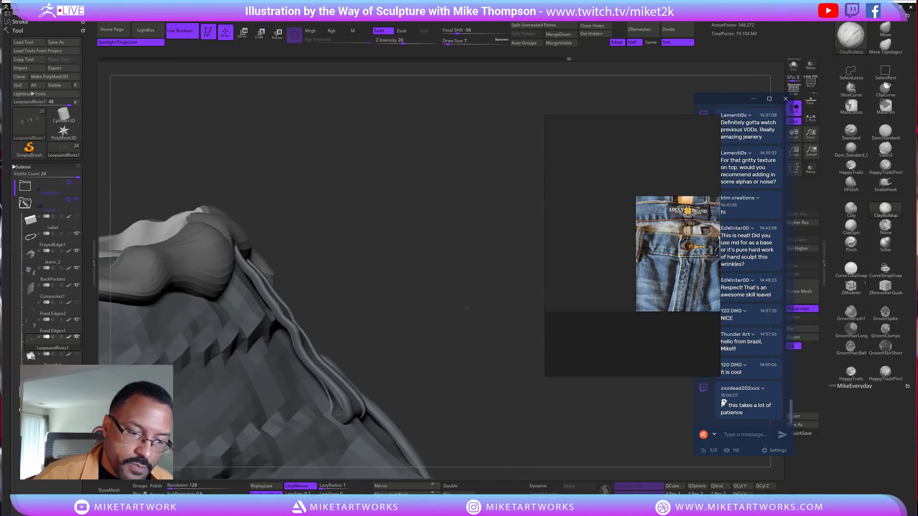
{"action": "right_click_drag", "start_coordinate": [457, 311], "coordinate": [469, 304]}
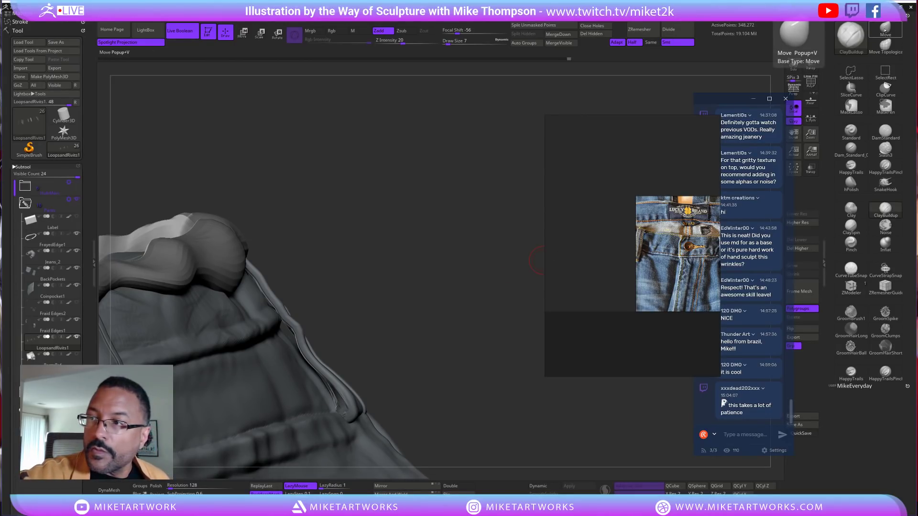
{"action": "left_click", "coordinate": [885, 30]}
{"action": "key", "text": "s"}
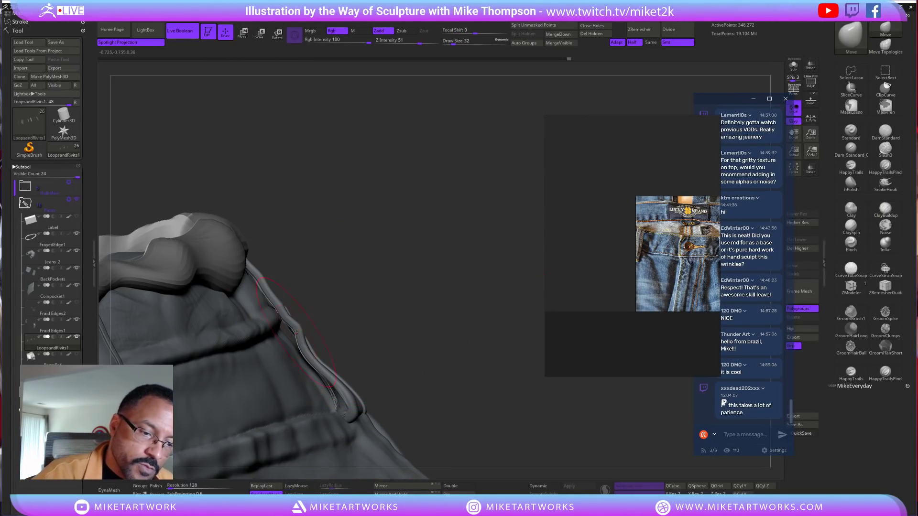
{"action": "key", "text": "ctrl"}
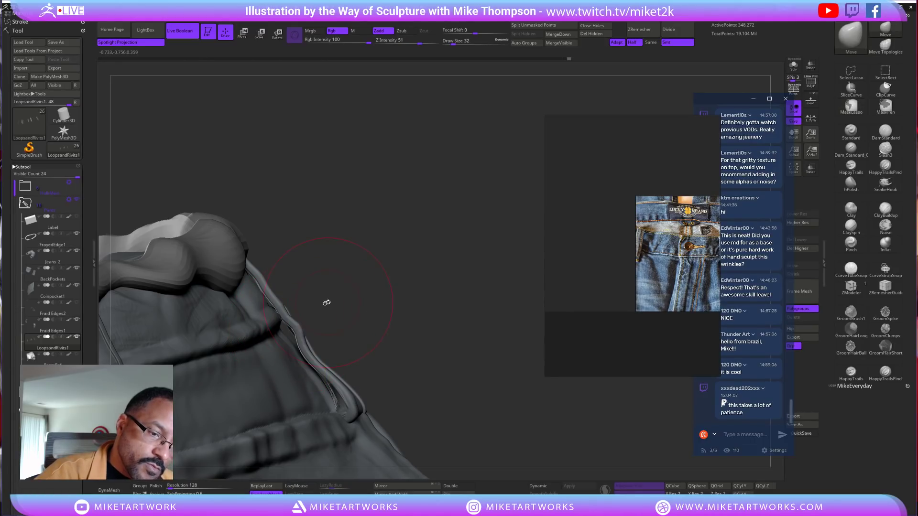
{"action": "mouse_move", "coordinate": [293, 327]}
{"action": "left_mouse_down"}
{"action": "mouse_move", "coordinate": [307, 322]}
{"action": "mouse_move", "coordinate": [281, 338]}
{"action": "left_mouse_up"}
{"action": "key", "text": "ctrl+z"}
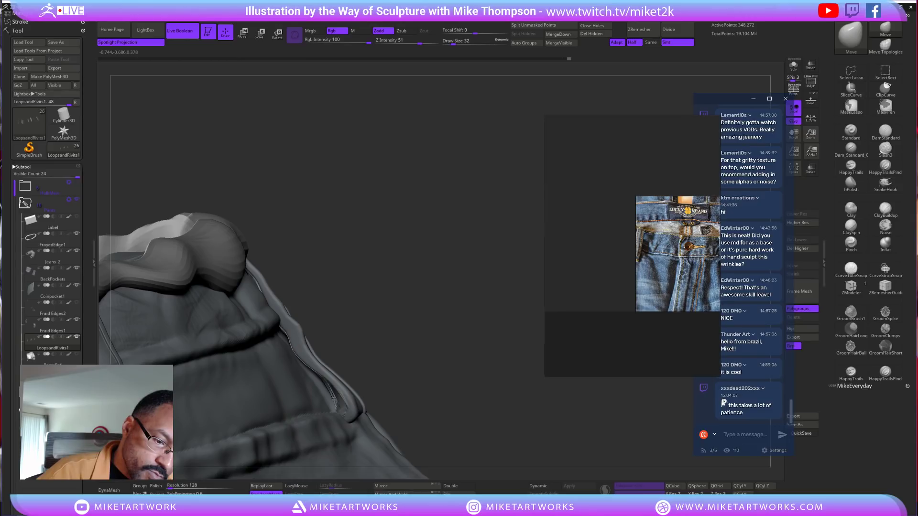
Refine the outline of the side belt loop with the Move brush at draw size 10
{"action": "mouse_move", "coordinate": [424, 300]}
{"action": "left_mouse_down"}
{"action": "mouse_move", "coordinate": [293, 310]}
{"action": "mouse_move", "coordinate": [427, 317]}
{"action": "mouse_move", "coordinate": [404, 302]}
{"action": "mouse_move", "coordinate": [200, 318]}
{"action": "left_mouse_up"}
{"action": "mouse_move", "coordinate": [385, 364]}
{"action": "left_mouse_down"}
{"action": "mouse_move", "coordinate": [312, 392]}
{"action": "mouse_move", "coordinate": [278, 378]}
{"action": "mouse_move", "coordinate": [316, 371]}
{"action": "mouse_move", "coordinate": [315, 243]}
{"action": "left_mouse_up"}
{"action": "key", "text": "s"}
{"action": "left_click_drag", "start_coordinate": [322, 211], "coordinate": [321, 238]}
{"action": "right_click_drag", "start_coordinate": [349, 149], "coordinate": [357, 268]}
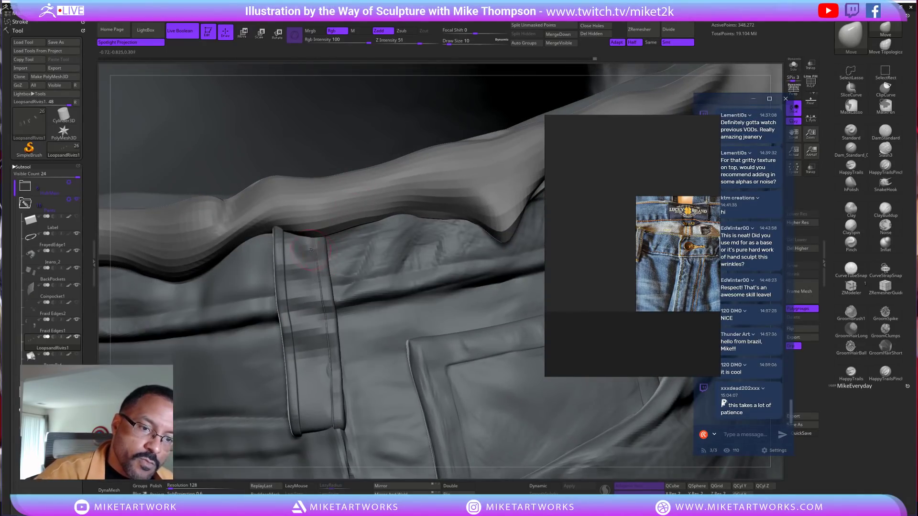
{"action": "left_click_drag", "start_coordinate": [329, 370], "coordinate": [337, 372]}
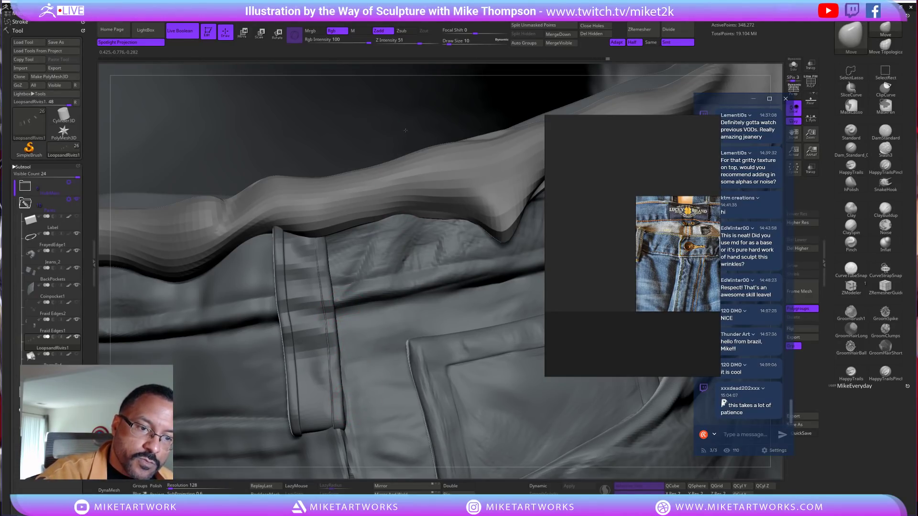
{"action": "mouse_move", "coordinate": [775, 464]}
{"action": "left_mouse_down"}
{"action": "mouse_move", "coordinate": [791, 467]}
{"action": "mouse_move", "coordinate": [775, 465]}
{"action": "mouse_move", "coordinate": [758, 410]}
{"action": "mouse_move", "coordinate": [744, 414]}
{"action": "left_mouse_up"}
{"action": "left_click_drag", "start_coordinate": [172, 441], "coordinate": [133, 514], "text": "alt"}
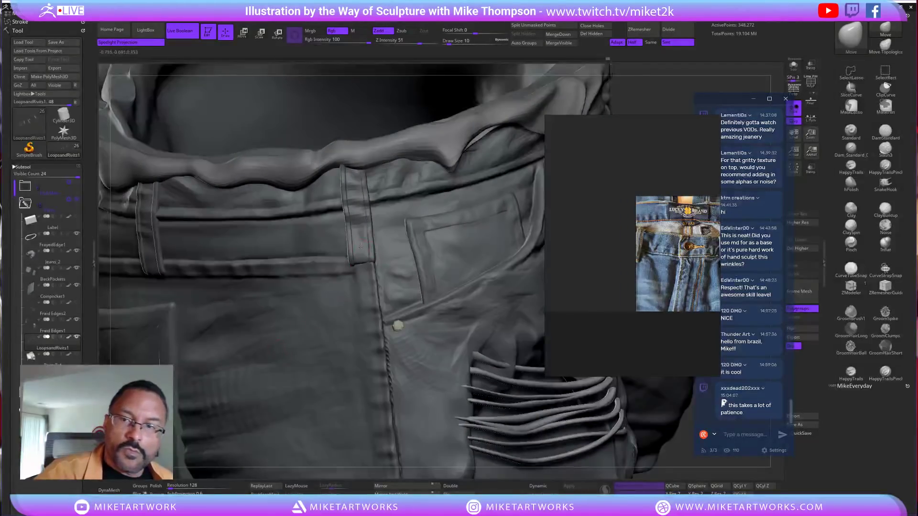
Push the side belt loop's profile closer to the waistband with the Move brush at draw size 27
{"action": "mouse_move", "coordinate": [639, 97]}
{"action": "left_mouse_down"}
{"action": "mouse_move", "coordinate": [496, 358]}
{"action": "mouse_move", "coordinate": [462, 328]}
{"action": "mouse_move", "coordinate": [483, 292]}
{"action": "left_mouse_up"}
{"action": "key", "text": "s"}
{"action": "left_click", "coordinate": [449, 328]}
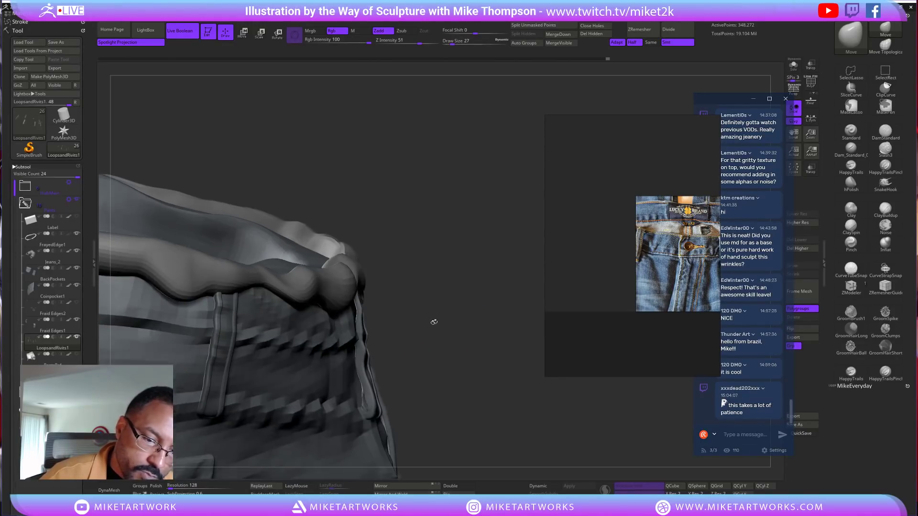
{"action": "left_click_drag", "start_coordinate": [360, 350], "coordinate": [357, 352]}
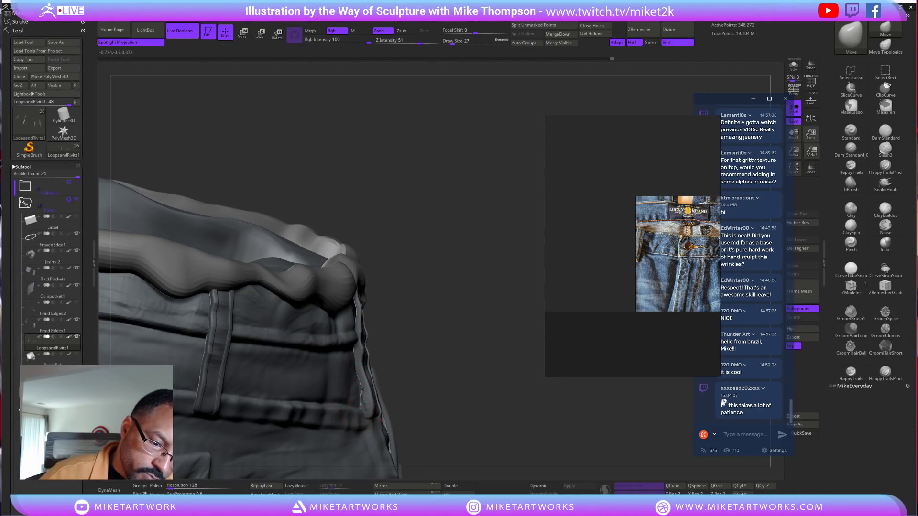
{"action": "mouse_move", "coordinate": [406, 368]}
{"action": "left_mouse_down"}
{"action": "mouse_move", "coordinate": [364, 407]}
{"action": "mouse_move", "coordinate": [380, 407]}
{"action": "left_mouse_up"}
{"action": "left_click_drag", "start_coordinate": [435, 374], "coordinate": [399, 350]}
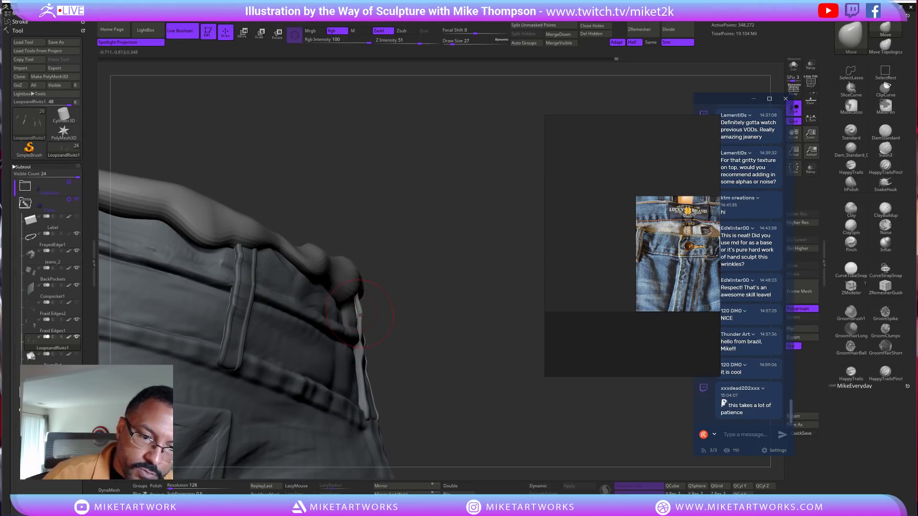
{"action": "mouse_move", "coordinate": [433, 289]}
{"action": "left_mouse_down"}
{"action": "mouse_move", "coordinate": [419, 330]}
{"action": "mouse_move", "coordinate": [418, 298]}
{"action": "mouse_move", "coordinate": [362, 307]}
{"action": "left_mouse_up"}
Straighten the side belt loop's long edges from the front with the Move brush at draw size 12
{"action": "mouse_move", "coordinate": [449, 314]}
{"action": "left_mouse_down"}
{"action": "mouse_move", "coordinate": [457, 306]}
{"action": "mouse_move", "coordinate": [467, 317]}
{"action": "left_mouse_up"}
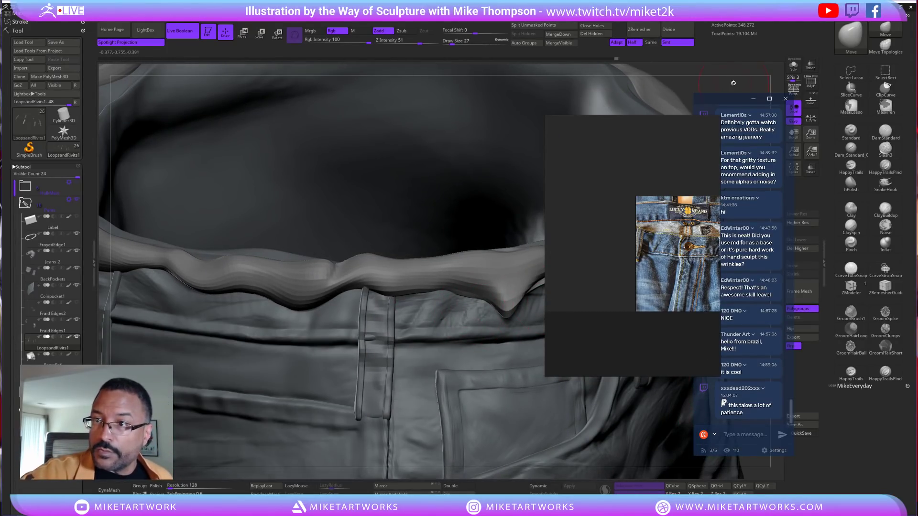
{"action": "key", "text": "s"}
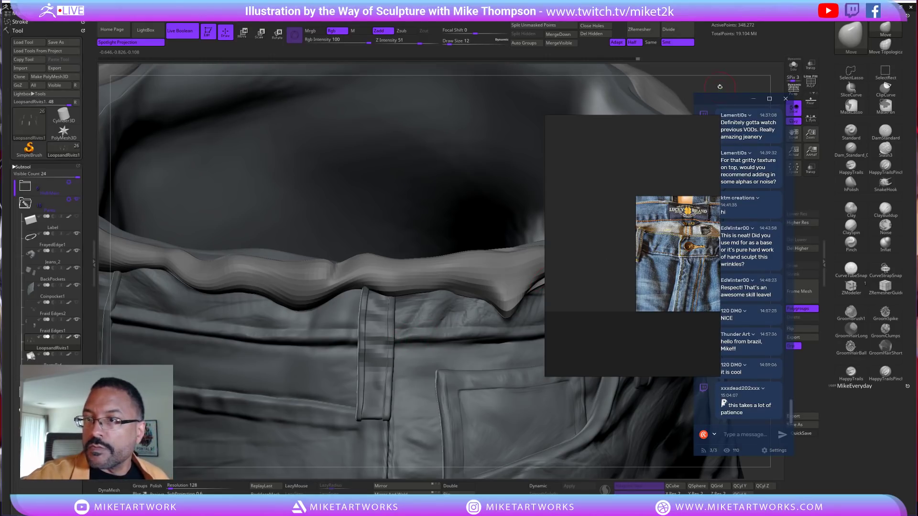
{"action": "left_click_drag", "start_coordinate": [681, 54], "coordinate": [627, 67], "text": "alt"}
Set the draw size to 37, solo the belt loops subtool, and lasso-mask the other loops so only the side loop stays editable
{"action": "key", "text": "s"}
{"action": "left_click_drag", "start_coordinate": [518, 394], "coordinate": [524, 377]}
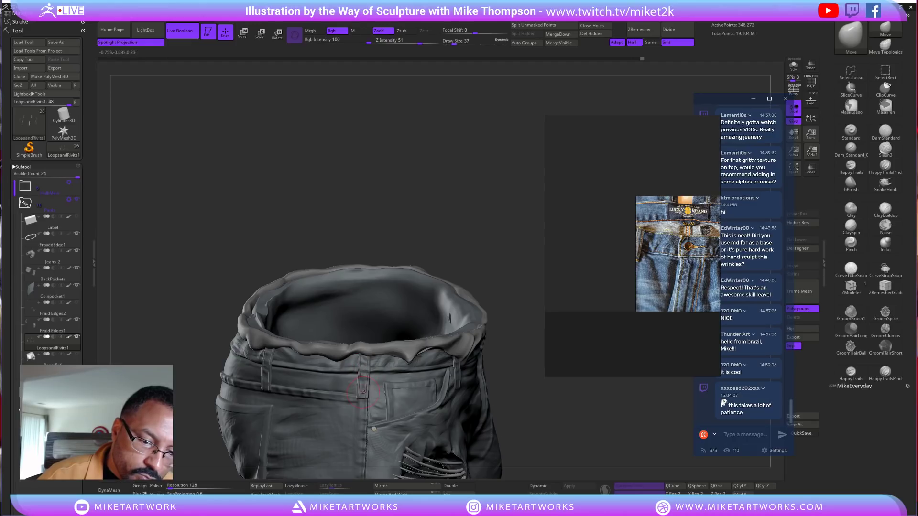
{"action": "mouse_move", "coordinate": [488, 246]}
{"action": "left_mouse_down"}
{"action": "mouse_move", "coordinate": [478, 231]}
{"action": "mouse_move", "coordinate": [494, 326]}
{"action": "mouse_move", "coordinate": [509, 291]}
{"action": "mouse_move", "coordinate": [432, 358]}
{"action": "mouse_move", "coordinate": [448, 349]}
{"action": "mouse_move", "coordinate": [375, 268]}
{"action": "left_mouse_up"}
{"action": "left_click", "coordinate": [794, 66]}
{"action": "key", "text": "ctrl"}
{"action": "mouse_move", "coordinate": [304, 249]}
{"action": "left_mouse_down", "text": "ctrl"}
{"action": "mouse_move", "coordinate": [330, 329]}
{"action": "mouse_move", "coordinate": [378, 404]}
{"action": "mouse_move", "coordinate": [311, 259]}
{"action": "left_mouse_up", "text": "ctrl"}
{"action": "mouse_move", "coordinate": [459, 325]}
{"action": "left_mouse_down"}
{"action": "mouse_move", "coordinate": [466, 389]}
{"action": "mouse_move", "coordinate": [435, 393]}
{"action": "left_mouse_up"}
{"action": "left_click_drag", "start_coordinate": [420, 302], "coordinate": [389, 234]}
{"action": "key", "text": "ctrl"}
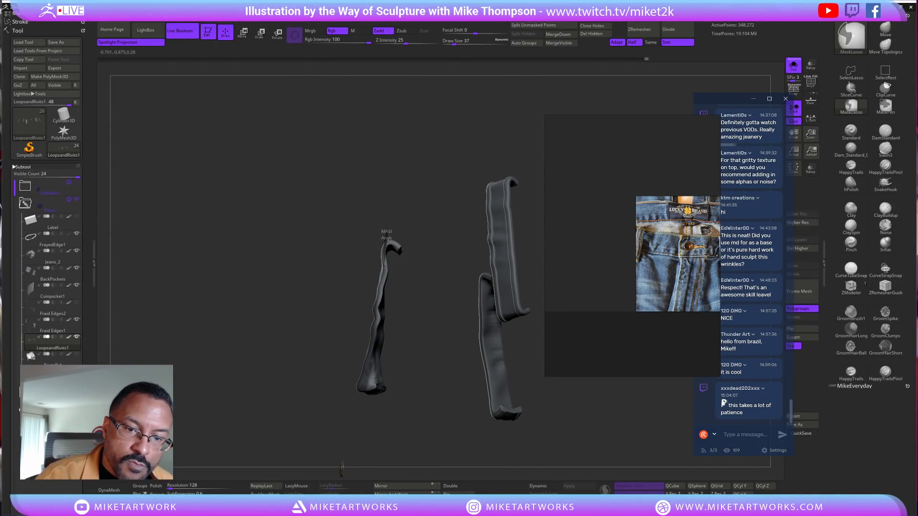
{"action": "mouse_move", "coordinate": [377, 311]}
{"action": "left_mouse_down"}
{"action": "mouse_move", "coordinate": [410, 353]}
{"action": "mouse_move", "coordinate": [394, 344]}
{"action": "left_mouse_up"}
{"action": "left_click_drag", "start_coordinate": [392, 406], "coordinate": [405, 425]}
{"action": "mouse_move", "coordinate": [393, 317]}
{"action": "left_mouse_down", "text": "ctrl"}
{"action": "mouse_move", "coordinate": [385, 360]}
{"action": "mouse_move", "coordinate": [425, 406]}
{"action": "left_mouse_up", "text": "ctrl"}
{"action": "mouse_move", "coordinate": [446, 373]}
{"action": "left_mouse_down"}
{"action": "mouse_move", "coordinate": [510, 363]}
{"action": "mouse_move", "coordinate": [498, 364]}
{"action": "mouse_move", "coordinate": [534, 318]}
{"action": "left_mouse_up"}
Turn off solo to show the whole jeans and examine the side belt loop's fit against the waistband from several angles
{"action": "left_click", "coordinate": [793, 64]}
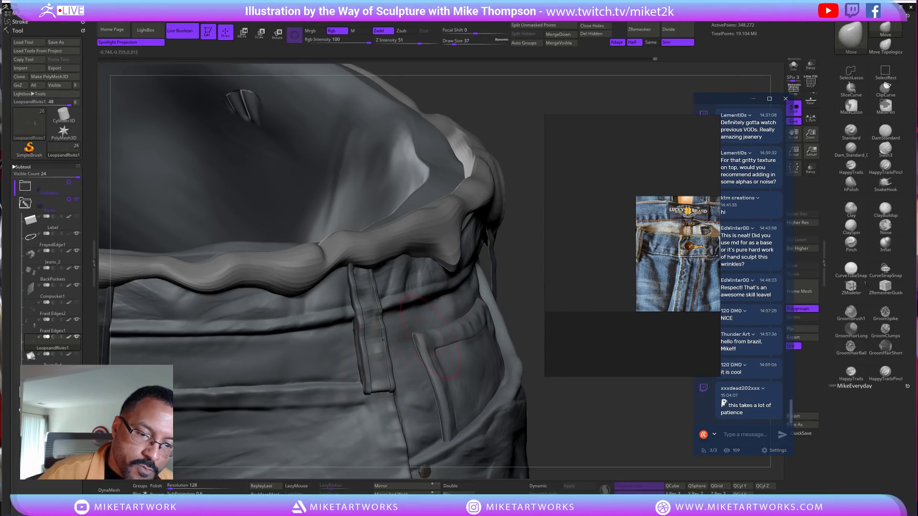
{"action": "left_click_drag", "start_coordinate": [560, 421], "coordinate": [416, 358]}
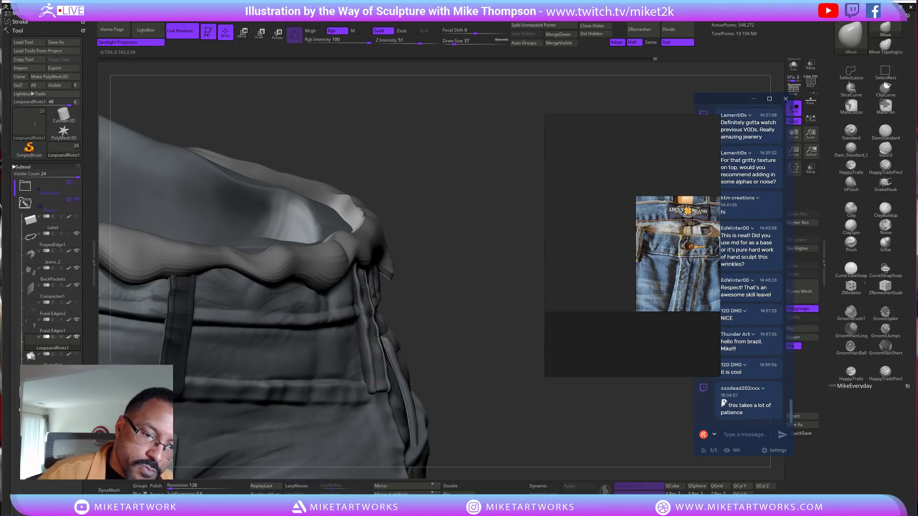
{"action": "scroll", "coordinate": [455, 305], "scroll_direction": "up", "scroll_amount": 3}
{"action": "right_click_drag", "start_coordinate": [451, 313], "coordinate": [386, 342]}
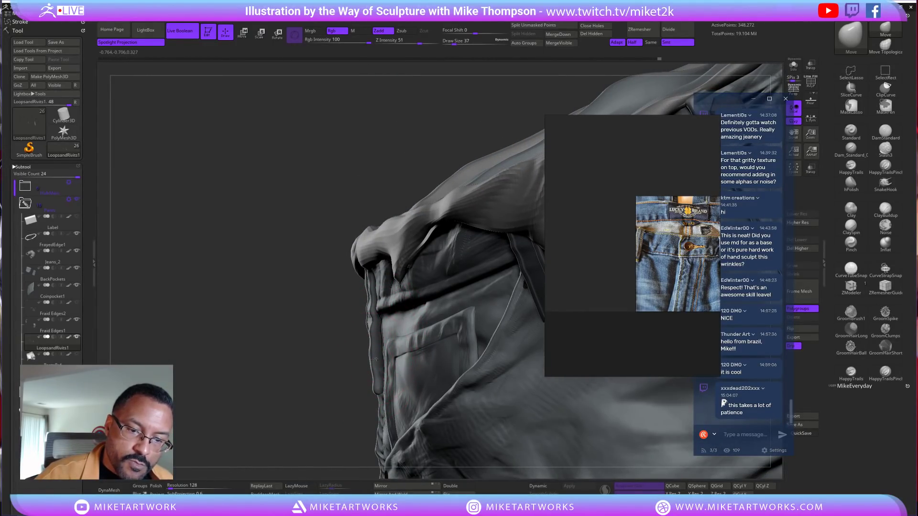
{"action": "right_click_drag", "start_coordinate": [326, 384], "coordinate": [381, 326]}
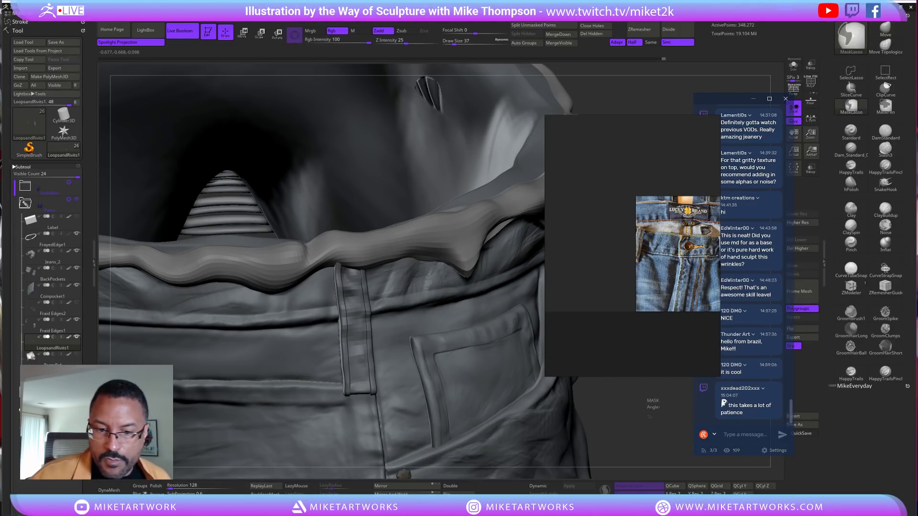
{"action": "left_click_drag", "start_coordinate": [653, 417], "coordinate": [512, 206], "text": "alt"}
{"action": "left_click_drag", "start_coordinate": [508, 303], "coordinate": [547, 330]}
Undo the last change and nudge the front belt loop beside the fly closer to the waistband with the Move brush
{"action": "key", "text": "ctrl"}
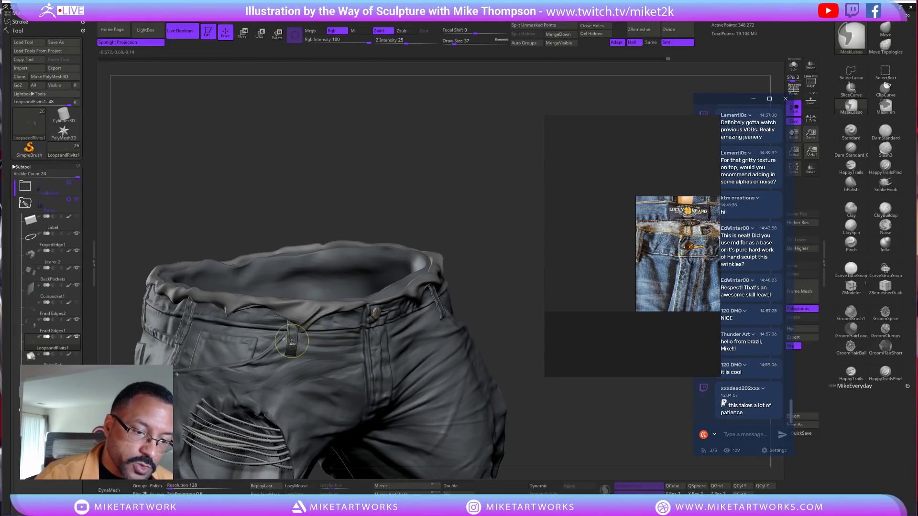
{"action": "key", "text": "ctrl+z"}
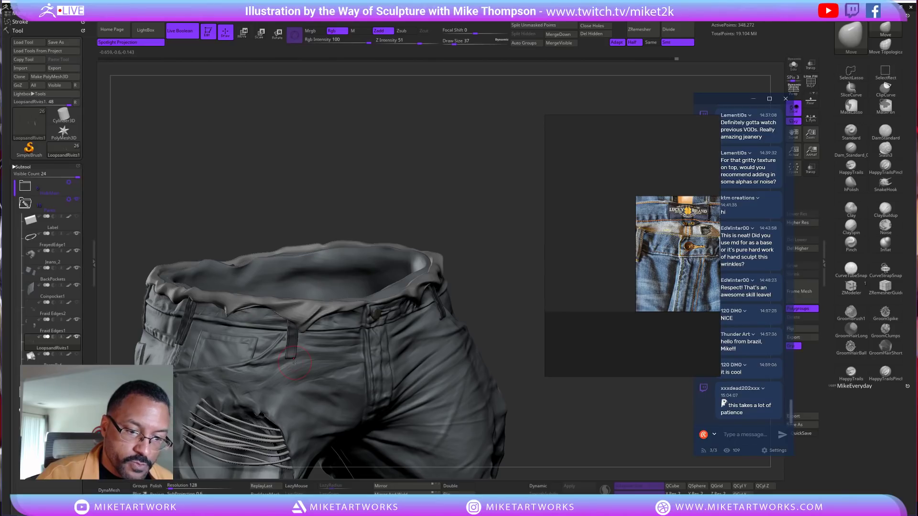
{"action": "mouse_move", "coordinate": [440, 225]}
{"action": "left_mouse_down"}
{"action": "mouse_move", "coordinate": [461, 238]}
{"action": "mouse_move", "coordinate": [390, 187]}
{"action": "left_mouse_up"}
{"action": "key", "text": "s"}
{"action": "left_click_drag", "start_coordinate": [304, 313], "coordinate": [297, 306]}
{"action": "left_click_drag", "start_coordinate": [350, 201], "coordinate": [344, 207]}
{"action": "key", "text": "s"}
{"action": "left_click_drag", "start_coordinate": [298, 313], "coordinate": [299, 313]}
{"action": "left_click_drag", "start_coordinate": [291, 352], "coordinate": [289, 351]}
Adjust the front belt loop's upper end below the waistband's frayed edge with the Move brush at draw size 22
{"action": "left_click_drag", "start_coordinate": [361, 188], "coordinate": [447, 217]}
{"action": "key", "text": "s"}
{"action": "mouse_move", "coordinate": [396, 113]}
{"action": "left_mouse_down"}
{"action": "mouse_move", "coordinate": [399, 128]}
{"action": "mouse_move", "coordinate": [459, 143]}
{"action": "left_mouse_up"}
{"action": "left_click_drag", "start_coordinate": [290, 300], "coordinate": [293, 298]}
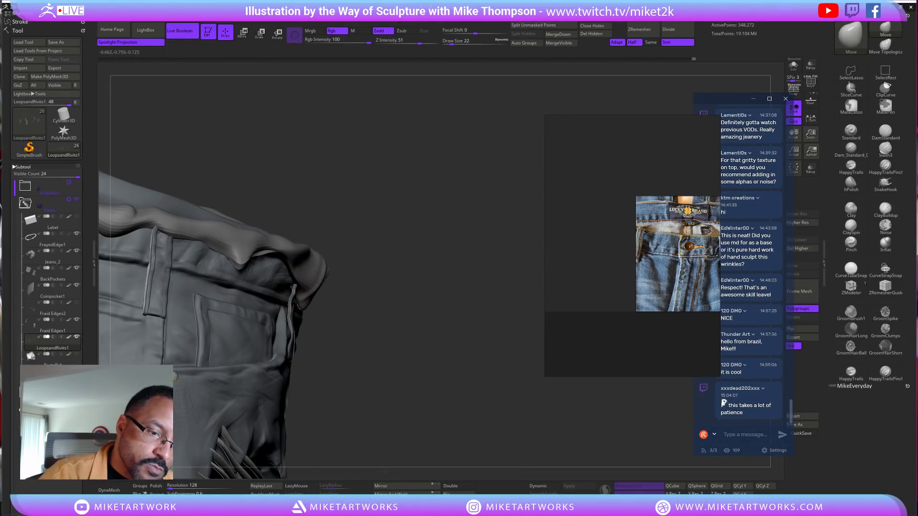
{"action": "left_click_drag", "start_coordinate": [433, 309], "coordinate": [399, 299]}
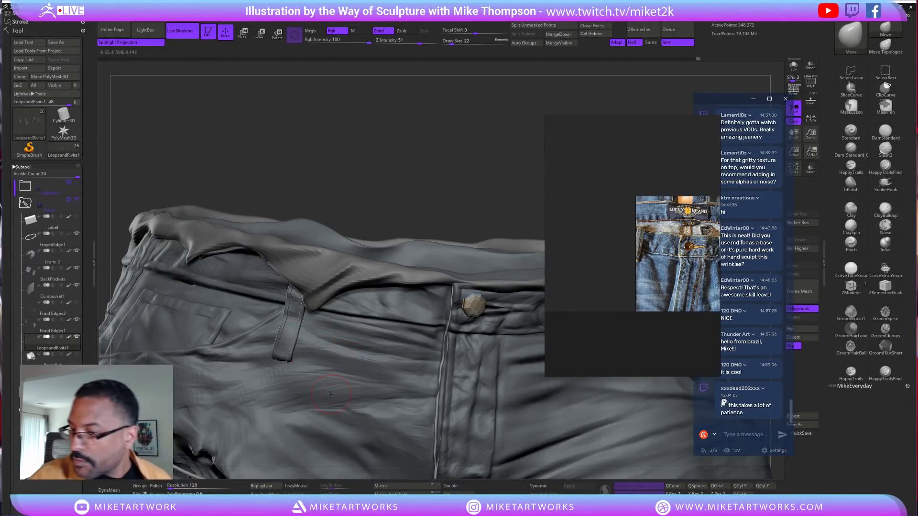
{"action": "left_click_drag", "start_coordinate": [449, 190], "coordinate": [410, 234]}
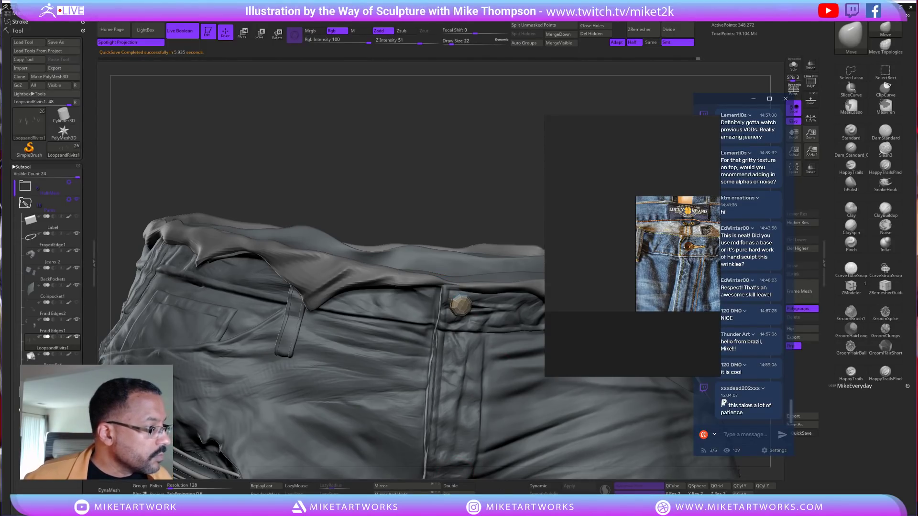
Solo the belt loops and rivets subtool and show its polygroups with PolyFrame
{"action": "left_click_drag", "start_coordinate": [460, 191], "coordinate": [167, 183]}
{"action": "left_click_drag", "start_coordinate": [427, 92], "coordinate": [444, 102]}
{"action": "left_click_drag", "start_coordinate": [332, 104], "coordinate": [375, 164]}
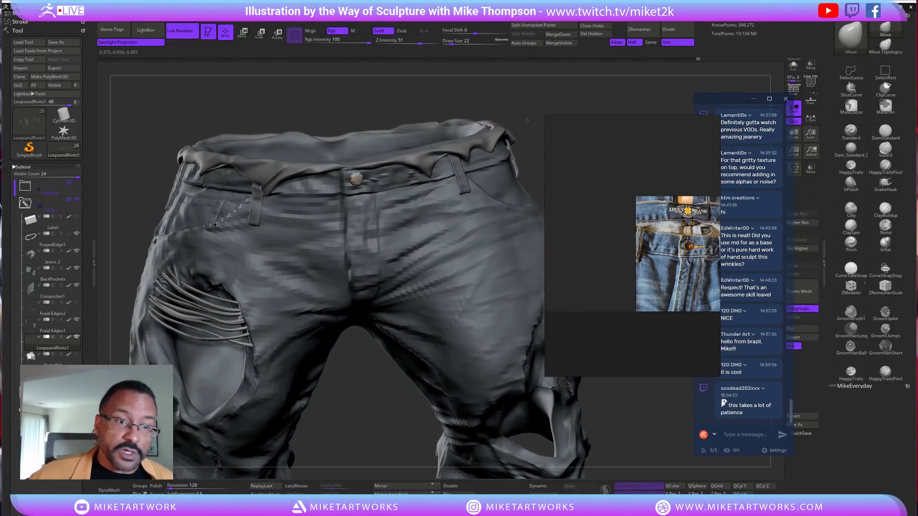
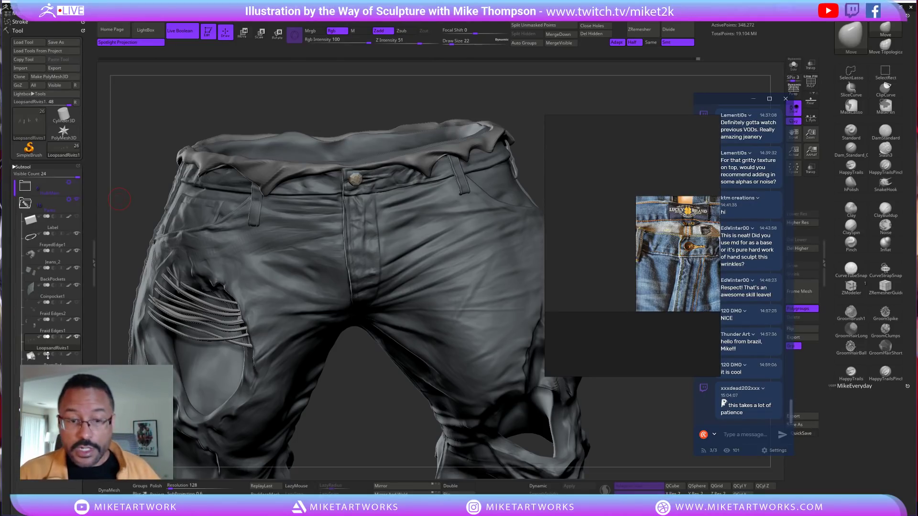
{"action": "left_click_drag", "start_coordinate": [516, 113], "coordinate": [364, 153]}
{"action": "left_click_drag", "start_coordinate": [302, 143], "coordinate": [481, 184]}
{"action": "key", "text": "ctrl+shift+s"}
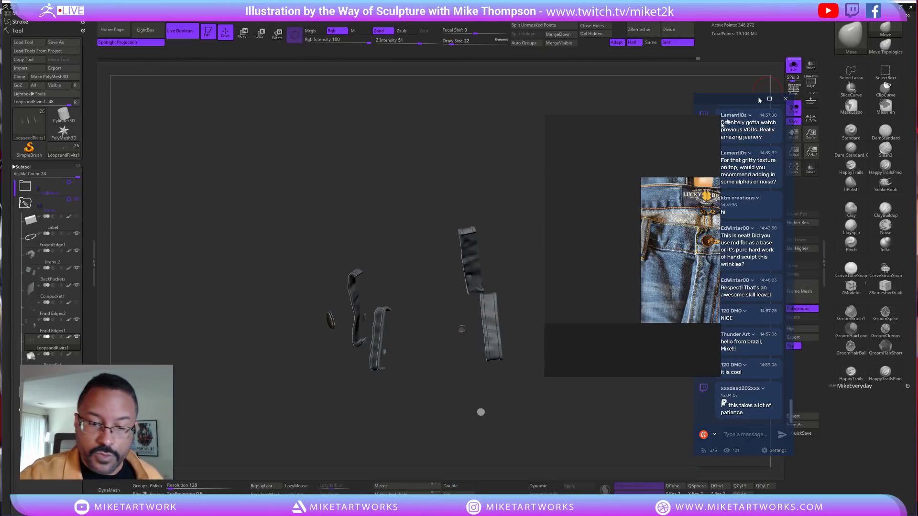
{"action": "left_click_drag", "start_coordinate": [558, 203], "coordinate": [509, 390]}
{"action": "key", "text": "space"}
{"action": "key", "text": "shift+f"}
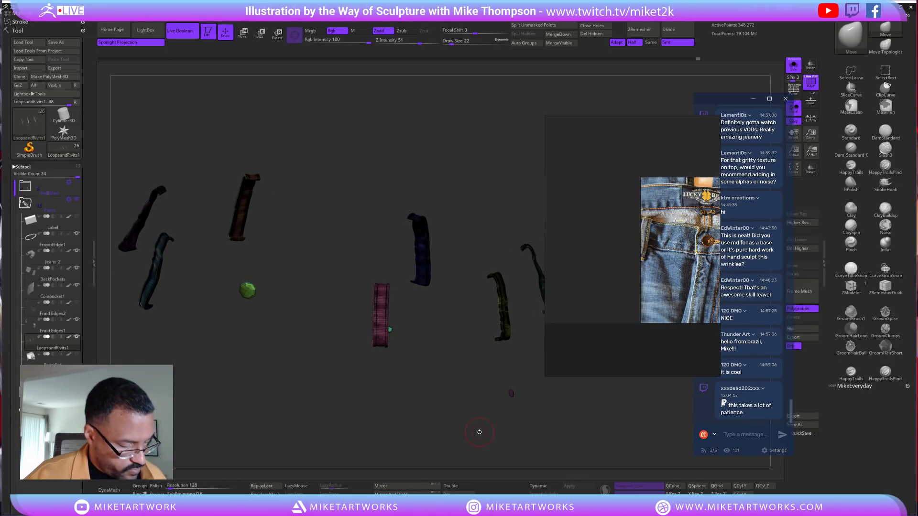
Target the pink front belt loop with the transform gizmo, turn off solo, and set the draw size to 60
{"action": "key", "text": "w"}
{"action": "left_click", "coordinate": [383, 329]}
{"action": "key", "text": "q"}
{"action": "mouse_move", "coordinate": [454, 406]}
{"action": "left_mouse_down"}
{"action": "mouse_move", "coordinate": [428, 404]}
{"action": "mouse_move", "coordinate": [463, 435]}
{"action": "mouse_move", "coordinate": [427, 433]}
{"action": "left_mouse_up"}
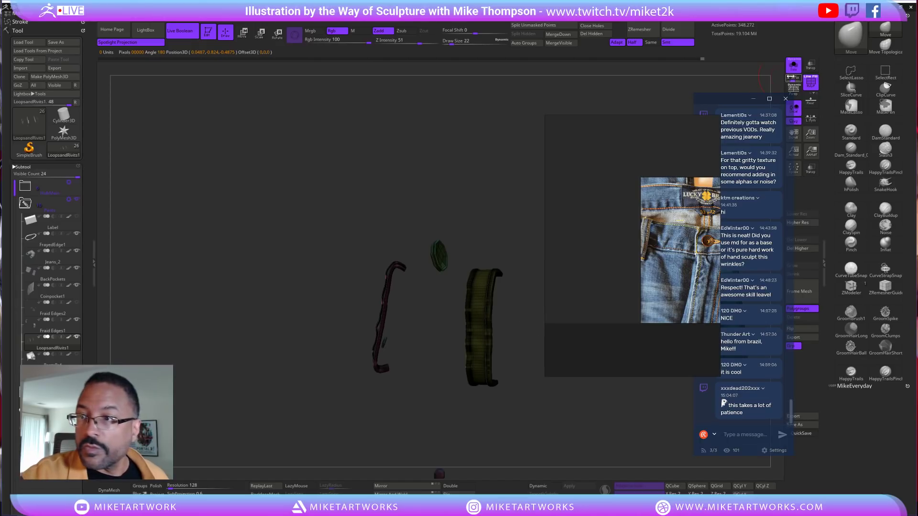
{"action": "left_click", "coordinate": [794, 67]}
{"action": "key", "text": "ctrl"}
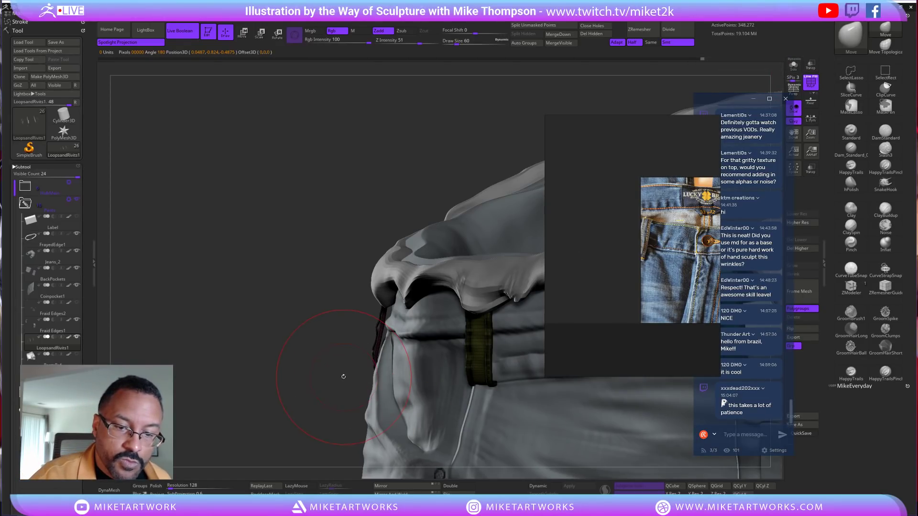
{"action": "mouse_move", "coordinate": [328, 421]}
{"action": "left_mouse_down", "text": "ctrl"}
{"action": "mouse_move", "coordinate": [351, 389]}
{"action": "mouse_move", "coordinate": [411, 407]}
{"action": "left_mouse_up", "text": "ctrl"}
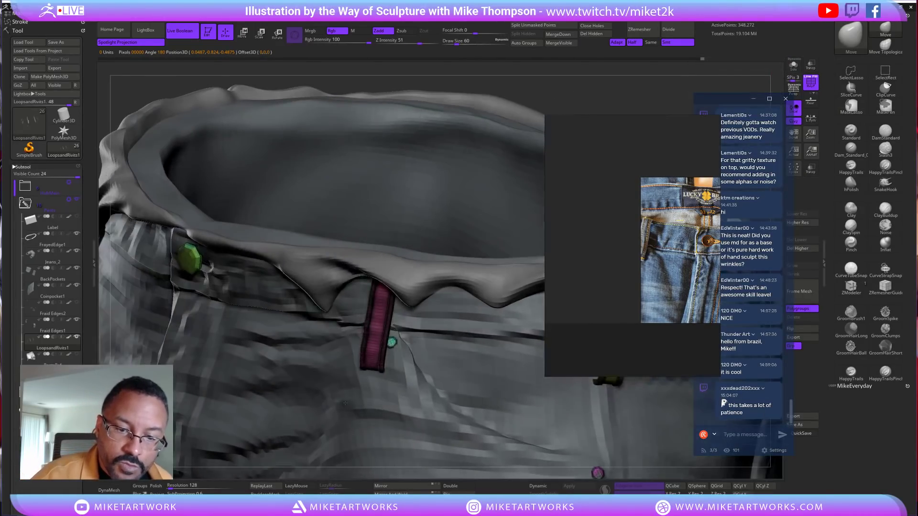
Mask the other loops and rivets so only the pink front belt loop stays editable, and turn off PolyFrame
{"action": "key", "text": "ctrl"}
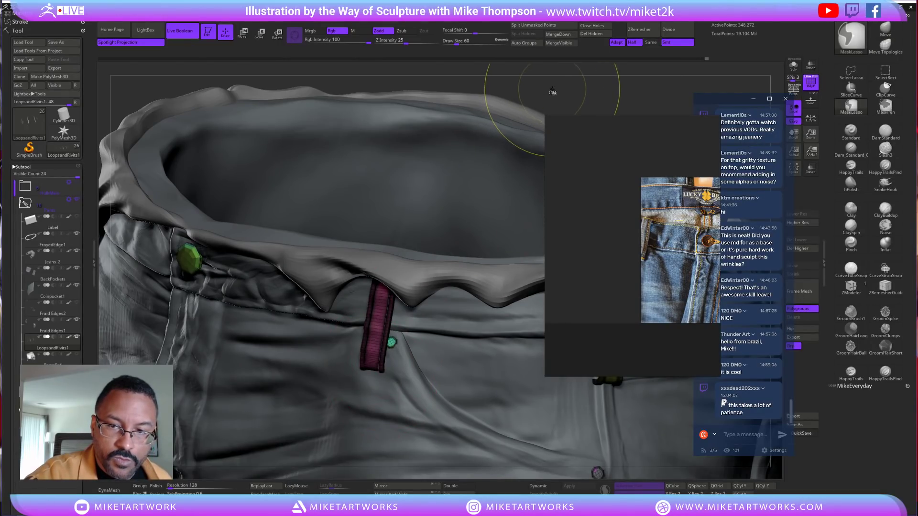
{"action": "key", "text": "w"}
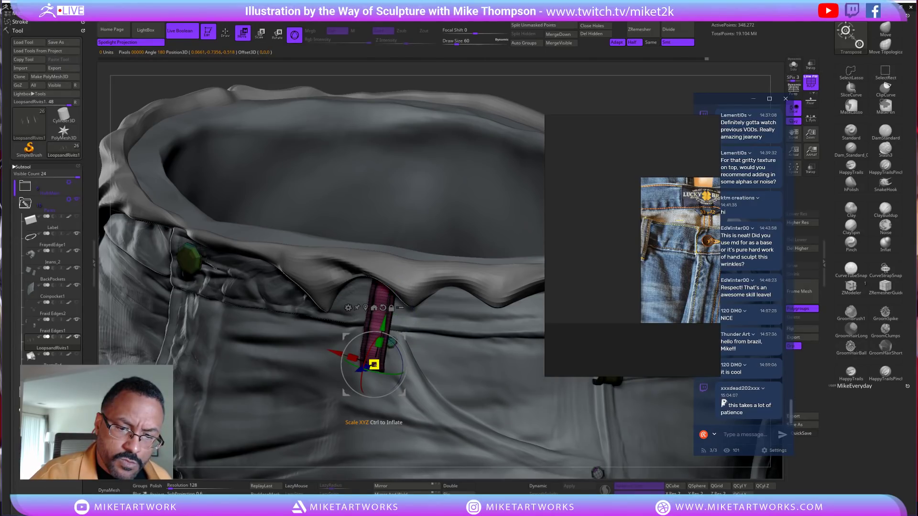
{"action": "right_click", "coordinate": [537, 292]}
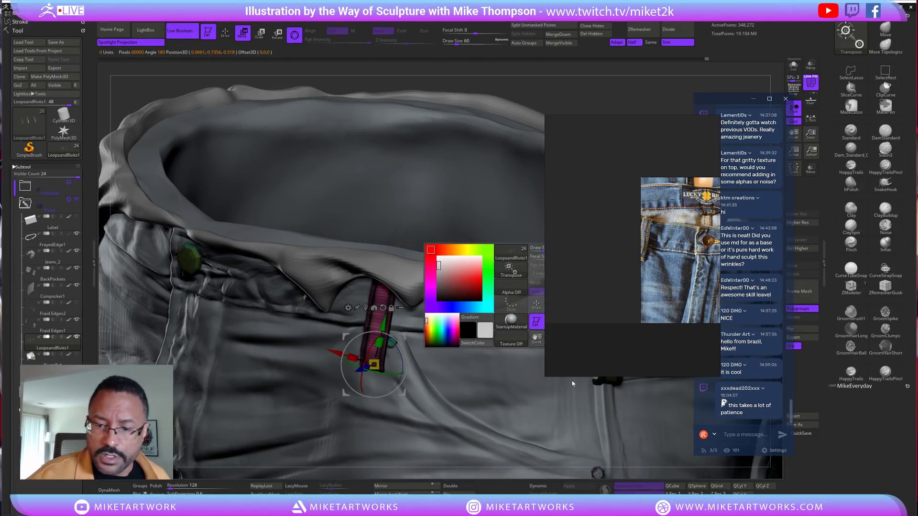
{"action": "right_click", "coordinate": [416, 165]}
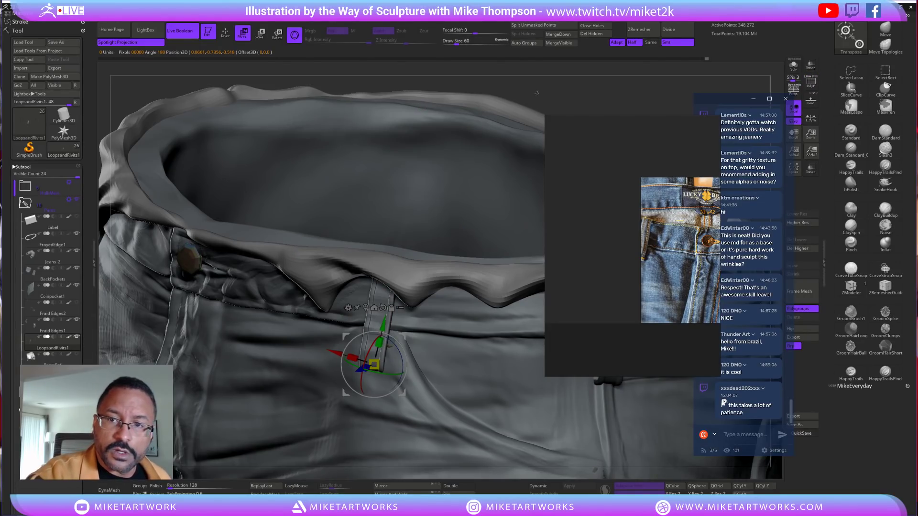
{"action": "key", "text": "q"}
Push the unmasked front belt loop snugly against the waistband with the Move brush at draw sizes 60 and 29
{"action": "left_click_drag", "start_coordinate": [537, 93], "coordinate": [636, 117]}
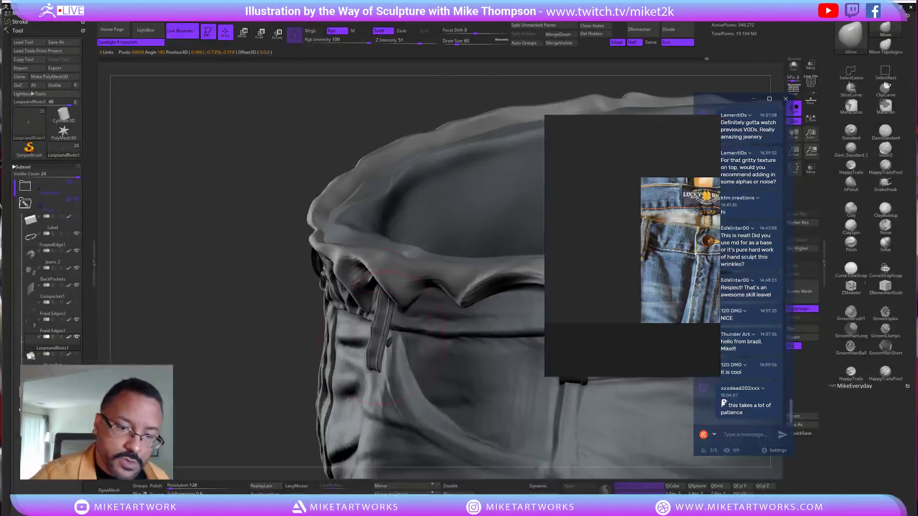
{"action": "left_click_drag", "start_coordinate": [390, 334], "coordinate": [386, 332]}
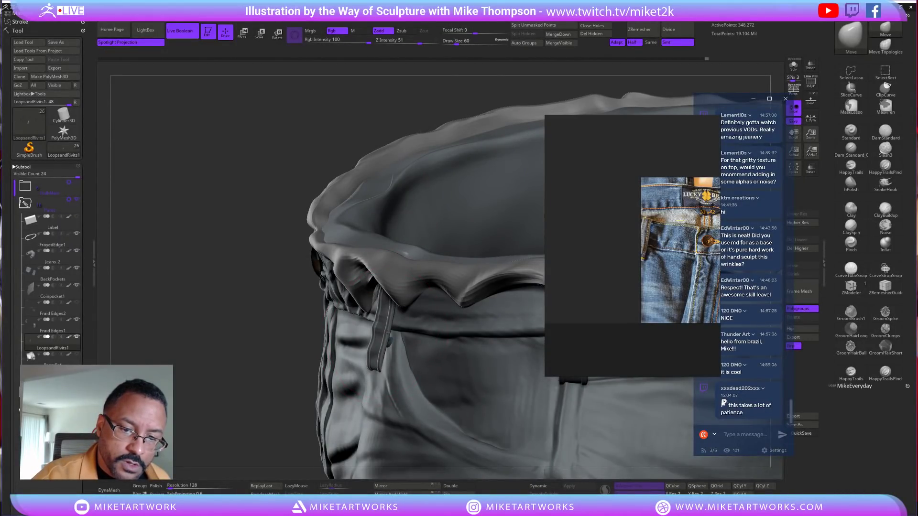
{"action": "left_click_drag", "start_coordinate": [257, 420], "coordinate": [311, 364]}
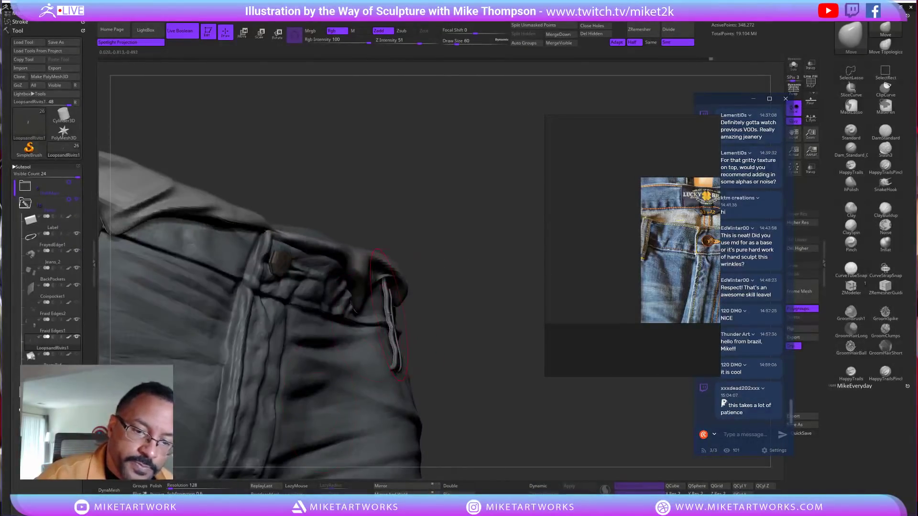
{"action": "mouse_move", "coordinate": [443, 299]}
{"action": "left_mouse_down"}
{"action": "mouse_move", "coordinate": [392, 330]}
{"action": "mouse_move", "coordinate": [481, 258]}
{"action": "left_mouse_up"}
{"action": "key", "text": "s"}
{"action": "left_click_drag", "start_coordinate": [526, 96], "coordinate": [445, 92]}
{"action": "left_click_drag", "start_coordinate": [404, 350], "coordinate": [410, 323]}
{"action": "mouse_move", "coordinate": [391, 364]}
{"action": "left_mouse_down"}
{"action": "mouse_move", "coordinate": [396, 374]}
{"action": "mouse_move", "coordinate": [406, 333]}
{"action": "left_mouse_up"}
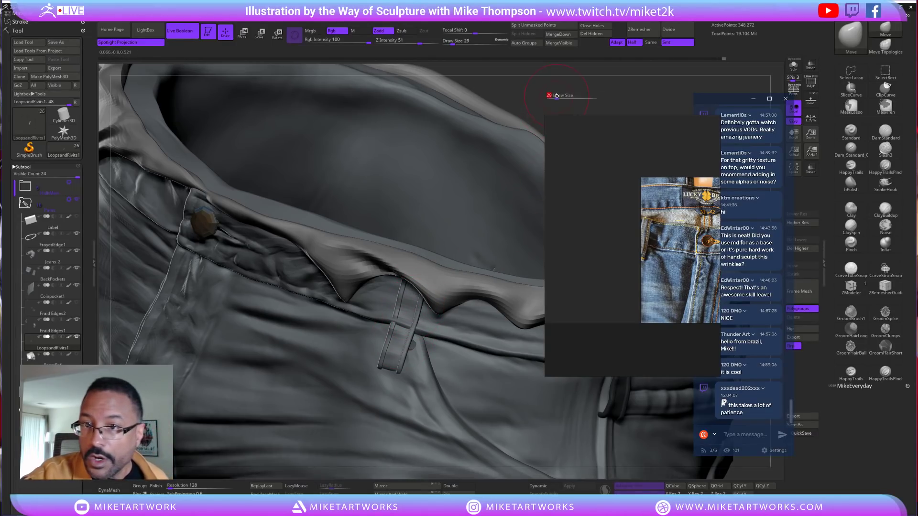
Switch to the Standard brush with a draw size of 10 and bring the opposite front belt loop into view
{"action": "key", "text": "s"}
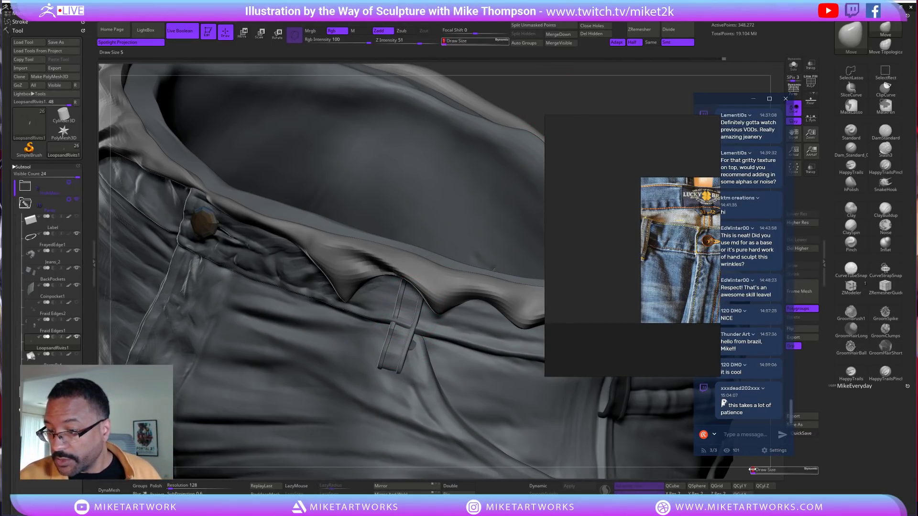
{"action": "key", "text": "s"}
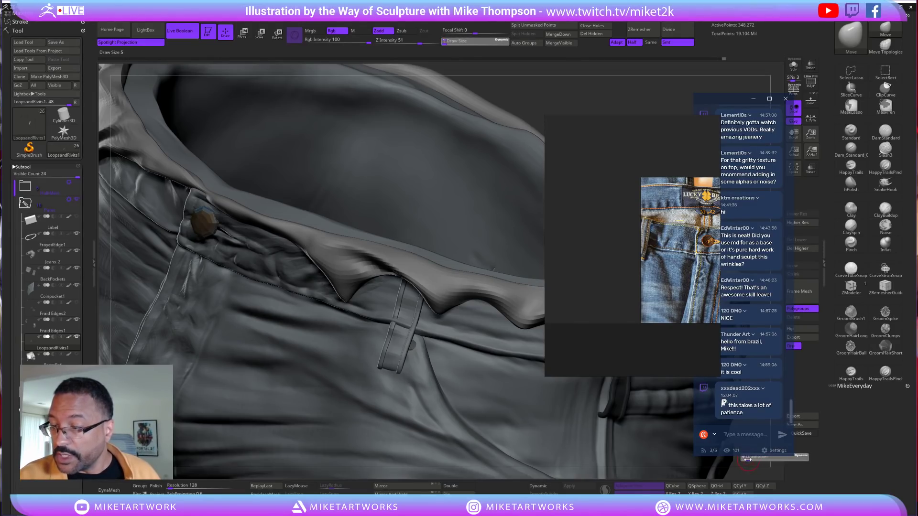
{"action": "left_click", "coordinate": [851, 131]}
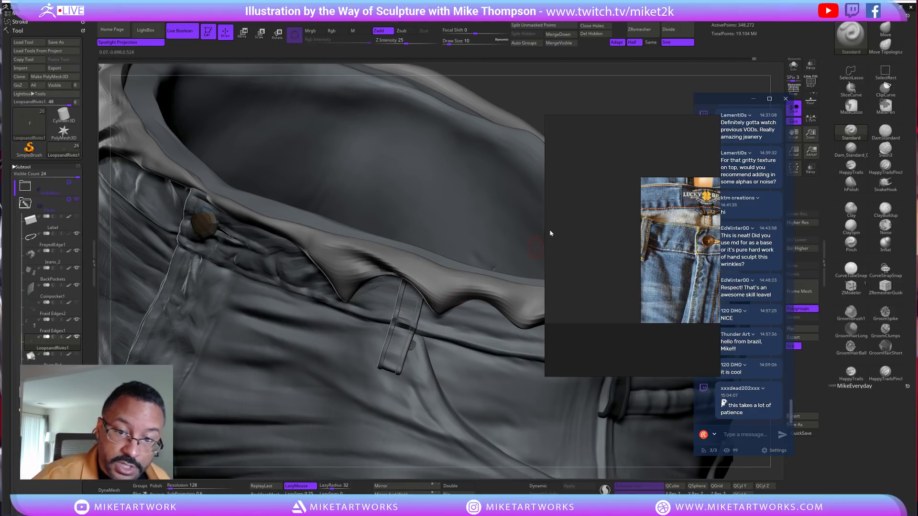
{"action": "left_click_drag", "start_coordinate": [549, 104], "coordinate": [511, 196]}
{"action": "right_click_drag", "start_coordinate": [512, 196], "coordinate": [457, 215]}
{"action": "left_click_drag", "start_coordinate": [458, 215], "coordinate": [380, 313]}
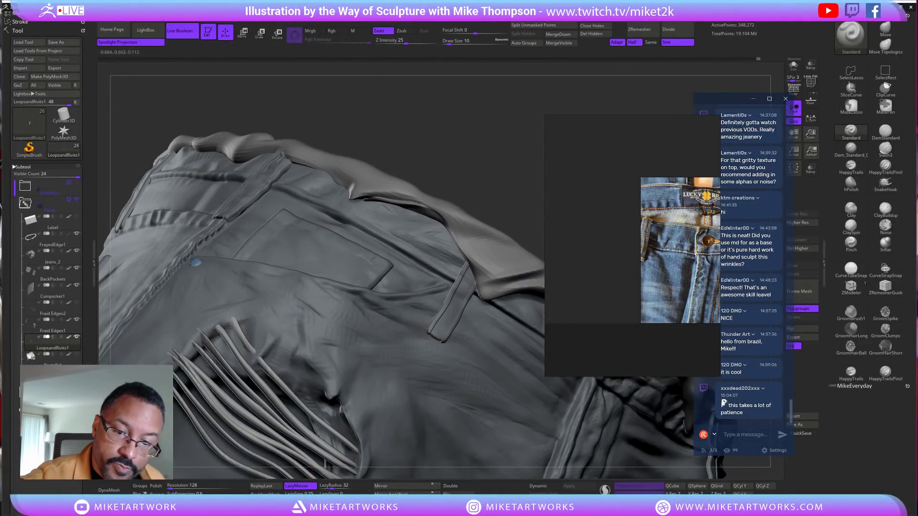
Set the draw size to 32 and subdivide the belt loops and rivets subtool once
{"action": "key", "text": "s"}
{"action": "left_click_drag", "start_coordinate": [496, 206], "coordinate": [480, 213]}
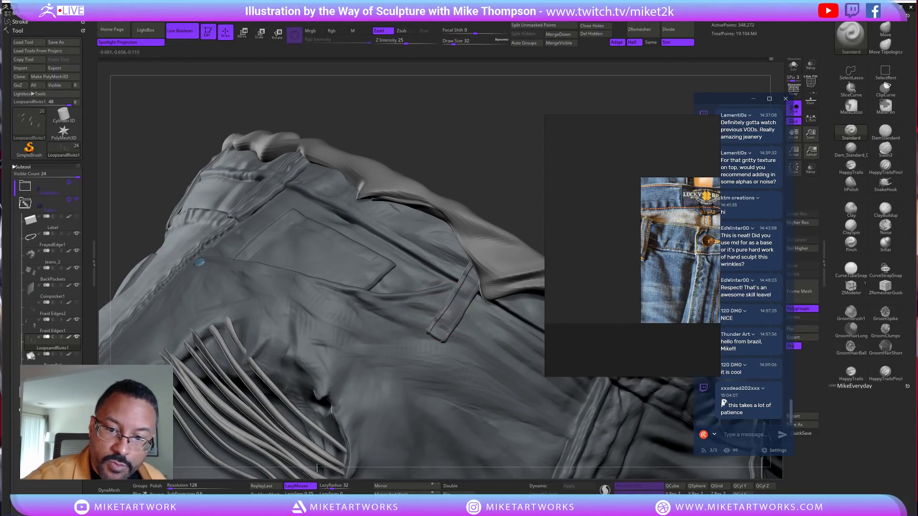
{"action": "key", "text": "ctrl+d"}
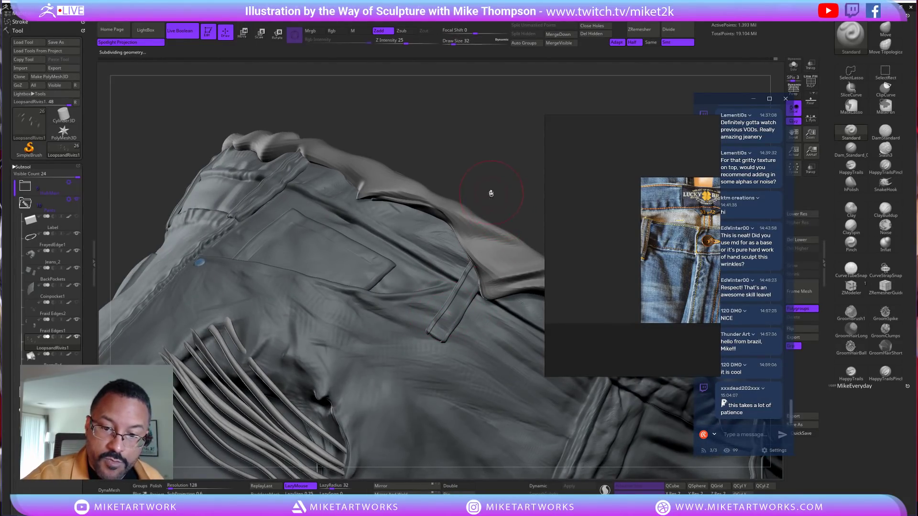
{"action": "key", "text": "s"}
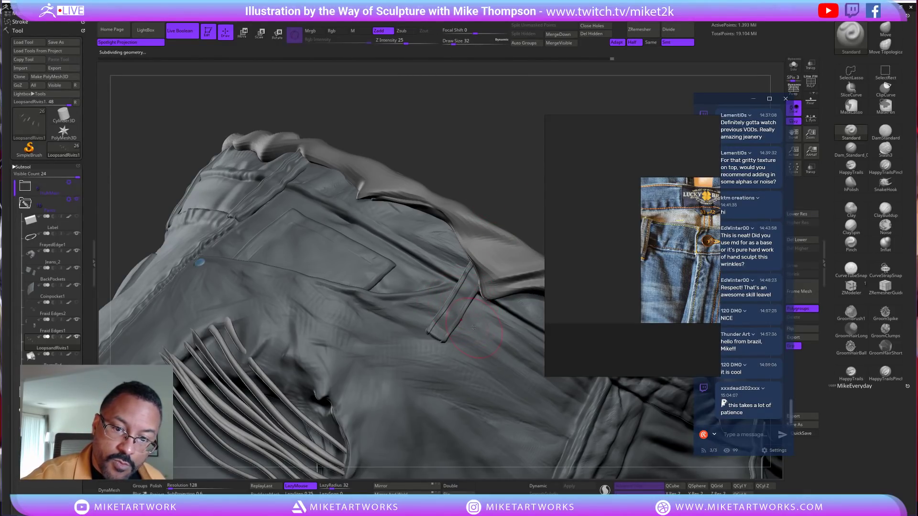
Inspect the fit of the belt loops around the waistband from the side, back and front
{"action": "left_click_drag", "start_coordinate": [494, 173], "coordinate": [376, 364]}
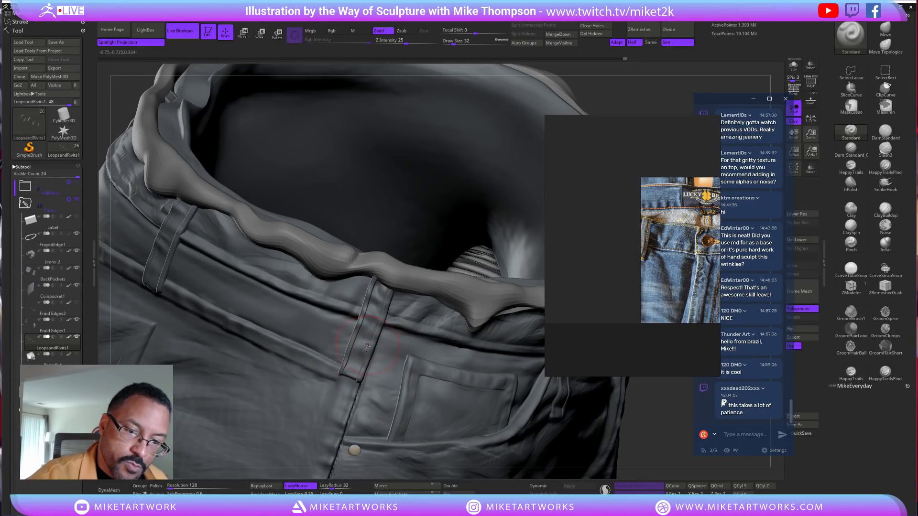
{"action": "mouse_move", "coordinate": [663, 404]}
{"action": "left_mouse_down"}
{"action": "mouse_move", "coordinate": [634, 425]}
{"action": "mouse_move", "coordinate": [544, 406]}
{"action": "mouse_move", "coordinate": [560, 457]}
{"action": "left_mouse_up"}
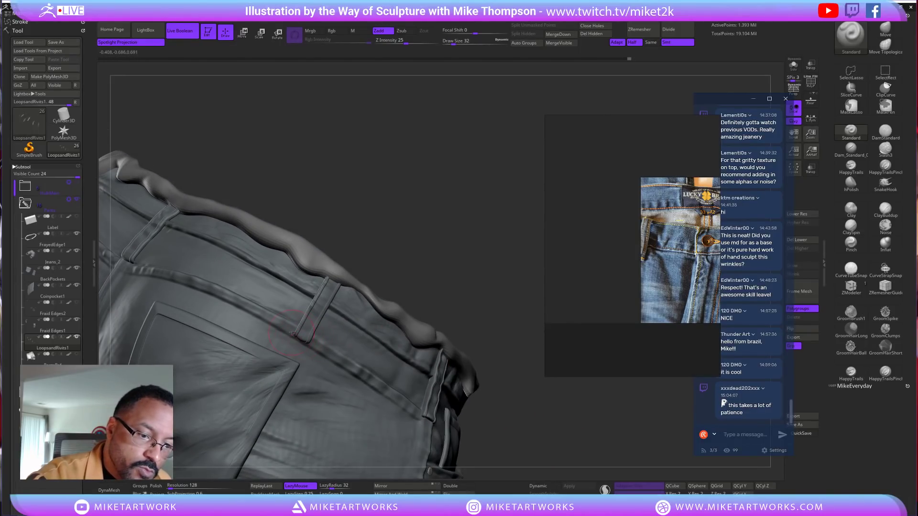
{"action": "mouse_move", "coordinate": [416, 224]}
{"action": "left_mouse_down"}
{"action": "mouse_move", "coordinate": [420, 215]}
{"action": "mouse_move", "coordinate": [399, 255]}
{"action": "left_mouse_up"}
{"action": "left_click_drag", "start_coordinate": [448, 229], "coordinate": [464, 216]}
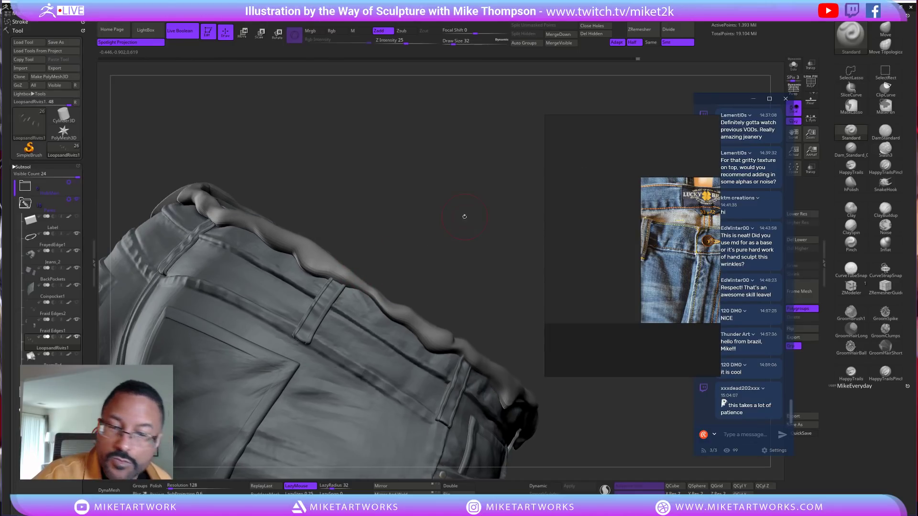
{"action": "left_click", "coordinate": [886, 31]}
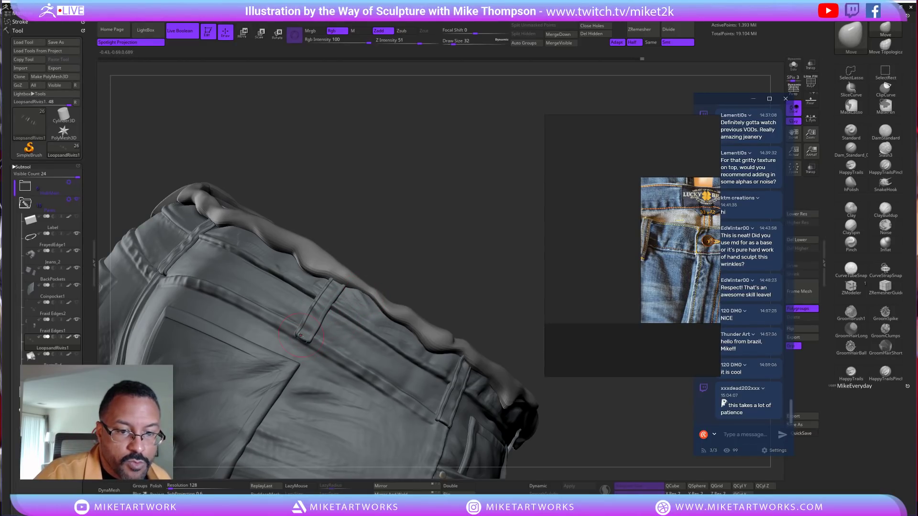
{"action": "left_click_drag", "start_coordinate": [453, 227], "coordinate": [569, 265]}
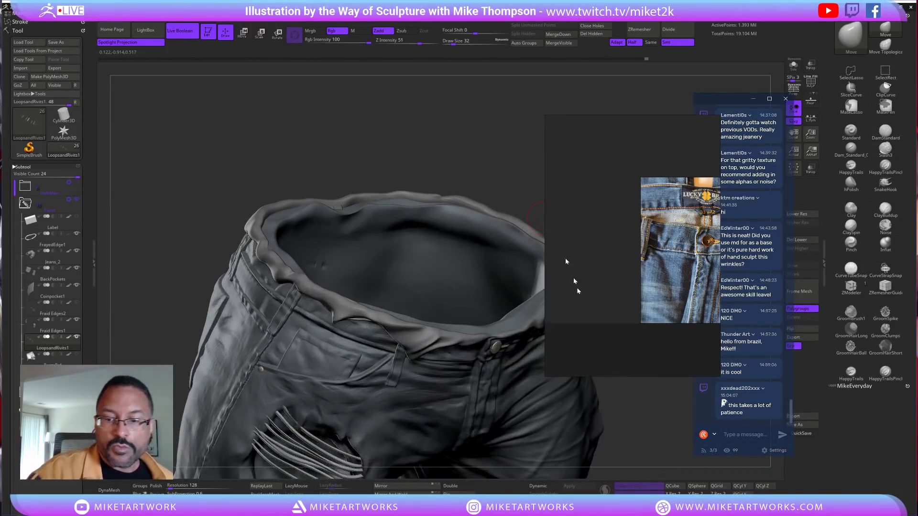
{"action": "mouse_move", "coordinate": [636, 438]}
{"action": "left_mouse_down"}
{"action": "mouse_move", "coordinate": [655, 430]}
{"action": "mouse_move", "coordinate": [601, 416]}
{"action": "mouse_move", "coordinate": [626, 429]}
{"action": "mouse_move", "coordinate": [612, 432]}
{"action": "mouse_move", "coordinate": [636, 415]}
{"action": "mouse_move", "coordinate": [586, 410]}
{"action": "mouse_move", "coordinate": [598, 415]}
{"action": "mouse_move", "coordinate": [603, 459]}
{"action": "left_mouse_up"}
{"action": "left_click_drag", "start_coordinate": [437, 131], "coordinate": [432, 219], "text": "alt"}
Make Jeans_2 the active subtool and carve the front waistband seam on both sides of the fly using the DamStandard brush at draw size 13
{"action": "key", "text": "s"}
{"action": "left_click", "coordinate": [886, 132]}
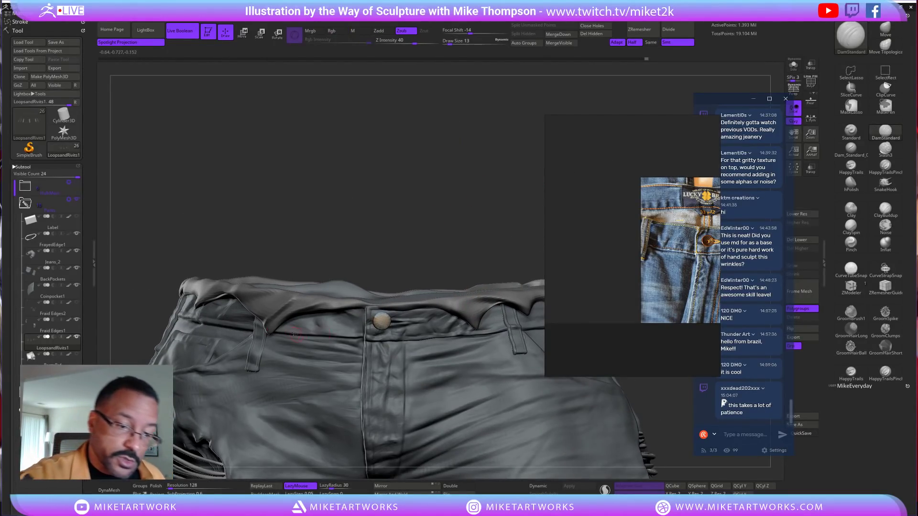
{"action": "left_click", "coordinate": [278, 328], "text": "alt"}
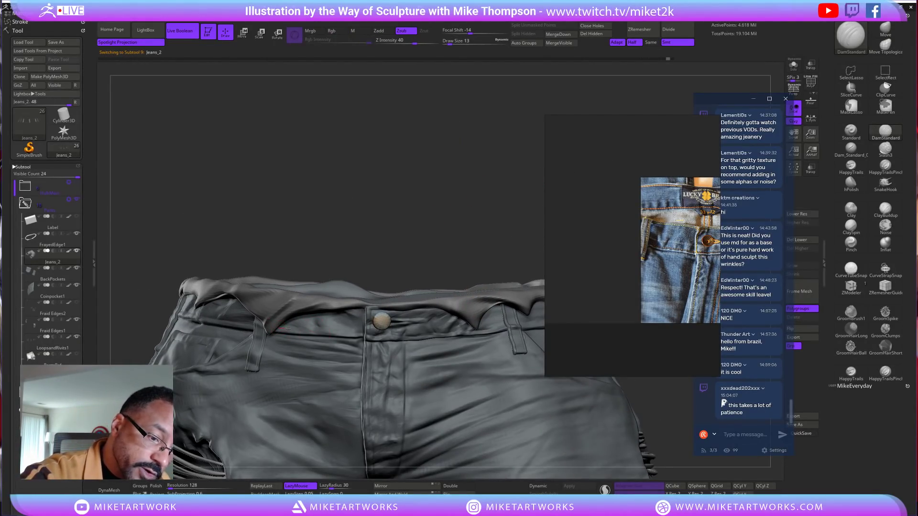
{"action": "left_click_drag", "start_coordinate": [318, 331], "coordinate": [365, 332]}
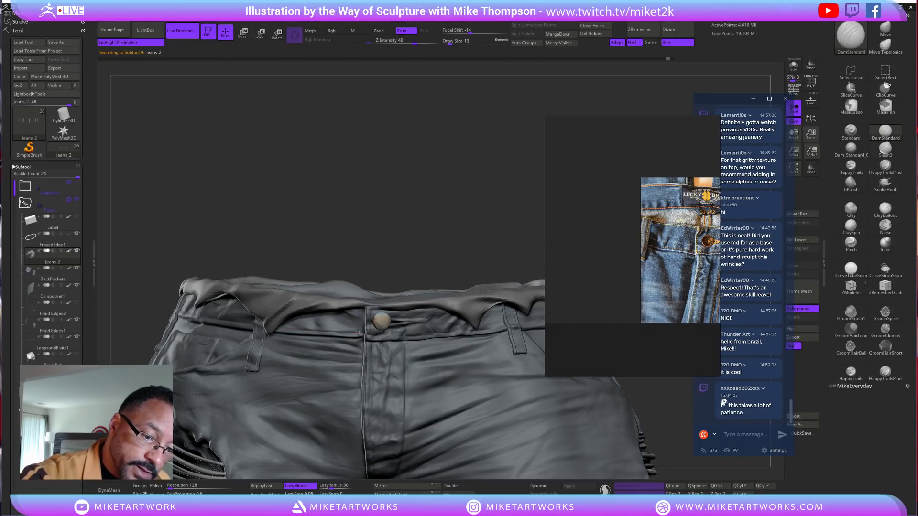
{"action": "left_click_drag", "start_coordinate": [464, 245], "coordinate": [415, 238]}
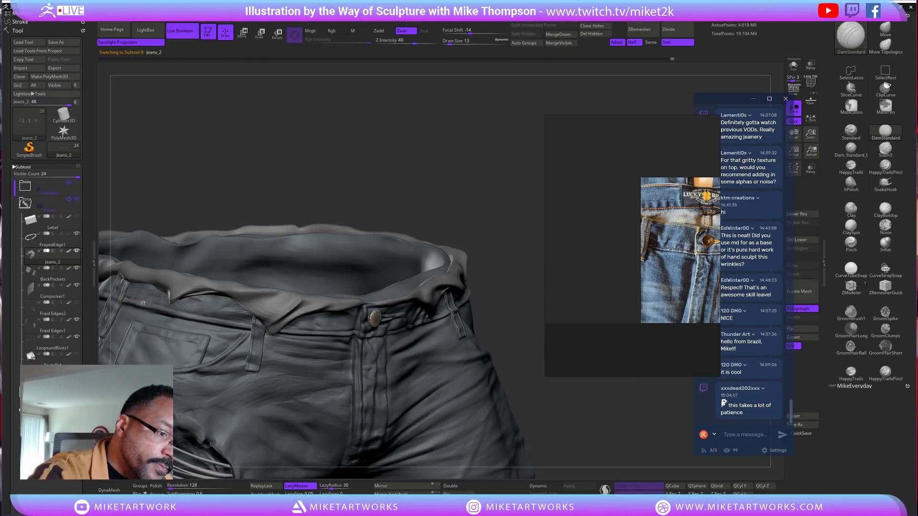
{"action": "left_click_drag", "start_coordinate": [458, 203], "coordinate": [479, 331]}
{"action": "left_click_drag", "start_coordinate": [315, 377], "coordinate": [398, 367]}
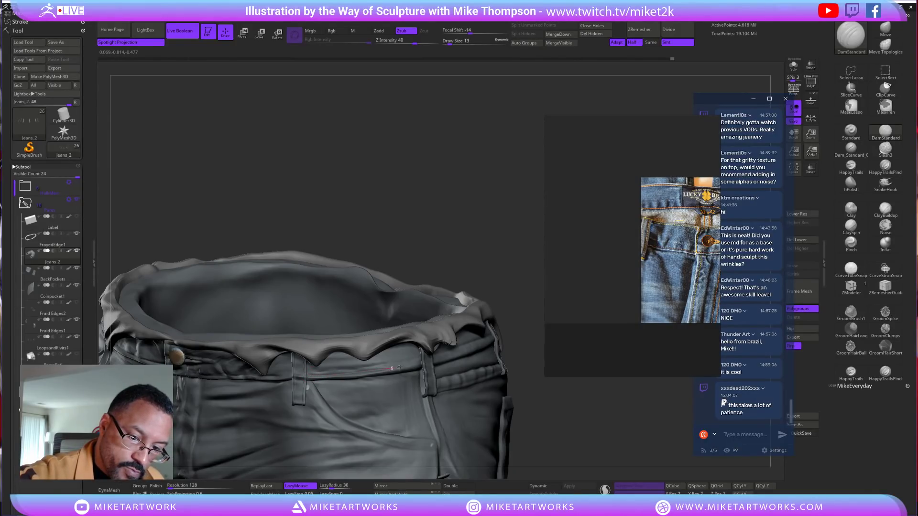
Continue carving the waistband seam between the belt loops around the side and back of the jeans with DamStandard
{"action": "left_click_drag", "start_coordinate": [575, 434], "coordinate": [440, 425]}
{"action": "left_click_drag", "start_coordinate": [268, 430], "coordinate": [275, 419]}
{"action": "left_click_drag", "start_coordinate": [187, 400], "coordinate": [103, 418], "text": "alt"}
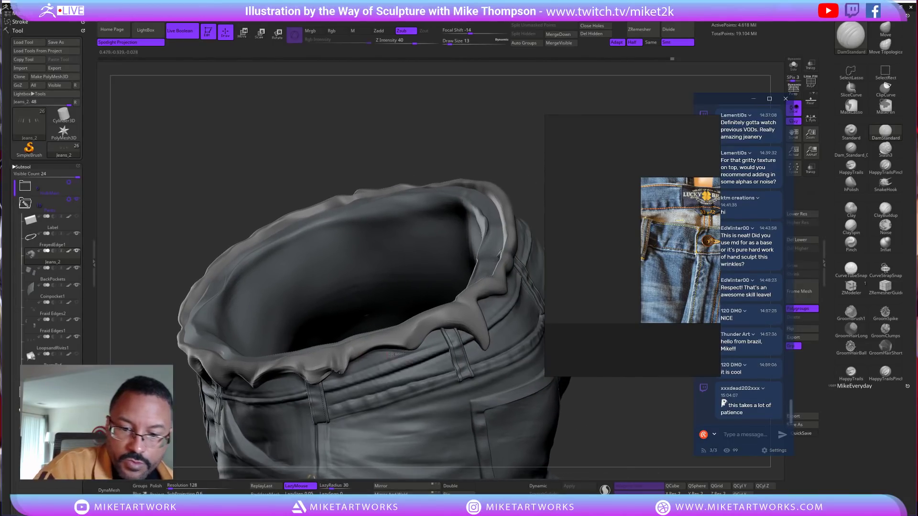
{"action": "left_click_drag", "start_coordinate": [327, 386], "coordinate": [434, 351]}
{"action": "right_click_drag", "start_coordinate": [476, 318], "coordinate": [378, 407]}
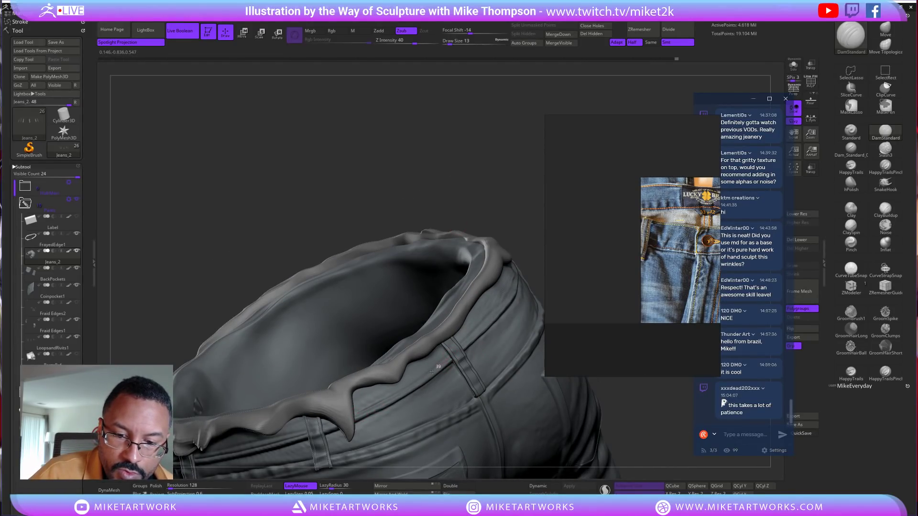
{"action": "left_click_drag", "start_coordinate": [523, 210], "coordinate": [450, 319]}
{"action": "mouse_move", "coordinate": [462, 264]}
{"action": "left_mouse_down"}
{"action": "mouse_move", "coordinate": [431, 326]}
{"action": "mouse_move", "coordinate": [369, 384]}
{"action": "left_mouse_up"}
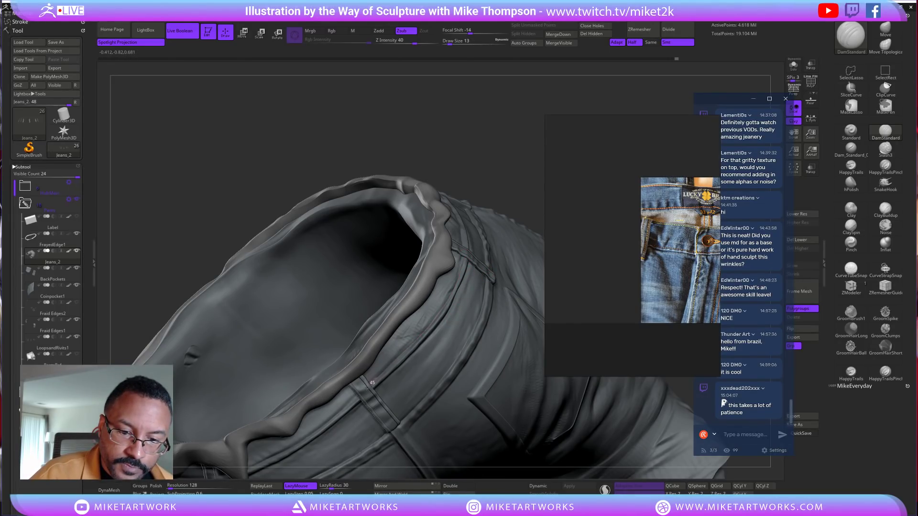
{"action": "left_click_drag", "start_coordinate": [489, 196], "coordinate": [497, 131]}
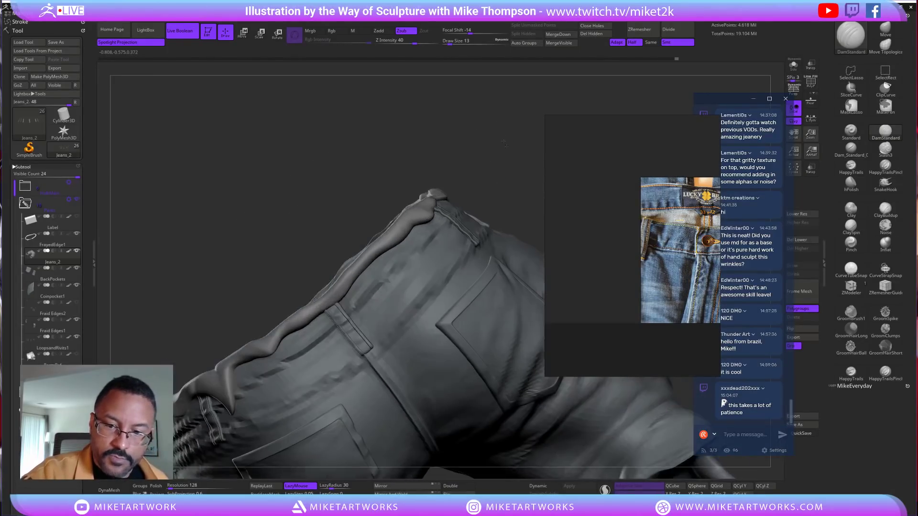
{"action": "left_click_drag", "start_coordinate": [321, 241], "coordinate": [427, 189], "text": "alt"}
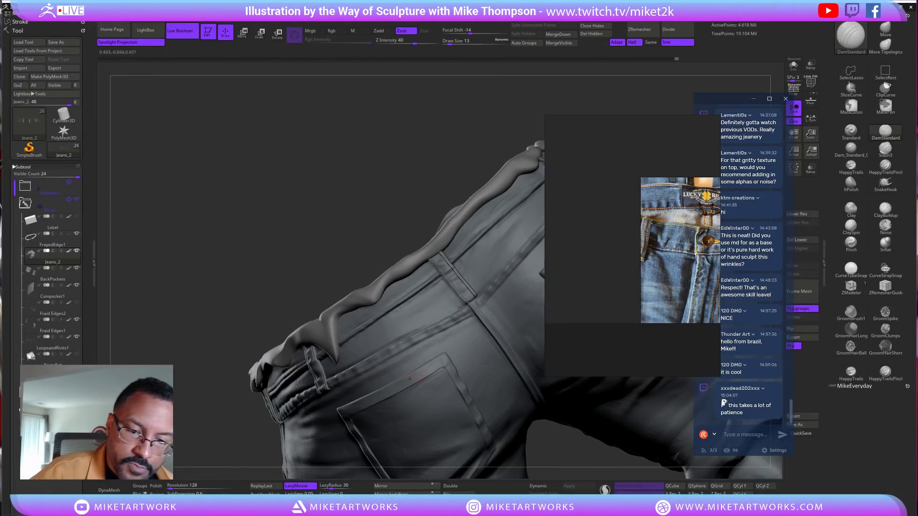
{"action": "left_click_drag", "start_coordinate": [233, 367], "coordinate": [225, 359]}
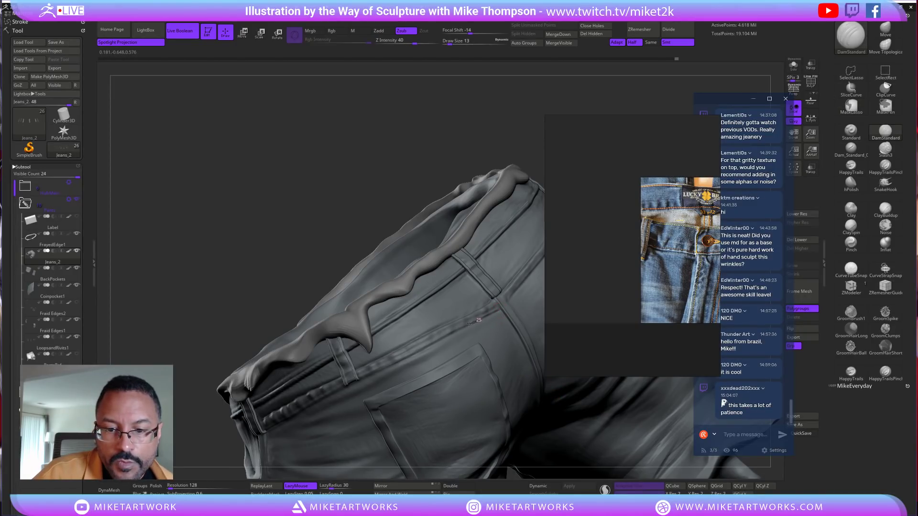
{"action": "right_click_drag", "start_coordinate": [387, 368], "coordinate": [409, 345]}
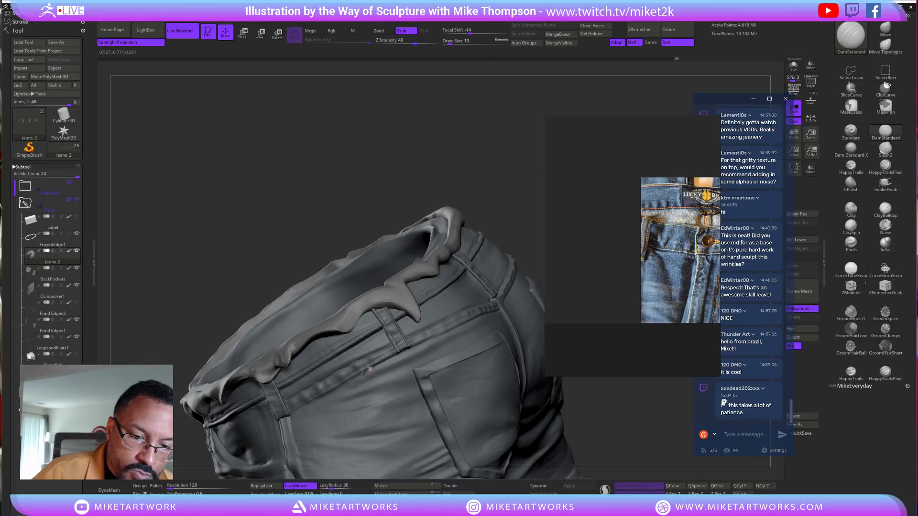
Mask the jeans so only the back waistband area stays editable, and switch to the Move brush at draw size 57
{"action": "key", "text": "ctrl"}
{"action": "mouse_move", "coordinate": [388, 359]}
{"action": "left_mouse_down", "text": "ctrl"}
{"action": "mouse_move", "coordinate": [338, 348]}
{"action": "mouse_move", "coordinate": [430, 225]}
{"action": "mouse_move", "coordinate": [514, 330]}
{"action": "left_mouse_up", "text": "ctrl"}
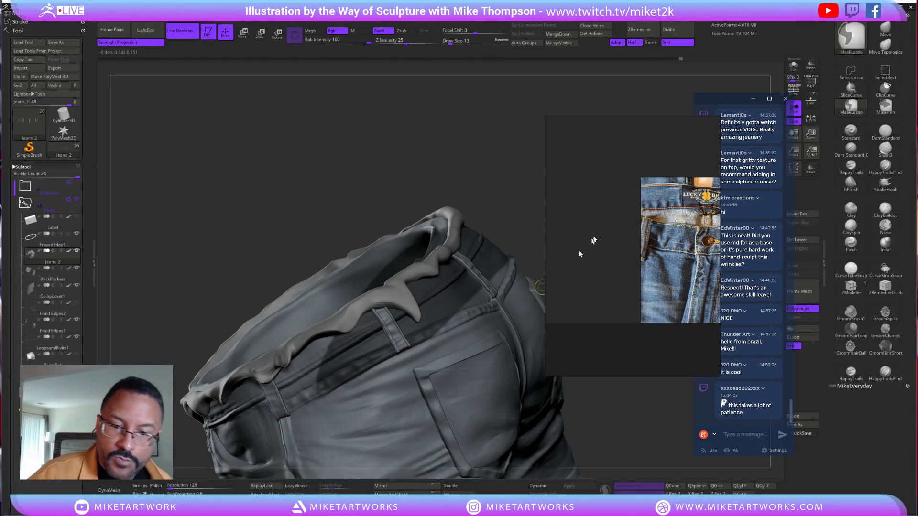
{"action": "left_click", "coordinate": [593, 233], "text": "ctrl"}
{"action": "mouse_move", "coordinate": [365, 371]}
{"action": "left_mouse_down", "text": "ctrl"}
{"action": "mouse_move", "coordinate": [335, 403]}
{"action": "mouse_move", "coordinate": [420, 373]}
{"action": "left_mouse_up", "text": "ctrl"}
{"action": "mouse_move", "coordinate": [437, 336]}
{"action": "left_mouse_down", "text": "ctrl+alt"}
{"action": "mouse_move", "coordinate": [498, 274]}
{"action": "mouse_move", "coordinate": [389, 328]}
{"action": "left_mouse_up", "text": "ctrl+alt"}
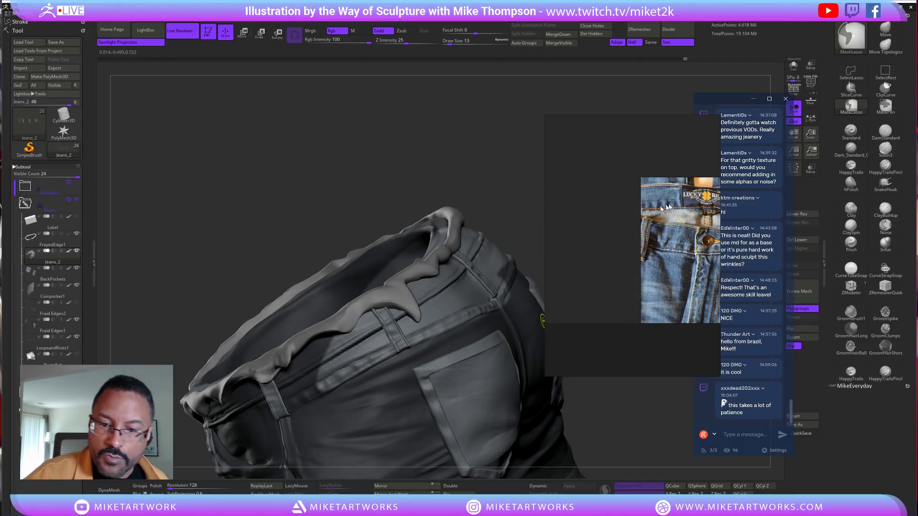
{"action": "key", "text": "b"}
{"action": "key", "text": "m"}
{"action": "key", "text": "v"}
{"action": "key", "text": "s"}
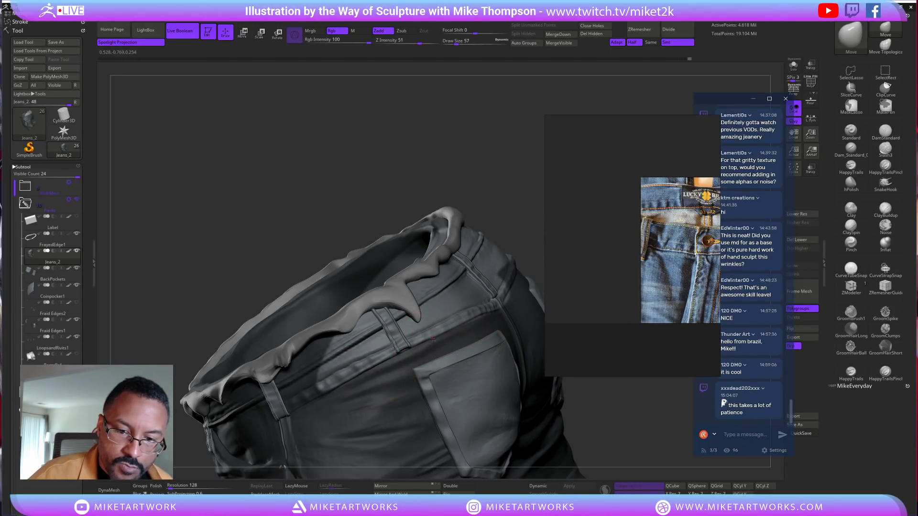
Clear the jeans mask, make the belt loops and rivets subtool active, and recentre the denim reference on the jeans' front waistband
{"action": "left_click", "coordinate": [518, 276], "text": "ctrl"}
{"action": "left_click", "coordinate": [406, 359], "text": "alt"}
{"action": "left_click_drag", "start_coordinate": [514, 211], "coordinate": [521, 250]}
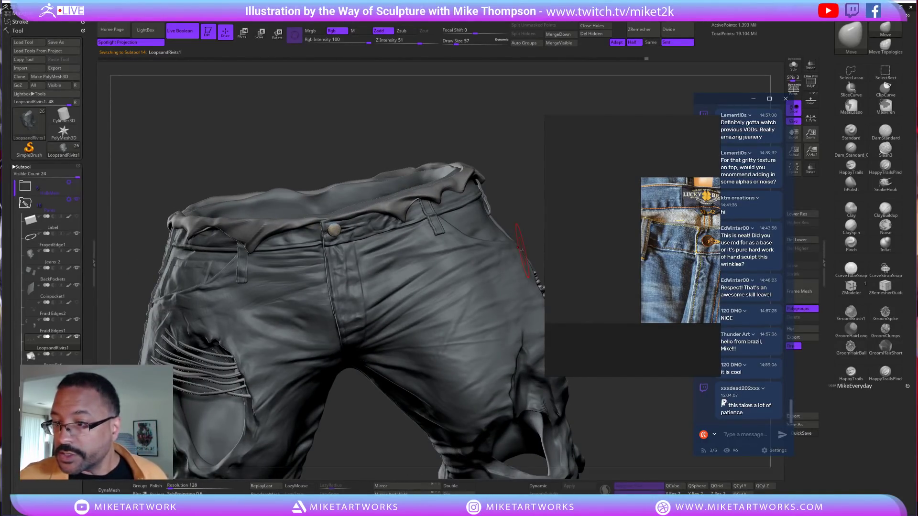
{"action": "left_click_drag", "start_coordinate": [641, 262], "coordinate": [572, 198]}
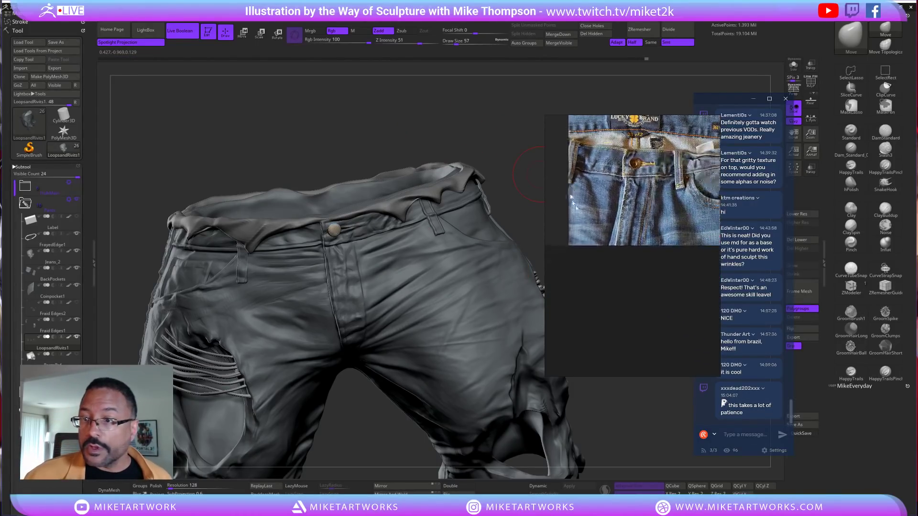
{"action": "left_click_drag", "start_coordinate": [529, 173], "coordinate": [500, 272]}
Save the tool as HulkStandingStream.ZTL, replacing the existing file
{"action": "left_click", "coordinate": [803, 425]}
{"action": "left_click", "coordinate": [377, 248]}
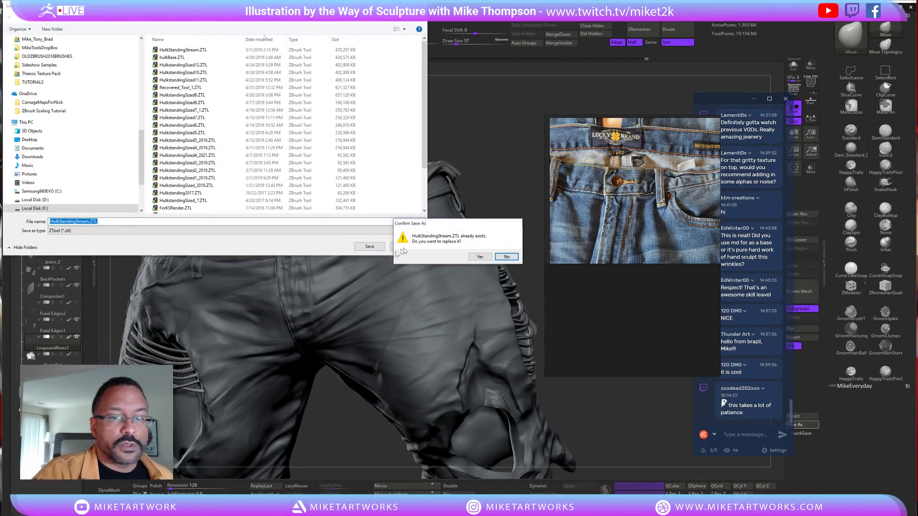
{"action": "left_click", "coordinate": [480, 257]}
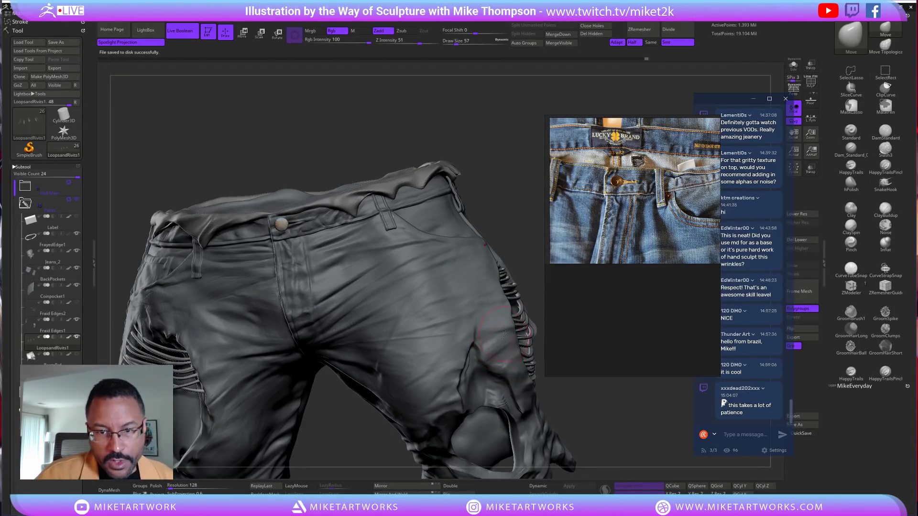
Set the Move brush's draw size to 34 and bring the front of the jeans into view
{"action": "type", "text": "s"}
{"action": "type", "text": "34"}
{"action": "key", "text": "Return"}
{"action": "left_click_drag", "start_coordinate": [514, 183], "coordinate": [508, 148]}
{"action": "mouse_move", "coordinate": [73, 278]}
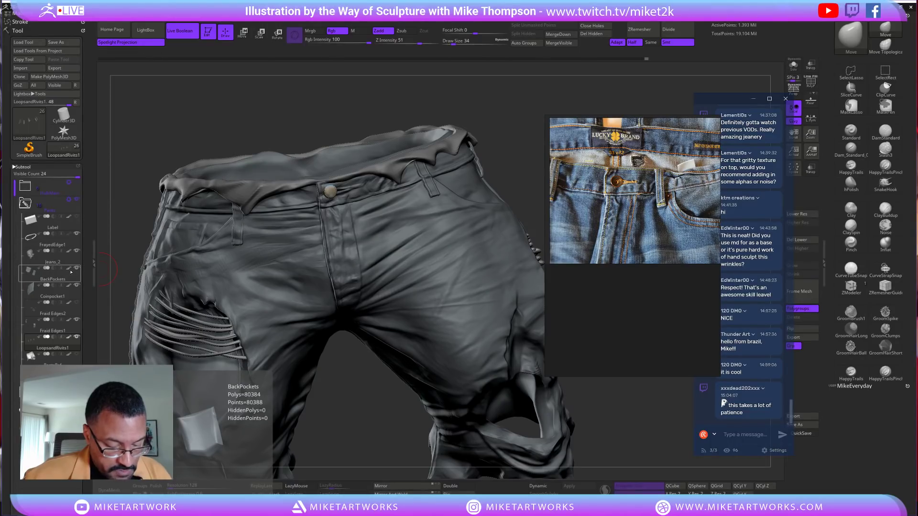
Move the denim reference clear of the brush library and load the IMMMasterStitch brush from the cloth brushes' Stitches folder
{"action": "key", "text": "comma"}
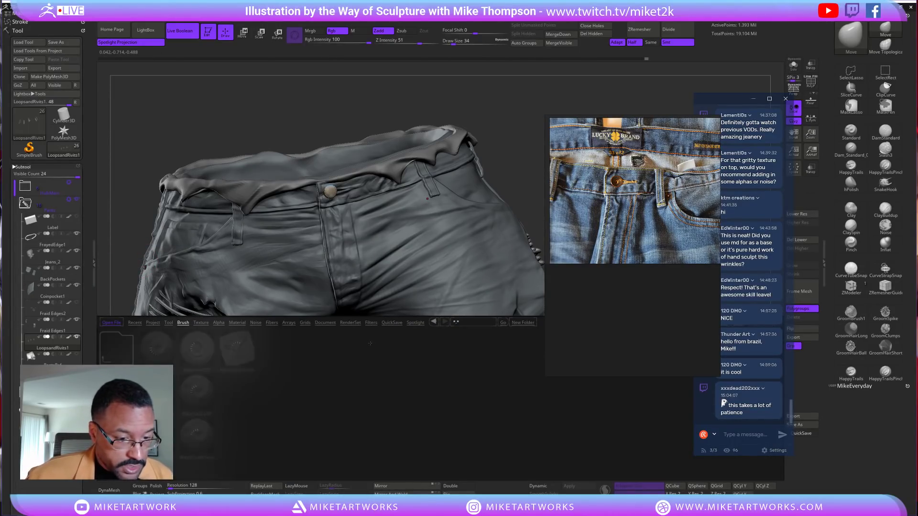
{"action": "left_click", "coordinate": [107, 351]}
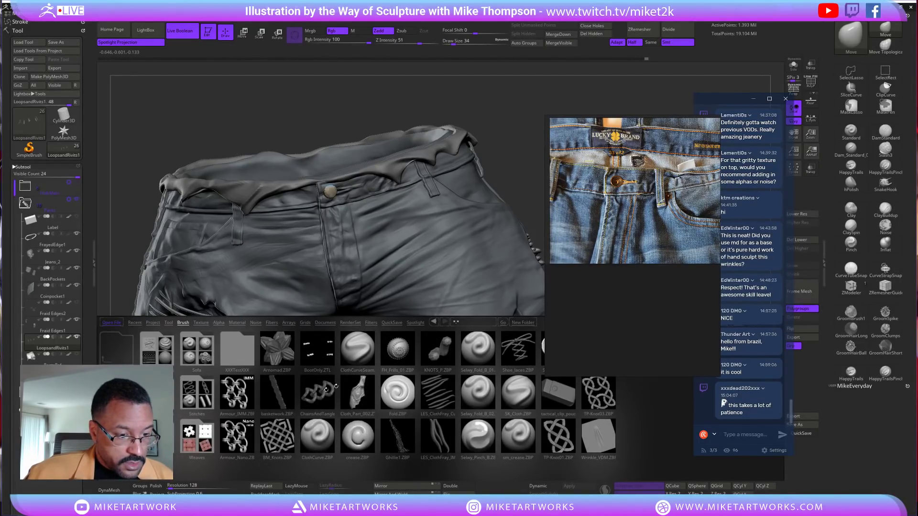
{"action": "left_click_drag", "start_coordinate": [596, 344], "coordinate": [716, 365]}
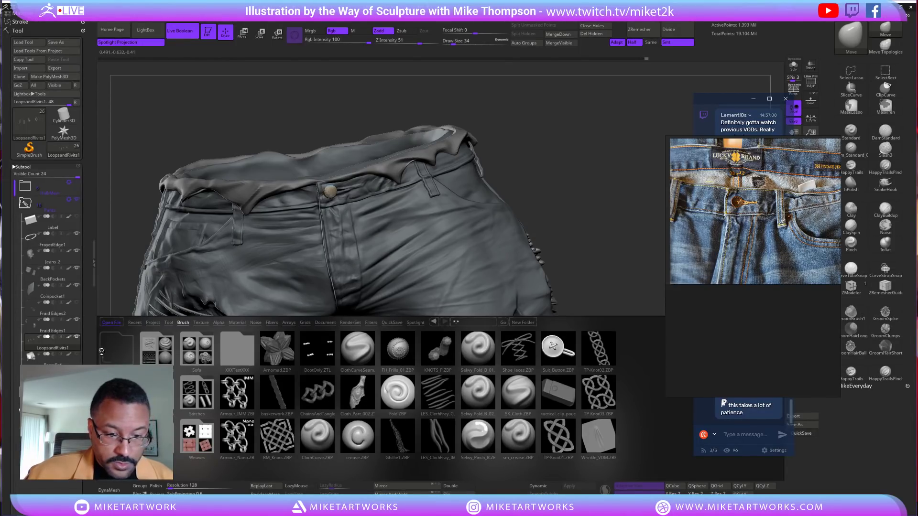
{"action": "left_click", "coordinate": [102, 350]}
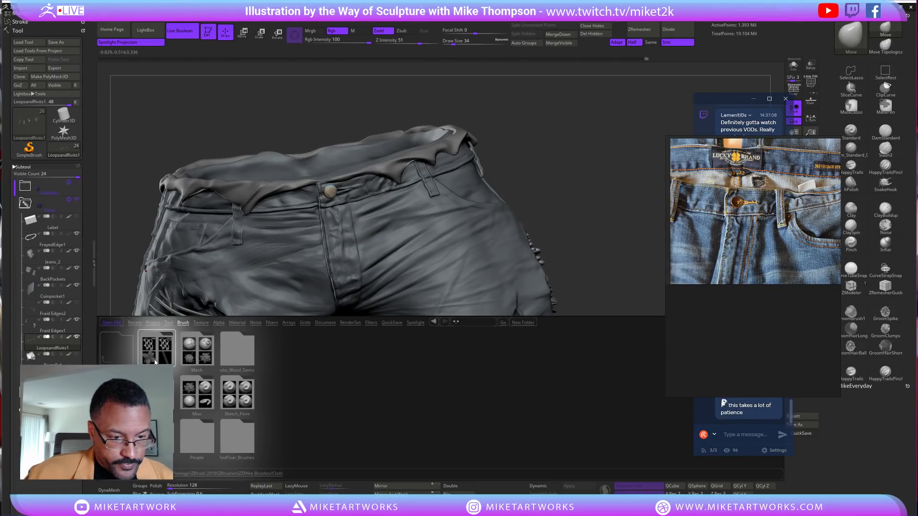
{"action": "left_click", "coordinate": [154, 362]}
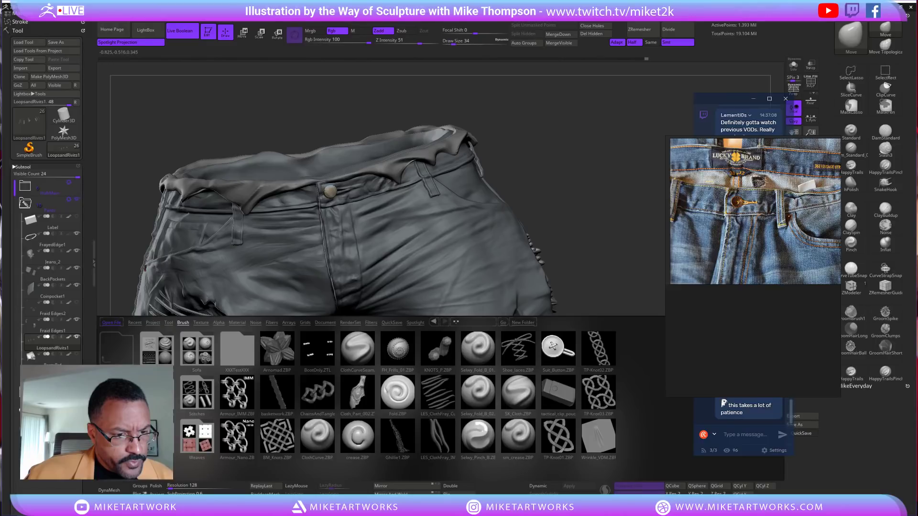
{"action": "left_click", "coordinate": [196, 393]}
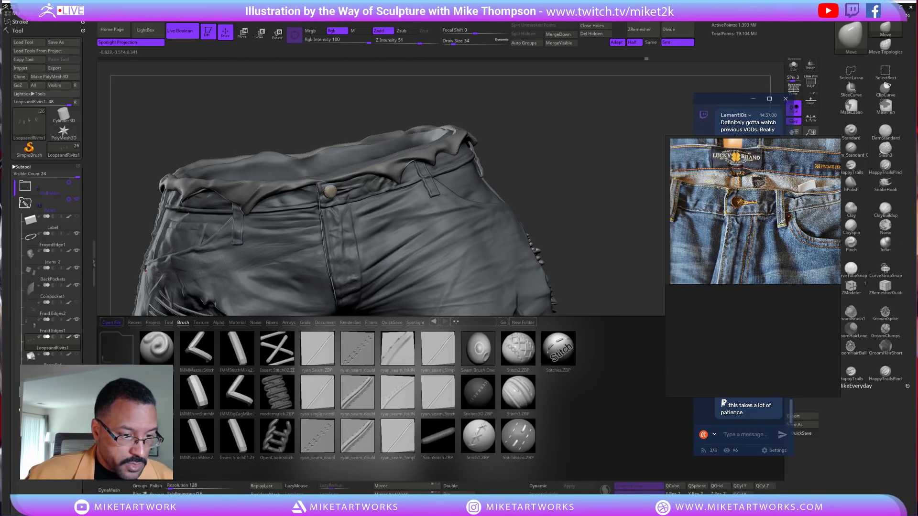
{"action": "double_click", "coordinate": [197, 349]}
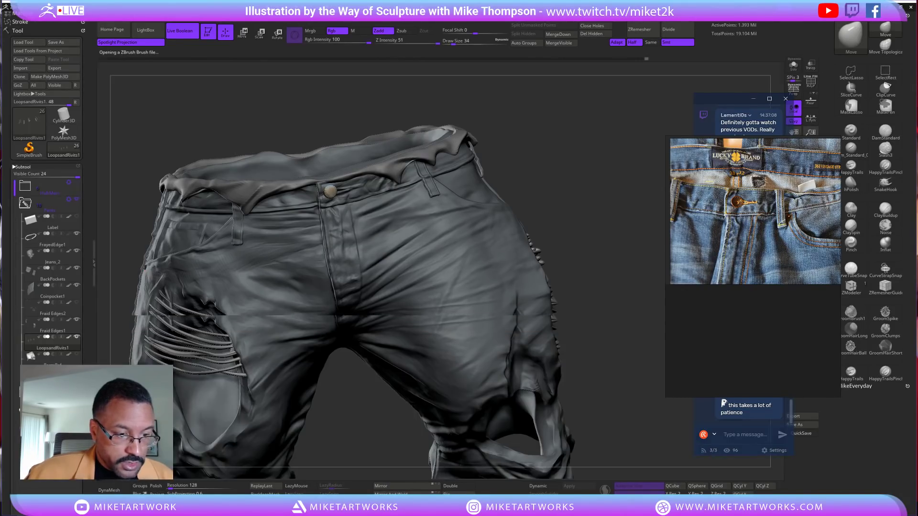
Choose the short chain stitch mesh and try to draw a stitch curve down the front of the thigh at draw size 27
{"action": "mouse_move", "coordinate": [580, 251]}
{"action": "left_mouse_down"}
{"action": "mouse_move", "coordinate": [589, 249]}
{"action": "mouse_move", "coordinate": [560, 248]}
{"action": "mouse_move", "coordinate": [578, 248]}
{"action": "left_mouse_up"}
{"action": "key", "text": "s"}
{"action": "key", "text": "s"}
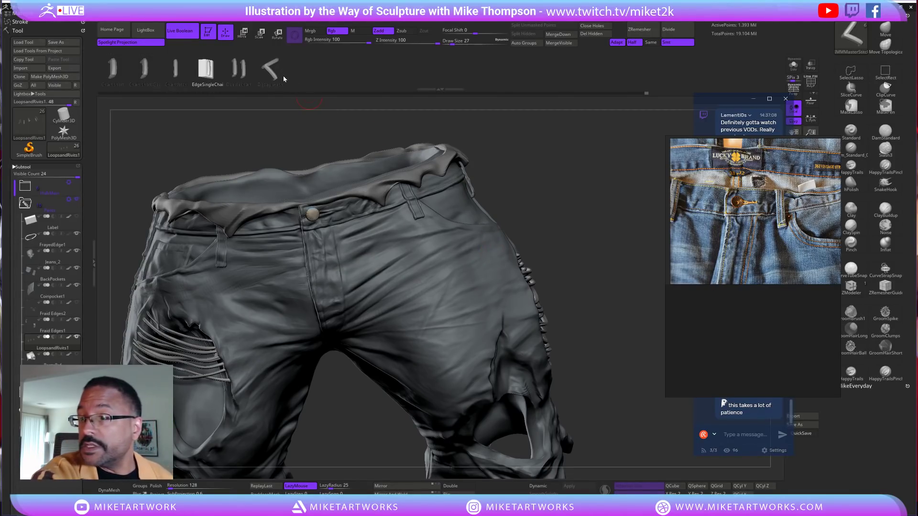
{"action": "left_click", "coordinate": [145, 71]}
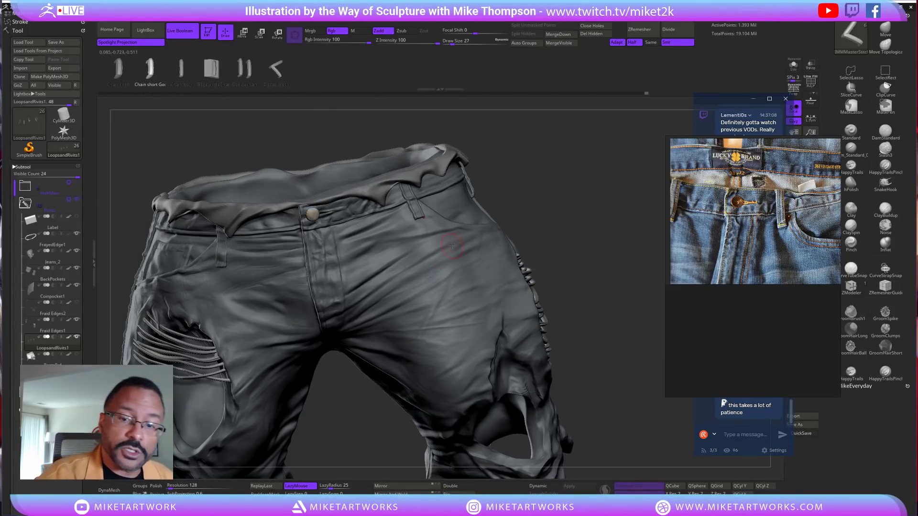
{"action": "left_click", "coordinate": [449, 342]}
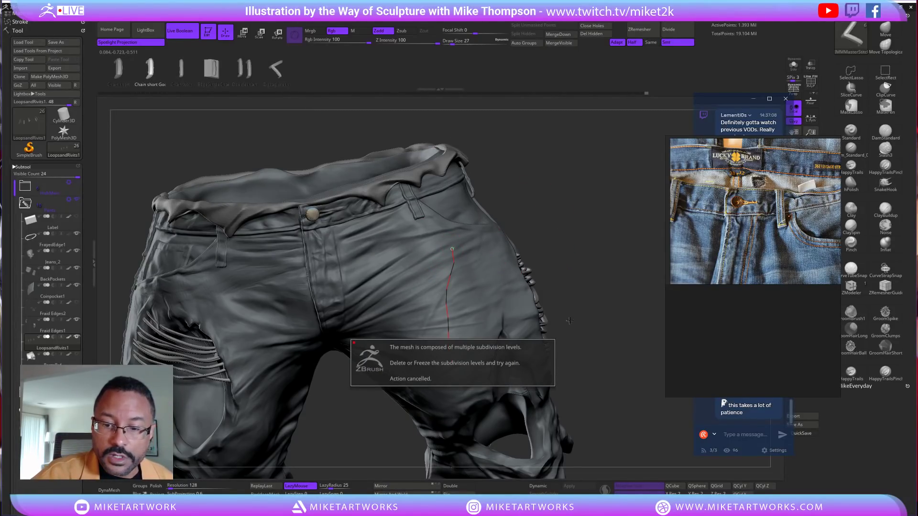
Make Jeans_2 the active subtool, clone it as a separate tool, and open the clone on its own
{"action": "mouse_move", "coordinate": [610, 318]}
{"action": "left_mouse_down"}
{"action": "mouse_move", "coordinate": [616, 312]}
{"action": "mouse_move", "coordinate": [599, 310]}
{"action": "left_mouse_up"}
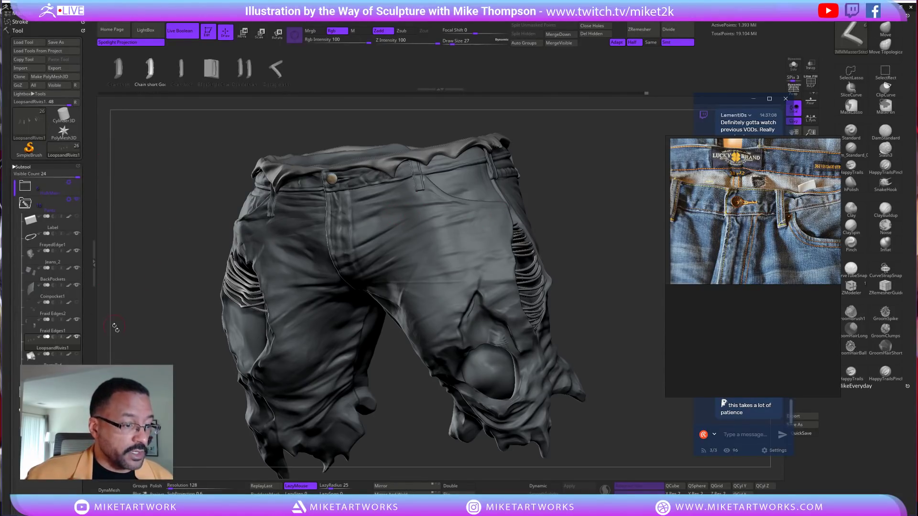
{"action": "left_click", "coordinate": [386, 270], "text": "alt"}
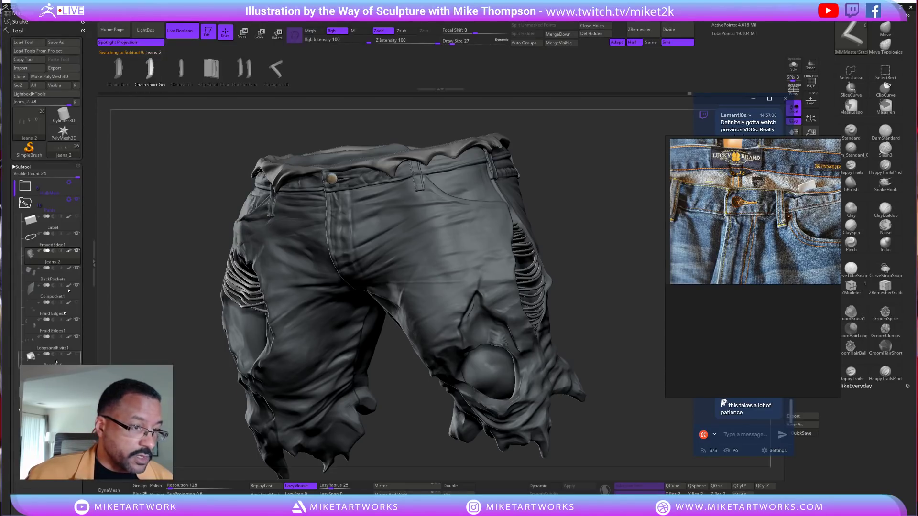
{"action": "left_click", "coordinate": [19, 77]}
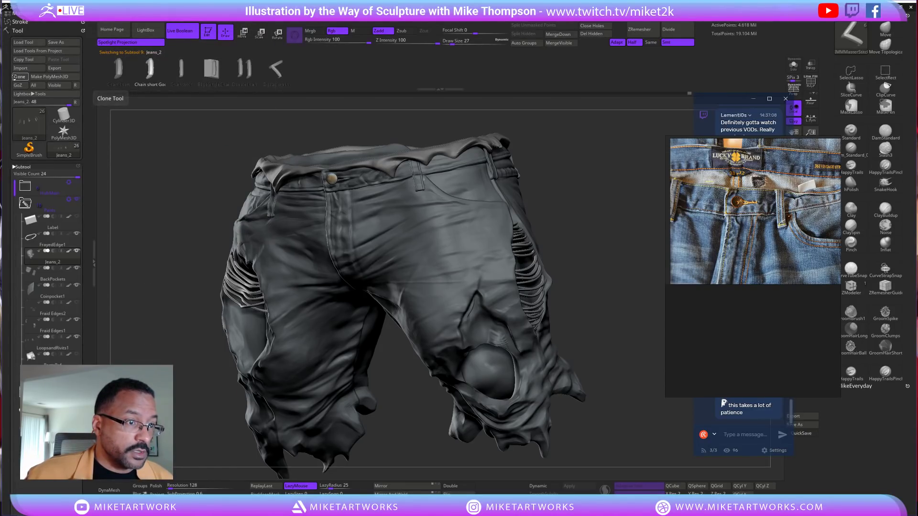
{"action": "left_click", "coordinate": [66, 152]}
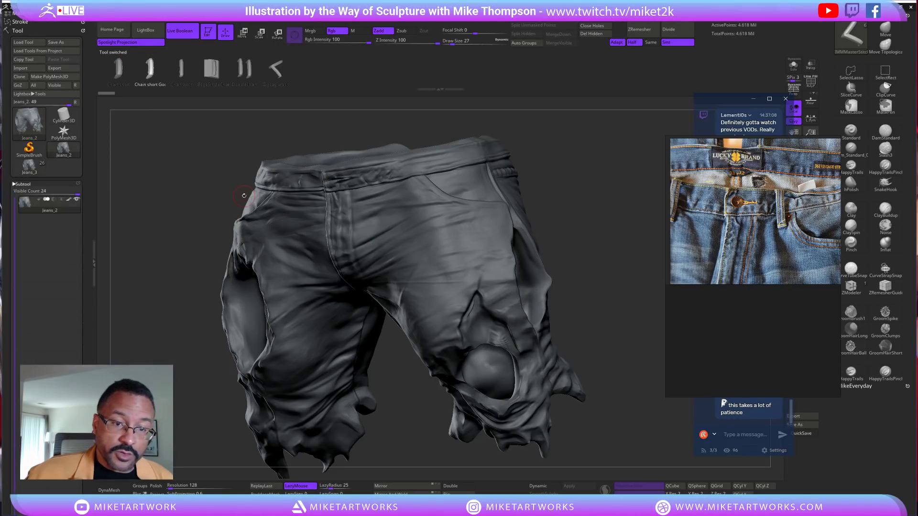
{"action": "left_click_drag", "start_coordinate": [156, 280], "coordinate": [204, 263]}
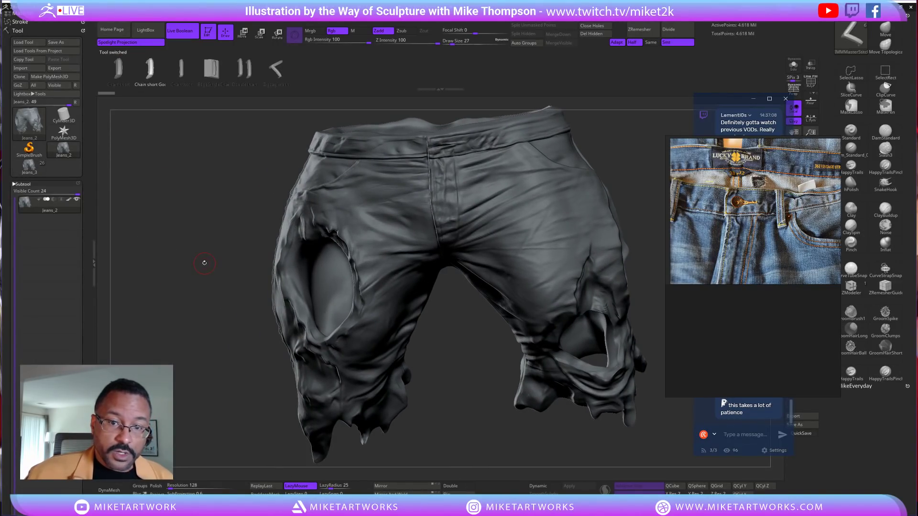
Move the denim reference and chat window off the geometry controls and delete the cloned jeans' lower subdivision levels
{"action": "key", "text": "shift"}
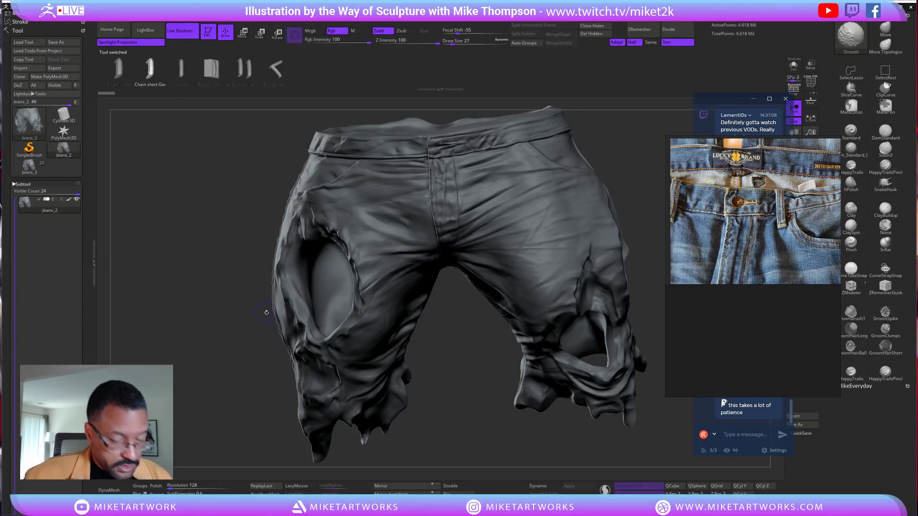
{"action": "key", "text": "shift+d"}
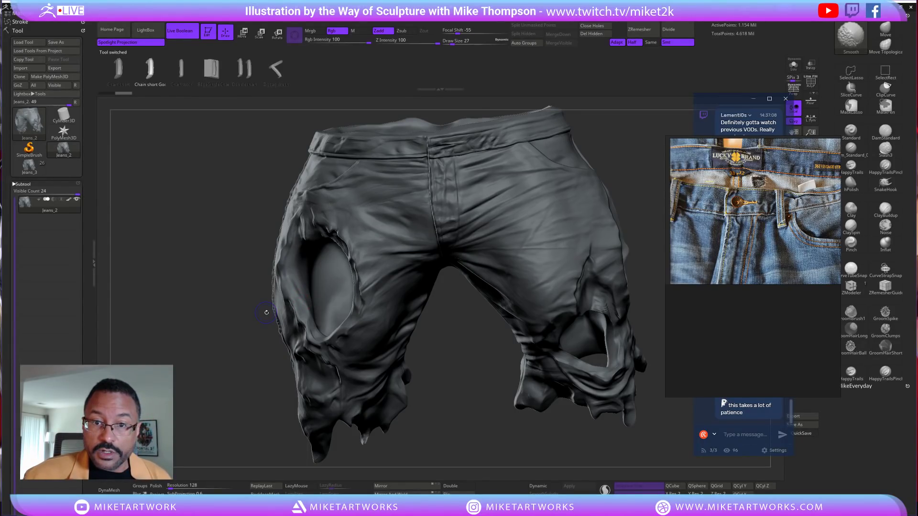
{"action": "key", "text": "d"}
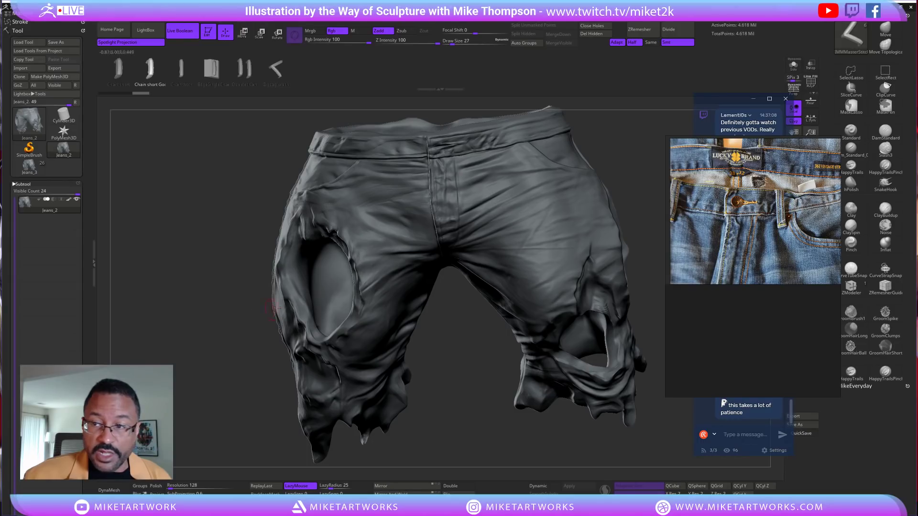
{"action": "left_click_drag", "start_coordinate": [809, 148], "coordinate": [261, 318]}
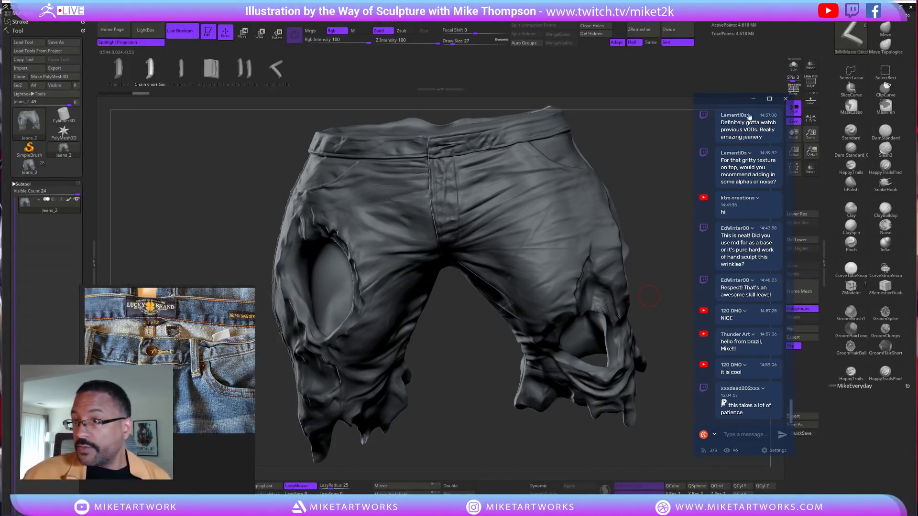
{"action": "left_click_drag", "start_coordinate": [732, 99], "coordinate": [676, 96]}
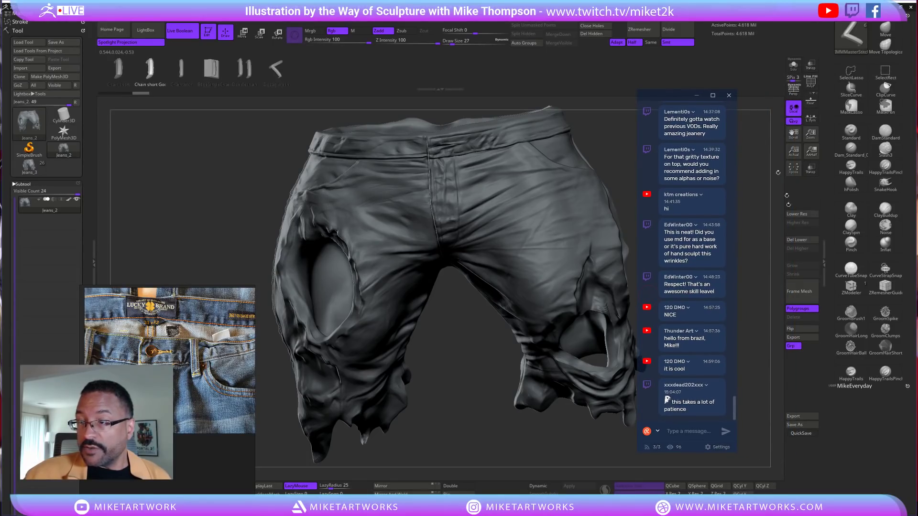
{"action": "left_click", "coordinate": [803, 241]}
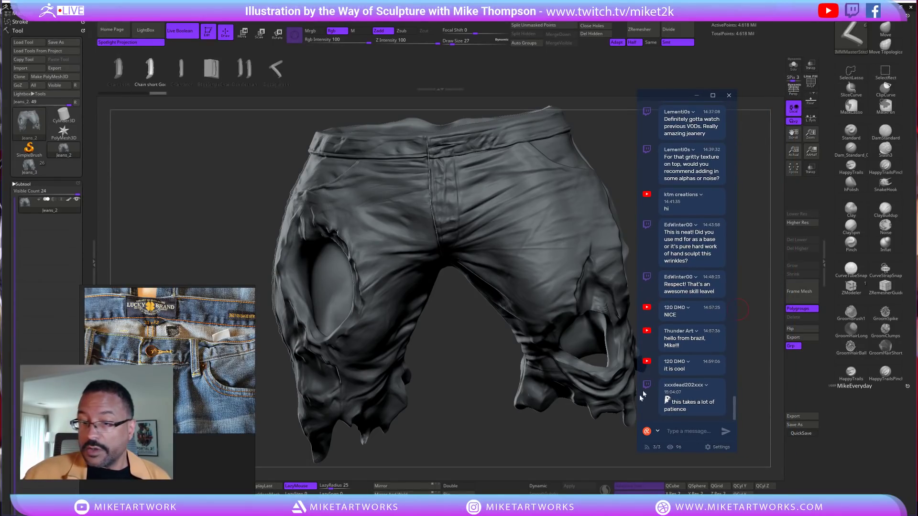
Try a short chain stitch curve down the front of the thigh at draw size 14, and undo it
{"action": "left_click_drag", "start_coordinate": [589, 474], "coordinate": [546, 495], "text": "alt"}
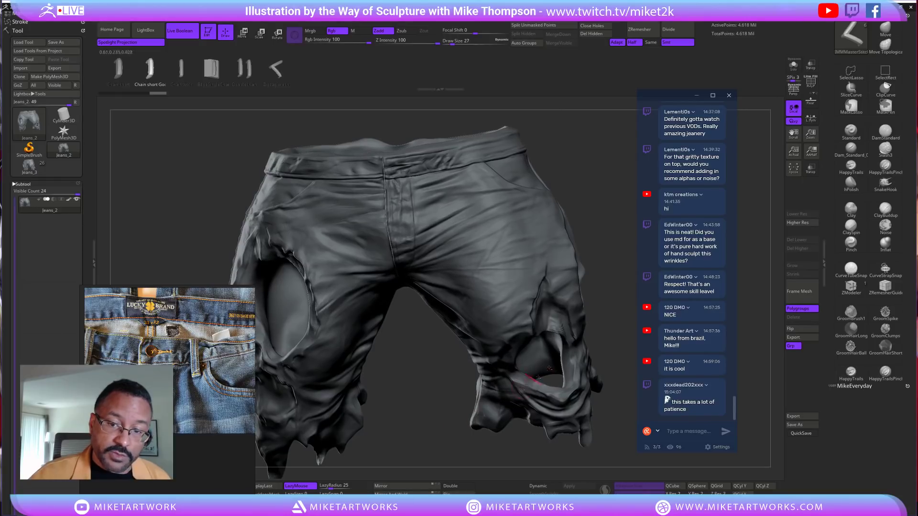
{"action": "mouse_move", "coordinate": [603, 232]}
{"action": "left_mouse_down", "text": "alt"}
{"action": "mouse_move", "coordinate": [604, 284]}
{"action": "mouse_move", "coordinate": [617, 271]}
{"action": "left_mouse_up", "text": "alt"}
{"action": "key", "text": "s"}
{"action": "left_click", "coordinate": [604, 285]}
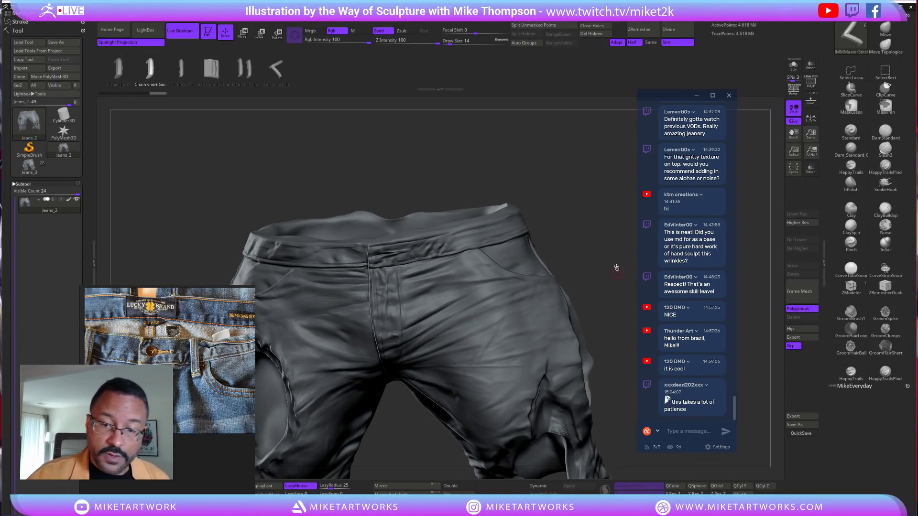
{"action": "left_click_drag", "start_coordinate": [478, 296], "coordinate": [502, 300]}
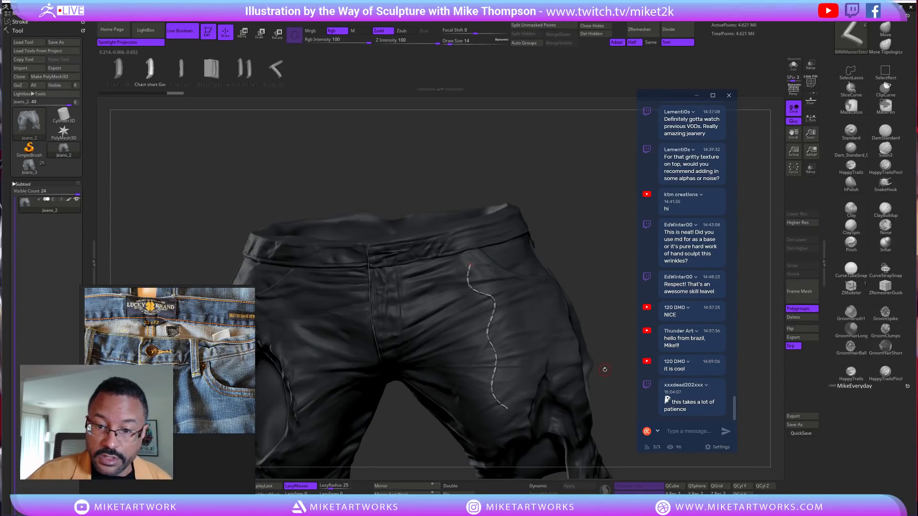
{"action": "left_click_drag", "start_coordinate": [615, 308], "coordinate": [609, 265]}
{"action": "key", "text": "ctrl+z"}
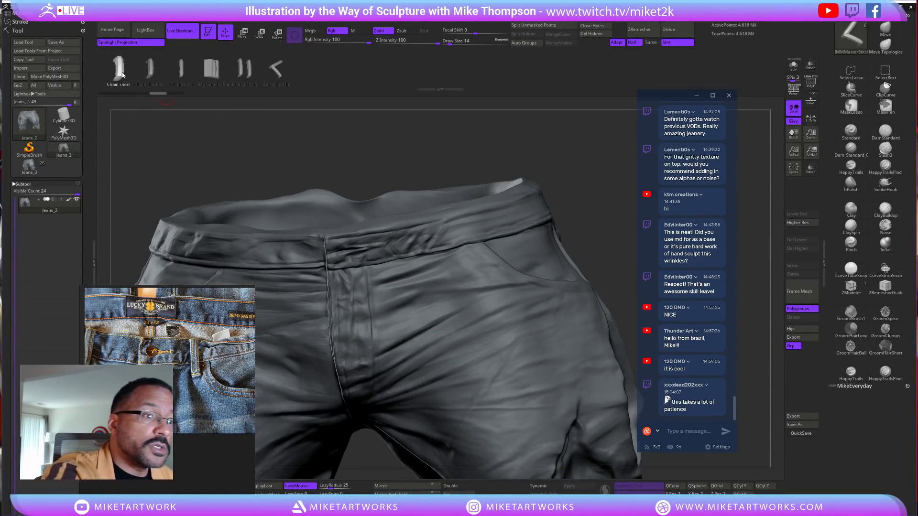
Try the Chain short and Chainstitch meshes as separate curves down the thigh, undoing each one
{"action": "mouse_move", "coordinate": [494, 250]}
{"action": "left_mouse_down"}
{"action": "mouse_move", "coordinate": [483, 366]}
{"action": "mouse_move", "coordinate": [543, 422]}
{"action": "left_mouse_up"}
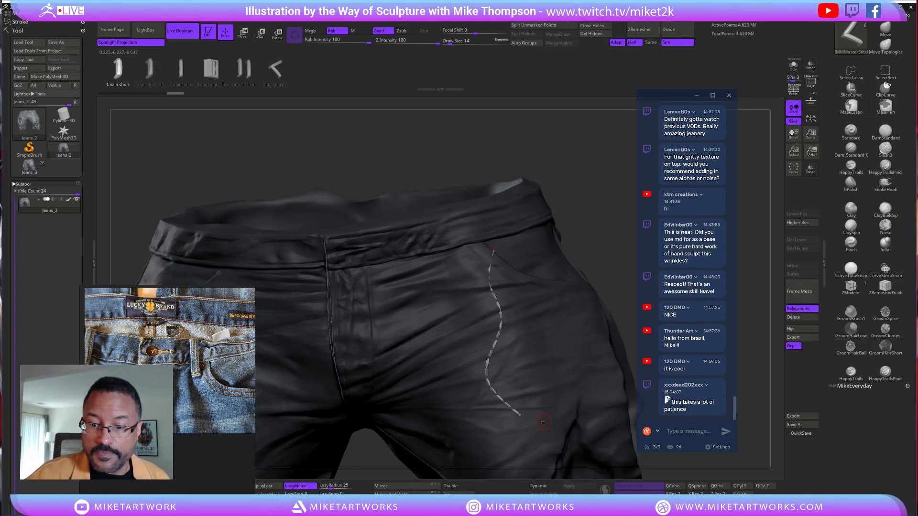
{"action": "key", "text": "ctrl+z"}
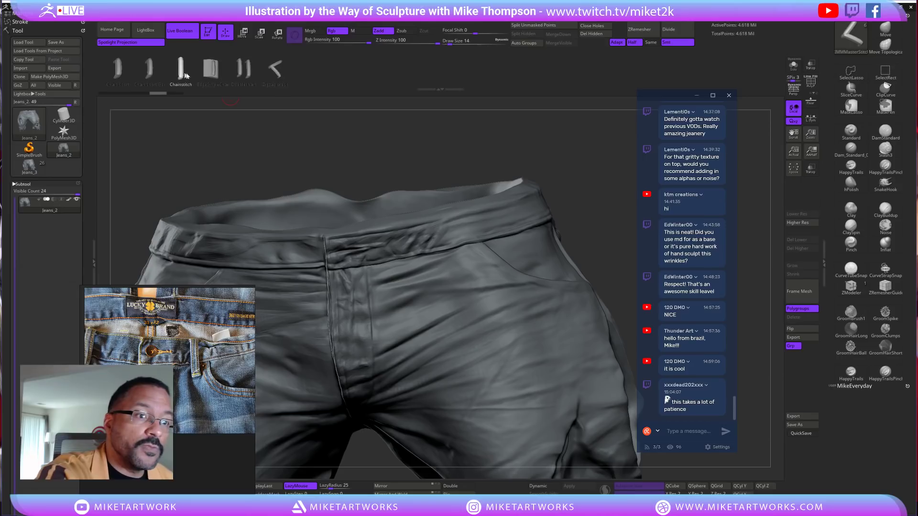
{"action": "left_click_drag", "start_coordinate": [499, 302], "coordinate": [503, 435]}
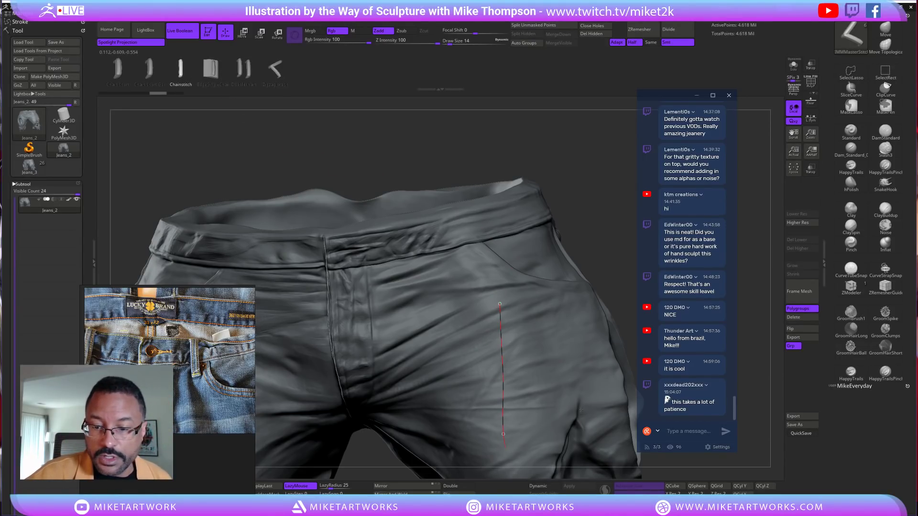
{"action": "left_click", "coordinate": [581, 409]}
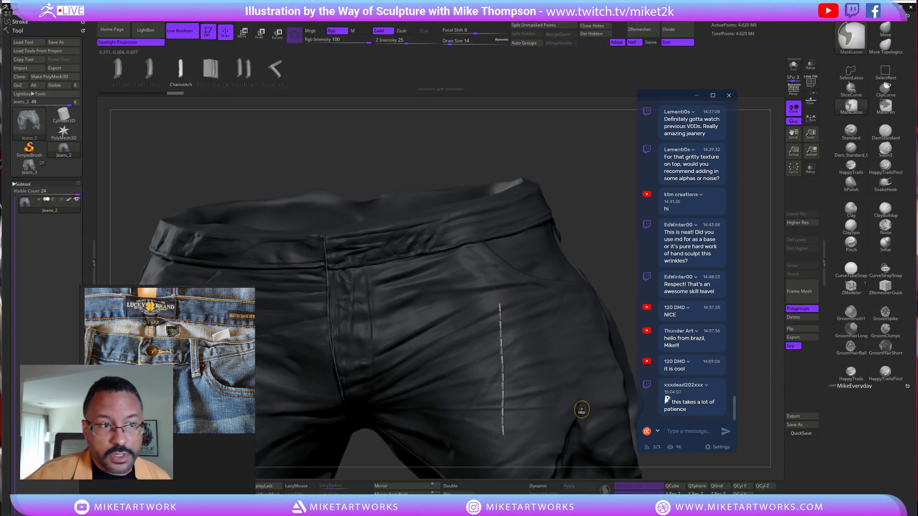
{"action": "key", "text": "ctrl+z"}
Move the denim reference clear of the jeans and draw a curving Chainstitch line down the thigh at draw size 5
{"action": "key", "text": "s"}
{"action": "mouse_move", "coordinate": [589, 229]}
{"action": "left_mouse_down"}
{"action": "mouse_move", "coordinate": [580, 233]}
{"action": "mouse_move", "coordinate": [625, 211]}
{"action": "left_mouse_up"}
{"action": "key", "text": "s"}
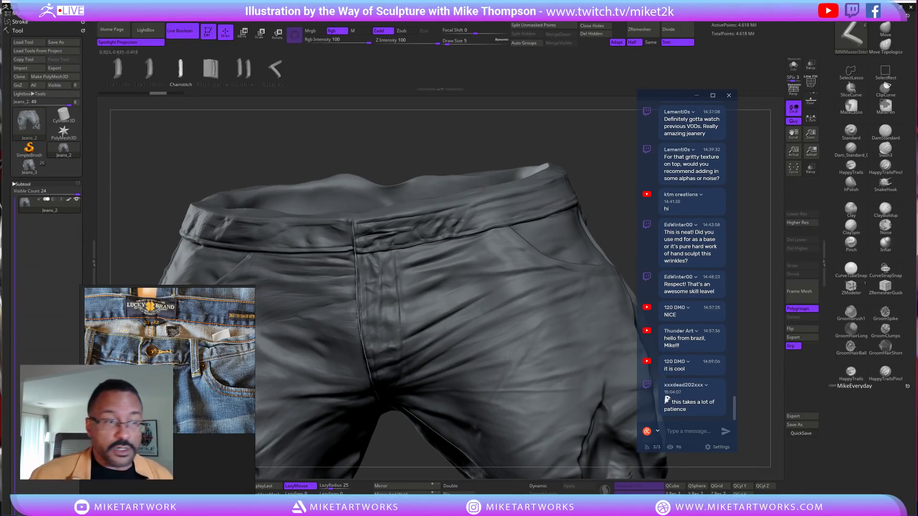
{"action": "left_click_drag", "start_coordinate": [146, 331], "coordinate": [165, 484]}
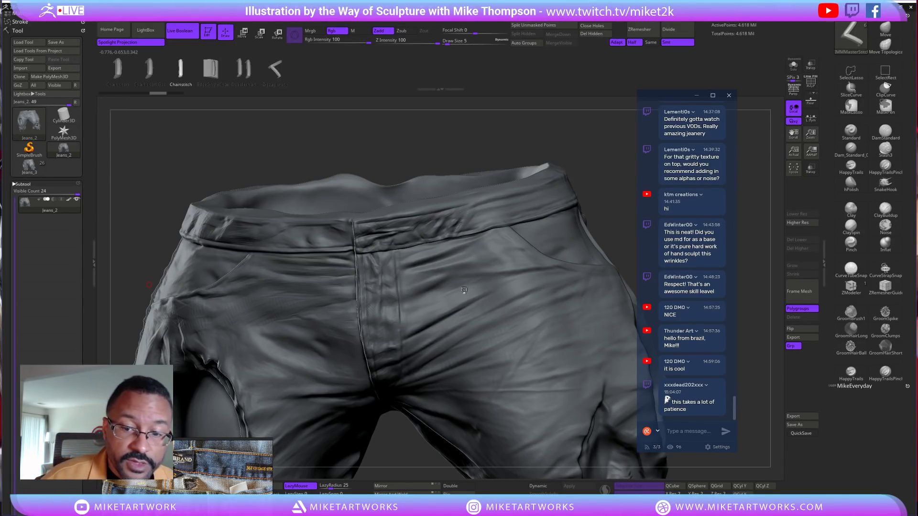
{"action": "left_click_drag", "start_coordinate": [459, 274], "coordinate": [540, 403]}
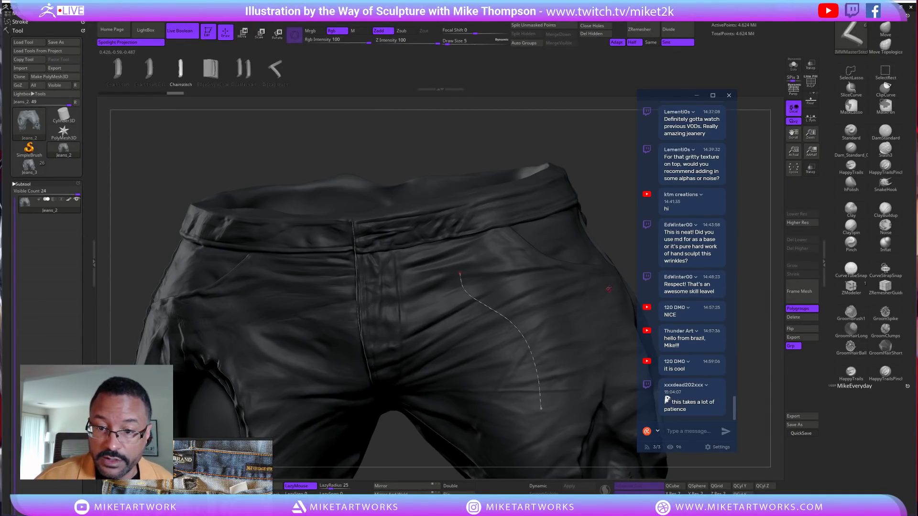
{"action": "scroll", "coordinate": [619, 234], "scroll_direction": "up", "scroll_amount": 5}
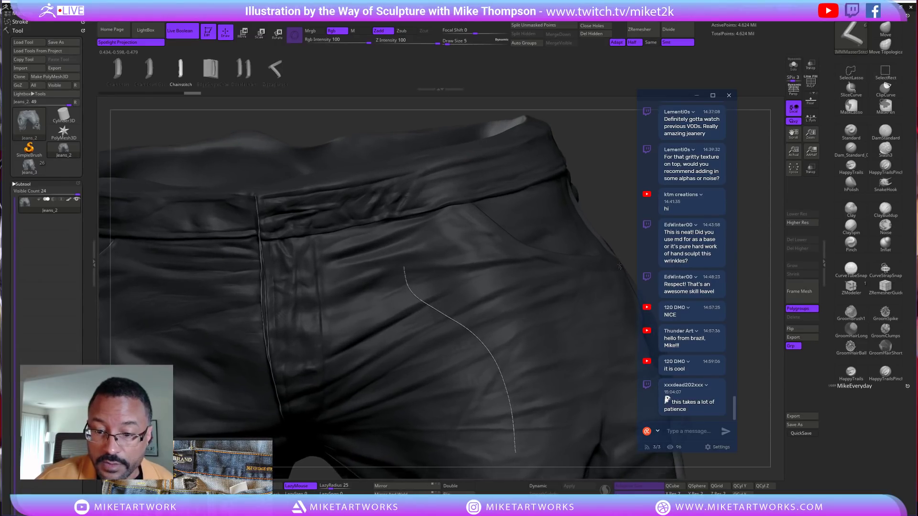
{"action": "left_click_drag", "start_coordinate": [616, 230], "coordinate": [589, 233]}
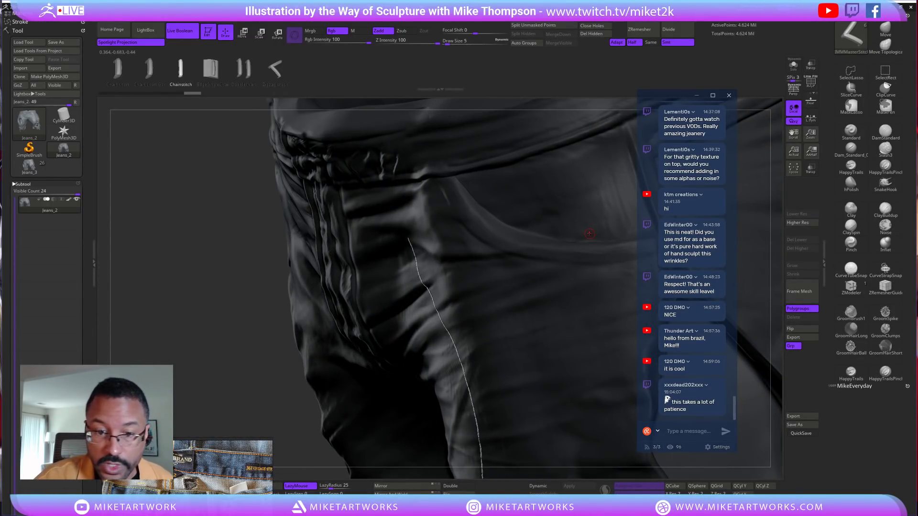
Try an S-shaped Chainstitch curve on a close-up of the thigh at draw size 10, and undo it
{"action": "left_click_drag", "start_coordinate": [265, 402], "coordinate": [243, 398]}
{"action": "left_click_drag", "start_coordinate": [343, 400], "coordinate": [333, 388]}
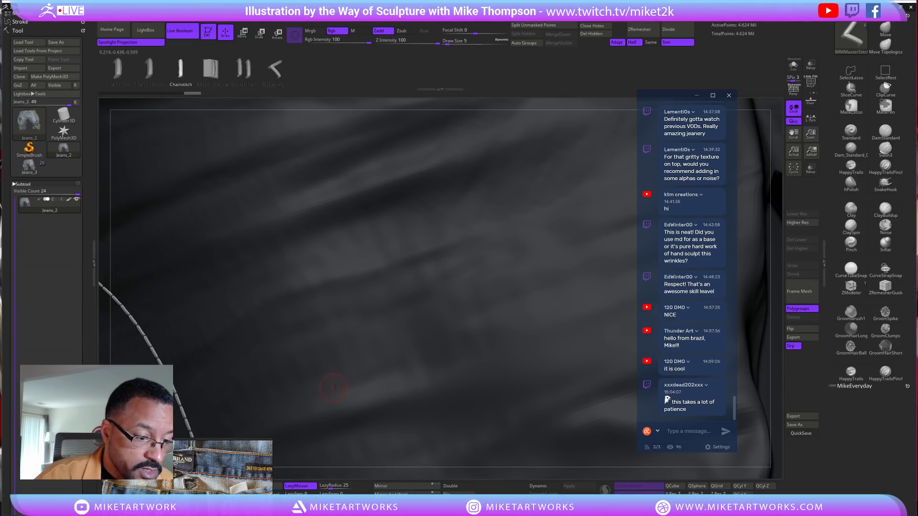
{"action": "key", "text": "s"}
{"action": "left_click_drag", "start_coordinate": [412, 289], "coordinate": [414, 289]}
{"action": "mouse_move", "coordinate": [342, 184]}
{"action": "left_mouse_down"}
{"action": "mouse_move", "coordinate": [422, 290]}
{"action": "mouse_move", "coordinate": [368, 427]}
{"action": "left_mouse_up"}
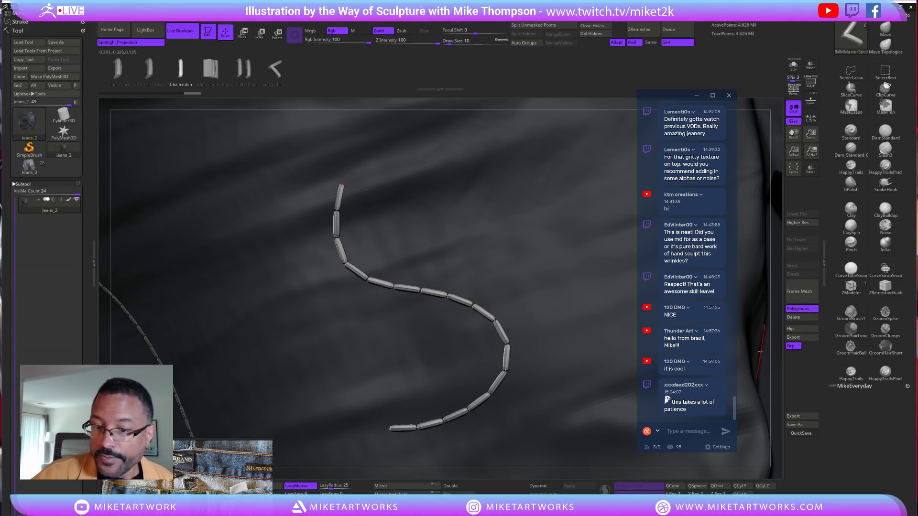
{"action": "key", "text": "ctrl+z"}
Draw a curved seam on the thigh with the second short chain stitch mesh and regenerate its stitches at draw size 7
{"action": "left_click", "coordinate": [150, 69]}
{"action": "left_click_drag", "start_coordinate": [388, 161], "coordinate": [487, 325]}
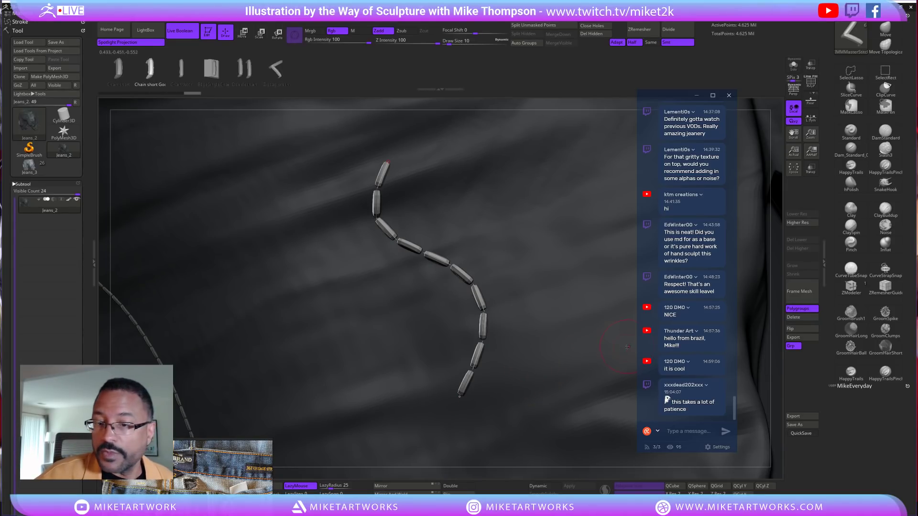
{"action": "key", "text": "s"}
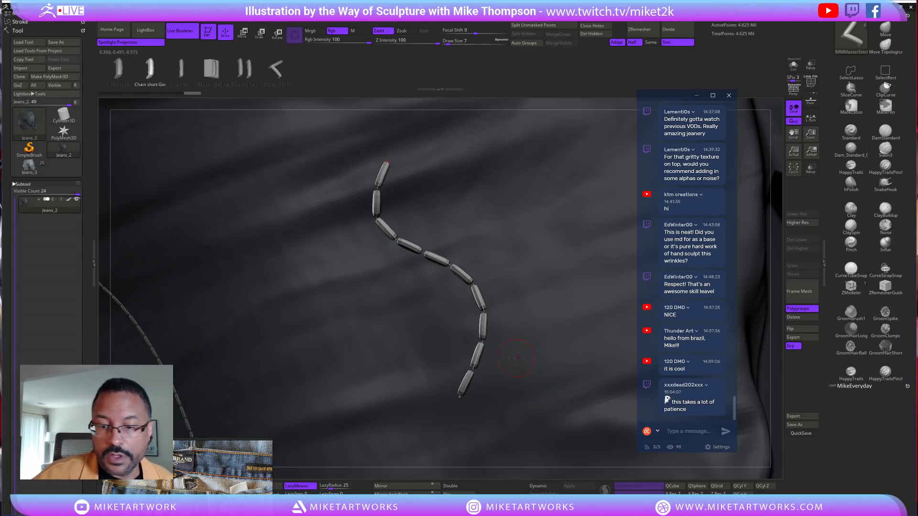
{"action": "left_click", "coordinate": [477, 356]}
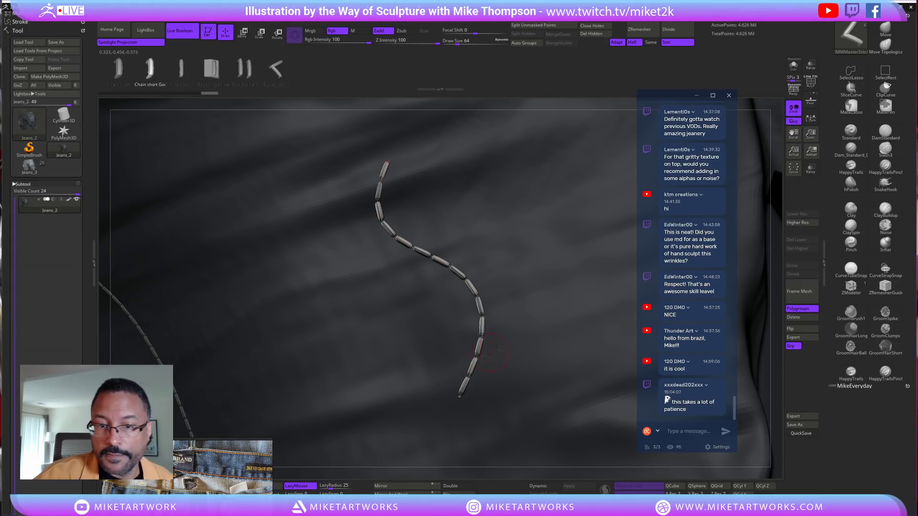
{"action": "mouse_move", "coordinate": [772, 337]}
{"action": "left_mouse_down"}
{"action": "mouse_move", "coordinate": [741, 341]}
{"action": "mouse_move", "coordinate": [747, 357]}
{"action": "mouse_move", "coordinate": [765, 348]}
{"action": "left_mouse_up"}
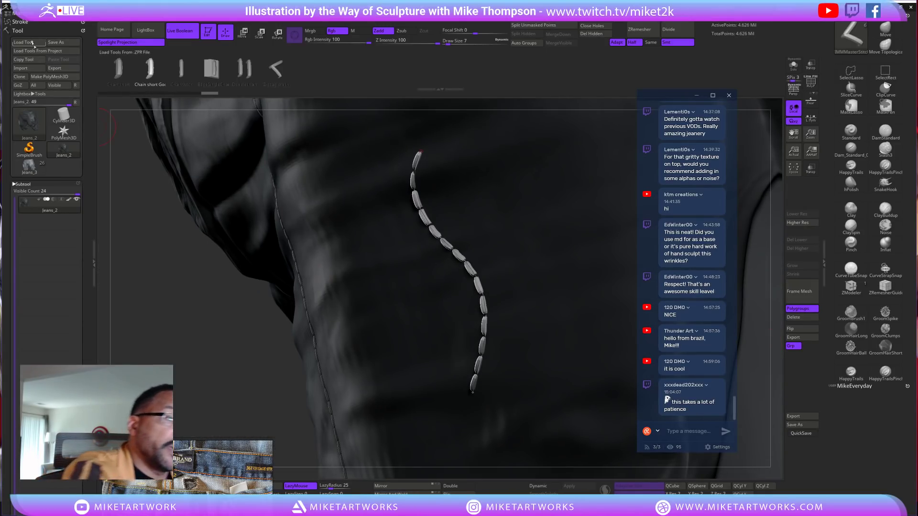
Examine the stroke's modifiers, curve modifiers, curve mode and curve function settings for the stitch curve
{"action": "left_click", "coordinate": [21, 21]}
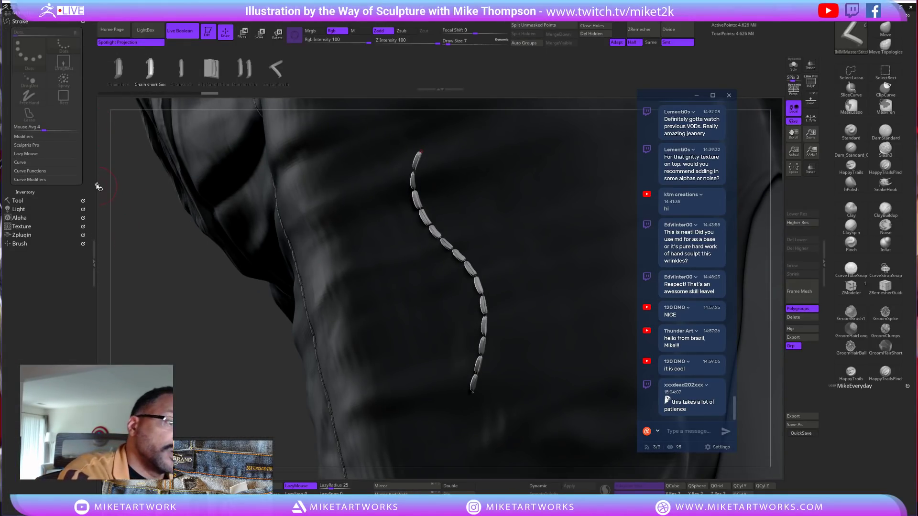
{"action": "left_click", "coordinate": [29, 136]}
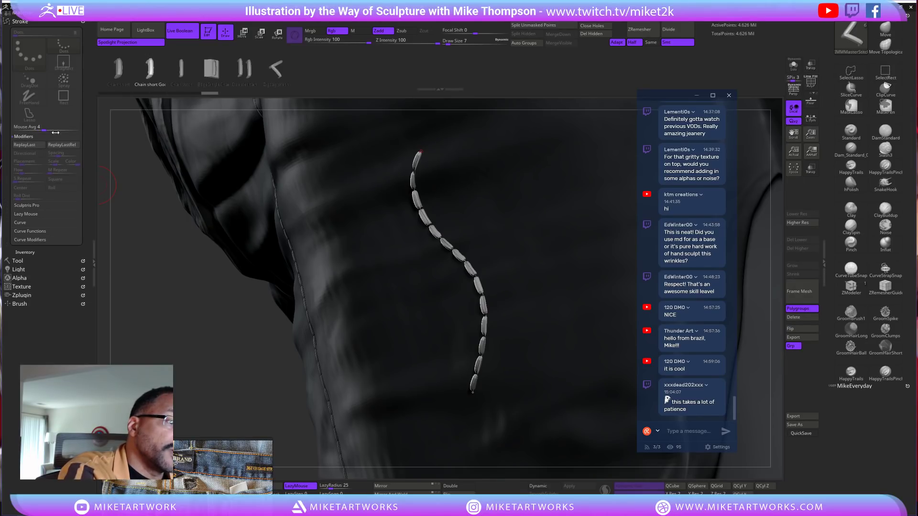
{"action": "left_click", "coordinate": [33, 239]}
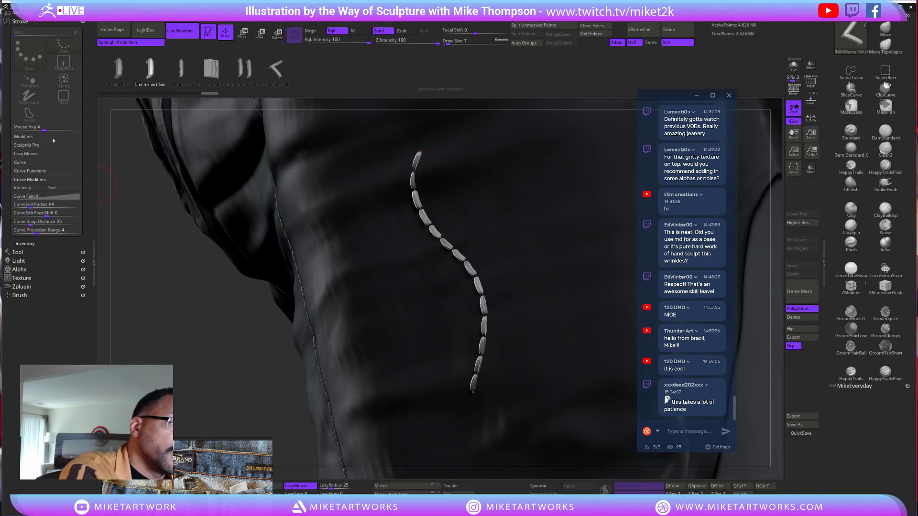
{"action": "left_click", "coordinate": [27, 163]}
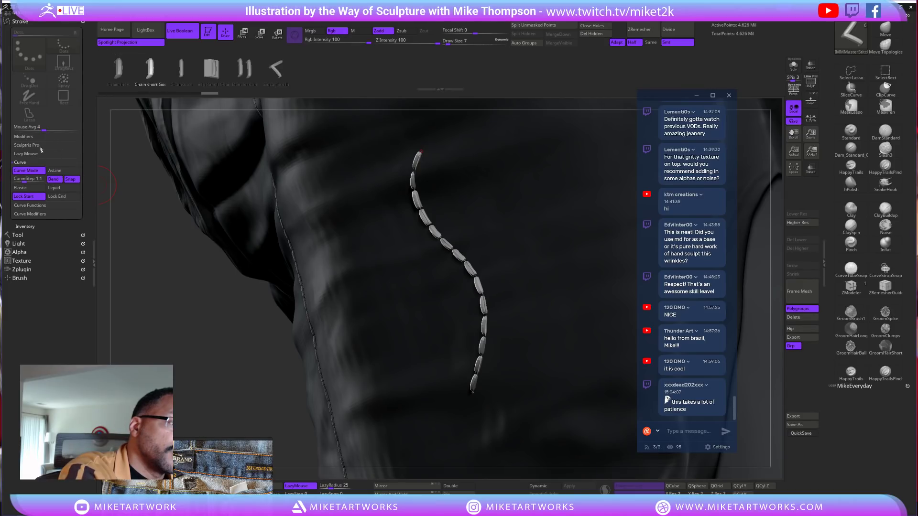
{"action": "left_click", "coordinate": [41, 205]}
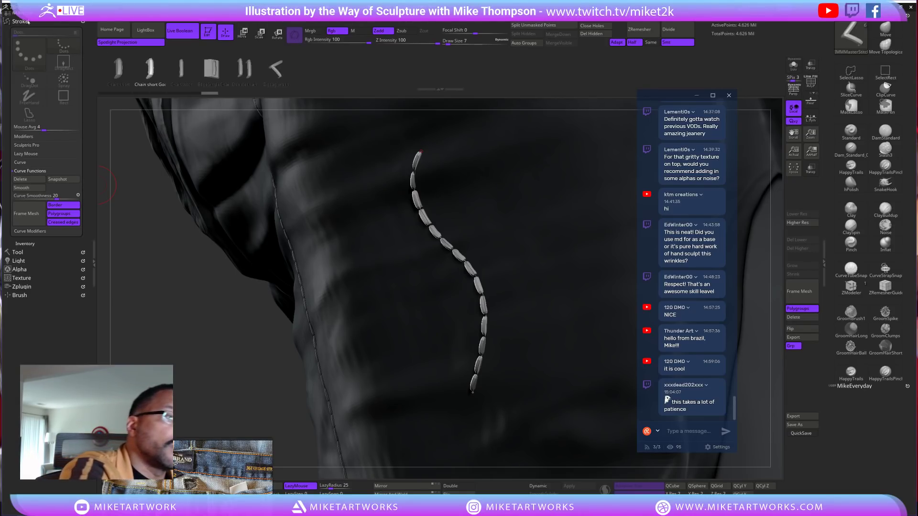
Set the stitch brush's depth imbed to -37 and regenerate the stitches along the thigh curve
{"action": "left_click_drag", "start_coordinate": [90, 45], "coordinate": [90, 48]}
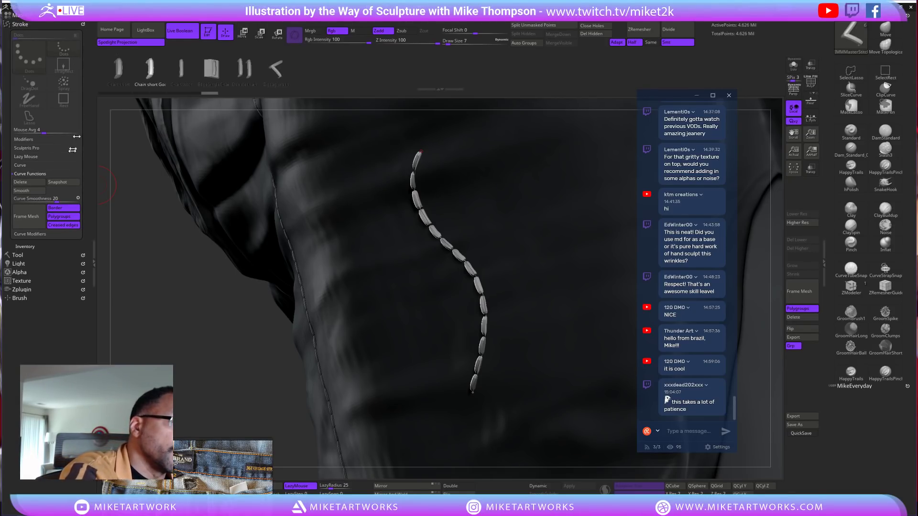
{"action": "left_click", "coordinate": [22, 298]}
{"action": "scroll", "coordinate": [92, 348], "scroll_direction": "down", "scroll_amount": 4}
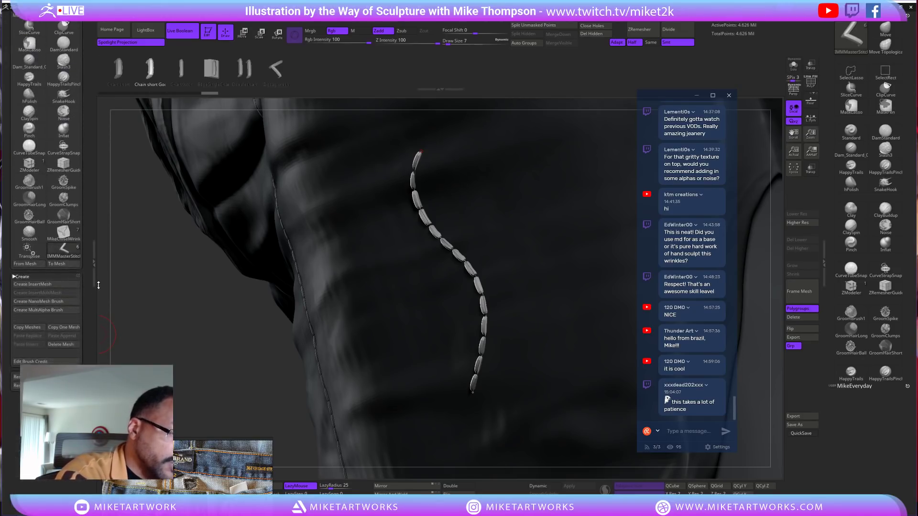
{"action": "left_click", "coordinate": [28, 279]}
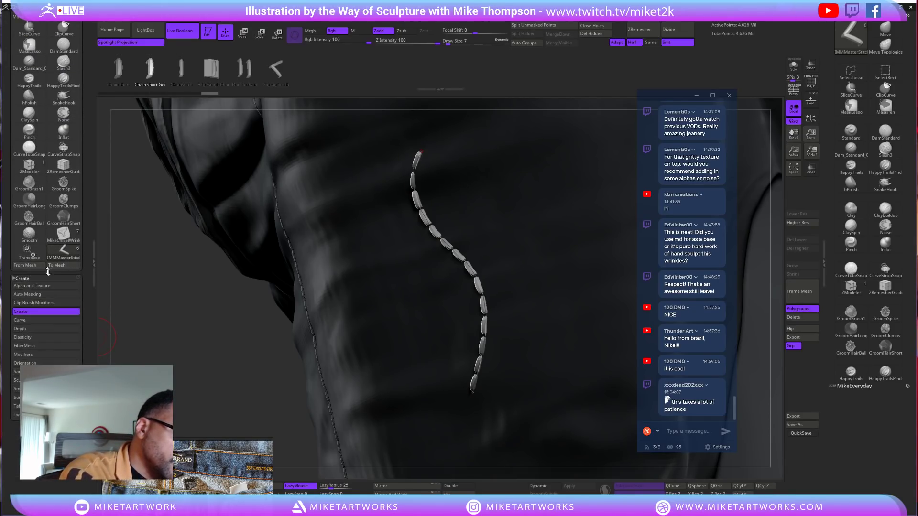
{"action": "left_click", "coordinate": [21, 328]}
{"action": "left_click_drag", "start_coordinate": [29, 306], "coordinate": [30, 302]}
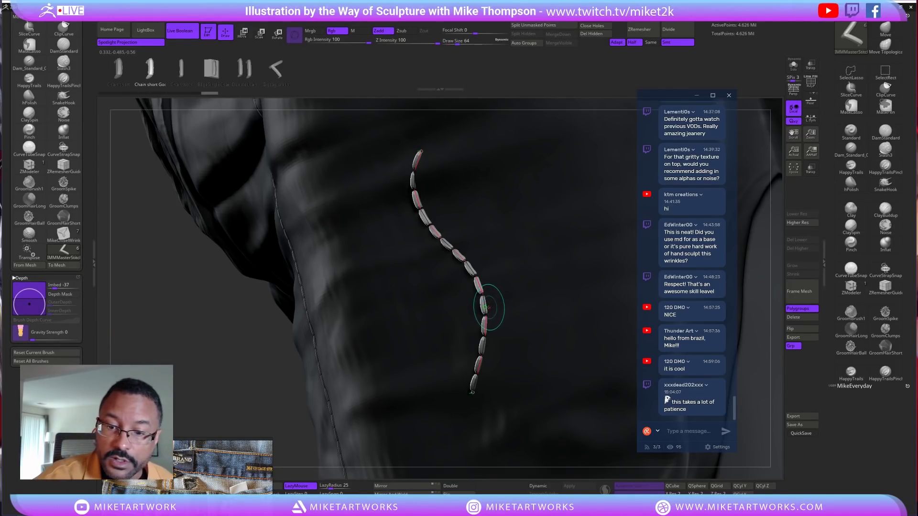
{"action": "left_click", "coordinate": [485, 308]}
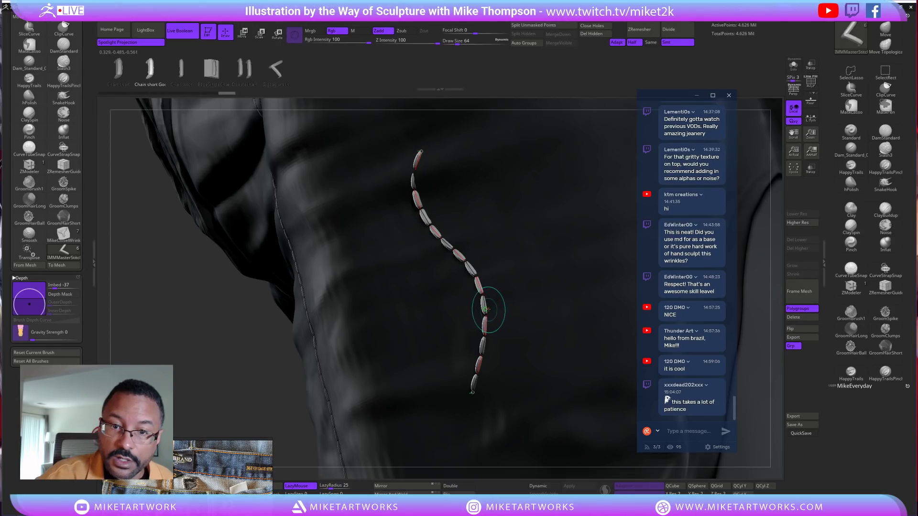
{"action": "left_click_drag", "start_coordinate": [262, 386], "coordinate": [243, 393]}
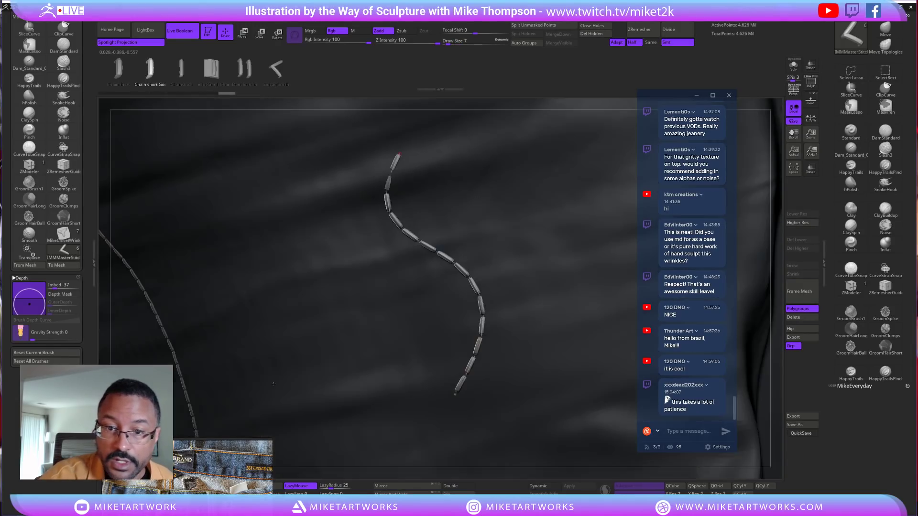
{"action": "left_click_drag", "start_coordinate": [774, 338], "coordinate": [739, 254], "text": "alt"}
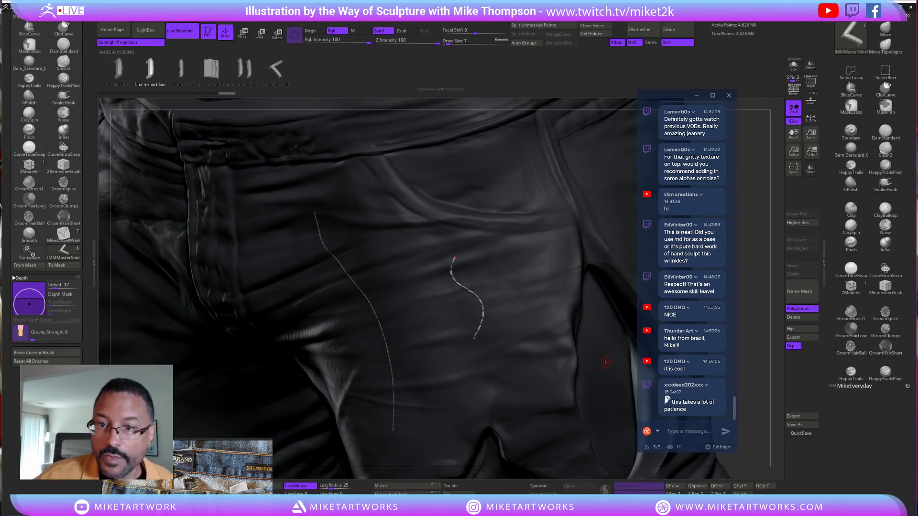
Undo the test stitch curves on the thigh and restore the jeans mesh to its state before them
{"action": "key", "text": "ctrl"}
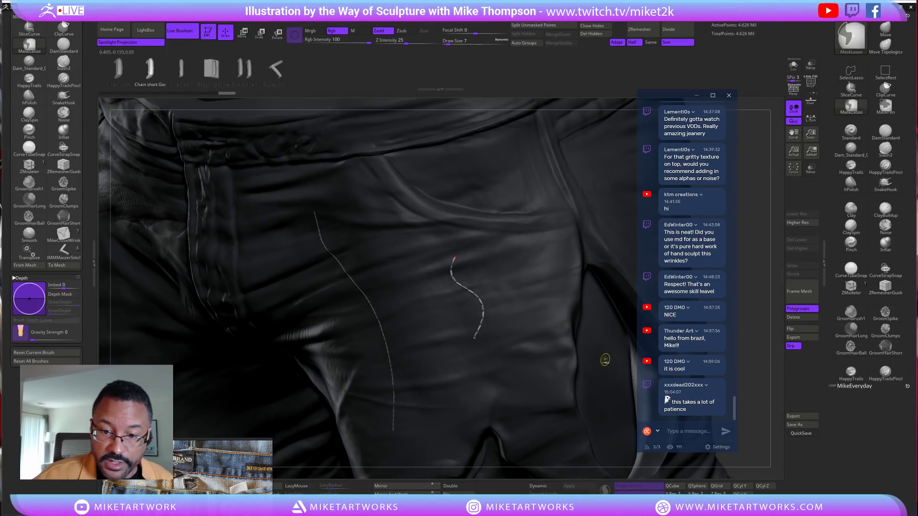
{"action": "key", "text": "ctrl+z"}
{"action": "key", "text": "ctrl+z"}
{"action": "key", "text": "ctrl+z"}
{"action": "key", "text": "ctrl+z"}
{"action": "key", "text": "ctrl+z"}
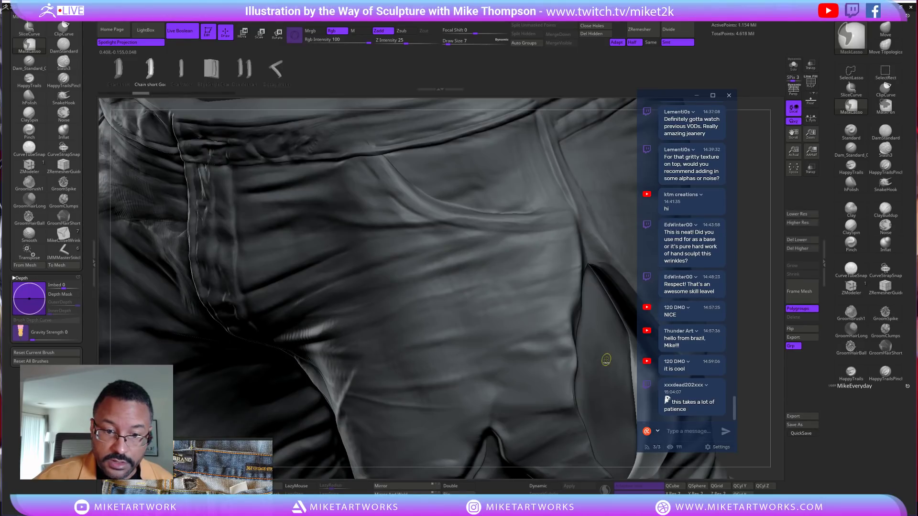
{"action": "key", "text": "ctrl+z"}
{"action": "key", "text": "ctrl+z"}
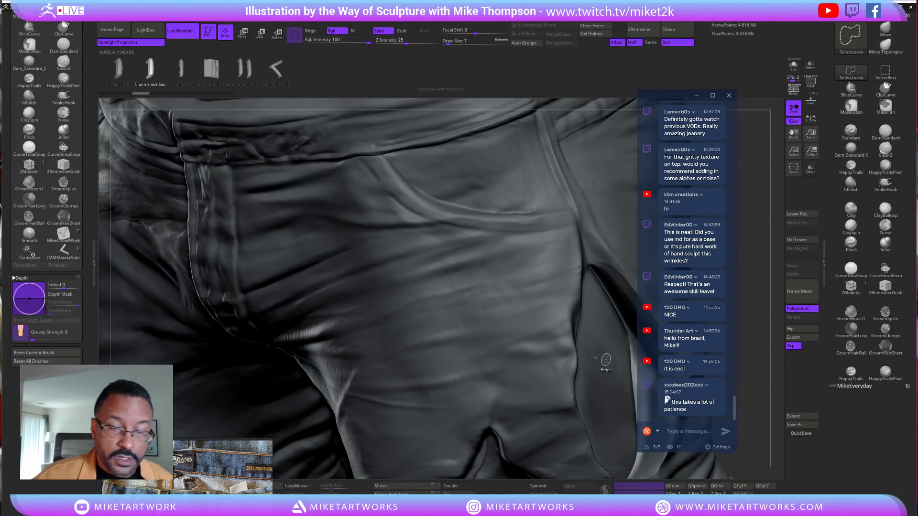
Isolate the fly side of the jeans front and move the denim reference up beside it
{"action": "left_click_drag", "start_coordinate": [746, 358], "coordinate": [729, 332], "text": "alt"}
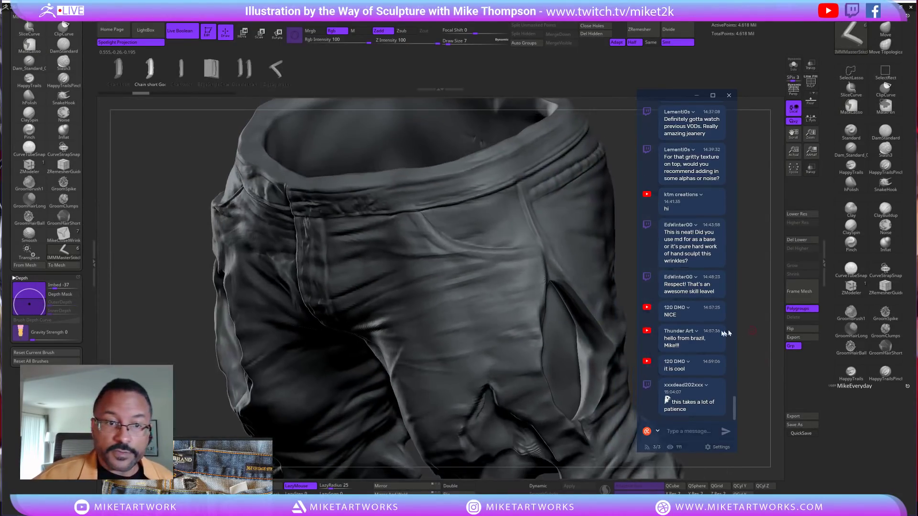
{"action": "left_click_drag", "start_coordinate": [634, 246], "coordinate": [596, 312]}
{"action": "left_click_drag", "start_coordinate": [604, 258], "coordinate": [600, 277]}
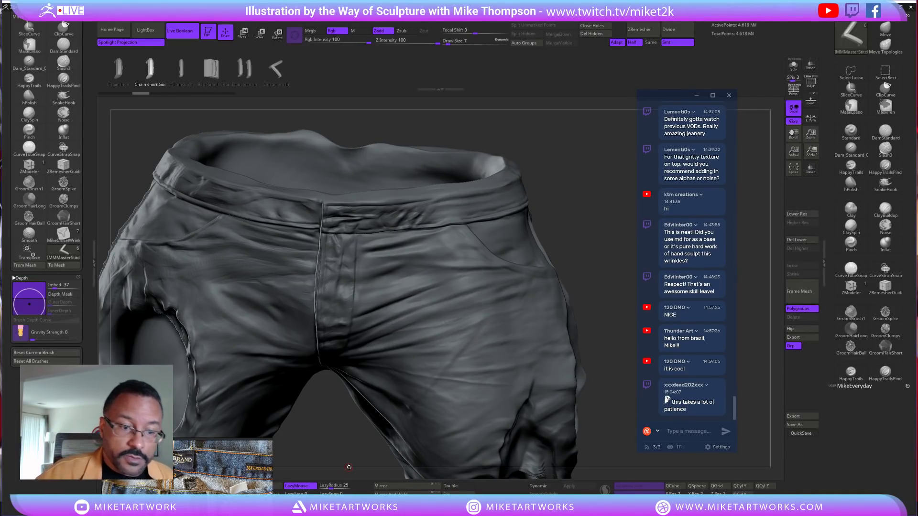
{"action": "mouse_move", "coordinate": [538, 158]}
{"action": "left_mouse_down", "text": "ctrl+shift"}
{"action": "mouse_move", "coordinate": [299, 390]}
{"action": "mouse_move", "coordinate": [526, 420]}
{"action": "mouse_move", "coordinate": [596, 215]}
{"action": "mouse_move", "coordinate": [601, 242]}
{"action": "mouse_move", "coordinate": [574, 156]}
{"action": "mouse_move", "coordinate": [612, 206]}
{"action": "mouse_move", "coordinate": [602, 191]}
{"action": "mouse_move", "coordinate": [423, 277]}
{"action": "left_mouse_up", "text": "ctrl+shift"}
{"action": "left_click_drag", "start_coordinate": [215, 473], "coordinate": [226, 116]}
{"action": "scroll", "coordinate": [210, 243], "scroll_direction": "down", "scroll_amount": 1}
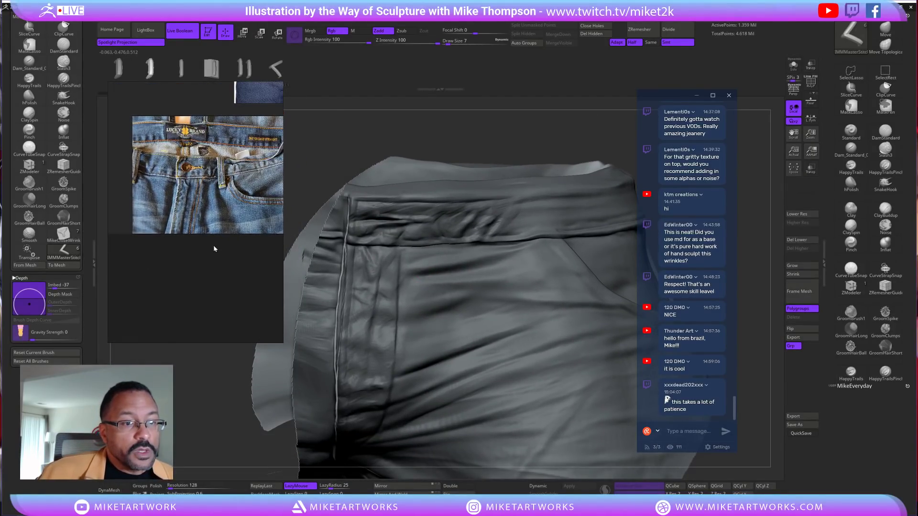
Try a stitch curve down the fly's edge, and delete the higher subdivision levels of the jeans
{"action": "mouse_move", "coordinate": [214, 249]}
{"action": "left_mouse_down"}
{"action": "mouse_move", "coordinate": [249, 306]}
{"action": "mouse_move", "coordinate": [287, 335]}
{"action": "mouse_move", "coordinate": [205, 414]}
{"action": "mouse_move", "coordinate": [542, 122]}
{"action": "left_mouse_up"}
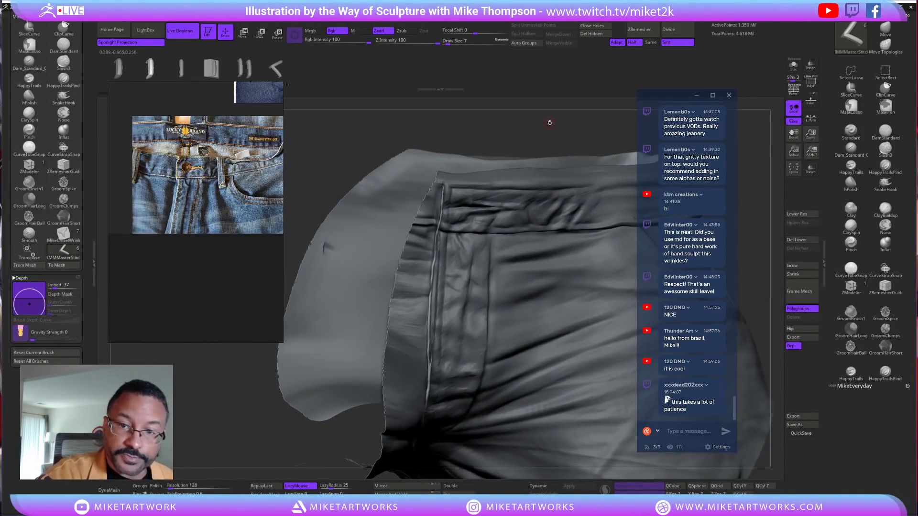
{"action": "left_click_drag", "start_coordinate": [328, 311], "coordinate": [391, 325]}
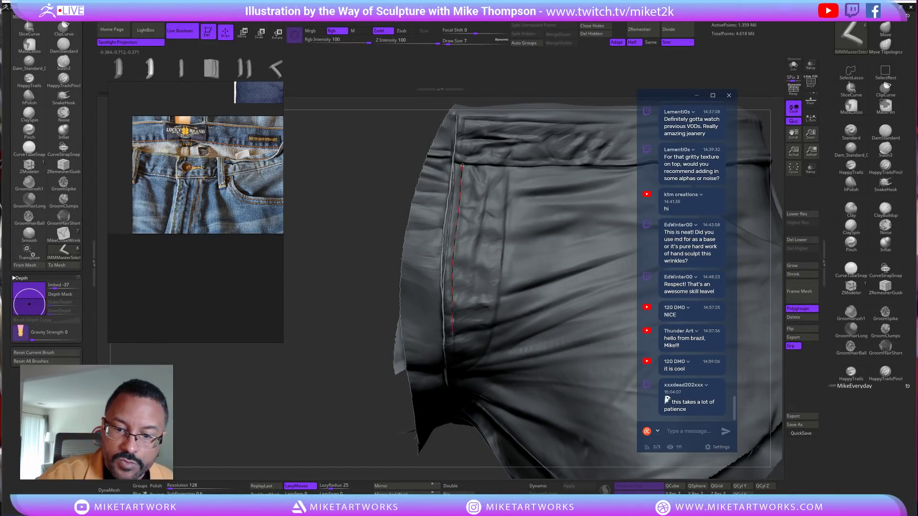
{"action": "left_click_drag", "start_coordinate": [454, 369], "coordinate": [454, 371], "text": "ctrl+shift"}
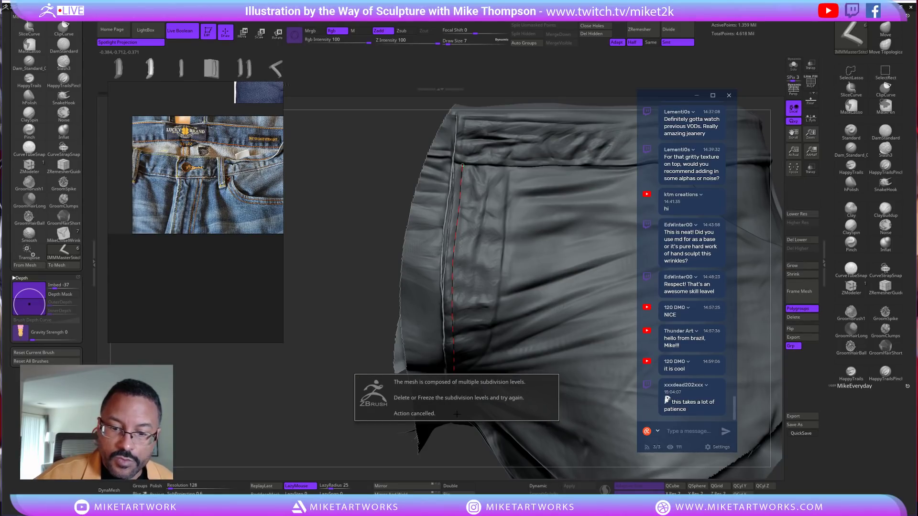
{"action": "key", "text": "ctrl"}
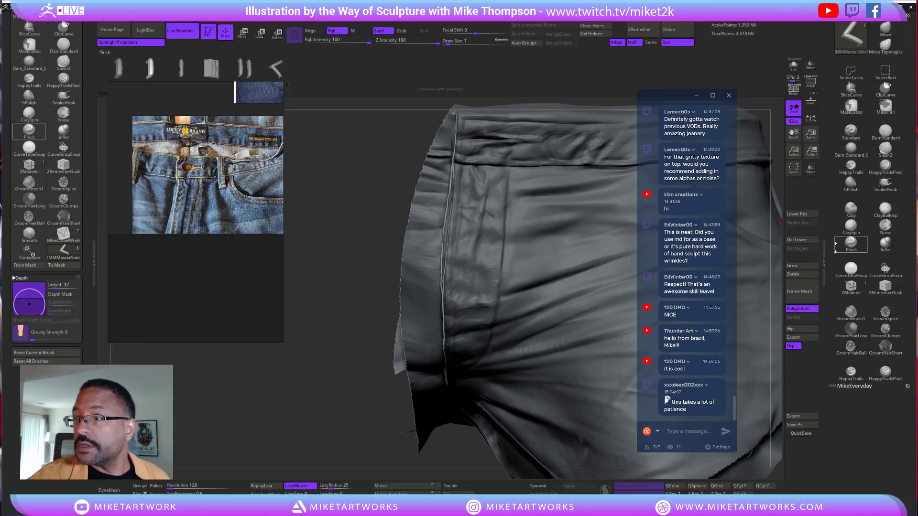
{"action": "left_click", "coordinate": [802, 240]}
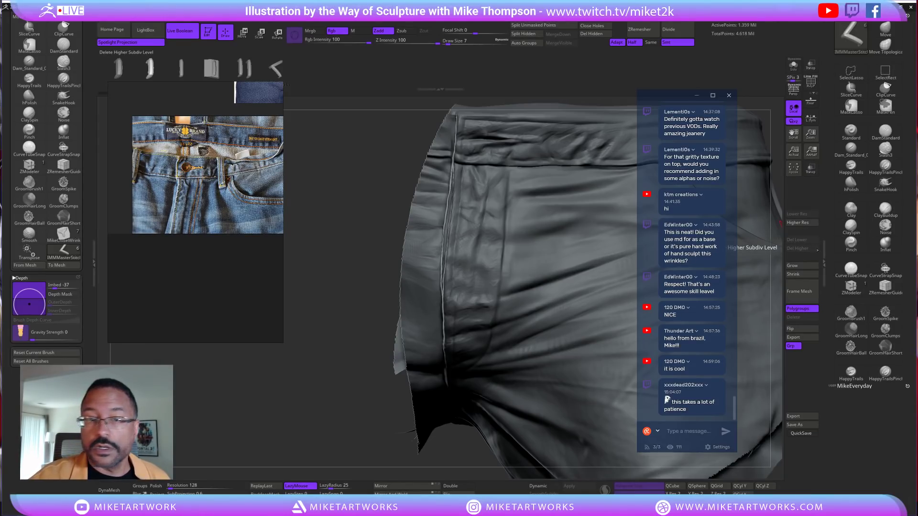
Switch off the second light, leaving only the first one lighting the jeans
{"action": "left_click_drag", "start_coordinate": [91, 220], "coordinate": [90, 320]}
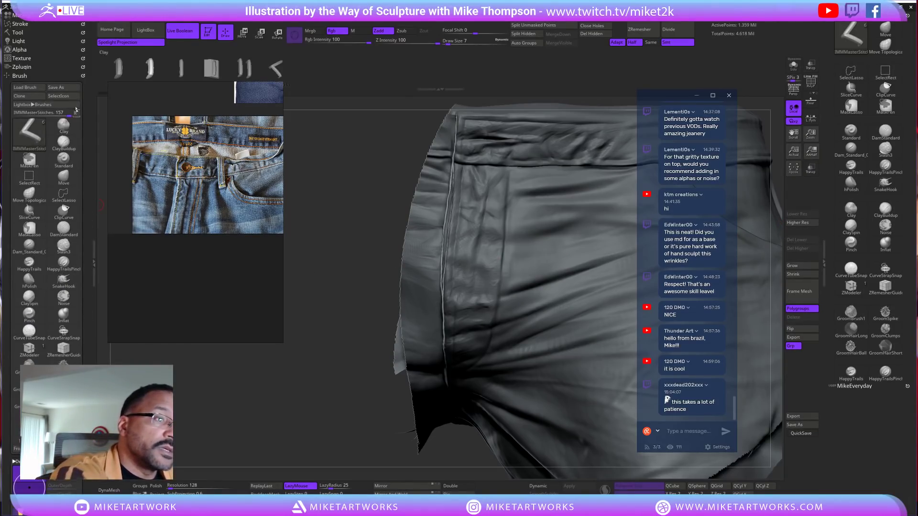
{"action": "left_click", "coordinate": [19, 42]}
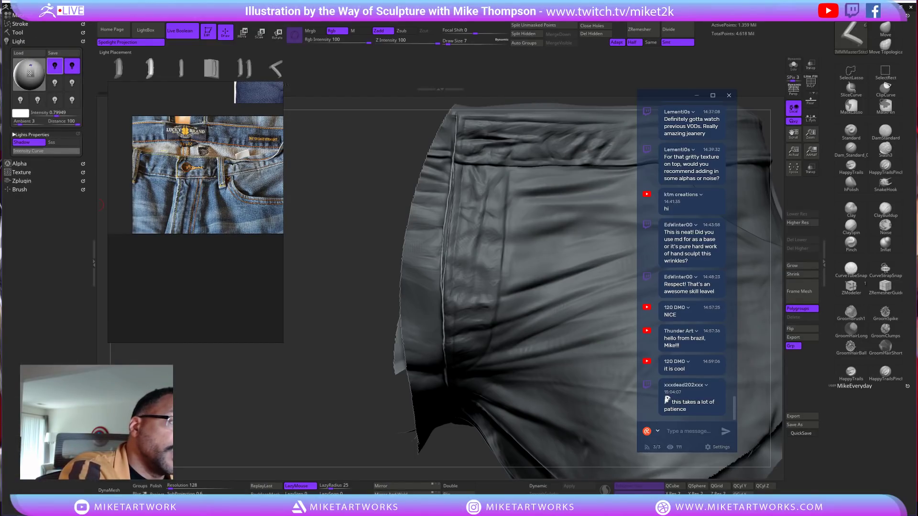
{"action": "left_click", "coordinate": [71, 65]}
{"action": "left_click", "coordinate": [72, 66]}
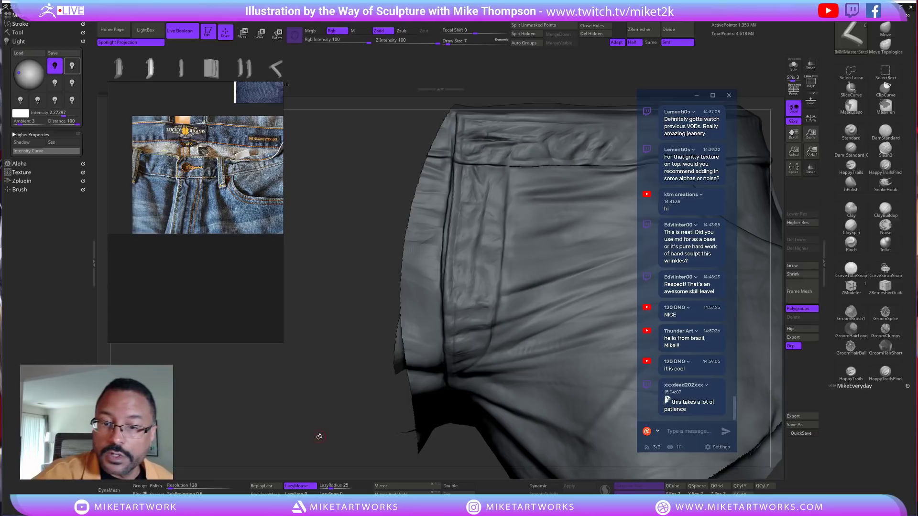
Draw a short chain stitch curve down the fly's edge from the waistband to the crotch at draw size 7
{"action": "left_click_drag", "start_coordinate": [319, 436], "coordinate": [413, 342]}
{"action": "left_click_drag", "start_coordinate": [464, 165], "coordinate": [461, 196]}
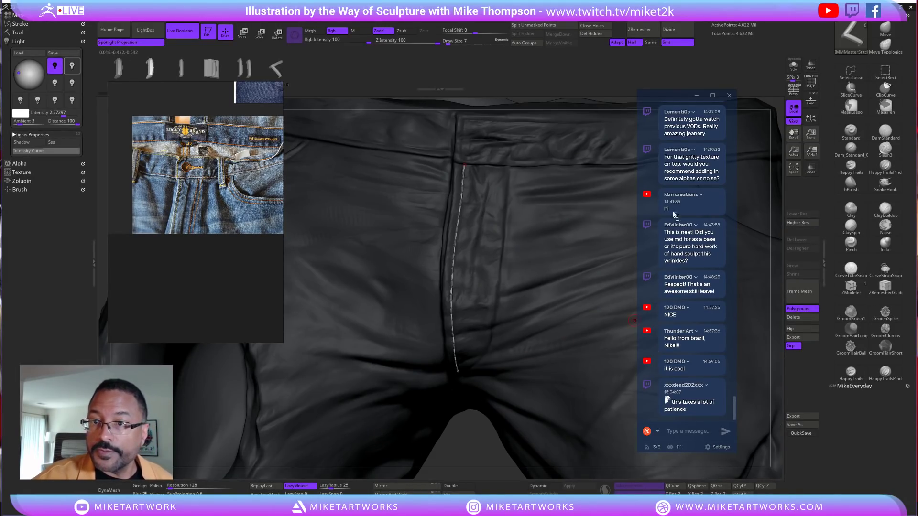
{"action": "left_click_drag", "start_coordinate": [775, 391], "coordinate": [581, 441], "text": "alt"}
{"action": "left_click_drag", "start_coordinate": [747, 402], "coordinate": [750, 422], "text": "alt"}
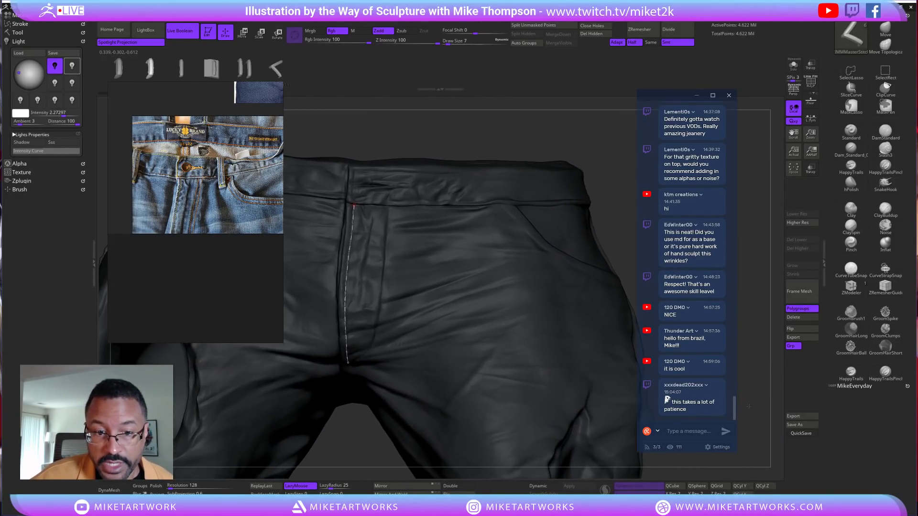
{"action": "left_click_drag", "start_coordinate": [598, 154], "coordinate": [593, 170], "text": "alt"}
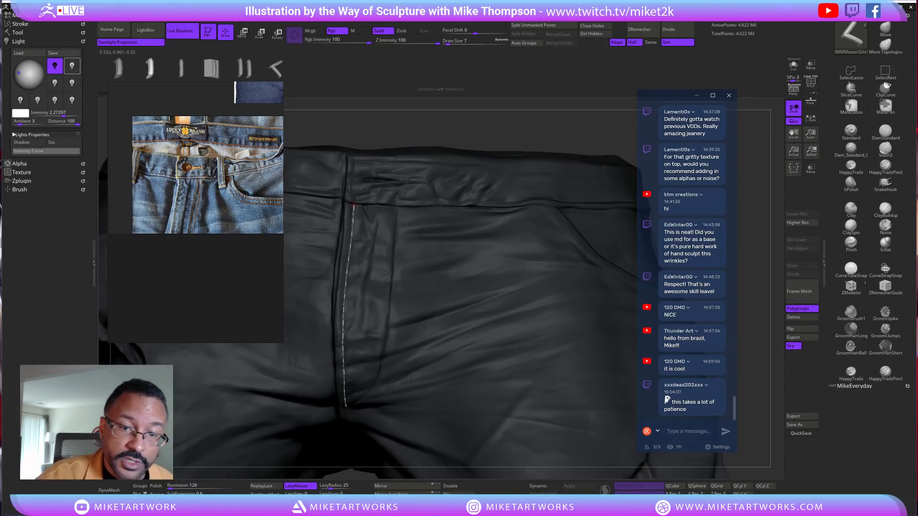
Extend the fly's stitch curve downward into the crotch seam
{"action": "left_click_drag", "start_coordinate": [575, 131], "coordinate": [651, 316], "text": "alt"}
{"action": "left_click_drag", "start_coordinate": [759, 300], "coordinate": [736, 263]}
{"action": "left_click_drag", "start_coordinate": [406, 338], "coordinate": [412, 398]}
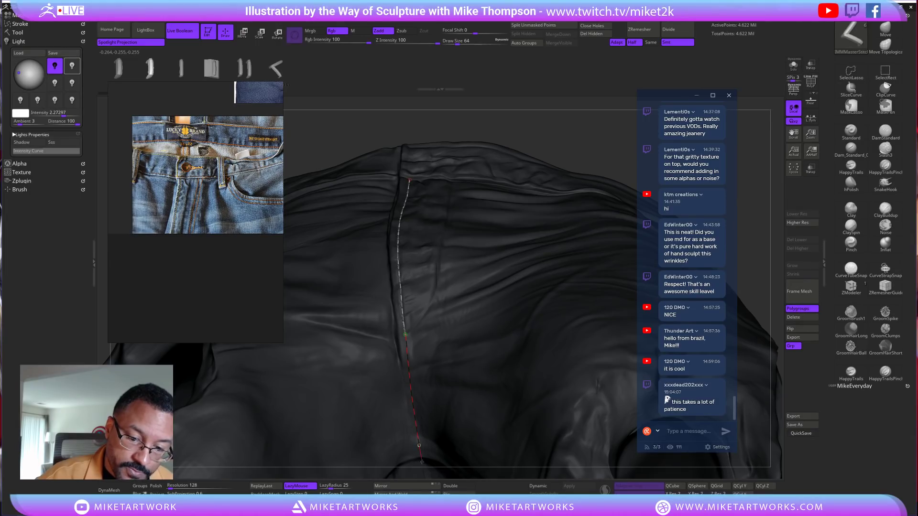
{"action": "left_click", "coordinate": [551, 205]}
{"action": "left_click_drag", "start_coordinate": [566, 140], "coordinate": [612, 203]}
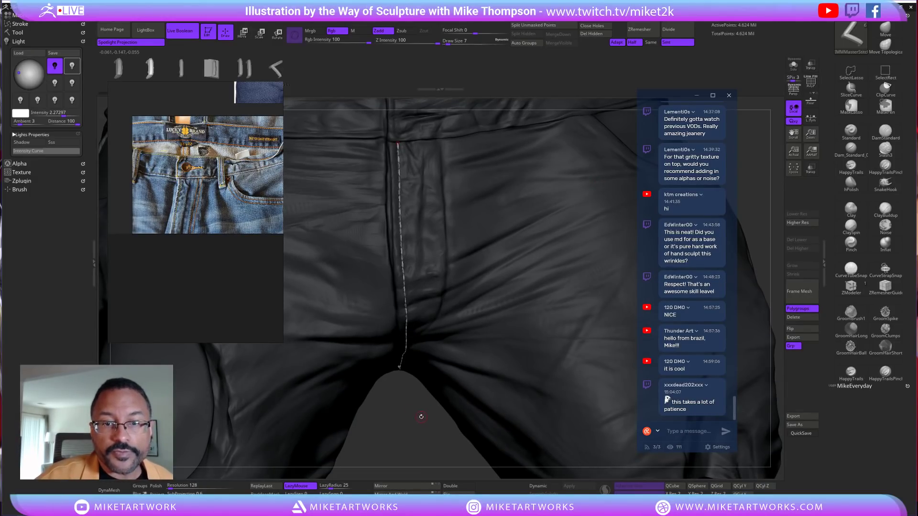
{"action": "left_click", "coordinate": [508, 355]}
{"action": "left_click_drag", "start_coordinate": [421, 442], "coordinate": [450, 380]}
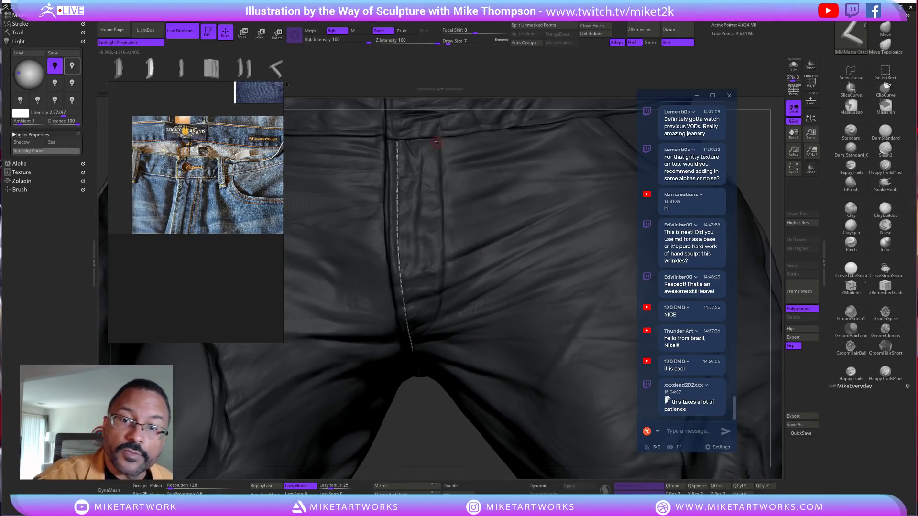
Try a J-shaped stitch curve down the fly's outer edge into the center seam, reshape it, and undo it
{"action": "left_click_drag", "start_coordinate": [436, 138], "coordinate": [435, 167]}
{"action": "left_click_drag", "start_coordinate": [437, 205], "coordinate": [438, 242]}
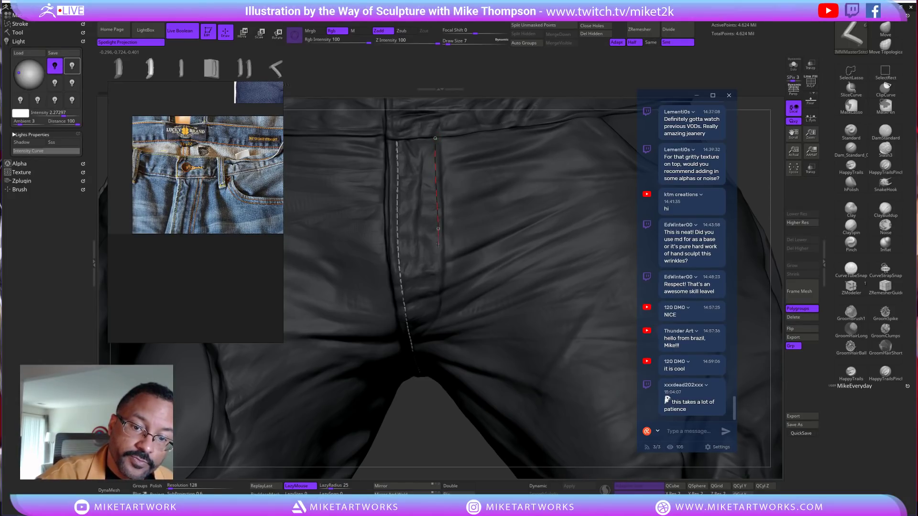
{"action": "left_click_drag", "start_coordinate": [419, 336], "coordinate": [411, 340]}
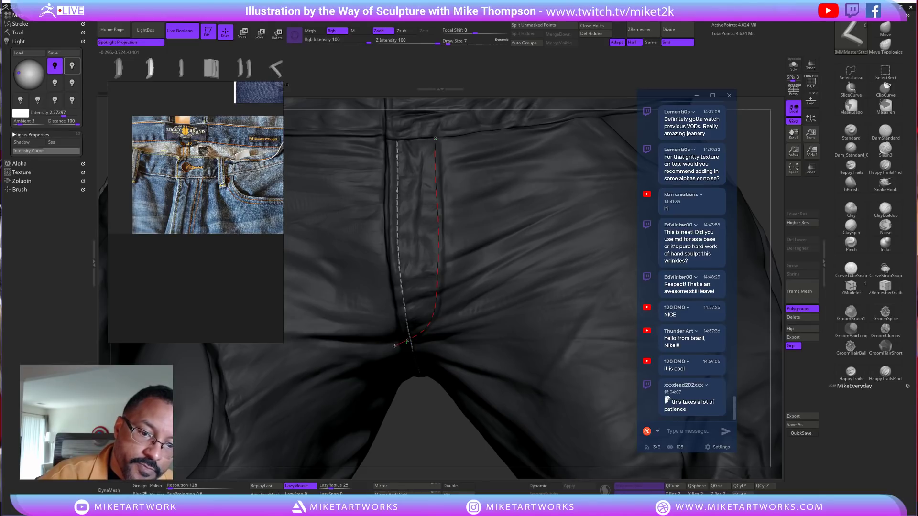
{"action": "mouse_move", "coordinate": [412, 427]}
{"action": "left_mouse_down"}
{"action": "mouse_move", "coordinate": [427, 451]}
{"action": "mouse_move", "coordinate": [432, 436]}
{"action": "left_mouse_up"}
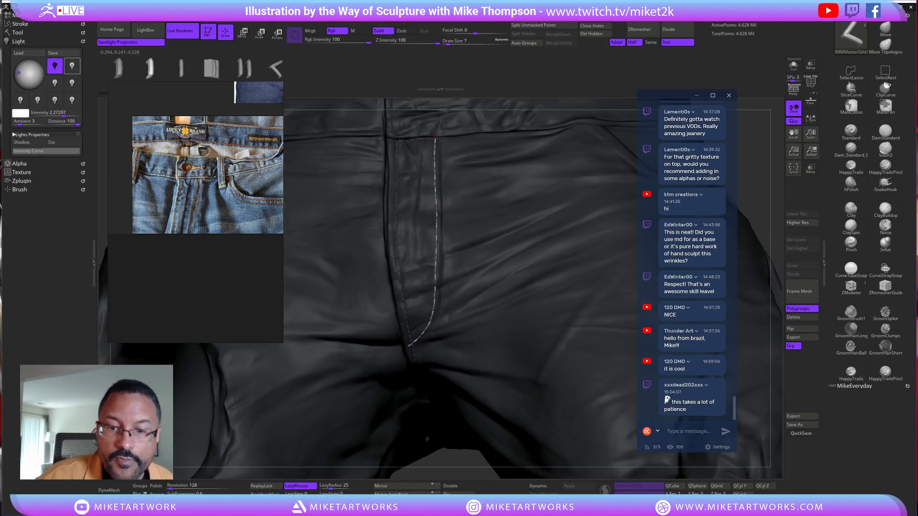
{"action": "key", "text": "]"}
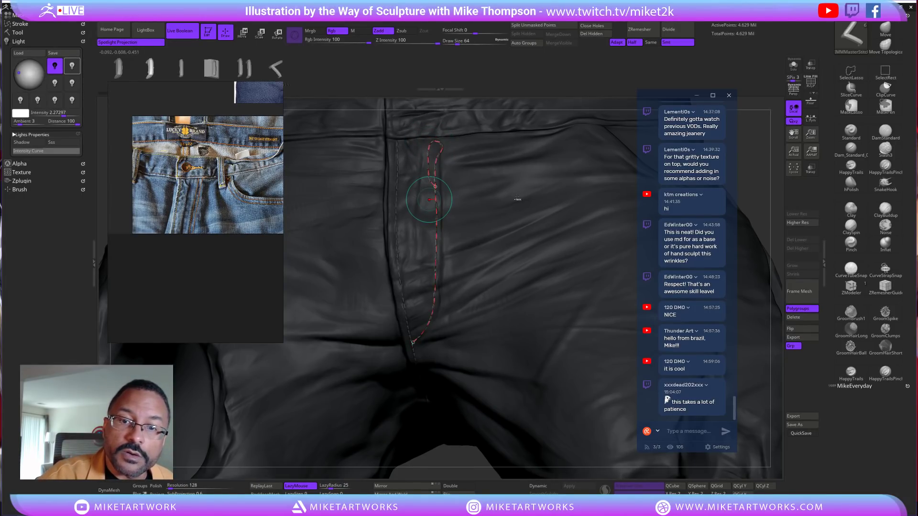
{"action": "key", "text": "ctrl+z"}
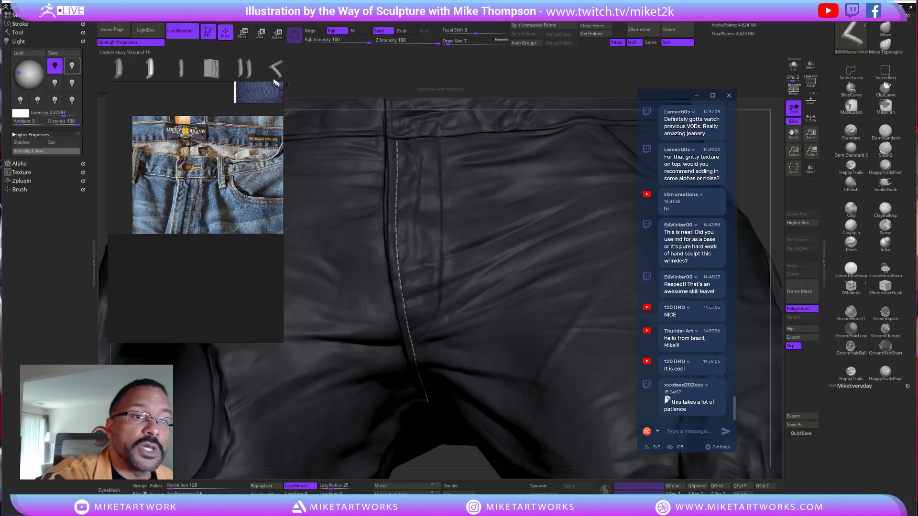
Try an S-shaped curve of the double stitch mesh on the jeans beside the fly, and undo it
{"action": "mouse_move", "coordinate": [495, 158]}
{"action": "left_mouse_down"}
{"action": "mouse_move", "coordinate": [502, 204]}
{"action": "mouse_move", "coordinate": [490, 221]}
{"action": "left_mouse_up"}
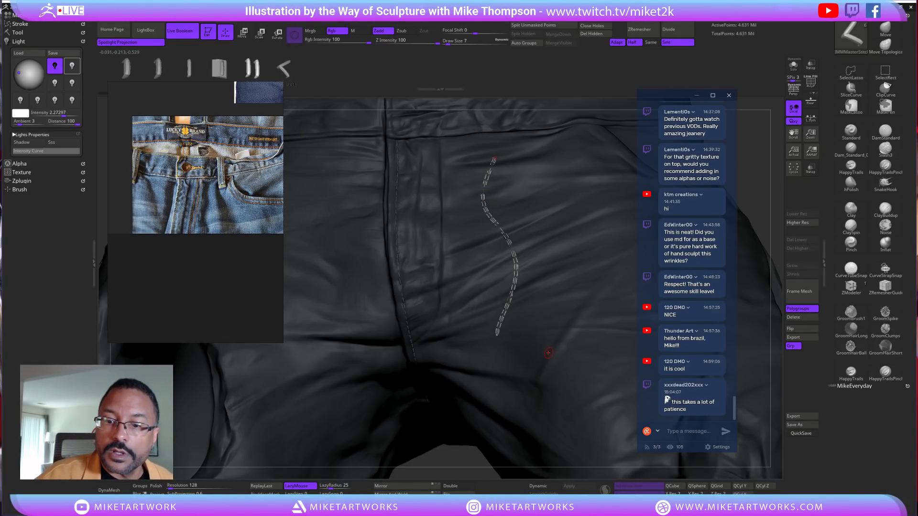
{"action": "key", "text": "ctrl"}
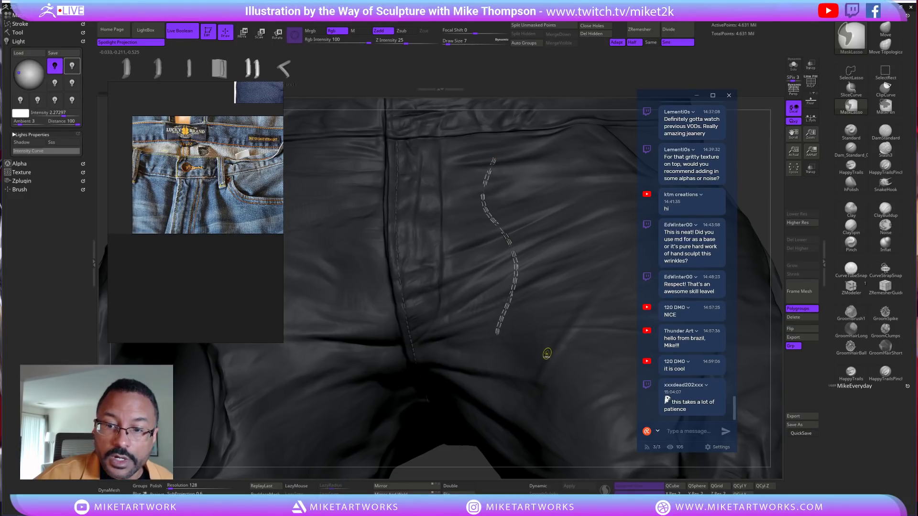
{"action": "key", "text": "ctrl+z"}
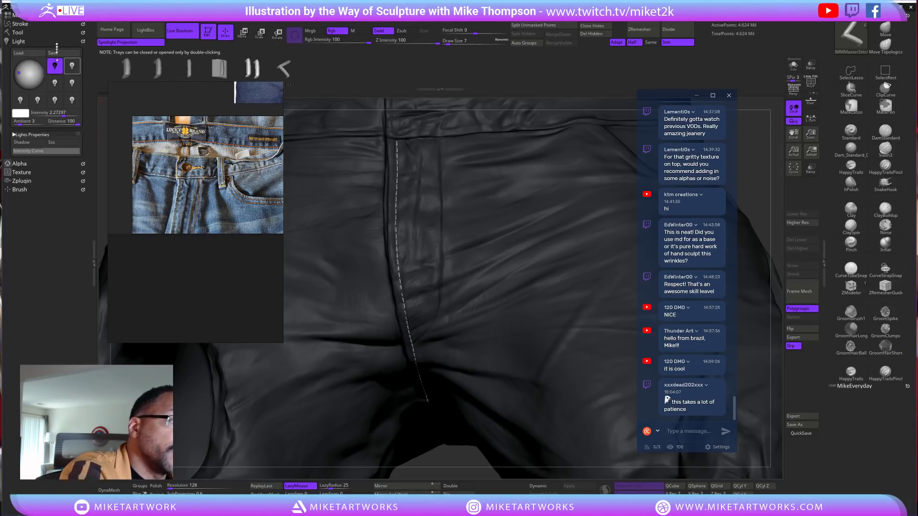
Try a double stitch curve on the jeans beside the fly at draw size 9, and undo it
{"action": "left_click", "coordinate": [25, 189]}
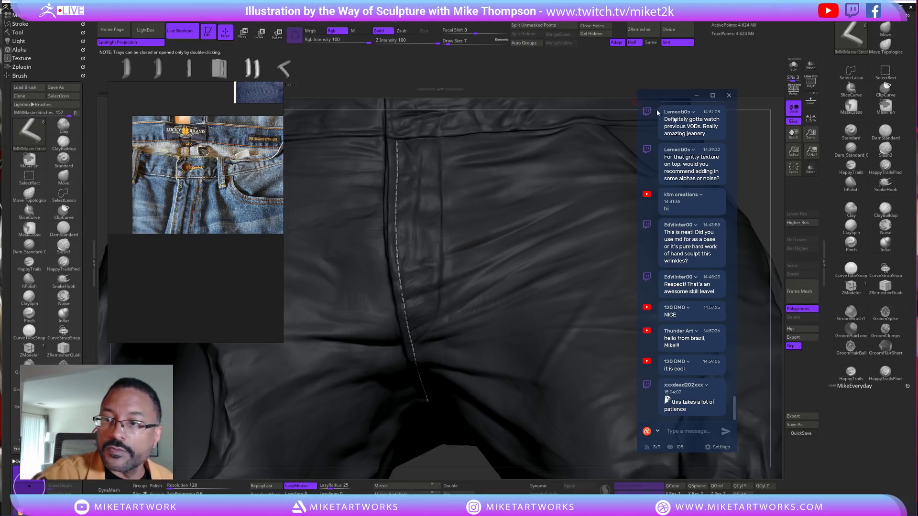
{"action": "key", "text": "s"}
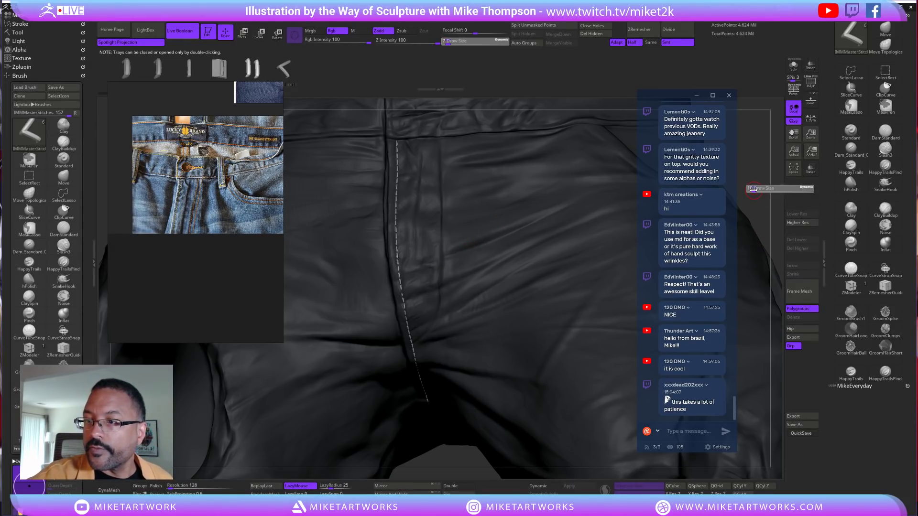
{"action": "type", "text": "9"}
{"action": "key", "text": "Return"}
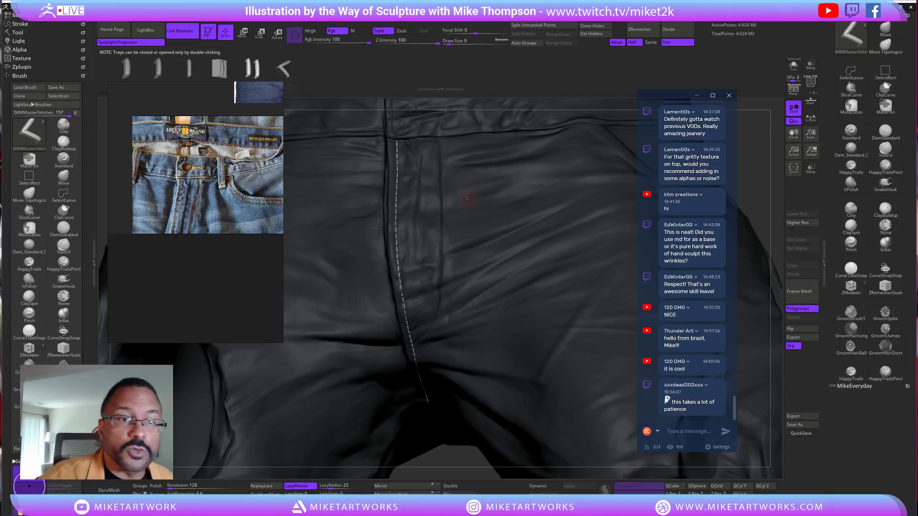
{"action": "mouse_move", "coordinate": [478, 262]}
{"action": "left_mouse_down"}
{"action": "mouse_move", "coordinate": [498, 351]}
{"action": "mouse_move", "coordinate": [488, 362]}
{"action": "left_mouse_up"}
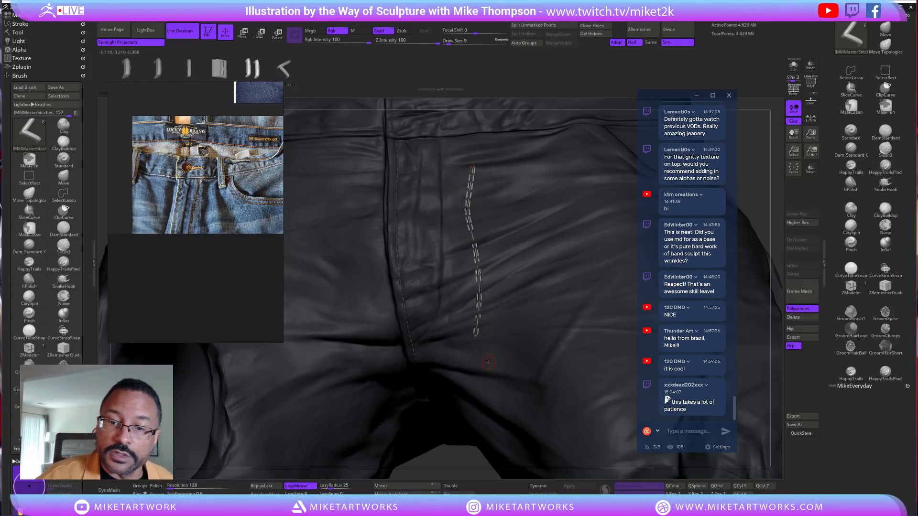
{"action": "key", "text": "ctrl+z"}
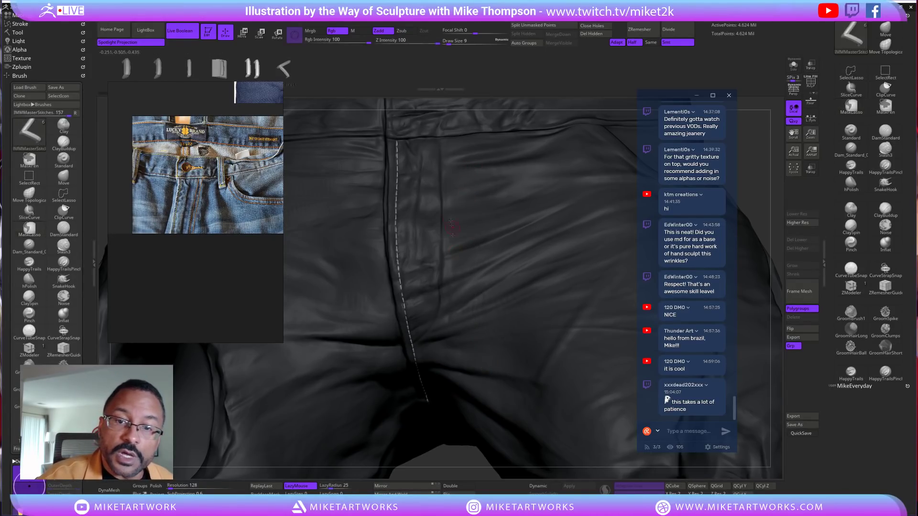
Try a J-shaped double stitch curve from the waistband down the fly's outer edge into the center seam, and undo it
{"action": "left_click_drag", "start_coordinate": [435, 138], "coordinate": [435, 165]}
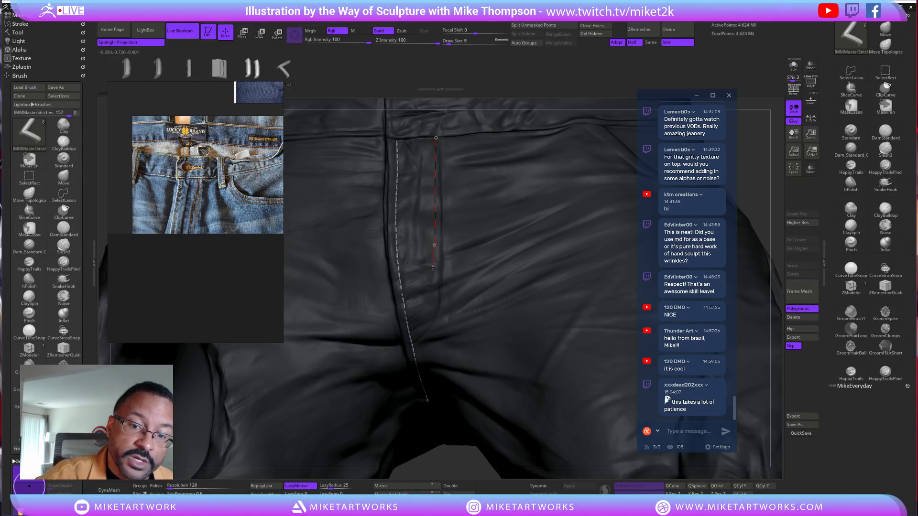
{"action": "left_click_drag", "start_coordinate": [412, 344], "coordinate": [399, 349]}
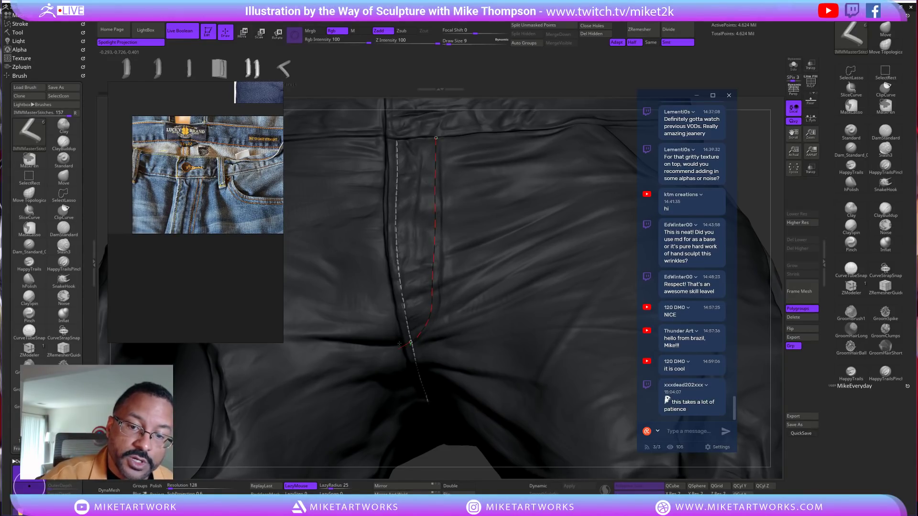
{"action": "left_click", "coordinate": [468, 335]}
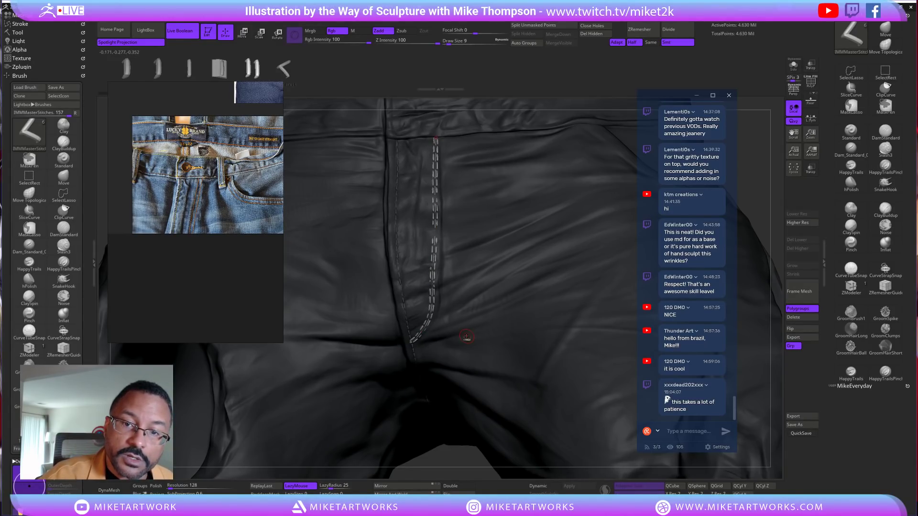
{"action": "key", "text": "ctrl+z"}
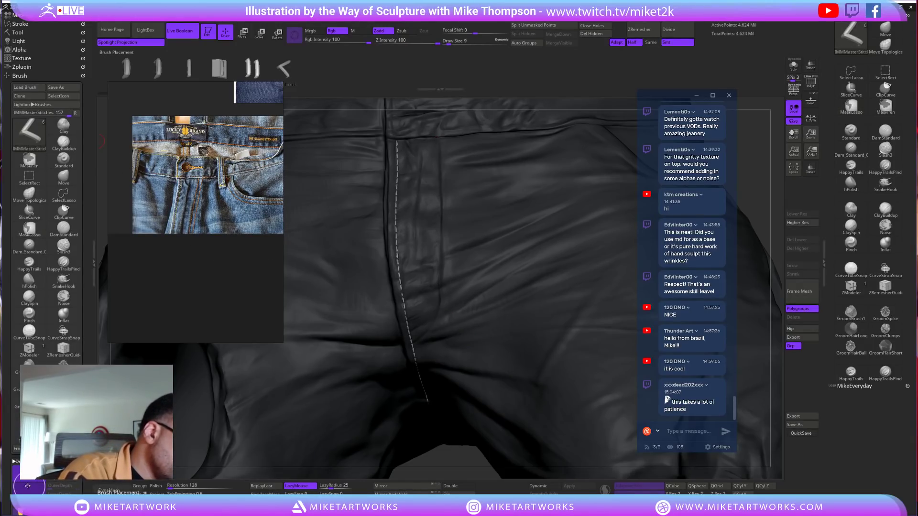
Try redrawing the J-shaped double stitch curve along the fly's outer edge, inspect it up close, and undo it
{"action": "left_click_drag", "start_coordinate": [435, 138], "coordinate": [434, 157]}
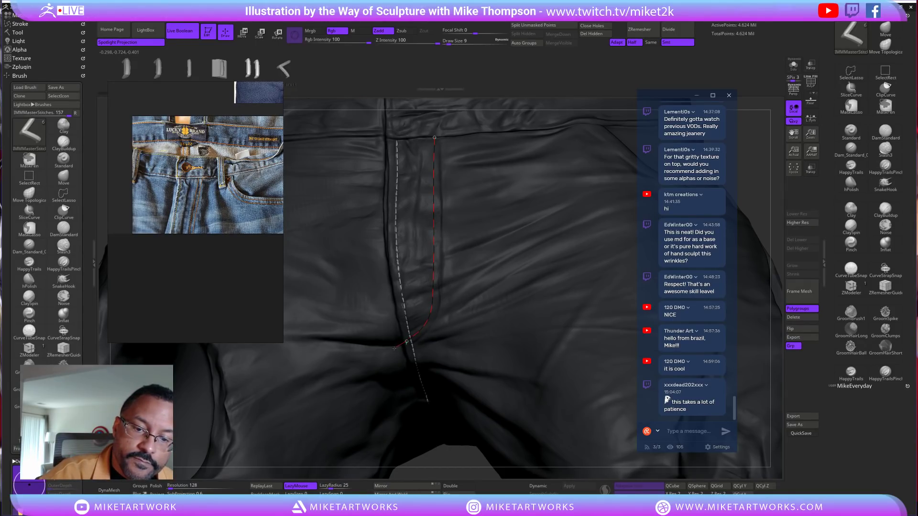
{"action": "left_click_drag", "start_coordinate": [508, 350], "coordinate": [505, 352]}
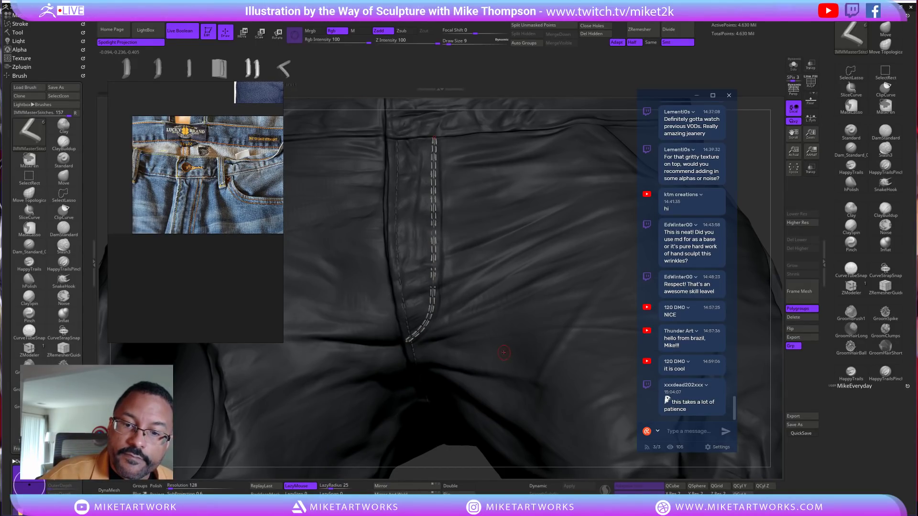
{"action": "left_click_drag", "start_coordinate": [749, 213], "coordinate": [767, 207]}
{"action": "left_click_drag", "start_coordinate": [406, 424], "coordinate": [416, 444], "text": "alt"}
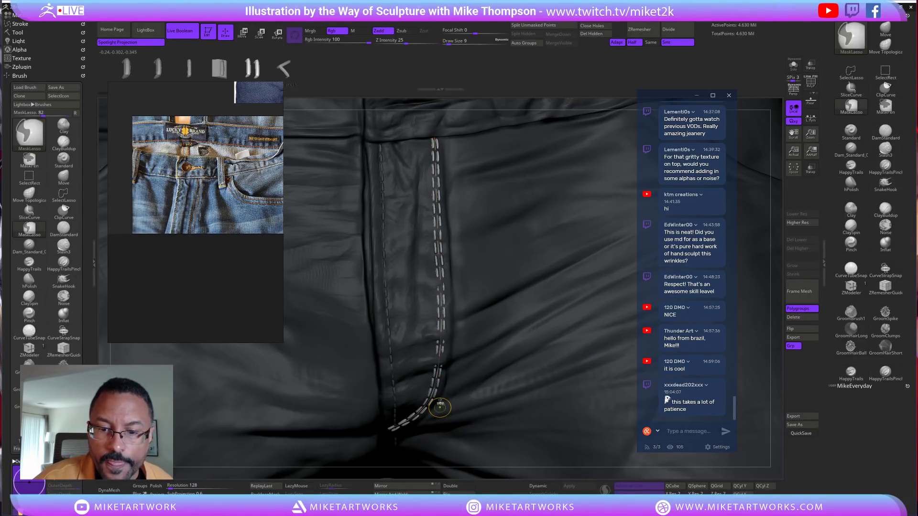
{"action": "key", "text": "ctrl+z"}
Draw a J-shaped double stitch curve down the fly's outer edge into the center seam at draw size 7
{"action": "type", "text": "s"}
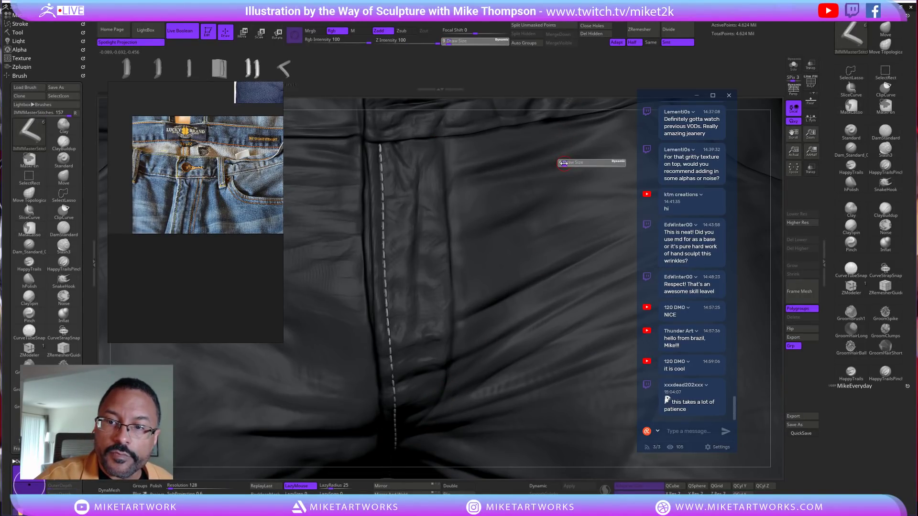
{"action": "type", "text": "7"}
{"action": "key", "text": "Return"}
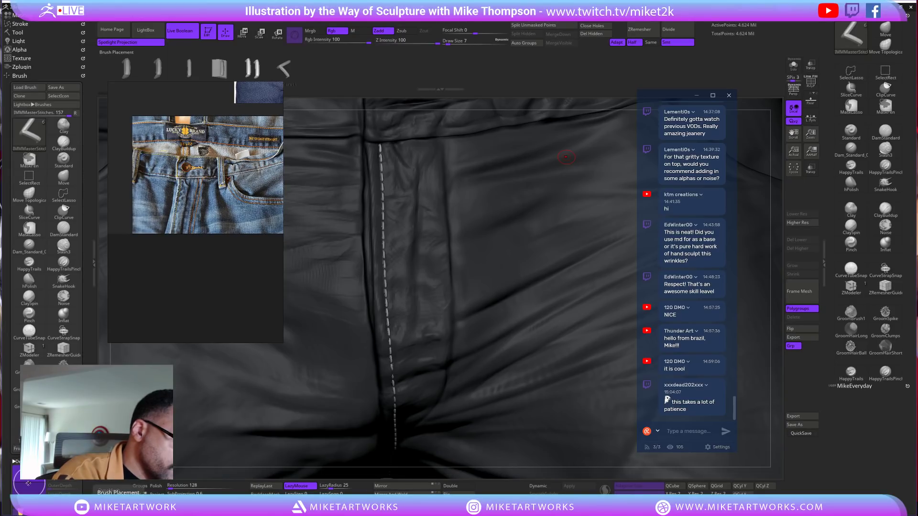
{"action": "left_click_drag", "start_coordinate": [436, 154], "coordinate": [438, 219]}
{"action": "left_click_drag", "start_coordinate": [432, 396], "coordinate": [396, 429]}
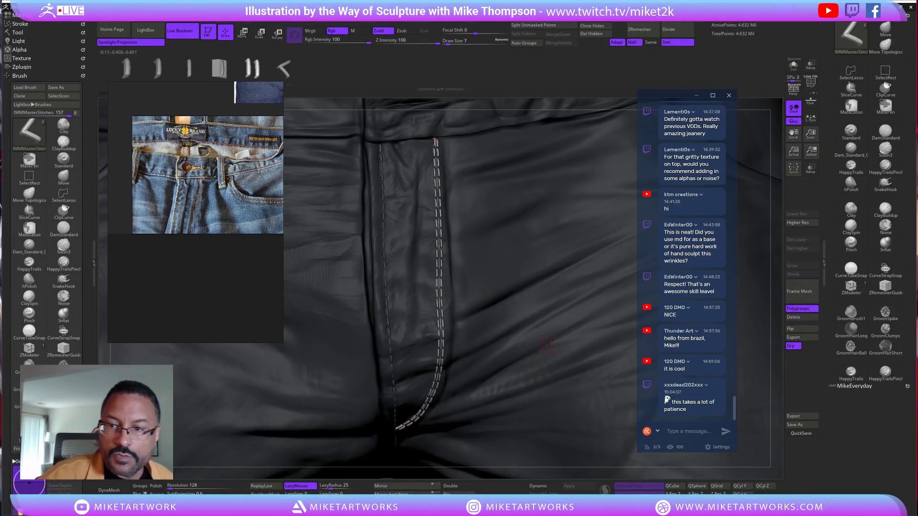
{"action": "left_click_drag", "start_coordinate": [778, 147], "coordinate": [737, 153]}
{"action": "mouse_move", "coordinate": [353, 389]}
{"action": "left_mouse_down"}
{"action": "mouse_move", "coordinate": [356, 441]}
{"action": "mouse_move", "coordinate": [319, 415]}
{"action": "mouse_move", "coordinate": [307, 424]}
{"action": "mouse_move", "coordinate": [366, 356]}
{"action": "left_mouse_up"}
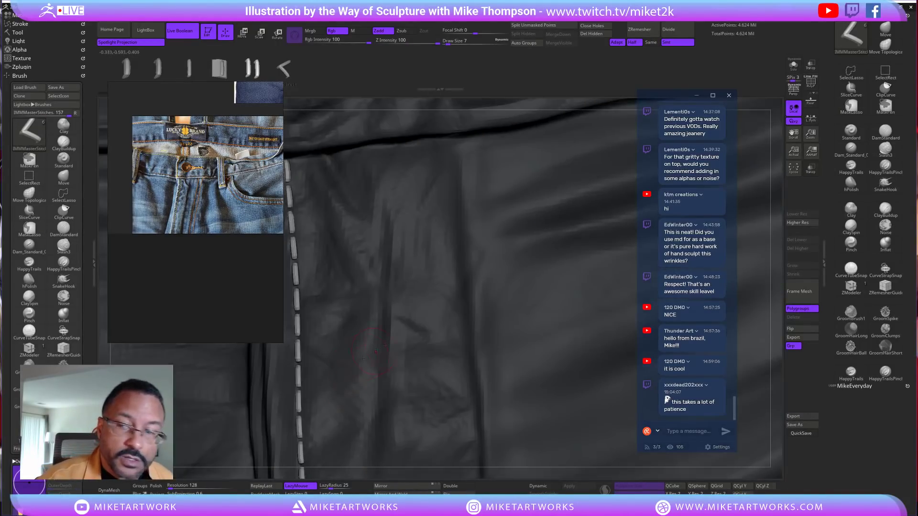
{"action": "key", "text": "ctrl+shift+z"}
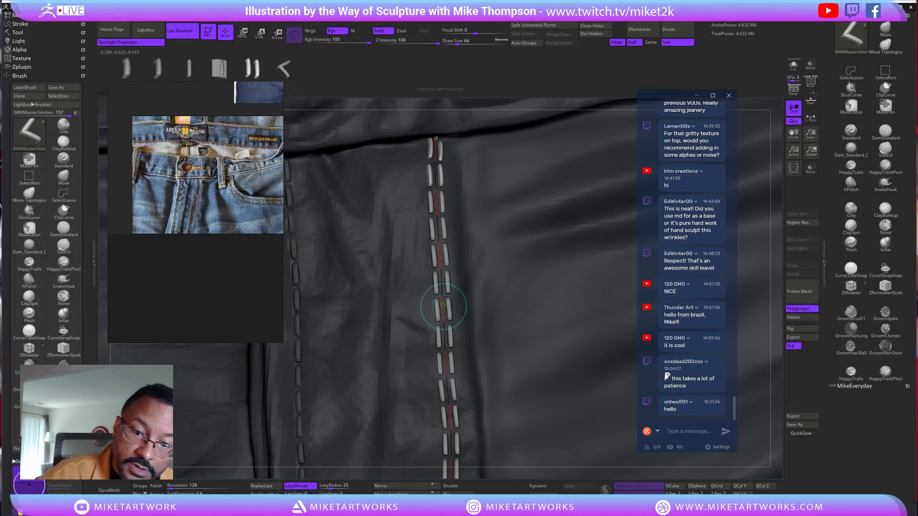
Examine how the double stitching sits on the fly's surface from the side and the front
{"action": "left_click_drag", "start_coordinate": [778, 334], "coordinate": [623, 345]}
{"action": "left_click_drag", "start_coordinate": [382, 397], "coordinate": [365, 382]}
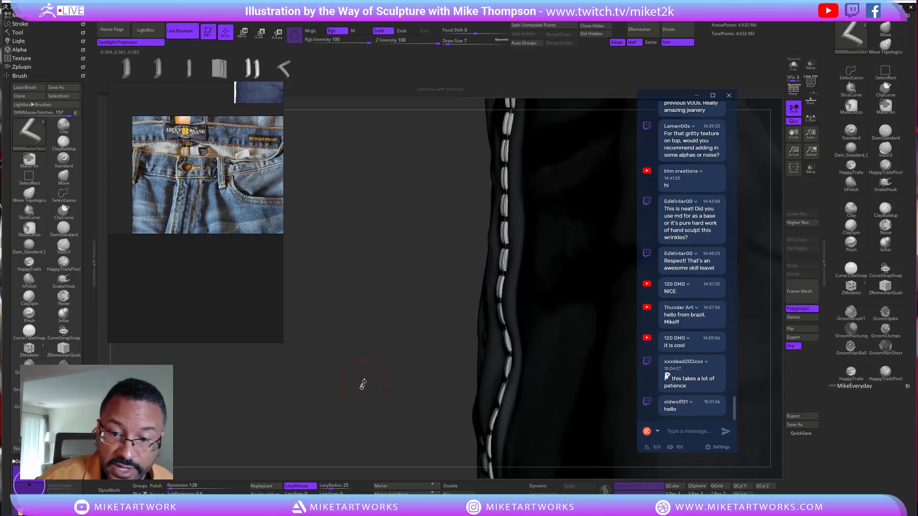
{"action": "left_click_drag", "start_coordinate": [336, 431], "coordinate": [319, 441]}
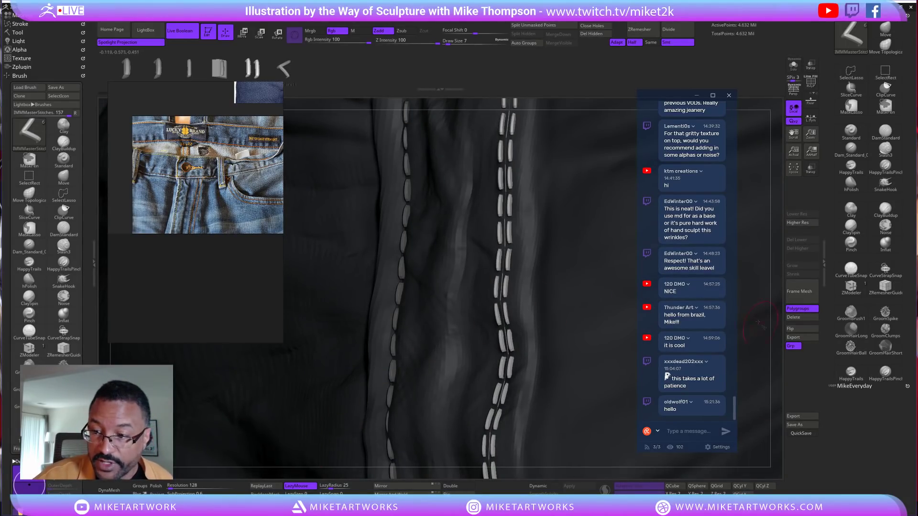
{"action": "left_click_drag", "start_coordinate": [765, 315], "coordinate": [589, 312]}
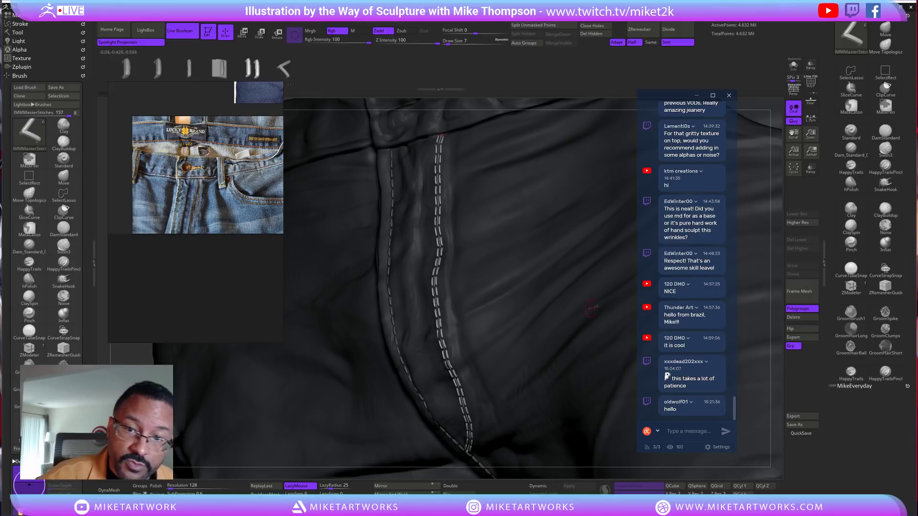
{"action": "left_click_drag", "start_coordinate": [781, 316], "coordinate": [783, 300]}
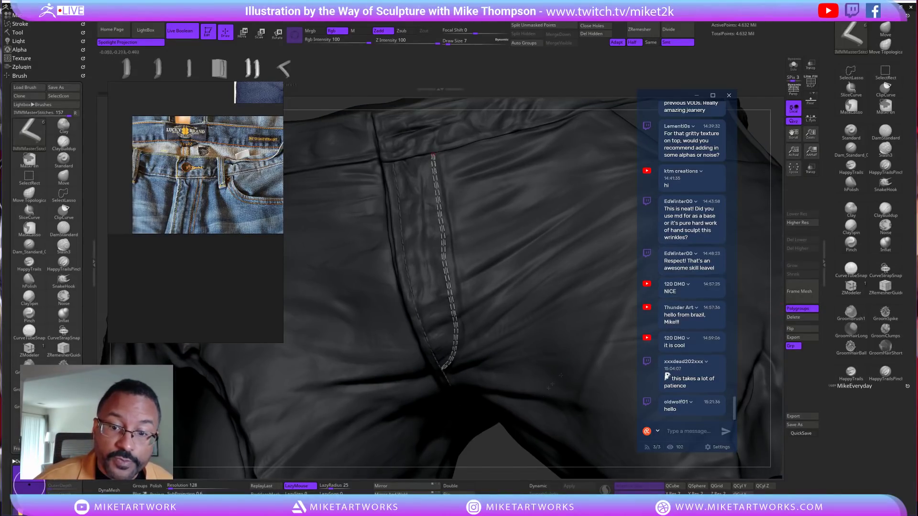
{"action": "mouse_move", "coordinate": [495, 465]}
{"action": "left_mouse_down"}
{"action": "mouse_move", "coordinate": [523, 413]}
{"action": "mouse_move", "coordinate": [449, 454]}
{"action": "left_mouse_up"}
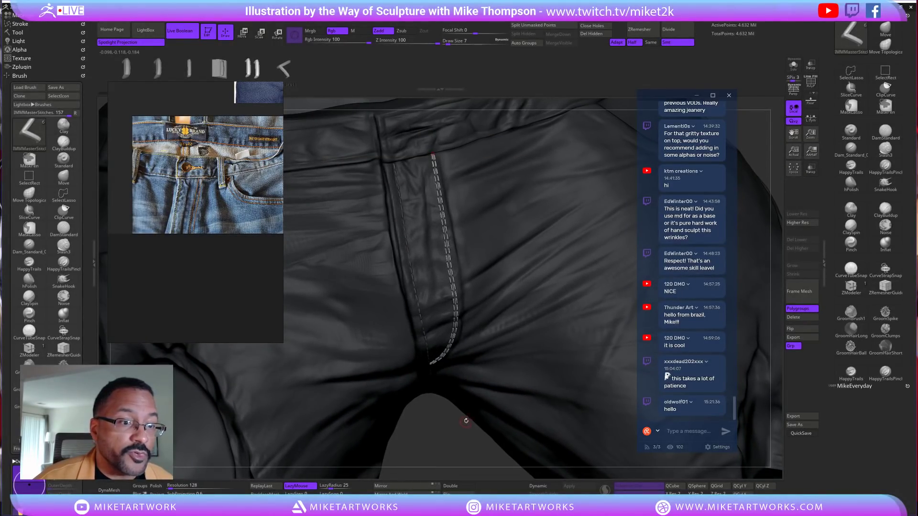
{"action": "left_click", "coordinate": [522, 333]}
Switch to the Move brush and set its draw size to 51 for the fly stitching
{"action": "left_click", "coordinate": [885, 29]}
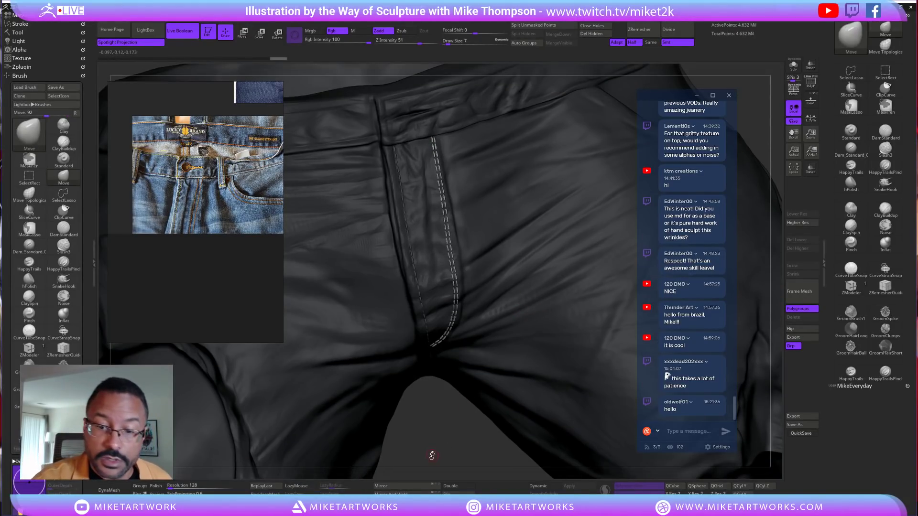
{"action": "key", "text": "s"}
{"action": "left_click_drag", "start_coordinate": [440, 452], "coordinate": [506, 458]}
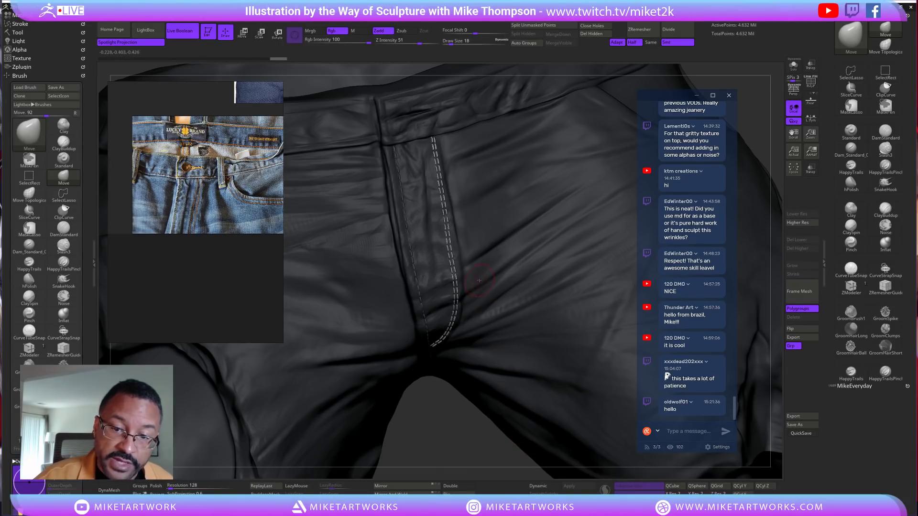
{"action": "key", "text": "d"}
{"action": "left_click", "coordinate": [444, 161]}
{"action": "key", "text": "s"}
{"action": "left_click_drag", "start_coordinate": [454, 433], "coordinate": [471, 433]}
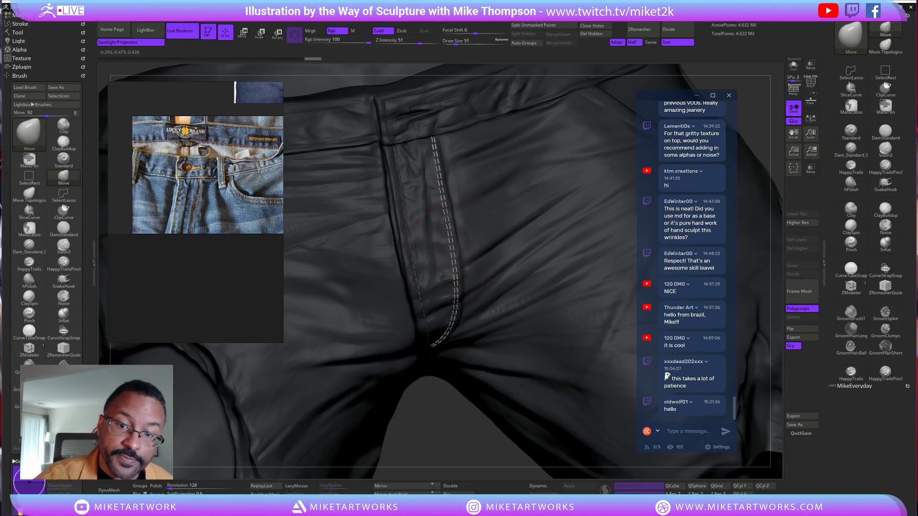
{"action": "left_click_drag", "start_coordinate": [453, 402], "coordinate": [458, 391]}
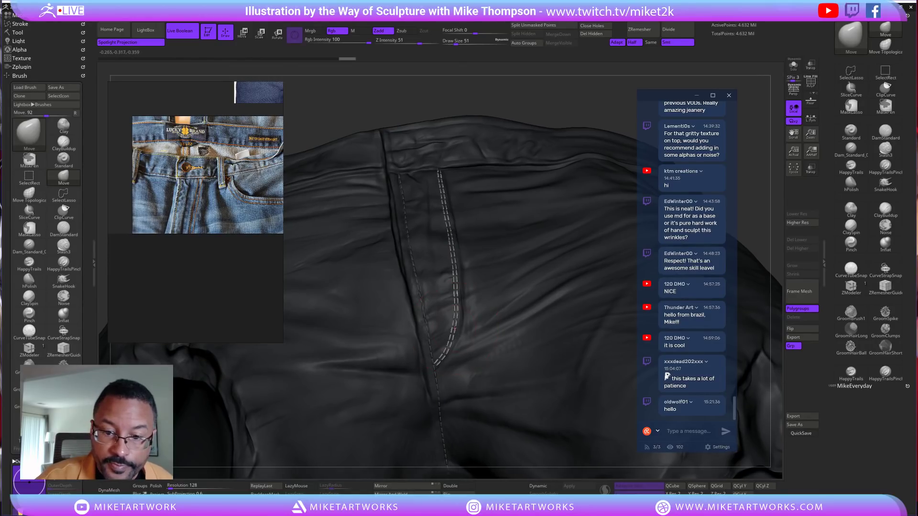
Review the fly stitching up close and on the whole jeans, and enlarge the reference photo of the jeans' back waistband
{"action": "left_click_drag", "start_coordinate": [540, 120], "coordinate": [773, 204]}
{"action": "left_click_drag", "start_coordinate": [741, 117], "coordinate": [703, 192]}
{"action": "mouse_move", "coordinate": [460, 411]}
{"action": "left_mouse_down"}
{"action": "mouse_move", "coordinate": [469, 406]}
{"action": "mouse_move", "coordinate": [470, 432]}
{"action": "mouse_move", "coordinate": [465, 423]}
{"action": "mouse_move", "coordinate": [426, 443]}
{"action": "mouse_move", "coordinate": [450, 430]}
{"action": "mouse_move", "coordinate": [478, 477]}
{"action": "left_mouse_up"}
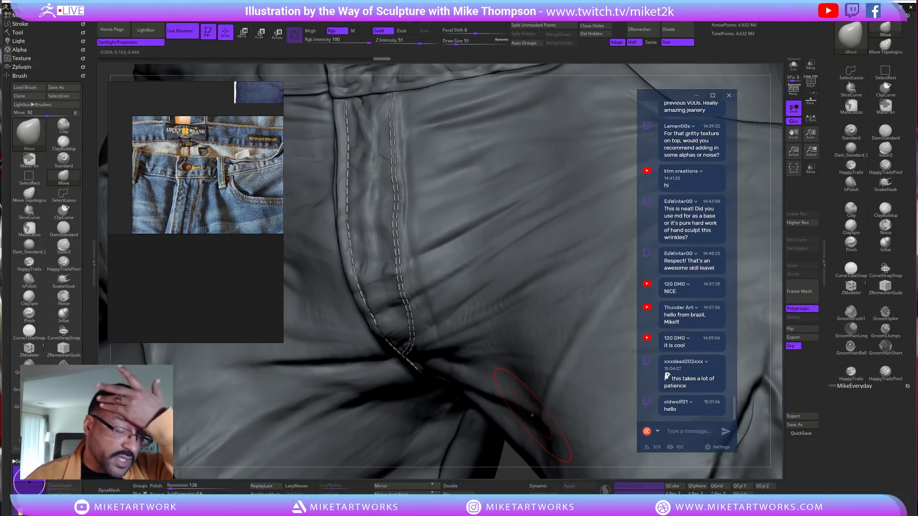
{"action": "left_click_drag", "start_coordinate": [516, 458], "coordinate": [496, 448], "text": "alt"}
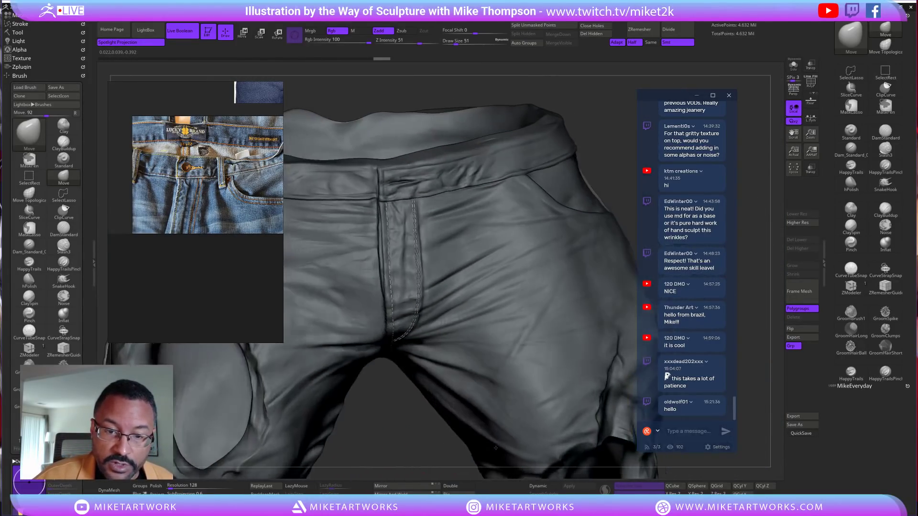
{"action": "mouse_move", "coordinate": [428, 443]}
{"action": "left_mouse_down"}
{"action": "mouse_move", "coordinate": [434, 431]}
{"action": "mouse_move", "coordinate": [419, 461]}
{"action": "mouse_move", "coordinate": [483, 402]}
{"action": "left_mouse_up"}
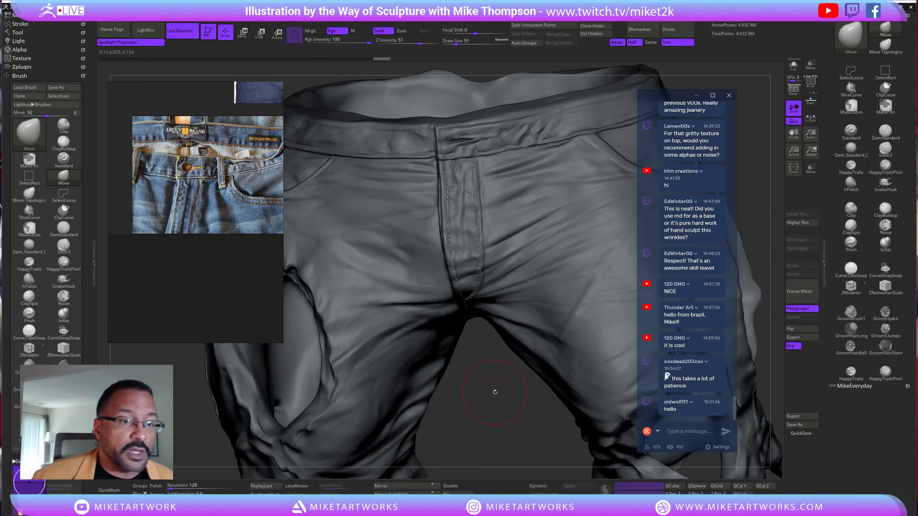
{"action": "scroll", "coordinate": [176, 202], "scroll_direction": "down", "scroll_amount": 3}
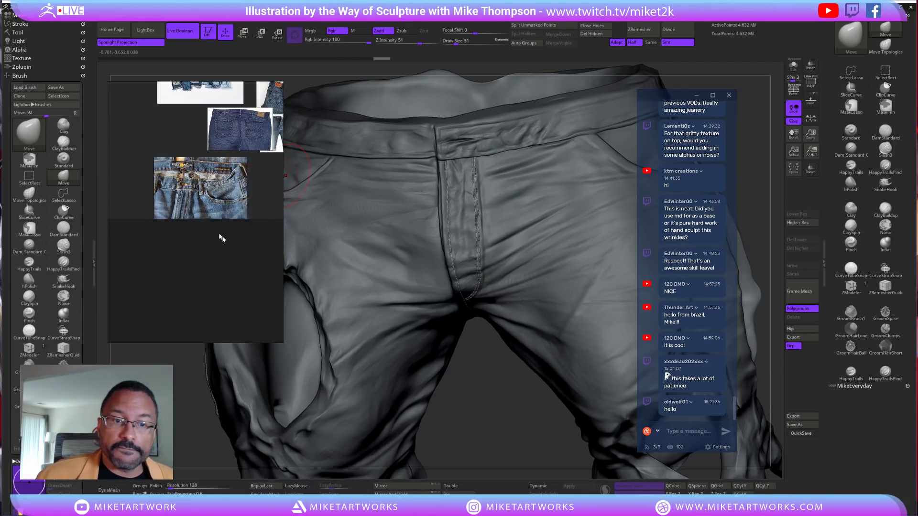
{"action": "scroll", "coordinate": [220, 234], "scroll_direction": "up", "scroll_amount": 4}
{"action": "middle_click_drag", "start_coordinate": [221, 234], "coordinate": [146, 456]}
{"action": "scroll", "coordinate": [190, 239], "scroll_direction": "up", "scroll_amount": 5}
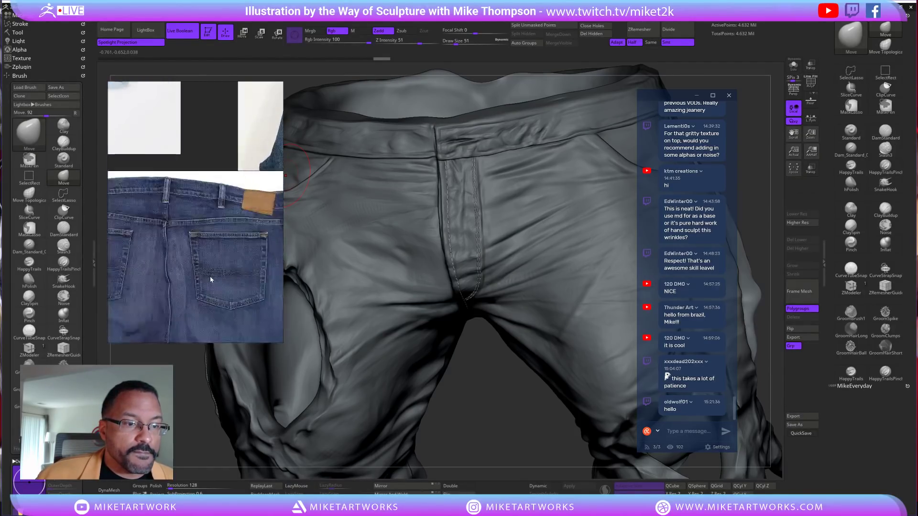
{"action": "middle_click_drag", "start_coordinate": [189, 239], "coordinate": [220, 264]}
Turn the jeans to the back waistband and set up the DamStandard brush with draw size 42
{"action": "left_click_drag", "start_coordinate": [484, 425], "coordinate": [601, 334]}
{"action": "mouse_move", "coordinate": [594, 94]}
{"action": "left_mouse_down"}
{"action": "mouse_move", "coordinate": [553, 219]}
{"action": "mouse_move", "coordinate": [550, 195]}
{"action": "mouse_move", "coordinate": [592, 262]}
{"action": "mouse_move", "coordinate": [589, 276]}
{"action": "left_mouse_up"}
{"action": "key", "text": "s"}
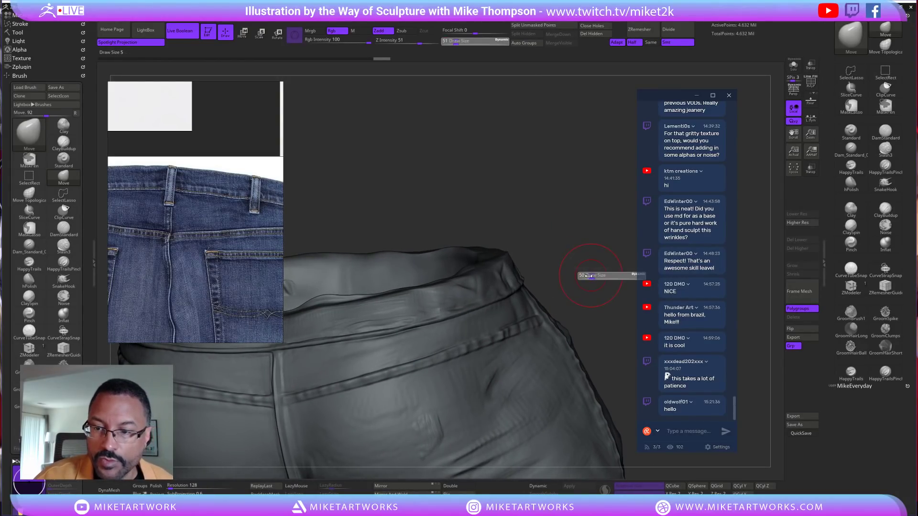
{"action": "left_click", "coordinate": [885, 131]}
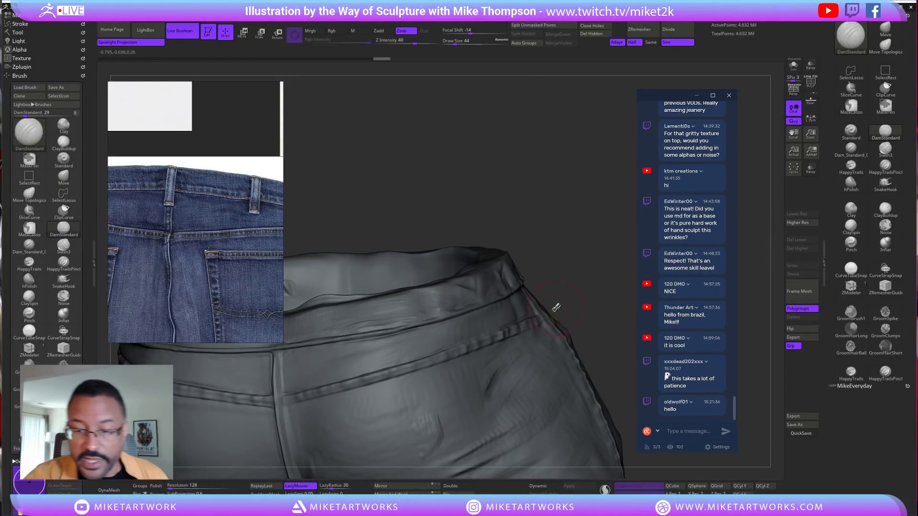
{"action": "key", "text": "s"}
{"action": "mouse_move", "coordinate": [589, 301]}
{"action": "left_mouse_down"}
{"action": "mouse_move", "coordinate": [621, 302]}
{"action": "mouse_move", "coordinate": [606, 314]}
{"action": "left_mouse_up"}
{"action": "key", "text": "s"}
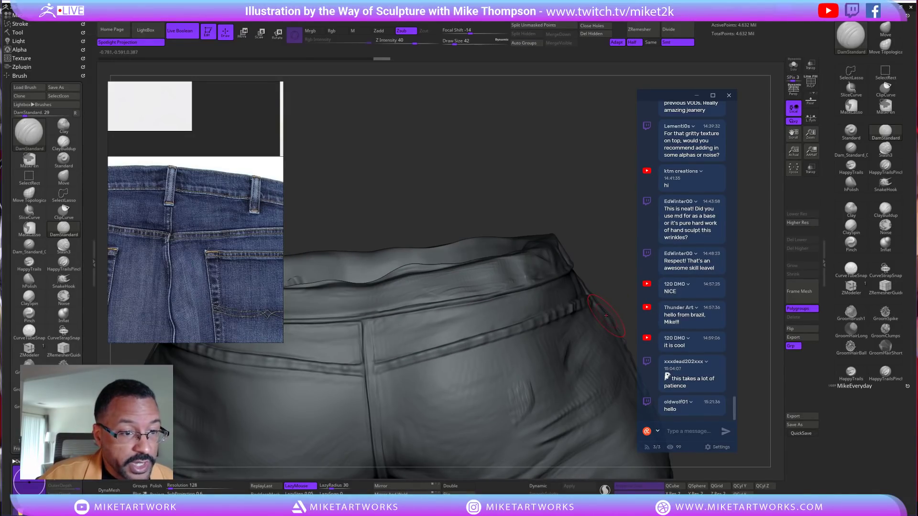
{"action": "mouse_move", "coordinate": [584, 208]}
{"action": "left_mouse_down"}
{"action": "mouse_move", "coordinate": [596, 198]}
{"action": "mouse_move", "coordinate": [583, 215]}
{"action": "left_mouse_up"}
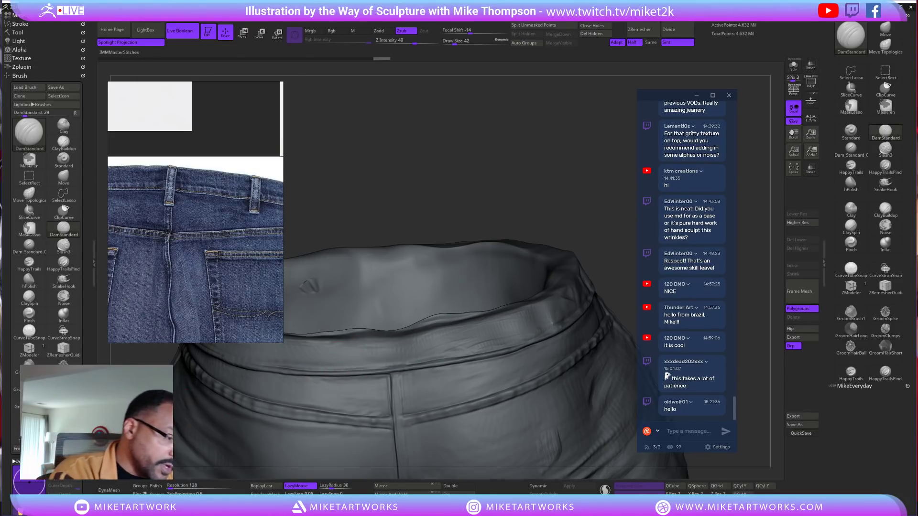
Set up the IMMMasterStitches brush with draw size 8 and try a curved test line of stitches on the back of the jeans
{"action": "key", "text": "1"}
{"action": "left_click_drag", "start_coordinate": [590, 238], "coordinate": [593, 261]}
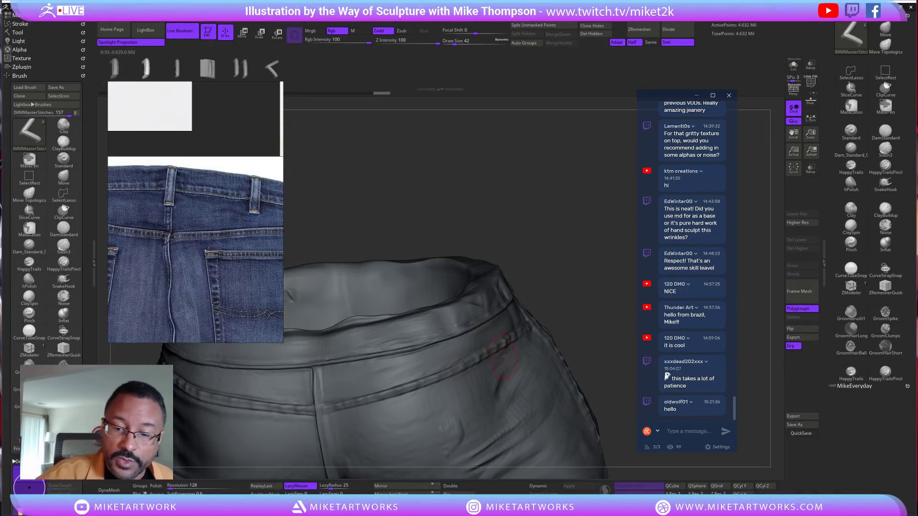
{"action": "key", "text": "s"}
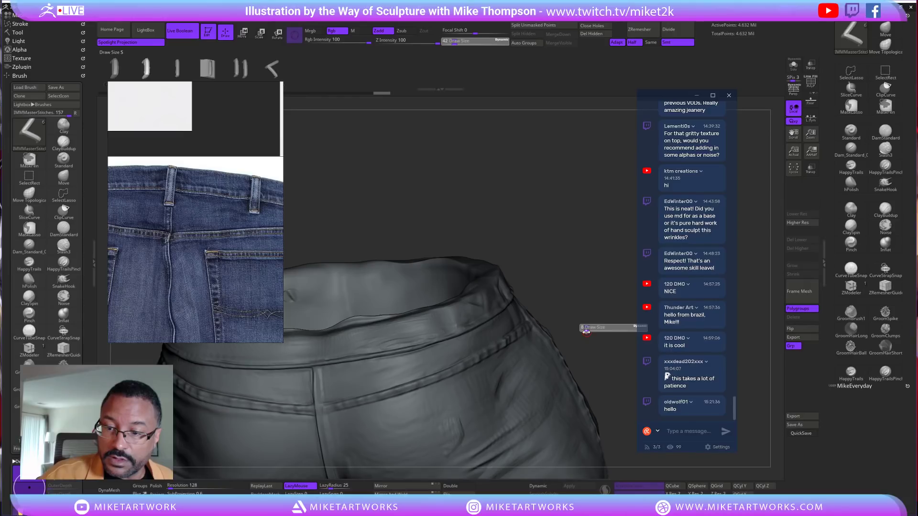
{"action": "left_click_drag", "start_coordinate": [528, 347], "coordinate": [403, 454]}
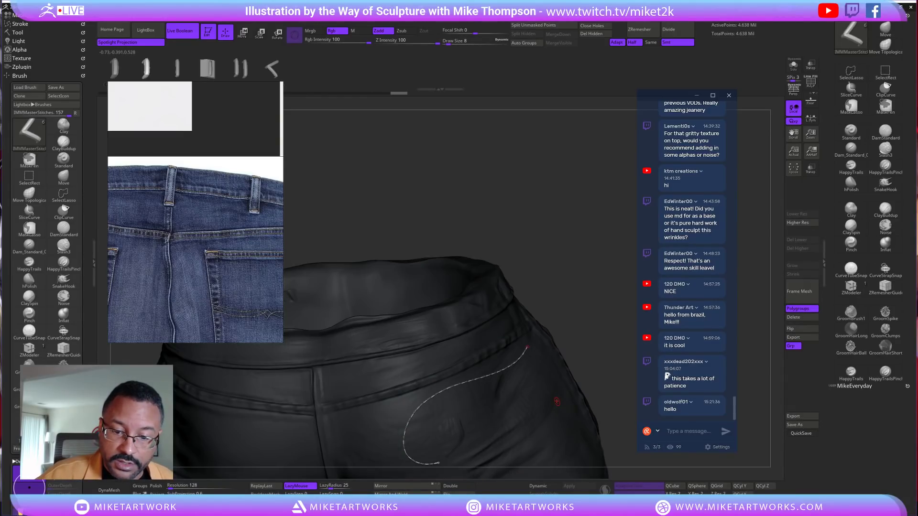
{"action": "key", "text": "ctrl+z"}
Try a line of stitches along the back yoke seam, from the center seam to the side seam
{"action": "mouse_move", "coordinate": [594, 330]}
{"action": "left_mouse_down"}
{"action": "mouse_move", "coordinate": [582, 266]}
{"action": "mouse_move", "coordinate": [592, 287]}
{"action": "left_mouse_up"}
{"action": "mouse_move", "coordinate": [594, 286]}
{"action": "left_mouse_down"}
{"action": "mouse_move", "coordinate": [568, 269]}
{"action": "mouse_move", "coordinate": [513, 285]}
{"action": "left_mouse_up"}
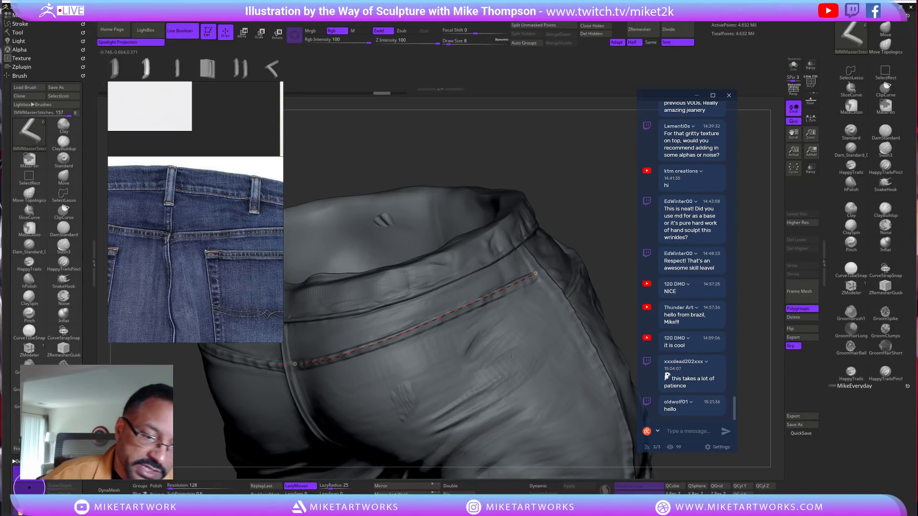
{"action": "left_click_drag", "start_coordinate": [569, 224], "coordinate": [606, 237]}
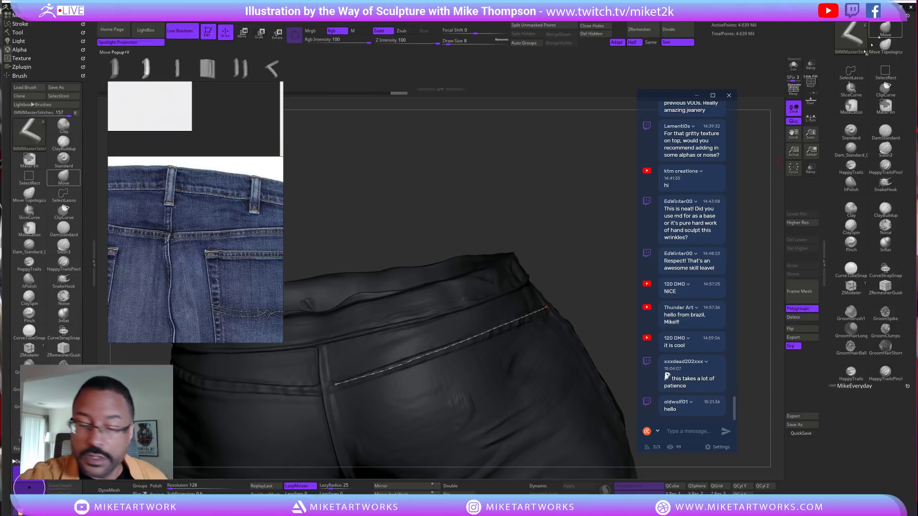
{"action": "mouse_move", "coordinate": [602, 210]}
{"action": "left_mouse_down"}
{"action": "mouse_move", "coordinate": [616, 220]}
{"action": "mouse_move", "coordinate": [605, 242]}
{"action": "mouse_move", "coordinate": [561, 260]}
{"action": "left_mouse_up"}
{"action": "key", "text": "ctrl"}
Lay a line of stitches just below the back yoke seam, from the center seam out to the side seam
{"action": "left_click_drag", "start_coordinate": [309, 392], "coordinate": [345, 379]}
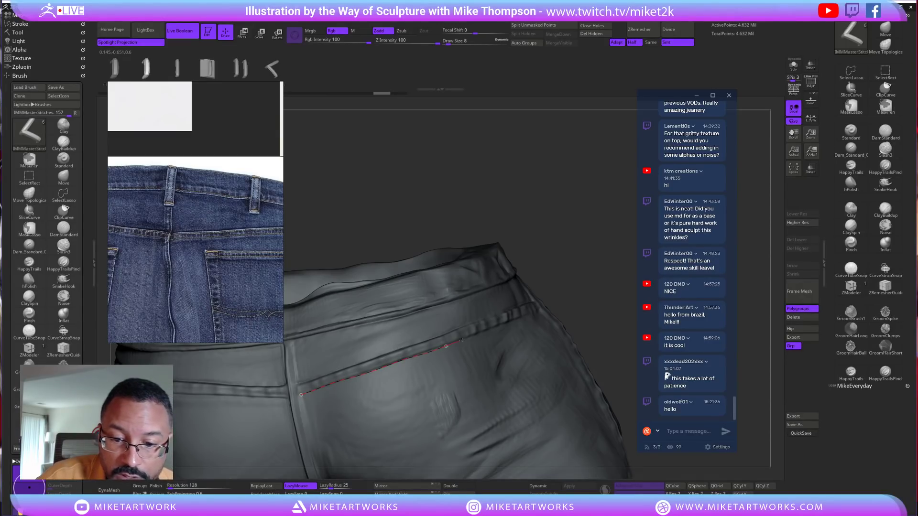
{"action": "left_click_drag", "start_coordinate": [488, 330], "coordinate": [519, 318]}
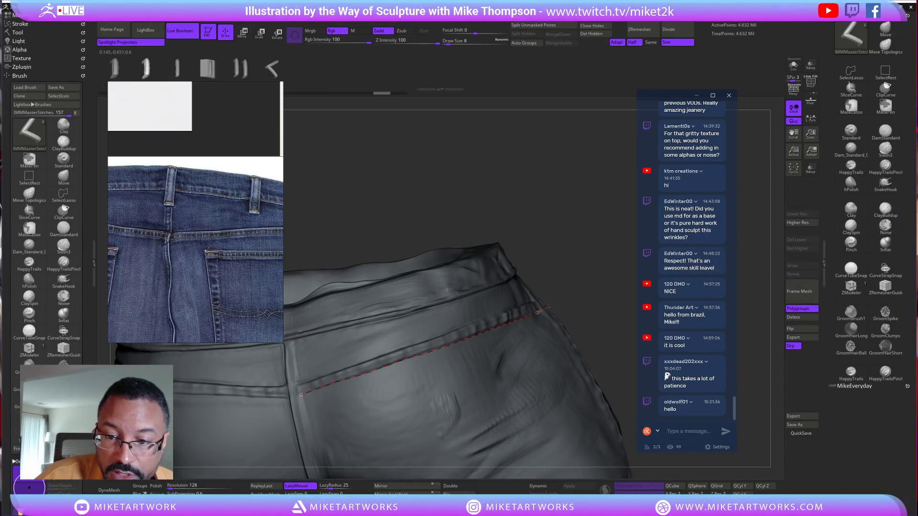
{"action": "mouse_move", "coordinate": [584, 277]}
{"action": "left_mouse_down"}
{"action": "mouse_move", "coordinate": [576, 282]}
{"action": "mouse_move", "coordinate": [601, 264]}
{"action": "left_mouse_up"}
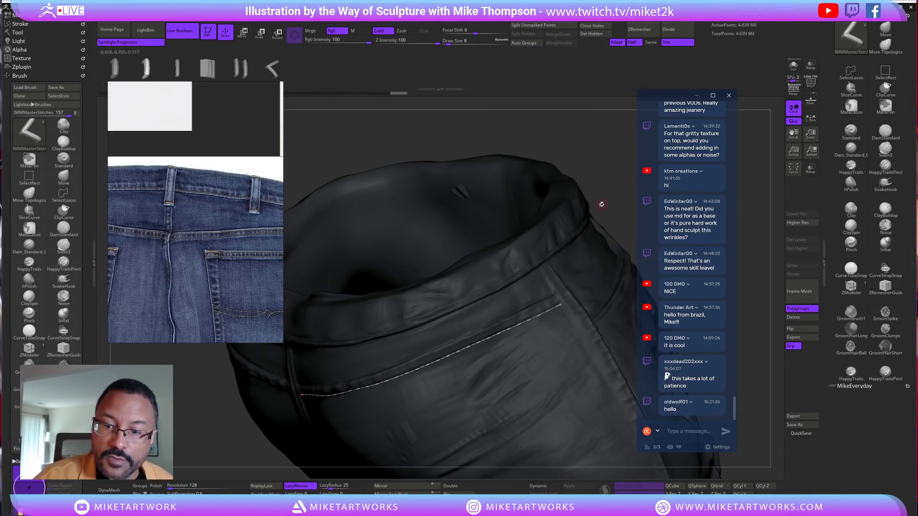
Add a second row of stitches just above the existing row along the back yoke seam
{"action": "left_click", "coordinate": [571, 329]}
{"action": "left_click_drag", "start_coordinate": [595, 152], "coordinate": [598, 176]}
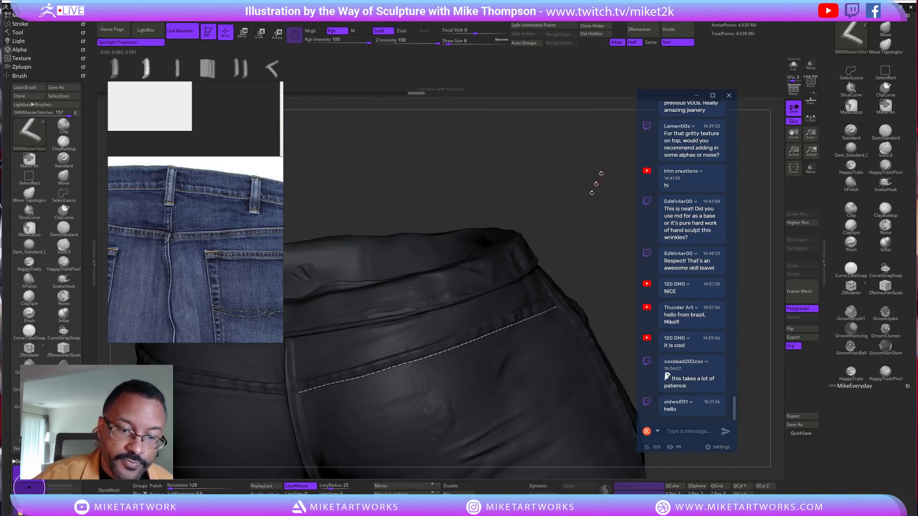
{"action": "left_click_drag", "start_coordinate": [574, 236], "coordinate": [592, 286]}
{"action": "left_click_drag", "start_coordinate": [302, 423], "coordinate": [336, 416]}
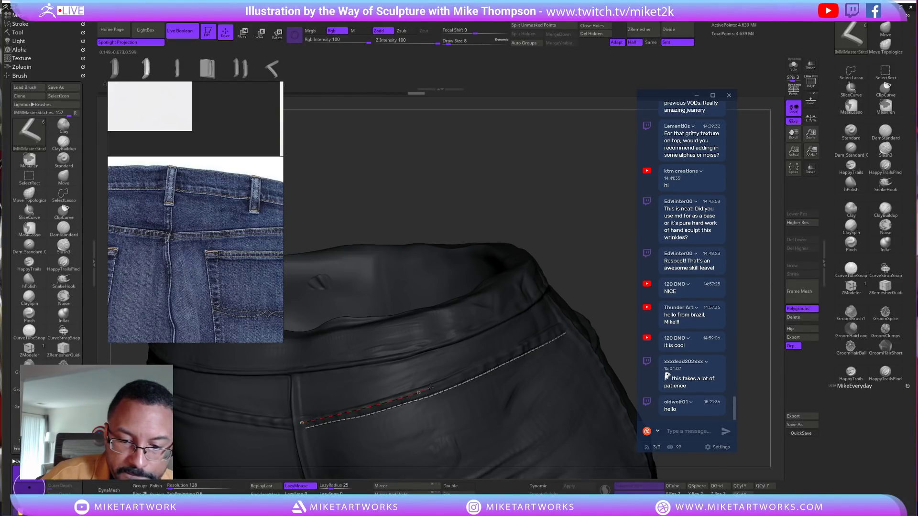
{"action": "left_click_drag", "start_coordinate": [491, 362], "coordinate": [534, 341]}
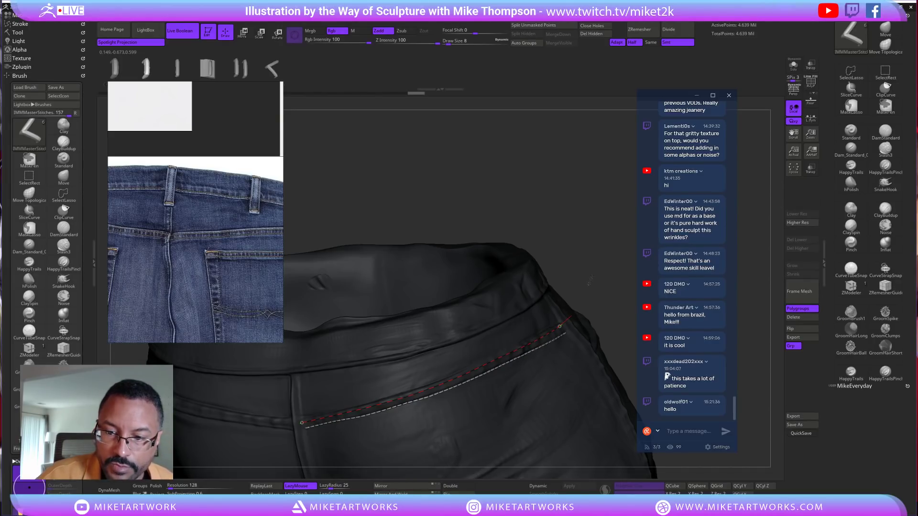
Lay a stitch row along the lower edge of the opposite back yoke seam, from the side seam to the centre back seam
{"action": "mouse_move", "coordinate": [599, 273]}
{"action": "left_mouse_down"}
{"action": "mouse_move", "coordinate": [604, 232]}
{"action": "mouse_move", "coordinate": [479, 171]}
{"action": "mouse_move", "coordinate": [483, 180]}
{"action": "mouse_move", "coordinate": [537, 175]}
{"action": "mouse_move", "coordinate": [507, 181]}
{"action": "mouse_move", "coordinate": [488, 239]}
{"action": "mouse_move", "coordinate": [471, 225]}
{"action": "mouse_move", "coordinate": [404, 282]}
{"action": "left_mouse_up"}
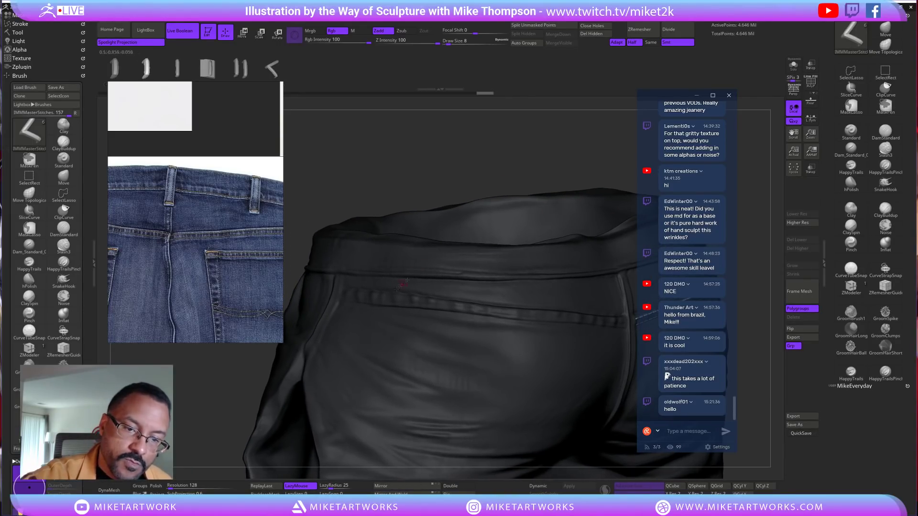
{"action": "left_click_drag", "start_coordinate": [351, 303], "coordinate": [379, 307]}
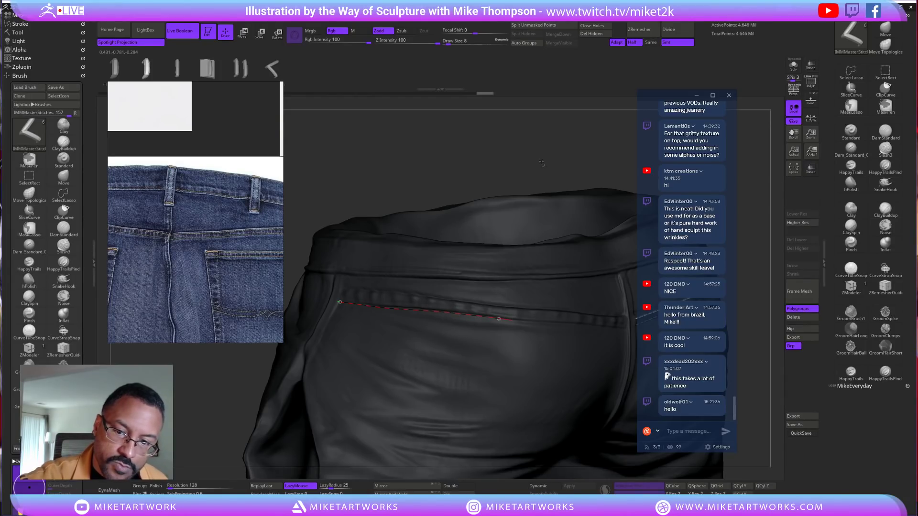
{"action": "left_click_drag", "start_coordinate": [518, 168], "coordinate": [436, 305]}
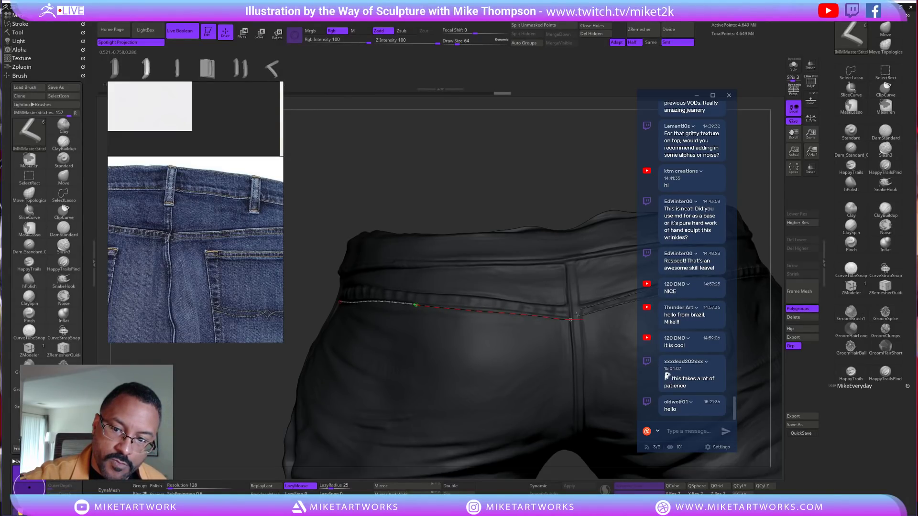
Add a parallel upper stitch row along the same yoke seam to the centre back seam and delete its curve
{"action": "left_click_drag", "start_coordinate": [543, 178], "coordinate": [388, 264]}
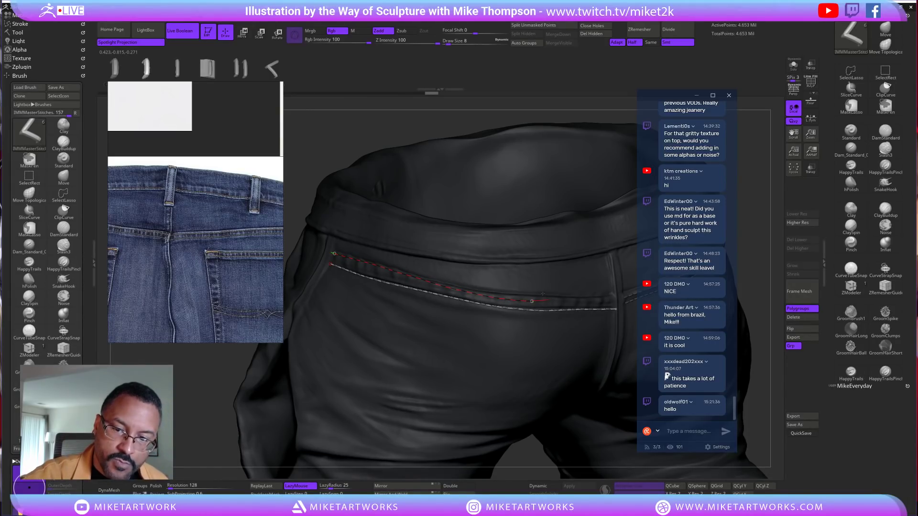
{"action": "left_click_drag", "start_coordinate": [539, 464], "coordinate": [565, 407]}
{"action": "left_click_drag", "start_coordinate": [535, 158], "coordinate": [517, 199]}
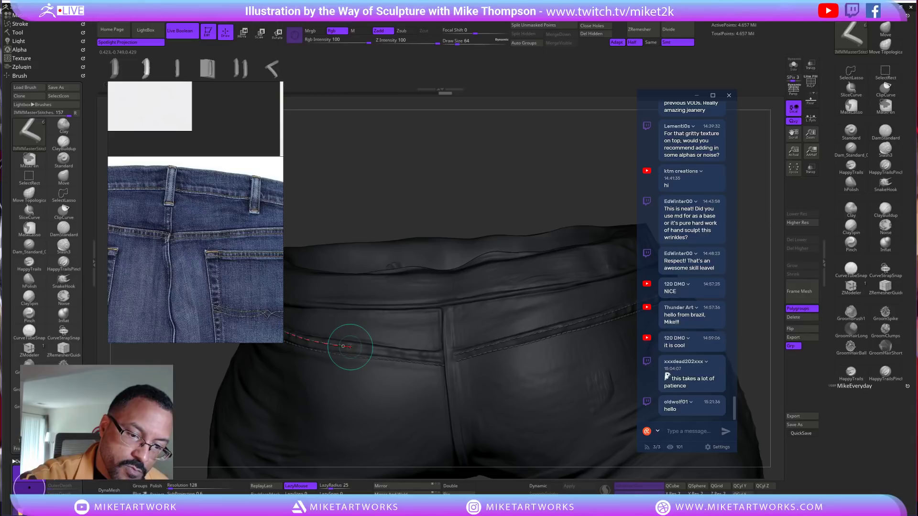
{"action": "left_click_drag", "start_coordinate": [349, 347], "coordinate": [368, 348]}
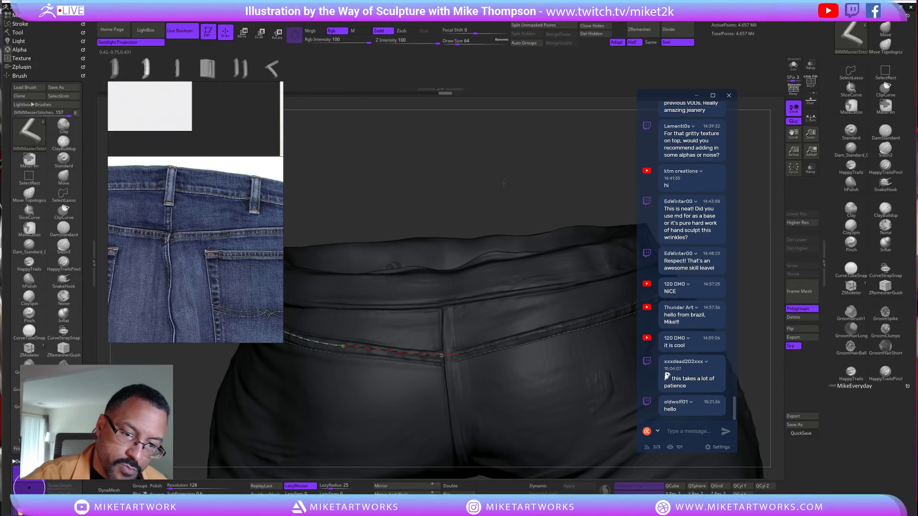
{"action": "left_click_drag", "start_coordinate": [486, 183], "coordinate": [562, 198]}
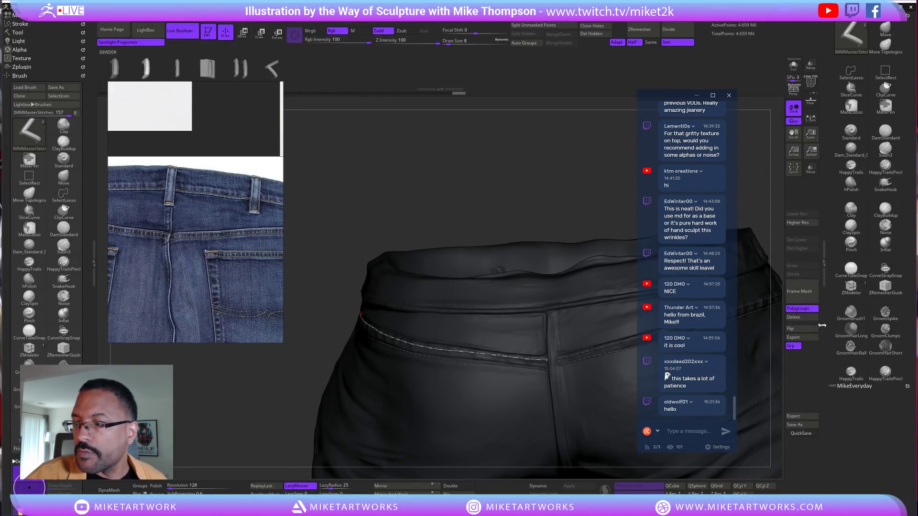
{"action": "left_click", "coordinate": [802, 318]}
Lay a stitch row down one side of the centre back seam, from the yoke to the crotch
{"action": "left_click_drag", "start_coordinate": [573, 205], "coordinate": [523, 167]}
{"action": "mouse_move", "coordinate": [510, 454]}
{"action": "left_mouse_down"}
{"action": "mouse_move", "coordinate": [527, 450]}
{"action": "mouse_move", "coordinate": [511, 417]}
{"action": "left_mouse_up"}
{"action": "key", "text": "ctrl+z"}
{"action": "mouse_move", "coordinate": [481, 454]}
{"action": "left_mouse_down", "text": "alt"}
{"action": "mouse_move", "coordinate": [497, 409]}
{"action": "mouse_move", "coordinate": [478, 306]}
{"action": "left_mouse_up", "text": "alt"}
{"action": "left_click_drag", "start_coordinate": [472, 240], "coordinate": [471, 243]}
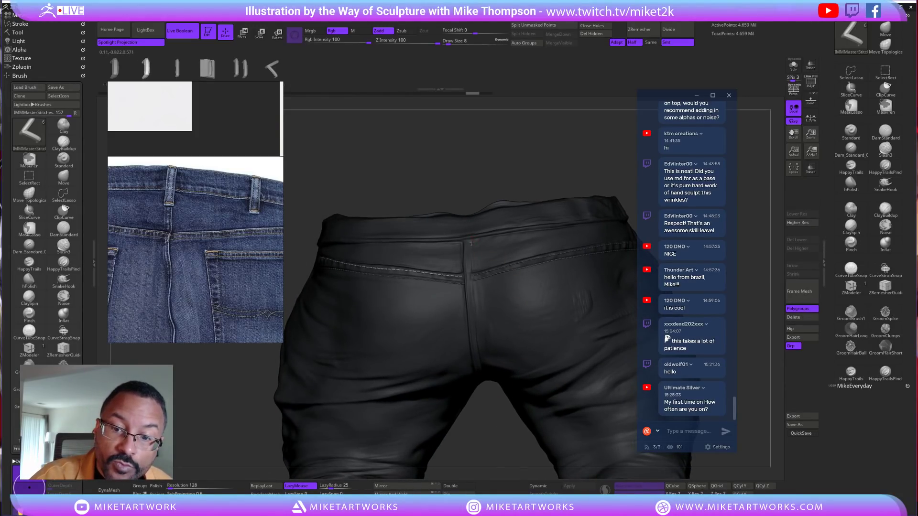
{"action": "left_click_drag", "start_coordinate": [479, 357], "coordinate": [483, 378]}
{"action": "left_click_drag", "start_coordinate": [497, 464], "coordinate": [470, 269]}
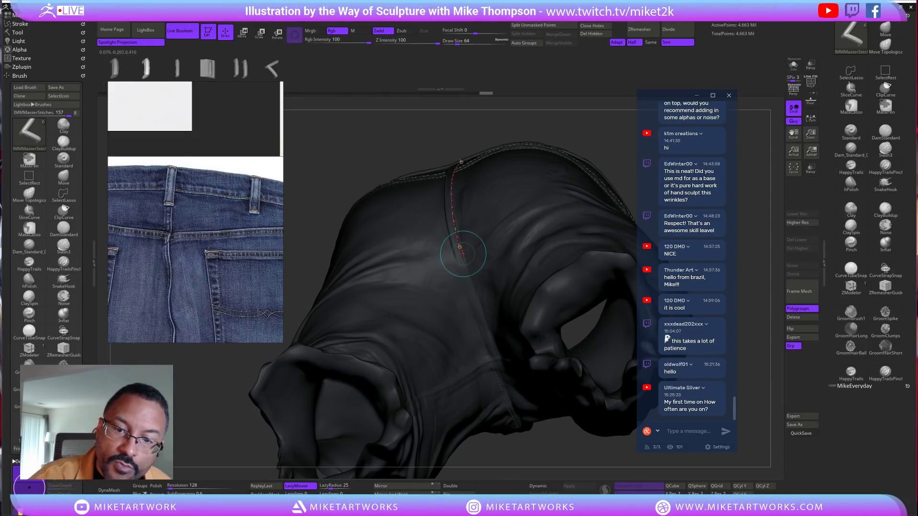
{"action": "left_click_drag", "start_coordinate": [492, 343], "coordinate": [499, 363]}
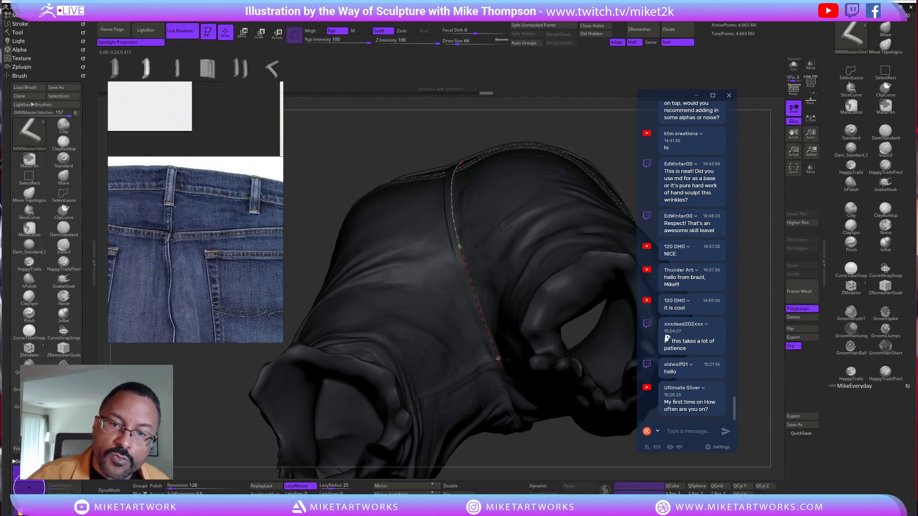
{"action": "left_click_drag", "start_coordinate": [504, 235], "coordinate": [515, 158]}
{"action": "left_click", "coordinate": [429, 123]}
{"action": "left_click_drag", "start_coordinate": [464, 276], "coordinate": [483, 438]}
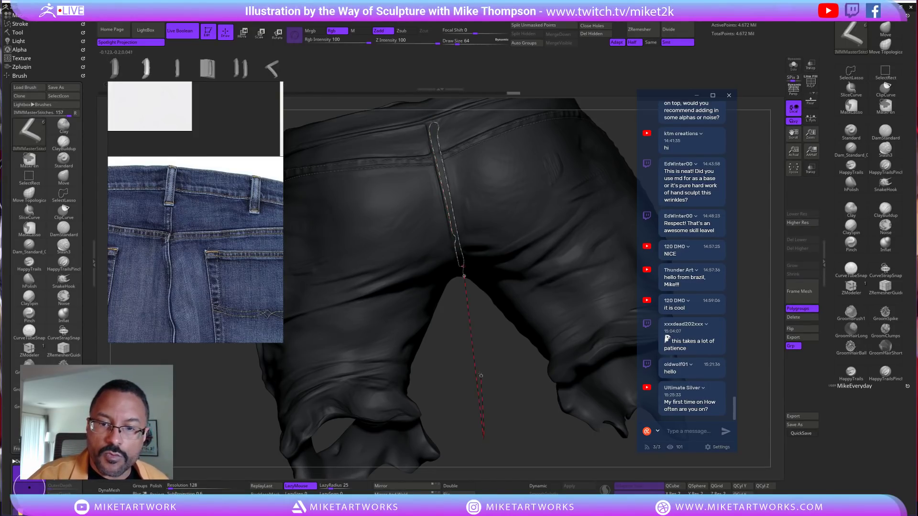
{"action": "key", "text": "ctrl+z"}
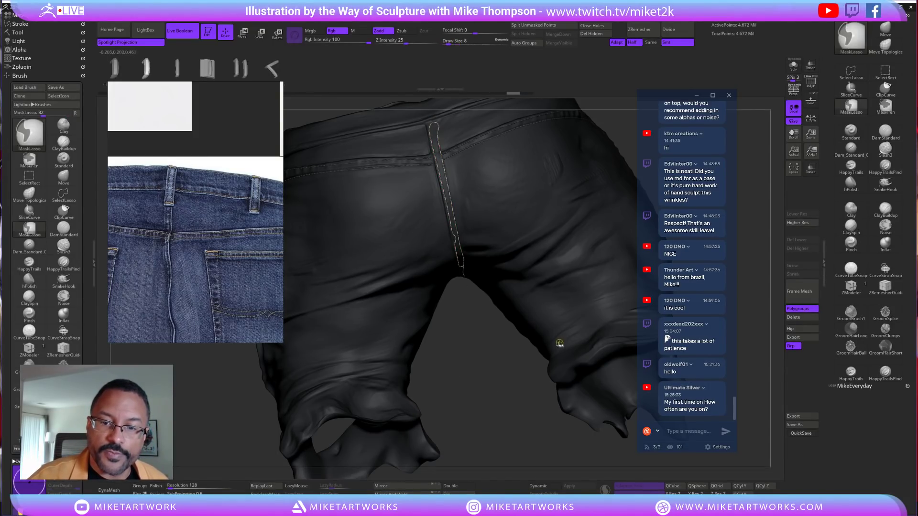
{"action": "key", "text": "ctrl+z"}
Add a matching stitch row down the other side of the centre back seam, extending it to the crotch
{"action": "left_click_drag", "start_coordinate": [483, 369], "coordinate": [517, 373]}
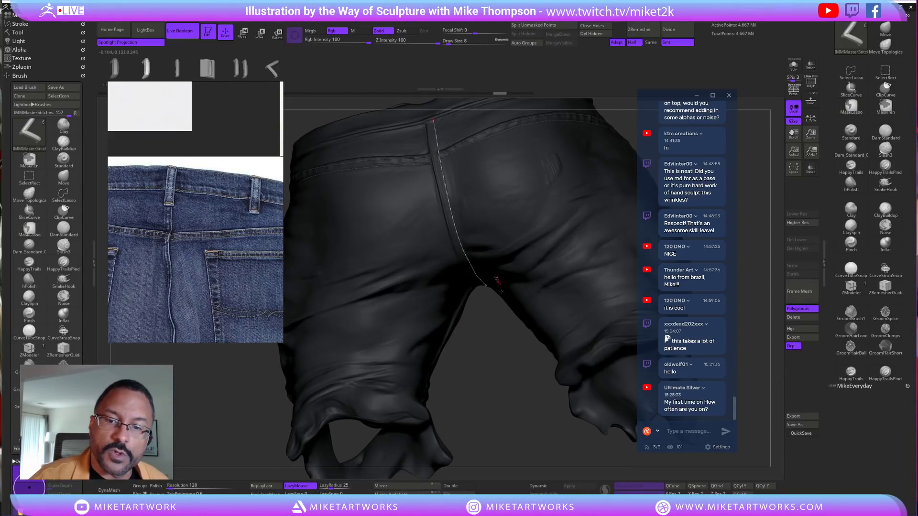
{"action": "left_click", "coordinate": [495, 226]}
{"action": "left_click_drag", "start_coordinate": [427, 124], "coordinate": [430, 141]}
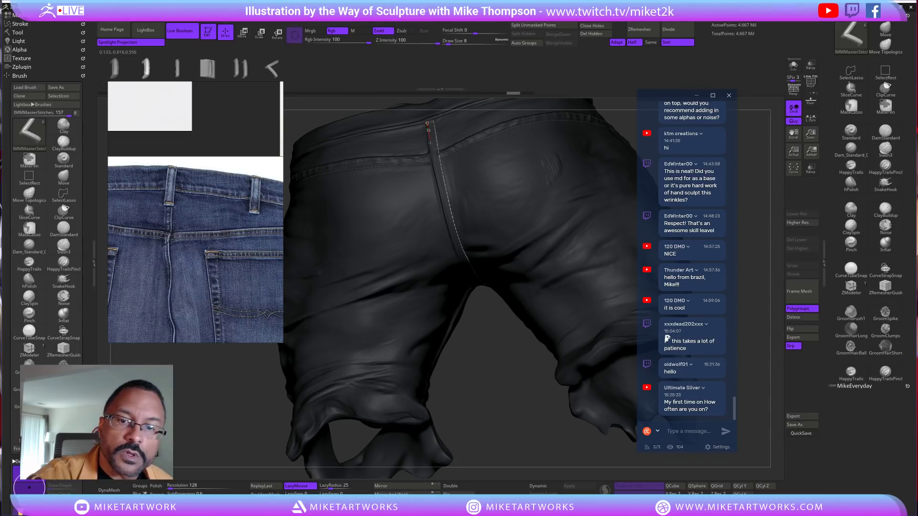
{"action": "left_click_drag", "start_coordinate": [455, 242], "coordinate": [463, 262]}
{"action": "left_click_drag", "start_coordinate": [494, 420], "coordinate": [493, 297]}
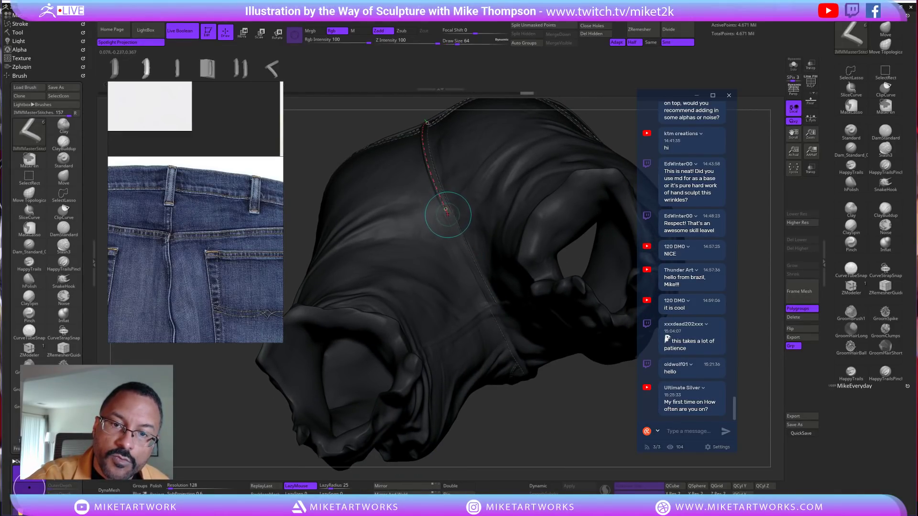
{"action": "left_click_drag", "start_coordinate": [445, 210], "coordinate": [451, 221]}
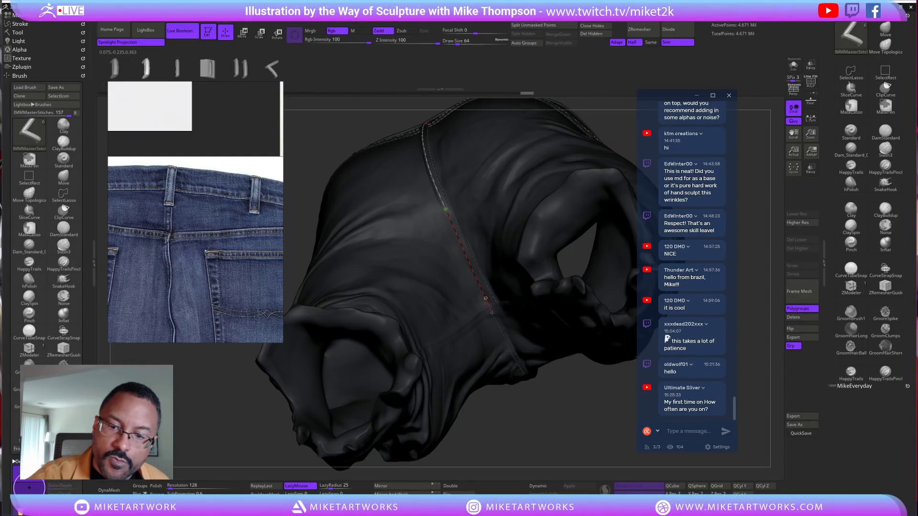
Lay a stitch row along one leg's inseam, from the crotch seam down to the torn hem
{"action": "left_click_drag", "start_coordinate": [568, 427], "coordinate": [543, 286]}
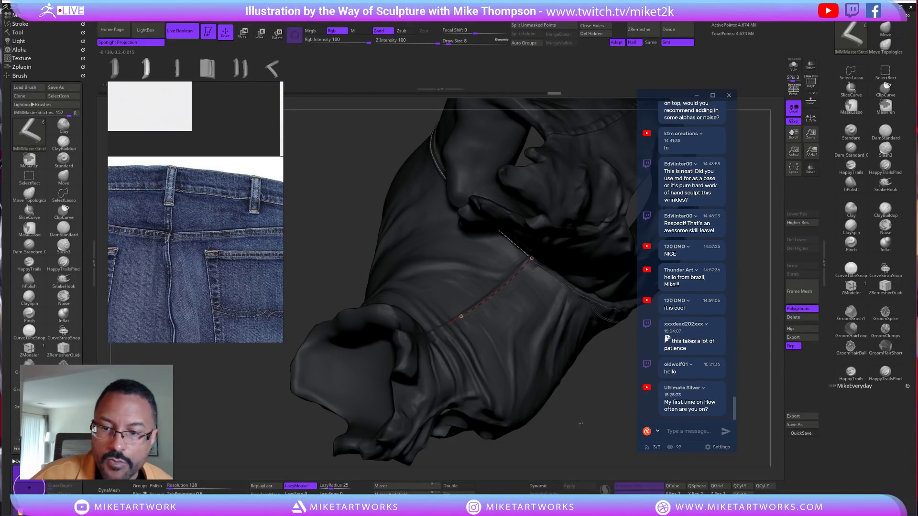
{"action": "left_click_drag", "start_coordinate": [580, 419], "coordinate": [567, 447]}
{"action": "key", "text": "bracketright"}
{"action": "left_click_drag", "start_coordinate": [430, 351], "coordinate": [397, 381]}
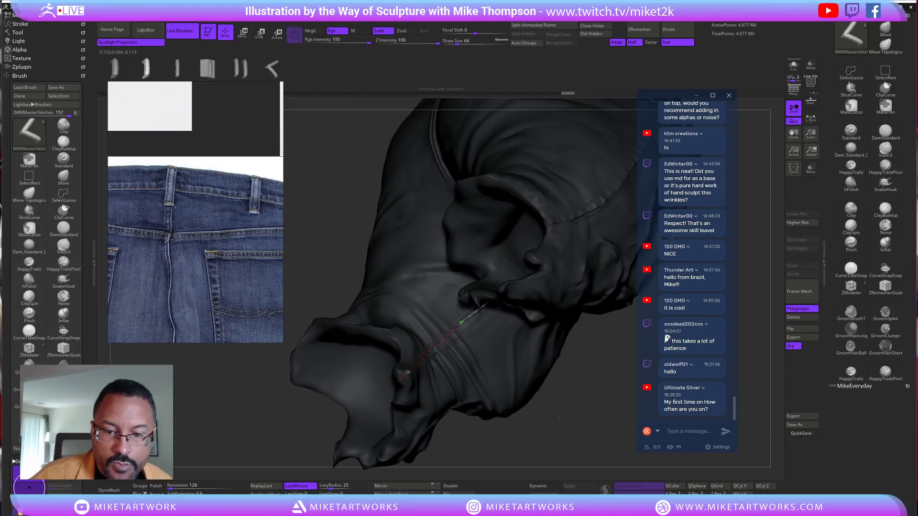
Extend the crotch end of the inseam stitch row to meet the crotch seam and delete its curve
{"action": "mouse_move", "coordinate": [581, 437]}
{"action": "left_mouse_down"}
{"action": "mouse_move", "coordinate": [598, 416]}
{"action": "mouse_move", "coordinate": [514, 437]}
{"action": "mouse_move", "coordinate": [555, 442]}
{"action": "mouse_move", "coordinate": [546, 385]}
{"action": "mouse_move", "coordinate": [562, 349]}
{"action": "mouse_move", "coordinate": [577, 351]}
{"action": "mouse_move", "coordinate": [555, 334]}
{"action": "left_mouse_up"}
{"action": "key", "text": "]"}
{"action": "key", "text": "]"}
{"action": "key", "text": "]"}
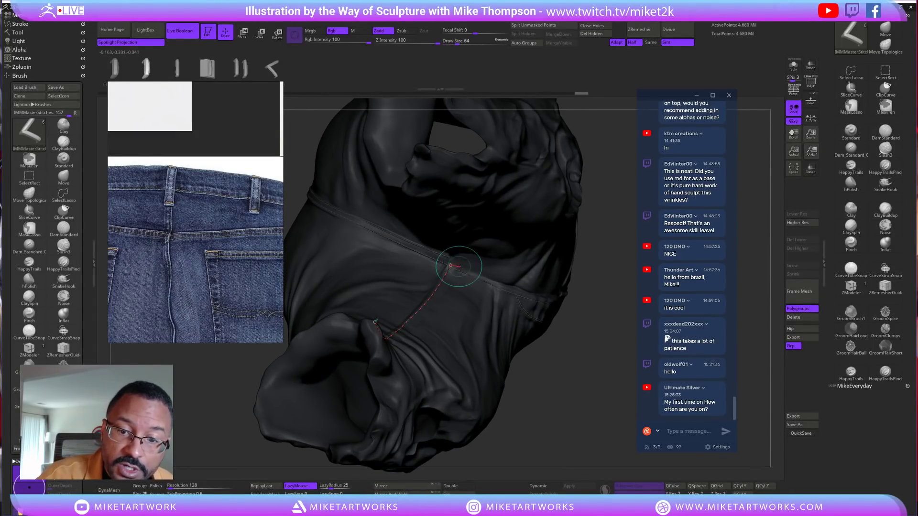
{"action": "left_click", "coordinate": [455, 273]}
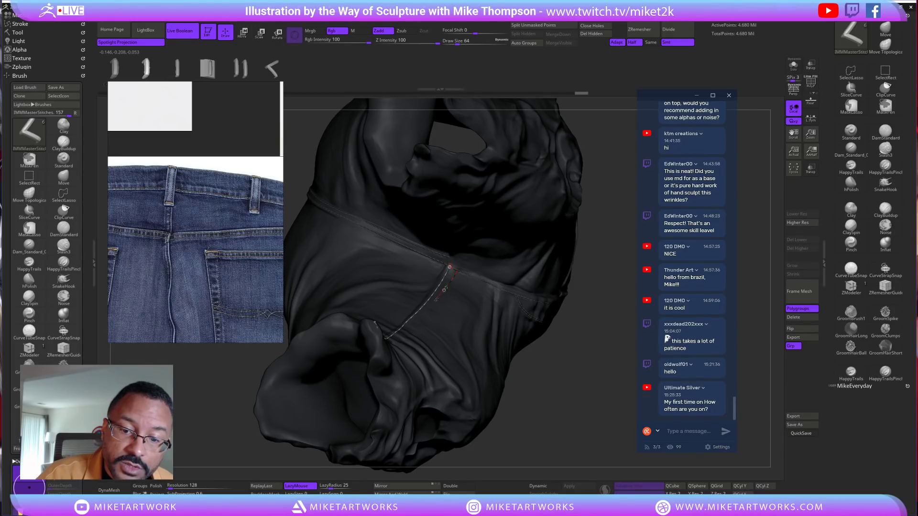
{"action": "key", "text": "["}
{"action": "key", "text": "["}
{"action": "key", "text": "["}
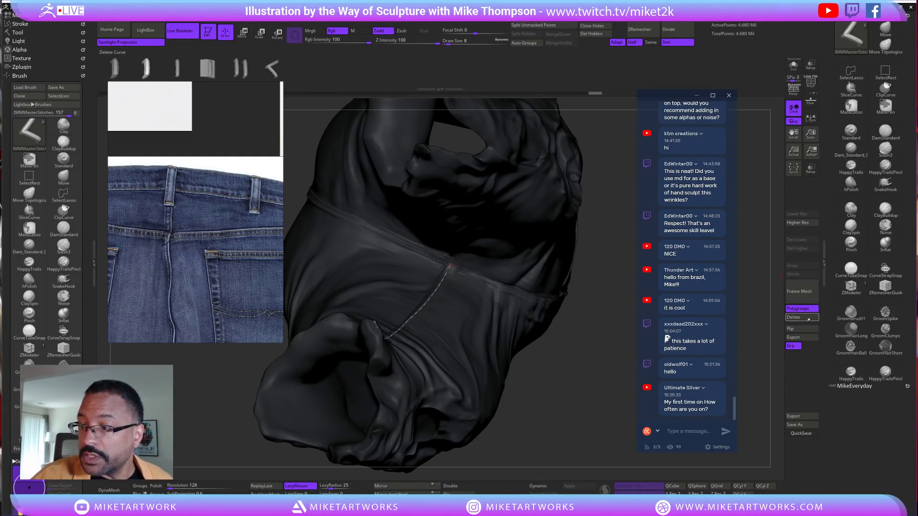
Add a second, parallel stitch row along the same leg's inseam, running from the crotch to the hem
{"action": "mouse_move", "coordinate": [539, 402]}
{"action": "left_mouse_down"}
{"action": "mouse_move", "coordinate": [531, 423]}
{"action": "mouse_move", "coordinate": [484, 333]}
{"action": "left_mouse_up"}
{"action": "left_click_drag", "start_coordinate": [456, 273], "coordinate": [440, 294]}
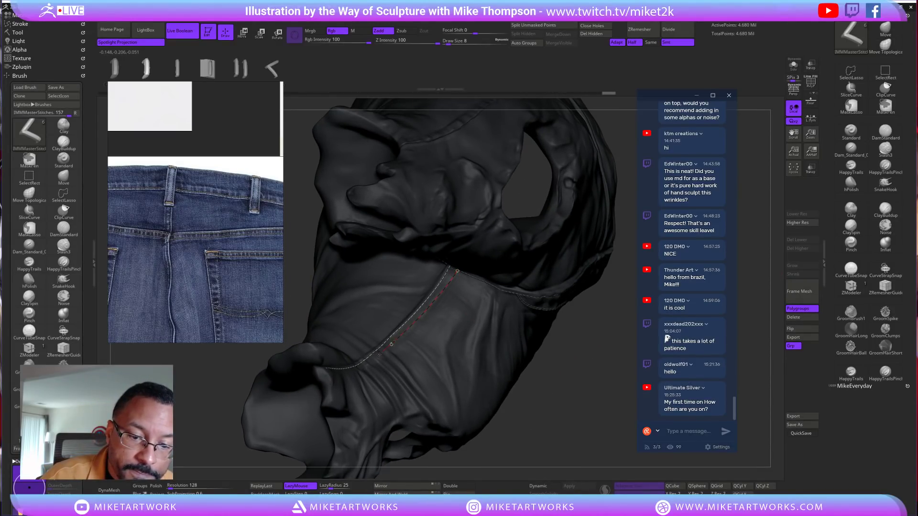
{"action": "left_click_drag", "start_coordinate": [366, 365], "coordinate": [364, 366]}
{"action": "mouse_move", "coordinate": [587, 390]}
{"action": "left_mouse_down"}
{"action": "mouse_move", "coordinate": [554, 430]}
{"action": "mouse_move", "coordinate": [541, 392]}
{"action": "left_mouse_up"}
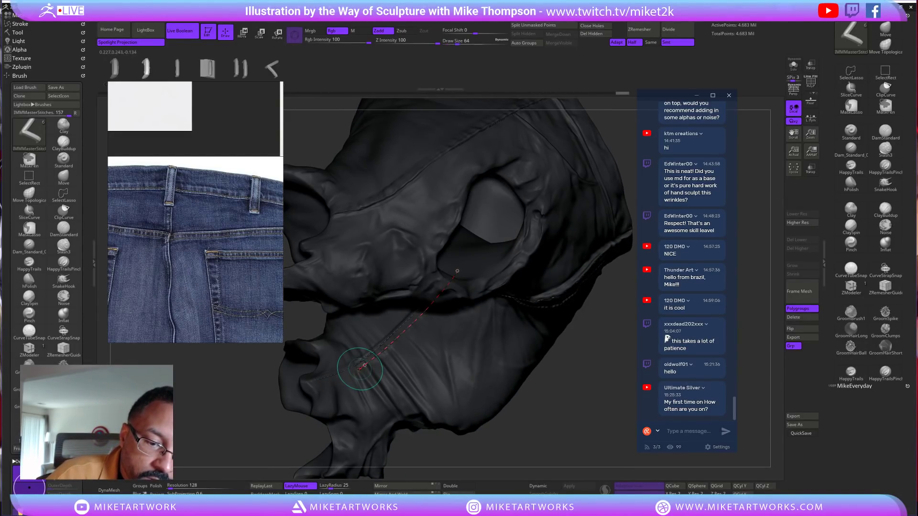
{"action": "left_click_drag", "start_coordinate": [358, 368], "coordinate": [320, 387]}
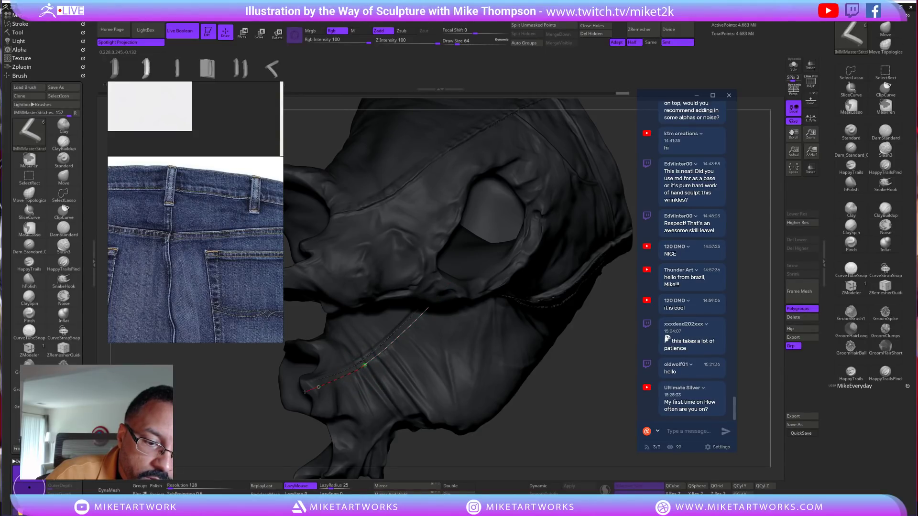
Lay a stitch row along the other leg's inseam, from the hem to the crotch seam
{"action": "mouse_move", "coordinate": [586, 435]}
{"action": "left_mouse_down"}
{"action": "mouse_move", "coordinate": [616, 363]}
{"action": "mouse_move", "coordinate": [593, 330]}
{"action": "mouse_move", "coordinate": [588, 365]}
{"action": "mouse_move", "coordinate": [588, 342]}
{"action": "left_mouse_up"}
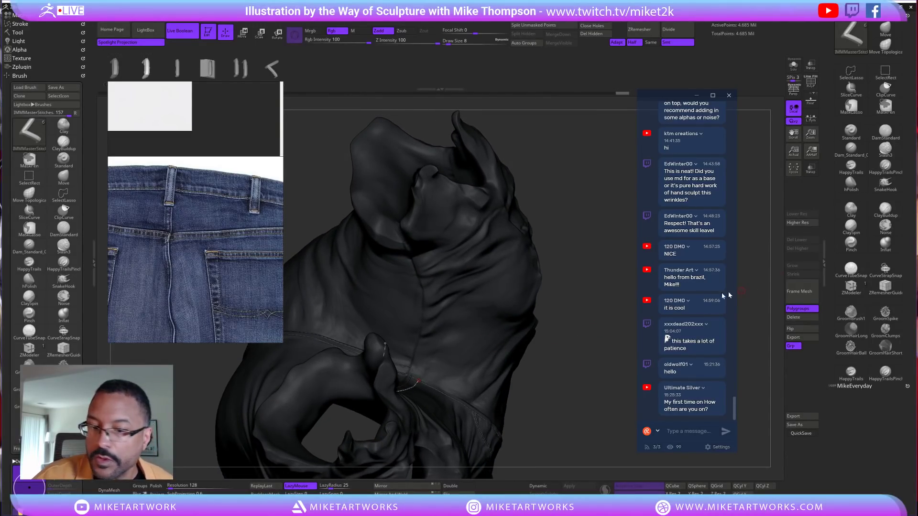
{"action": "left_click_drag", "start_coordinate": [595, 330], "coordinate": [409, 239]}
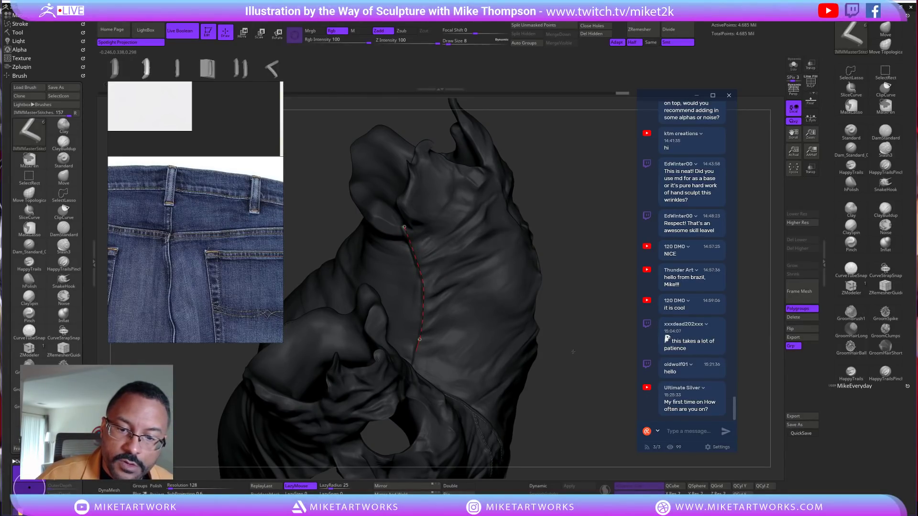
{"action": "left_click_drag", "start_coordinate": [574, 351], "coordinate": [562, 287]}
{"action": "left_click_drag", "start_coordinate": [441, 300], "coordinate": [440, 304]}
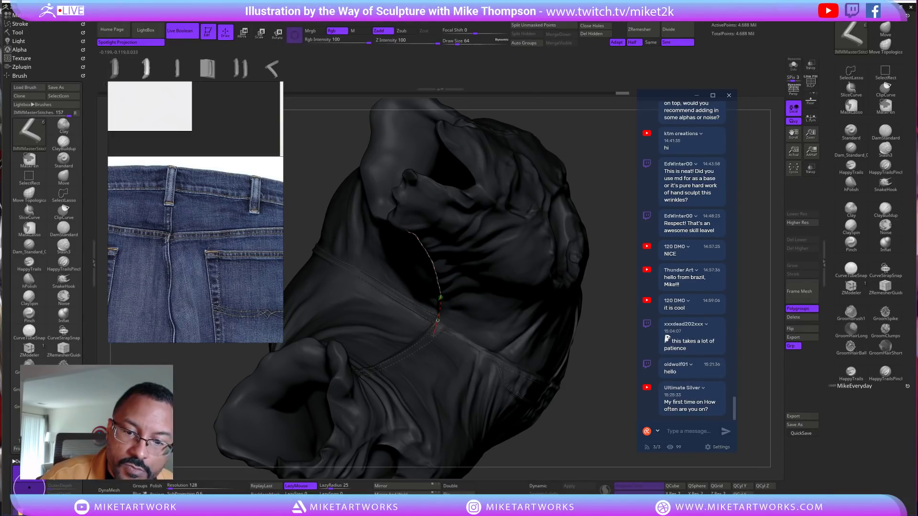
{"action": "left_click_drag", "start_coordinate": [436, 325], "coordinate": [436, 325]}
{"action": "left_click_drag", "start_coordinate": [583, 434], "coordinate": [488, 260]}
{"action": "left_click_drag", "start_coordinate": [578, 140], "coordinate": [526, 162]}
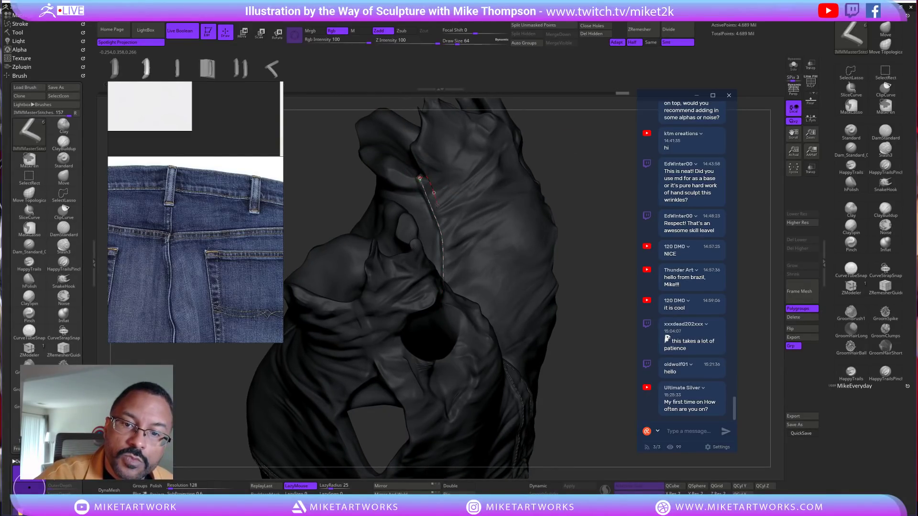
{"action": "key", "text": "ctrl+z"}
{"action": "key", "text": "ctrl+z"}
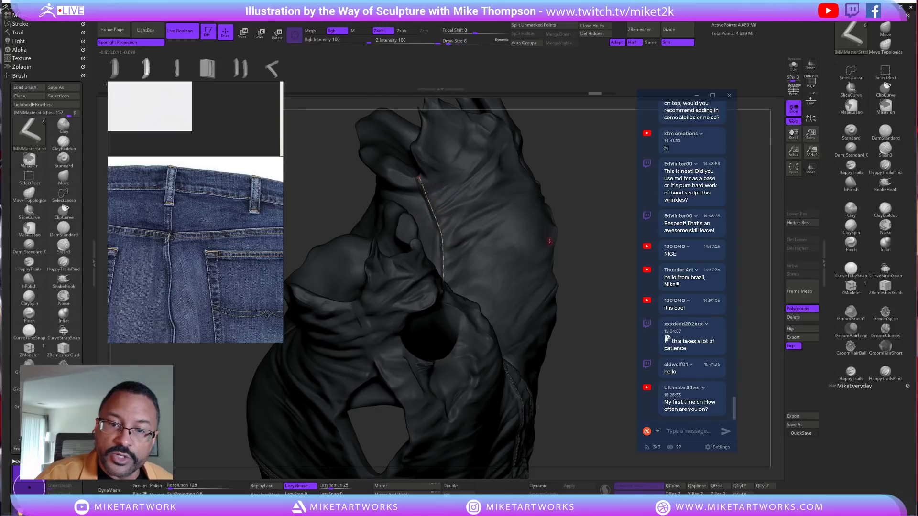
Try to lay a second stitch row beside the first on this leg's inseam, starting from the torn hem
{"action": "left_click", "coordinate": [538, 257]}
{"action": "mouse_move", "coordinate": [594, 387]}
{"action": "left_mouse_down"}
{"action": "mouse_move", "coordinate": [604, 375]}
{"action": "mouse_move", "coordinate": [600, 418]}
{"action": "mouse_move", "coordinate": [586, 413]}
{"action": "left_mouse_up"}
{"action": "left_click_drag", "start_coordinate": [550, 187], "coordinate": [430, 229]}
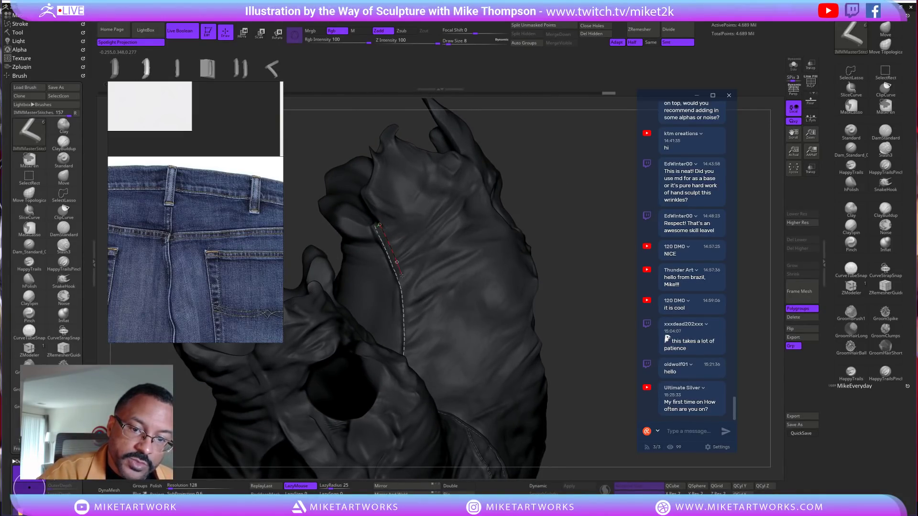
{"action": "left_click_drag", "start_coordinate": [400, 275], "coordinate": [407, 293]}
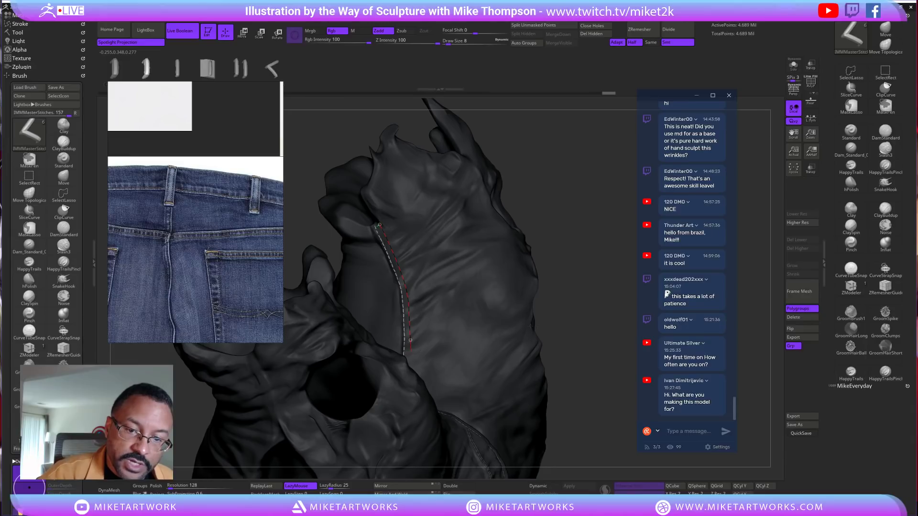
{"action": "left_click", "coordinate": [593, 362]}
{"action": "mouse_move", "coordinate": [601, 364]}
{"action": "left_mouse_down"}
{"action": "mouse_move", "coordinate": [617, 340]}
{"action": "mouse_move", "coordinate": [488, 333]}
{"action": "left_mouse_up"}
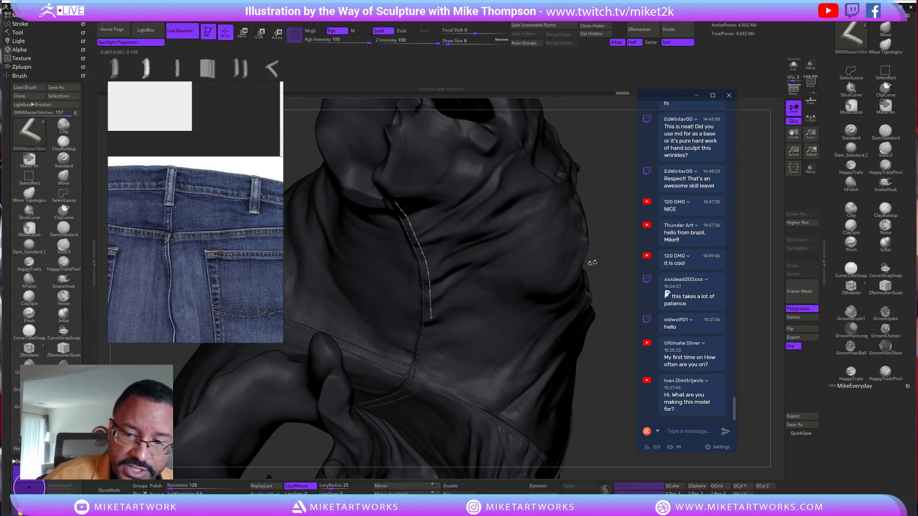
{"action": "key", "text": "ctrl+z"}
Lay a second, parallel stitch row along the same inseam from the hem and extend it to the crotch seam
{"action": "left_click_drag", "start_coordinate": [613, 260], "coordinate": [542, 258]}
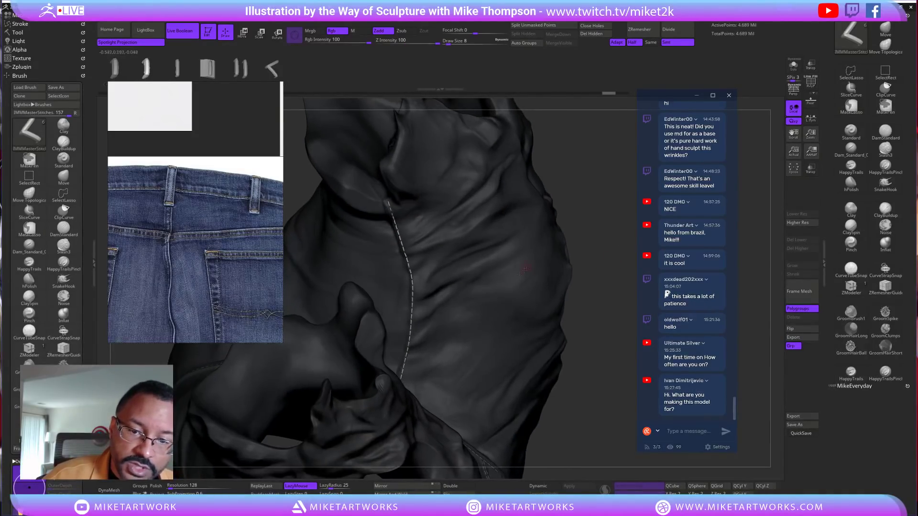
{"action": "mouse_move", "coordinate": [604, 257]}
{"action": "left_mouse_down"}
{"action": "mouse_move", "coordinate": [401, 199]}
{"action": "mouse_move", "coordinate": [409, 233]}
{"action": "left_mouse_up"}
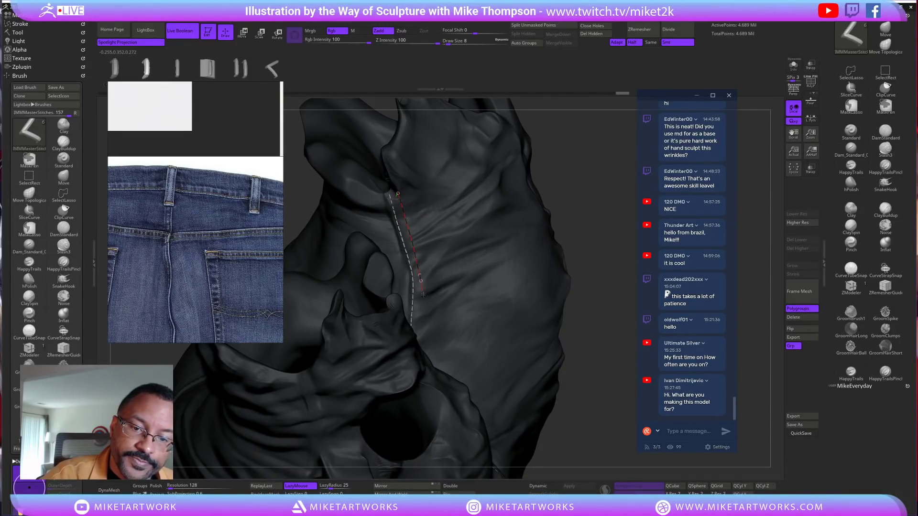
{"action": "left_click_drag", "start_coordinate": [604, 256], "coordinate": [538, 279]}
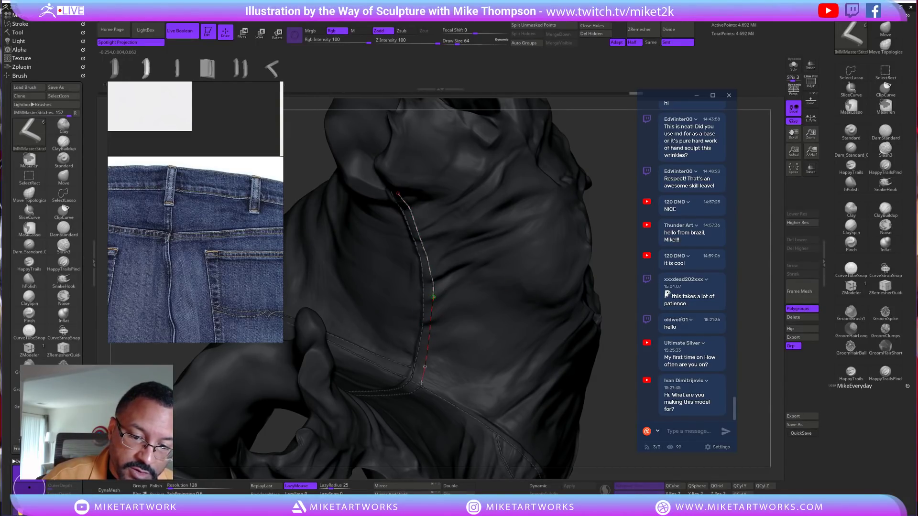
{"action": "left_click_drag", "start_coordinate": [421, 383], "coordinate": [419, 391]}
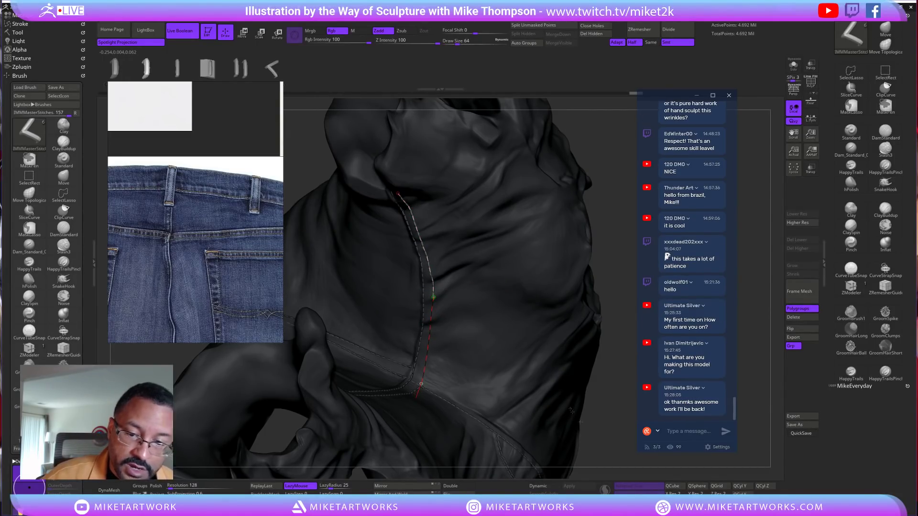
{"action": "left_click", "coordinate": [598, 452]}
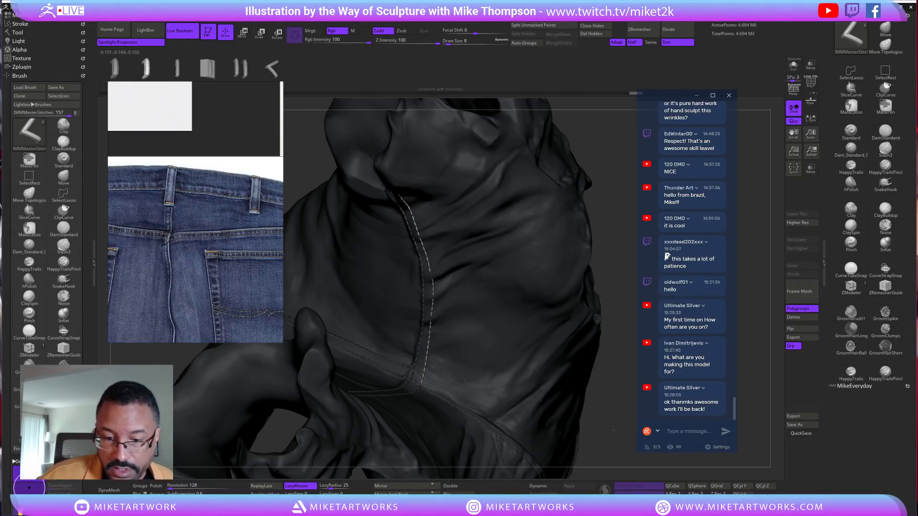
Switch to the Move brush with Draw Size 54 and pull the middle of the new stitch row into line with the seam
{"action": "left_click_drag", "start_coordinate": [613, 429], "coordinate": [611, 433]}
{"action": "key", "text": "b"}
{"action": "key", "text": "m"}
{"action": "key", "text": "v"}
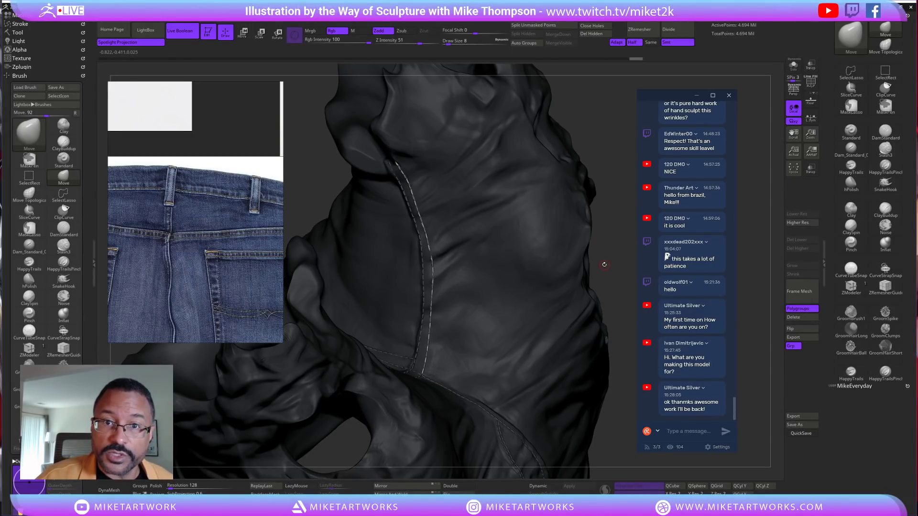
{"action": "key", "text": "s"}
{"action": "mouse_move", "coordinate": [606, 263]}
{"action": "left_mouse_down"}
{"action": "mouse_move", "coordinate": [603, 277]}
{"action": "mouse_move", "coordinate": [431, 308]}
{"action": "left_mouse_up"}
{"action": "key", "text": "s"}
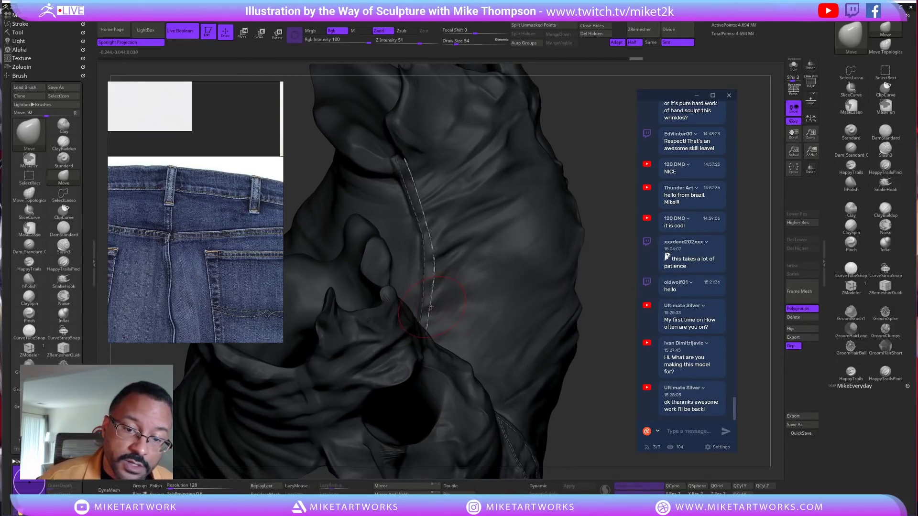
{"action": "mouse_move", "coordinate": [437, 260]}
{"action": "left_mouse_down"}
{"action": "mouse_move", "coordinate": [439, 275]}
{"action": "mouse_move", "coordinate": [432, 258]}
{"action": "left_mouse_up"}
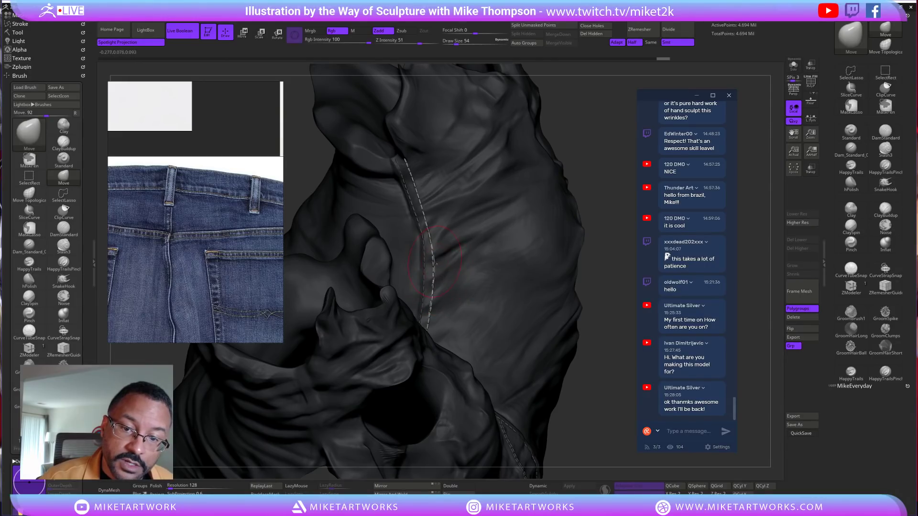
Set the Move brush's Draw Size to 19 and nudge the inseam stitches into even, parallel rows toward the crotch
{"action": "mouse_move", "coordinate": [529, 231]}
{"action": "left_mouse_down"}
{"action": "mouse_move", "coordinate": [392, 288]}
{"action": "mouse_move", "coordinate": [363, 268]}
{"action": "left_mouse_up"}
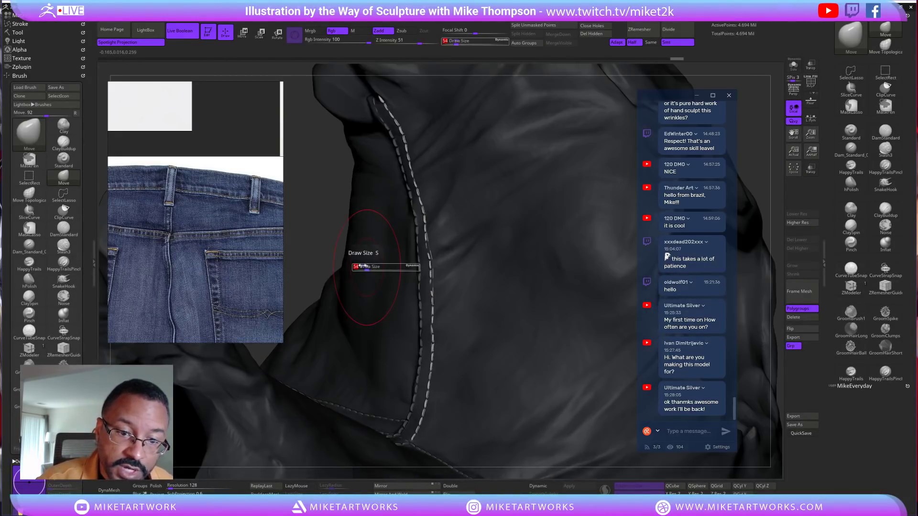
{"action": "key", "text": "s"}
{"action": "mouse_move", "coordinate": [328, 232]}
{"action": "left_mouse_down"}
{"action": "mouse_move", "coordinate": [298, 231]}
{"action": "mouse_move", "coordinate": [293, 242]}
{"action": "mouse_move", "coordinate": [389, 274]}
{"action": "left_mouse_up"}
{"action": "key", "text": "s"}
{"action": "key", "text": "s"}
{"action": "left_click_drag", "start_coordinate": [368, 307], "coordinate": [364, 307]}
{"action": "left_click_drag", "start_coordinate": [429, 249], "coordinate": [436, 345]}
{"action": "right_click_drag", "start_coordinate": [440, 352], "coordinate": [434, 335]}
{"action": "mouse_move", "coordinate": [434, 334]}
{"action": "left_mouse_down"}
{"action": "mouse_move", "coordinate": [437, 383]}
{"action": "mouse_move", "coordinate": [417, 430]}
{"action": "mouse_move", "coordinate": [419, 413]}
{"action": "left_mouse_up"}
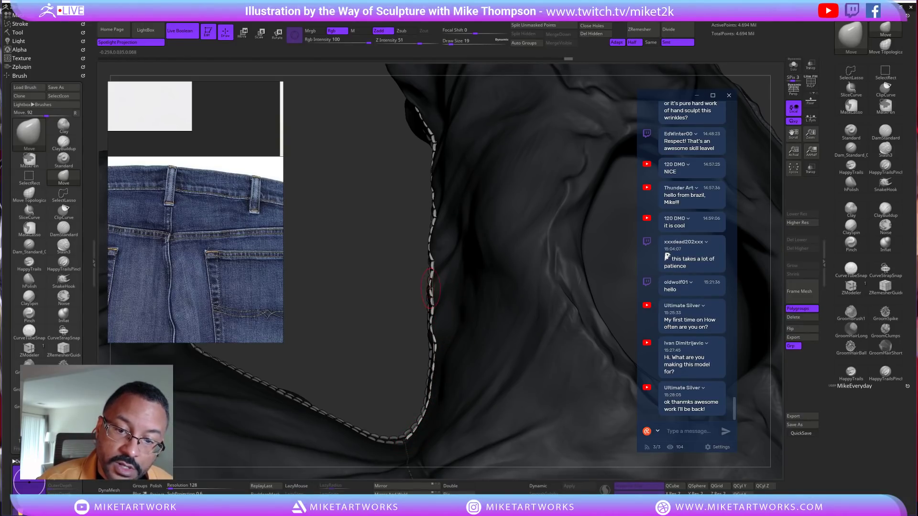
{"action": "left_click_drag", "start_coordinate": [433, 289], "coordinate": [433, 337]}
Refine the spacing of the two stitch rows near the hem end of the inseam
{"action": "mouse_move", "coordinate": [419, 264]}
{"action": "left_mouse_down"}
{"action": "mouse_move", "coordinate": [389, 361]}
{"action": "mouse_move", "coordinate": [412, 247]}
{"action": "left_mouse_up"}
{"action": "right_click_drag", "start_coordinate": [415, 288], "coordinate": [422, 283]}
{"action": "right_click_drag", "start_coordinate": [382, 330], "coordinate": [433, 290]}
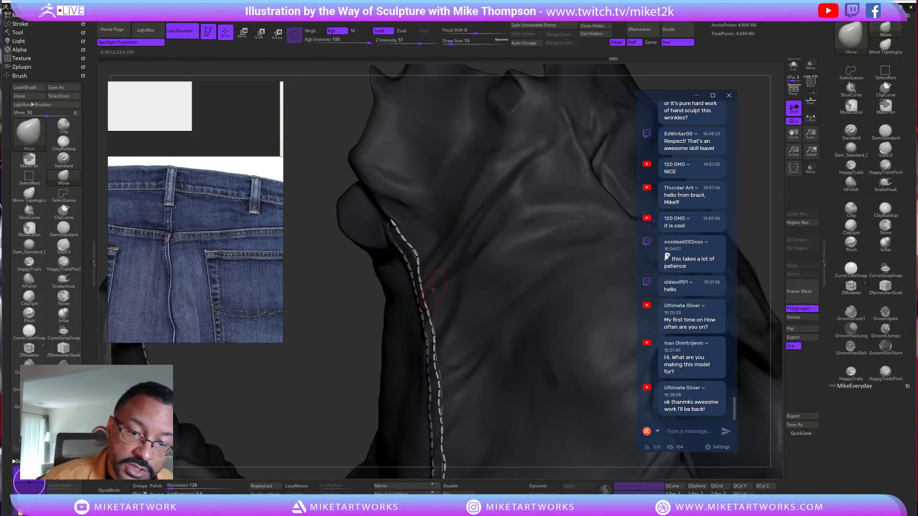
{"action": "right_click_drag", "start_coordinate": [347, 365], "coordinate": [449, 249]}
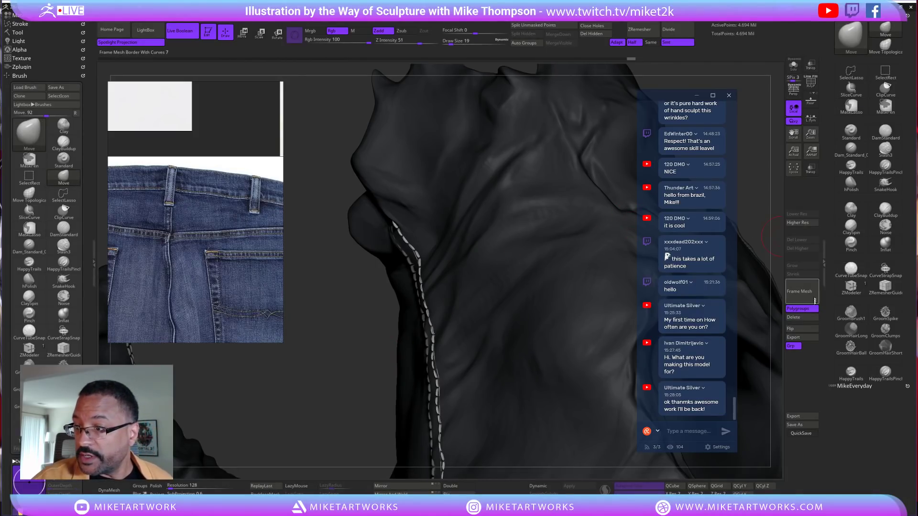
Delete the leftover stitch curve and adjust the hem-end stitches with the Move Topological brush
{"action": "left_click", "coordinate": [808, 319]}
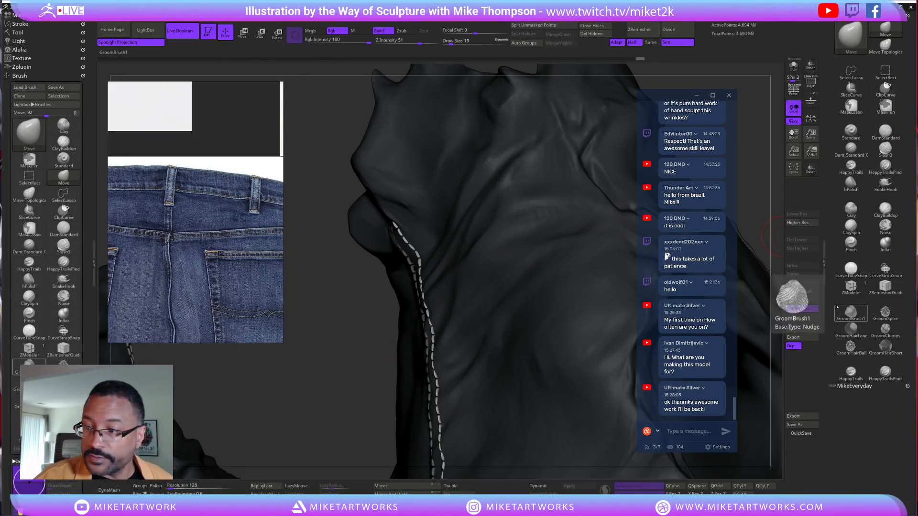
{"action": "right_click_drag", "start_coordinate": [363, 368], "coordinate": [380, 352]}
{"action": "left_click", "coordinate": [886, 44]}
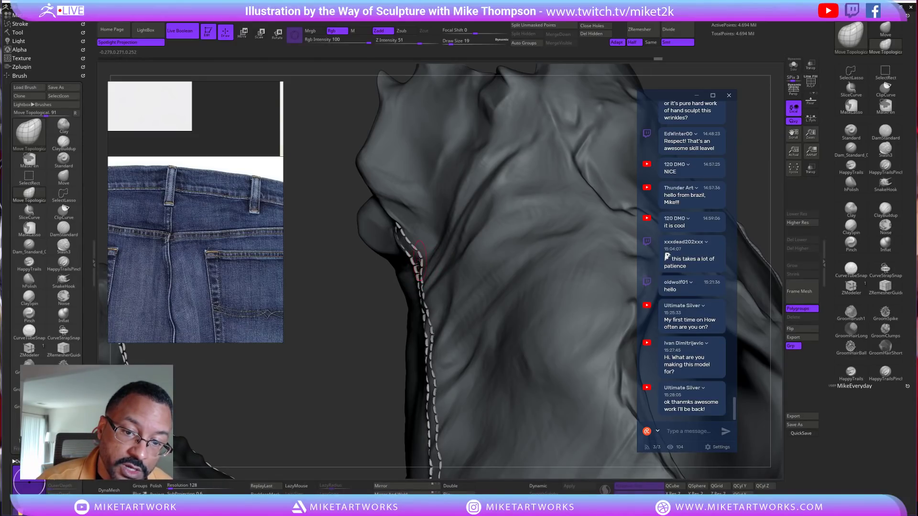
{"action": "right_click_drag", "start_coordinate": [348, 350], "coordinate": [450, 241]}
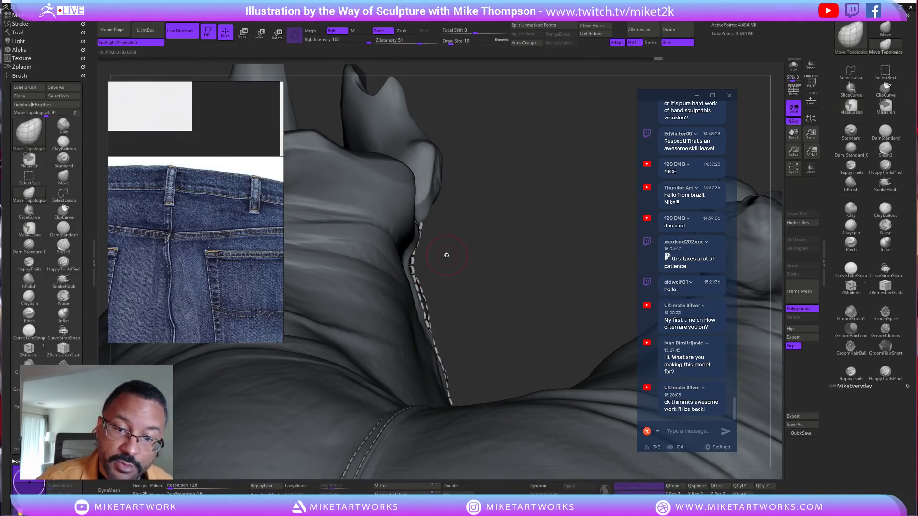
{"action": "right_click_drag", "start_coordinate": [444, 264], "coordinate": [424, 266]}
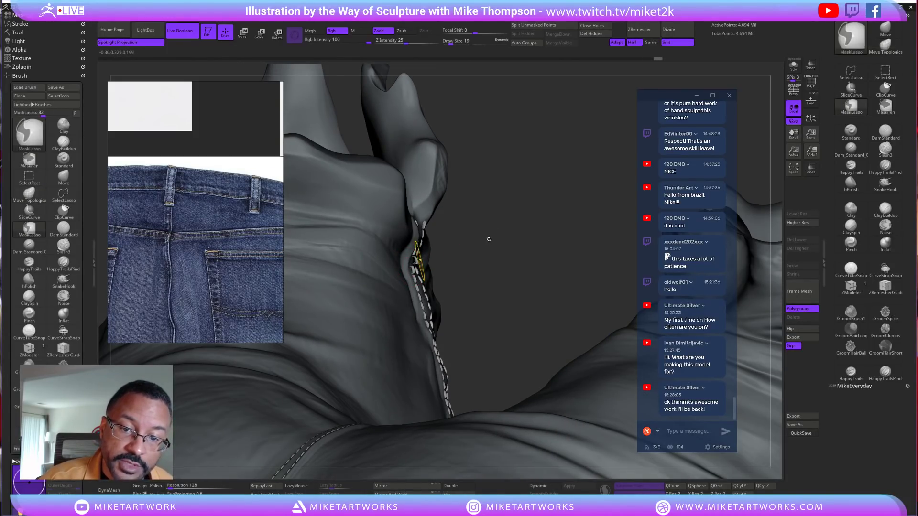
{"action": "mouse_move", "coordinate": [547, 219]}
{"action": "right_mouse_down"}
{"action": "mouse_move", "coordinate": [531, 240]}
{"action": "mouse_move", "coordinate": [592, 219]}
{"action": "right_mouse_up"}
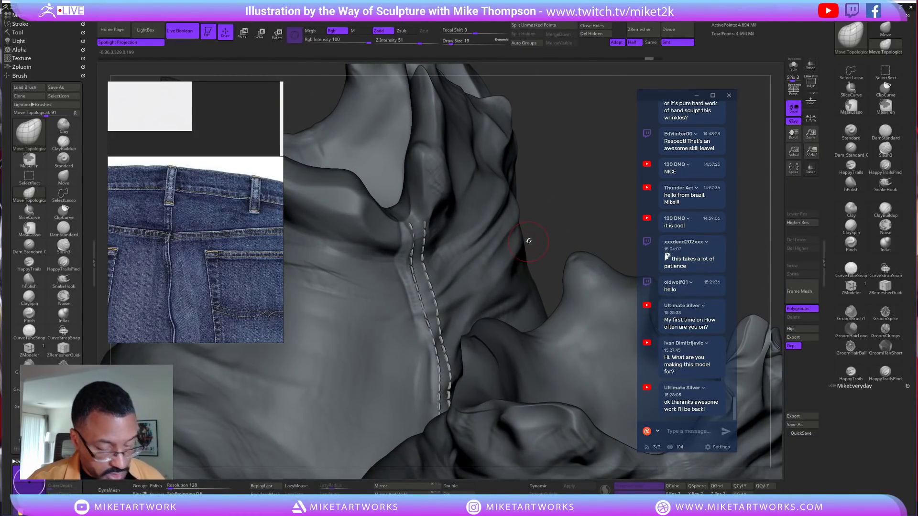
{"action": "key", "text": "w"}
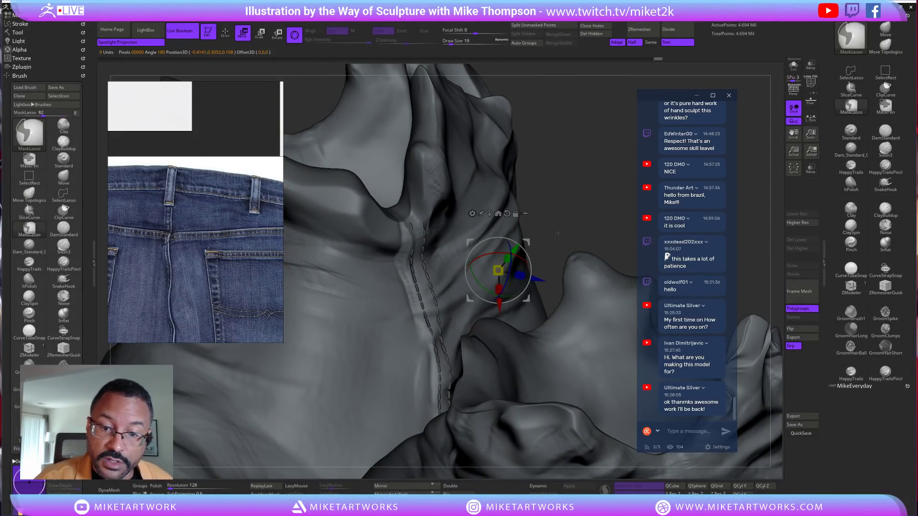
{"action": "key", "text": "q"}
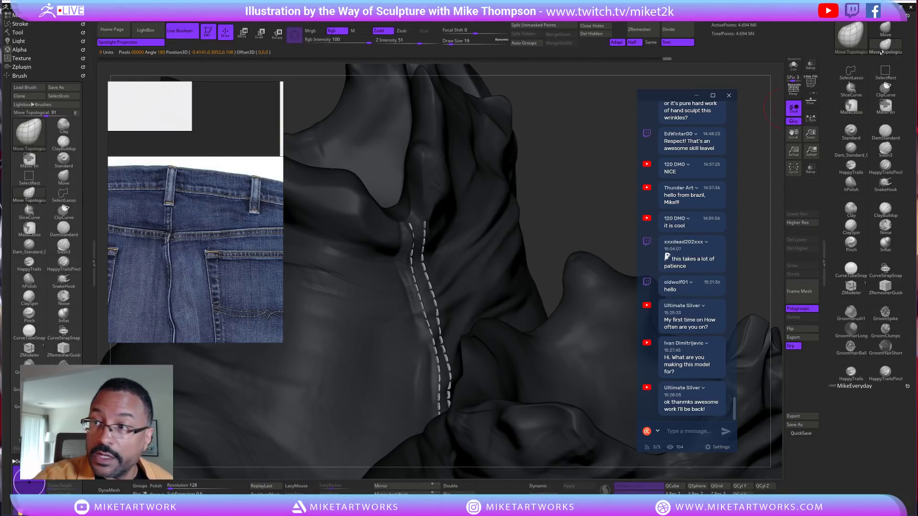
Return to the Move brush and reposition the hem-end stitches so both rows follow the folds of the inseam
{"action": "key", "text": "b"}
{"action": "key", "text": "m"}
{"action": "key", "text": "v"}
{"action": "left_click_drag", "start_coordinate": [551, 218], "coordinate": [564, 207]}
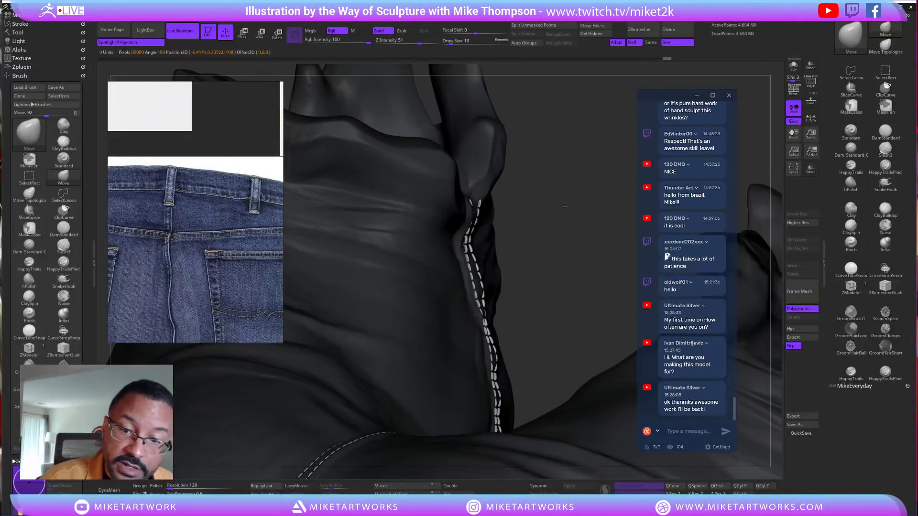
{"action": "left_click_drag", "start_coordinate": [524, 240], "coordinate": [462, 226]}
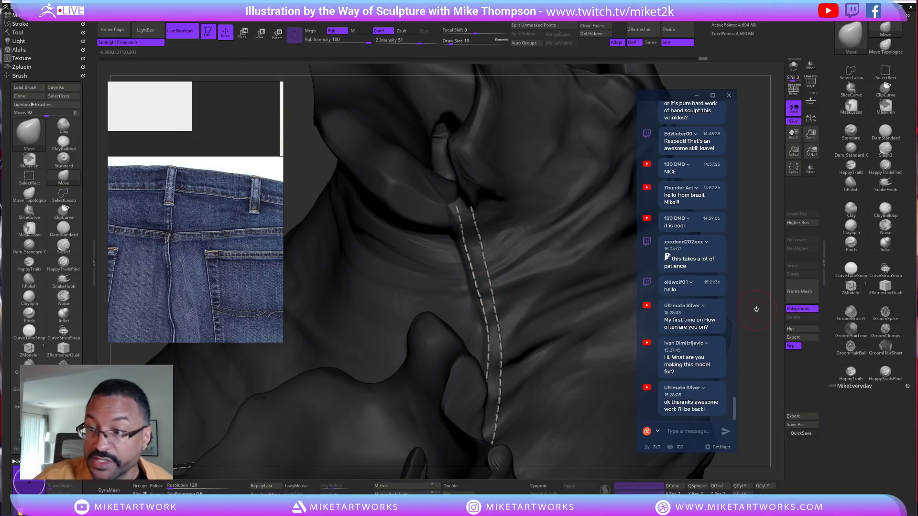
{"action": "left_click_drag", "start_coordinate": [742, 295], "coordinate": [709, 290]}
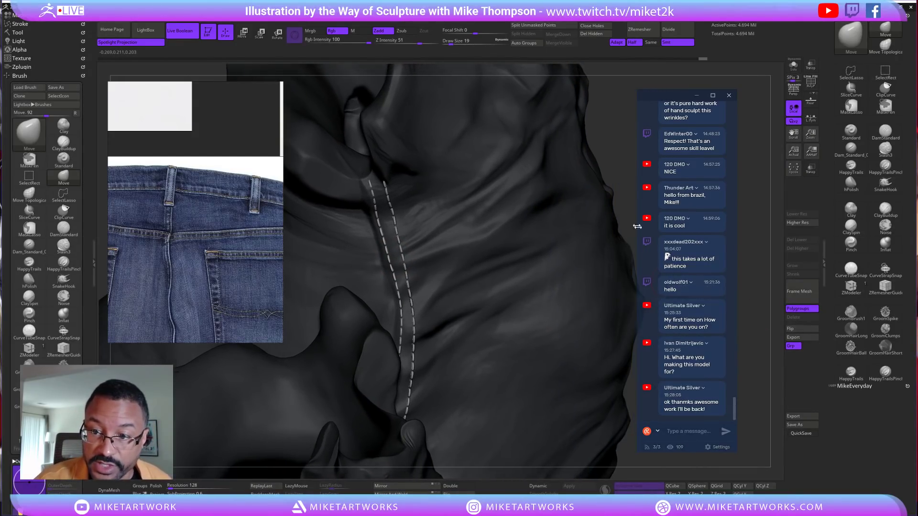
{"action": "left_click_drag", "start_coordinate": [619, 152], "coordinate": [452, 270]}
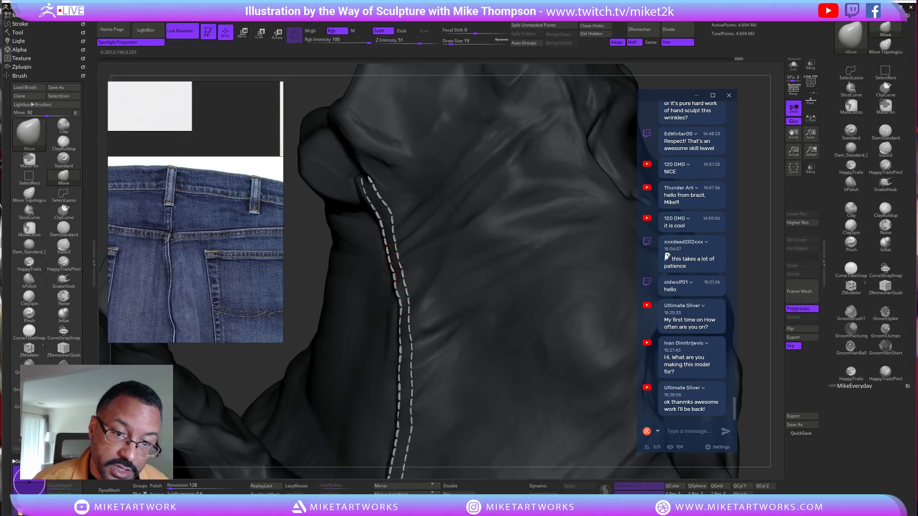
{"action": "left_click_drag", "start_coordinate": [394, 437], "coordinate": [396, 438]}
Nudge the stitches where the inseam rows cross the crotch seam so both rows curve smoothly through the junction
{"action": "left_click_drag", "start_coordinate": [756, 211], "coordinate": [428, 314]}
{"action": "left_click_drag", "start_coordinate": [405, 427], "coordinate": [422, 403]}
{"action": "left_click_drag", "start_coordinate": [437, 338], "coordinate": [441, 338]}
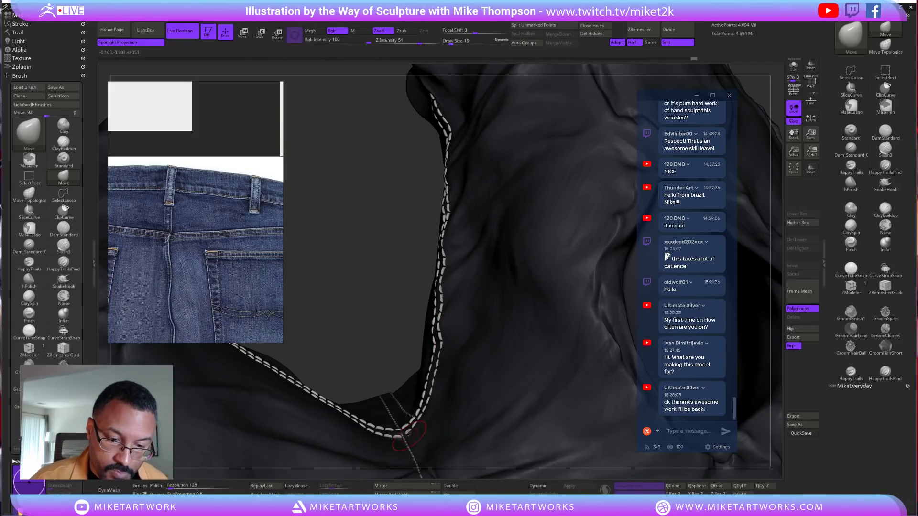
{"action": "mouse_move", "coordinate": [392, 438]}
{"action": "left_mouse_down"}
{"action": "mouse_move", "coordinate": [398, 436]}
{"action": "mouse_move", "coordinate": [377, 428]}
{"action": "left_mouse_up"}
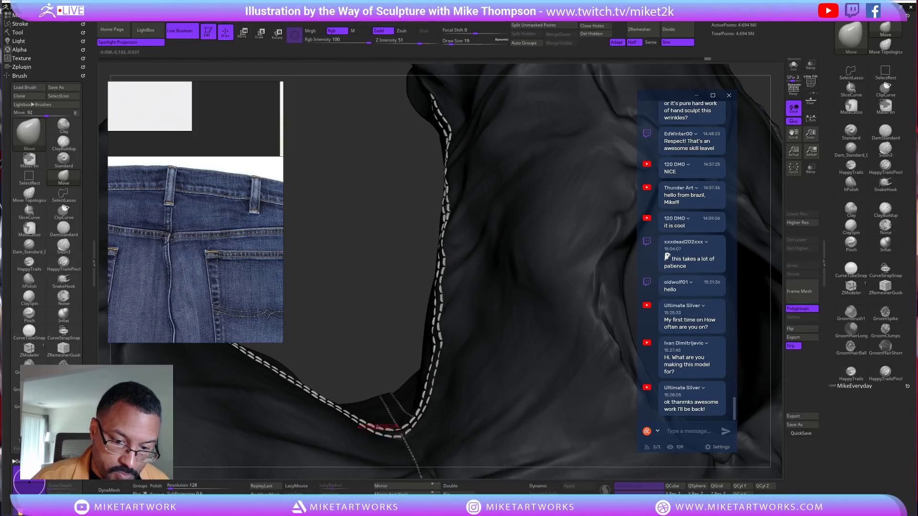
Set the Move brush's Draw Size to 29 and adjust the inseam stitches where they run down to the other leg's torn hem
{"action": "left_click_drag", "start_coordinate": [379, 303], "coordinate": [574, 382]}
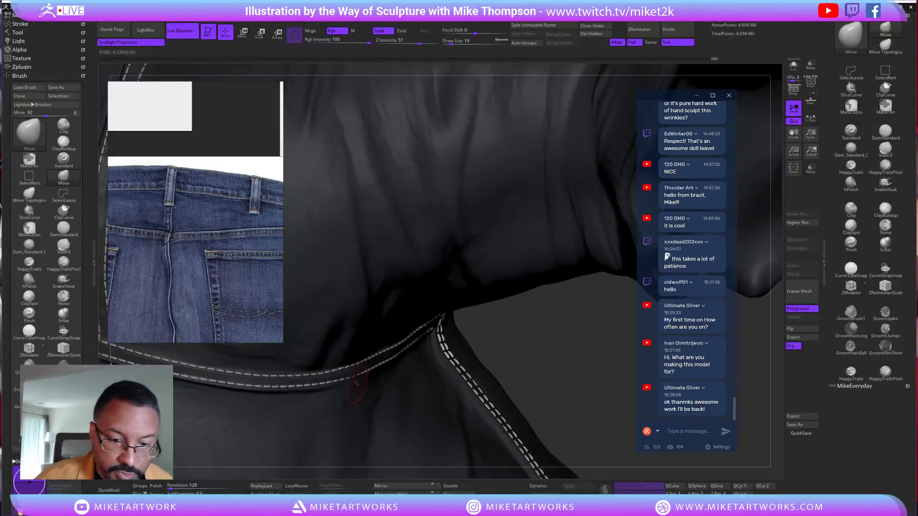
{"action": "left_click_drag", "start_coordinate": [582, 376], "coordinate": [407, 441]}
{"action": "mouse_move", "coordinate": [630, 297]}
{"action": "left_mouse_down"}
{"action": "mouse_move", "coordinate": [526, 424]}
{"action": "mouse_move", "coordinate": [576, 432]}
{"action": "left_mouse_up"}
{"action": "key", "text": "s"}
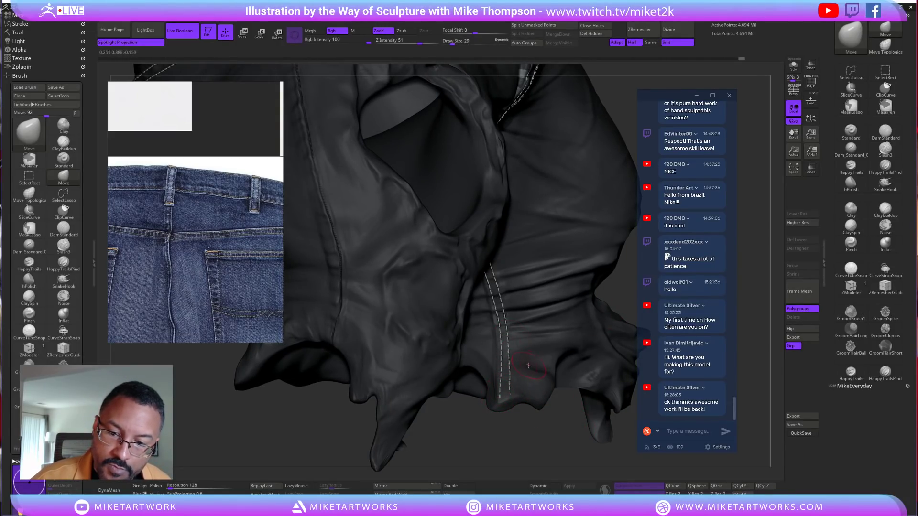
{"action": "left_click_drag", "start_coordinate": [529, 427], "coordinate": [498, 428]}
Mask part of the stitching near the torn hem, set Draw Size to 71, and reposition the unmasked stitches
{"action": "key", "text": "ctrl"}
{"action": "left_click_drag", "start_coordinate": [507, 358], "coordinate": [485, 263], "text": "ctrl"}
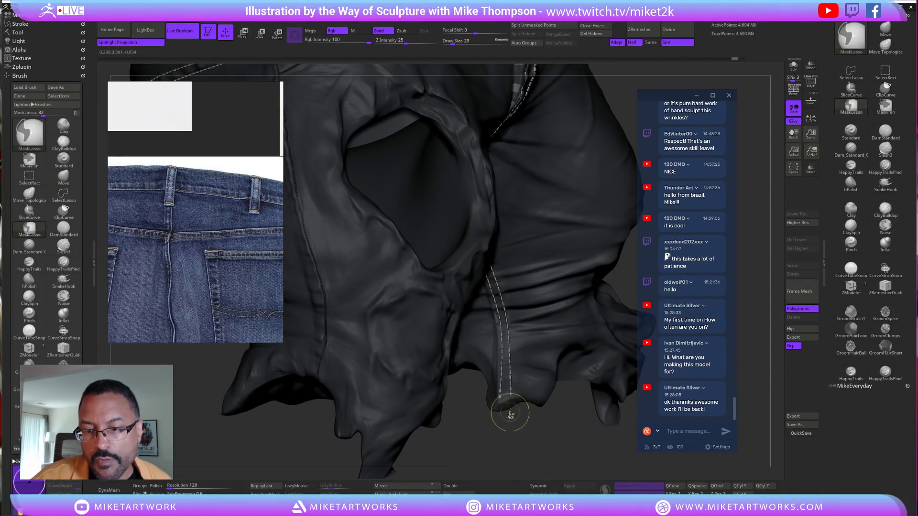
{"action": "mouse_move", "coordinate": [506, 335]}
{"action": "left_mouse_down", "text": "ctrl"}
{"action": "mouse_move", "coordinate": [493, 287]}
{"action": "mouse_move", "coordinate": [466, 421]}
{"action": "mouse_move", "coordinate": [502, 471]}
{"action": "left_mouse_up", "text": "ctrl"}
{"action": "key", "text": "s"}
{"action": "left_click_drag", "start_coordinate": [542, 434], "coordinate": [513, 388]}
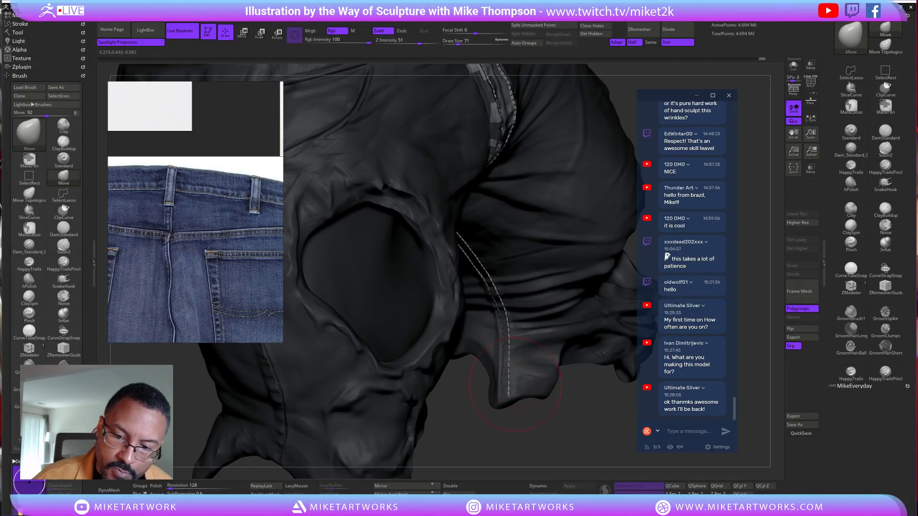
Clear the mask from the jeans and save the project
{"action": "mouse_move", "coordinate": [531, 432]}
{"action": "left_mouse_down", "text": "ctrl"}
{"action": "mouse_move", "coordinate": [559, 435]}
{"action": "mouse_move", "coordinate": [532, 425]}
{"action": "mouse_move", "coordinate": [548, 420]}
{"action": "mouse_move", "coordinate": [507, 456]}
{"action": "mouse_move", "coordinate": [585, 391]}
{"action": "mouse_move", "coordinate": [617, 278]}
{"action": "left_mouse_up", "text": "ctrl"}
{"action": "key", "text": "shift"}
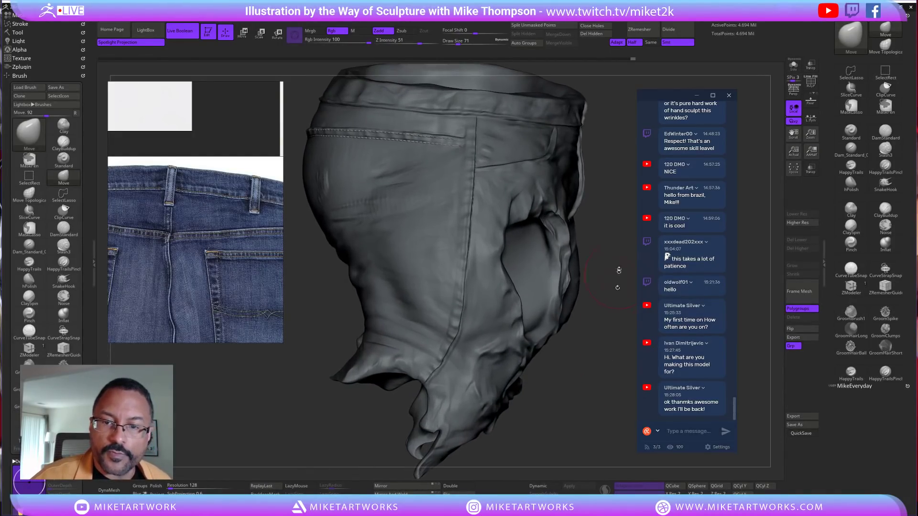
{"action": "mouse_move", "coordinate": [615, 182]}
{"action": "left_mouse_down"}
{"action": "mouse_move", "coordinate": [590, 289]}
{"action": "mouse_move", "coordinate": [558, 165]}
{"action": "mouse_move", "coordinate": [566, 274]}
{"action": "left_mouse_up"}
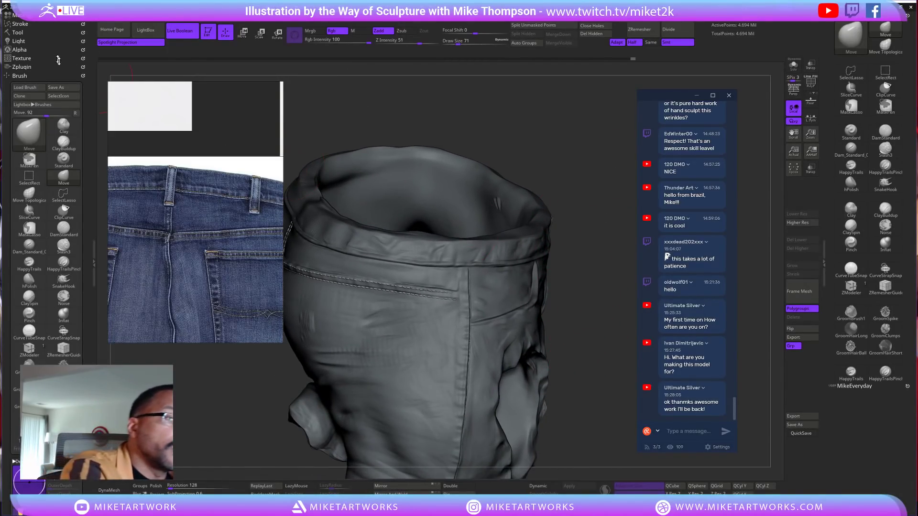
{"action": "key", "text": "ctrl+s"}
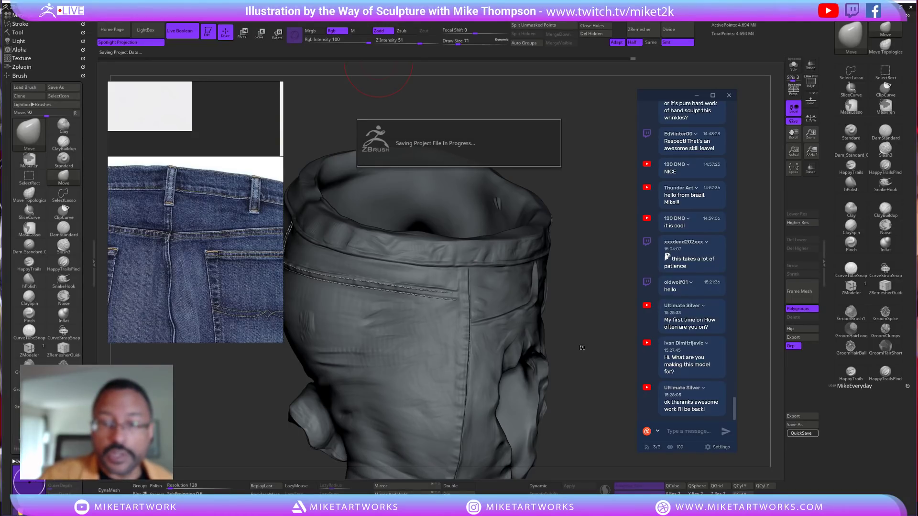
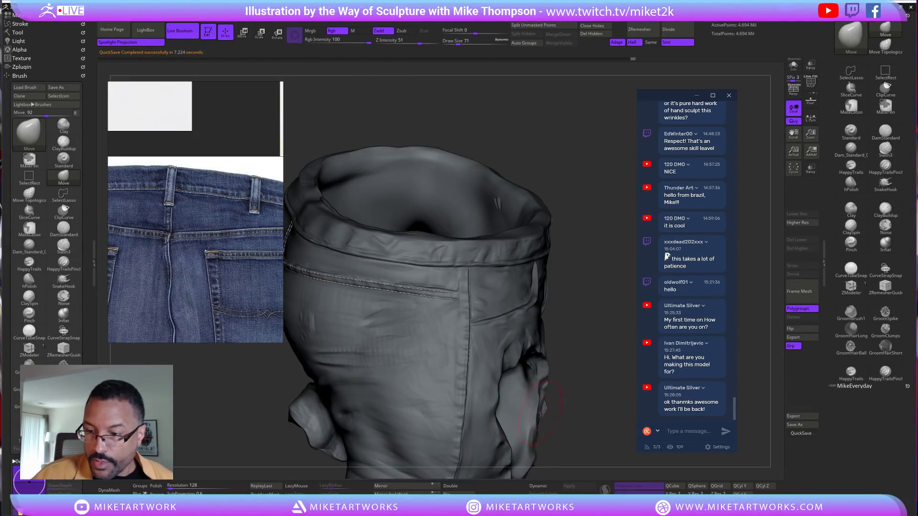
Switch to the IMMMasterStitches brush and set its Draw Size to 8 for stitching the jeans' side seam
{"action": "mouse_move", "coordinate": [586, 418]}
{"action": "left_mouse_down"}
{"action": "mouse_move", "coordinate": [582, 393]}
{"action": "mouse_move", "coordinate": [579, 410]}
{"action": "mouse_move", "coordinate": [610, 403]}
{"action": "mouse_move", "coordinate": [567, 402]}
{"action": "left_mouse_up"}
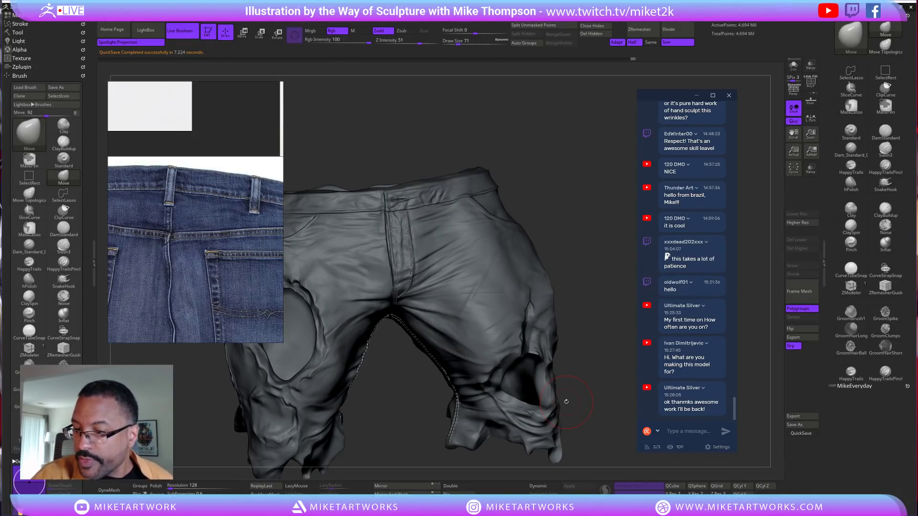
{"action": "mouse_move", "coordinate": [541, 225]}
{"action": "left_mouse_down"}
{"action": "mouse_move", "coordinate": [588, 223]}
{"action": "mouse_move", "coordinate": [547, 257]}
{"action": "mouse_move", "coordinate": [557, 274]}
{"action": "left_mouse_up"}
{"action": "key", "text": "s"}
{"action": "key", "text": "b"}
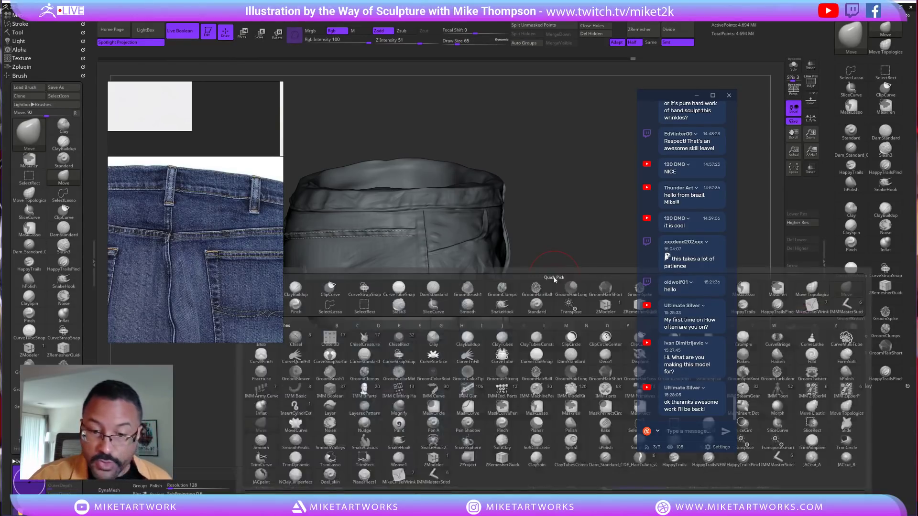
{"action": "left_click", "coordinate": [433, 474]}
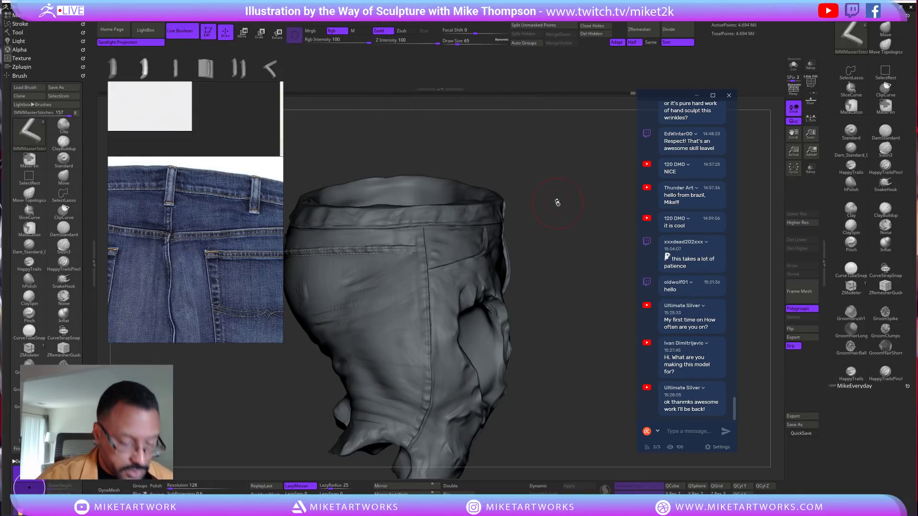
{"action": "key", "text": "space"}
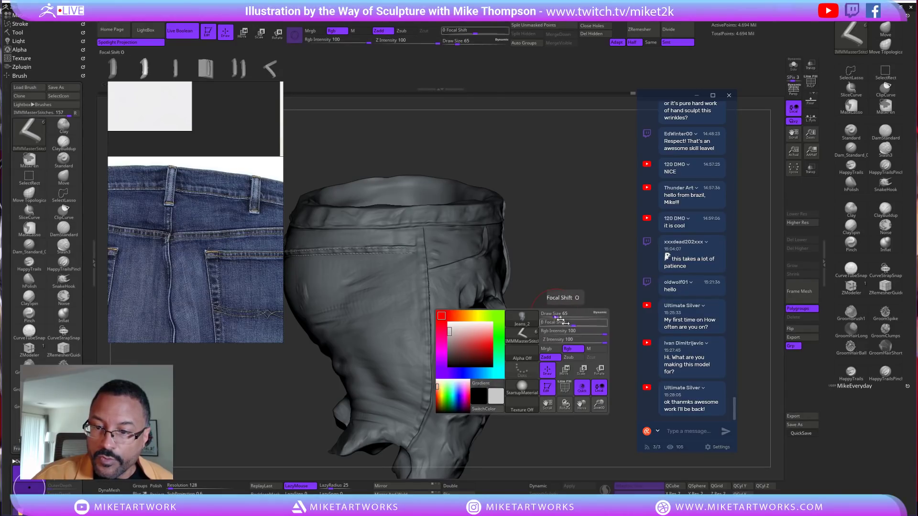
{"action": "left_click_drag", "start_coordinate": [554, 314], "coordinate": [546, 313]}
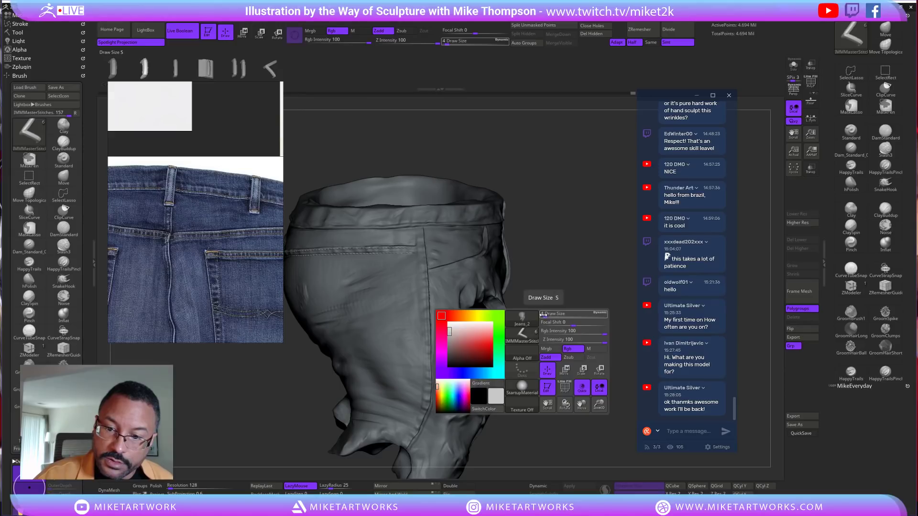
{"action": "key", "text": "space"}
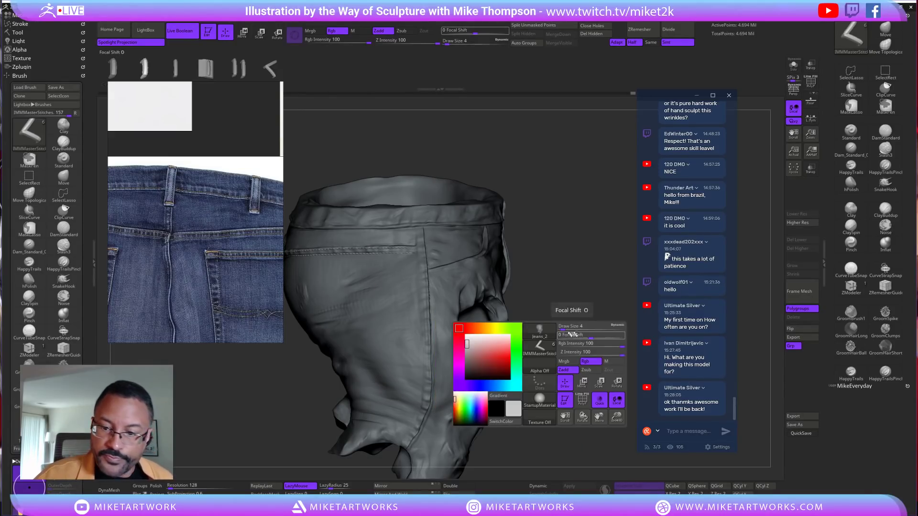
{"action": "left_click_drag", "start_coordinate": [576, 330], "coordinate": [563, 330]}
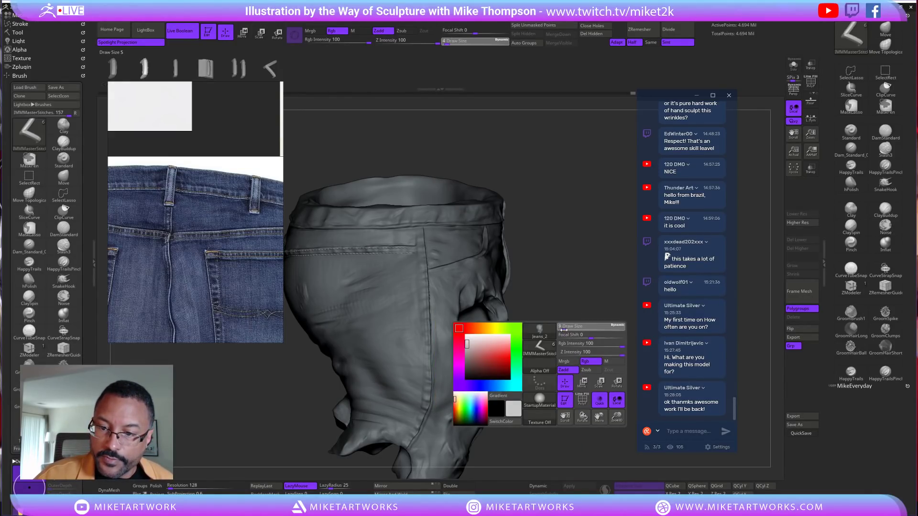
{"action": "key", "text": "space"}
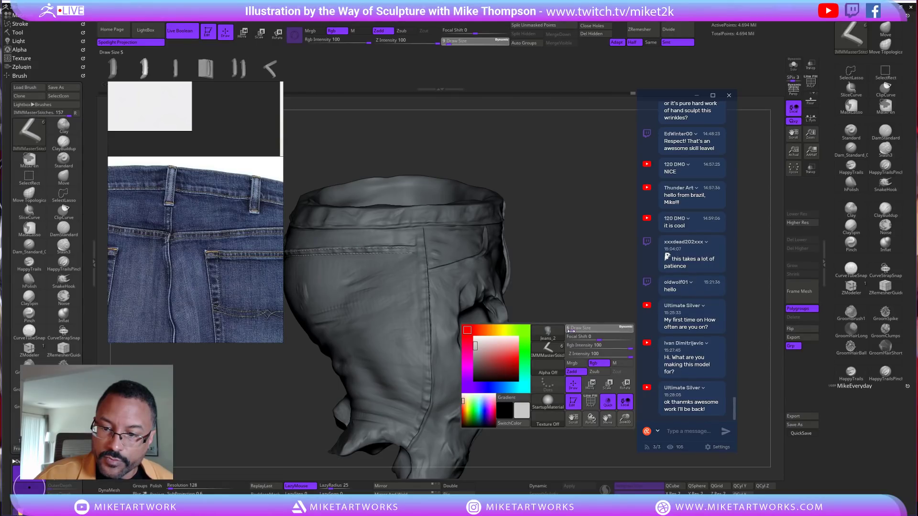
{"action": "mouse_move", "coordinate": [572, 331]}
{"action": "left_mouse_down"}
{"action": "mouse_move", "coordinate": [598, 284]}
{"action": "mouse_move", "coordinate": [588, 316]}
{"action": "left_mouse_up"}
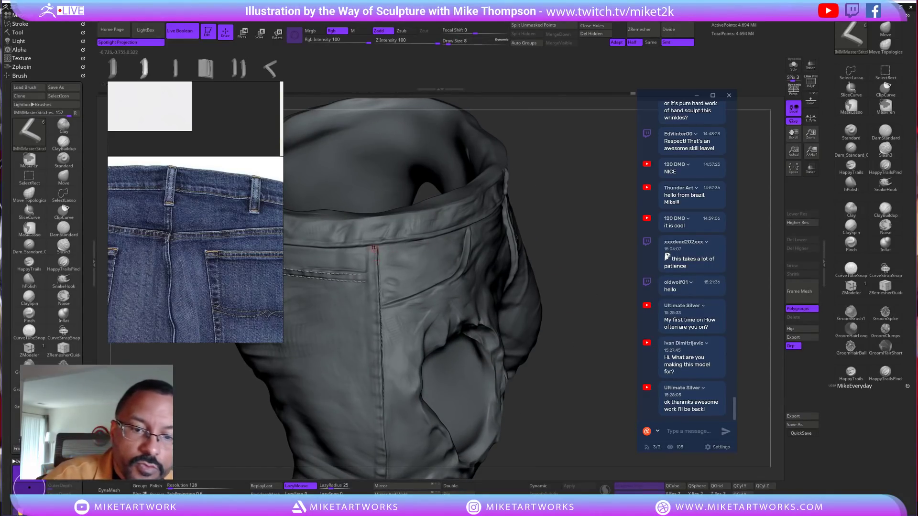
Lay a row of stitches along the side seam from just under the waistband down to the torn hem
{"action": "left_click_drag", "start_coordinate": [374, 246], "coordinate": [374, 262]}
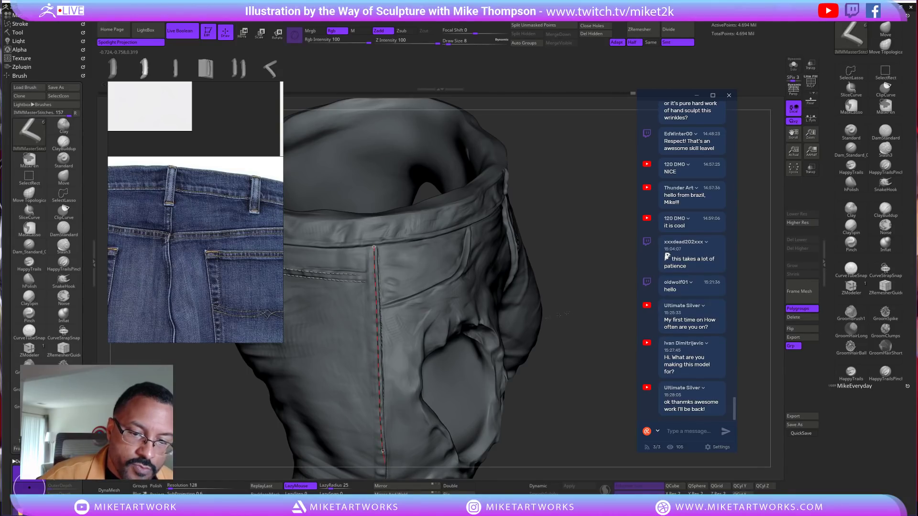
{"action": "mouse_move", "coordinate": [574, 393]}
{"action": "left_mouse_down", "text": "alt"}
{"action": "mouse_move", "coordinate": [606, 299]}
{"action": "mouse_move", "coordinate": [584, 341]}
{"action": "mouse_move", "coordinate": [582, 289]}
{"action": "left_mouse_up", "text": "alt"}
{"action": "left_click_drag", "start_coordinate": [444, 280], "coordinate": [444, 291]}
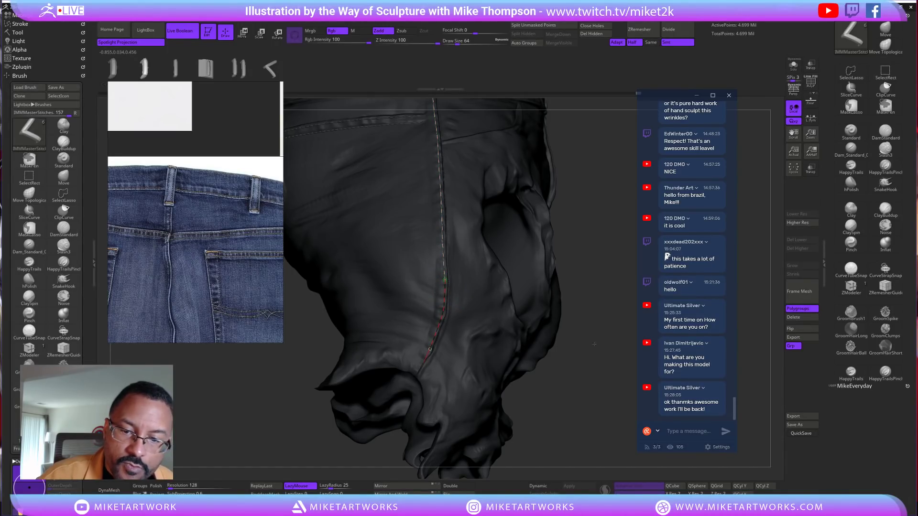
{"action": "left_click_drag", "start_coordinate": [599, 352], "coordinate": [545, 348]}
{"action": "left_click_drag", "start_coordinate": [427, 348], "coordinate": [415, 368]}
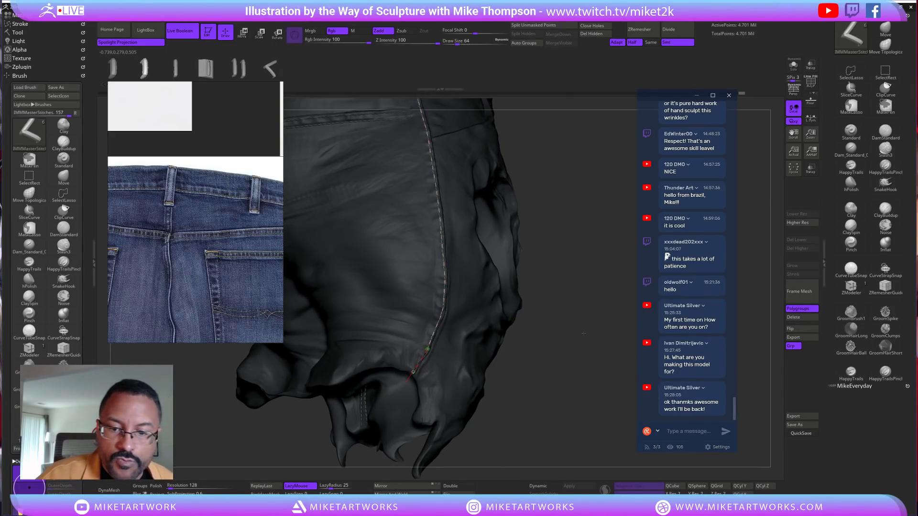
Add a second, parallel row of stitches along the back edge of the side seam, redrawing it if it is misplaced
{"action": "left_click_drag", "start_coordinate": [580, 303], "coordinate": [549, 345]}
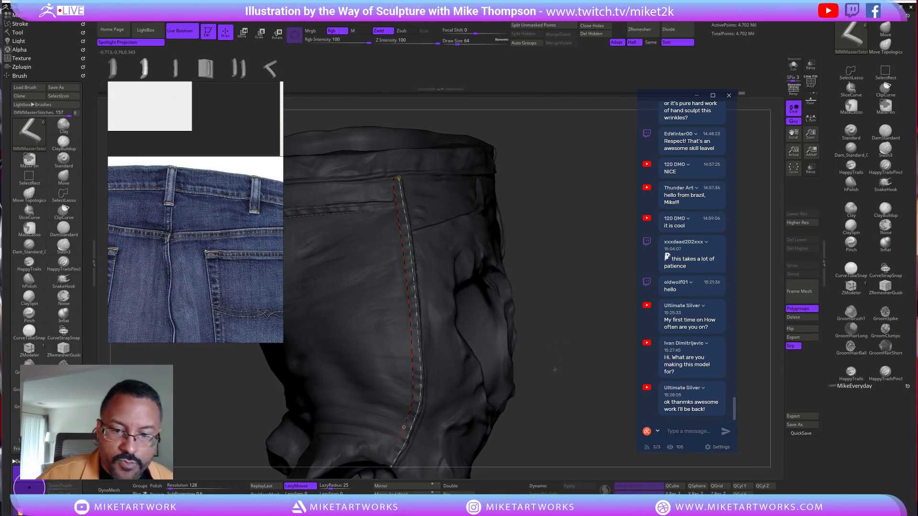
{"action": "left_click_drag", "start_coordinate": [577, 375], "coordinate": [609, 298], "text": "alt"}
{"action": "key", "text": "ctrl+z"}
{"action": "mouse_move", "coordinate": [581, 255]}
{"action": "left_mouse_down", "text": "alt"}
{"action": "mouse_move", "coordinate": [576, 305]}
{"action": "mouse_move", "coordinate": [578, 268]}
{"action": "left_mouse_up", "text": "alt"}
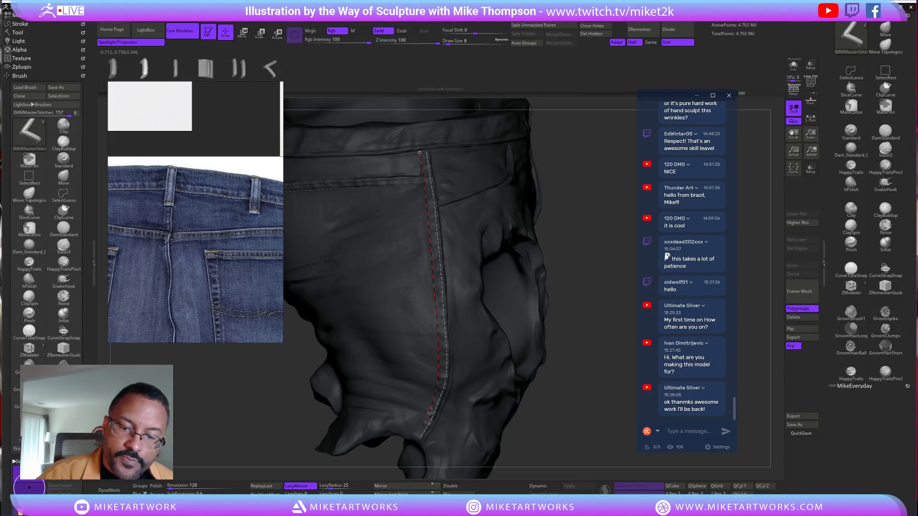
{"action": "mouse_move", "coordinate": [582, 382]}
{"action": "left_mouse_down", "text": "alt"}
{"action": "mouse_move", "coordinate": [603, 346]}
{"action": "mouse_move", "coordinate": [597, 362]}
{"action": "left_mouse_up", "text": "alt"}
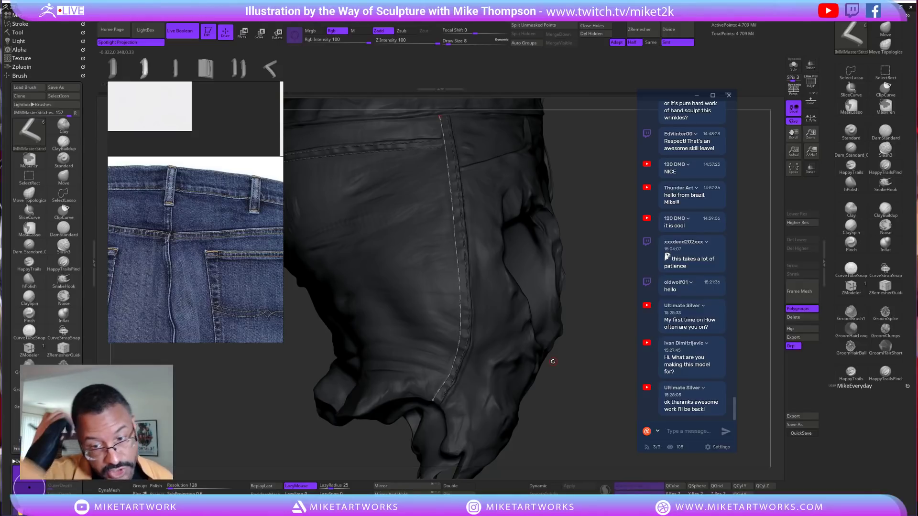
Stitch along the curved front pocket opening from the waistband to the side seam
{"action": "left_click_drag", "start_coordinate": [582, 383], "coordinate": [604, 263]}
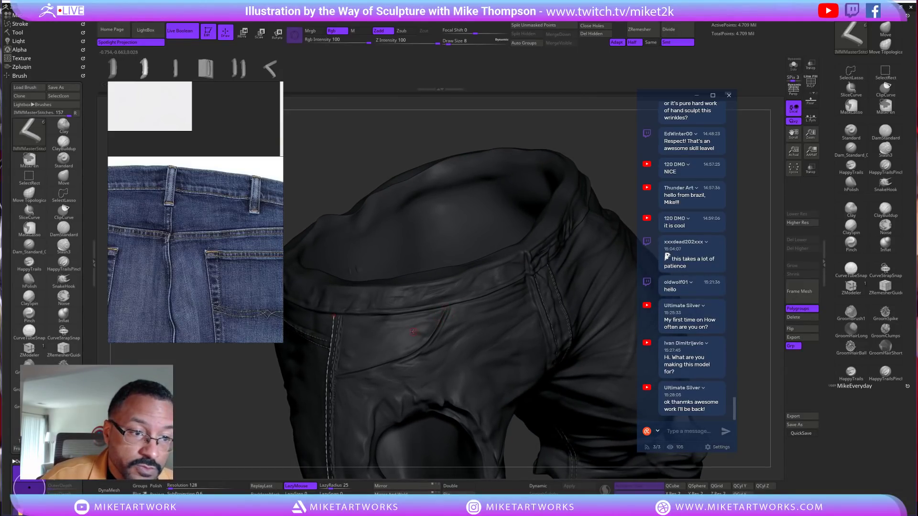
{"action": "left_click_drag", "start_coordinate": [443, 327], "coordinate": [432, 342]}
{"action": "left_click_drag", "start_coordinate": [366, 374], "coordinate": [322, 384]}
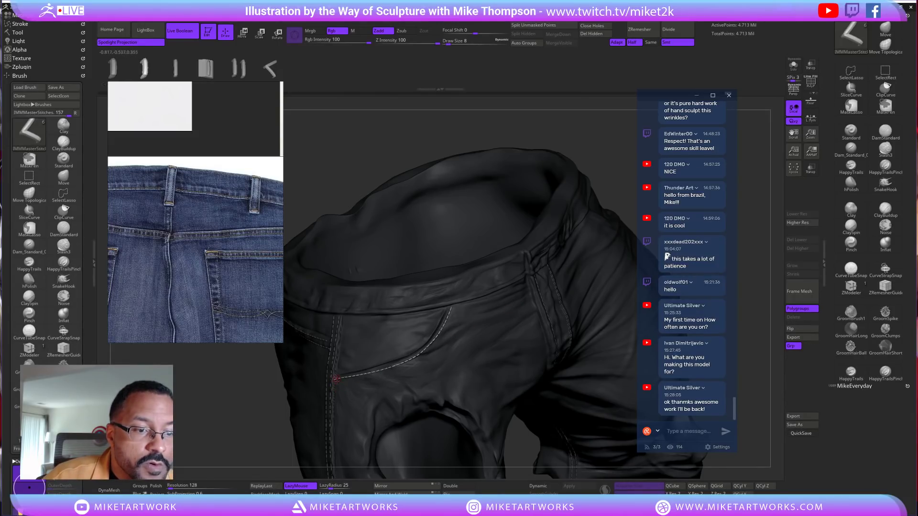
Remove the photo of the ripped denim shorts with rolled cuffs from the reference board
{"action": "scroll", "coordinate": [229, 210], "scroll_direction": "down", "scroll_amount": 3}
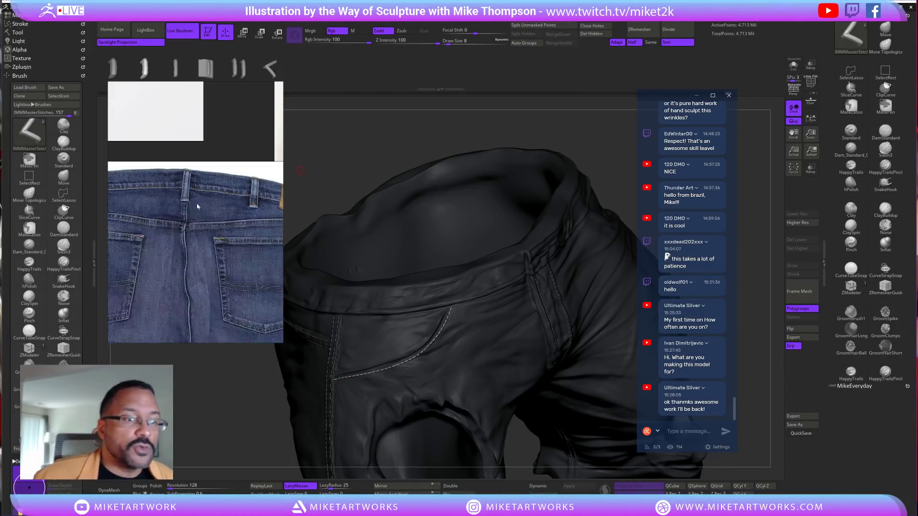
{"action": "mouse_move", "coordinate": [229, 210]}
{"action": "middle_mouse_down"}
{"action": "mouse_move", "coordinate": [156, 254]}
{"action": "mouse_move", "coordinate": [224, 200]}
{"action": "middle_mouse_up"}
{"action": "scroll", "coordinate": [225, 251], "scroll_direction": "up", "scroll_amount": 8}
{"action": "scroll", "coordinate": [225, 250], "scroll_direction": "down", "scroll_amount": 6}
{"action": "left_click", "coordinate": [218, 238]}
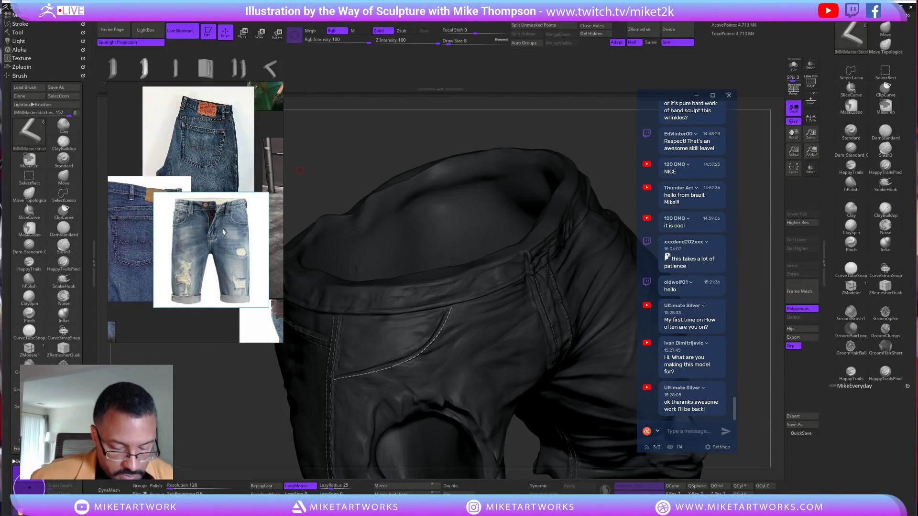
{"action": "key", "text": "Delete"}
Examine the jeans photos on the reference board for how front pockets are stitched, ending on the 361 Vintage Straight close-up
{"action": "middle_click_drag", "start_coordinate": [229, 196], "coordinate": [125, 277]}
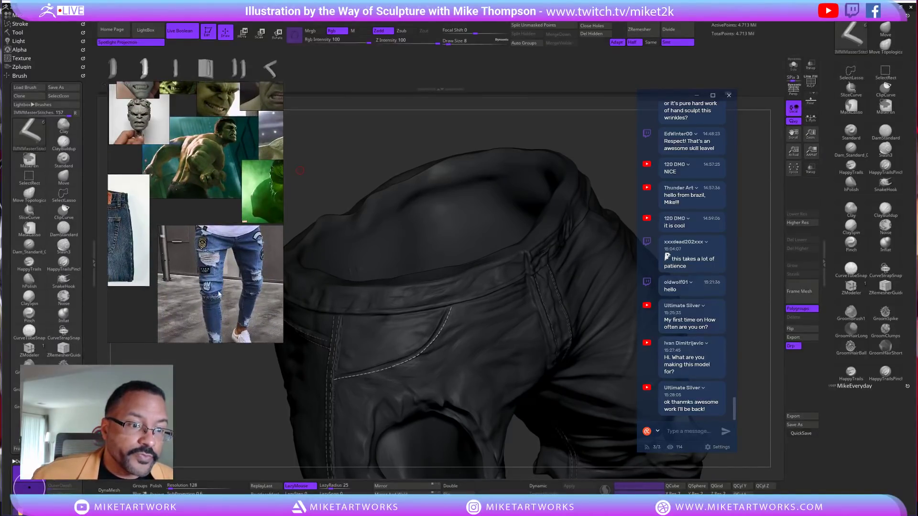
{"action": "middle_click_drag", "start_coordinate": [214, 285], "coordinate": [381, 269]}
{"action": "middle_click_drag", "start_coordinate": [186, 241], "coordinate": [357, 206]}
{"action": "middle_click_drag", "start_coordinate": [174, 235], "coordinate": [289, 245]}
{"action": "scroll", "coordinate": [268, 214], "scroll_direction": "up", "scroll_amount": 3}
{"action": "scroll", "coordinate": [263, 215], "scroll_direction": "down", "scroll_amount": 3}
{"action": "scroll", "coordinate": [262, 218], "scroll_direction": "down", "scroll_amount": 3}
{"action": "middle_click_drag", "start_coordinate": [261, 177], "coordinate": [207, 263]}
{"action": "scroll", "coordinate": [194, 209], "scroll_direction": "up", "scroll_amount": 5}
{"action": "scroll", "coordinate": [199, 225], "scroll_direction": "up", "scroll_amount": 2}
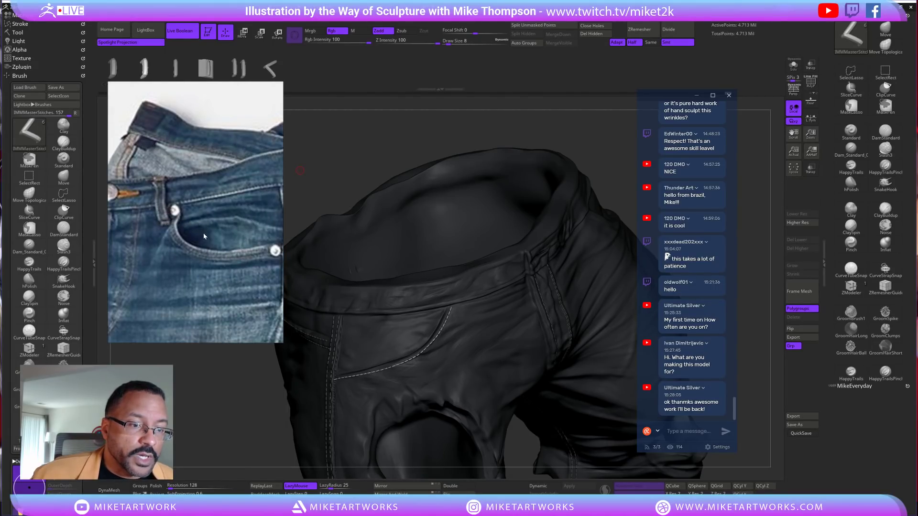
{"action": "scroll", "coordinate": [203, 234], "scroll_direction": "down", "scroll_amount": 6}
{"action": "middle_click_drag", "start_coordinate": [212, 276], "coordinate": [134, 87]}
{"action": "middle_click_drag", "start_coordinate": [203, 335], "coordinate": [165, 238]}
{"action": "scroll", "coordinate": [223, 223], "scroll_direction": "up", "scroll_amount": 5}
{"action": "scroll", "coordinate": [163, 239], "scroll_direction": "down", "scroll_amount": 3}
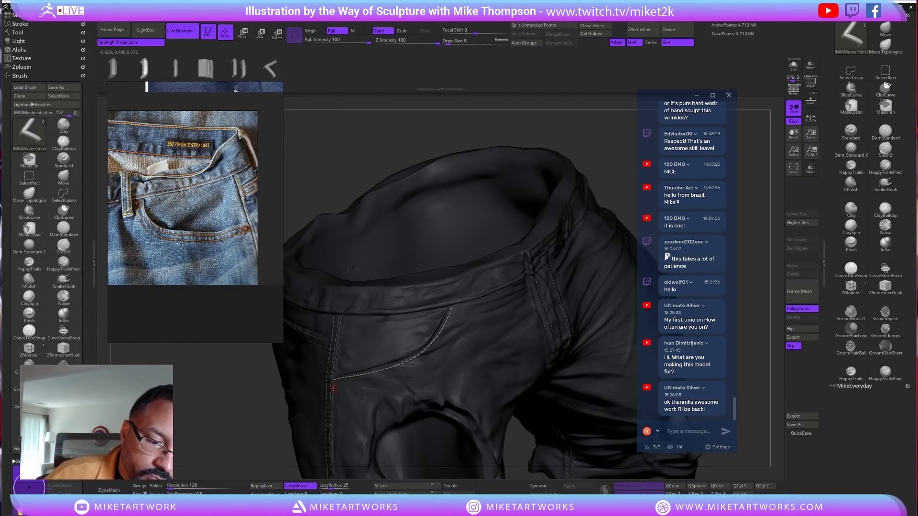
Add a second row of stitches parallel to the first around the curved front pocket opening
{"action": "left_click_drag", "start_coordinate": [333, 388], "coordinate": [346, 386]}
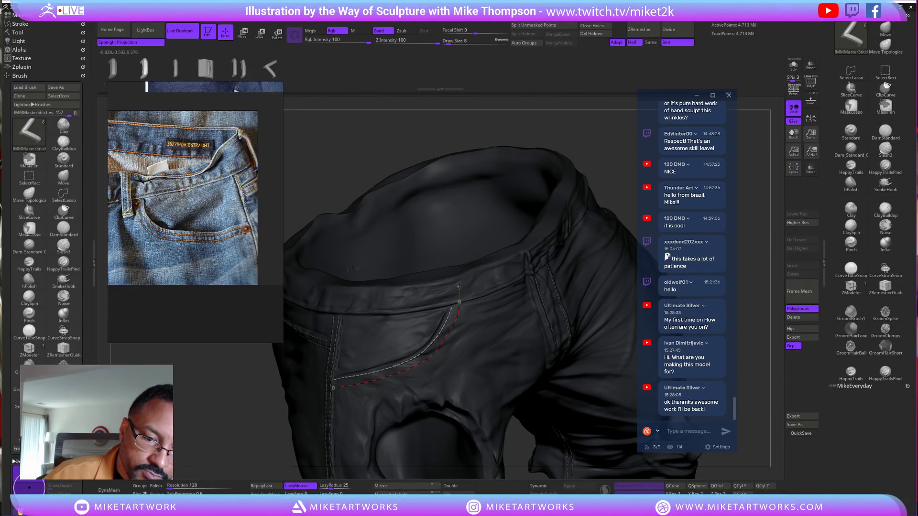
{"action": "left_click", "coordinate": [549, 374]}
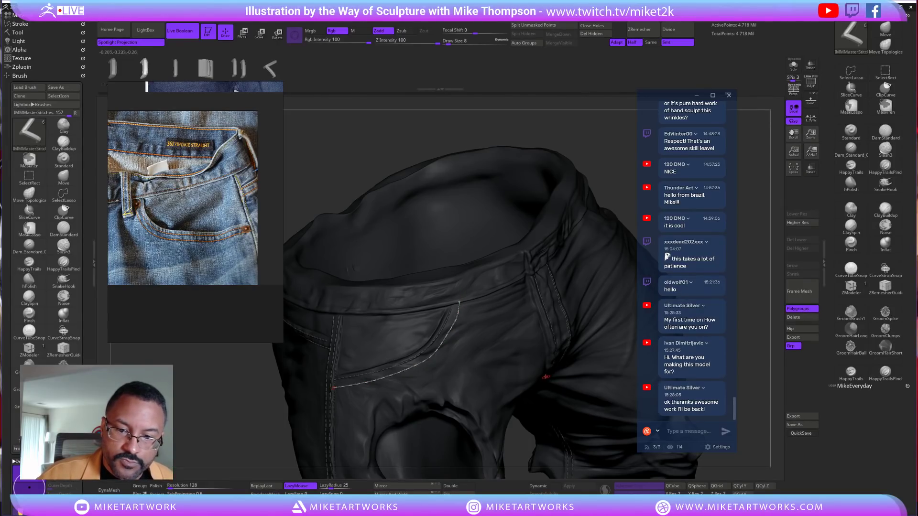
Lay a row of stitches along the waistband's lower edge from the hip past the front pocket to the fly
{"action": "left_click_drag", "start_coordinate": [606, 163], "coordinate": [623, 152]}
{"action": "left_click_drag", "start_coordinate": [599, 199], "coordinate": [557, 186]}
{"action": "left_click_drag", "start_coordinate": [291, 355], "coordinate": [425, 436]}
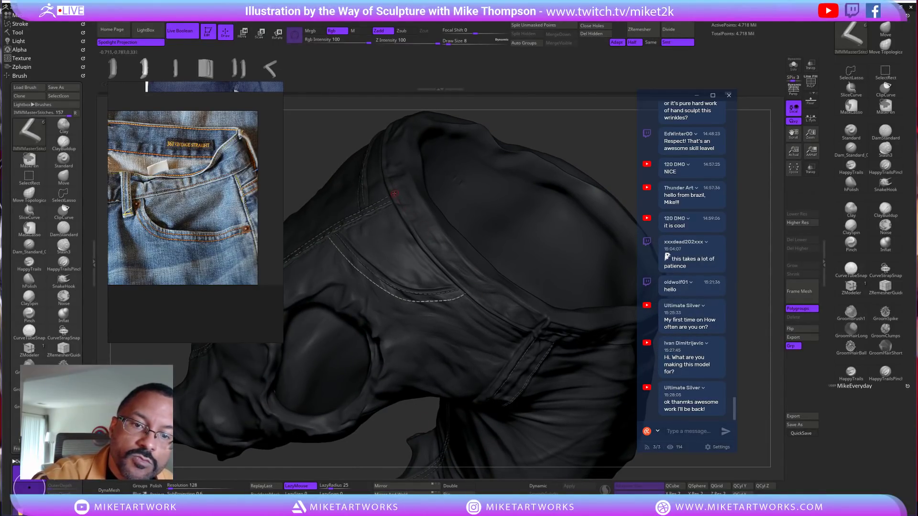
{"action": "left_click_drag", "start_coordinate": [535, 328], "coordinate": [521, 326]}
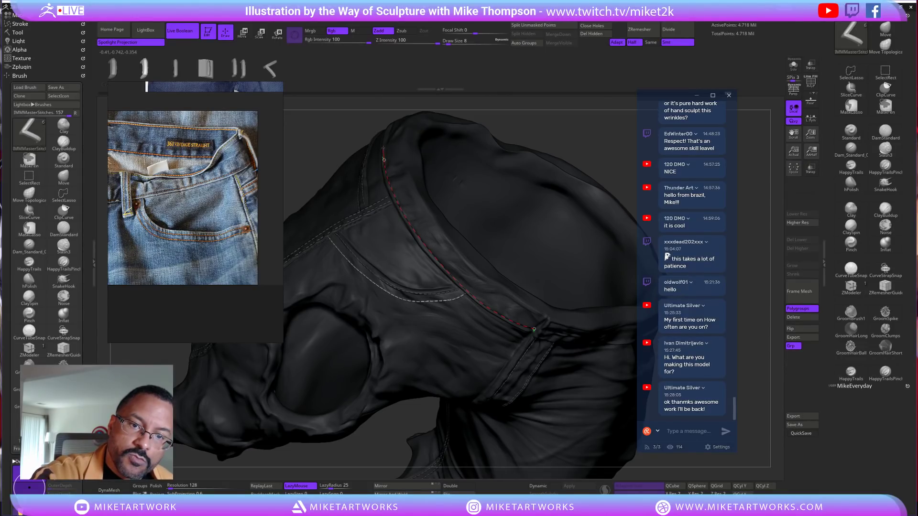
Extend the waistband's lower stitch row around the hip and across the back towards the opposite side
{"action": "left_click_drag", "start_coordinate": [568, 132], "coordinate": [587, 291]}
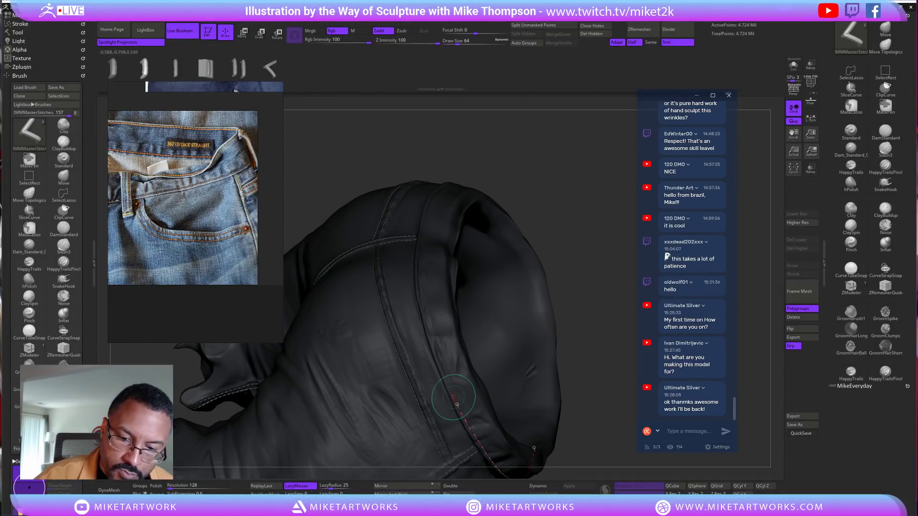
{"action": "left_click_drag", "start_coordinate": [452, 397], "coordinate": [440, 368]}
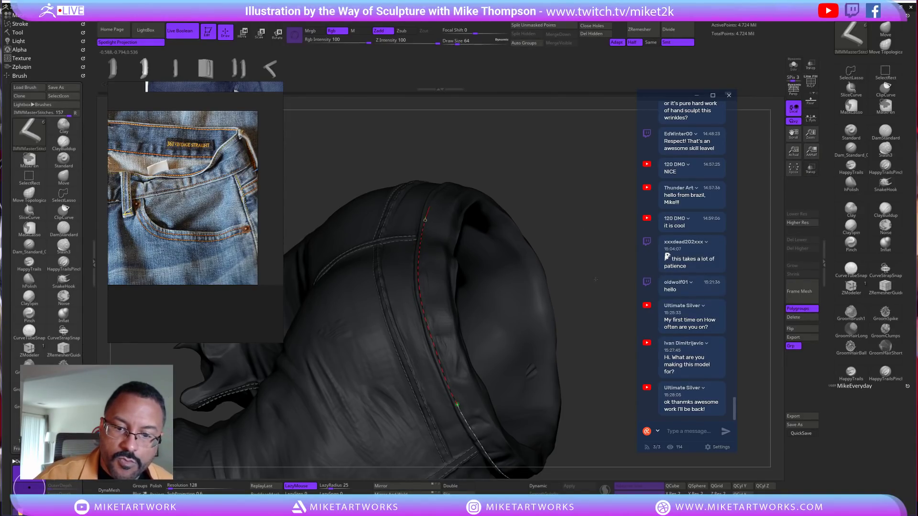
{"action": "left_click_drag", "start_coordinate": [596, 279], "coordinate": [536, 383]}
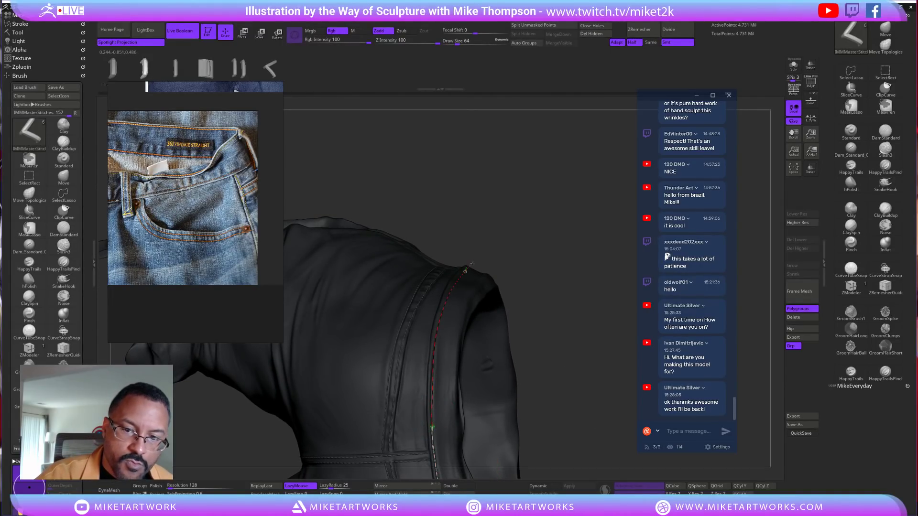
{"action": "mouse_move", "coordinate": [597, 359]}
{"action": "left_mouse_down"}
{"action": "mouse_move", "coordinate": [594, 322]}
{"action": "mouse_move", "coordinate": [567, 397]}
{"action": "mouse_move", "coordinate": [588, 381]}
{"action": "mouse_move", "coordinate": [594, 361]}
{"action": "mouse_move", "coordinate": [572, 353]}
{"action": "left_mouse_up"}
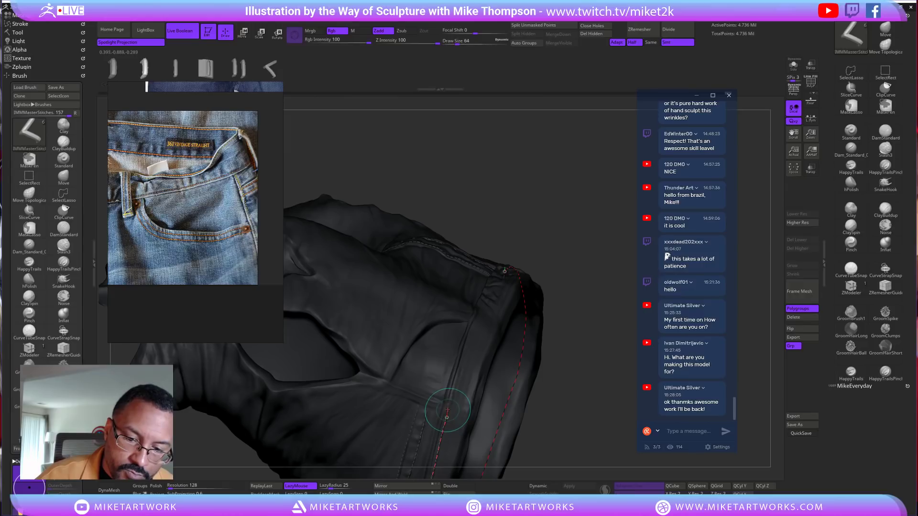
{"action": "left_click", "coordinate": [447, 411]}
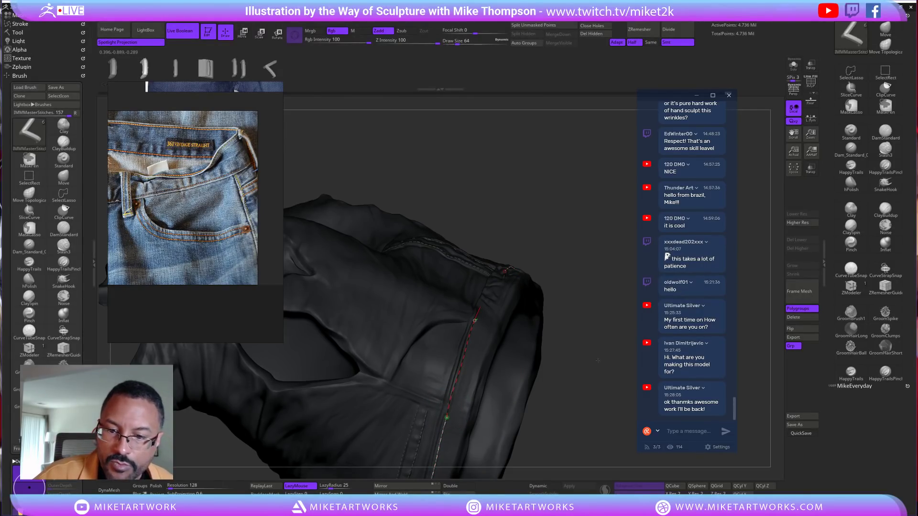
Close the remaining gap in the waistband's lower stitch row on the opposite side of the jeans
{"action": "left_click_drag", "start_coordinate": [598, 361], "coordinate": [535, 329]}
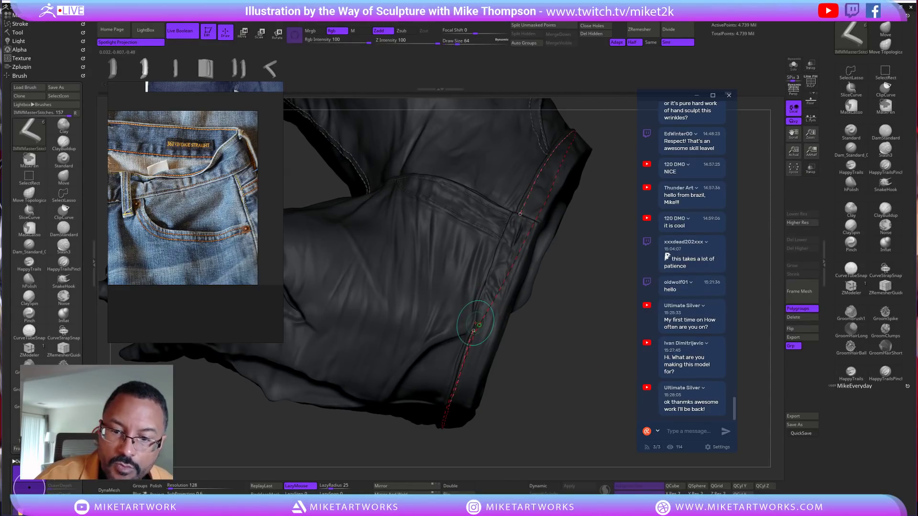
{"action": "left_click_drag", "start_coordinate": [588, 358], "coordinate": [468, 300]}
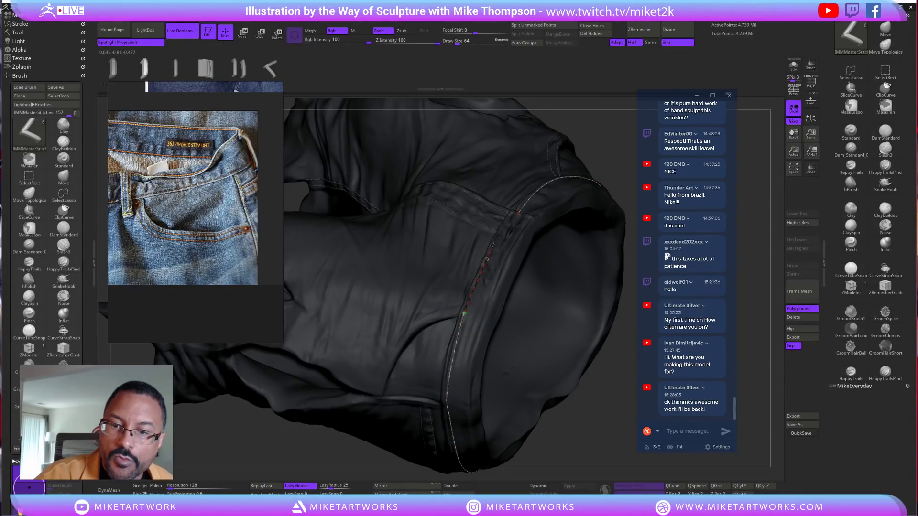
{"action": "left_click_drag", "start_coordinate": [521, 202], "coordinate": [607, 435]}
{"action": "left_click", "coordinate": [607, 449]}
{"action": "key", "text": "ctrl"}
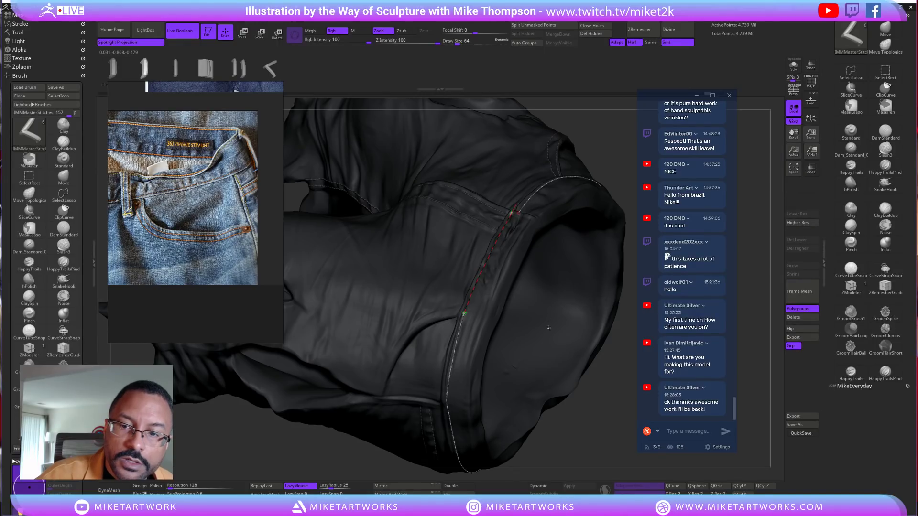
Switch to the Move brush with a draw size of 71 and adjust the waistband's lower stitch row near the back seam
{"action": "left_click_drag", "start_coordinate": [602, 439], "coordinate": [577, 438]}
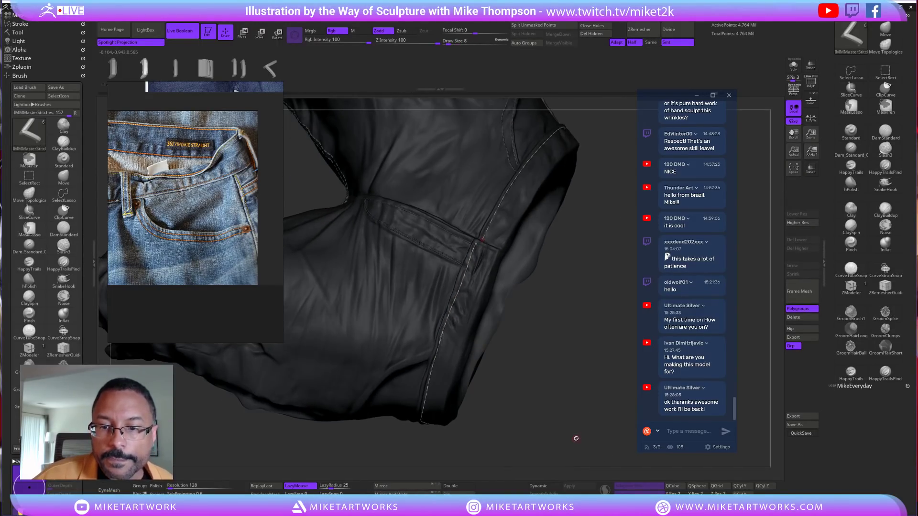
{"action": "left_click_drag", "start_coordinate": [586, 396], "coordinate": [564, 391]}
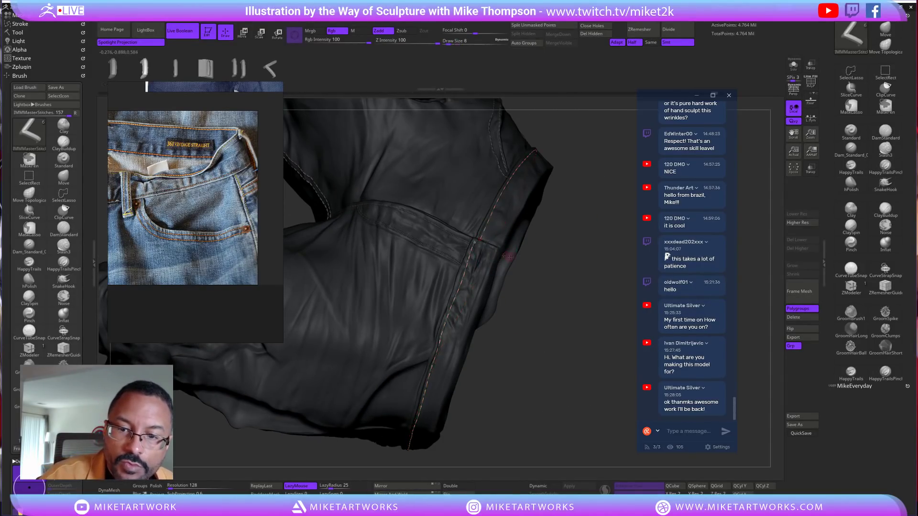
{"action": "left_click_drag", "start_coordinate": [552, 271], "coordinate": [590, 272]}
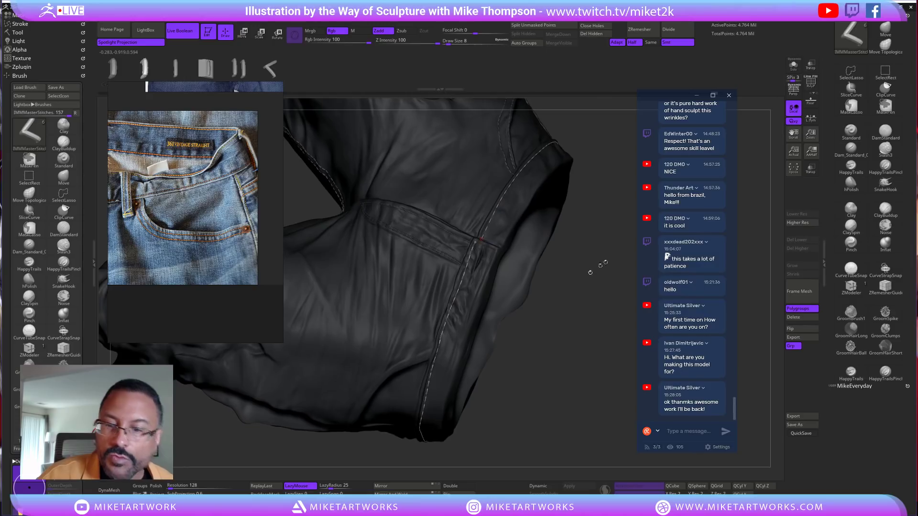
{"action": "left_click", "coordinate": [886, 29]}
{"action": "key", "text": "s"}
{"action": "left_click_drag", "start_coordinate": [530, 358], "coordinate": [539, 362]}
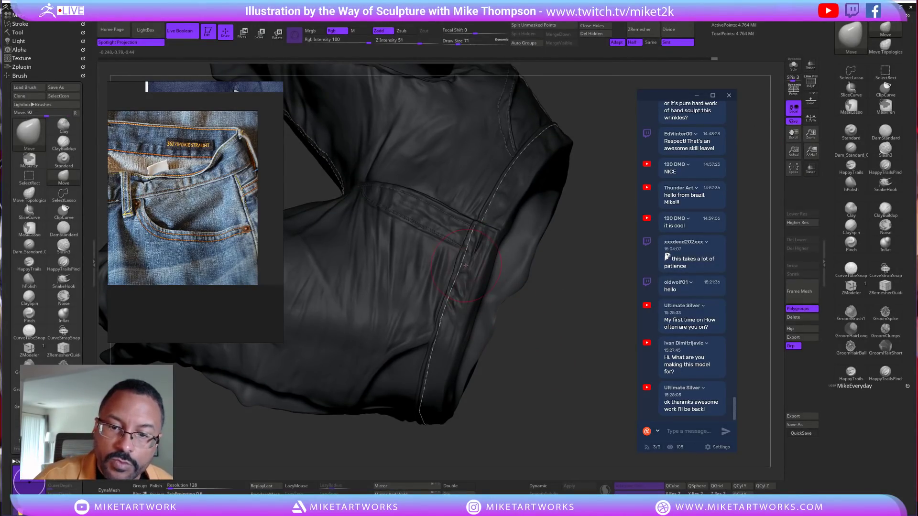
{"action": "right_click_drag", "start_coordinate": [506, 286], "coordinate": [448, 305]}
{"action": "right_click_drag", "start_coordinate": [582, 375], "coordinate": [436, 324]}
Set the Move brush's draw size to 32 and nudge the waistband's lower stitches around the hip and front pocket onto the fabric surface
{"action": "key", "text": "s"}
{"action": "left_click_drag", "start_coordinate": [593, 155], "coordinate": [590, 154]}
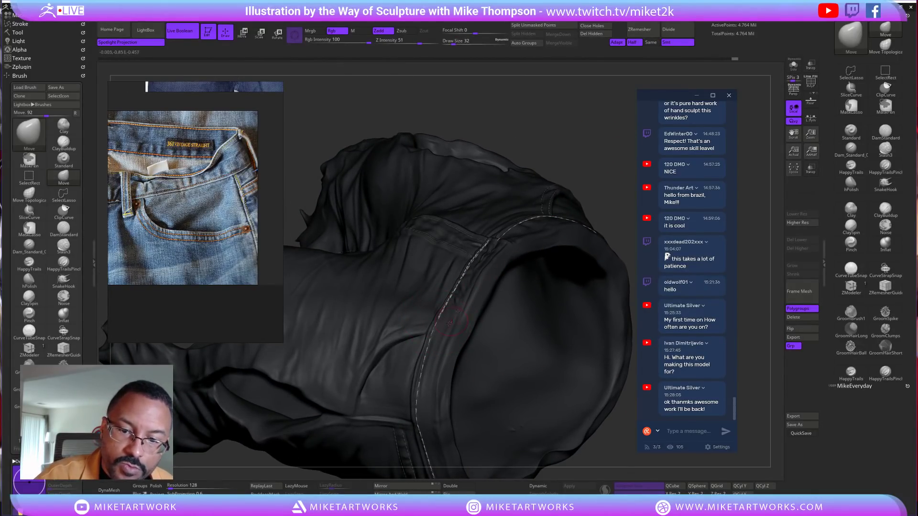
{"action": "right_click_drag", "start_coordinate": [610, 159], "coordinate": [727, 308]}
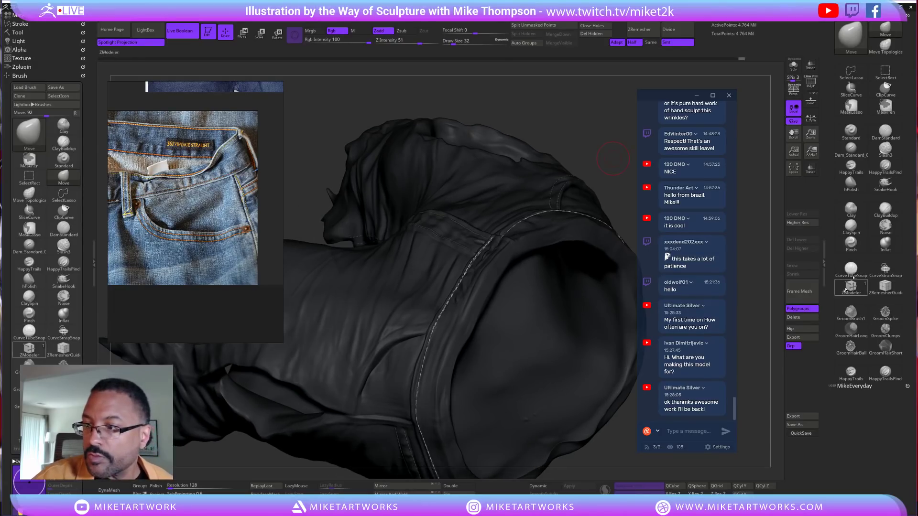
{"action": "right_click_drag", "start_coordinate": [581, 148], "coordinate": [473, 280]}
{"action": "right_click_drag", "start_coordinate": [481, 188], "coordinate": [471, 309]}
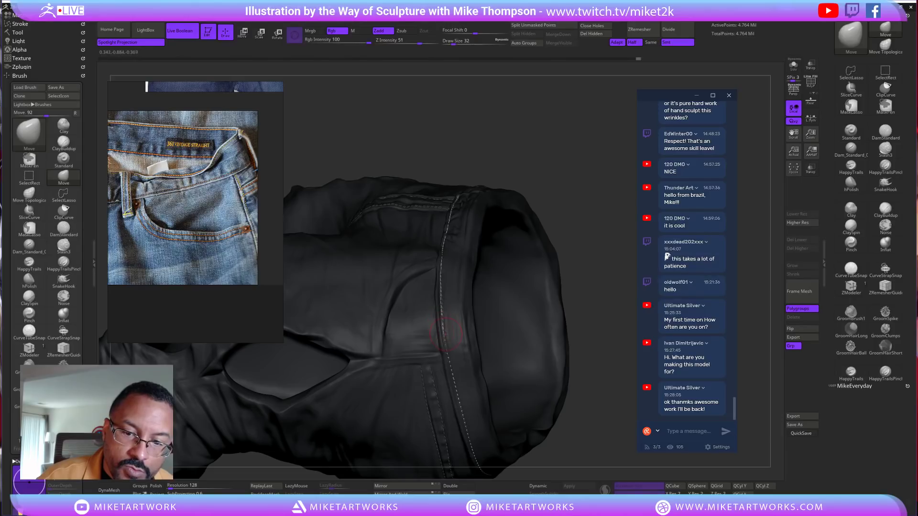
{"action": "mouse_move", "coordinate": [594, 257]}
{"action": "right_mouse_down"}
{"action": "mouse_move", "coordinate": [575, 295]}
{"action": "mouse_move", "coordinate": [586, 300]}
{"action": "mouse_move", "coordinate": [603, 263]}
{"action": "right_mouse_up"}
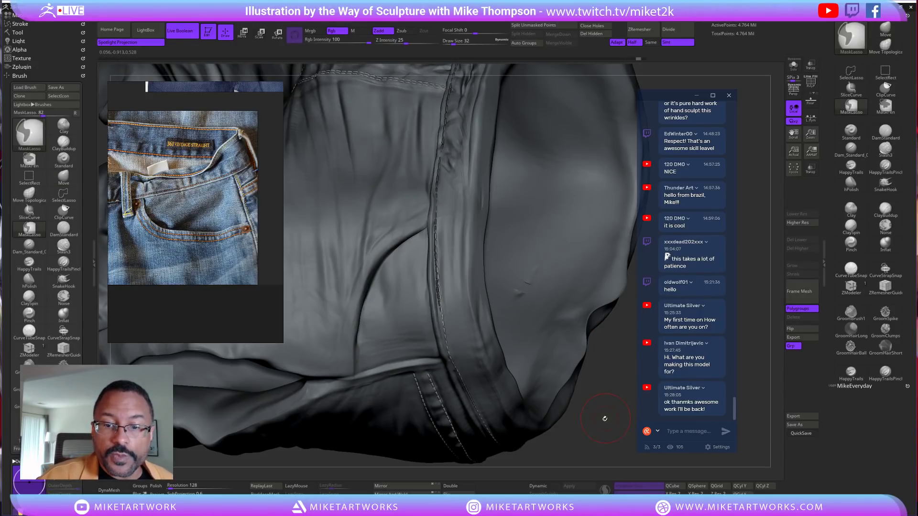
{"action": "right_click_drag", "start_coordinate": [603, 417], "coordinate": [620, 312]}
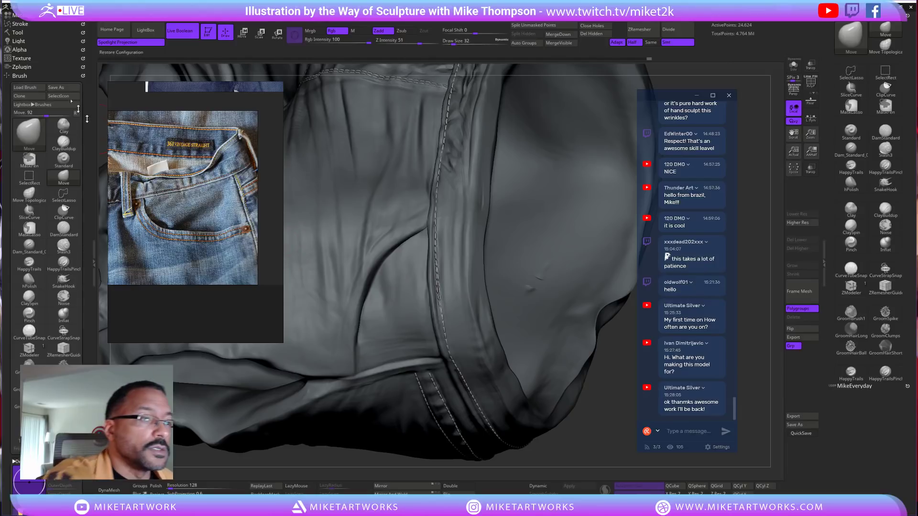
Make Jeans_3 the active subtool and hide the Jeans_2 waistband stitches
{"action": "left_click", "coordinate": [20, 32]}
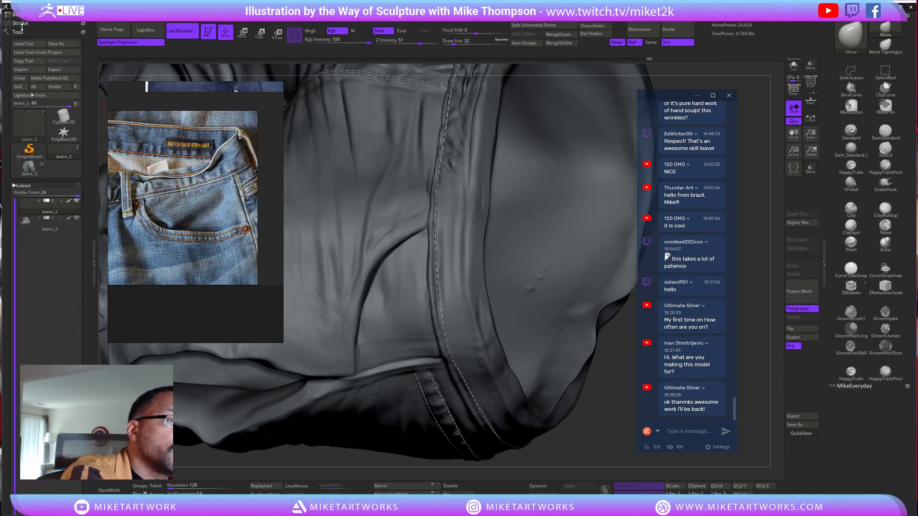
{"action": "mouse_move", "coordinate": [75, 231]}
{"action": "left_click", "coordinate": [74, 229]}
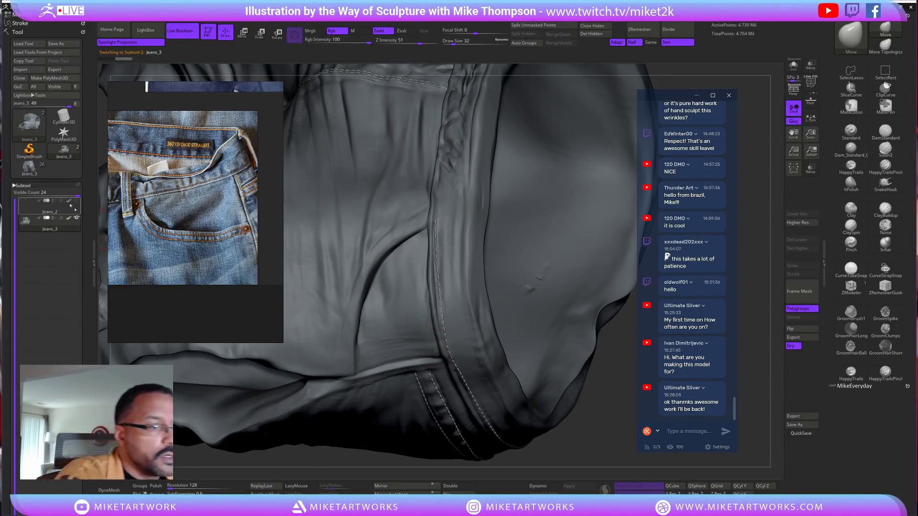
{"action": "left_click", "coordinate": [71, 209]}
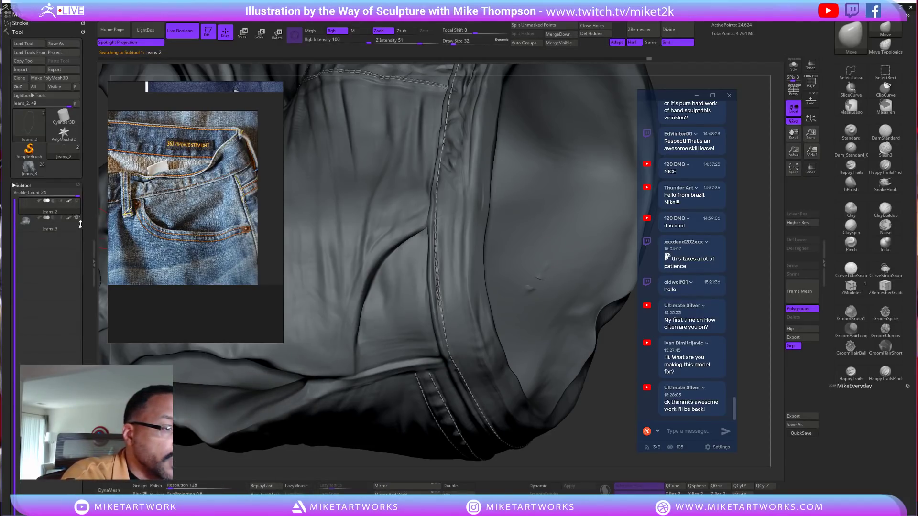
{"action": "mouse_move", "coordinate": [595, 441]}
{"action": "left_mouse_down"}
{"action": "mouse_move", "coordinate": [590, 424]}
{"action": "mouse_move", "coordinate": [584, 430]}
{"action": "left_mouse_up"}
Display the polyframe on Jeans_3 to examine its polygroups, and turn it off again
{"action": "key", "text": "space"}
{"action": "left_click", "coordinate": [585, 462]}
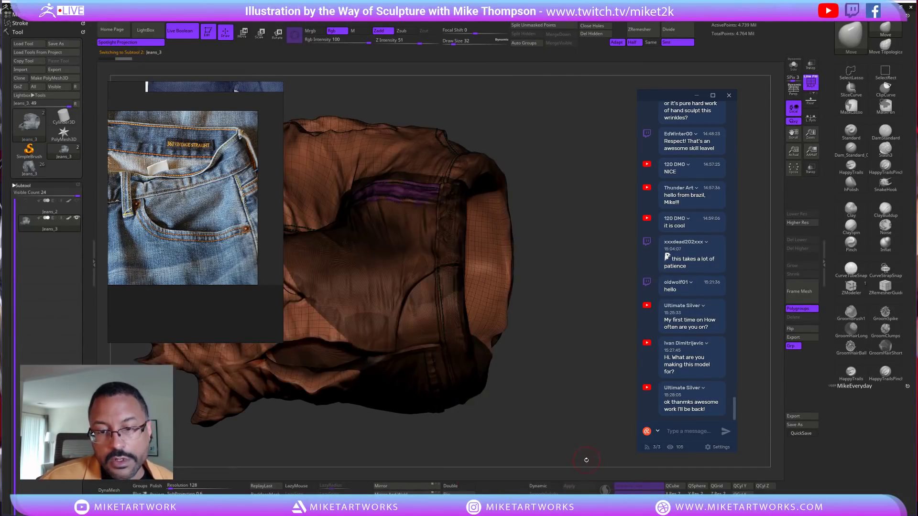
{"action": "key", "text": "space"}
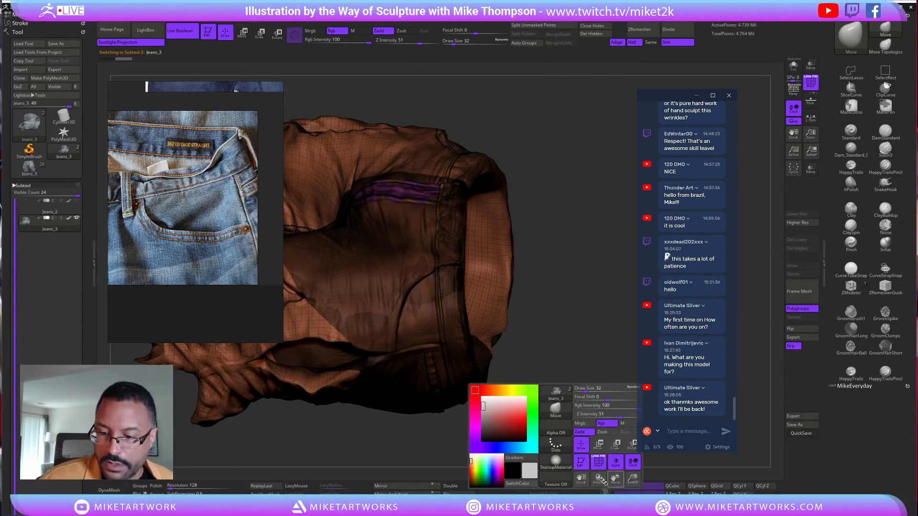
{"action": "left_click", "coordinate": [599, 462]}
{"action": "left_click_drag", "start_coordinate": [570, 372], "coordinate": [550, 368]}
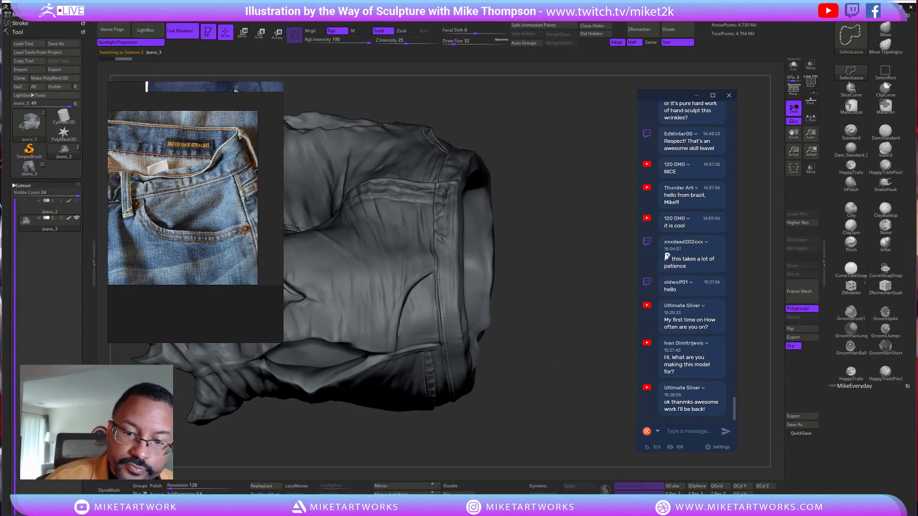
Hide the fabric polygroups of Jeans_3 so that only its stitch rows are shown
{"action": "key", "text": "ctrl+shift"}
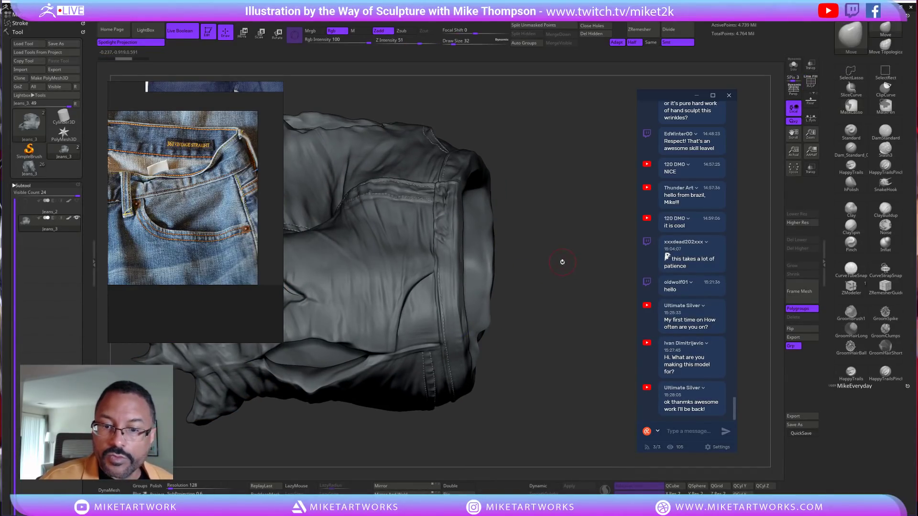
{"action": "key", "text": "b"}
{"action": "left_click_drag", "start_coordinate": [557, 360], "coordinate": [464, 343]}
{"action": "key", "text": "ctrl+shift"}
{"action": "left_click", "coordinate": [461, 344], "text": "ctrl+shift"}
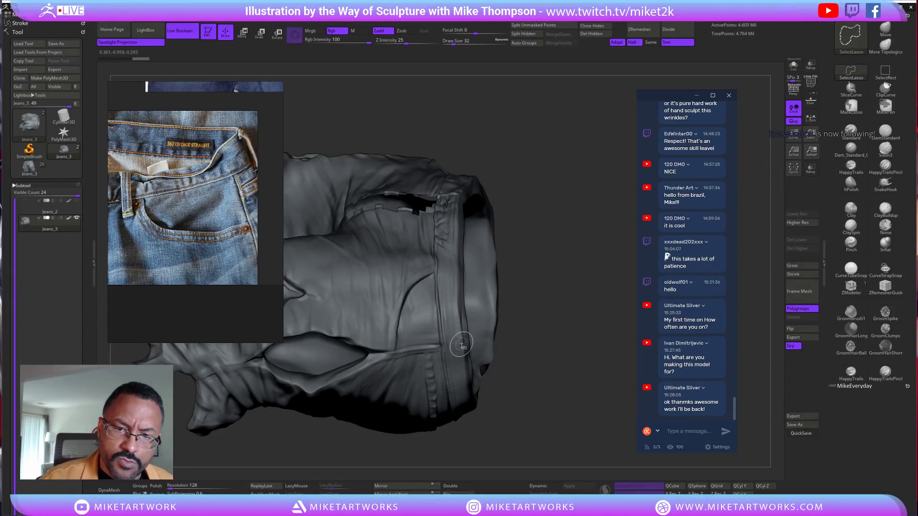
{"action": "left_click", "coordinate": [569, 304], "text": "ctrl+shift"}
{"action": "mouse_move", "coordinate": [574, 305]}
{"action": "left_mouse_down"}
{"action": "mouse_move", "coordinate": [580, 317]}
{"action": "mouse_move", "coordinate": [497, 254]}
{"action": "left_mouse_up"}
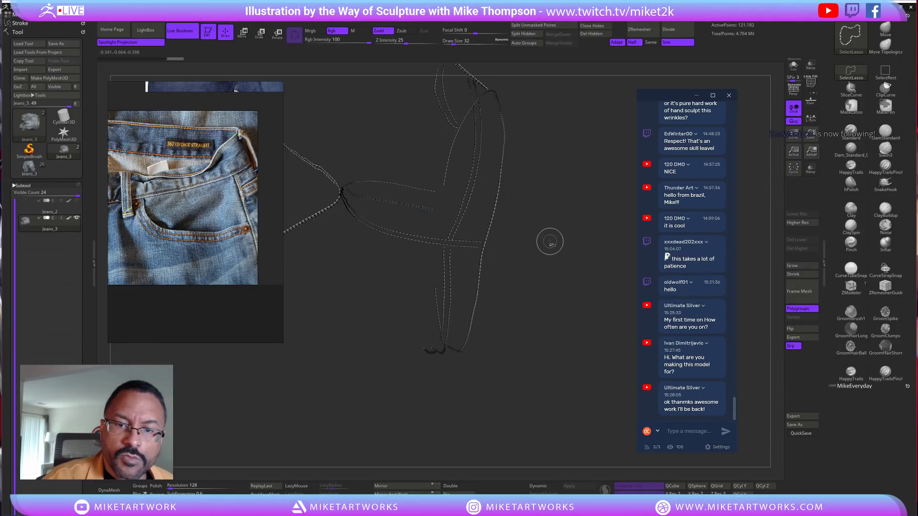
Turn on the polyframe and lasso-hide the seam and pocket stitches to isolate the old waistband stitch row
{"action": "mouse_move", "coordinate": [549, 296]}
{"action": "left_mouse_down"}
{"action": "mouse_move", "coordinate": [568, 275]}
{"action": "mouse_move", "coordinate": [565, 298]}
{"action": "mouse_move", "coordinate": [557, 302]}
{"action": "mouse_move", "coordinate": [572, 282]}
{"action": "mouse_move", "coordinate": [568, 254]}
{"action": "mouse_move", "coordinate": [556, 330]}
{"action": "mouse_move", "coordinate": [553, 295]}
{"action": "mouse_move", "coordinate": [560, 309]}
{"action": "mouse_move", "coordinate": [546, 325]}
{"action": "mouse_move", "coordinate": [553, 311]}
{"action": "left_mouse_up"}
{"action": "key", "text": "space"}
{"action": "left_click", "coordinate": [557, 379]}
{"action": "mouse_move", "coordinate": [560, 377]}
{"action": "left_mouse_down"}
{"action": "mouse_move", "coordinate": [565, 360]}
{"action": "mouse_move", "coordinate": [564, 392]}
{"action": "mouse_move", "coordinate": [521, 307]}
{"action": "mouse_move", "coordinate": [519, 316]}
{"action": "left_mouse_up"}
{"action": "mouse_move", "coordinate": [392, 357]}
{"action": "left_mouse_down", "text": "ctrl+shift"}
{"action": "mouse_move", "coordinate": [411, 151]}
{"action": "mouse_move", "coordinate": [289, 96]}
{"action": "mouse_move", "coordinate": [390, 364]}
{"action": "left_mouse_up", "text": "ctrl+shift"}
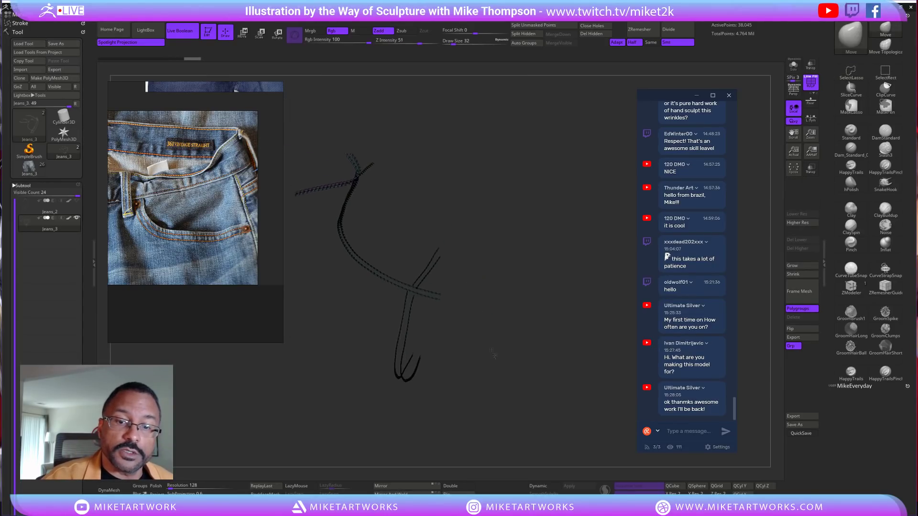
{"action": "left_click", "coordinate": [528, 359], "text": "ctrl+shift"}
{"action": "mouse_move", "coordinate": [421, 412]}
{"action": "left_mouse_down", "text": "ctrl+shift"}
{"action": "mouse_move", "coordinate": [494, 223]}
{"action": "mouse_move", "coordinate": [526, 89]}
{"action": "mouse_move", "coordinate": [306, 241]}
{"action": "mouse_move", "coordinate": [332, 433]}
{"action": "left_mouse_up", "text": "ctrl+shift"}
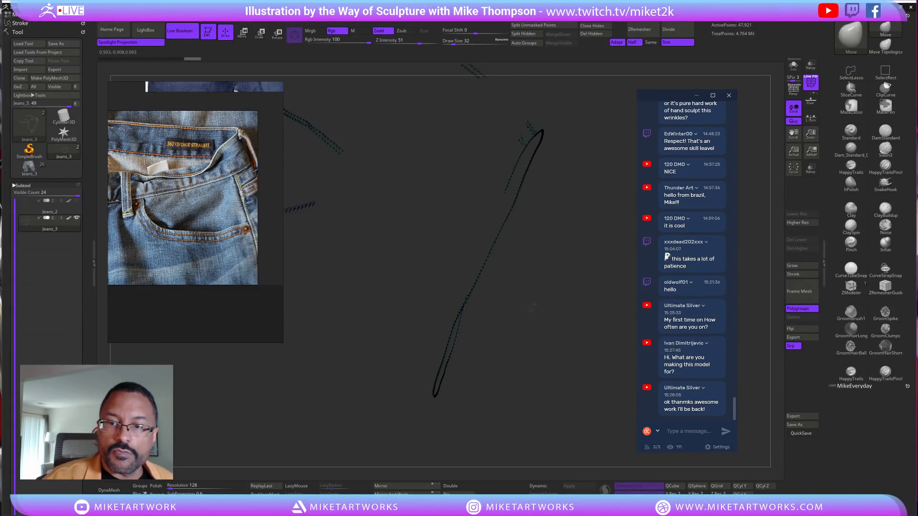
Hide the stray stitch pieces around the old waistband row, then invert the visibility and turn off the polyframe
{"action": "left_click_drag", "start_coordinate": [547, 378], "coordinate": [526, 303]}
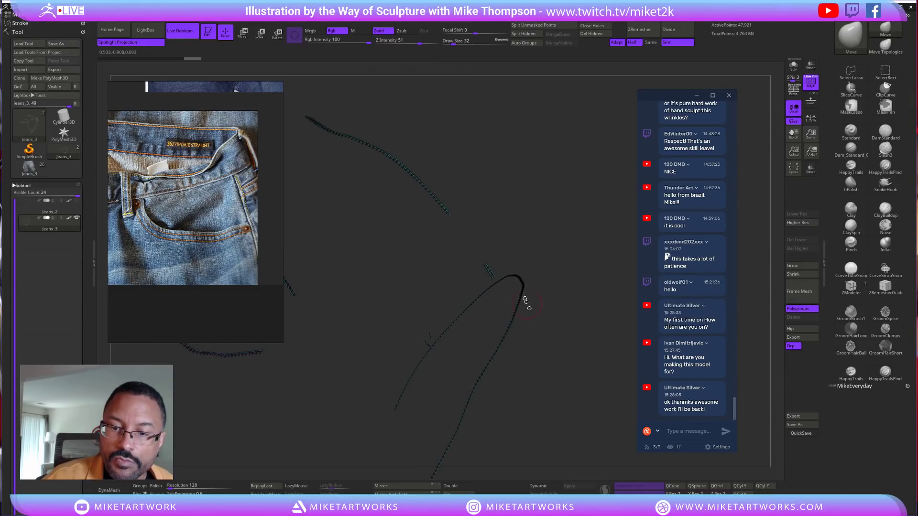
{"action": "left_click_drag", "start_coordinate": [486, 246], "coordinate": [437, 238], "text": "ctrl+shift"}
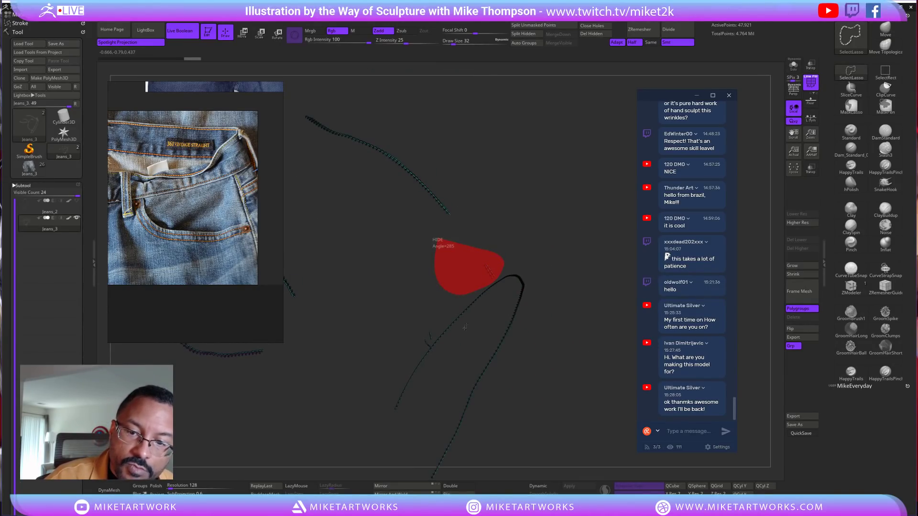
{"action": "mouse_move", "coordinate": [522, 328]}
{"action": "left_mouse_down", "text": "alt"}
{"action": "mouse_move", "coordinate": [555, 275]}
{"action": "mouse_move", "coordinate": [549, 306]}
{"action": "left_mouse_up", "text": "alt"}
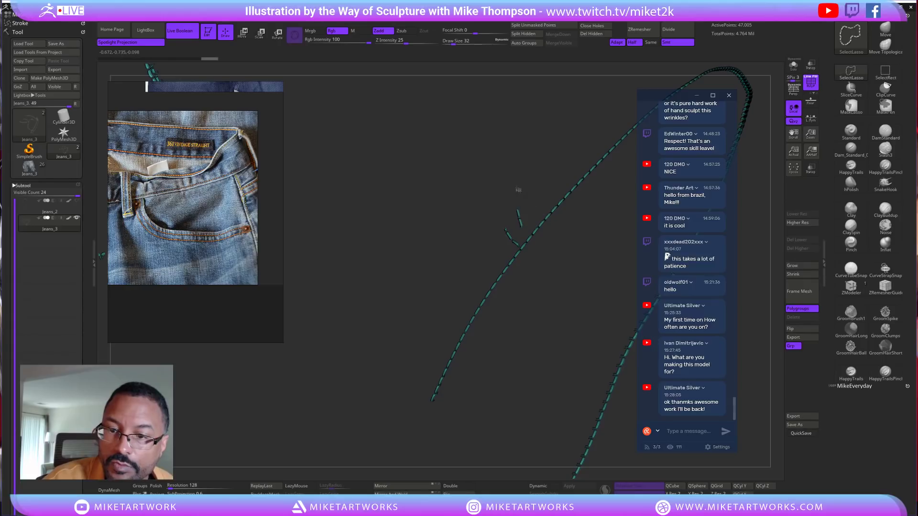
{"action": "mouse_move", "coordinate": [520, 246]}
{"action": "left_mouse_down", "text": "ctrl+shift"}
{"action": "mouse_move", "coordinate": [484, 196]}
{"action": "mouse_move", "coordinate": [487, 159]}
{"action": "mouse_move", "coordinate": [502, 241]}
{"action": "left_mouse_up", "text": "ctrl+shift"}
{"action": "mouse_move", "coordinate": [551, 306]}
{"action": "left_mouse_down"}
{"action": "mouse_move", "coordinate": [466, 218]}
{"action": "mouse_move", "coordinate": [586, 203]}
{"action": "mouse_move", "coordinate": [621, 268]}
{"action": "mouse_move", "coordinate": [313, 424]}
{"action": "mouse_move", "coordinate": [537, 84]}
{"action": "left_mouse_up"}
{"action": "left_click_drag", "start_coordinate": [569, 365], "coordinate": [377, 197], "text": "alt"}
{"action": "mouse_move", "coordinate": [535, 349]}
{"action": "left_mouse_down", "text": "ctrl+shift"}
{"action": "mouse_move", "coordinate": [523, 378]}
{"action": "mouse_move", "coordinate": [539, 367]}
{"action": "mouse_move", "coordinate": [532, 375]}
{"action": "mouse_move", "coordinate": [548, 409]}
{"action": "mouse_move", "coordinate": [550, 363]}
{"action": "left_mouse_up", "text": "ctrl+shift"}
{"action": "right_click", "coordinate": [548, 410]}
{"action": "key", "text": "shift+f"}
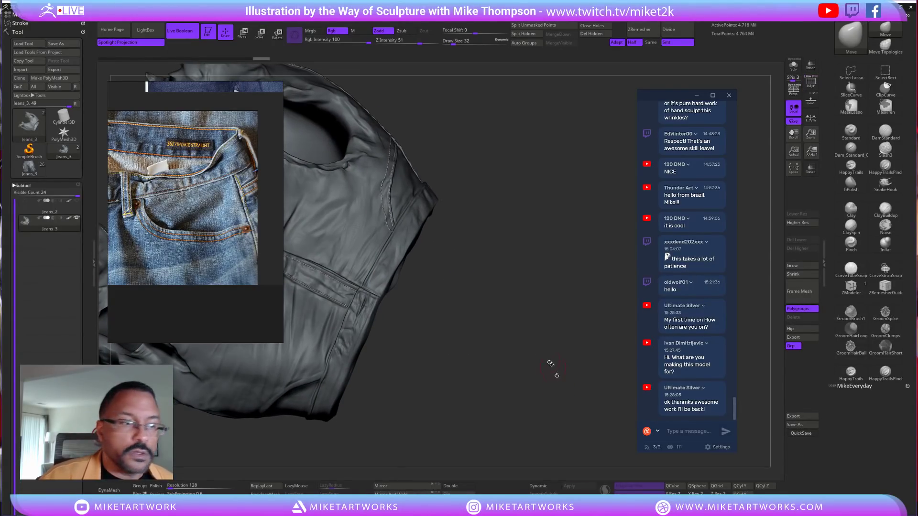
Delete the hidden old waistband stitch row from Jeans_3 and keep the Jeans_2 stitches hidden
{"action": "left_click", "coordinate": [78, 201]}
{"action": "left_click_drag", "start_coordinate": [534, 298], "coordinate": [599, 153]}
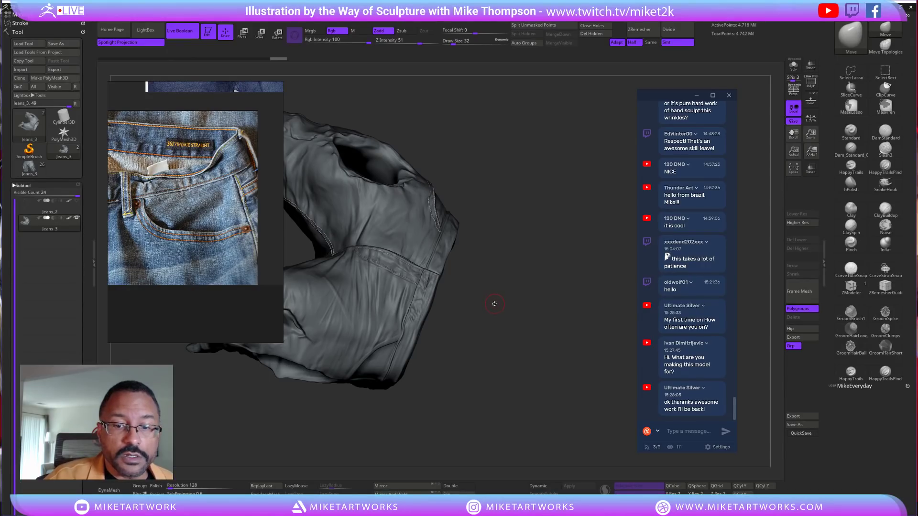
{"action": "left_click_drag", "start_coordinate": [495, 304], "coordinate": [498, 293]}
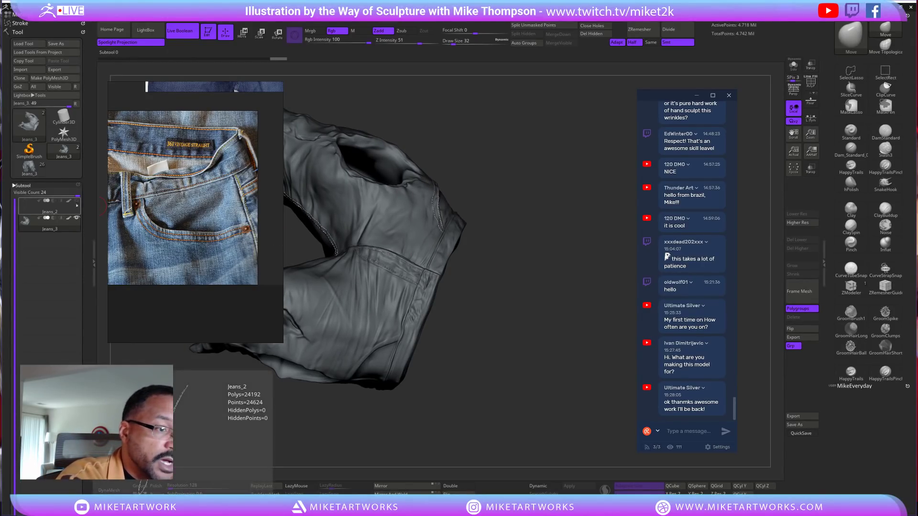
{"action": "left_click_drag", "start_coordinate": [492, 284], "coordinate": [508, 266]}
Hide the fabric and the remaining yoke patch in Jeans_3, then split the hidden fabric from the stitches
{"action": "key", "text": "ctrl+shift"}
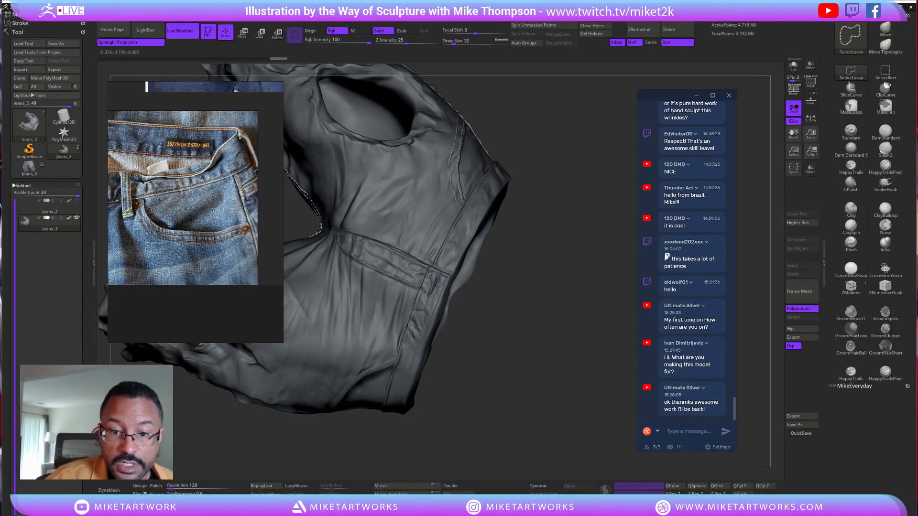
{"action": "left_click", "coordinate": [493, 278], "text": "ctrl+shift"}
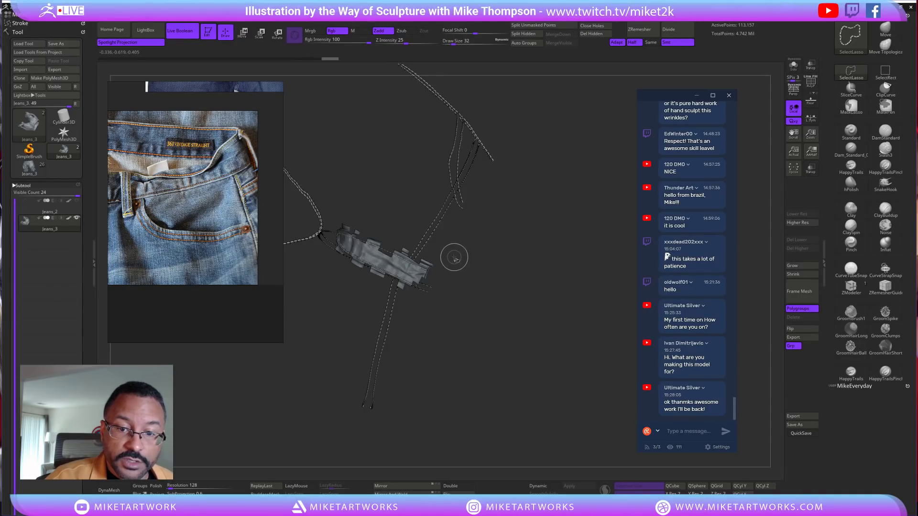
{"action": "left_click", "coordinate": [421, 274], "text": "ctrl+shift"}
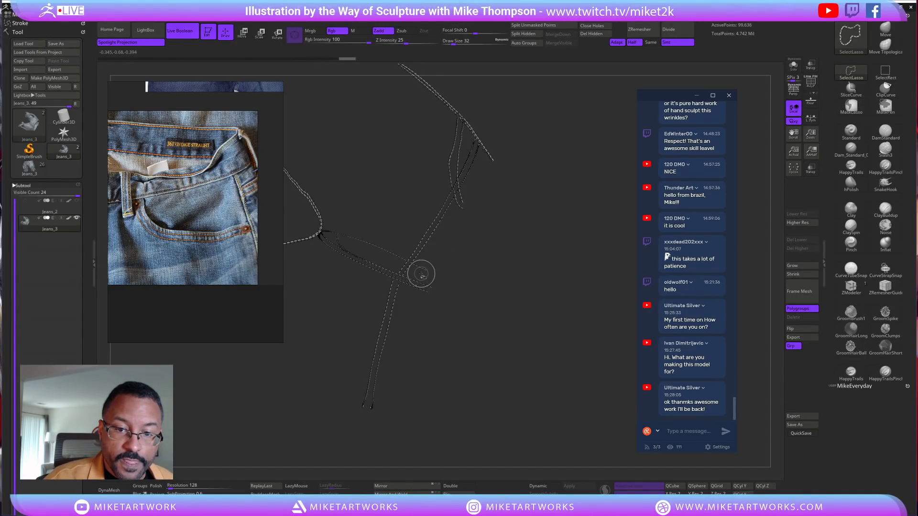
{"action": "left_click_drag", "start_coordinate": [512, 279], "coordinate": [569, 327]}
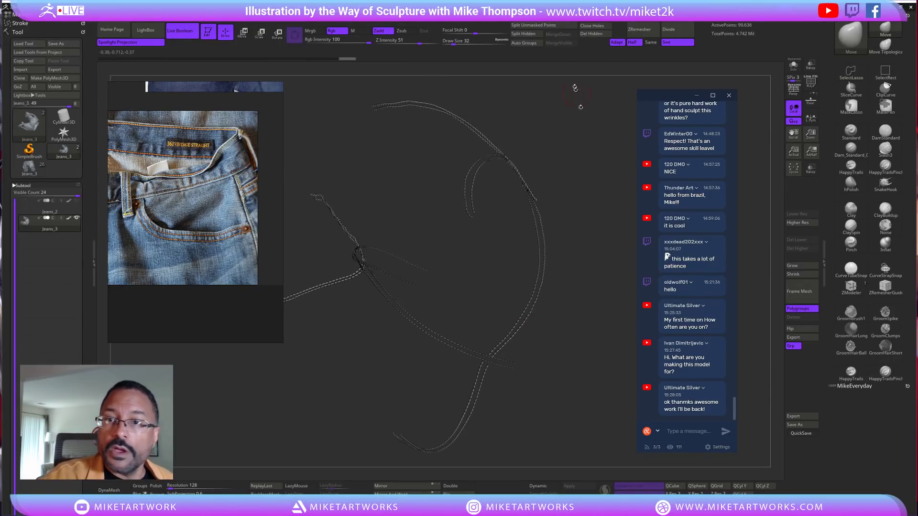
{"action": "left_click", "coordinate": [526, 33]}
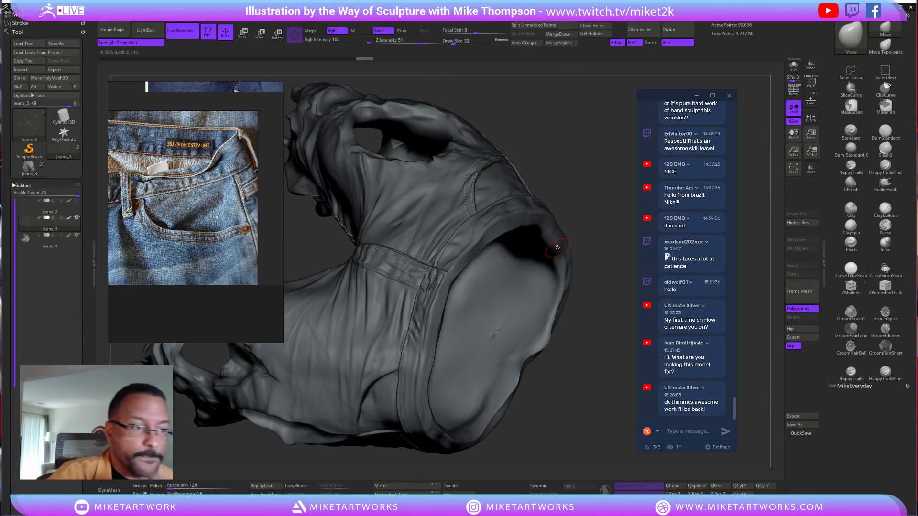
Merge the Jeans_2 waistband stitches down with the Jeans_3 stitches, then hide the merged stitches and show the jeans fabric
{"action": "left_click", "coordinate": [79, 237]}
{"action": "left_click", "coordinate": [78, 201]}
{"action": "left_click_drag", "start_coordinate": [591, 372], "coordinate": [592, 351]}
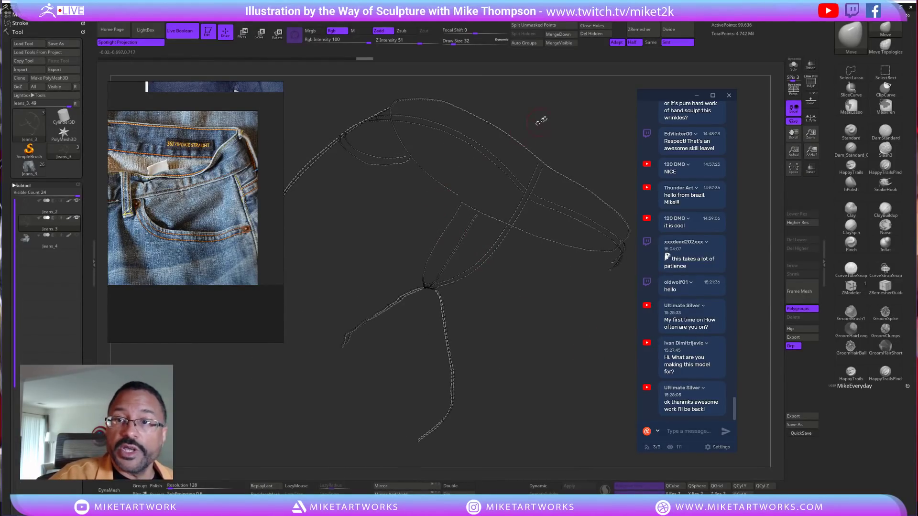
{"action": "left_click", "coordinate": [566, 35]}
{"action": "key", "text": "Return"}
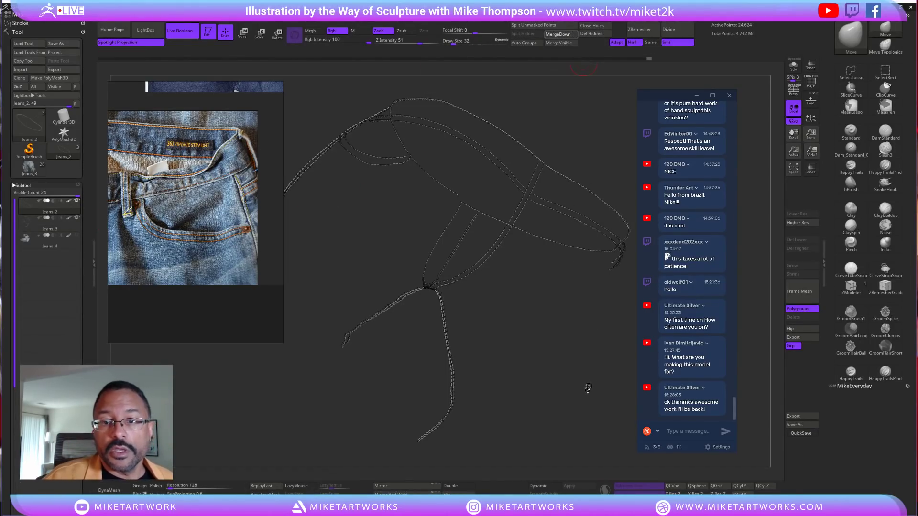
{"action": "left_click_drag", "start_coordinate": [601, 381], "coordinate": [433, 319]}
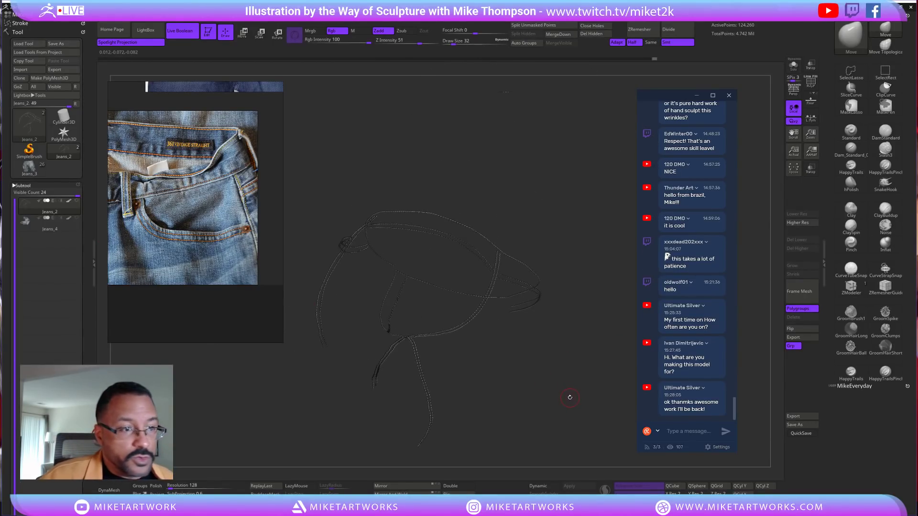
{"action": "left_click", "coordinate": [77, 201]}
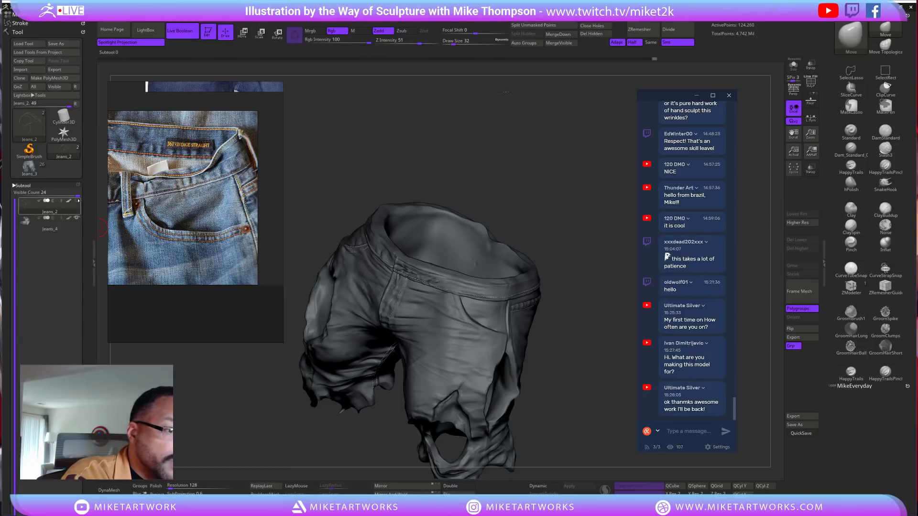
Adjust the stitches along the front pocket opening and waistband with the Move brush at draw size 33
{"action": "left_click_drag", "start_coordinate": [579, 399], "coordinate": [575, 240]}
{"action": "key", "text": "b"}
{"action": "key", "text": "s"}
{"action": "left_click_drag", "start_coordinate": [554, 263], "coordinate": [543, 251]}
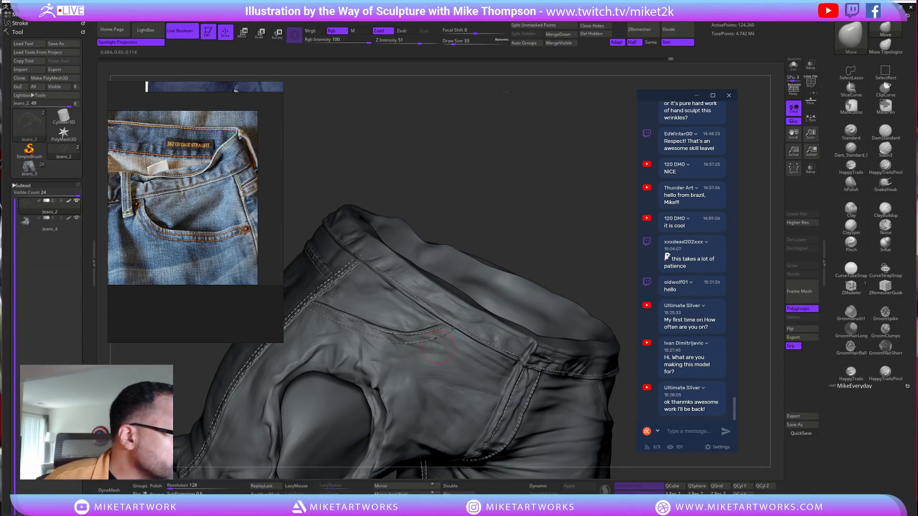
{"action": "left_click_drag", "start_coordinate": [511, 299], "coordinate": [396, 344]}
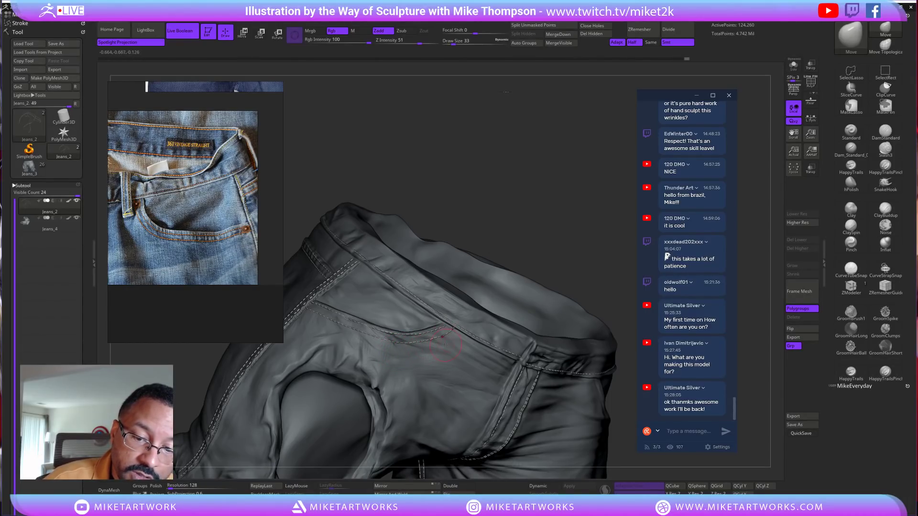
{"action": "left_click_drag", "start_coordinate": [574, 261], "coordinate": [576, 192], "text": "alt"}
{"action": "left_click_drag", "start_coordinate": [591, 302], "coordinate": [599, 396]}
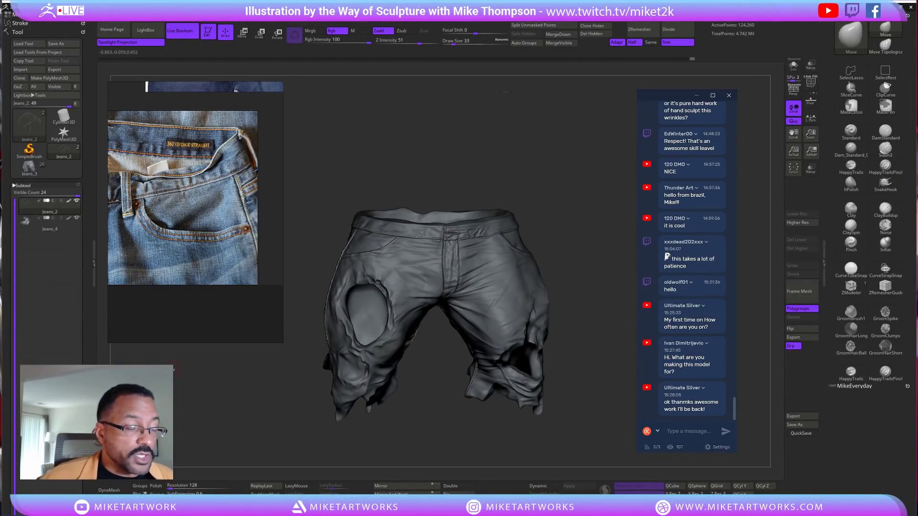
Isolate the merged stitches subtool and rename it Stitches1
{"action": "left_click_drag", "start_coordinate": [72, 379], "coordinate": [114, 327]}
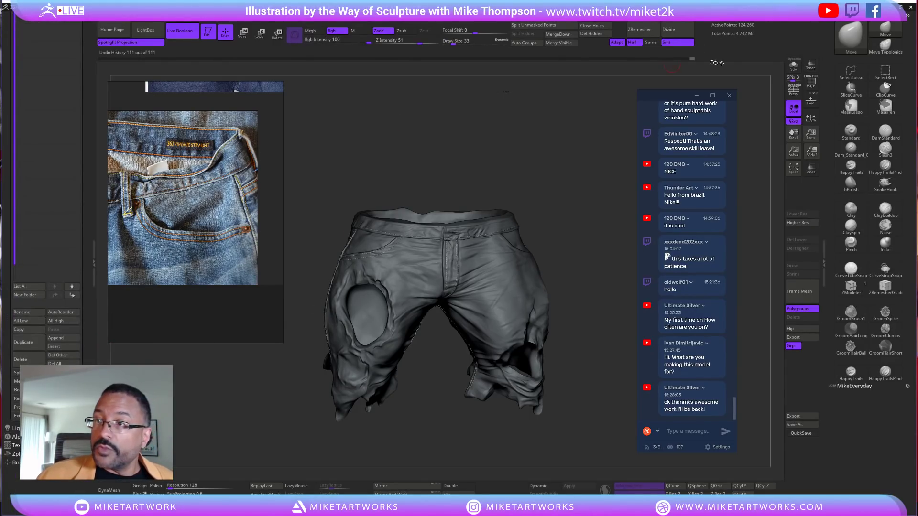
{"action": "left_click", "coordinate": [793, 64]}
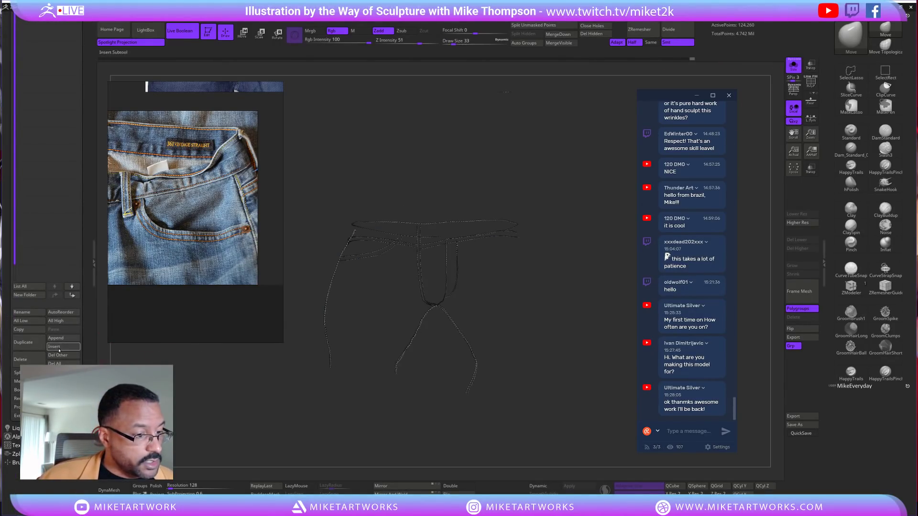
{"action": "left_click", "coordinate": [25, 312]}
{"action": "type", "text": "Stitches1"}
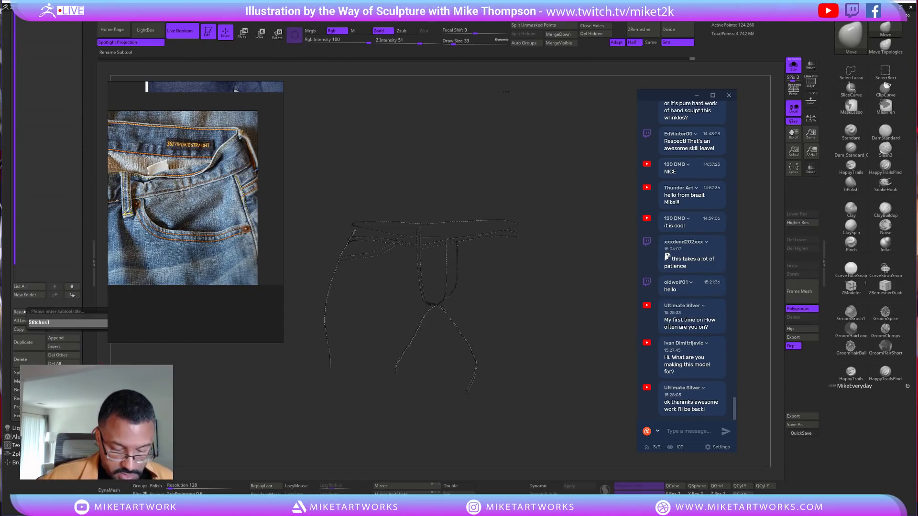
{"action": "key", "text": "Return"}
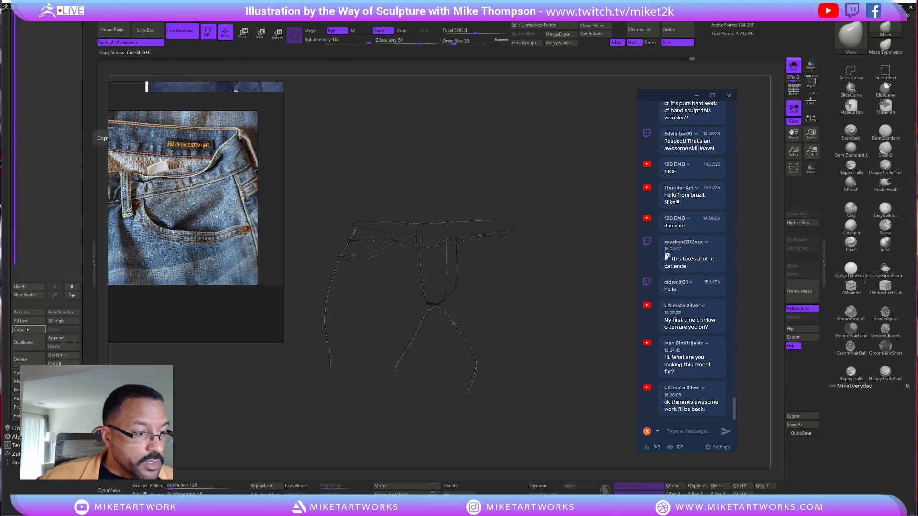
Copy the stitches subtool into the Jeans_3 tool, then turn off Solo to show the other subtools
{"action": "scroll", "coordinate": [48, 215], "scroll_direction": "up", "scroll_amount": 10}
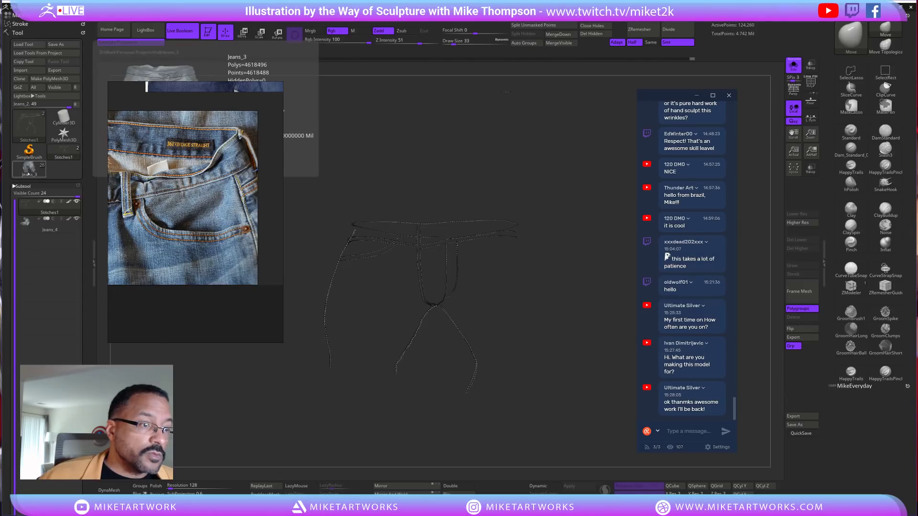
{"action": "left_click", "coordinate": [28, 168]}
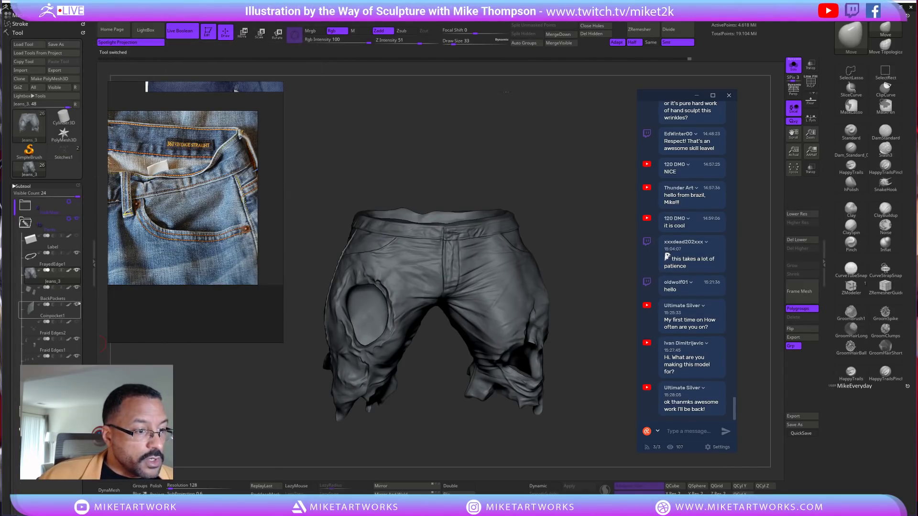
{"action": "scroll", "coordinate": [48, 287], "scroll_direction": "down", "scroll_amount": 10}
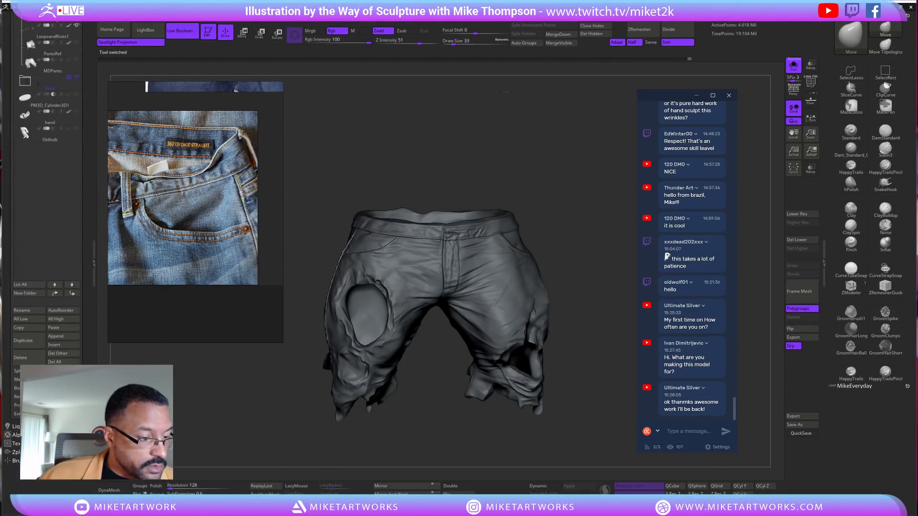
{"action": "left_click", "coordinate": [65, 330]}
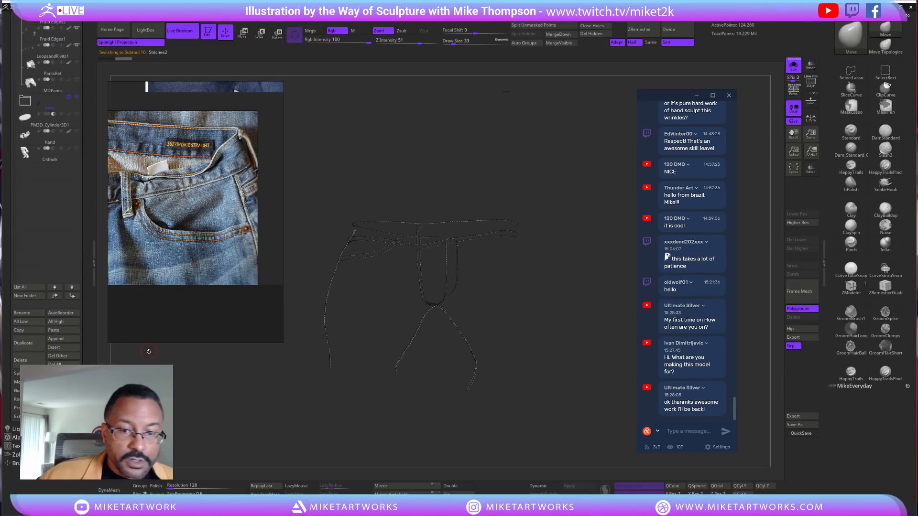
{"action": "left_click", "coordinate": [795, 65]}
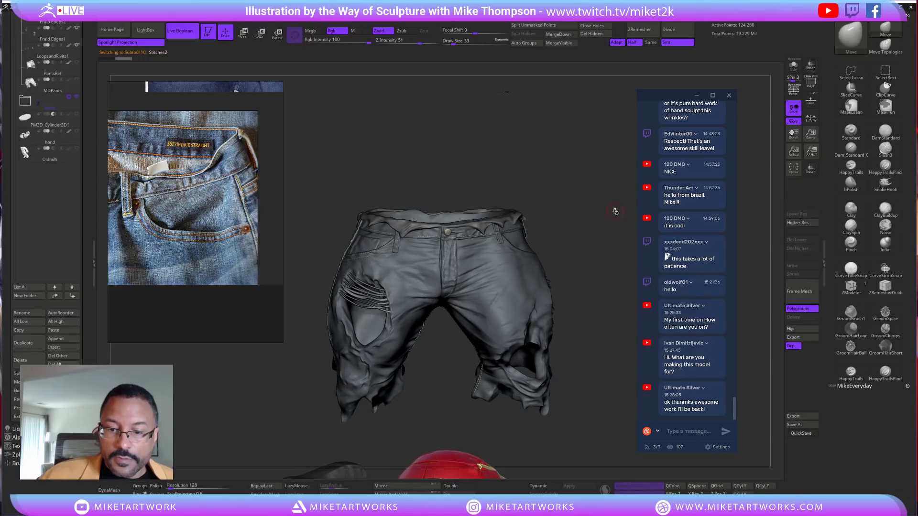
Inspect the assembled jeans, then show the Hulk body folder and view the whole figure from behind
{"action": "left_click_drag", "start_coordinate": [615, 211], "coordinate": [616, 121], "text": "alt"}
{"action": "left_click_drag", "start_coordinate": [619, 209], "coordinate": [572, 300]}
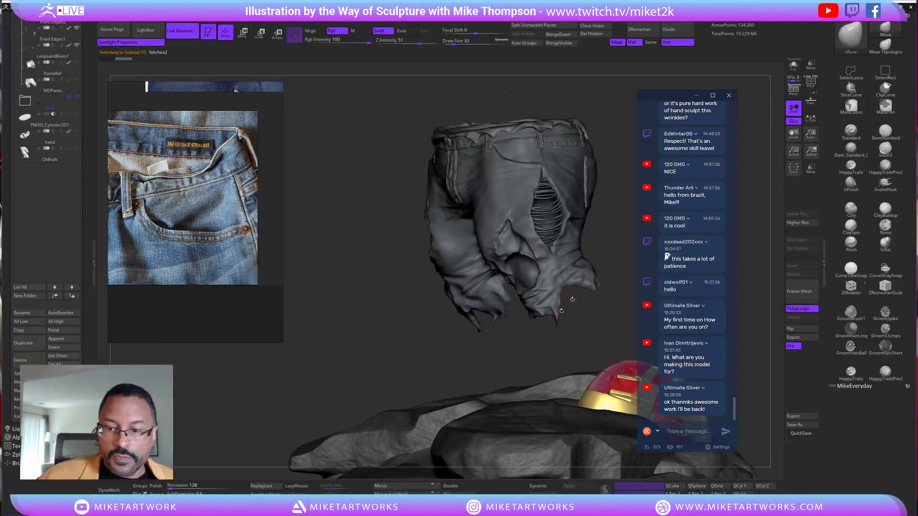
{"action": "left_click_drag", "start_coordinate": [489, 378], "coordinate": [395, 321]}
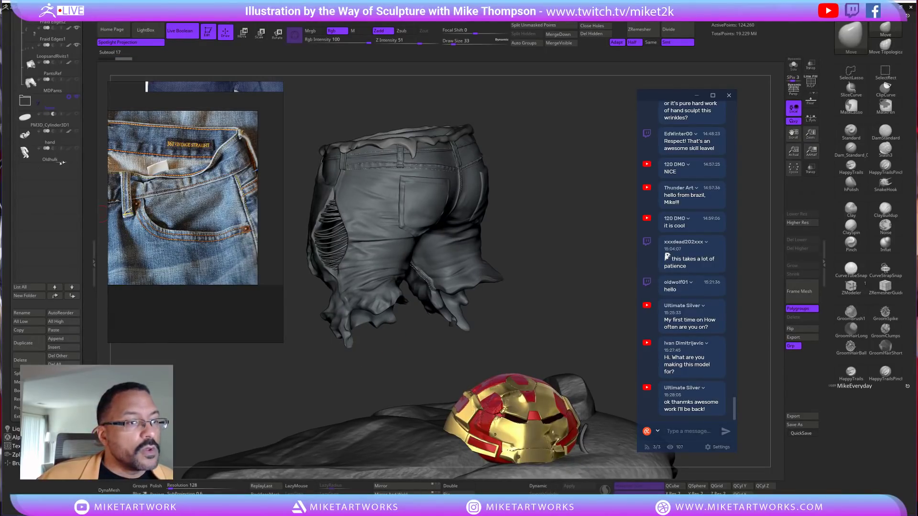
{"action": "scroll", "coordinate": [78, 191], "scroll_direction": "up", "scroll_amount": 10}
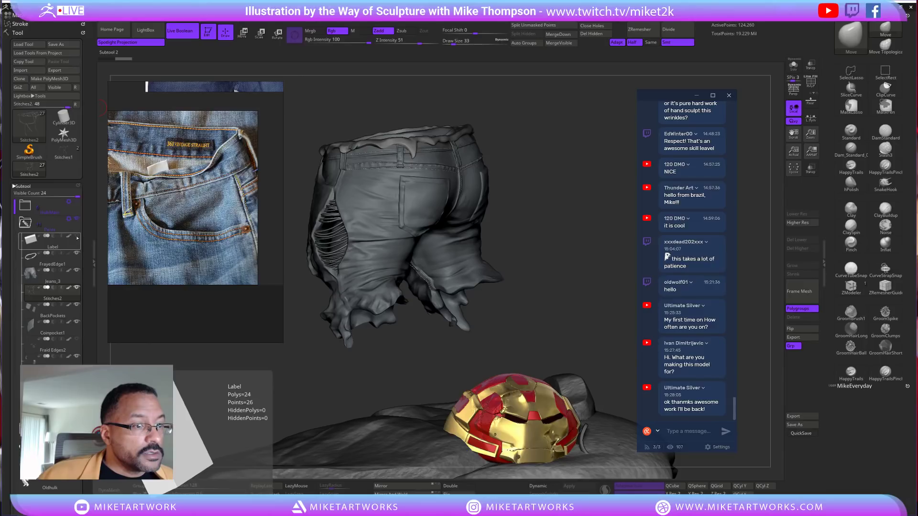
{"action": "left_click", "coordinate": [48, 206]}
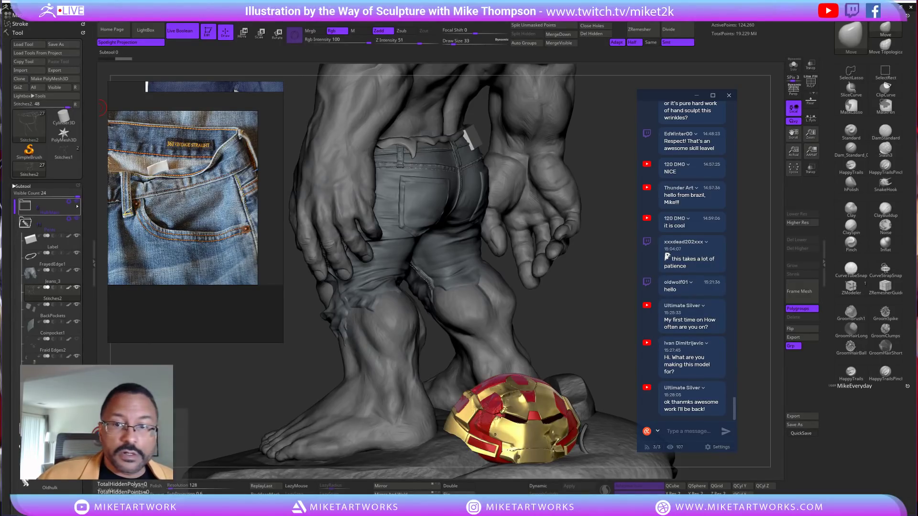
{"action": "mouse_move", "coordinate": [574, 326]}
{"action": "left_mouse_down", "text": "alt"}
{"action": "mouse_move", "coordinate": [589, 280]}
{"action": "mouse_move", "coordinate": [568, 372]}
{"action": "mouse_move", "coordinate": [596, 374]}
{"action": "mouse_move", "coordinate": [540, 371]}
{"action": "mouse_move", "coordinate": [580, 401]}
{"action": "left_mouse_up", "text": "alt"}
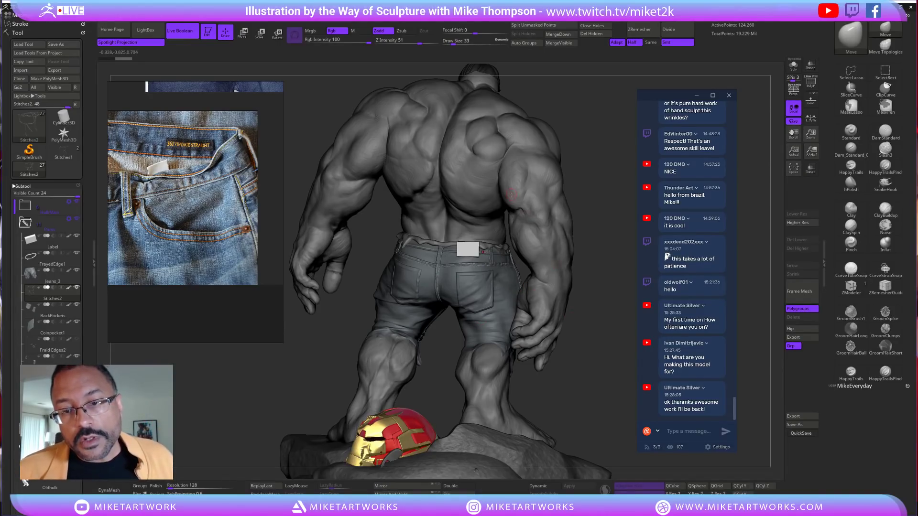
Select and isolate the HulkStandingStream body, then hide everything above the knees to leave only the lower legs
{"action": "left_click", "coordinate": [477, 390], "text": "alt"}
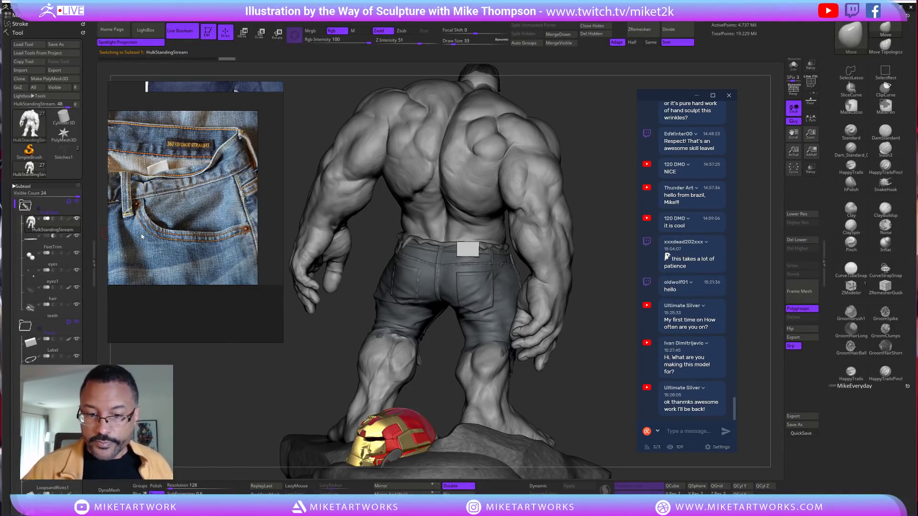
{"action": "left_click", "coordinate": [792, 65]}
{"action": "mouse_move", "coordinate": [564, 412]}
{"action": "left_mouse_down", "text": "alt"}
{"action": "mouse_move", "coordinate": [596, 338]}
{"action": "mouse_move", "coordinate": [600, 378]}
{"action": "left_mouse_up", "text": "alt"}
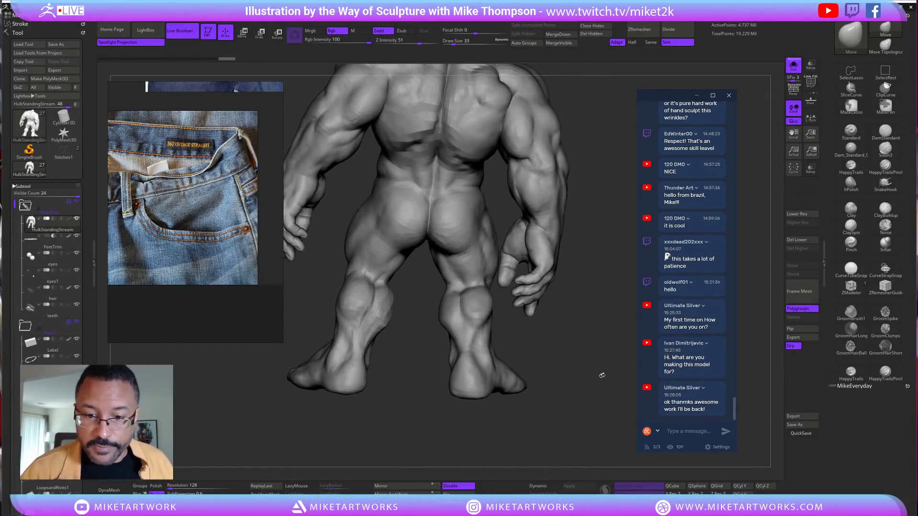
{"action": "mouse_move", "coordinate": [511, 418]}
{"action": "left_mouse_down", "text": "ctrl+shift"}
{"action": "mouse_move", "coordinate": [540, 422]}
{"action": "mouse_move", "coordinate": [495, 294]}
{"action": "mouse_move", "coordinate": [476, 279]}
{"action": "mouse_move", "coordinate": [346, 242]}
{"action": "mouse_move", "coordinate": [273, 445]}
{"action": "mouse_move", "coordinate": [583, 412]}
{"action": "mouse_move", "coordinate": [537, 283]}
{"action": "left_mouse_up", "text": "ctrl+shift"}
{"action": "mouse_move", "coordinate": [515, 221]}
{"action": "left_mouse_down", "text": "ctrl+alt+shift"}
{"action": "mouse_move", "coordinate": [522, 274]}
{"action": "mouse_move", "coordinate": [380, 276]}
{"action": "mouse_move", "coordinate": [492, 118]}
{"action": "left_mouse_up", "text": "ctrl+alt+shift"}
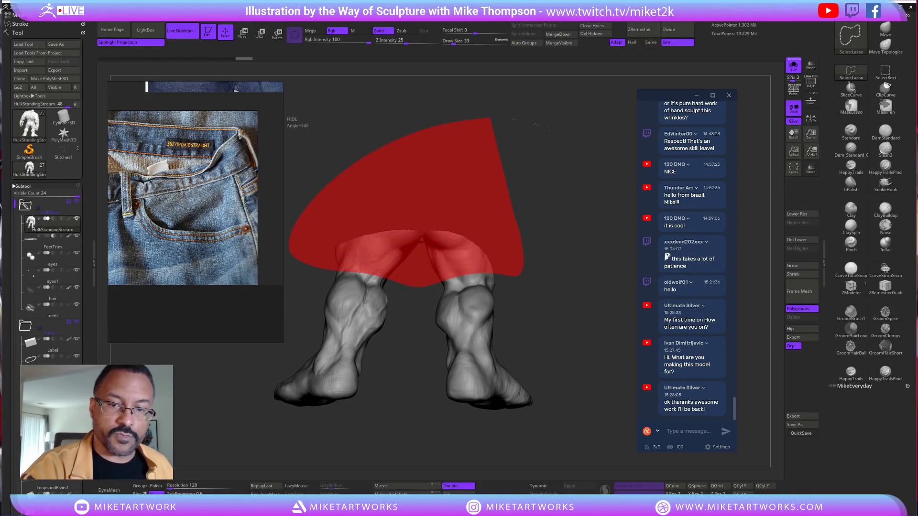
{"action": "left_click_drag", "start_coordinate": [584, 305], "coordinate": [616, 288], "text": "ctrl+alt+shift"}
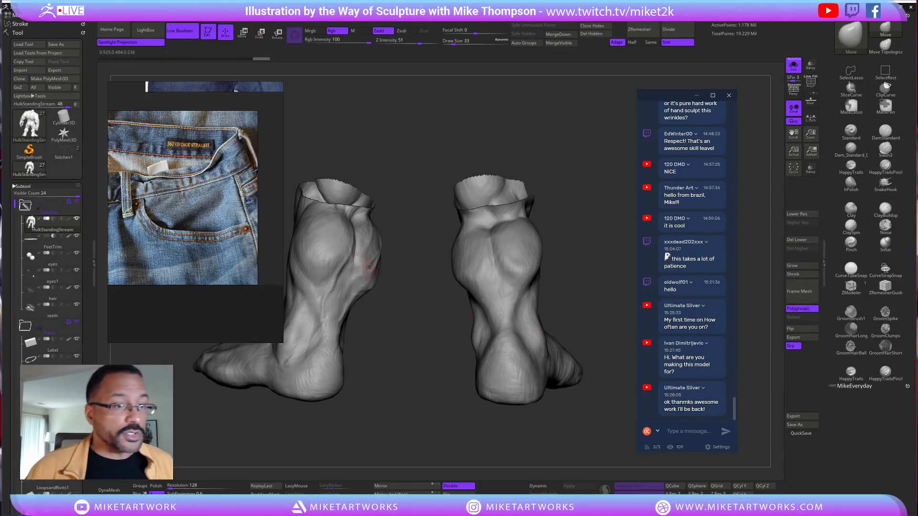
Enlarge the reference board and search it for images useful for the lower-leg anatomy
{"action": "scroll", "coordinate": [202, 259], "scroll_direction": "down", "scroll_amount": 12}
{"action": "middle_click_drag", "start_coordinate": [258, 268], "coordinate": [173, 300]}
{"action": "scroll", "coordinate": [196, 221], "scroll_direction": "up", "scroll_amount": 5}
{"action": "scroll", "coordinate": [220, 265], "scroll_direction": "up", "scroll_amount": 5}
{"action": "middle_click_drag", "start_coordinate": [230, 237], "coordinate": [205, 278]}
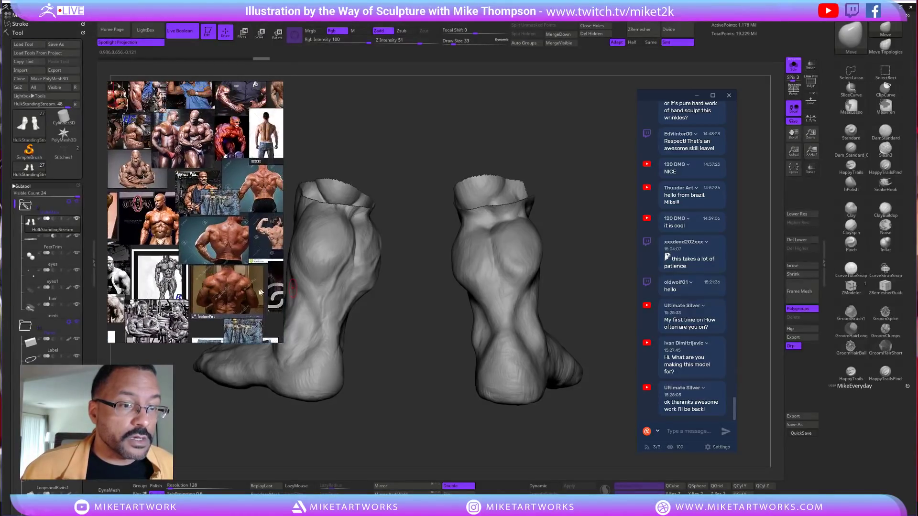
{"action": "left_click_drag", "start_coordinate": [281, 343], "coordinate": [270, 502]}
{"action": "middle_click_drag", "start_coordinate": [216, 142], "coordinate": [289, 221]}
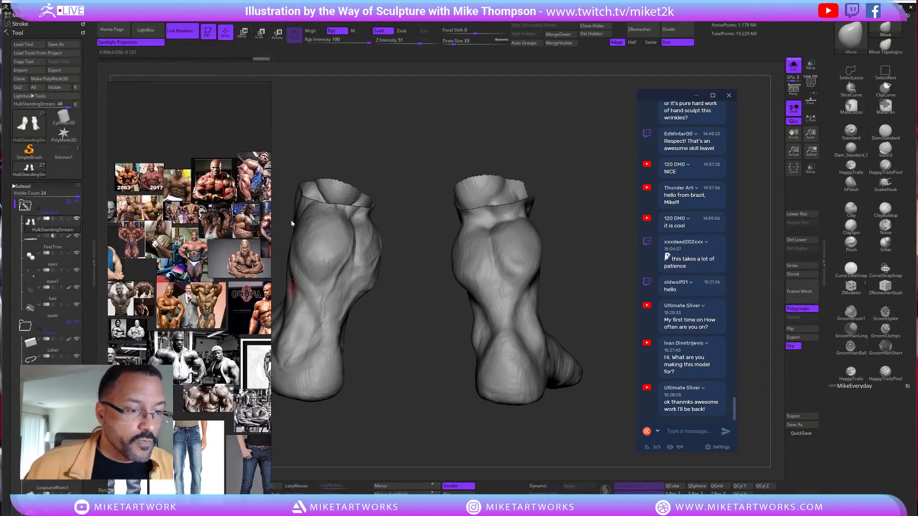
{"action": "middle_click_drag", "start_coordinate": [165, 296], "coordinate": [167, 328]}
{"action": "middle_click_drag", "start_coordinate": [245, 311], "coordinate": [210, 208]}
{"action": "middle_click_drag", "start_coordinate": [203, 294], "coordinate": [182, 210]}
{"action": "middle_click_drag", "start_coordinate": [238, 297], "coordinate": [205, 227]}
{"action": "middle_click_drag", "start_coordinate": [260, 330], "coordinate": [209, 354]}
{"action": "middle_click_drag", "start_coordinate": [267, 394], "coordinate": [146, 325]}
{"action": "middle_click_drag", "start_coordinate": [231, 298], "coordinate": [207, 364]}
{"action": "middle_click_drag", "start_coordinate": [161, 294], "coordinate": [235, 336]}
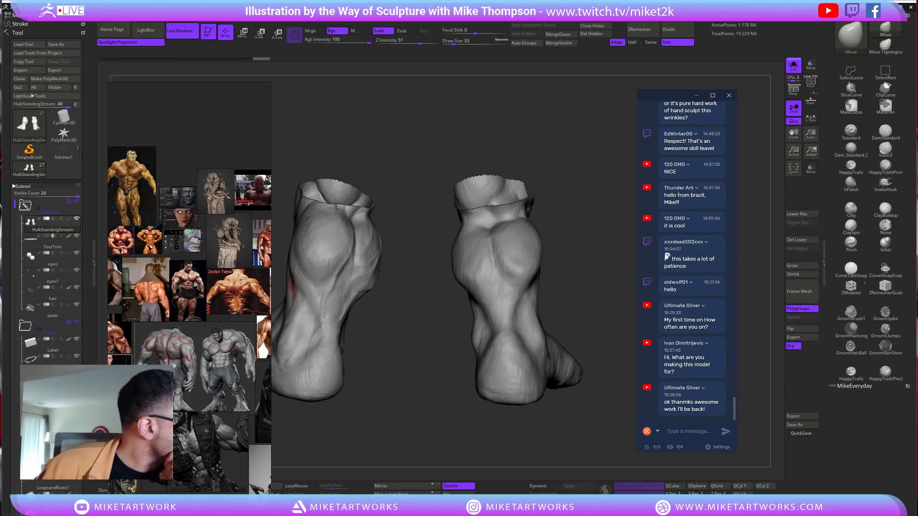
Open a second reference board containing anatomy images and move it over the sculpt viewport
{"action": "mouse_move", "coordinate": [1, 225]}
{"action": "right_mouse_down"}
{"action": "mouse_move", "coordinate": [67, 256]}
{"action": "mouse_move", "coordinate": [292, 315]}
{"action": "mouse_move", "coordinate": [275, 164]}
{"action": "mouse_move", "coordinate": [262, 179]}
{"action": "right_mouse_up"}
{"action": "left_click", "coordinate": [155, 210]}
{"action": "left_click", "coordinate": [123, 104]}
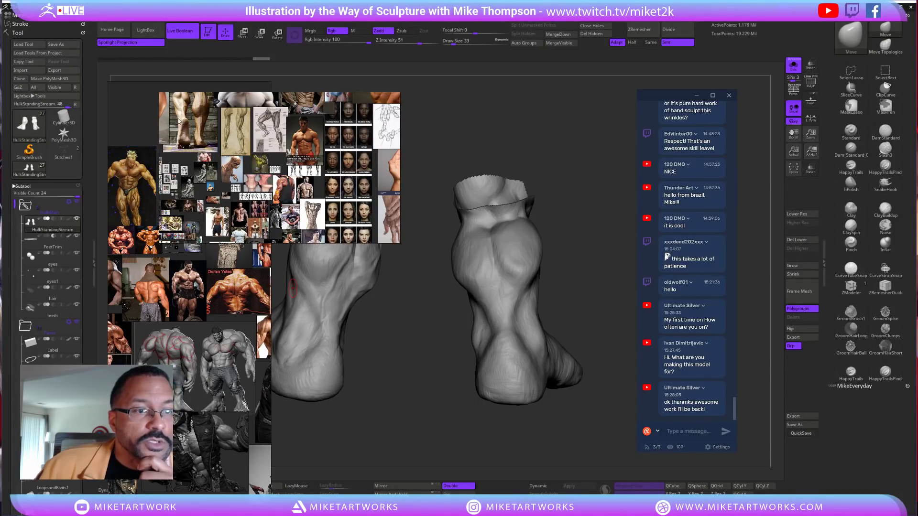
{"action": "mouse_move", "coordinate": [188, 122]}
{"action": "right_mouse_down"}
{"action": "mouse_move", "coordinate": [301, 127]}
{"action": "mouse_move", "coordinate": [304, 112]}
{"action": "mouse_move", "coordinate": [321, 116]}
{"action": "mouse_move", "coordinate": [386, 240]}
{"action": "right_mouse_up"}
Shrink the first reference board and focus it on the full-body photo of the golden-toned bodybuilder
{"action": "mouse_move", "coordinate": [197, 82]}
{"action": "left_mouse_down"}
{"action": "mouse_move", "coordinate": [197, 53]}
{"action": "mouse_move", "coordinate": [206, 137]}
{"action": "left_mouse_up"}
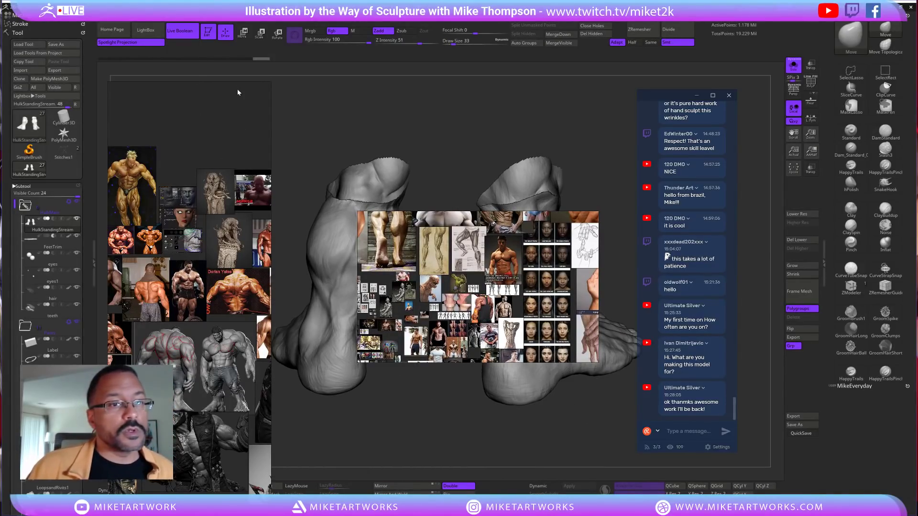
{"action": "left_click_drag", "start_coordinate": [237, 83], "coordinate": [242, 359]}
{"action": "middle_click_drag", "start_coordinate": [201, 454], "coordinate": [199, 401]}
{"action": "double_click", "coordinate": [194, 415]}
Place the anatomy board beside the sculpted legs, resize it, and focus it on the rear-view calf photo
{"action": "mouse_move", "coordinate": [424, 299]}
{"action": "left_mouse_down"}
{"action": "mouse_move", "coordinate": [128, 242]}
{"action": "mouse_move", "coordinate": [183, 177]}
{"action": "left_mouse_up"}
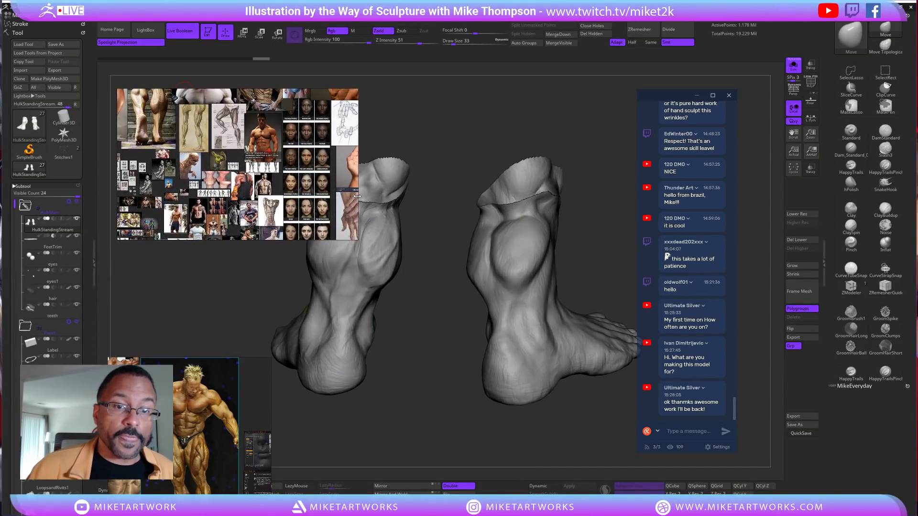
{"action": "left_click_drag", "start_coordinate": [356, 196], "coordinate": [243, 359]}
{"action": "left_click", "coordinate": [160, 133]}
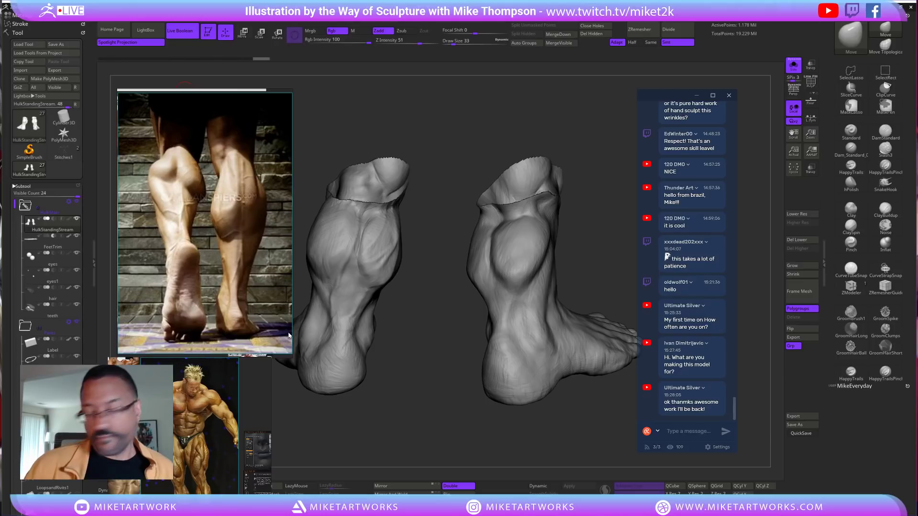
Build up the calf and heel area of the Hulk's right leg with ClayBuildup at draw size 47
{"action": "mouse_move", "coordinate": [580, 419]}
{"action": "left_mouse_down"}
{"action": "mouse_move", "coordinate": [597, 419]}
{"action": "mouse_move", "coordinate": [561, 422]}
{"action": "mouse_move", "coordinate": [589, 423]}
{"action": "left_mouse_up"}
{"action": "left_click", "coordinate": [885, 209]}
{"action": "key", "text": "s"}
{"action": "mouse_move", "coordinate": [559, 380]}
{"action": "left_mouse_down"}
{"action": "mouse_move", "coordinate": [589, 379]}
{"action": "mouse_move", "coordinate": [593, 358]}
{"action": "mouse_move", "coordinate": [553, 318]}
{"action": "left_mouse_up"}
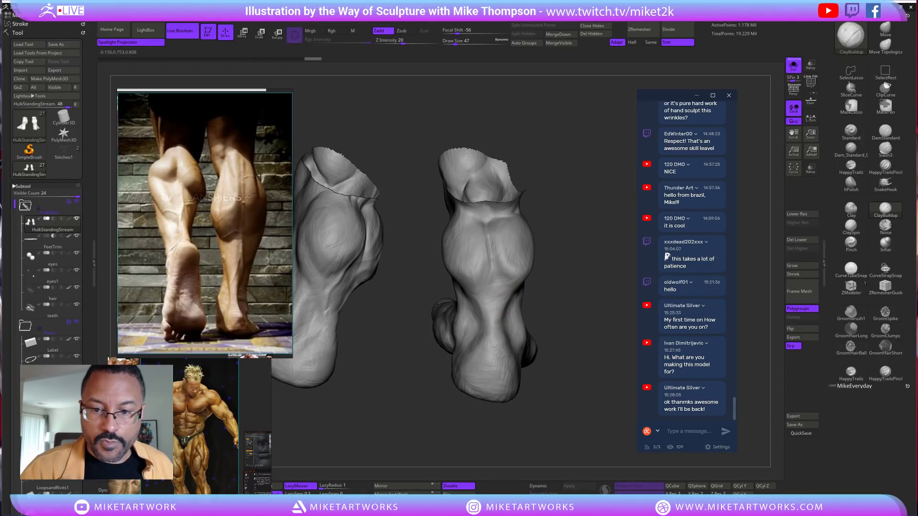
{"action": "left_click_drag", "start_coordinate": [547, 324], "coordinate": [496, 318]}
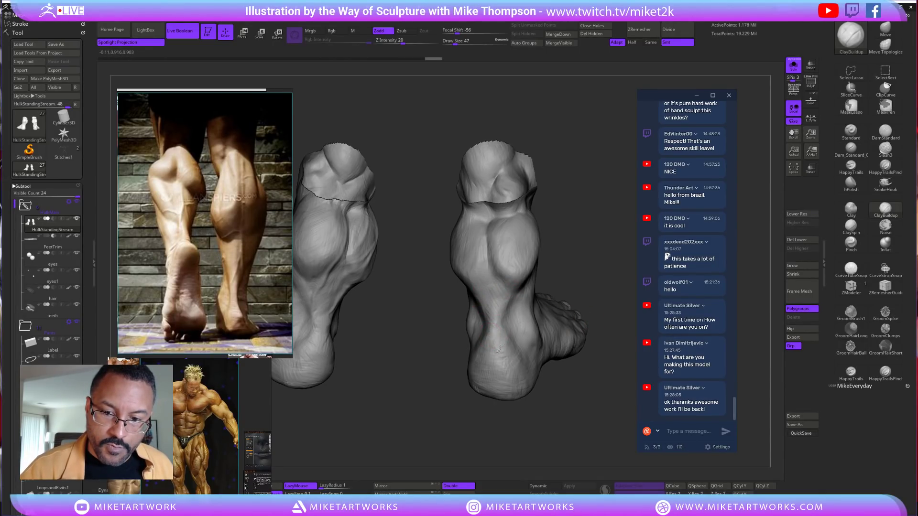
{"action": "mouse_move", "coordinate": [586, 434]}
{"action": "left_mouse_down"}
{"action": "mouse_move", "coordinate": [522, 429]}
{"action": "mouse_move", "coordinate": [587, 420]}
{"action": "mouse_move", "coordinate": [570, 417]}
{"action": "mouse_move", "coordinate": [576, 365]}
{"action": "mouse_move", "coordinate": [576, 396]}
{"action": "mouse_move", "coordinate": [486, 355]}
{"action": "left_mouse_up"}
{"action": "mouse_move", "coordinate": [576, 414]}
{"action": "left_mouse_down"}
{"action": "mouse_move", "coordinate": [591, 390]}
{"action": "mouse_move", "coordinate": [497, 372]}
{"action": "left_mouse_up"}
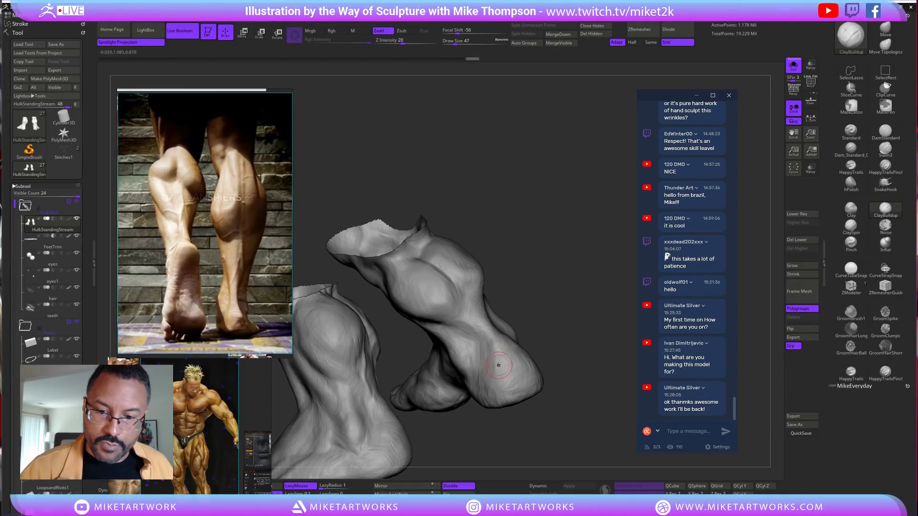
Refine the calf muscle heads and the transition into the Achilles tendon on the right leg, following the calf photo
{"action": "mouse_move", "coordinate": [587, 360]}
{"action": "left_mouse_down"}
{"action": "mouse_move", "coordinate": [576, 375]}
{"action": "mouse_move", "coordinate": [560, 373]}
{"action": "left_mouse_up"}
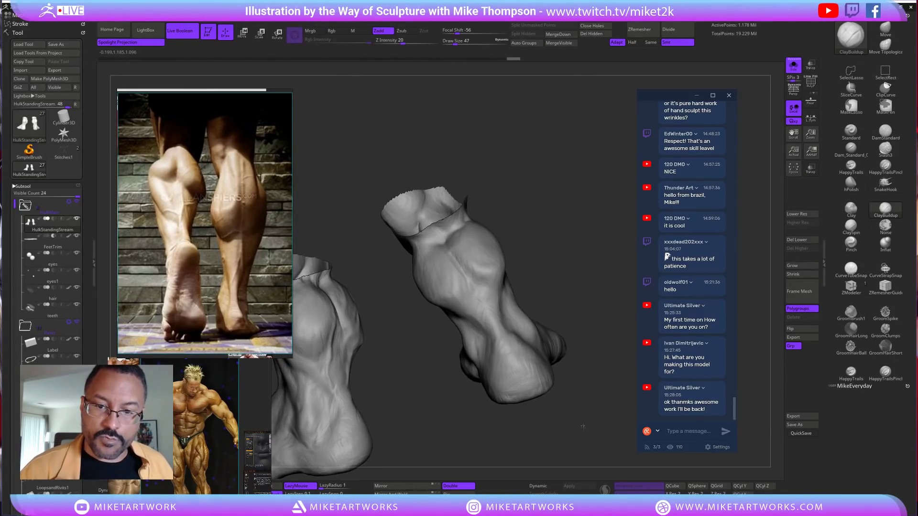
{"action": "mouse_move", "coordinate": [525, 239]}
{"action": "left_mouse_down"}
{"action": "mouse_move", "coordinate": [463, 337]}
{"action": "mouse_move", "coordinate": [447, 286]}
{"action": "left_mouse_up"}
{"action": "mouse_move", "coordinate": [558, 325]}
{"action": "left_mouse_down"}
{"action": "mouse_move", "coordinate": [558, 300]}
{"action": "mouse_move", "coordinate": [538, 293]}
{"action": "mouse_move", "coordinate": [519, 303]}
{"action": "left_mouse_up"}
{"action": "mouse_move", "coordinate": [505, 263]}
{"action": "left_mouse_down"}
{"action": "mouse_move", "coordinate": [467, 290]}
{"action": "mouse_move", "coordinate": [481, 289]}
{"action": "mouse_move", "coordinate": [486, 305]}
{"action": "mouse_move", "coordinate": [523, 270]}
{"action": "left_mouse_up"}
{"action": "mouse_move", "coordinate": [476, 307]}
{"action": "left_mouse_down"}
{"action": "mouse_move", "coordinate": [547, 268]}
{"action": "mouse_move", "coordinate": [545, 214]}
{"action": "mouse_move", "coordinate": [526, 293]}
{"action": "left_mouse_up"}
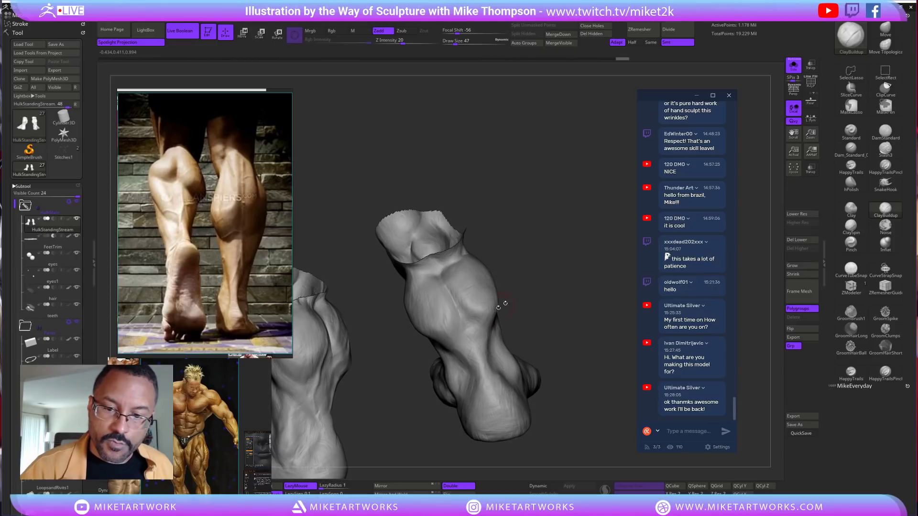
{"action": "left_click_drag", "start_coordinate": [480, 319], "coordinate": [474, 325]}
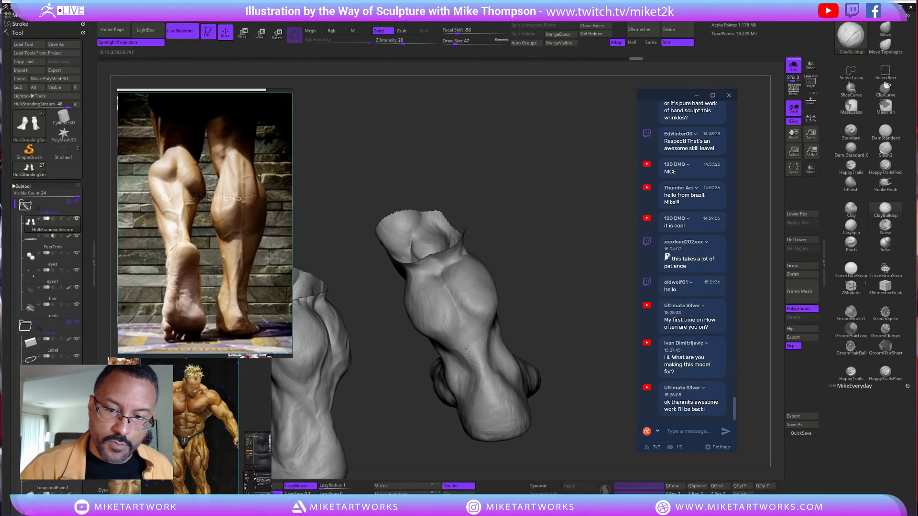
{"action": "mouse_move", "coordinate": [566, 275]}
{"action": "left_mouse_down"}
{"action": "mouse_move", "coordinate": [553, 283]}
{"action": "mouse_move", "coordinate": [573, 290]}
{"action": "mouse_move", "coordinate": [563, 282]}
{"action": "mouse_move", "coordinate": [495, 343]}
{"action": "mouse_move", "coordinate": [523, 316]}
{"action": "mouse_move", "coordinate": [517, 305]}
{"action": "mouse_move", "coordinate": [485, 340]}
{"action": "mouse_move", "coordinate": [494, 327]}
{"action": "left_mouse_up"}
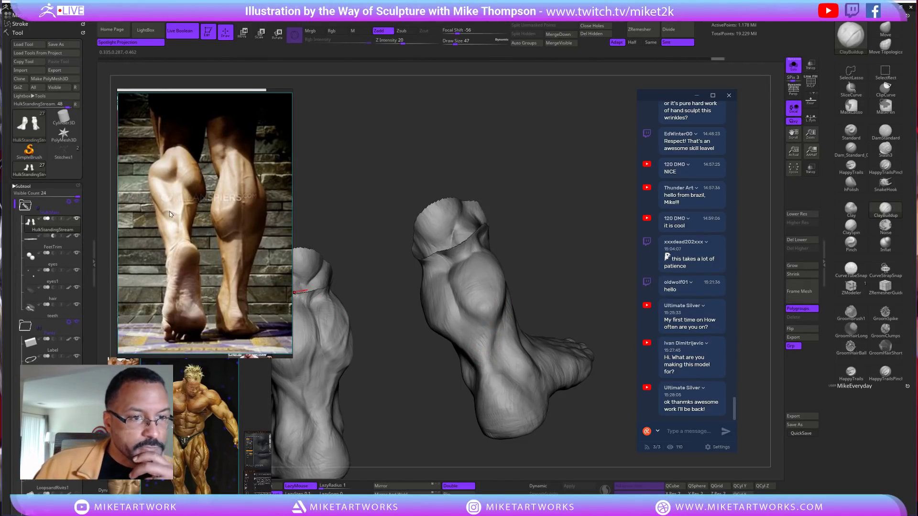
Focus the anatomy board on the calf photo labelled Gastrocnemius and Soleus
{"action": "scroll", "coordinate": [171, 211], "scroll_direction": "down", "scroll_amount": 4}
{"action": "middle_click_drag", "start_coordinate": [231, 232], "coordinate": [293, 270]}
{"action": "scroll", "coordinate": [282, 276], "scroll_direction": "up", "scroll_amount": 3}
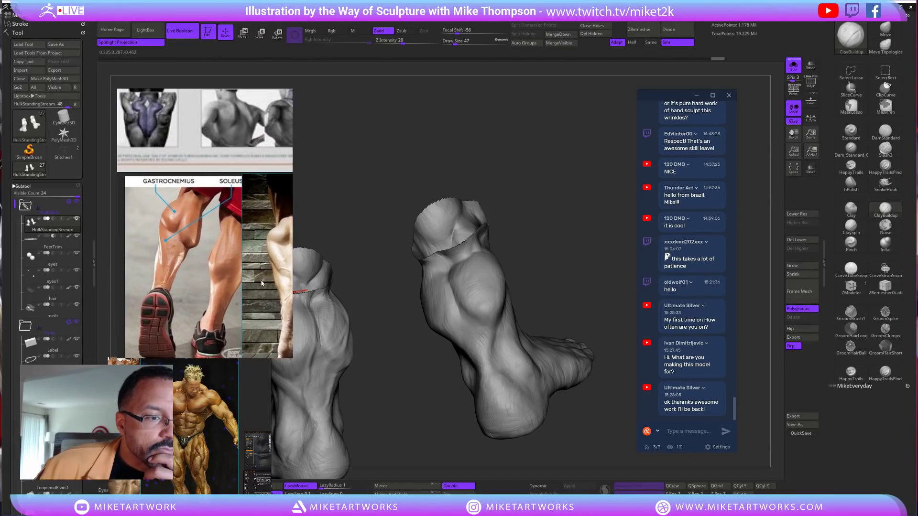
Carve the grooves beside the Achilles tendon on the right leg with DamStandard at draw size 40
{"action": "left_click_drag", "start_coordinate": [604, 249], "coordinate": [574, 272]}
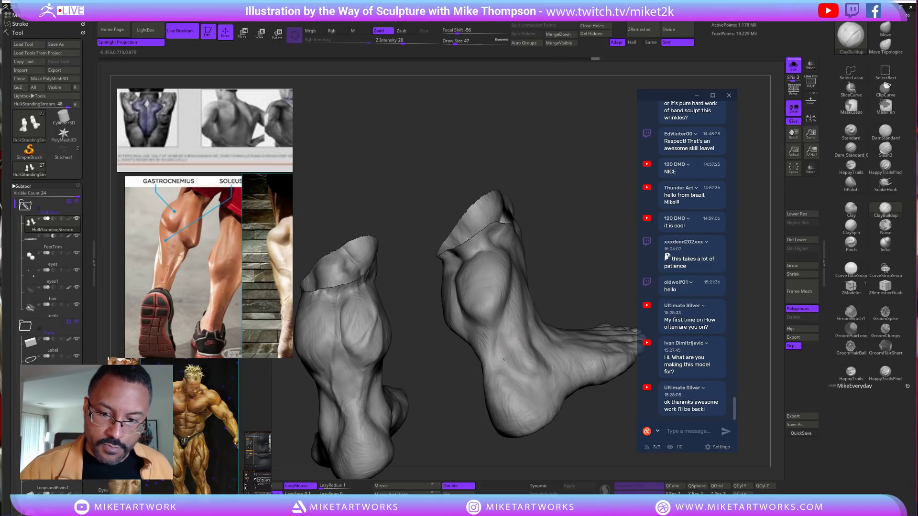
{"action": "right_click_drag", "start_coordinate": [510, 359], "coordinate": [512, 313]}
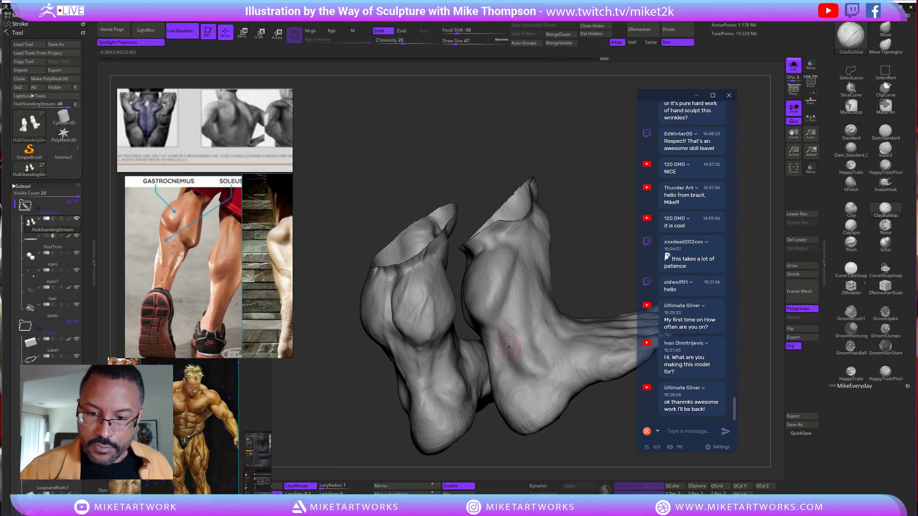
{"action": "mouse_move", "coordinate": [584, 247]}
{"action": "right_mouse_down"}
{"action": "mouse_move", "coordinate": [574, 293]}
{"action": "mouse_move", "coordinate": [588, 301]}
{"action": "mouse_move", "coordinate": [581, 323]}
{"action": "right_mouse_up"}
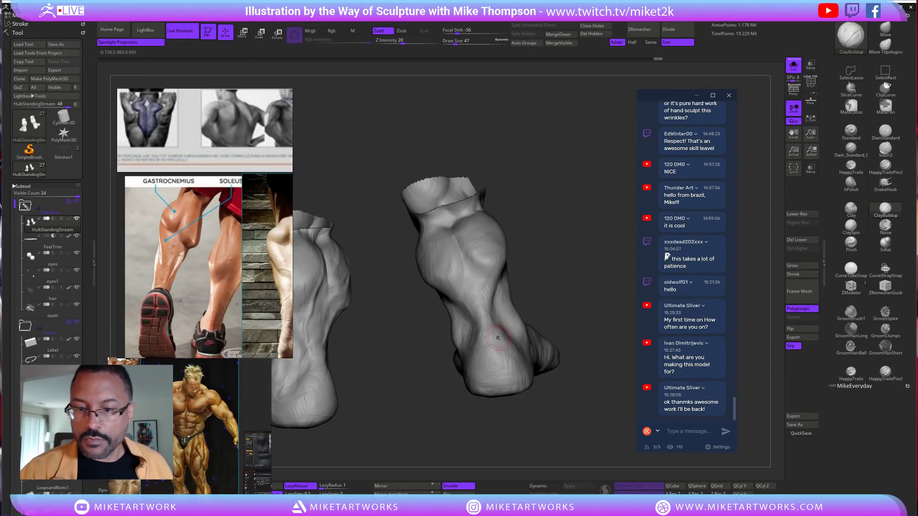
{"action": "right_click_drag", "start_coordinate": [573, 402], "coordinate": [631, 363]}
{"action": "left_click", "coordinate": [886, 131]}
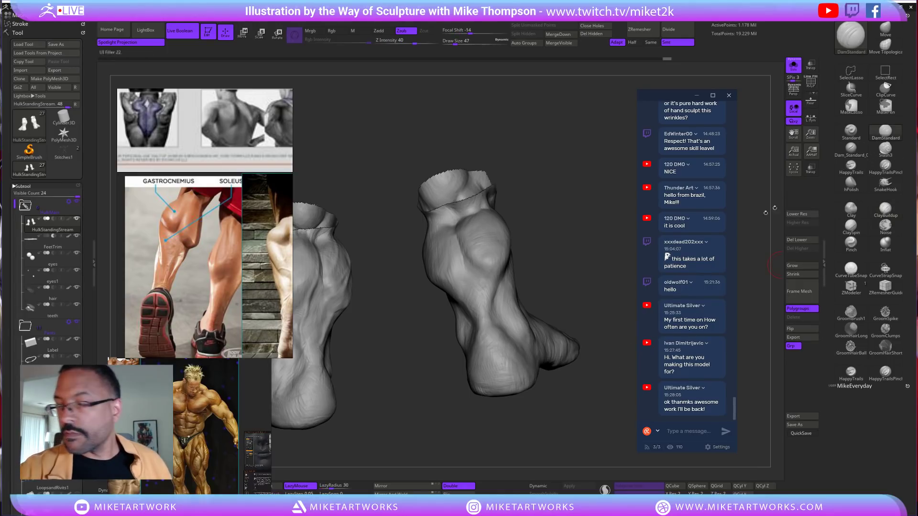
{"action": "key", "text": "s"}
{"action": "left_click_drag", "start_coordinate": [537, 395], "coordinate": [535, 396]}
{"action": "mouse_move", "coordinate": [519, 426]}
{"action": "right_mouse_down"}
{"action": "mouse_move", "coordinate": [540, 406]}
{"action": "mouse_move", "coordinate": [560, 344]}
{"action": "mouse_move", "coordinate": [516, 327]}
{"action": "right_mouse_up"}
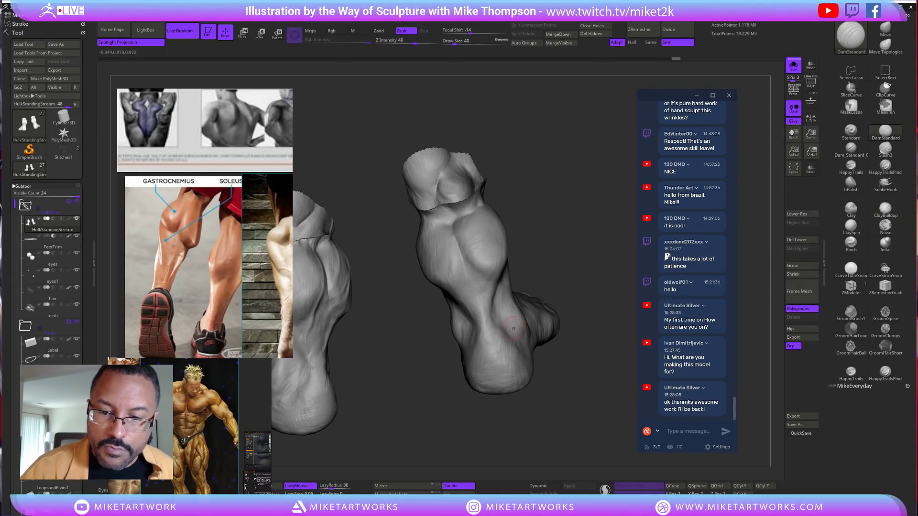
{"action": "left_click_drag", "start_coordinate": [471, 342], "coordinate": [478, 330]}
Add finer creases across the back of the right ankle with DamStandard at draw size 39
{"action": "right_click_drag", "start_coordinate": [580, 299], "coordinate": [571, 308]}
{"action": "key", "text": "s"}
{"action": "left_click", "coordinate": [585, 302]}
{"action": "mouse_move", "coordinate": [499, 339]}
{"action": "left_mouse_down"}
{"action": "mouse_move", "coordinate": [490, 339]}
{"action": "mouse_move", "coordinate": [513, 344]}
{"action": "left_mouse_up"}
{"action": "mouse_move", "coordinate": [546, 347]}
{"action": "right_mouse_down"}
{"action": "mouse_move", "coordinate": [570, 297]}
{"action": "mouse_move", "coordinate": [583, 344]}
{"action": "mouse_move", "coordinate": [591, 343]}
{"action": "mouse_move", "coordinate": [527, 362]}
{"action": "mouse_move", "coordinate": [529, 370]}
{"action": "mouse_move", "coordinate": [469, 365]}
{"action": "right_mouse_up"}
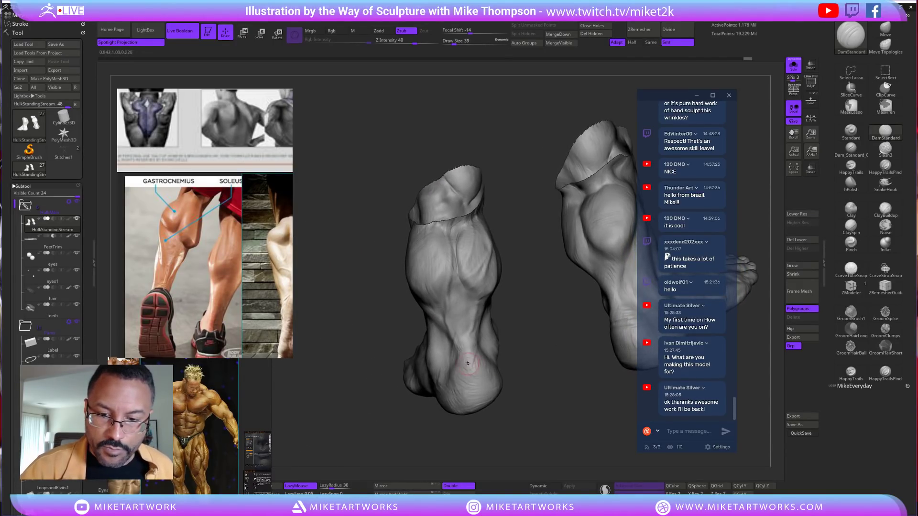
Extend the skin folds around the ankles and heels, and soften them with the Smooth brush
{"action": "mouse_move", "coordinate": [489, 350]}
{"action": "left_mouse_down"}
{"action": "mouse_move", "coordinate": [473, 350]}
{"action": "mouse_move", "coordinate": [537, 363]}
{"action": "mouse_move", "coordinate": [452, 373]}
{"action": "mouse_move", "coordinate": [447, 389]}
{"action": "left_mouse_up"}
{"action": "mouse_move", "coordinate": [514, 432]}
{"action": "left_mouse_down"}
{"action": "mouse_move", "coordinate": [541, 418]}
{"action": "mouse_move", "coordinate": [537, 408]}
{"action": "mouse_move", "coordinate": [530, 423]}
{"action": "left_mouse_up"}
{"action": "mouse_move", "coordinate": [496, 388]}
{"action": "left_mouse_down"}
{"action": "mouse_move", "coordinate": [468, 384]}
{"action": "mouse_move", "coordinate": [479, 358]}
{"action": "left_mouse_up"}
{"action": "mouse_move", "coordinate": [512, 370]}
{"action": "left_mouse_down"}
{"action": "mouse_move", "coordinate": [466, 371]}
{"action": "mouse_move", "coordinate": [547, 369]}
{"action": "left_mouse_up"}
{"action": "mouse_move", "coordinate": [546, 402]}
{"action": "left_mouse_down", "text": "alt"}
{"action": "mouse_move", "coordinate": [442, 405]}
{"action": "mouse_move", "coordinate": [547, 418]}
{"action": "mouse_move", "coordinate": [528, 397]}
{"action": "left_mouse_up", "text": "alt"}
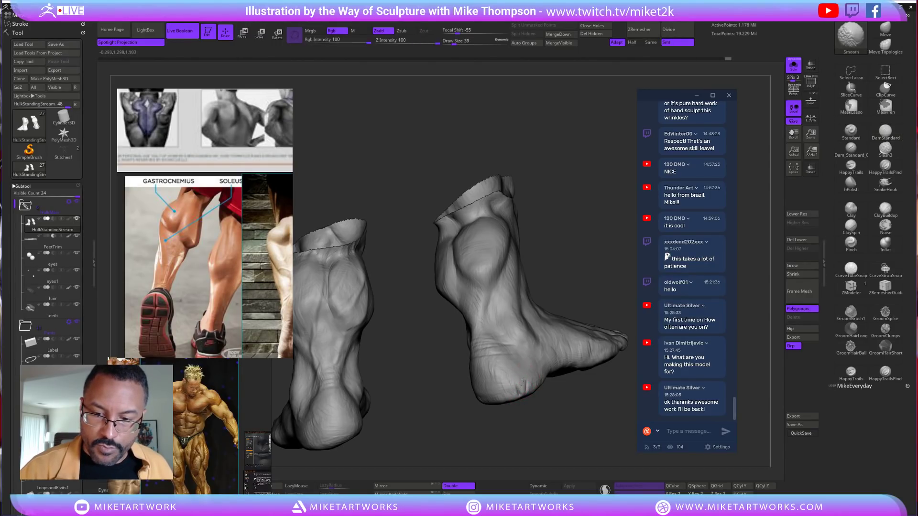
{"action": "mouse_move", "coordinate": [547, 400]}
{"action": "left_mouse_down"}
{"action": "mouse_move", "coordinate": [549, 420]}
{"action": "mouse_move", "coordinate": [579, 412]}
{"action": "left_mouse_up"}
Build up the right heel pad and its outer side with ClayBuildup at draw size 39
{"action": "left_click", "coordinate": [886, 209]}
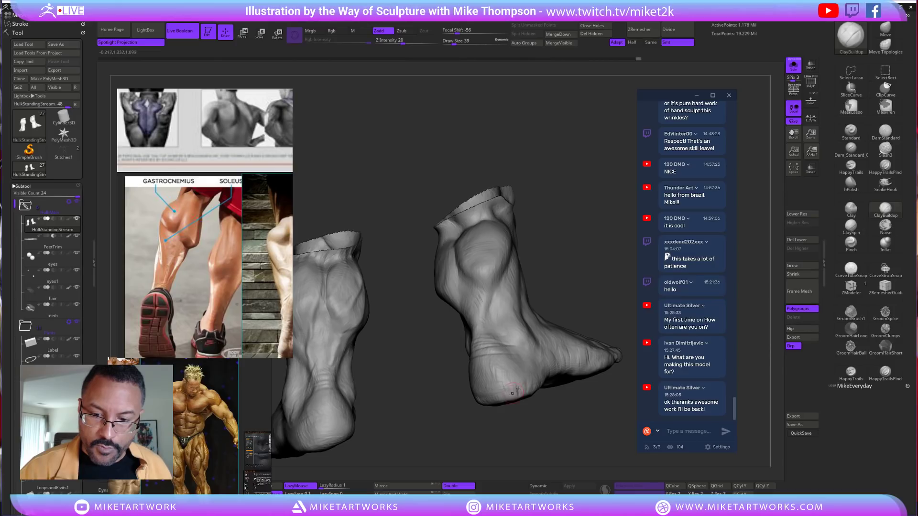
{"action": "left_click_drag", "start_coordinate": [559, 429], "coordinate": [550, 419]}
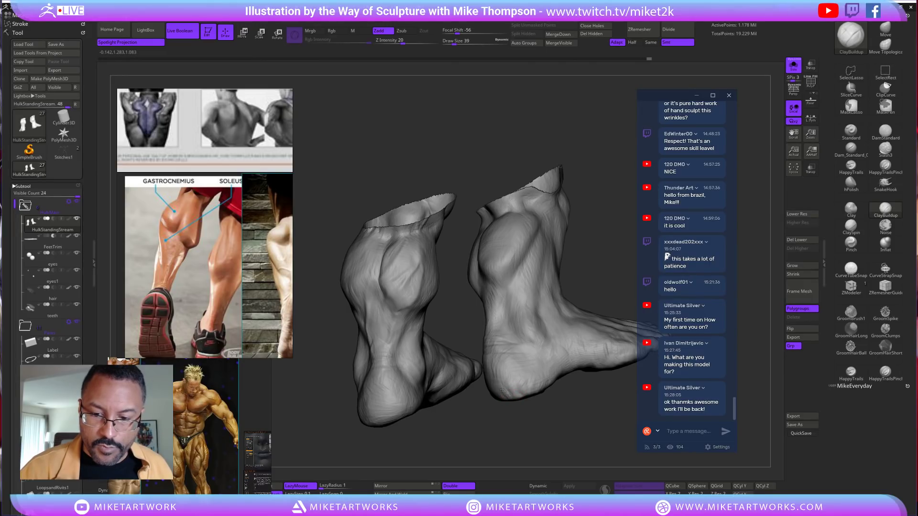
{"action": "left_click_drag", "start_coordinate": [544, 426], "coordinate": [542, 410]}
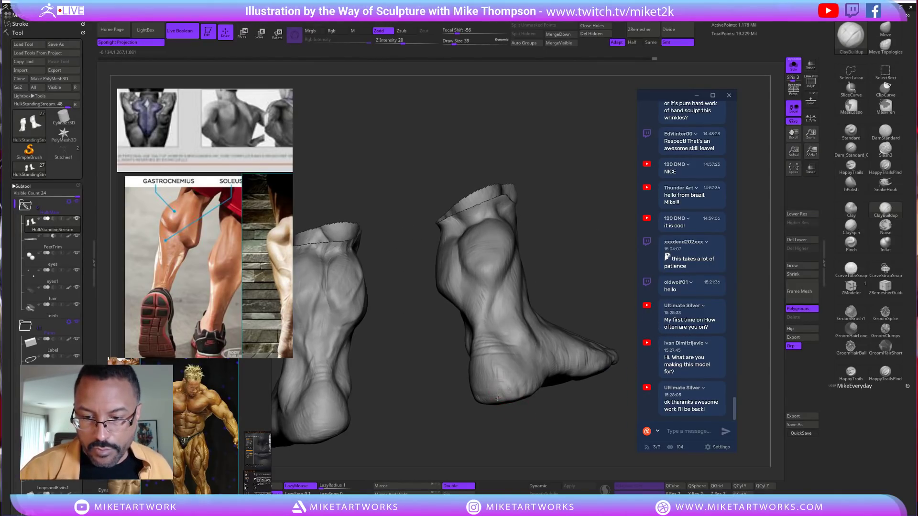
{"action": "left_click_drag", "start_coordinate": [495, 376], "coordinate": [495, 380]}
{"action": "mouse_move", "coordinate": [609, 415]}
{"action": "left_mouse_down"}
{"action": "mouse_move", "coordinate": [570, 407]}
{"action": "mouse_move", "coordinate": [572, 424]}
{"action": "left_mouse_up"}
{"action": "left_click_drag", "start_coordinate": [533, 361], "coordinate": [572, 362]}
{"action": "left_click_drag", "start_coordinate": [568, 425], "coordinate": [566, 411]}
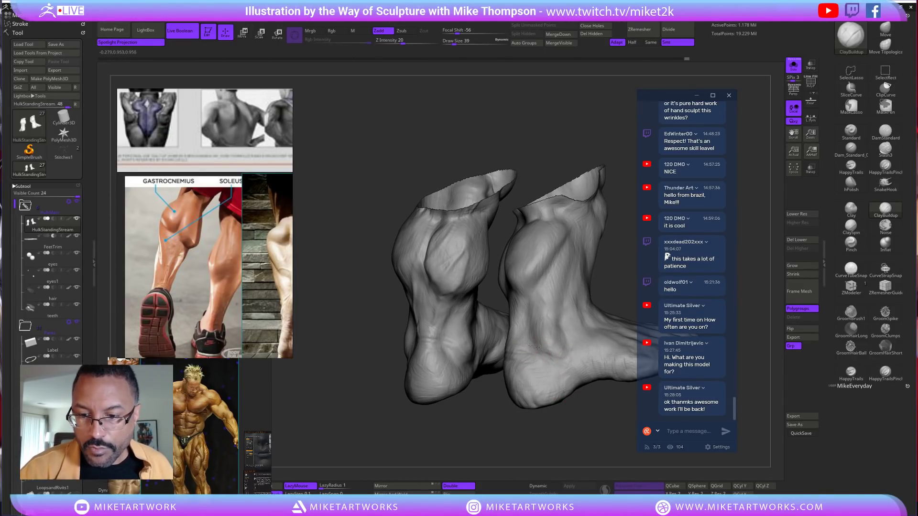
Refine the skin folds and volume between the right ankle bone and heel with ClayBuildup
{"action": "left_click_drag", "start_coordinate": [541, 343], "coordinate": [551, 354]}
{"action": "mouse_move", "coordinate": [581, 412]}
{"action": "left_mouse_down"}
{"action": "mouse_move", "coordinate": [579, 421]}
{"action": "mouse_move", "coordinate": [598, 416]}
{"action": "mouse_move", "coordinate": [596, 424]}
{"action": "left_mouse_up"}
{"action": "left_click_drag", "start_coordinate": [553, 372], "coordinate": [563, 384]}
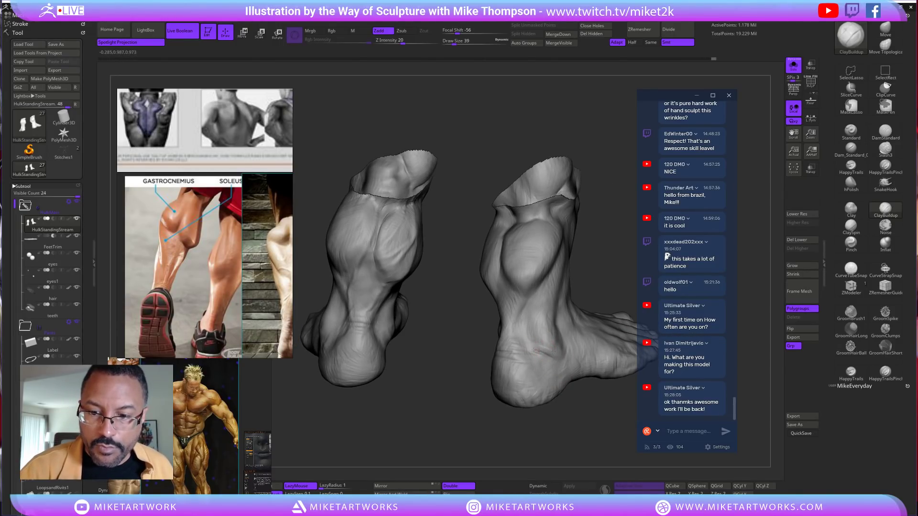
{"action": "left_click_drag", "start_coordinate": [543, 344], "coordinate": [546, 346]}
{"action": "mouse_move", "coordinate": [584, 424]}
{"action": "left_mouse_down"}
{"action": "mouse_move", "coordinate": [547, 436]}
{"action": "mouse_move", "coordinate": [551, 419]}
{"action": "left_mouse_up"}
Refine the lower edge of the right calf muscle with ClayBuildup, following the labelled calf photo
{"action": "left_click_drag", "start_coordinate": [569, 246], "coordinate": [490, 293]}
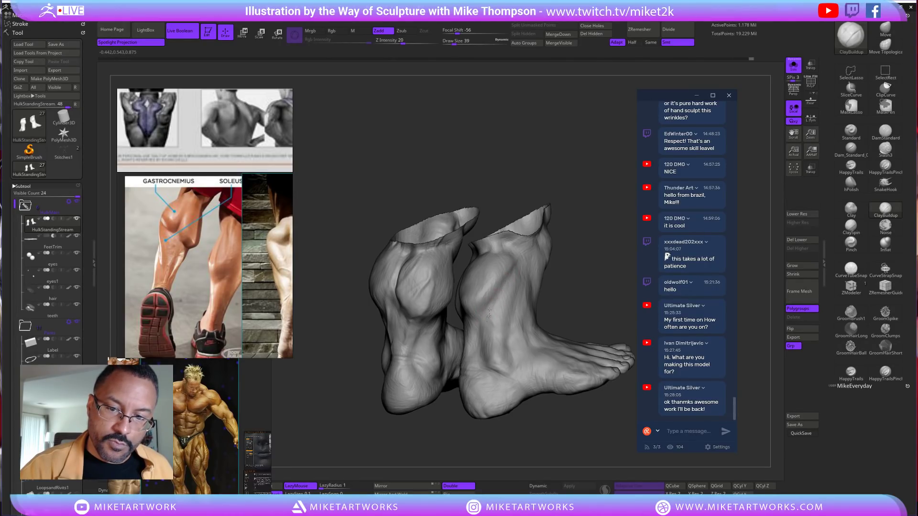
{"action": "left_click_drag", "start_coordinate": [493, 305], "coordinate": [486, 307]}
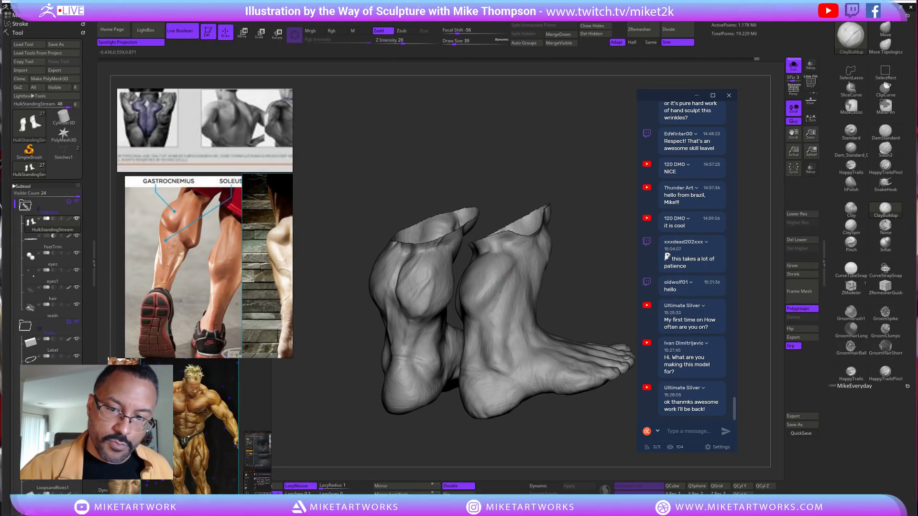
{"action": "left_click_drag", "start_coordinate": [584, 247], "coordinate": [527, 282]}
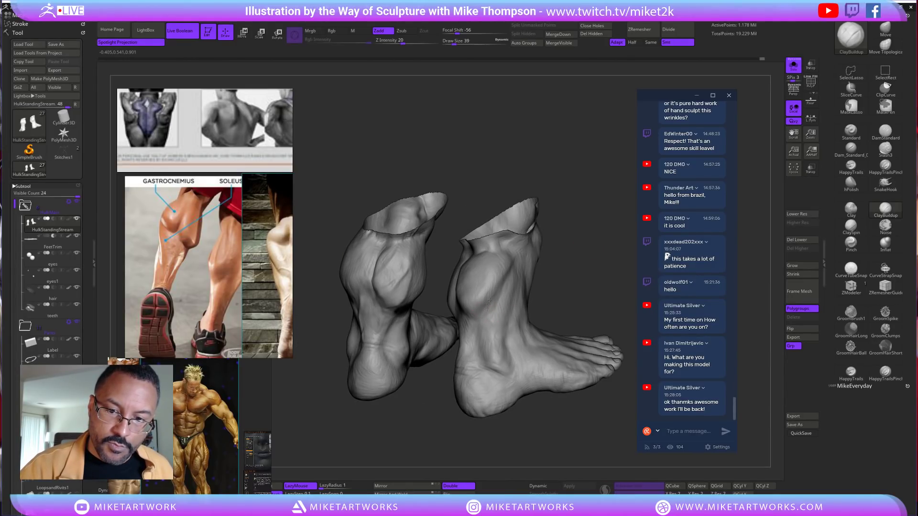
{"action": "left_click_drag", "start_coordinate": [495, 302], "coordinate": [494, 317]}
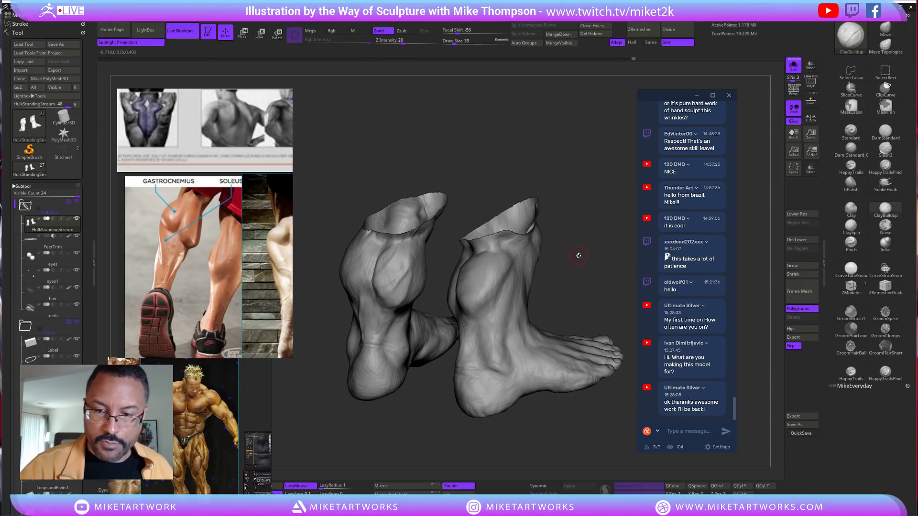
Turn off Solo mode and examine the sculpted calves together with the jeans, helmet and rock base
{"action": "left_click_drag", "start_coordinate": [578, 256], "coordinate": [573, 258]}
{"action": "mouse_move", "coordinate": [543, 442]}
{"action": "left_mouse_down", "text": "alt"}
{"action": "mouse_move", "coordinate": [533, 437]}
{"action": "mouse_move", "coordinate": [549, 443]}
{"action": "mouse_move", "coordinate": [552, 314]}
{"action": "mouse_move", "coordinate": [559, 316]}
{"action": "left_mouse_up", "text": "alt"}
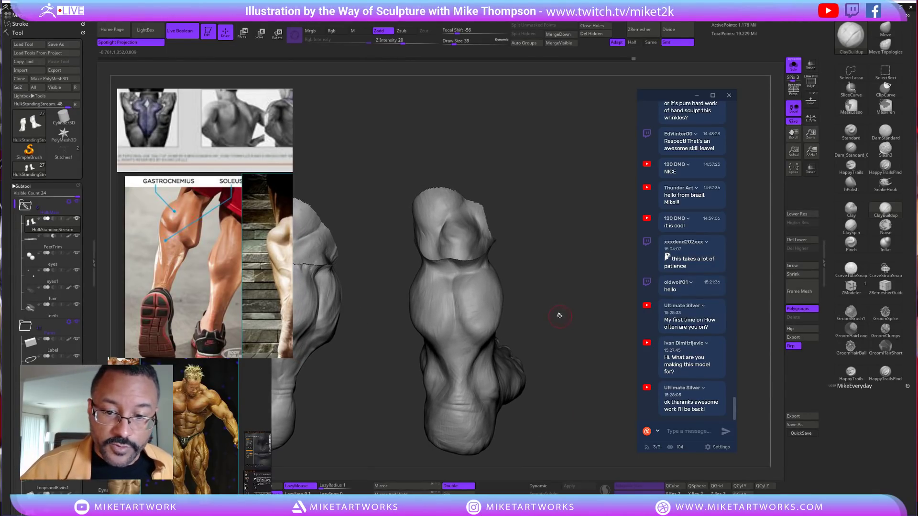
{"action": "left_click_drag", "start_coordinate": [580, 349], "coordinate": [598, 313]}
{"action": "left_click_drag", "start_coordinate": [452, 424], "coordinate": [488, 424]}
{"action": "left_click", "coordinate": [793, 66]}
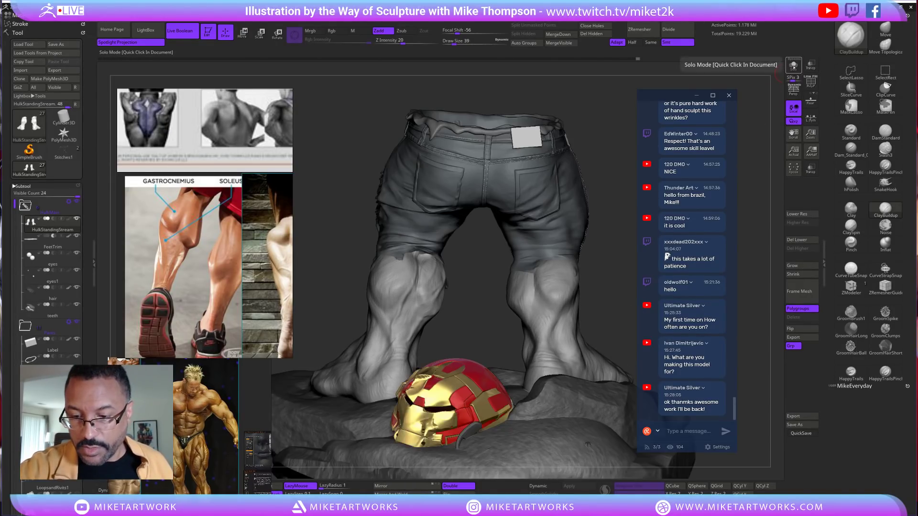
{"action": "mouse_move", "coordinate": [611, 270]}
{"action": "left_mouse_down"}
{"action": "mouse_move", "coordinate": [616, 262]}
{"action": "mouse_move", "coordinate": [618, 319]}
{"action": "left_mouse_up"}
{"action": "scroll", "coordinate": [589, 321], "scroll_direction": "up", "scroll_amount": 3}
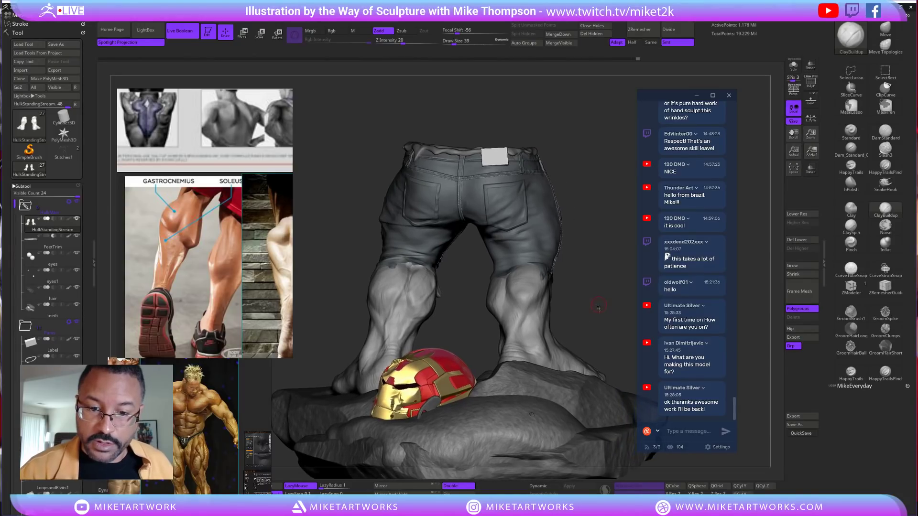
{"action": "left_click_drag", "start_coordinate": [600, 320], "coordinate": [560, 263]}
Switch to the Jeans_3 subtool and adjust its torn leg hems around the calves with the Move brush at draw size 25
{"action": "left_click", "coordinate": [559, 262], "text": "alt"}
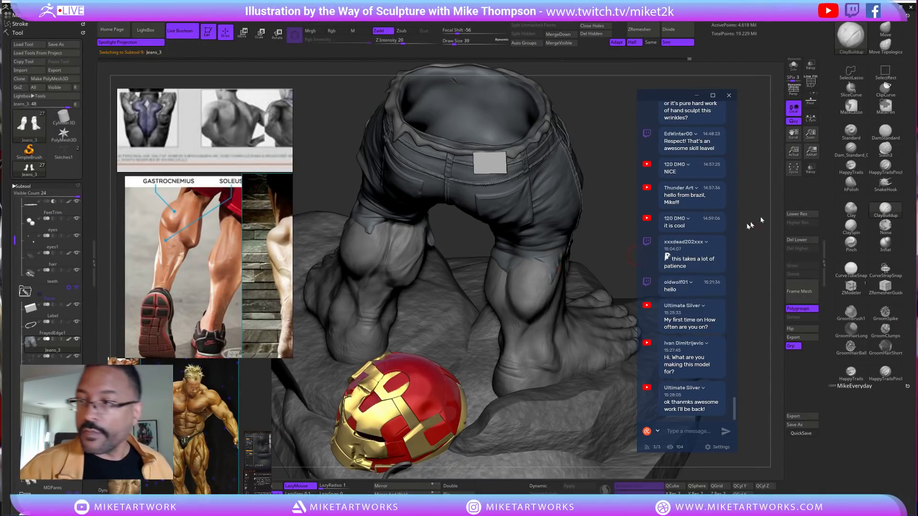
{"action": "left_click", "coordinate": [886, 29]}
{"action": "key", "text": "s"}
{"action": "left_click_drag", "start_coordinate": [598, 236], "coordinate": [607, 241]}
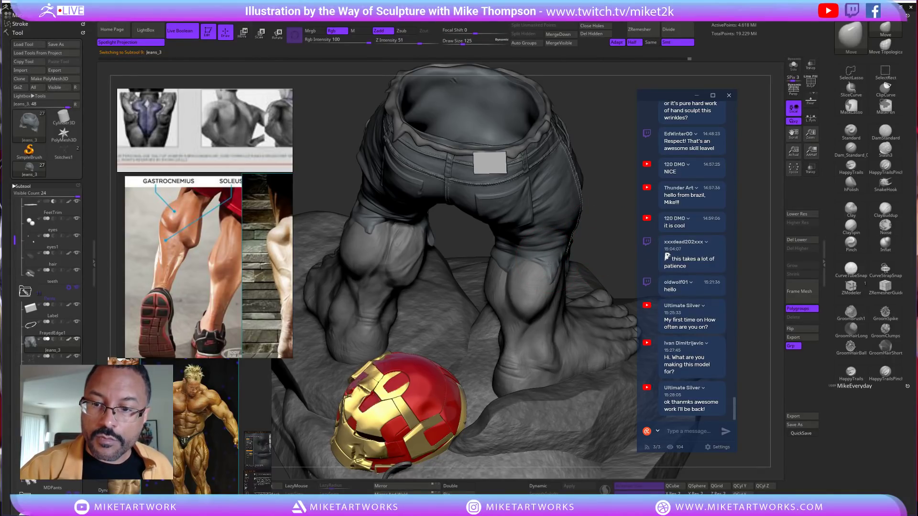
{"action": "mouse_move", "coordinate": [628, 200]}
{"action": "left_mouse_down"}
{"action": "mouse_move", "coordinate": [596, 248]}
{"action": "mouse_move", "coordinate": [598, 266]}
{"action": "mouse_move", "coordinate": [587, 269]}
{"action": "mouse_move", "coordinate": [581, 308]}
{"action": "mouse_move", "coordinate": [547, 298]}
{"action": "left_mouse_up"}
{"action": "key", "text": "s"}
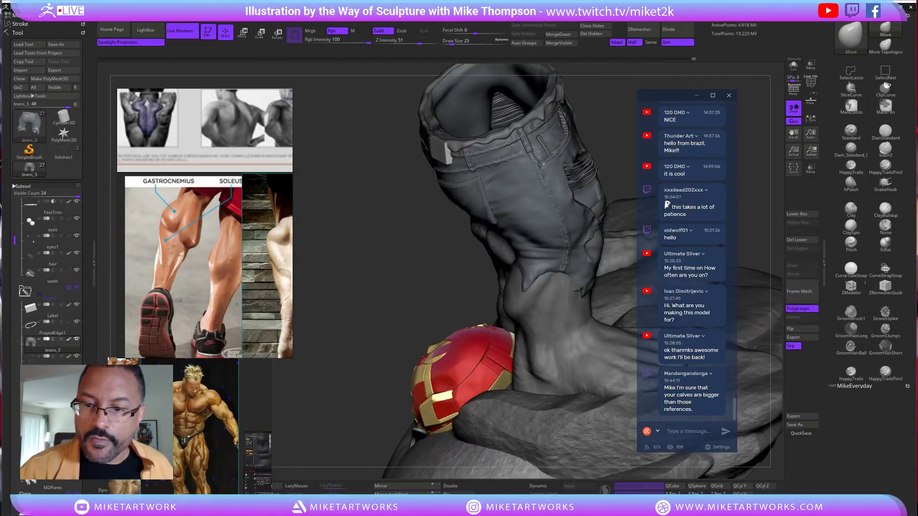
{"action": "left_click_drag", "start_coordinate": [451, 306], "coordinate": [434, 242]}
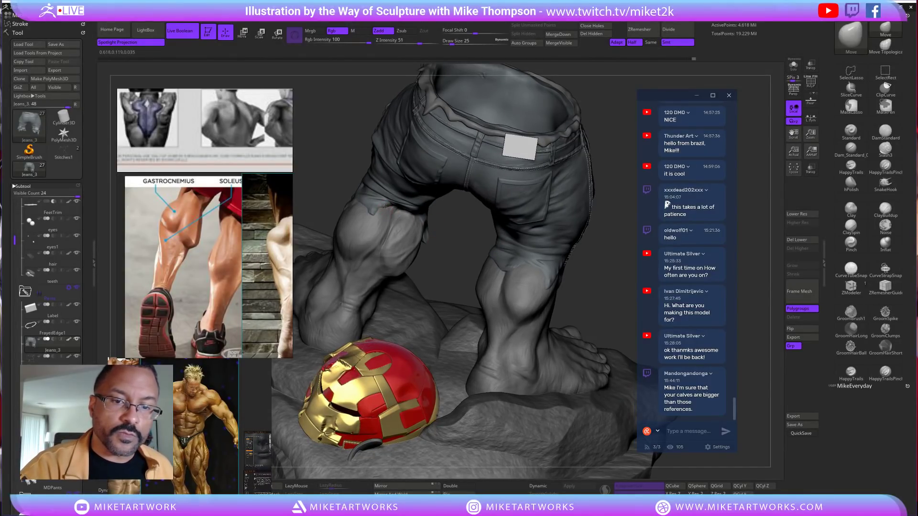
{"action": "left_click_drag", "start_coordinate": [443, 260], "coordinate": [342, 202]}
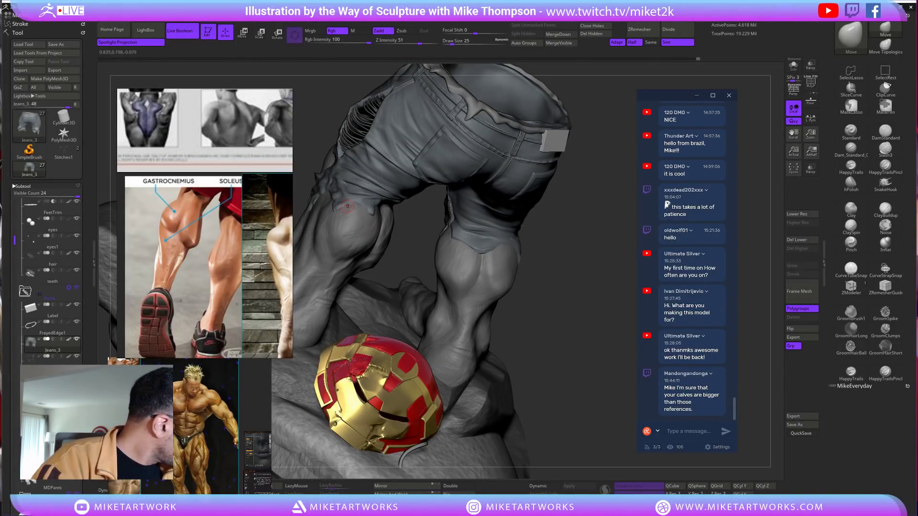
{"action": "left_click_drag", "start_coordinate": [549, 297], "coordinate": [516, 256]}
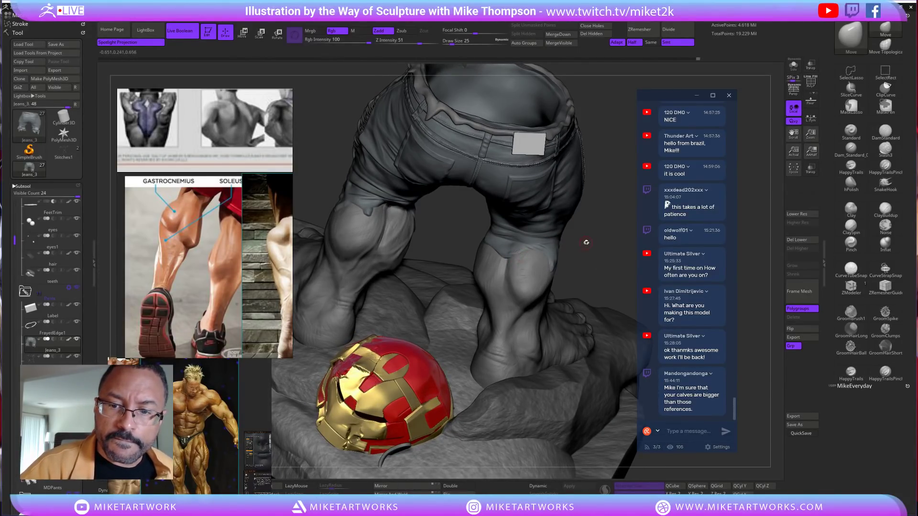
Adjust the hem over the right calf with the Move brush at draw size 64
{"action": "left_click_drag", "start_coordinate": [593, 261], "coordinate": [581, 249]}
{"action": "key", "text": "s"}
{"action": "left_click", "coordinate": [604, 234]}
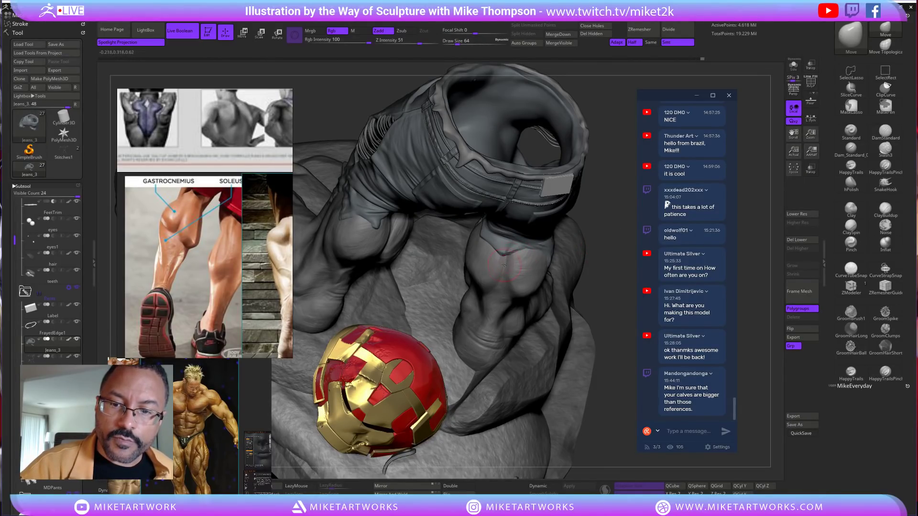
{"action": "left_click_drag", "start_coordinate": [616, 191], "coordinate": [588, 343]}
Switch back to the HulkStandingStream subtool and isolate the lower legs in Solo mode
{"action": "left_click", "coordinate": [572, 294], "text": "alt"}
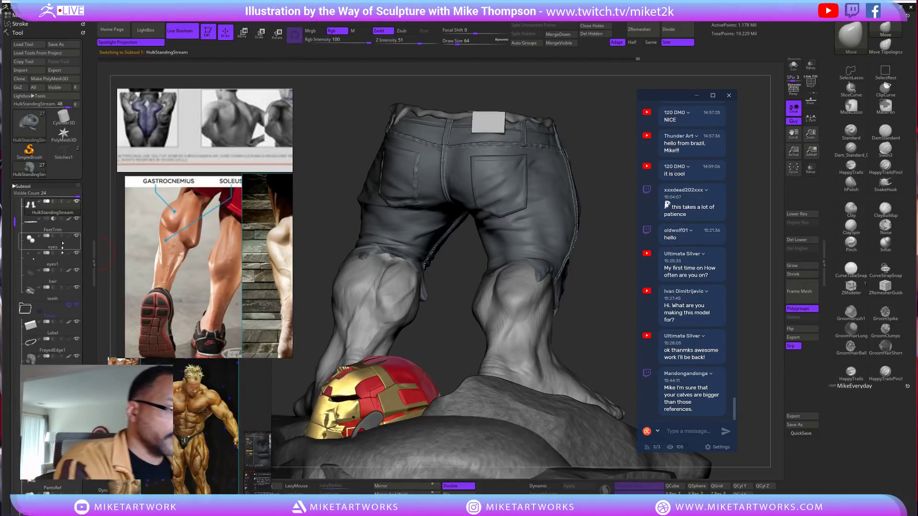
{"action": "left_click_drag", "start_coordinate": [591, 301], "coordinate": [596, 320]}
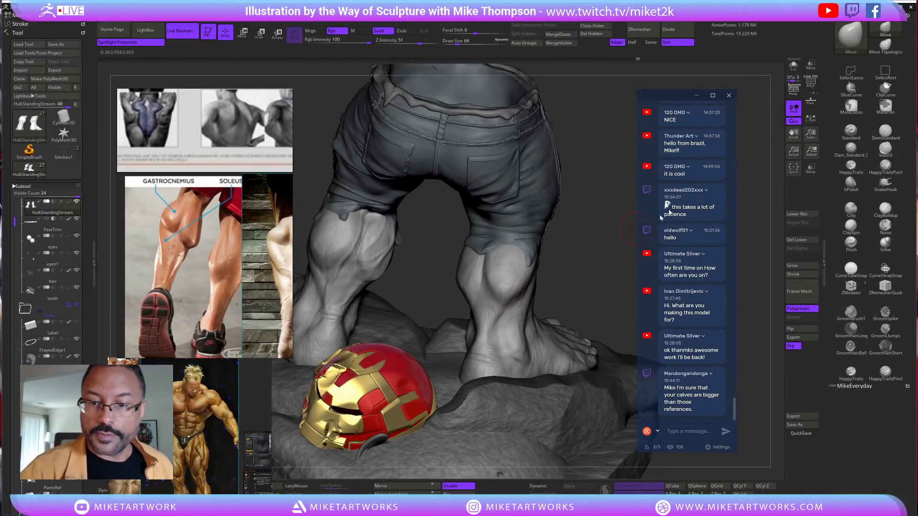
{"action": "left_click", "coordinate": [794, 64]}
{"action": "mouse_move", "coordinate": [587, 316]}
{"action": "left_mouse_down"}
{"action": "mouse_move", "coordinate": [577, 281]}
{"action": "mouse_move", "coordinate": [597, 318]}
{"action": "left_mouse_up"}
Shape the right calf's muscle heads with the Standard brush at draw size 45, and reduce the draw size to 37
{"action": "left_click", "coordinate": [852, 132]}
{"action": "key", "text": "s"}
{"action": "key", "text": "space"}
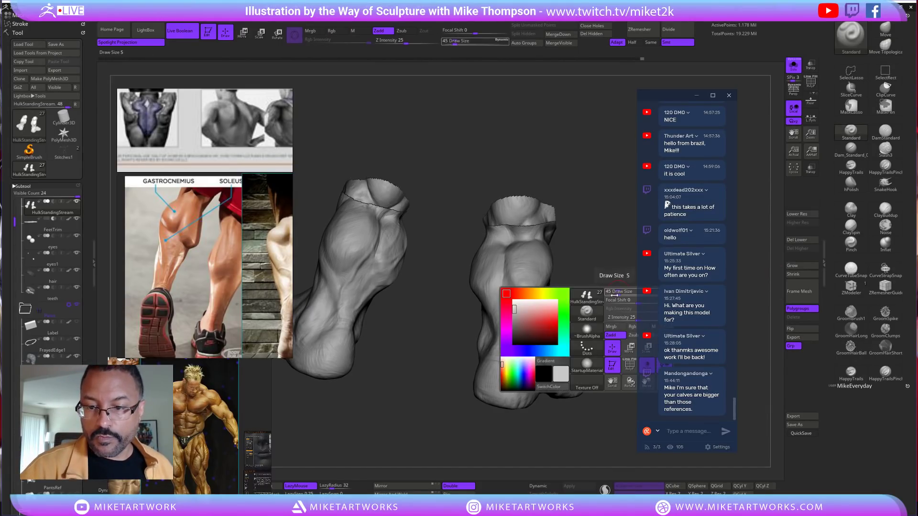
{"action": "key", "text": "space"}
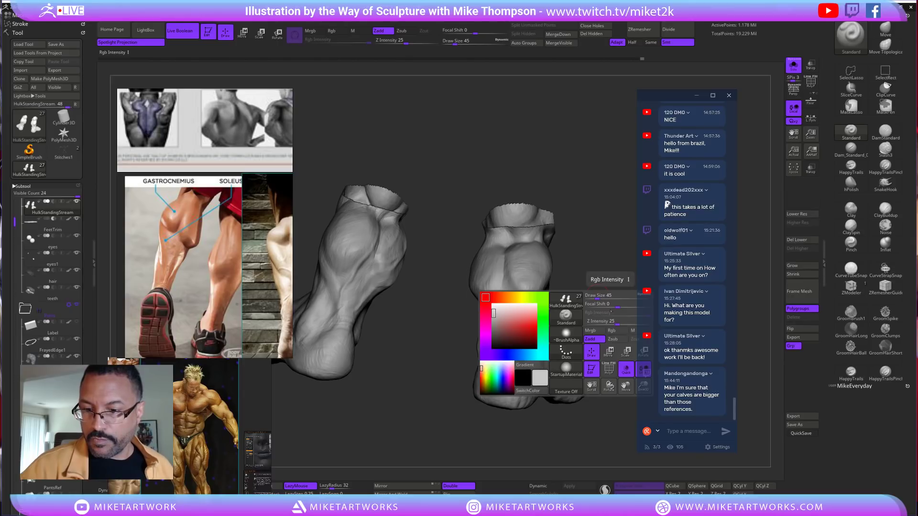
{"action": "left_click_drag", "start_coordinate": [594, 277], "coordinate": [590, 273]}
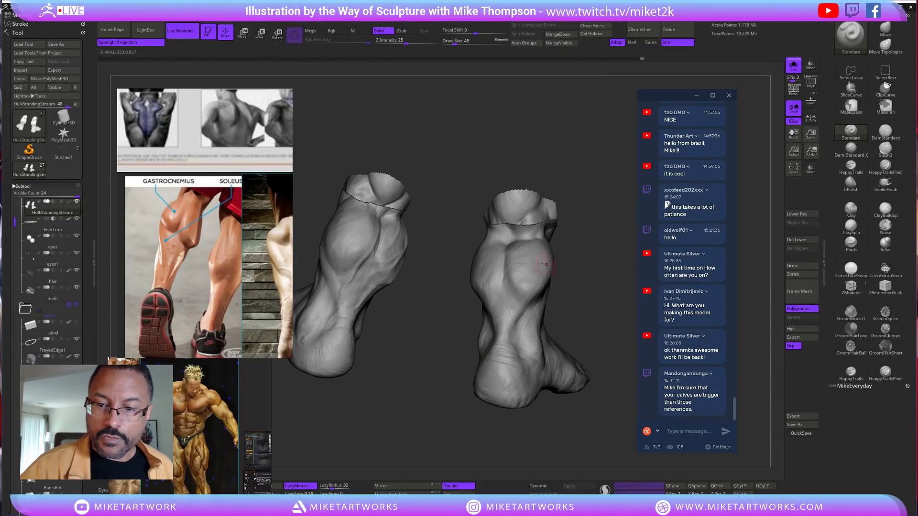
{"action": "key", "text": "ctrl"}
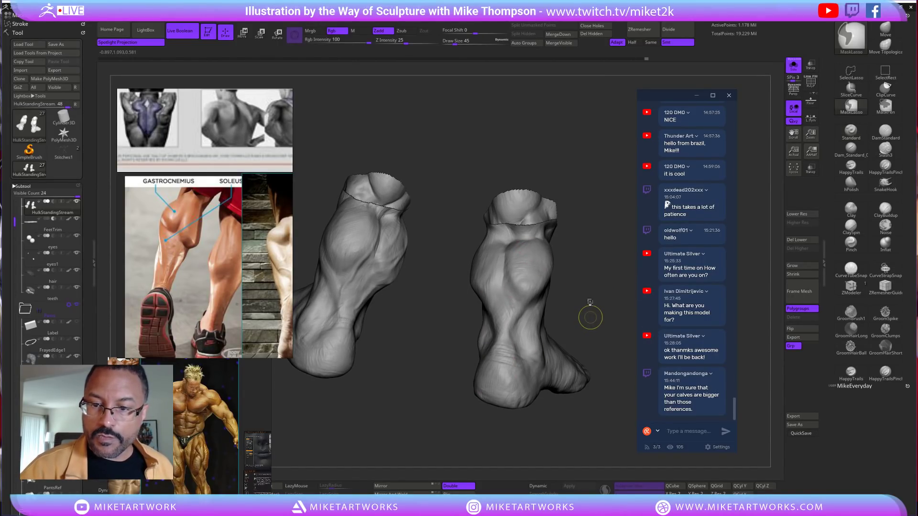
{"action": "key", "text": "s"}
{"action": "mouse_move", "coordinate": [593, 302]}
{"action": "left_mouse_down"}
{"action": "mouse_move", "coordinate": [586, 276]}
{"action": "mouse_move", "coordinate": [604, 280]}
{"action": "left_mouse_up"}
{"action": "left_click_drag", "start_coordinate": [586, 417], "coordinate": [586, 373]}
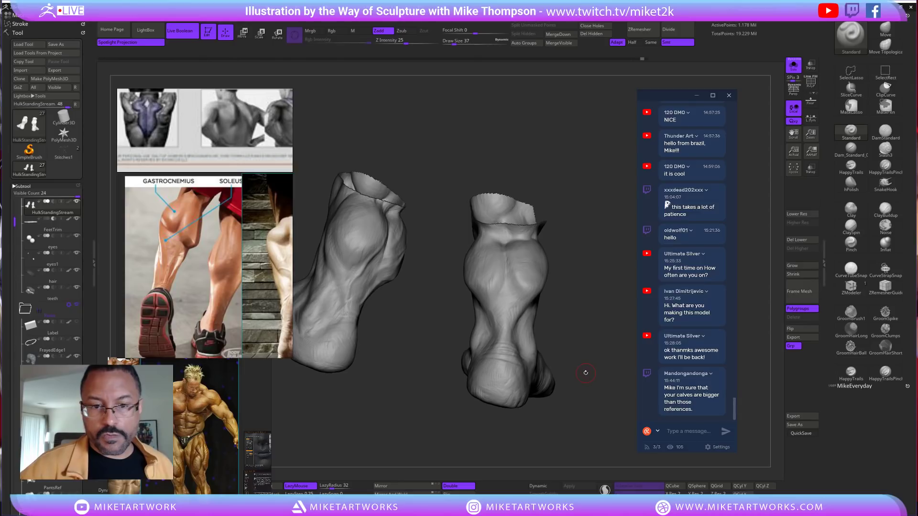
Search the reference board for leg and calf anatomy images, and frame the photo of bare calves seen from behind
{"action": "scroll", "coordinate": [216, 212], "scroll_direction": "down", "scroll_amount": 5}
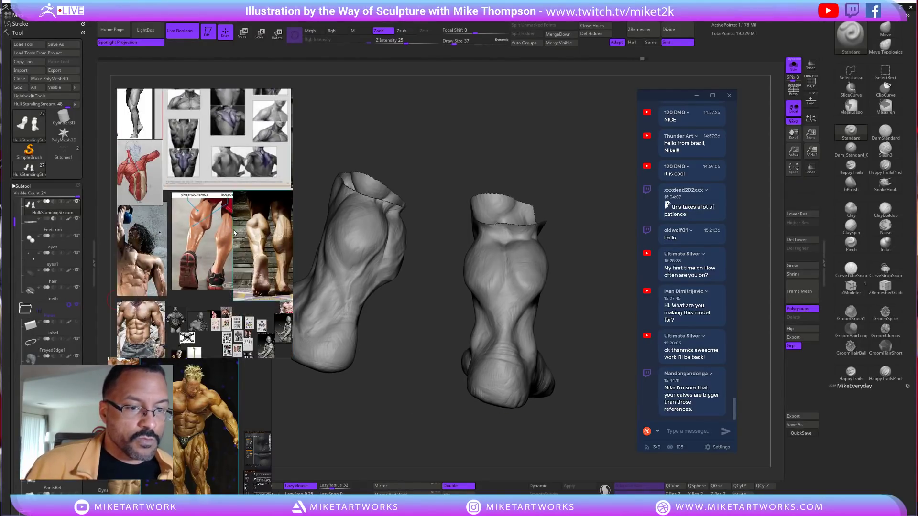
{"action": "middle_click_drag", "start_coordinate": [306, 193], "coordinate": [241, 191]}
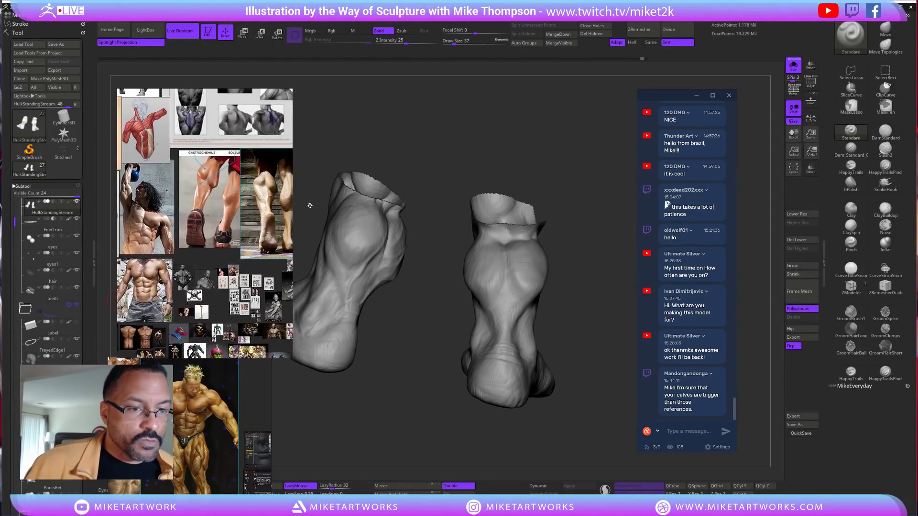
{"action": "scroll", "coordinate": [279, 250], "scroll_direction": "up", "scroll_amount": 3}
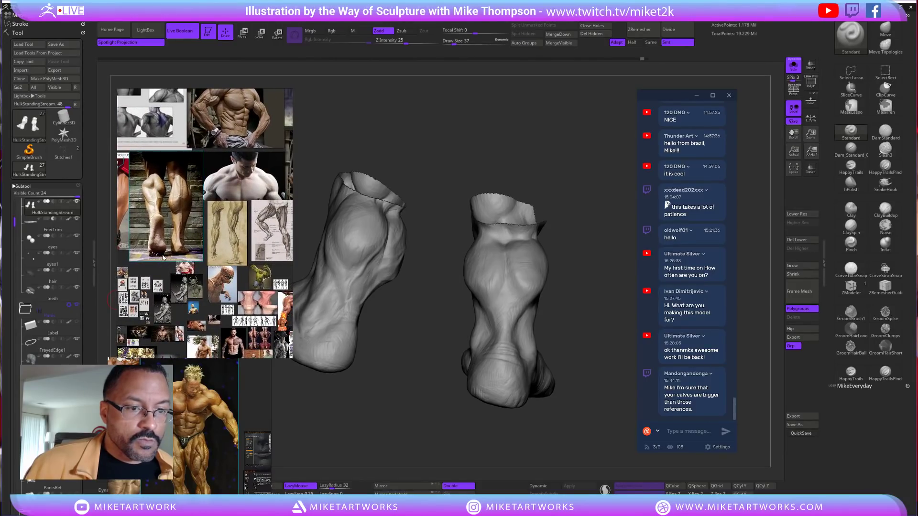
{"action": "scroll", "coordinate": [187, 226], "scroll_direction": "up", "scroll_amount": 5}
{"action": "scroll", "coordinate": [188, 226], "scroll_direction": "down", "scroll_amount": 3}
{"action": "scroll", "coordinate": [182, 239], "scroll_direction": "down", "scroll_amount": 2}
{"action": "scroll", "coordinate": [178, 251], "scroll_direction": "up", "scroll_amount": 1}
{"action": "mouse_move", "coordinate": [178, 250]}
{"action": "middle_mouse_down"}
{"action": "mouse_move", "coordinate": [146, 245]}
{"action": "mouse_move", "coordinate": [162, 254]}
{"action": "mouse_move", "coordinate": [191, 240]}
{"action": "middle_mouse_up"}
{"action": "scroll", "coordinate": [191, 239], "scroll_direction": "down", "scroll_amount": 6}
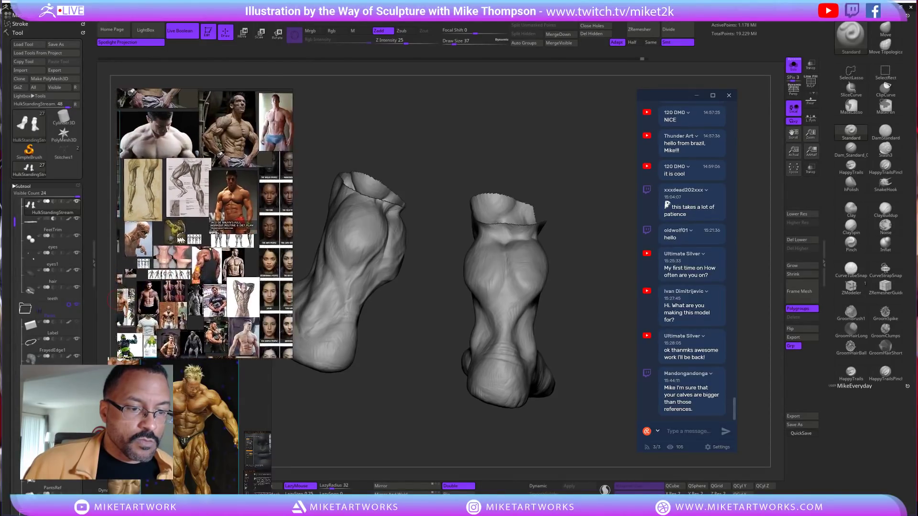
{"action": "scroll", "coordinate": [191, 239], "scroll_direction": "up", "scroll_amount": 6}
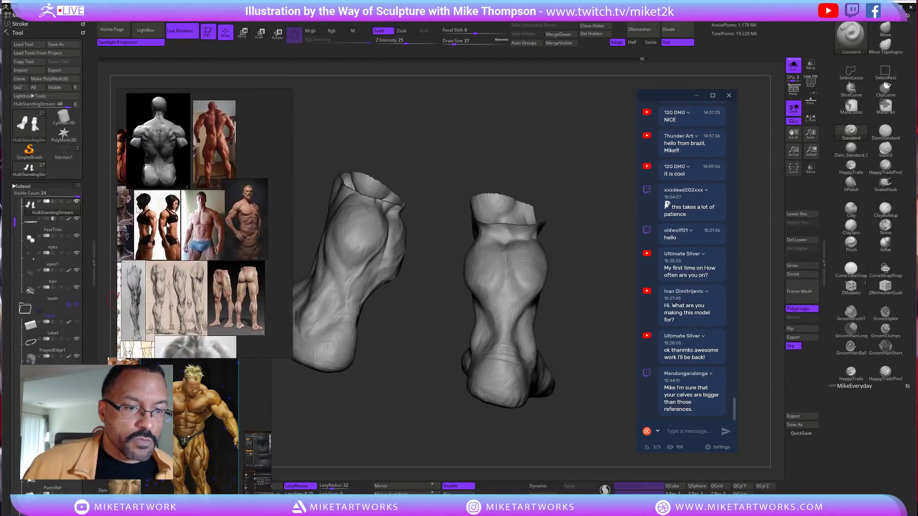
{"action": "scroll", "coordinate": [219, 269], "scroll_direction": "down", "scroll_amount": 2}
{"action": "scroll", "coordinate": [216, 271], "scroll_direction": "up", "scroll_amount": 4}
{"action": "scroll", "coordinate": [210, 273], "scroll_direction": "down", "scroll_amount": 5}
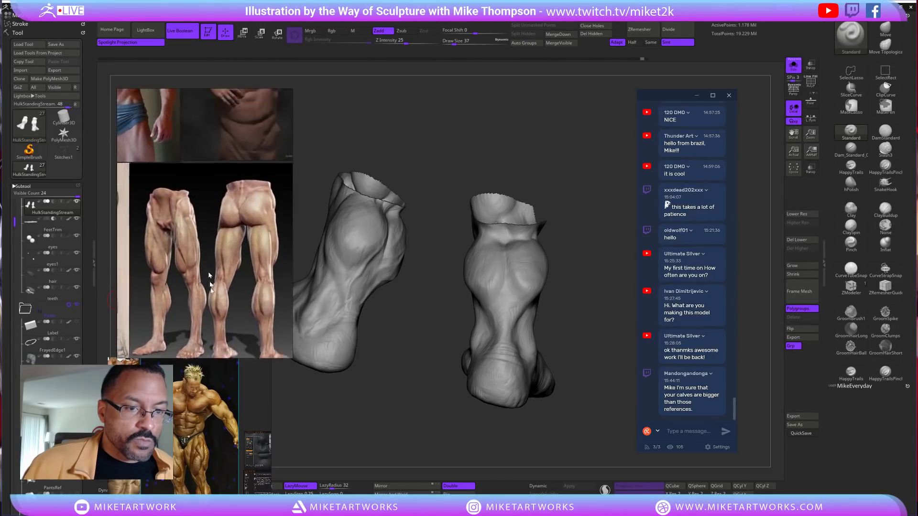
{"action": "scroll", "coordinate": [194, 191], "scroll_direction": "up", "scroll_amount": 5}
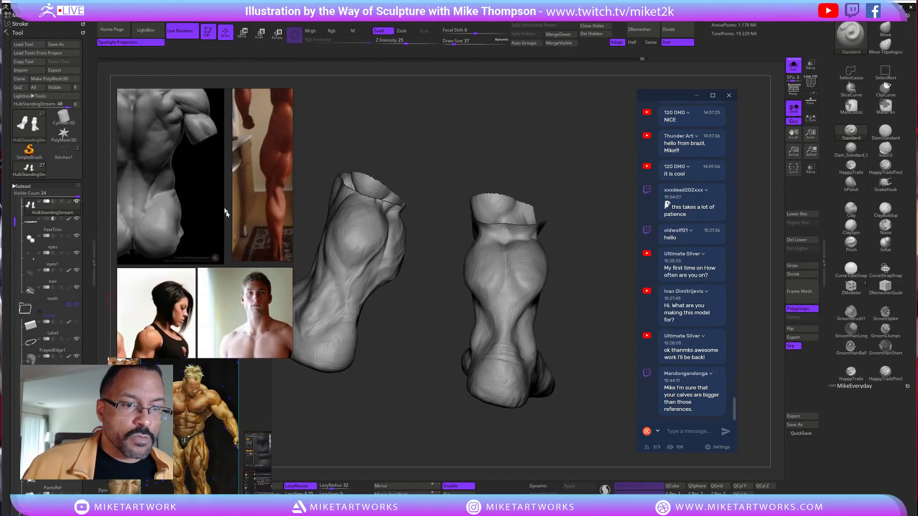
{"action": "scroll", "coordinate": [167, 220], "scroll_direction": "down", "scroll_amount": 5}
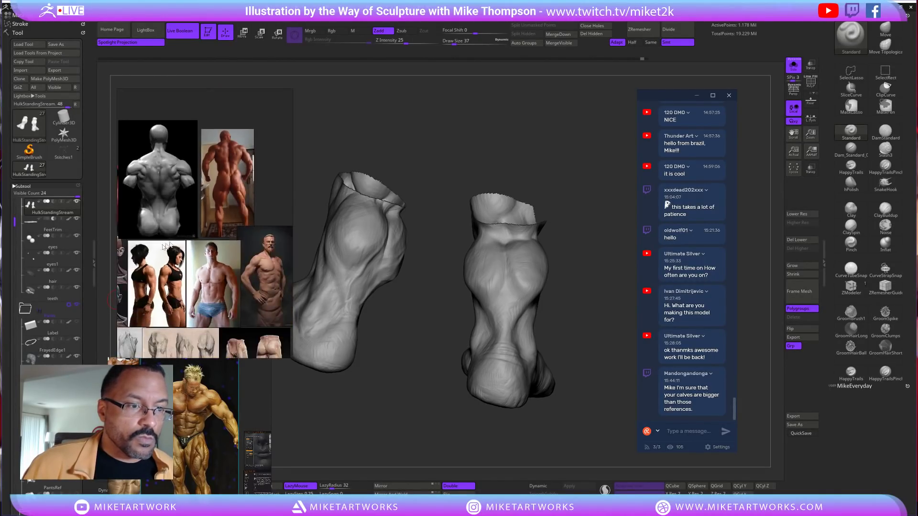
{"action": "scroll", "coordinate": [204, 252], "scroll_direction": "down", "scroll_amount": 4}
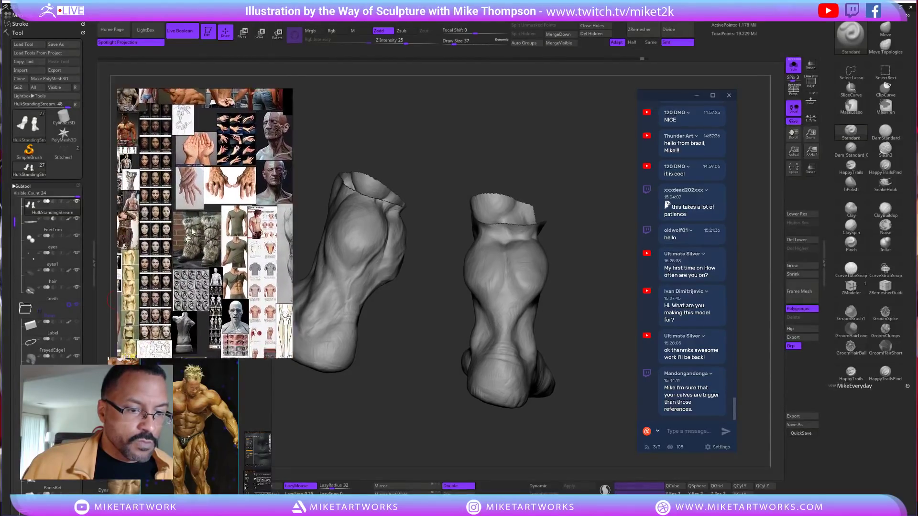
{"action": "scroll", "coordinate": [227, 182], "scroll_direction": "up", "scroll_amount": 4}
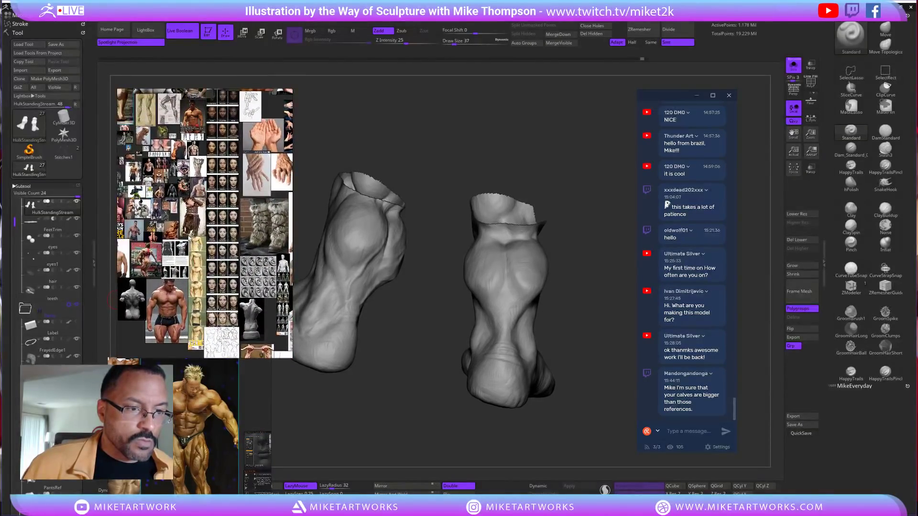
{"action": "scroll", "coordinate": [211, 201], "scroll_direction": "up", "scroll_amount": 5}
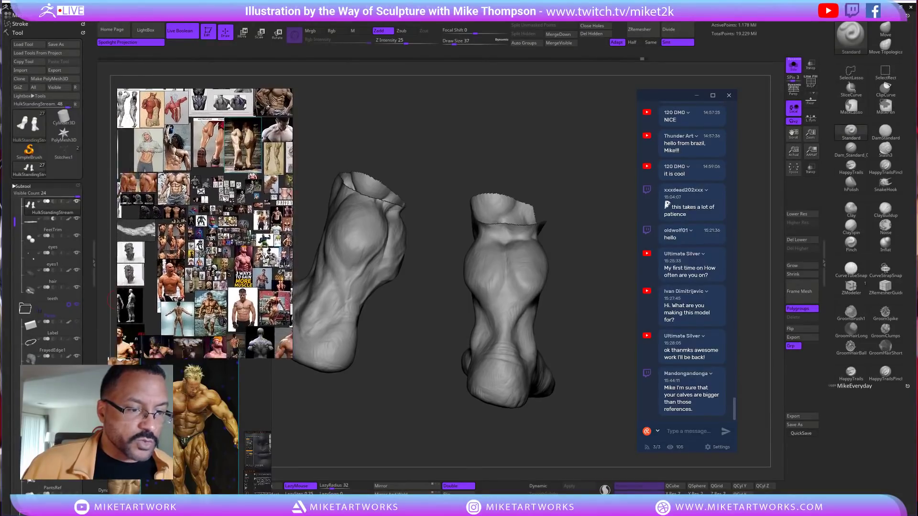
{"action": "scroll", "coordinate": [222, 263], "scroll_direction": "up", "scroll_amount": 5}
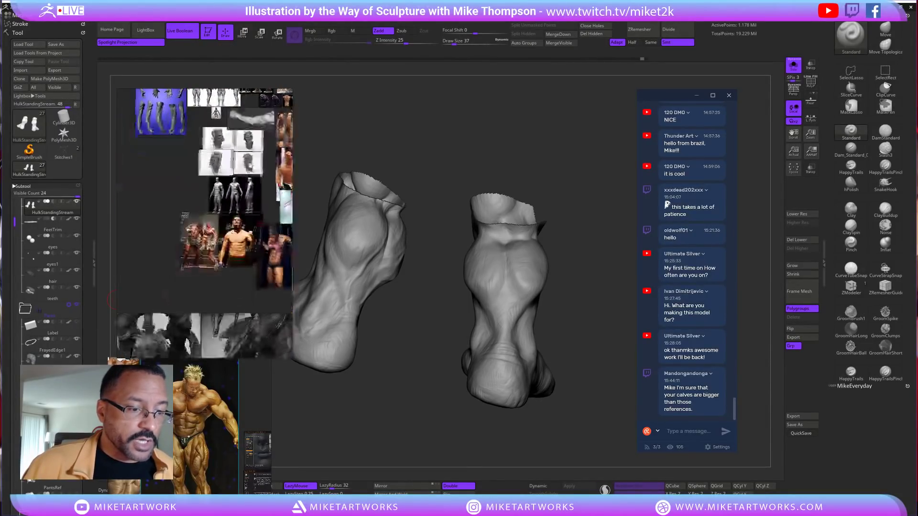
{"action": "scroll", "coordinate": [225, 268], "scroll_direction": "down", "scroll_amount": 5}
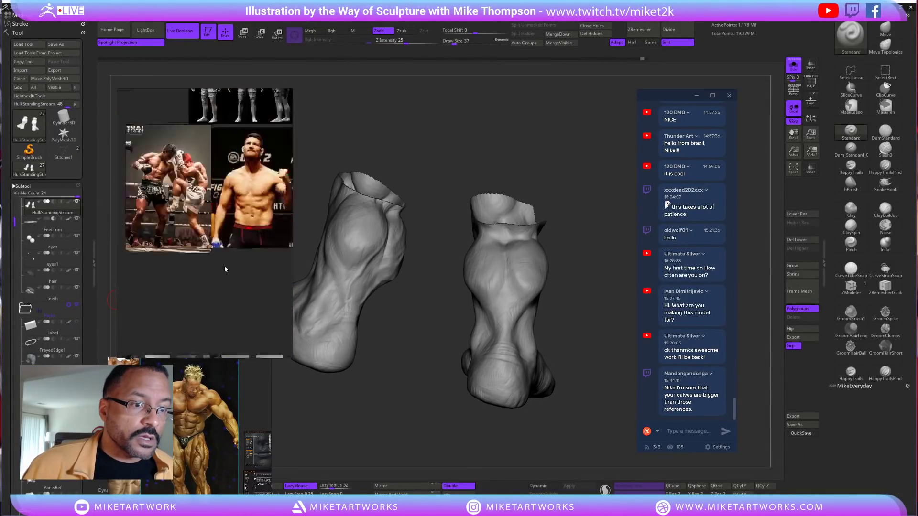
{"action": "mouse_move", "coordinate": [244, 176]}
{"action": "middle_mouse_down"}
{"action": "mouse_move", "coordinate": [209, 261]}
{"action": "mouse_move", "coordinate": [221, 100]}
{"action": "middle_mouse_up"}
{"action": "middle_click_drag", "start_coordinate": [245, 233], "coordinate": [188, 135]}
{"action": "middle_click_drag", "start_coordinate": [203, 167], "coordinate": [190, 320]}
{"action": "middle_click_drag", "start_coordinate": [236, 177], "coordinate": [233, 306]}
{"action": "scroll", "coordinate": [179, 216], "scroll_direction": "up", "scroll_amount": 6}
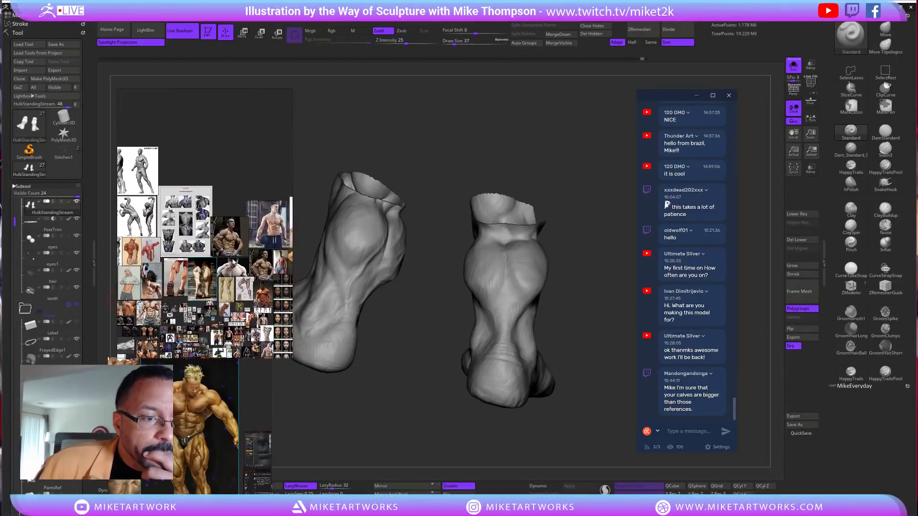
{"action": "mouse_move", "coordinate": [179, 216]}
{"action": "middle_mouse_down"}
{"action": "mouse_move", "coordinate": [178, 207]}
{"action": "mouse_move", "coordinate": [179, 221]}
{"action": "middle_mouse_up"}
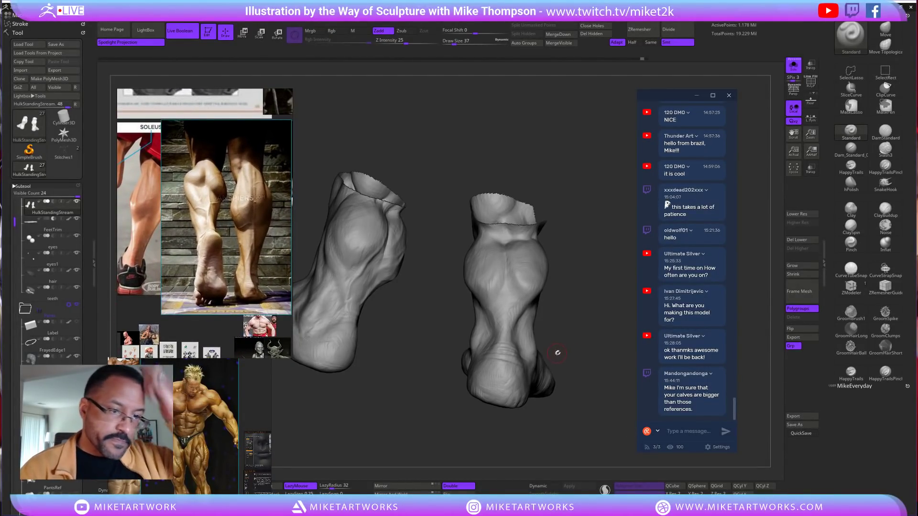
Open the mesh's layer list and unhide the rest of the Hulk's body
{"action": "mouse_move", "coordinate": [584, 322]}
{"action": "left_mouse_down"}
{"action": "mouse_move", "coordinate": [622, 274]}
{"action": "mouse_move", "coordinate": [594, 260]}
{"action": "left_mouse_up"}
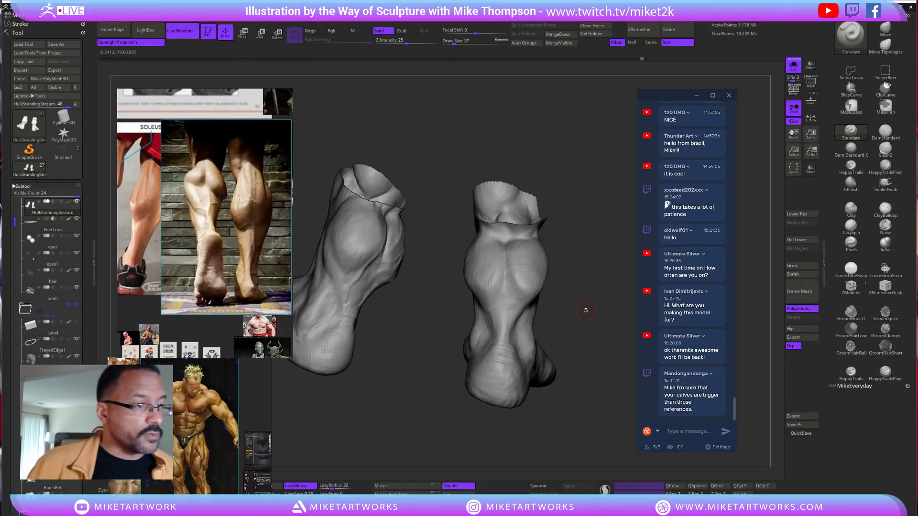
{"action": "left_click", "coordinate": [23, 187]}
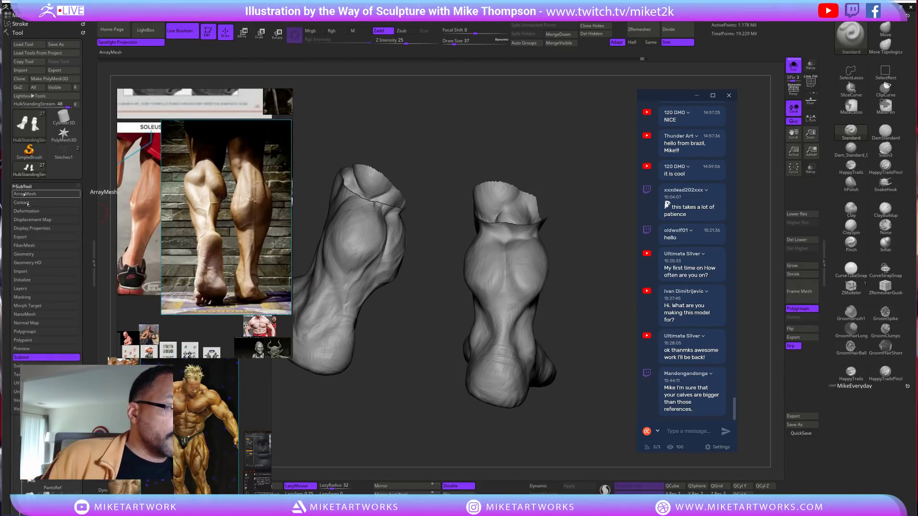
{"action": "left_click", "coordinate": [26, 289]}
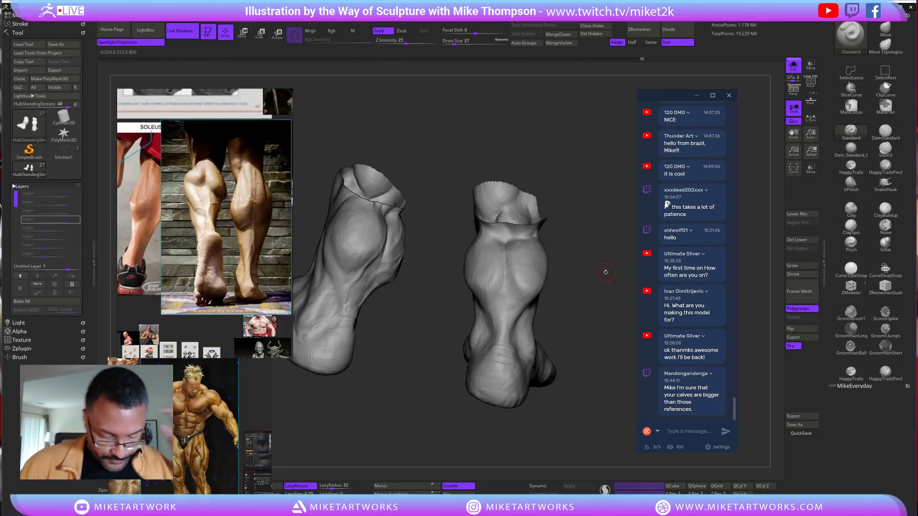
{"action": "key", "text": "ctrl+shift"}
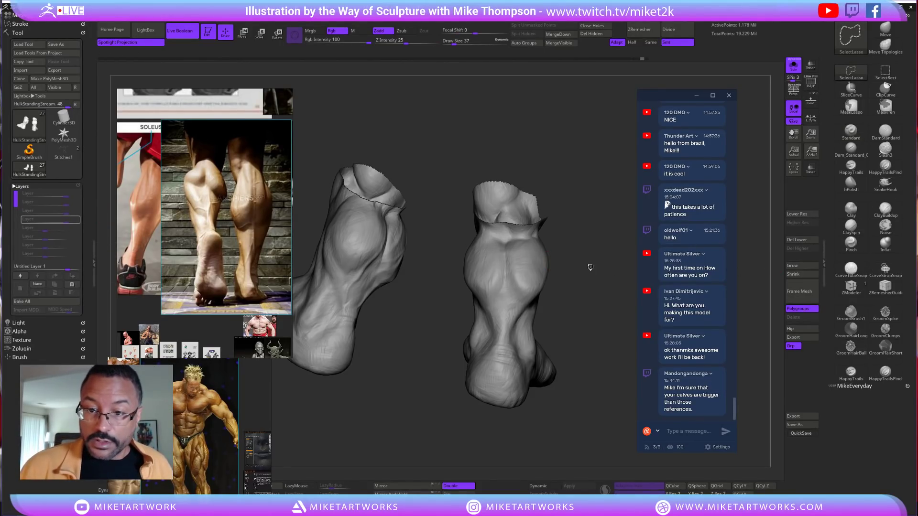
{"action": "left_click", "coordinate": [591, 267], "text": "ctrl+shift"}
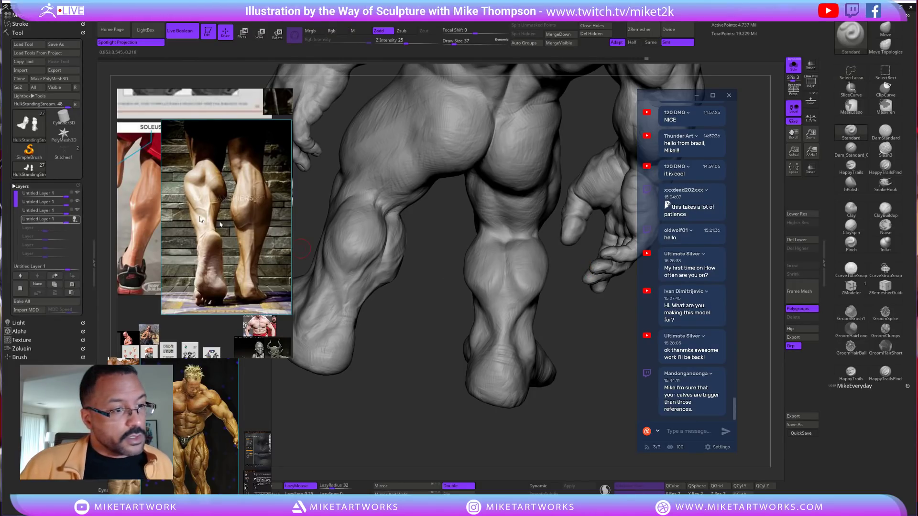
Add a new sculpting layer to the body, name it Veins, and return to the subtool list
{"action": "left_click", "coordinate": [19, 289]}
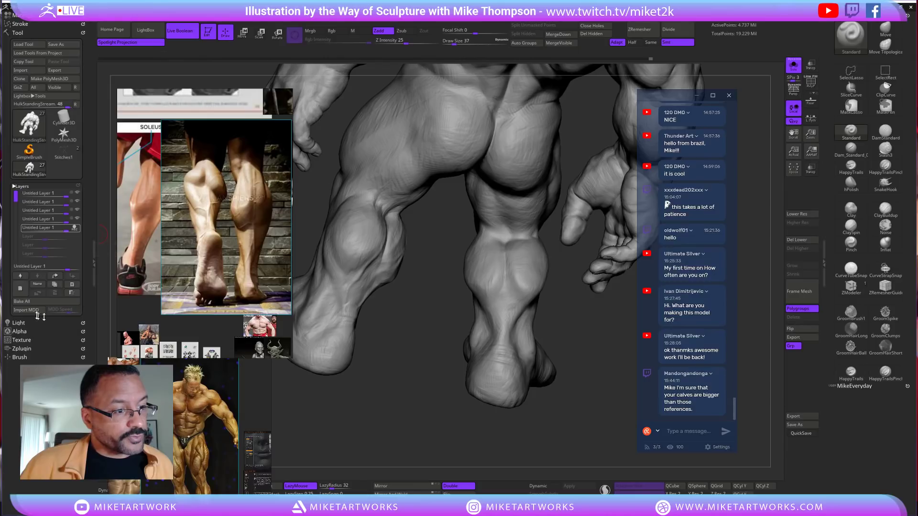
{"action": "left_click", "coordinate": [37, 285]}
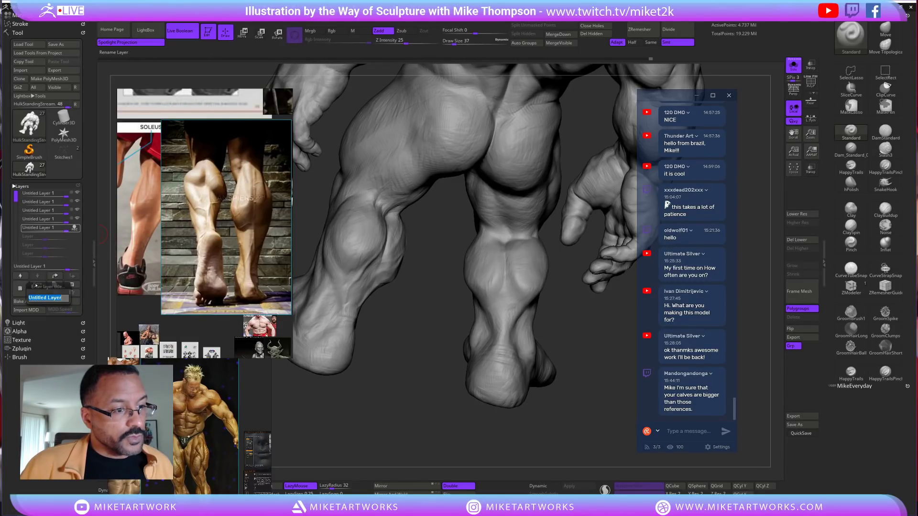
{"action": "type", "text": "V"}
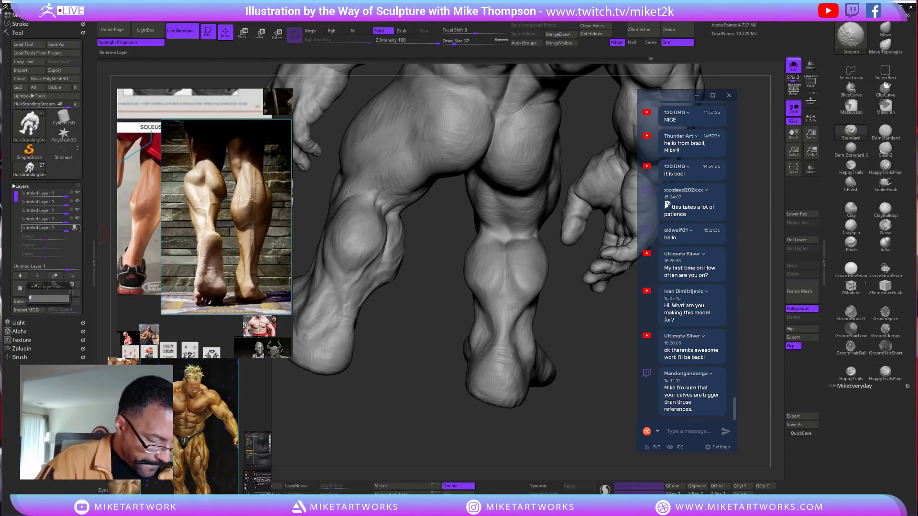
{"action": "type", "text": "eins"}
{"action": "key", "text": "Return"}
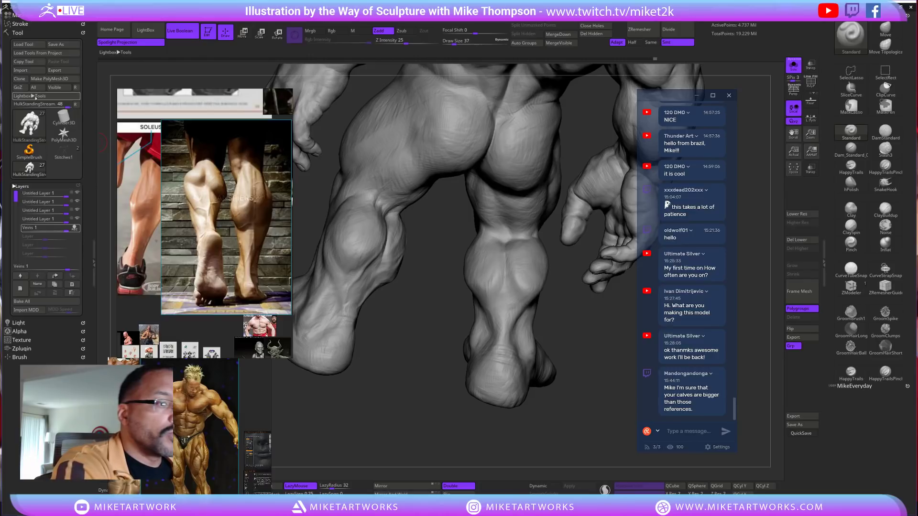
{"action": "left_click", "coordinate": [22, 187]}
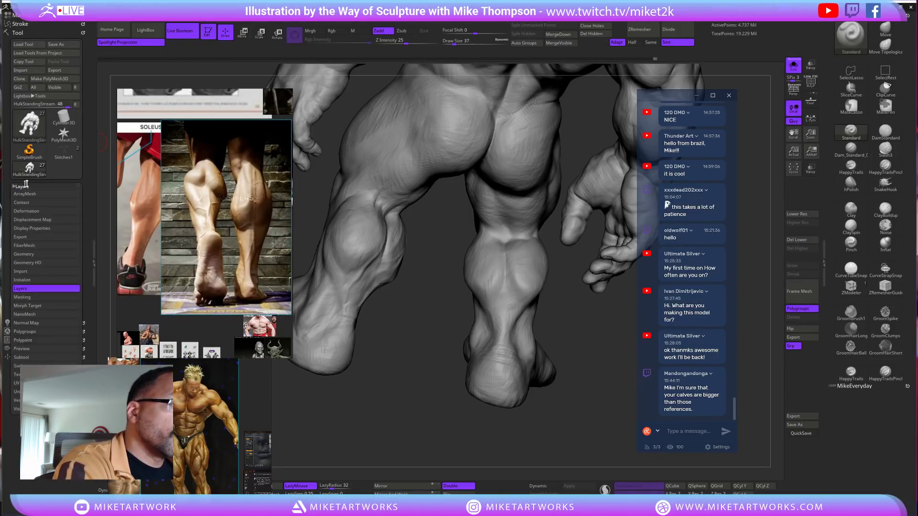
{"action": "left_click", "coordinate": [24, 357]}
Sculpt vein lines down the back of the right calf with the Standard brush at draw size 37
{"action": "mouse_move", "coordinate": [595, 378]}
{"action": "left_mouse_down"}
{"action": "mouse_move", "coordinate": [610, 371]}
{"action": "mouse_move", "coordinate": [560, 297]}
{"action": "left_mouse_up"}
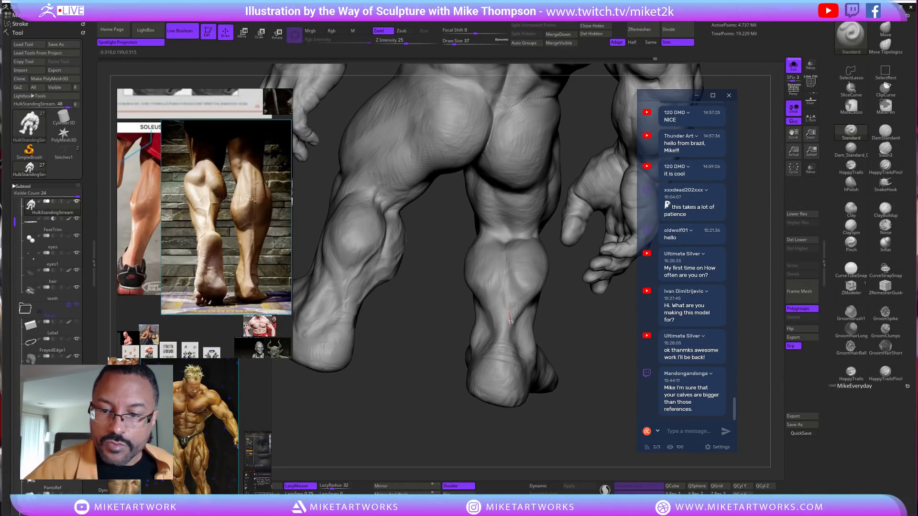
{"action": "mouse_move", "coordinate": [584, 373]}
{"action": "left_mouse_down"}
{"action": "mouse_move", "coordinate": [592, 392]}
{"action": "mouse_move", "coordinate": [598, 372]}
{"action": "left_mouse_up"}
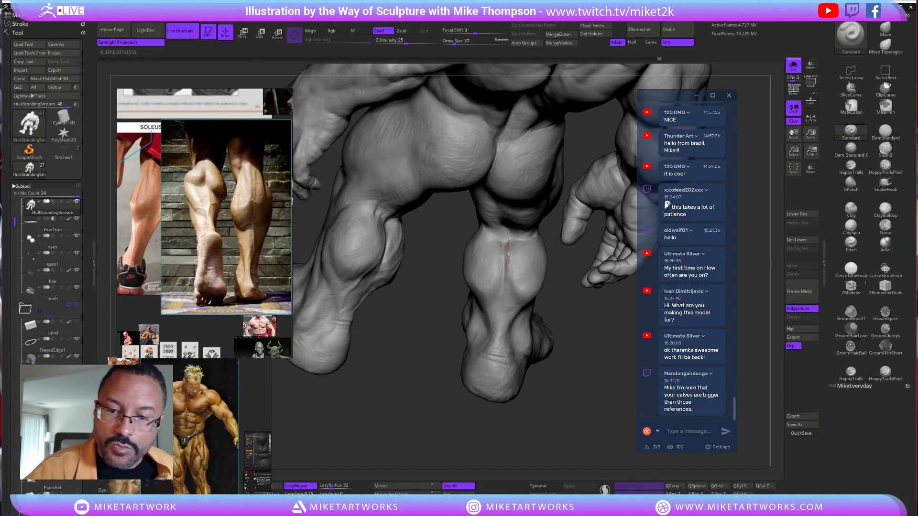
{"action": "mouse_move", "coordinate": [578, 393]}
{"action": "left_mouse_down"}
{"action": "mouse_move", "coordinate": [559, 425]}
{"action": "mouse_move", "coordinate": [500, 300]}
{"action": "left_mouse_up"}
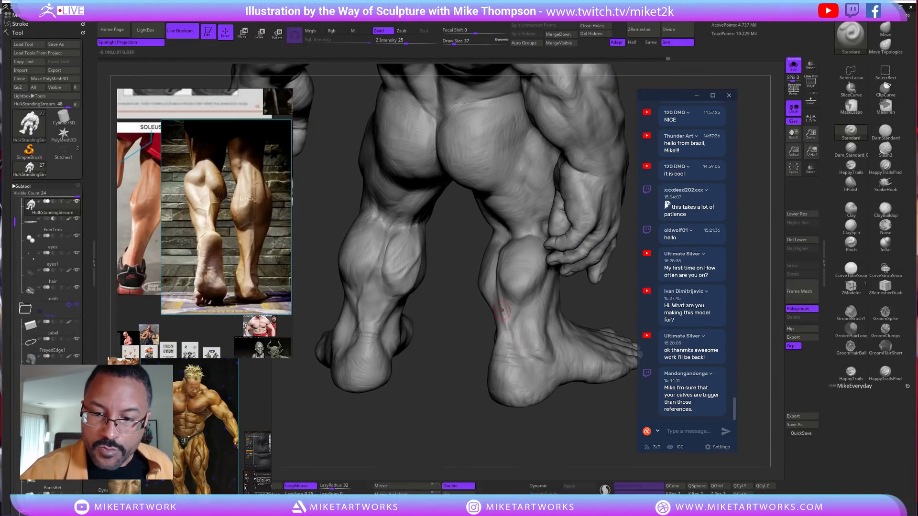
{"action": "mouse_move", "coordinate": [539, 442]}
{"action": "left_mouse_down"}
{"action": "mouse_move", "coordinate": [572, 428]}
{"action": "mouse_move", "coordinate": [580, 349]}
{"action": "mouse_move", "coordinate": [568, 391]}
{"action": "mouse_move", "coordinate": [525, 387]}
{"action": "left_mouse_up"}
Reduce the draw size to 25 and sculpt a thin branching vein across the upper back of the right calf
{"action": "key", "text": "s"}
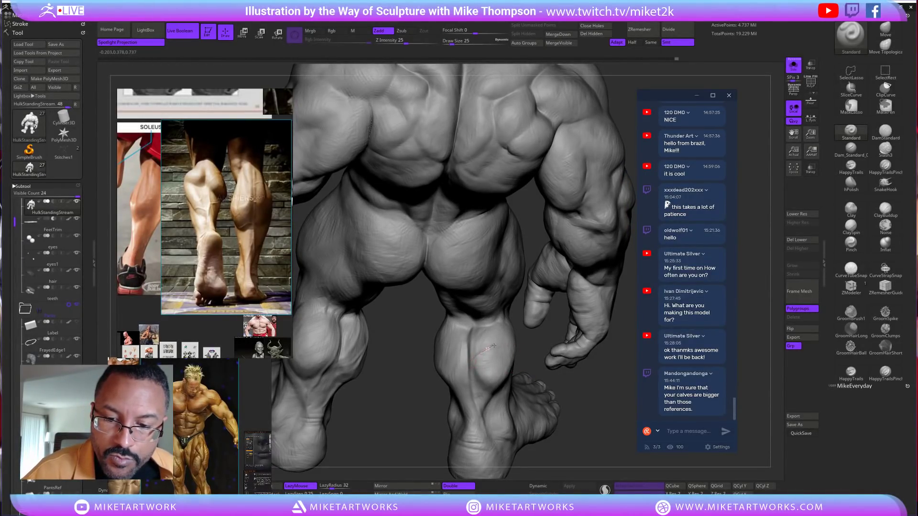
{"action": "mouse_move", "coordinate": [525, 366]}
{"action": "left_mouse_down"}
{"action": "mouse_move", "coordinate": [522, 341]}
{"action": "mouse_move", "coordinate": [521, 355]}
{"action": "mouse_move", "coordinate": [498, 349]}
{"action": "left_mouse_up"}
{"action": "key", "text": "shift"}
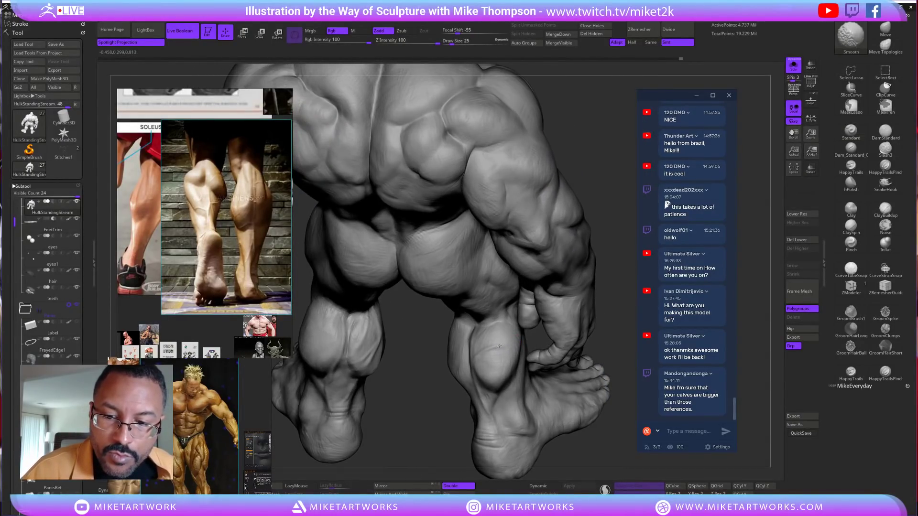
{"action": "left_click_drag", "start_coordinate": [605, 231], "coordinate": [634, 215]}
{"action": "left_click_drag", "start_coordinate": [542, 380], "coordinate": [510, 374]}
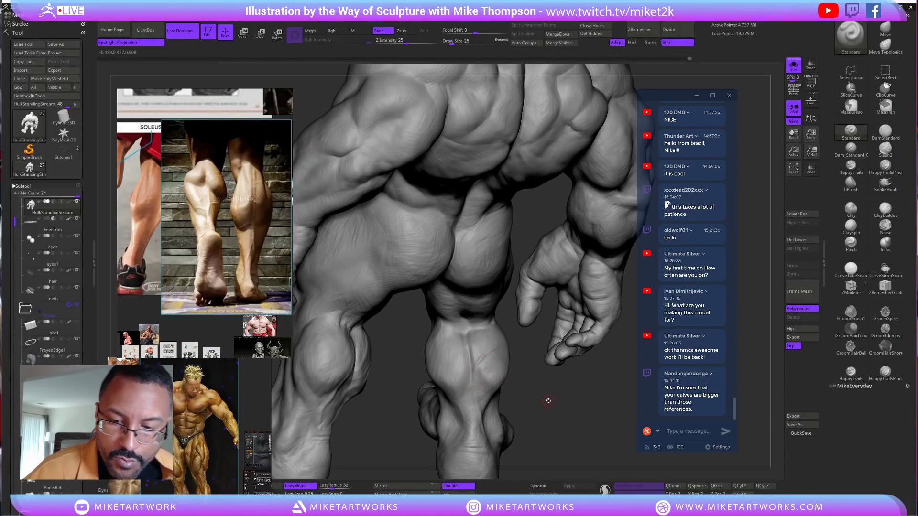
{"action": "left_click_drag", "start_coordinate": [546, 400], "coordinate": [544, 390]}
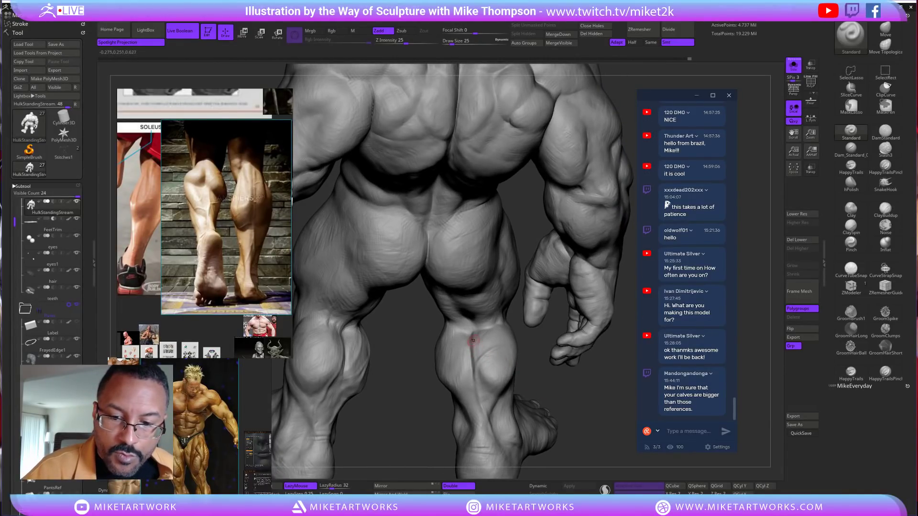
Sculpt thin veins down the inner side and back of the right calf with the Standard brush at draw size 25
{"action": "mouse_move", "coordinate": [574, 397]}
{"action": "left_mouse_down"}
{"action": "mouse_move", "coordinate": [599, 369]}
{"action": "mouse_move", "coordinate": [586, 365]}
{"action": "mouse_move", "coordinate": [593, 370]}
{"action": "left_mouse_up"}
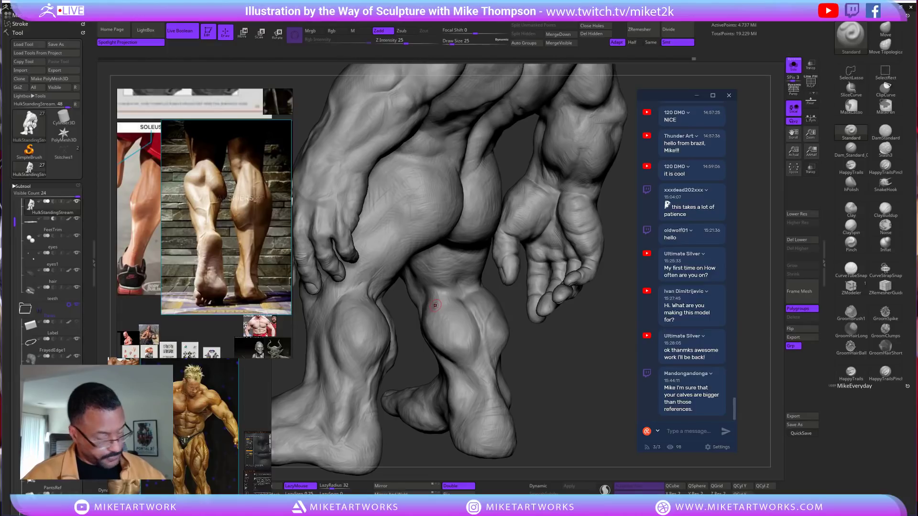
{"action": "left_click_drag", "start_coordinate": [544, 374], "coordinate": [573, 375]}
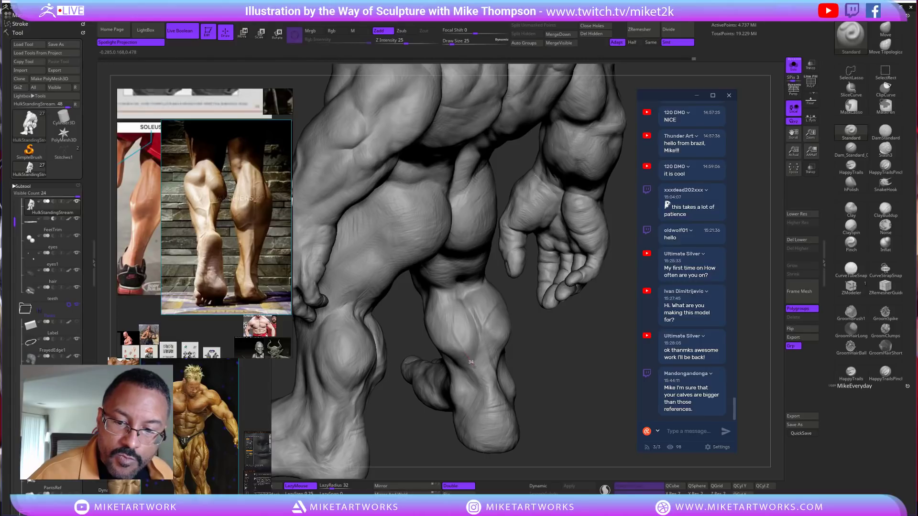
{"action": "left_click_drag", "start_coordinate": [550, 376], "coordinate": [488, 342]}
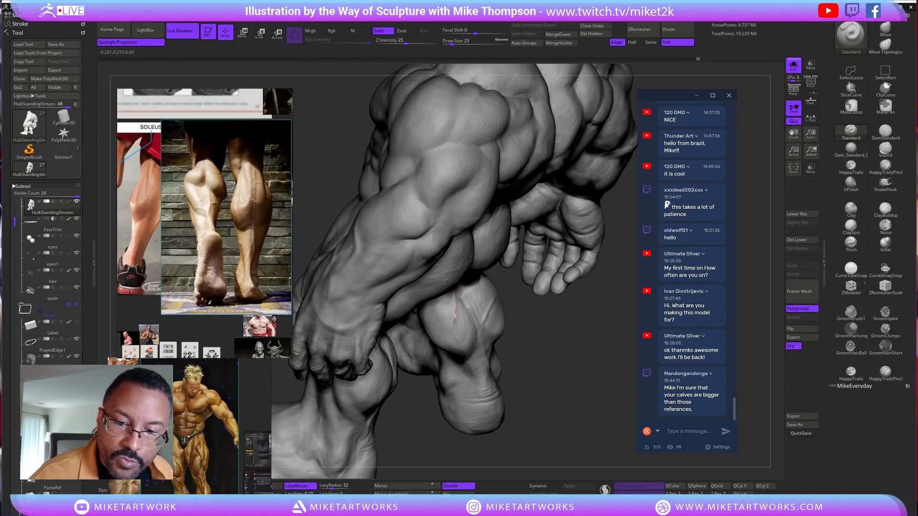
{"action": "mouse_move", "coordinate": [506, 379]}
{"action": "left_mouse_down"}
{"action": "mouse_move", "coordinate": [581, 368]}
{"action": "mouse_move", "coordinate": [542, 351]}
{"action": "left_mouse_up"}
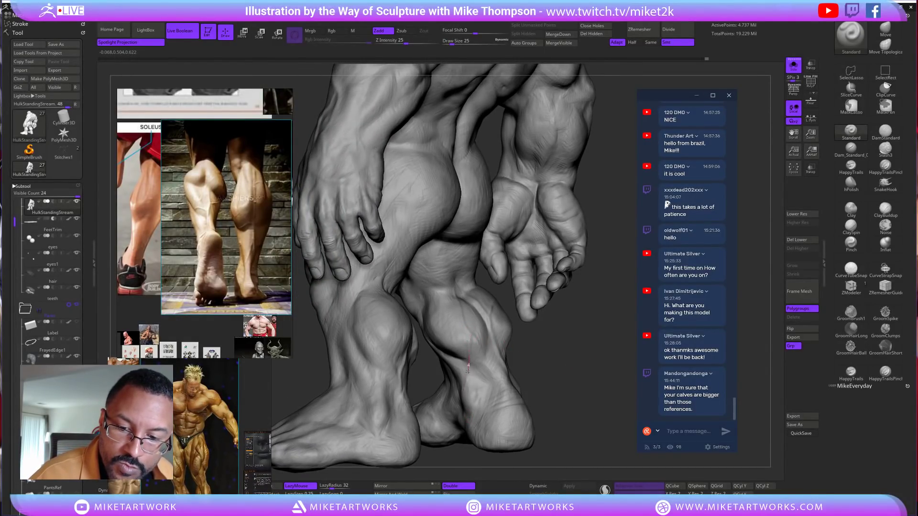
{"action": "mouse_move", "coordinate": [576, 392]}
{"action": "left_mouse_down"}
{"action": "mouse_move", "coordinate": [589, 382]}
{"action": "mouse_move", "coordinate": [565, 348]}
{"action": "mouse_move", "coordinate": [588, 367]}
{"action": "mouse_move", "coordinate": [476, 302]}
{"action": "left_mouse_up"}
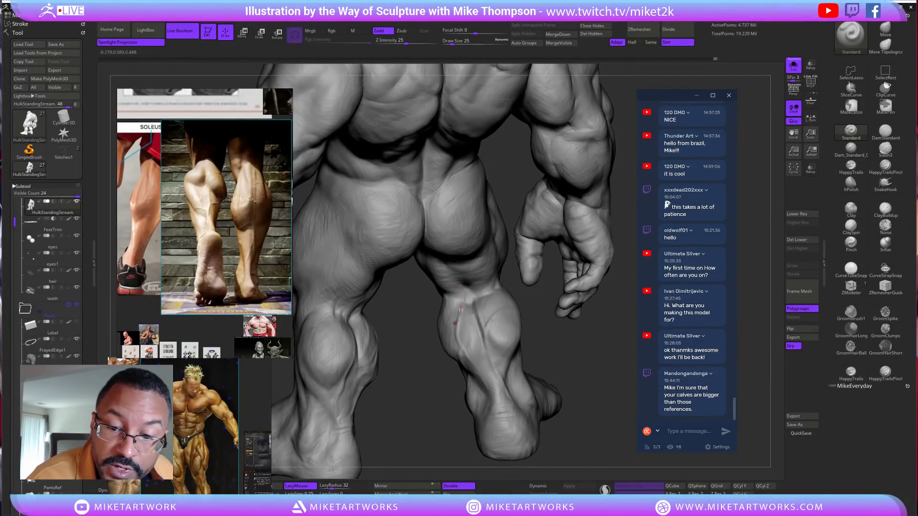
{"action": "mouse_move", "coordinate": [573, 377]}
{"action": "left_mouse_down"}
{"action": "mouse_move", "coordinate": [588, 368]}
{"action": "mouse_move", "coordinate": [576, 381]}
{"action": "mouse_move", "coordinate": [585, 381]}
{"action": "mouse_move", "coordinate": [474, 333]}
{"action": "left_mouse_up"}
{"action": "left_click_drag", "start_coordinate": [542, 370], "coordinate": [487, 323]}
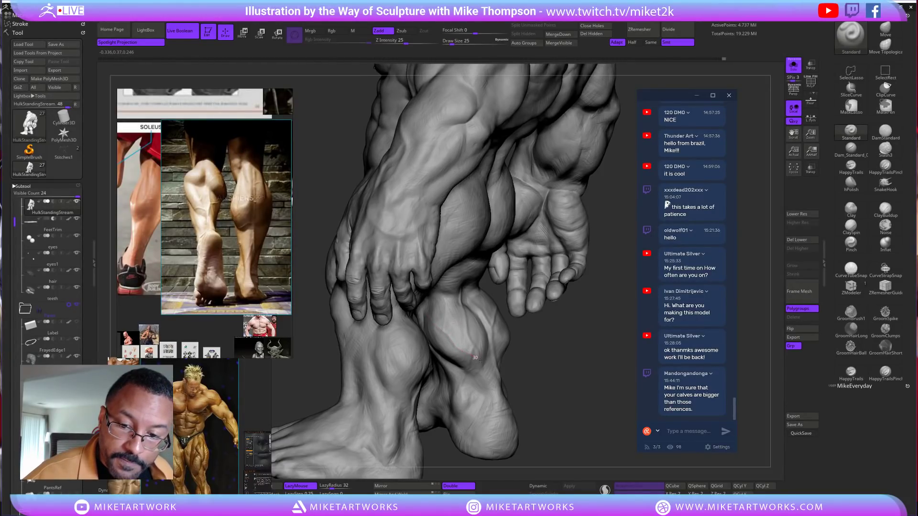
{"action": "mouse_move", "coordinate": [582, 402]}
{"action": "left_mouse_down"}
{"action": "mouse_move", "coordinate": [499, 404]}
{"action": "mouse_move", "coordinate": [579, 400]}
{"action": "left_mouse_up"}
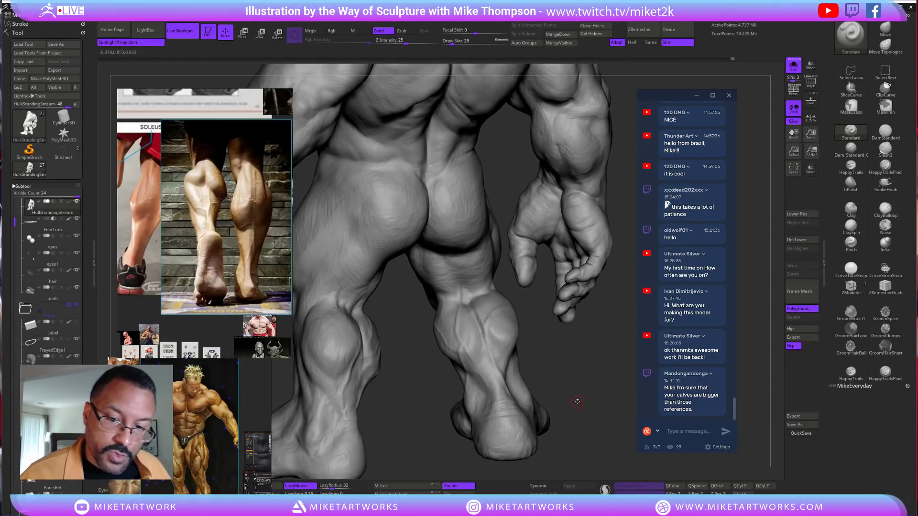
{"action": "key", "text": "ctrl"}
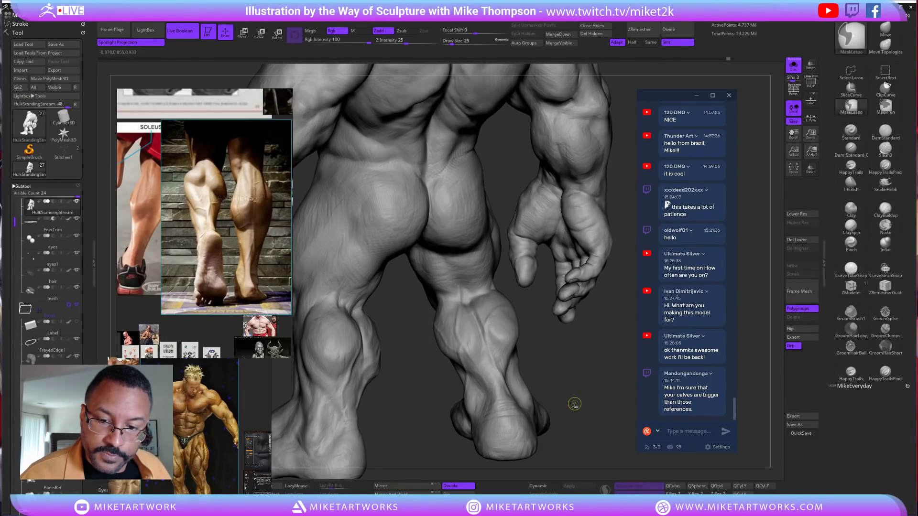
{"action": "left_click_drag", "start_coordinate": [575, 404], "coordinate": [448, 330]}
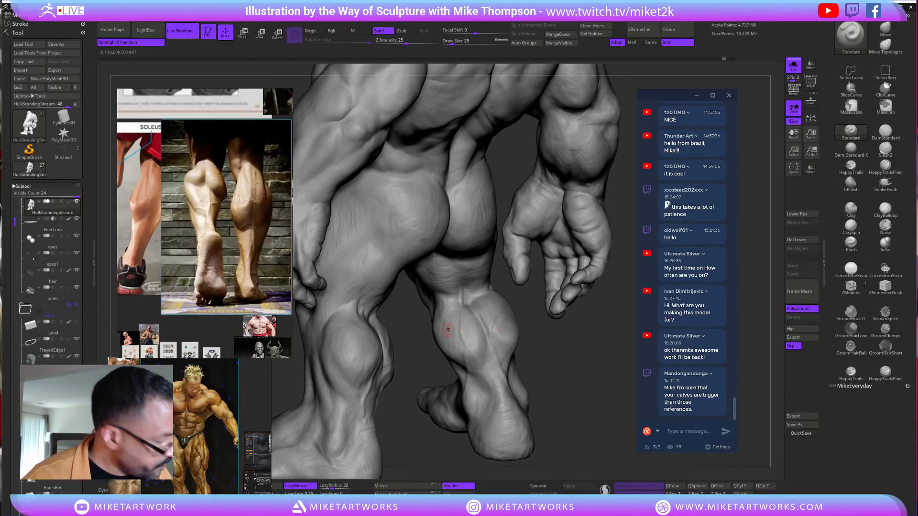
Reduce the draw size to 18 and sculpt finer veins across the inner right calf and down towards the heel
{"action": "left_click_drag", "start_coordinate": [592, 381], "coordinate": [485, 336]}
{"action": "type", "text": "s18"}
{"action": "key", "text": "Return"}
{"action": "left_click_drag", "start_coordinate": [436, 307], "coordinate": [473, 362]}
{"action": "left_click_drag", "start_coordinate": [553, 349], "coordinate": [486, 354]}
{"action": "left_click_drag", "start_coordinate": [444, 329], "coordinate": [453, 336]}
{"action": "mouse_move", "coordinate": [571, 382]}
{"action": "left_mouse_down"}
{"action": "mouse_move", "coordinate": [560, 380]}
{"action": "mouse_move", "coordinate": [580, 379]}
{"action": "mouse_move", "coordinate": [452, 333]}
{"action": "mouse_move", "coordinate": [457, 362]}
{"action": "left_mouse_up"}
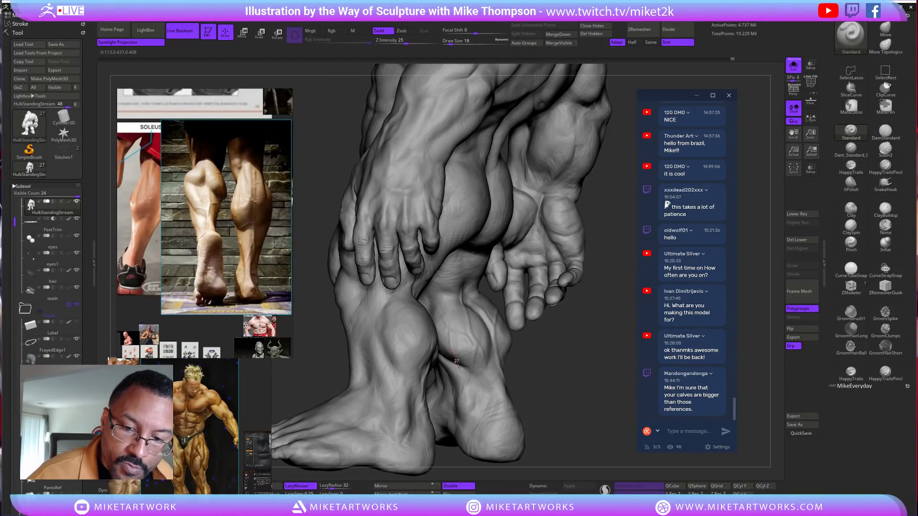
{"action": "mouse_move", "coordinate": [563, 403]}
{"action": "left_mouse_down"}
{"action": "mouse_move", "coordinate": [586, 404]}
{"action": "mouse_move", "coordinate": [608, 388]}
{"action": "mouse_move", "coordinate": [581, 376]}
{"action": "mouse_move", "coordinate": [595, 382]}
{"action": "mouse_move", "coordinate": [586, 349]}
{"action": "mouse_move", "coordinate": [591, 365]}
{"action": "left_mouse_up"}
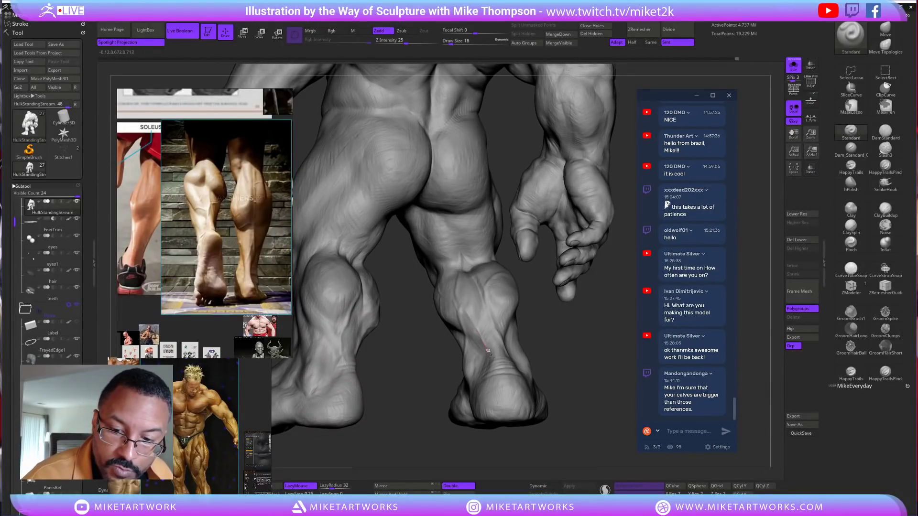
{"action": "mouse_move", "coordinate": [579, 369]}
{"action": "left_mouse_down"}
{"action": "mouse_move", "coordinate": [576, 383]}
{"action": "mouse_move", "coordinate": [575, 361]}
{"action": "mouse_move", "coordinate": [573, 395]}
{"action": "mouse_move", "coordinate": [555, 380]}
{"action": "mouse_move", "coordinate": [551, 400]}
{"action": "mouse_move", "coordinate": [515, 385]}
{"action": "left_mouse_up"}
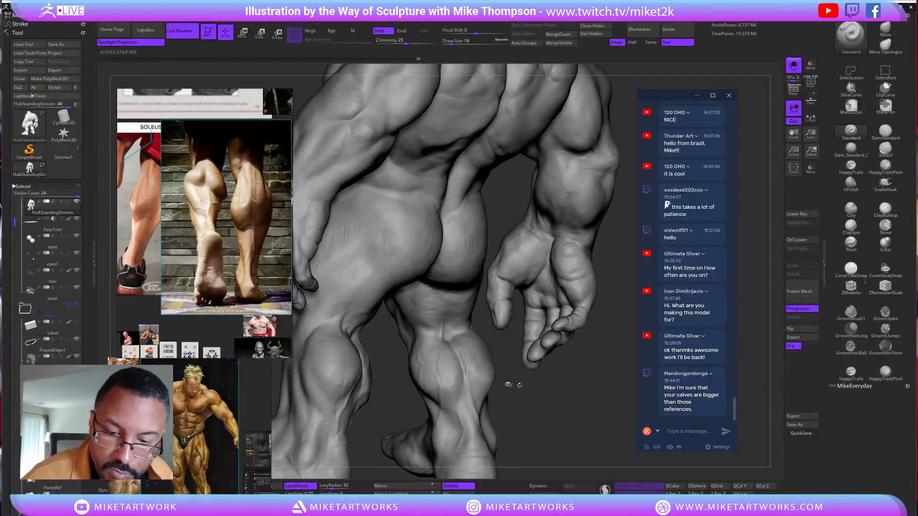
{"action": "left_click_drag", "start_coordinate": [439, 371], "coordinate": [452, 402]}
Sculpt fine veins along the outer side of the right lower leg, below the calf muscle
{"action": "mouse_move", "coordinate": [536, 425]}
{"action": "left_mouse_down"}
{"action": "mouse_move", "coordinate": [594, 391]}
{"action": "mouse_move", "coordinate": [596, 375]}
{"action": "mouse_move", "coordinate": [591, 387]}
{"action": "mouse_move", "coordinate": [572, 385]}
{"action": "mouse_move", "coordinate": [598, 386]}
{"action": "left_mouse_up"}
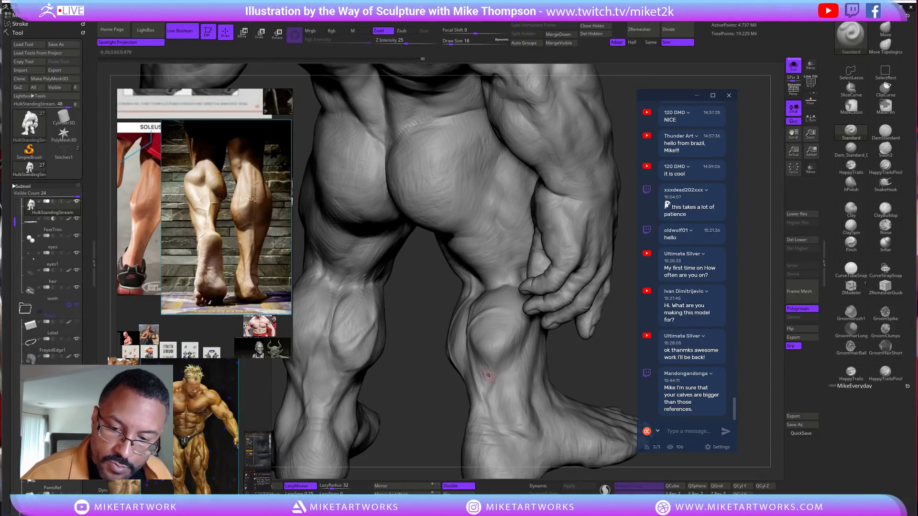
{"action": "left_click_drag", "start_coordinate": [584, 377], "coordinate": [506, 383]}
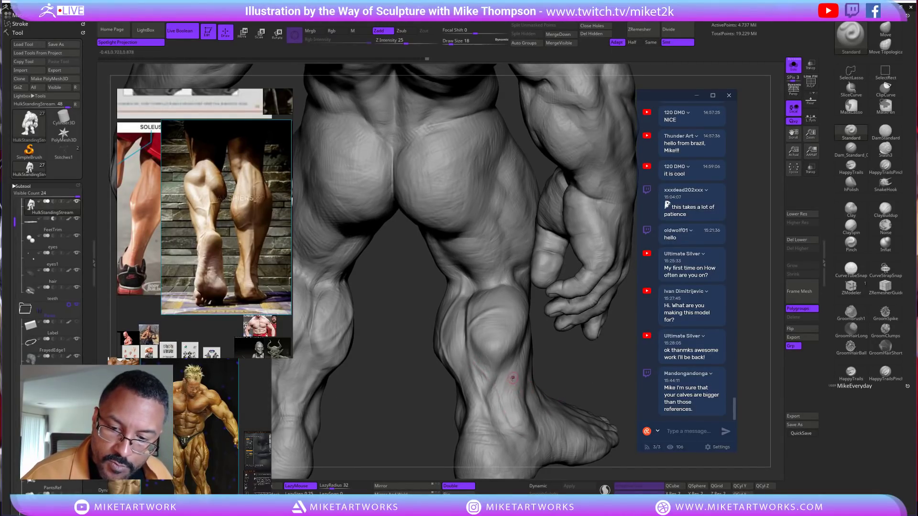
{"action": "left_click_drag", "start_coordinate": [555, 379], "coordinate": [506, 395]}
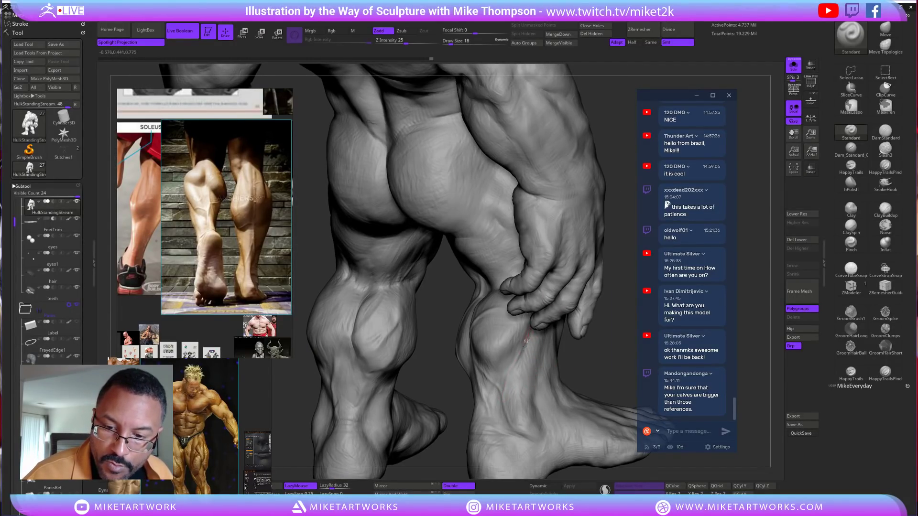
{"action": "mouse_move", "coordinate": [580, 381]}
{"action": "left_mouse_down"}
{"action": "mouse_move", "coordinate": [595, 449]}
{"action": "mouse_move", "coordinate": [605, 448]}
{"action": "left_mouse_up"}
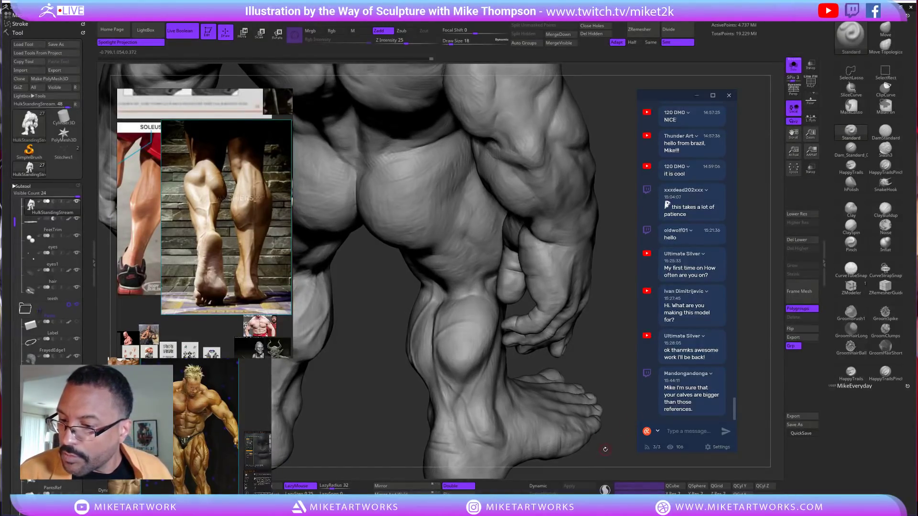
{"action": "left_click_drag", "start_coordinate": [589, 360], "coordinate": [597, 368]}
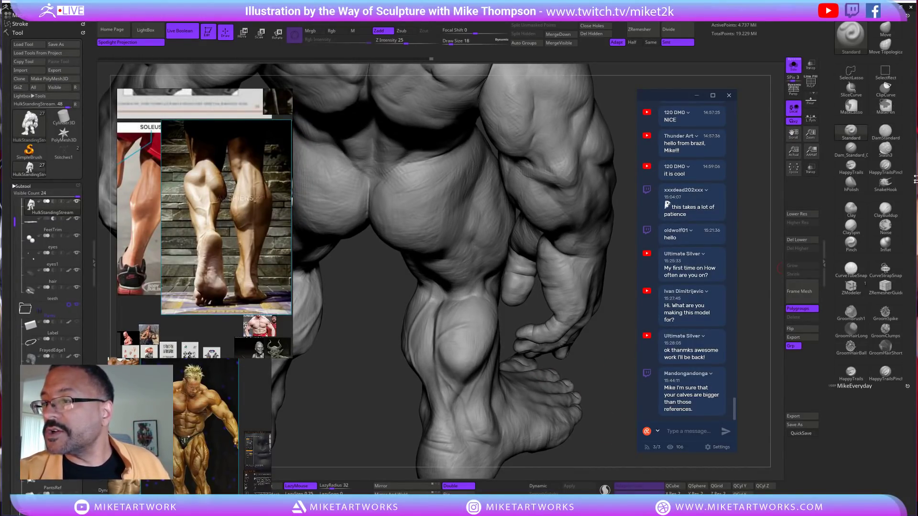
Switch to the ClayBuildup brush at draw size 45 and add volume along the inner back of the right calf
{"action": "left_click", "coordinate": [886, 209]}
{"action": "key", "text": "s"}
{"action": "left_click_drag", "start_coordinate": [597, 368], "coordinate": [576, 374]}
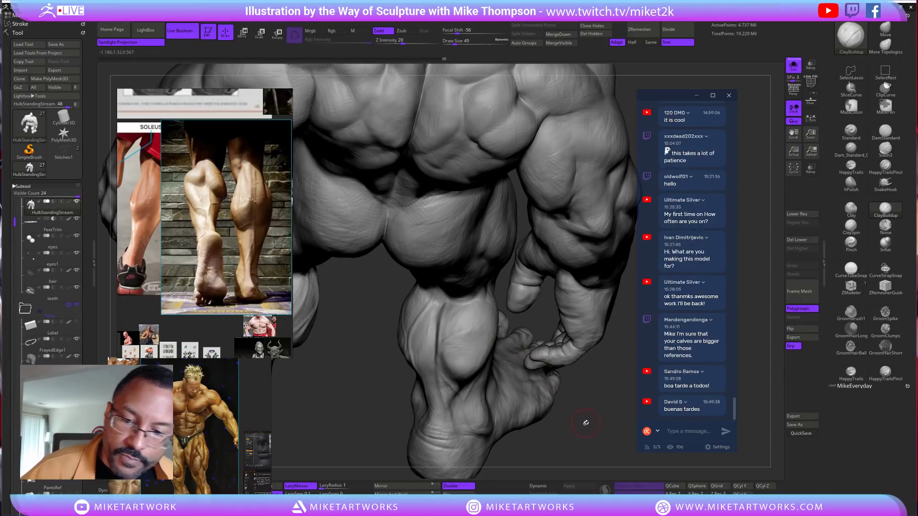
{"action": "left_click_drag", "start_coordinate": [584, 424], "coordinate": [617, 421]}
{"action": "mouse_move", "coordinate": [545, 411]}
{"action": "left_mouse_down"}
{"action": "mouse_move", "coordinate": [555, 421]}
{"action": "mouse_move", "coordinate": [588, 417]}
{"action": "left_mouse_up"}
{"action": "left_click_drag", "start_coordinate": [502, 394], "coordinate": [547, 394]}
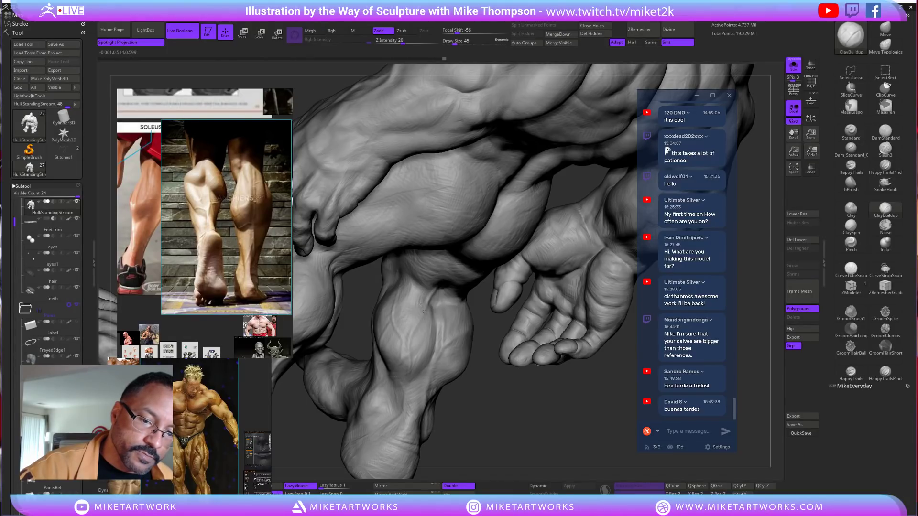
{"action": "mouse_move", "coordinate": [506, 375]}
{"action": "left_mouse_down"}
{"action": "mouse_move", "coordinate": [520, 423]}
{"action": "mouse_move", "coordinate": [472, 395]}
{"action": "left_mouse_up"}
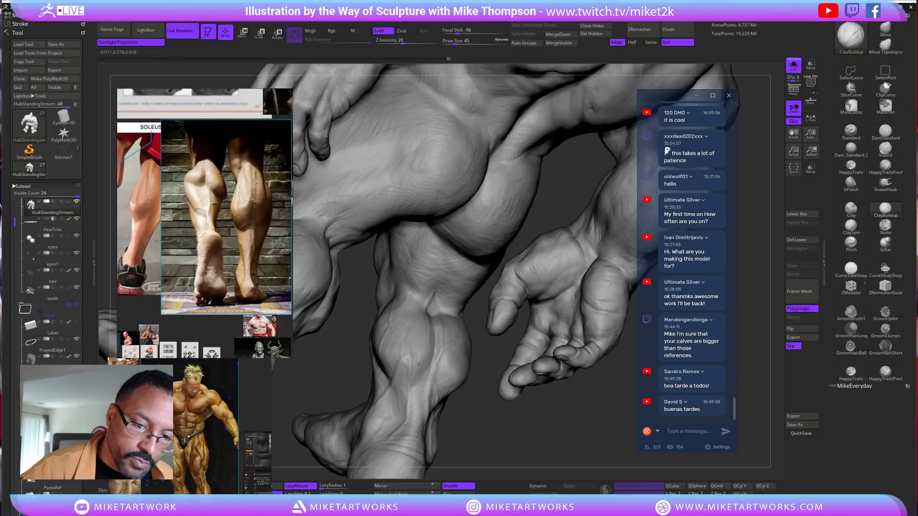
{"action": "left_click_drag", "start_coordinate": [522, 411], "coordinate": [539, 426]}
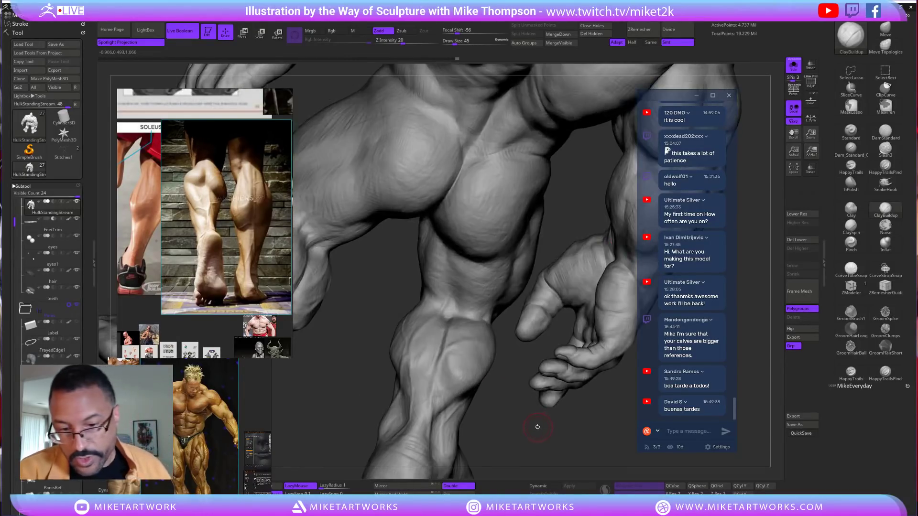
Build up the inner contour of the right calf muscle with ClayBuildup strokes
{"action": "key", "text": "ctrl"}
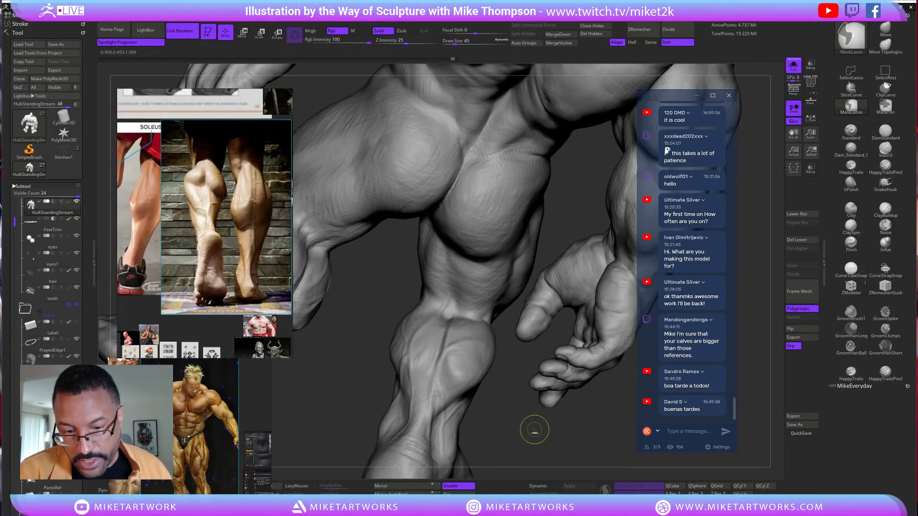
{"action": "left_click_drag", "start_coordinate": [523, 420], "coordinate": [550, 421]}
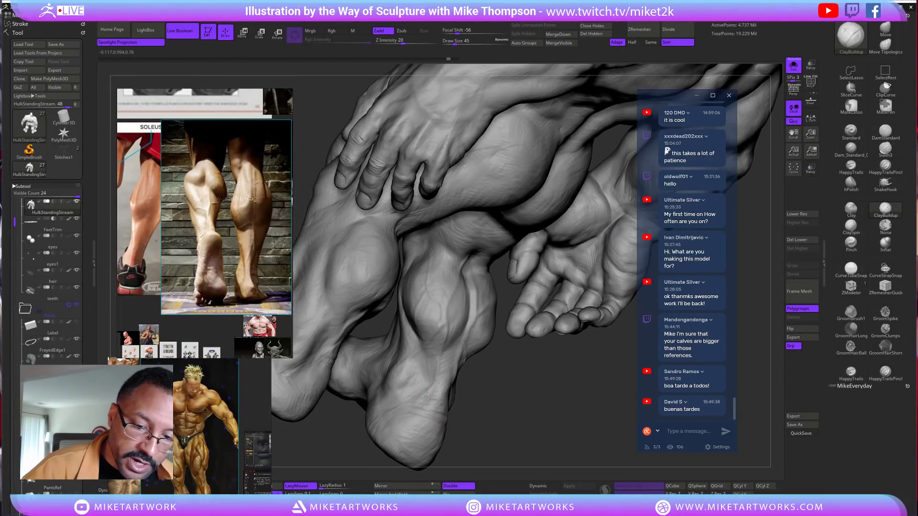
{"action": "mouse_move", "coordinate": [516, 392]}
{"action": "left_mouse_down"}
{"action": "mouse_move", "coordinate": [527, 416]}
{"action": "mouse_move", "coordinate": [545, 399]}
{"action": "mouse_move", "coordinate": [515, 324]}
{"action": "mouse_move", "coordinate": [477, 350]}
{"action": "mouse_move", "coordinate": [427, 311]}
{"action": "left_mouse_up"}
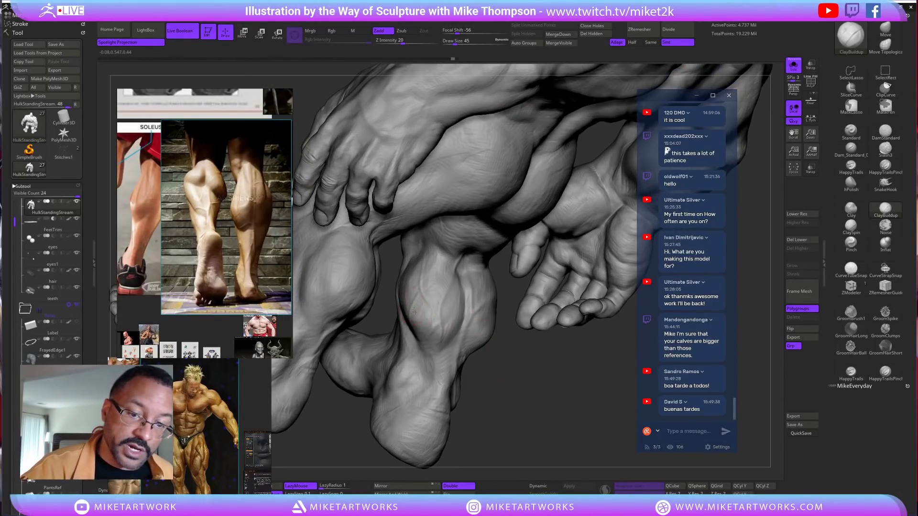
{"action": "mouse_move", "coordinate": [486, 369]}
{"action": "left_mouse_down"}
{"action": "mouse_move", "coordinate": [549, 414]}
{"action": "mouse_move", "coordinate": [530, 410]}
{"action": "mouse_move", "coordinate": [504, 333]}
{"action": "left_mouse_up"}
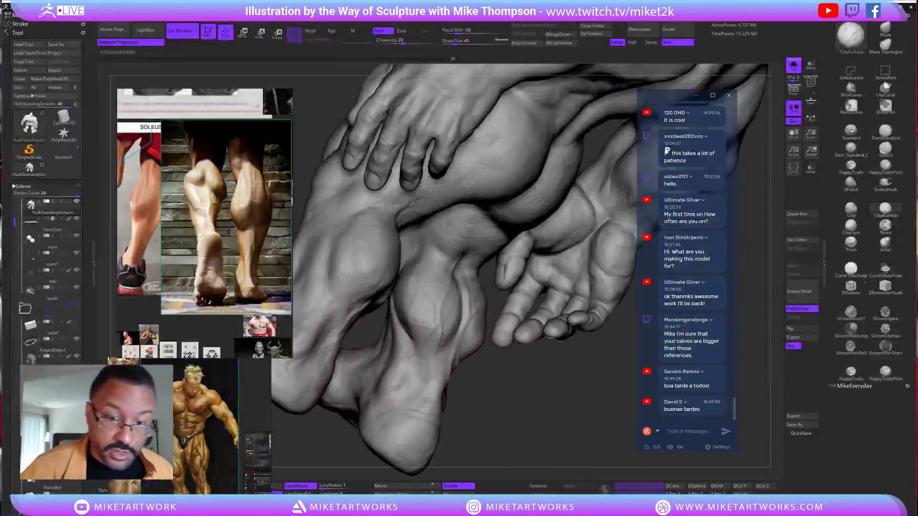
{"action": "left_click_drag", "start_coordinate": [452, 357], "coordinate": [459, 344]}
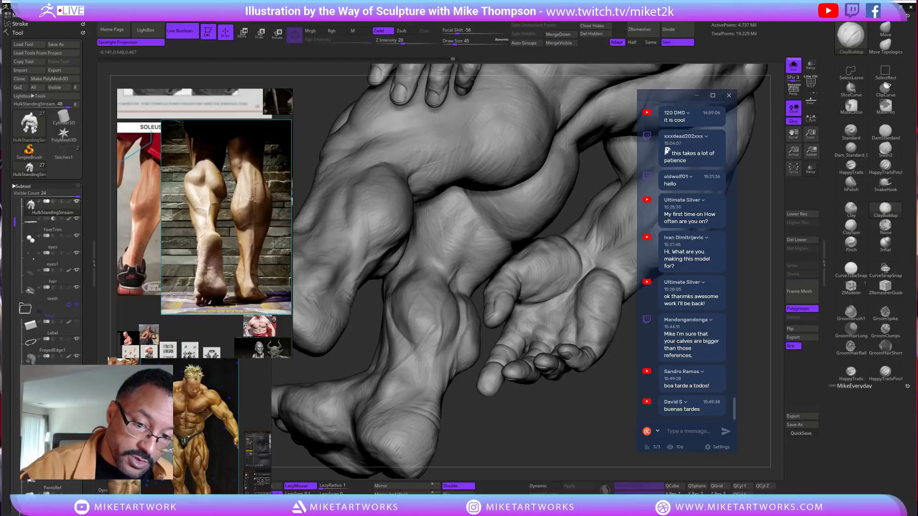
Shape the centre of the right calf's back and its transition into the Achilles tendon with ClayBuildup strokes
{"action": "mouse_move", "coordinate": [499, 446]}
{"action": "left_mouse_down"}
{"action": "mouse_move", "coordinate": [506, 388]}
{"action": "mouse_move", "coordinate": [427, 306]}
{"action": "left_mouse_up"}
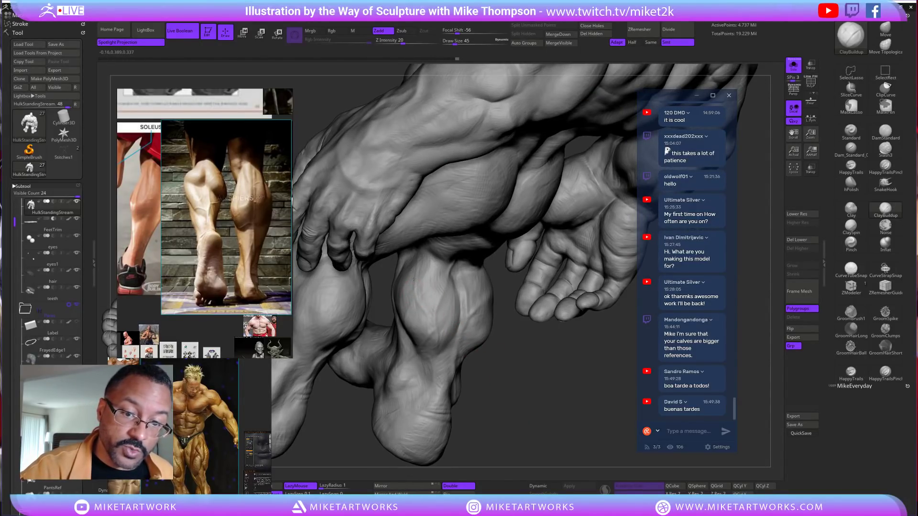
{"action": "mouse_move", "coordinate": [487, 386]}
{"action": "left_mouse_down"}
{"action": "mouse_move", "coordinate": [515, 377]}
{"action": "mouse_move", "coordinate": [437, 359]}
{"action": "left_mouse_up"}
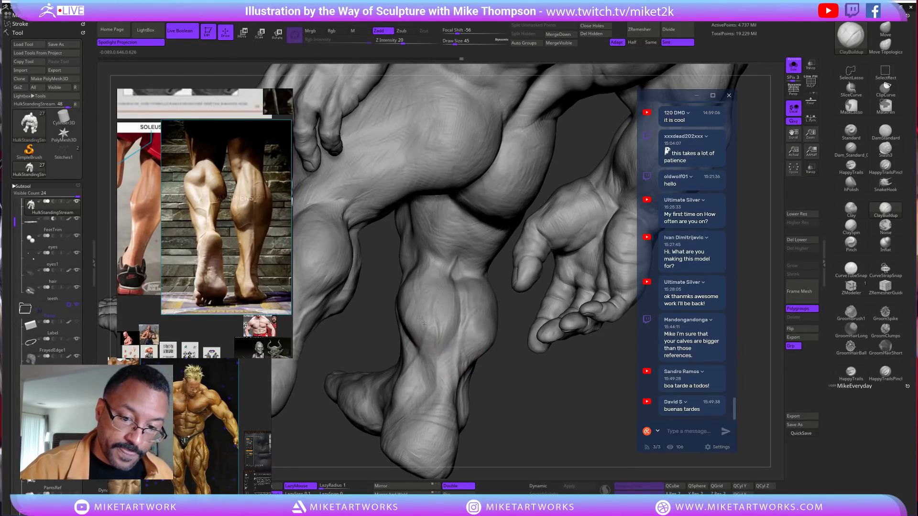
{"action": "left_click_drag", "start_coordinate": [550, 416], "coordinate": [454, 345]}
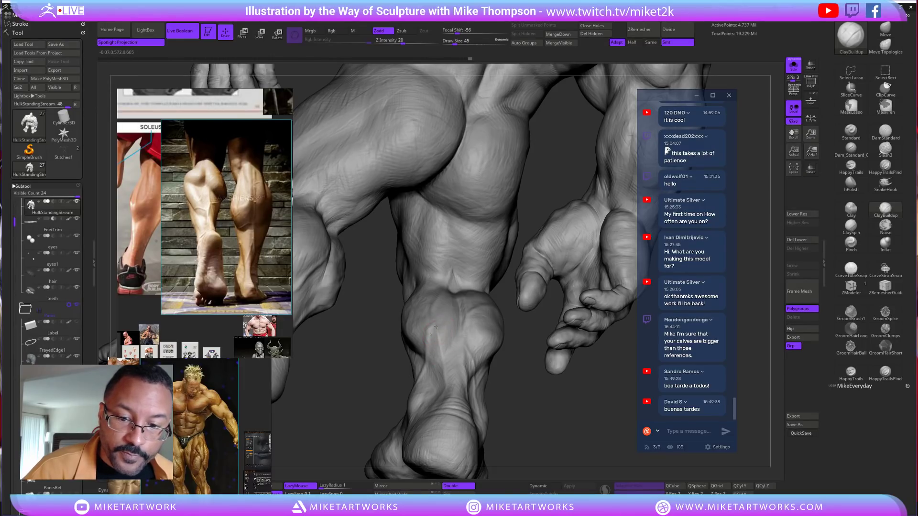
{"action": "mouse_move", "coordinate": [543, 400]}
{"action": "left_mouse_down"}
{"action": "mouse_move", "coordinate": [549, 430]}
{"action": "mouse_move", "coordinate": [560, 407]}
{"action": "mouse_move", "coordinate": [507, 363]}
{"action": "left_mouse_up"}
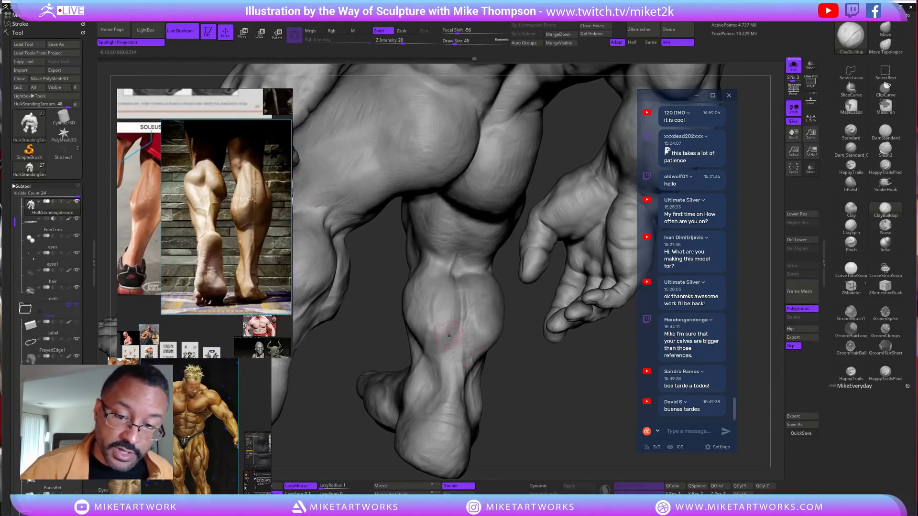
Build up the outer side of the right calf and its lower taper with ClayBuildup strokes
{"action": "left_click_drag", "start_coordinate": [570, 406], "coordinate": [609, 385]}
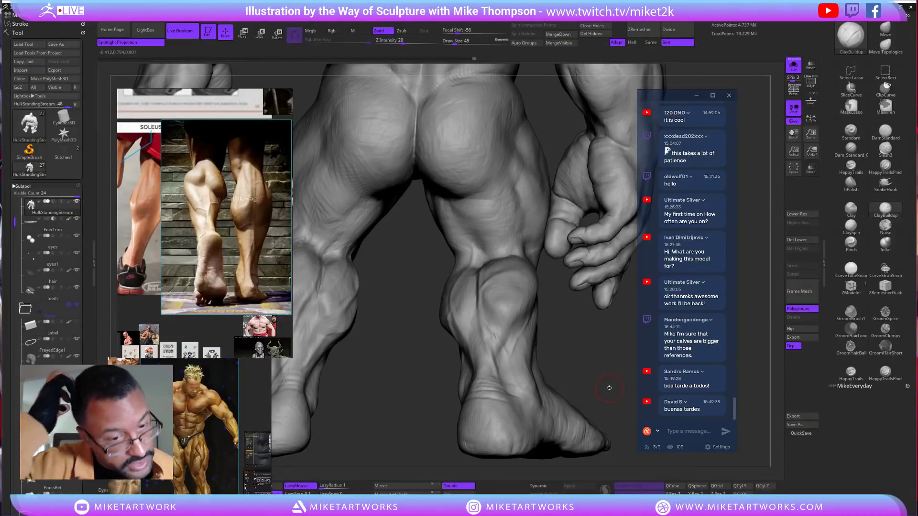
{"action": "left_click_drag", "start_coordinate": [580, 351], "coordinate": [501, 359]}
{"action": "left_click_drag", "start_coordinate": [571, 343], "coordinate": [501, 354]}
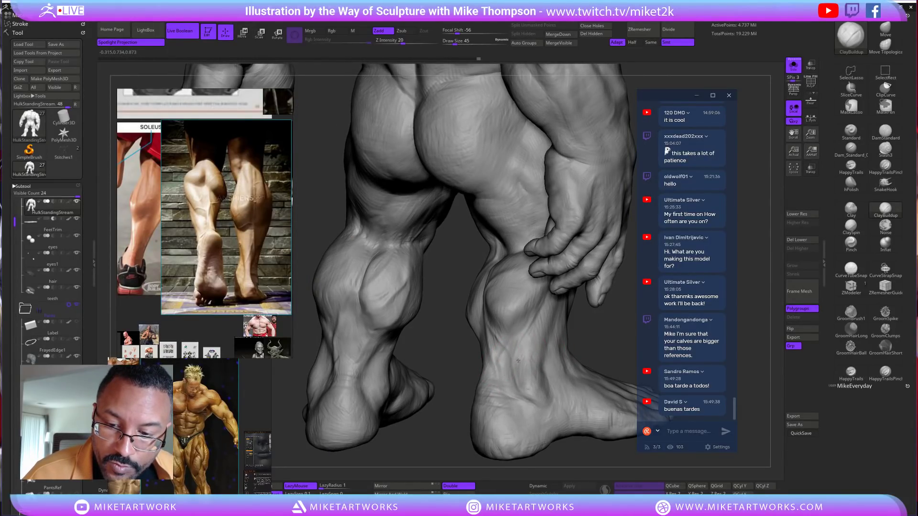
{"action": "mouse_move", "coordinate": [620, 339]}
{"action": "left_mouse_down"}
{"action": "mouse_move", "coordinate": [569, 349]}
{"action": "mouse_move", "coordinate": [517, 344]}
{"action": "left_mouse_up"}
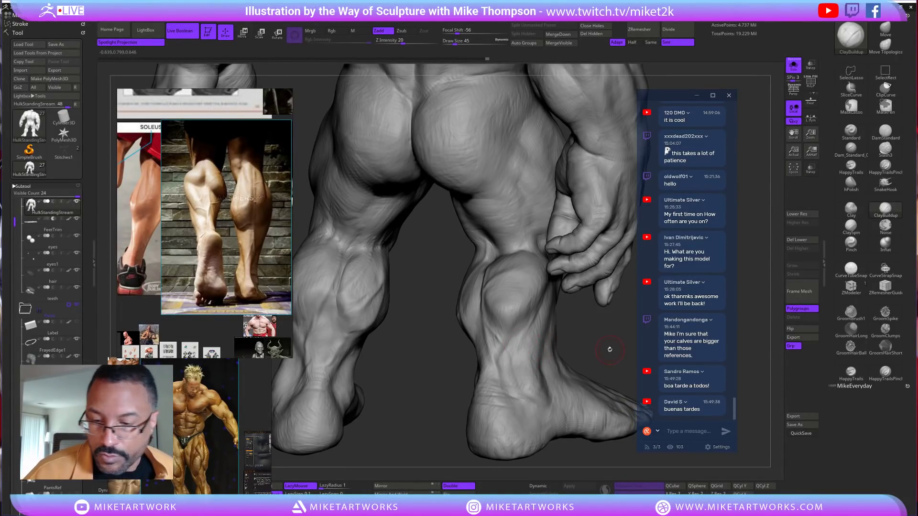
{"action": "left_click_drag", "start_coordinate": [611, 352], "coordinate": [542, 326]}
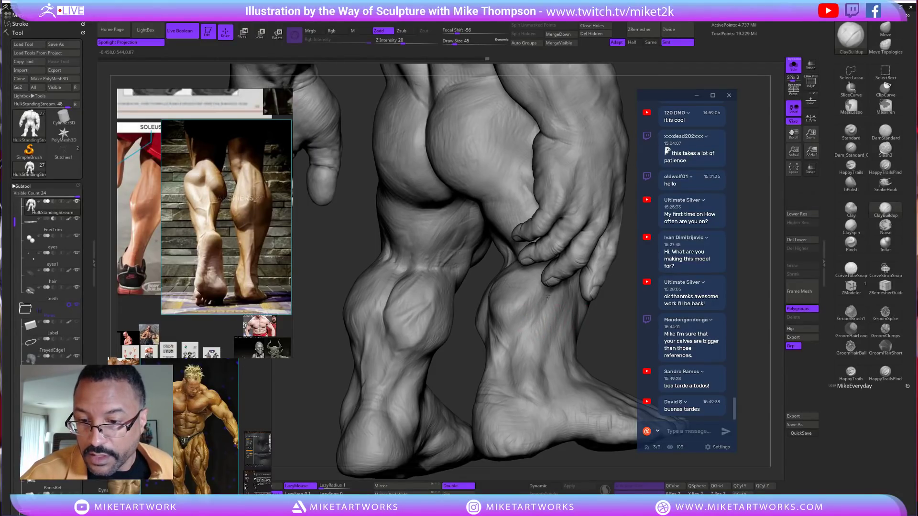
{"action": "mouse_move", "coordinate": [624, 333]}
{"action": "left_mouse_down"}
{"action": "mouse_move", "coordinate": [589, 367]}
{"action": "mouse_move", "coordinate": [512, 340]}
{"action": "left_mouse_up"}
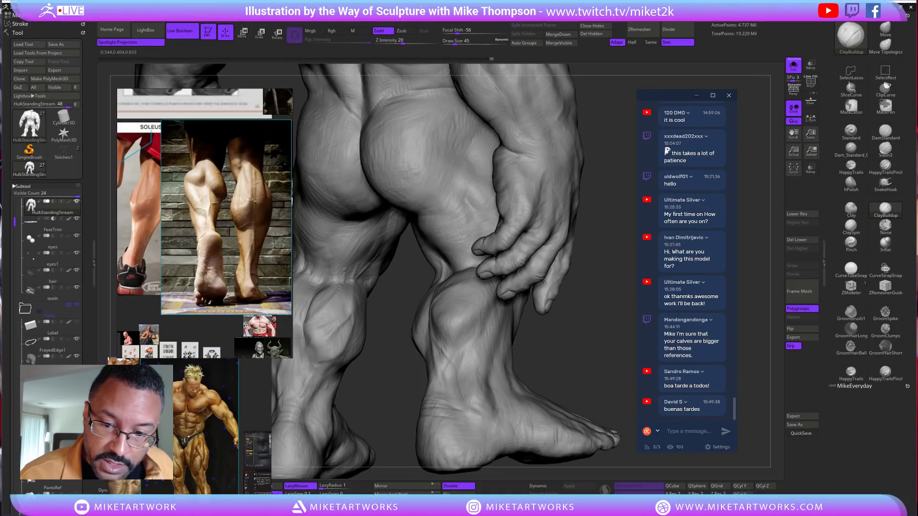
Refine the rounded outer calf head of the right leg with short ClayBuildup strokes
{"action": "left_click_drag", "start_coordinate": [546, 341], "coordinate": [572, 342]}
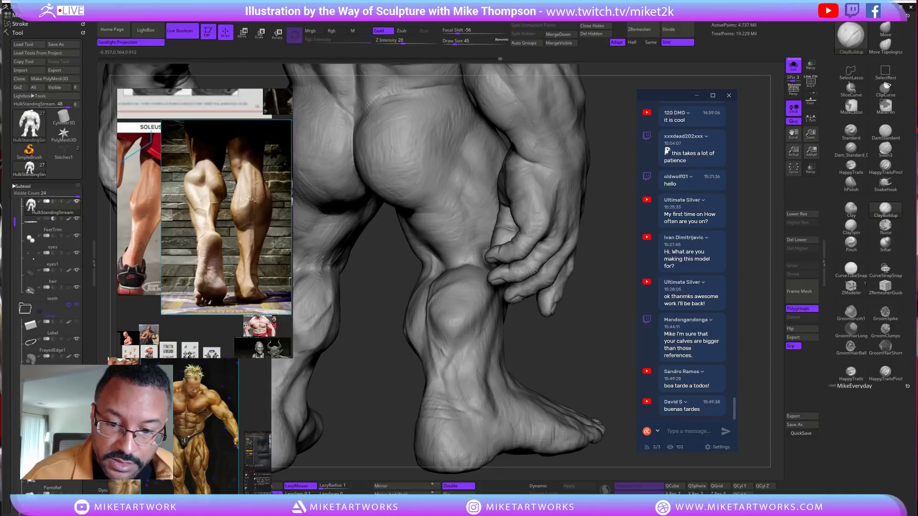
{"action": "left_click_drag", "start_coordinate": [584, 366], "coordinate": [588, 363]}
{"action": "left_click_drag", "start_coordinate": [457, 329], "coordinate": [461, 332]}
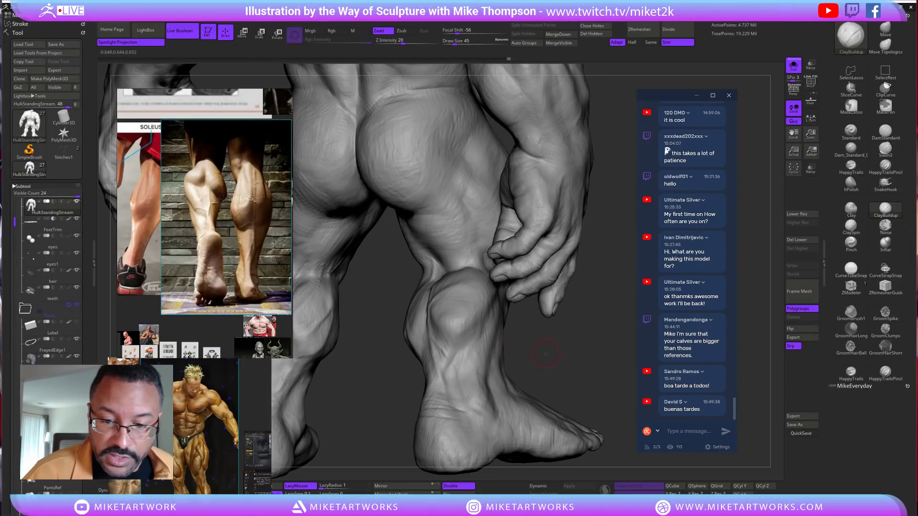
{"action": "left_click_drag", "start_coordinate": [546, 354], "coordinate": [464, 323]}
{"action": "left_click_drag", "start_coordinate": [545, 354], "coordinate": [570, 367]}
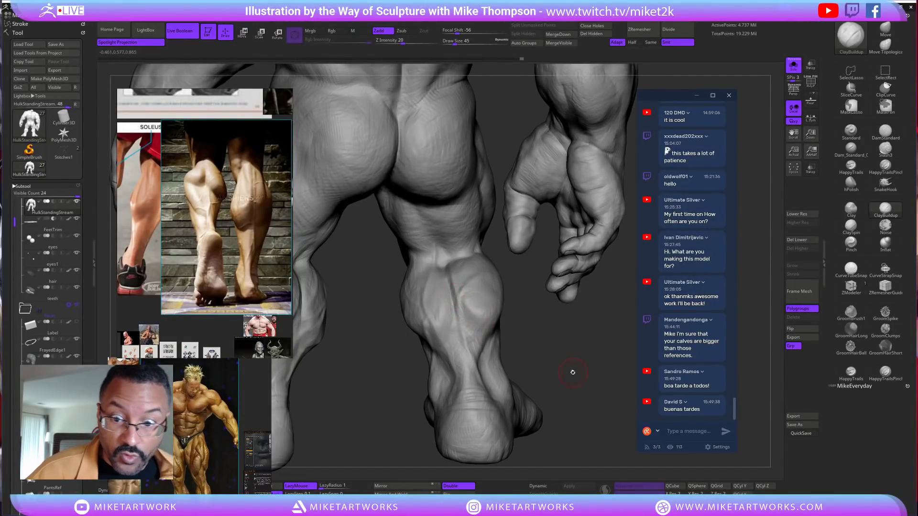
Shape the inner lower edge of the right calf and the groove between its two heads with ClayBuildup
{"action": "left_click_drag", "start_coordinate": [564, 362], "coordinate": [499, 356]}
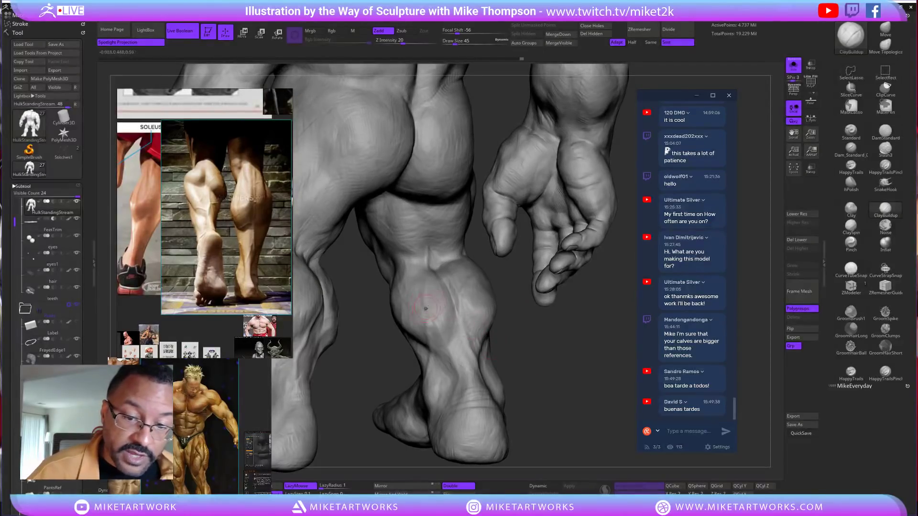
{"action": "left_click_drag", "start_coordinate": [503, 290], "coordinate": [439, 366]}
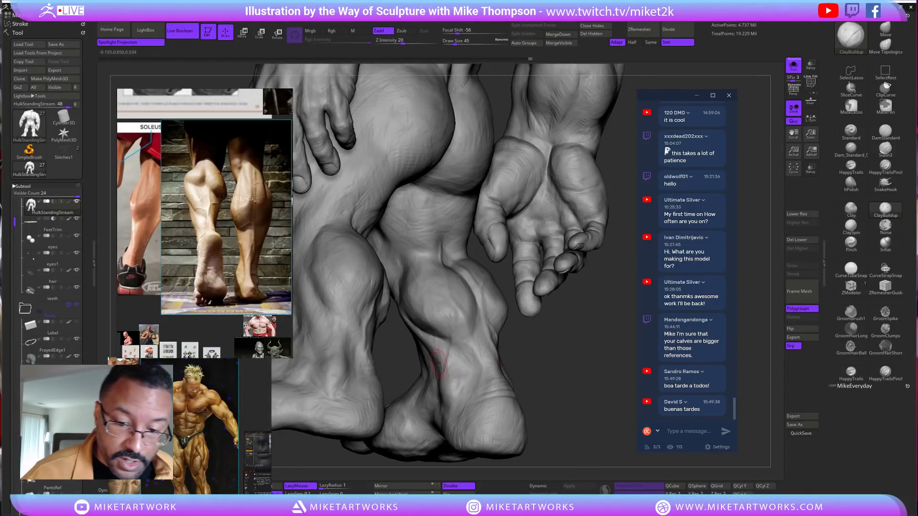
{"action": "mouse_move", "coordinate": [545, 346]}
{"action": "left_mouse_down"}
{"action": "mouse_move", "coordinate": [494, 368]}
{"action": "mouse_move", "coordinate": [596, 395]}
{"action": "mouse_move", "coordinate": [588, 375]}
{"action": "mouse_move", "coordinate": [464, 284]}
{"action": "left_mouse_up"}
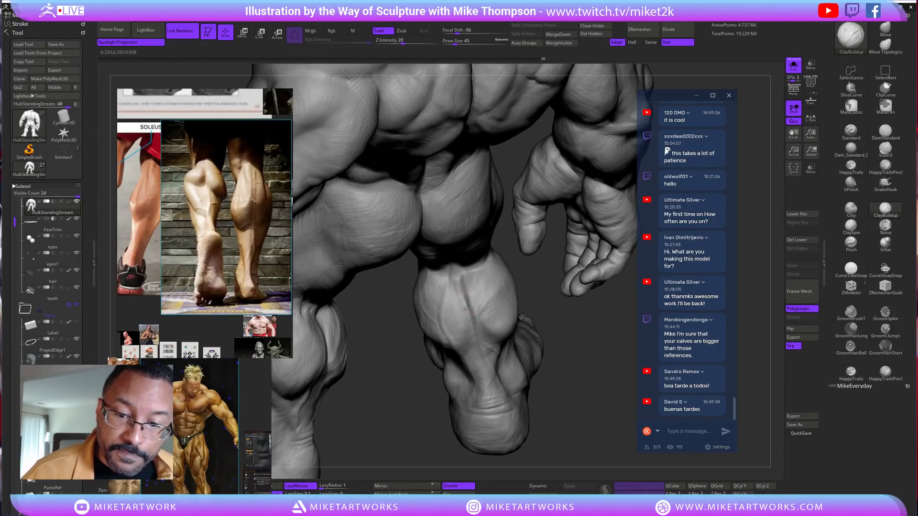
{"action": "mouse_move", "coordinate": [575, 371]}
{"action": "left_mouse_down"}
{"action": "mouse_move", "coordinate": [586, 344]}
{"action": "mouse_move", "coordinate": [596, 344]}
{"action": "mouse_move", "coordinate": [600, 353]}
{"action": "mouse_move", "coordinate": [584, 365]}
{"action": "left_mouse_up"}
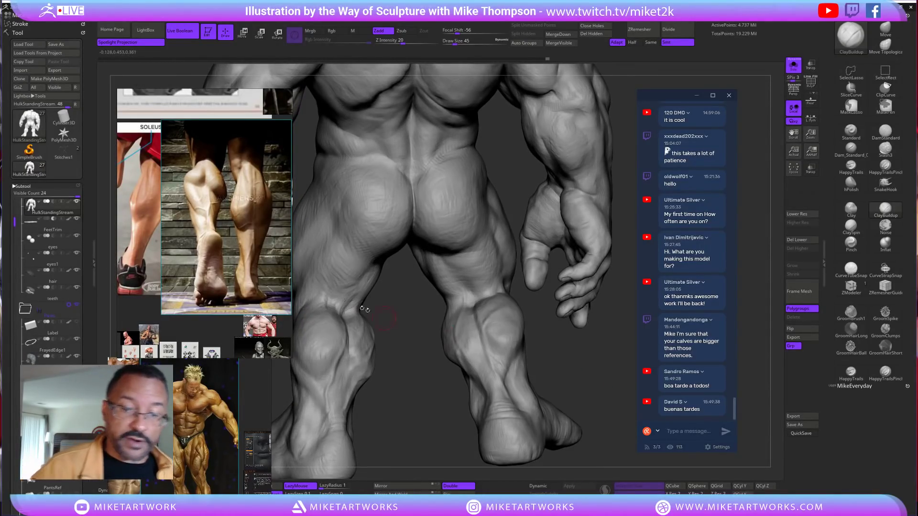
Switch on the second light, then enable Shadow for the first light and reposition it on the light sphere
{"action": "left_click", "coordinate": [28, 32]}
{"action": "left_click", "coordinate": [29, 42]}
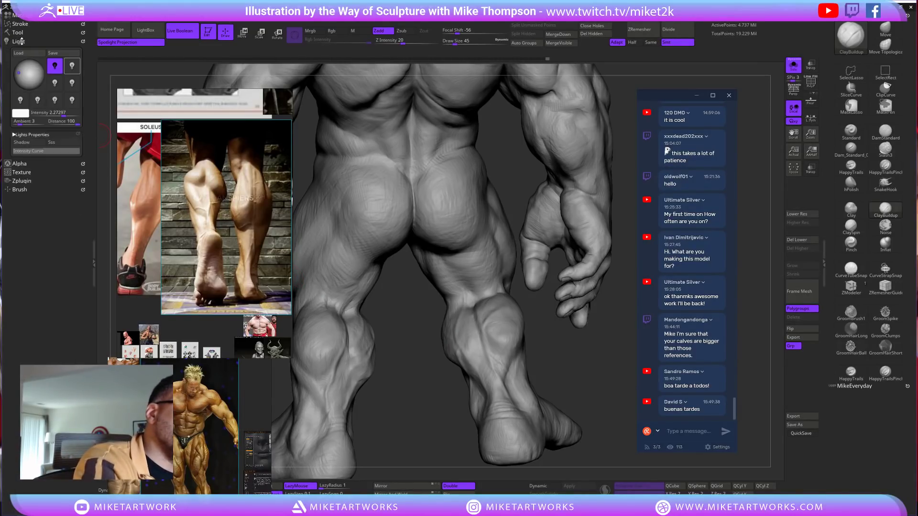
{"action": "left_click", "coordinate": [71, 66]}
{"action": "left_click_drag", "start_coordinate": [415, 296], "coordinate": [437, 302]}
{"action": "left_click", "coordinate": [54, 66]}
{"action": "left_click", "coordinate": [22, 142]}
{"action": "left_click", "coordinate": [32, 68]}
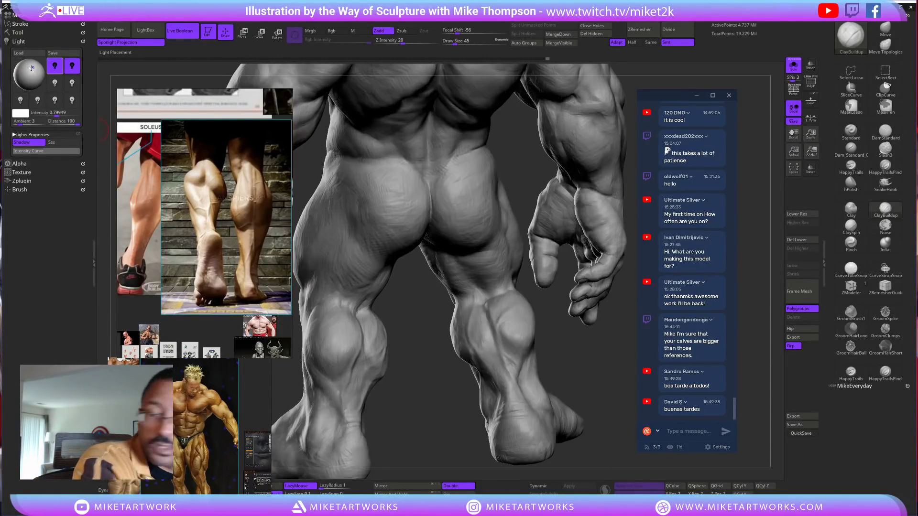
Check the legs under the new lighting and save the project with QuickSave
{"action": "mouse_move", "coordinate": [593, 367]}
{"action": "left_mouse_down"}
{"action": "mouse_move", "coordinate": [599, 391]}
{"action": "mouse_move", "coordinate": [494, 432]}
{"action": "left_mouse_up"}
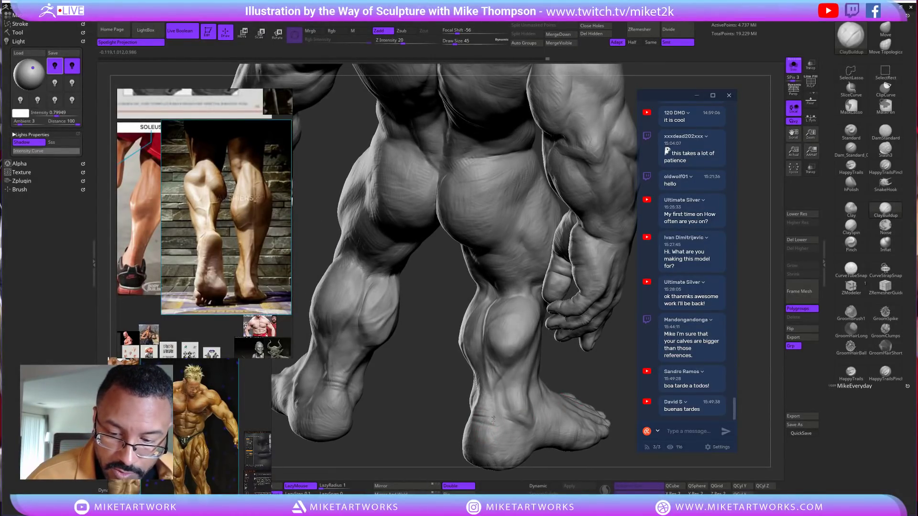
{"action": "left_click_drag", "start_coordinate": [607, 384], "coordinate": [600, 370]}
{"action": "key", "text": "ctrl+s"}
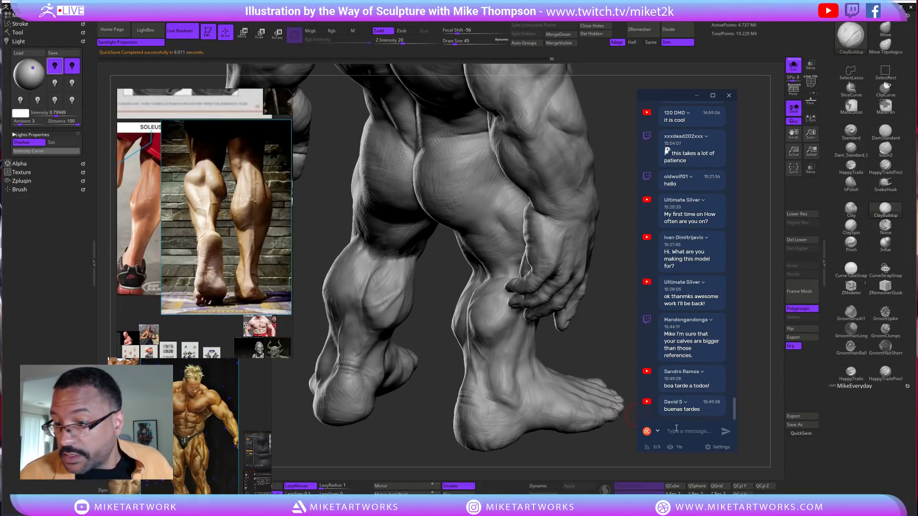
Touch up the calves and lower legs with light ClayBuildup strokes, checking the forms from several angles
{"action": "mouse_move", "coordinate": [596, 449]}
{"action": "left_mouse_down"}
{"action": "mouse_move", "coordinate": [582, 349]}
{"action": "mouse_move", "coordinate": [473, 339]}
{"action": "left_mouse_up"}
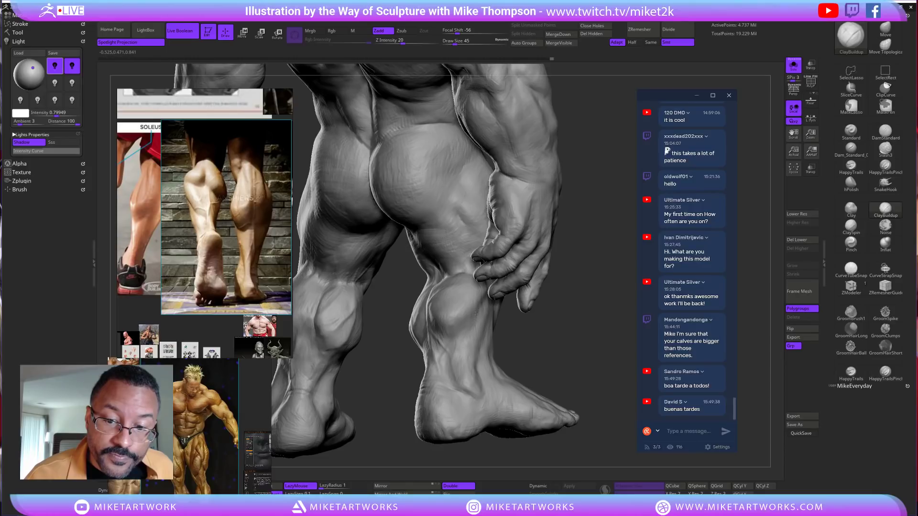
{"action": "left_click_drag", "start_coordinate": [476, 339], "coordinate": [486, 331]}
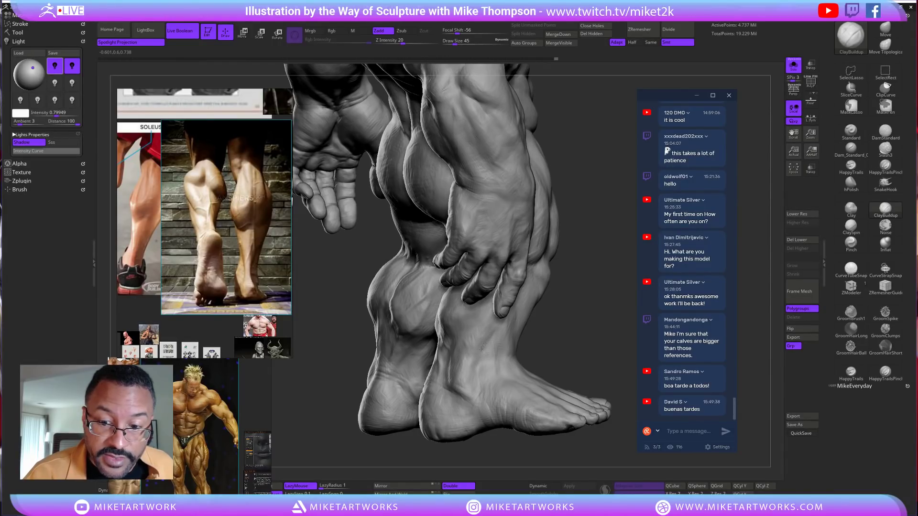
{"action": "mouse_move", "coordinate": [560, 343]}
{"action": "left_mouse_down"}
{"action": "mouse_move", "coordinate": [585, 343]}
{"action": "mouse_move", "coordinate": [592, 354]}
{"action": "mouse_move", "coordinate": [509, 406]}
{"action": "left_mouse_up"}
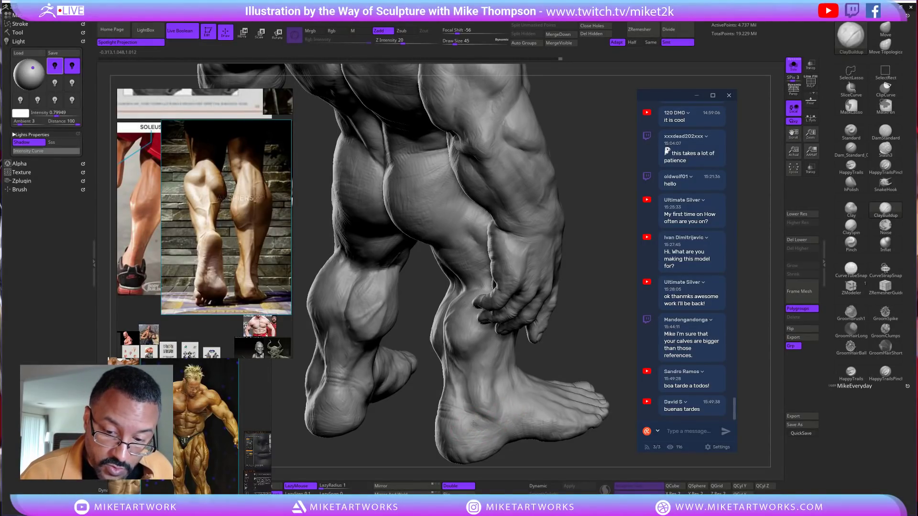
{"action": "left_click_drag", "start_coordinate": [584, 376], "coordinate": [584, 403]}
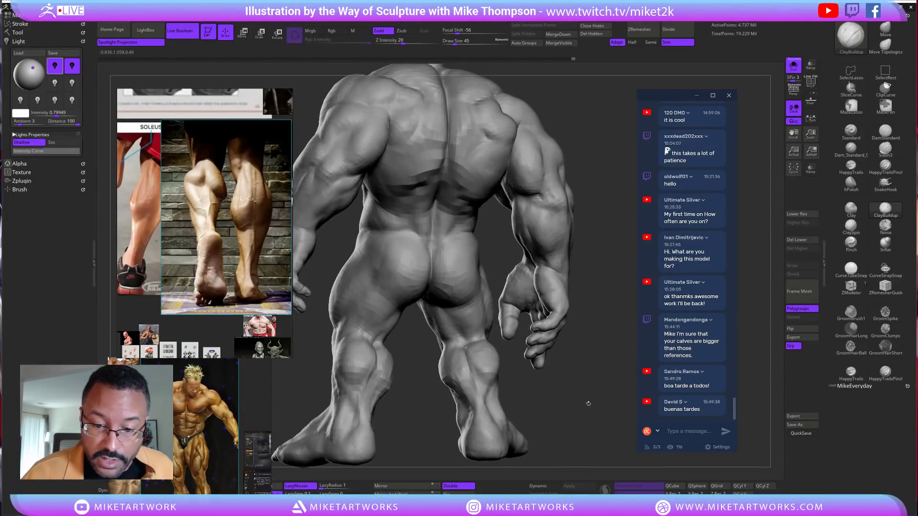
{"action": "left_click_drag", "start_coordinate": [481, 372], "coordinate": [471, 378]}
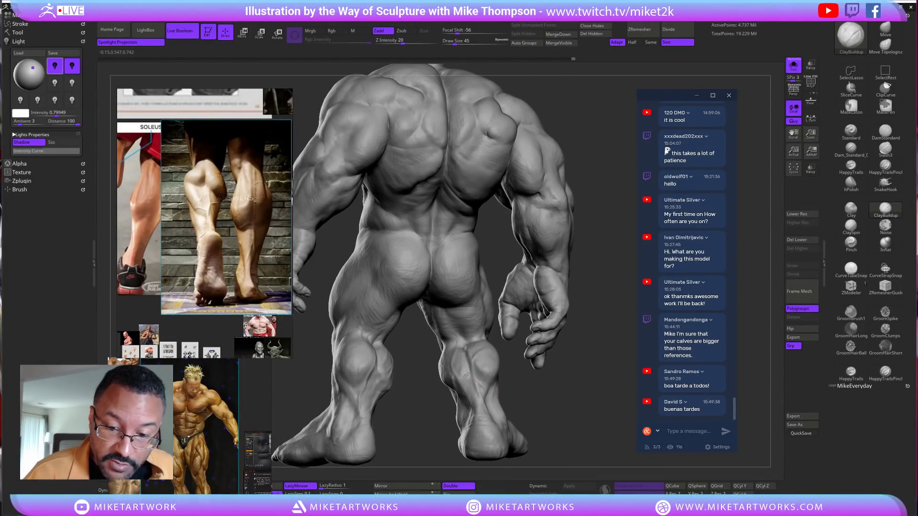
{"action": "left_click_drag", "start_coordinate": [578, 369], "coordinate": [376, 336]}
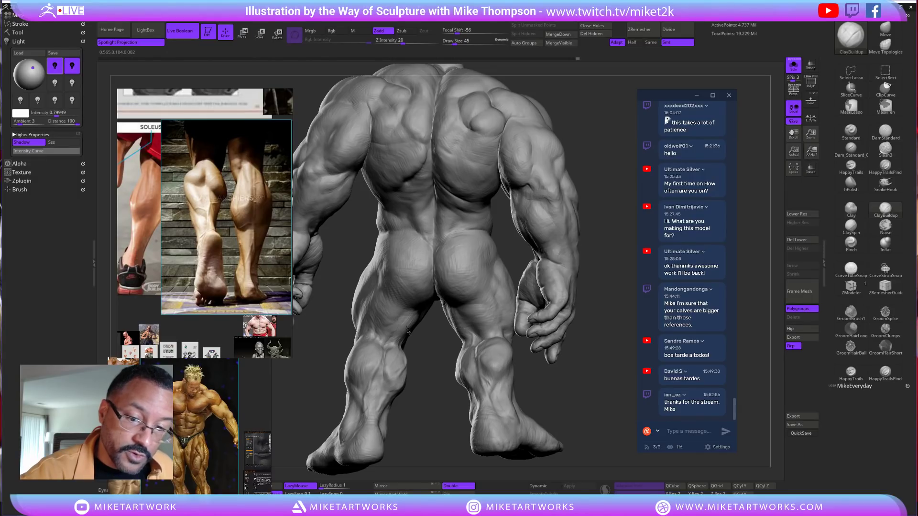
{"action": "left_click_drag", "start_coordinate": [600, 421], "coordinate": [566, 417]}
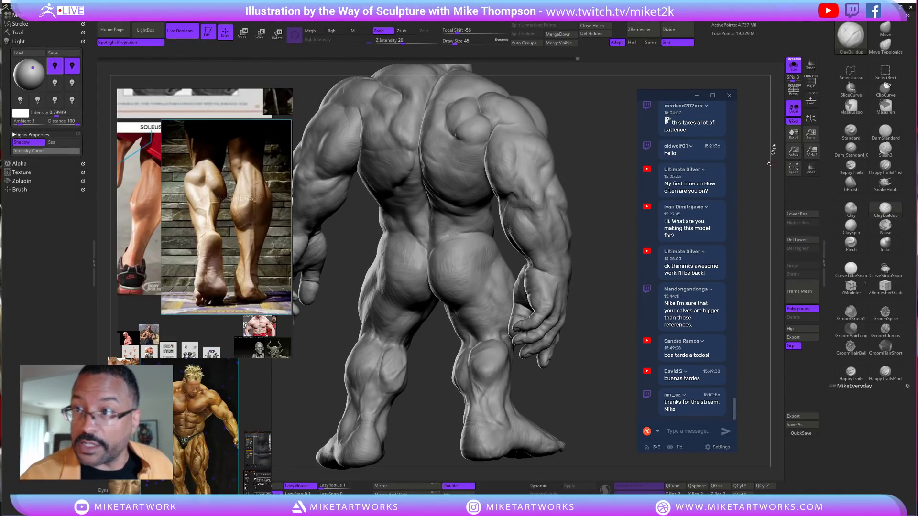
Turn off Solo mode to show the pants, helmet and rock base, and review the whole figure from behind
{"action": "left_click", "coordinate": [794, 66]}
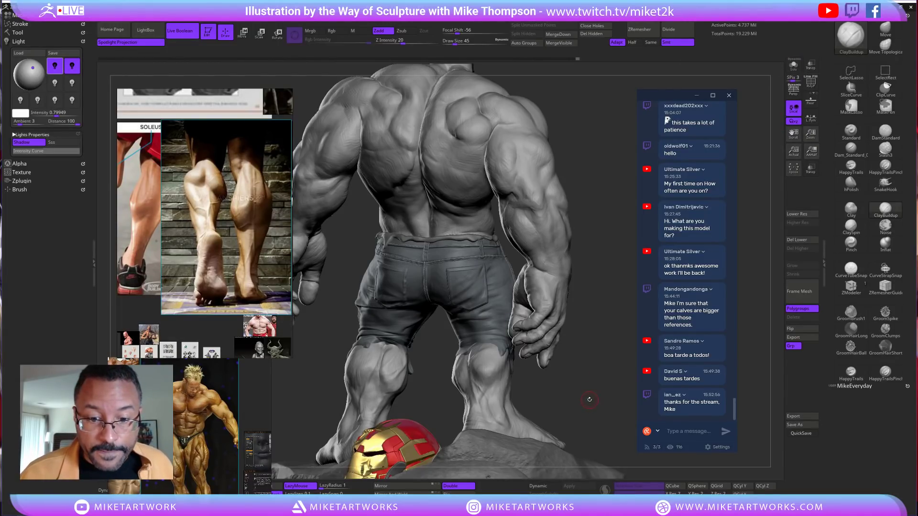
{"action": "mouse_move", "coordinate": [591, 398]}
{"action": "left_mouse_down"}
{"action": "mouse_move", "coordinate": [599, 367]}
{"action": "mouse_move", "coordinate": [598, 388]}
{"action": "left_mouse_up"}
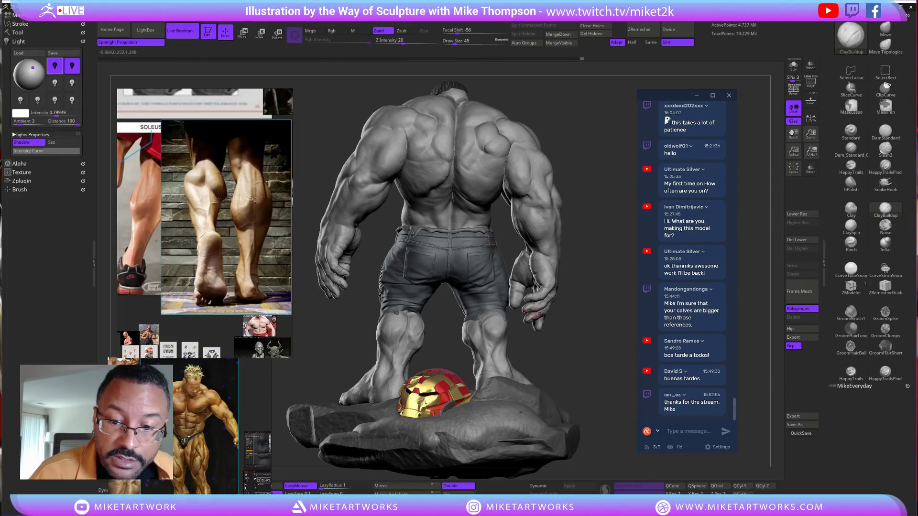
{"action": "mouse_move", "coordinate": [597, 347]}
{"action": "left_mouse_down"}
{"action": "mouse_move", "coordinate": [613, 360]}
{"action": "mouse_move", "coordinate": [602, 364]}
{"action": "mouse_move", "coordinate": [613, 350]}
{"action": "mouse_move", "coordinate": [607, 336]}
{"action": "mouse_move", "coordinate": [350, 354]}
{"action": "left_mouse_up"}
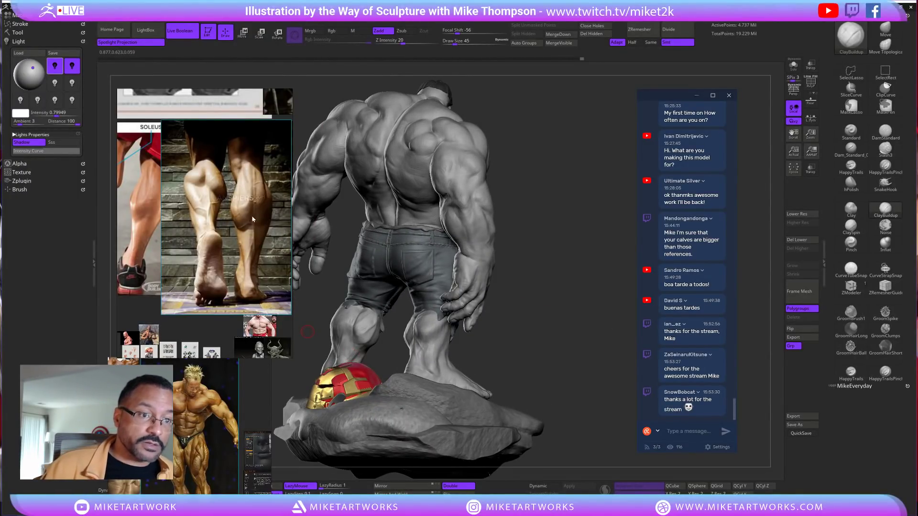
Move the reference images and the chat window clear of the full figure
{"action": "right_click_drag", "start_coordinate": [234, 201], "coordinate": [68, 500]}
{"action": "right_click_drag", "start_coordinate": [211, 411], "coordinate": [62, 471]}
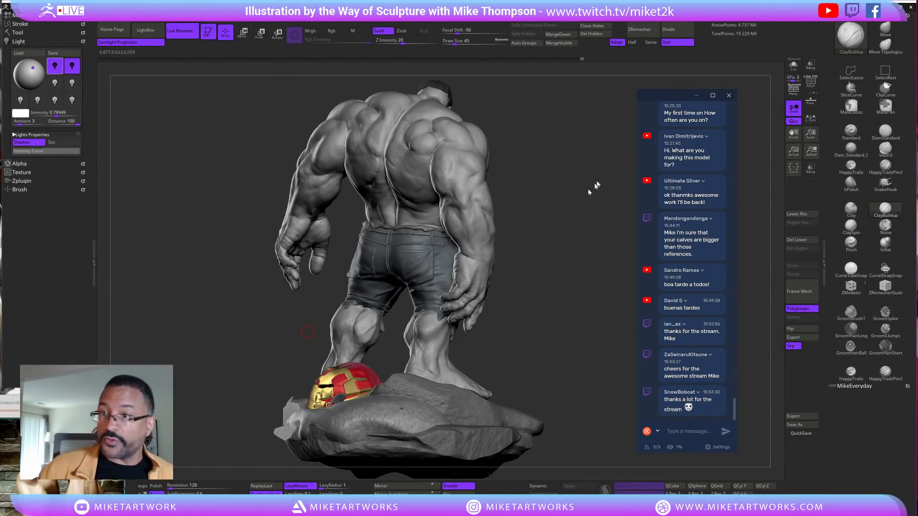
{"action": "left_click_drag", "start_coordinate": [678, 95], "coordinate": [842, 125]}
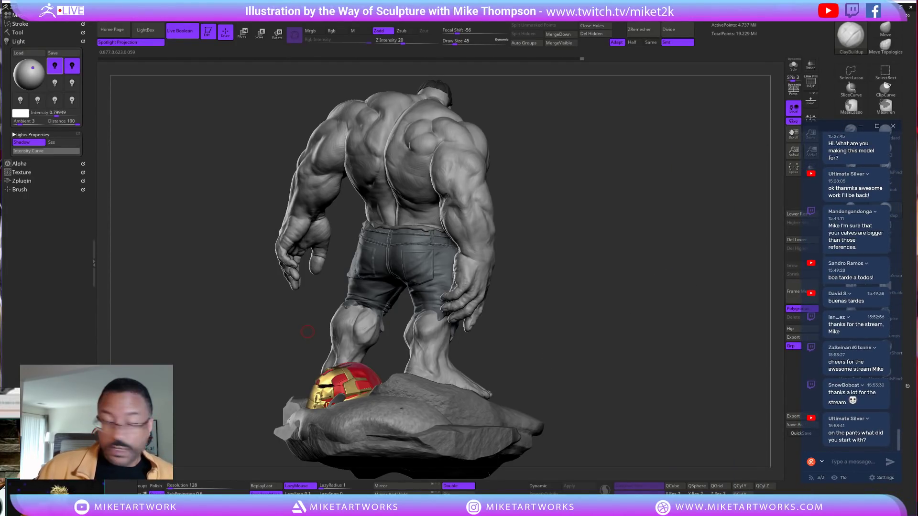
{"action": "right_click_drag", "start_coordinate": [86, 407], "coordinate": [90, 502]}
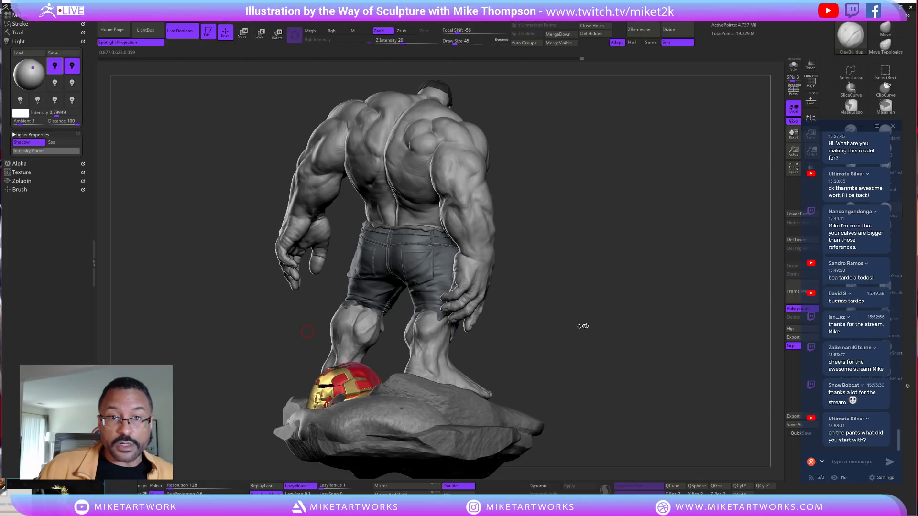
{"action": "left_click_drag", "start_coordinate": [534, 326], "coordinate": [679, 325]}
{"action": "mouse_move", "coordinate": [583, 324]}
{"action": "left_mouse_down"}
{"action": "mouse_move", "coordinate": [574, 334]}
{"action": "mouse_move", "coordinate": [579, 352]}
{"action": "mouse_move", "coordinate": [589, 342]}
{"action": "mouse_move", "coordinate": [473, 334]}
{"action": "mouse_move", "coordinate": [494, 332]}
{"action": "left_mouse_up"}
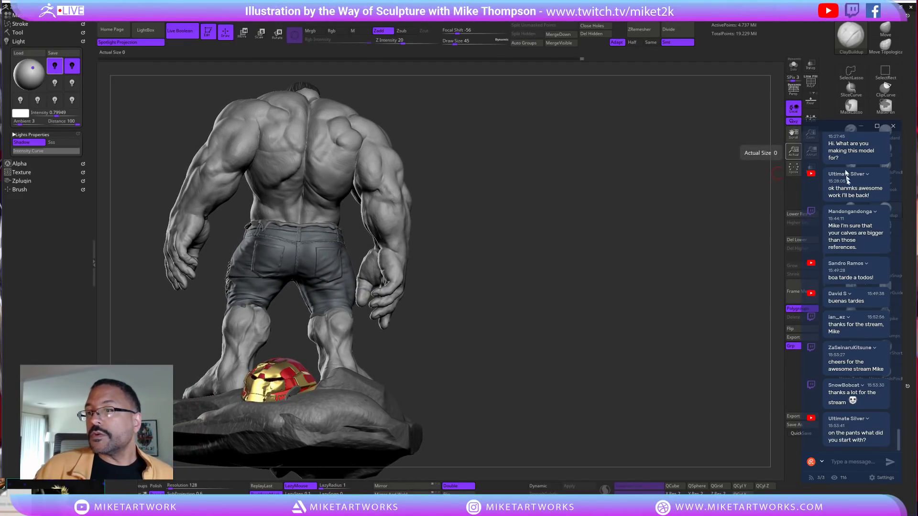
{"action": "left_click_drag", "start_coordinate": [842, 129], "coordinate": [856, 190]}
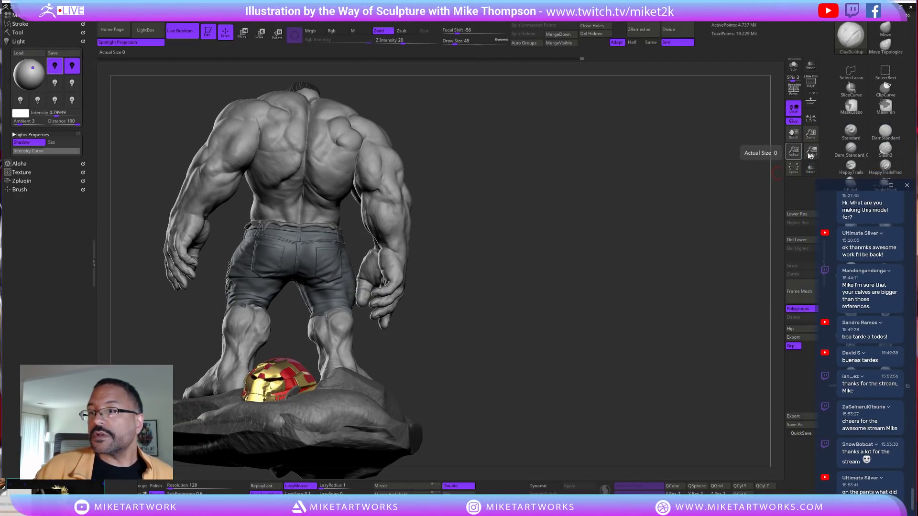
Frame the whole statue at a smaller size and show the round pedestal subtool beneath the rock base
{"action": "left_click", "coordinate": [794, 151]}
{"action": "left_click_drag", "start_coordinate": [539, 258], "coordinate": [512, 293], "text": "alt"}
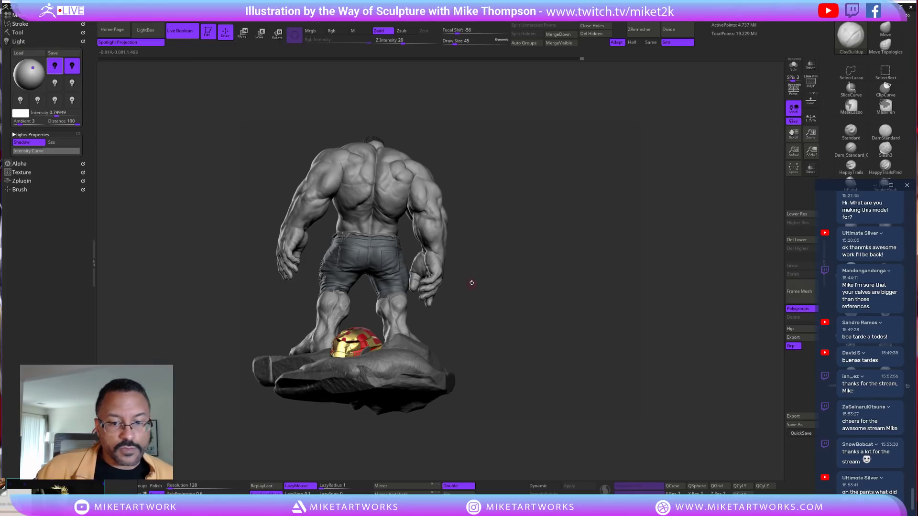
{"action": "left_click", "coordinate": [18, 33]}
{"action": "left_click_drag", "start_coordinate": [91, 349], "coordinate": [102, 319]}
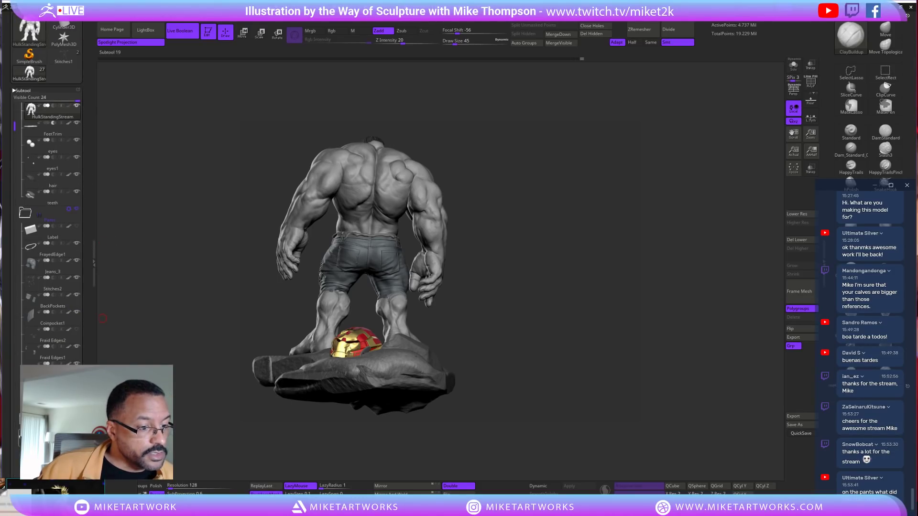
{"action": "left_click", "coordinate": [76, 381]}
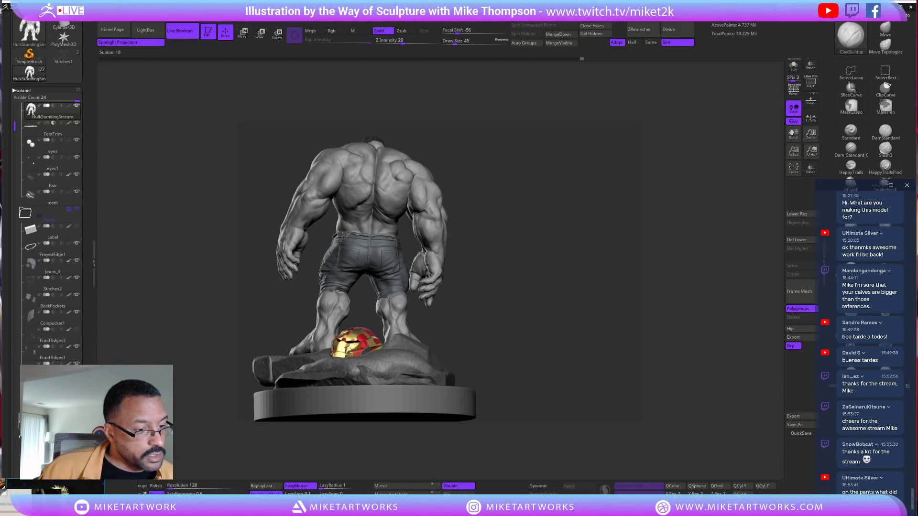
{"action": "scroll", "coordinate": [48, 215], "scroll_direction": "down", "scroll_amount": 5}
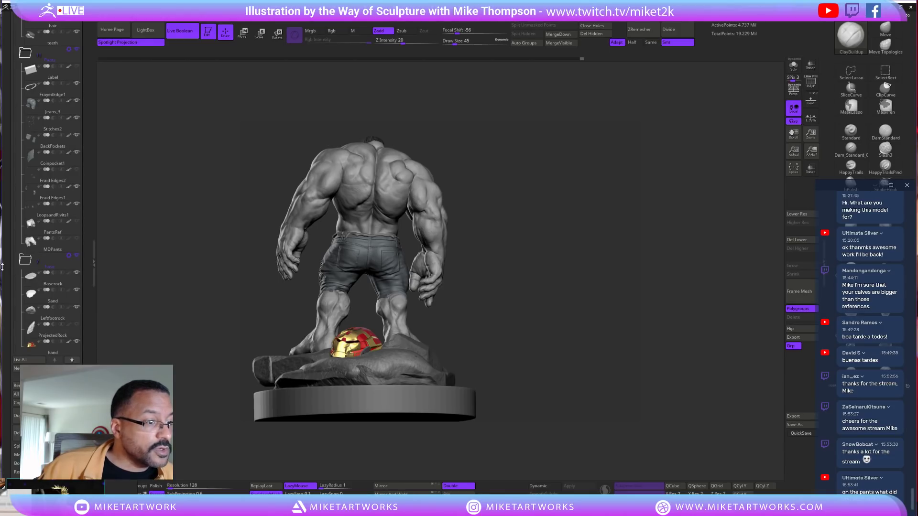
Try to trim the rocks by moving the PM3D_Cylinder3D1 subtool to the start of the base folder and toggling Live Boolean
{"action": "left_click_drag", "start_coordinate": [17, 270], "coordinate": [24, 138]}
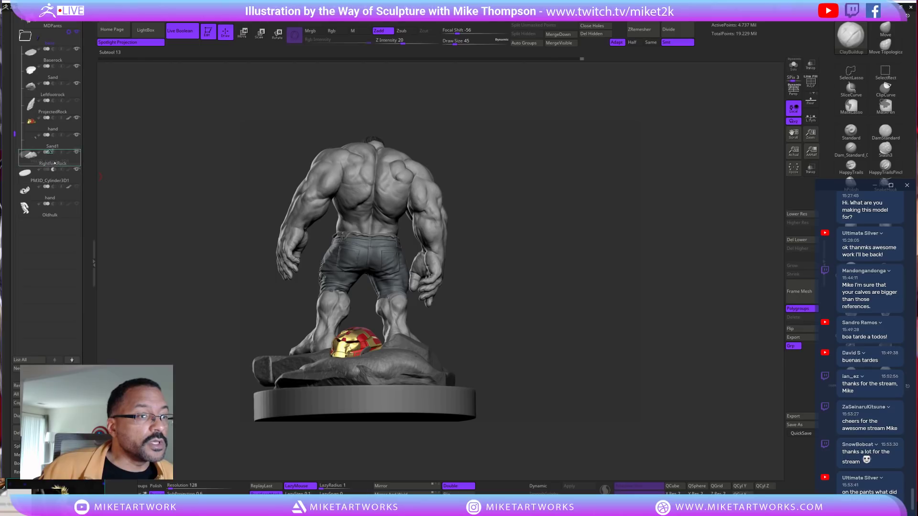
{"action": "mouse_move", "coordinate": [54, 176]}
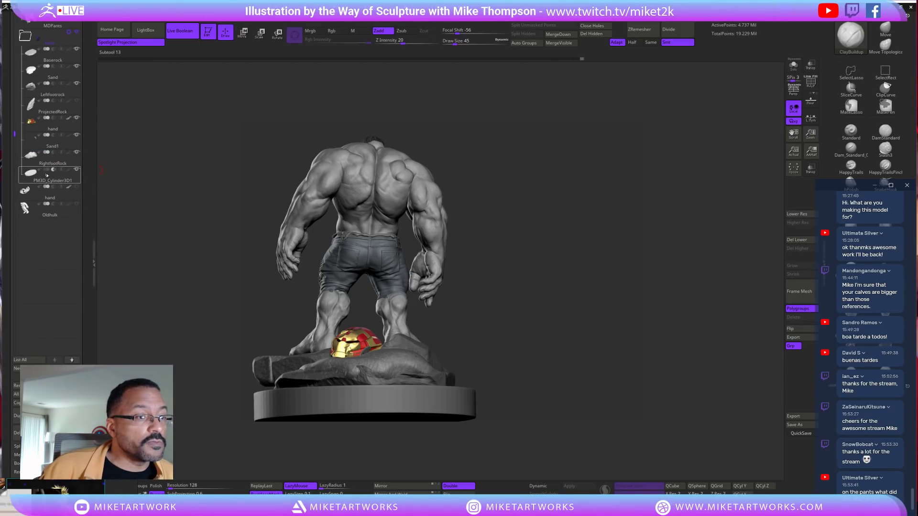
{"action": "left_click_drag", "start_coordinate": [50, 178], "coordinate": [68, 53]}
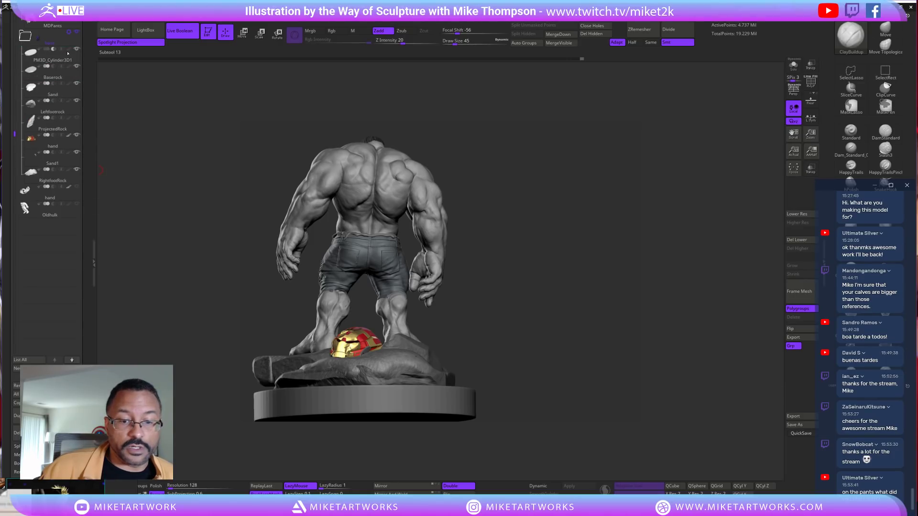
{"action": "mouse_move", "coordinate": [80, 77]}
{"action": "mouse_move", "coordinate": [49, 51]}
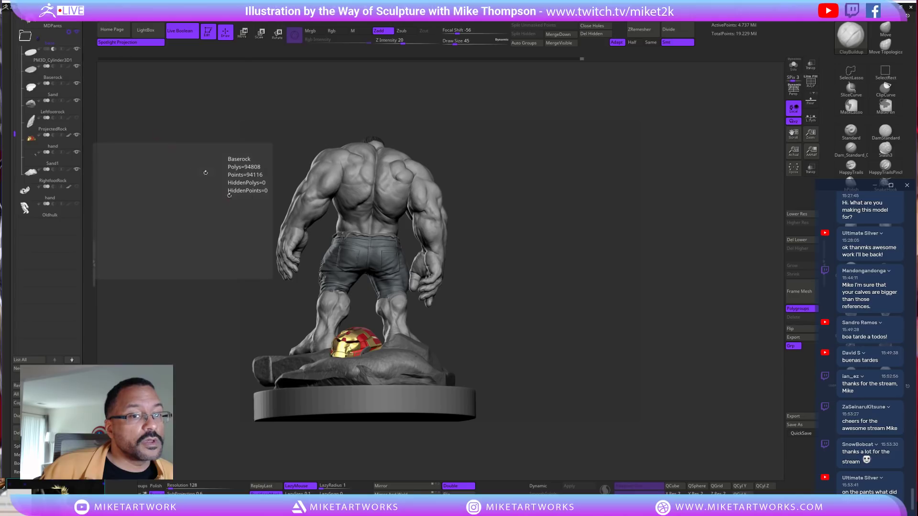
{"action": "left_click_drag", "start_coordinate": [217, 204], "coordinate": [223, 236]}
{"action": "left_click_drag", "start_coordinate": [542, 282], "coordinate": [570, 281]}
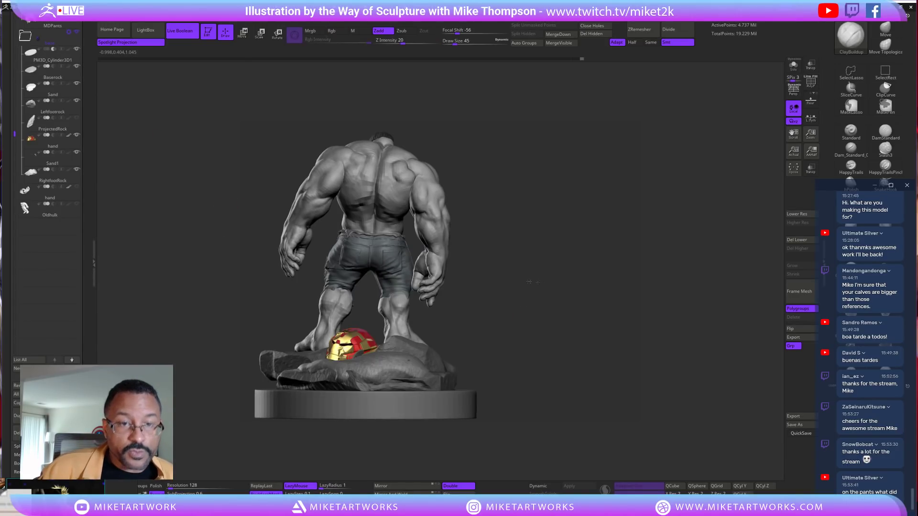
{"action": "left_click", "coordinate": [183, 36]}
{"action": "left_click", "coordinate": [183, 36]}
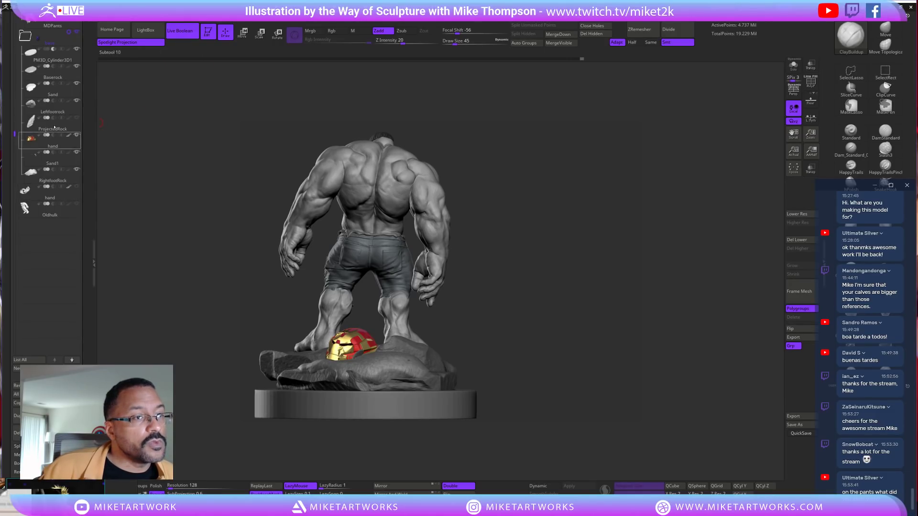
Move the PM3D_Cylinder3D1 subtool below RightfootRock so it trims the rocks flat underneath, and check the Live Boolean cut
{"action": "left_click", "coordinate": [64, 61]}
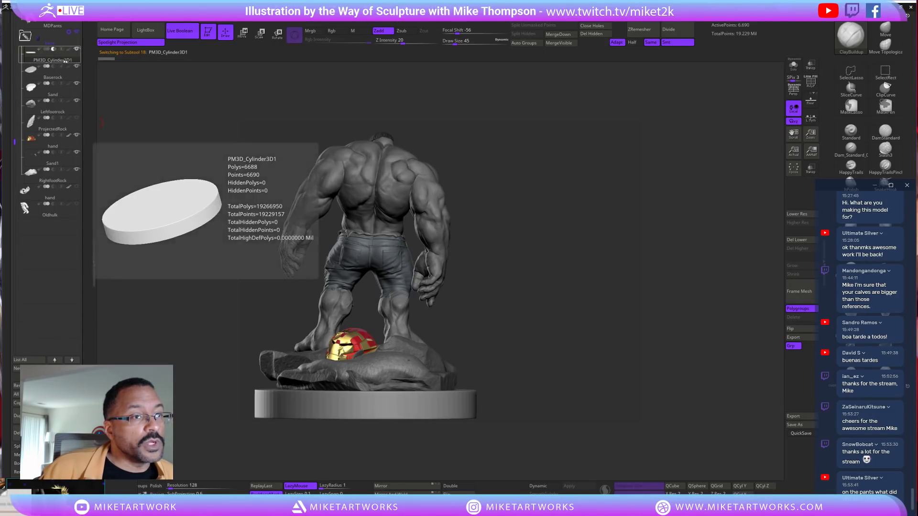
{"action": "left_click_drag", "start_coordinate": [62, 56], "coordinate": [58, 133]}
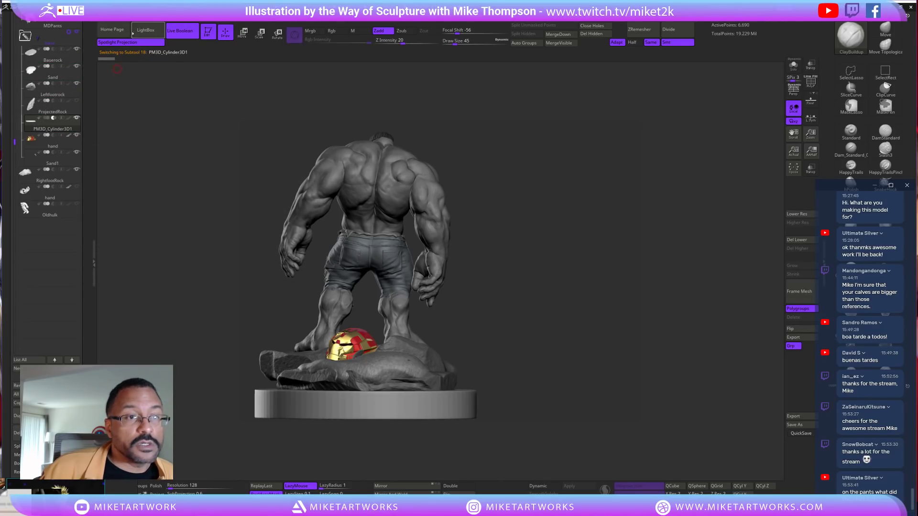
{"action": "left_click", "coordinate": [187, 33]}
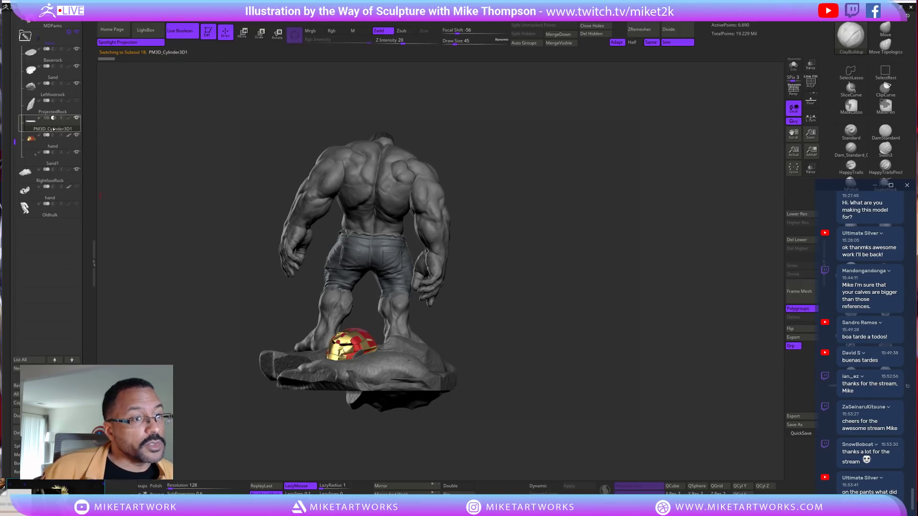
{"action": "left_click_drag", "start_coordinate": [55, 126], "coordinate": [55, 178]}
{"action": "mouse_move", "coordinate": [78, 196]}
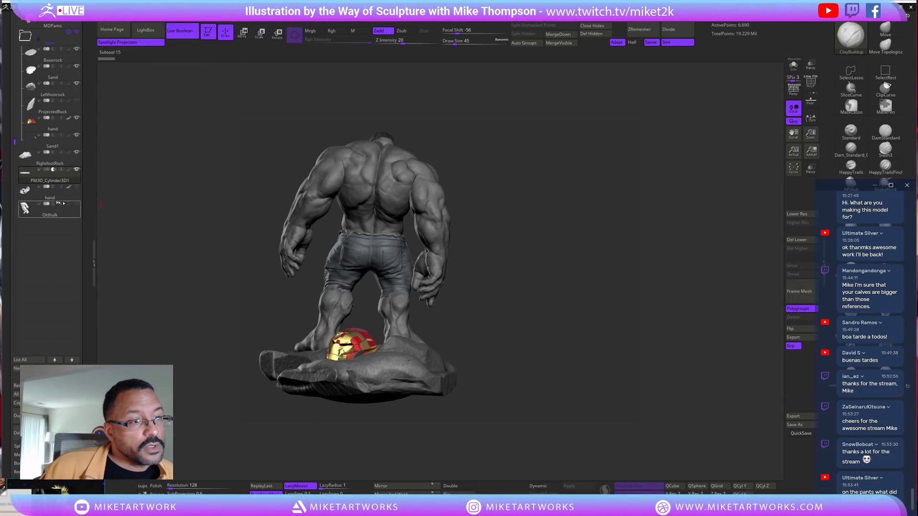
{"action": "left_click_drag", "start_coordinate": [543, 268], "coordinate": [519, 273]}
{"action": "scroll", "coordinate": [48, 143], "scroll_direction": "up", "scroll_amount": 5}
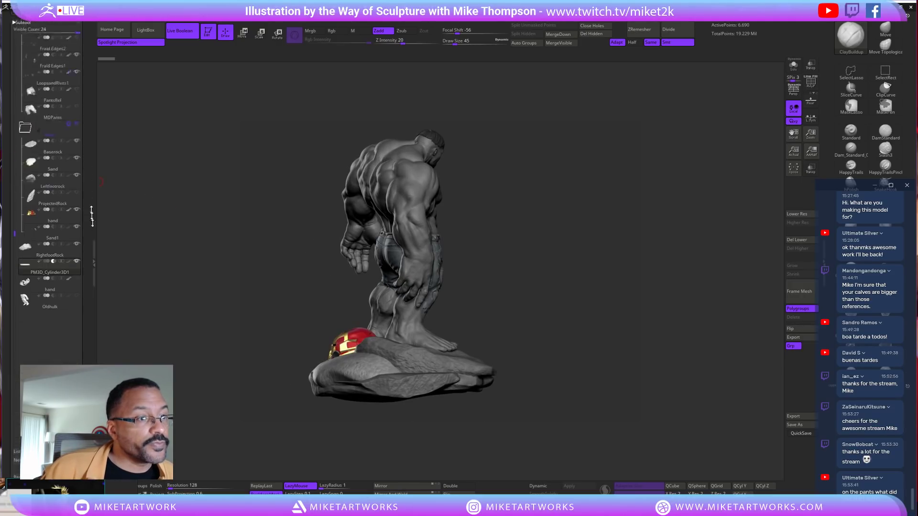
{"action": "left_click_drag", "start_coordinate": [48, 404], "coordinate": [47, 381]}
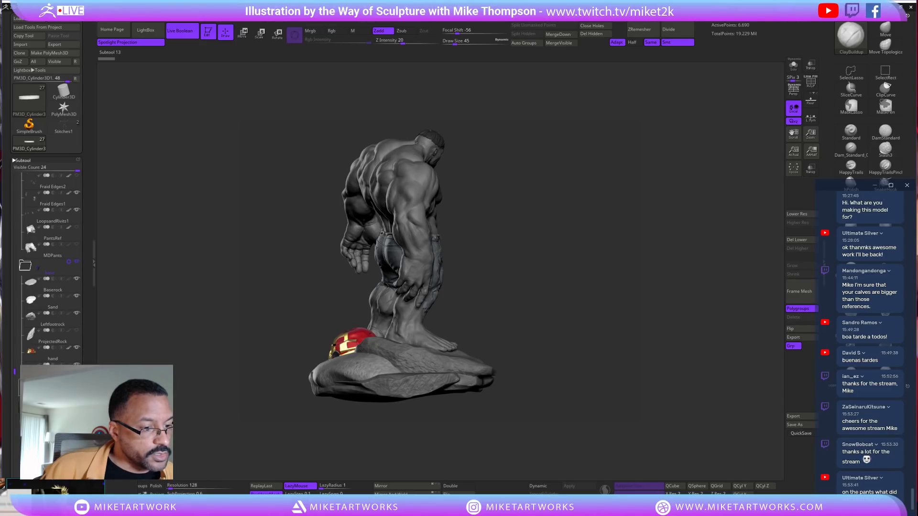
{"action": "left_click", "coordinate": [180, 31]}
{"action": "left_click", "coordinate": [181, 31]}
Frame the statue from behind, adjust the main light's placement and render the view
{"action": "mouse_move", "coordinate": [539, 281]}
{"action": "left_mouse_down"}
{"action": "mouse_move", "coordinate": [583, 283]}
{"action": "mouse_move", "coordinate": [550, 301]}
{"action": "mouse_move", "coordinate": [535, 327]}
{"action": "mouse_move", "coordinate": [532, 314]}
{"action": "left_mouse_up"}
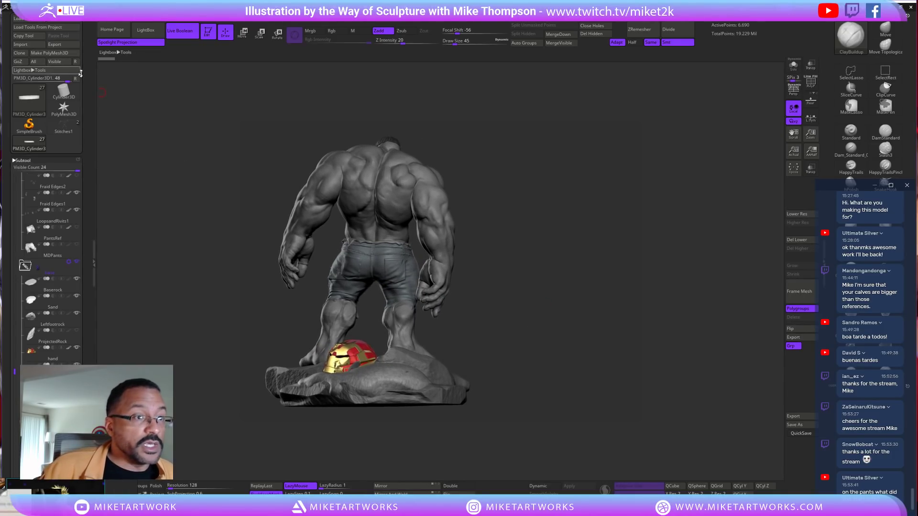
{"action": "left_click_drag", "start_coordinate": [79, 74], "coordinate": [87, 120]}
{"action": "left_click", "coordinate": [18, 32]}
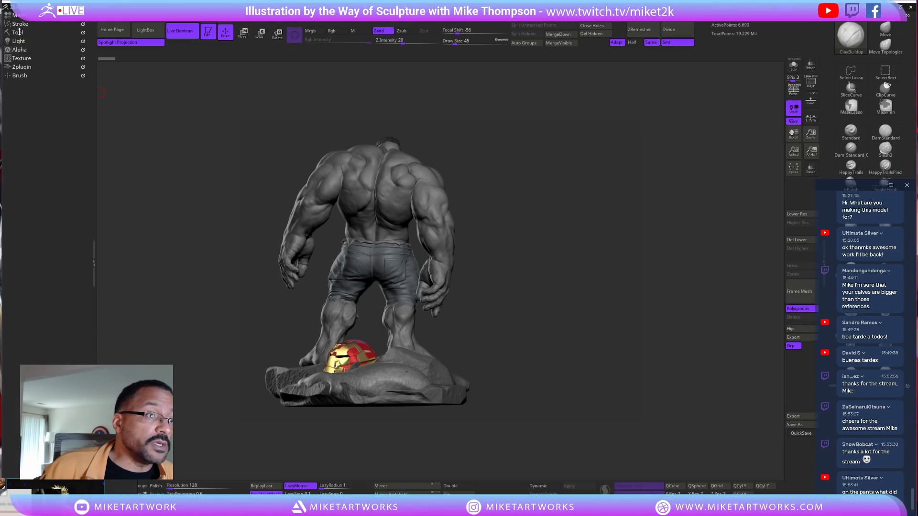
{"action": "left_click", "coordinate": [23, 41]}
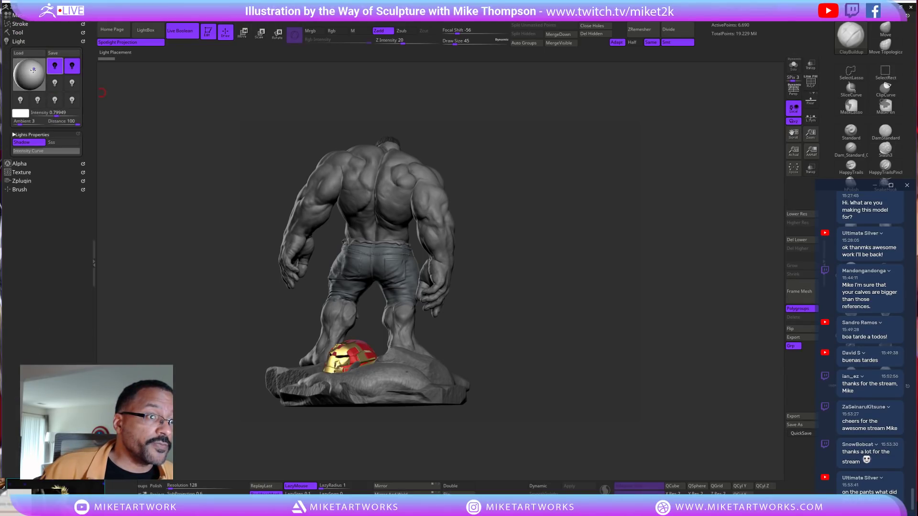
{"action": "left_click", "coordinate": [31, 70]}
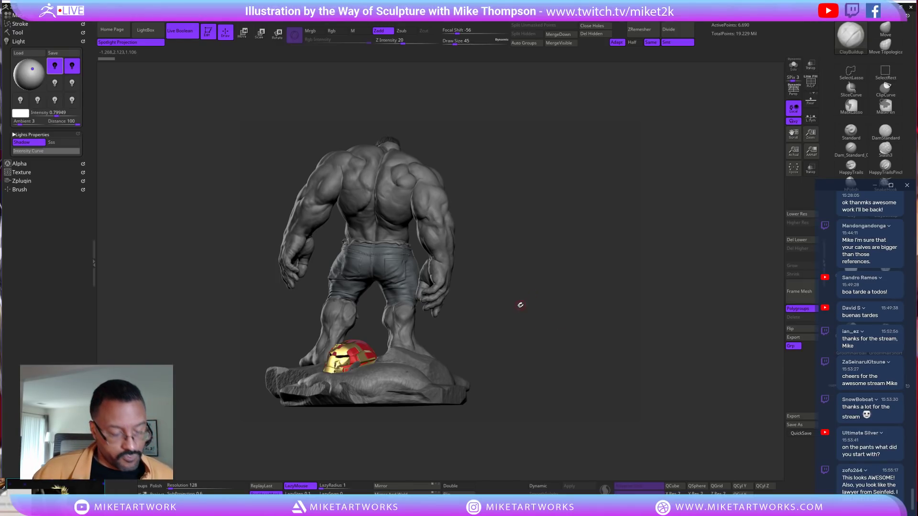
{"action": "key", "text": "shift"}
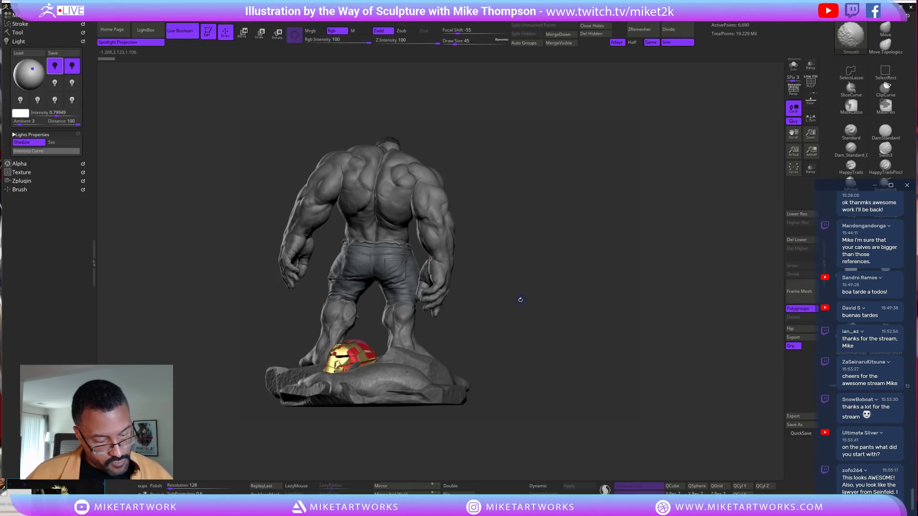
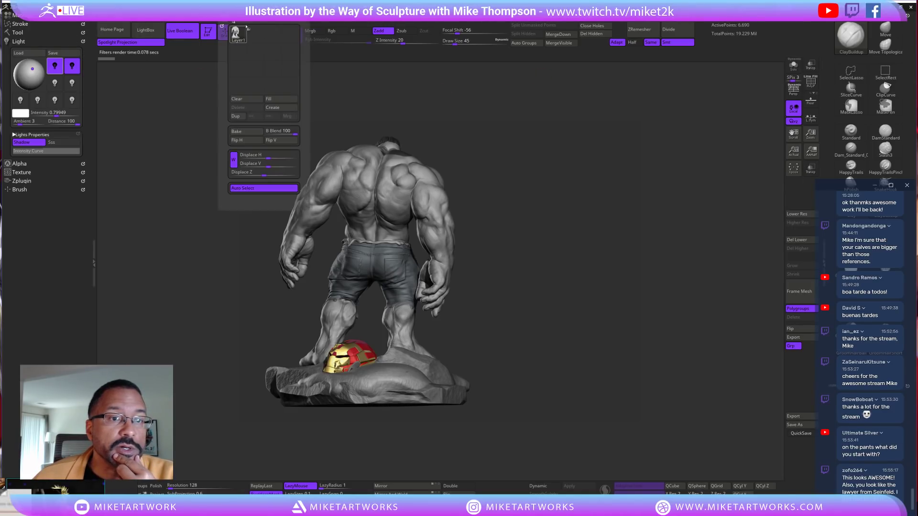
Create a new document layer, place the statue on it in side view beside the rendered back view, and render it
{"action": "mouse_move", "coordinate": [224, 24]}
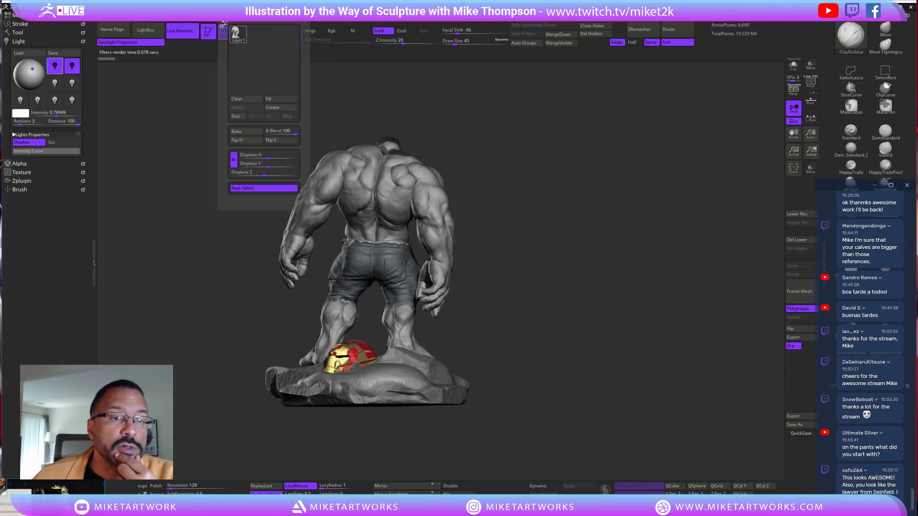
{"action": "left_click", "coordinate": [282, 109]}
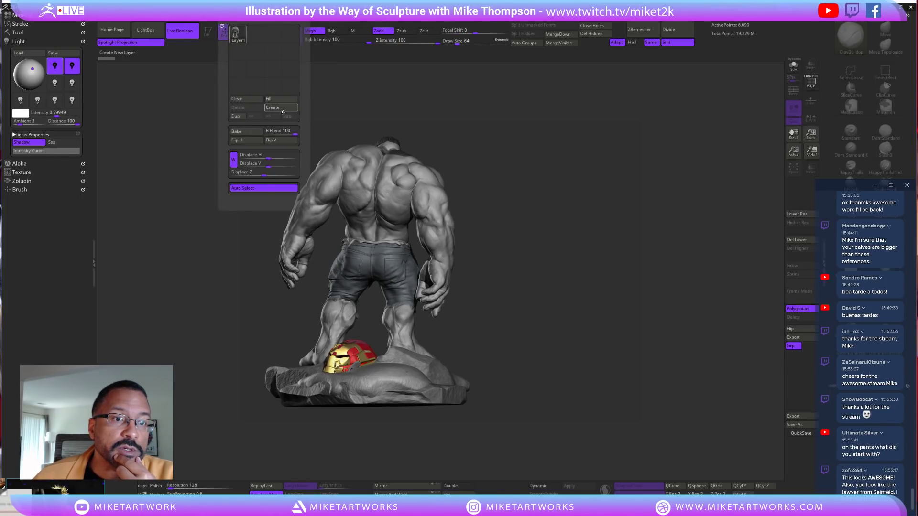
{"action": "mouse_move", "coordinate": [541, 278]}
{"action": "left_mouse_down"}
{"action": "mouse_move", "coordinate": [539, 376]}
{"action": "mouse_move", "coordinate": [540, 357]}
{"action": "left_mouse_up"}
{"action": "key", "text": "t"}
{"action": "key", "text": "f"}
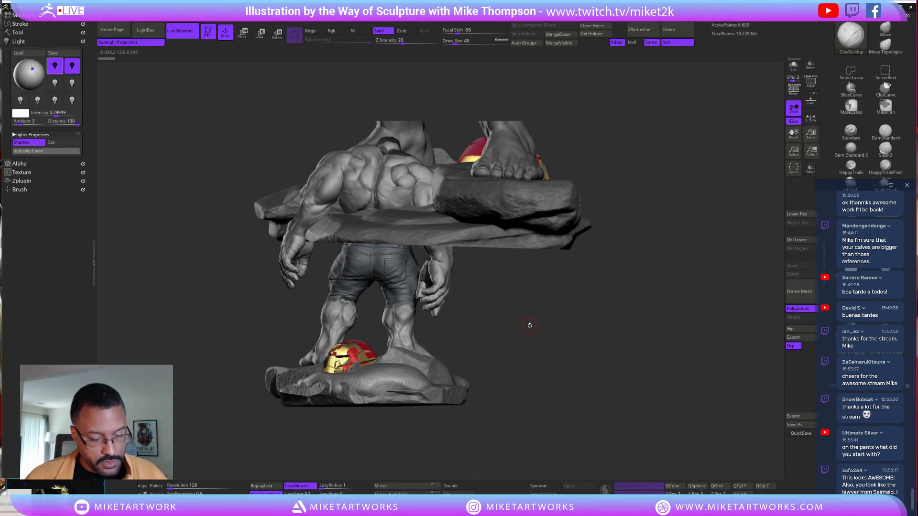
{"action": "key", "text": "f"}
{"action": "left_click_drag", "start_coordinate": [538, 323], "coordinate": [621, 326]}
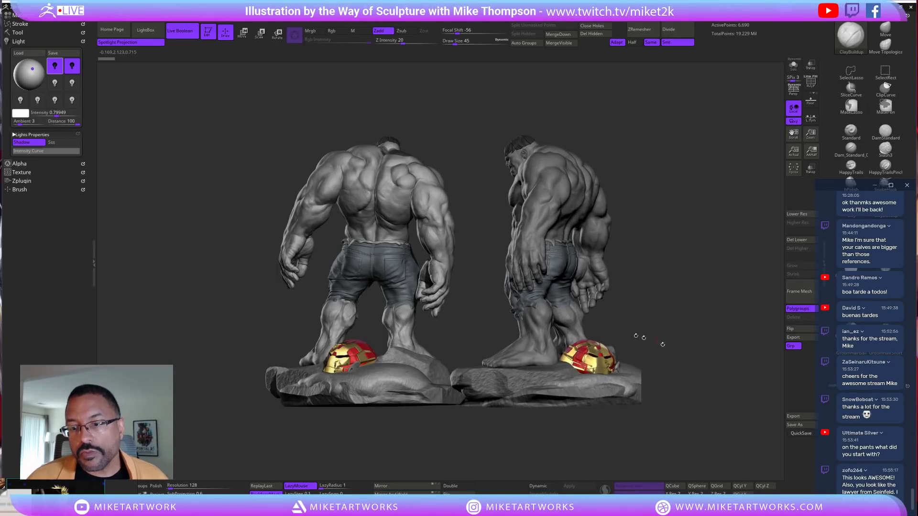
{"action": "key", "text": "shift"}
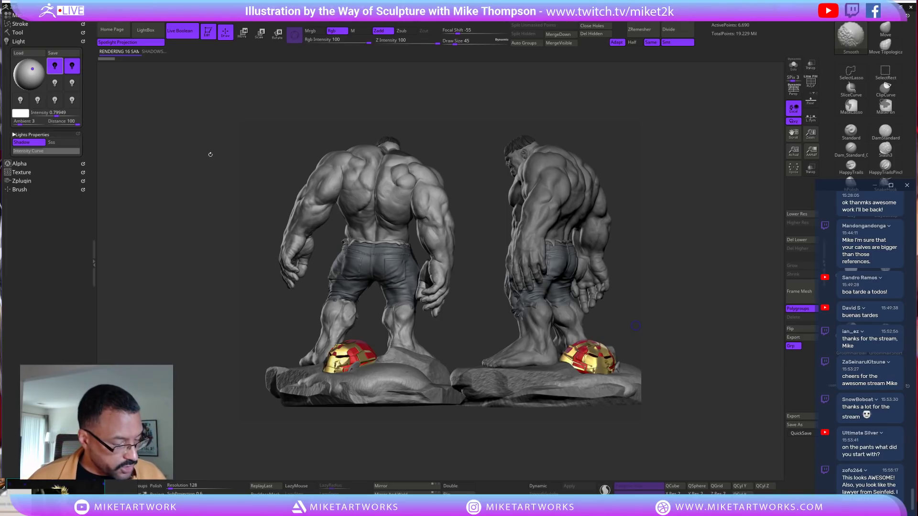
Light the side view by shifting the light placement across the figure, select the second light and render again
{"action": "left_click", "coordinate": [21, 73]}
{"action": "left_click_drag", "start_coordinate": [22, 73], "coordinate": [42, 71]}
{"action": "left_click", "coordinate": [72, 66]}
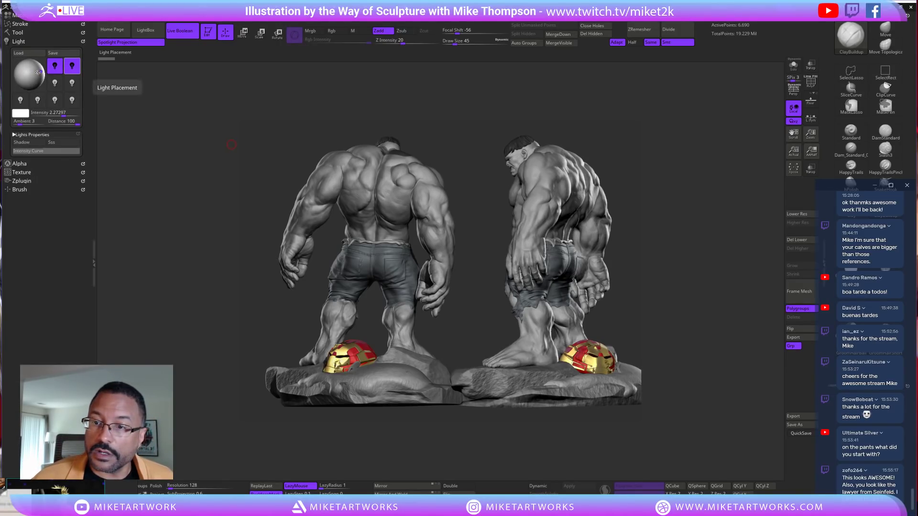
{"action": "key", "text": "shift"}
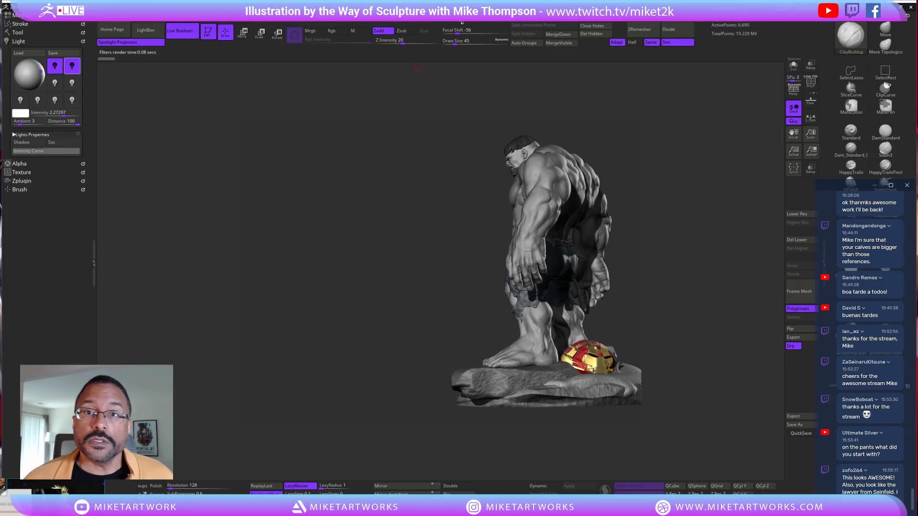
Open the BPR Shadow render settings, and adjust the second light's placement toward the edge for another render of the side view
{"action": "mouse_move", "coordinate": [454, 16]}
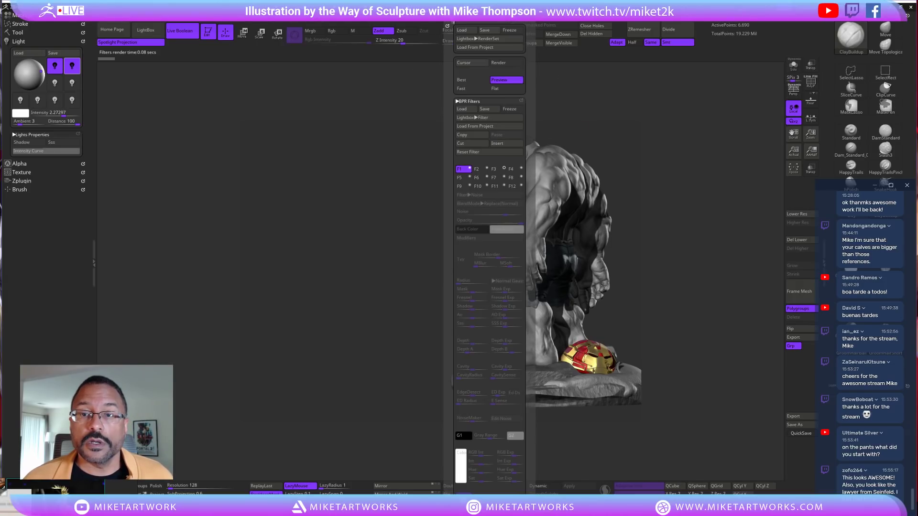
{"action": "mouse_move", "coordinate": [462, 100]}
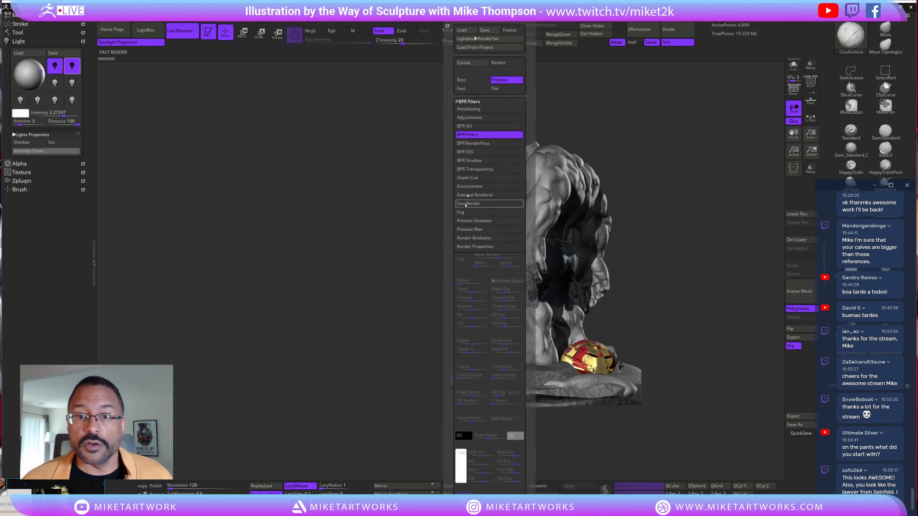
{"action": "left_click", "coordinate": [474, 161]}
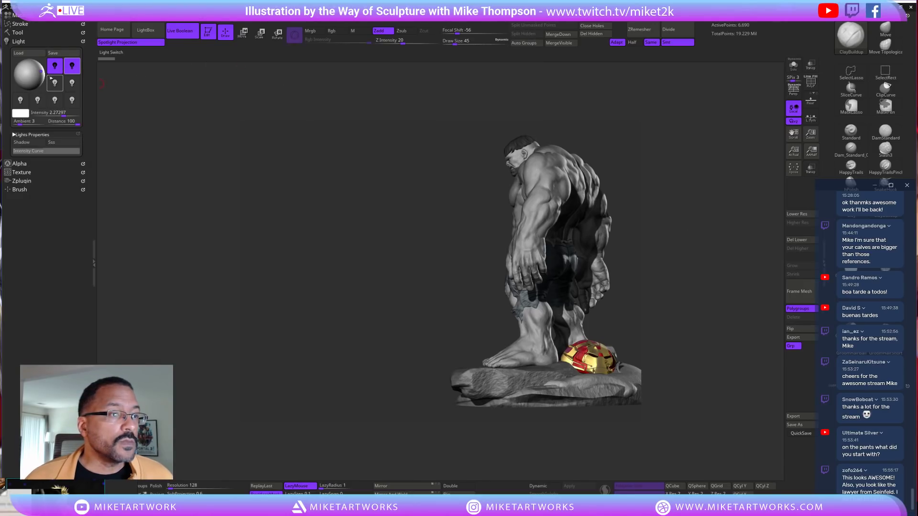
{"action": "mouse_move", "coordinate": [32, 77]}
{"action": "left_mouse_down"}
{"action": "mouse_move", "coordinate": [14, 79]}
{"action": "mouse_move", "coordinate": [46, 76]}
{"action": "left_mouse_up"}
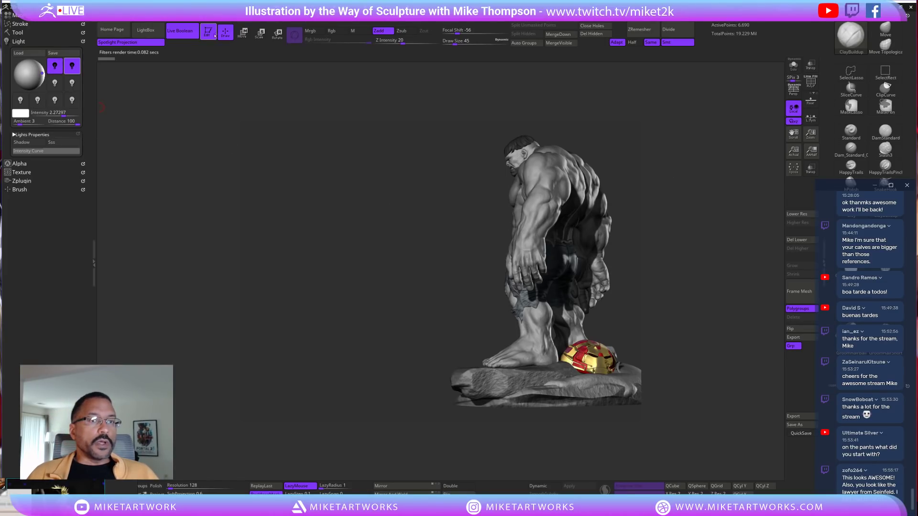
Show the back and side view layers together and view the document at actual size
{"action": "left_click", "coordinate": [227, 16]}
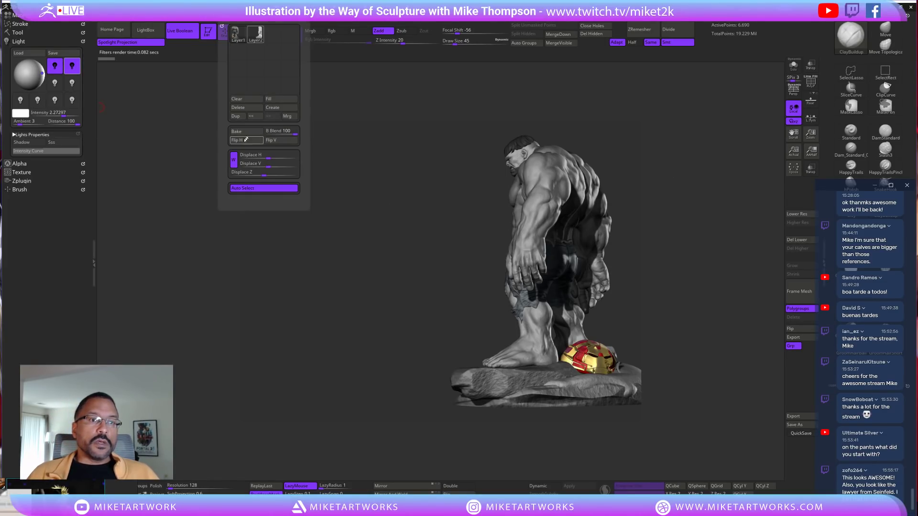
{"action": "key", "text": "t"}
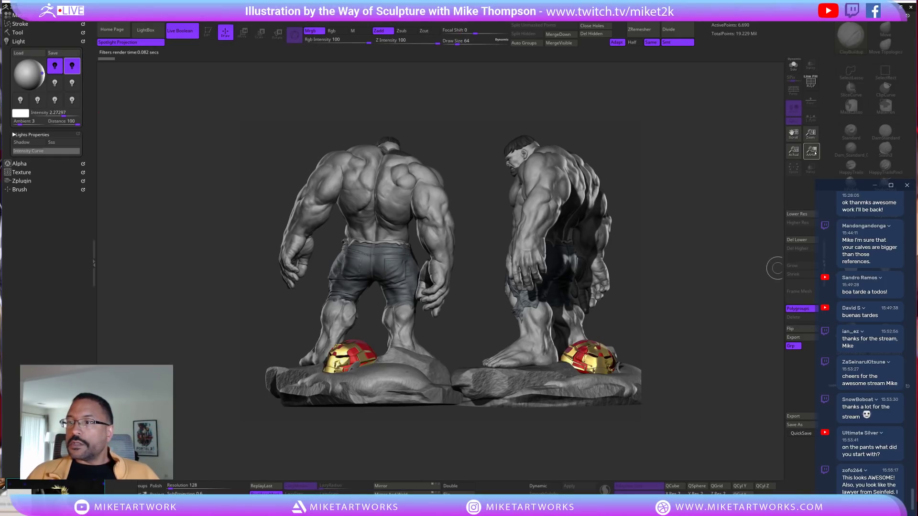
{"action": "left_click", "coordinate": [795, 152]}
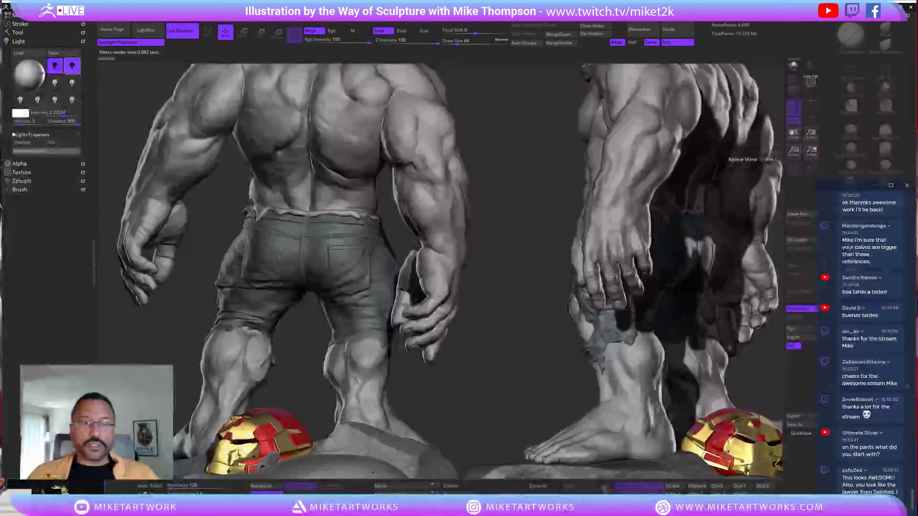
Export the document as a PSD named HulkStandNew1.PSD, replacing the existing file of that name
{"action": "left_click", "coordinate": [144, 6]}
{"action": "left_click", "coordinate": [211, 66]}
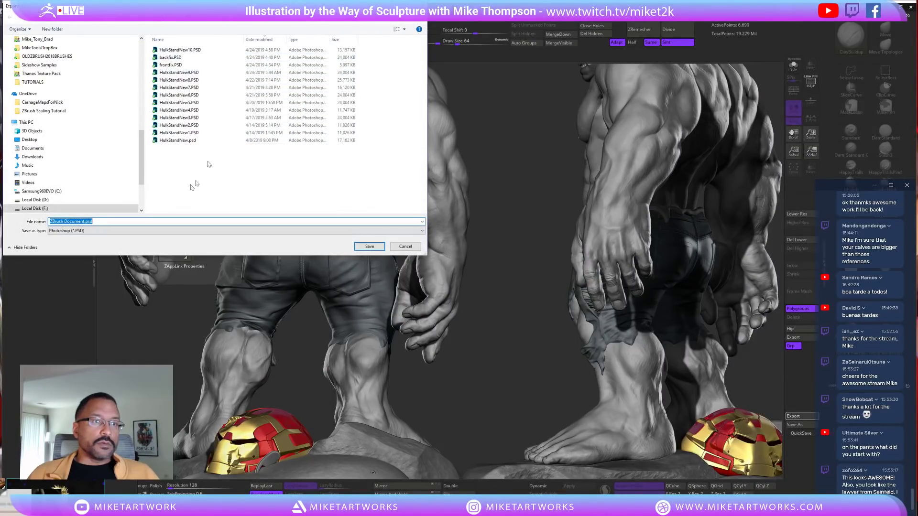
{"action": "left_click", "coordinate": [190, 50]}
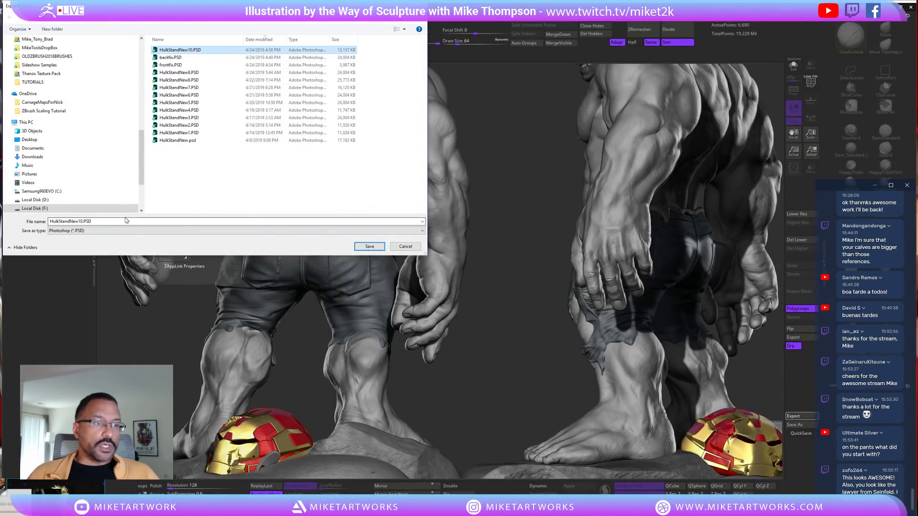
{"action": "left_click", "coordinate": [92, 222]}
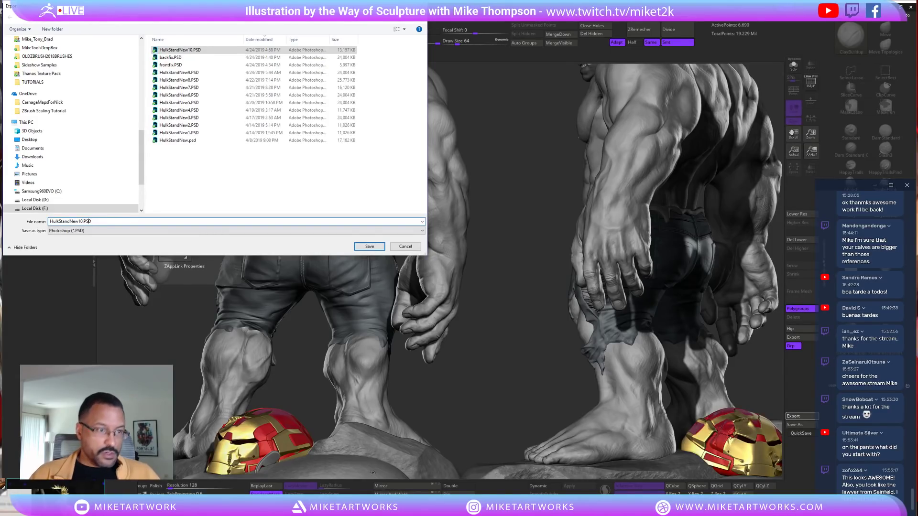
{"action": "key", "text": "Left"}
{"action": "key", "text": "Left"}
{"action": "key", "text": "Left"}
{"action": "key", "text": "Left"}
{"action": "key", "text": "BackSpace"}
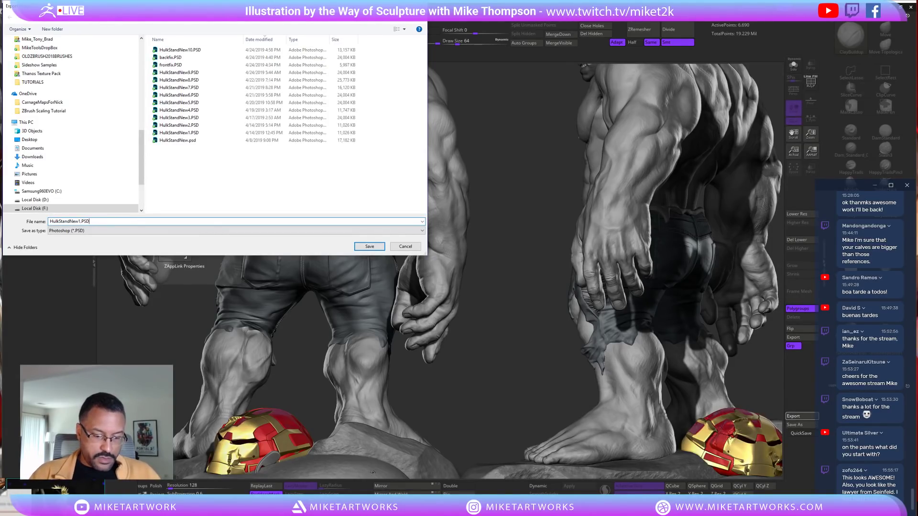
{"action": "key", "text": "Return"}
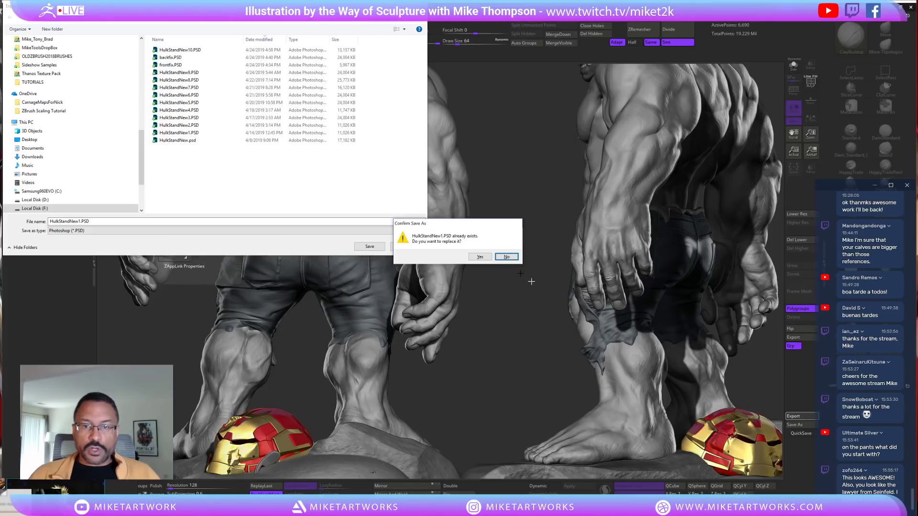
{"action": "left_click", "coordinate": [480, 258]}
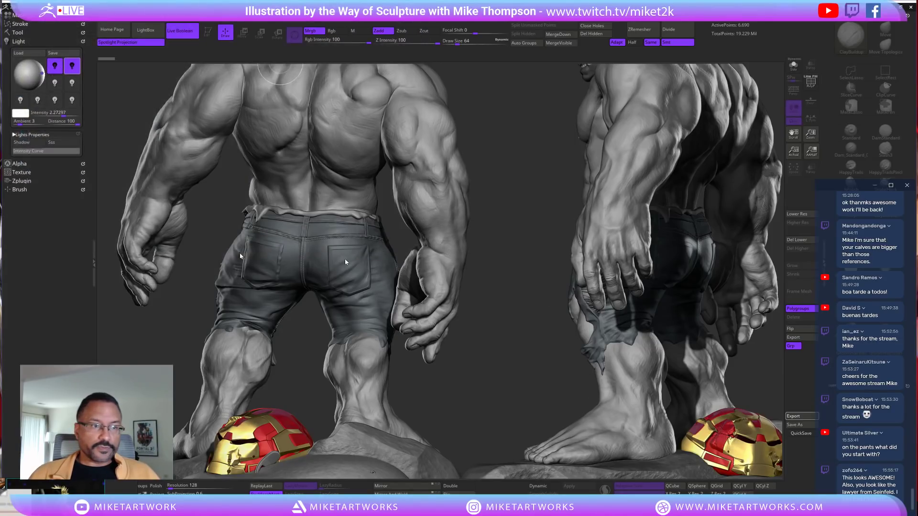
Export the two-view render again as a separate Photoshop file named HulkStandNew11.PSD
{"action": "mouse_move", "coordinate": [196, 16]}
{"action": "left_click", "coordinate": [207, 66]}
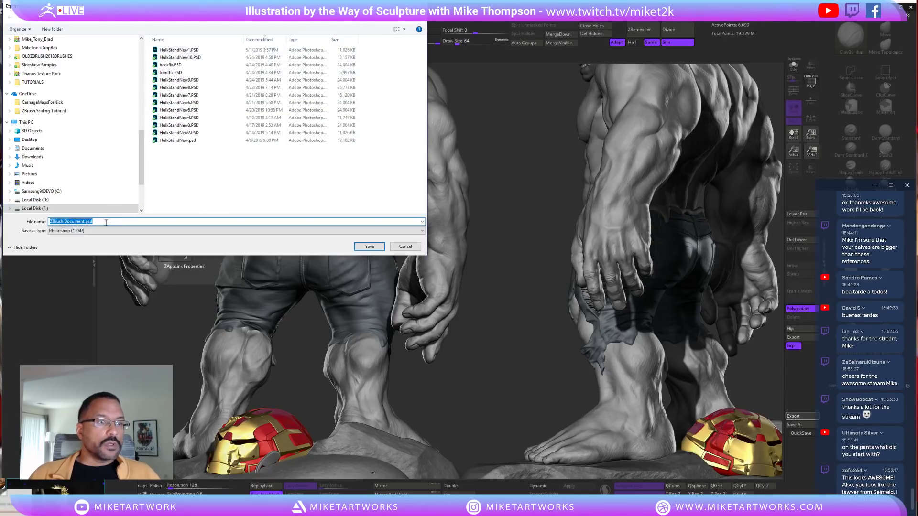
{"action": "left_click", "coordinate": [174, 50]}
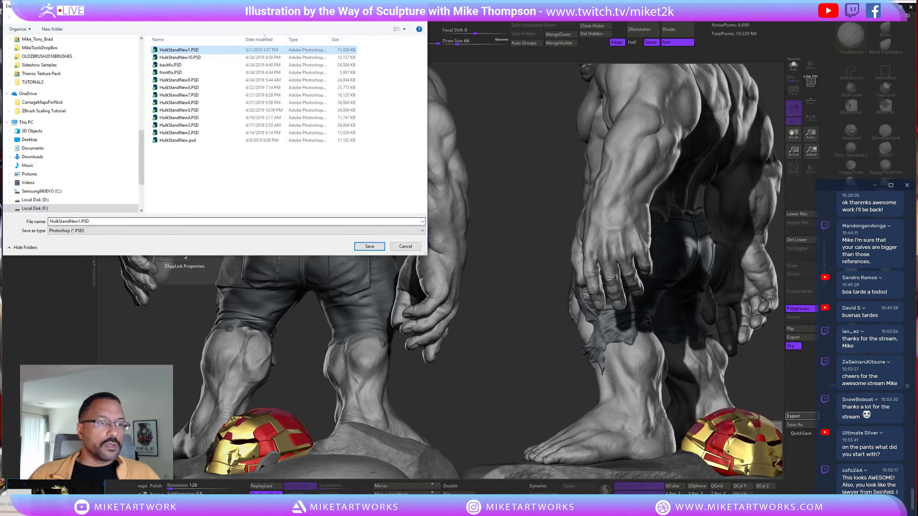
{"action": "left_click", "coordinate": [97, 221]}
{"action": "left_click", "coordinate": [81, 221]}
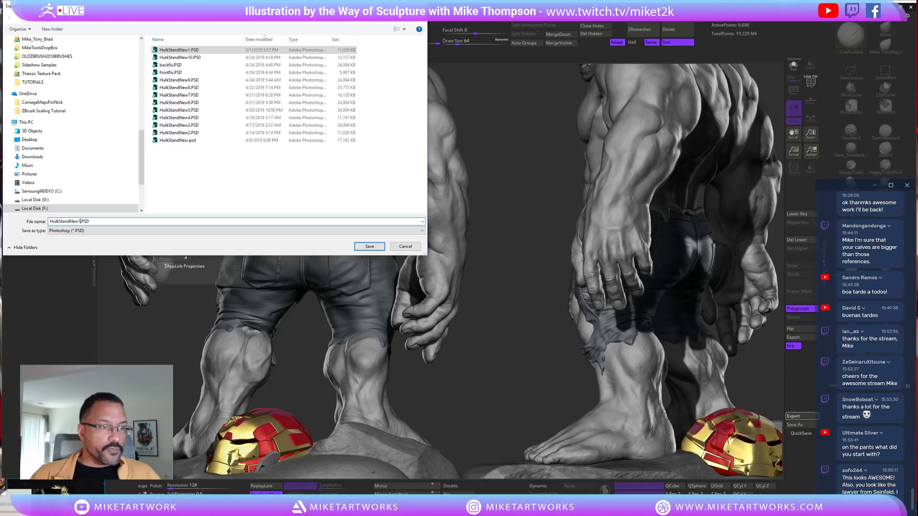
{"action": "key", "text": "Return"}
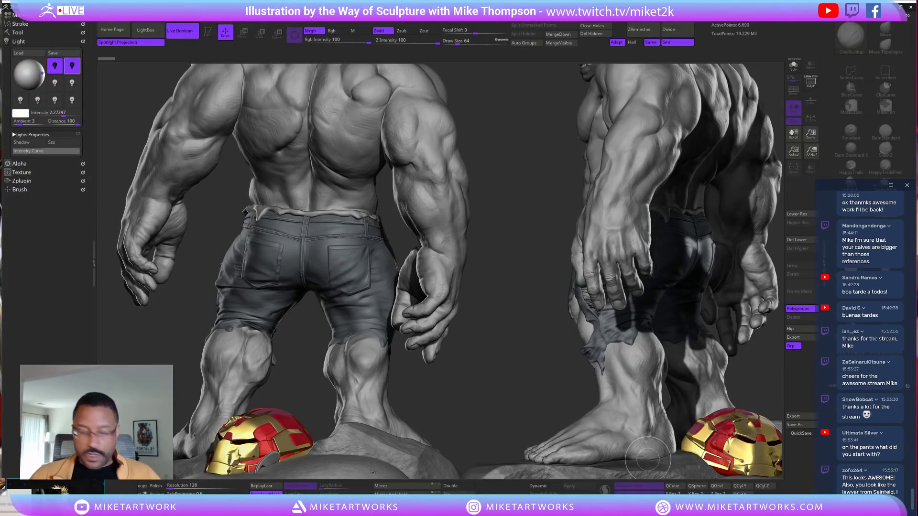
Switch to Photoshop, bring up the IMG_0632.JPG document, and move the chat window clear of the layers
{"action": "key", "text": "alt+Tab"}
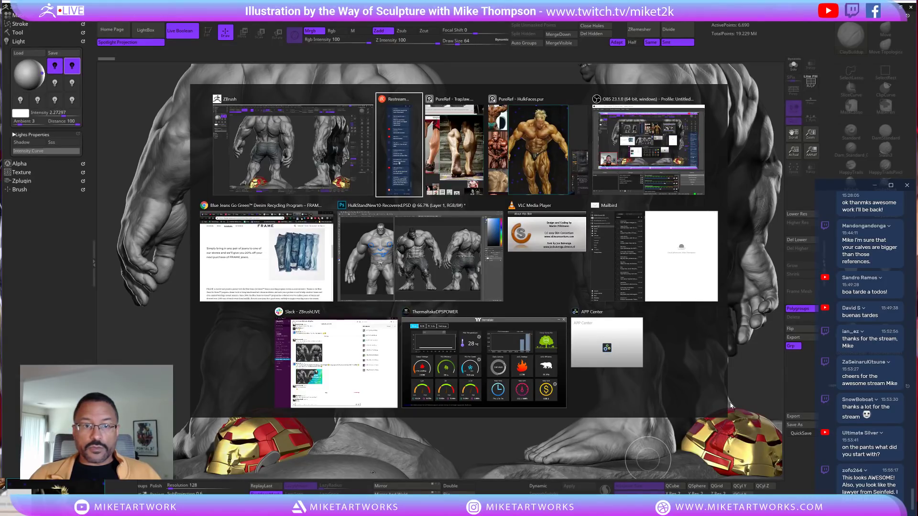
{"action": "left_click", "coordinate": [399, 290]}
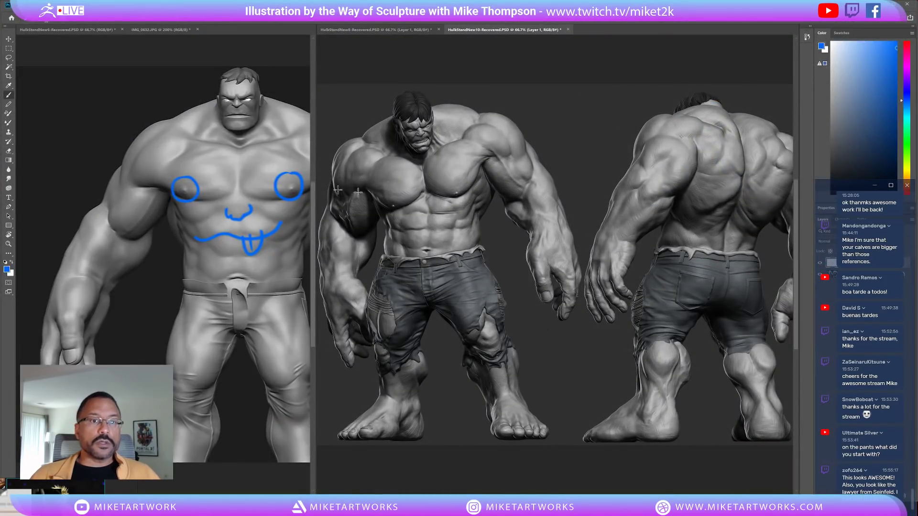
{"action": "key", "text": "ctrl+Tab"}
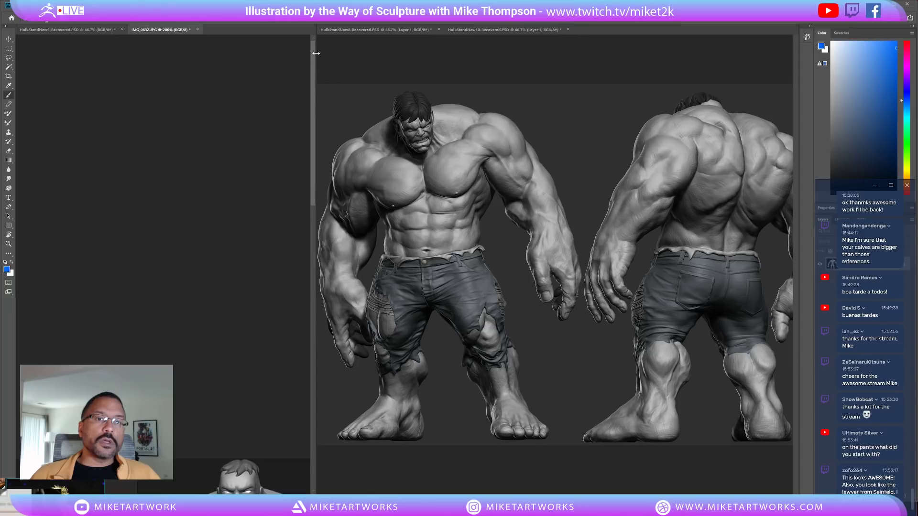
{"action": "left_click_drag", "start_coordinate": [315, 181], "coordinate": [386, 323]}
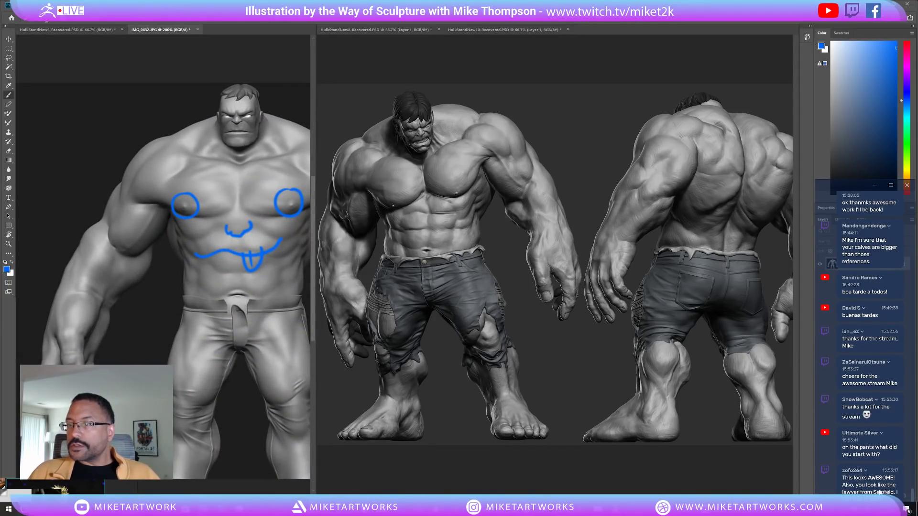
{"action": "left_click_drag", "start_coordinate": [819, 185], "coordinate": [882, 417]}
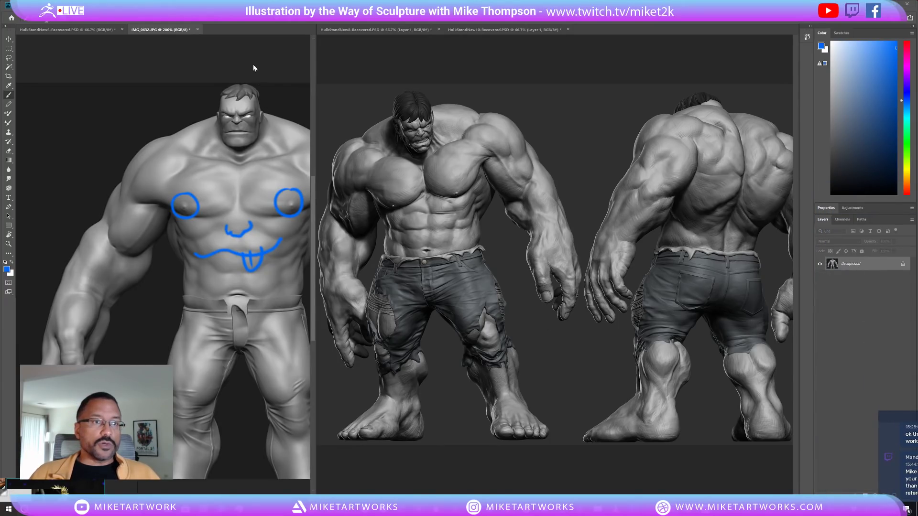
Undo the blue brush strokes drawn over the chest and stomach of the front-view Hulk image
{"action": "key", "text": "ctrl+z"}
{"action": "key", "text": "ctrl+z"}
{"action": "key", "text": "ctrl+z"}
{"action": "key", "text": "ctrl+z"}
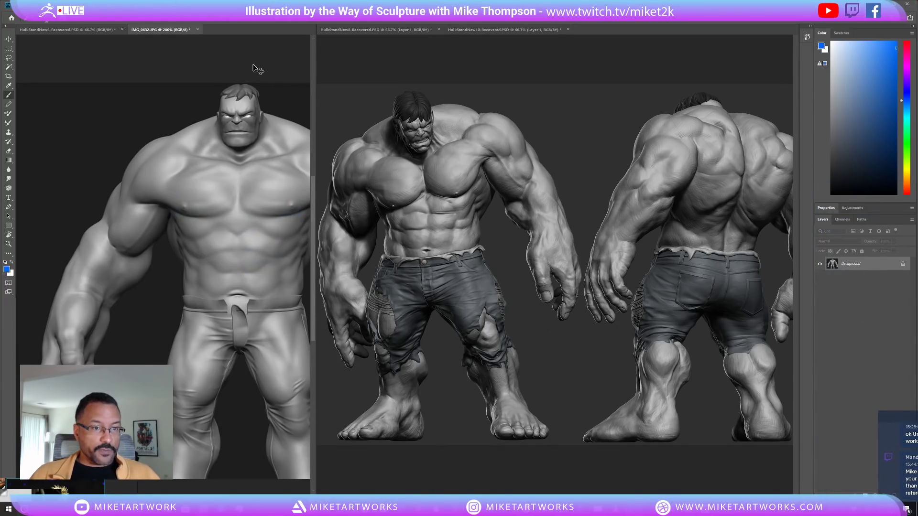
Open HulkStandNew11.PSD in the same document group as HulkStandNew10-Recovered.PSD
{"action": "left_click", "coordinate": [355, 53]}
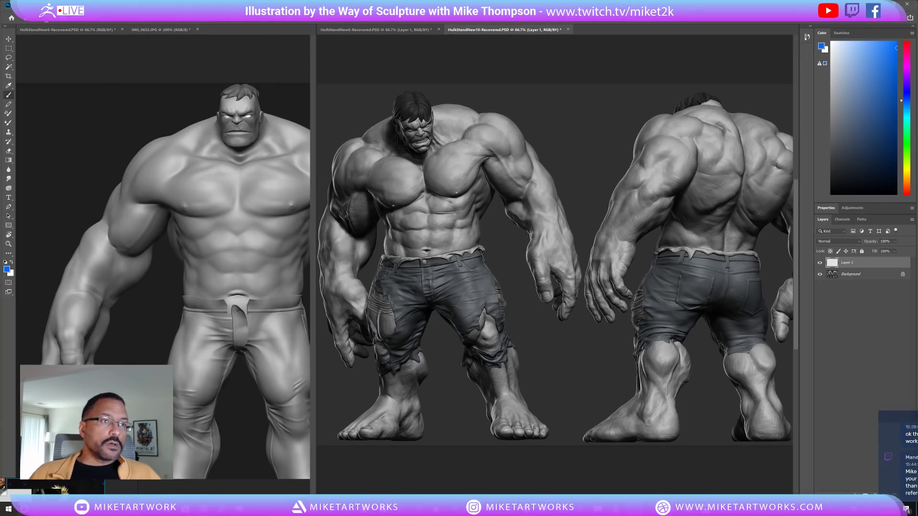
{"action": "left_click", "coordinate": [16, 5]}
{"action": "left_click", "coordinate": [30, 26]}
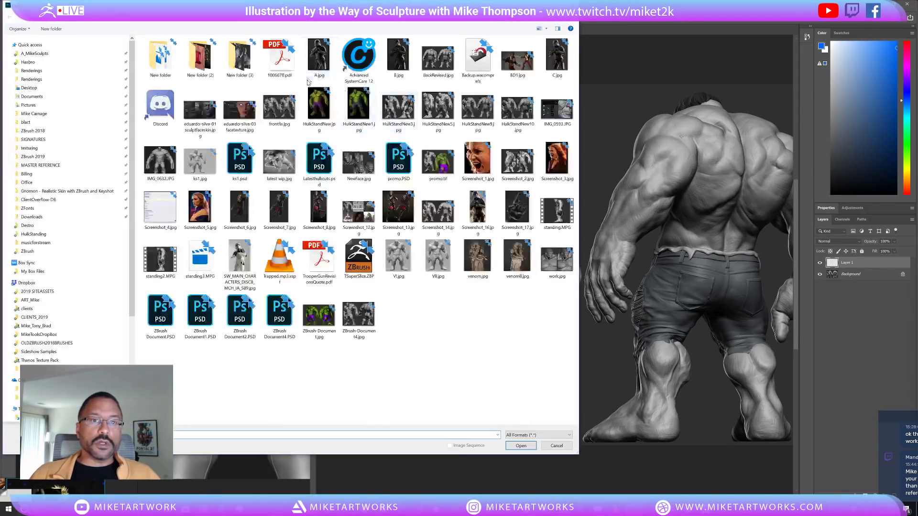
{"action": "left_click", "coordinate": [36, 234]}
{"action": "double_click", "coordinate": [173, 56]}
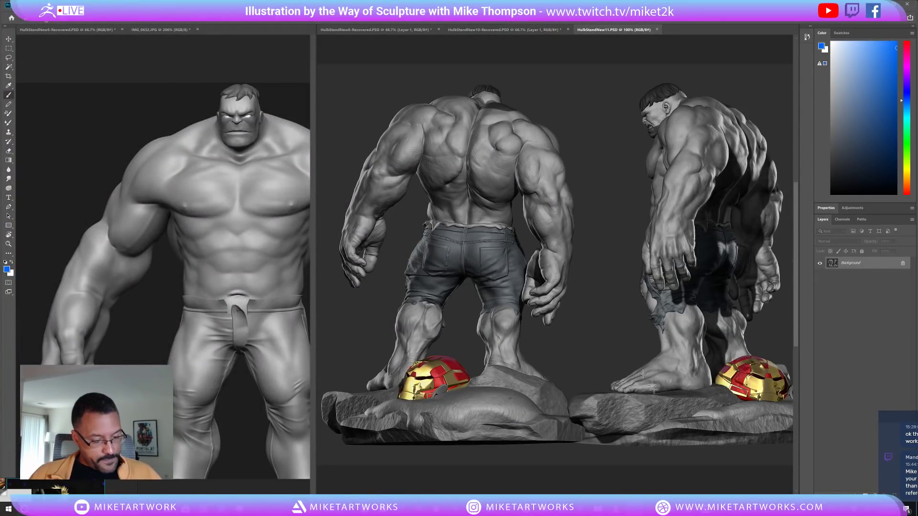
Examine the jeans, hands, helmet and rock base in both rendered views in full-screen mode, and bring the chat window back into view
{"action": "key", "text": "ctrl+plus"}
{"action": "left_click_drag", "start_coordinate": [540, 308], "coordinate": [540, 441]}
{"action": "left_click_drag", "start_coordinate": [693, 294], "coordinate": [677, 406]}
{"action": "left_click_drag", "start_coordinate": [530, 370], "coordinate": [653, 275]}
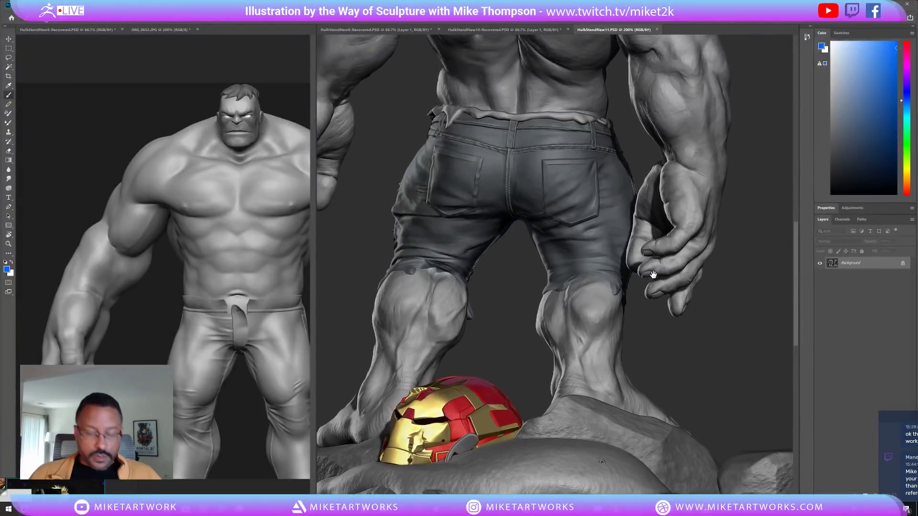
{"action": "key", "text": "f"}
{"action": "left_click_drag", "start_coordinate": [637, 308], "coordinate": [562, 367]}
{"action": "left_click", "coordinate": [606, 370], "text": "alt"}
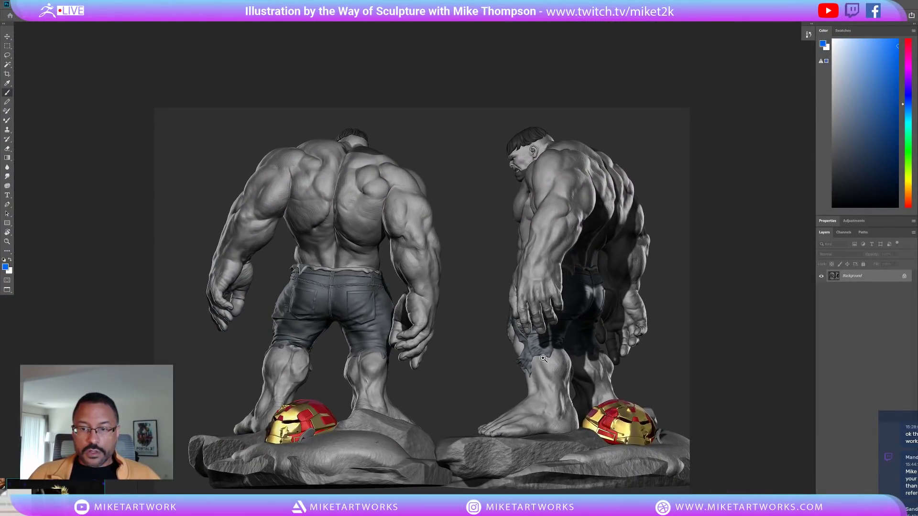
{"action": "left_click", "coordinate": [544, 358]}
{"action": "left_click_drag", "start_coordinate": [505, 382], "coordinate": [447, 341]}
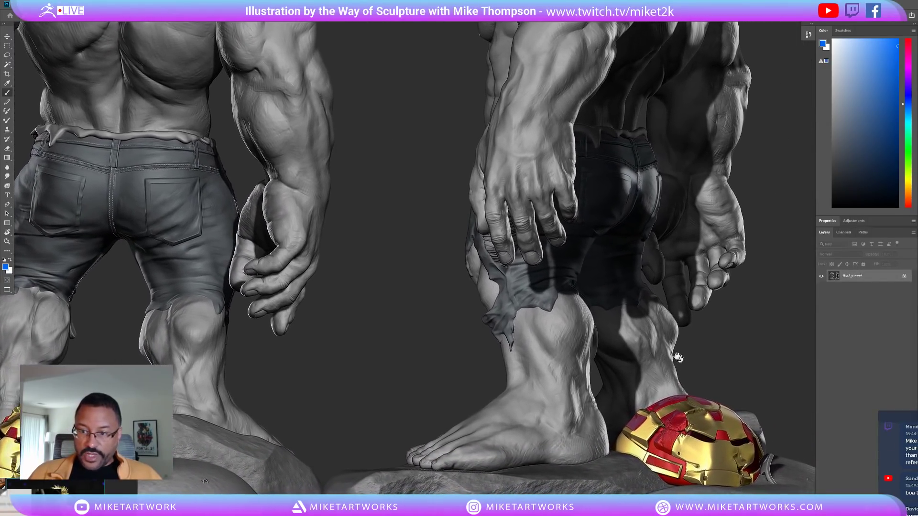
{"action": "left_click_drag", "start_coordinate": [392, 348], "coordinate": [539, 362]}
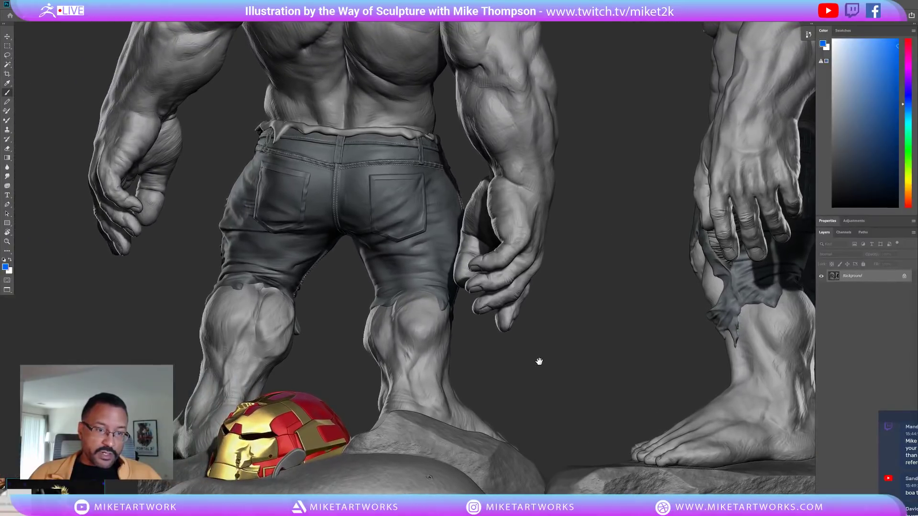
{"action": "left_click_drag", "start_coordinate": [621, 344], "coordinate": [672, 312]}
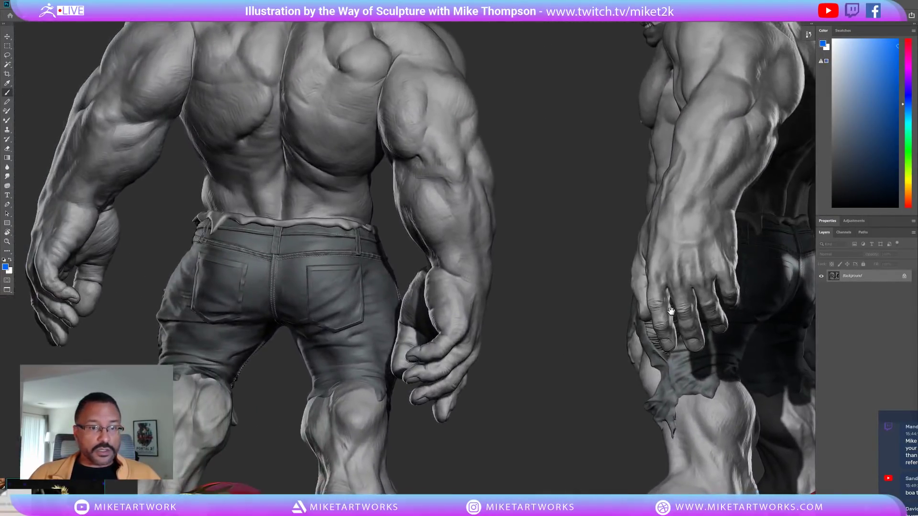
{"action": "left_click_drag", "start_coordinate": [570, 375], "coordinate": [645, 355]}
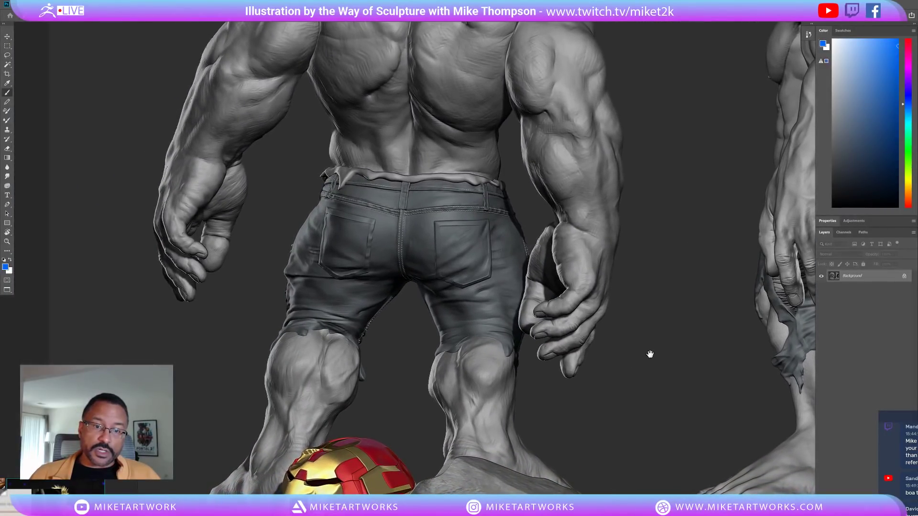
{"action": "left_click_drag", "start_coordinate": [593, 370], "coordinate": [359, 383]}
{"action": "left_click_drag", "start_coordinate": [516, 385], "coordinate": [638, 390]}
{"action": "left_click_drag", "start_coordinate": [523, 419], "coordinate": [492, 406], "text": "alt"}
{"action": "left_click_drag", "start_coordinate": [513, 375], "coordinate": [483, 326]}
{"action": "left_click_drag", "start_coordinate": [433, 286], "coordinate": [467, 301]}
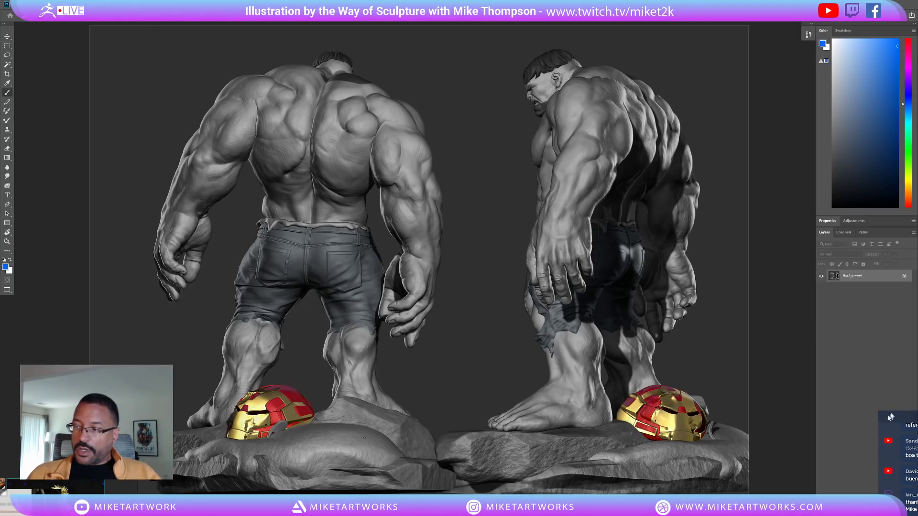
{"action": "left_click_drag", "start_coordinate": [897, 422], "coordinate": [742, 78]}
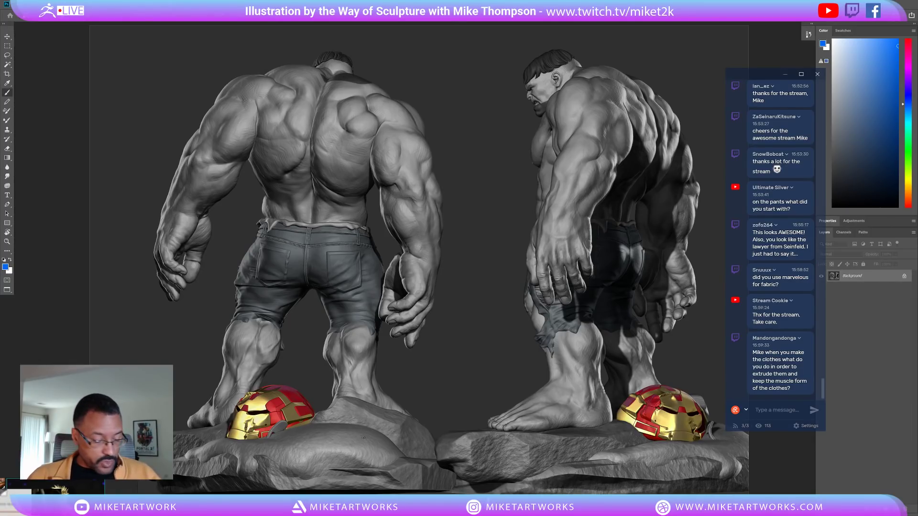
Switch back to ZBrush, merge the two document layers and clear the canvas
{"action": "key", "text": "alt+Tab"}
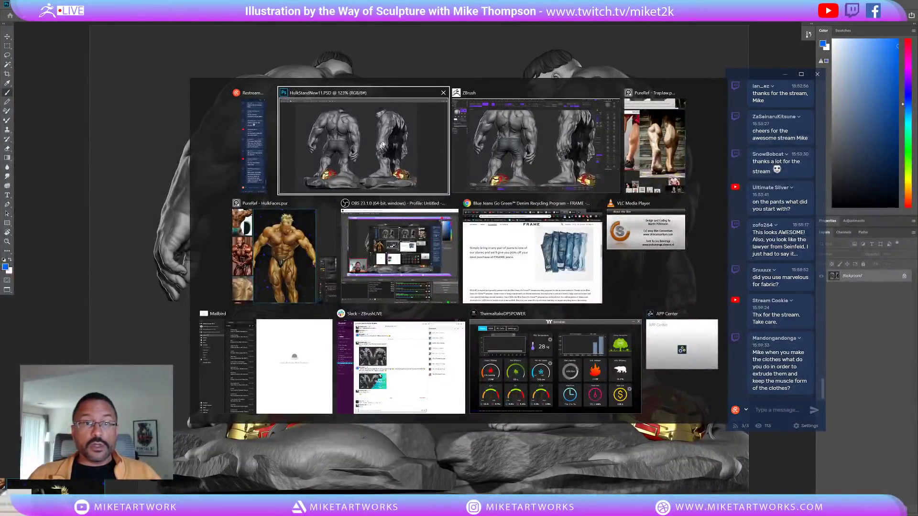
{"action": "left_click", "coordinate": [475, 172]}
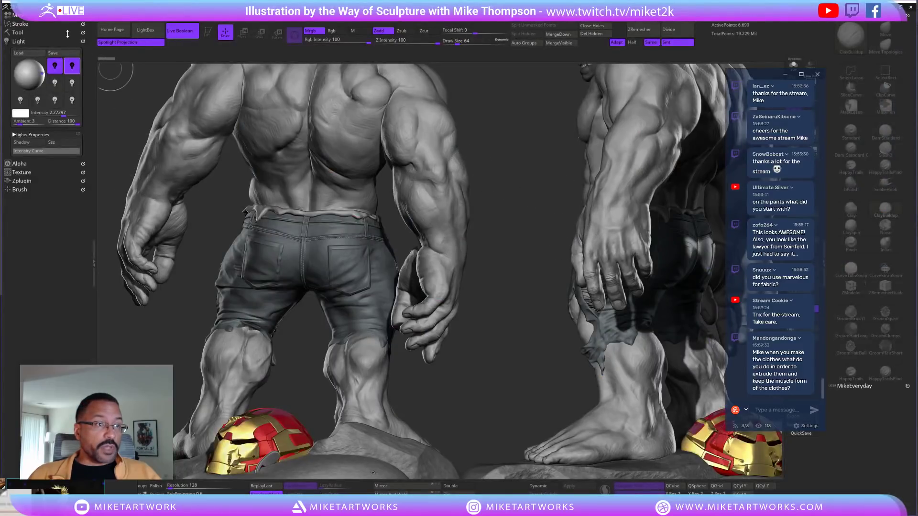
{"action": "left_click", "coordinate": [225, 15]}
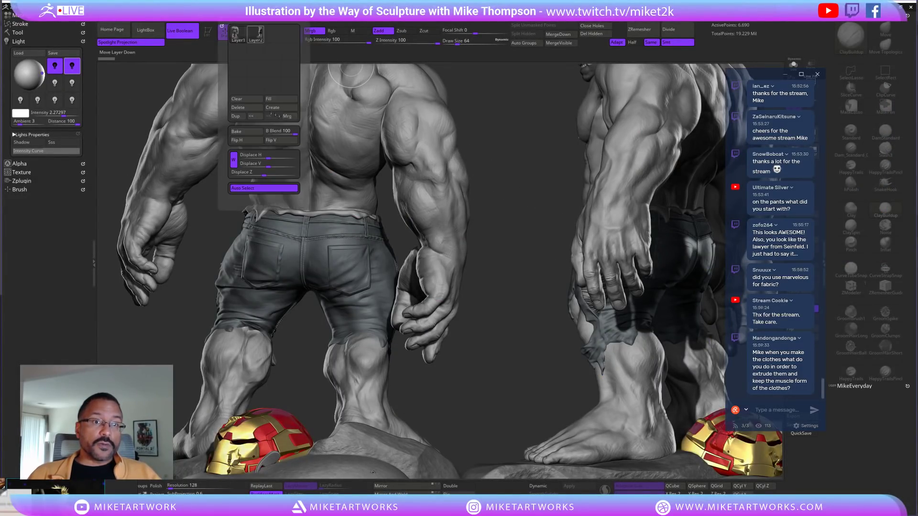
{"action": "left_click", "coordinate": [292, 118]}
{"action": "left_click", "coordinate": [478, 279]}
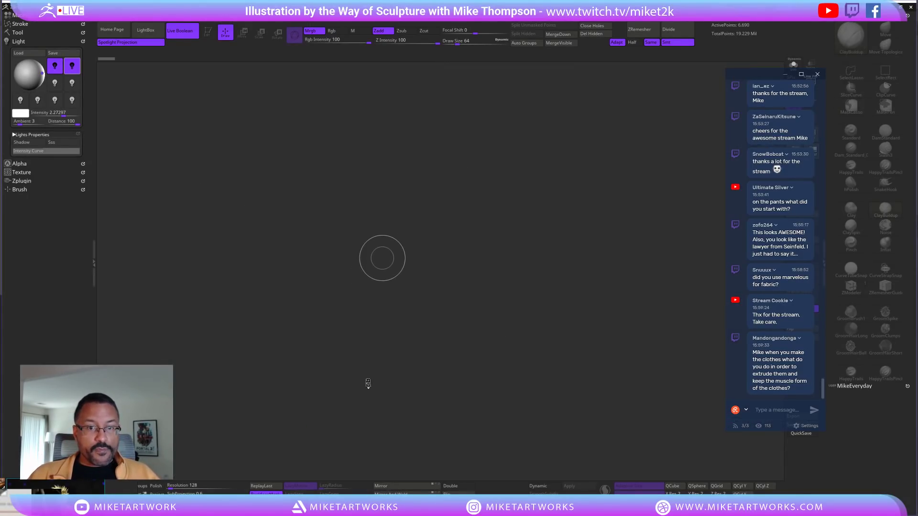
Return the statue to edit mode, frame it, make the Hulk body the active subtool, and move the chat window beside the figure
{"action": "key", "text": "t"}
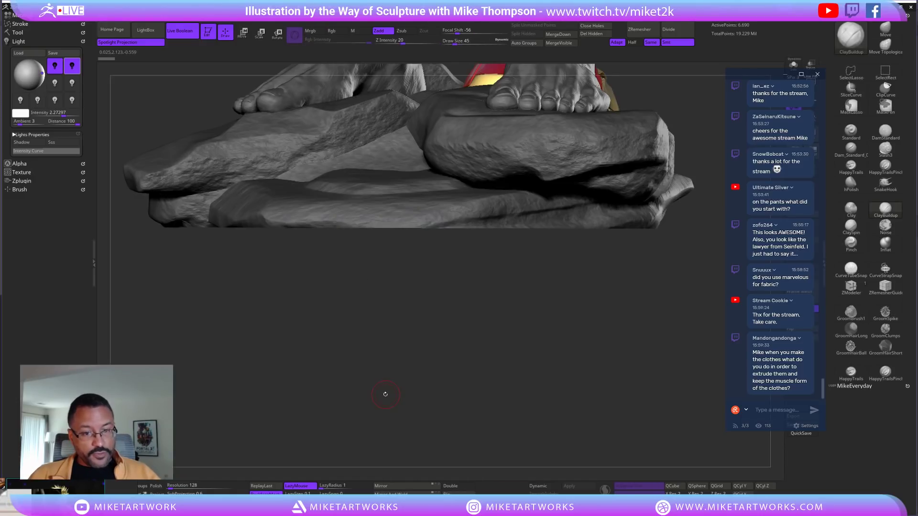
{"action": "key", "text": "f"}
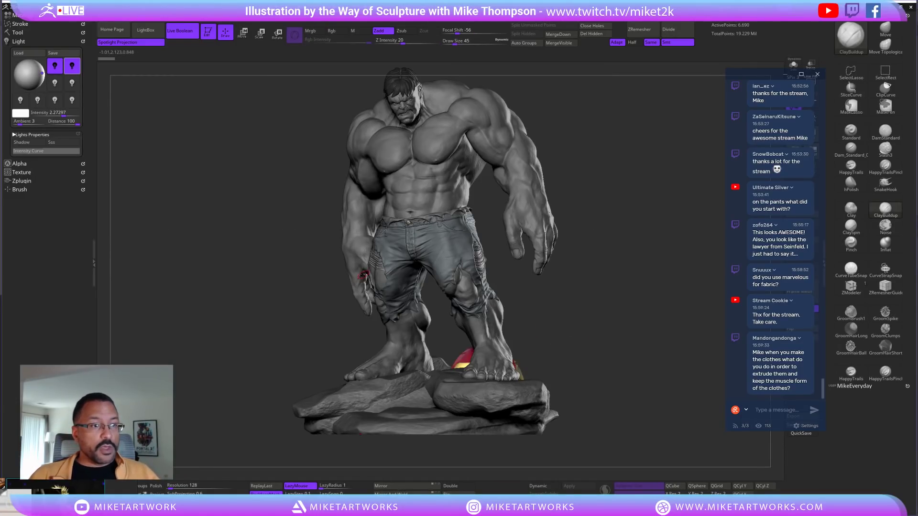
{"action": "left_click", "coordinate": [438, 203], "text": "alt"}
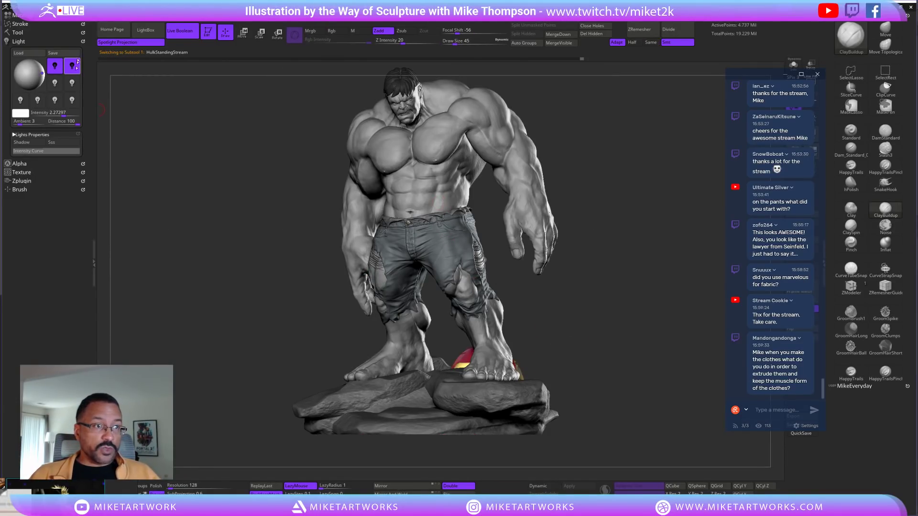
{"action": "left_click_drag", "start_coordinate": [808, 74], "coordinate": [767, 122]}
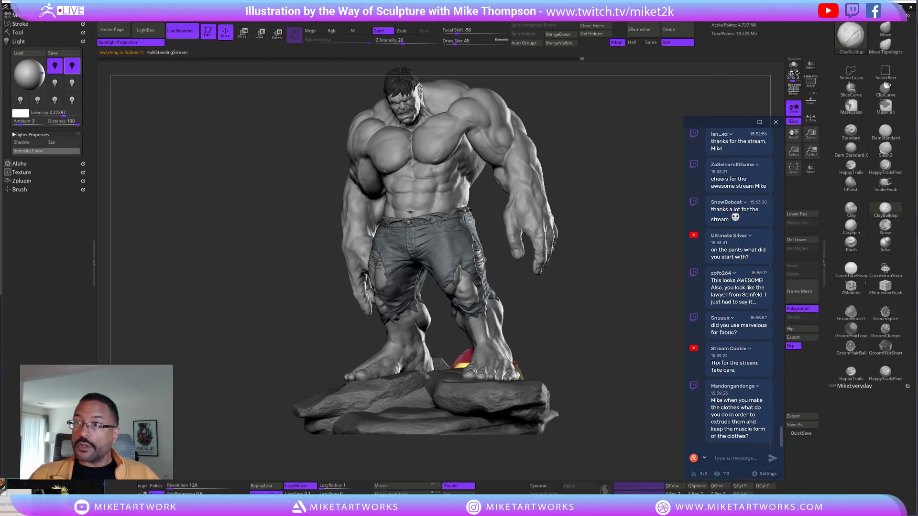
Isolate the Hulk body with Solo and frame the whole bare figure
{"action": "left_click", "coordinate": [794, 67]}
{"action": "left_click_drag", "start_coordinate": [606, 369], "coordinate": [594, 408], "text": "alt"}
{"action": "left_click_drag", "start_coordinate": [582, 346], "coordinate": [579, 391], "text": "alt"}
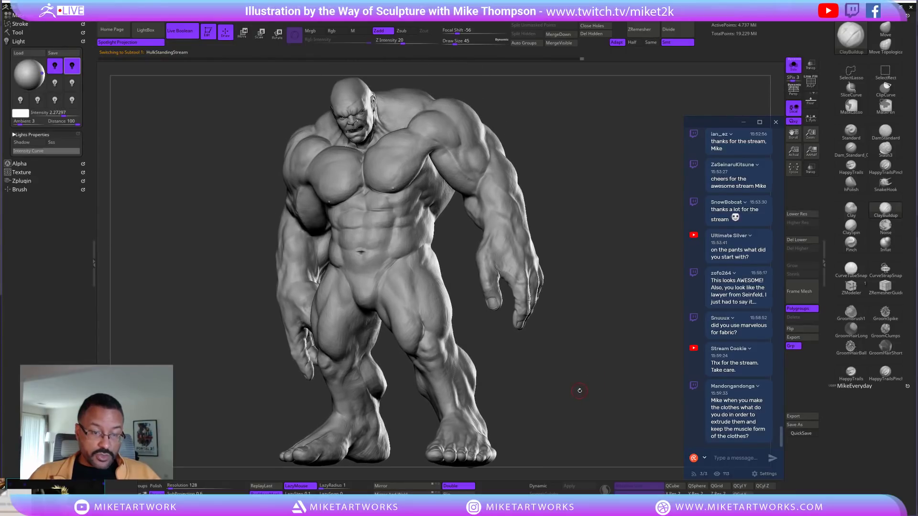
Lower the Hulk body to its lowest subdivision level and display its polygroups and wireframe with PolyFrame
{"action": "key", "text": "shift+d"}
{"action": "key", "text": "shift+d"}
{"action": "key", "text": "shift+d"}
{"action": "key", "text": "shift+d"}
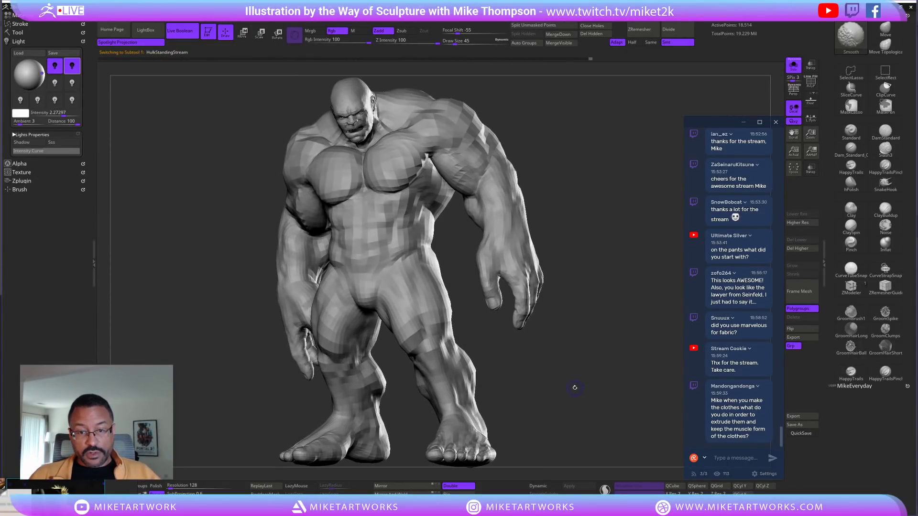
{"action": "key", "text": "space"}
{"action": "key", "text": "shift+f"}
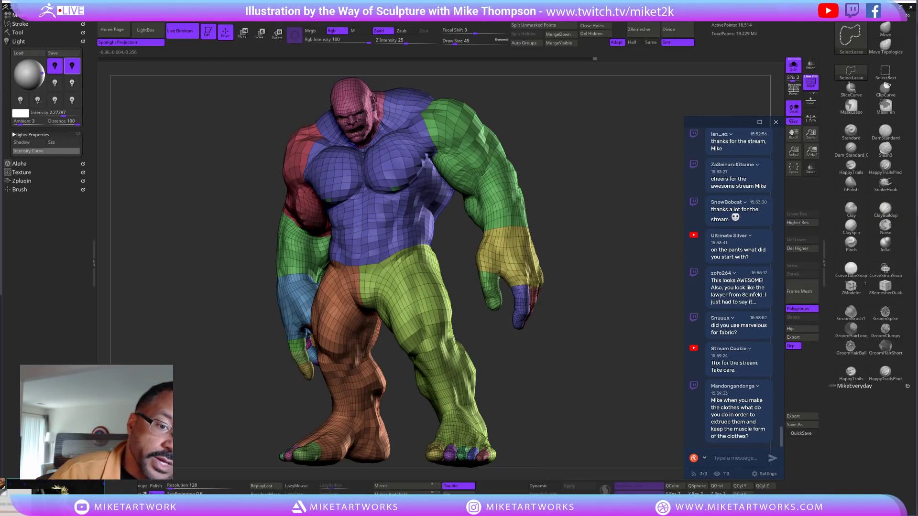
Isolate the two leg polygroups and trim their visible part to a shorts-shaped section above the knees, inspecting it from several angles
{"action": "left_click", "coordinate": [360, 280], "text": "ctrl+shift"}
{"action": "mouse_move", "coordinate": [472, 215]}
{"action": "left_mouse_down", "text": "ctrl+shift"}
{"action": "mouse_move", "coordinate": [503, 344]}
{"action": "mouse_move", "coordinate": [456, 362]}
{"action": "mouse_move", "coordinate": [287, 354]}
{"action": "mouse_move", "coordinate": [268, 363]}
{"action": "mouse_move", "coordinate": [246, 181]}
{"action": "mouse_move", "coordinate": [267, 174]}
{"action": "left_mouse_up", "text": "ctrl+shift"}
{"action": "left_click_drag", "start_coordinate": [591, 364], "coordinate": [580, 381]}
{"action": "mouse_move", "coordinate": [505, 395]}
{"action": "left_mouse_down", "text": "ctrl+alt+shift"}
{"action": "mouse_move", "coordinate": [417, 405]}
{"action": "mouse_move", "coordinate": [505, 443]}
{"action": "left_mouse_up", "text": "ctrl+alt+shift"}
{"action": "mouse_move", "coordinate": [576, 394]}
{"action": "left_mouse_down"}
{"action": "mouse_move", "coordinate": [572, 384]}
{"action": "mouse_move", "coordinate": [601, 398]}
{"action": "mouse_move", "coordinate": [583, 408]}
{"action": "mouse_move", "coordinate": [591, 400]}
{"action": "left_mouse_up"}
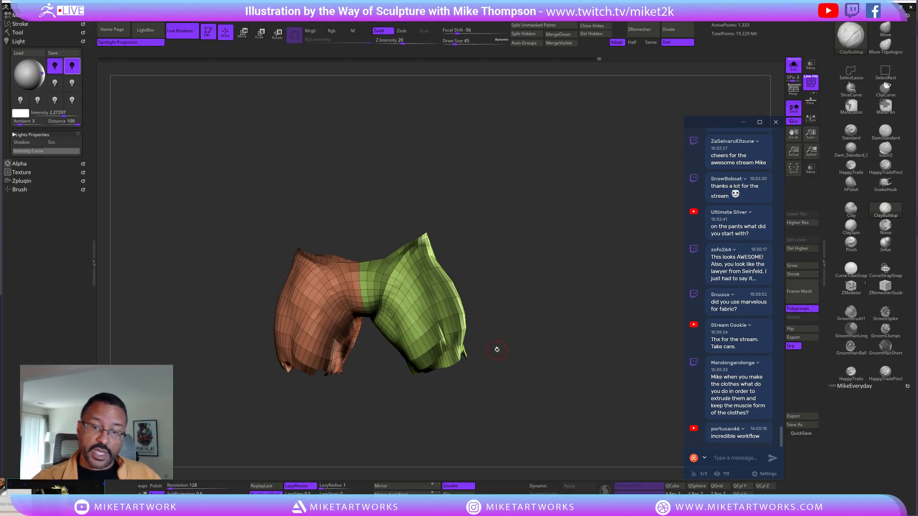
{"action": "left_click_drag", "start_coordinate": [582, 411], "coordinate": [589, 372]}
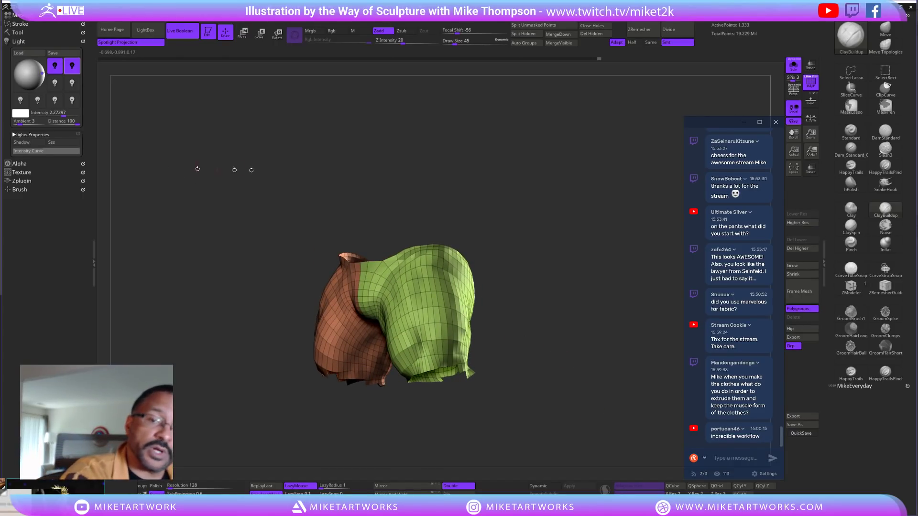
Unhide the rest of the Hulk body and compare higher subdivision levels with the lowest one
{"action": "left_click", "coordinate": [565, 241], "text": "ctrl+shift"}
{"action": "key", "text": "d"}
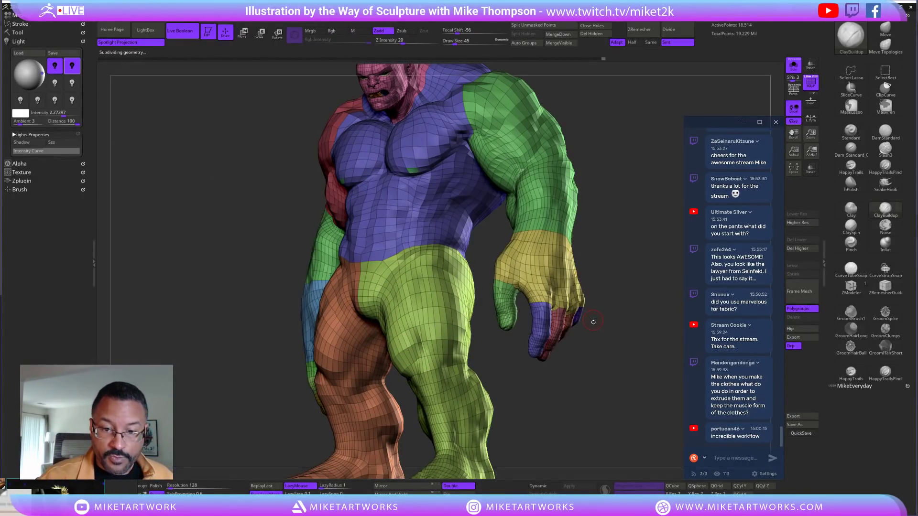
{"action": "left_click_drag", "start_coordinate": [562, 404], "coordinate": [576, 406]}
{"action": "key", "text": "ctrl+z"}
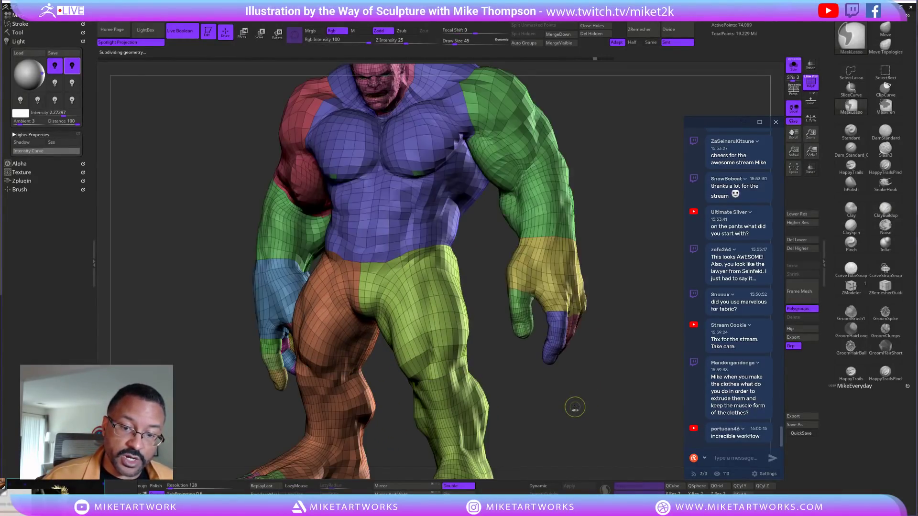
{"action": "key", "text": "shift+d"}
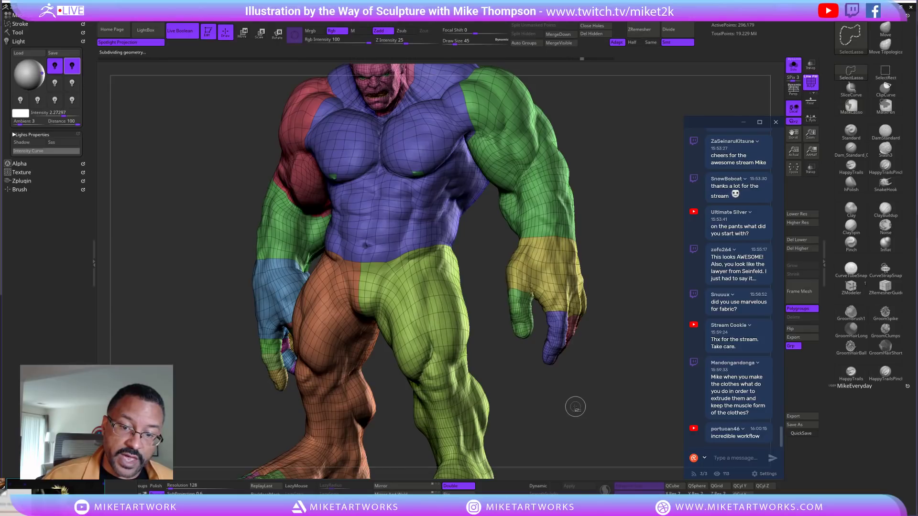
Make the Jeans_3 subtool active, turn off the PolyFrame display and view the torn jeans from the front
{"action": "left_click", "coordinate": [17, 32]}
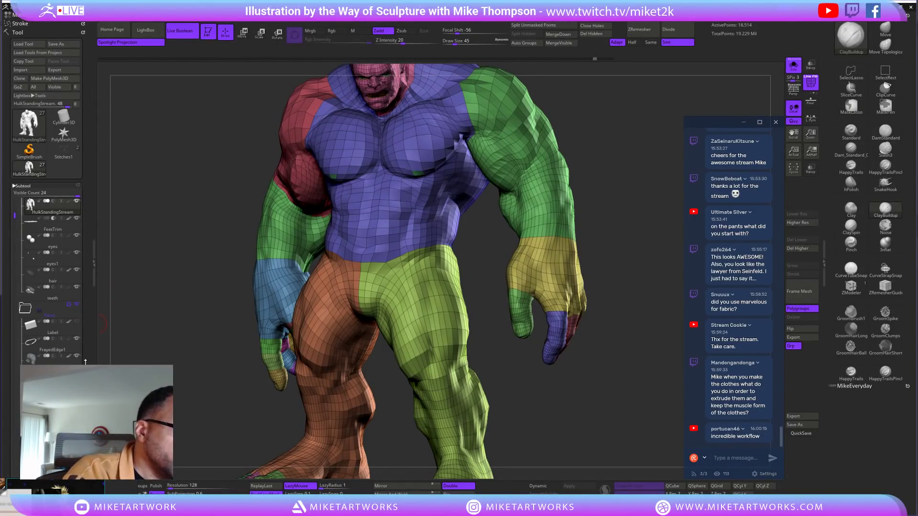
{"action": "left_click", "coordinate": [62, 362]}
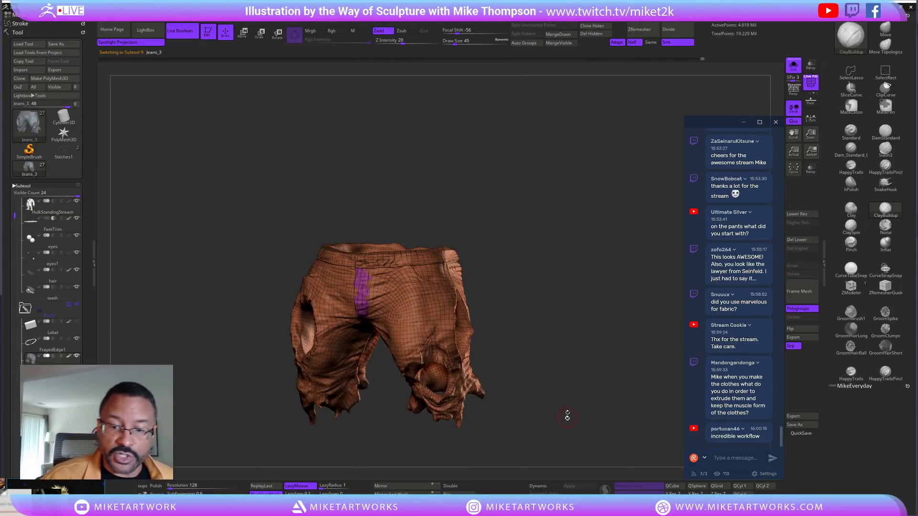
{"action": "key", "text": "shift+f"}
{"action": "left_click_drag", "start_coordinate": [587, 456], "coordinate": [660, 390]}
{"action": "left_click_drag", "start_coordinate": [660, 389], "coordinate": [629, 394]}
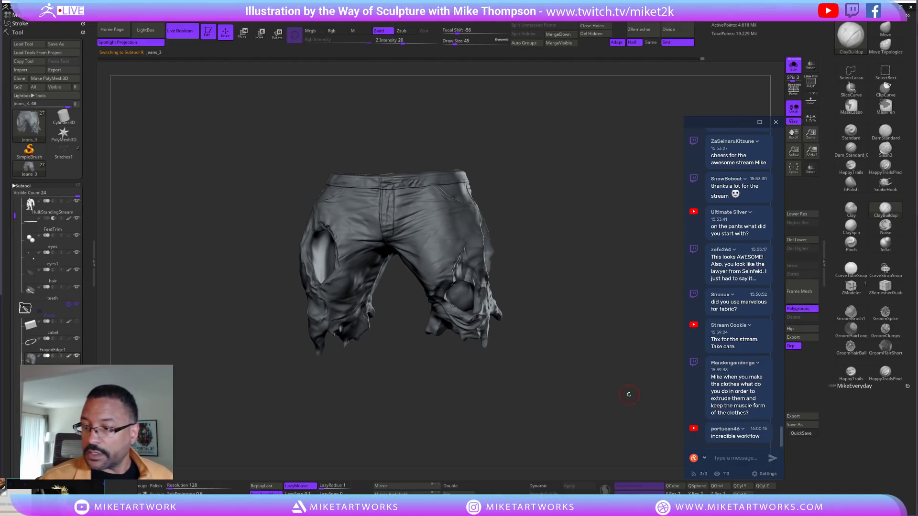